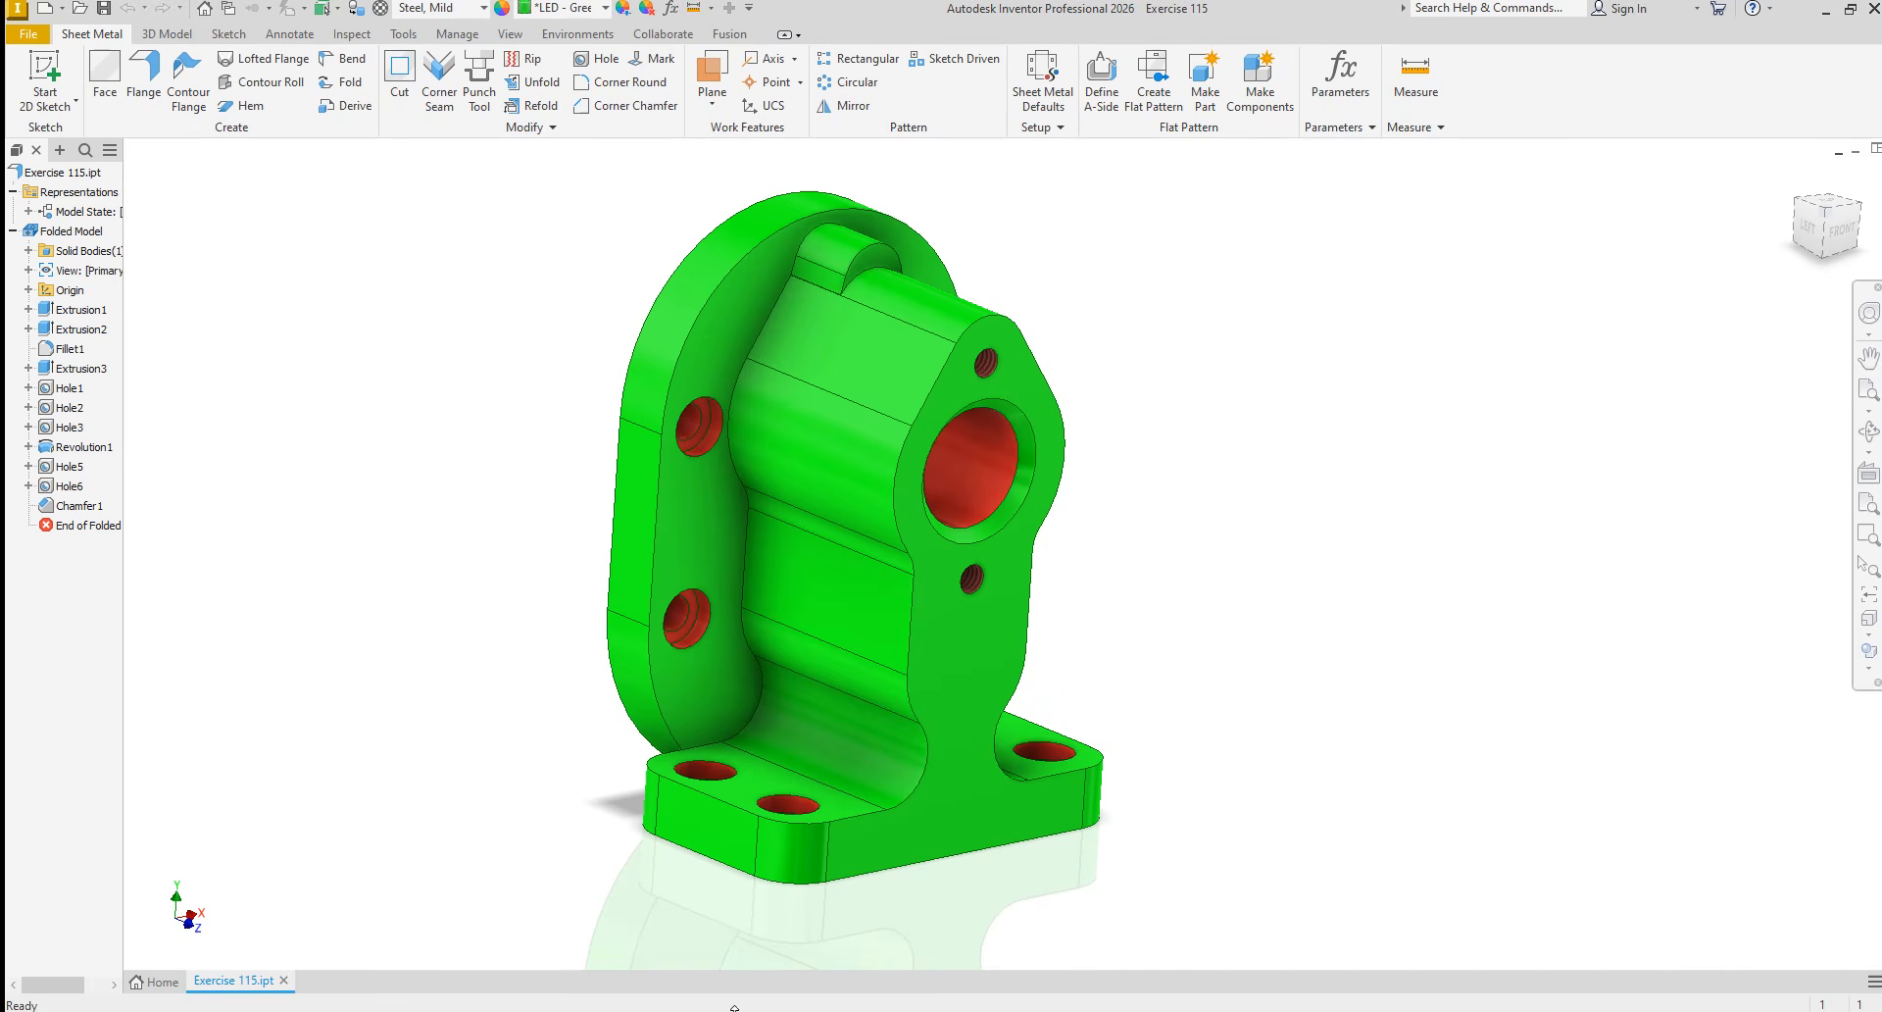
Create a new part from the metric Sheet Metal (mm).ipt template and start a sketch on the front (XY) plane
{"action": "left_click", "coordinate": [29, 34]}
{"action": "left_click", "coordinate": [54, 88]}
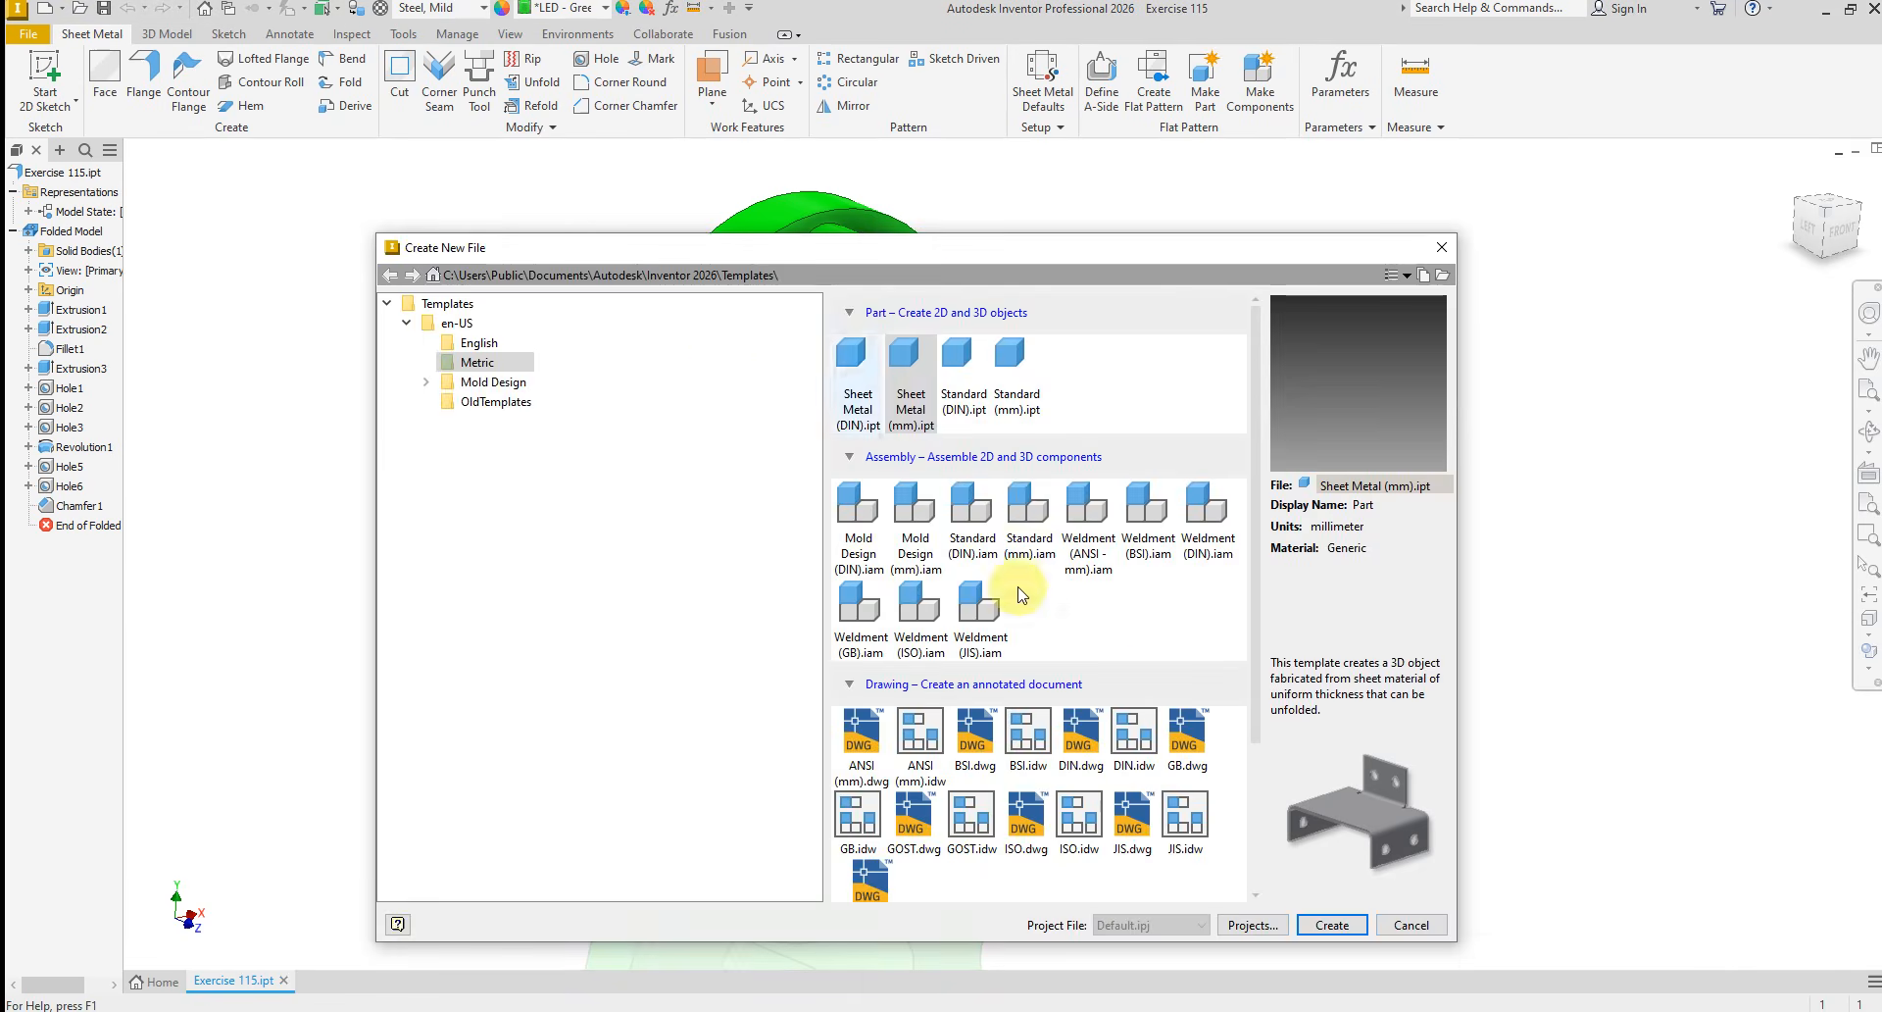
{"action": "left_click", "coordinate": [1333, 925]}
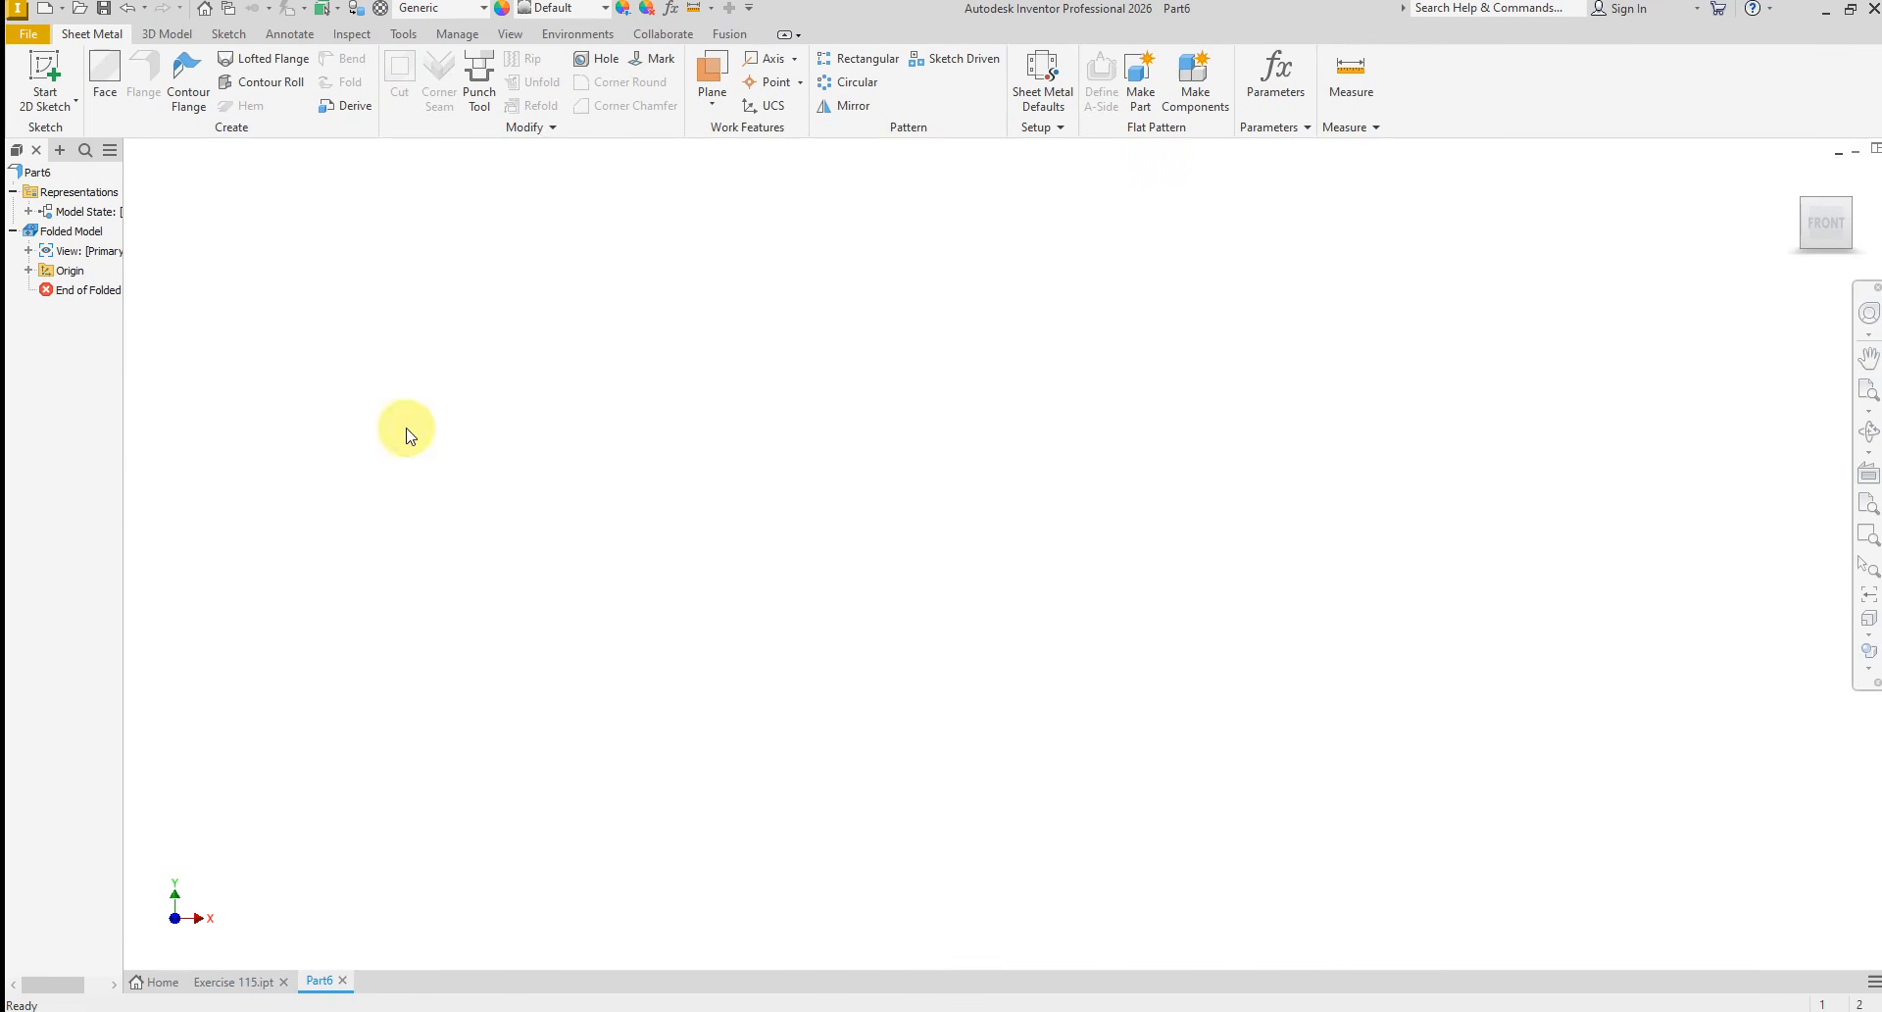
{"action": "left_click", "coordinate": [44, 81]}
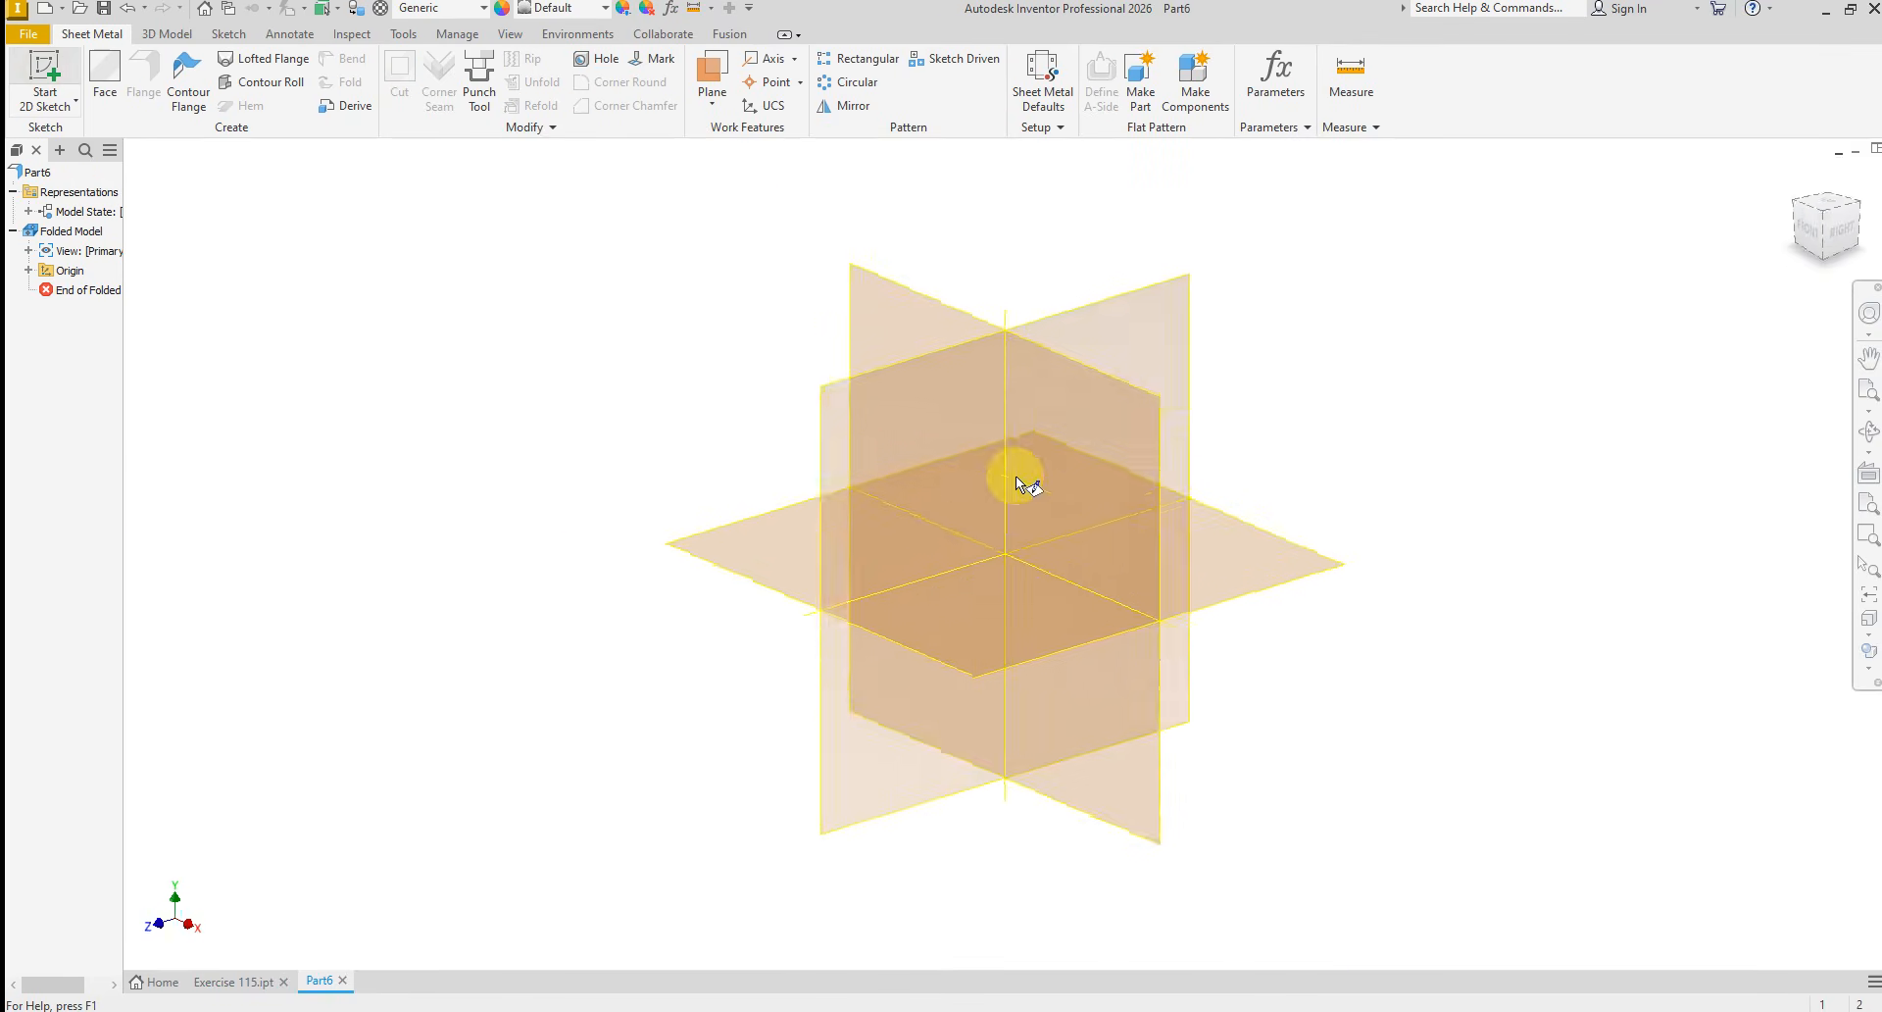
{"action": "left_click", "coordinate": [1043, 382]}
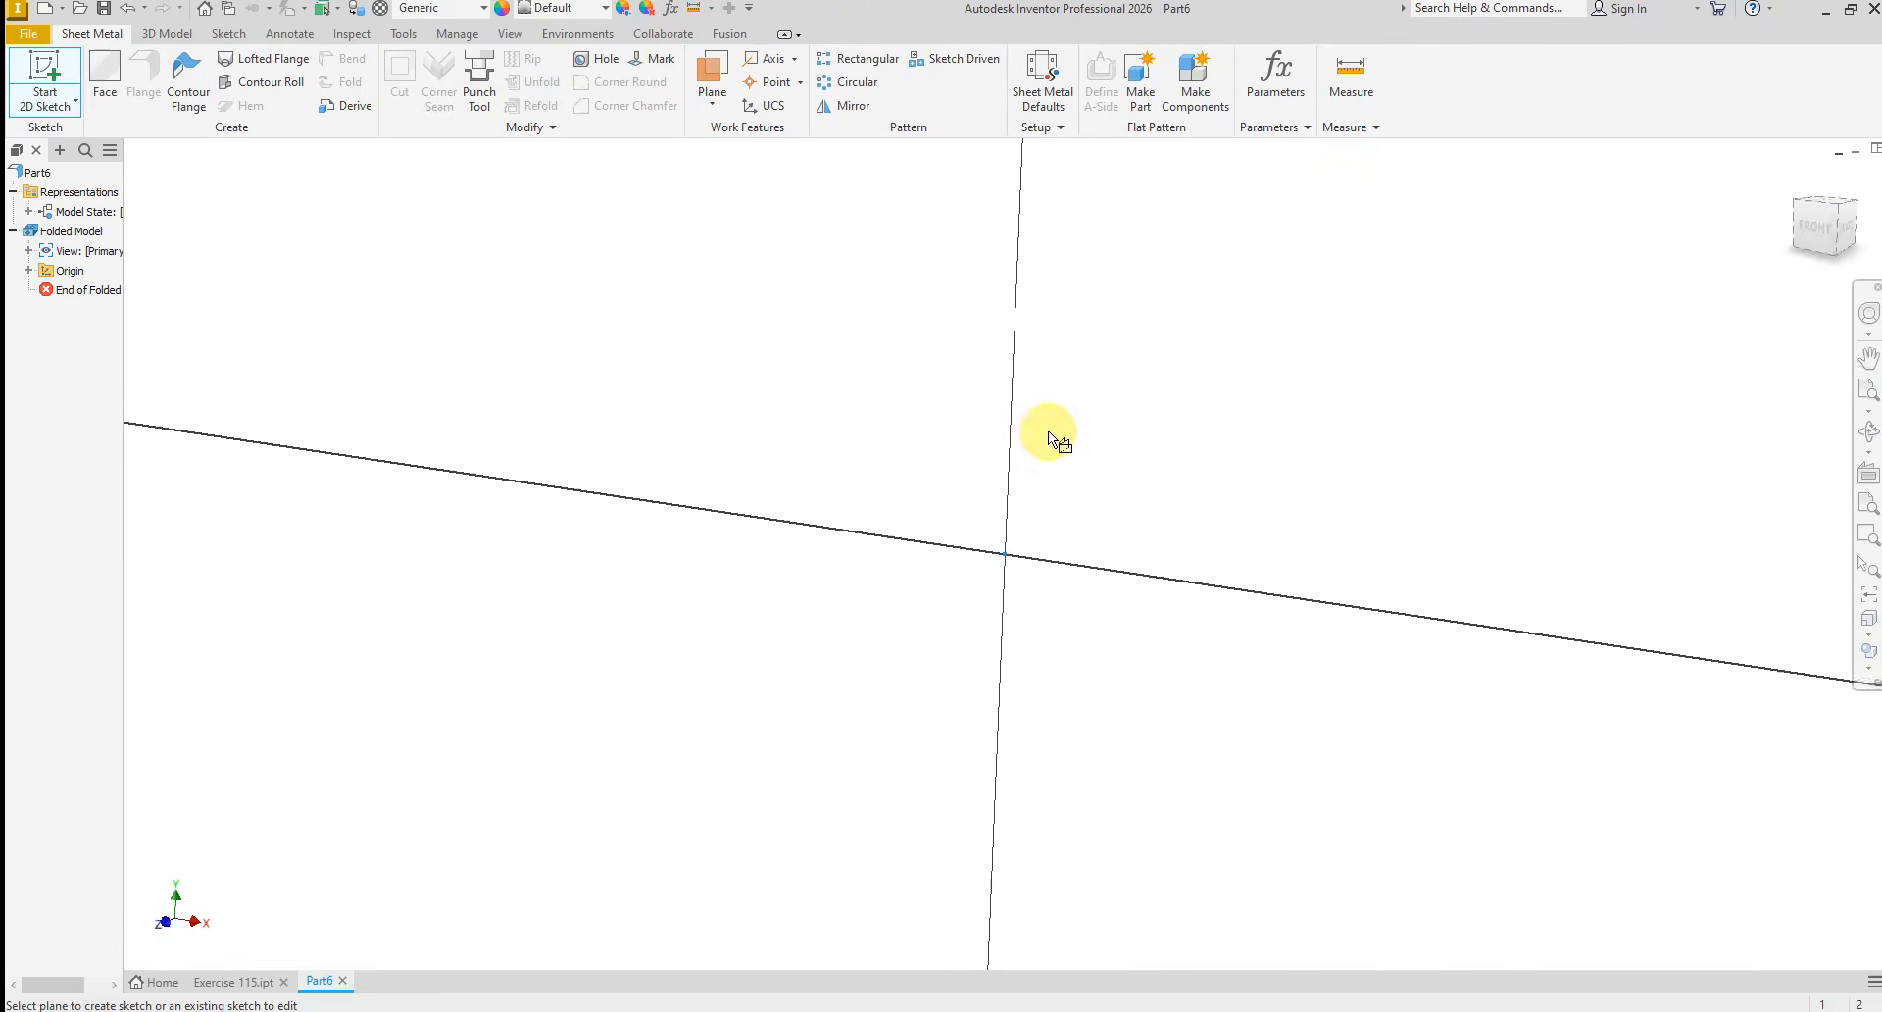
Consult the E115.PNG drawing and sketch a vertical center-point slot centred on the origin, about 26 mm between arc centres
{"action": "key", "text": "alt+Tab"}
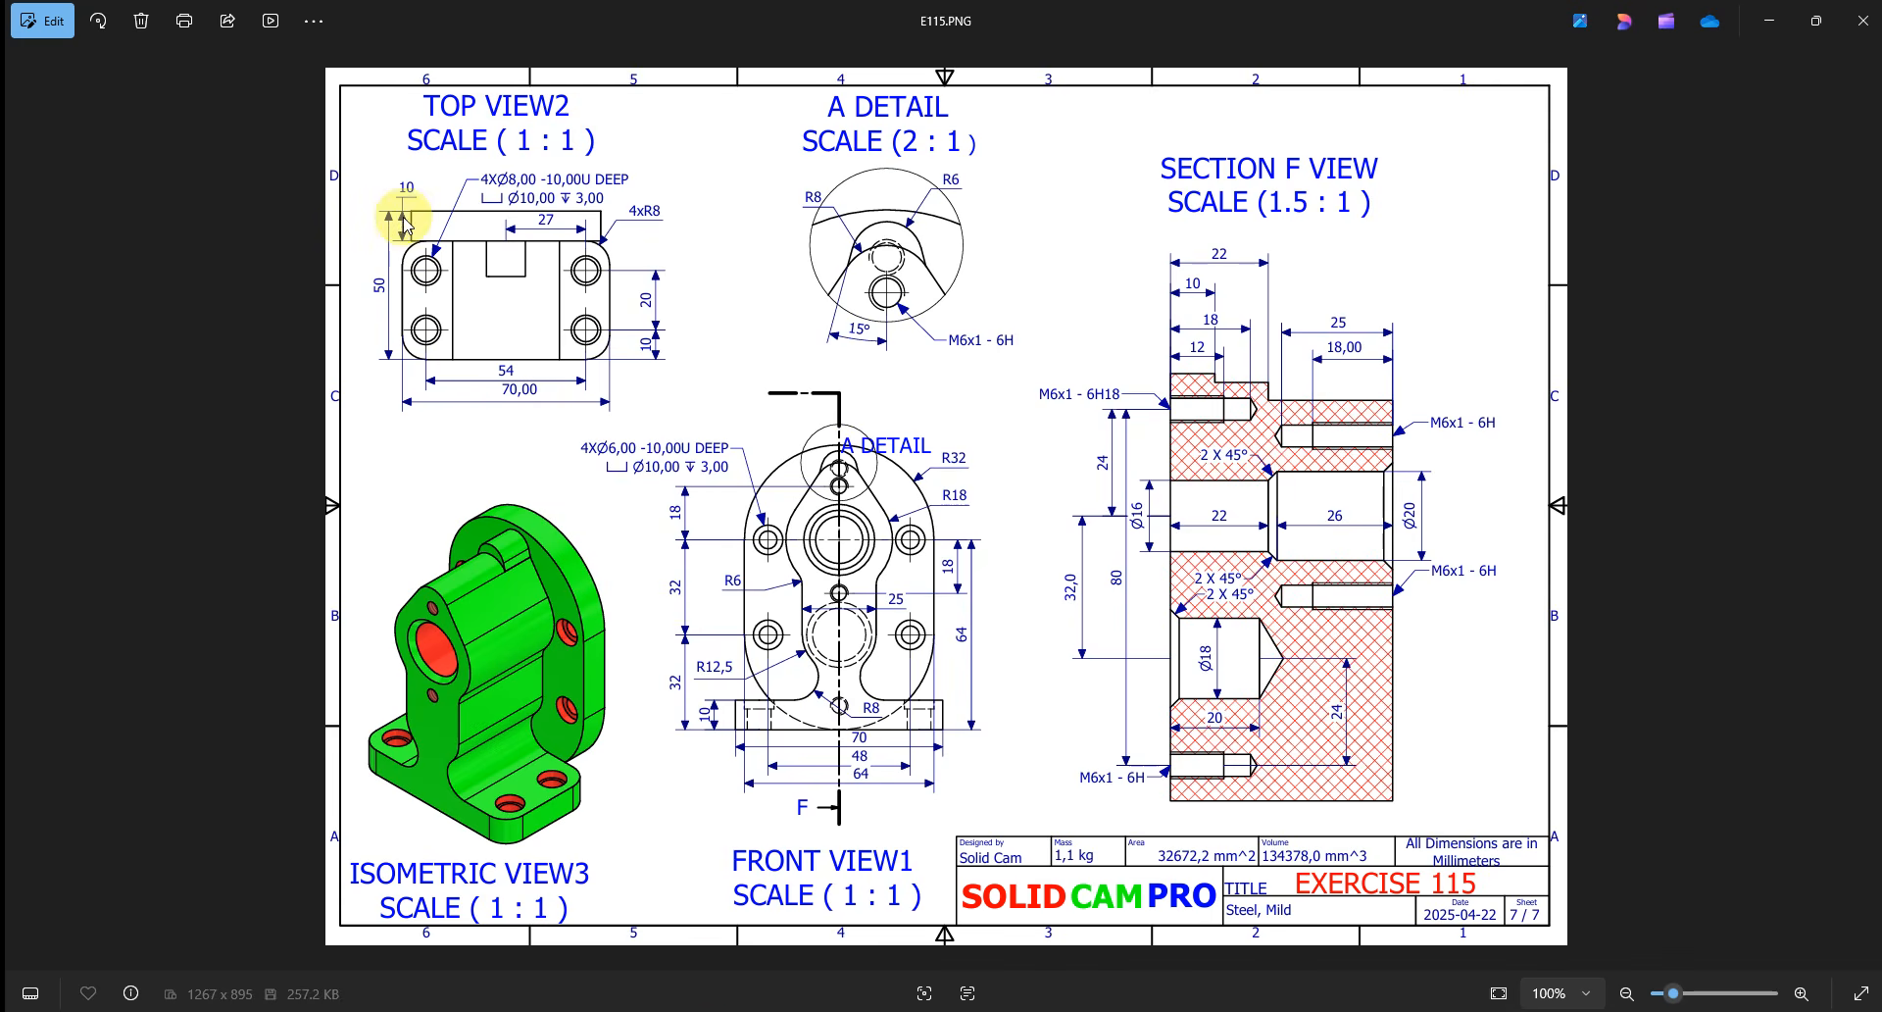
{"action": "left_click", "coordinate": [770, 1011]}
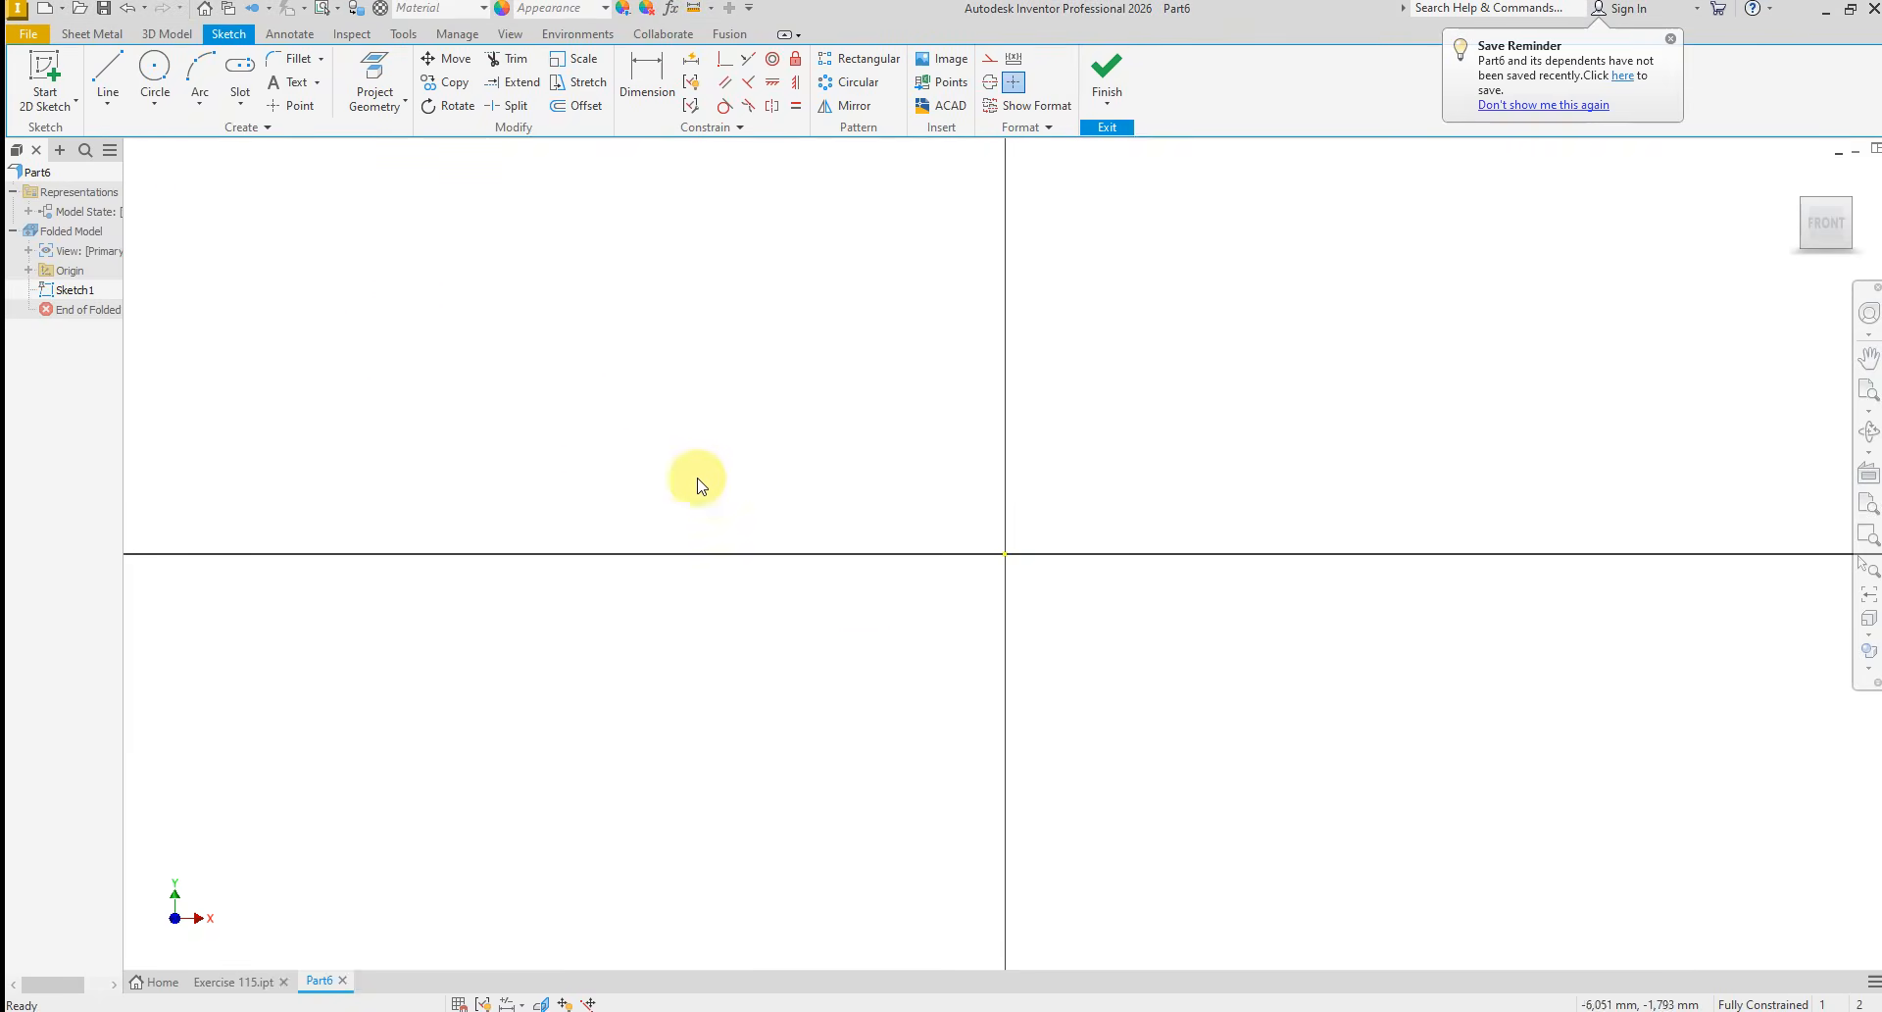
{"action": "left_click", "coordinate": [238, 105]}
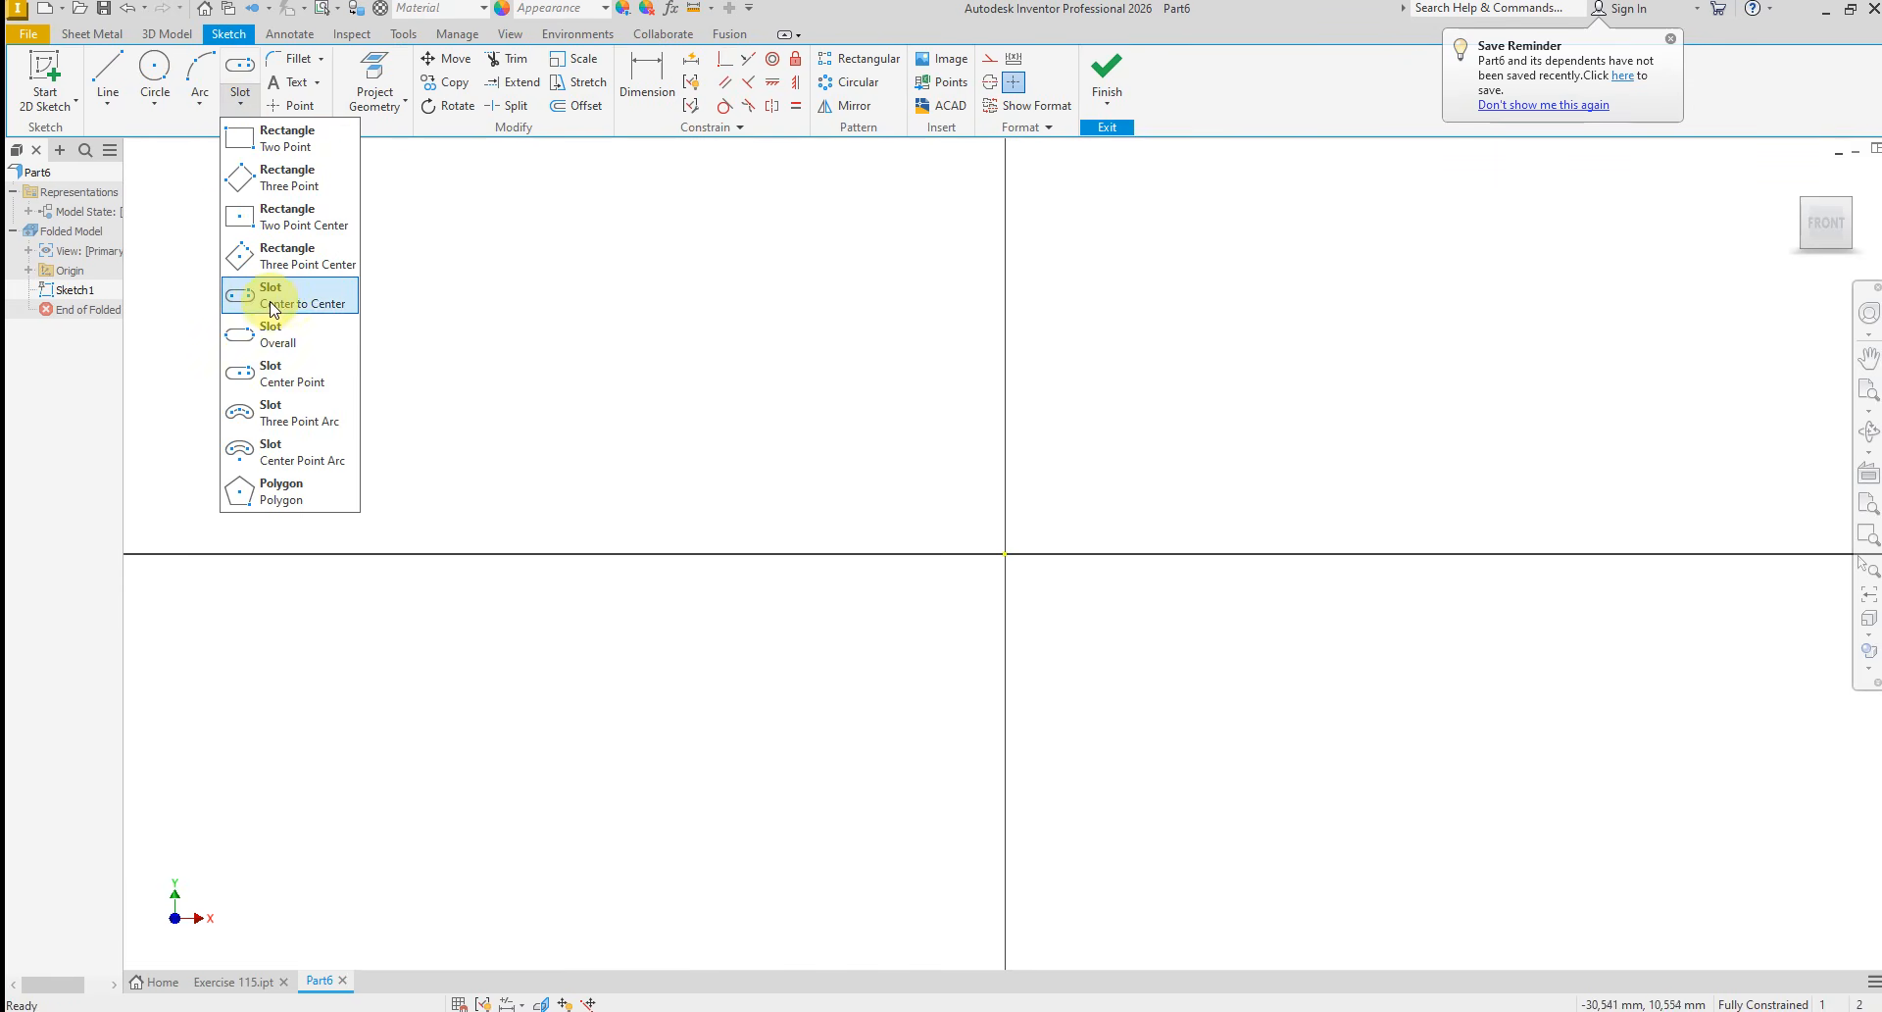
{"action": "left_click", "coordinate": [285, 384]}
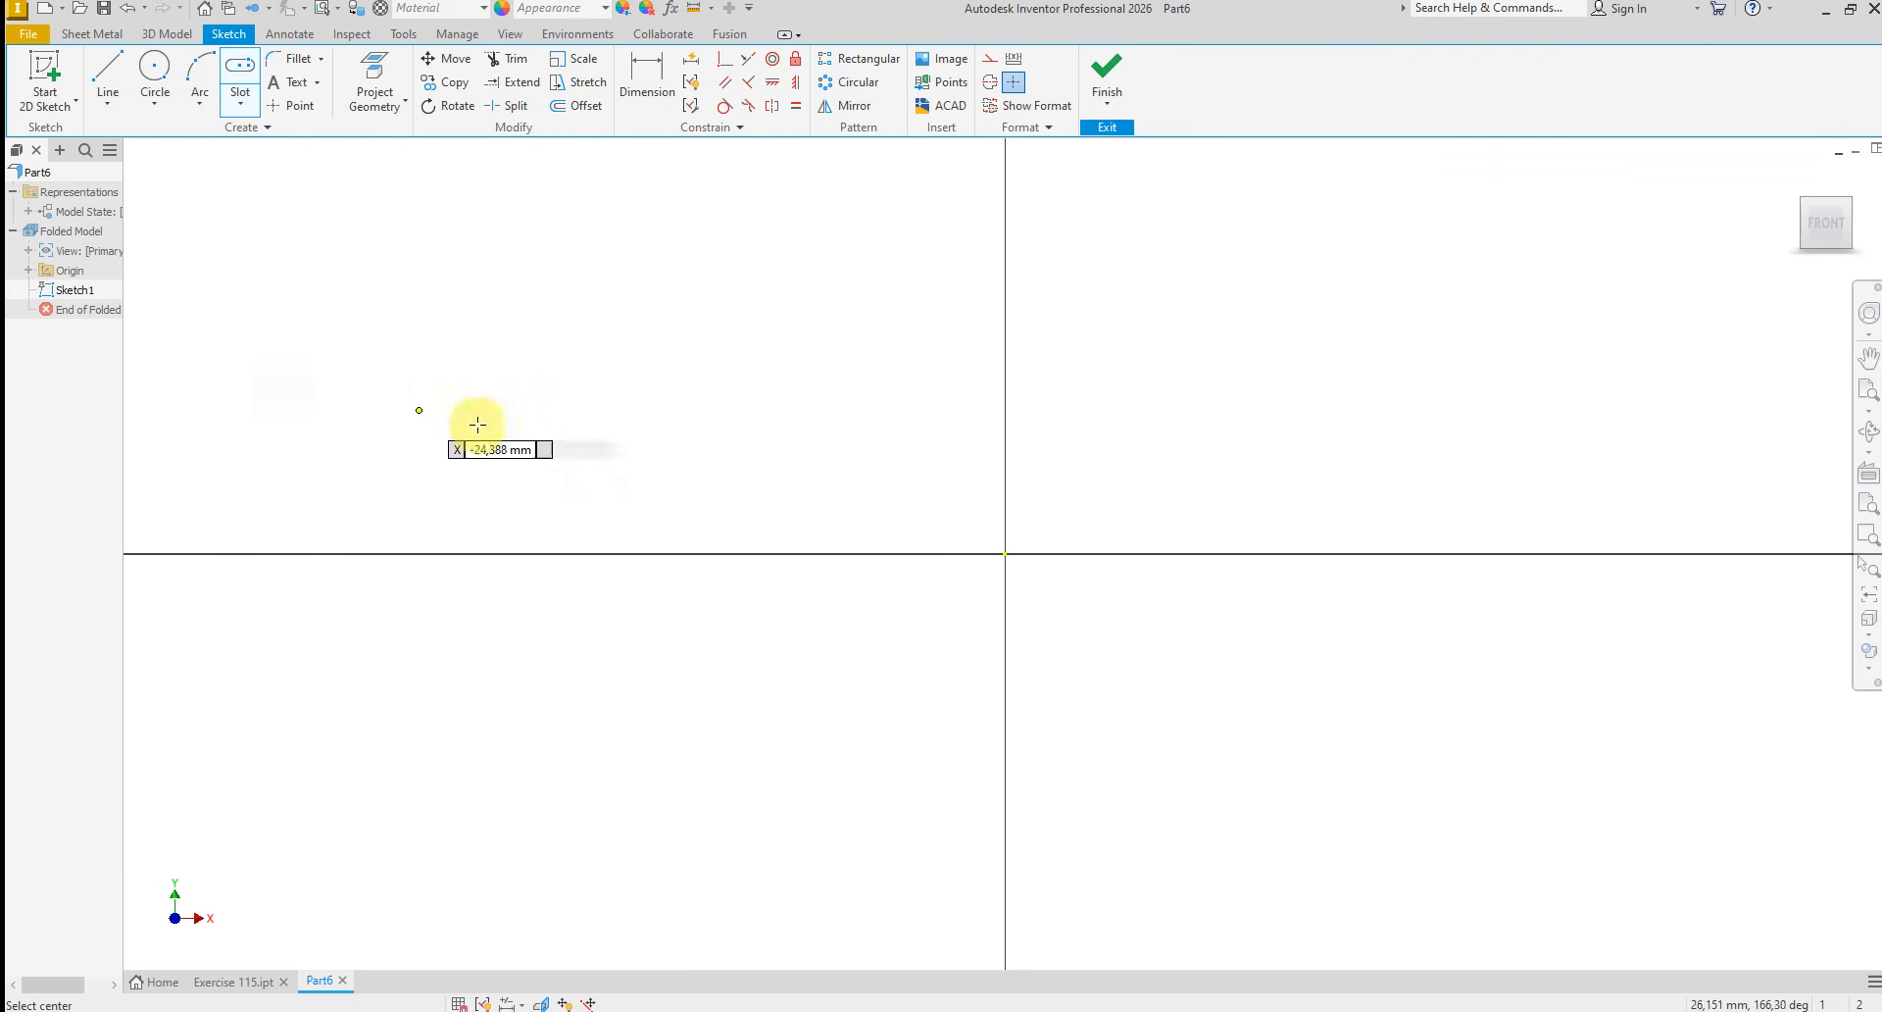
{"action": "left_click", "coordinate": [1005, 555]}
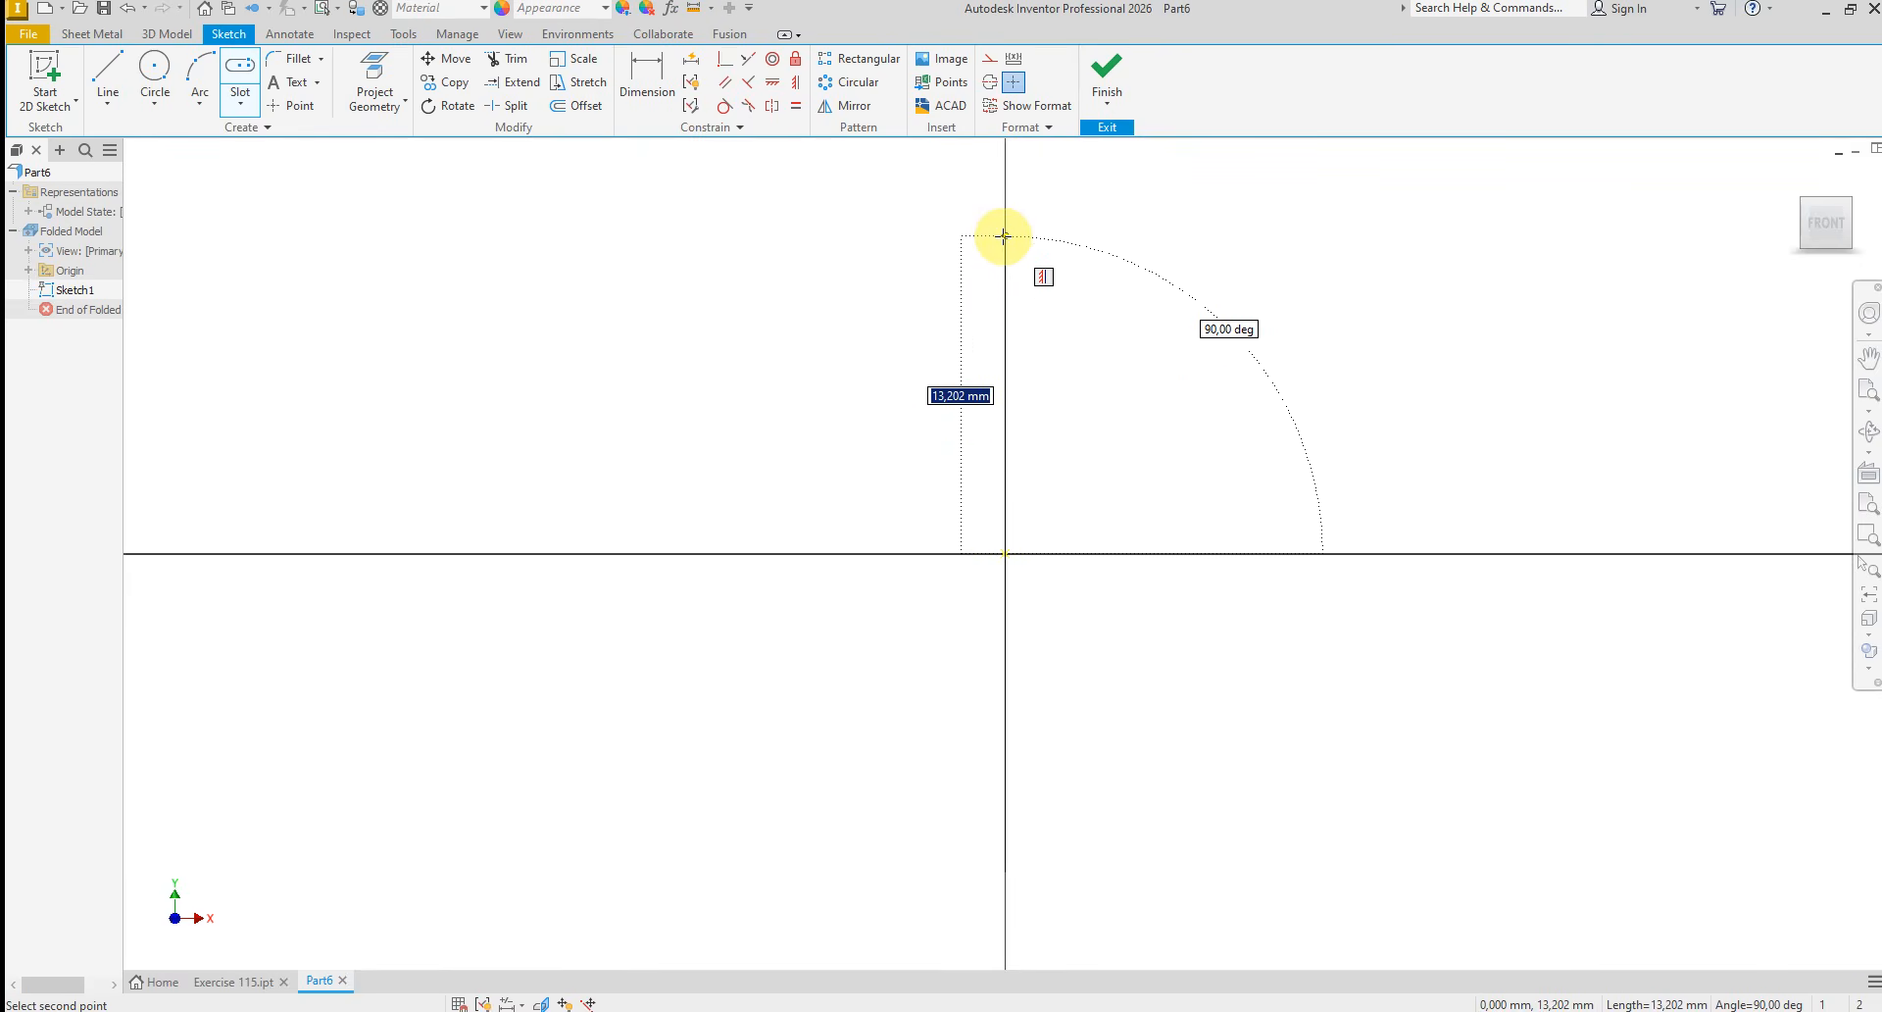
{"action": "left_click", "coordinate": [1003, 235]}
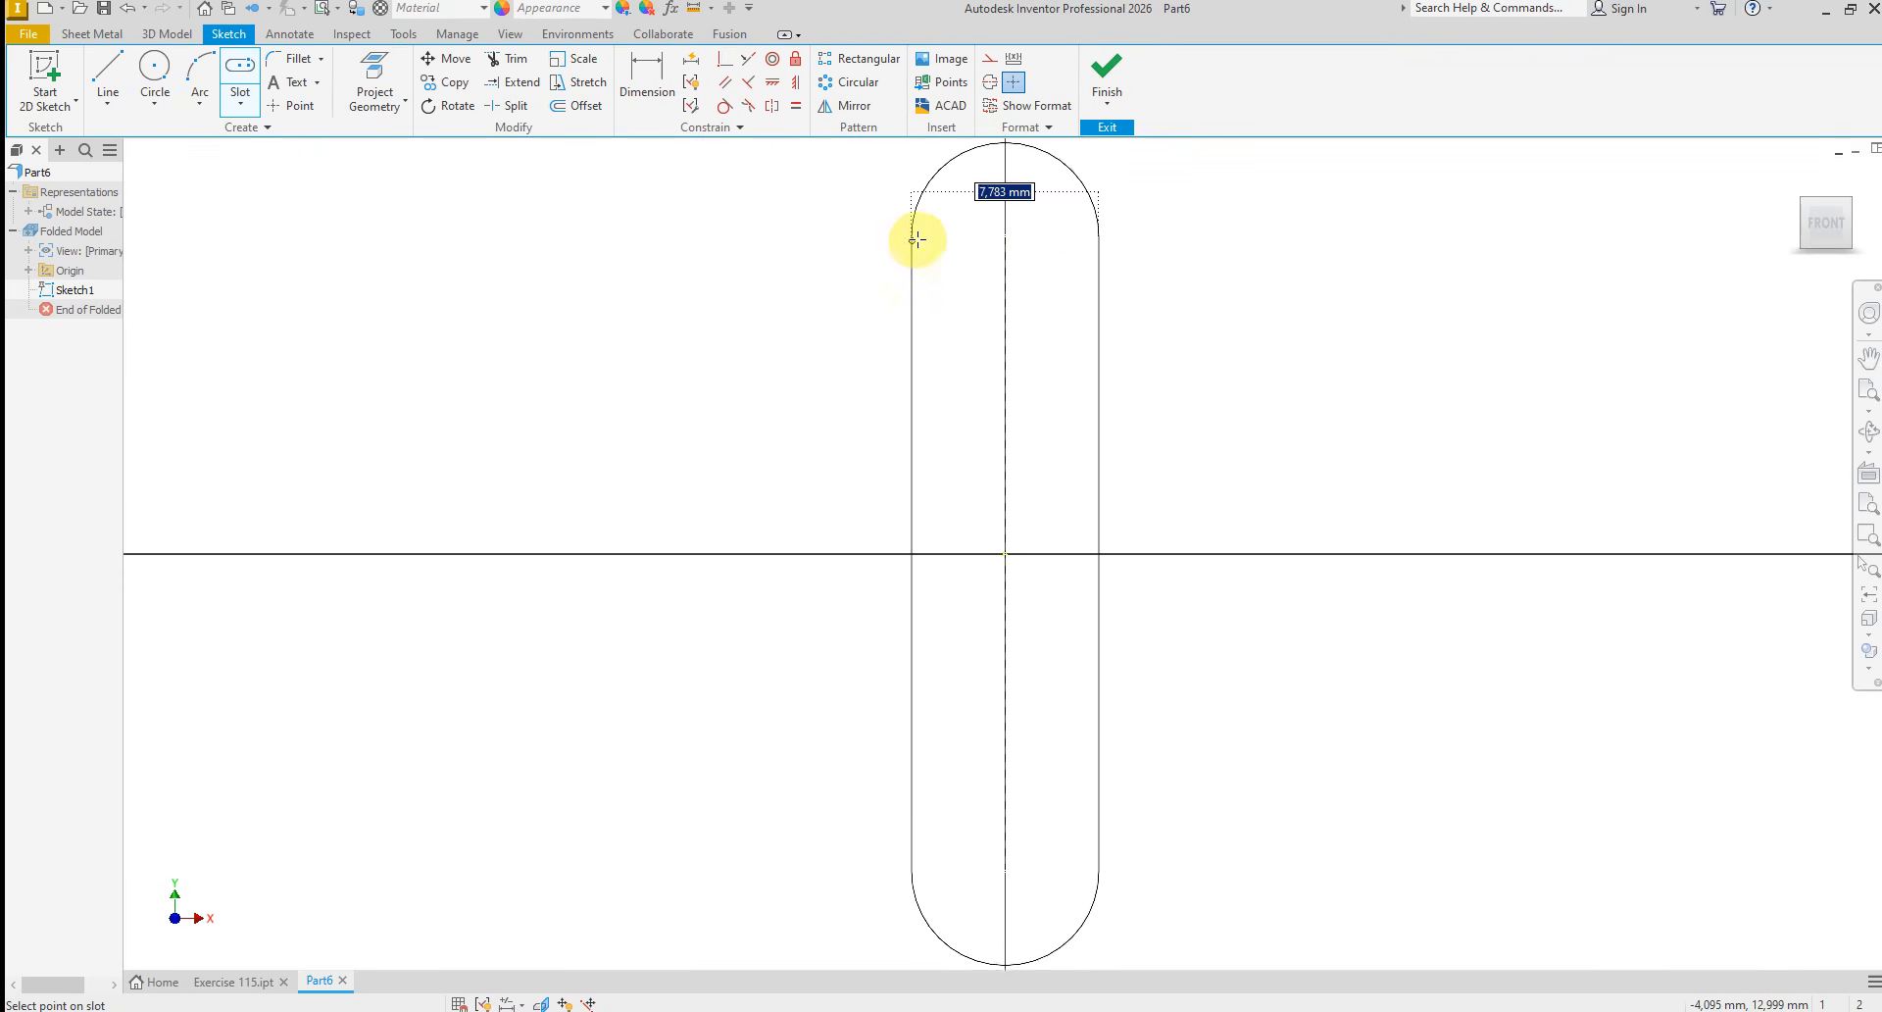
{"action": "left_click", "coordinate": [1130, 239]}
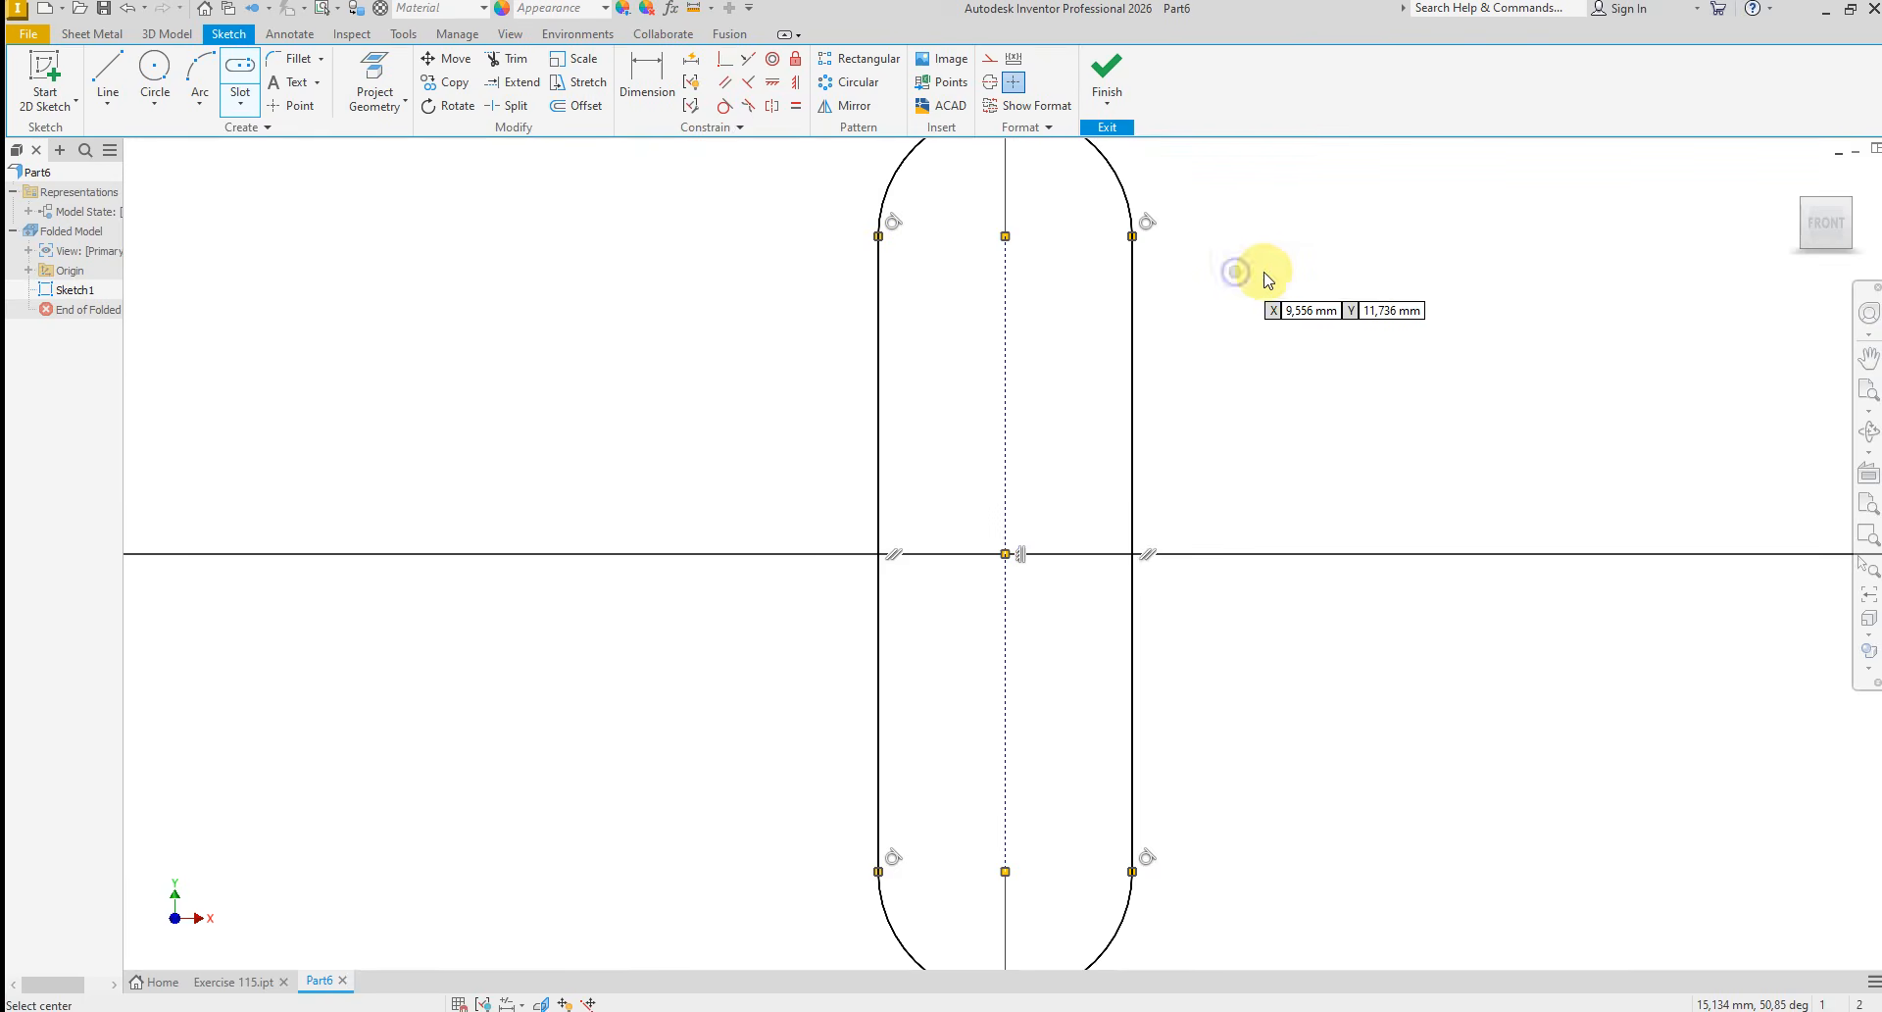
{"action": "key", "text": "Escape"}
Dimension the slot's centre-to-centre distance as 32 mm
{"action": "scroll", "coordinate": [971, 446], "scroll_direction": "up", "scroll_amount": 3}
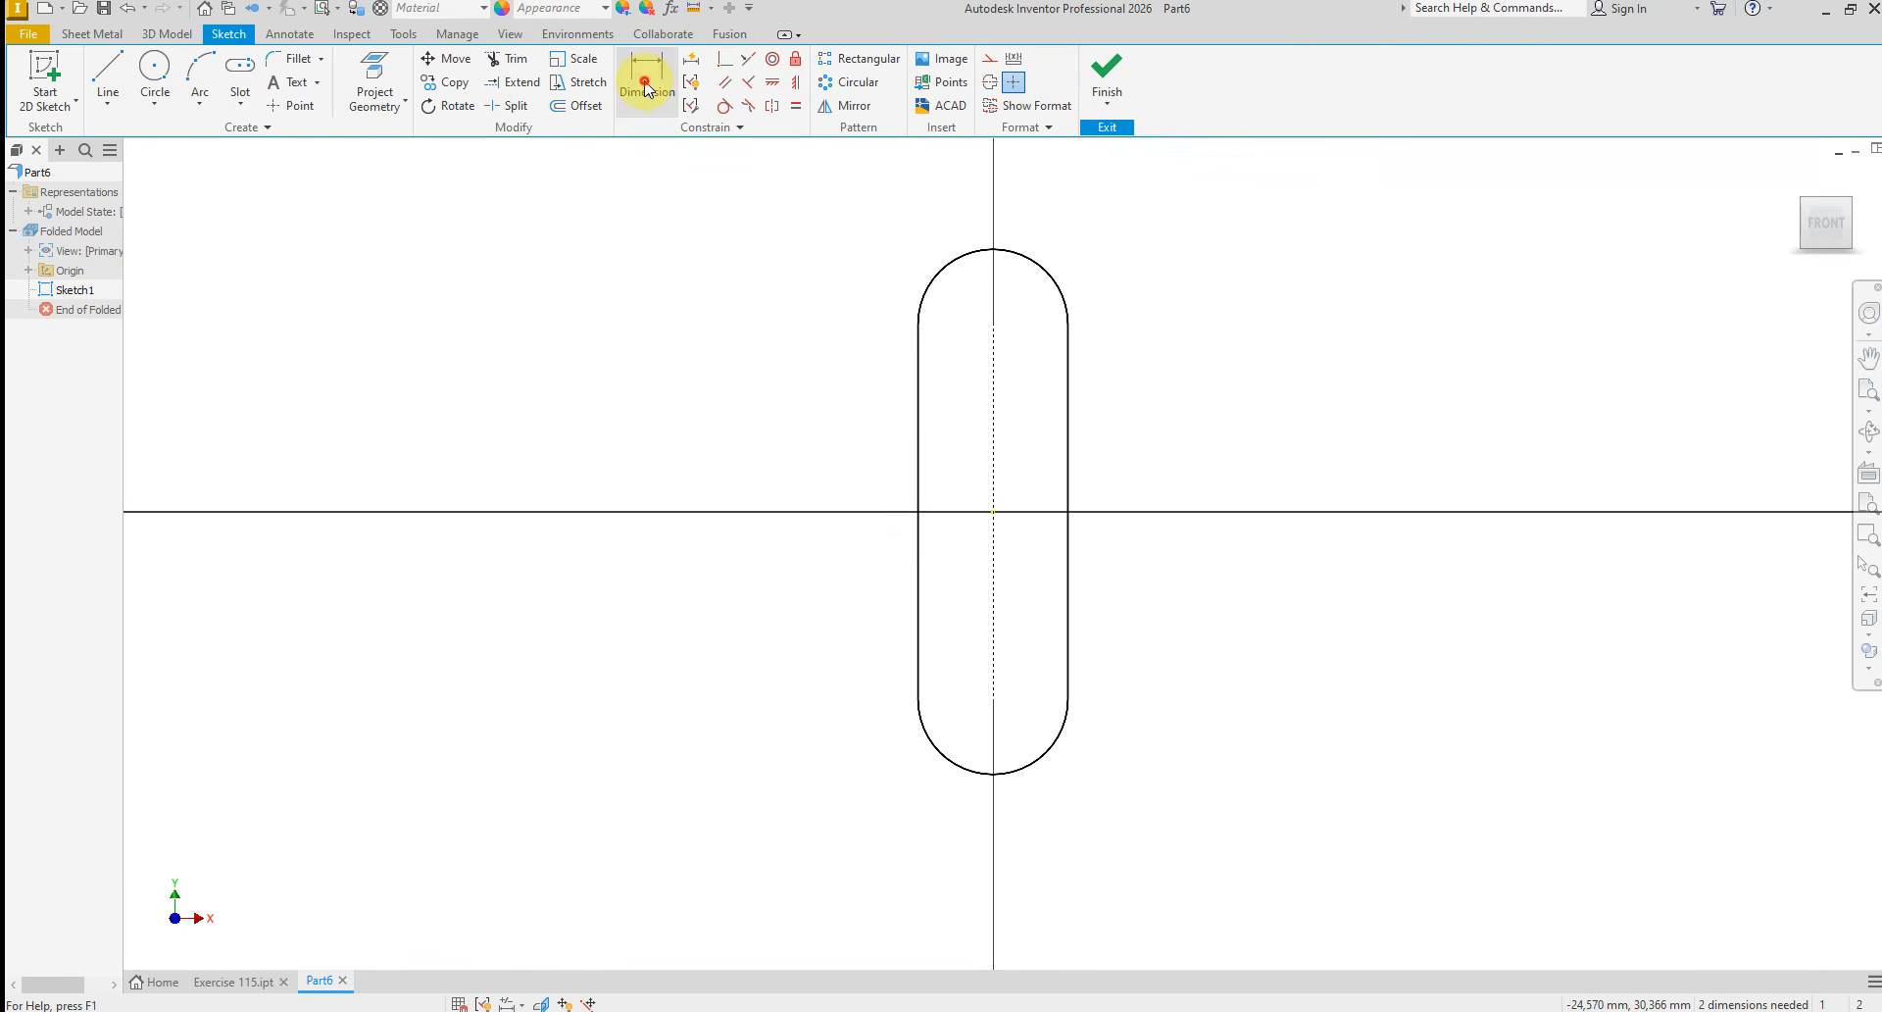
{"action": "left_click", "coordinate": [645, 79]}
{"action": "left_click", "coordinate": [995, 403]}
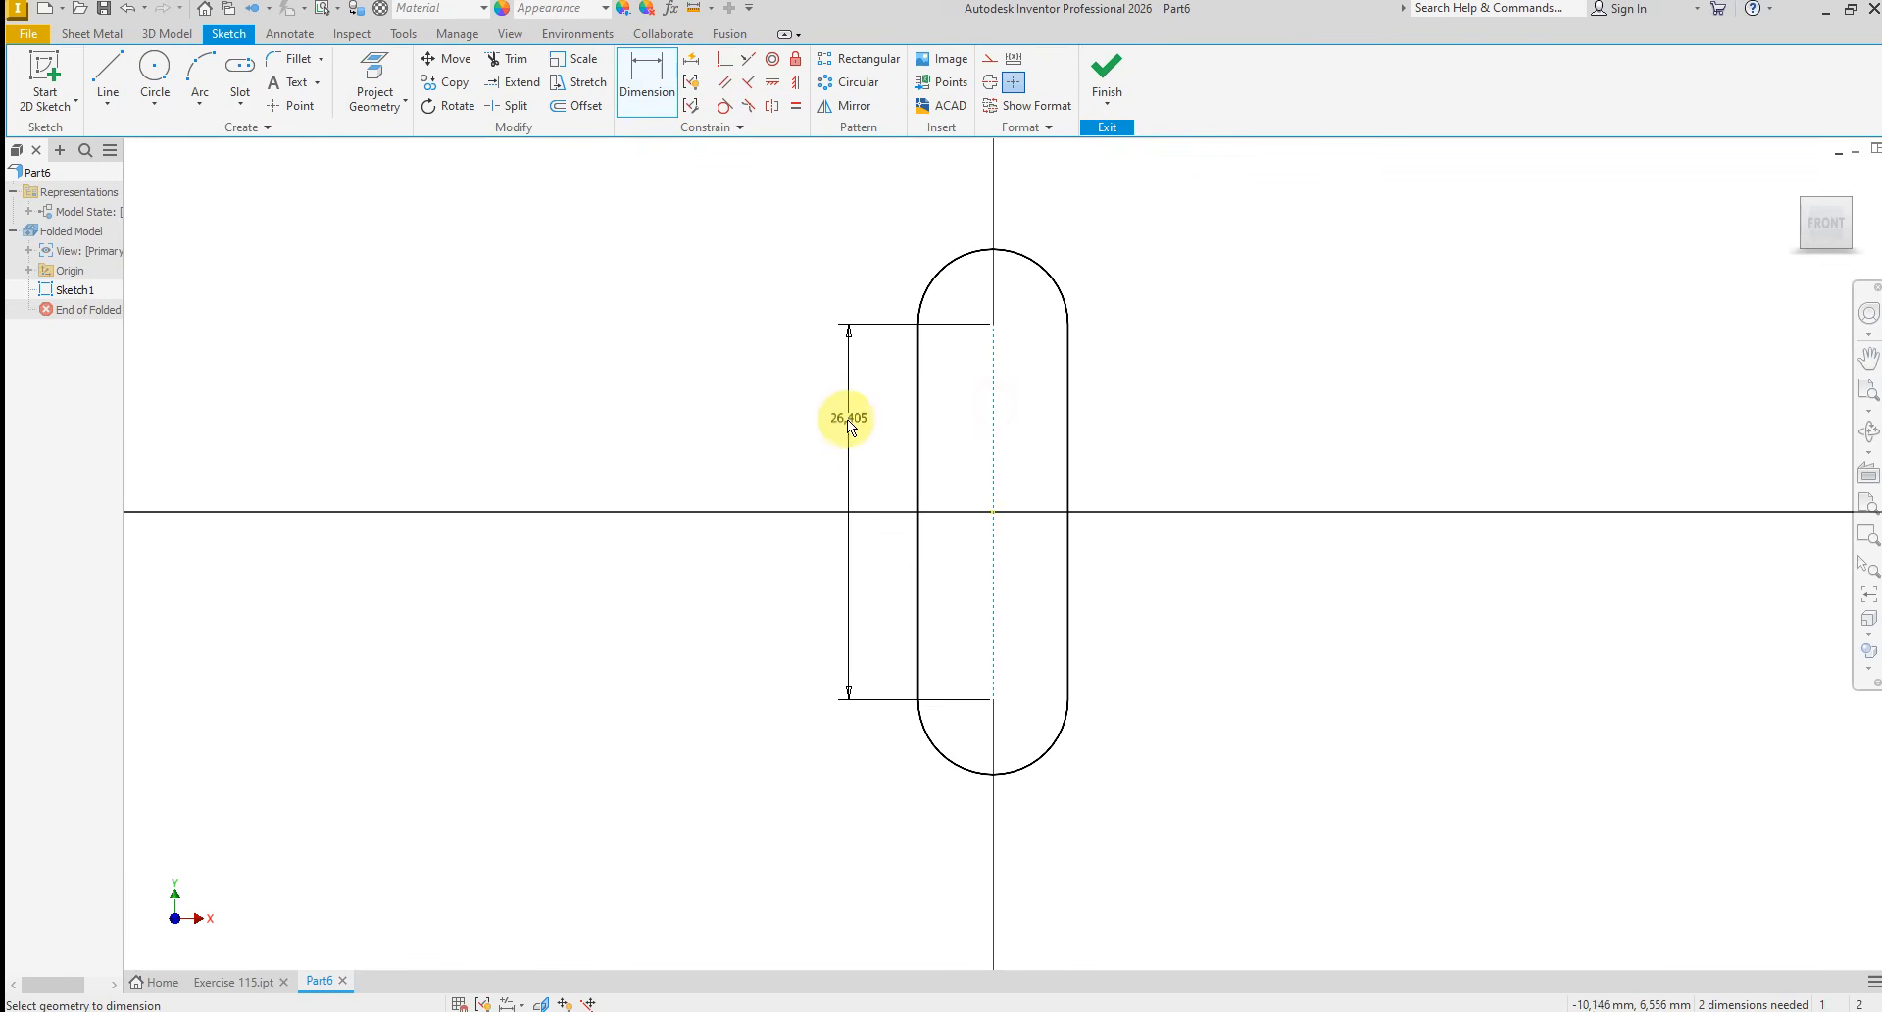
{"action": "left_click", "coordinate": [840, 417]}
{"action": "type", "text": "32"}
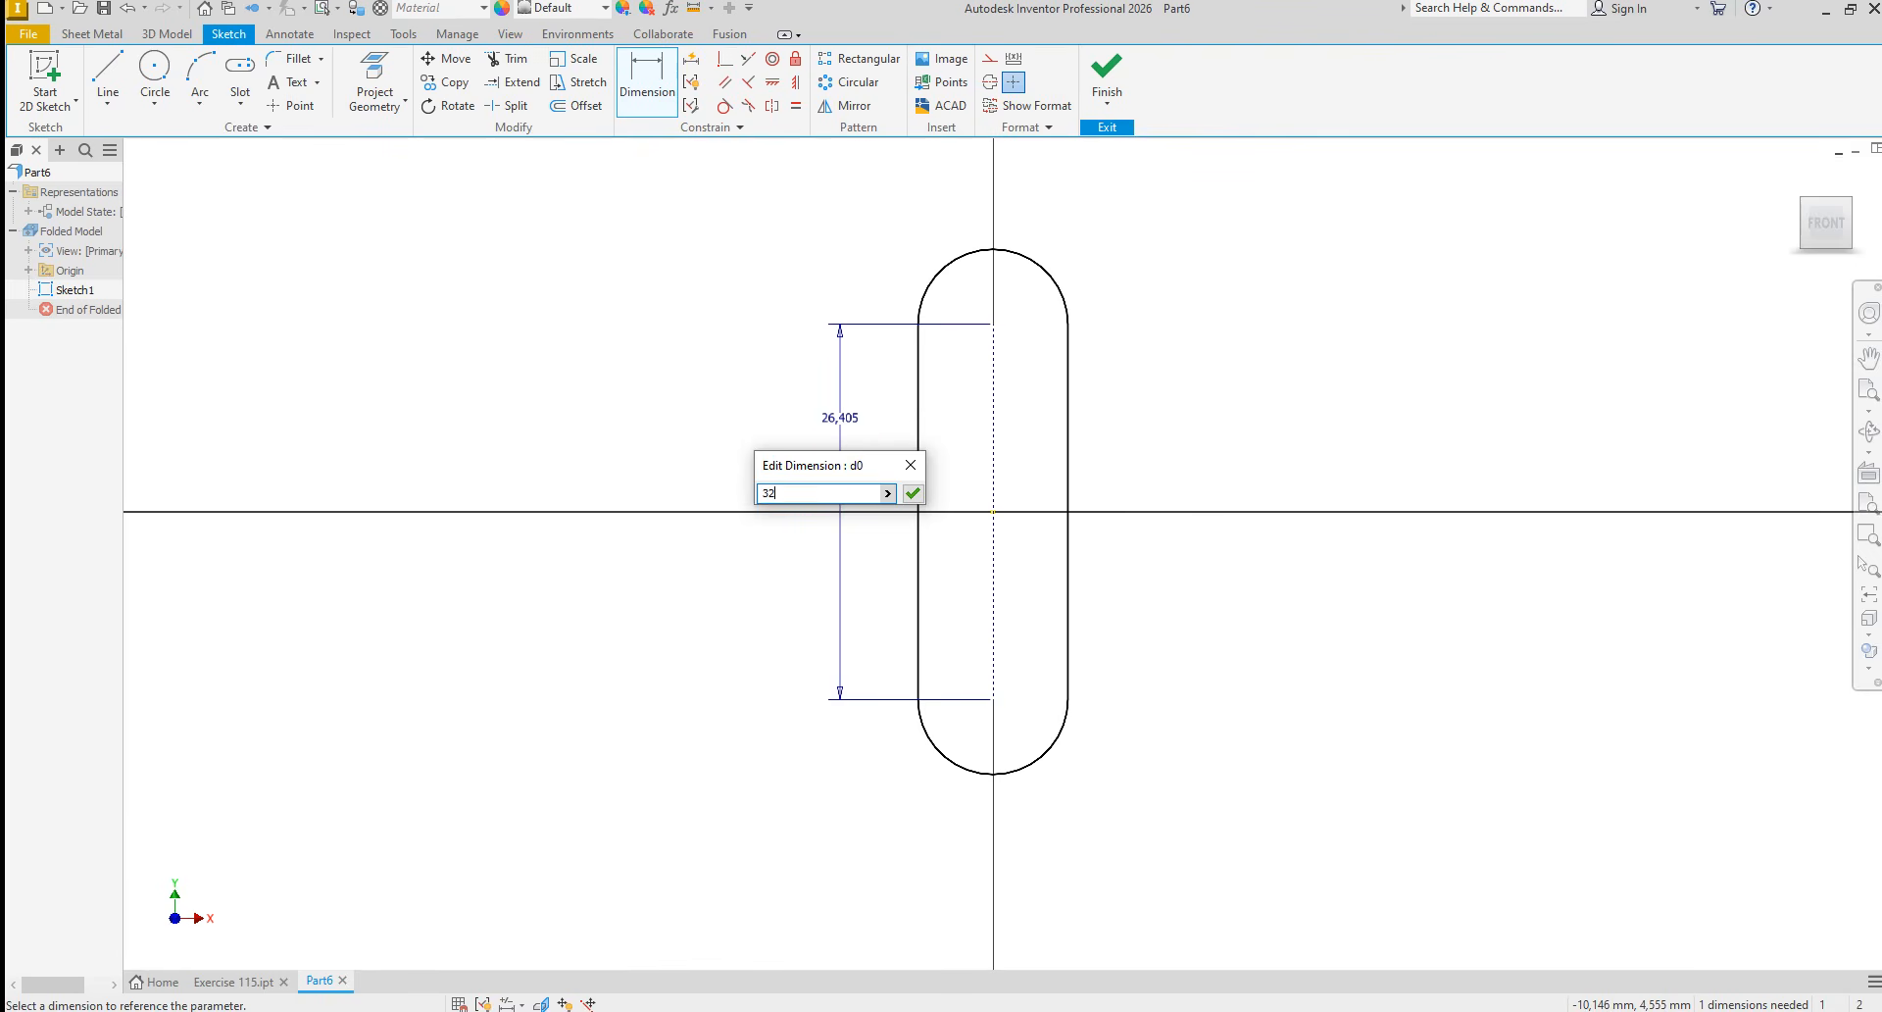
{"action": "left_click", "coordinate": [913, 493]}
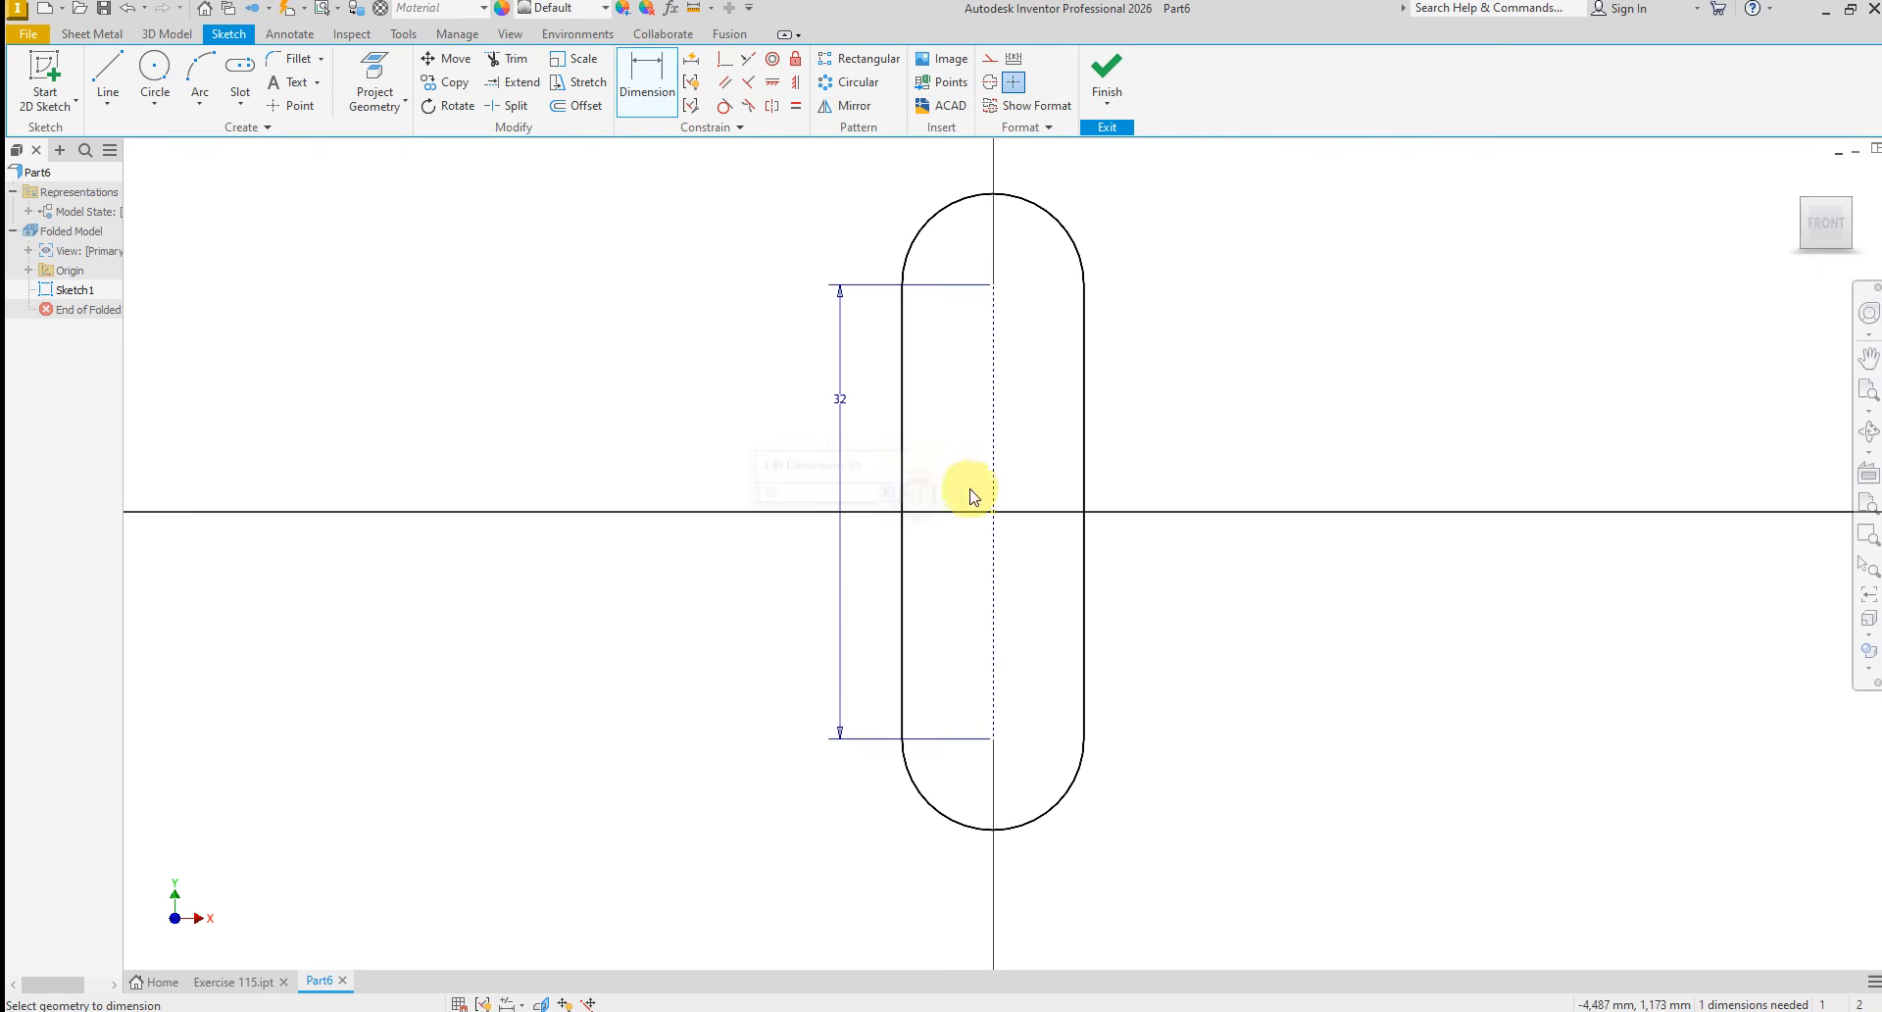
Set the radius of the slot's upper arc to 32 mm and finish the sketch
{"action": "left_click", "coordinate": [1070, 238]}
{"action": "left_click", "coordinate": [1085, 219]}
{"action": "type", "text": "3"}
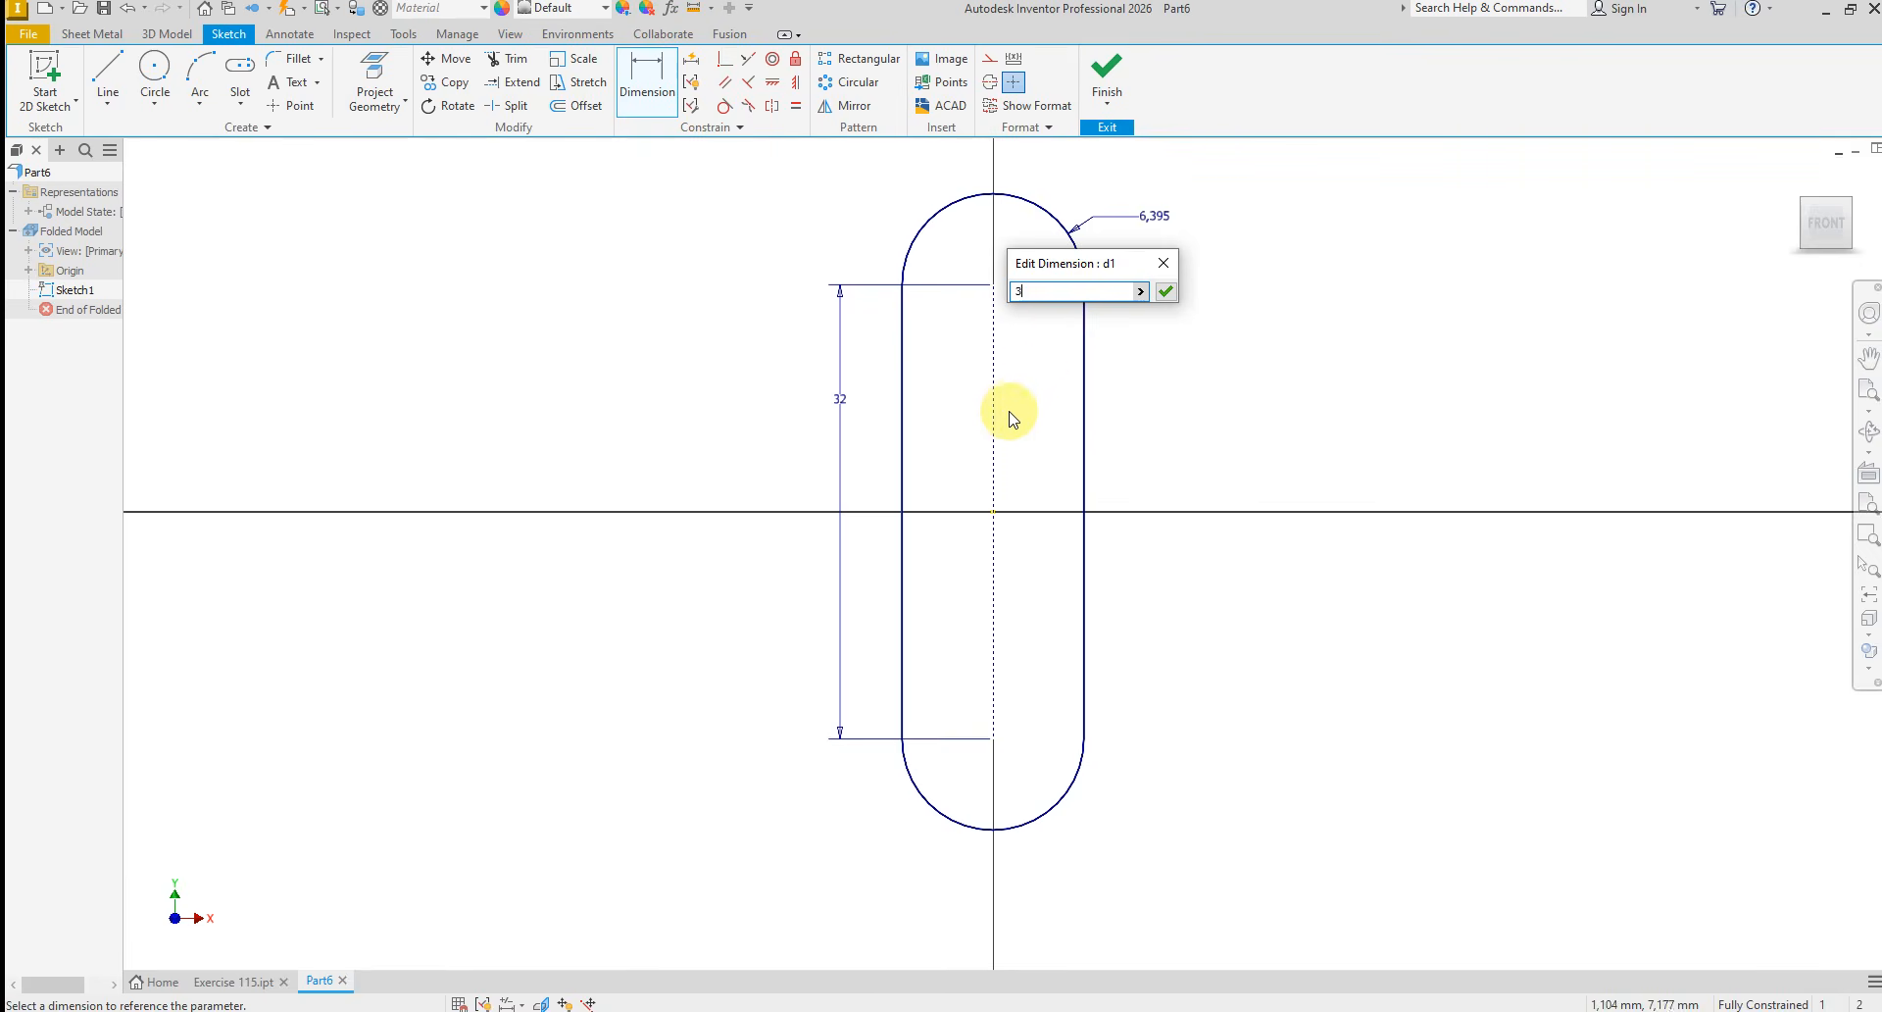
{"action": "type", "text": "2"}
{"action": "key", "text": "Return"}
{"action": "scroll", "coordinate": [836, 533], "scroll_direction": "down", "scroll_amount": 3}
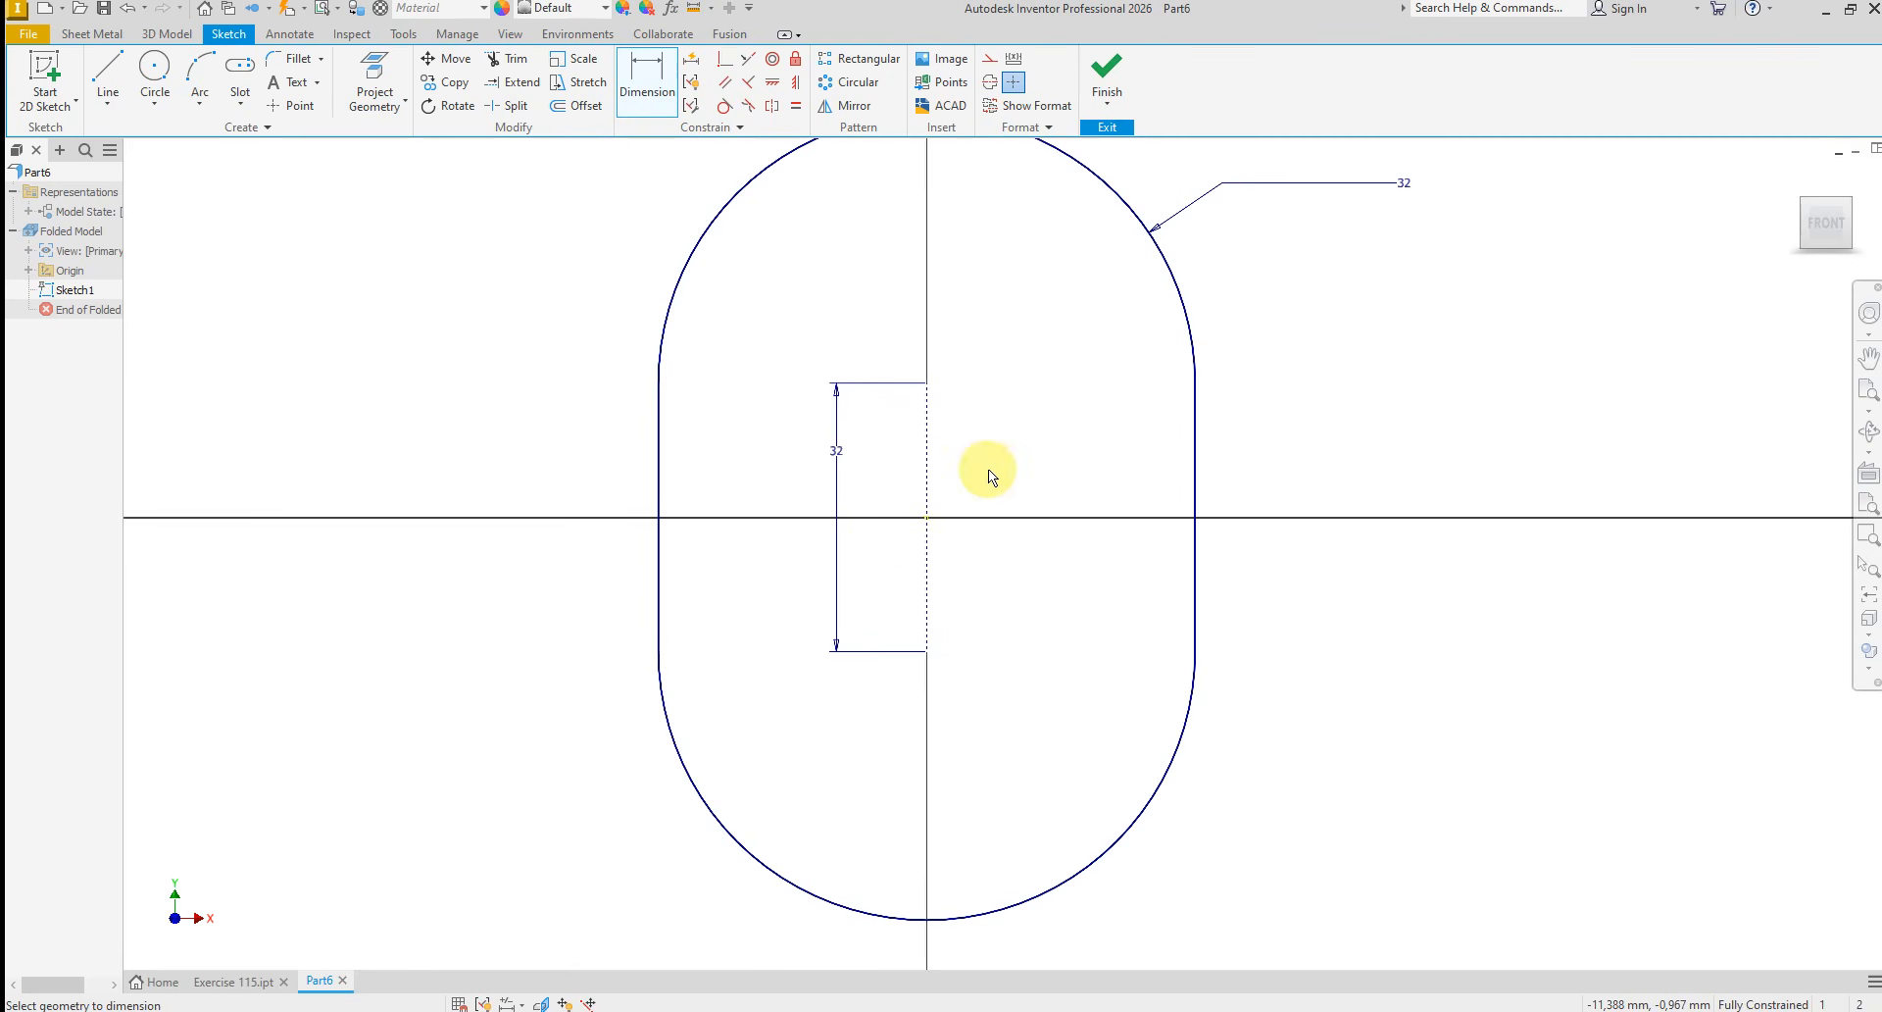
{"action": "right_click", "coordinate": [988, 468]}
{"action": "left_click", "coordinate": [1065, 466]}
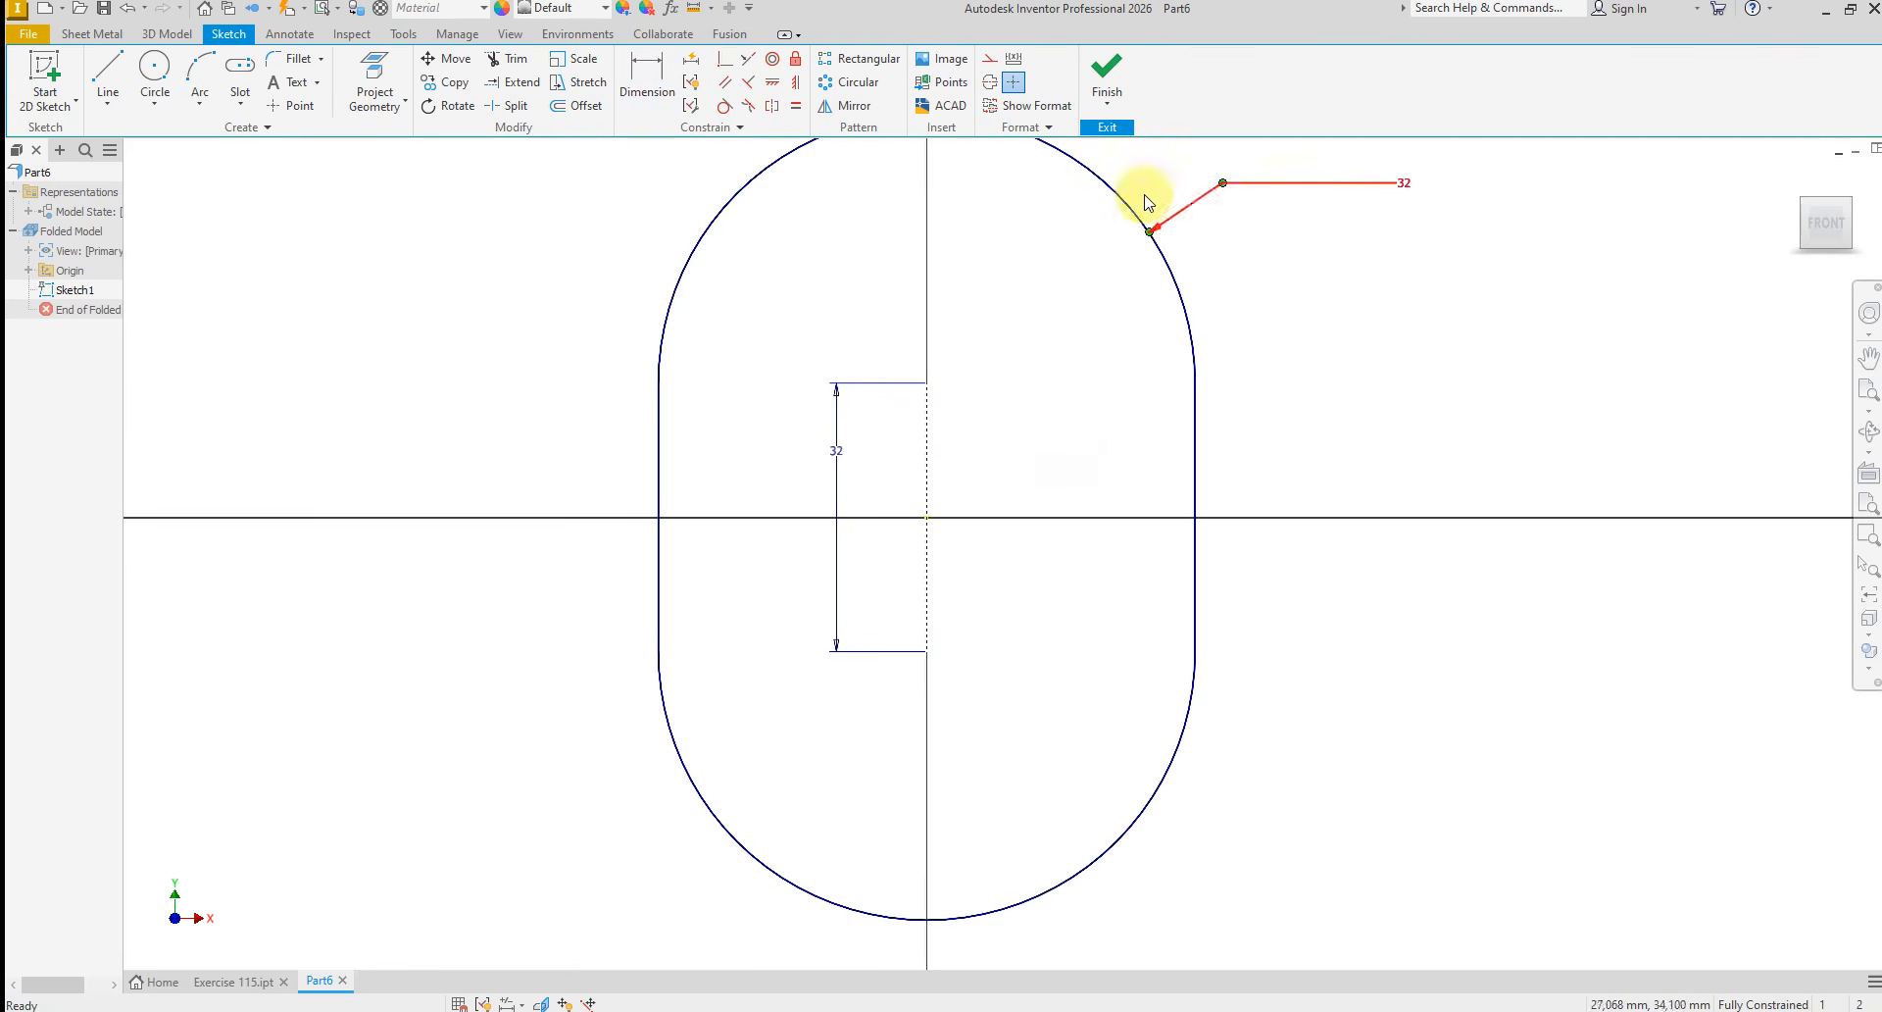
{"action": "left_click", "coordinate": [1124, 73]}
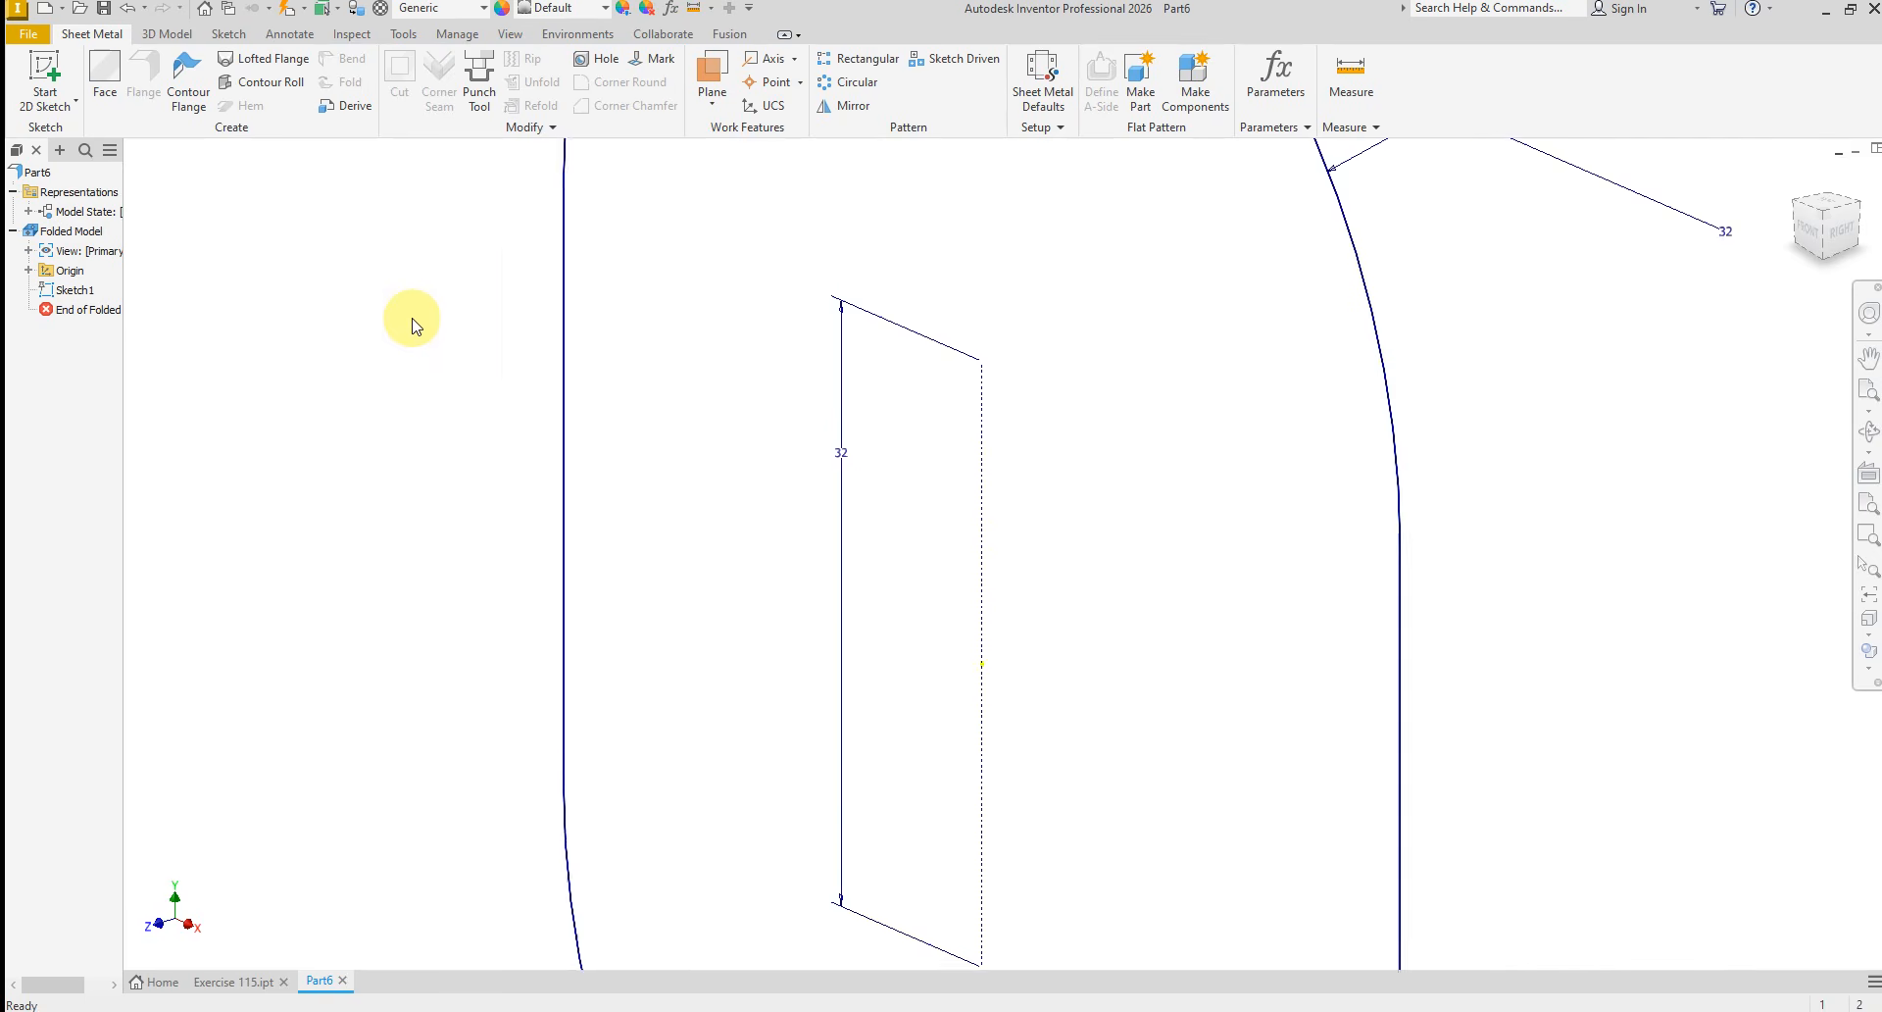
Extrude the slot profile 10 mm in the default direction as a new solid
{"action": "left_click", "coordinate": [162, 35]}
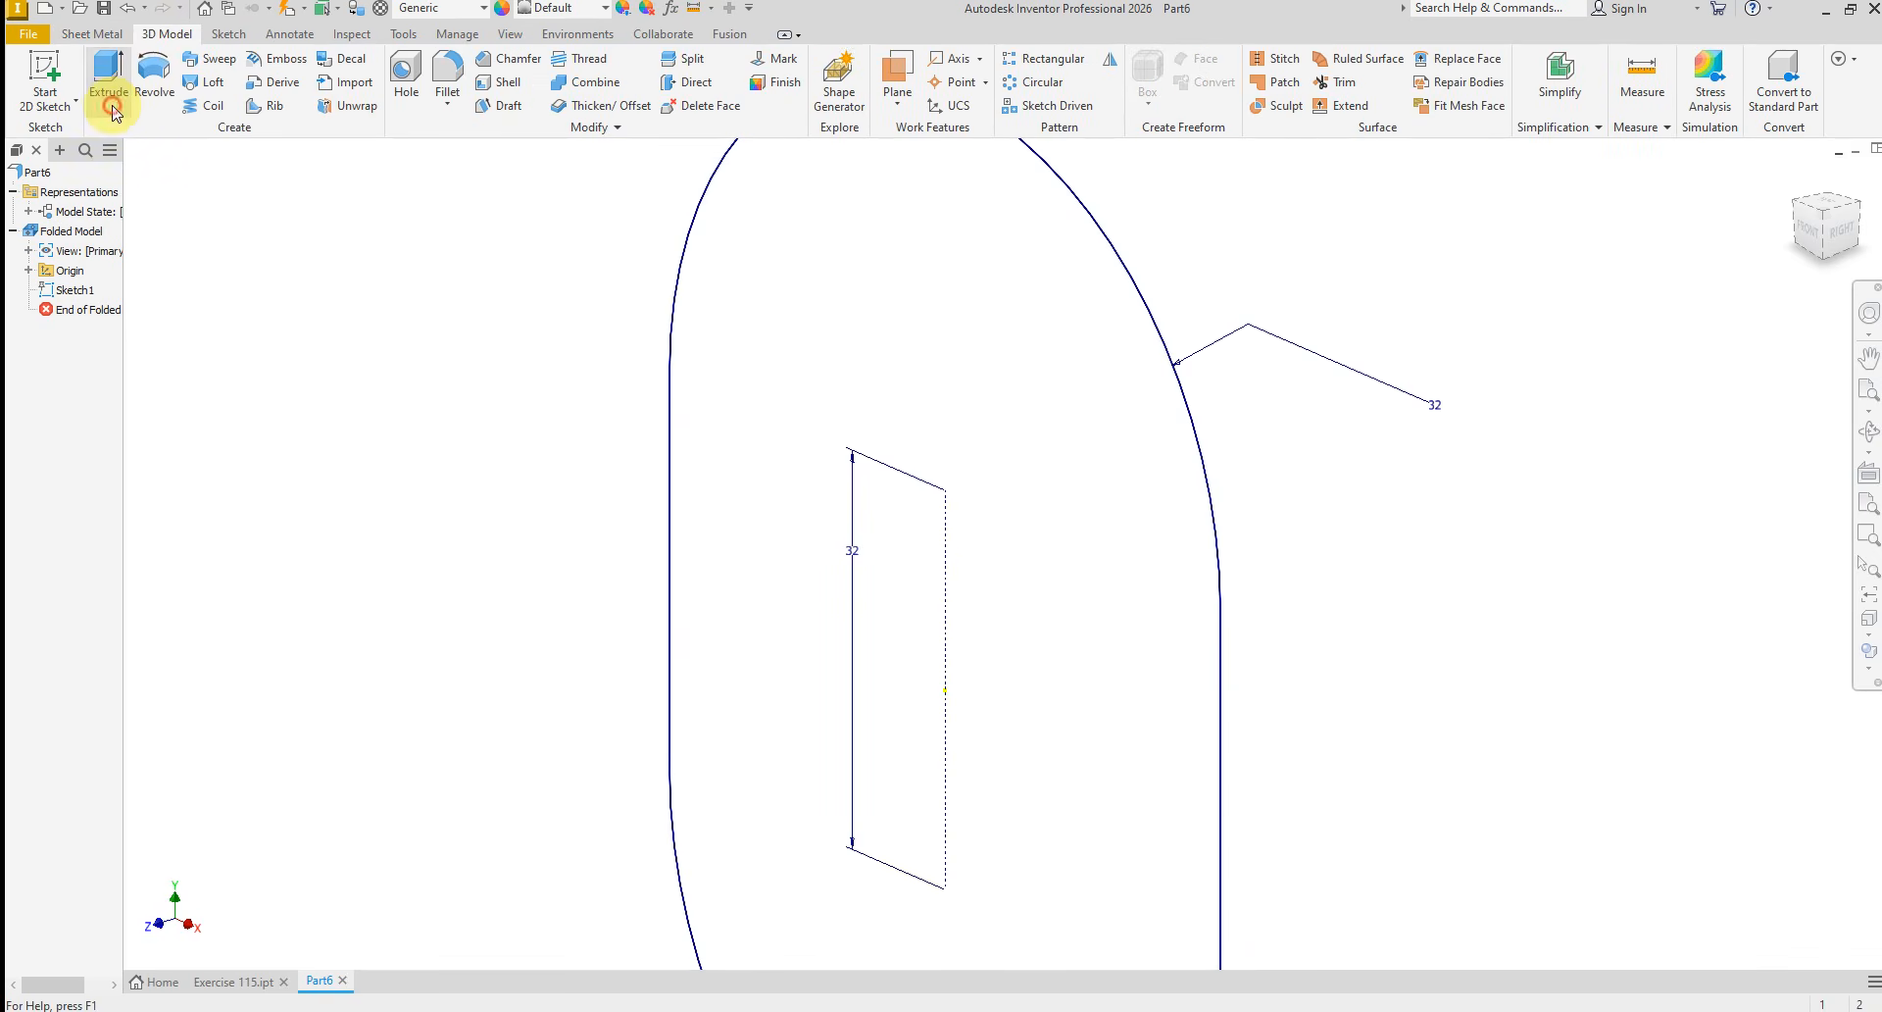
{"action": "left_click", "coordinate": [107, 79]}
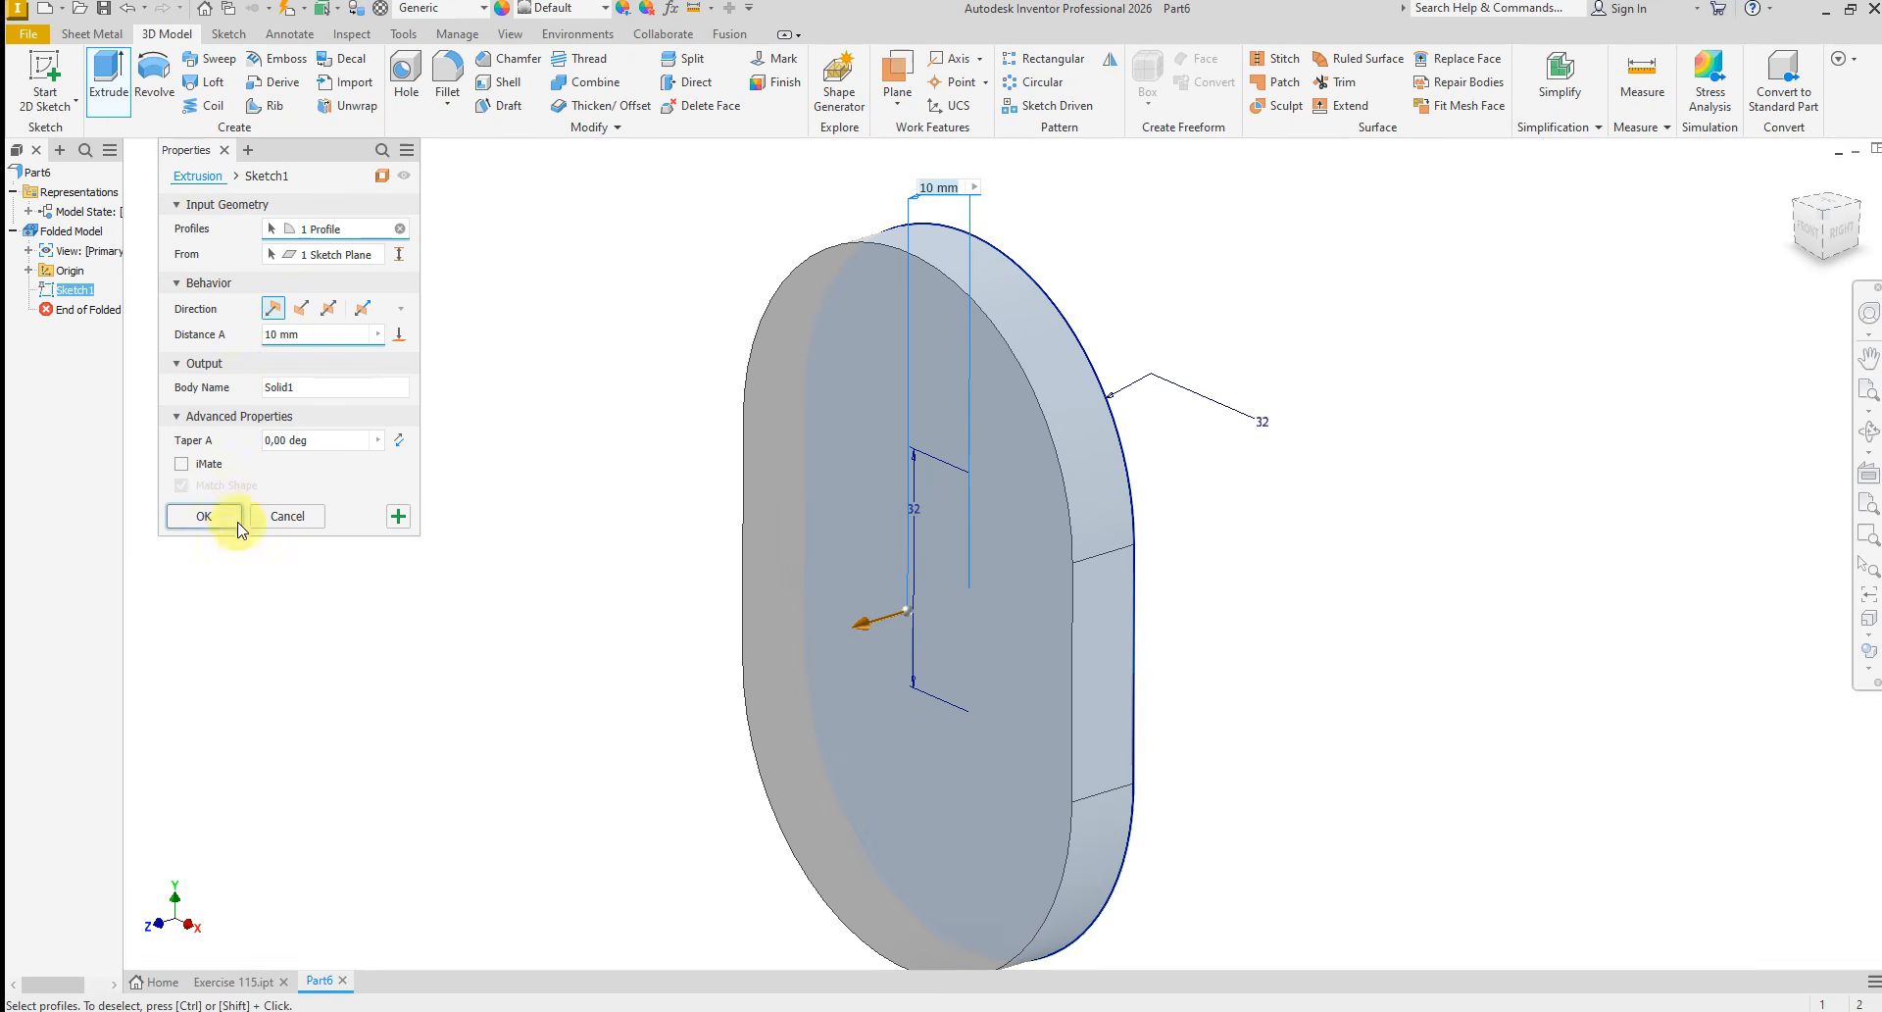
{"action": "left_click", "coordinate": [203, 516]}
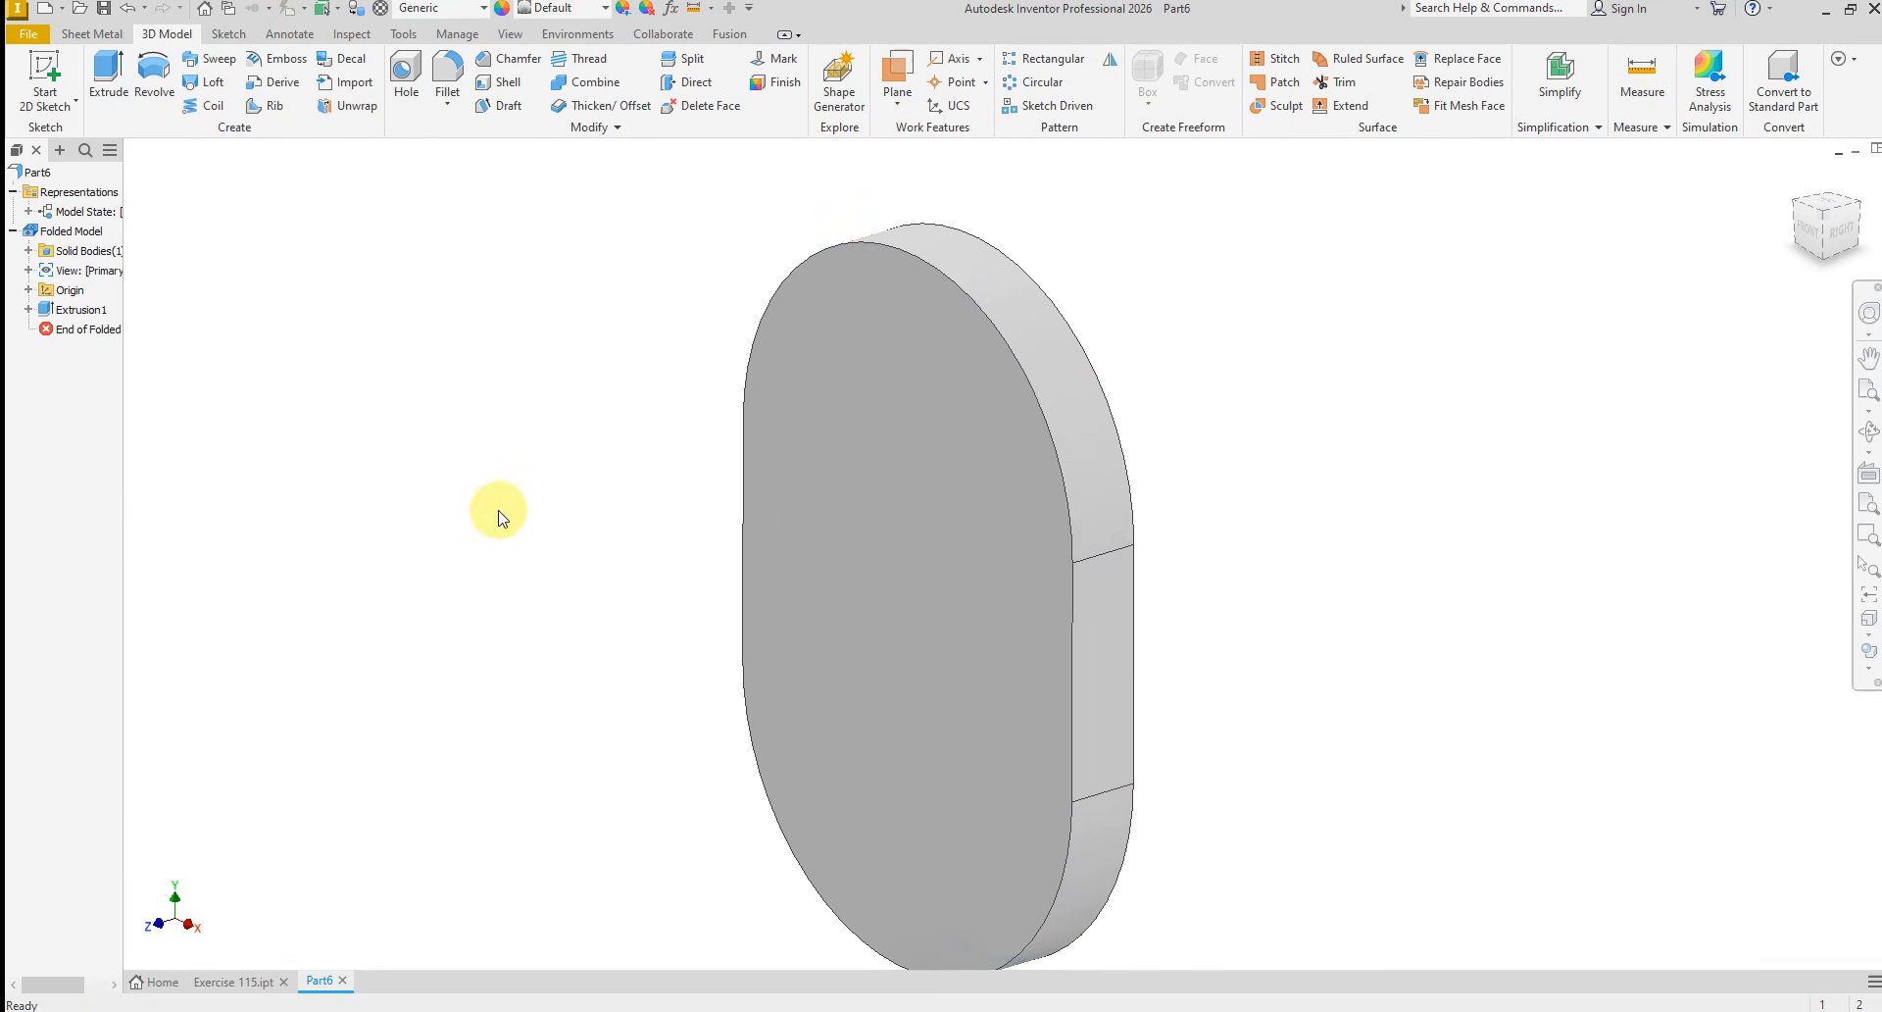
Assign the material Steel, Mild to the part
{"action": "left_click", "coordinate": [446, 12]}
{"action": "scroll", "coordinate": [421, 490], "scroll_direction": "down", "scroll_amount": 10}
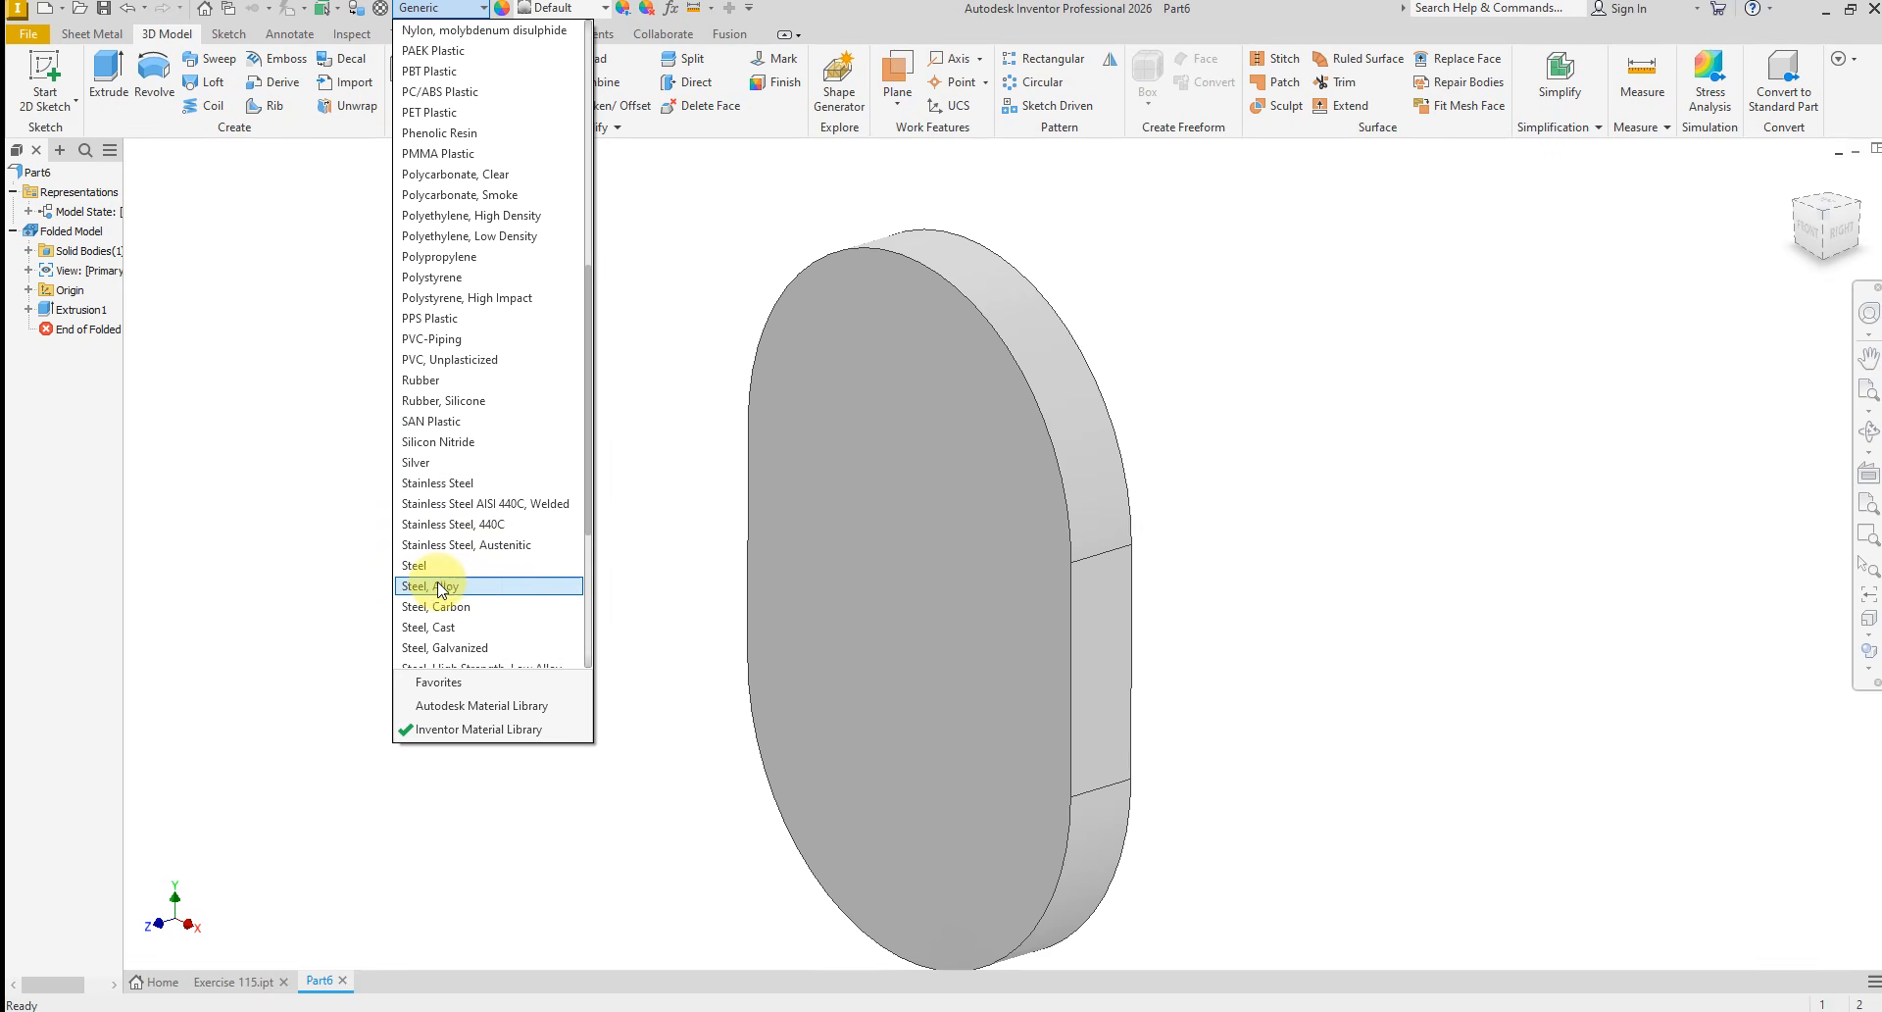
{"action": "scroll", "coordinate": [437, 603], "scroll_direction": "down", "scroll_amount": 2}
{"action": "left_click", "coordinate": [437, 566]}
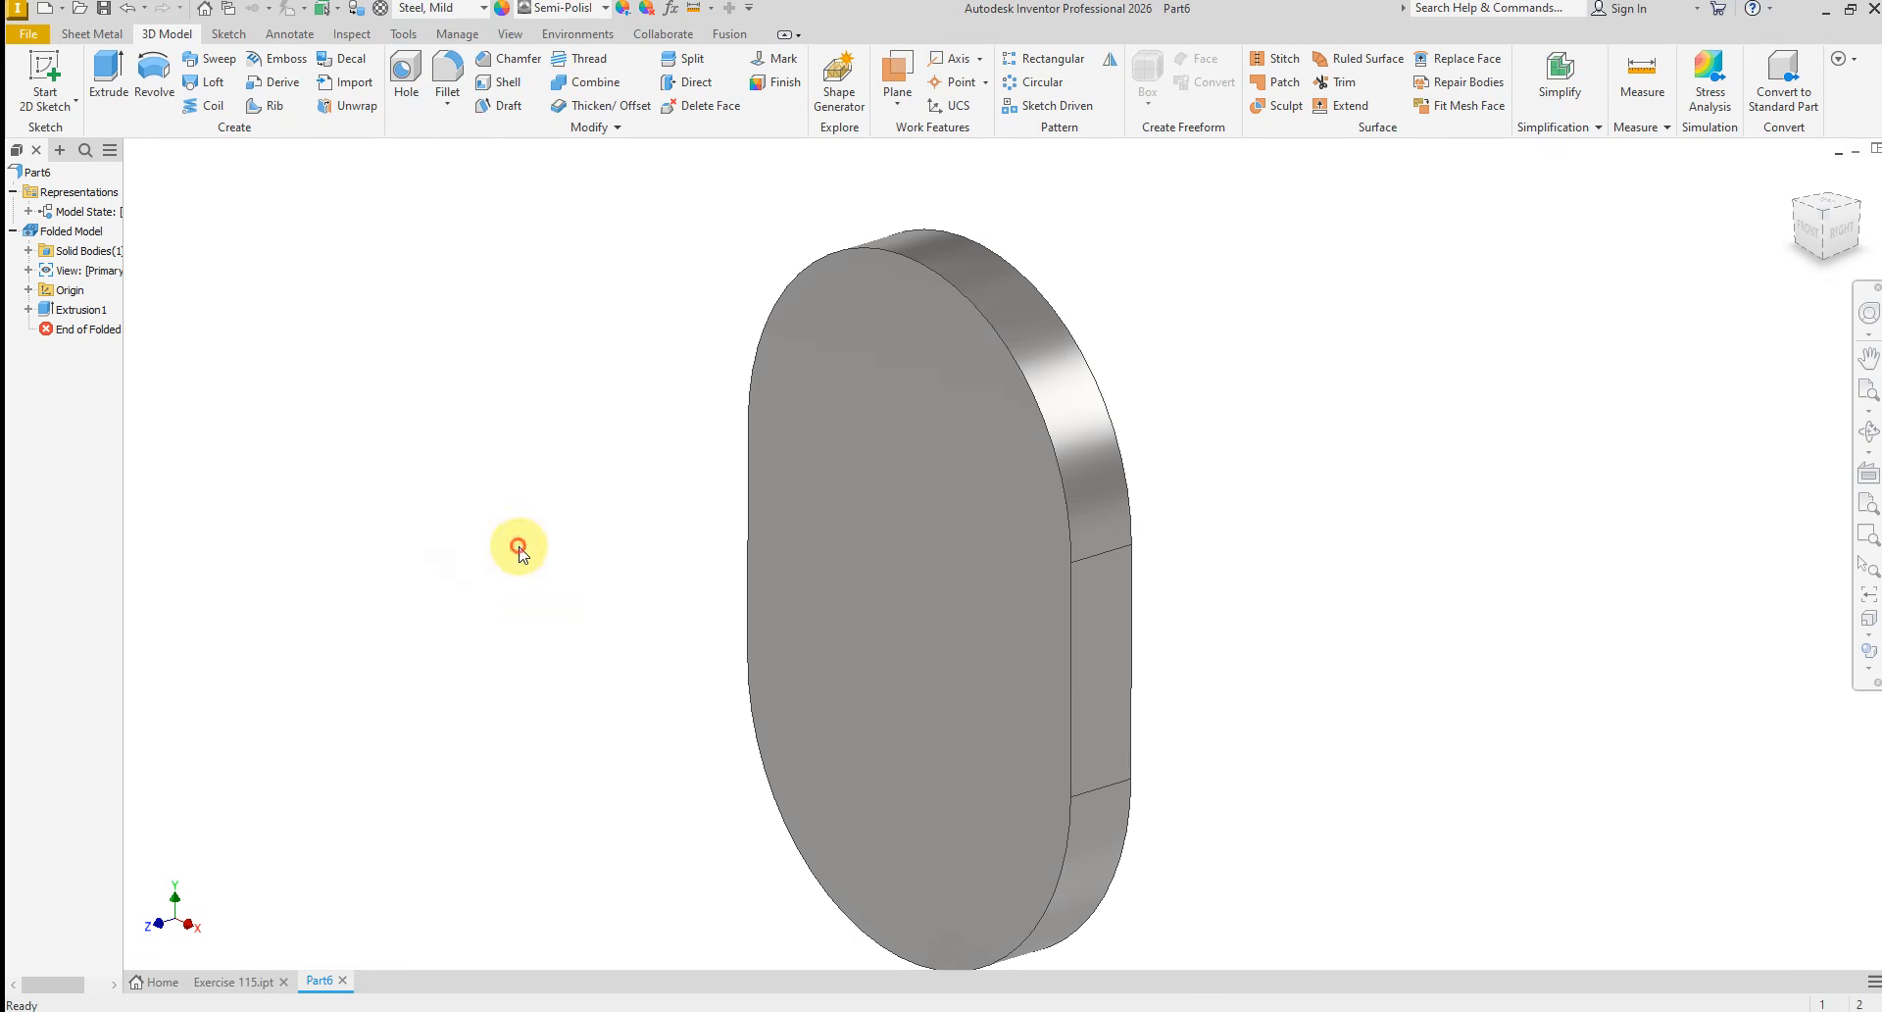
Start a new sketch on the plate's front face and check the E115.PNG drawing for the boss profile dimensions
{"action": "left_click", "coordinate": [957, 442]}
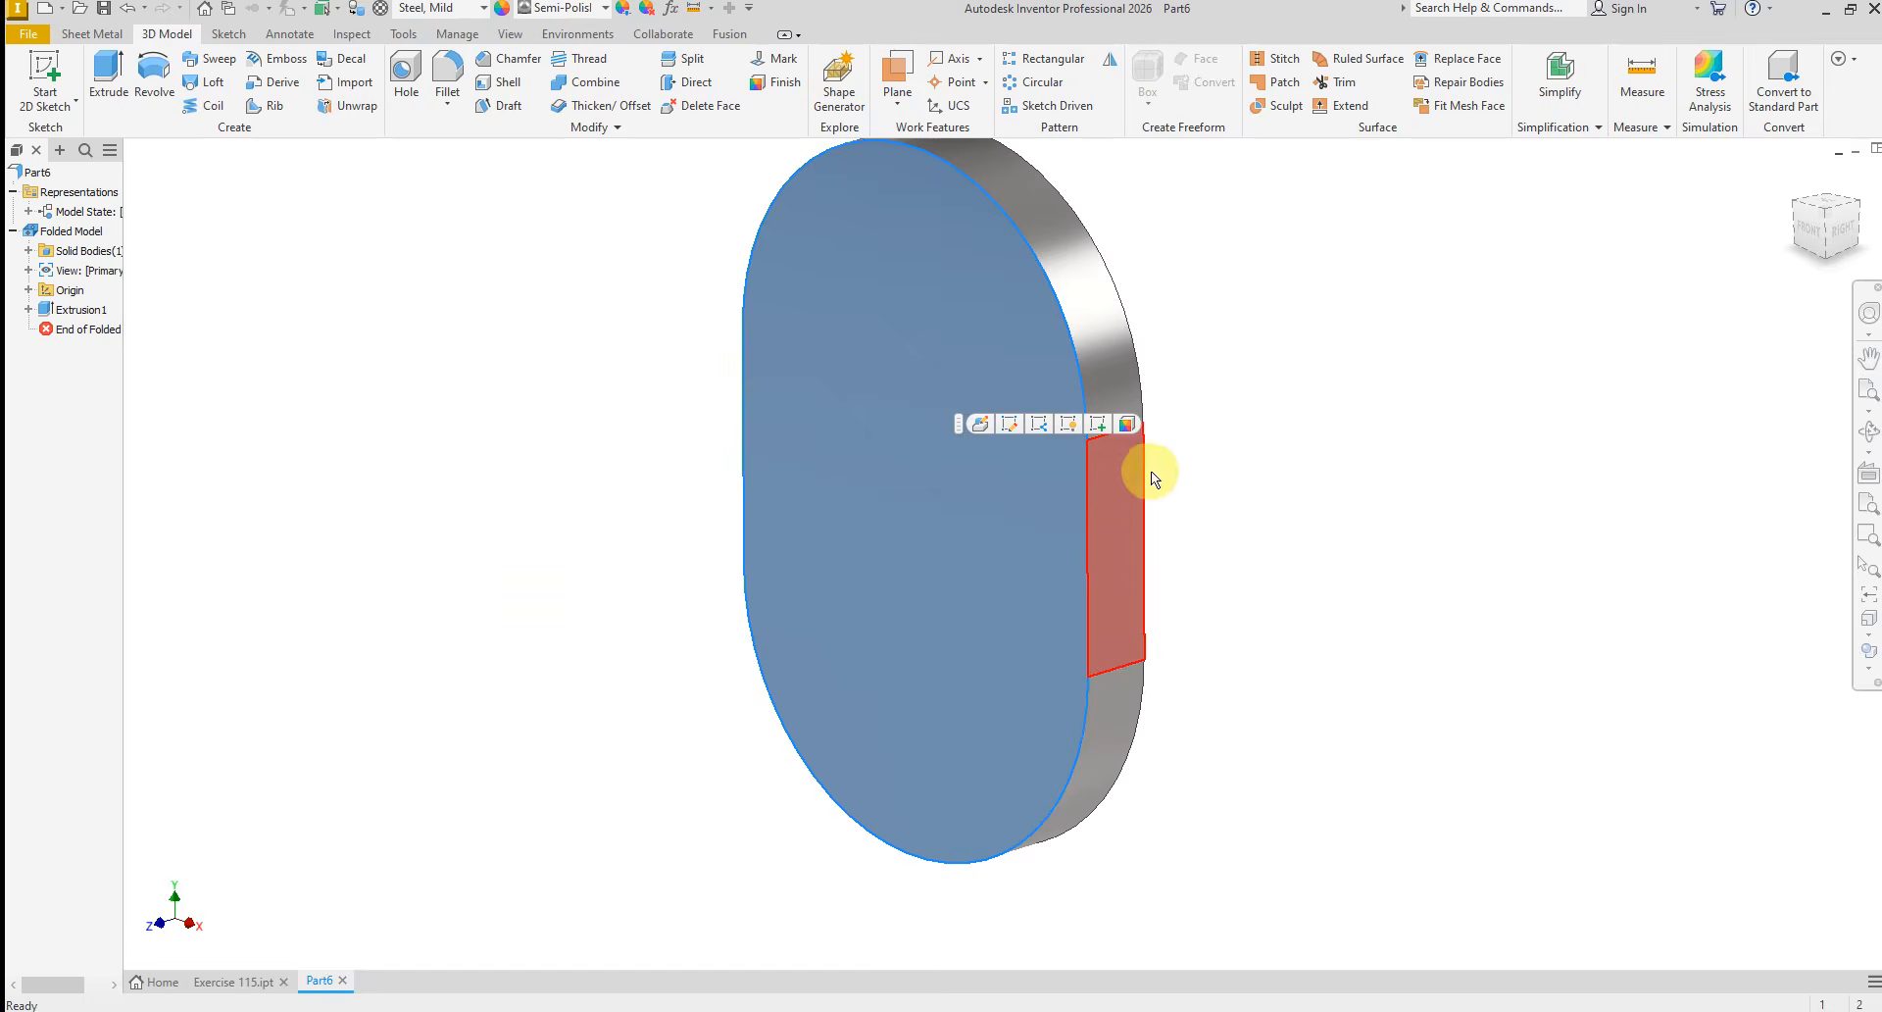
{"action": "left_click", "coordinate": [1098, 423]}
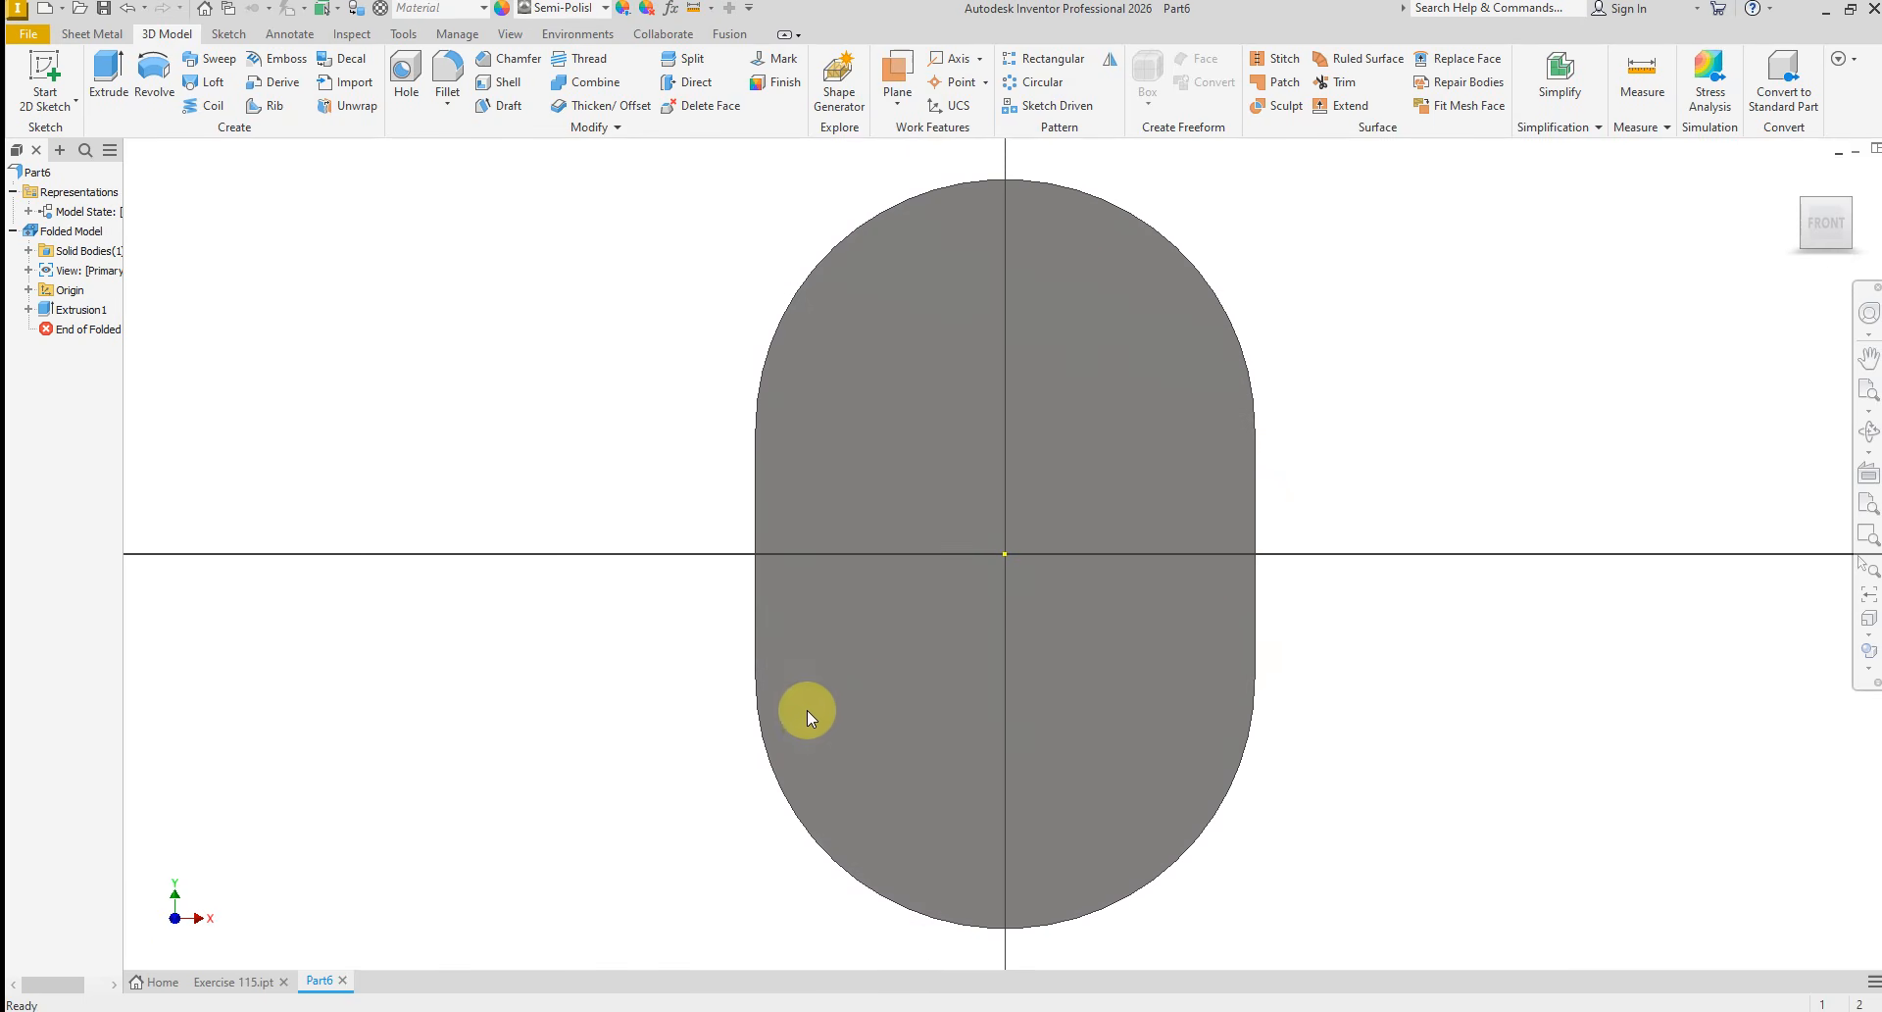
{"action": "left_click", "coordinate": [749, 1010]}
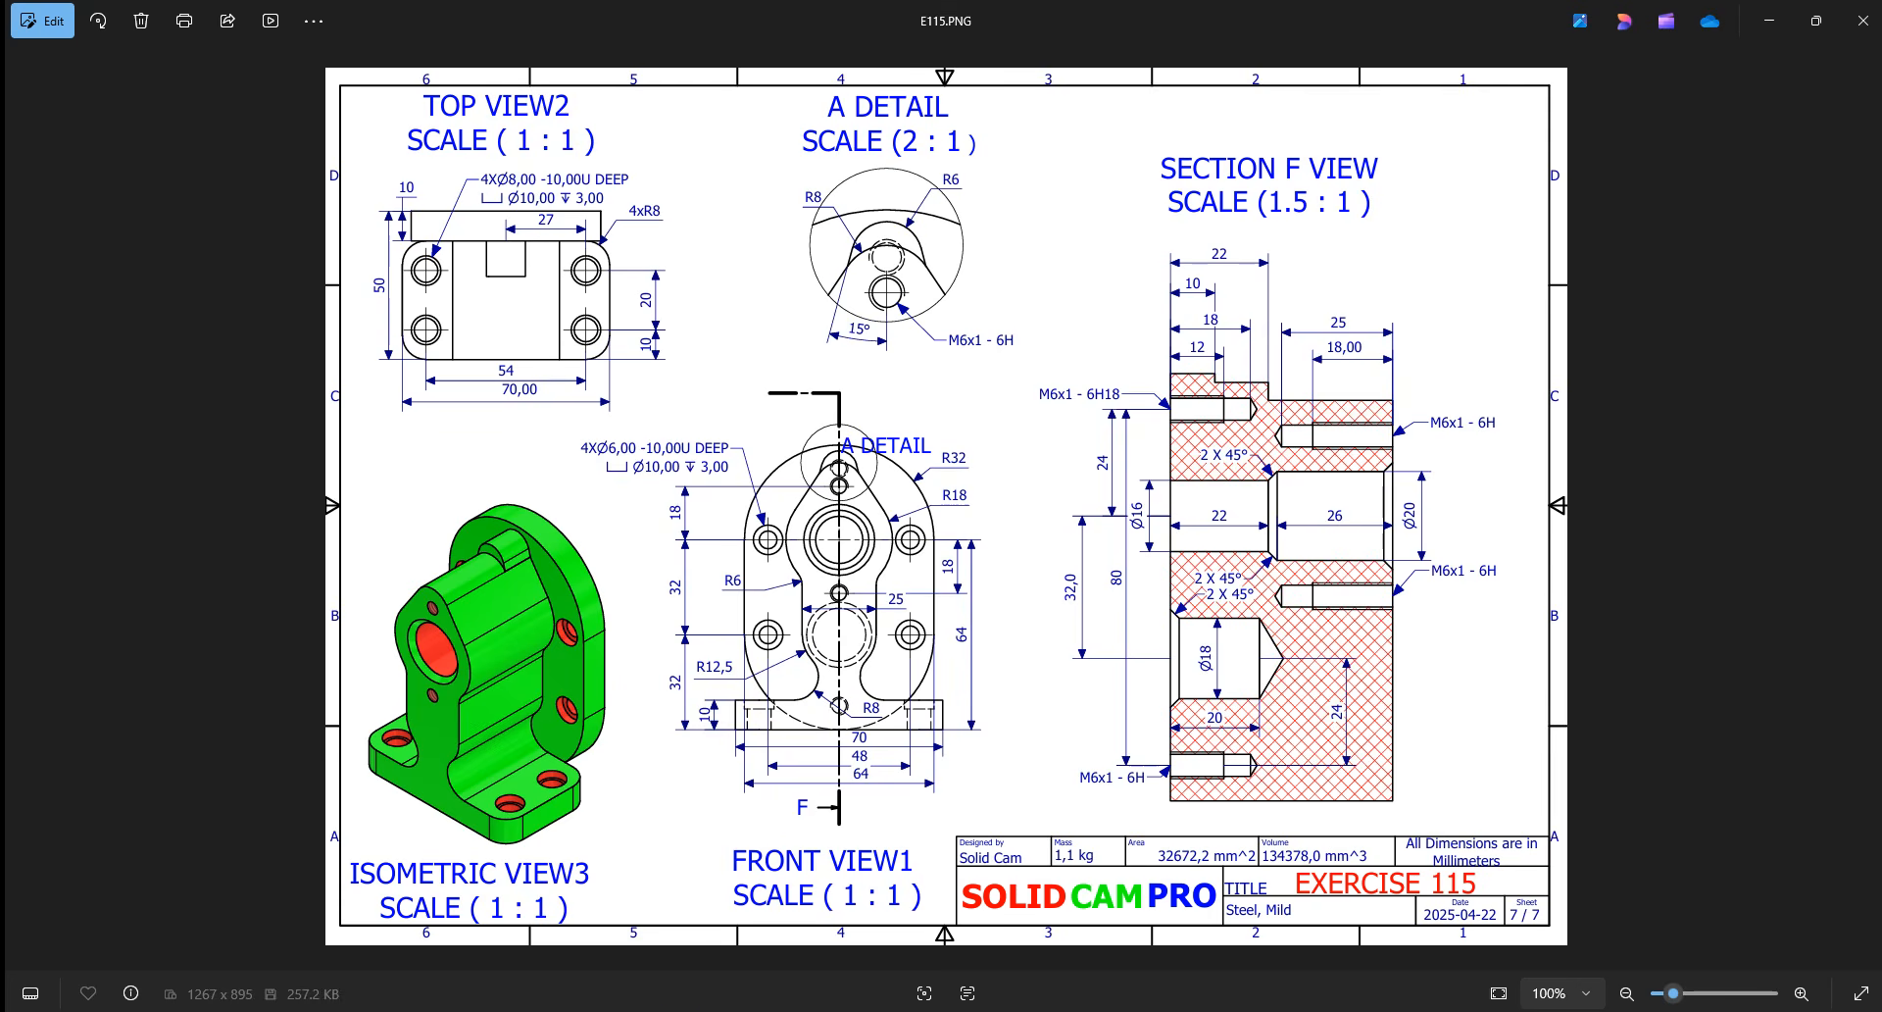
{"action": "left_click", "coordinate": [883, 1011]}
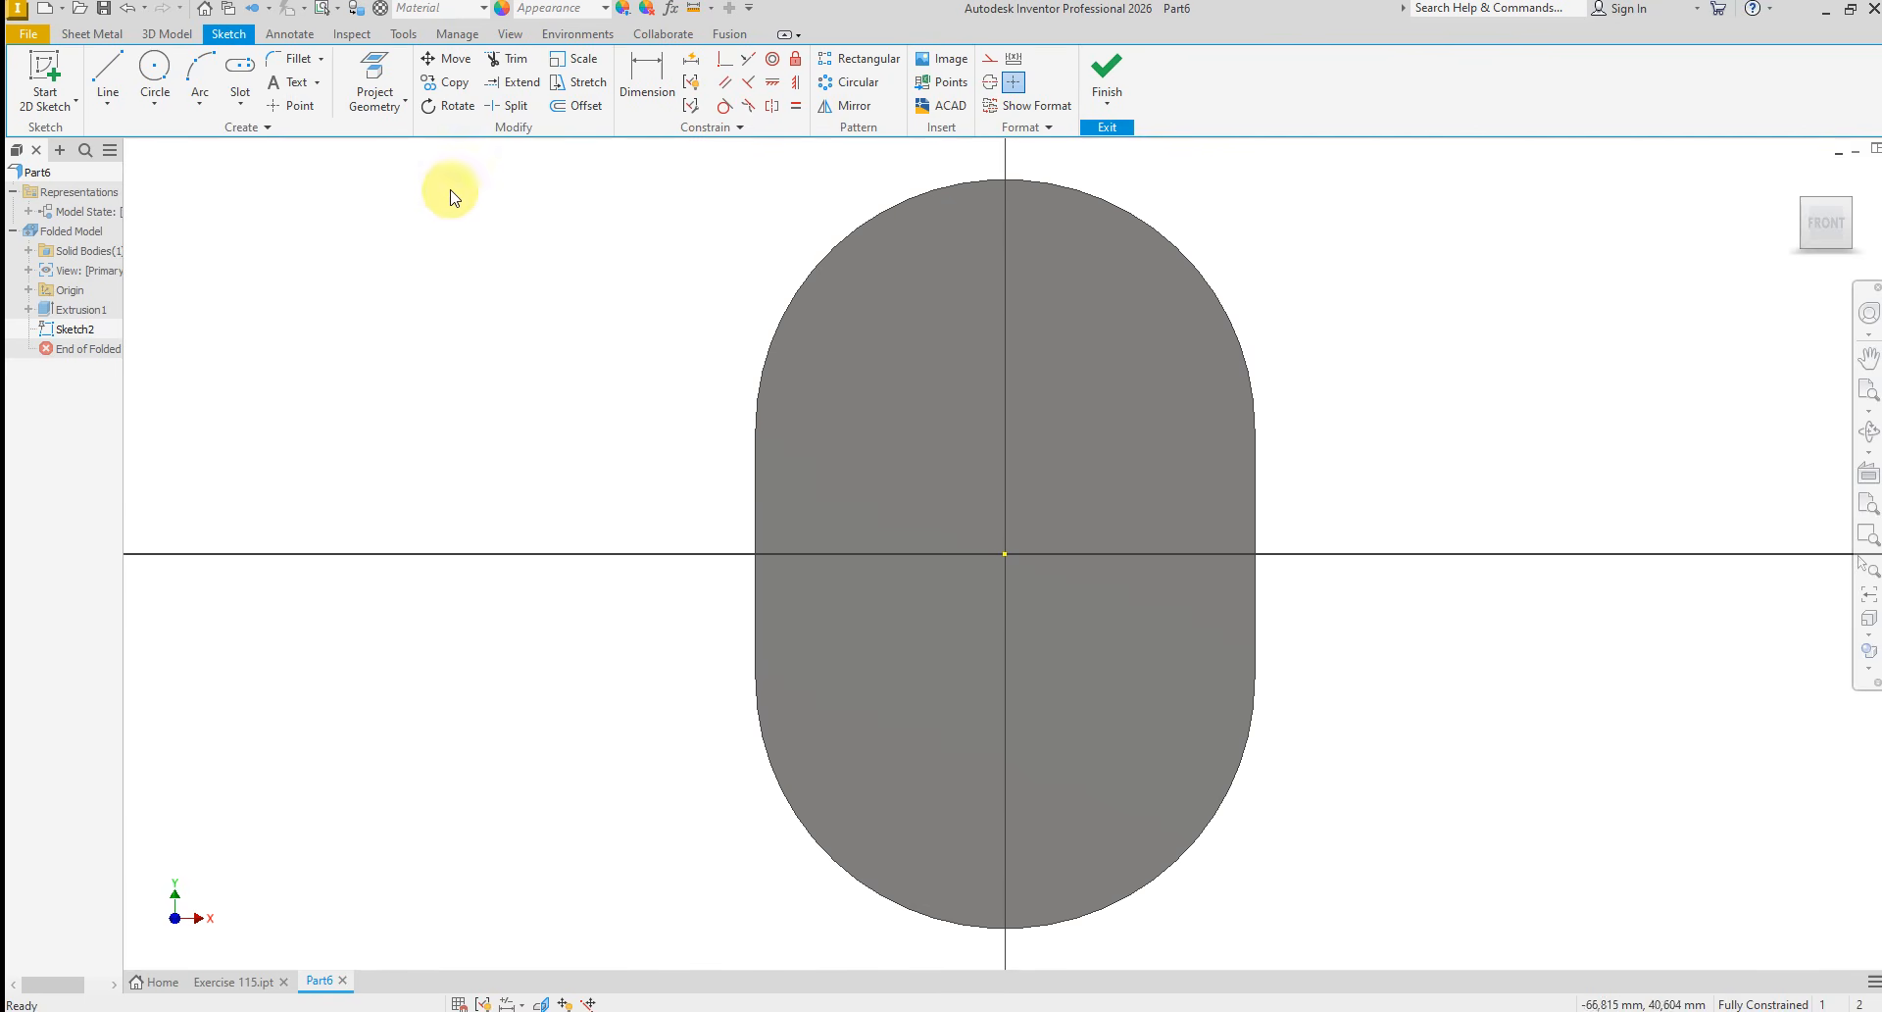
Sketch a circle about 19.4 mm in diameter in the upper left area of the plate's face
{"action": "left_click", "coordinate": [884, 343]}
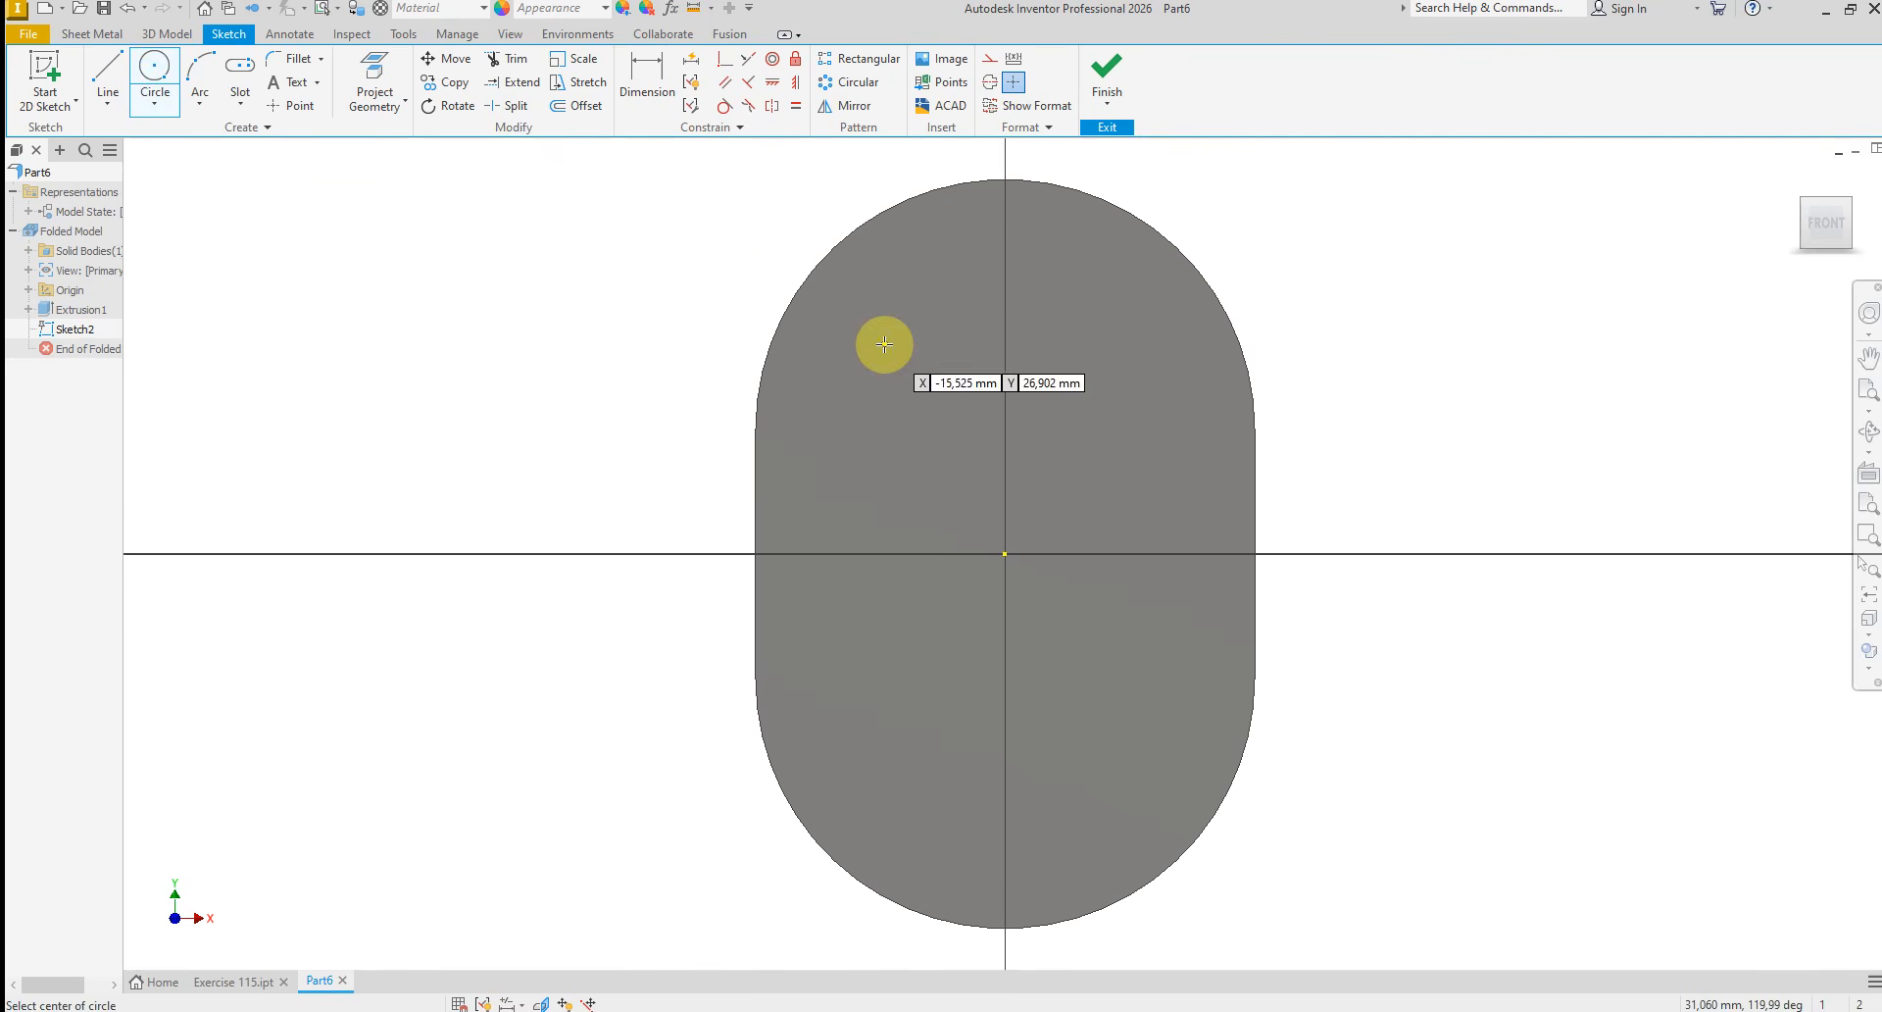
{"action": "left_click", "coordinate": [960, 339]}
{"action": "right_click", "coordinate": [1079, 364]}
{"action": "left_click", "coordinate": [1137, 367]}
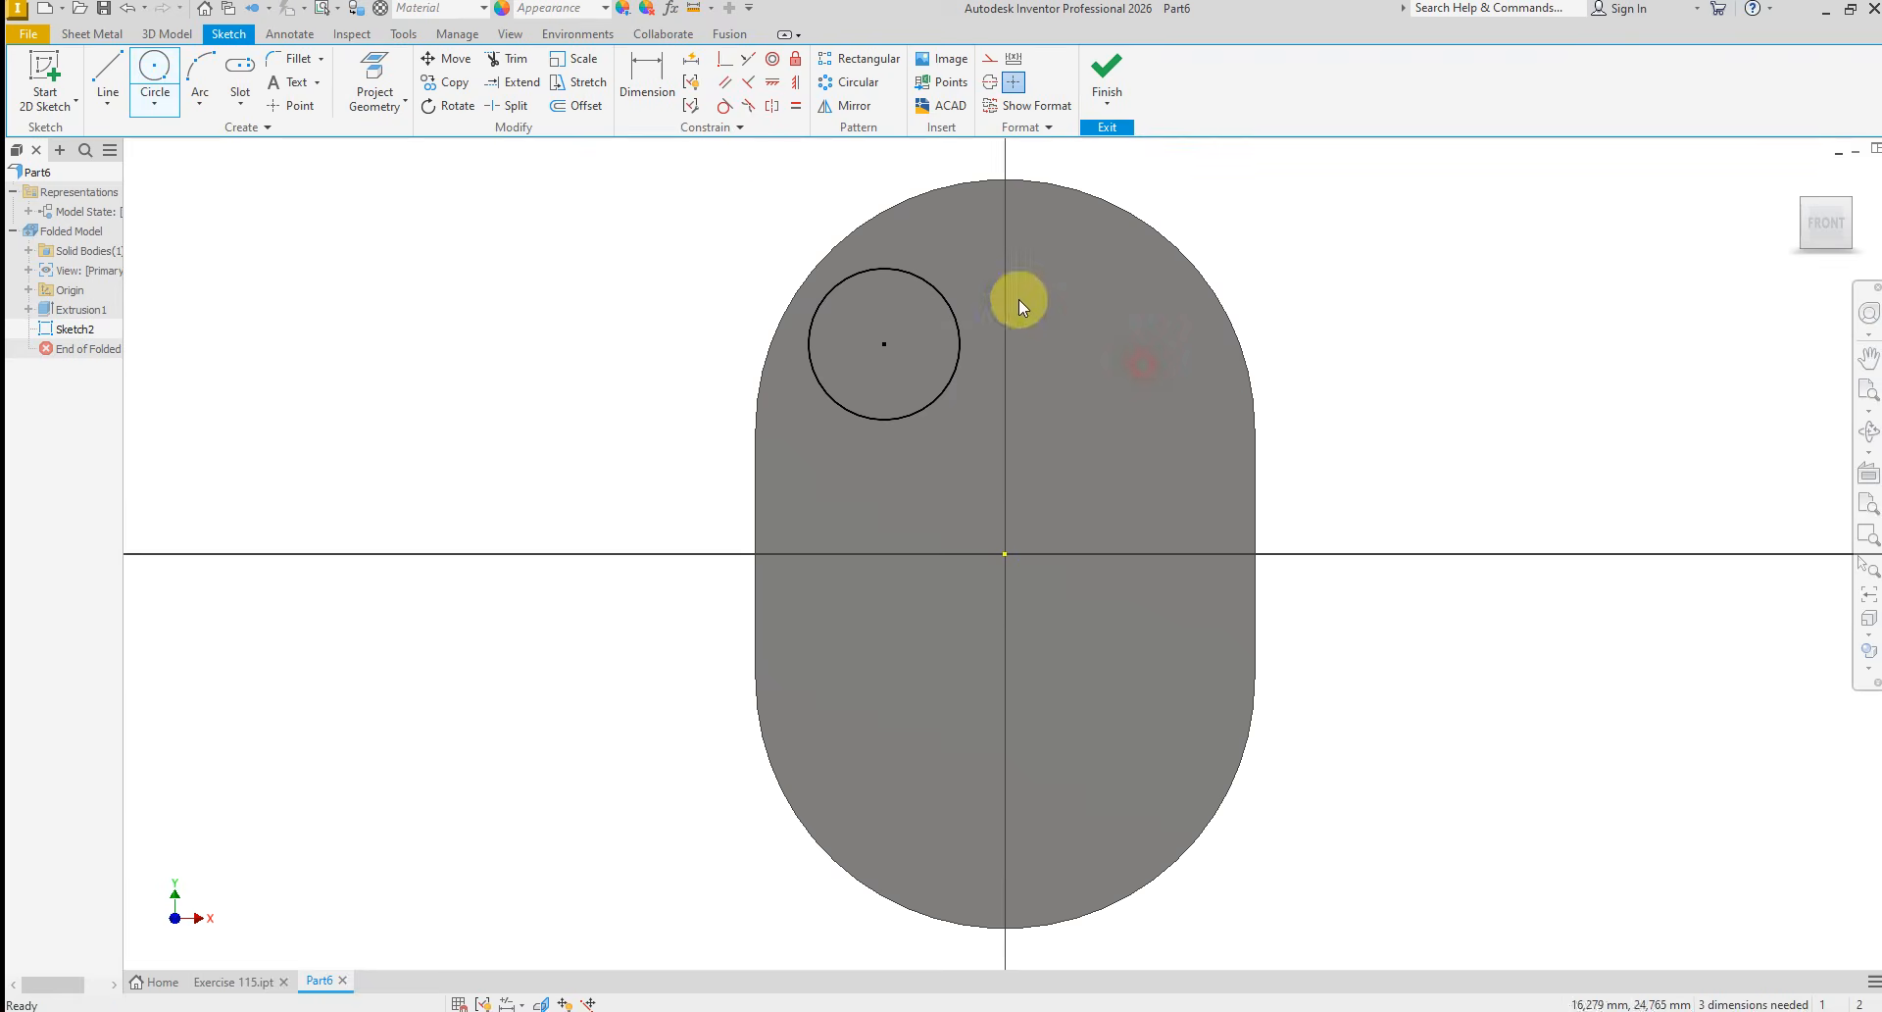
Dimension the circle's diameter as 36 mm
{"action": "left_click", "coordinate": [657, 98]}
{"action": "left_click", "coordinate": [821, 373]}
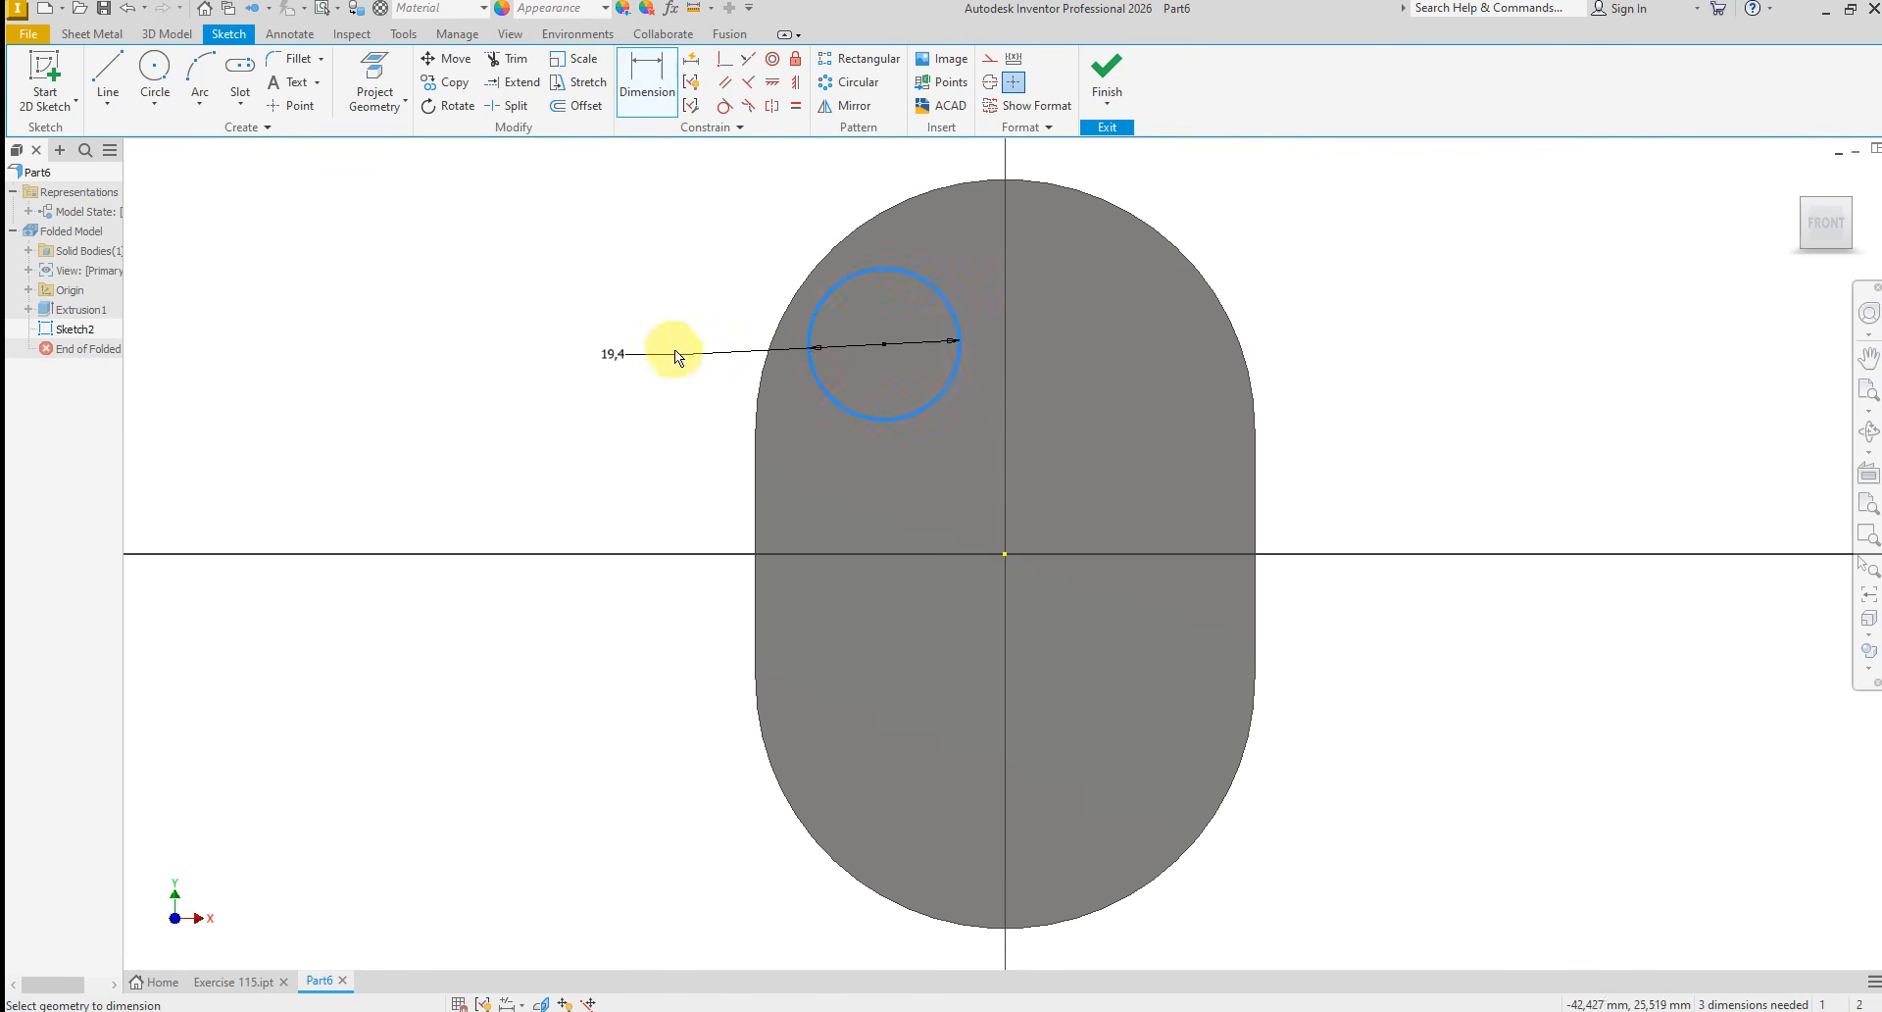
{"action": "left_click", "coordinate": [674, 345]}
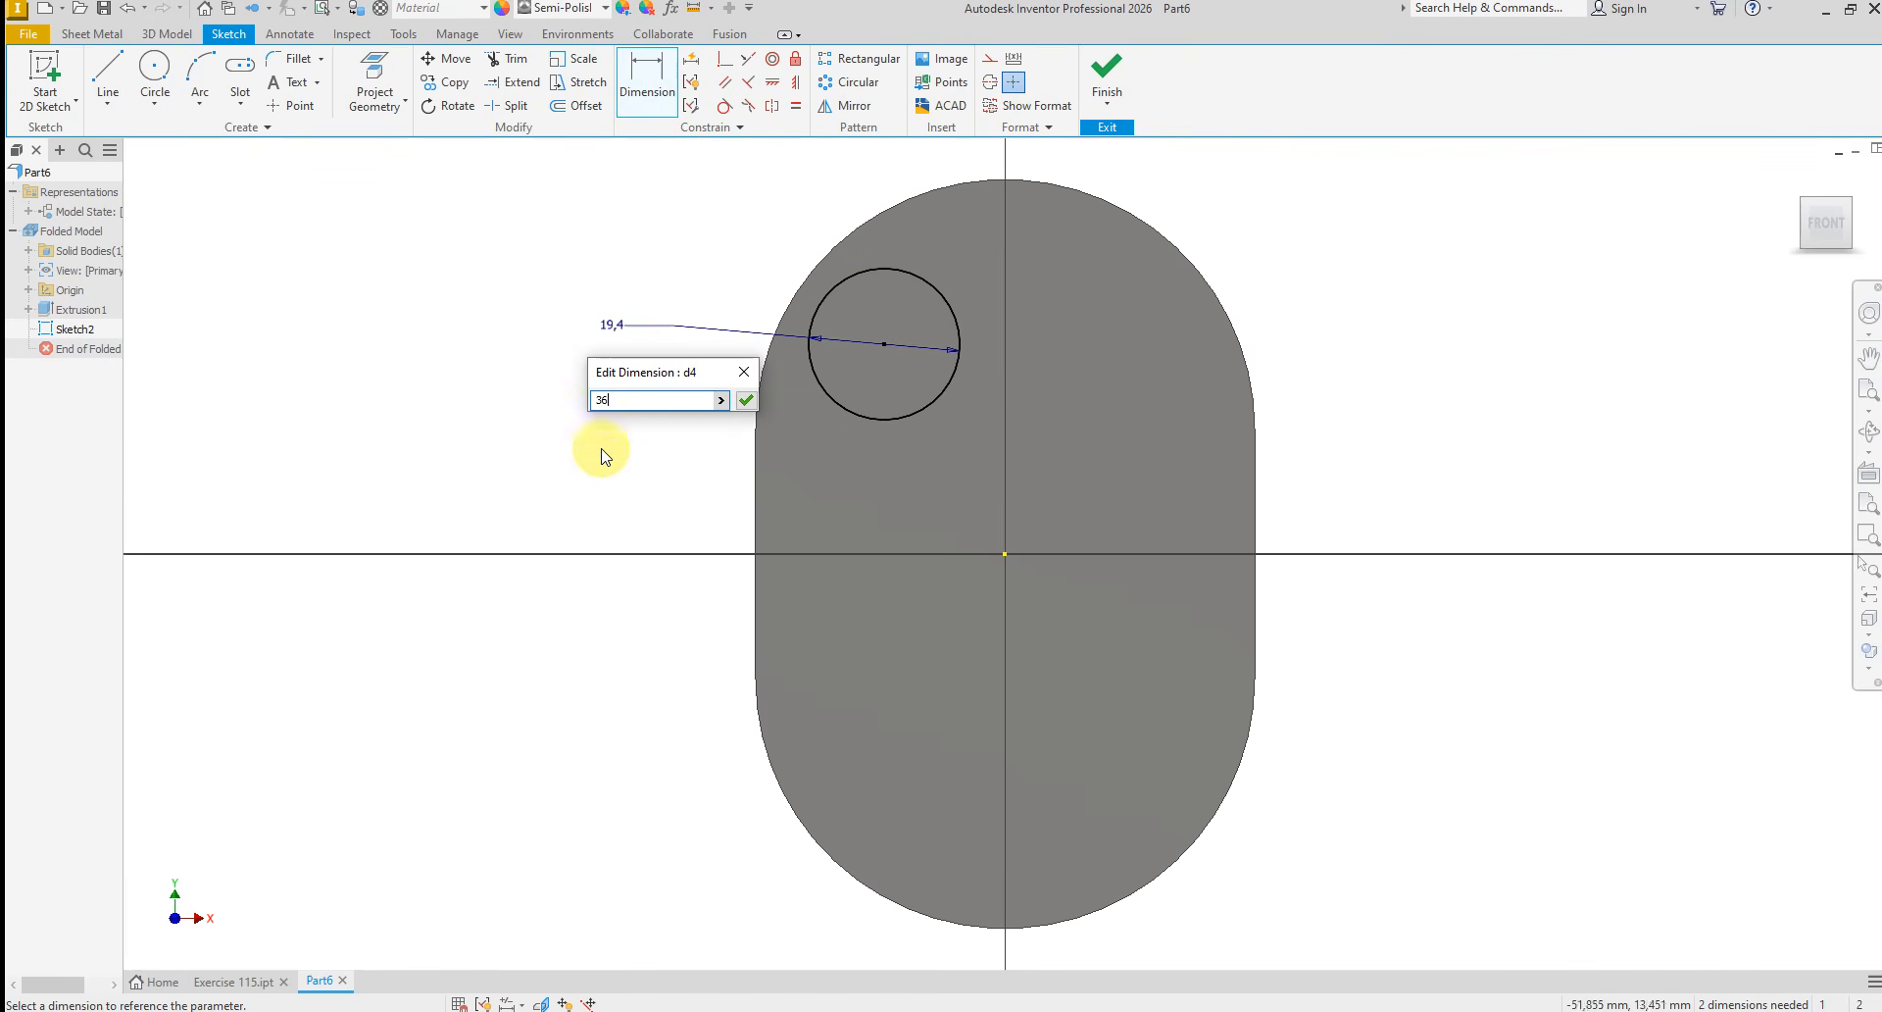
{"action": "key", "text": "Return"}
Dimension the vertical distance from the circle's centre to the lowest point of the plate as 64 mm
{"action": "scroll", "coordinate": [601, 517], "scroll_direction": "down", "scroll_amount": 2}
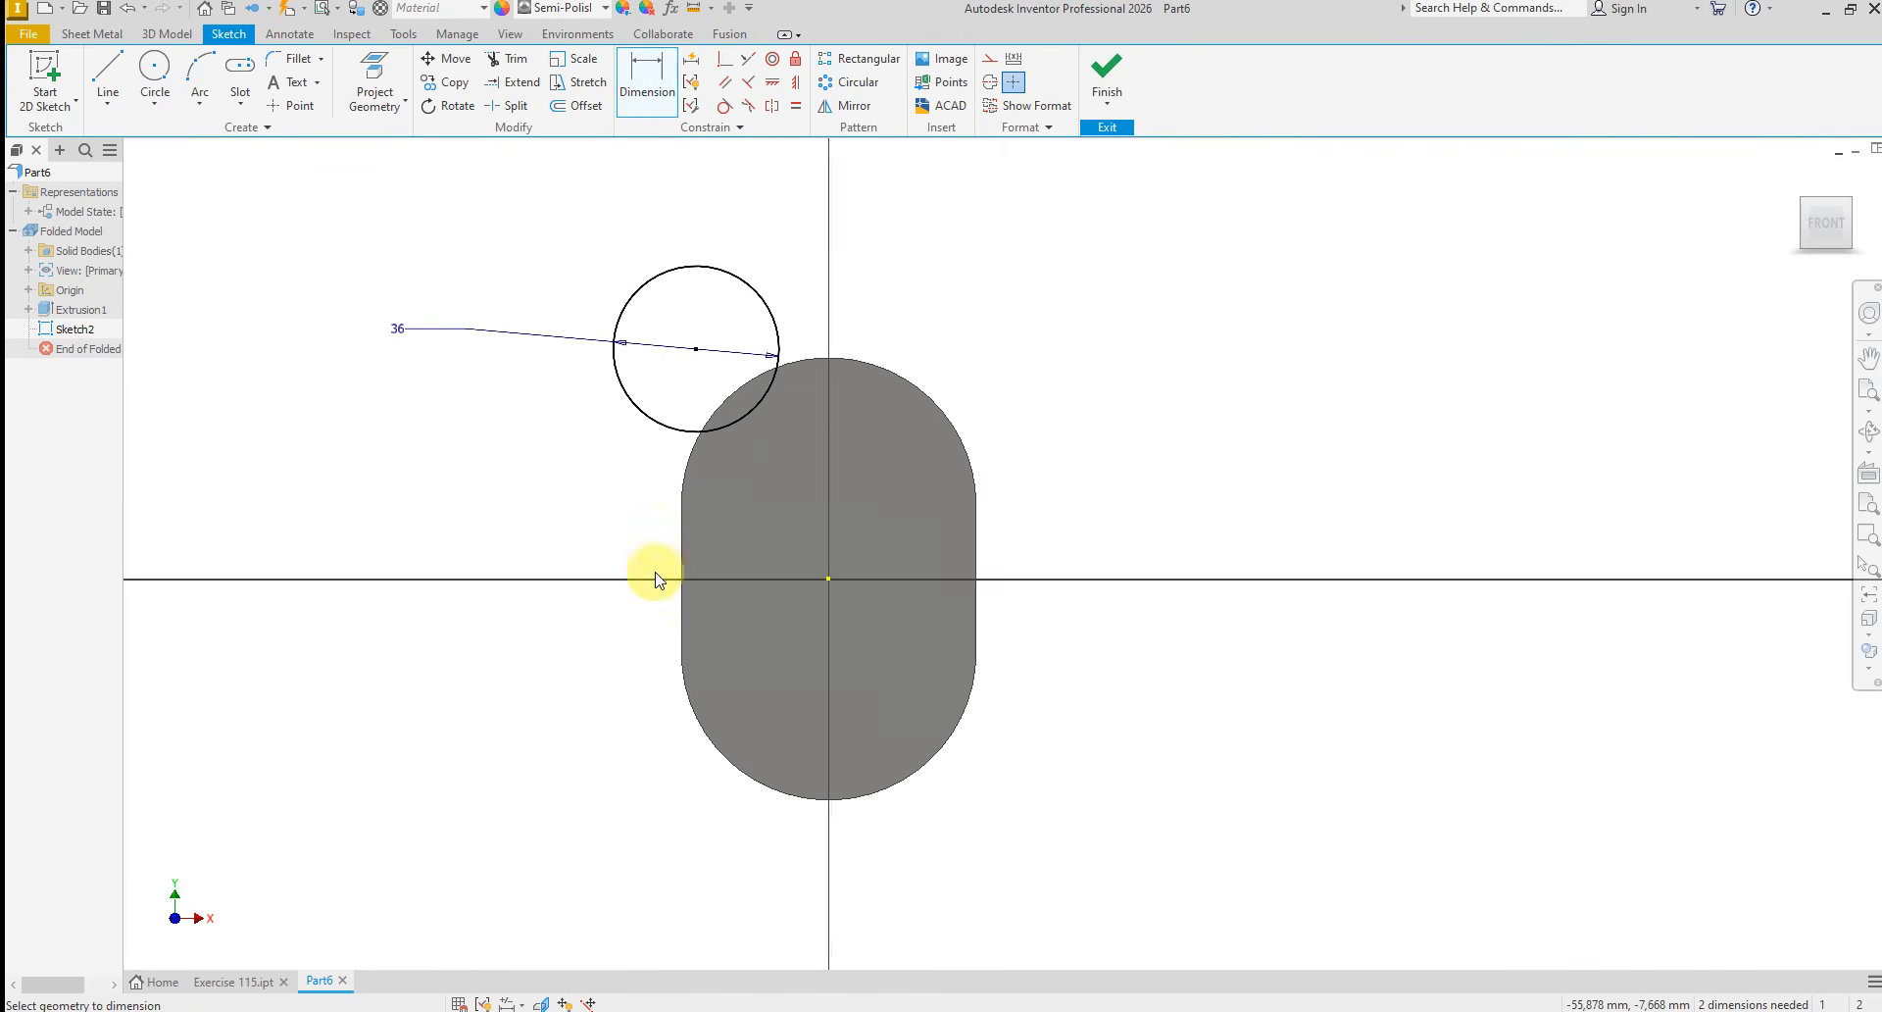
{"action": "left_click", "coordinate": [696, 349]}
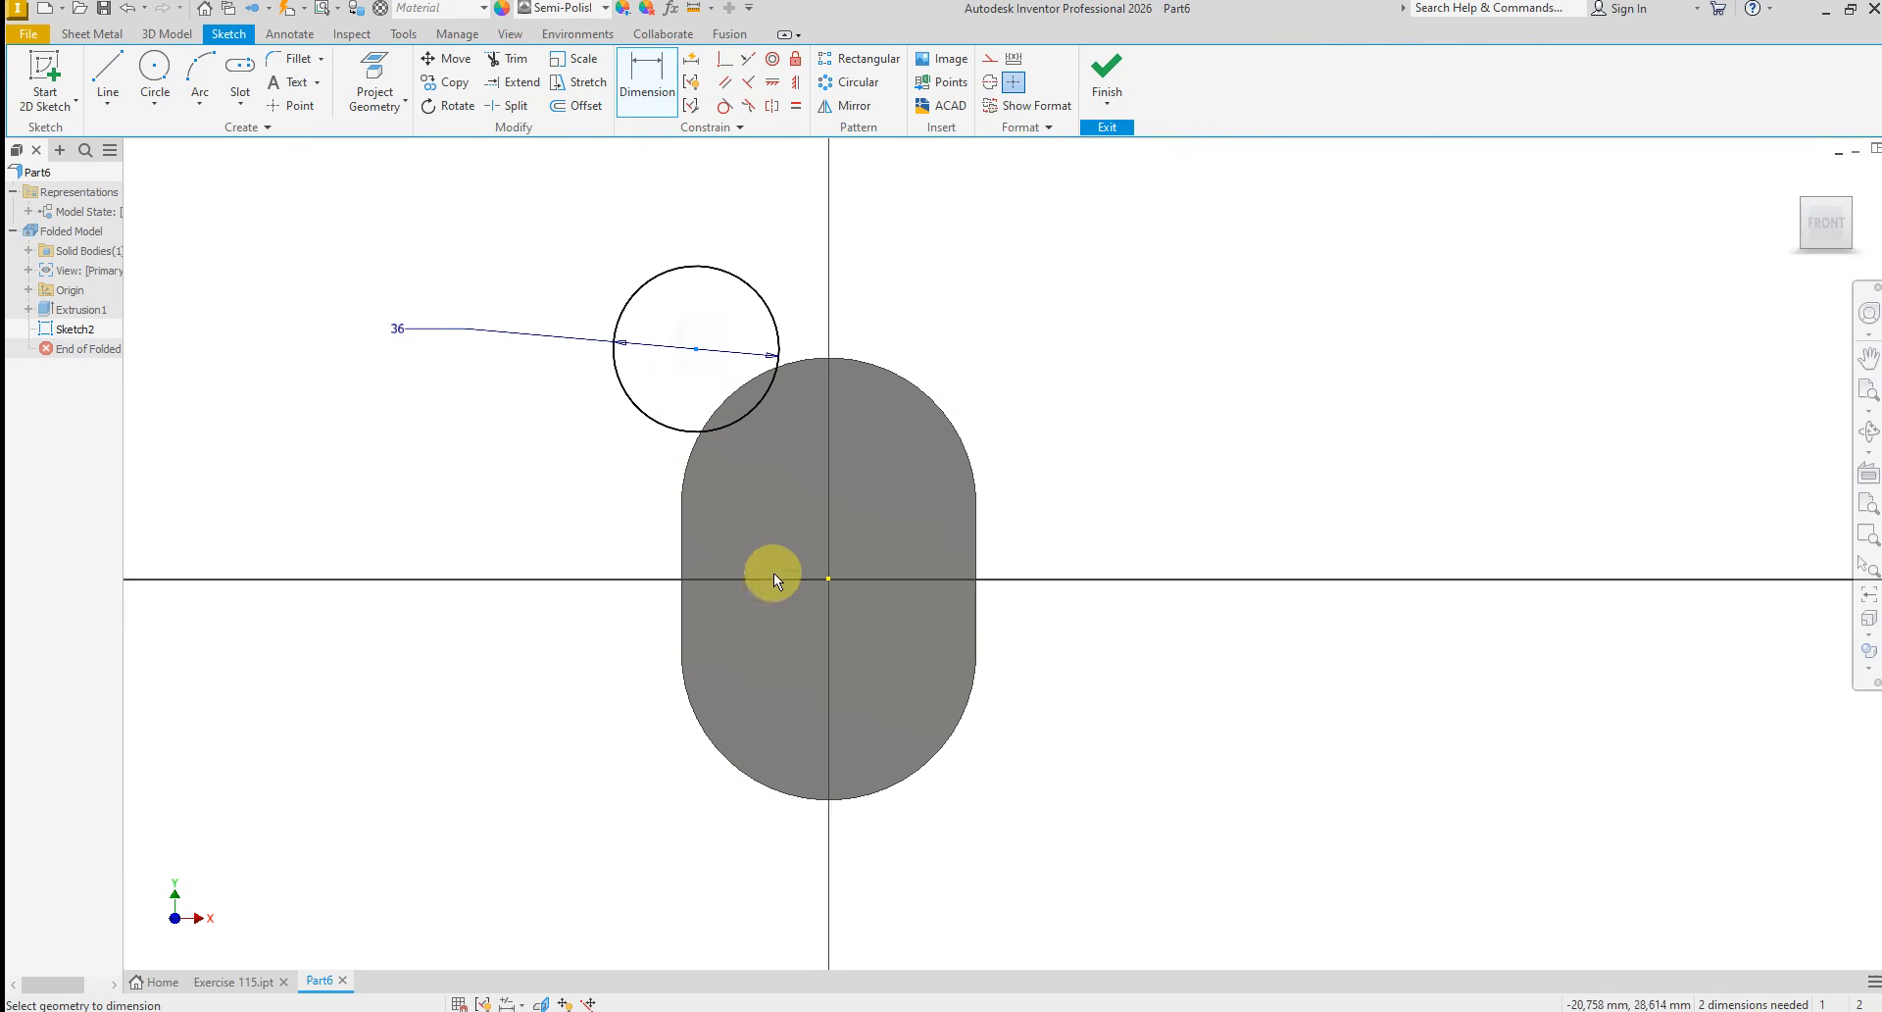
{"action": "left_click", "coordinate": [826, 800]}
{"action": "left_click", "coordinate": [1055, 685]}
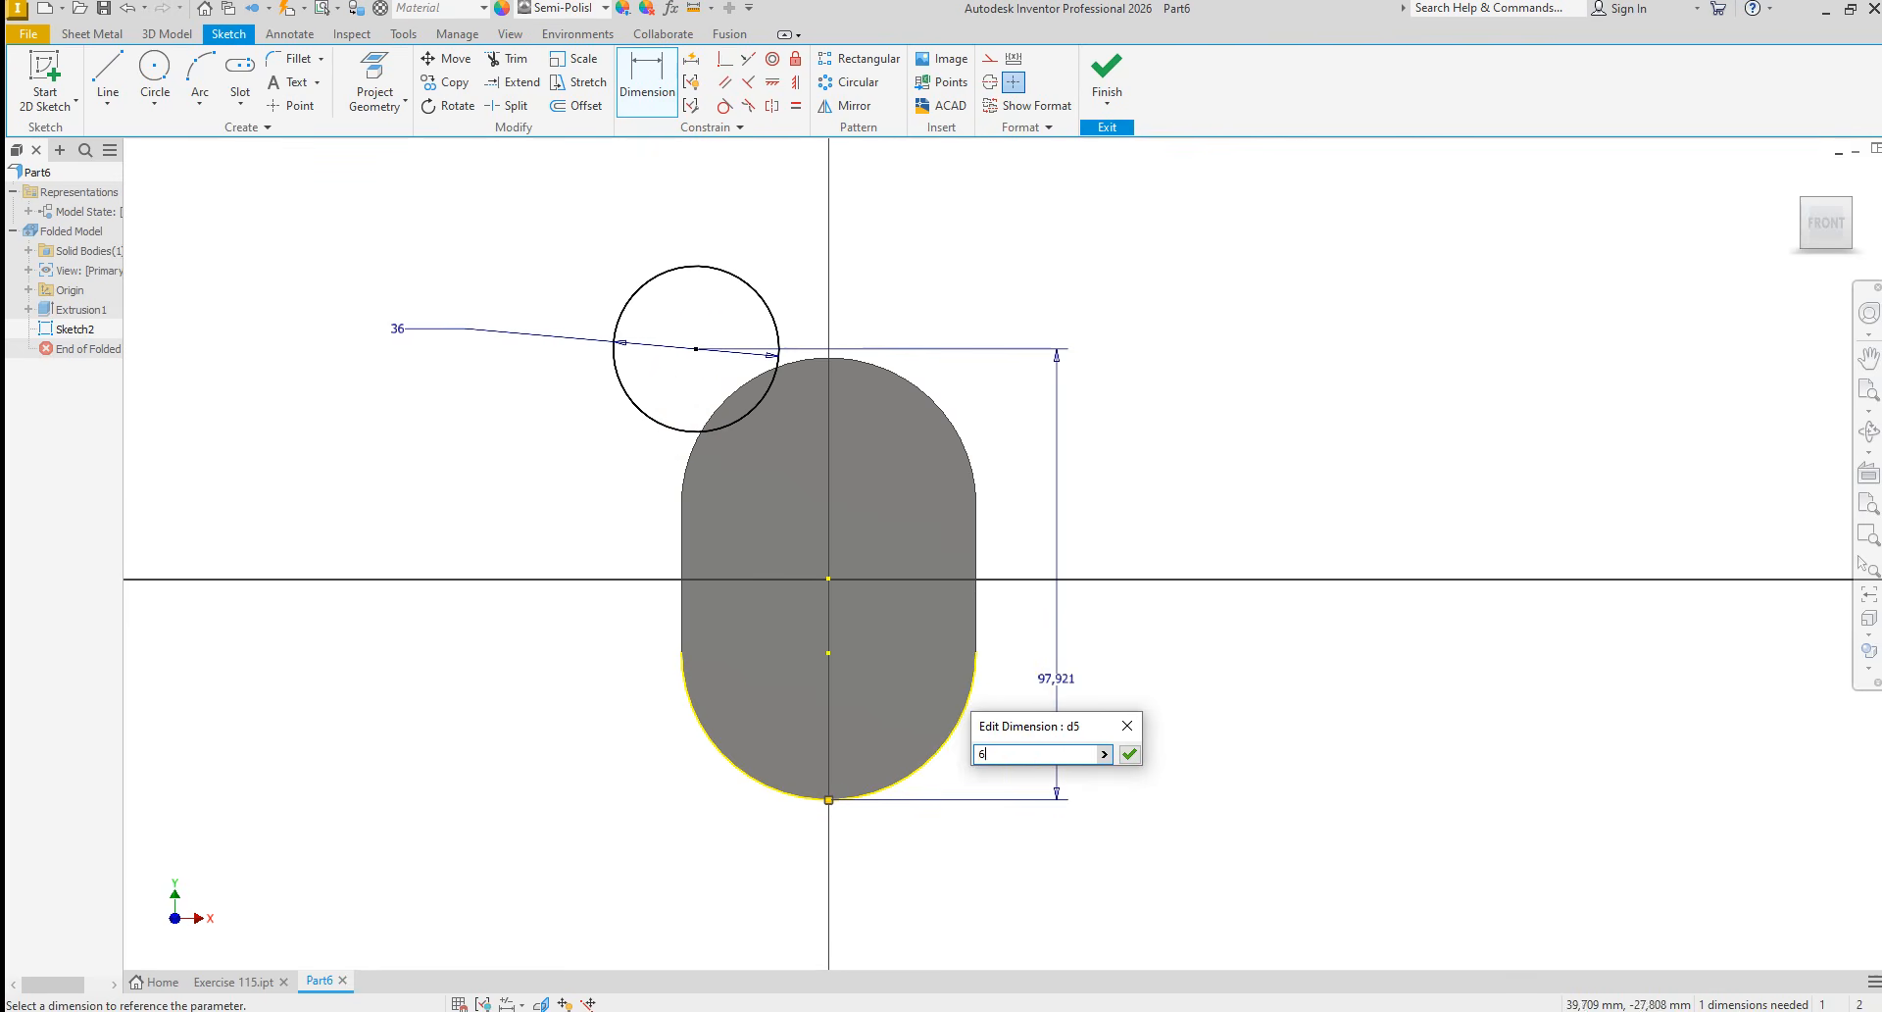
{"action": "type", "text": "64"}
{"action": "key", "text": "Return"}
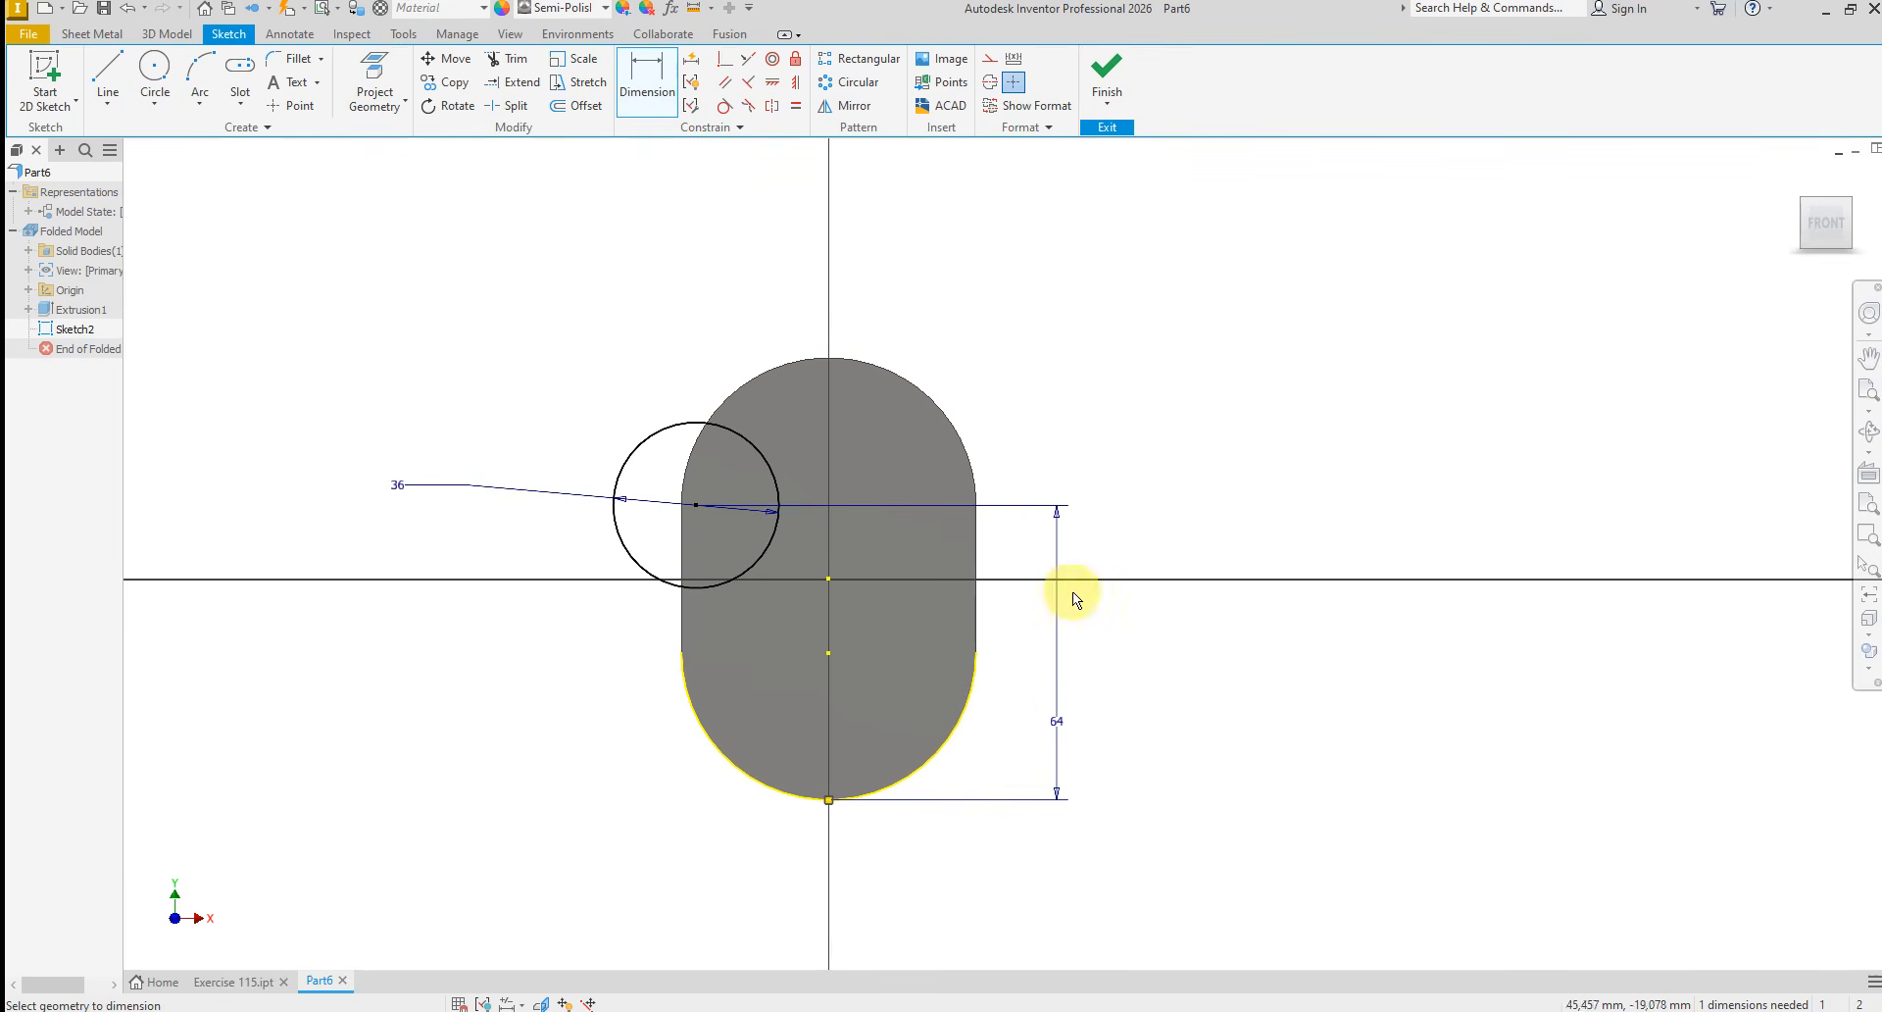
Align the circle's centre vertically with the sketch origin using a Vertical constraint
{"action": "right_click", "coordinate": [1094, 510]}
{"action": "left_click", "coordinate": [1162, 520]}
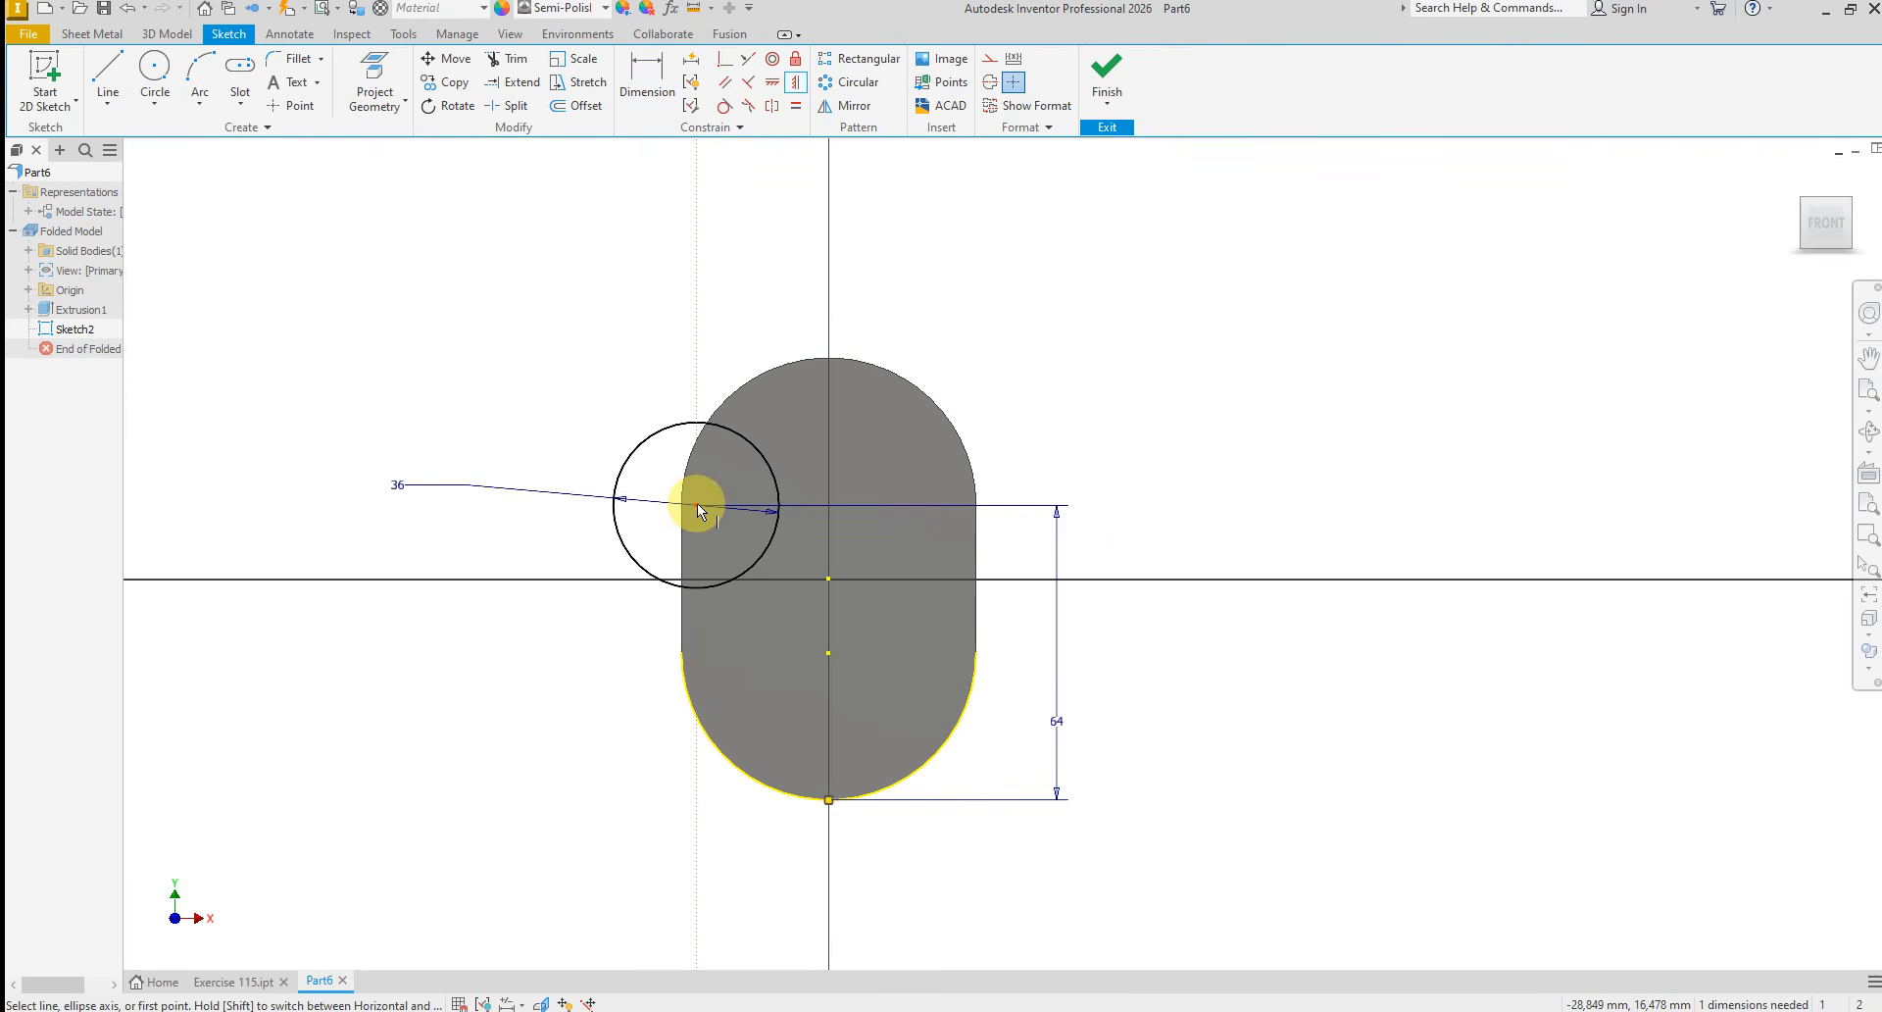
{"action": "left_click", "coordinate": [828, 579]}
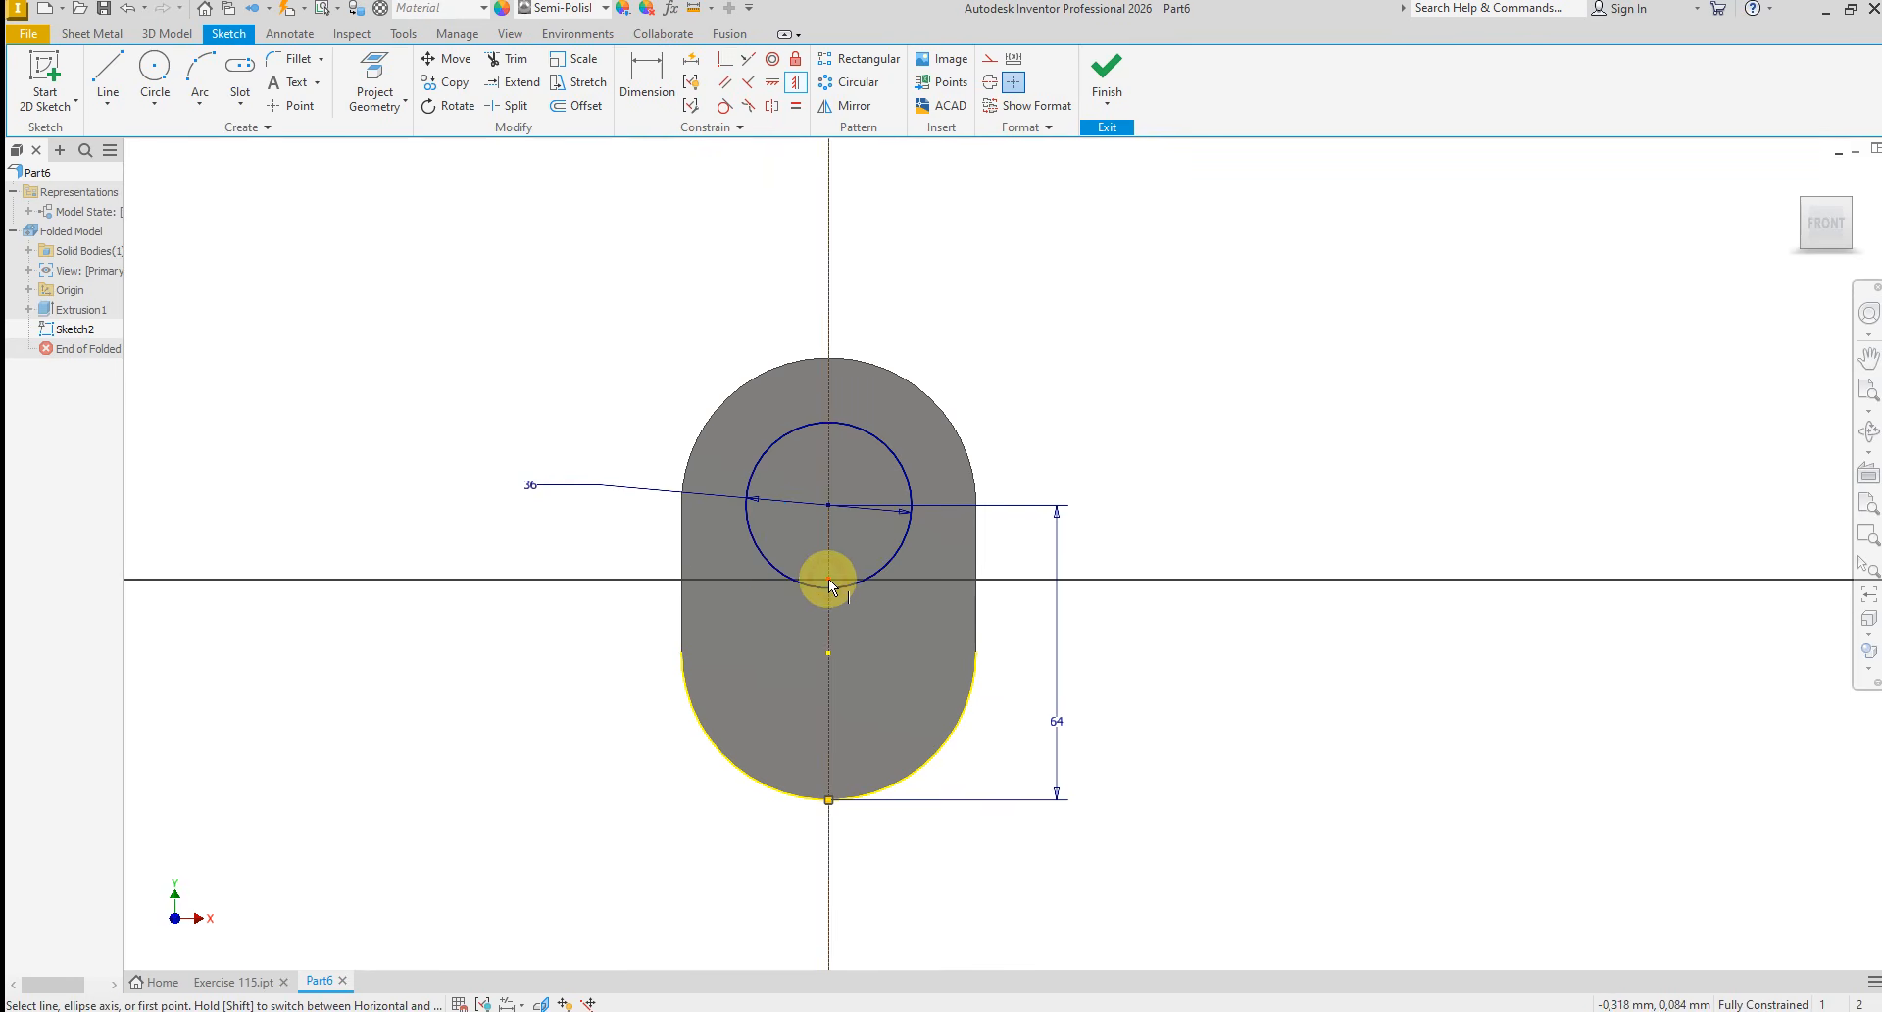
{"action": "right_click", "coordinate": [1054, 469]}
{"action": "left_click", "coordinate": [1129, 469]}
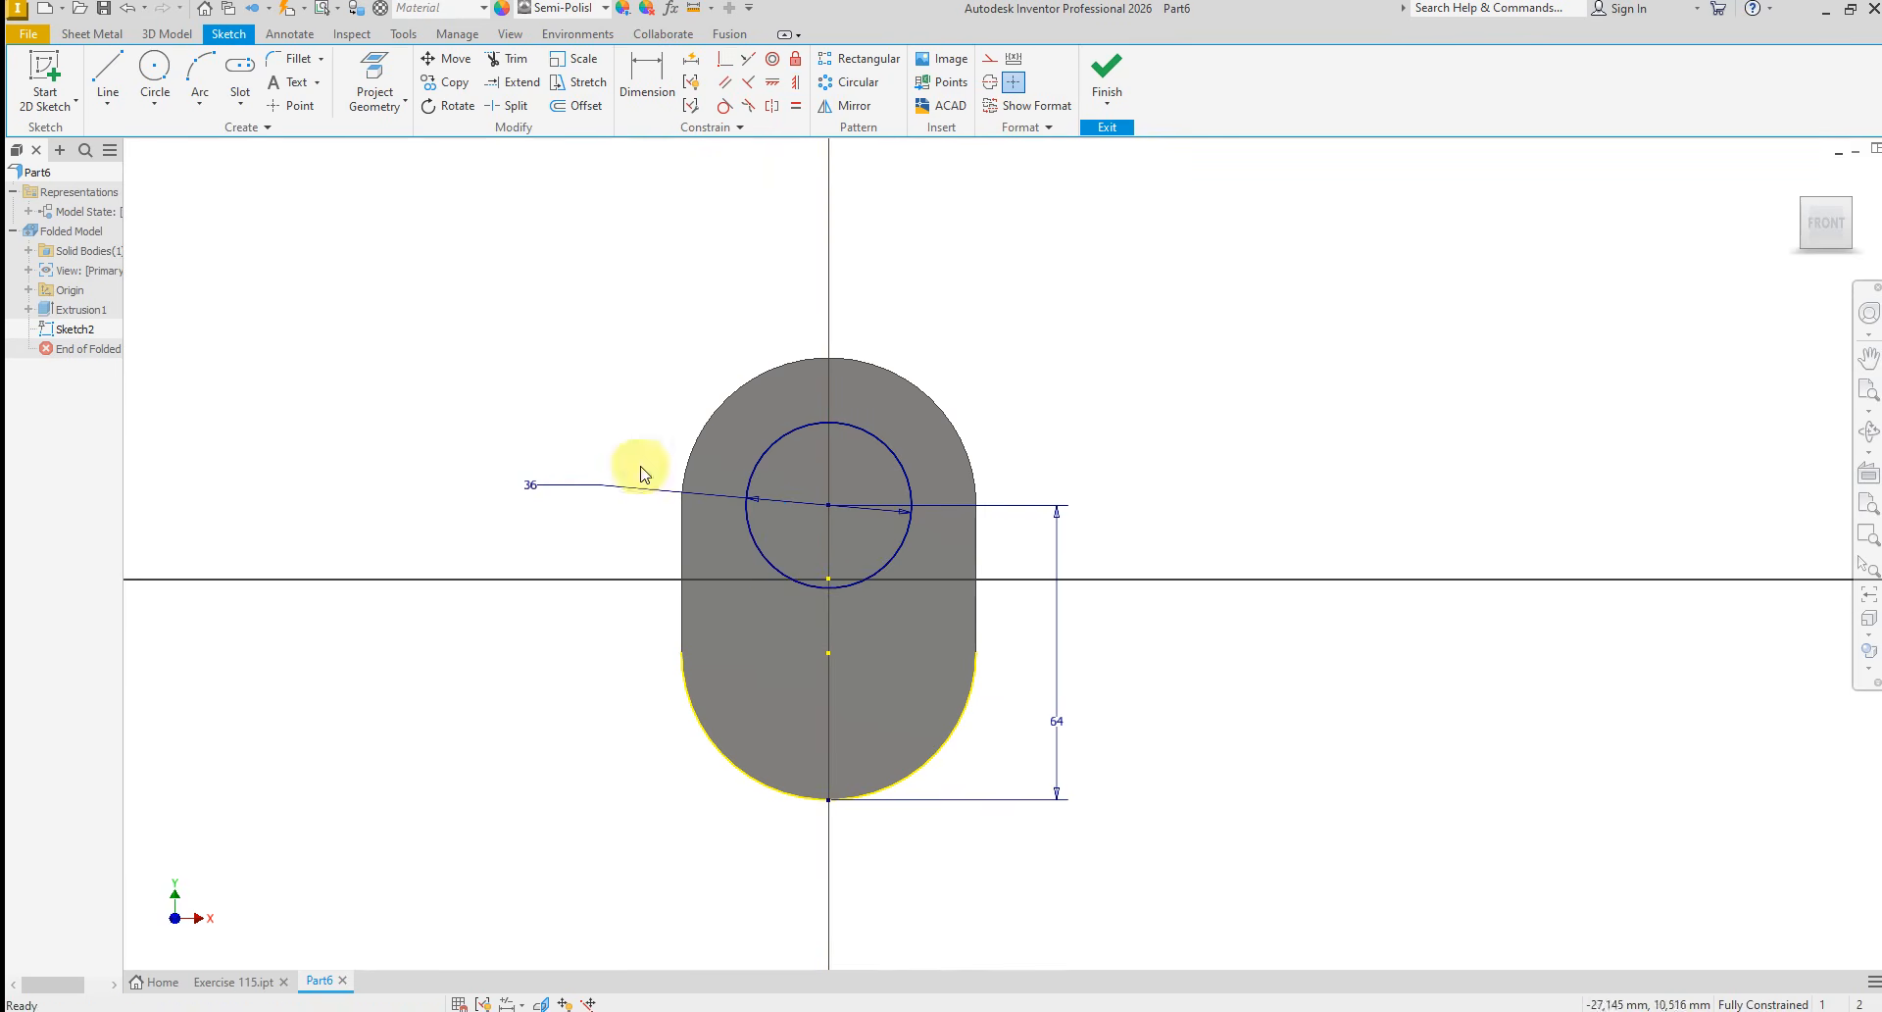
Sketch a vertical line about 15.7 mm down from the circle's lower left edge, continuing into two tangent arcs curving in opposite directions
{"action": "right_click", "coordinate": [510, 383]}
{"action": "left_click", "coordinate": [507, 325]}
{"action": "scroll", "coordinate": [780, 679], "scroll_direction": "up", "scroll_amount": 3}
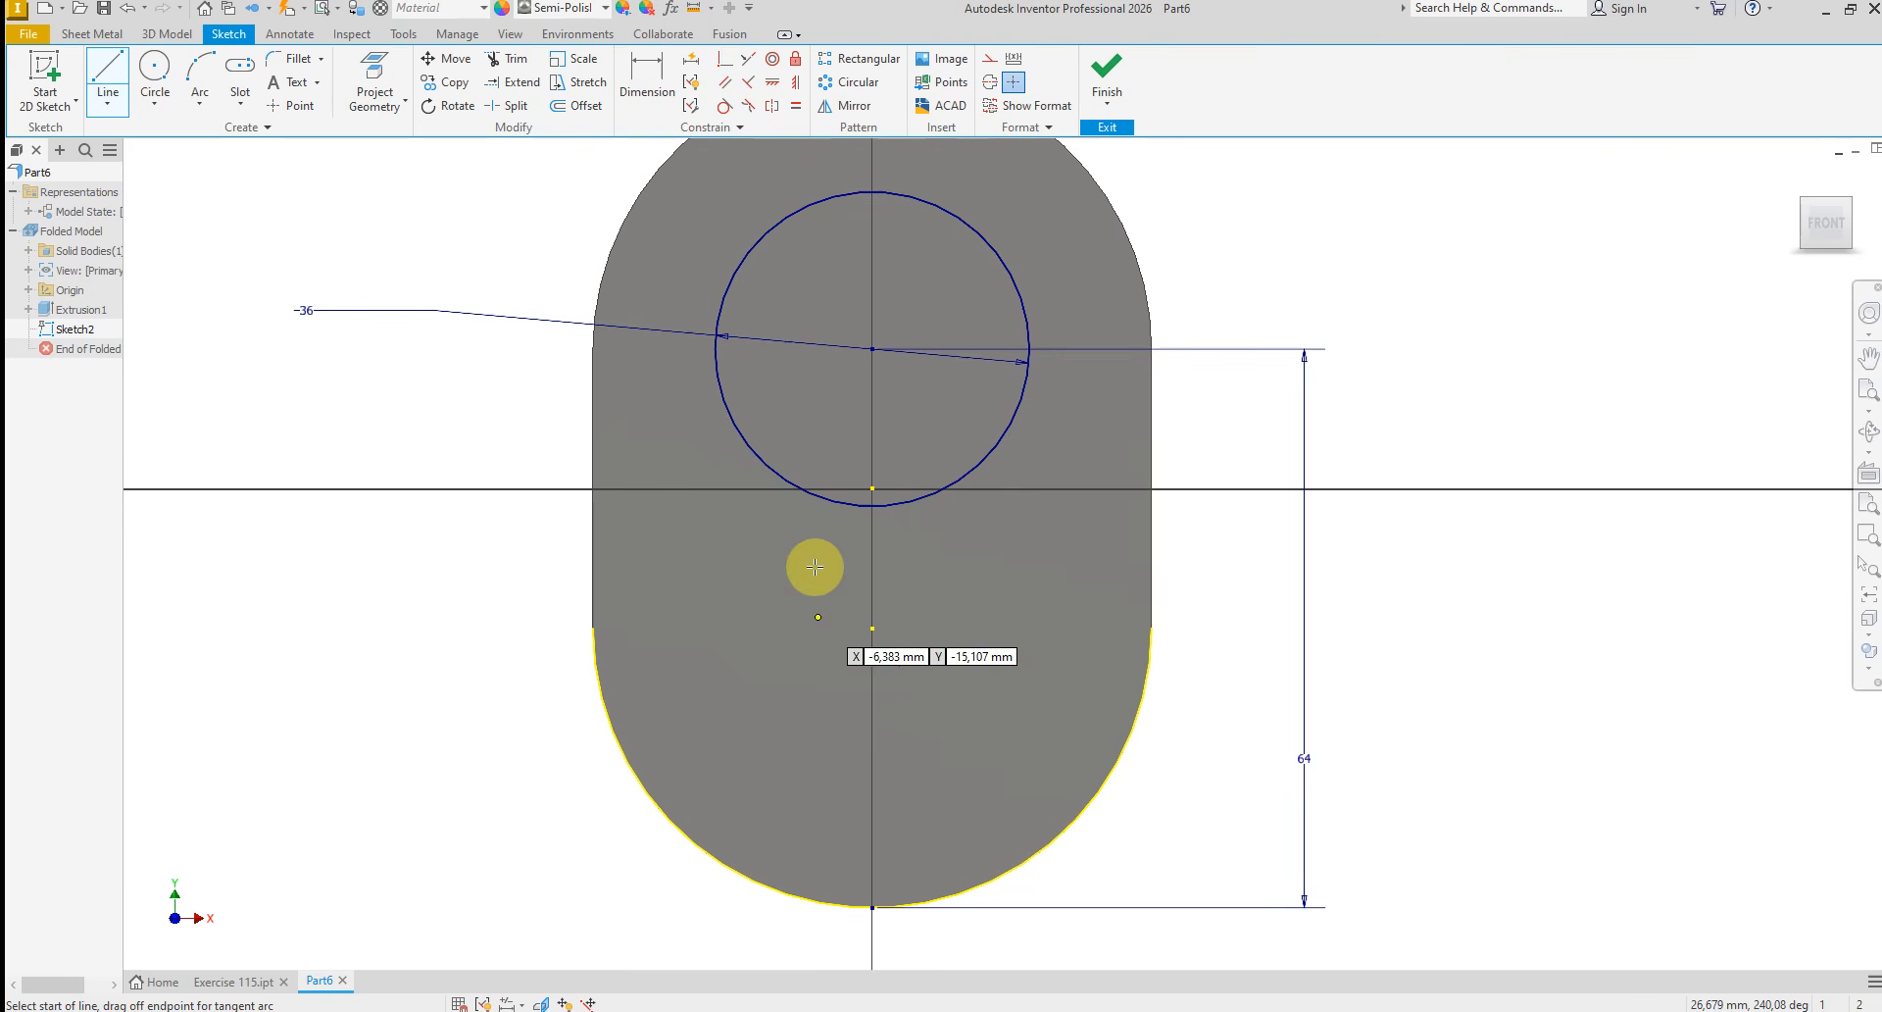
{"action": "left_click", "coordinate": [777, 474]}
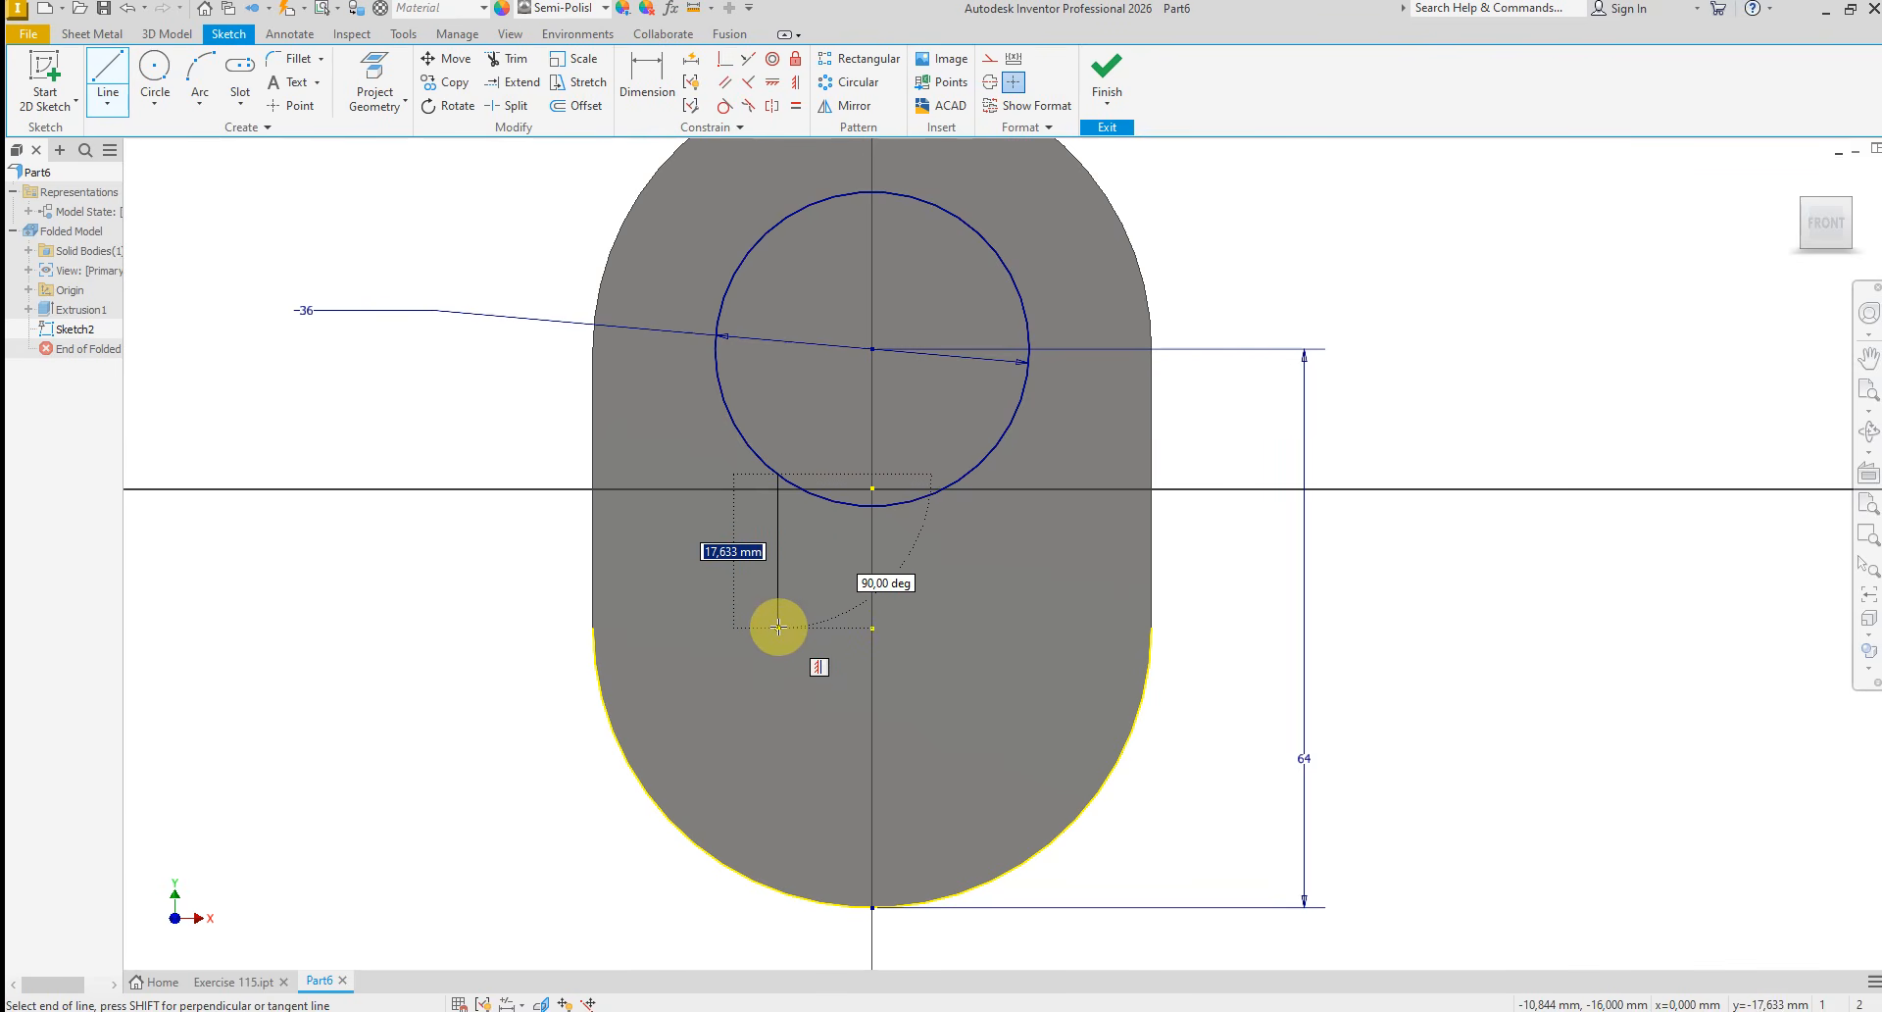
{"action": "left_click", "coordinate": [779, 612]}
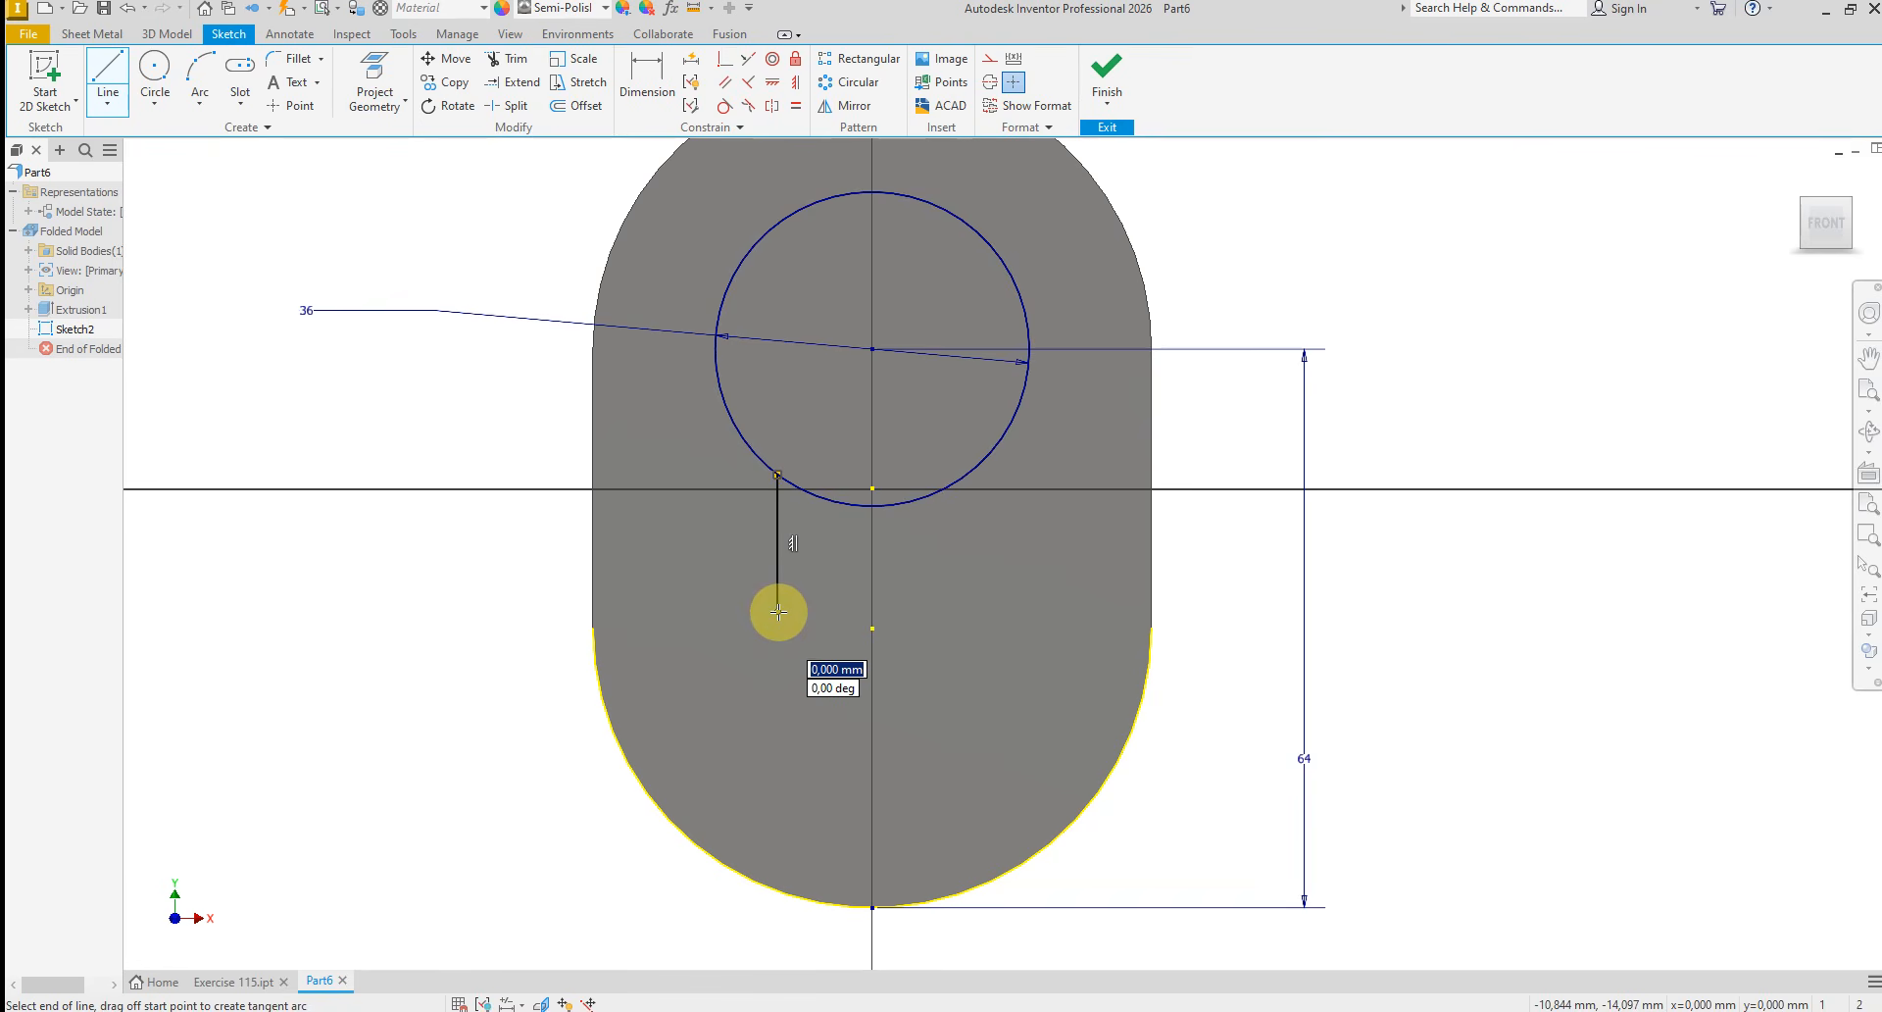
{"action": "left_click_drag", "start_coordinate": [778, 612], "coordinate": [793, 693]}
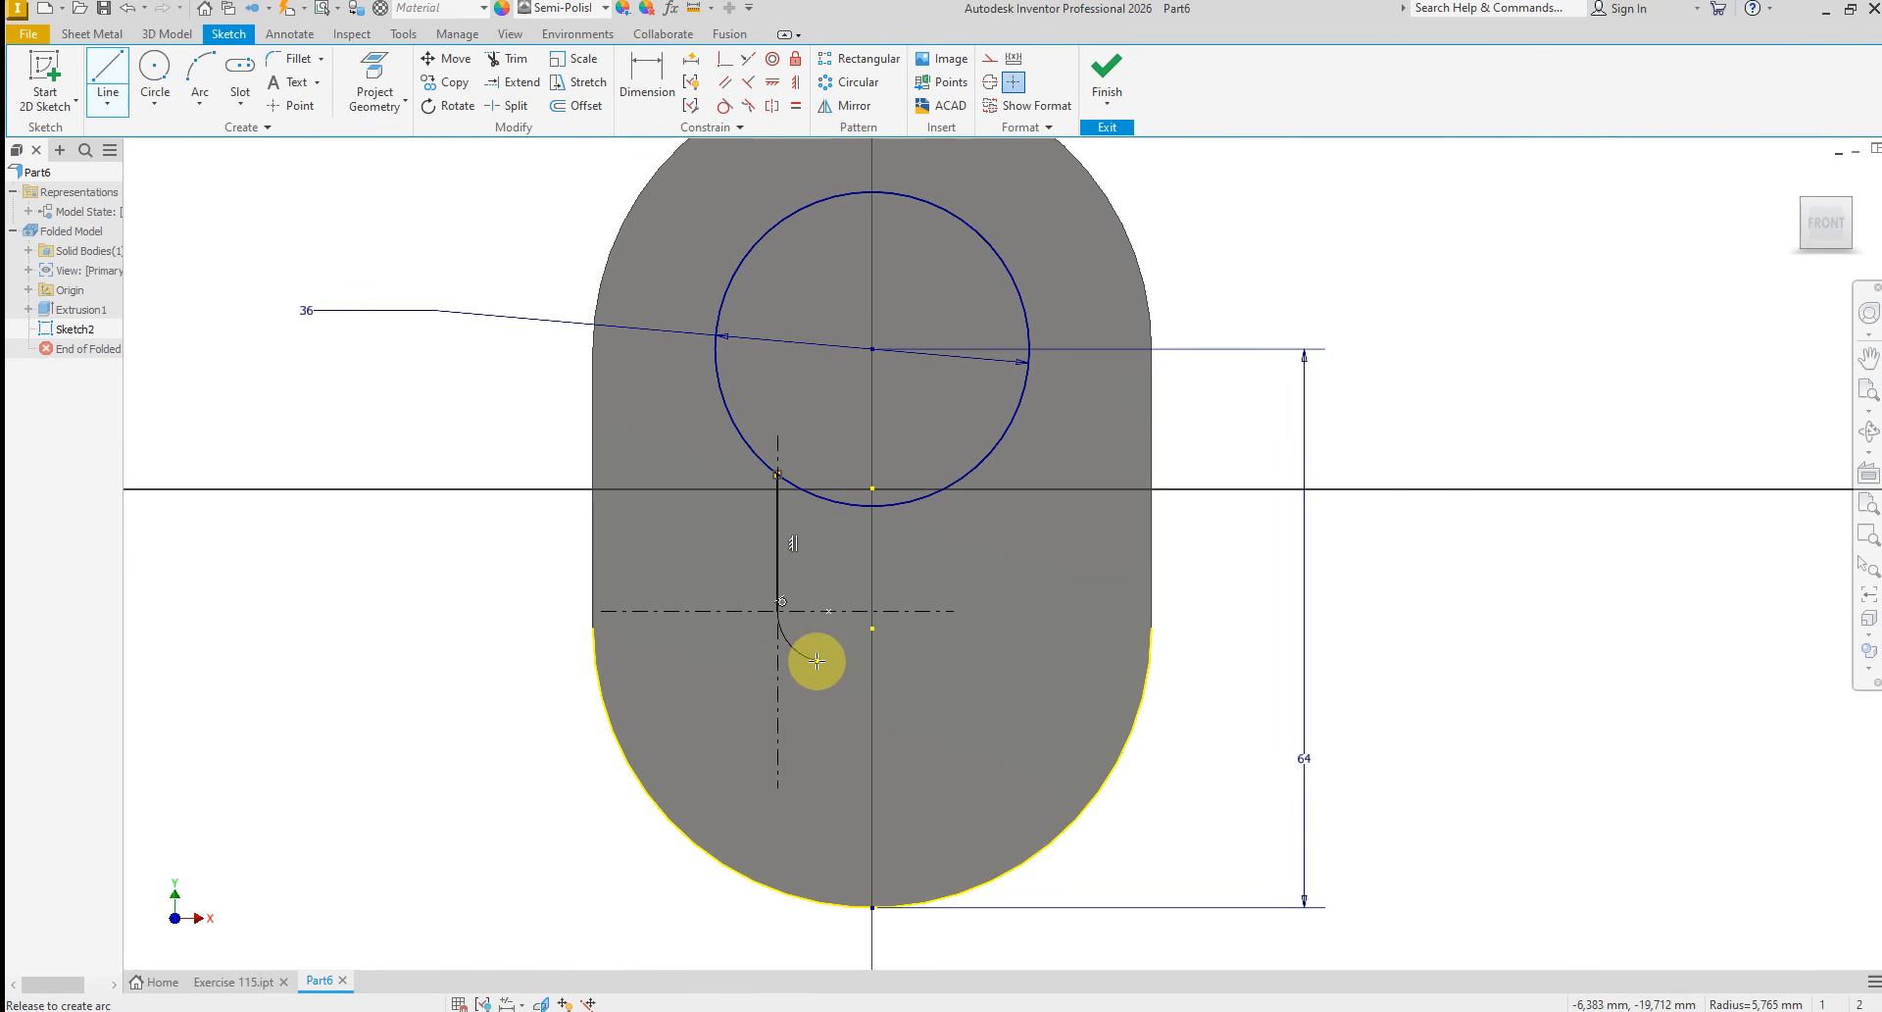
{"action": "left_click_drag", "start_coordinate": [817, 661], "coordinate": [820, 726]}
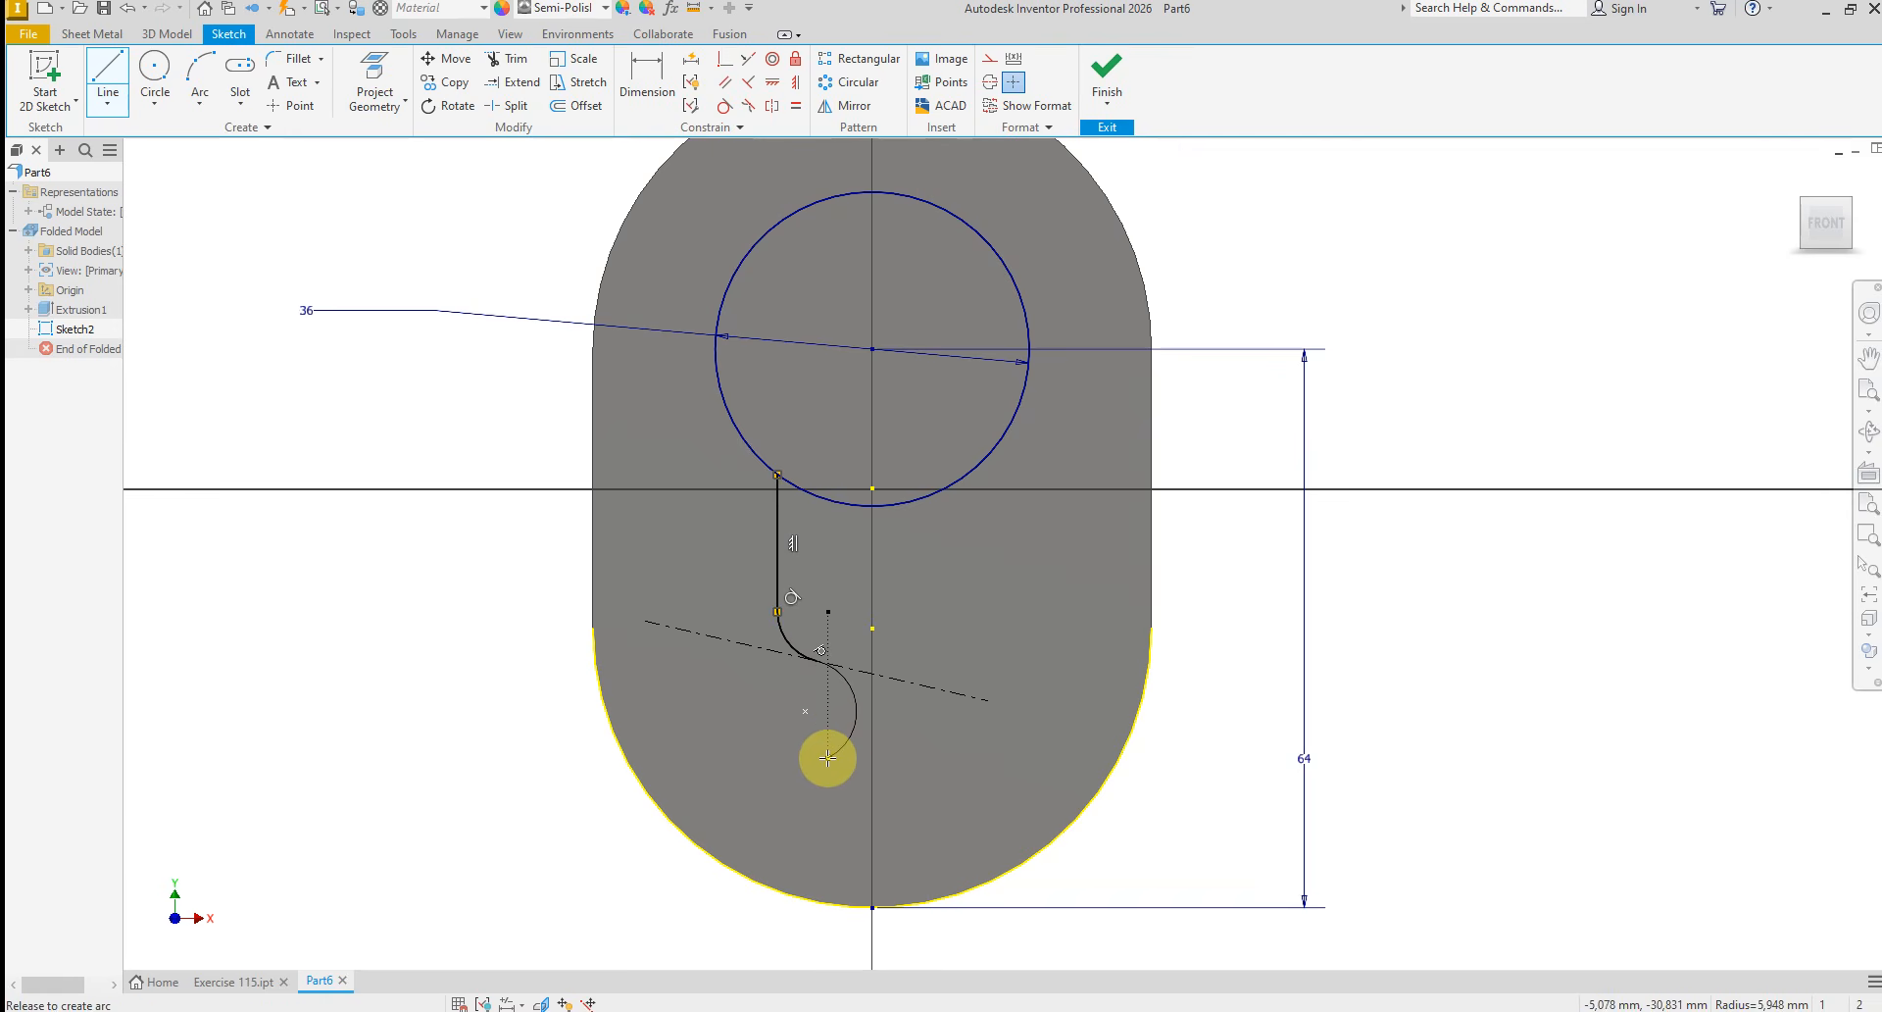
{"action": "left_click_drag", "start_coordinate": [848, 718], "coordinate": [848, 719]}
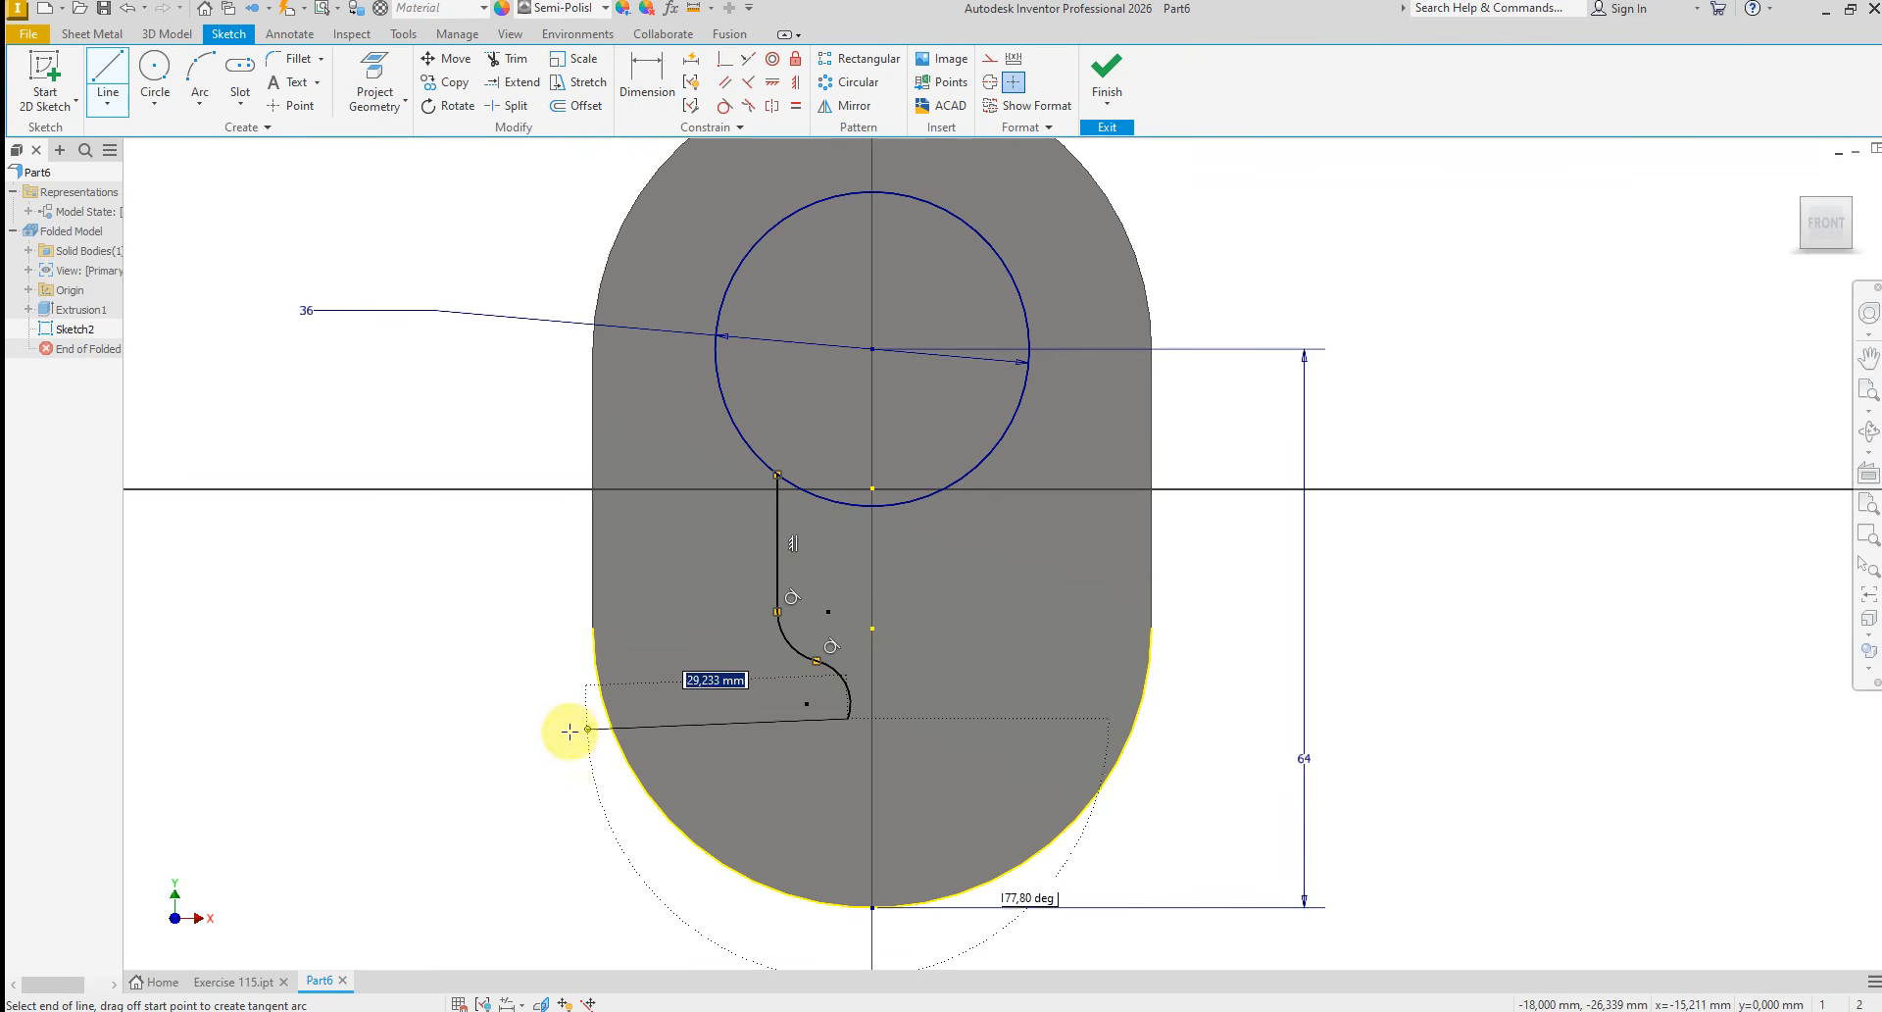
Extend the profile with a horizontal line about 39 mm to the left and a vertical line about 21.7 mm down
{"action": "left_click", "coordinate": [504, 718]}
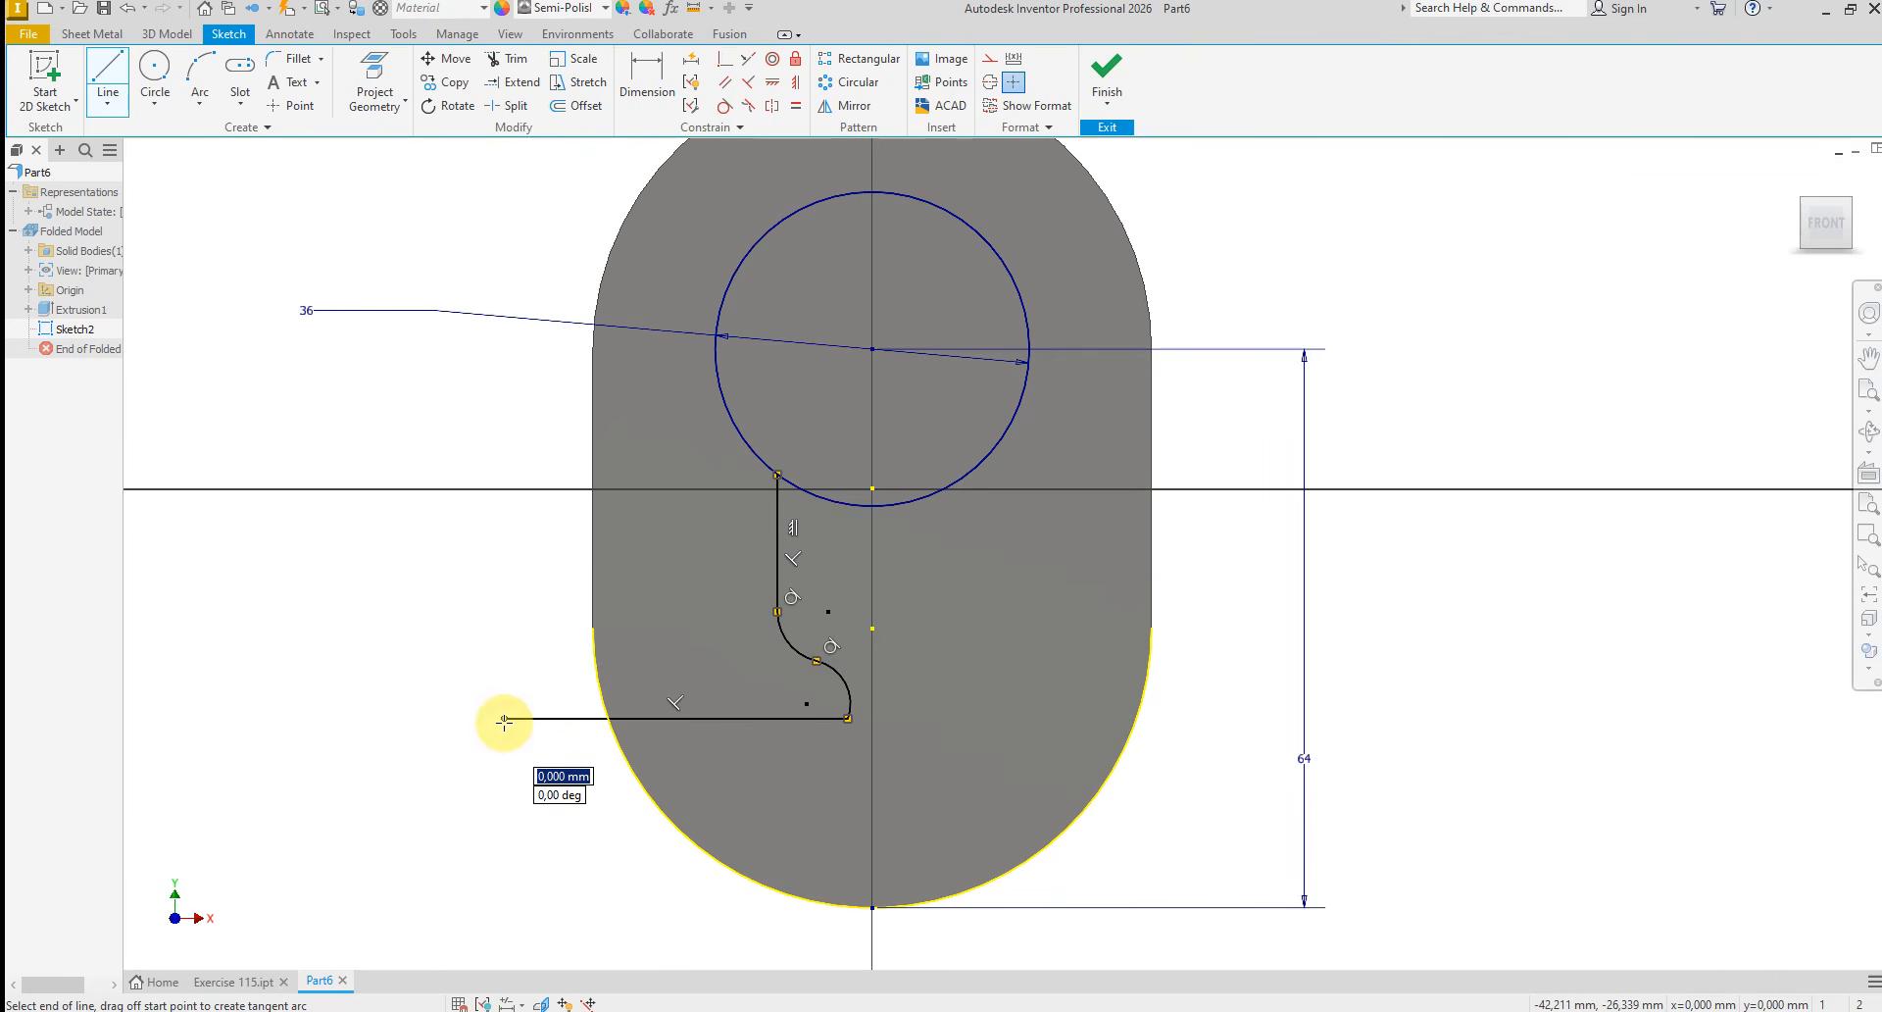
{"action": "left_click", "coordinate": [504, 906]}
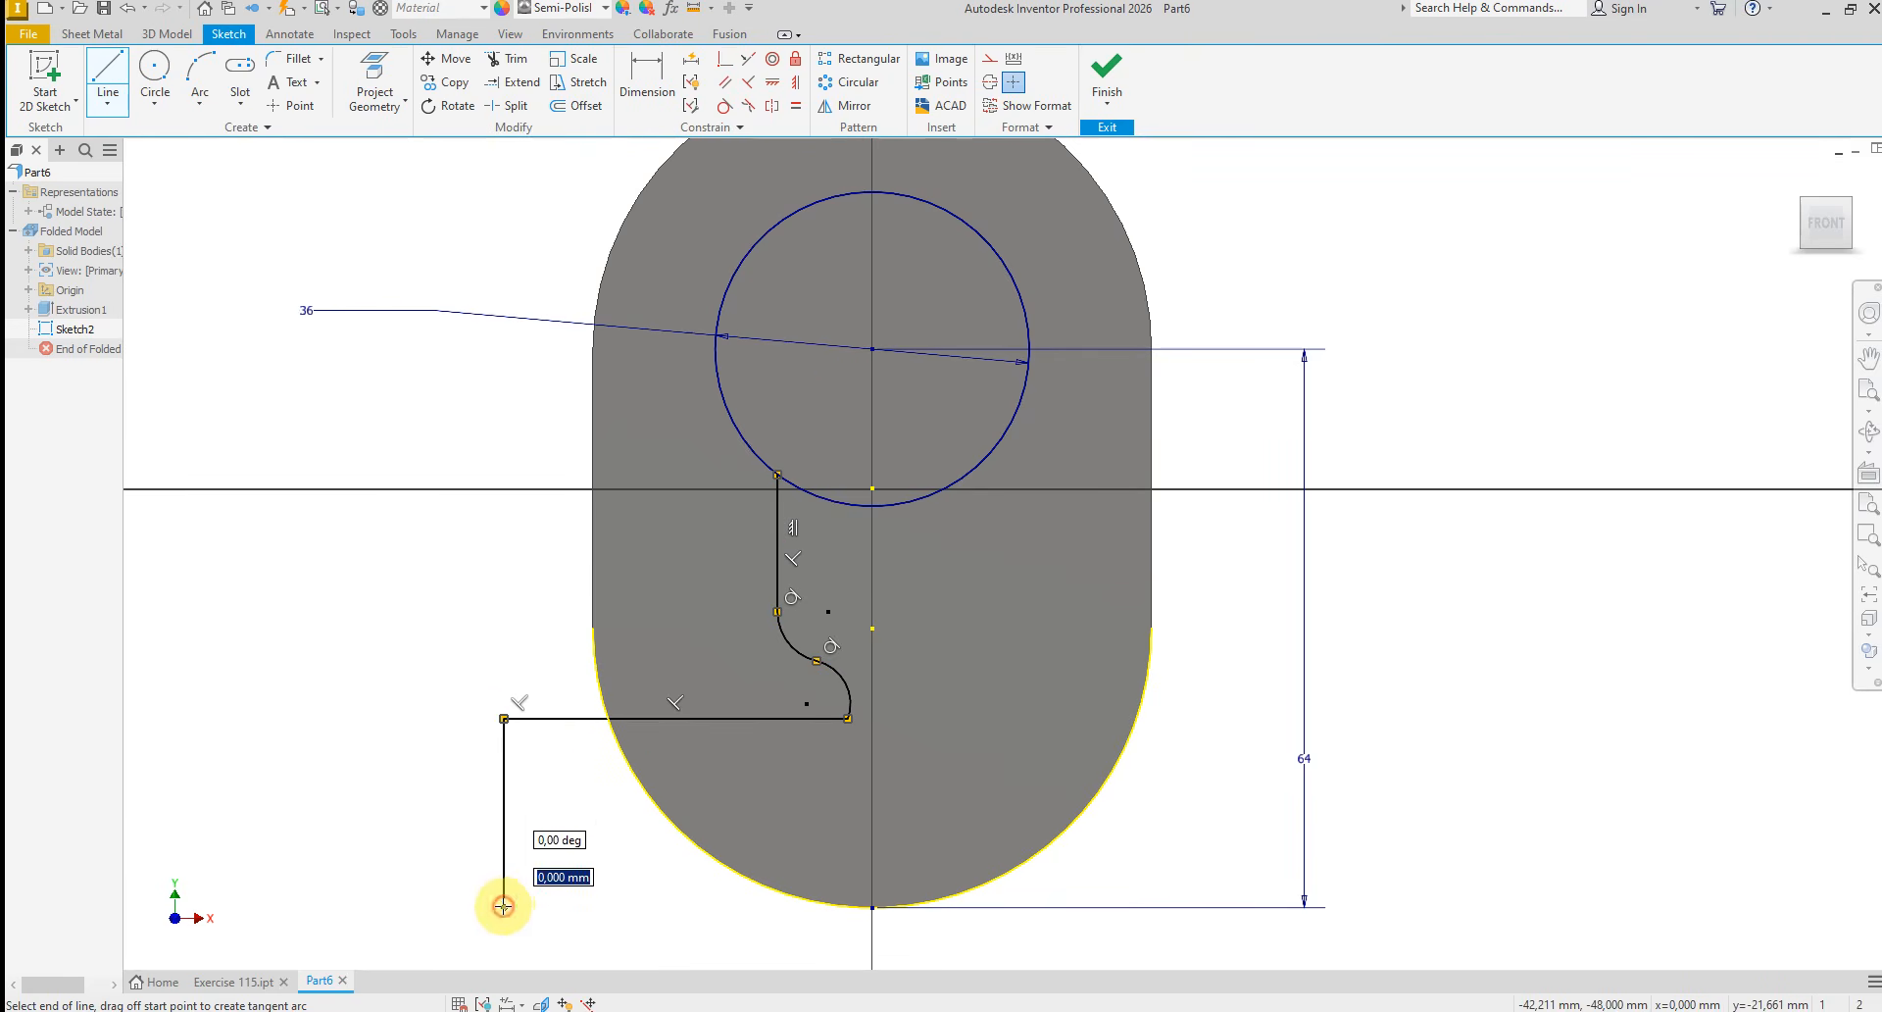
{"action": "right_click", "coordinate": [526, 838]}
{"action": "left_click", "coordinate": [588, 848]}
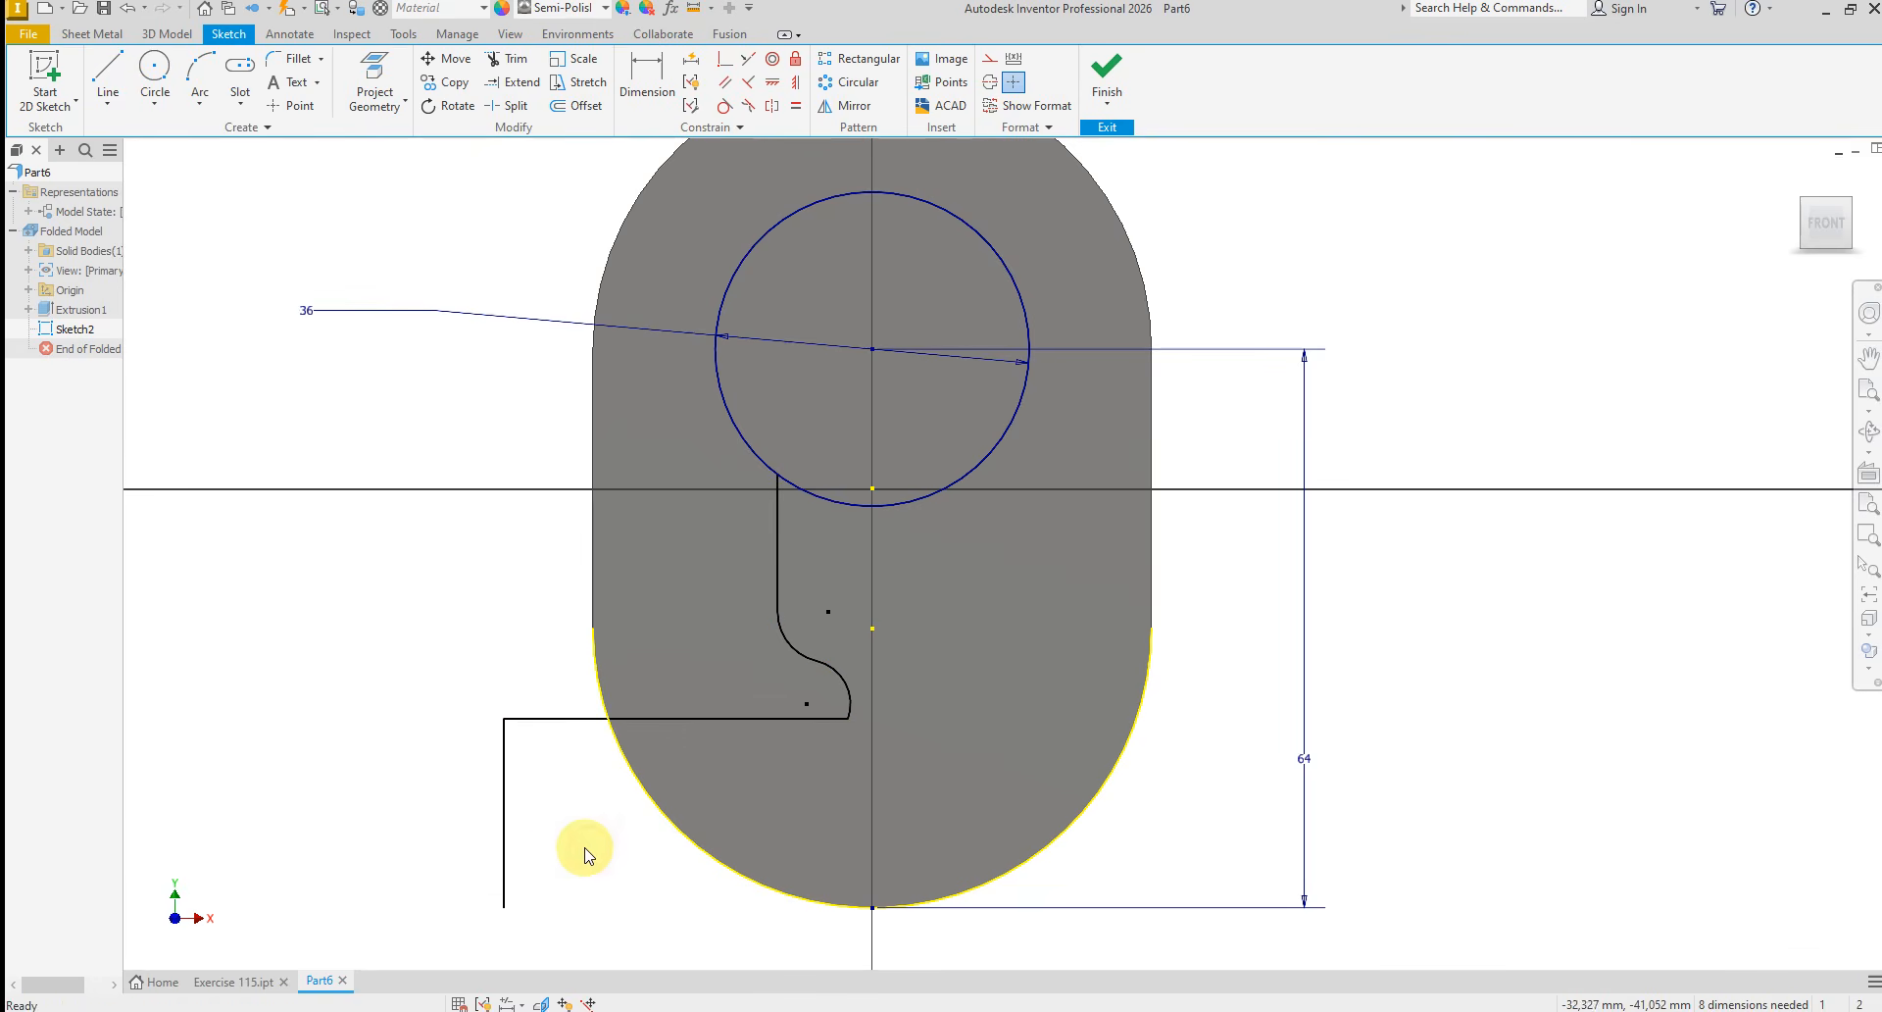
Reshape the lower arc by moving its end point down and slightly left together with the attached horizontal line
{"action": "left_click_drag", "start_coordinate": [850, 721], "coordinate": [833, 753]}
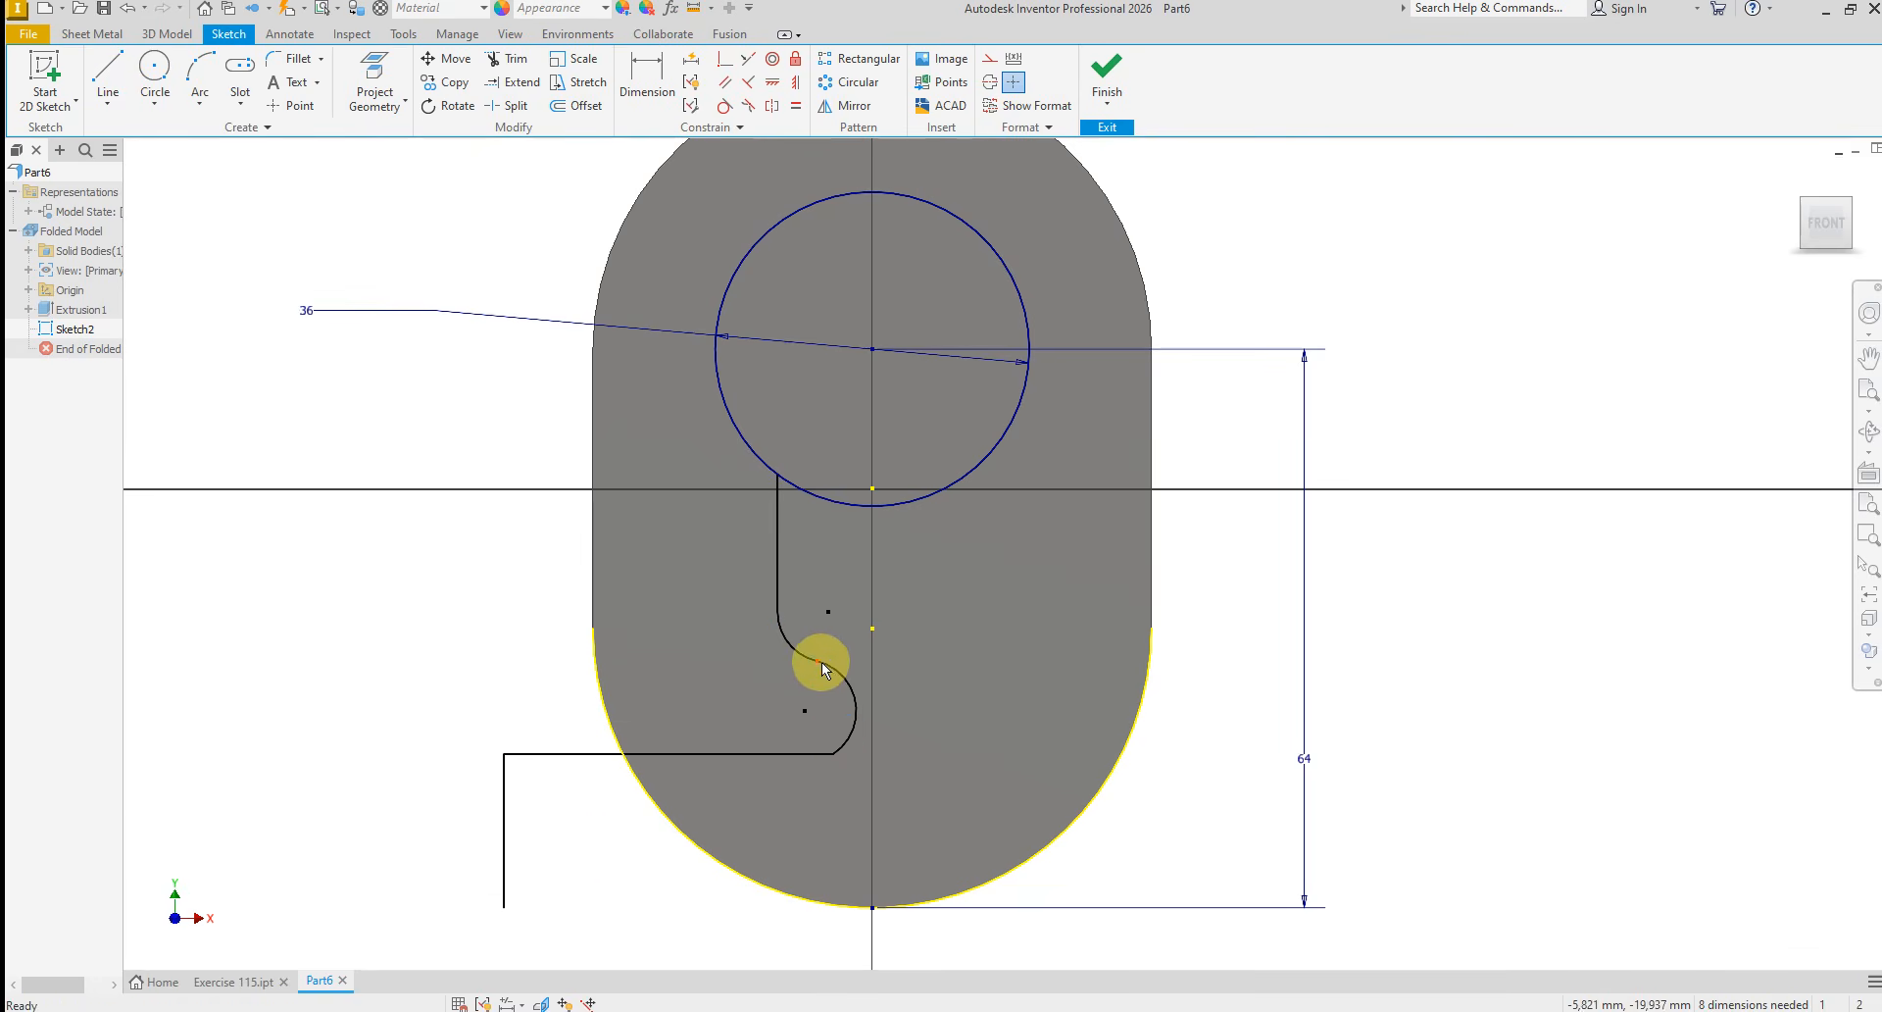
{"action": "left_click_drag", "start_coordinate": [822, 663], "coordinate": [833, 751]}
Sketch a horizontal base line about 82 mm long to the right from the lower end of the outer vertical line
{"action": "scroll", "coordinate": [672, 721], "scroll_direction": "down", "scroll_amount": 3}
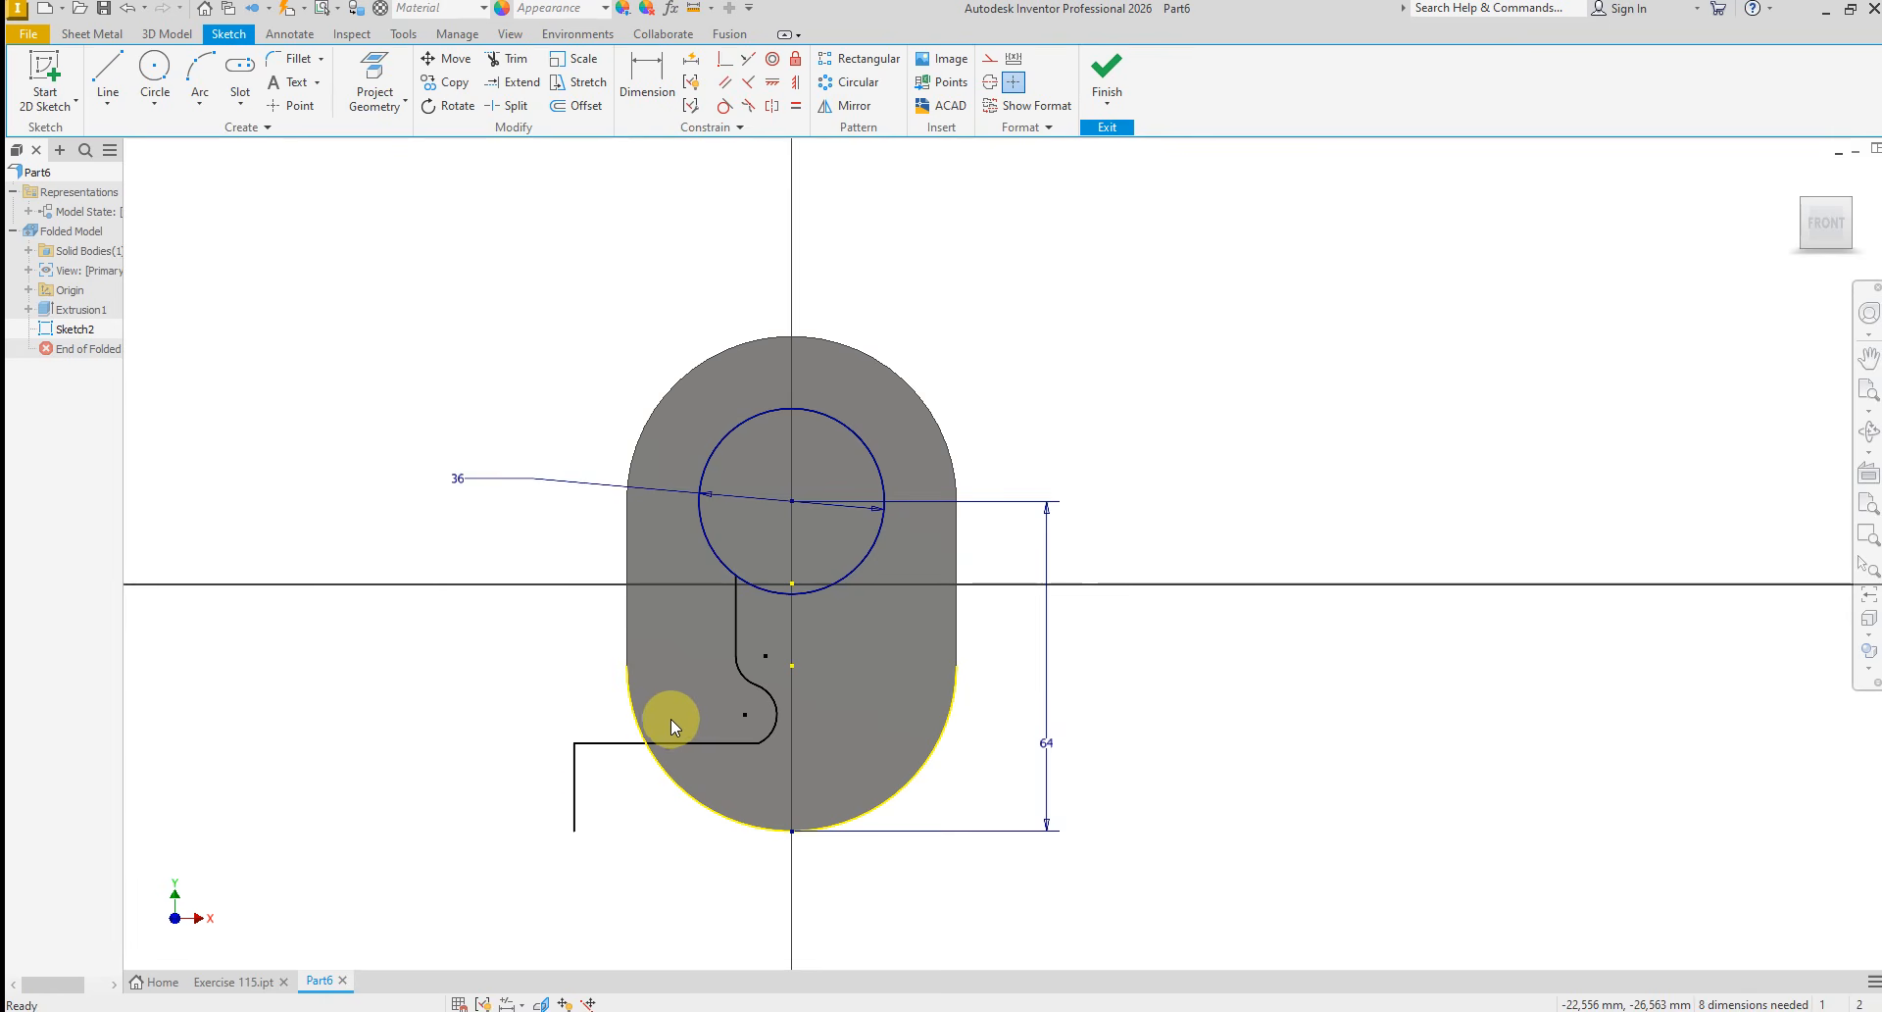
{"action": "right_click", "coordinate": [454, 726]}
{"action": "left_click", "coordinate": [444, 676]}
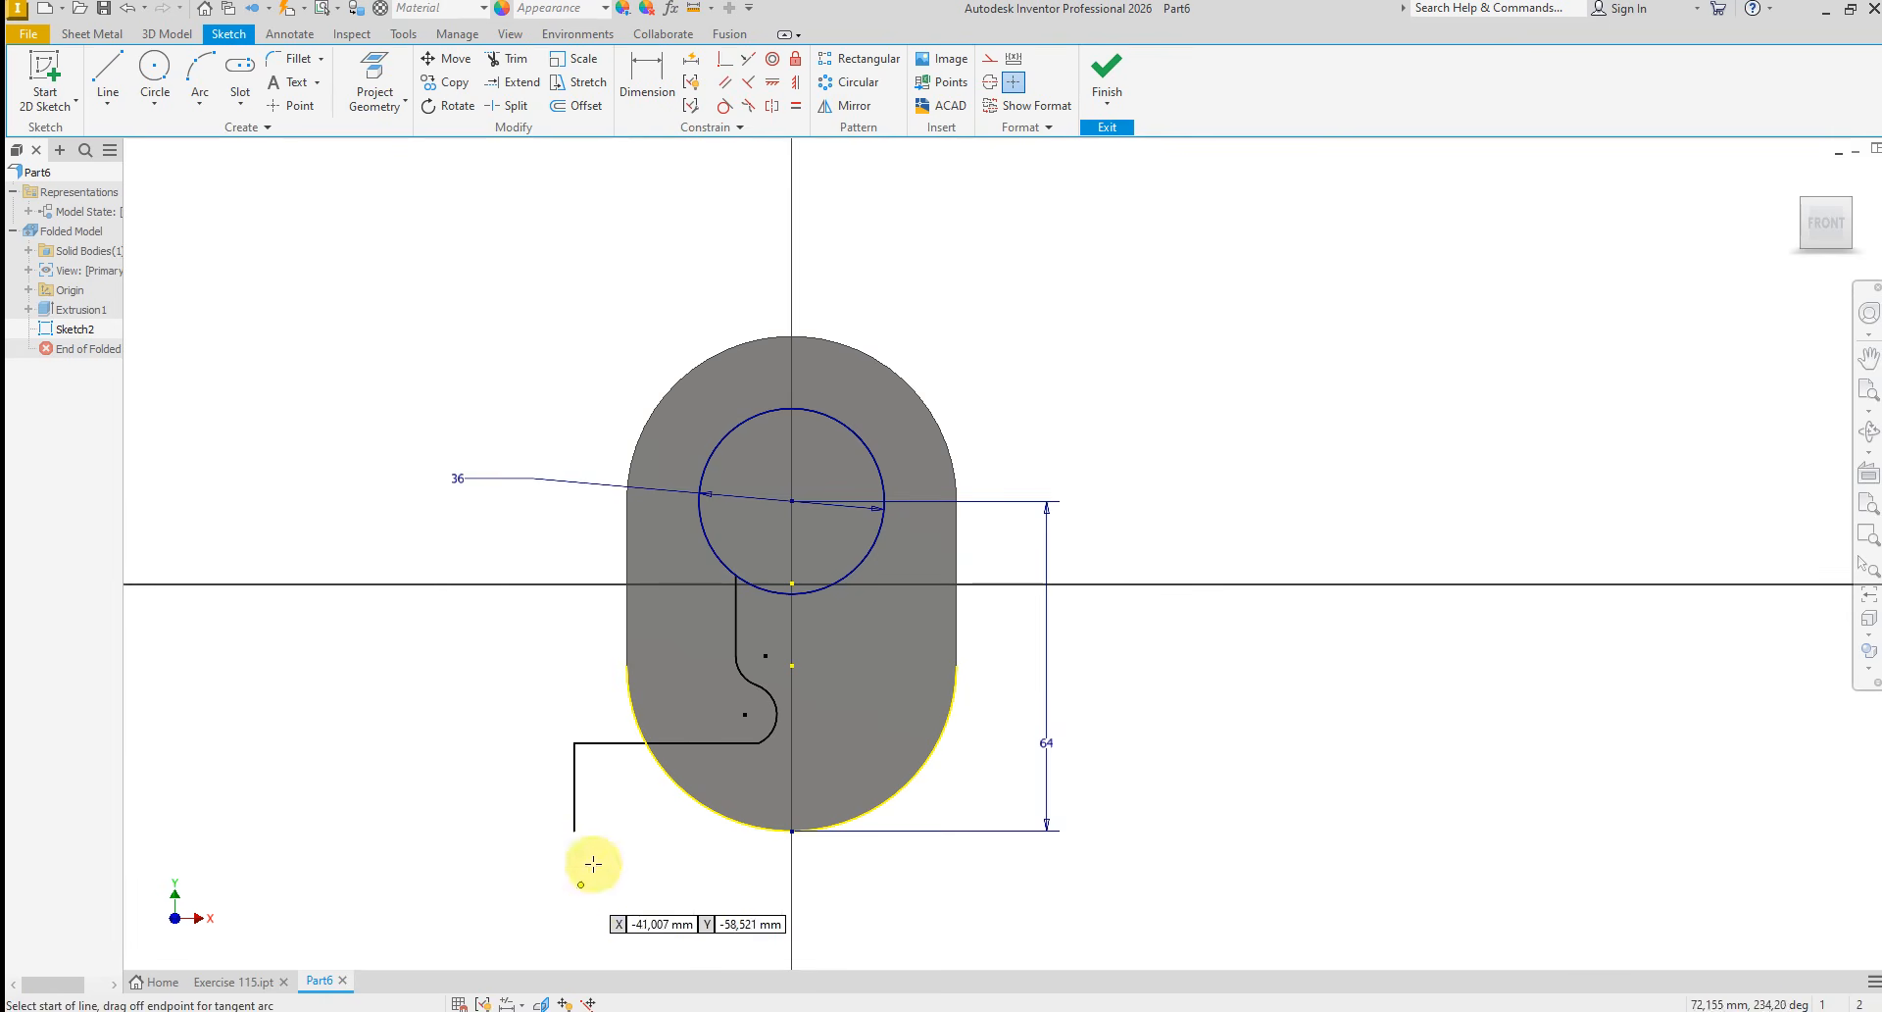
{"action": "left_click", "coordinate": [573, 830]}
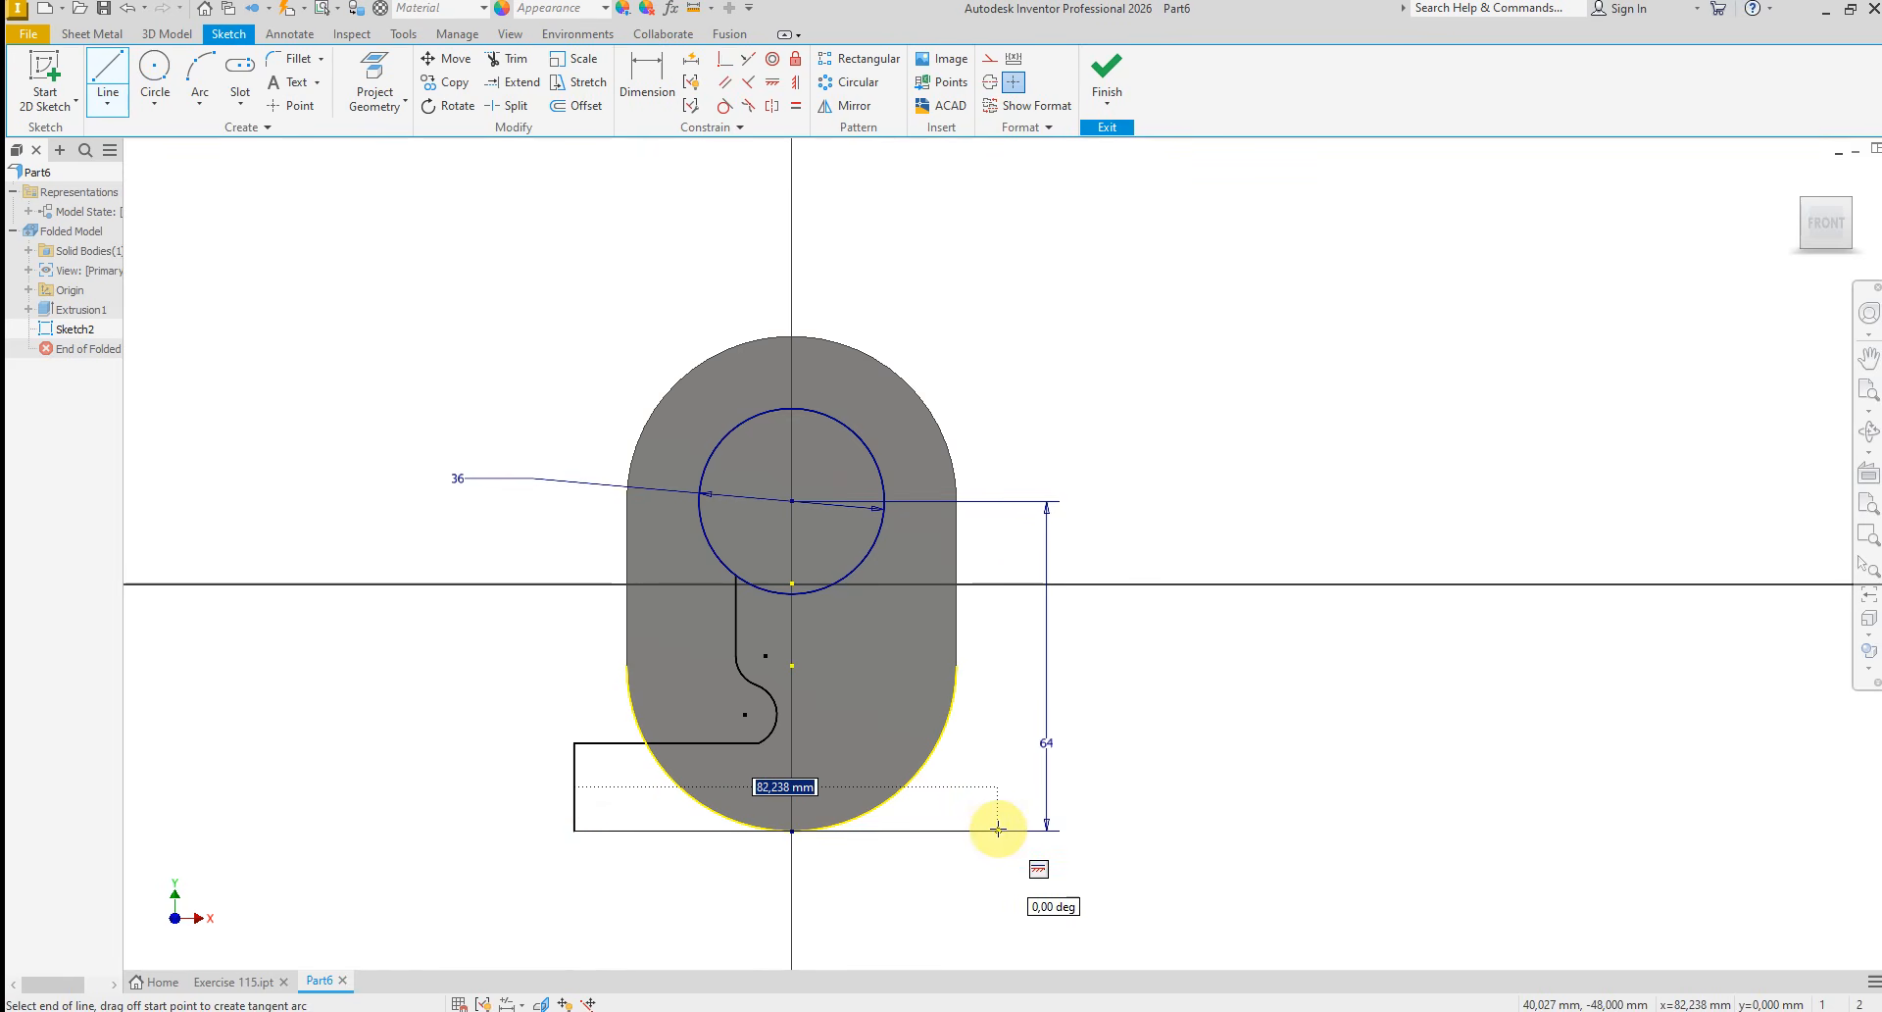
{"action": "left_click", "coordinate": [998, 829]}
{"action": "right_click", "coordinate": [1010, 812]}
{"action": "left_click", "coordinate": [1051, 802]}
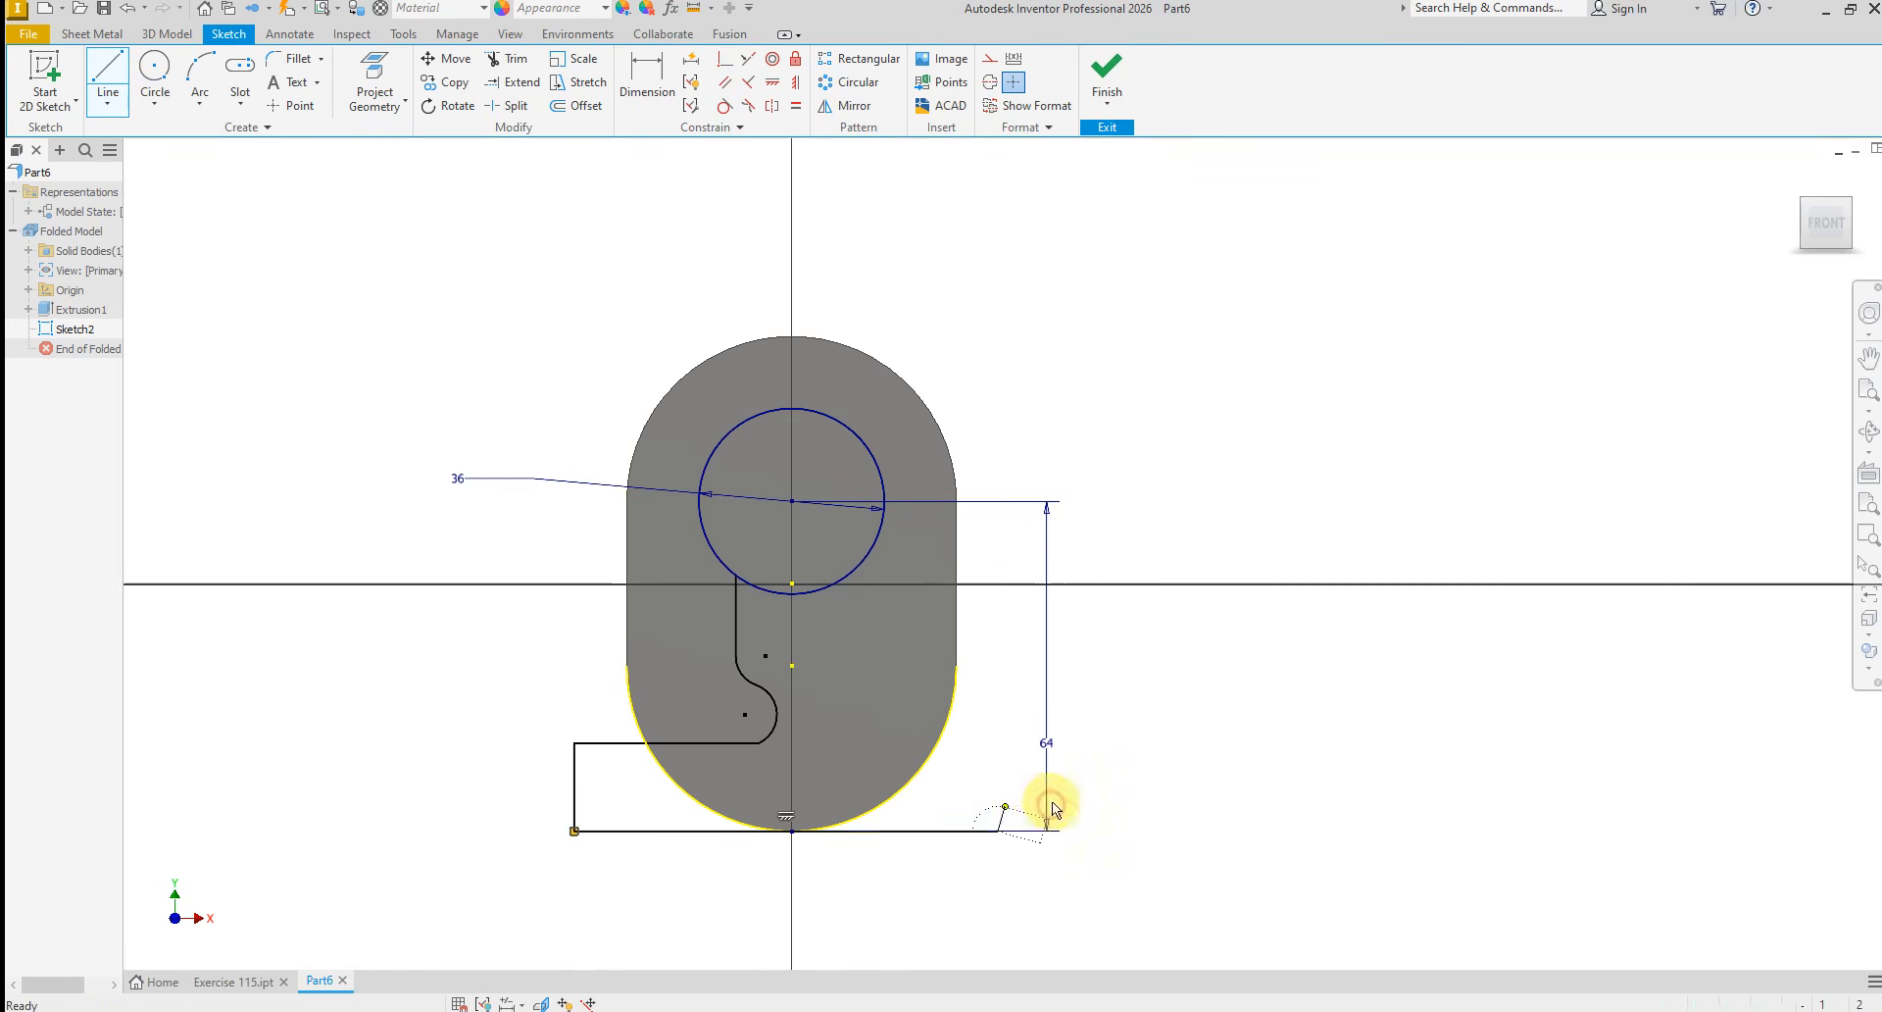
Sketch a vertical line from the circle's top to the plate's lowest point and convert it to construction geometry
{"action": "right_click", "coordinate": [1115, 699]}
{"action": "left_click", "coordinate": [1111, 633]}
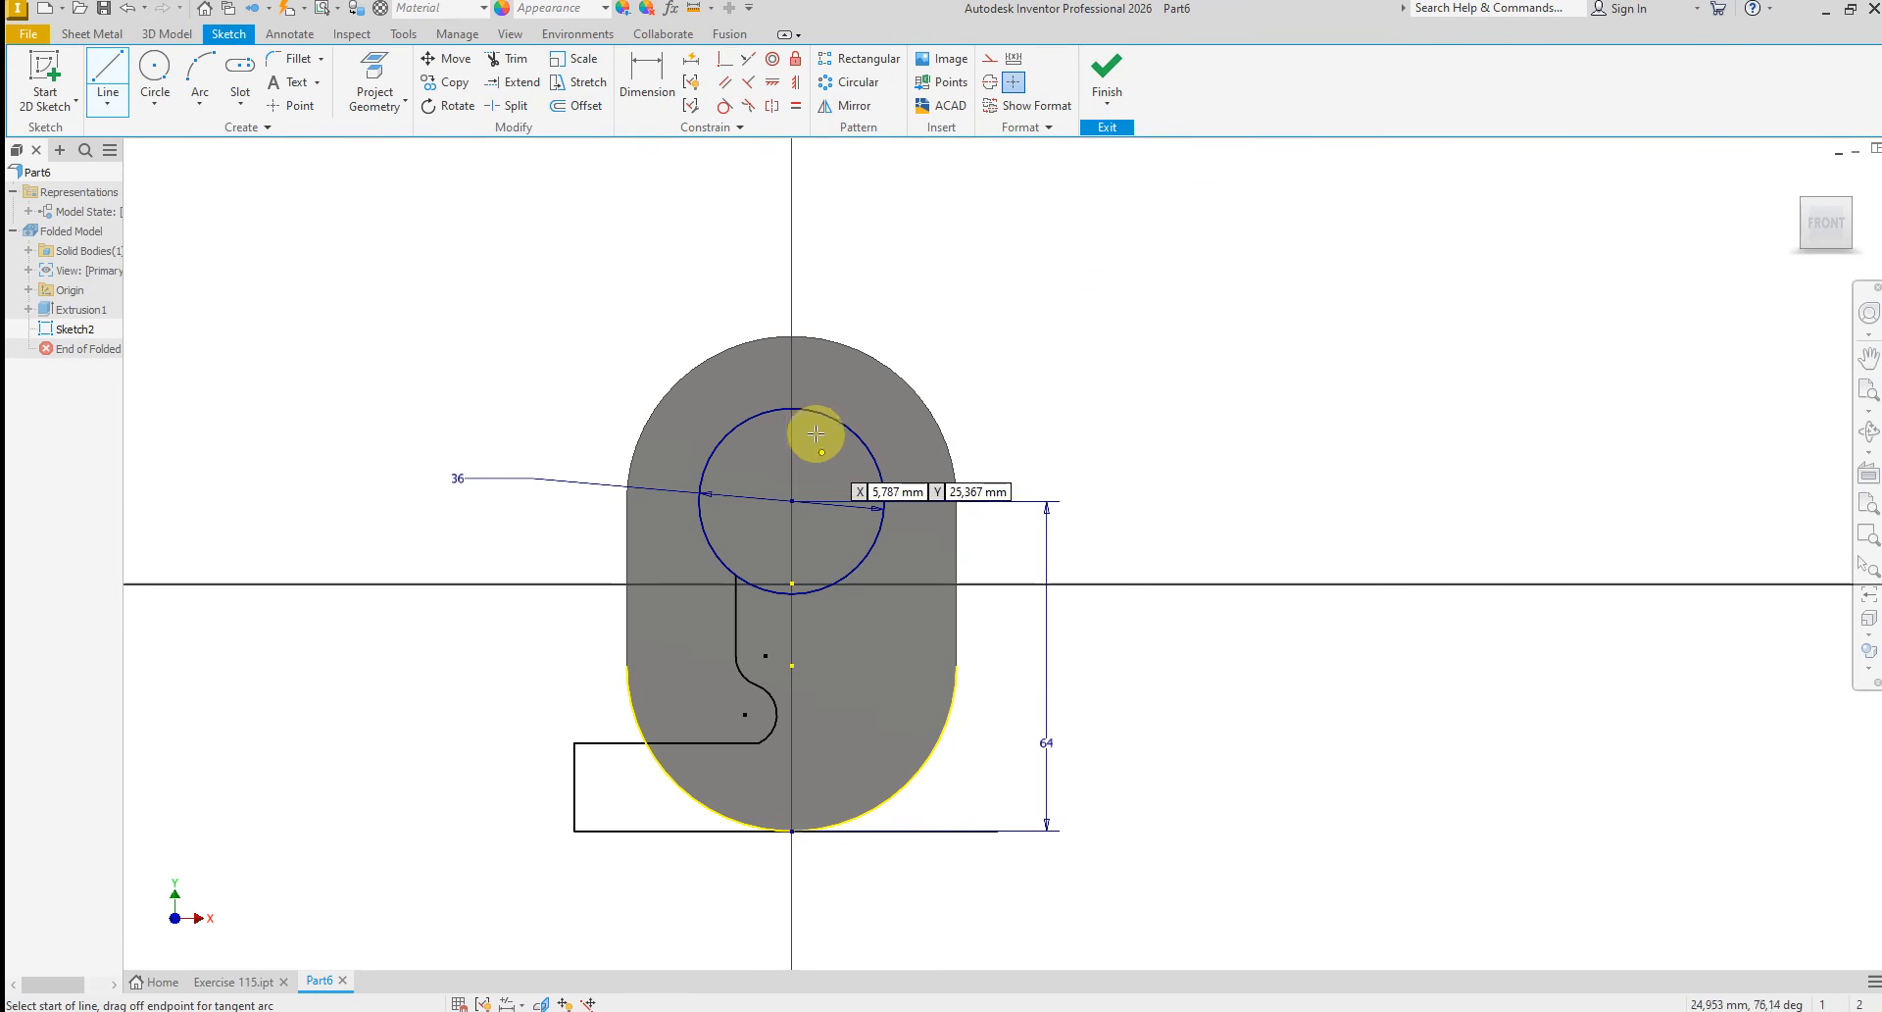
{"action": "left_click", "coordinate": [793, 415]}
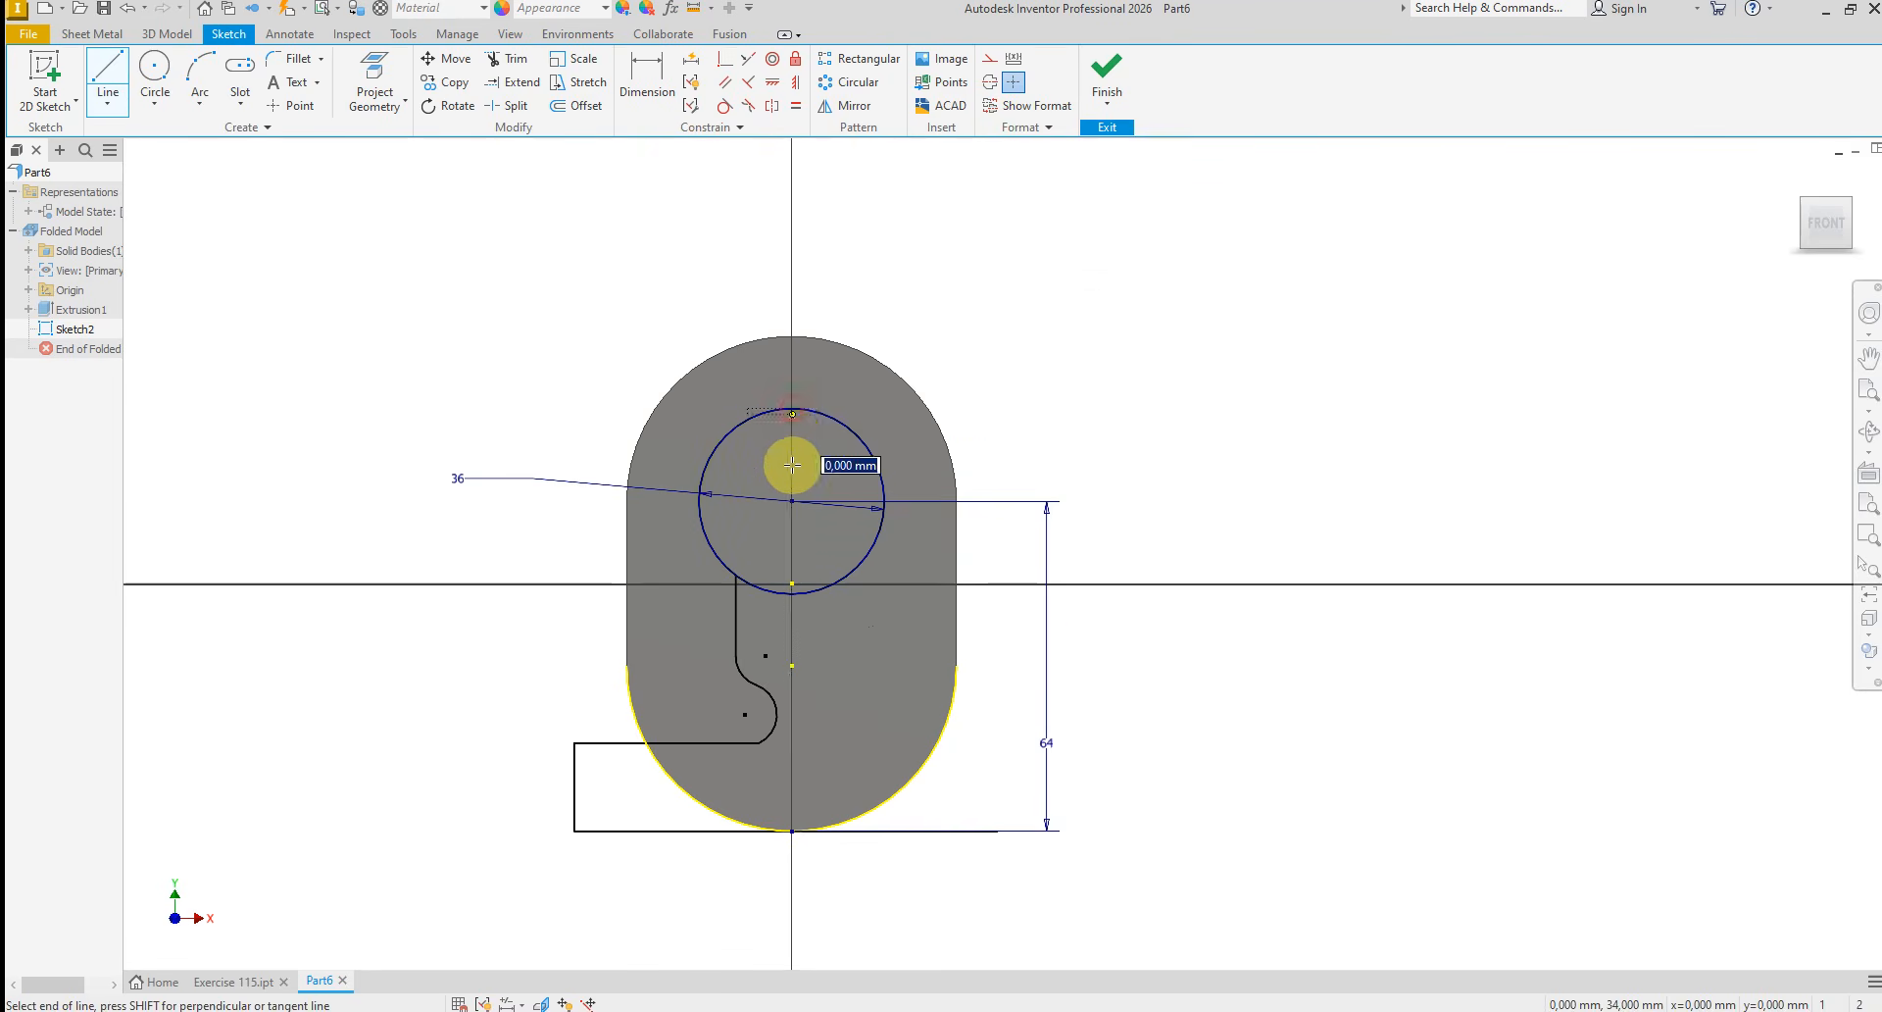
{"action": "left_click", "coordinate": [792, 829]}
{"action": "left_click", "coordinate": [914, 765]}
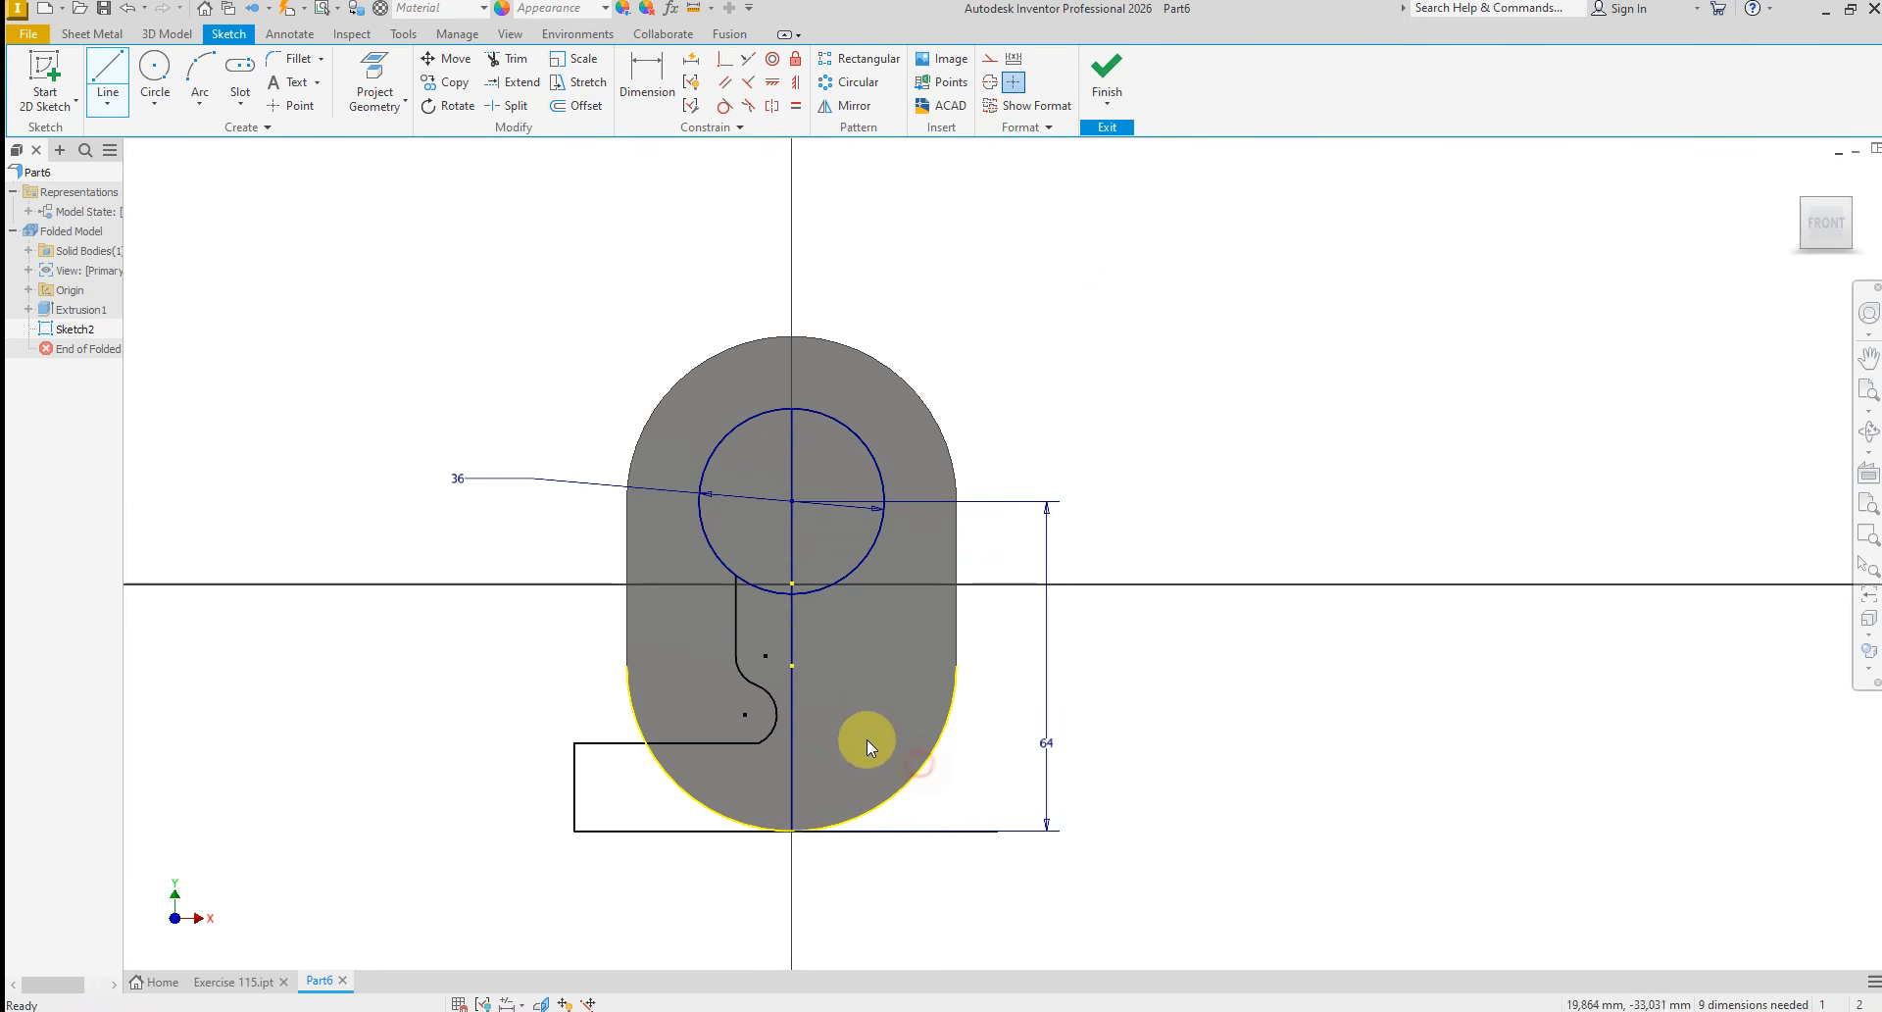
{"action": "left_click", "coordinate": [792, 696]}
{"action": "right_click", "coordinate": [849, 698]}
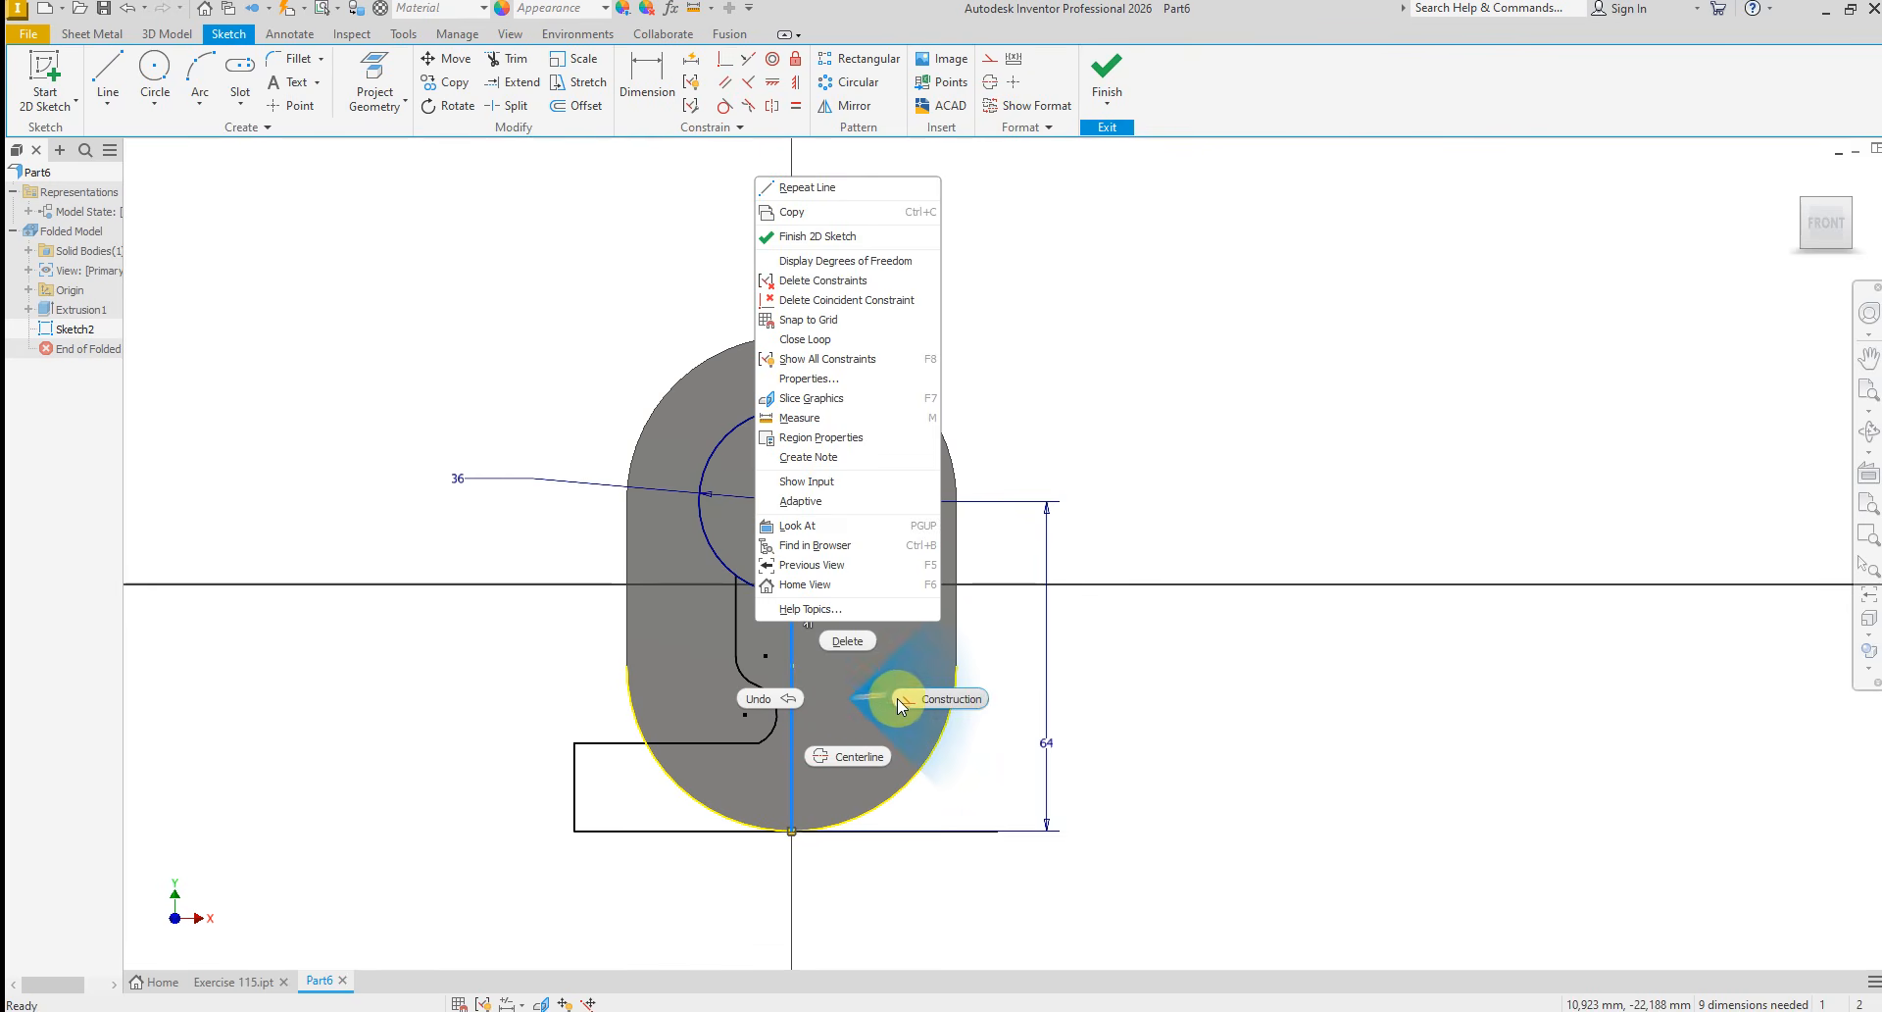
{"action": "left_click", "coordinate": [906, 700]}
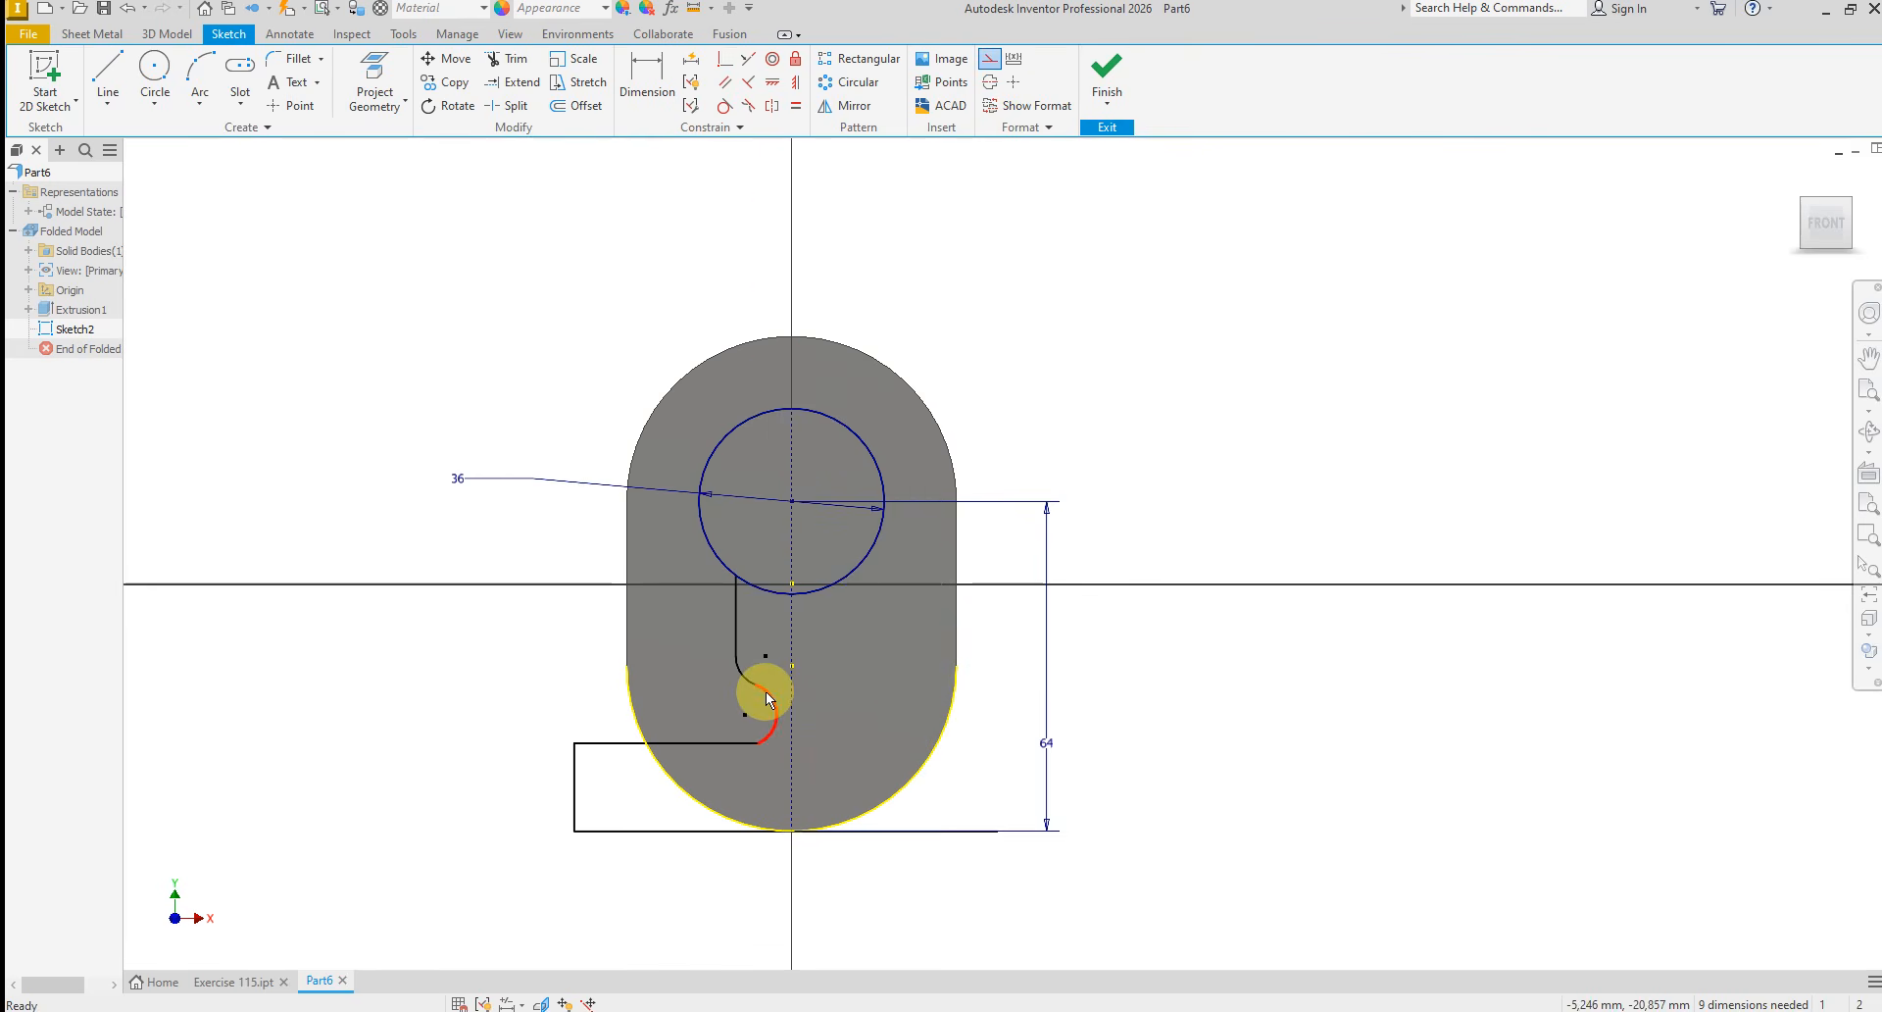
Apply a Tangent constraint between the horizontal step line and the lower arc of the profile
{"action": "scroll", "coordinate": [766, 691], "scroll_direction": "up", "scroll_amount": 3}
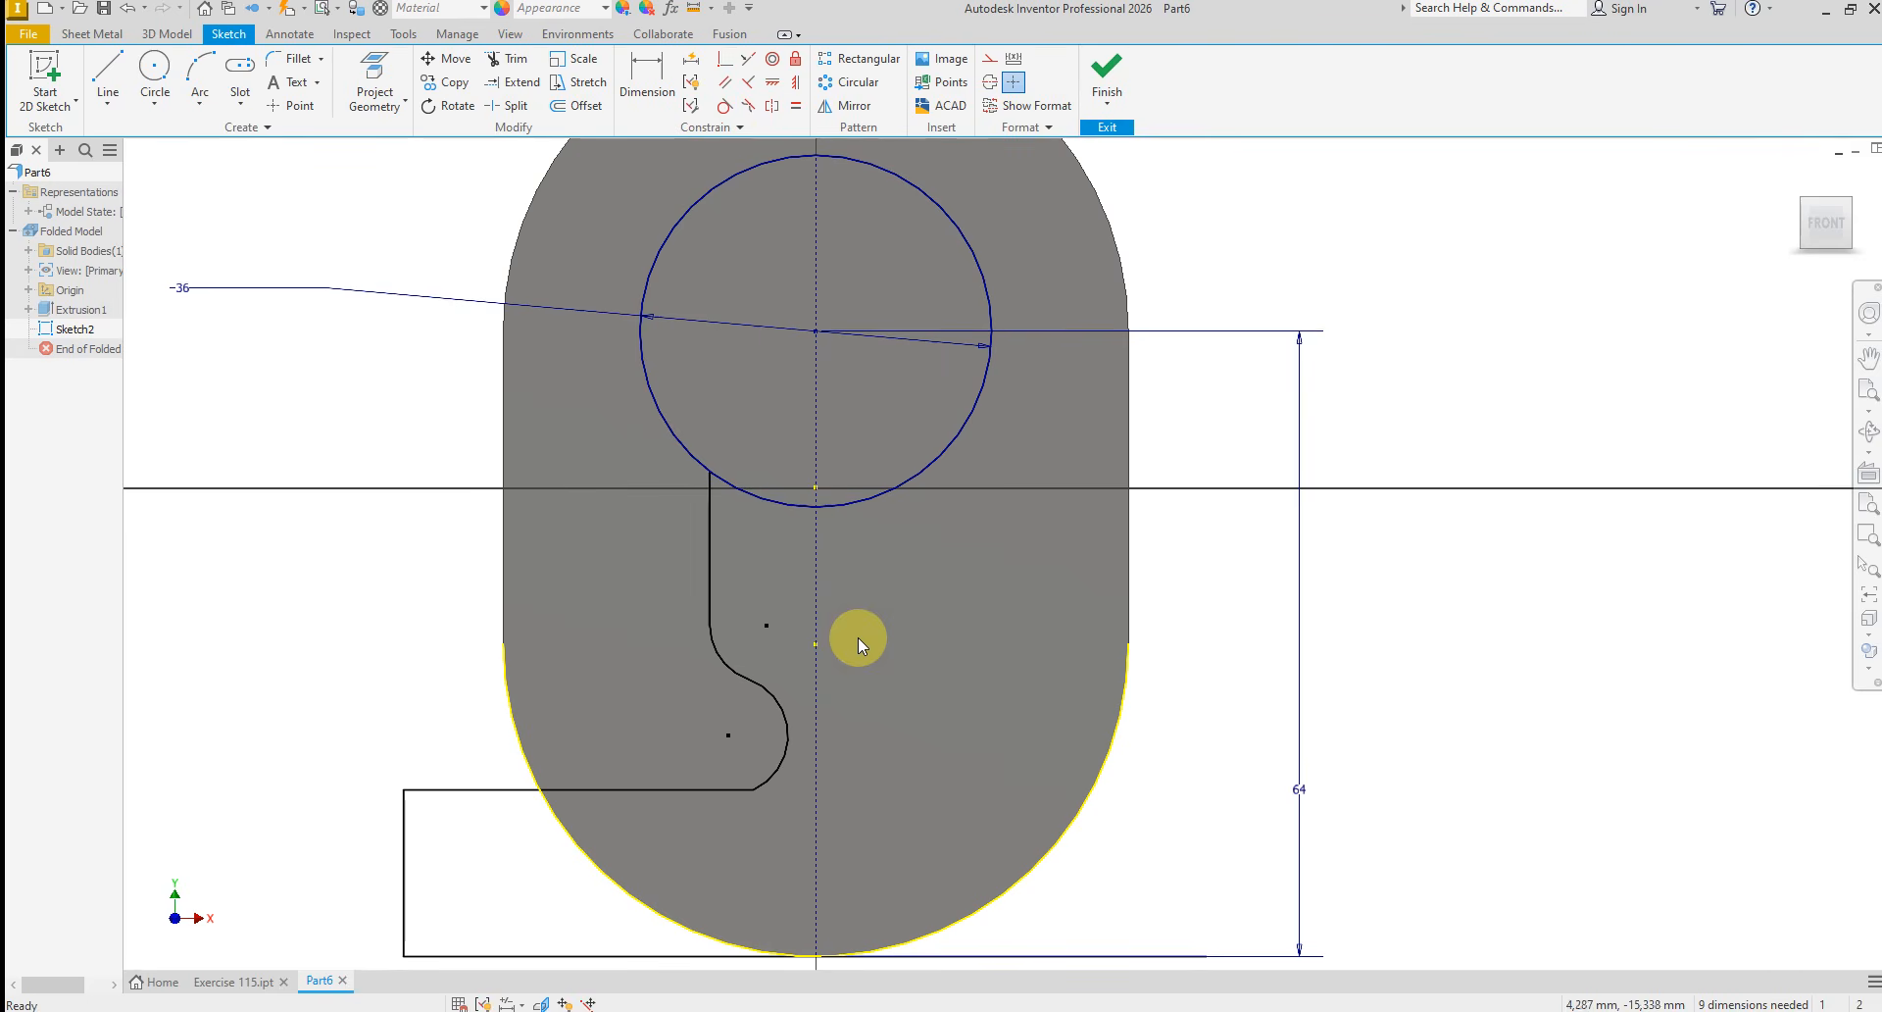
{"action": "left_click", "coordinate": [726, 111]}
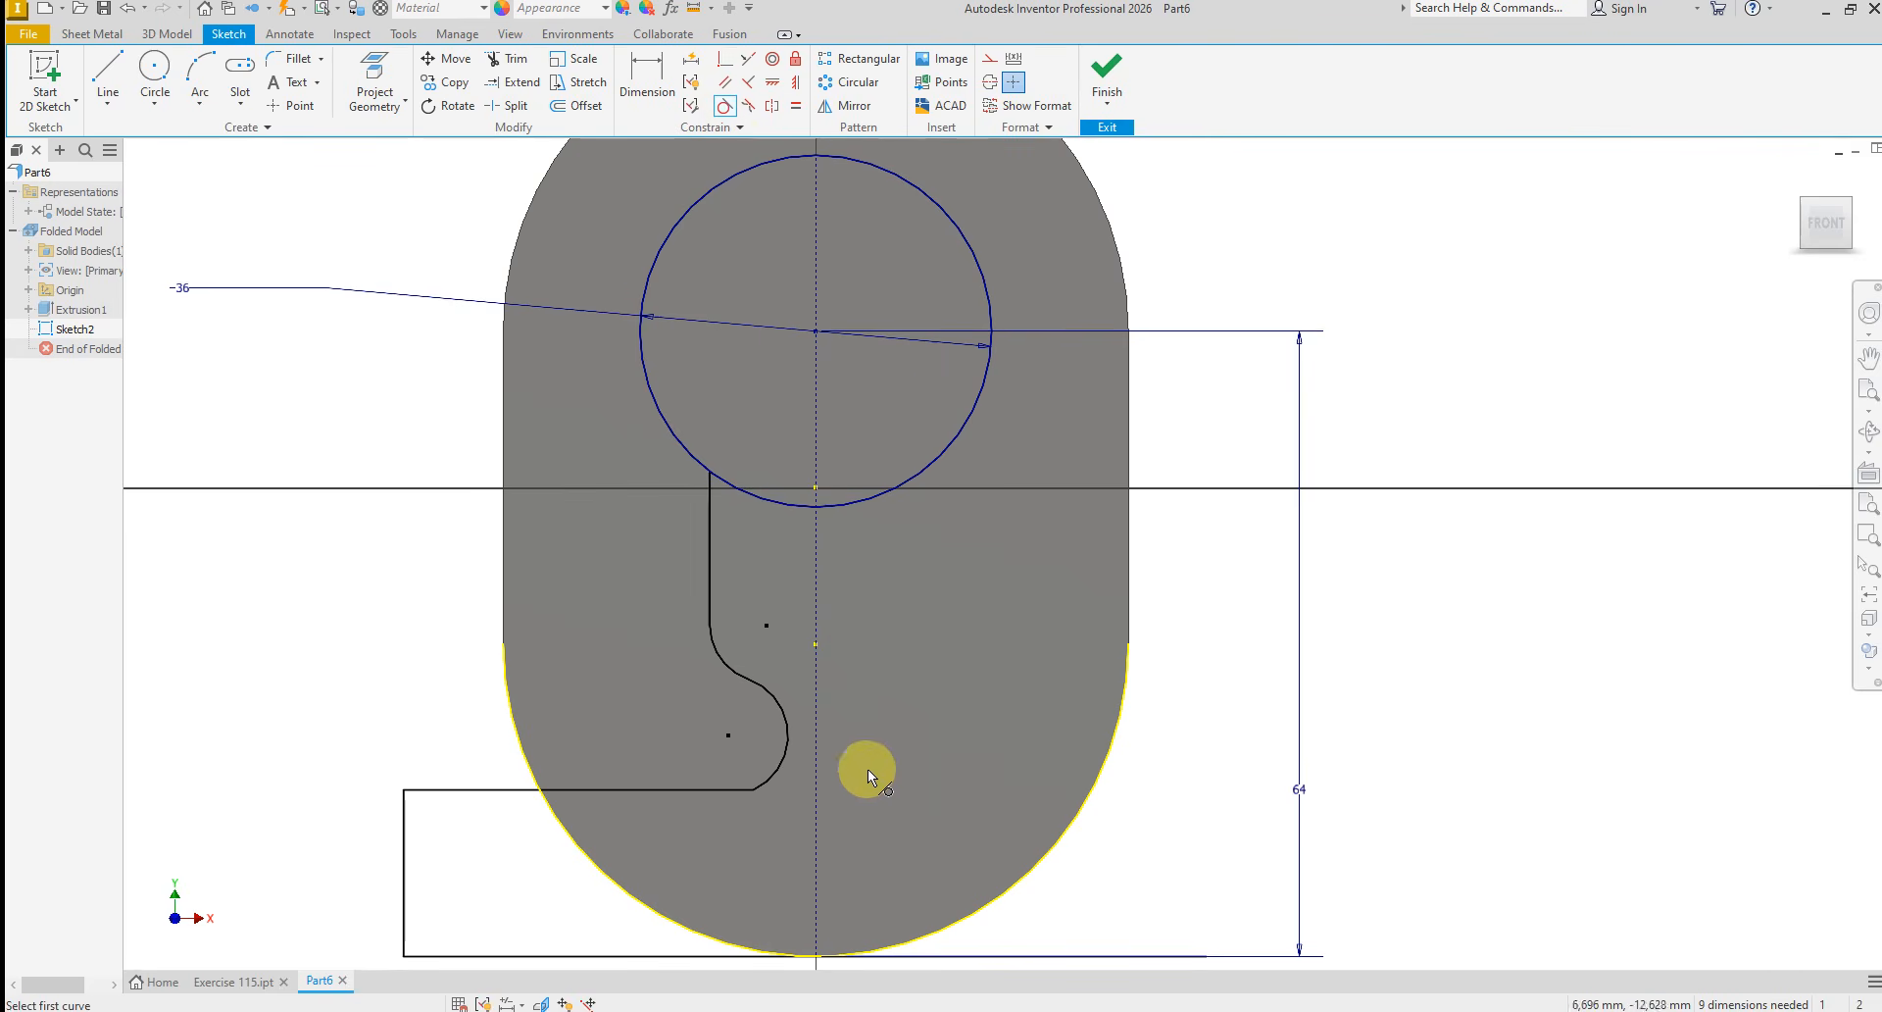
{"action": "left_click", "coordinate": [704, 794]}
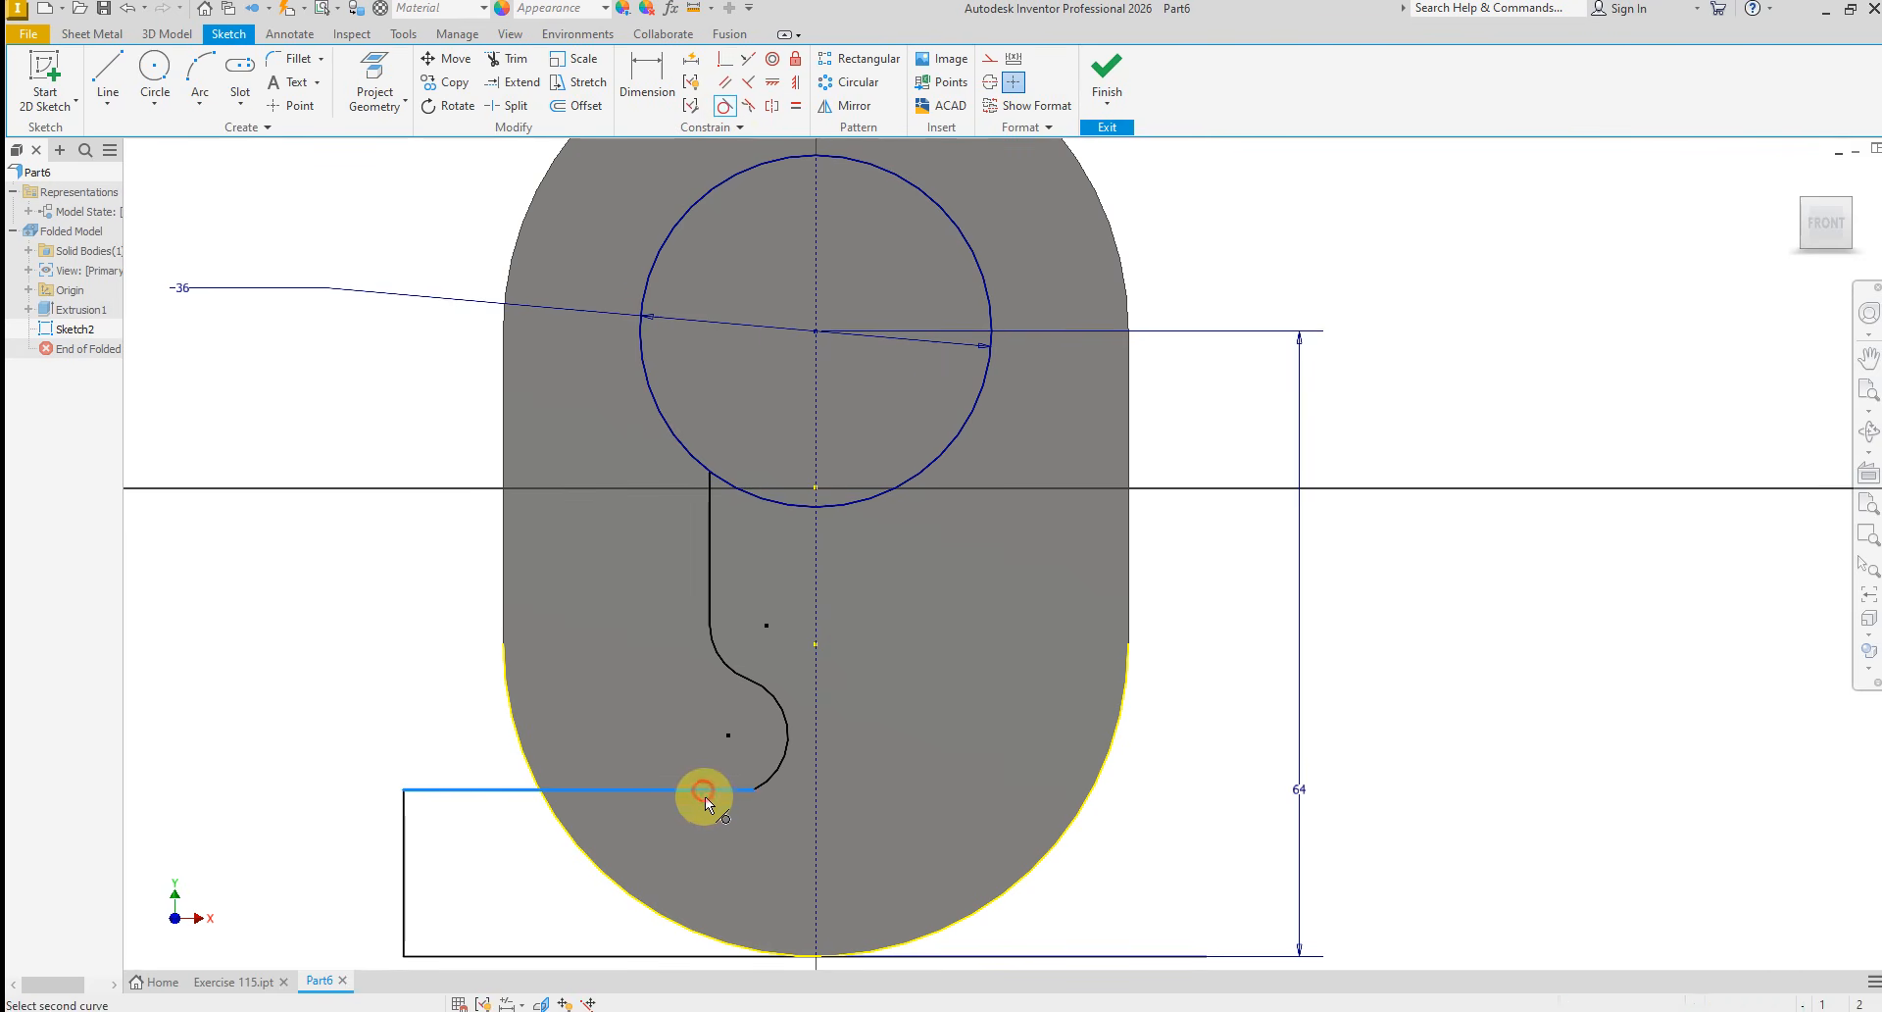
{"action": "left_click", "coordinate": [775, 779]}
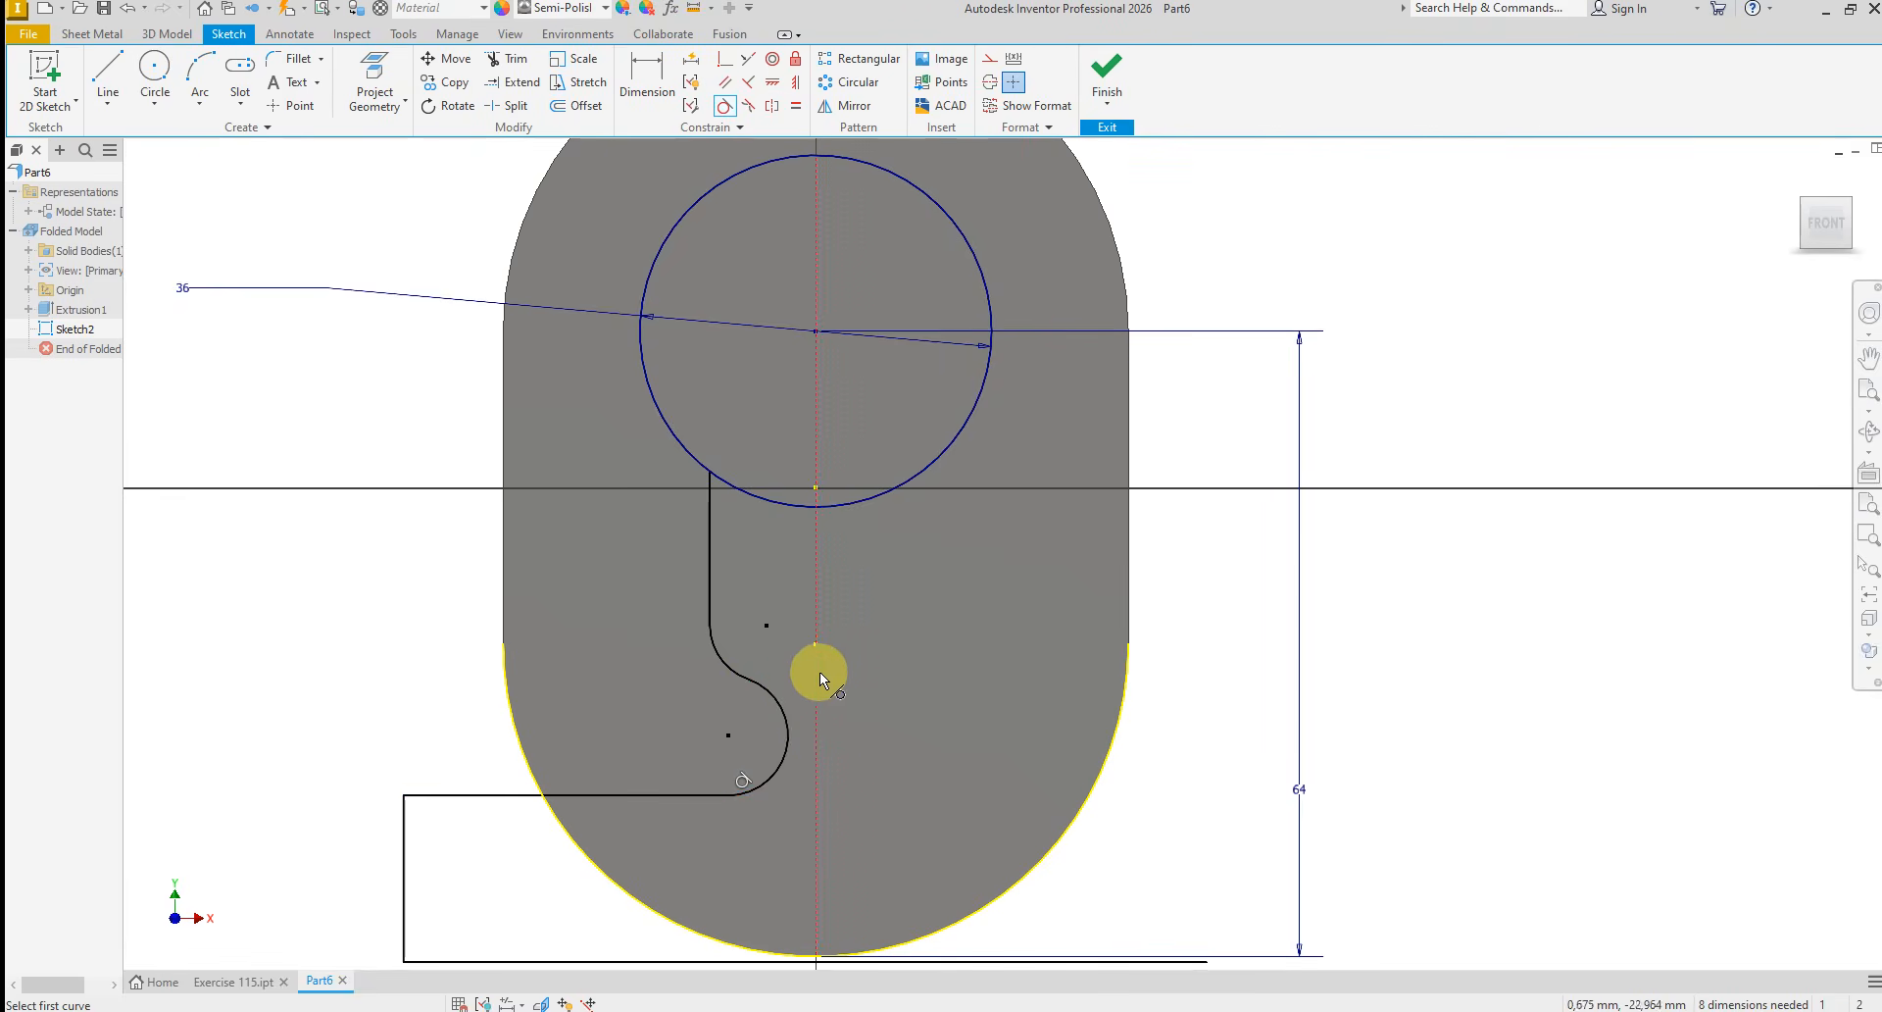
Try to apply Tangent constraints between the two arcs and between the upper arc and its vertical line
{"action": "left_click", "coordinate": [763, 687]}
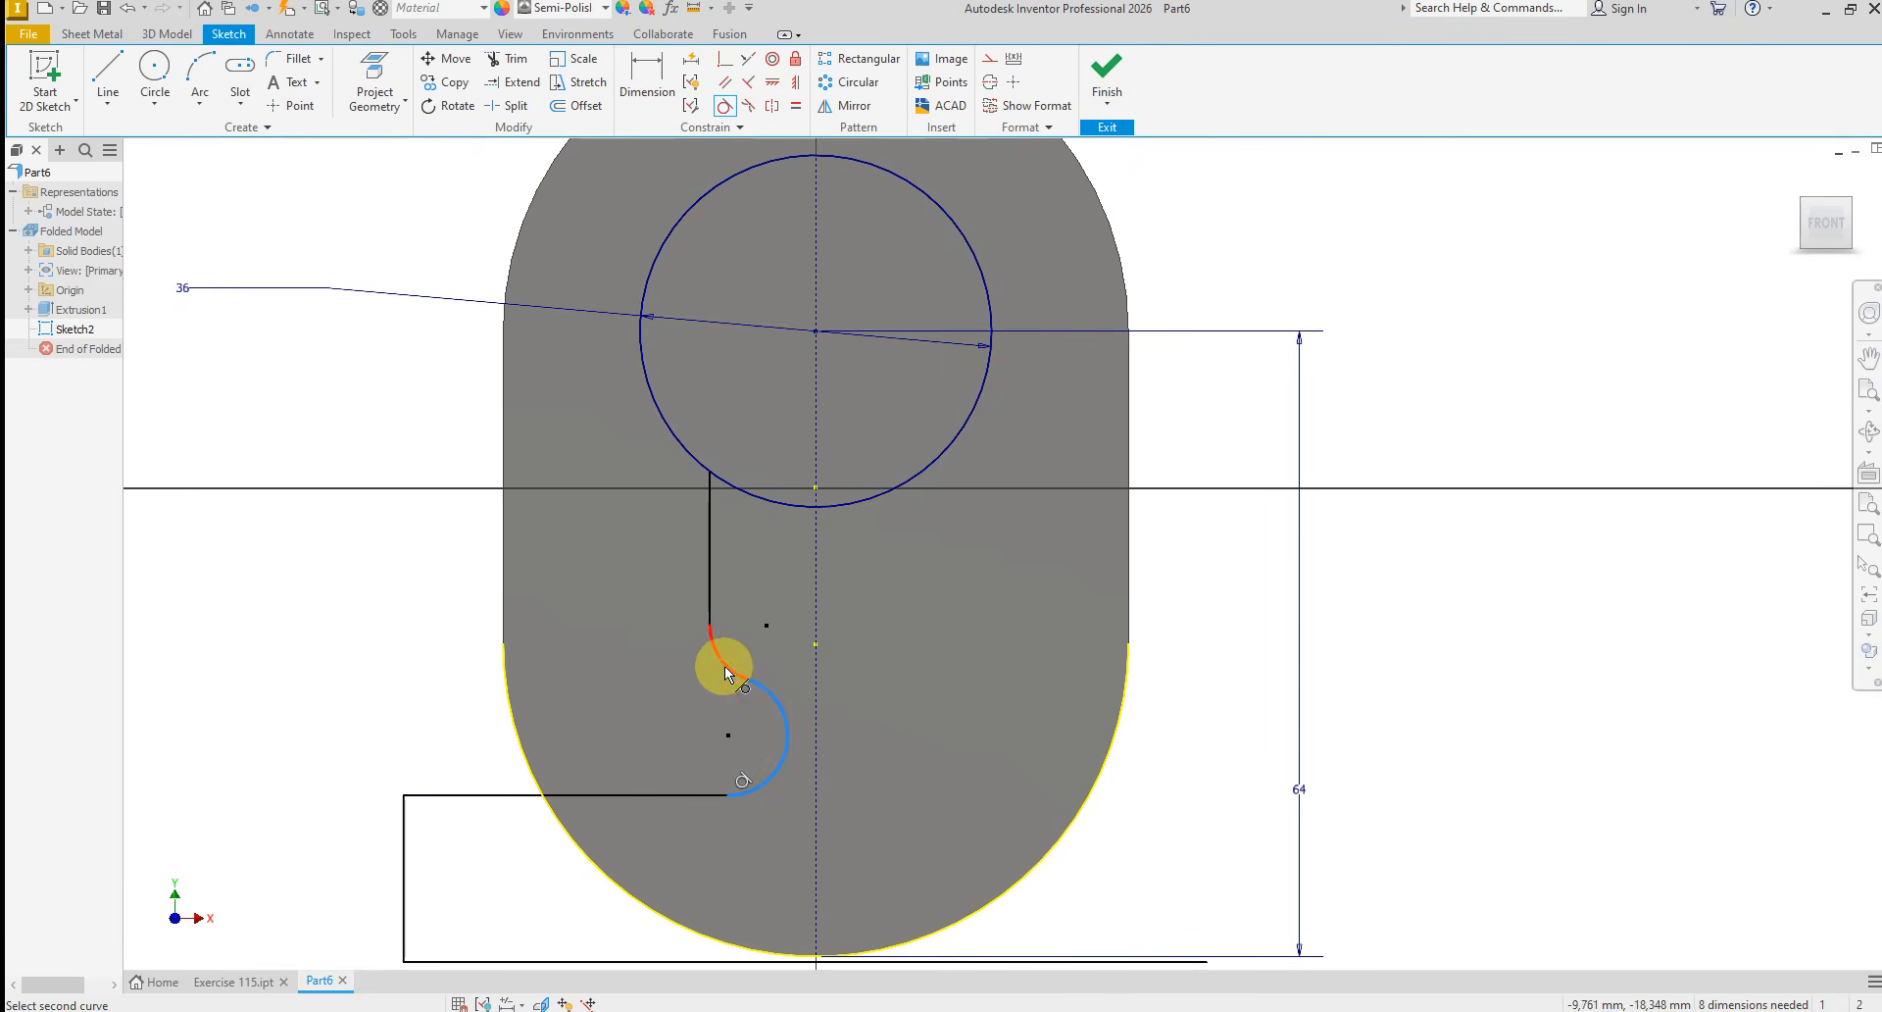
{"action": "left_click", "coordinate": [725, 667]}
{"action": "left_click", "coordinate": [433, 178]}
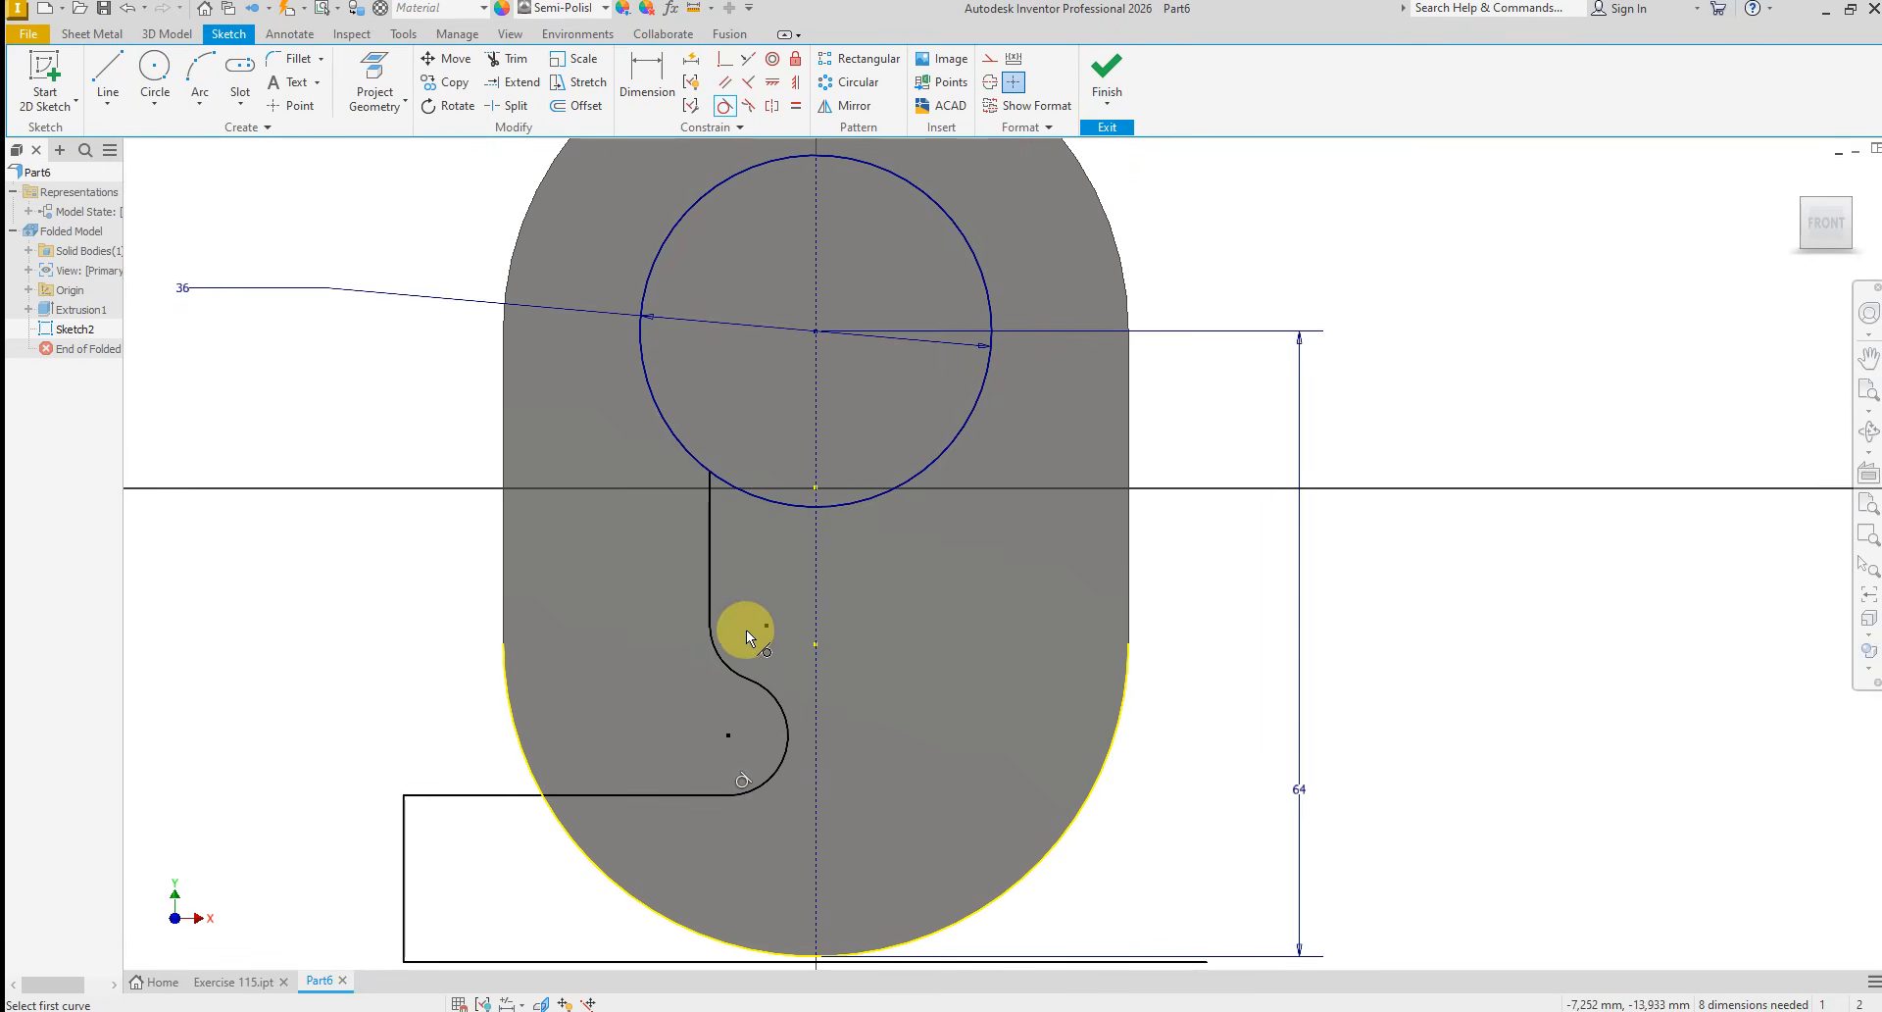
{"action": "left_click", "coordinate": [709, 639]}
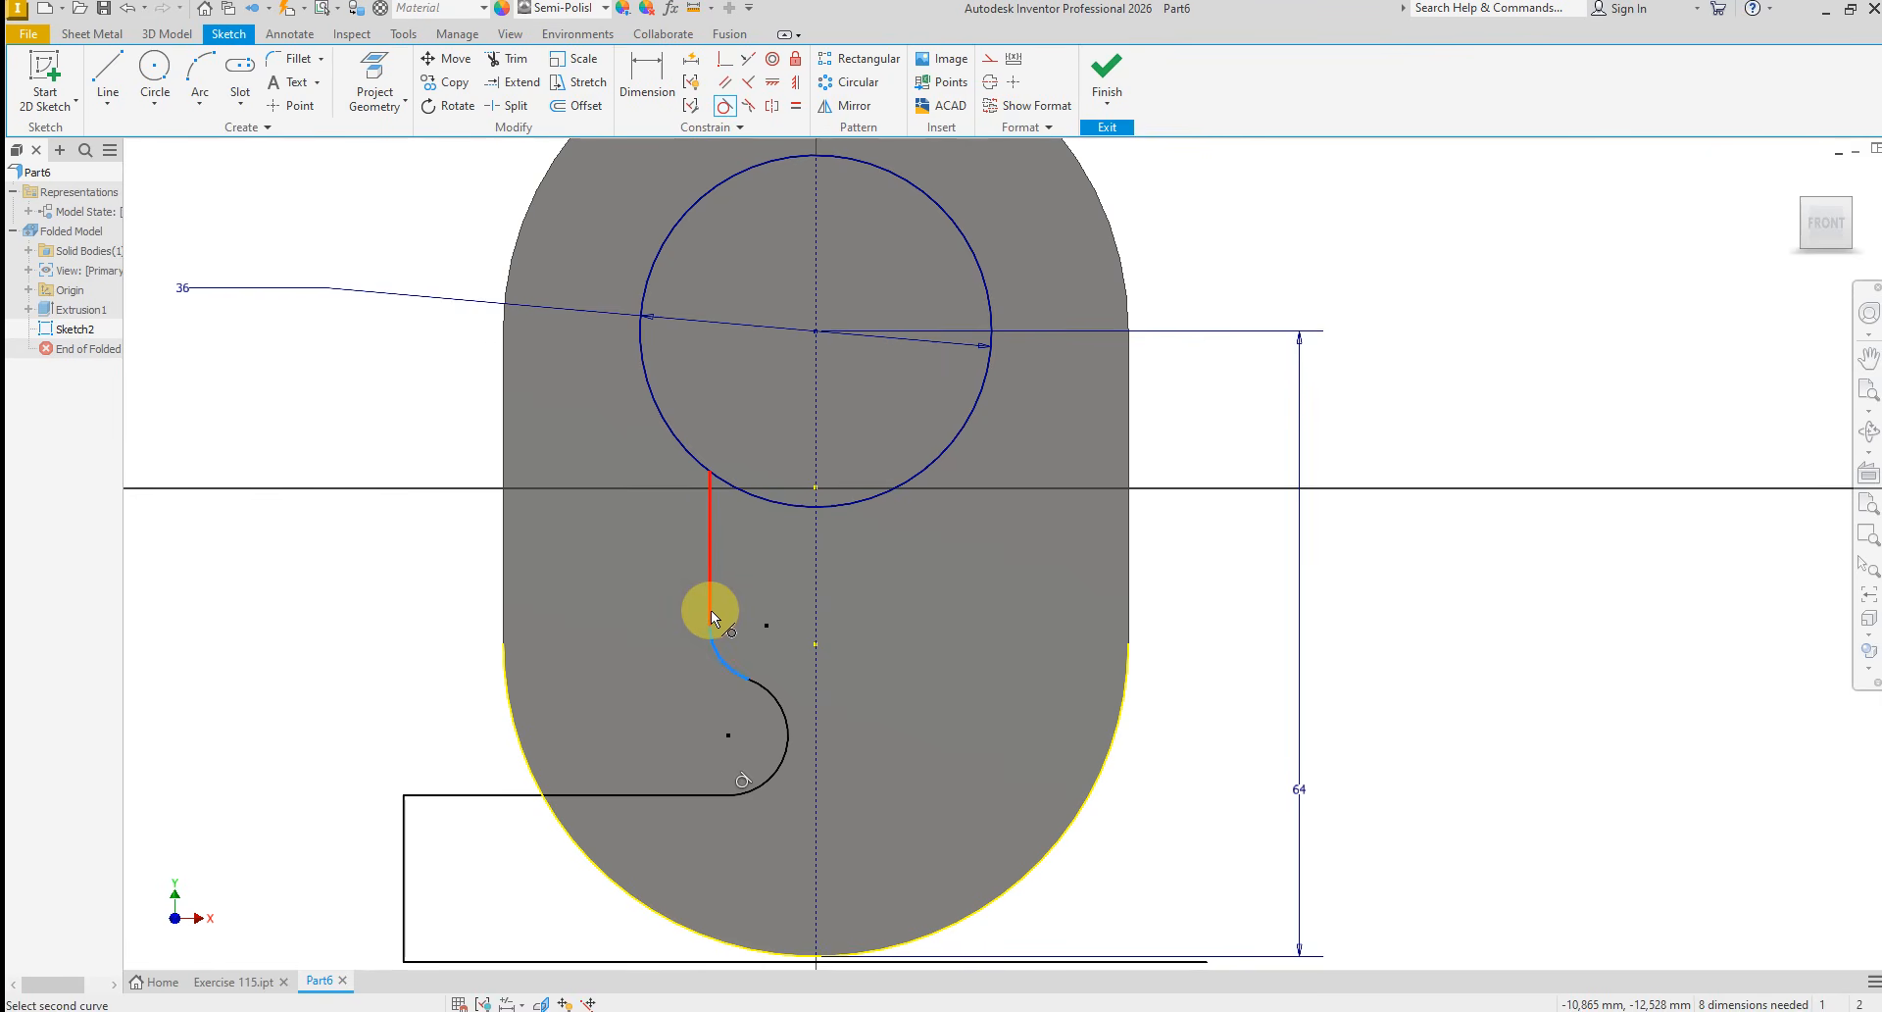
{"action": "left_click", "coordinate": [709, 610]}
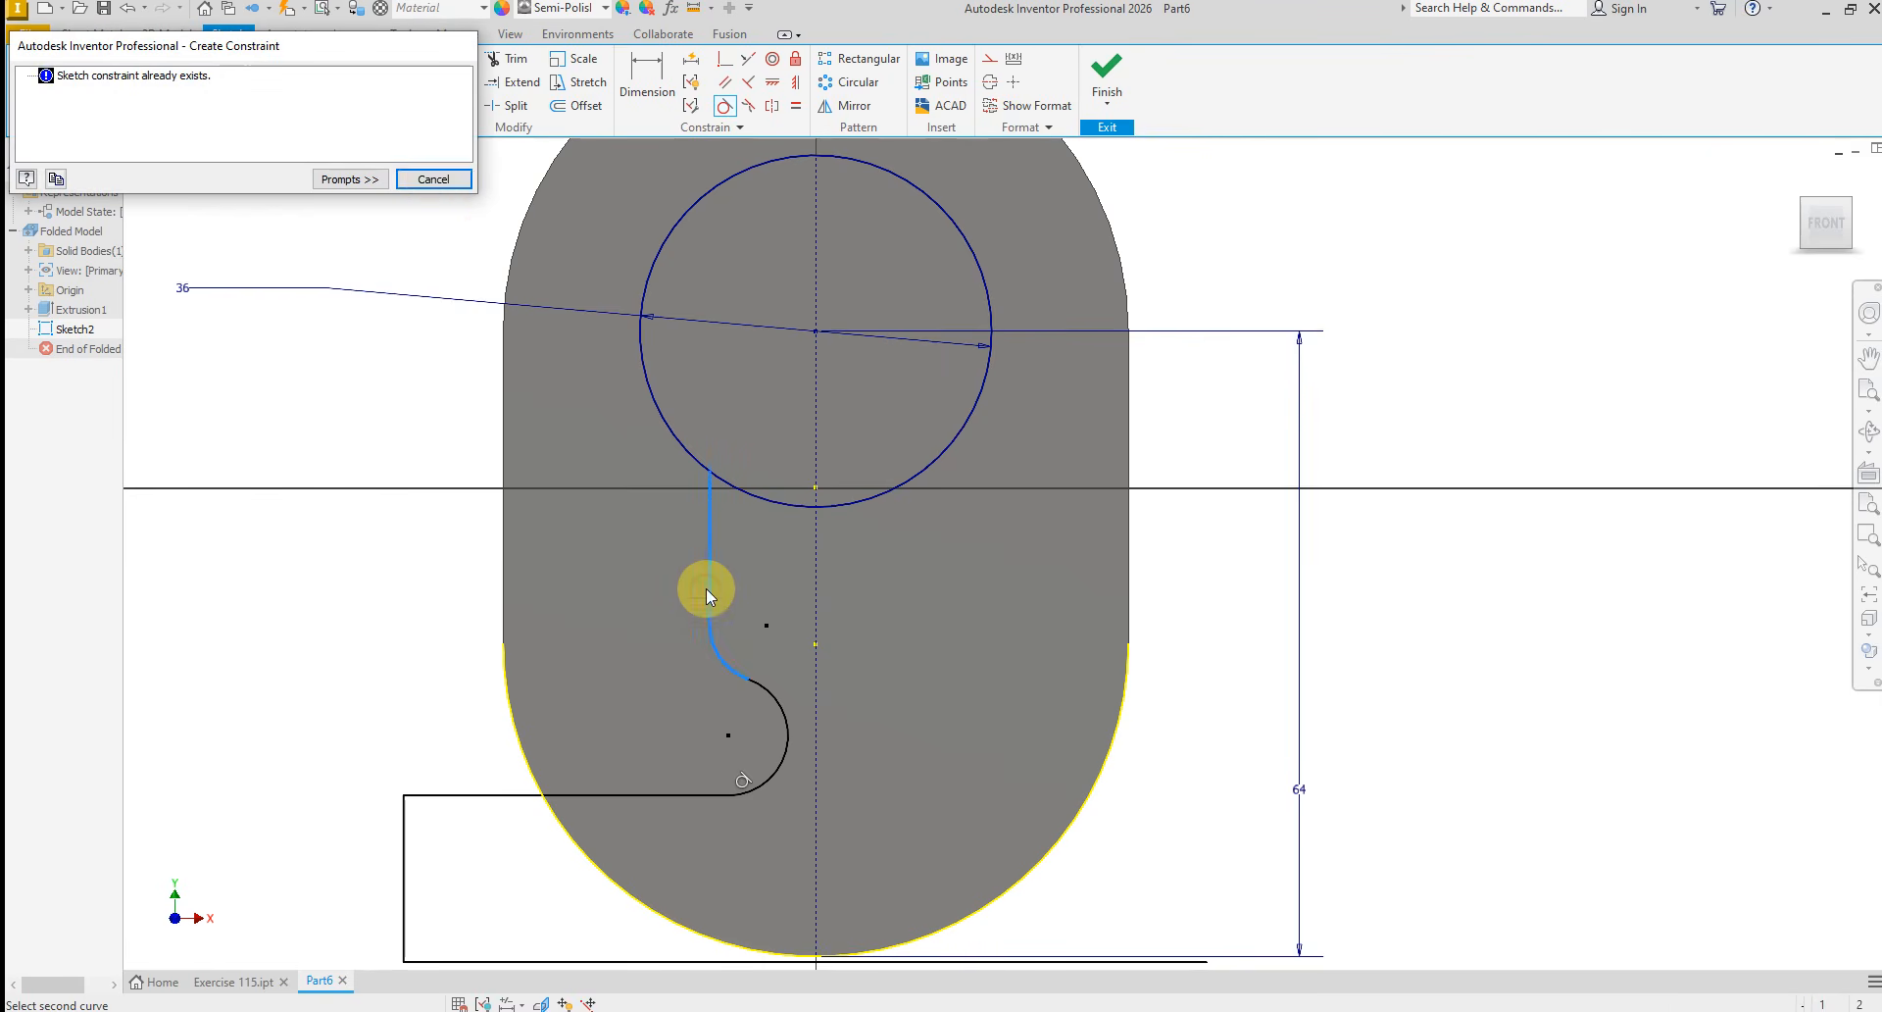
{"action": "left_click", "coordinate": [437, 182]}
{"action": "right_click", "coordinate": [892, 675]}
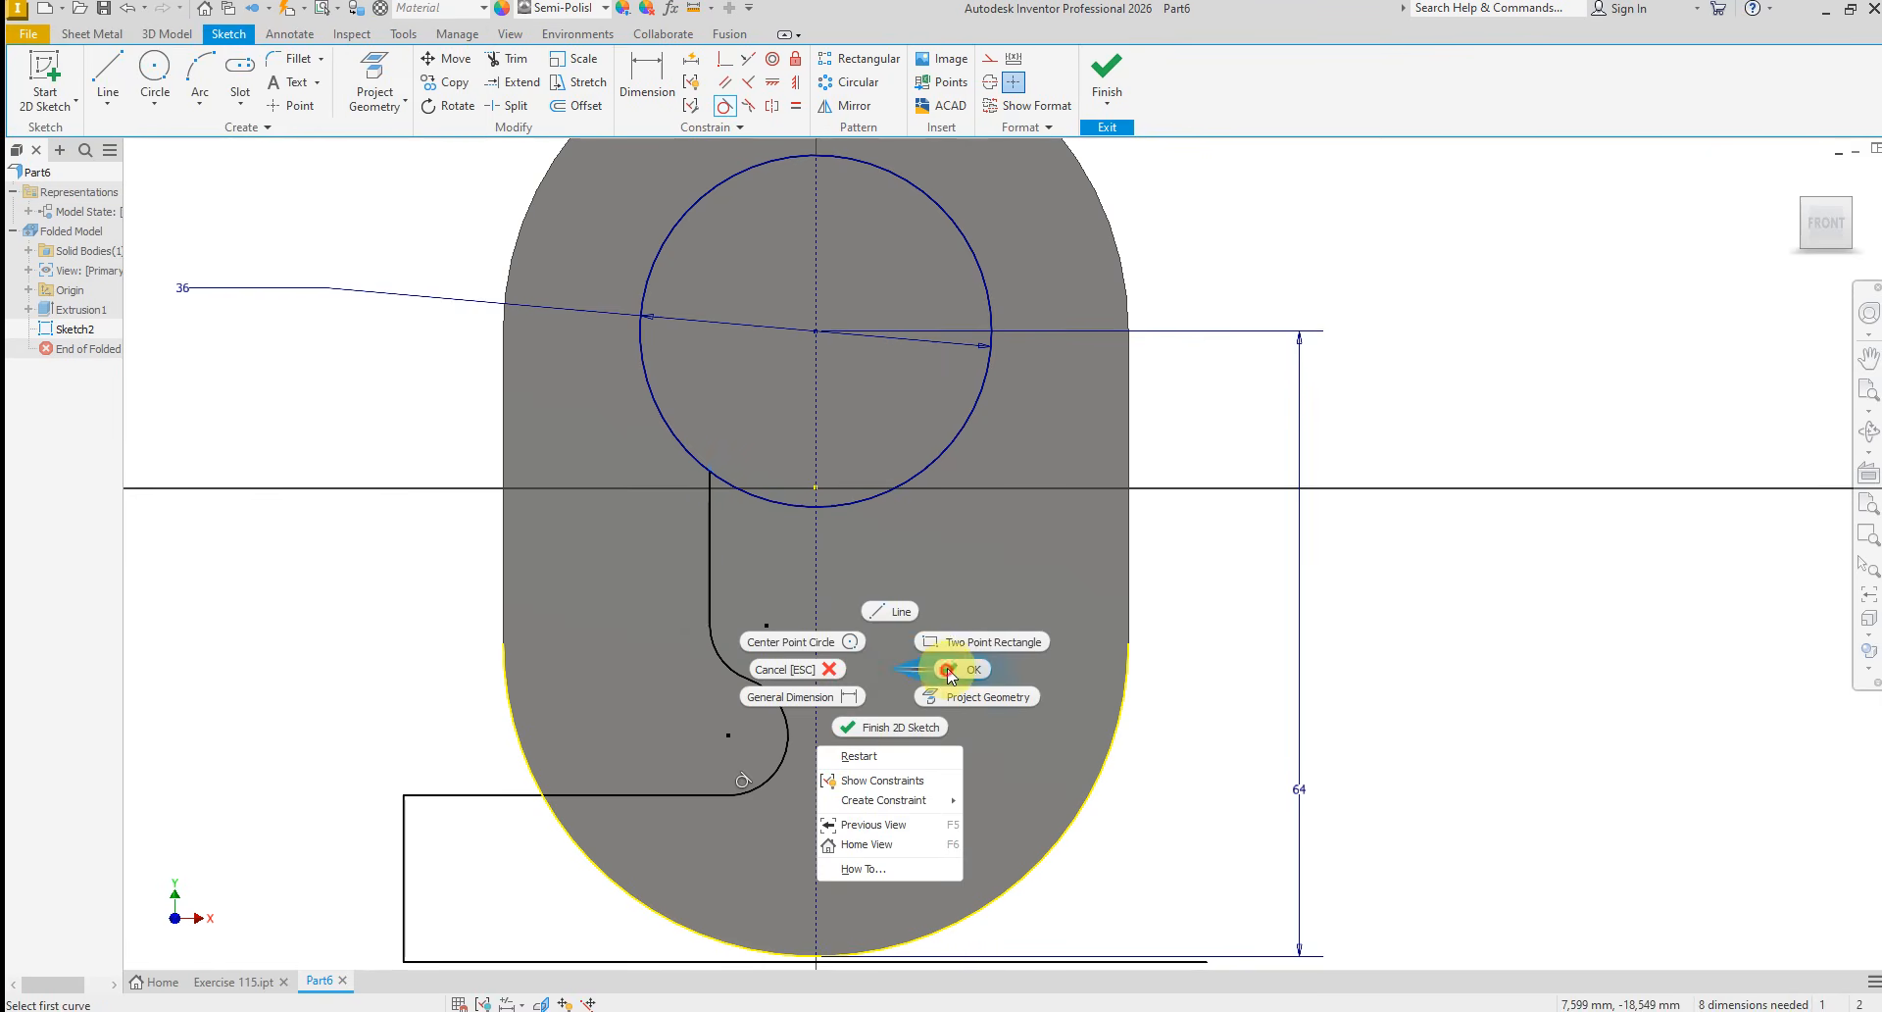
Mirror the profile's inner vertical line, two arcs, horizontal step line and outer vertical line about the vertical construction centreline
{"action": "left_click", "coordinate": [958, 789]}
{"action": "scroll", "coordinate": [859, 576], "scroll_direction": "down", "scroll_amount": 3}
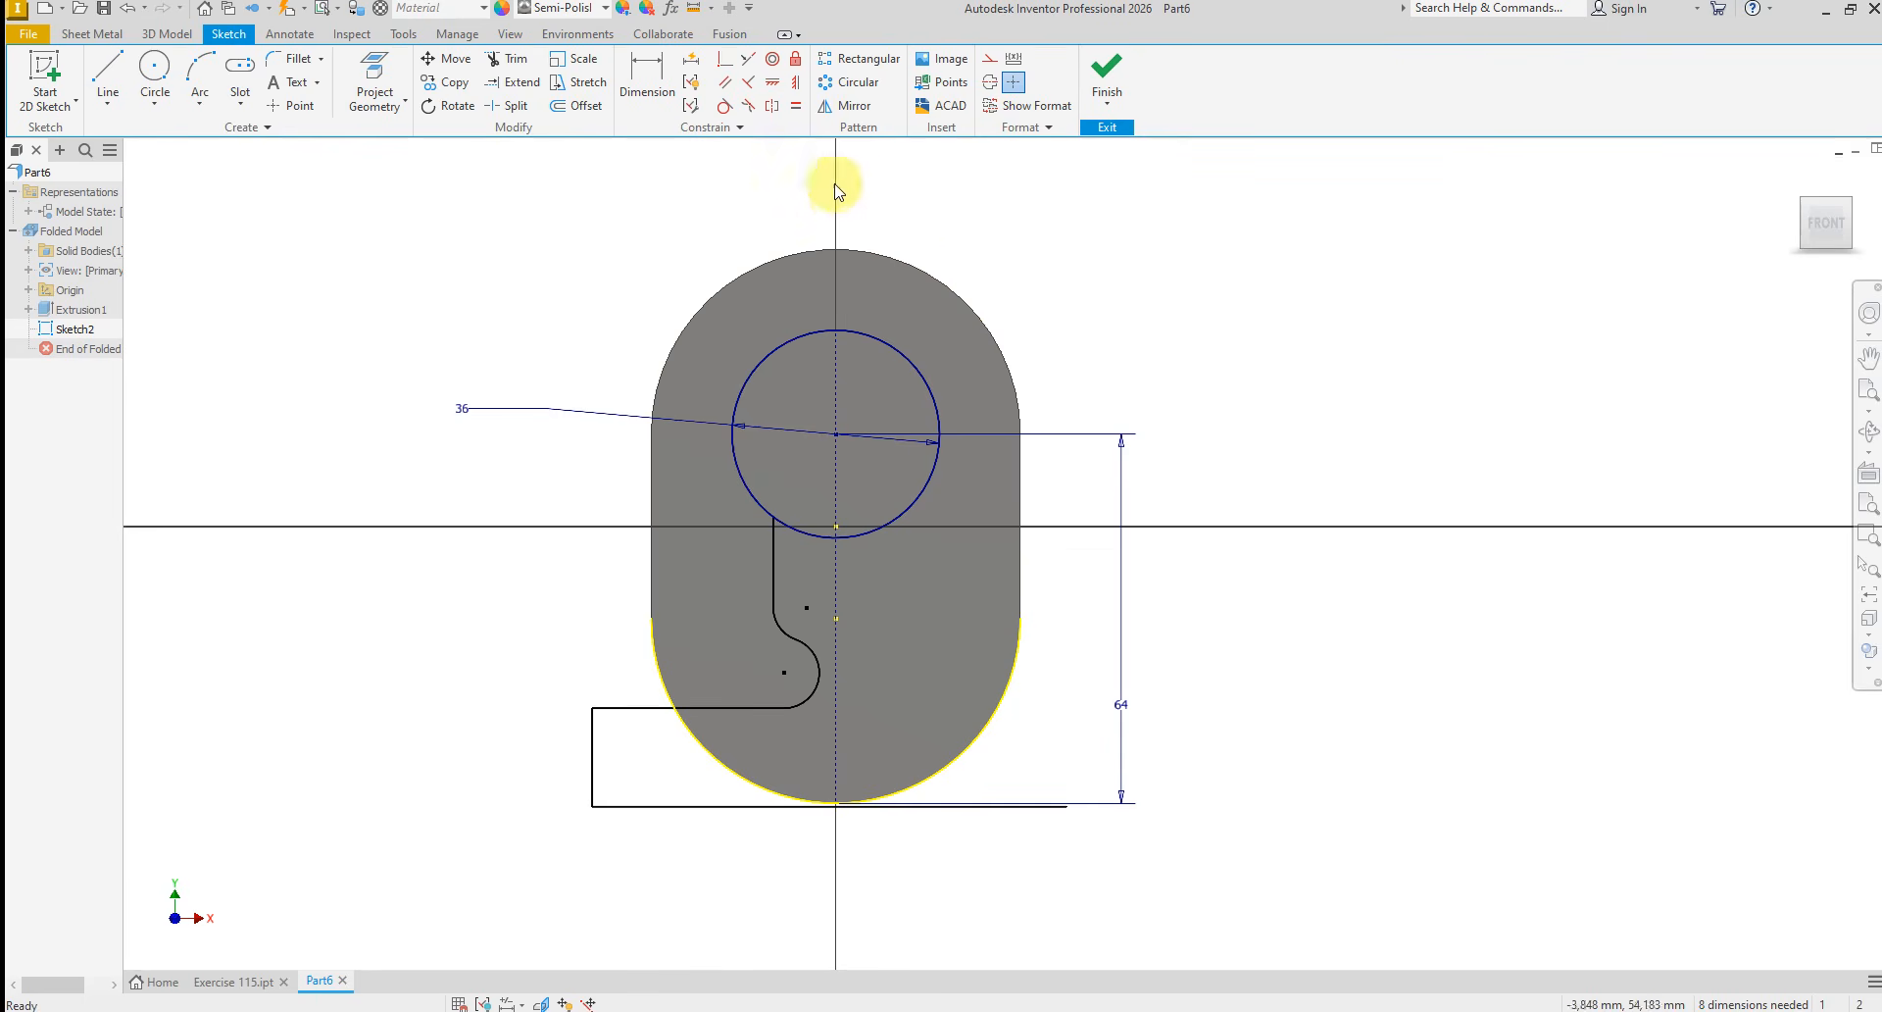
{"action": "left_click", "coordinate": [842, 106]}
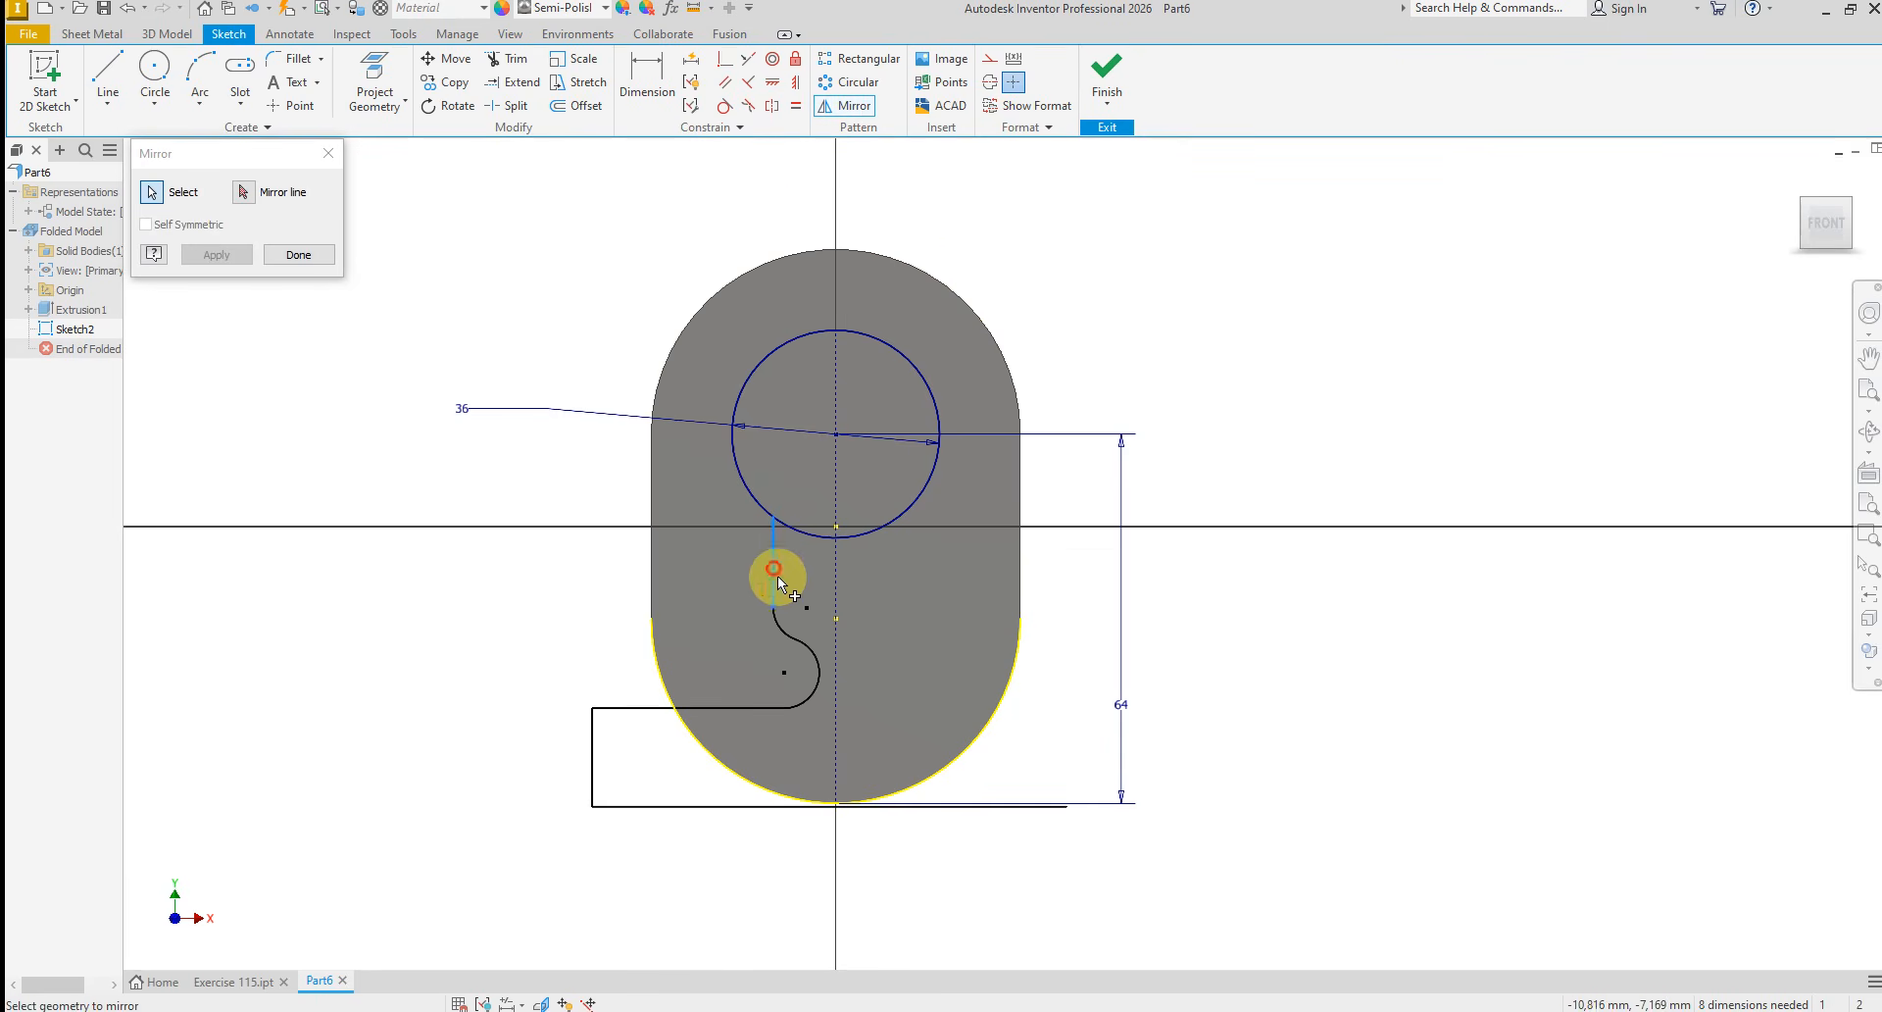
{"action": "left_click", "coordinate": [773, 618]}
{"action": "left_click", "coordinate": [810, 651]}
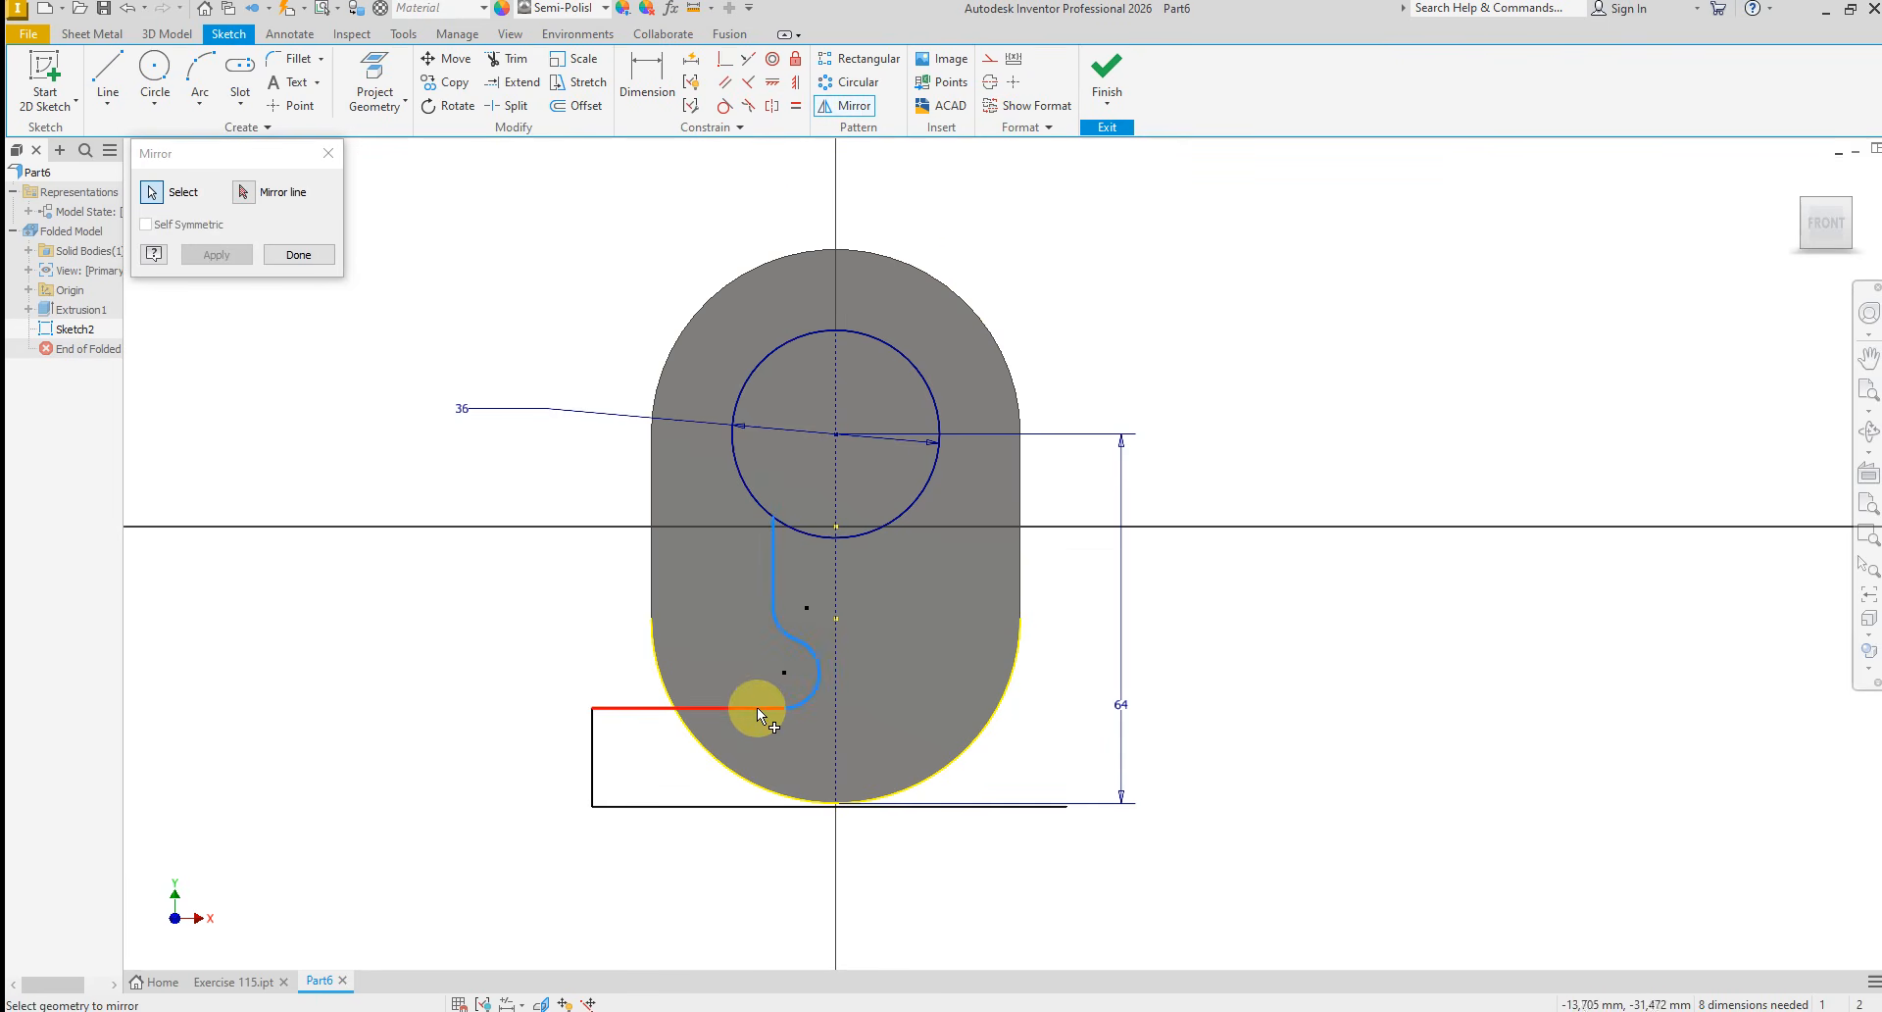
{"action": "left_click", "coordinate": [622, 694]}
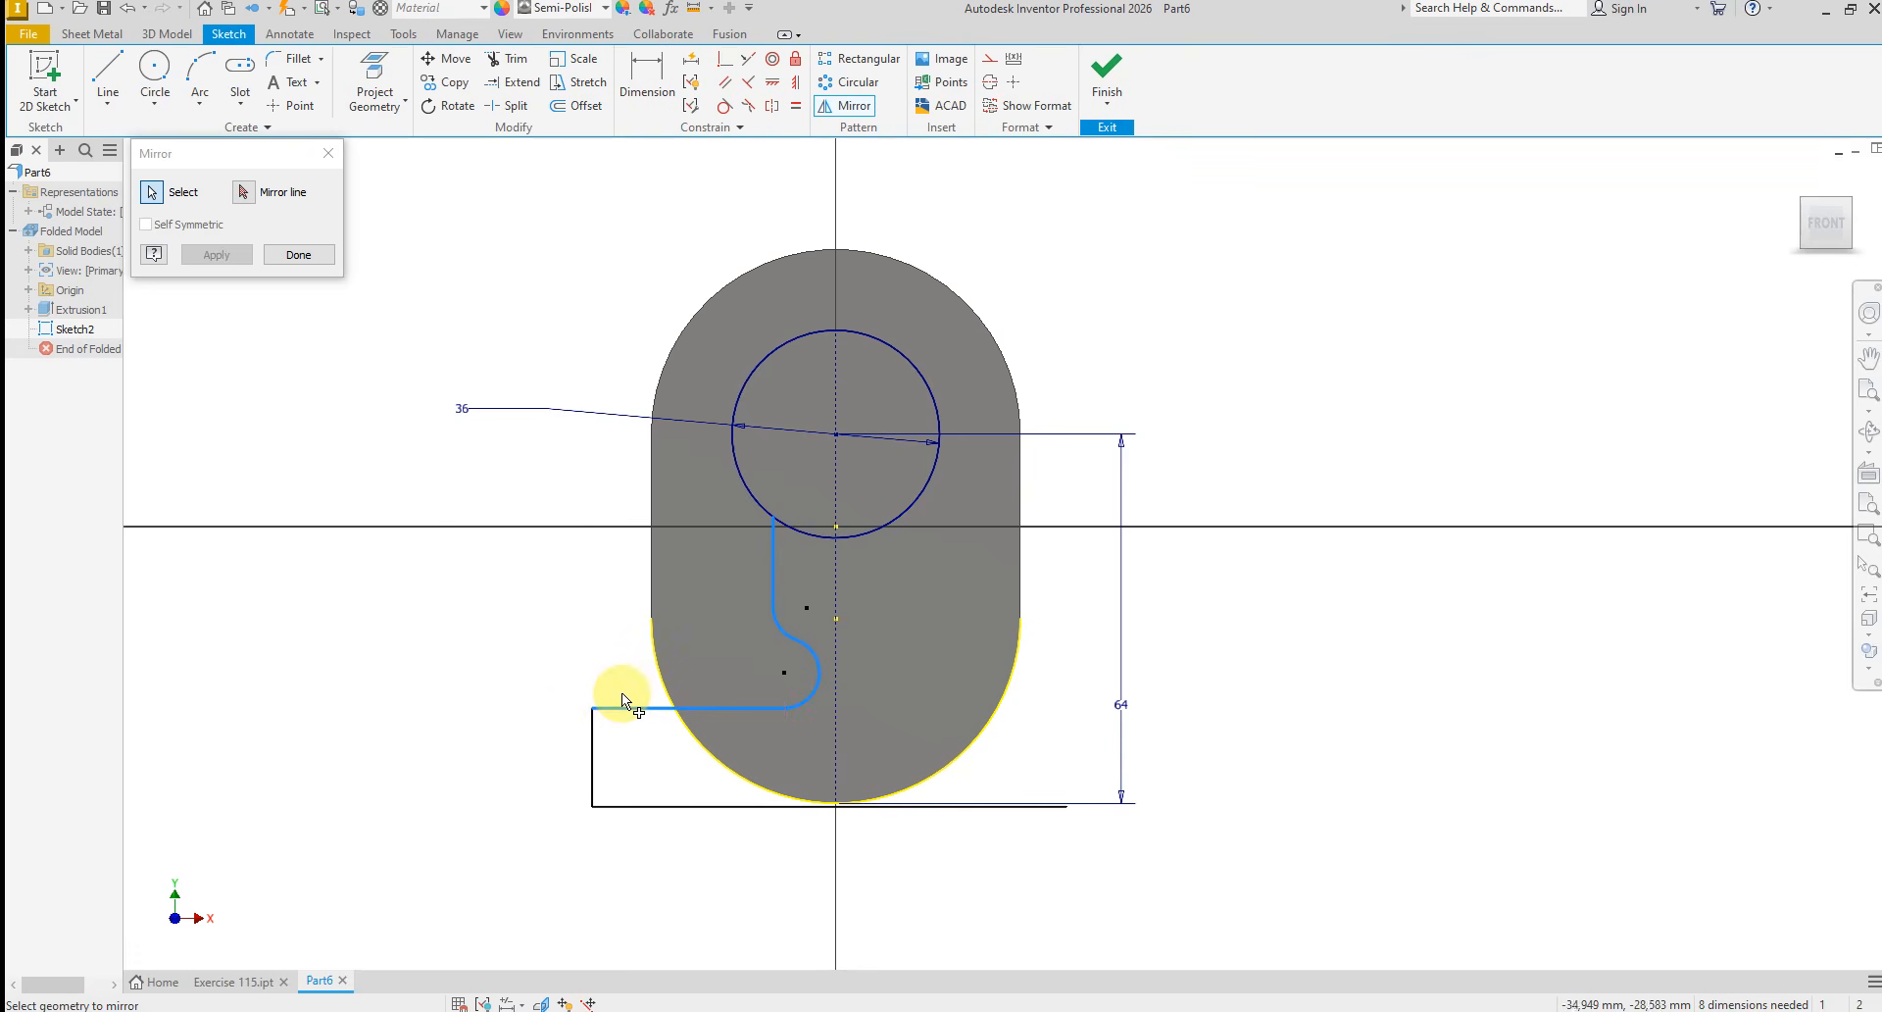
{"action": "left_click", "coordinate": [593, 761]}
{"action": "left_click", "coordinate": [245, 193]}
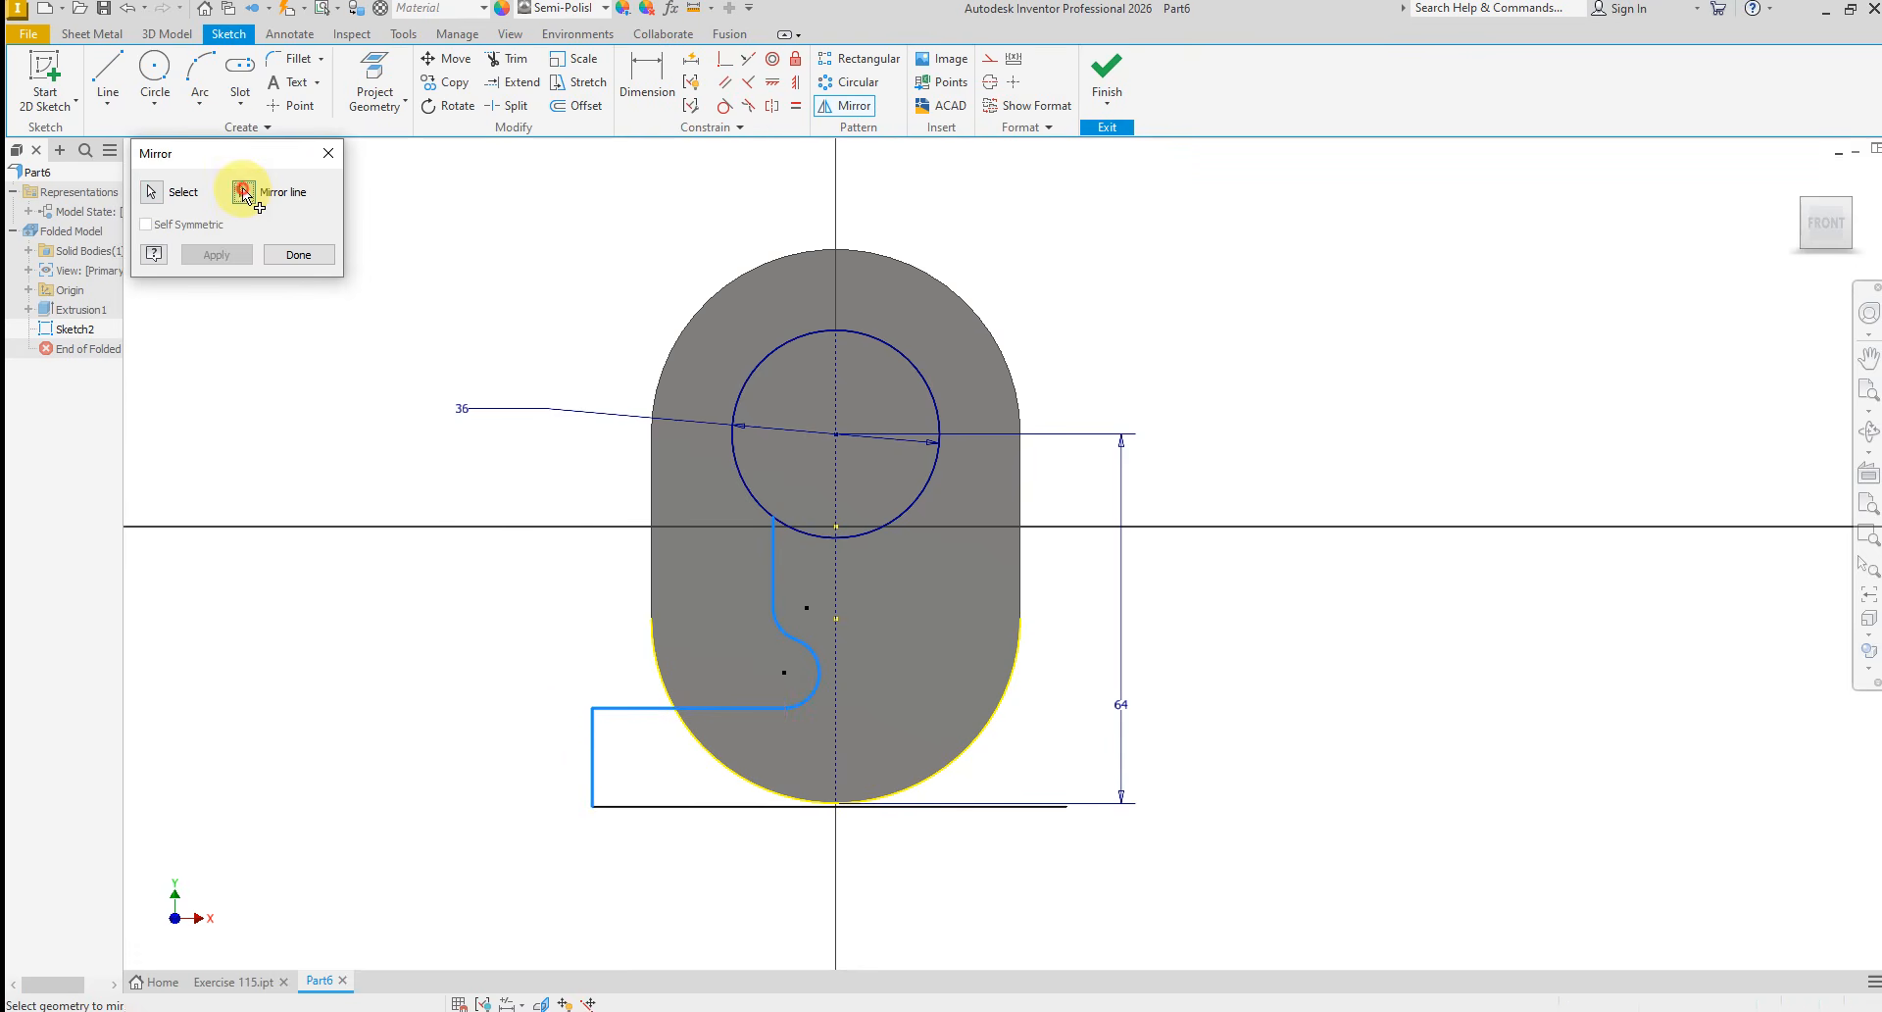
{"action": "left_click", "coordinate": [837, 663]}
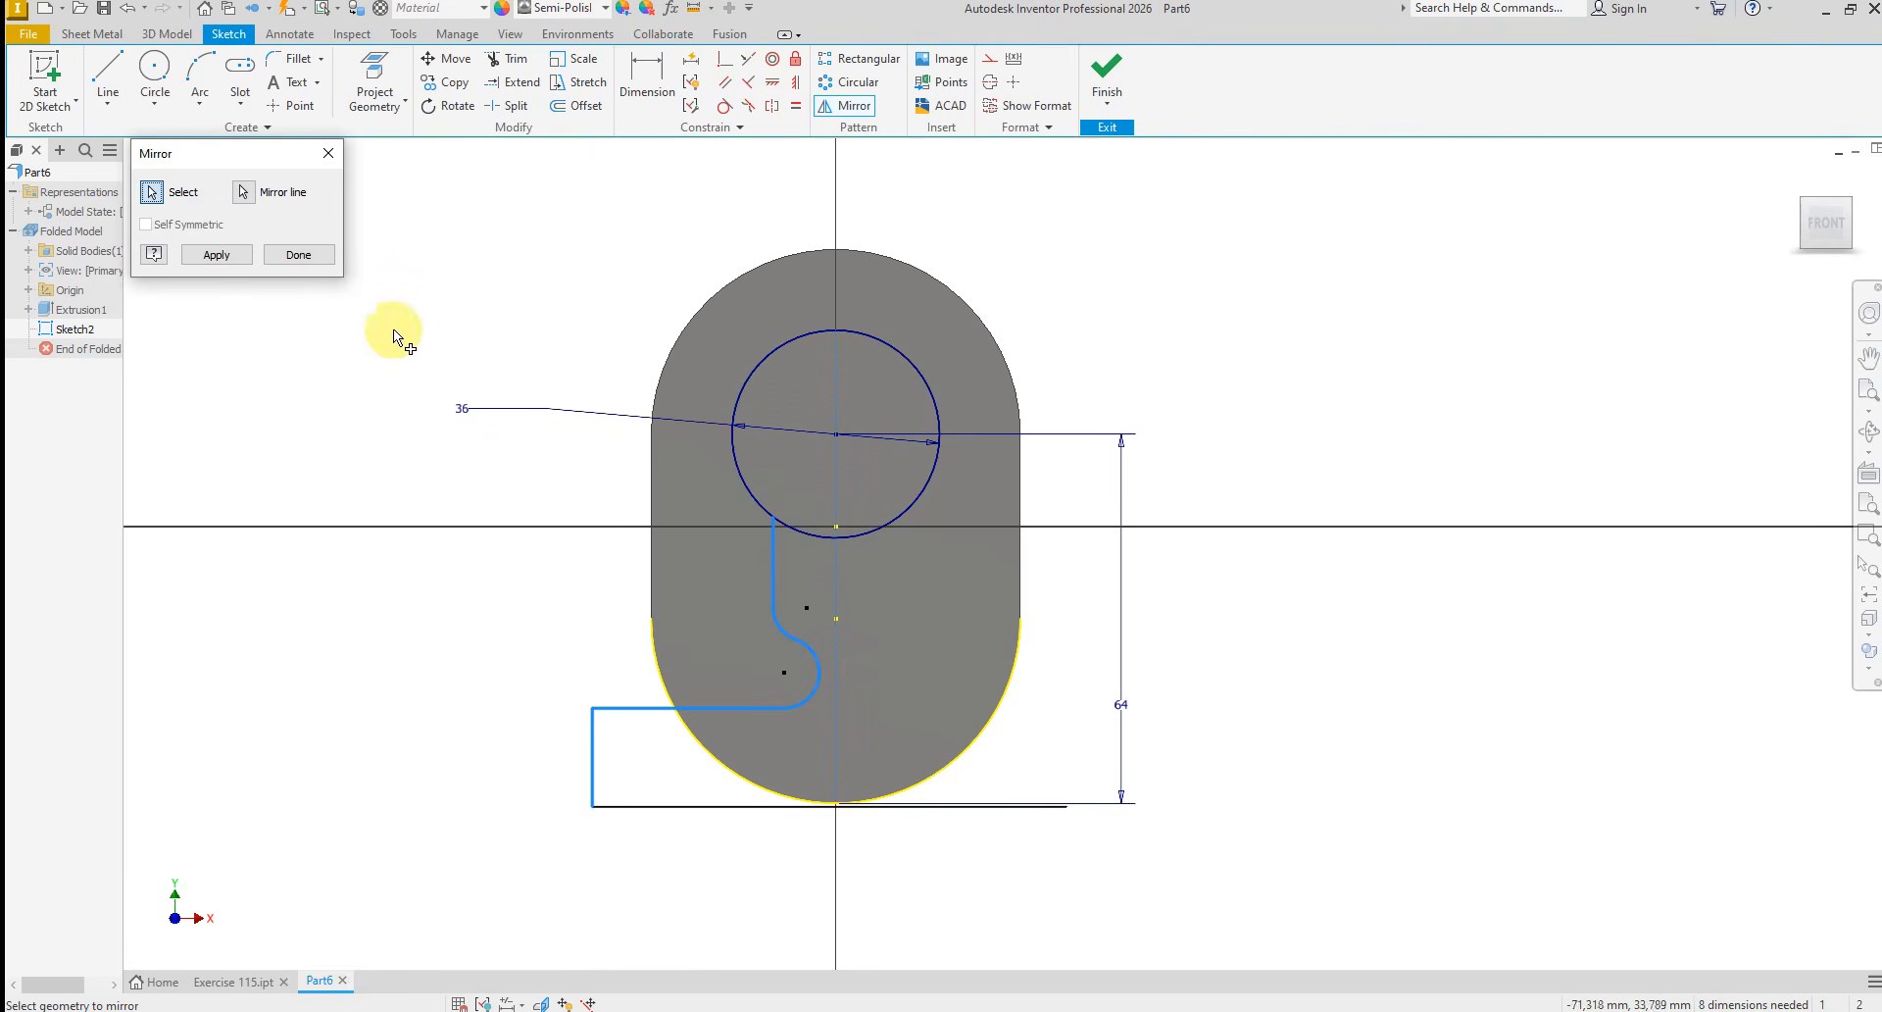
{"action": "left_click", "coordinate": [216, 255]}
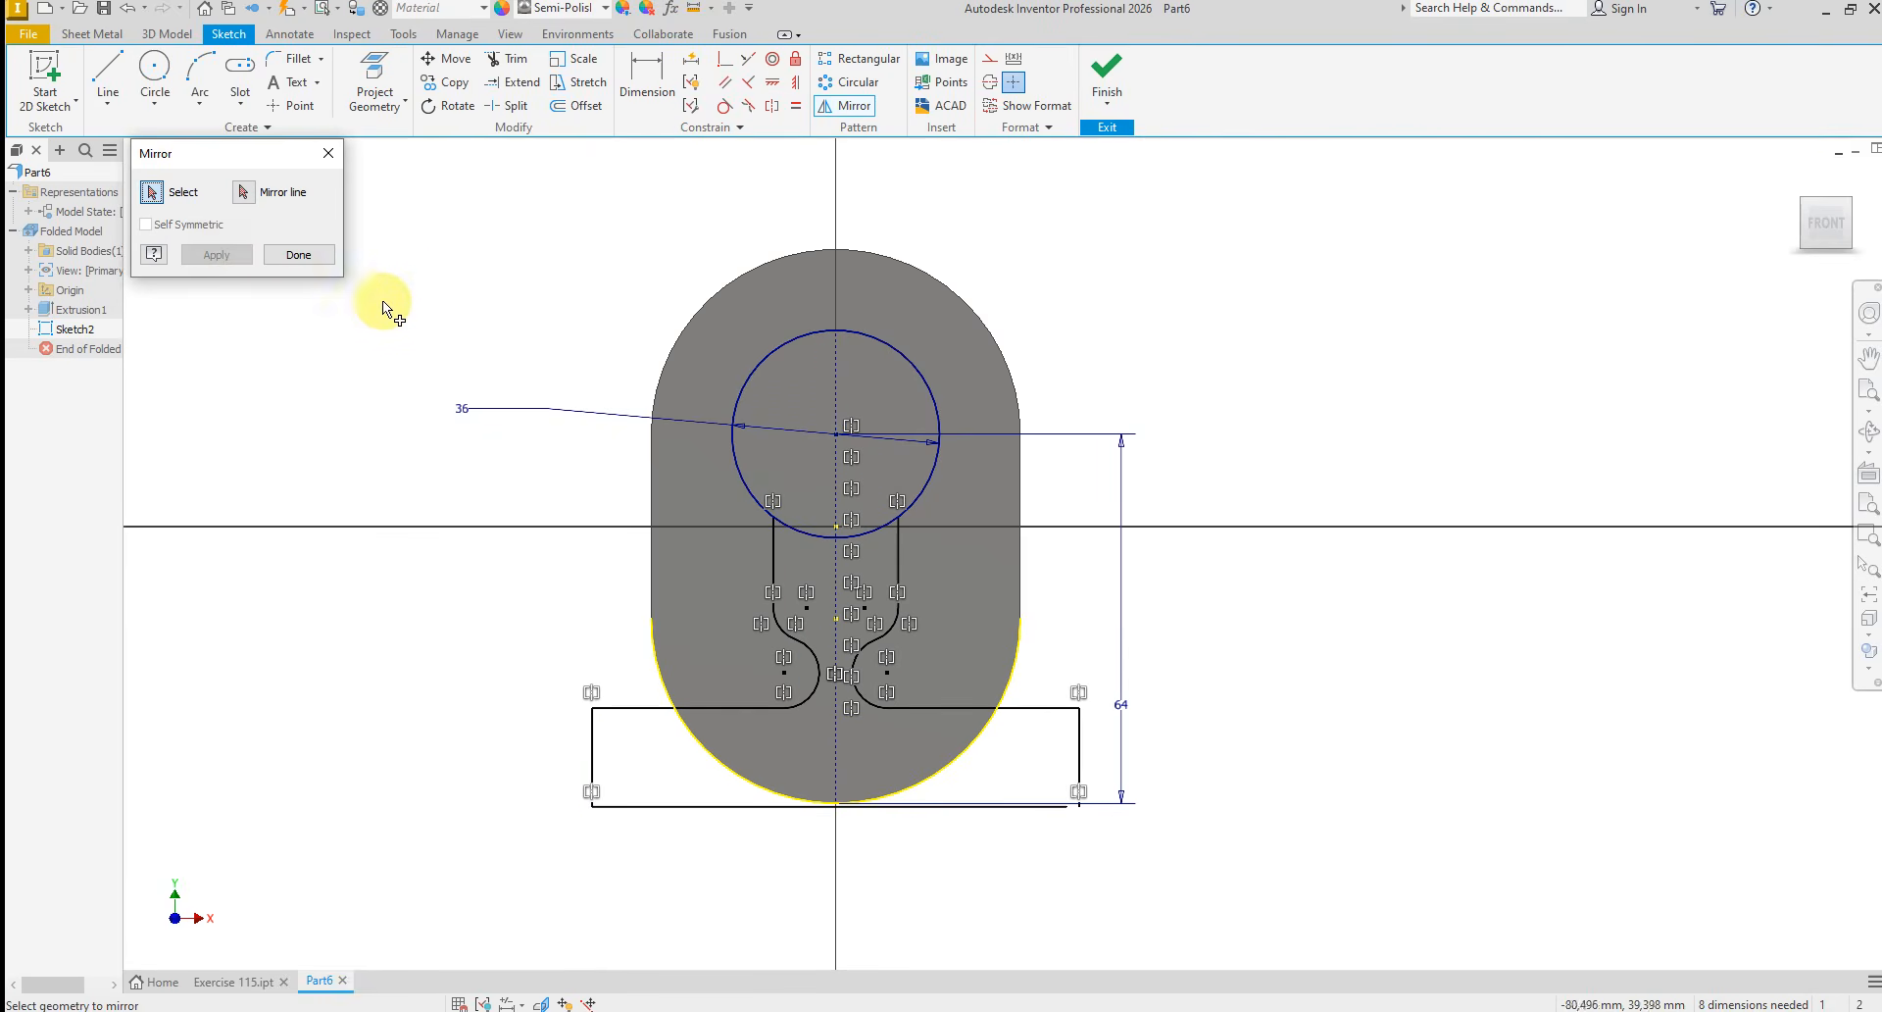
{"action": "left_click", "coordinate": [299, 255]}
{"action": "right_click", "coordinate": [1267, 569]}
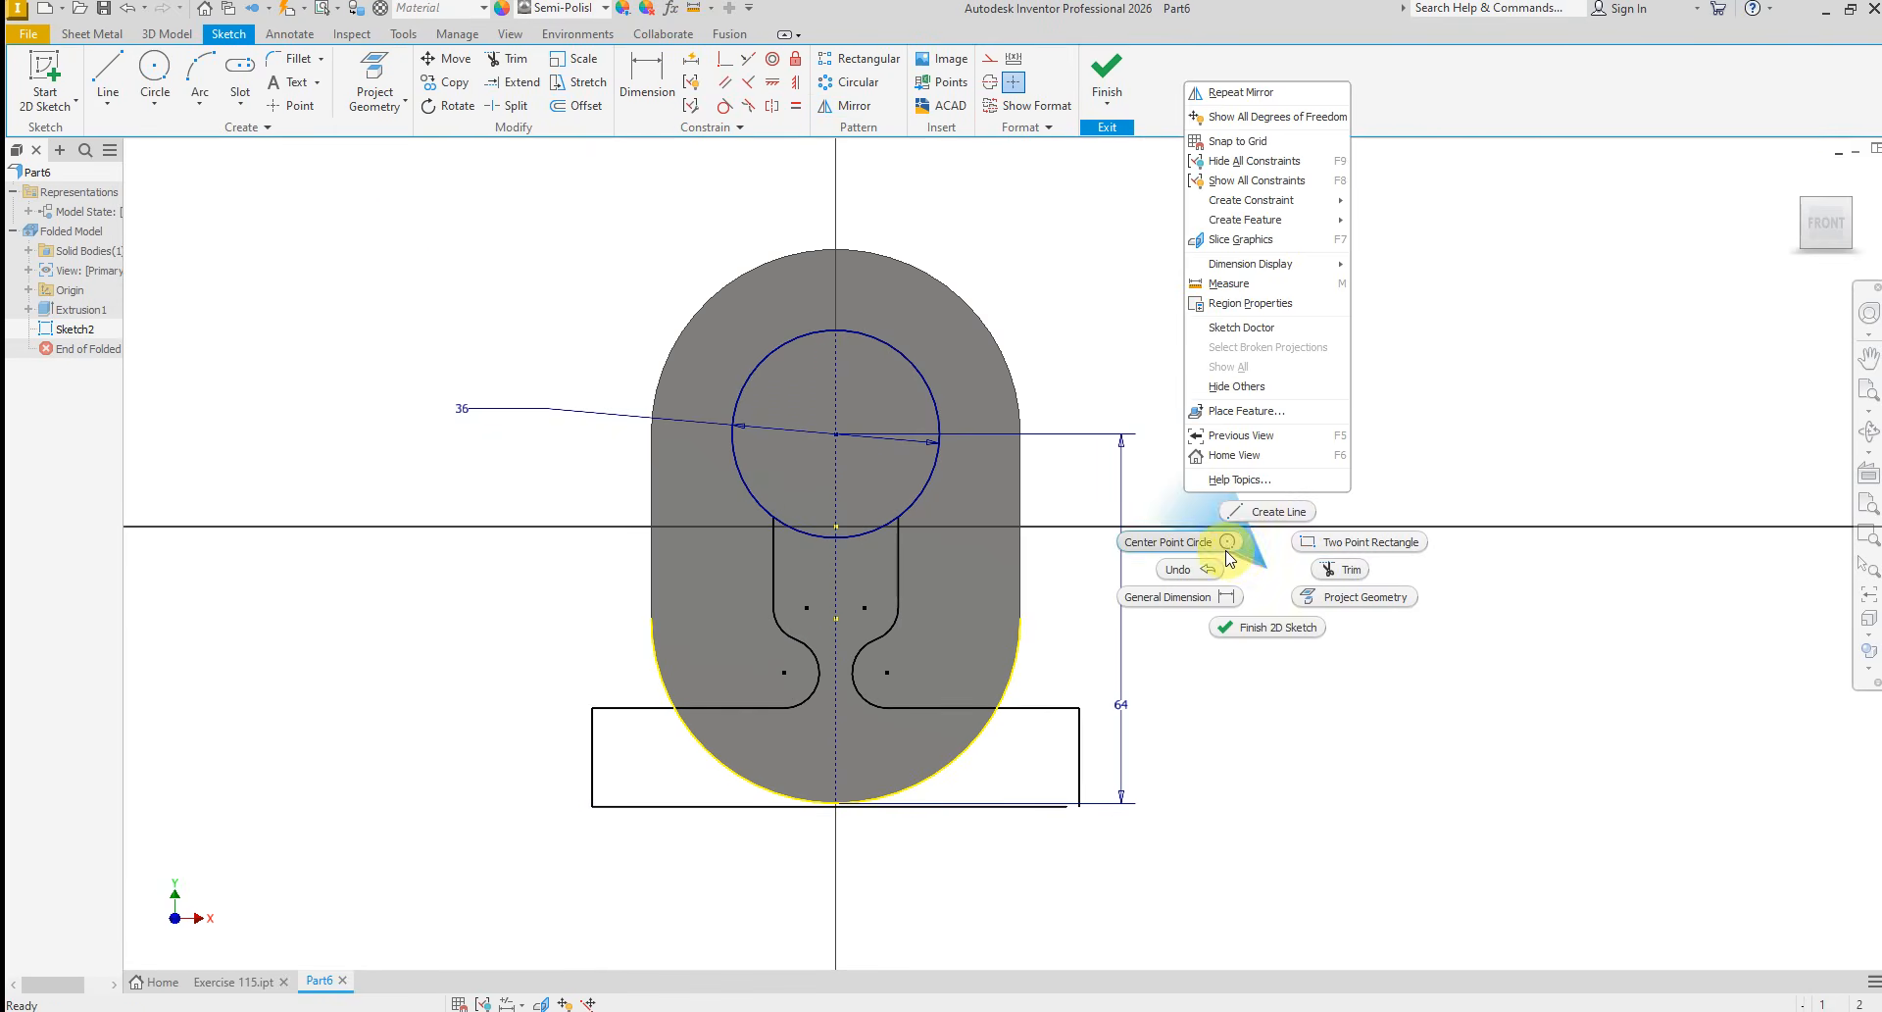
{"action": "key", "text": "Escape"}
Dimension the vertical distance from the circle's centre to the start of the upper arc as 32 mm
{"action": "left_click", "coordinate": [642, 79]}
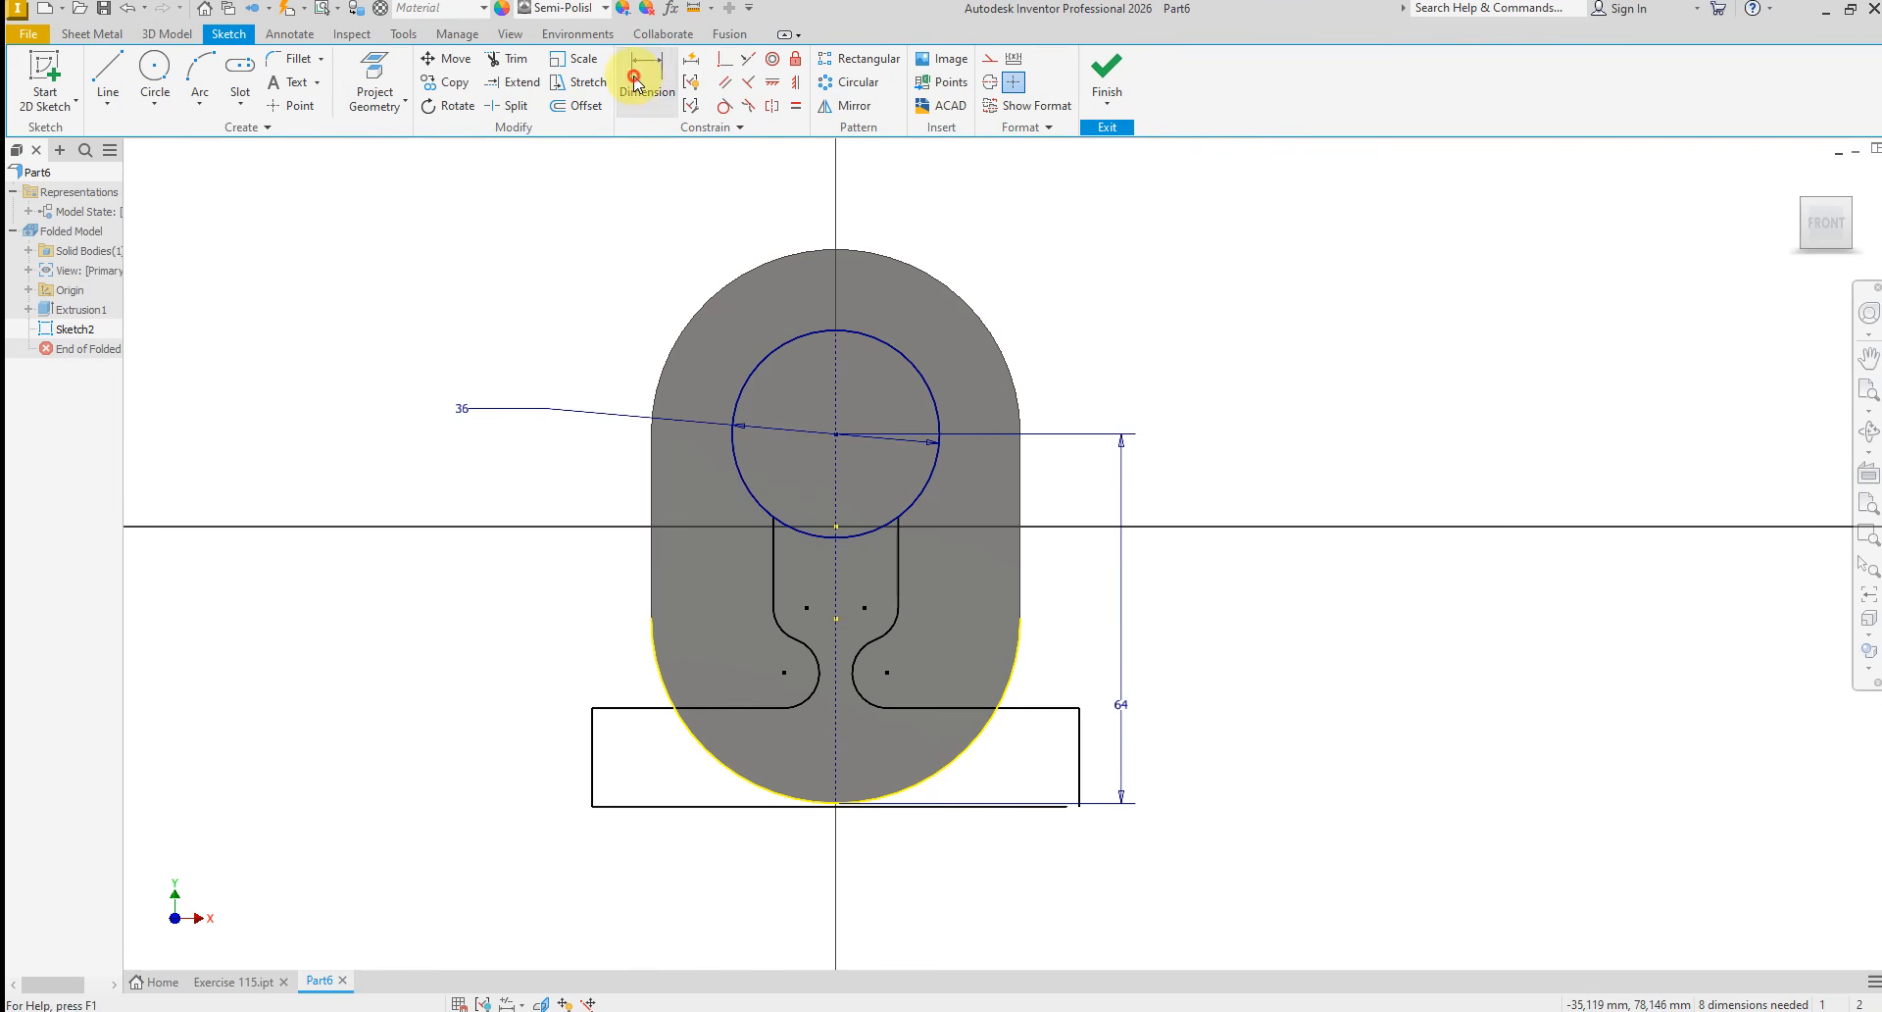
{"action": "scroll", "coordinate": [738, 796], "scroll_direction": "down", "scroll_amount": 3}
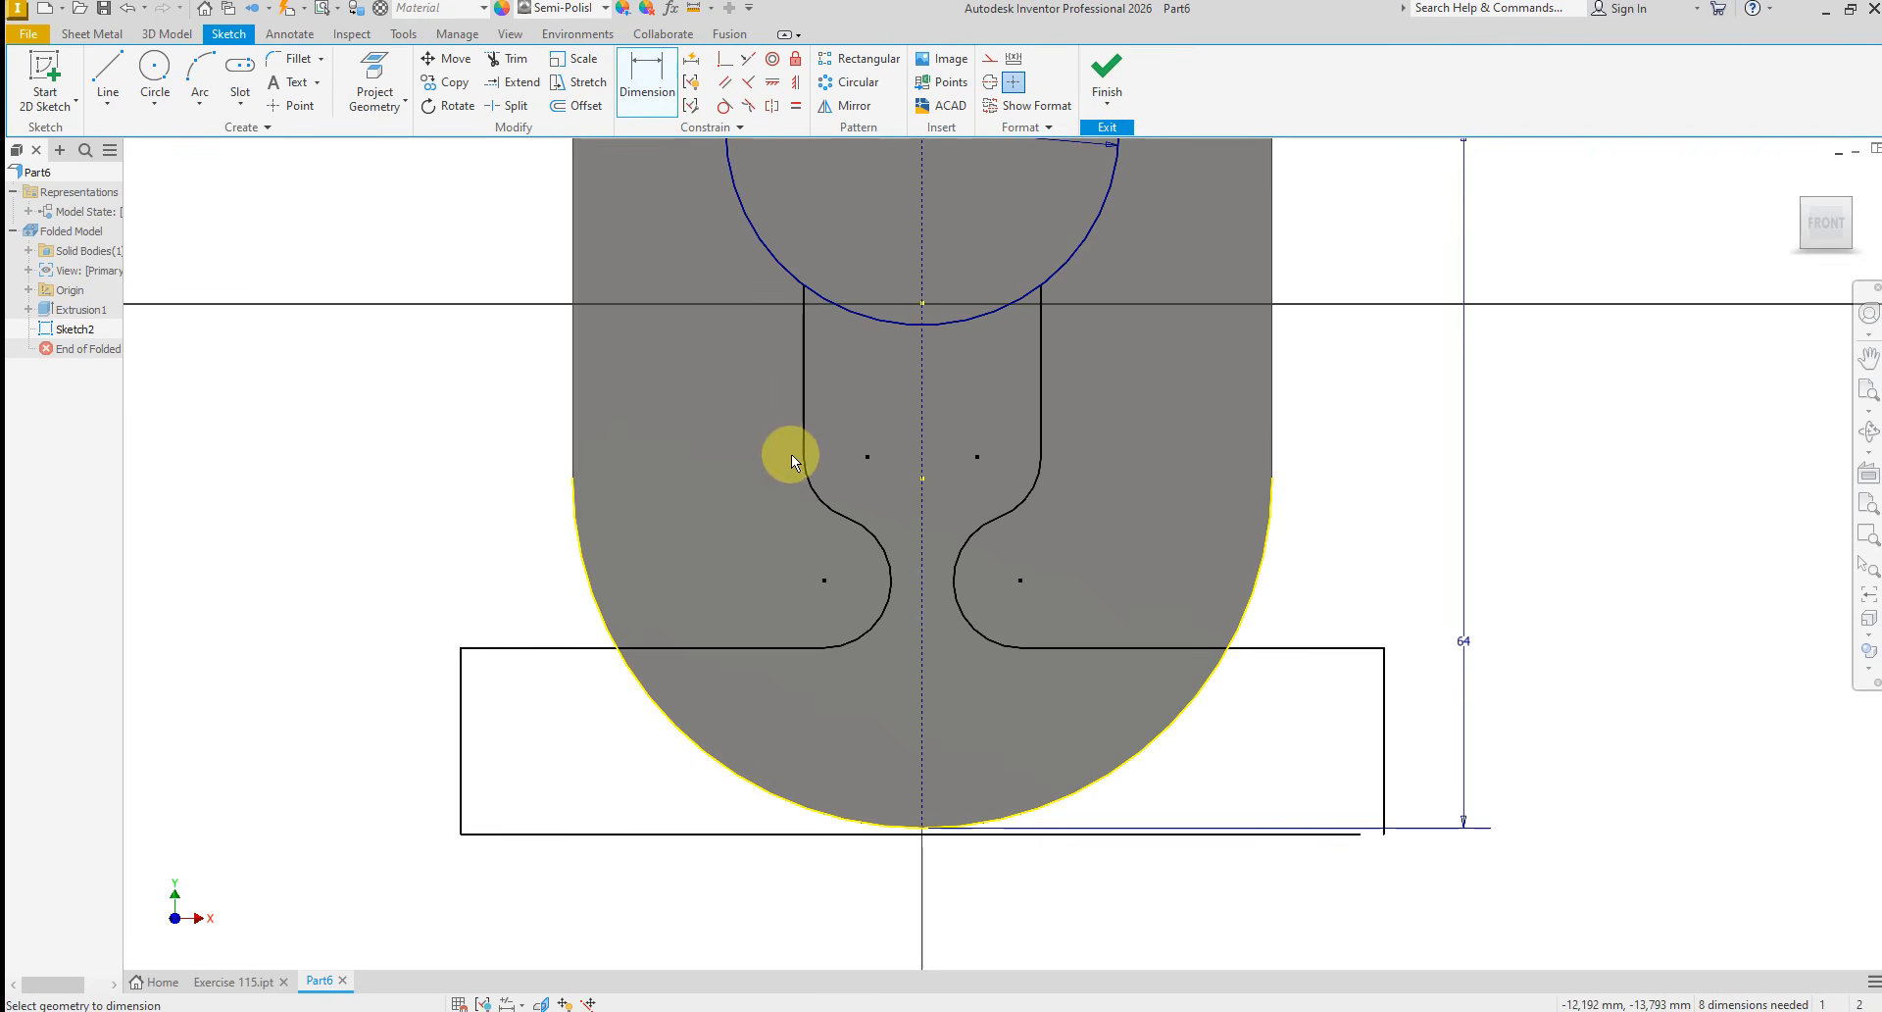
{"action": "scroll", "coordinate": [885, 568], "scroll_direction": "up", "scroll_amount": 3}
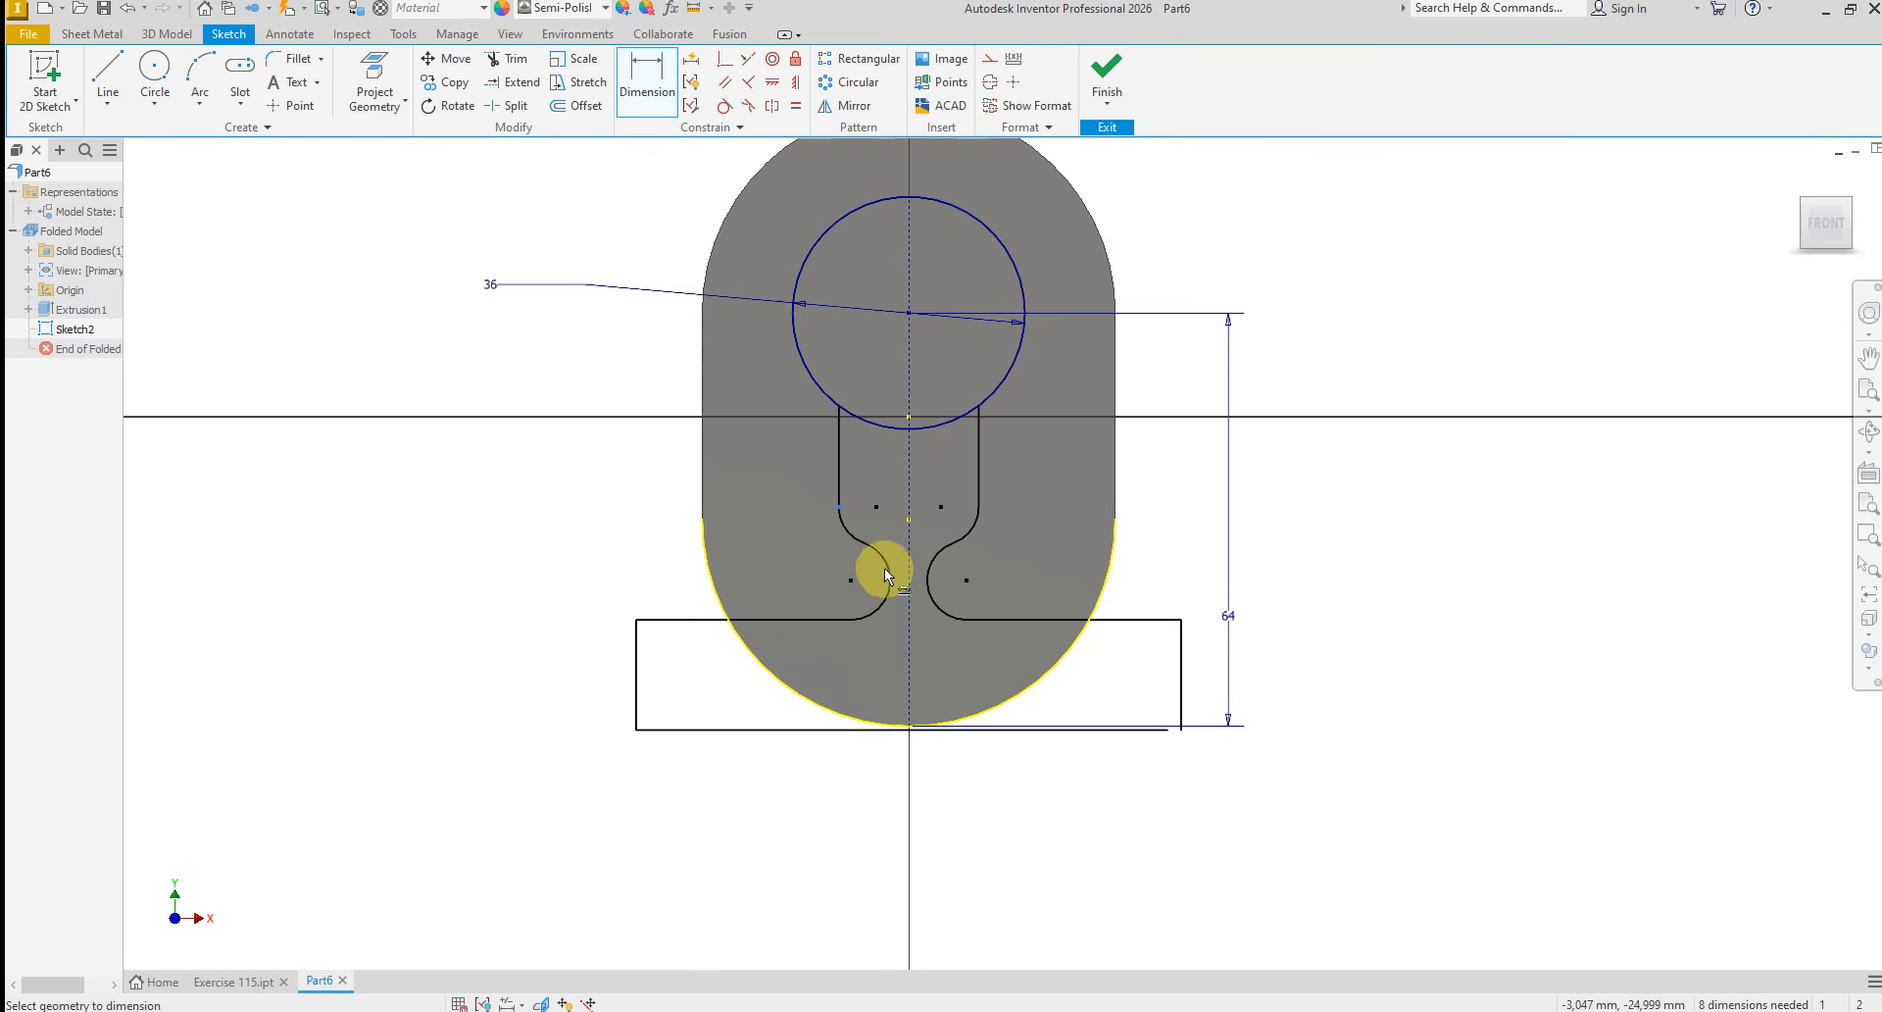
{"action": "left_click", "coordinate": [908, 312]}
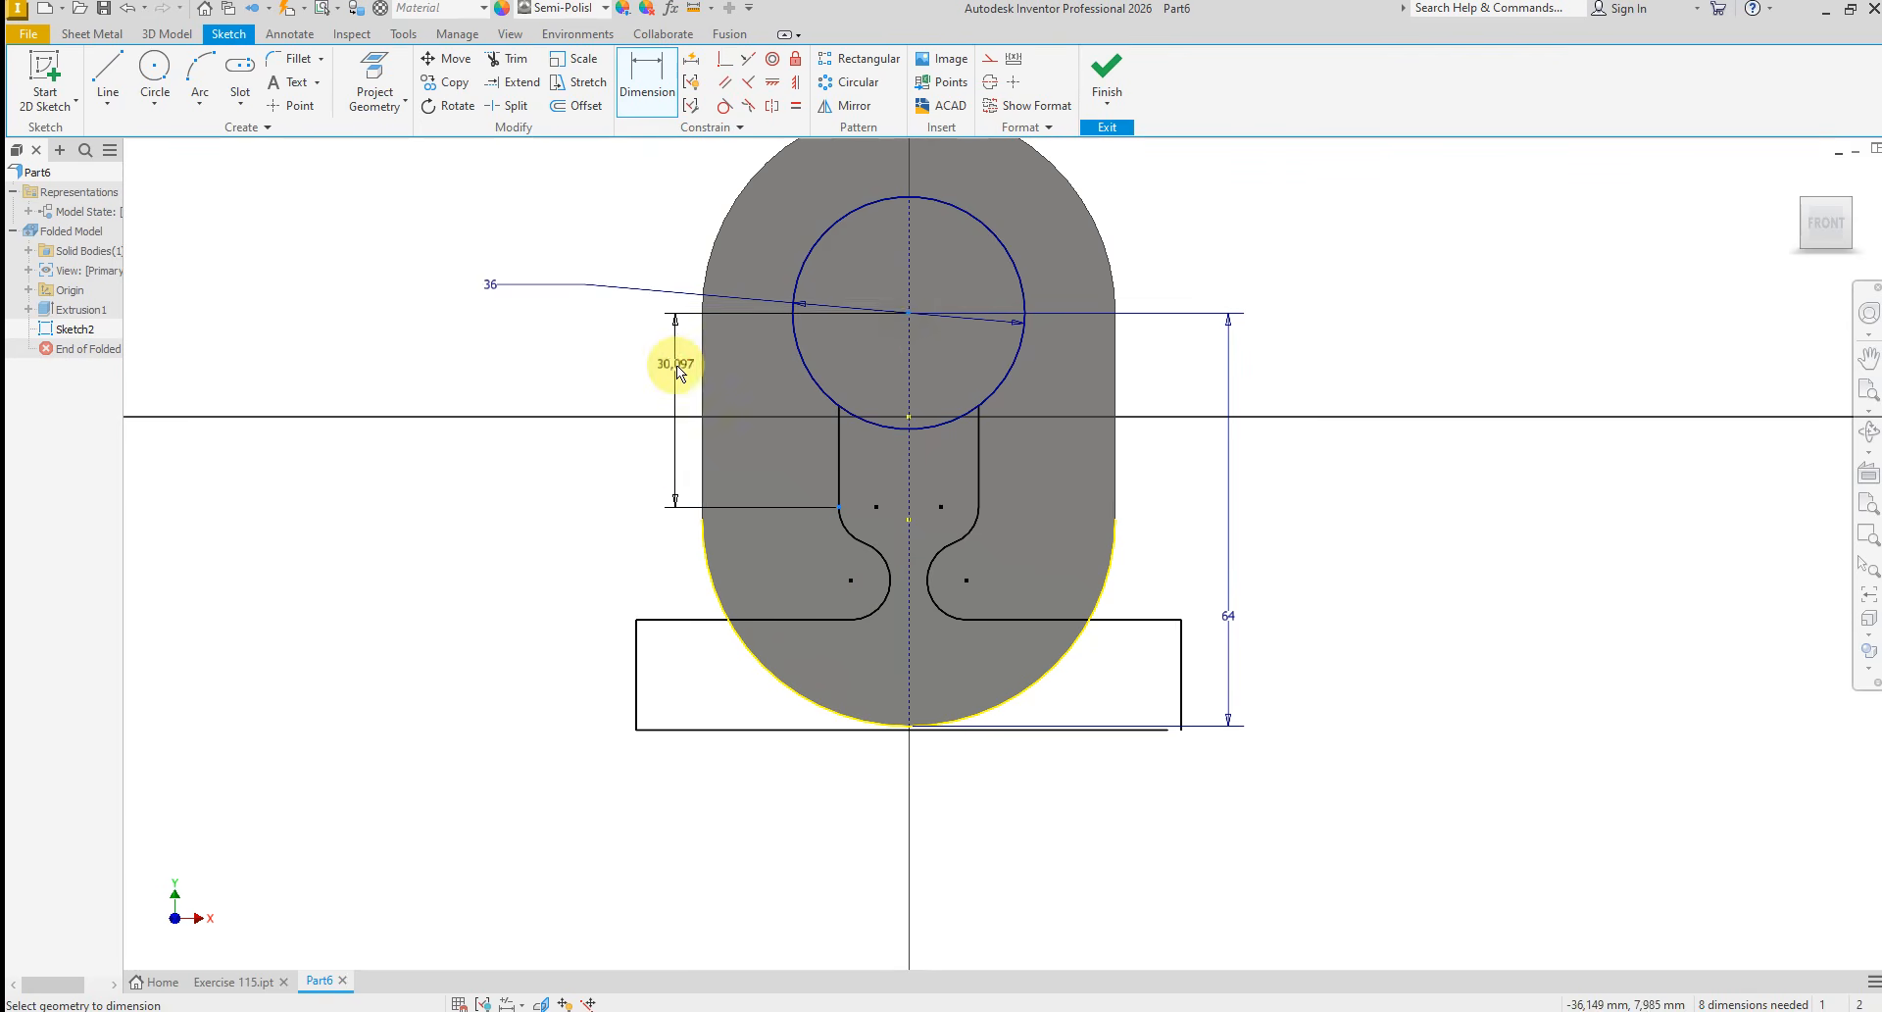
{"action": "left_click", "coordinate": [675, 364]}
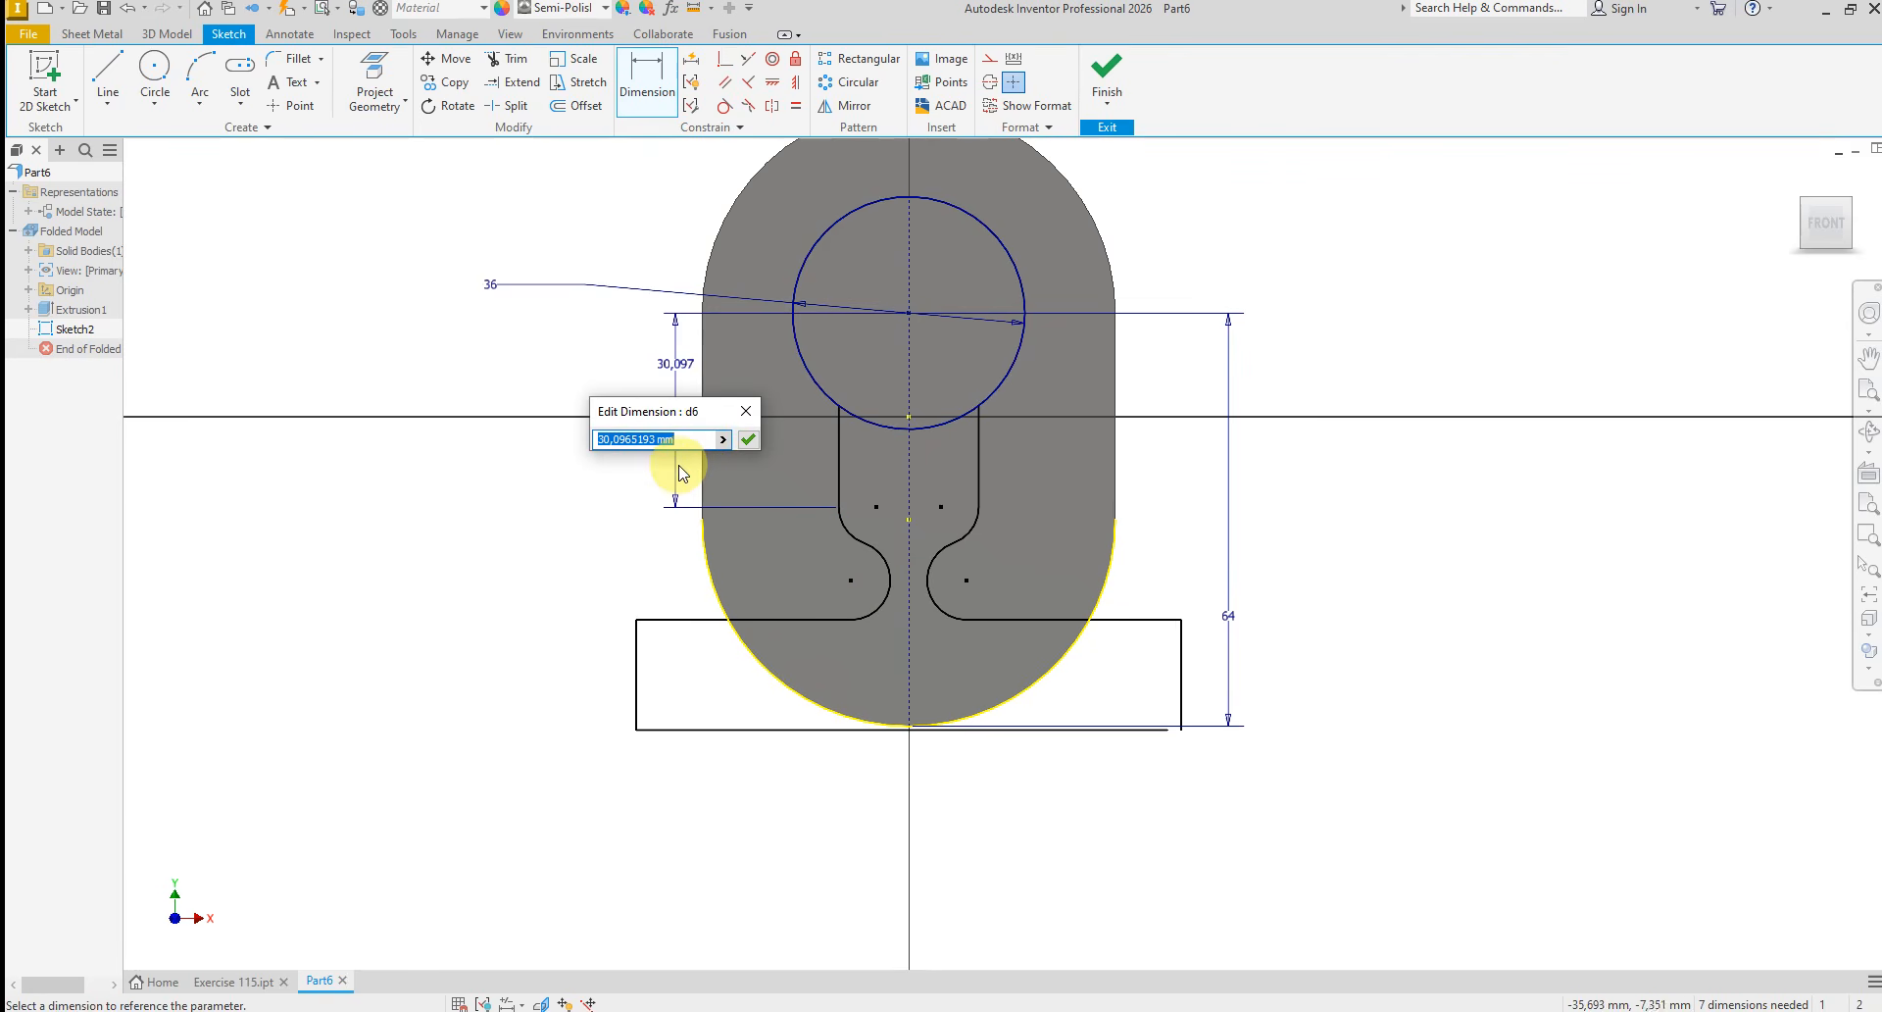
{"action": "type", "text": "32"}
{"action": "key", "text": "Return"}
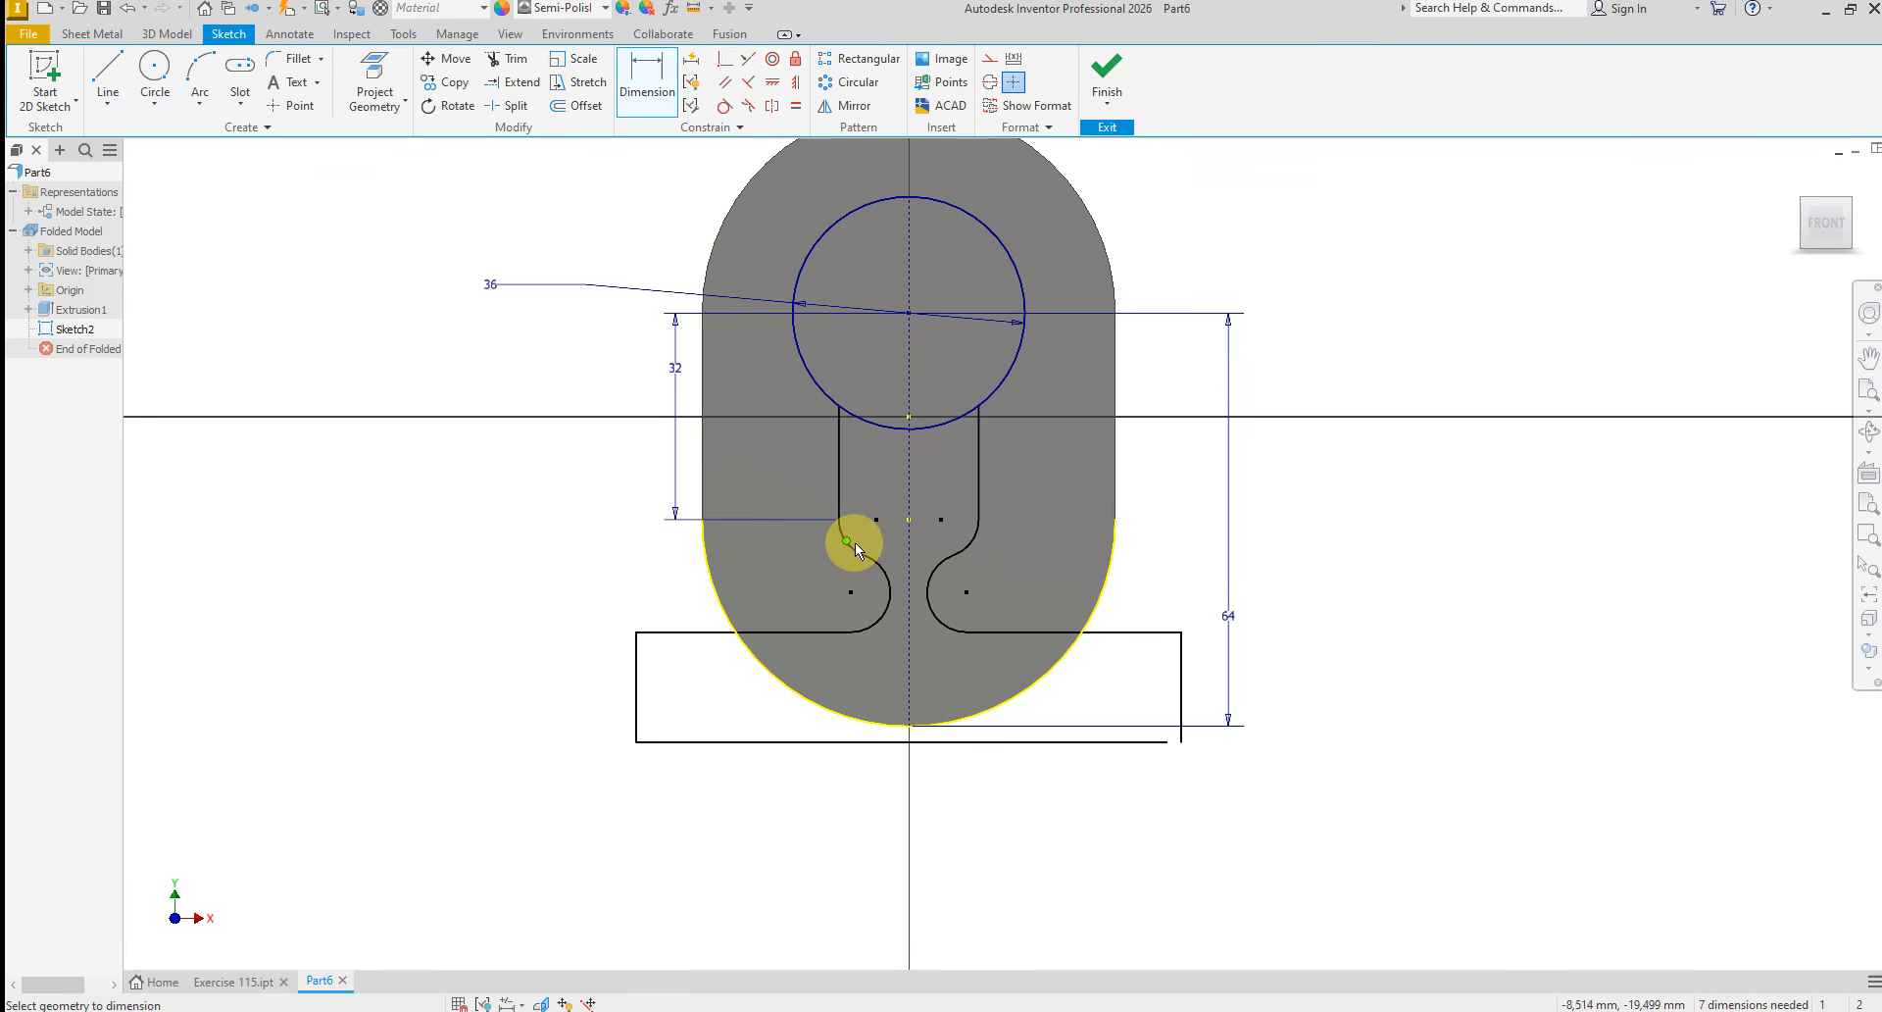
Dimension the radius of the upper arc on the original half of the profile as 12.5 mm
{"action": "scroll", "coordinate": [847, 549], "scroll_direction": "down", "scroll_amount": 5}
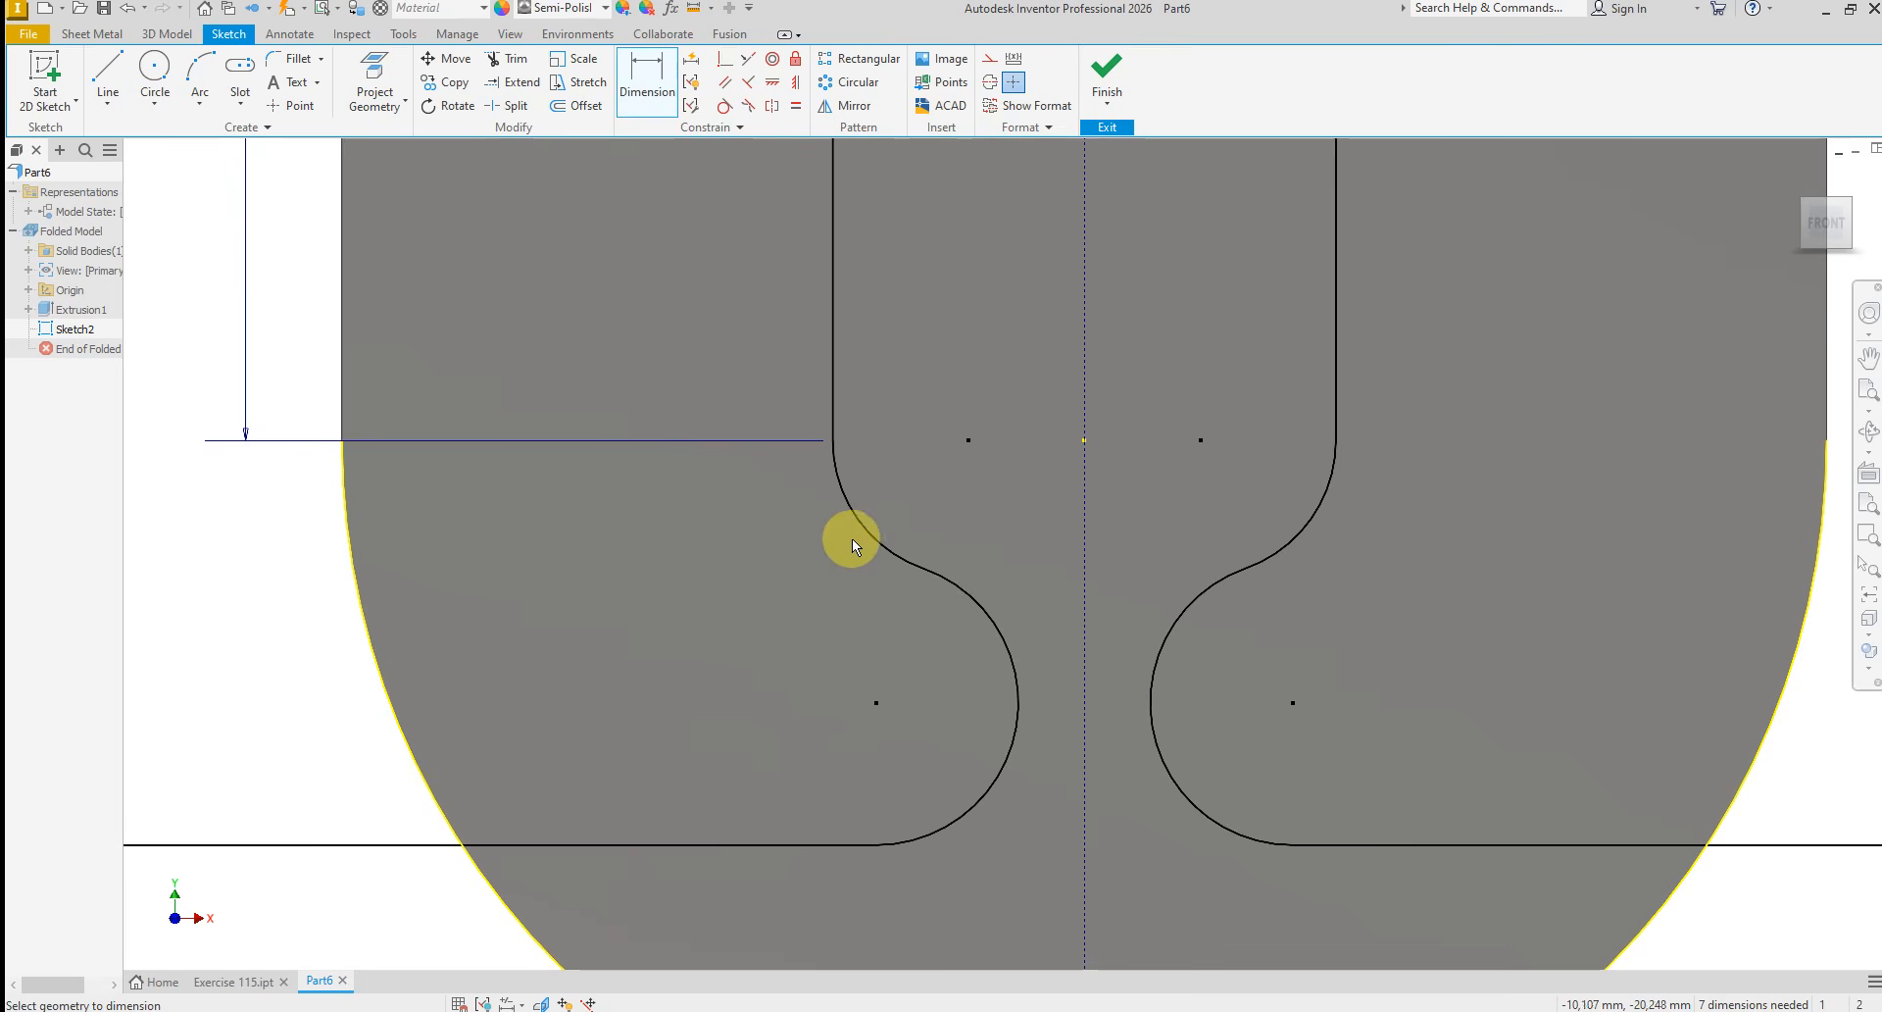
{"action": "left_click", "coordinate": [868, 532]}
{"action": "left_click", "coordinate": [743, 565]}
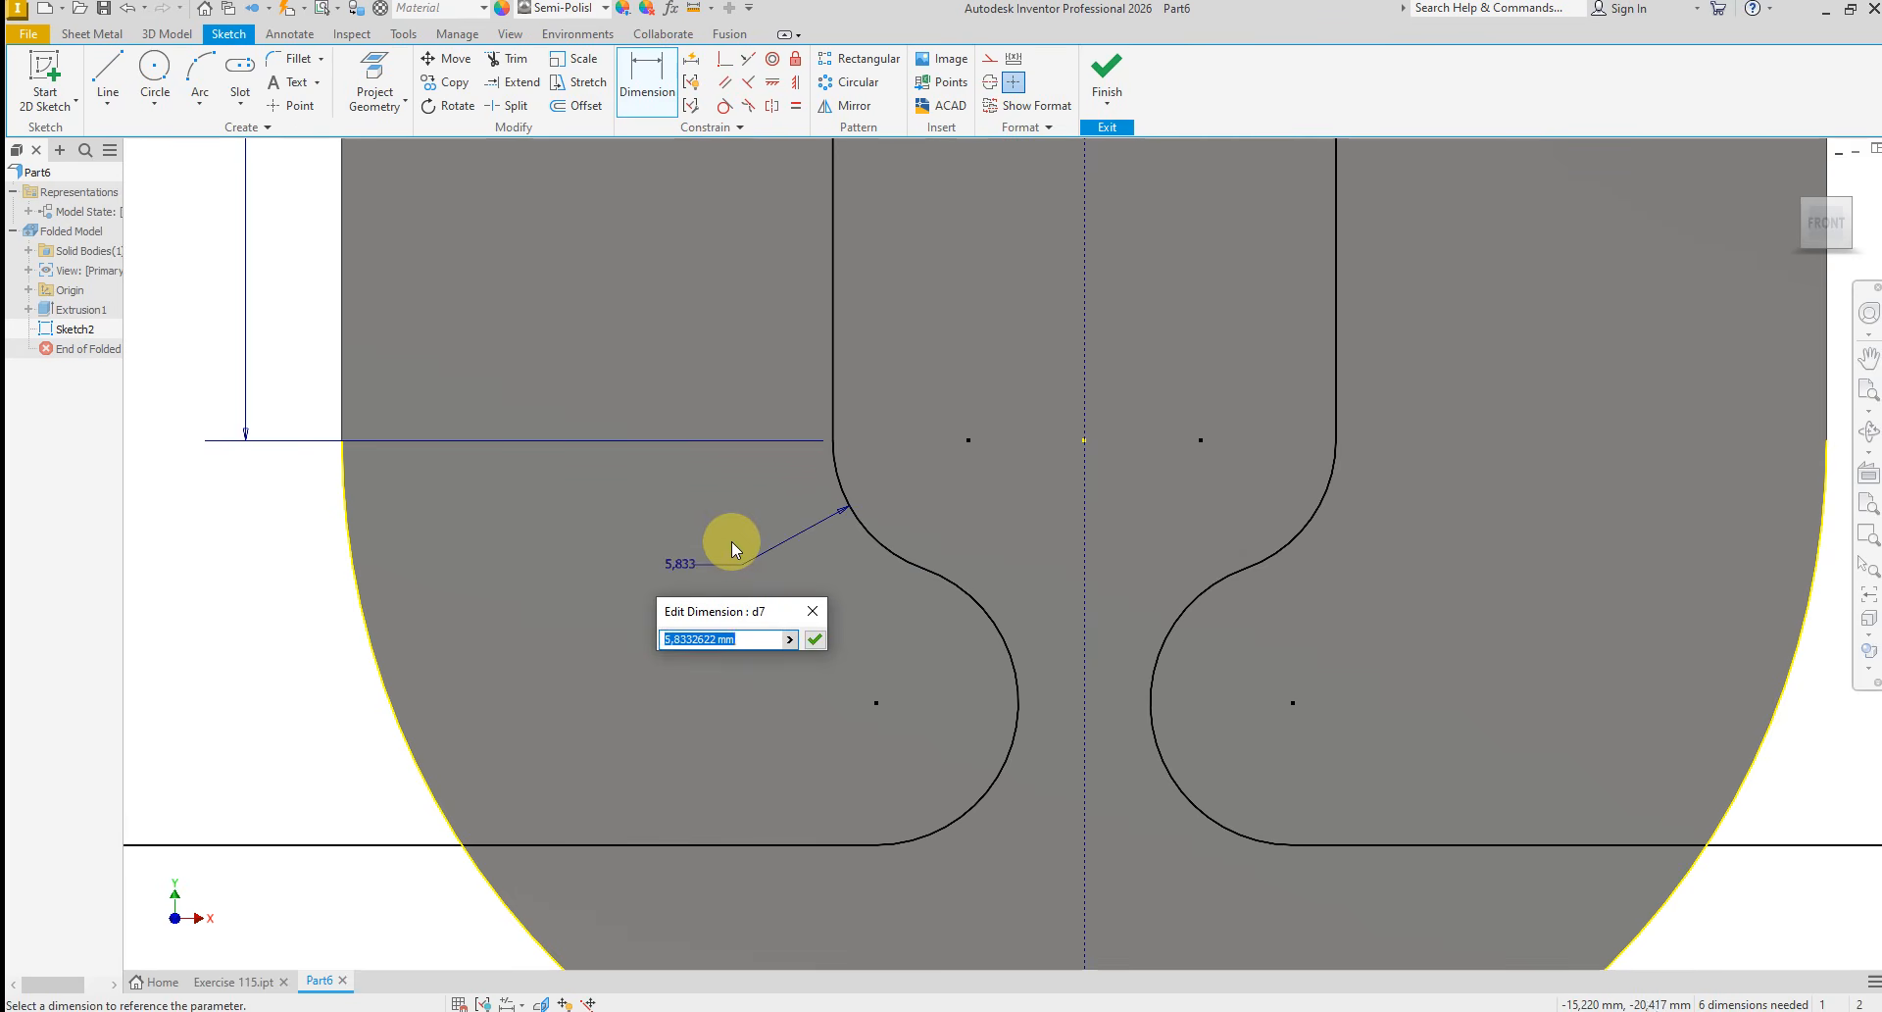
{"action": "type", "text": "12.5"}
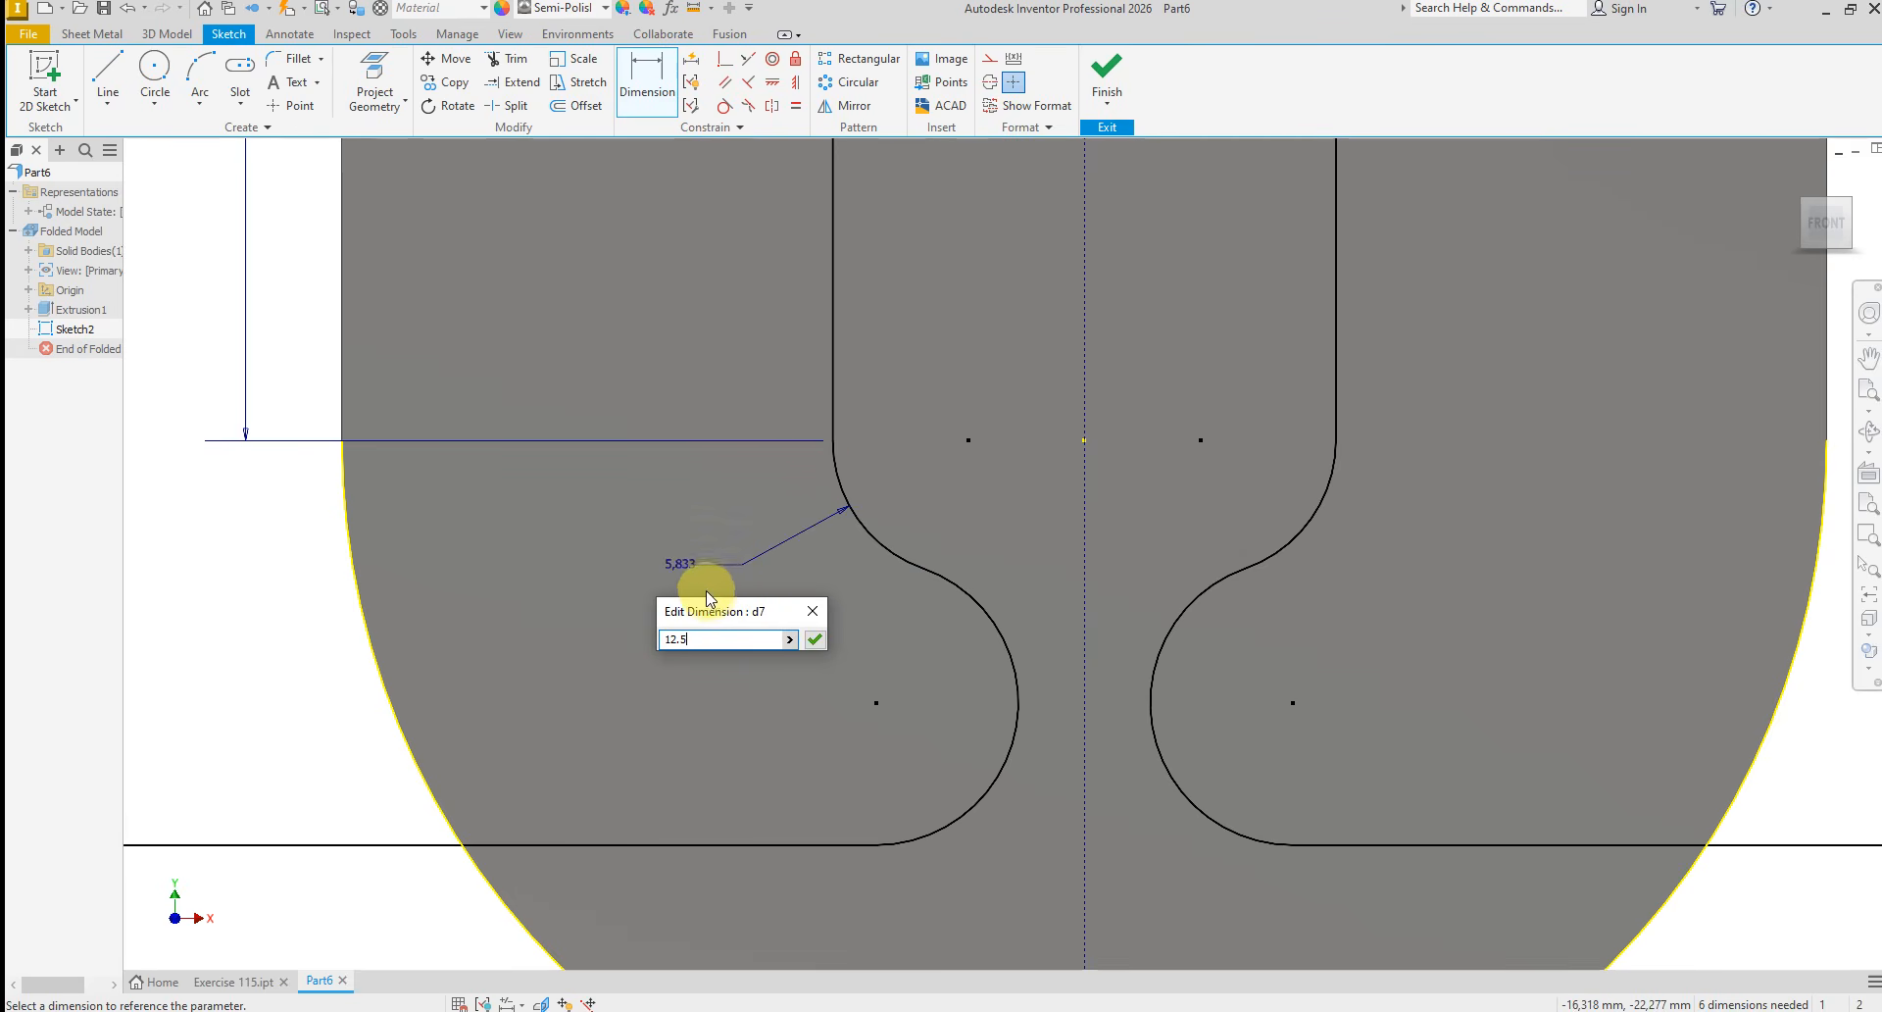
{"action": "key", "text": "Return"}
Dimension the radius of the lower arc on the original half of the profile as 8 mm
{"action": "scroll", "coordinate": [676, 559], "scroll_direction": "up", "scroll_amount": 4}
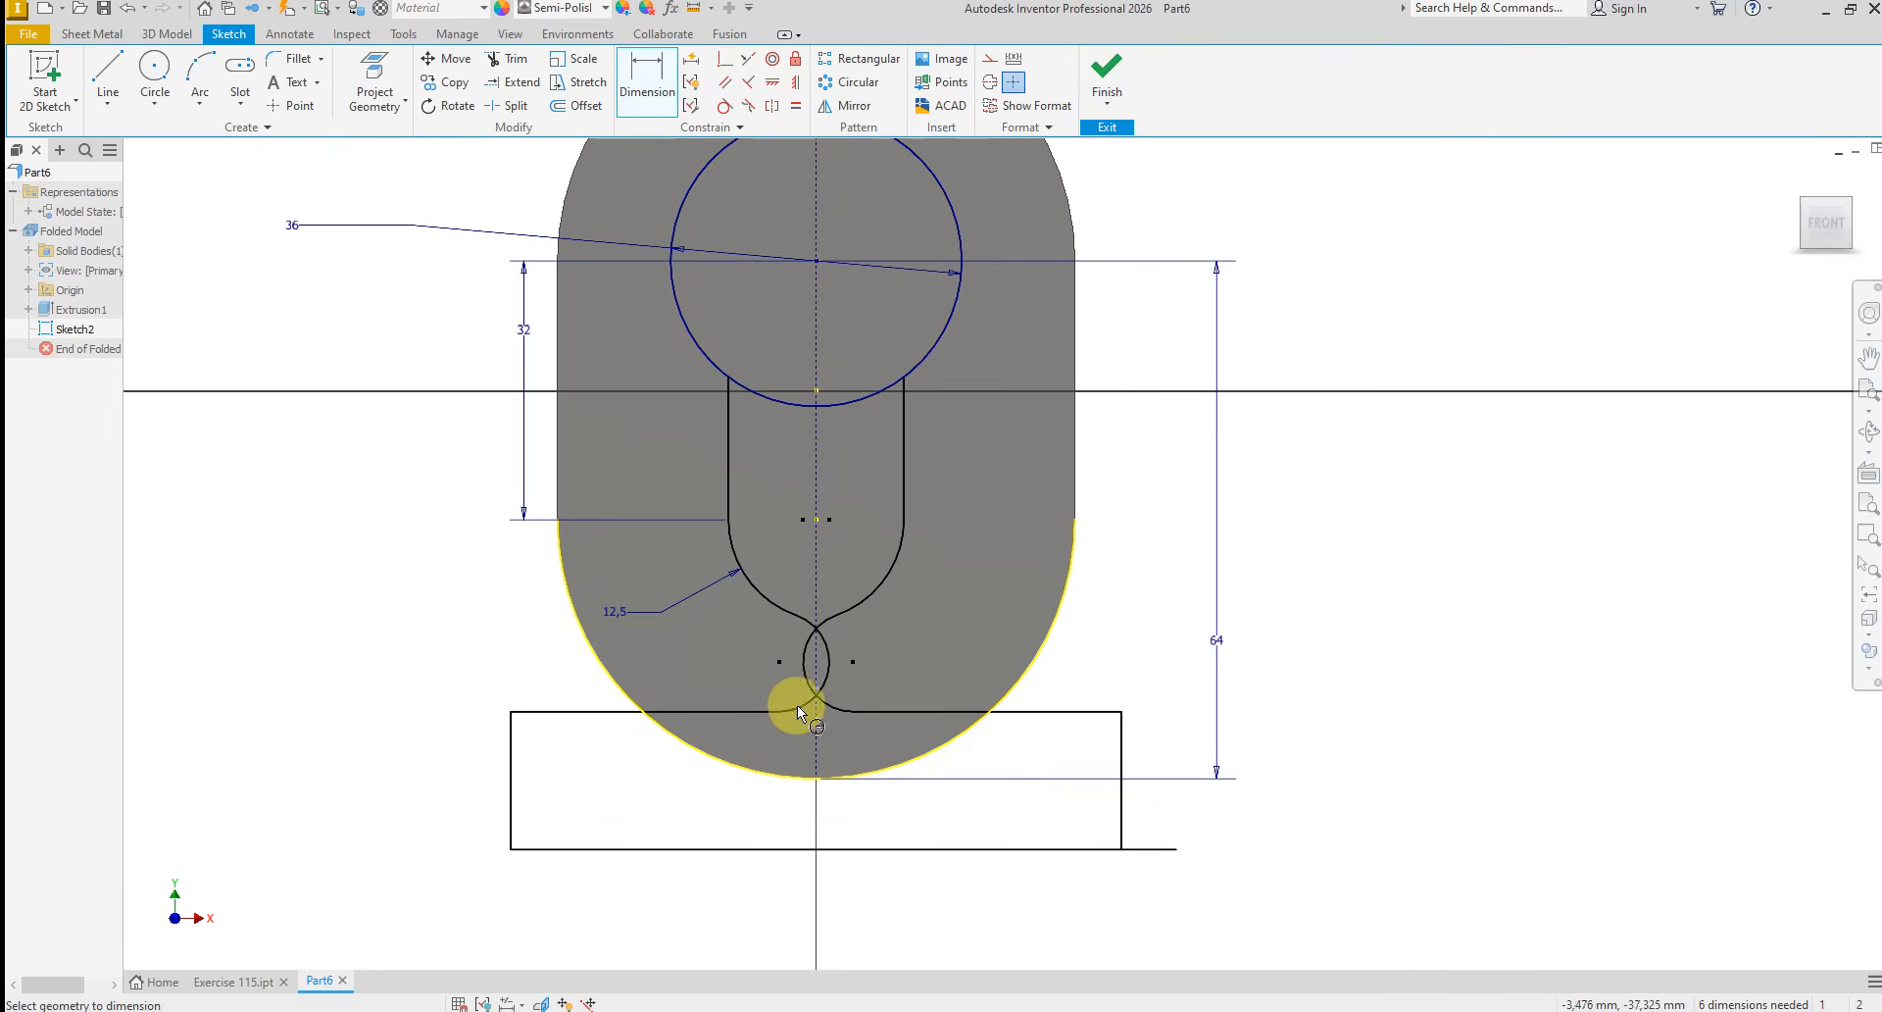
{"action": "left_click", "coordinate": [798, 707]}
{"action": "left_click", "coordinate": [759, 676]}
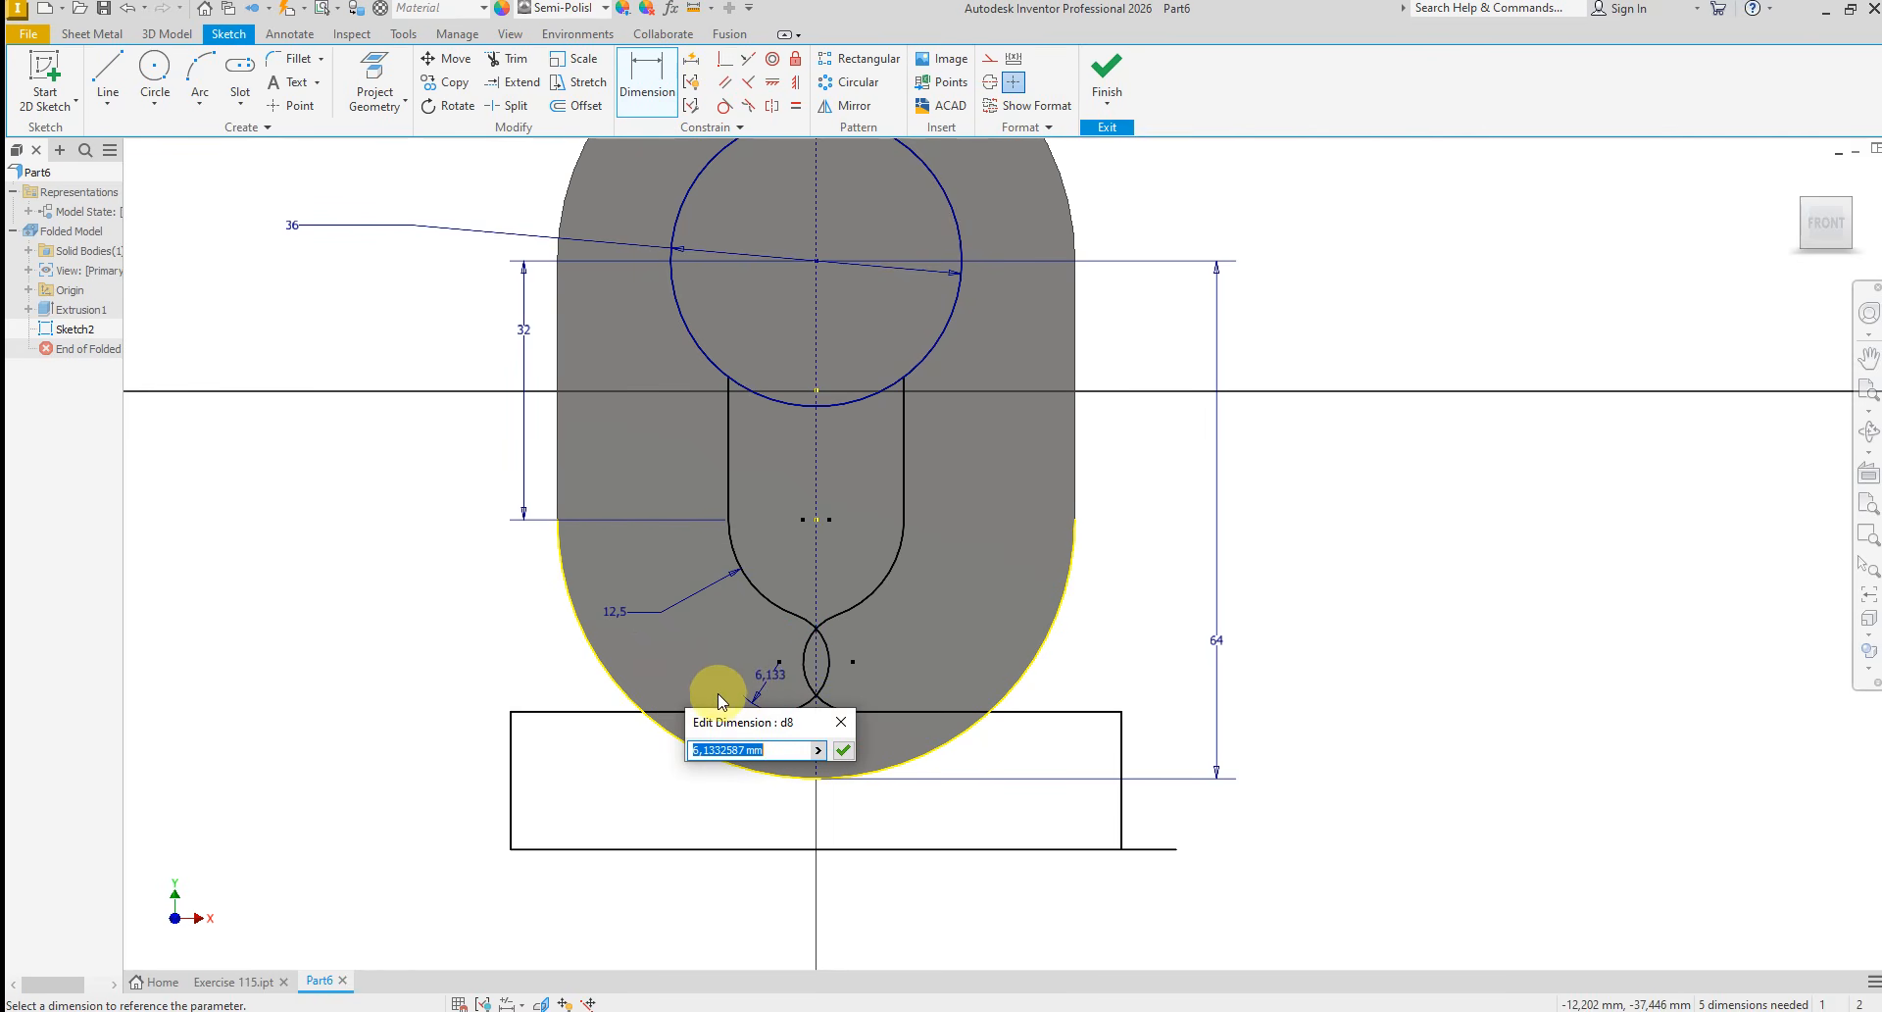
{"action": "type", "text": "8"}
{"action": "key", "text": "Return"}
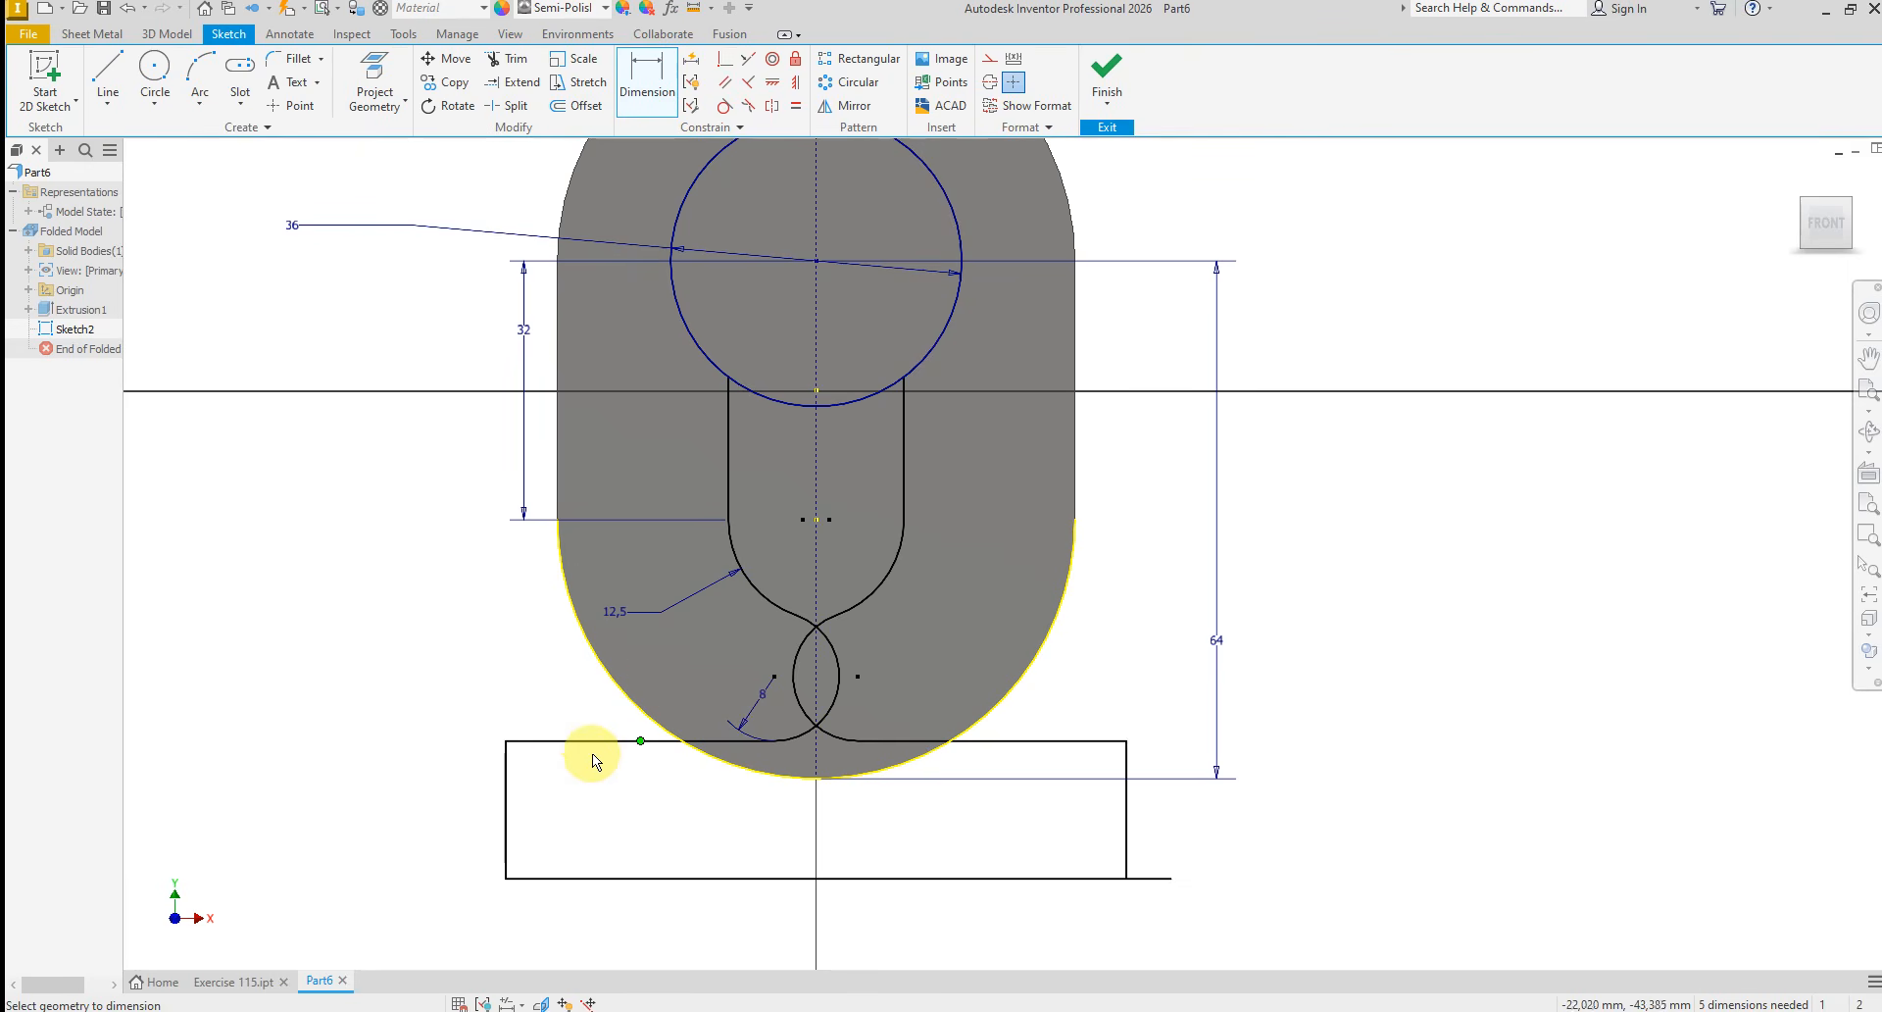
Dimension the base's outer vertical line as 10 mm high and end the dimensioning
{"action": "left_click", "coordinate": [506, 824]}
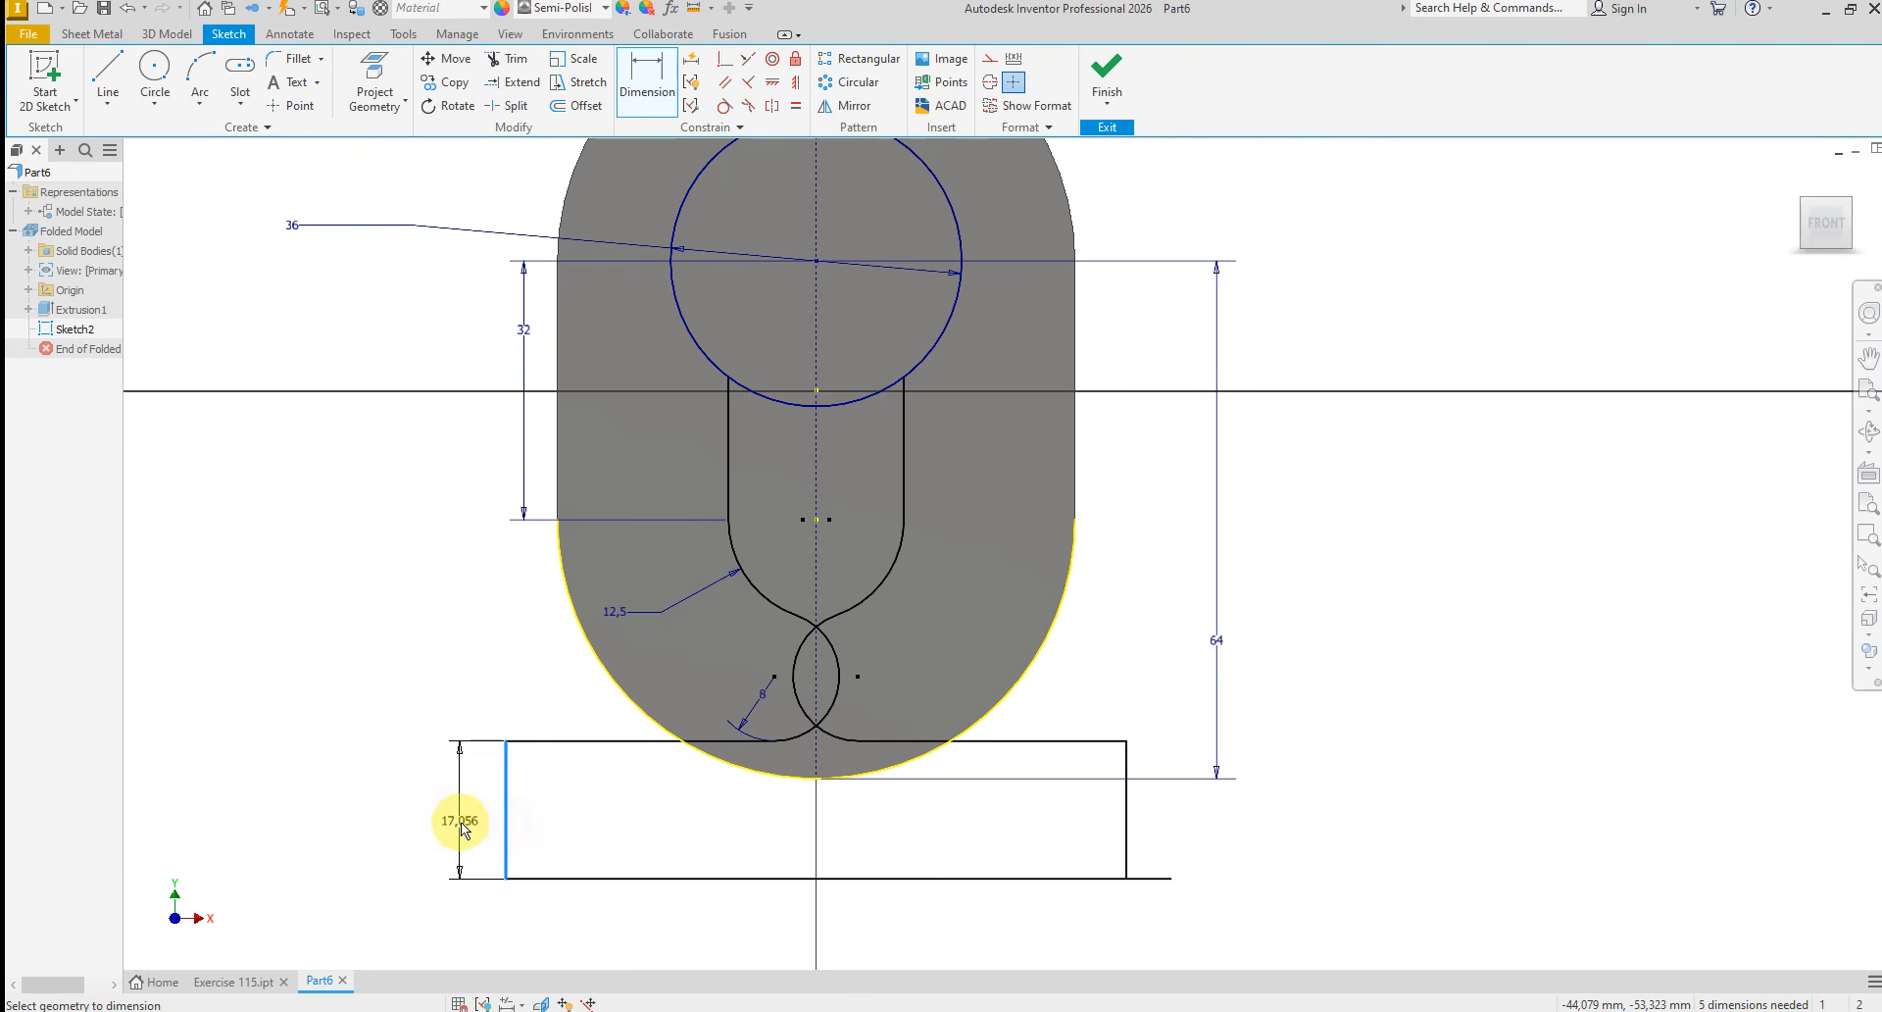
{"action": "left_click", "coordinate": [462, 820]}
{"action": "type", "text": "10"}
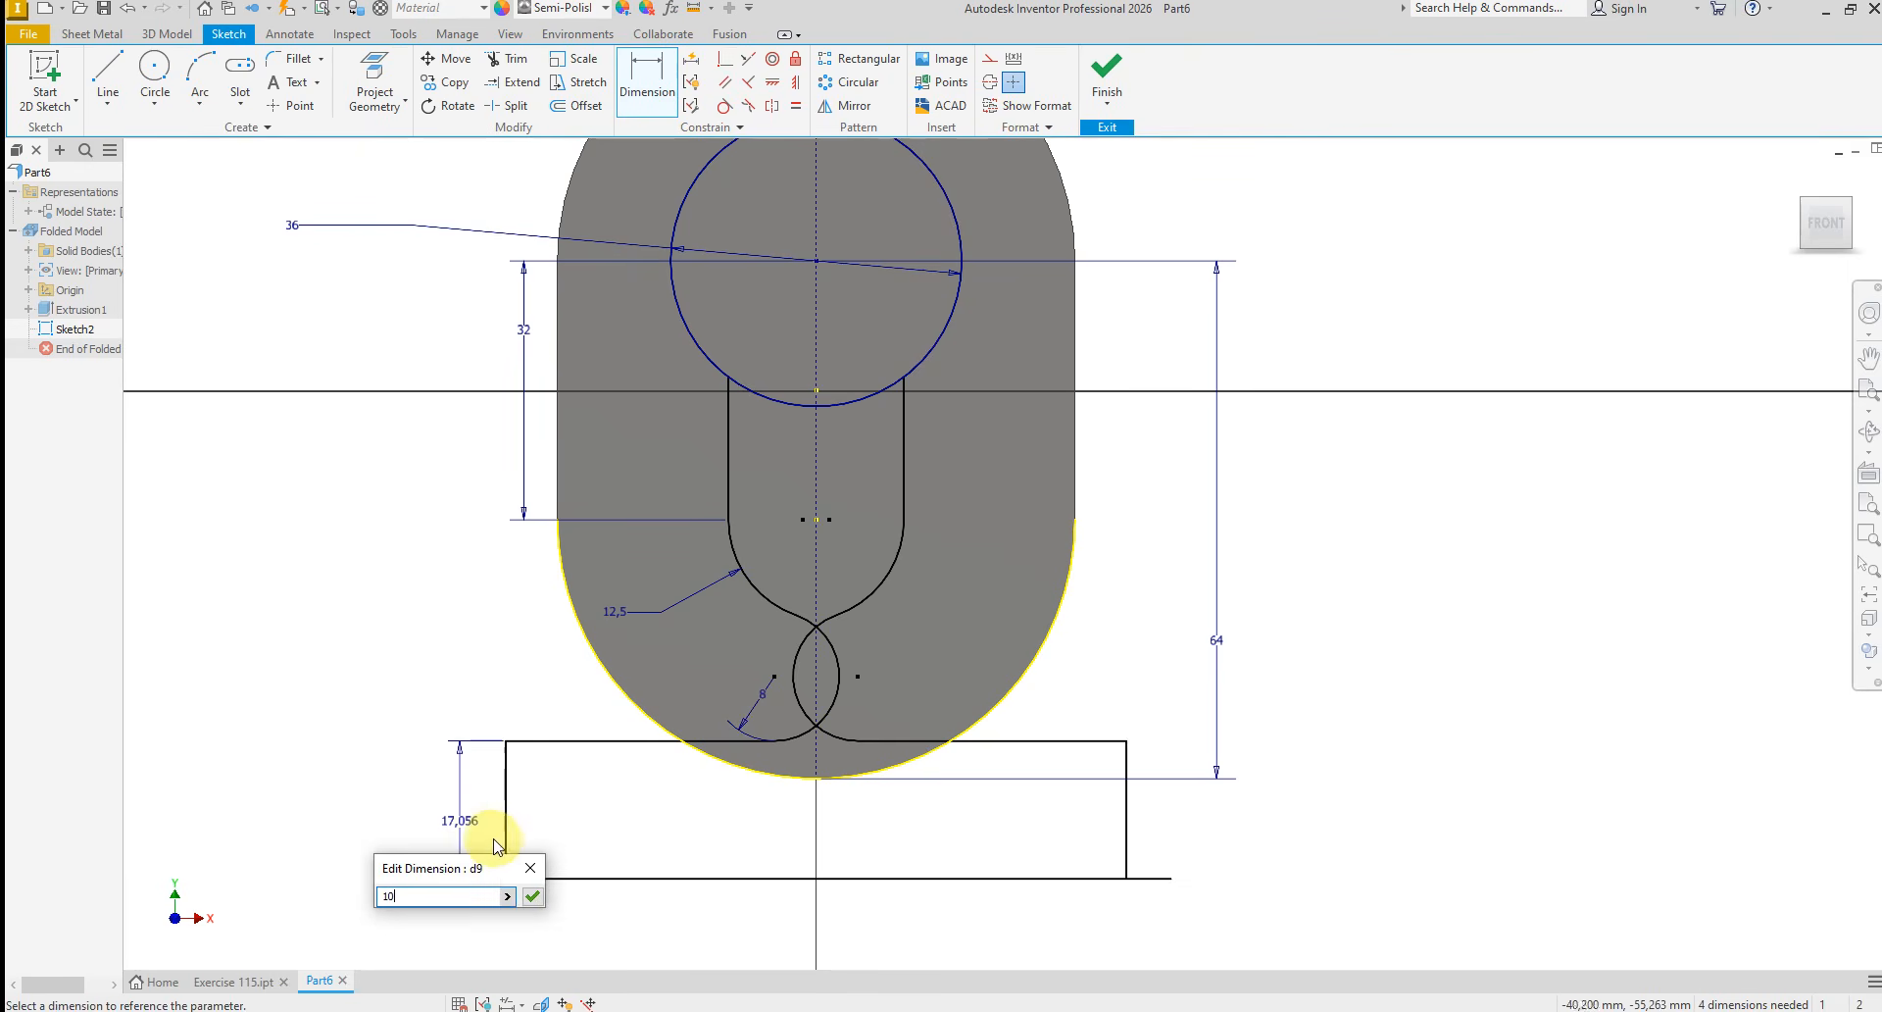
{"action": "key", "text": "Return"}
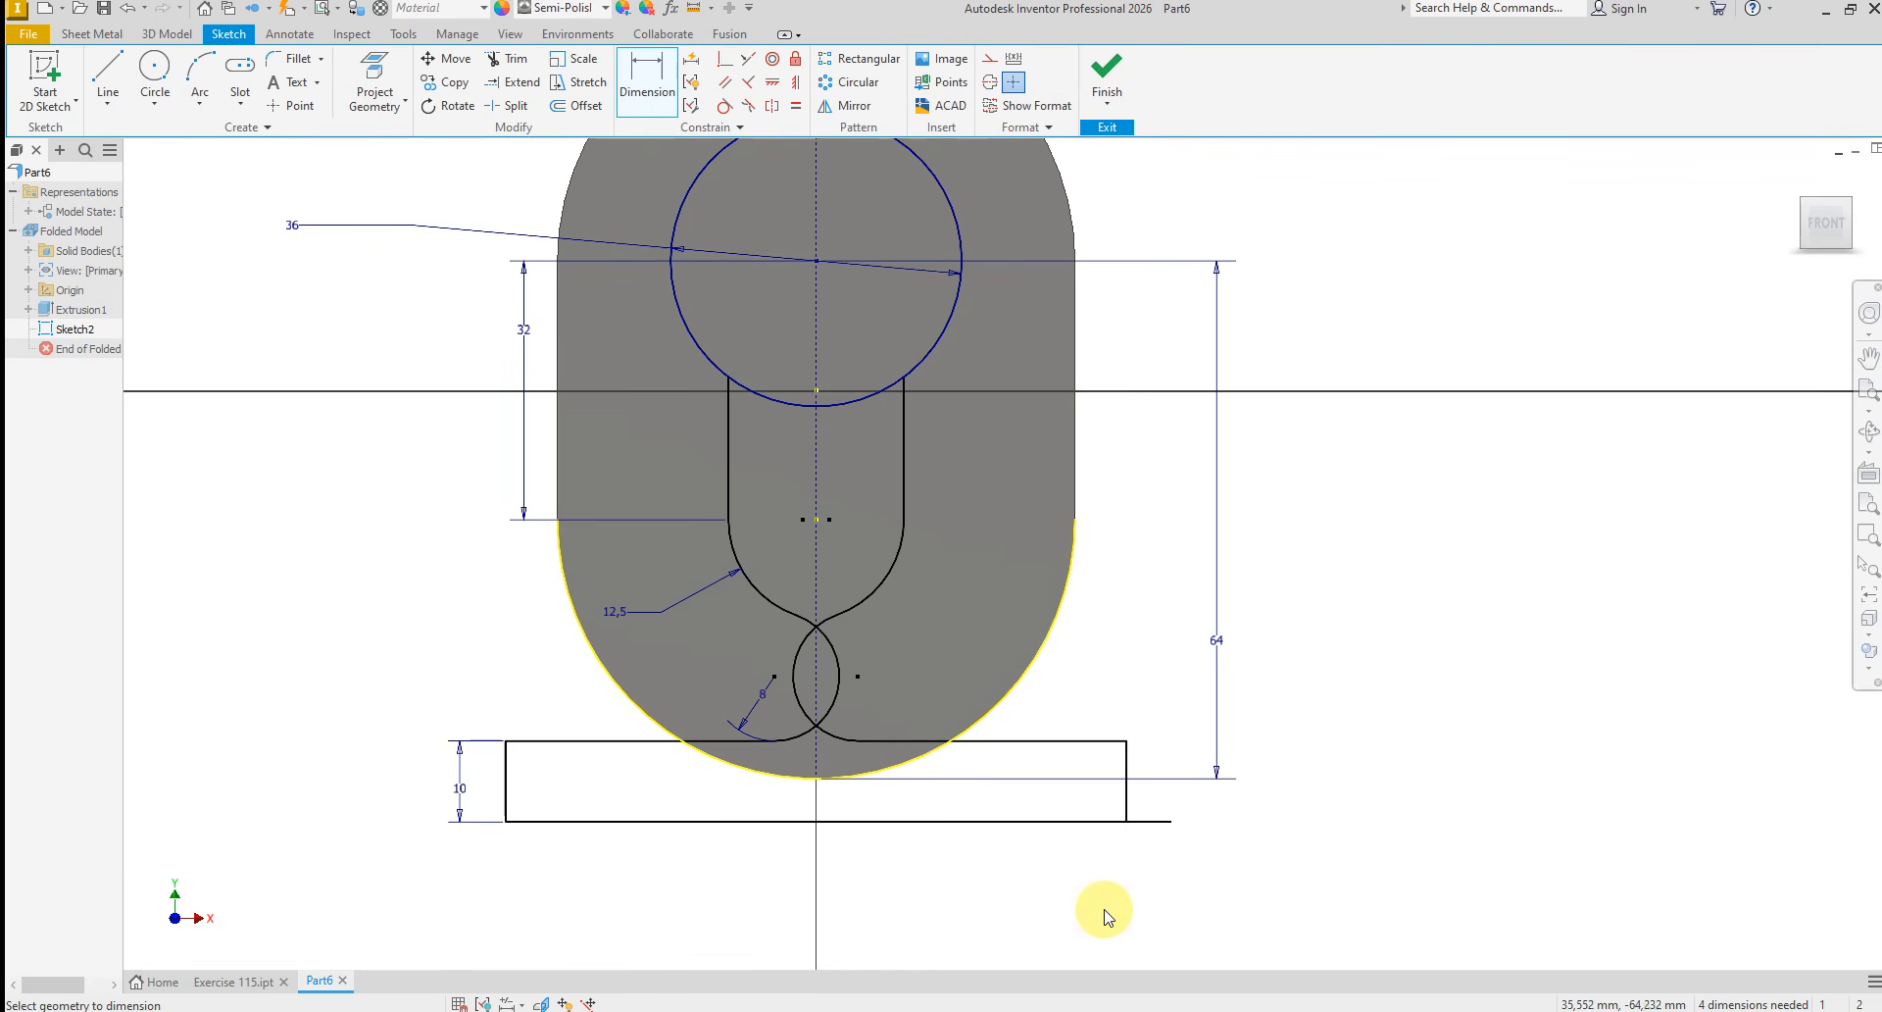
{"action": "right_click", "coordinate": [1080, 894]}
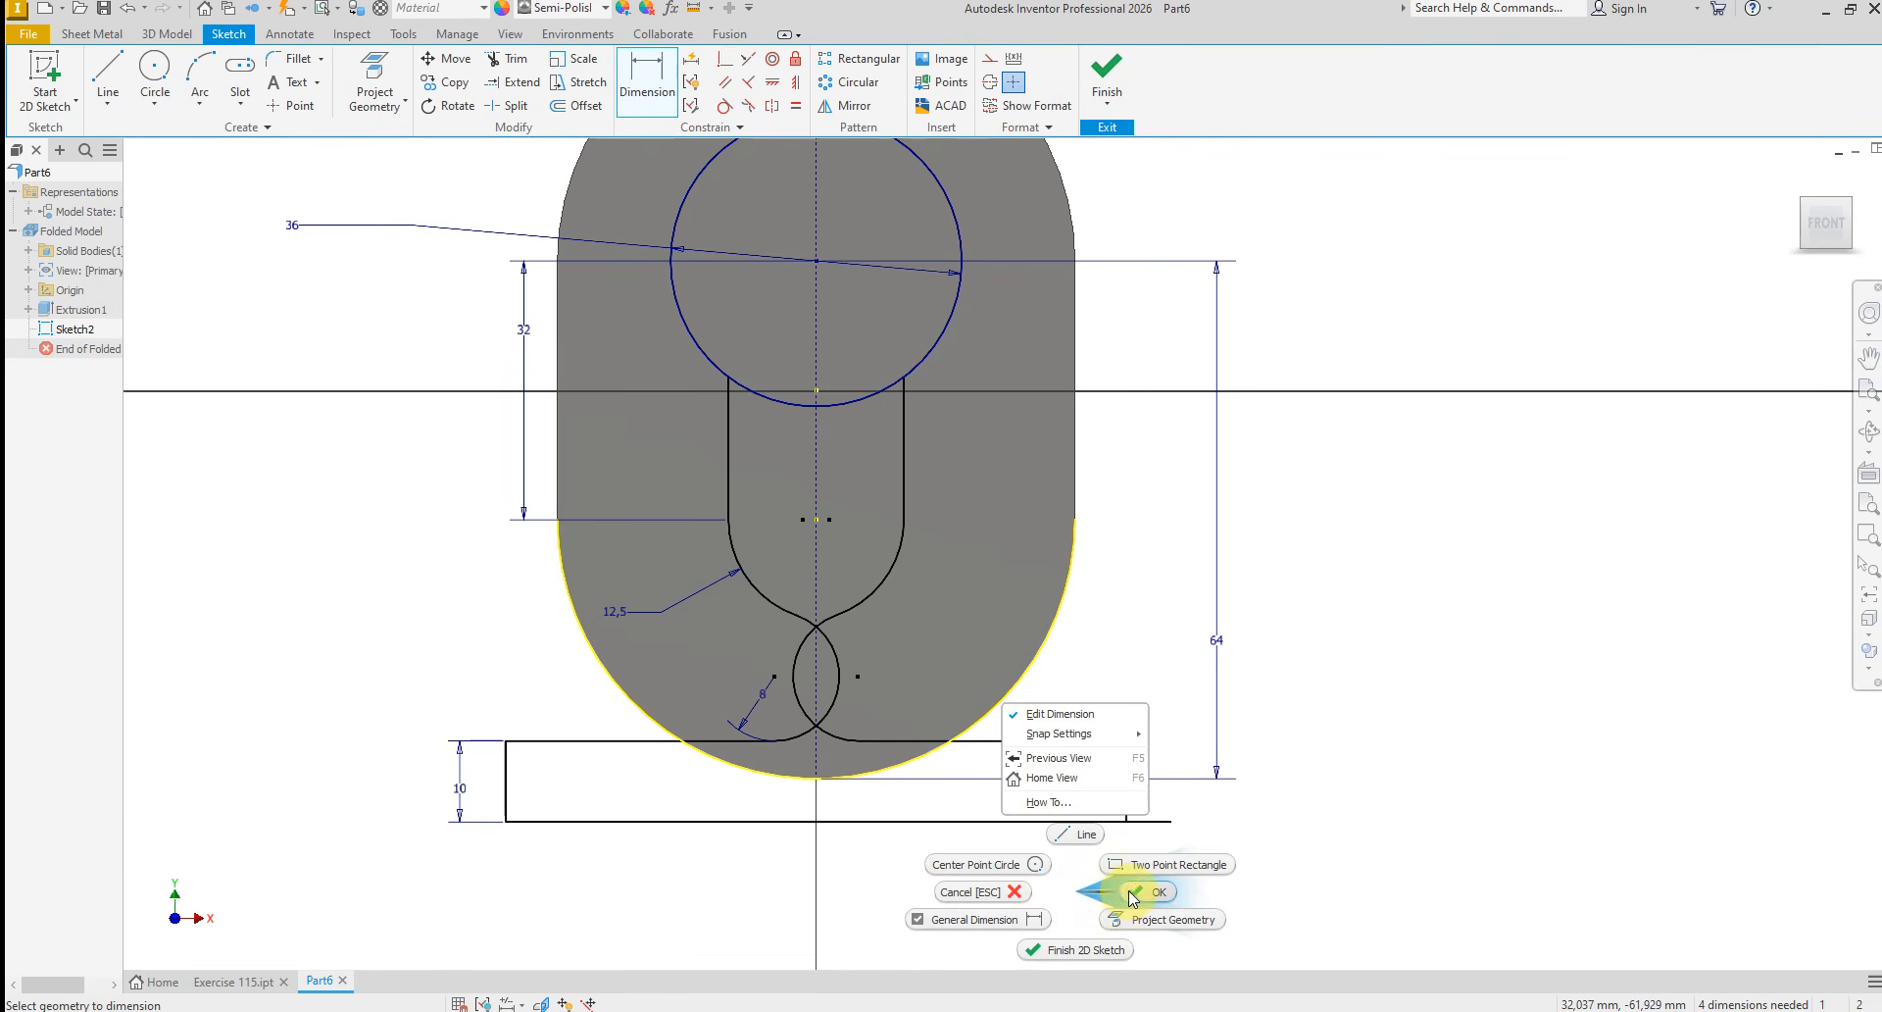
{"action": "left_click", "coordinate": [1127, 890]}
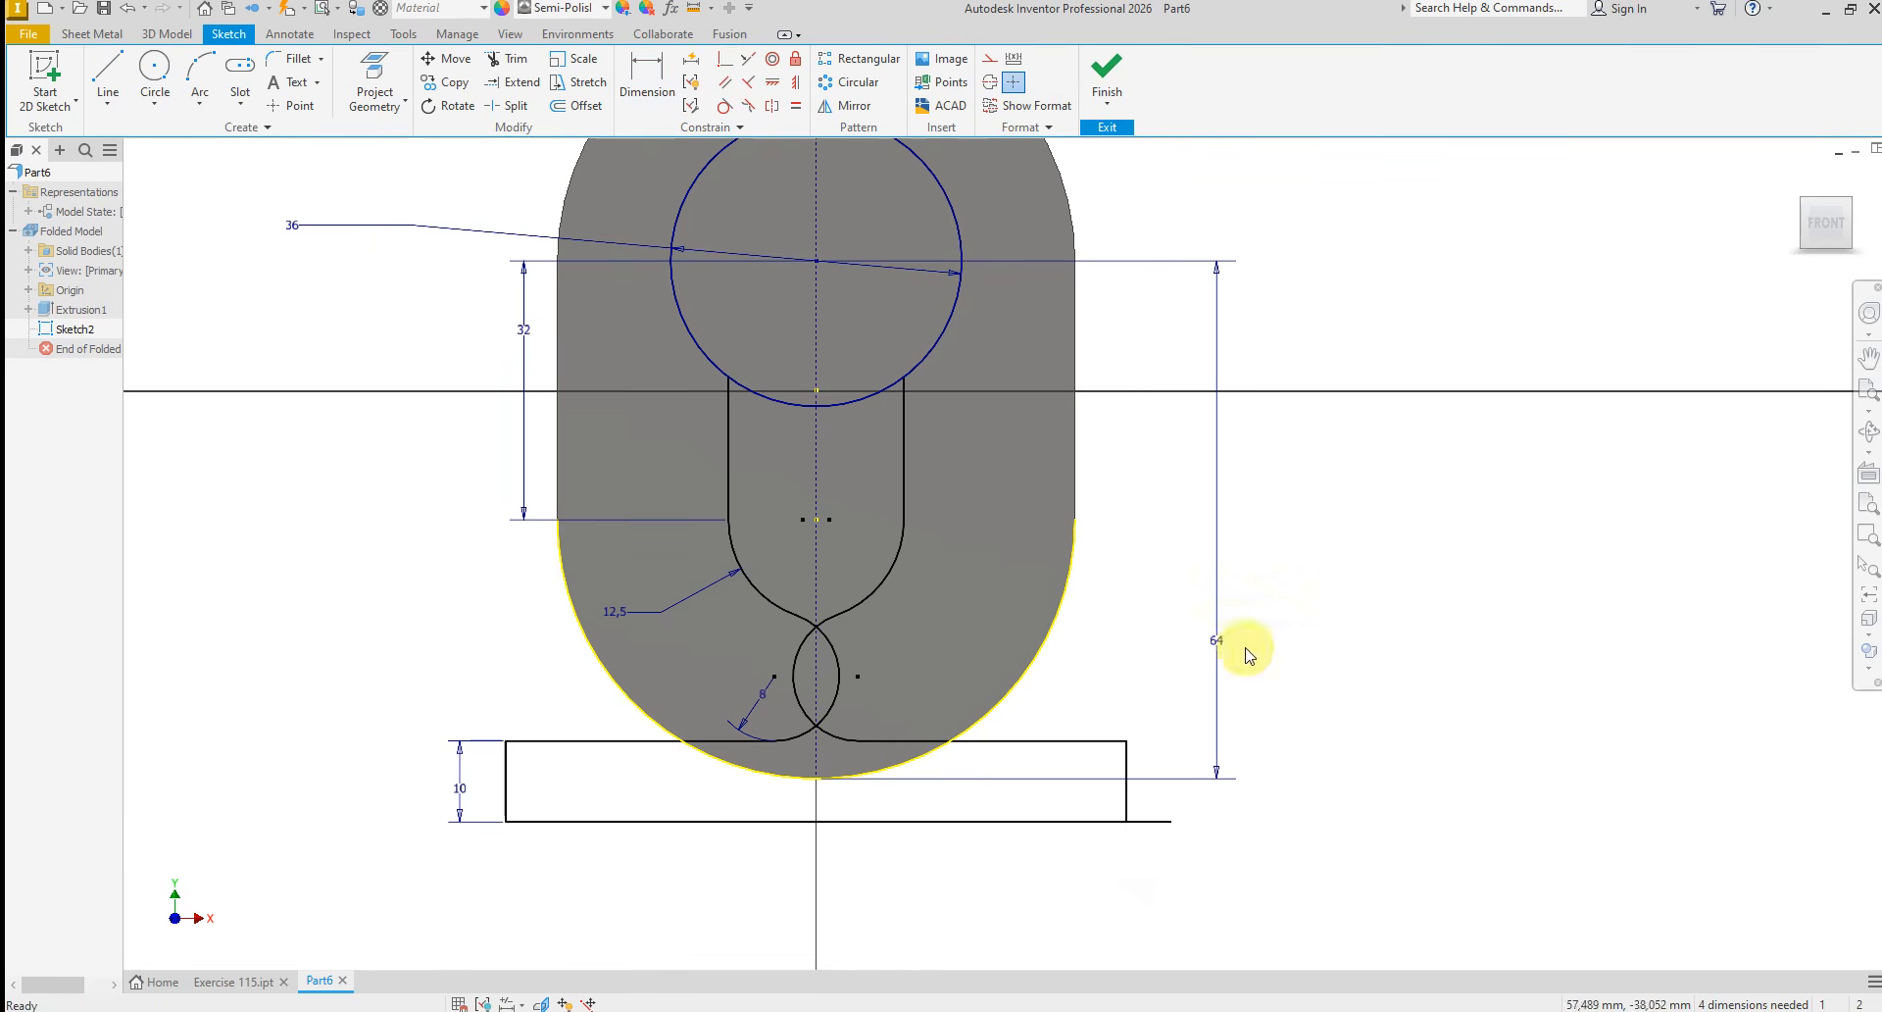
Trim the overhanging end of the horizontal base line beyond the mirrored outer vertical line
{"action": "left_click", "coordinate": [505, 58]}
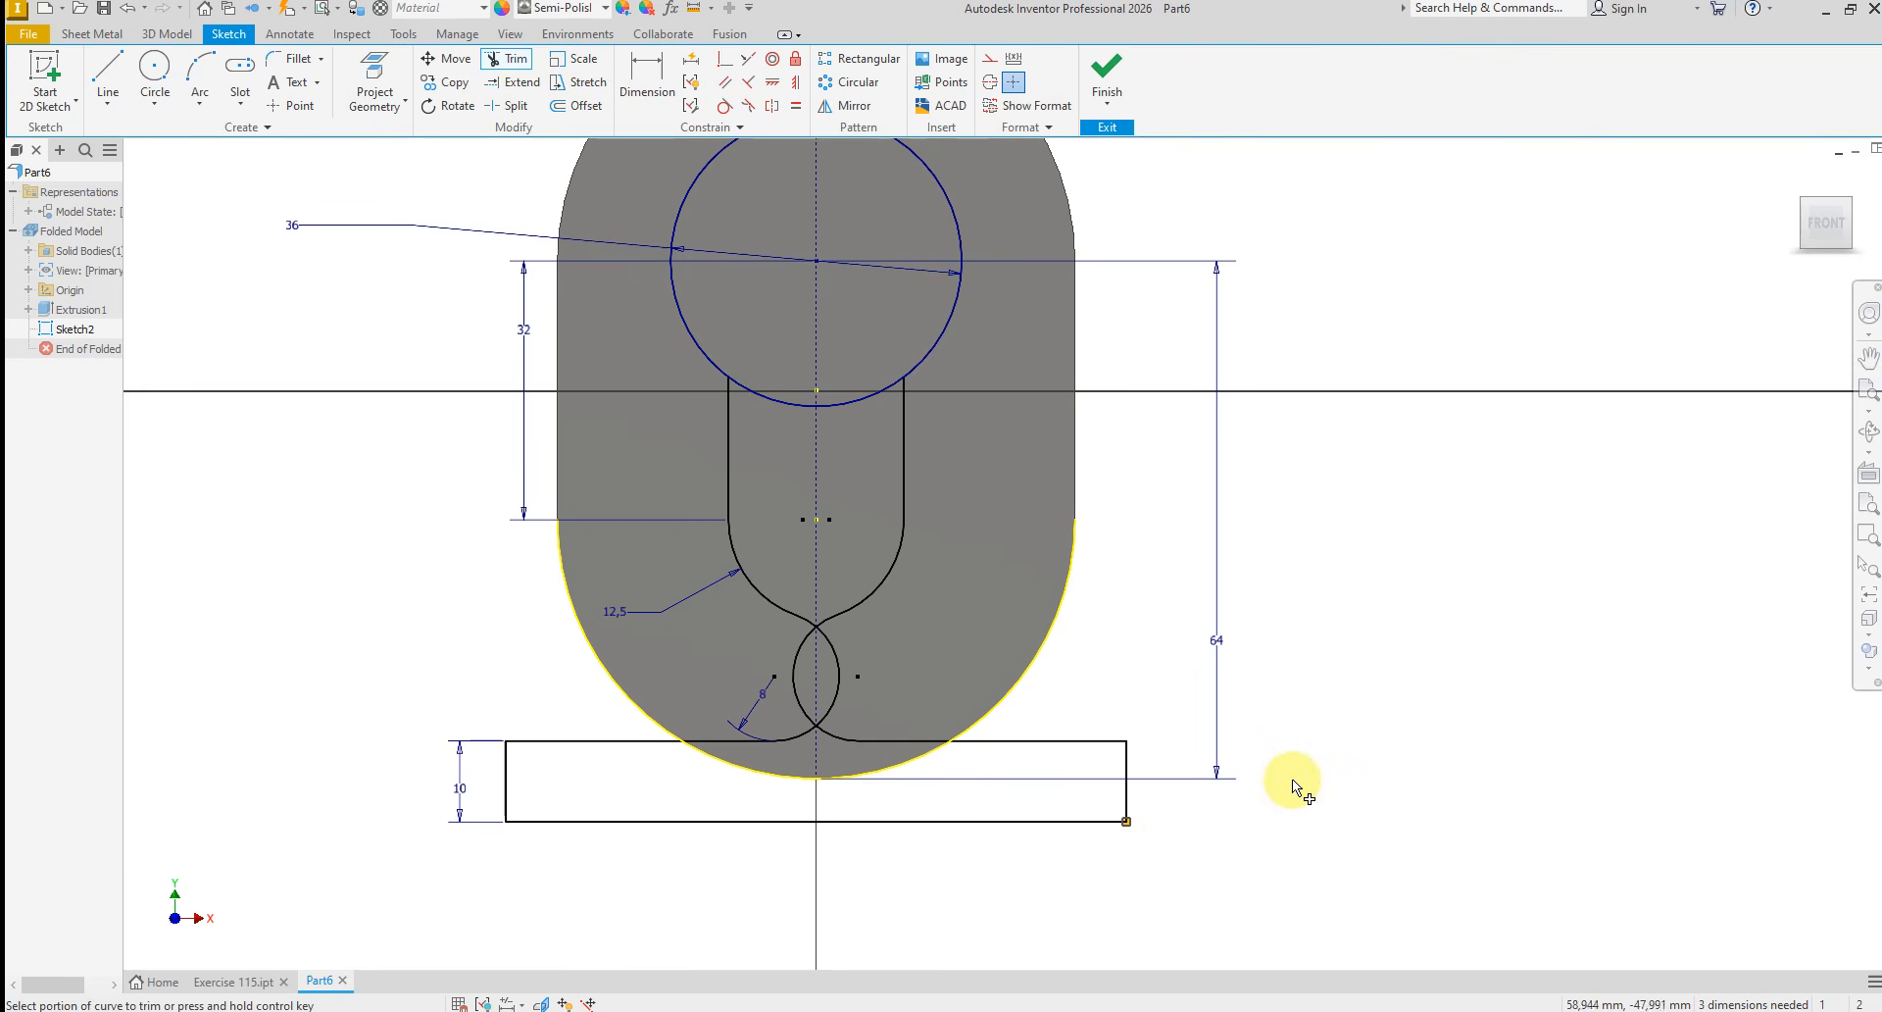
{"action": "right_click", "coordinate": [1363, 779]}
{"action": "left_click", "coordinate": [1391, 804]}
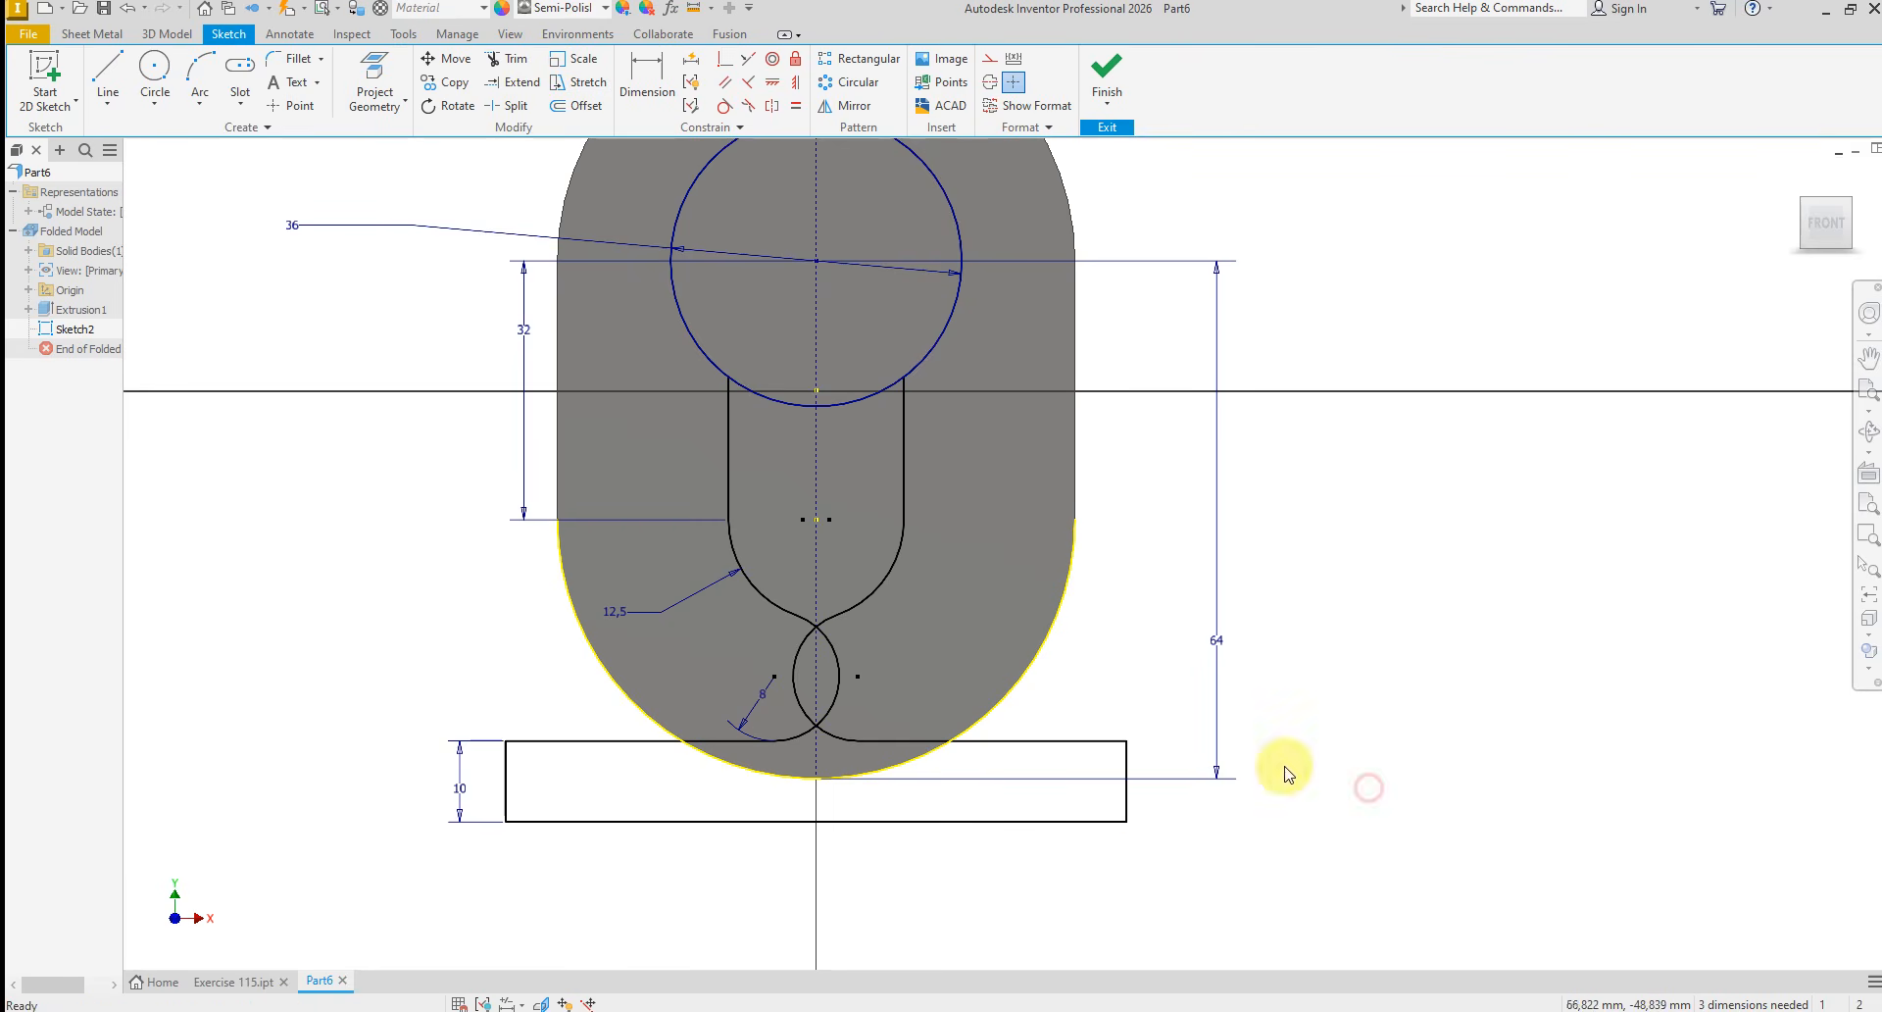
Apply a Tangent constraint between the horizontal base line and the plate's lower arc
{"action": "left_click", "coordinate": [723, 105]}
{"action": "left_click", "coordinate": [914, 827]}
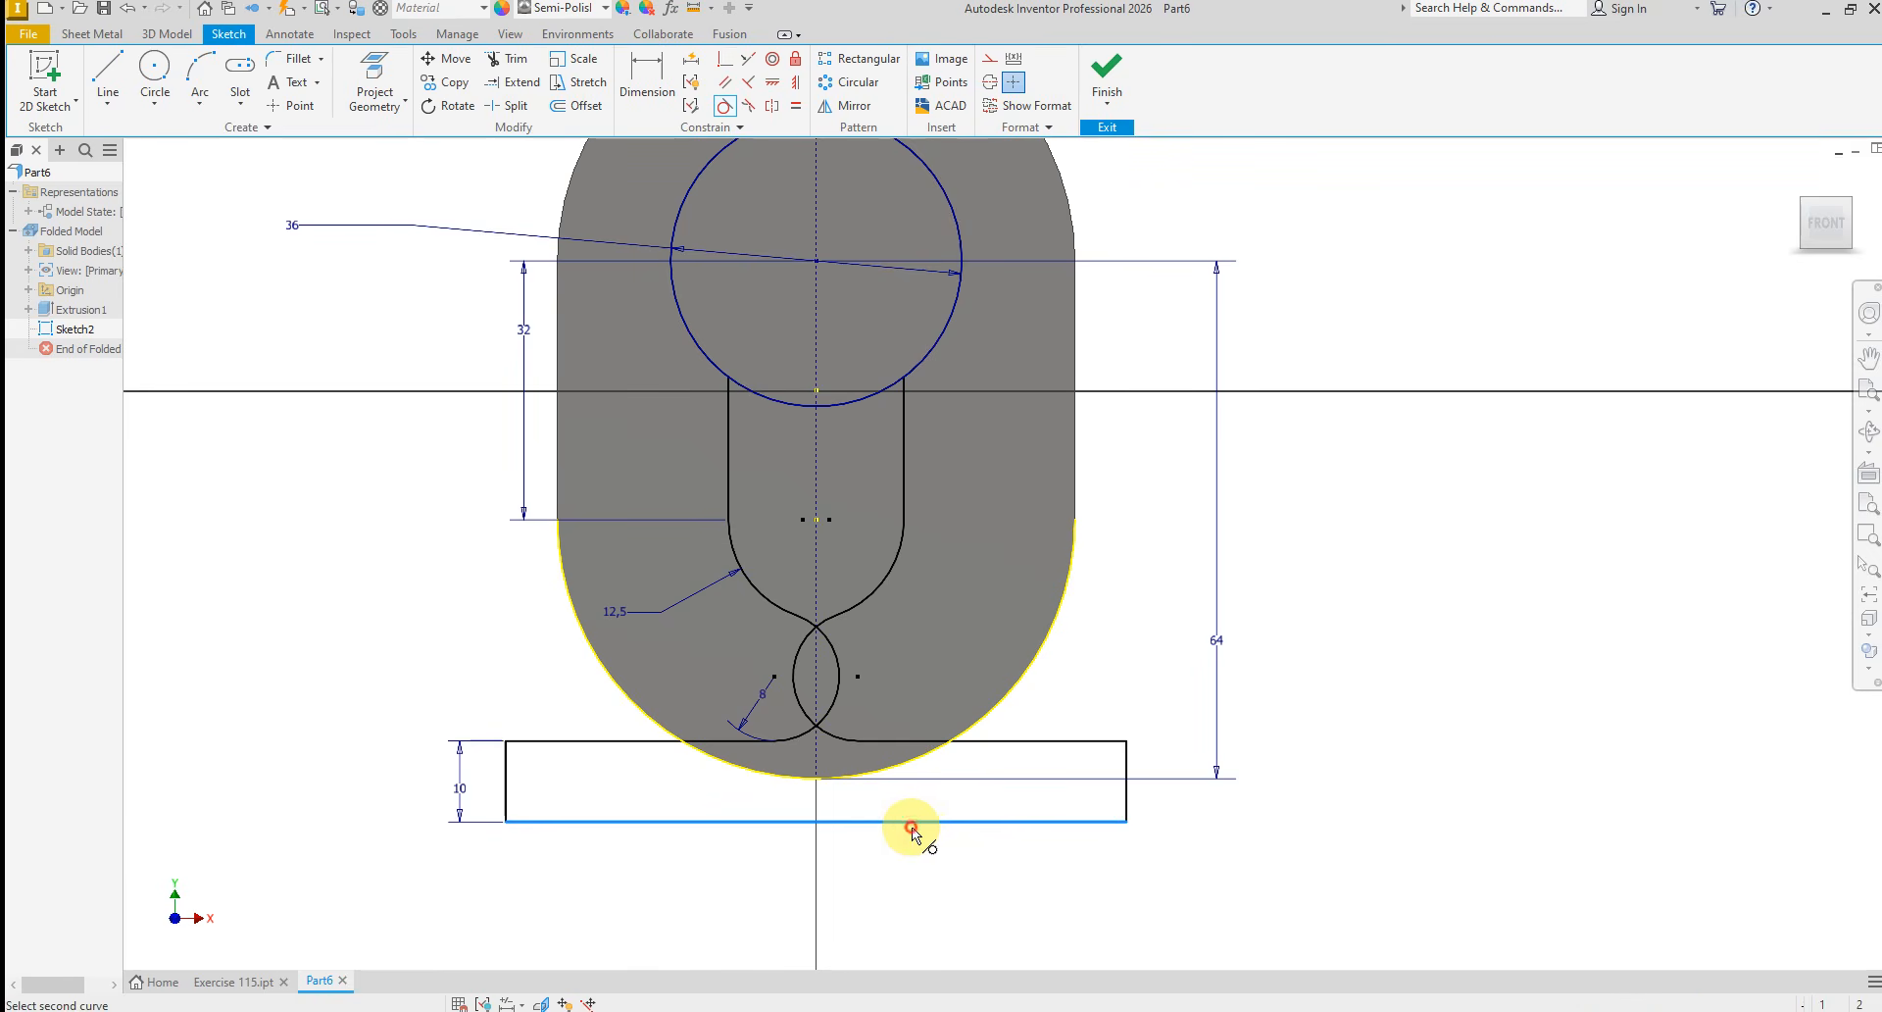
{"action": "left_click", "coordinate": [882, 769]}
{"action": "right_click", "coordinate": [995, 840]}
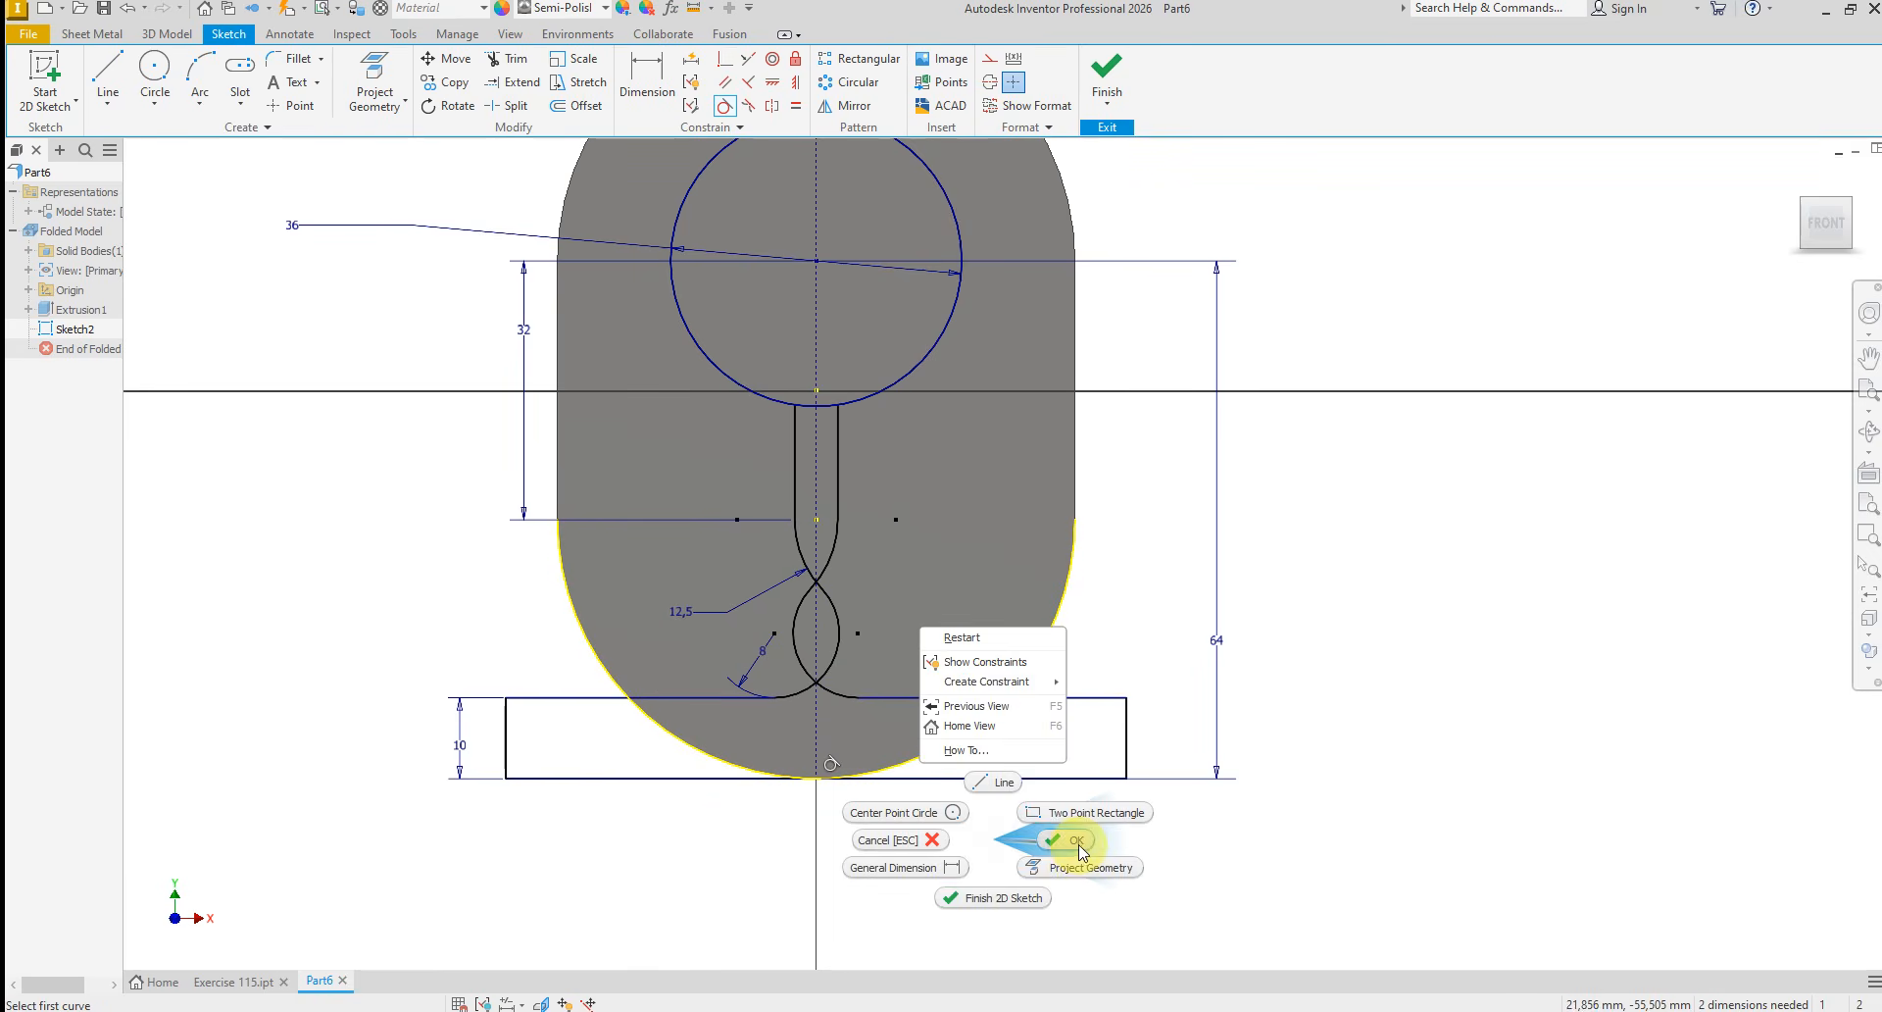
{"action": "left_click", "coordinate": [1075, 843]}
Dimension the distance between the two inner vertical lines below the circle as 25 mm
{"action": "left_click", "coordinate": [642, 77]}
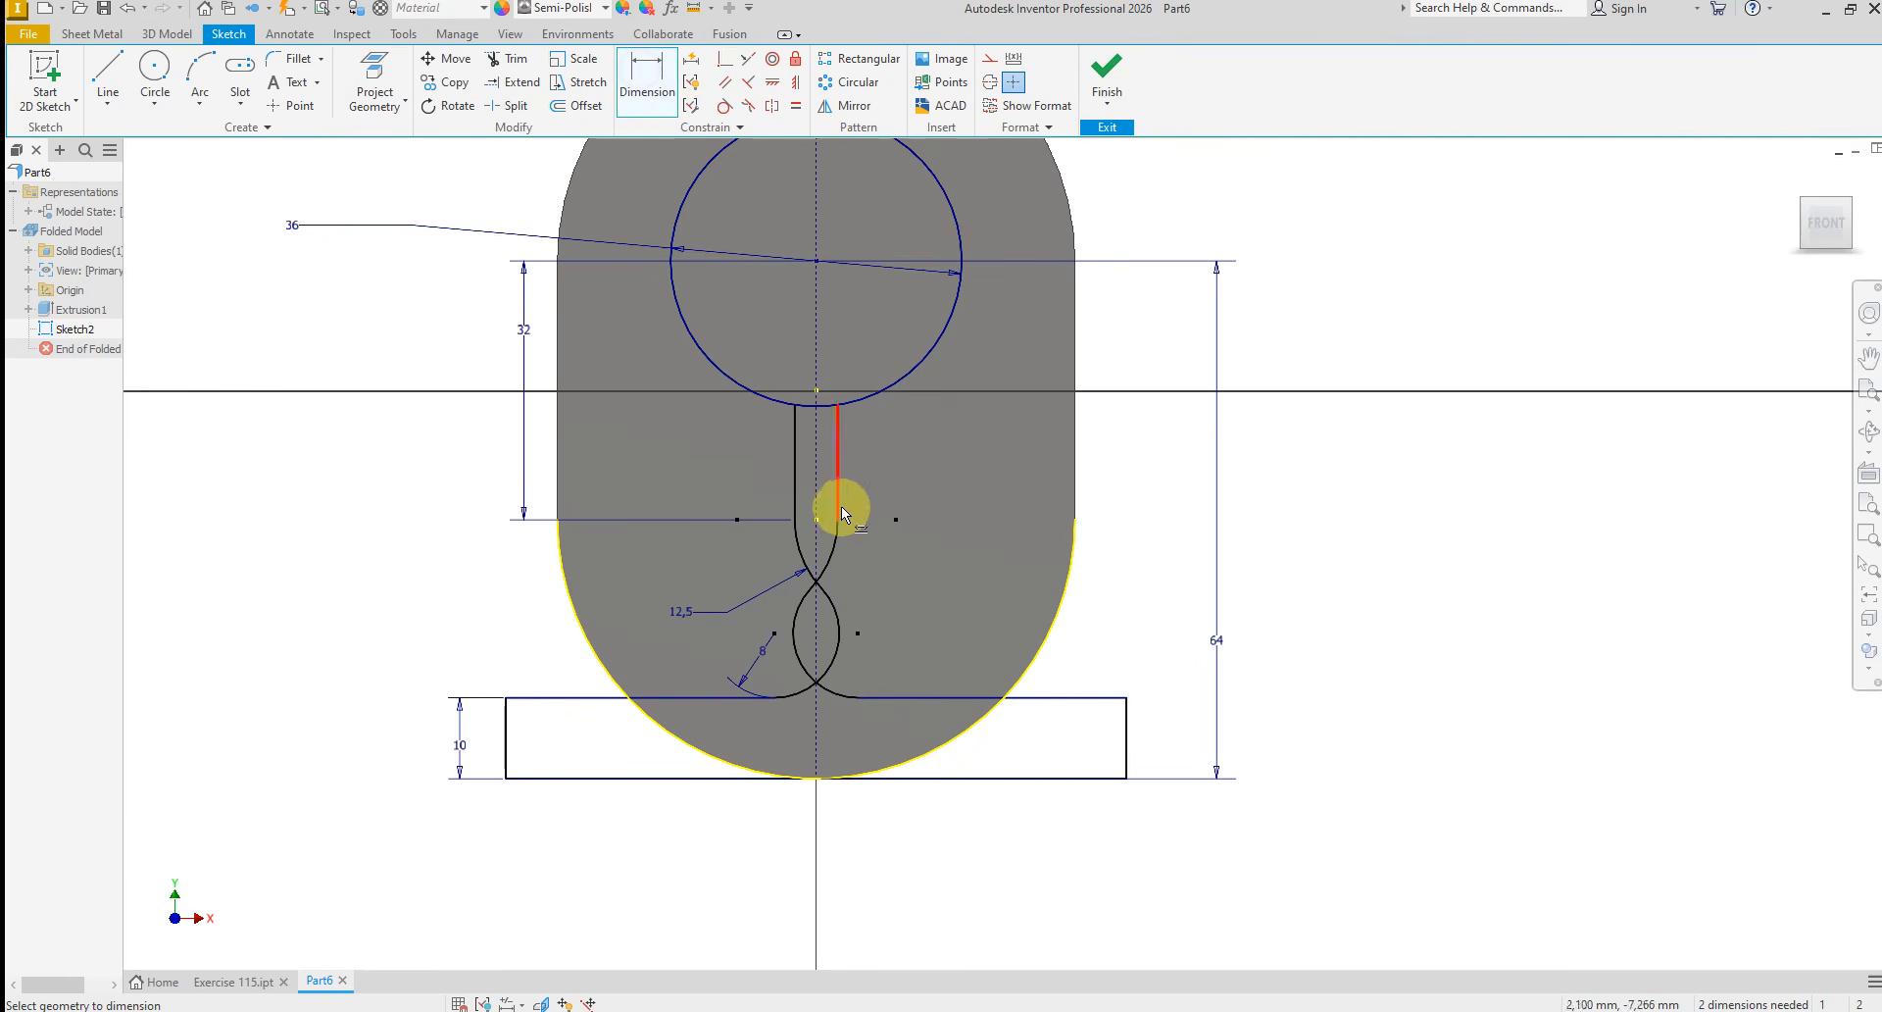
{"action": "left_click", "coordinate": [794, 496]}
{"action": "left_click", "coordinate": [838, 497]}
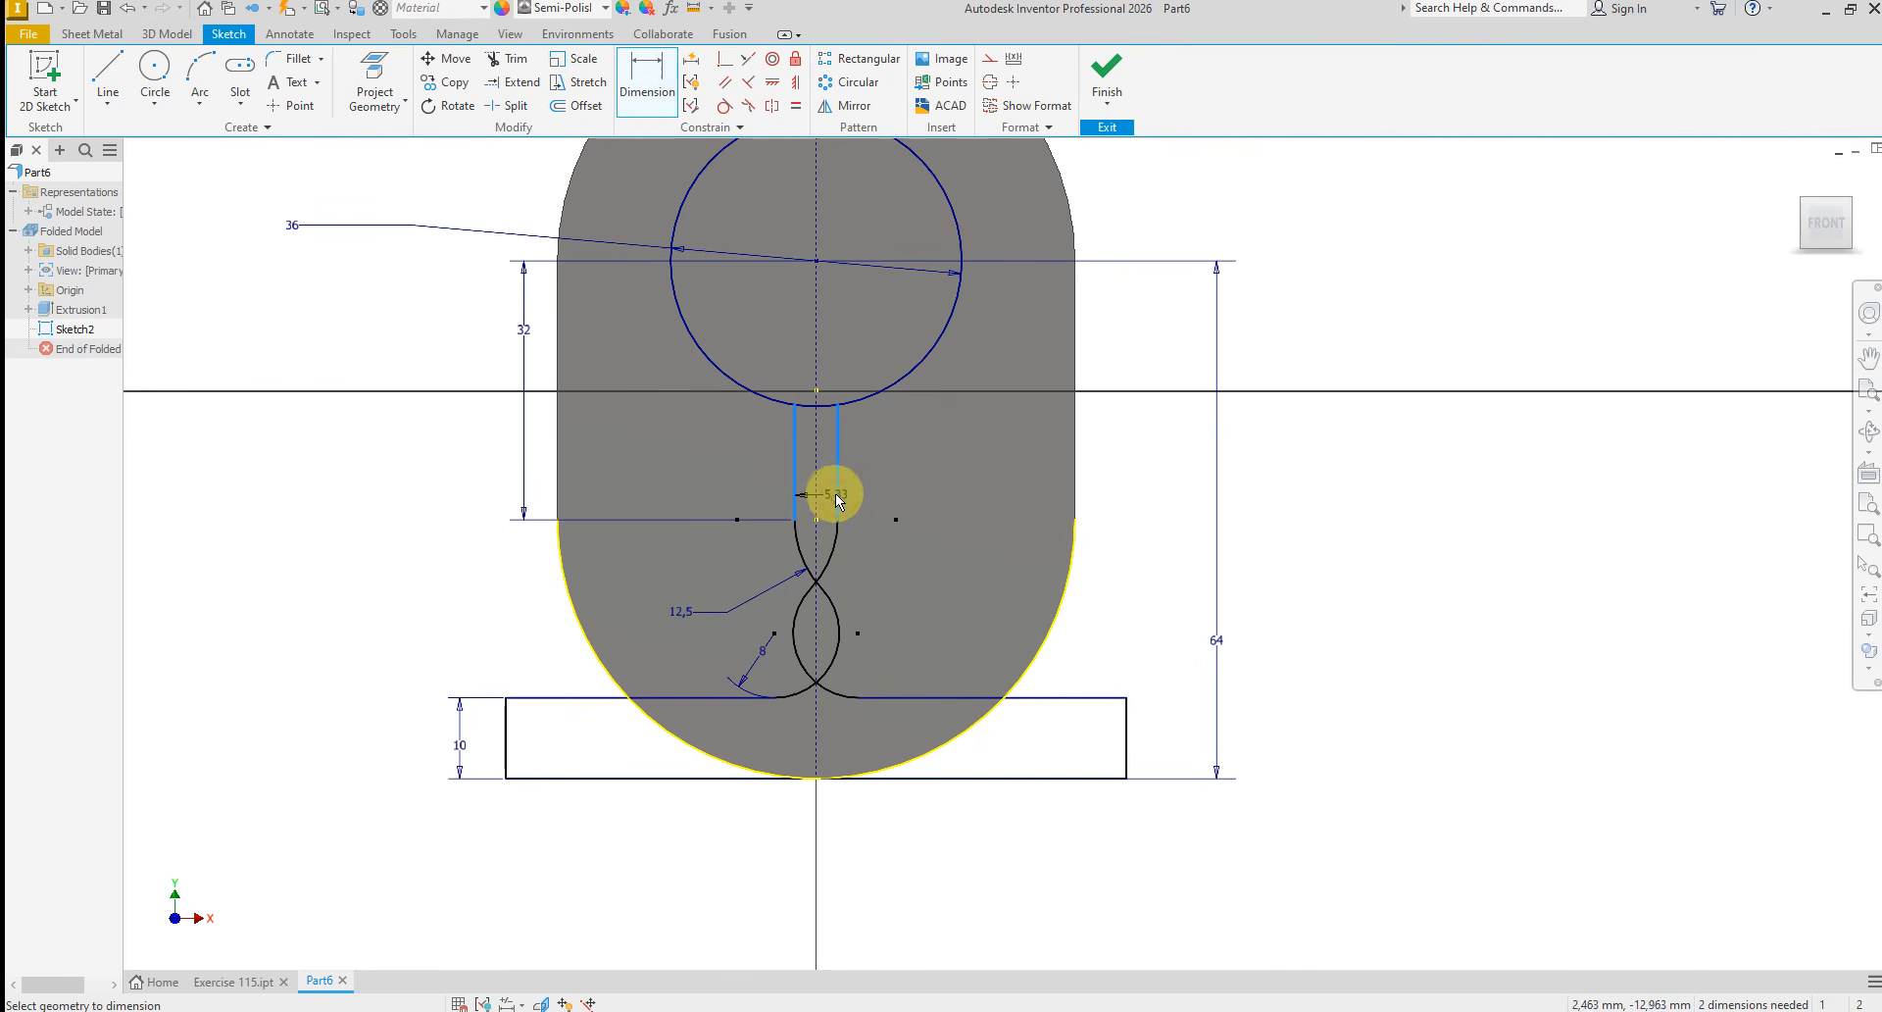
{"action": "left_click", "coordinate": [826, 495]}
{"action": "type", "text": "25"}
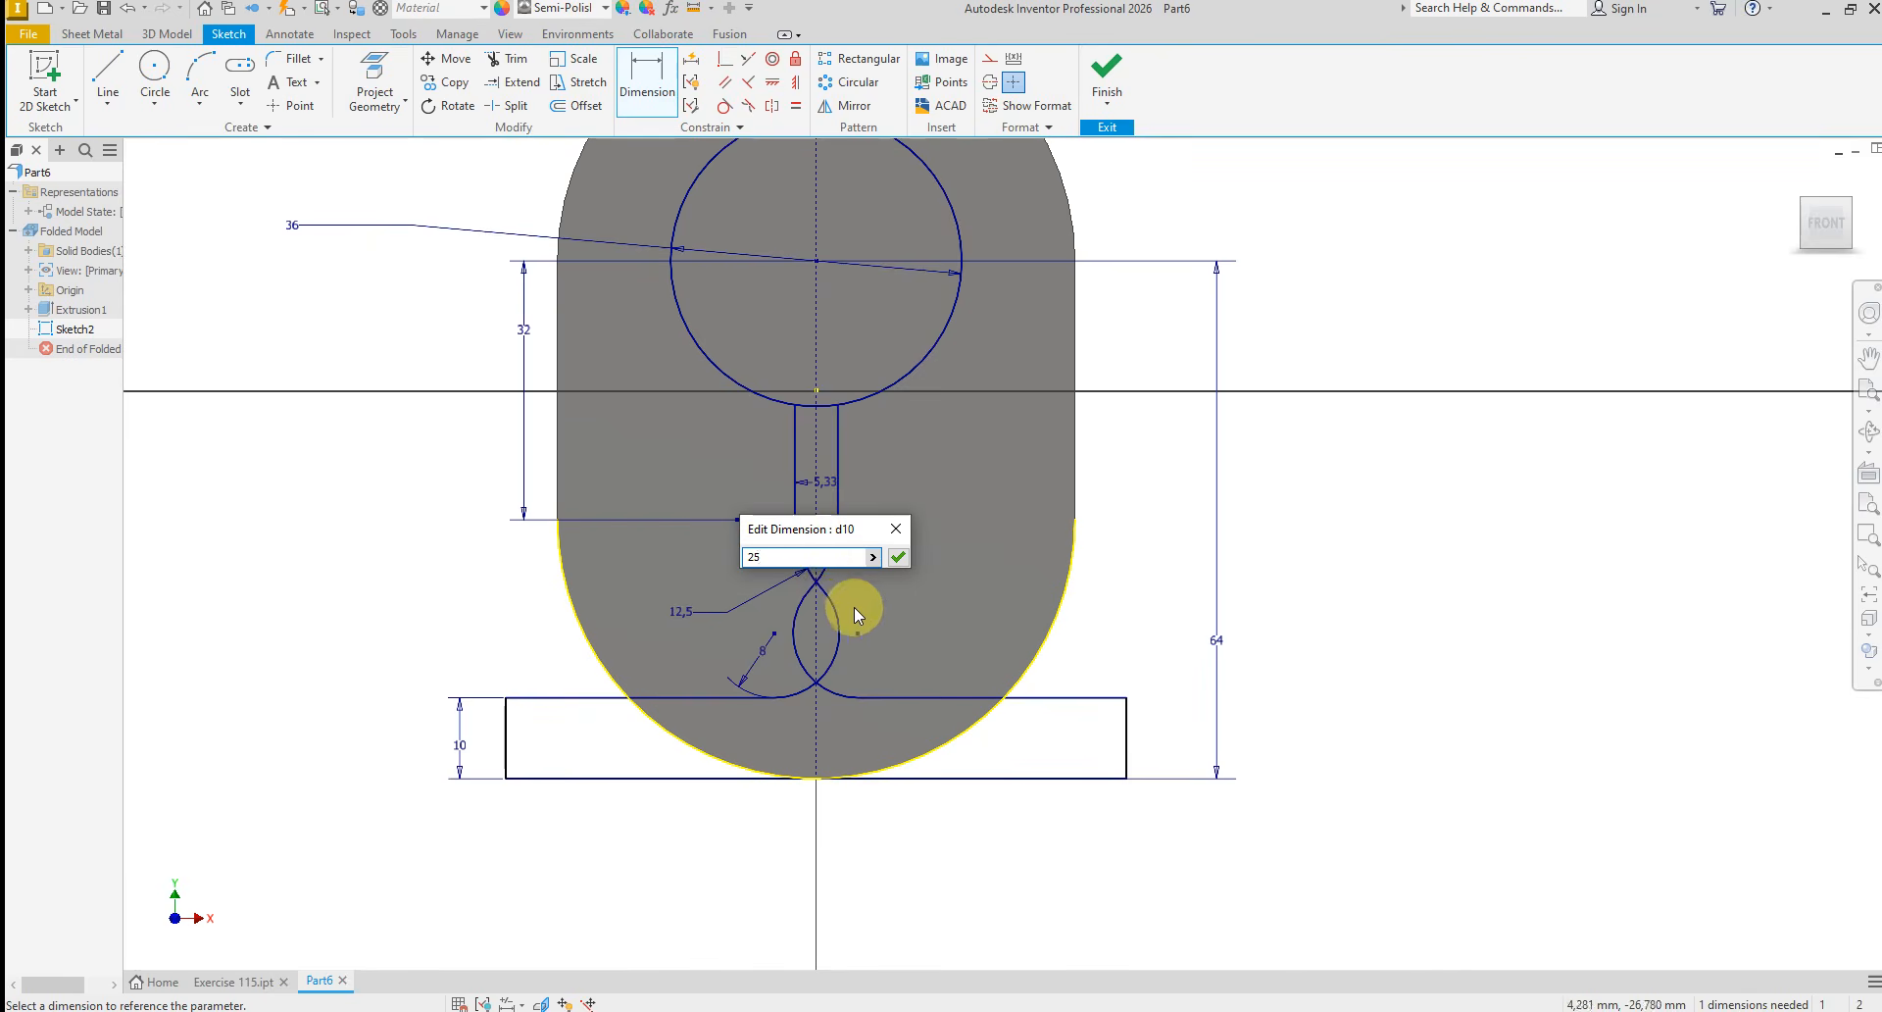
{"action": "key", "text": "Return"}
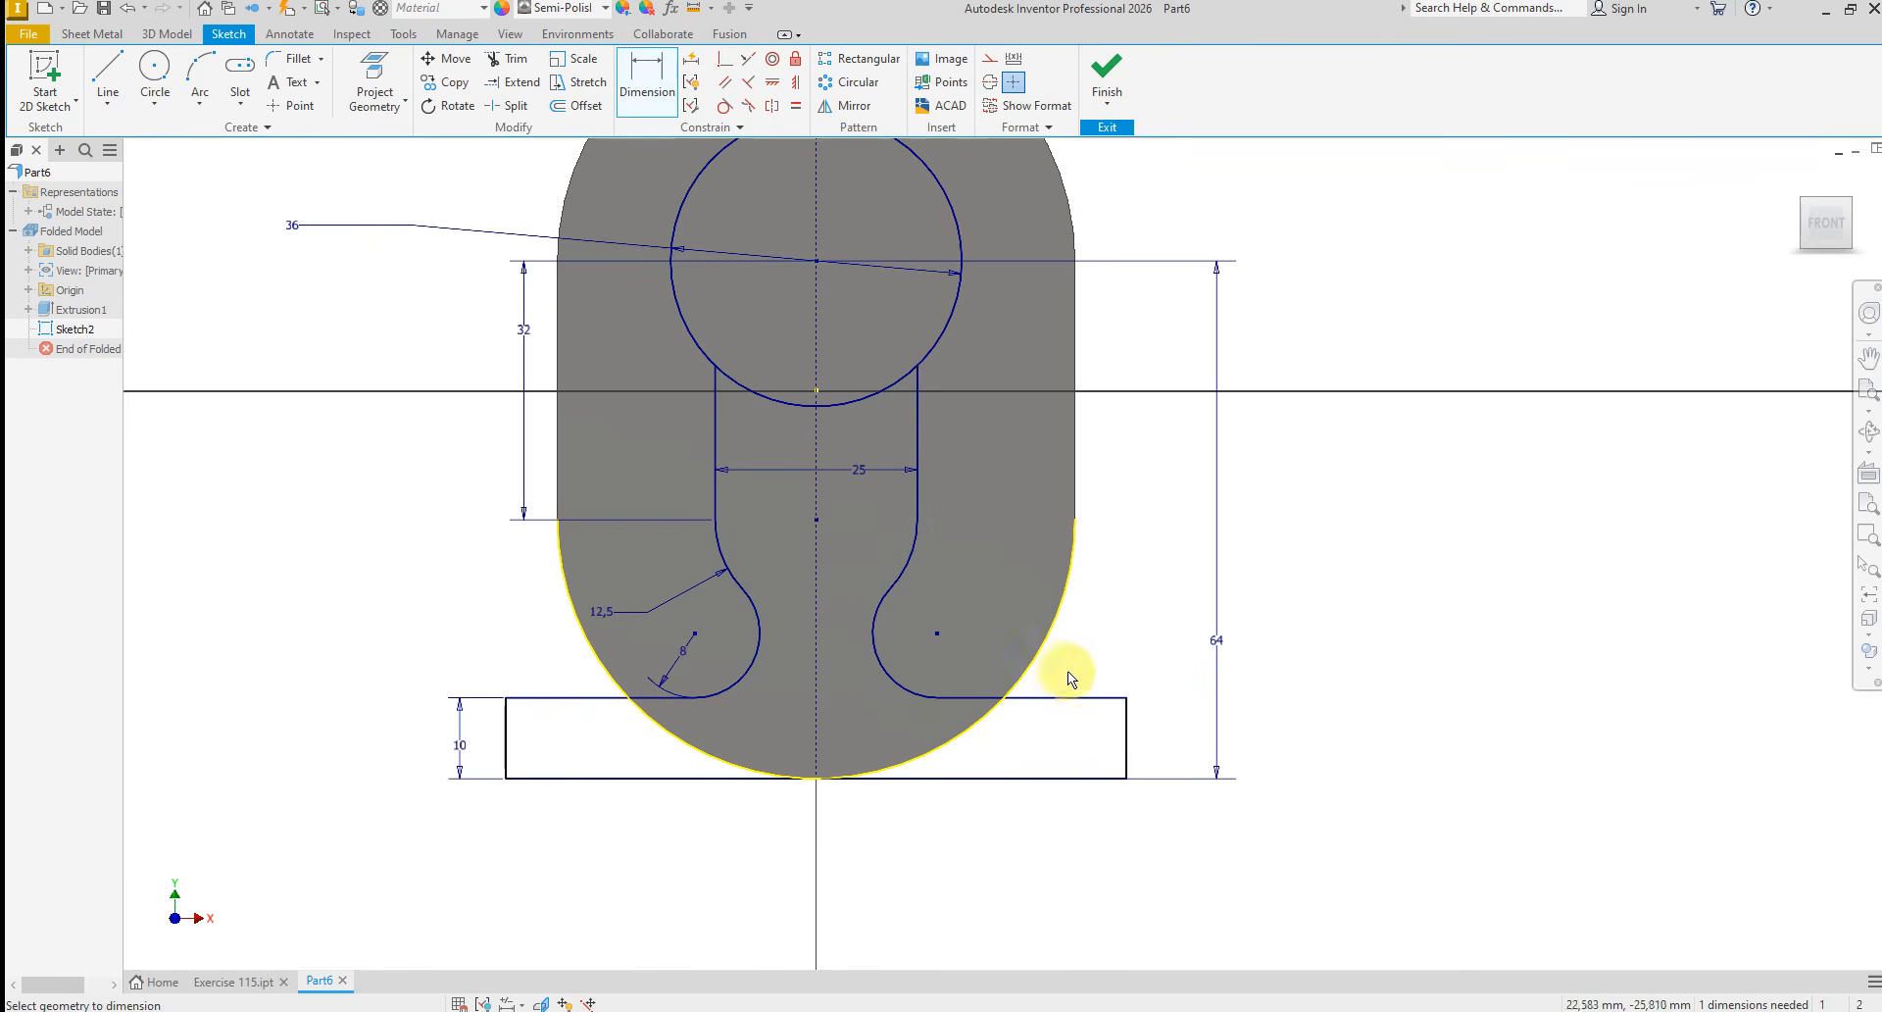
Dimension the overall width of the base between its two outer vertical lines as 70 mm
{"action": "left_click", "coordinate": [1126, 767]}
{"action": "left_click", "coordinate": [505, 737]}
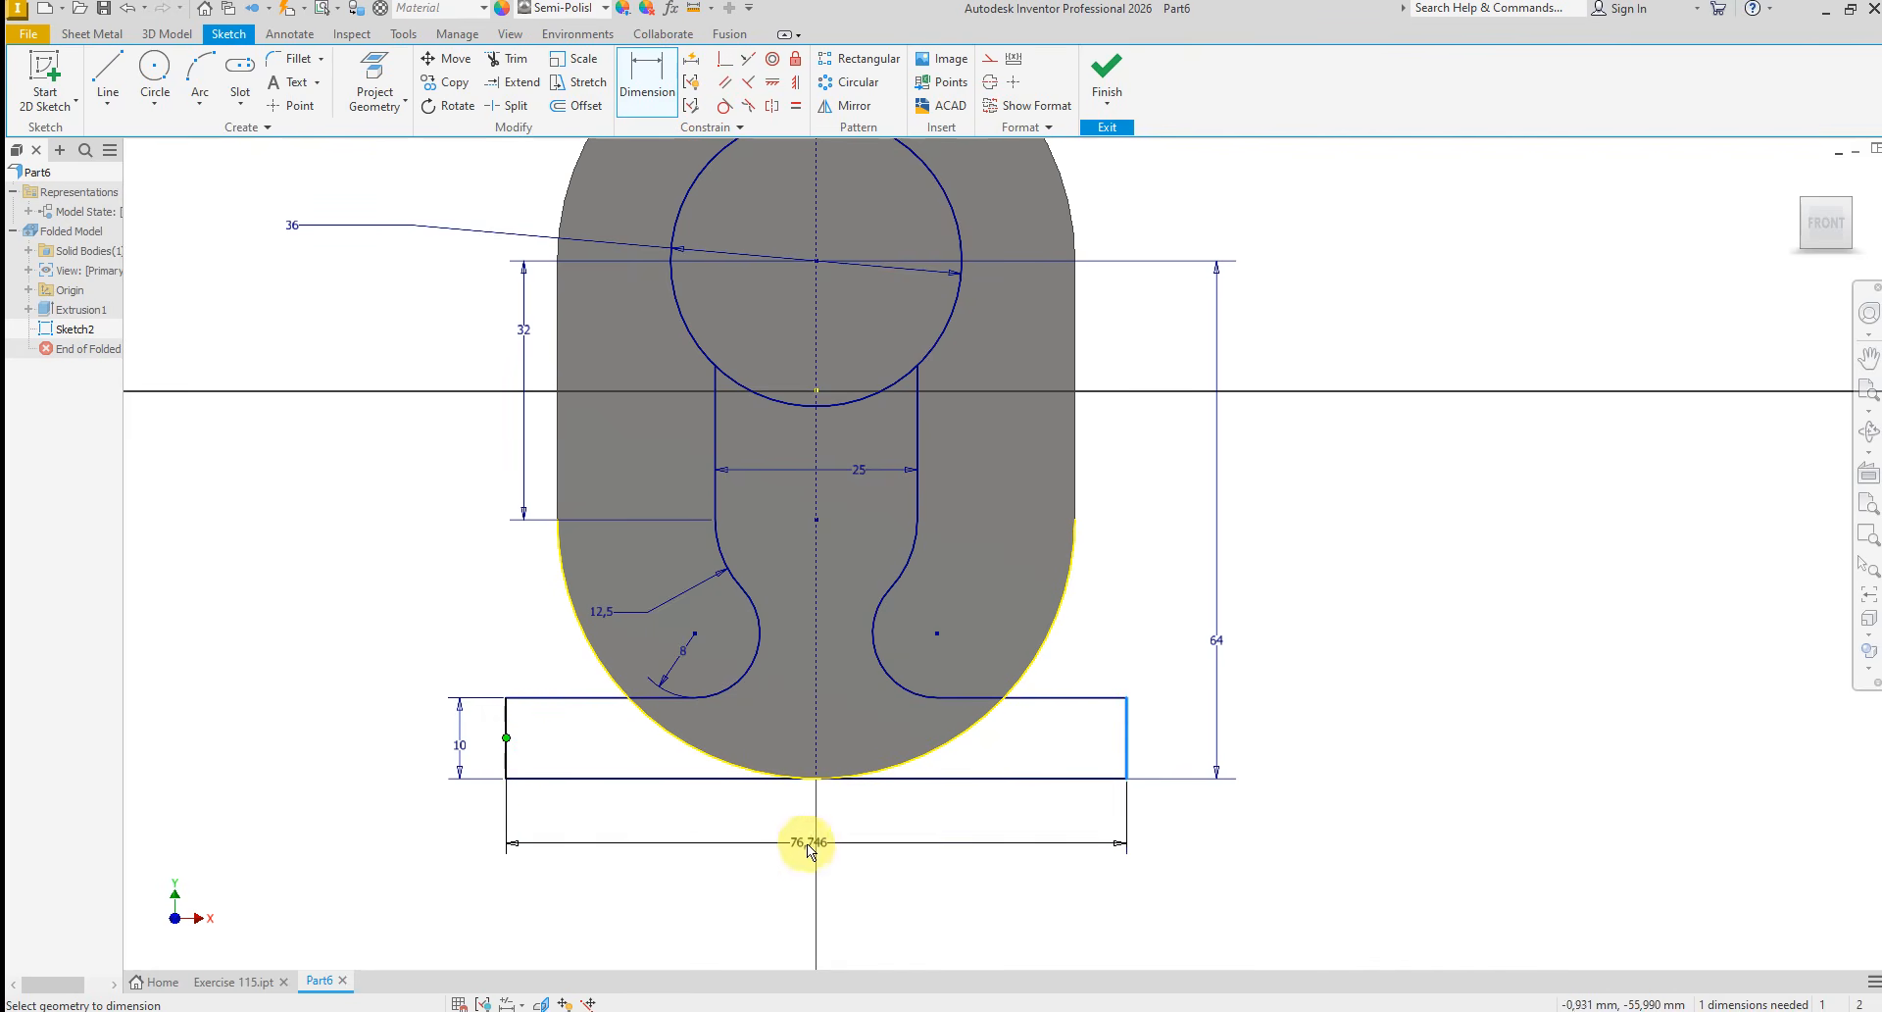
{"action": "left_click", "coordinate": [792, 845]}
{"action": "type", "text": "70"}
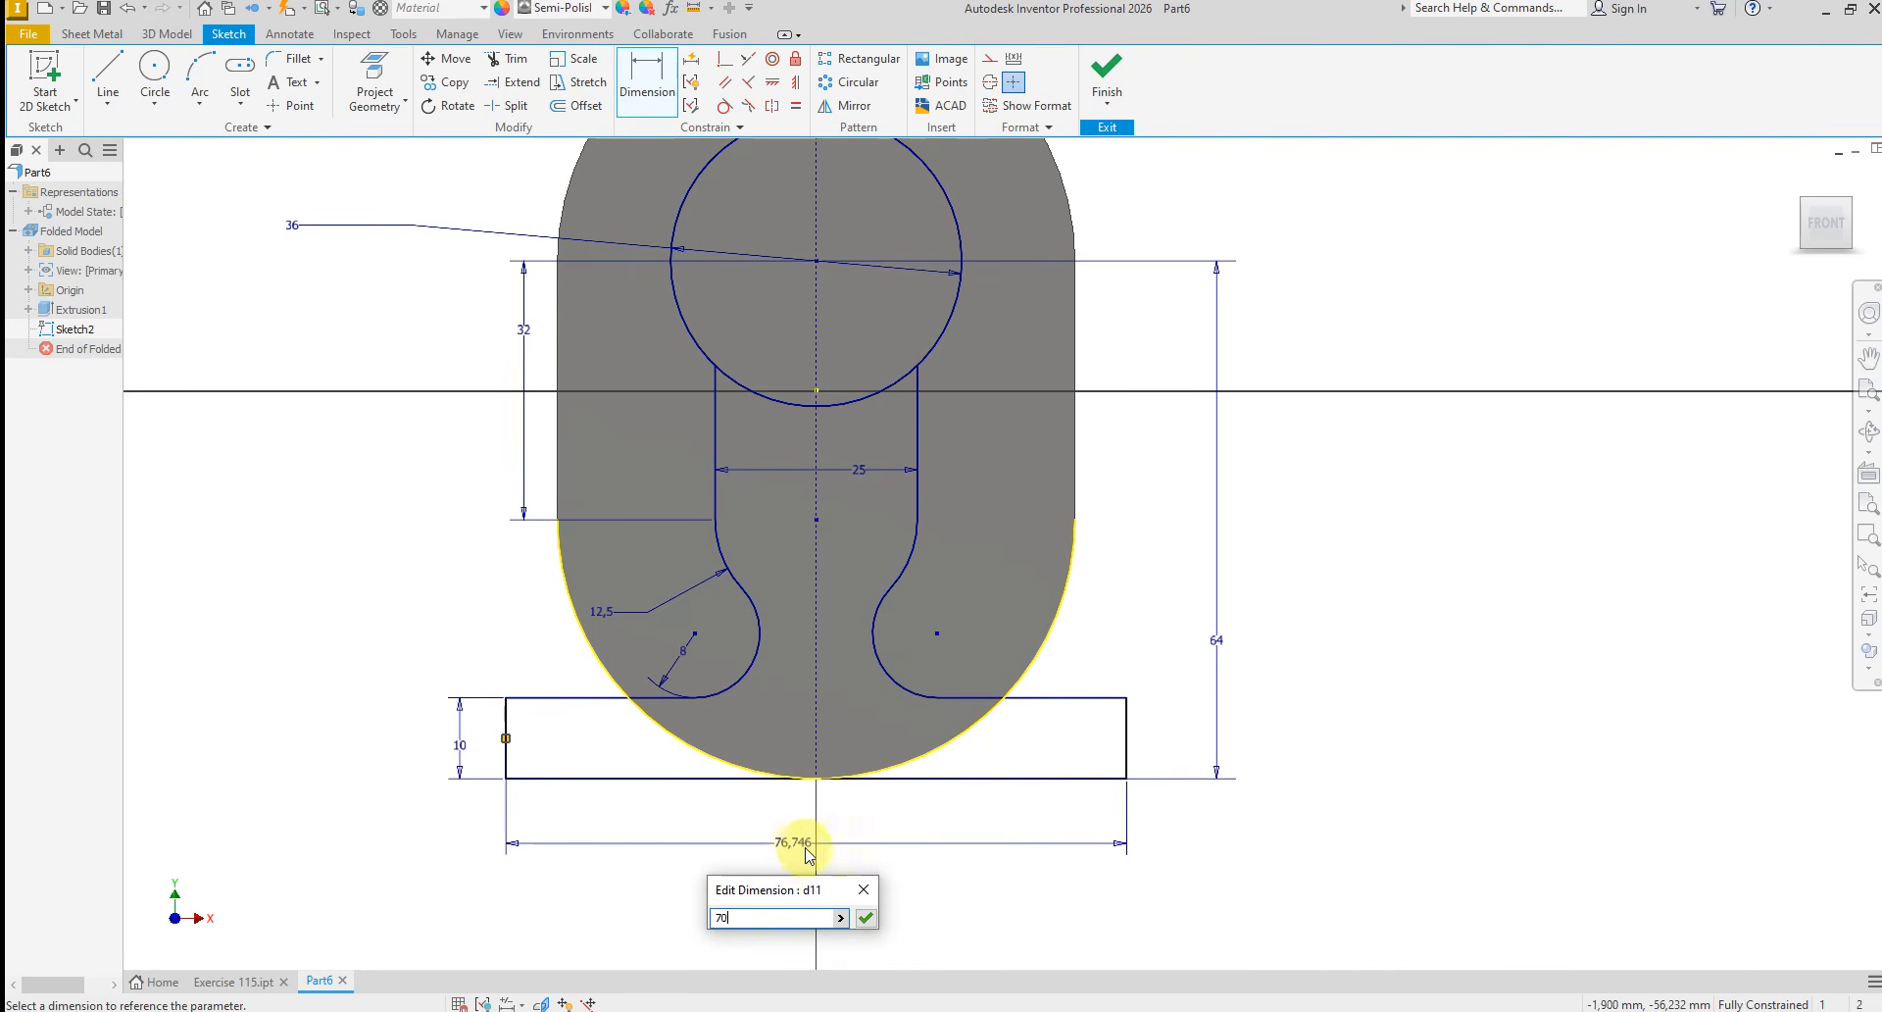
{"action": "key", "text": "Return"}
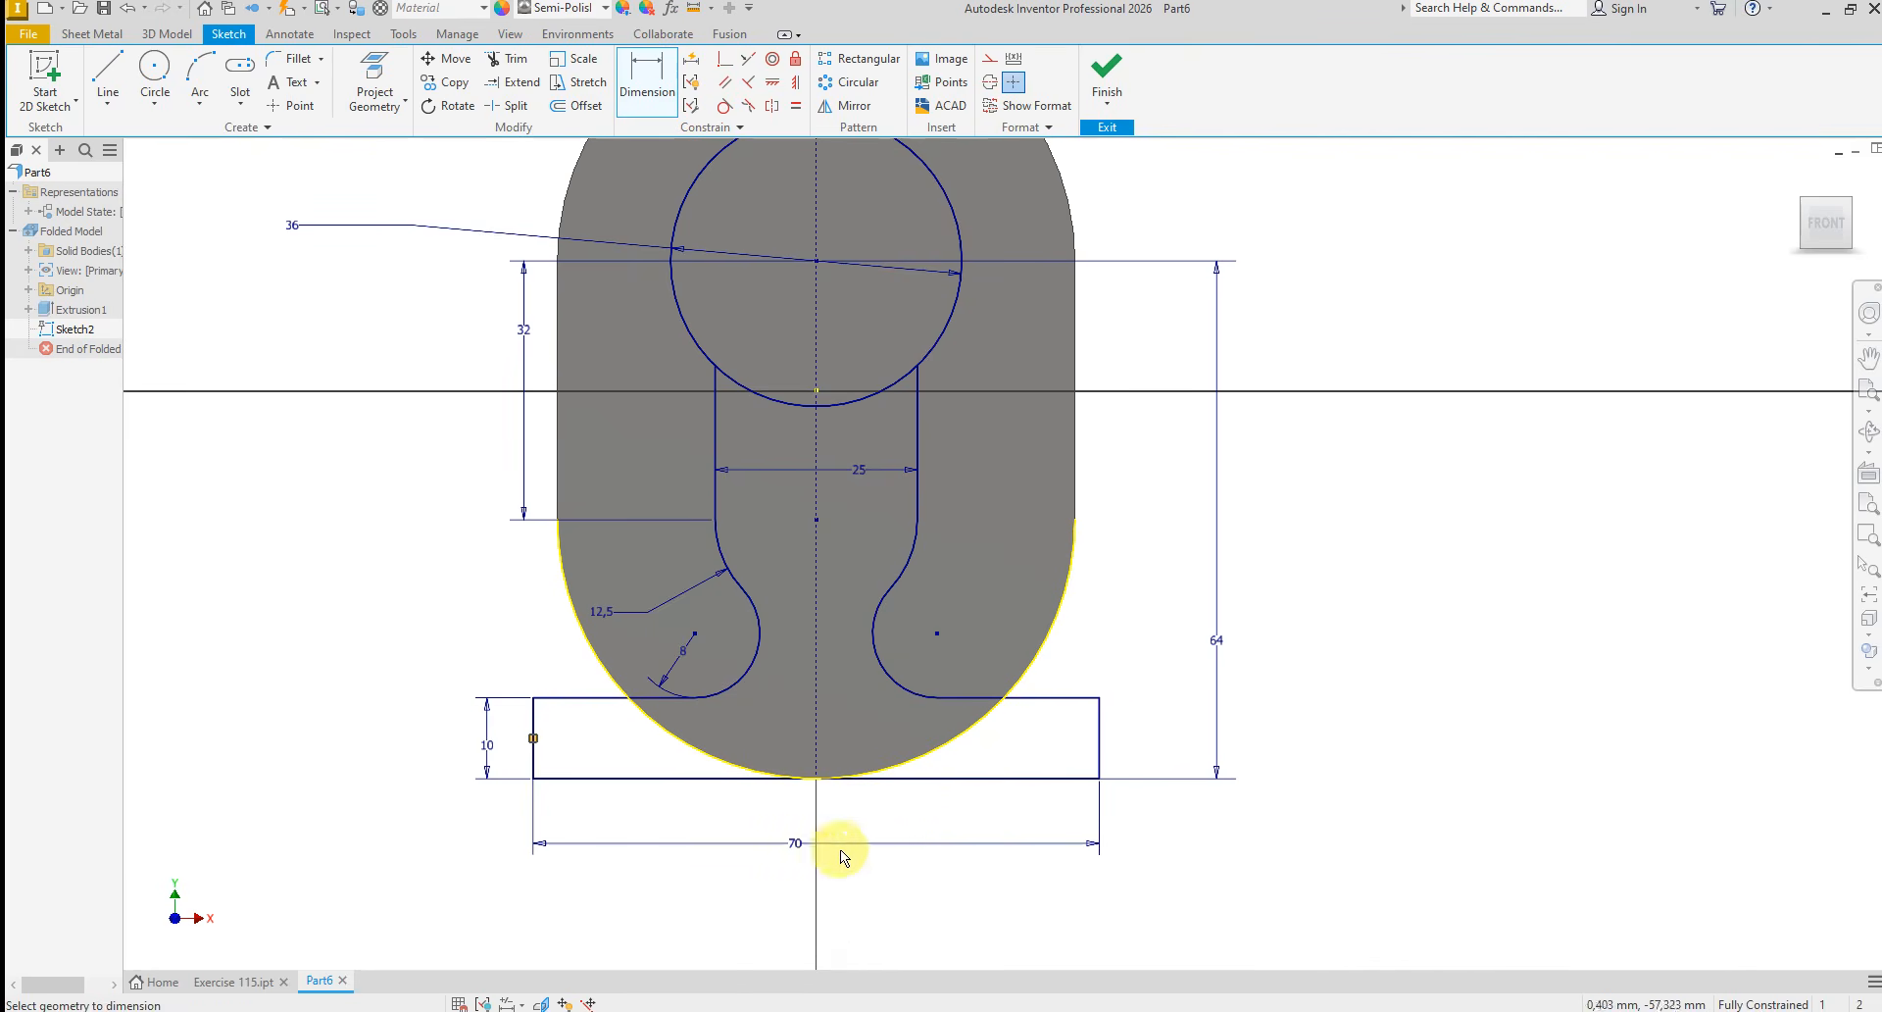
Add a driven reference dimension from the base's outer vertical line to the vertical centerline and end the dimensioning
{"action": "left_click", "coordinate": [1101, 755]}
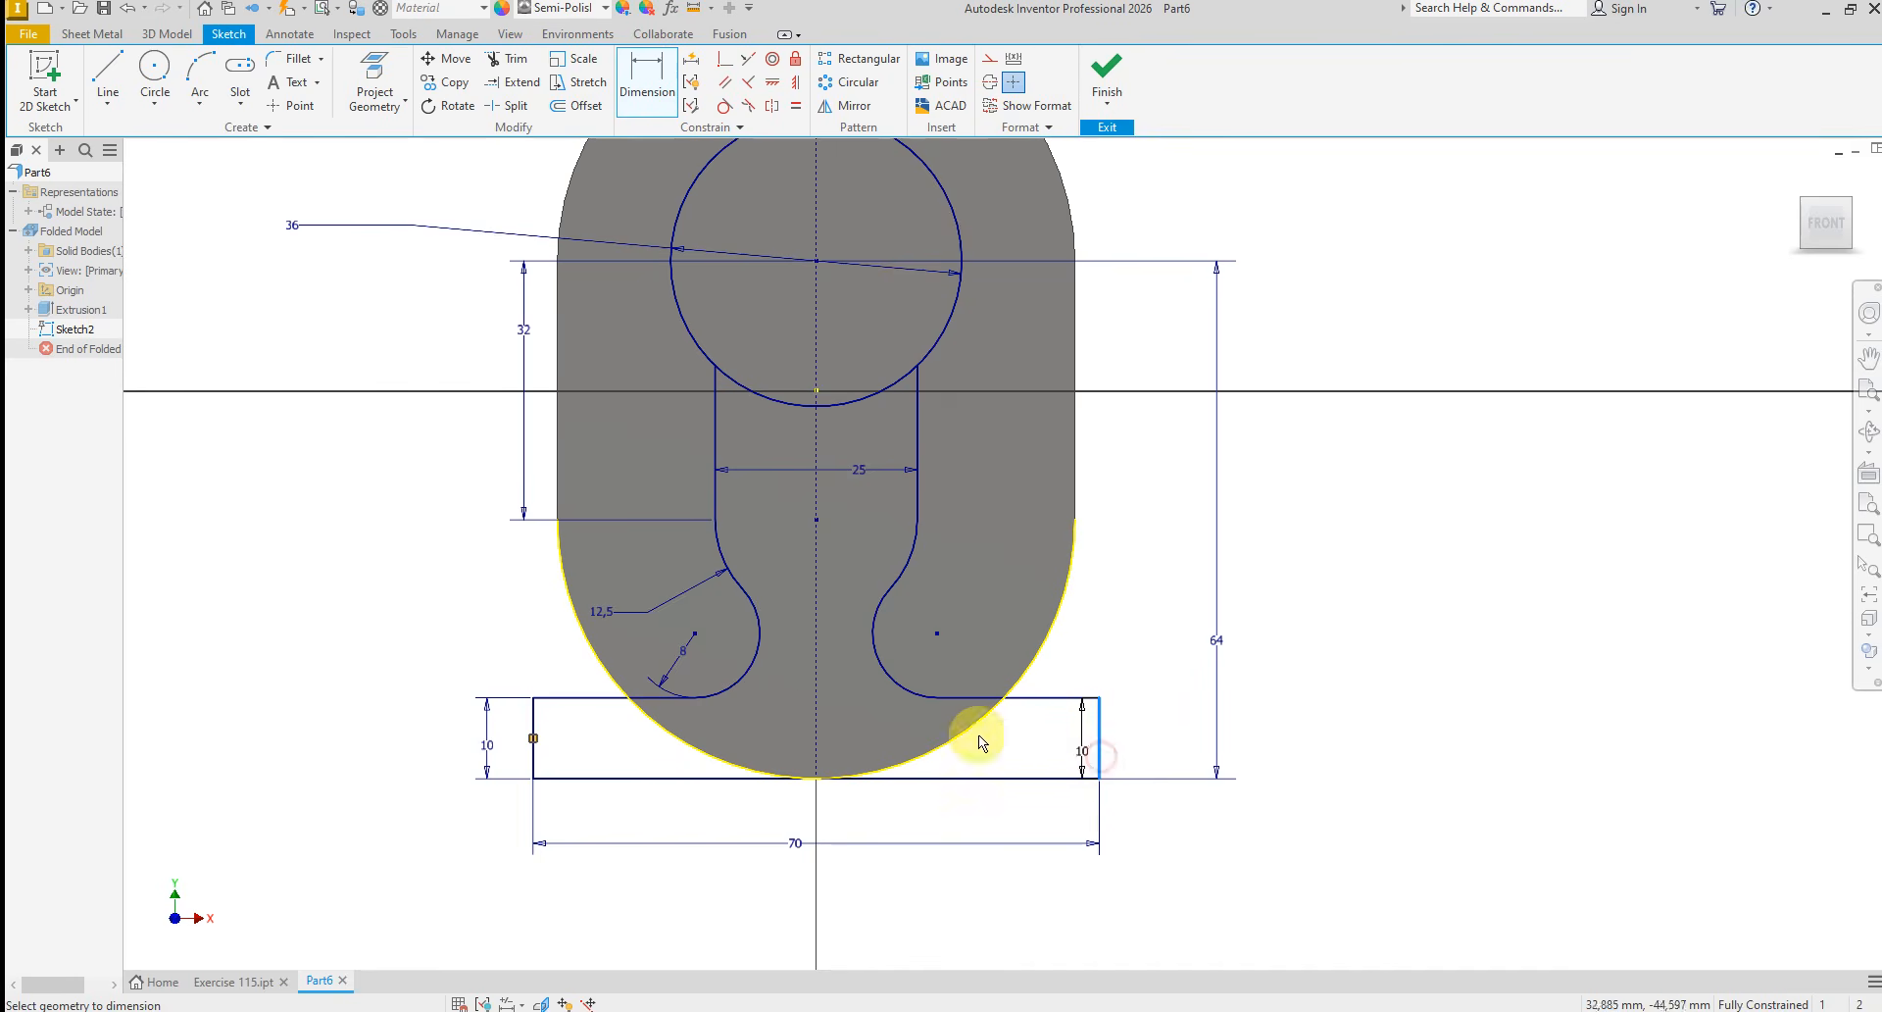
{"action": "left_click", "coordinate": [814, 723]}
{"action": "left_click", "coordinate": [870, 879]}
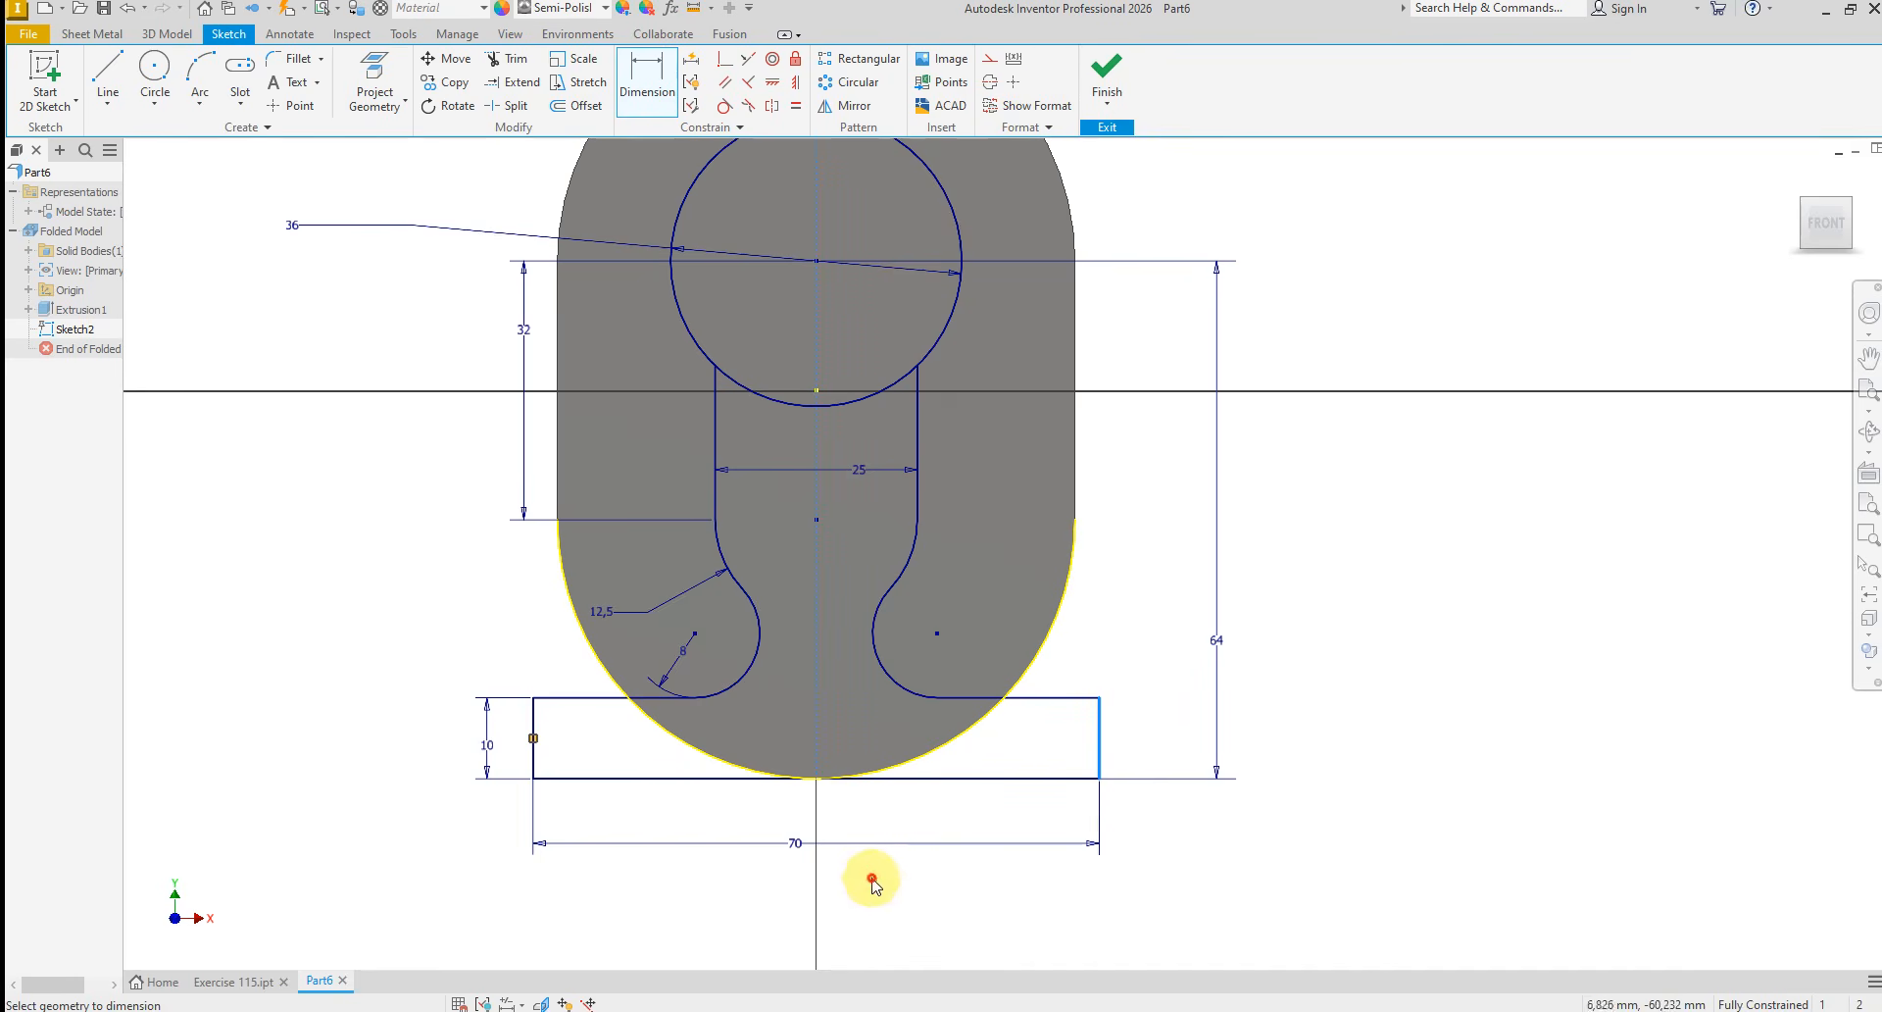
{"action": "left_click", "coordinate": [433, 181]}
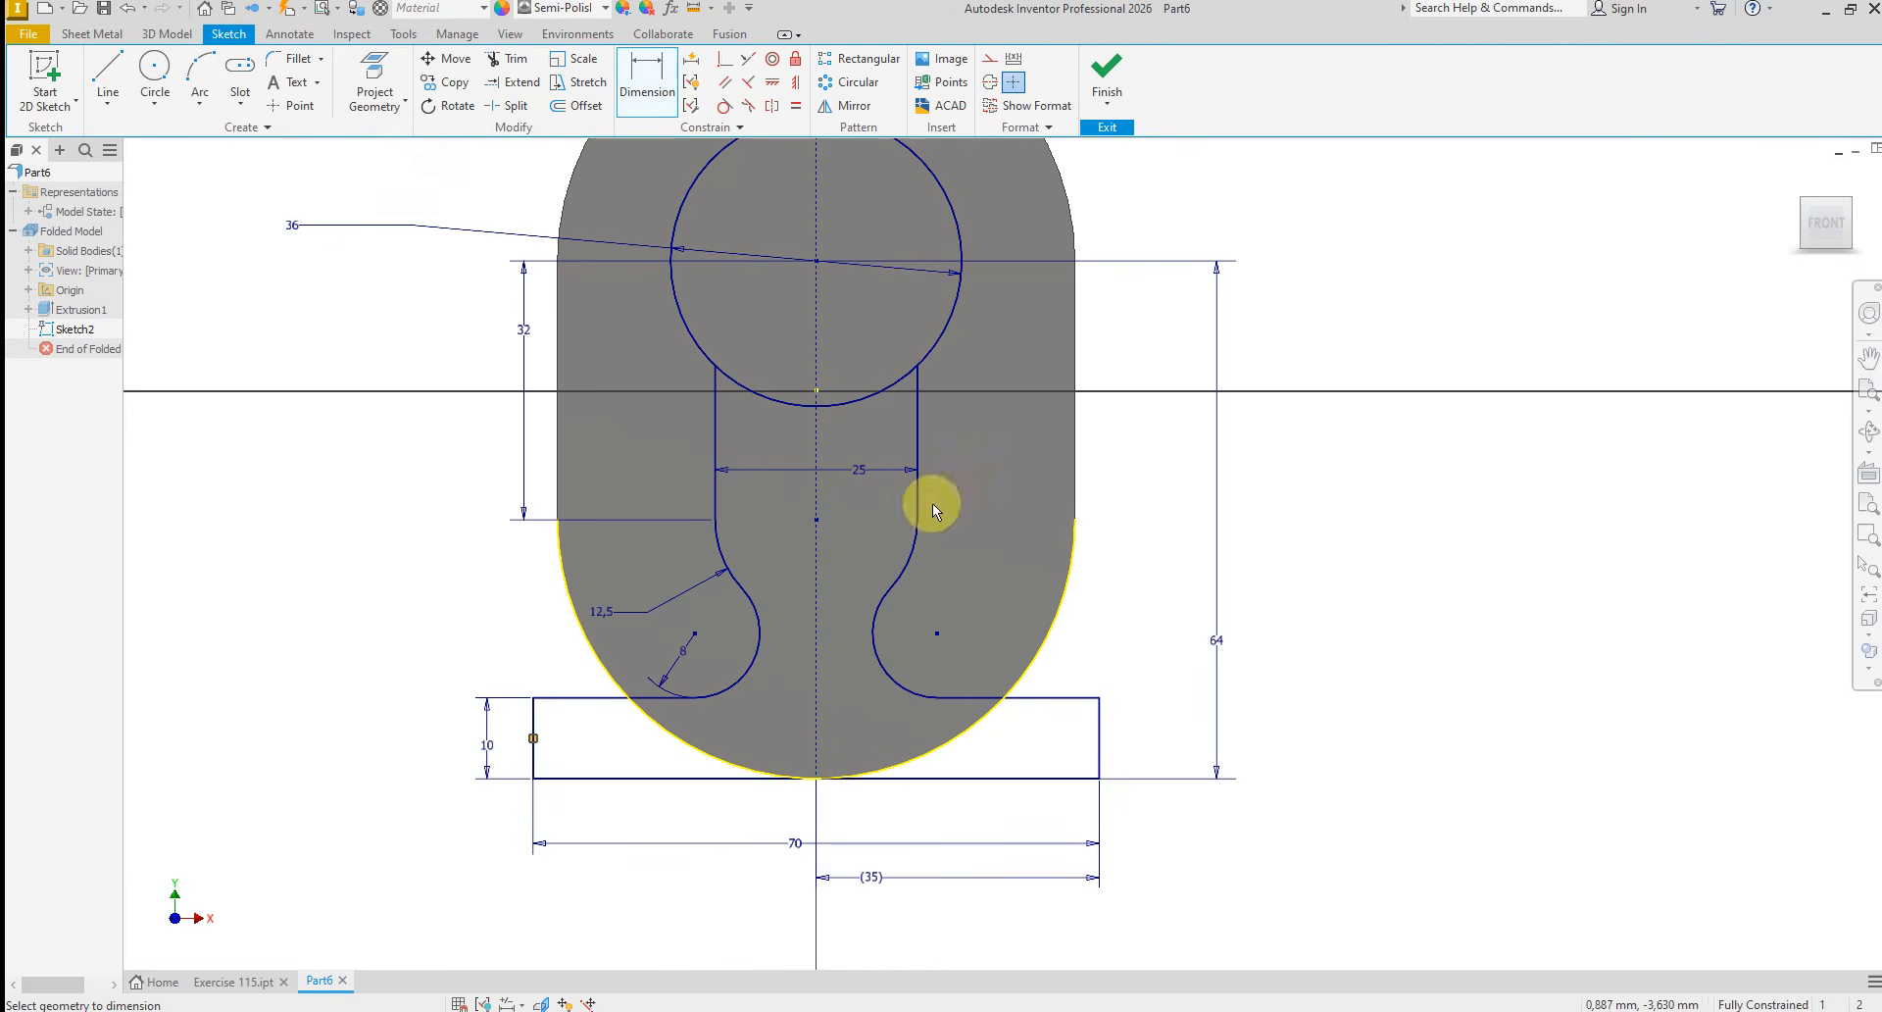
{"action": "right_click", "coordinate": [1131, 616]}
{"action": "left_click", "coordinate": [1194, 622]}
{"action": "scroll", "coordinate": [1134, 652], "scroll_direction": "down", "scroll_amount": 3}
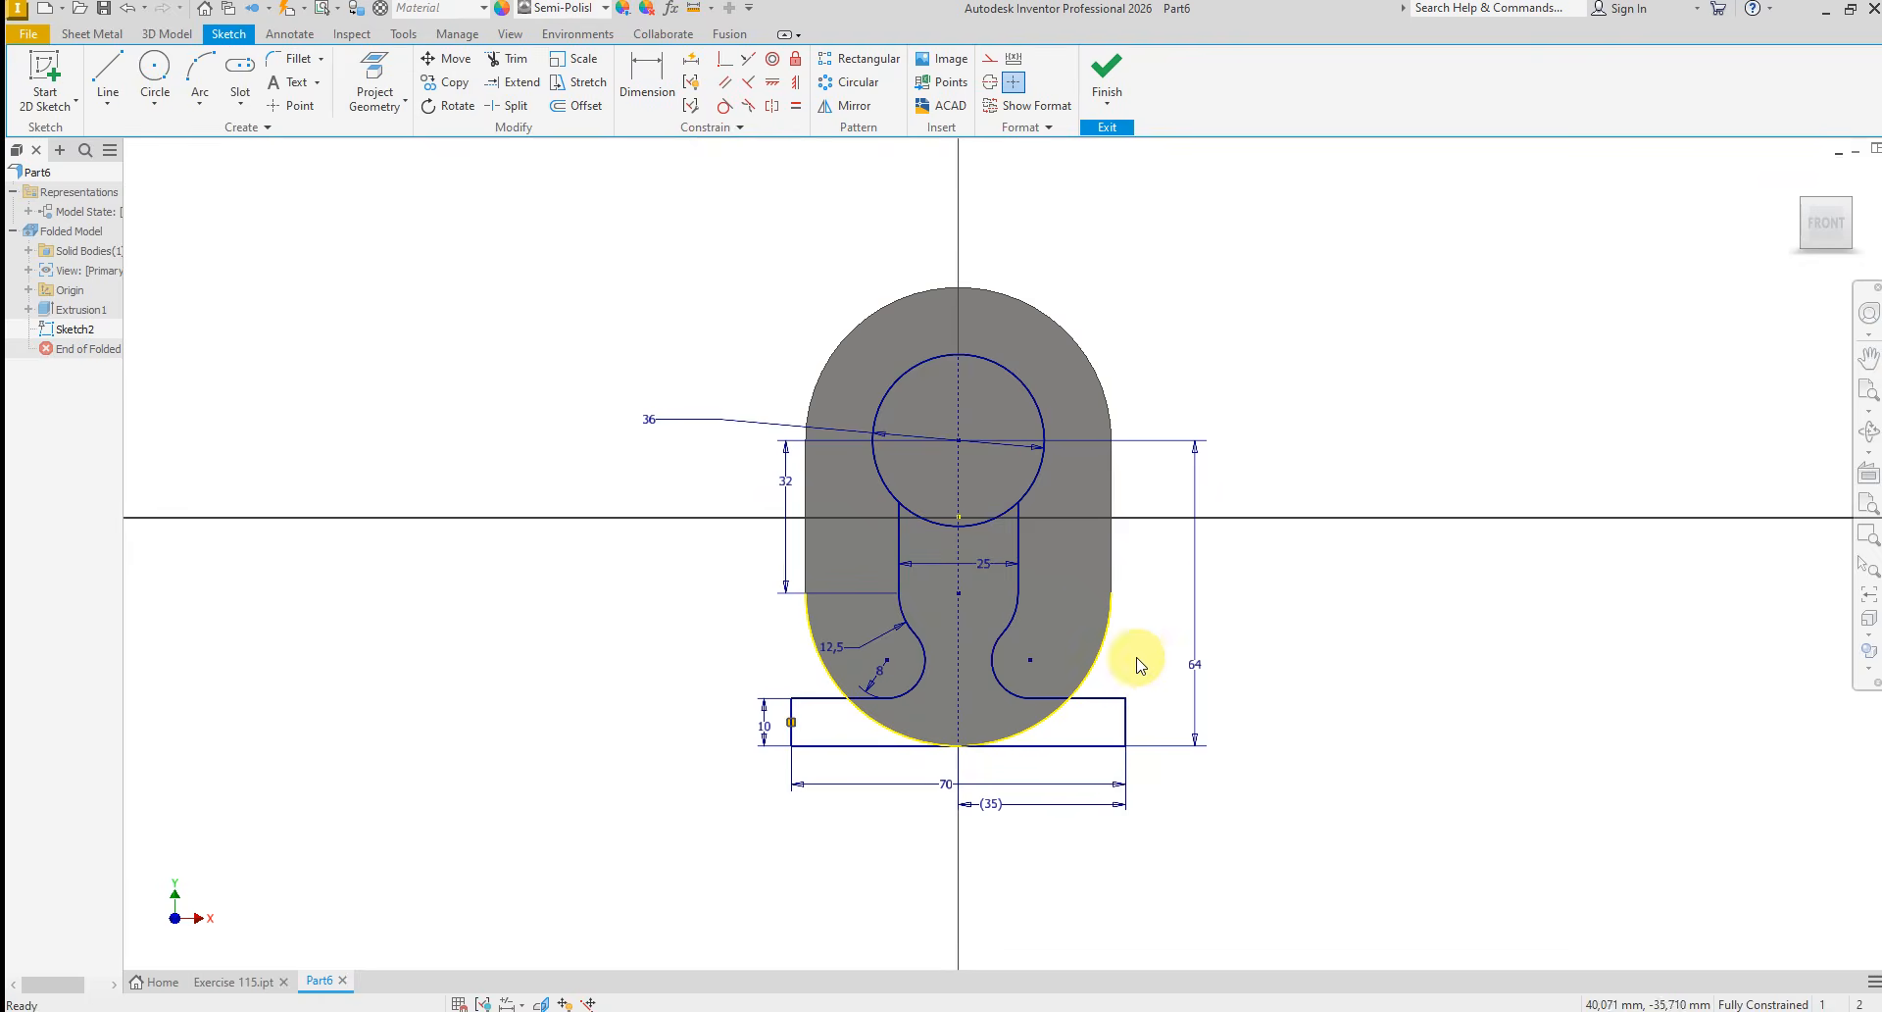
Sketch a circle about 8 mm in diameter above the 36 mm circle, slightly off the vertical centerline
{"action": "scroll", "coordinate": [950, 345], "scroll_direction": "up", "scroll_amount": 5}
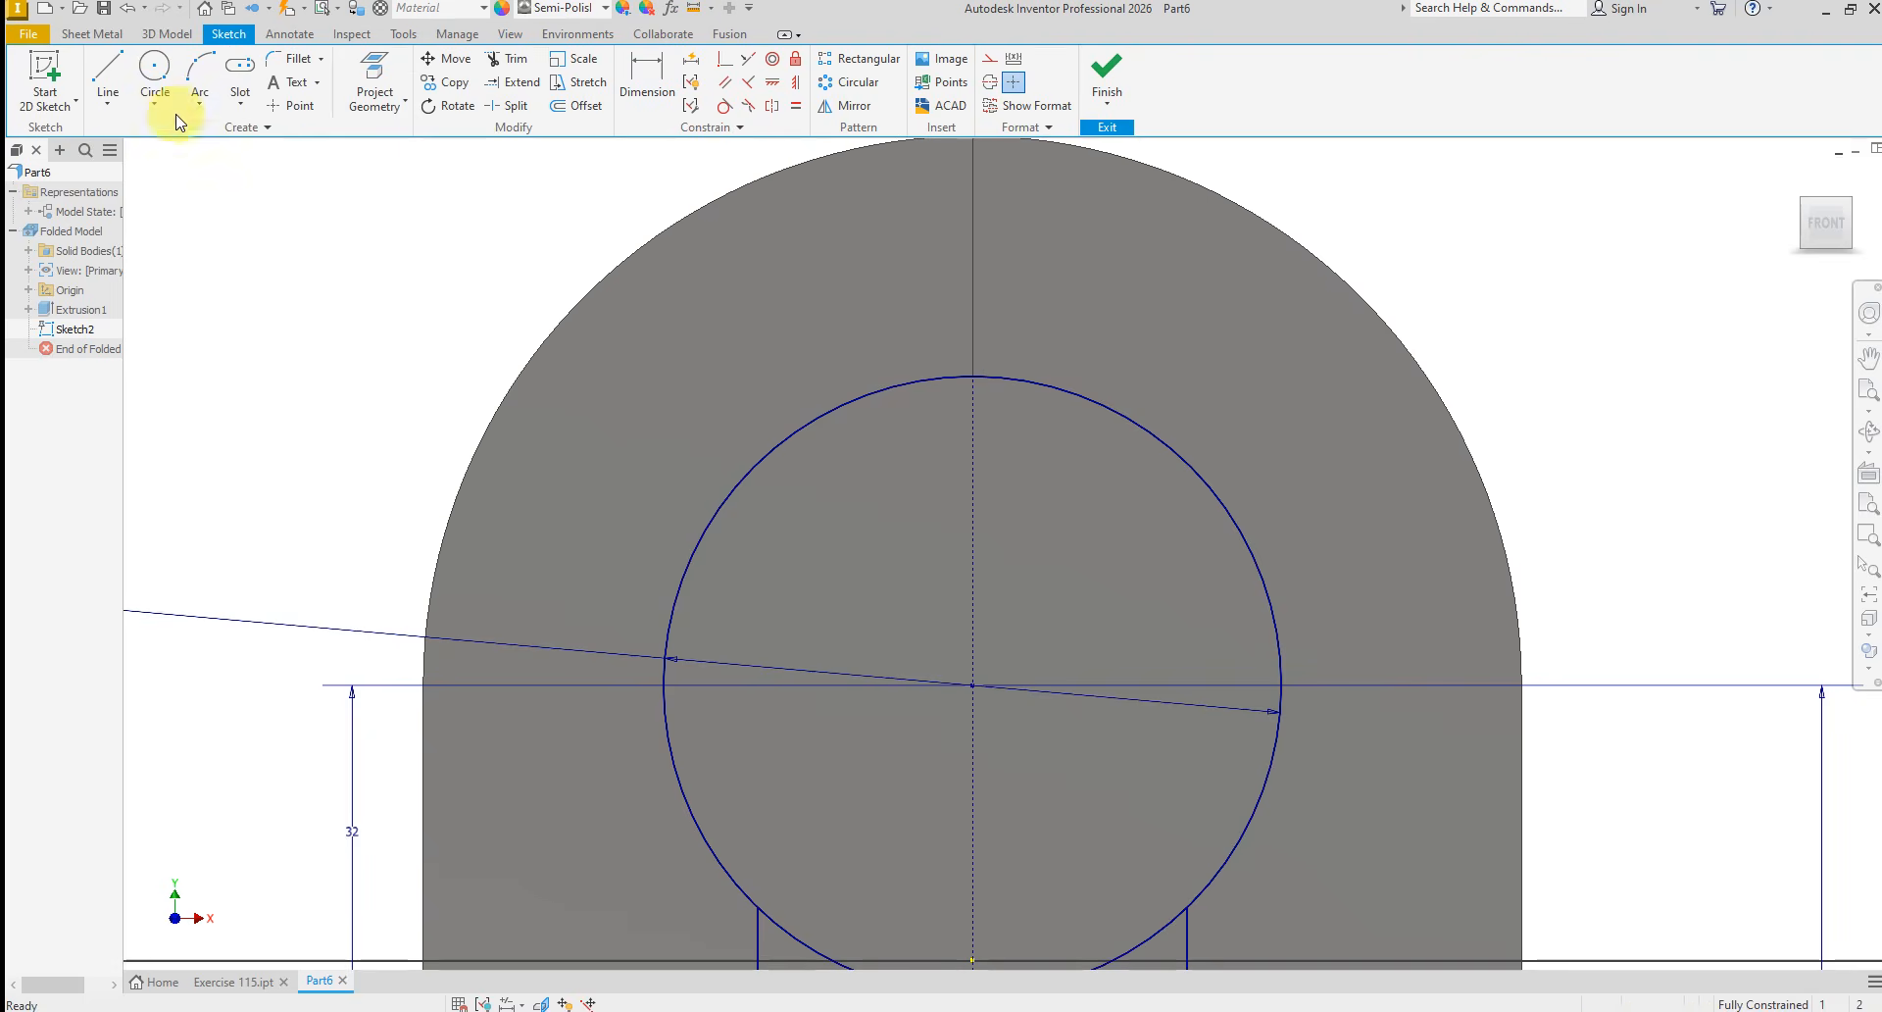
{"action": "left_click", "coordinate": [142, 69]}
{"action": "left_click", "coordinate": [827, 268]}
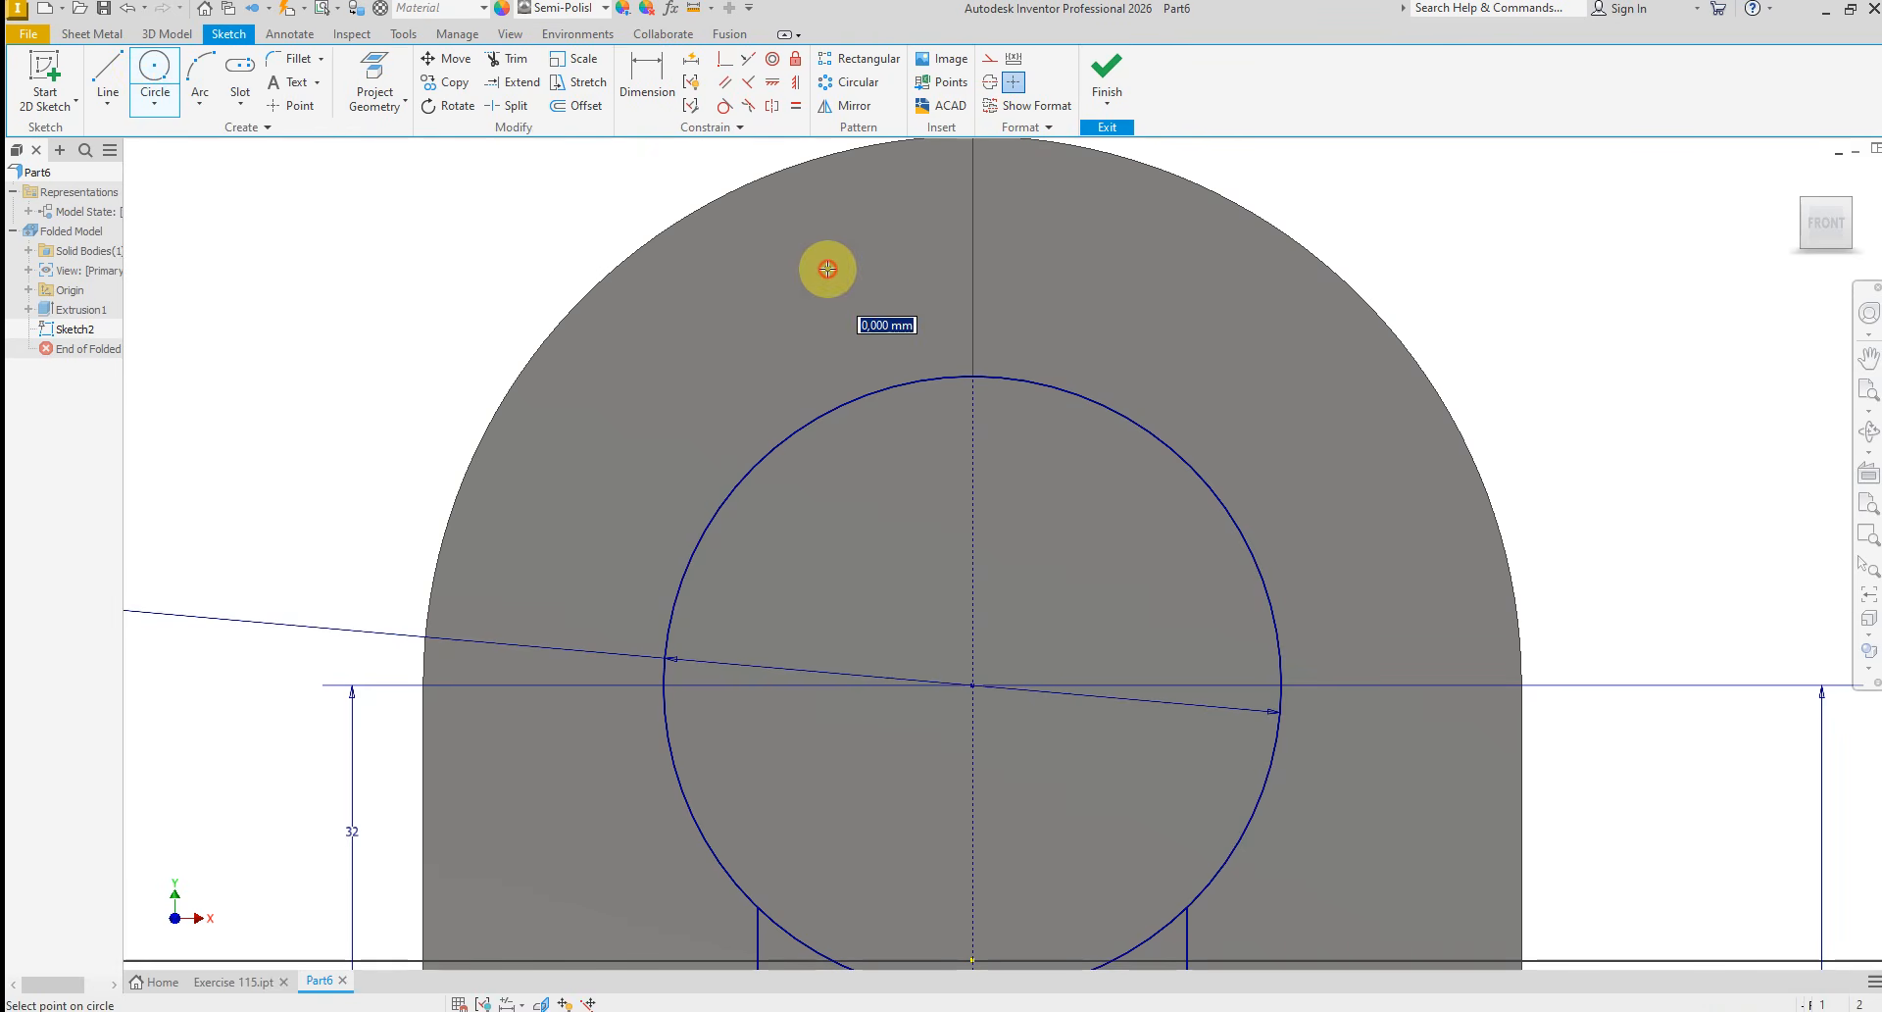
{"action": "left_click", "coordinate": [895, 267]}
{"action": "right_click", "coordinate": [1092, 270]}
{"action": "left_click", "coordinate": [1158, 269]}
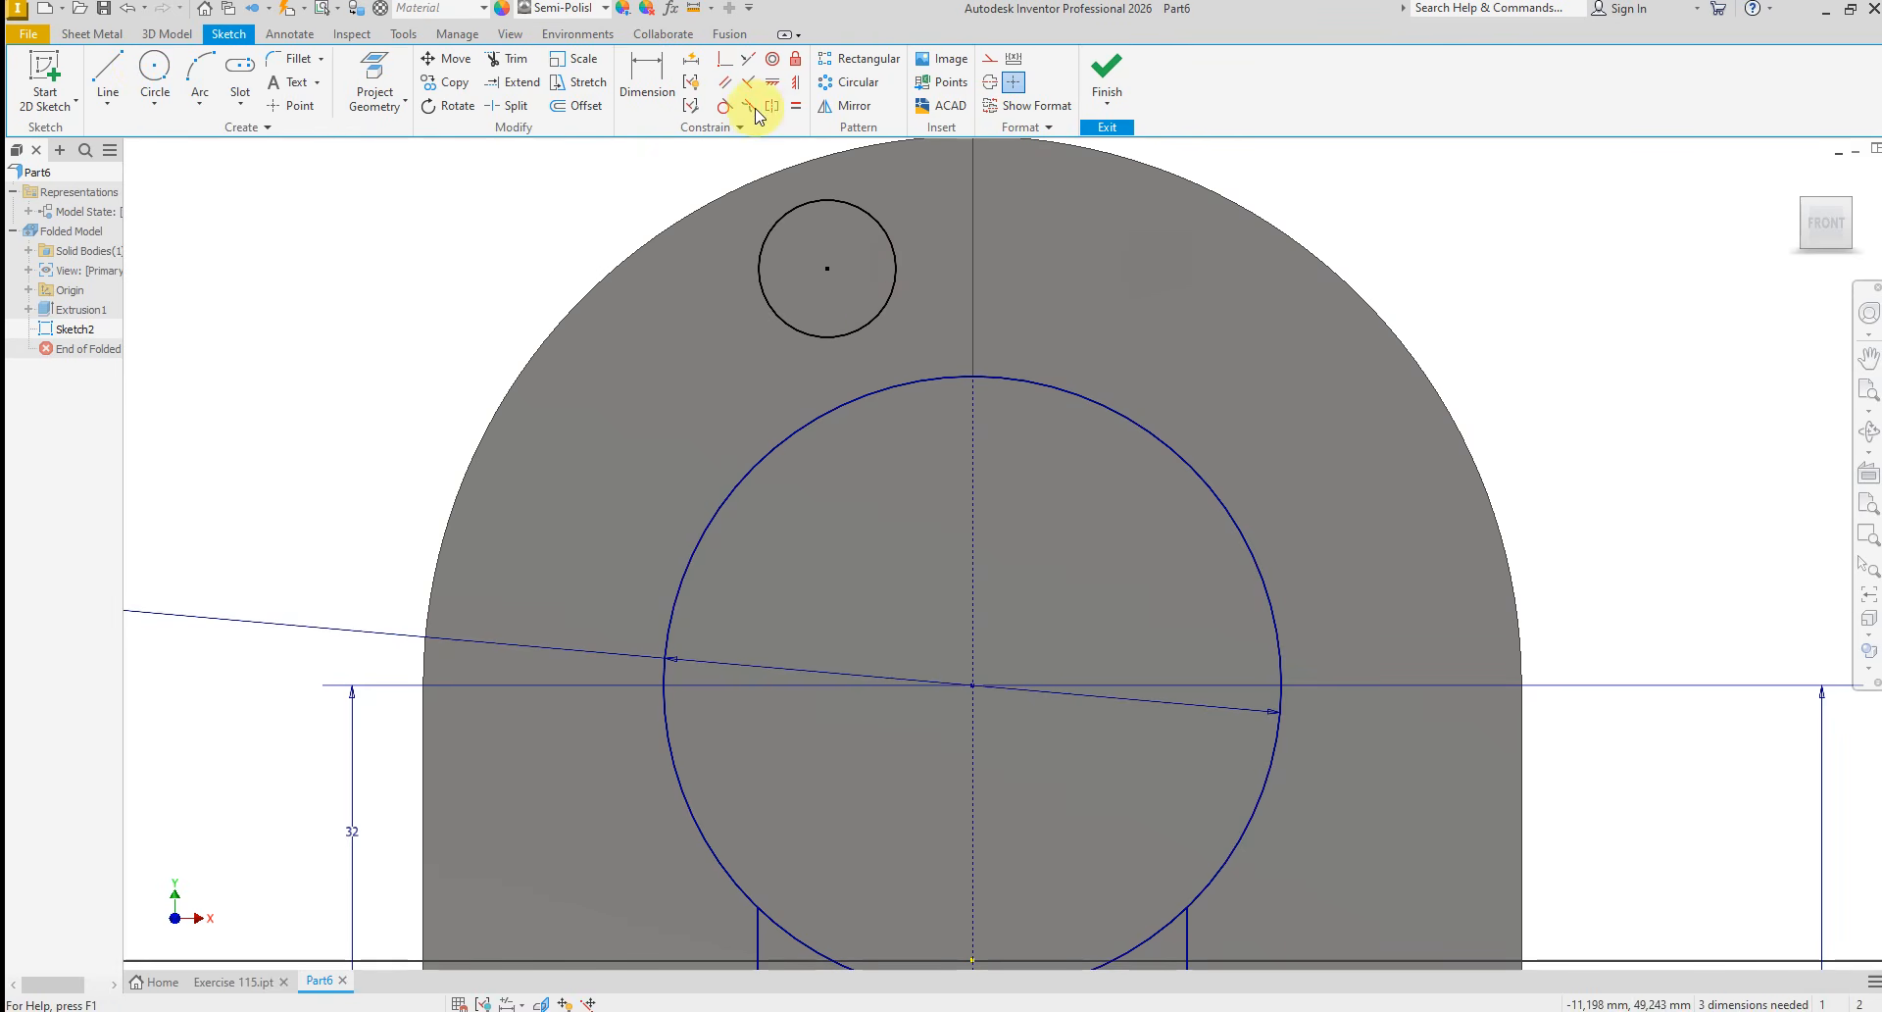
Dimension the new small circle's diameter as 16 mm
{"action": "left_click", "coordinate": [658, 84]}
{"action": "left_click", "coordinate": [761, 294]}
{"action": "left_click", "coordinate": [720, 351]}
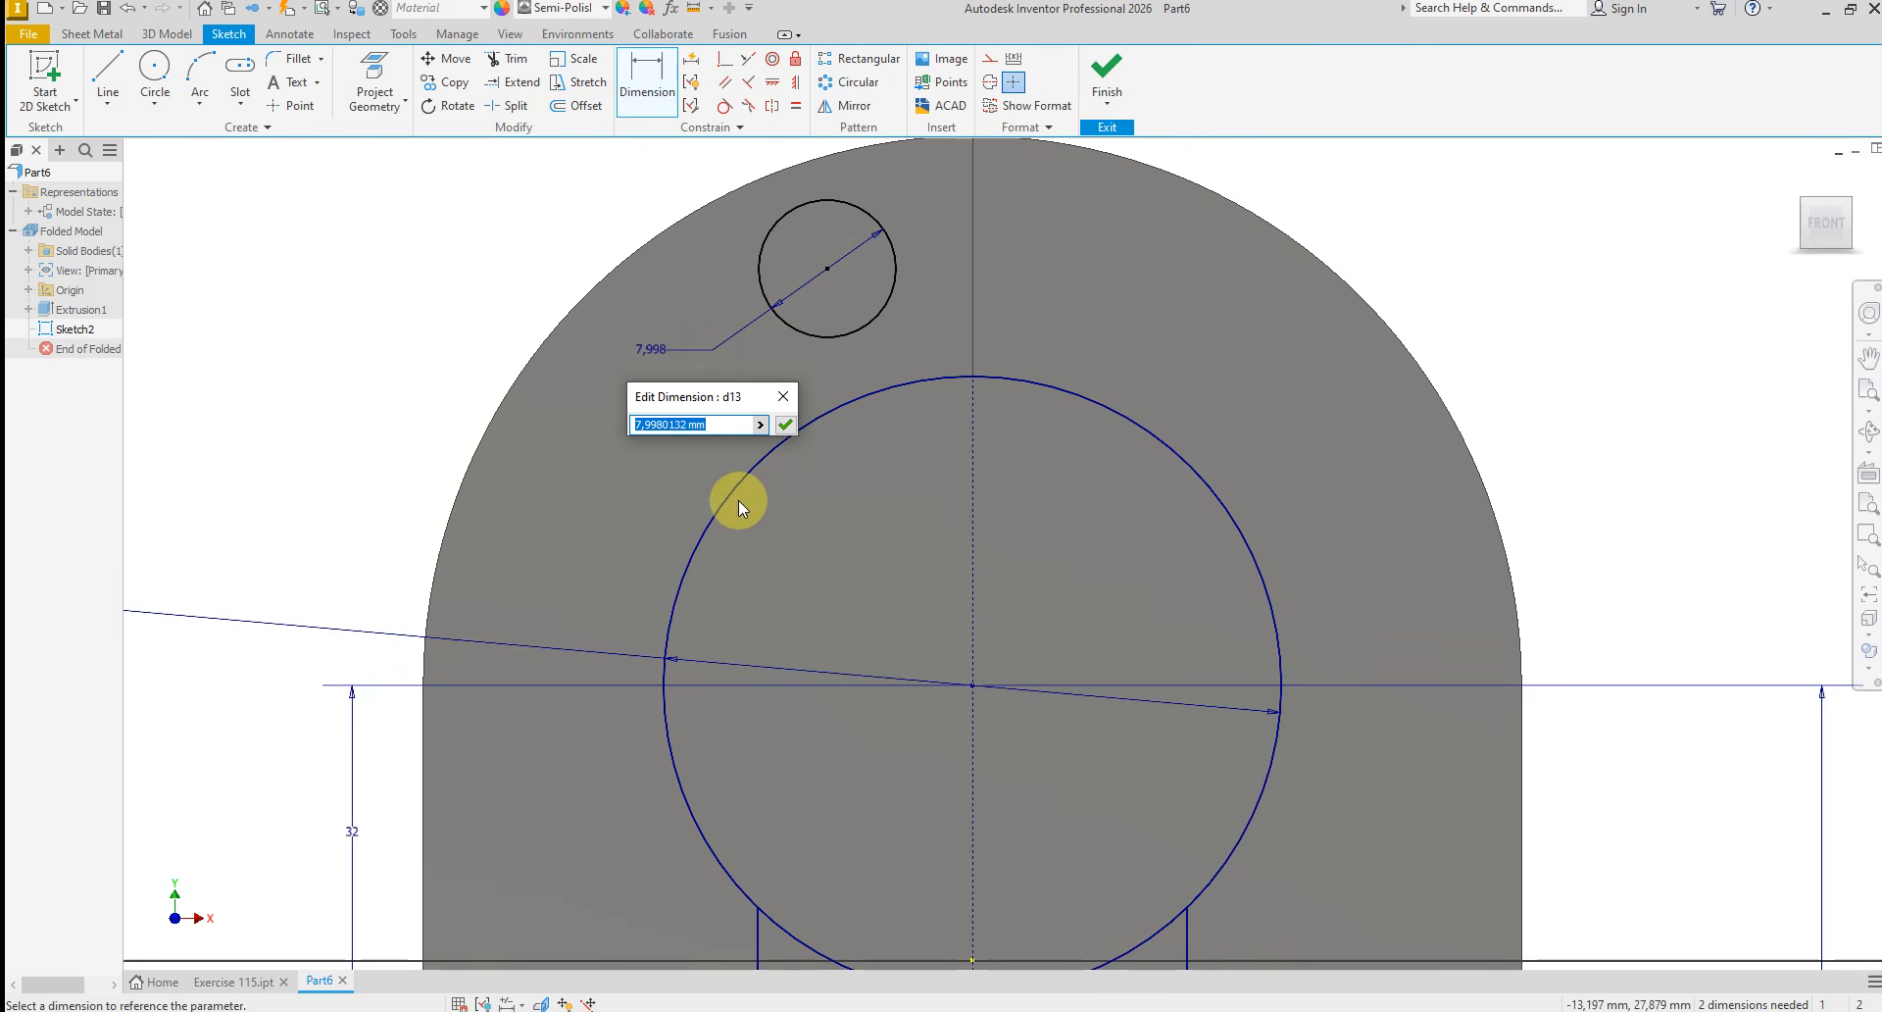
{"action": "type", "text": "16"}
{"action": "key", "text": "Return"}
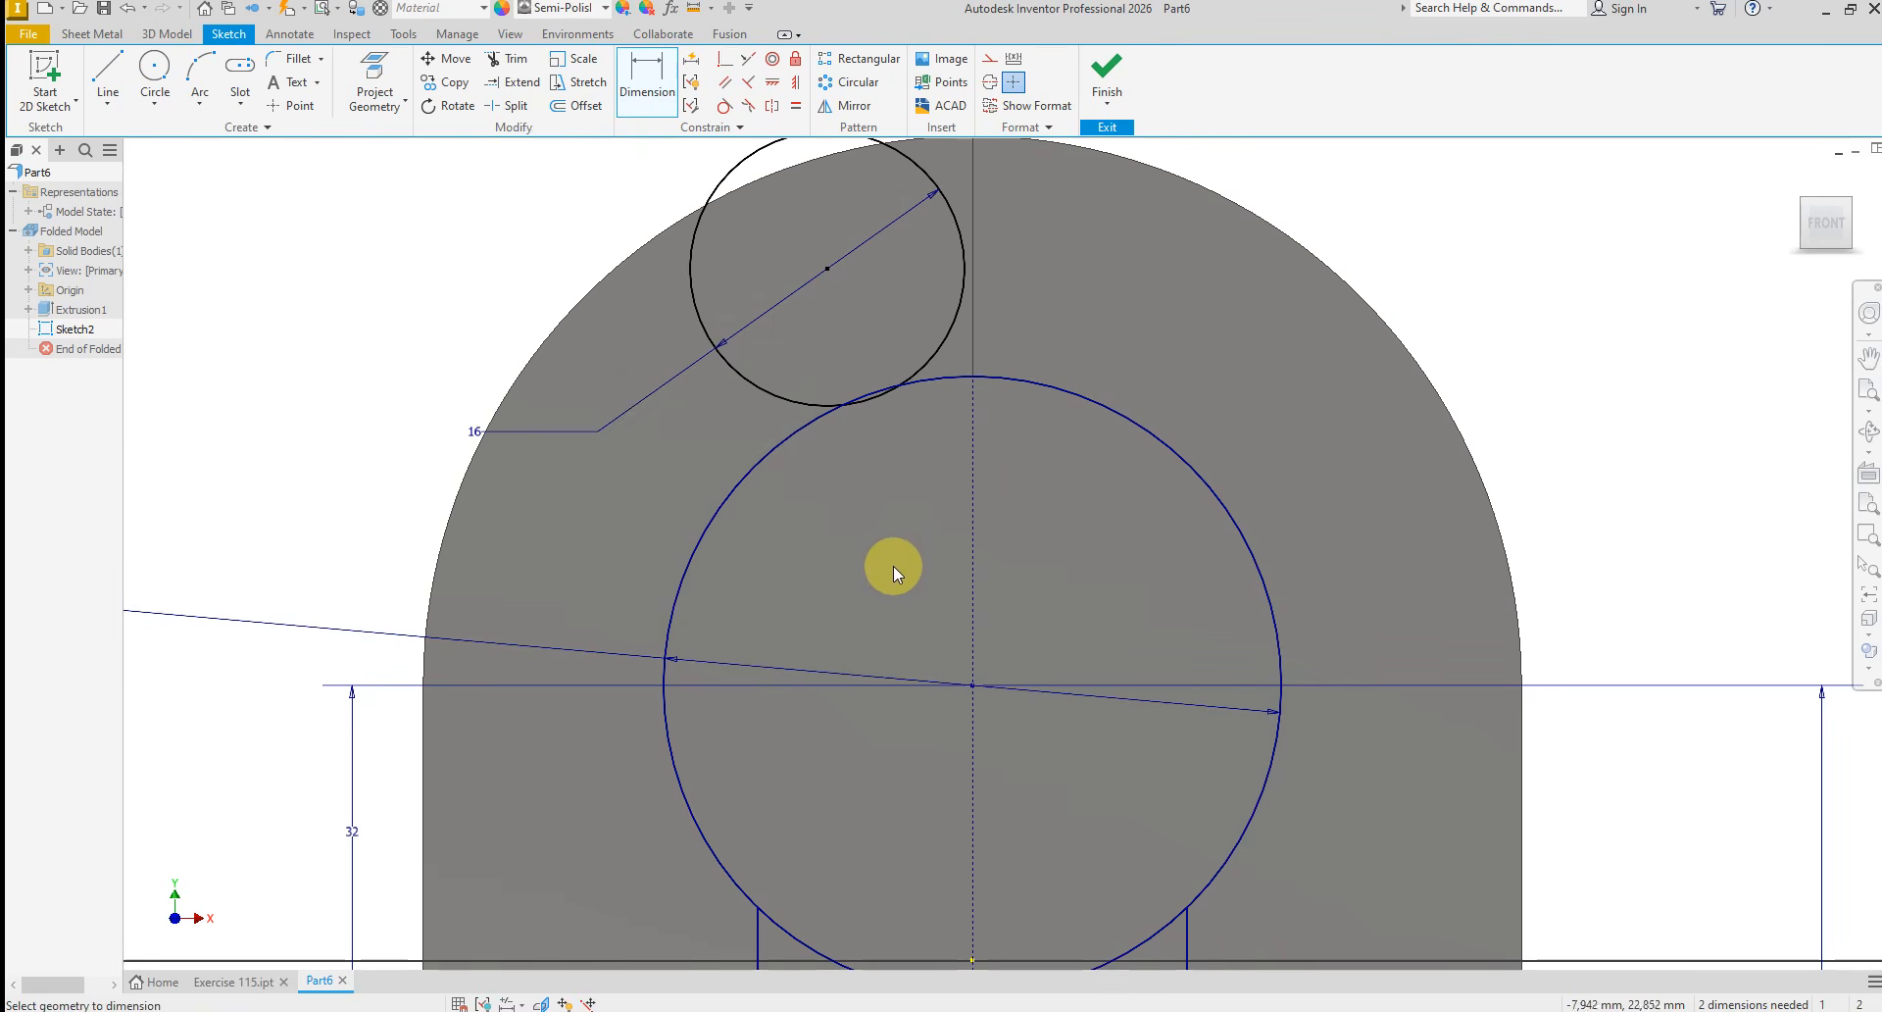
Apply a Vertical constraint between the 16 mm circle's center and the sketch origin
{"action": "scroll", "coordinate": [897, 586], "scroll_direction": "down", "scroll_amount": 3}
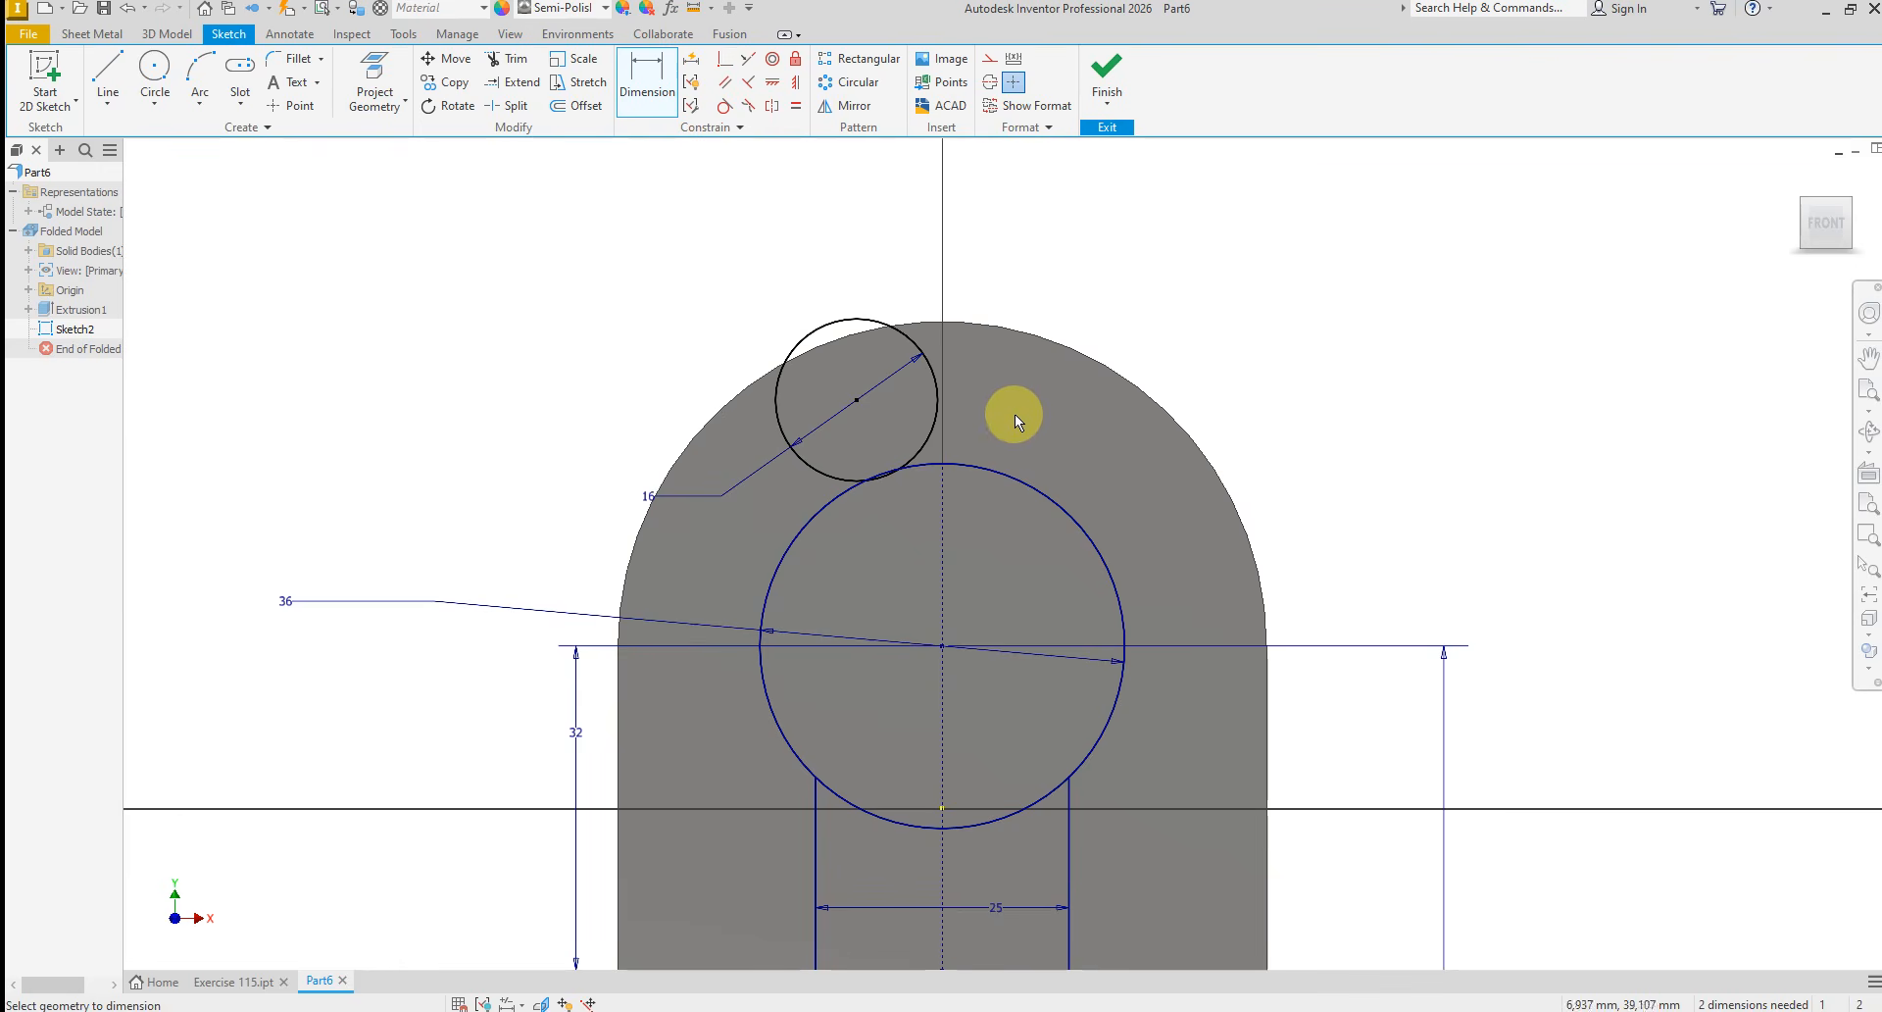
{"action": "left_click", "coordinate": [796, 81]}
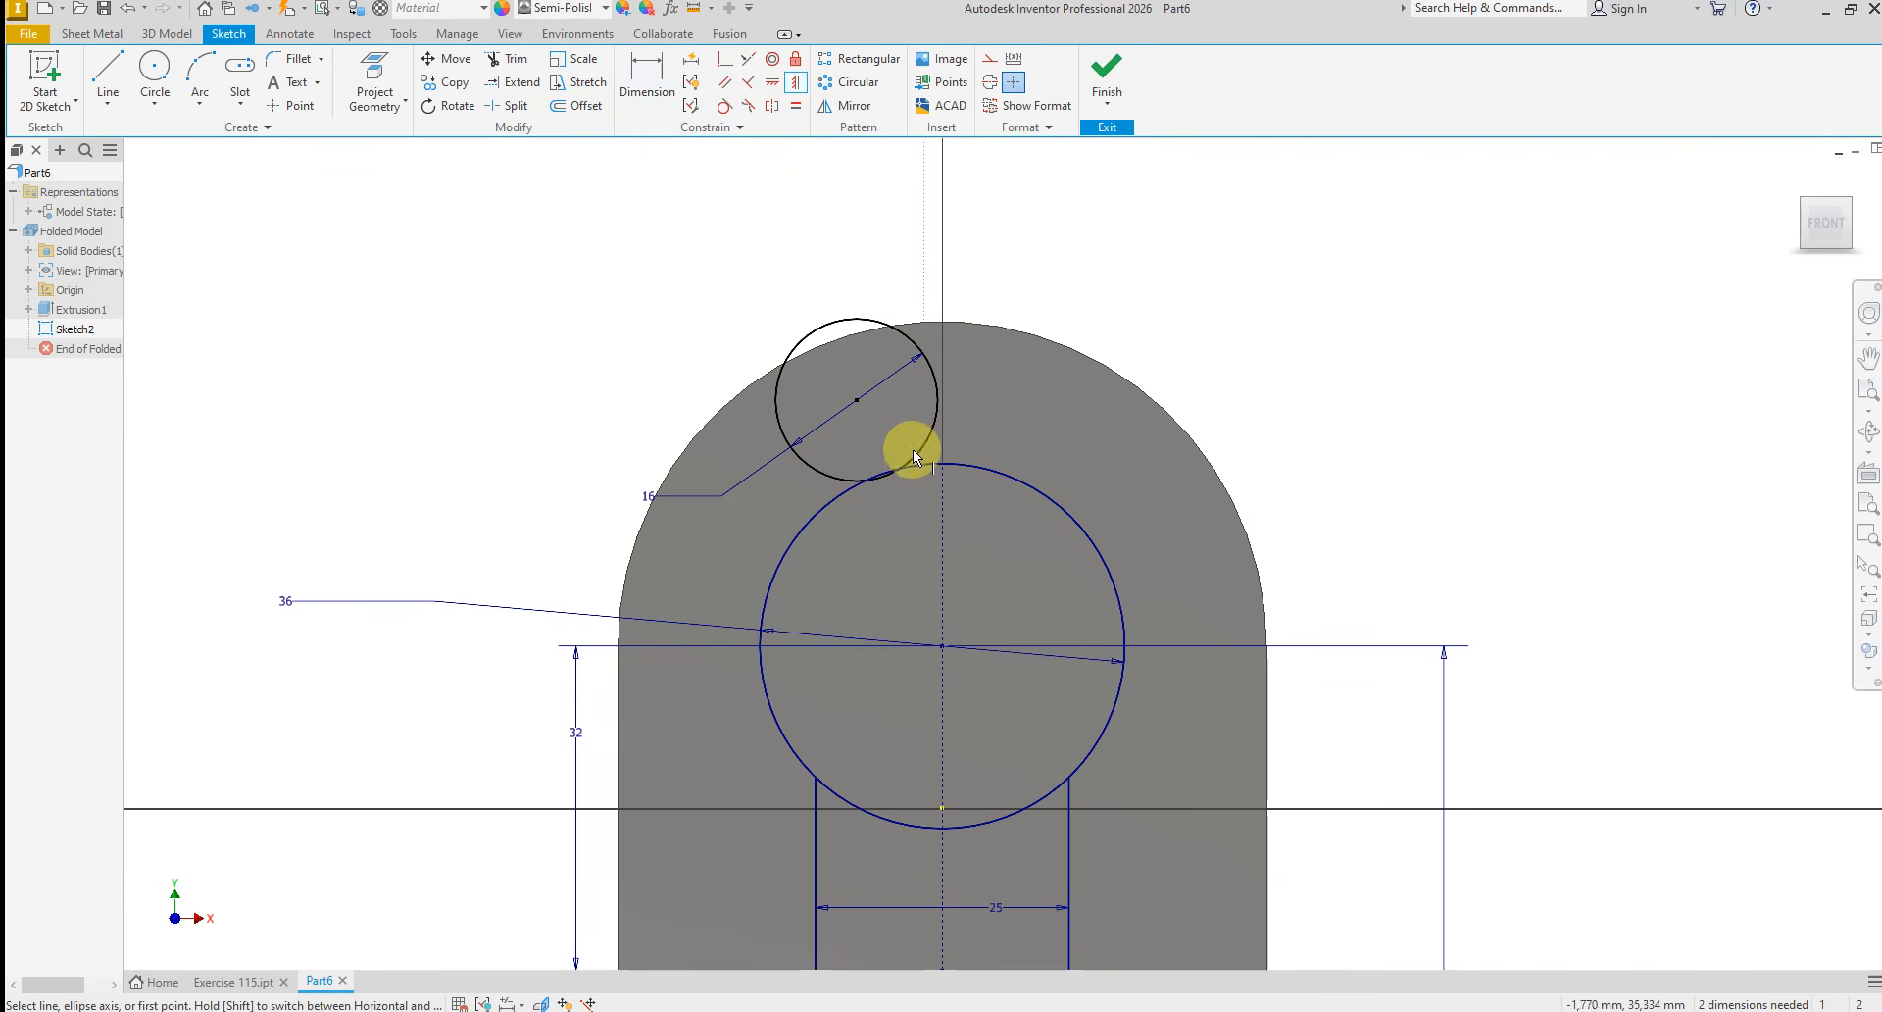
{"action": "left_click", "coordinate": [855, 403]}
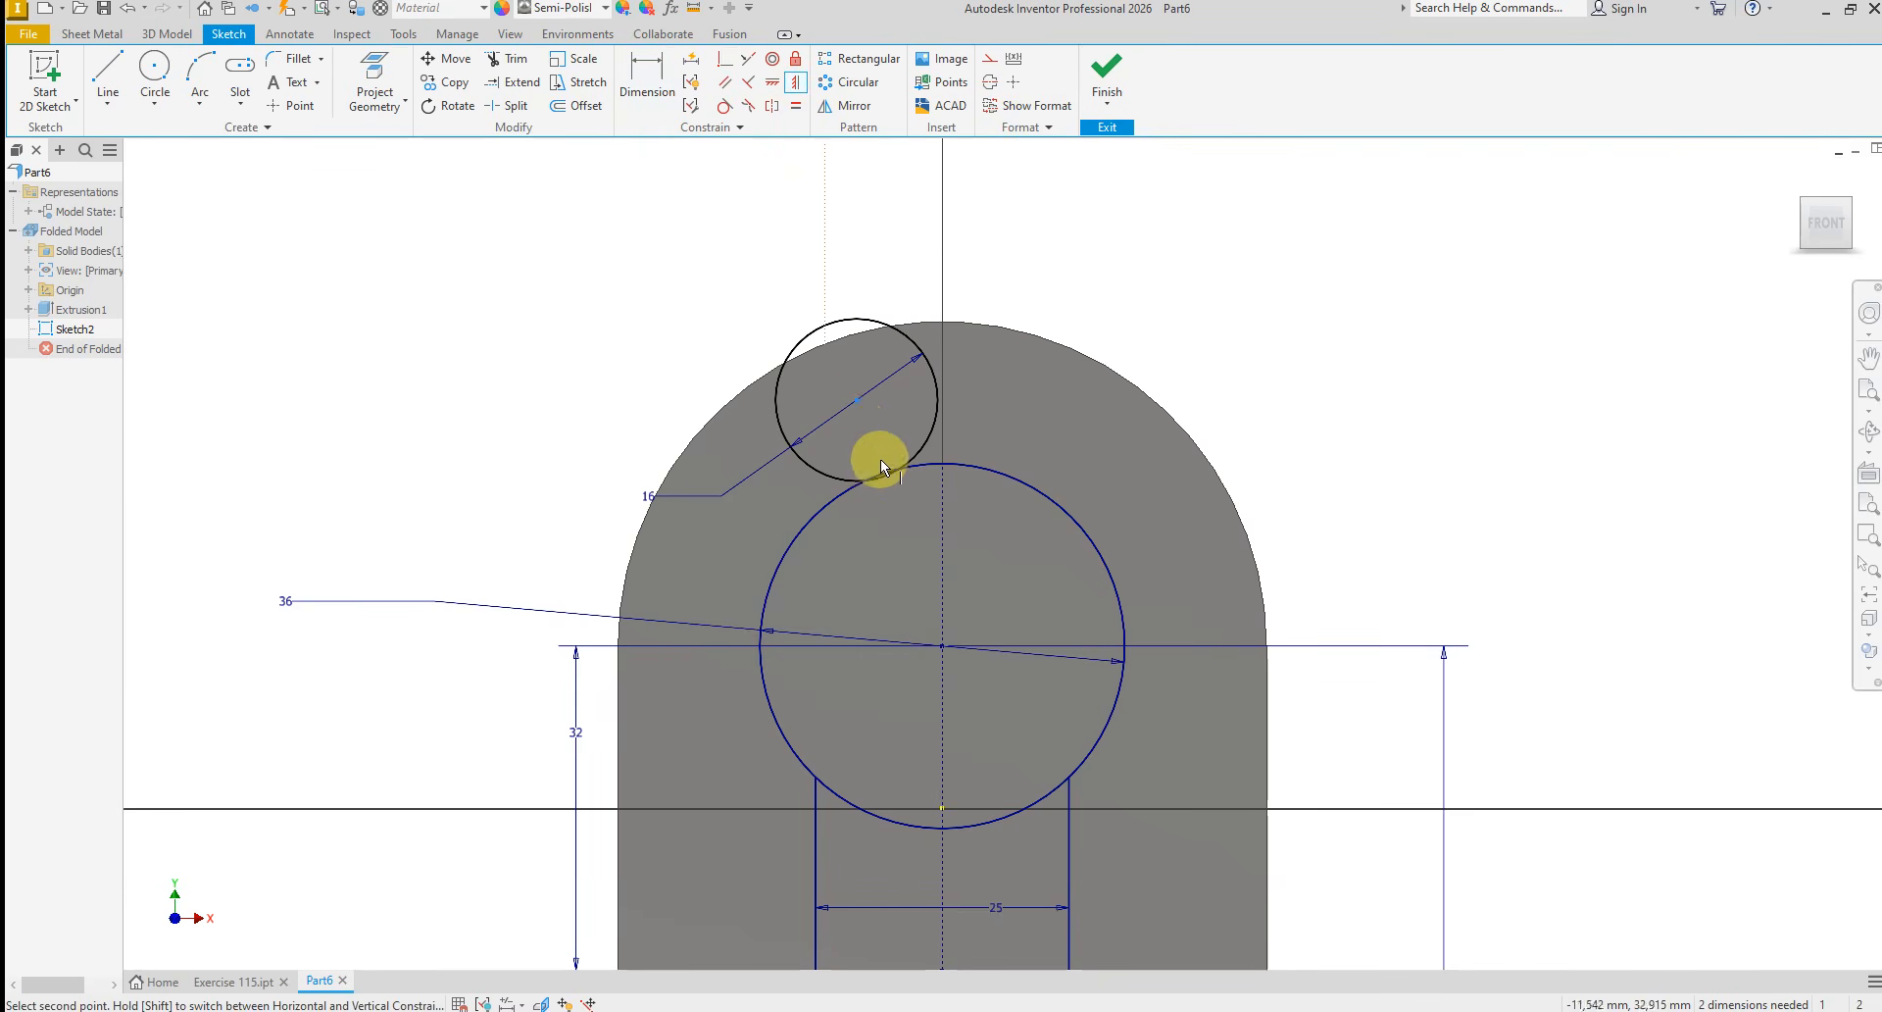
{"action": "left_click", "coordinate": [943, 810]}
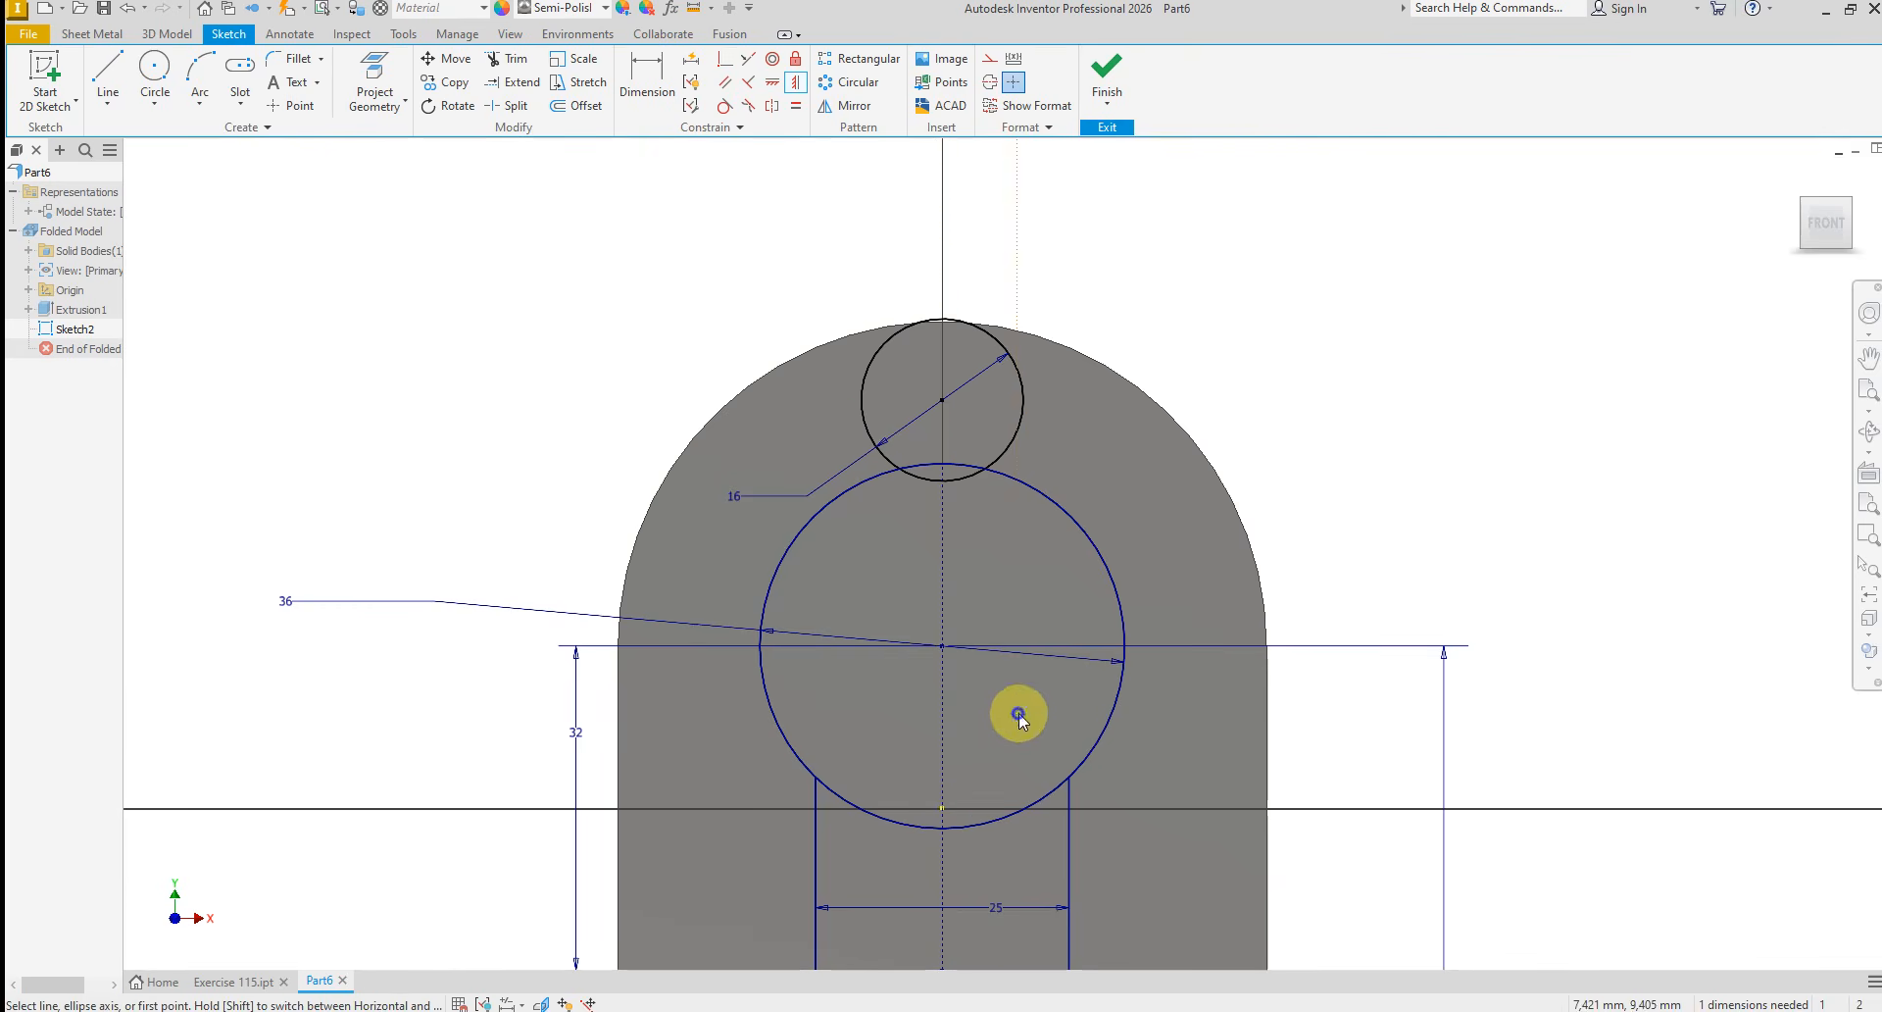
{"action": "right_click", "coordinate": [1018, 714]}
{"action": "left_click", "coordinate": [1071, 715]}
Apply a Coincident constraint placing the 16 mm circle's center on the 36 mm circle's circumference at its top
{"action": "scroll", "coordinate": [957, 425], "scroll_direction": "up", "scroll_amount": 4}
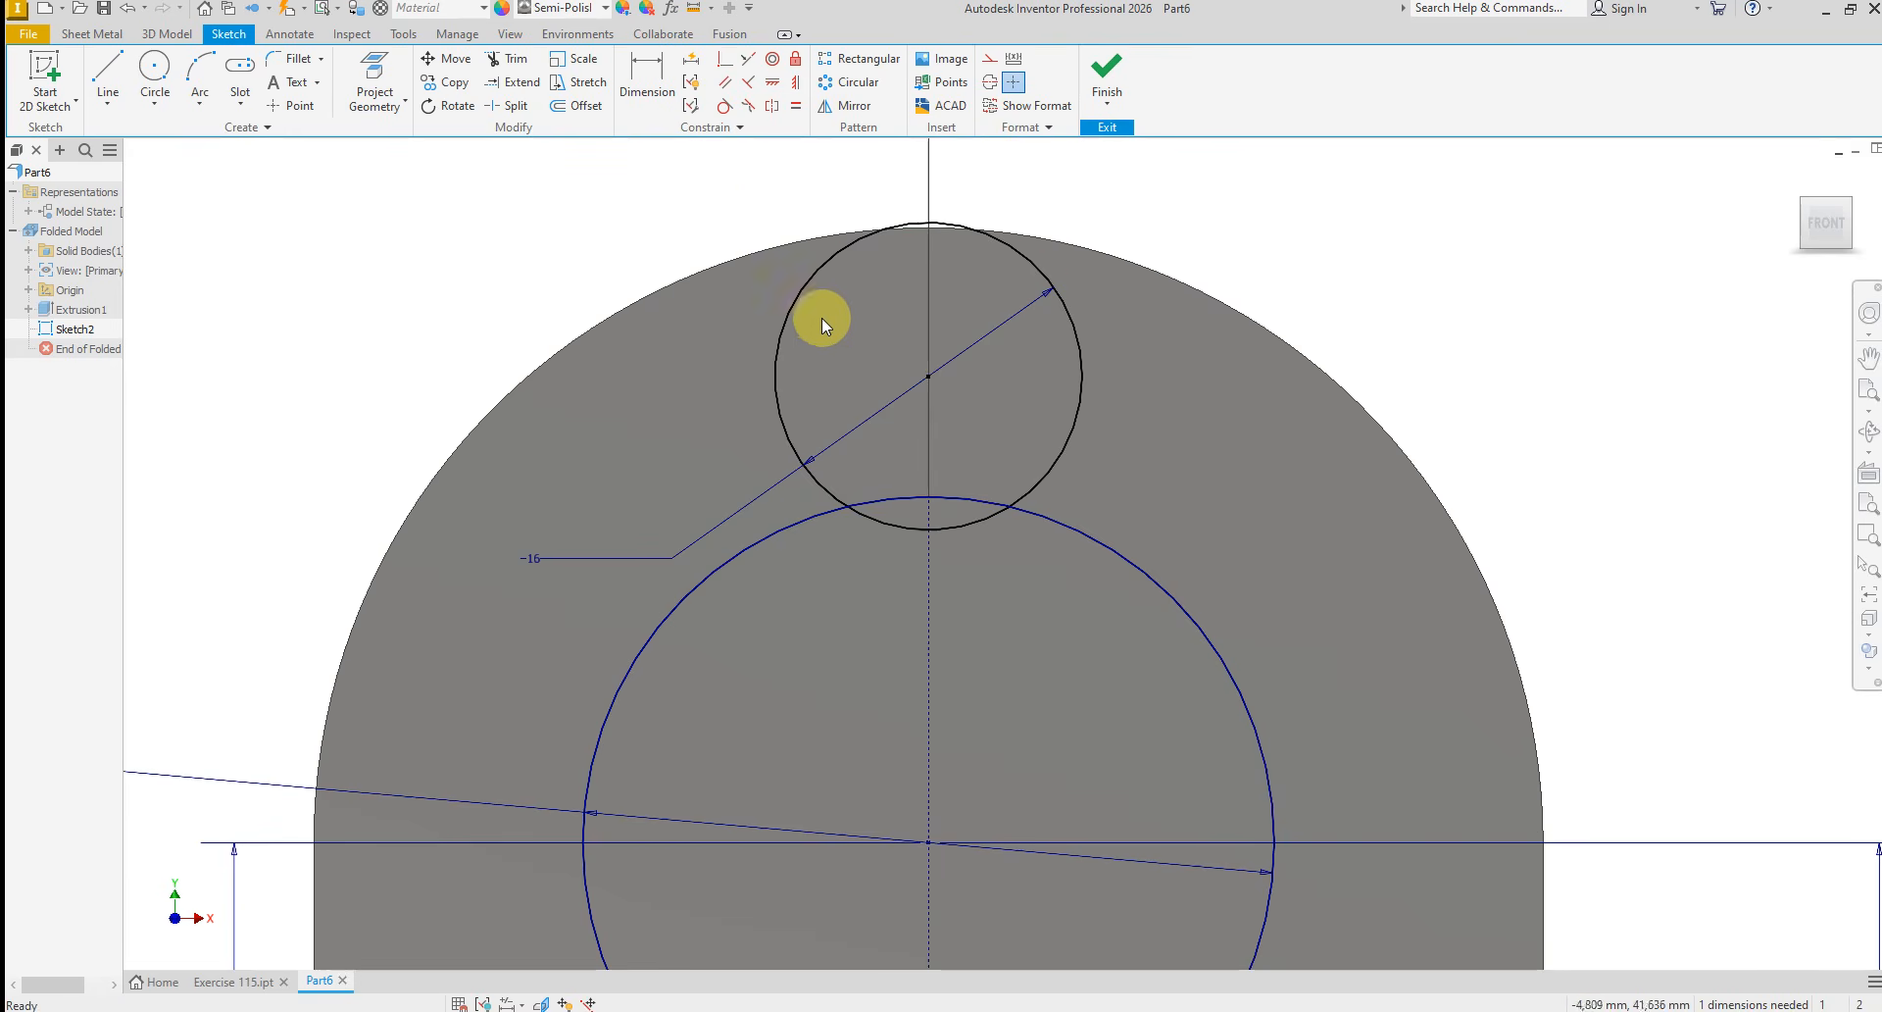
{"action": "left_click", "coordinate": [722, 63]}
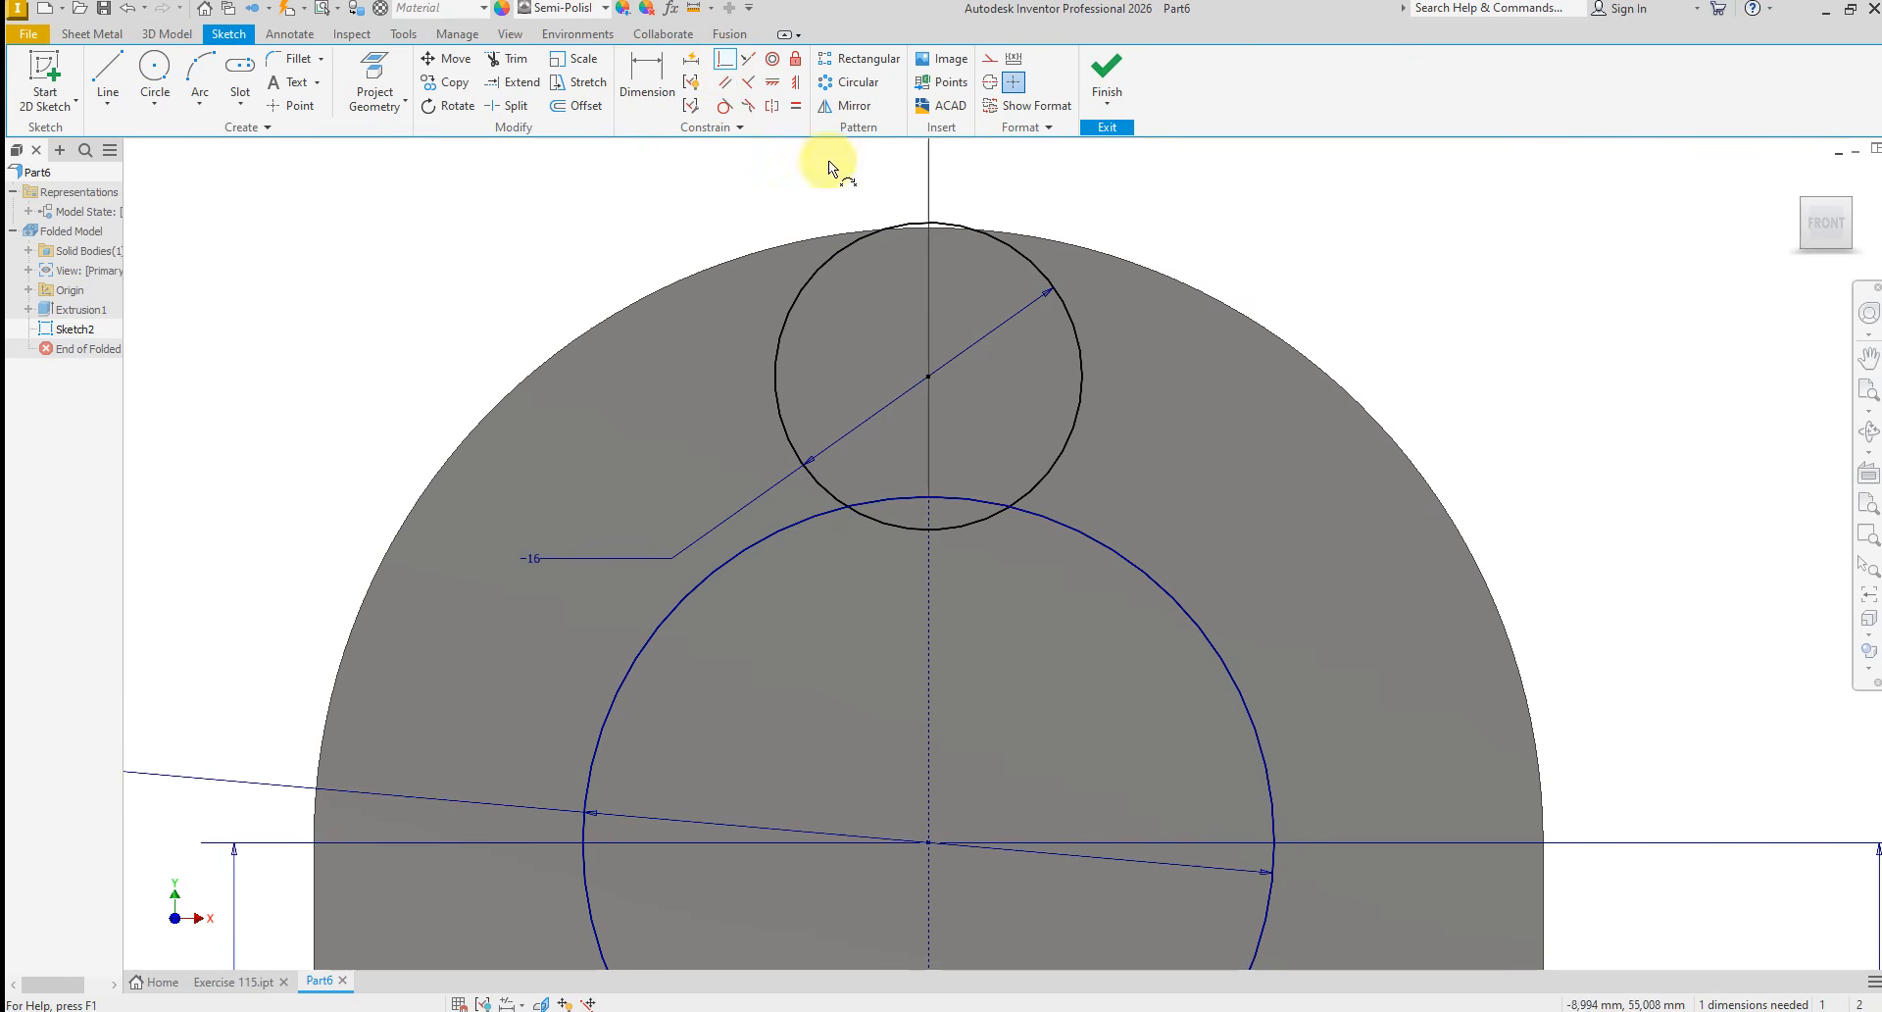
{"action": "left_click", "coordinate": [930, 377]}
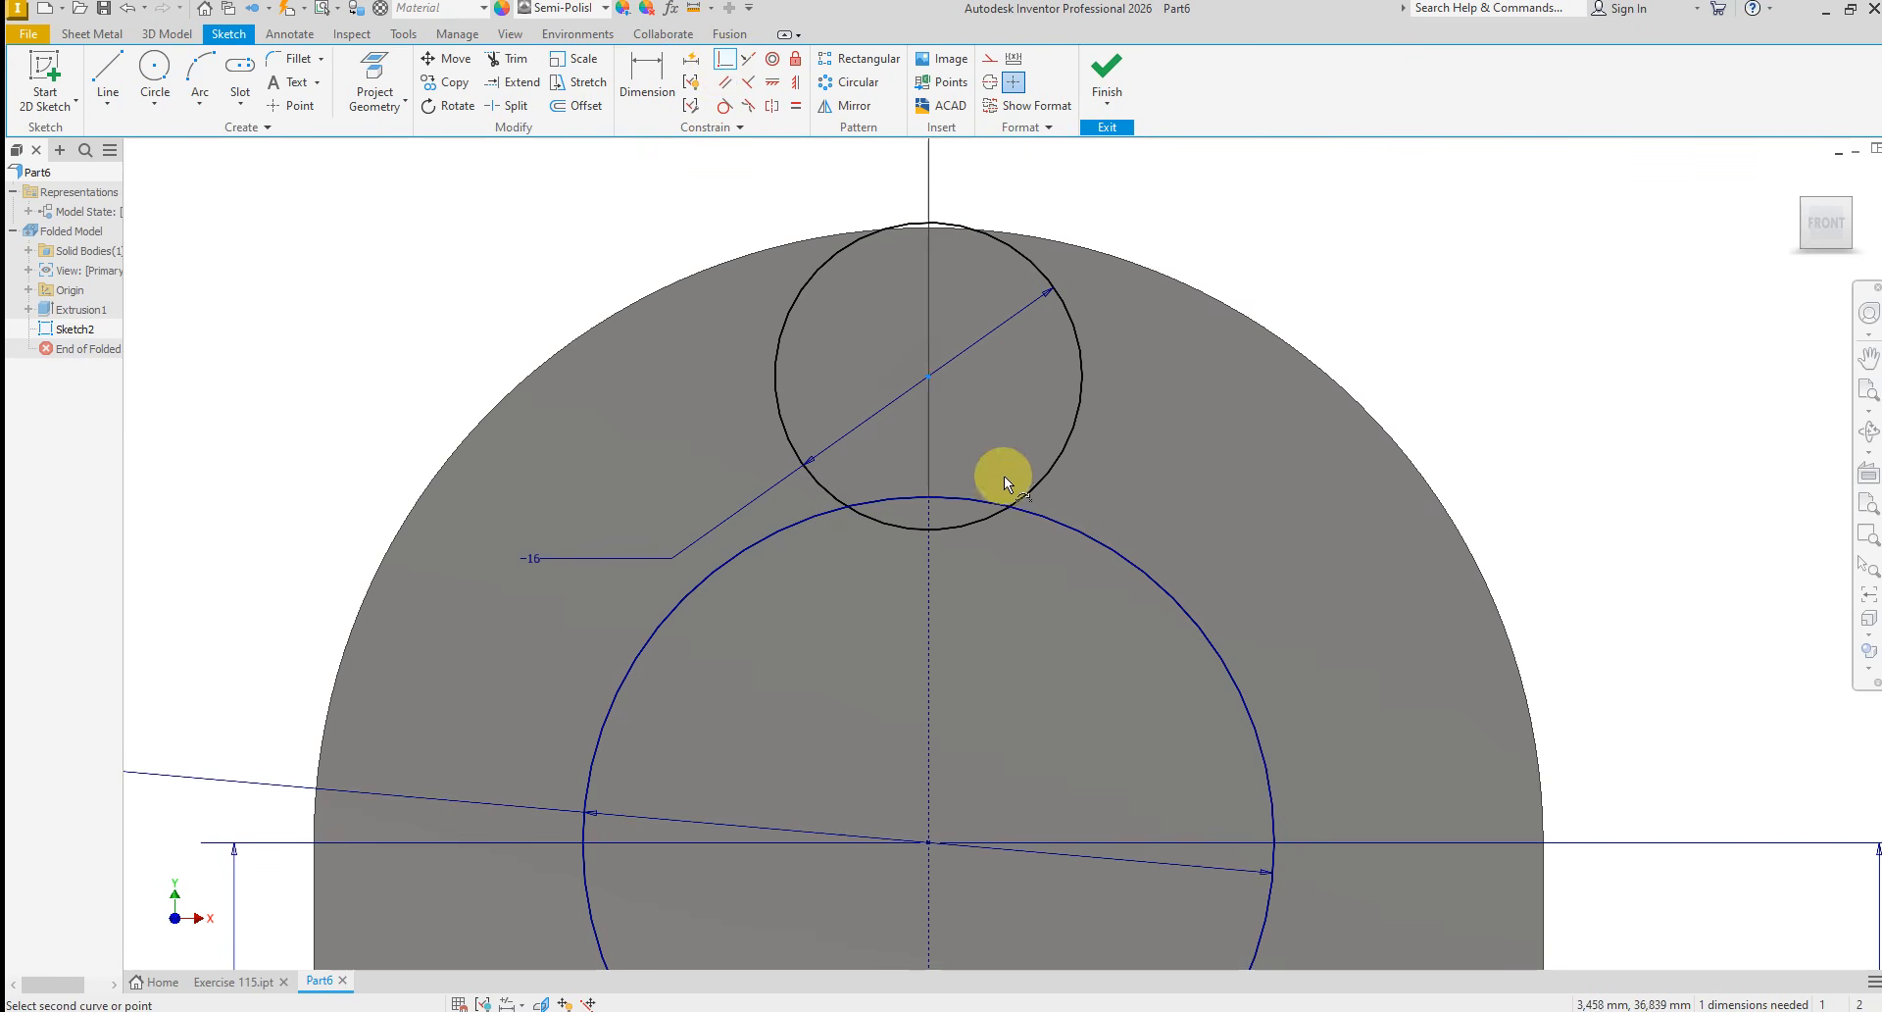
{"action": "left_click", "coordinate": [932, 498]}
{"action": "right_click", "coordinate": [1121, 486]}
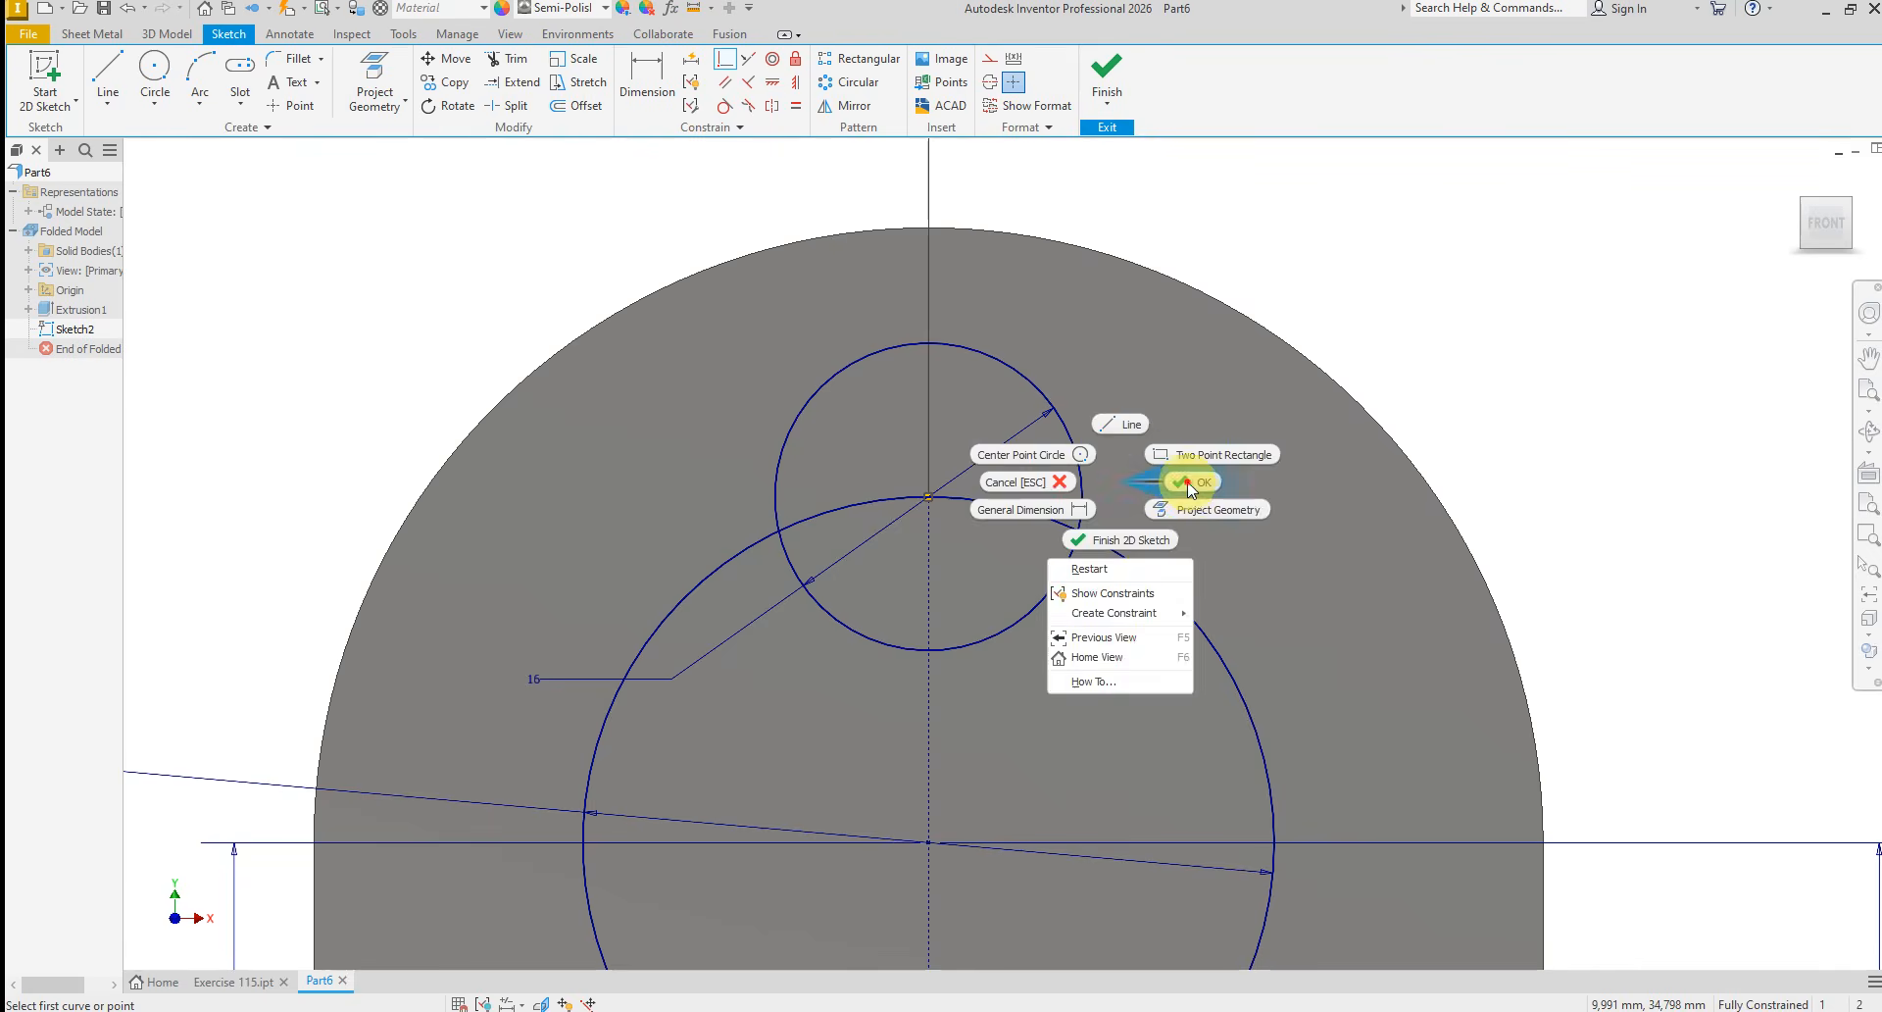
{"action": "key", "text": "Escape"}
Sketch a slanted line about 19 mm long beside the 16 mm circle, running down inside the 36 mm circle's upper-left edge
{"action": "right_click", "coordinate": [680, 361]}
{"action": "left_click", "coordinate": [682, 304]}
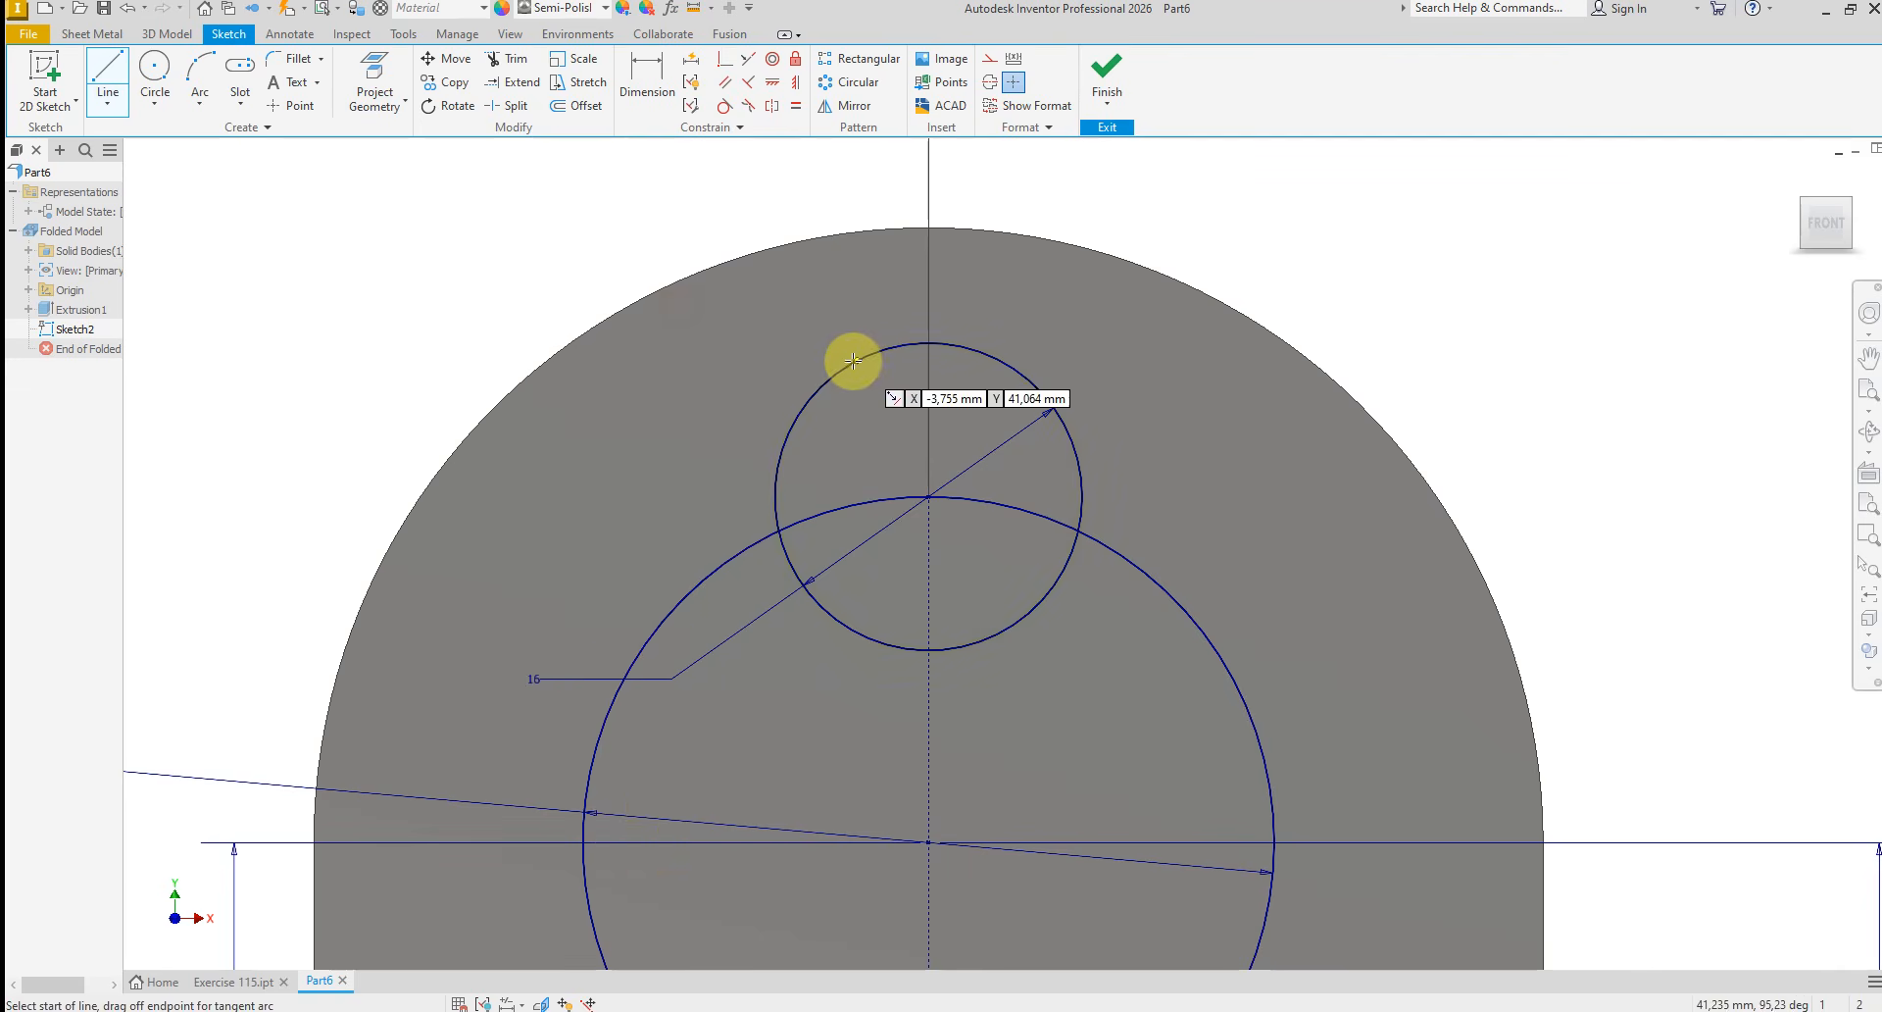
{"action": "left_click", "coordinate": [808, 353]}
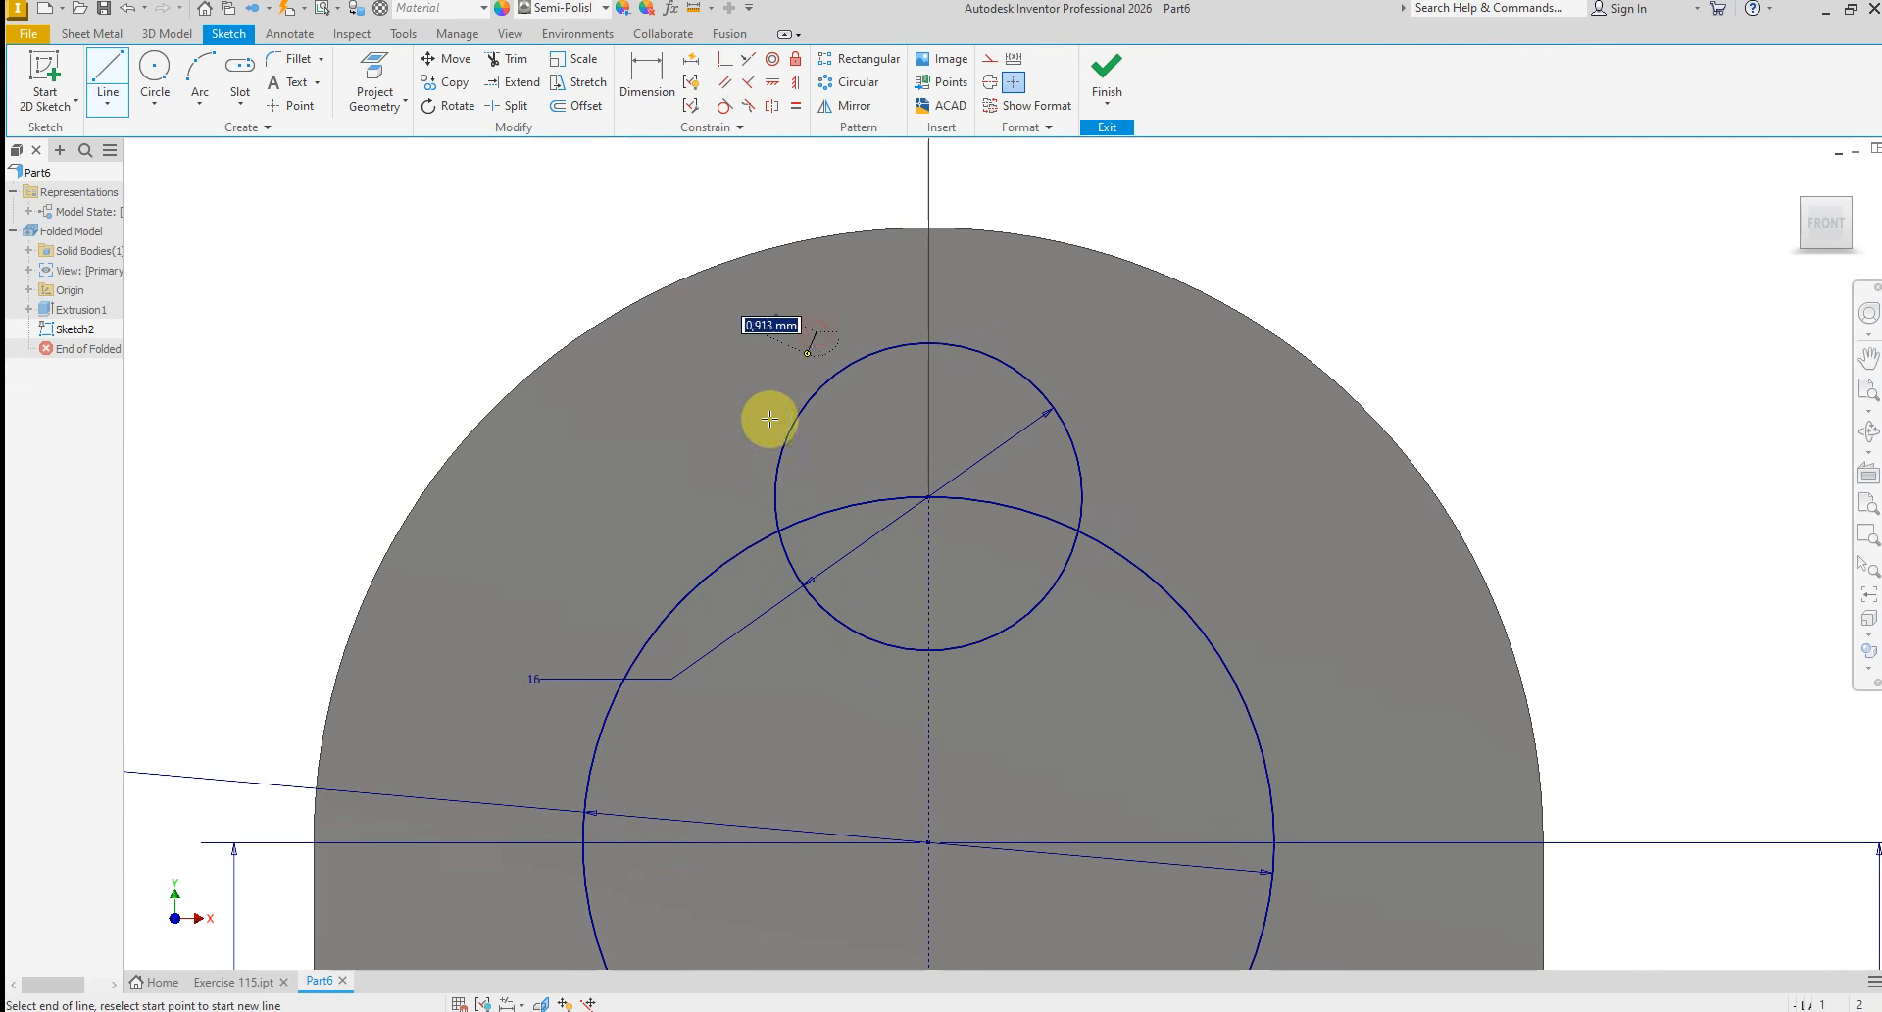
{"action": "left_click", "coordinate": [681, 668]}
{"action": "right_click", "coordinate": [1194, 689]}
{"action": "left_click", "coordinate": [1153, 627]}
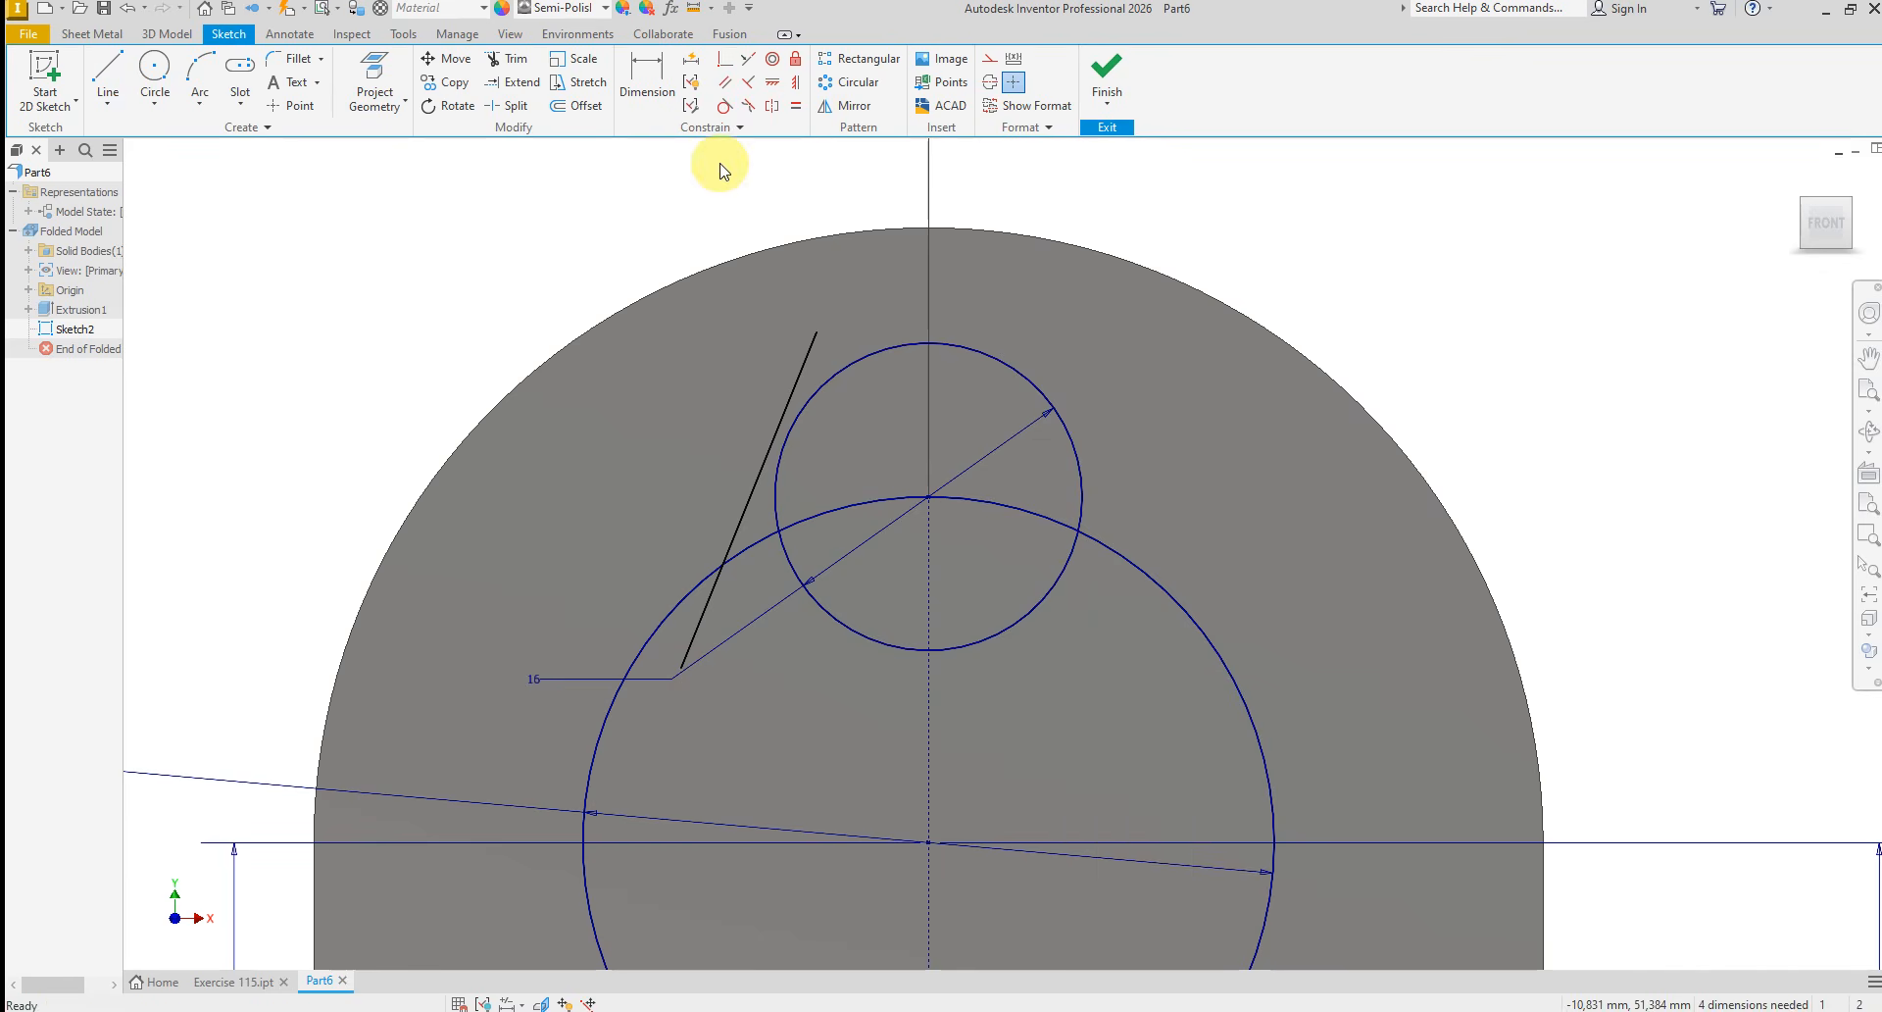
Apply Tangent constraints between the slanted line and both the 16 mm and 36 mm circles
{"action": "left_click", "coordinate": [724, 104]}
{"action": "left_click", "coordinate": [813, 345]}
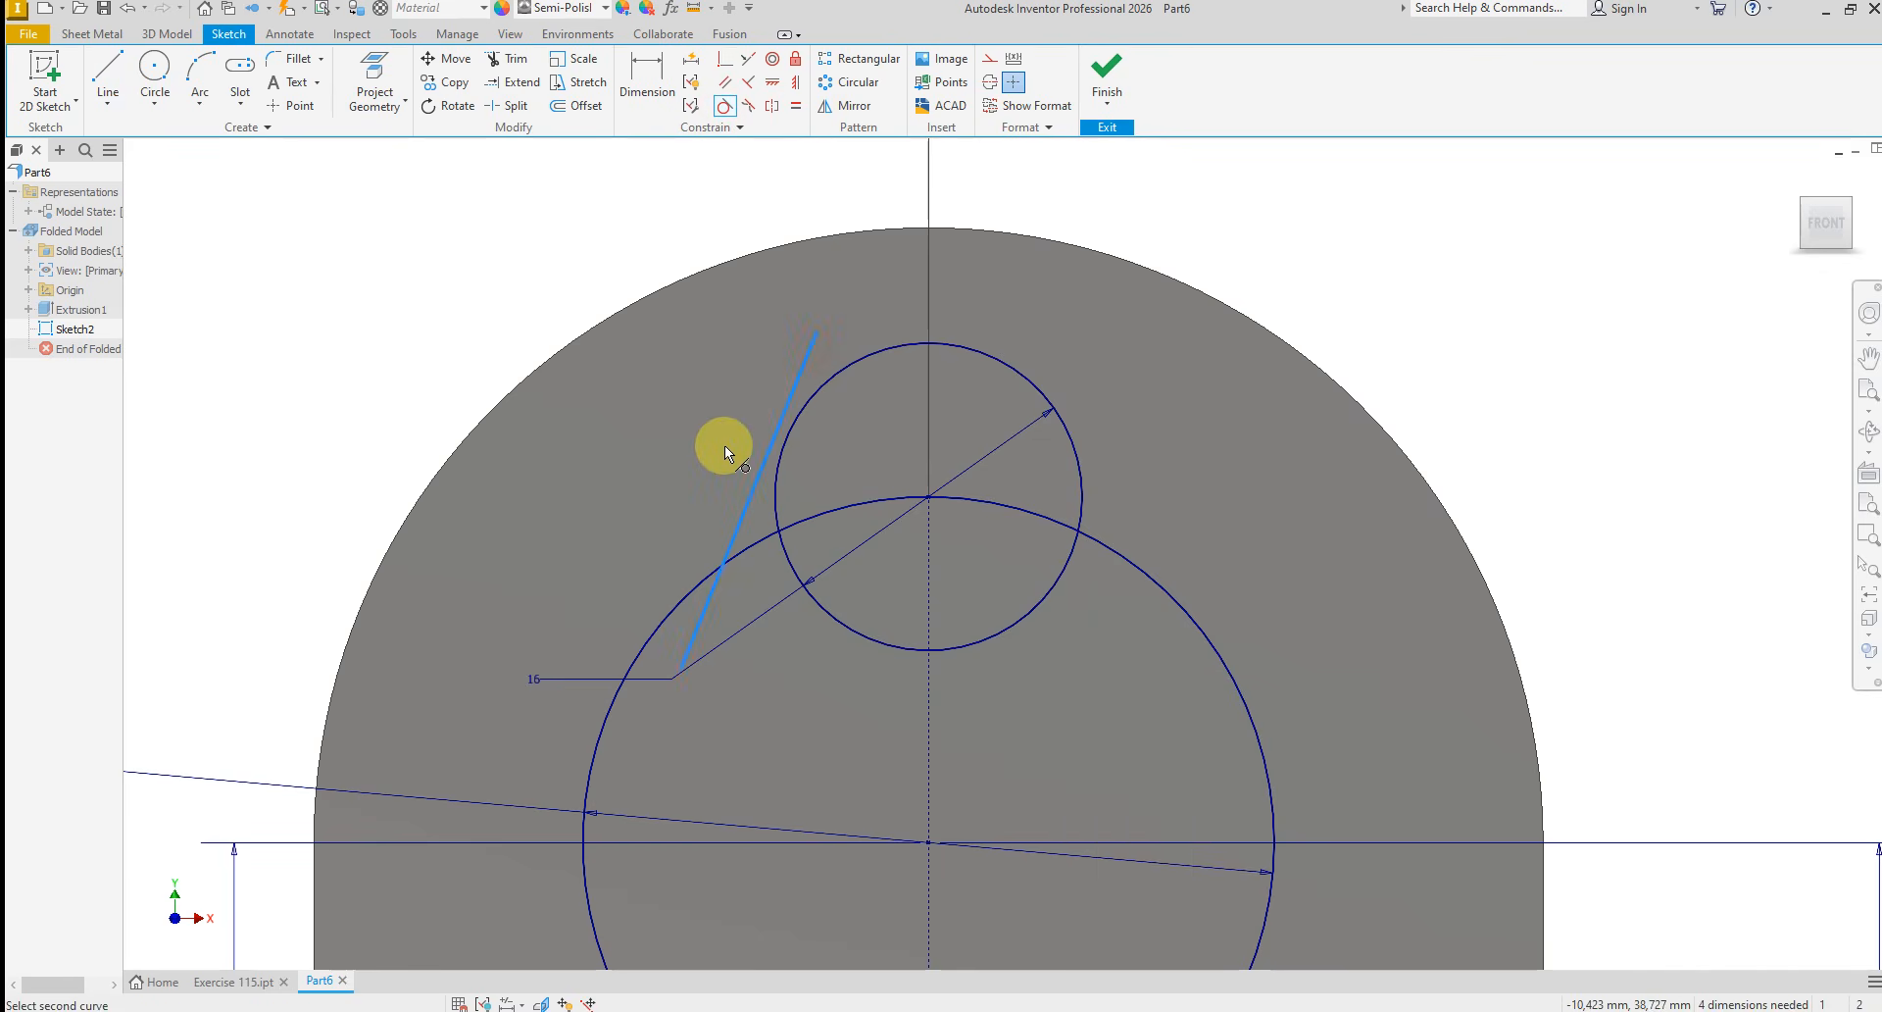
{"action": "left_click", "coordinate": [818, 396]}
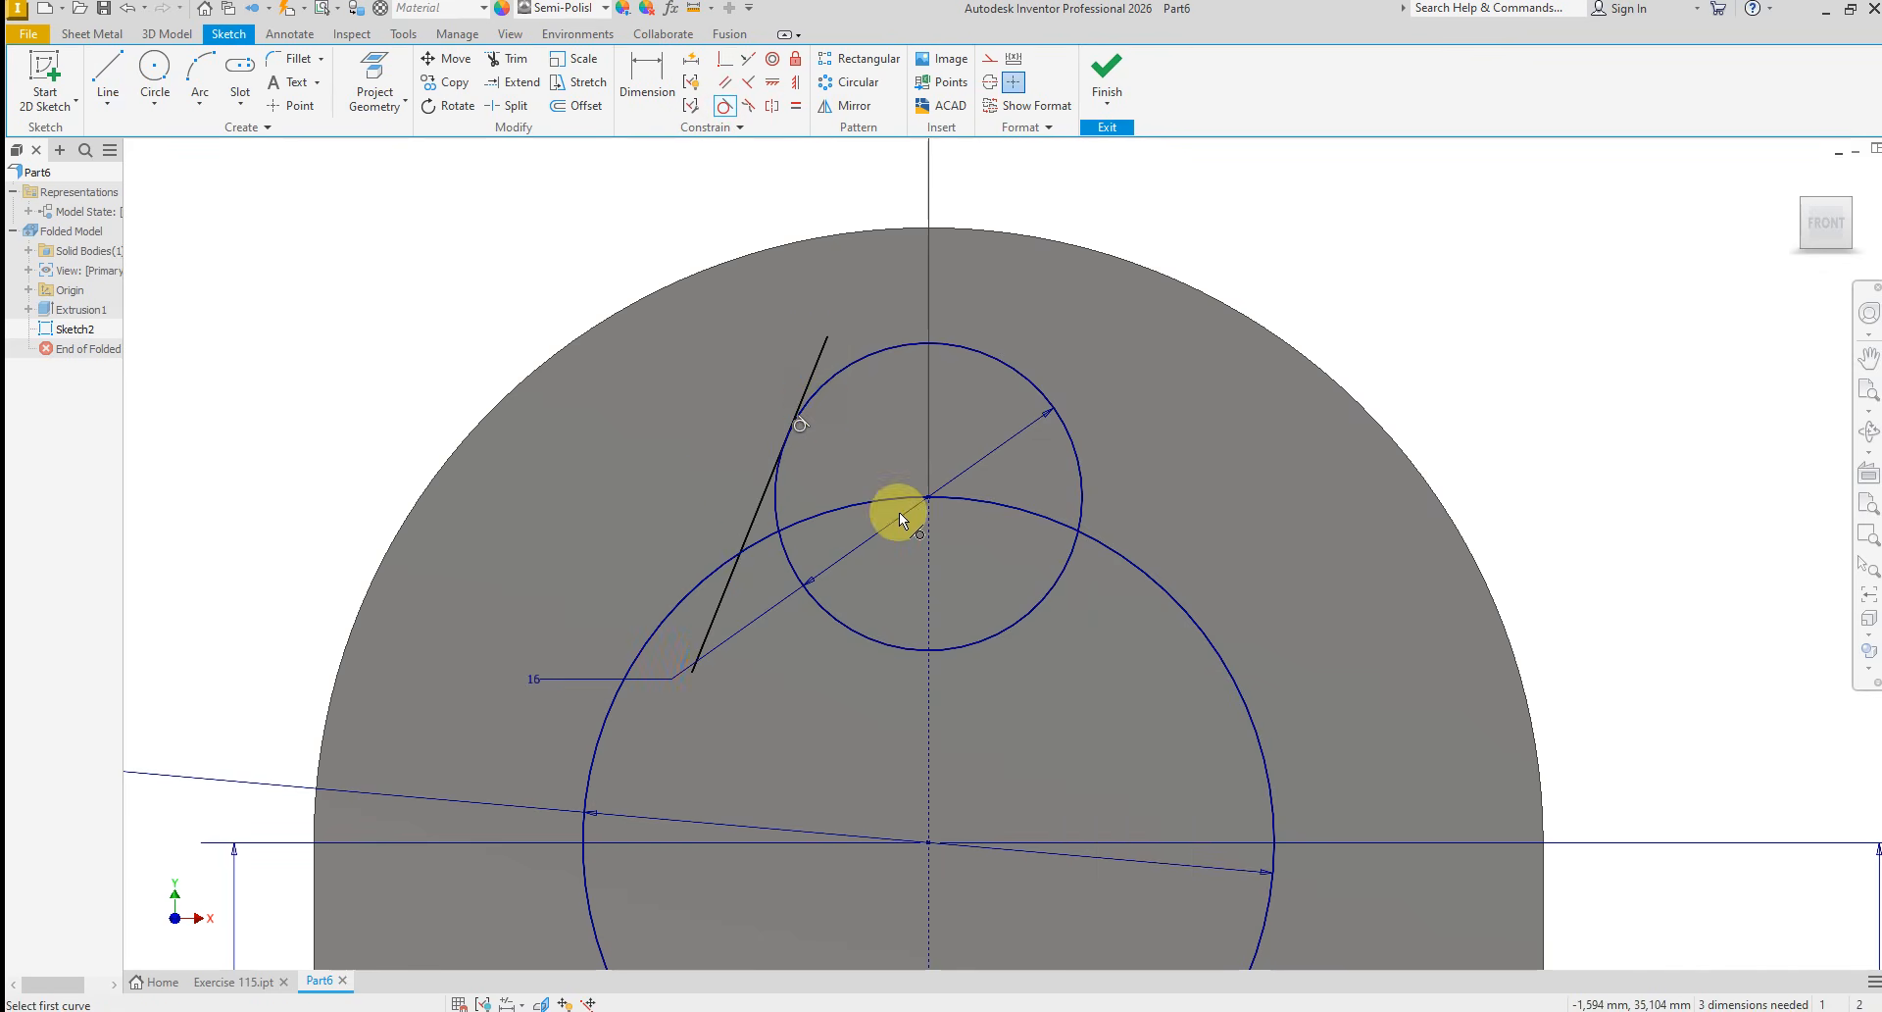
{"action": "left_click", "coordinate": [751, 517]}
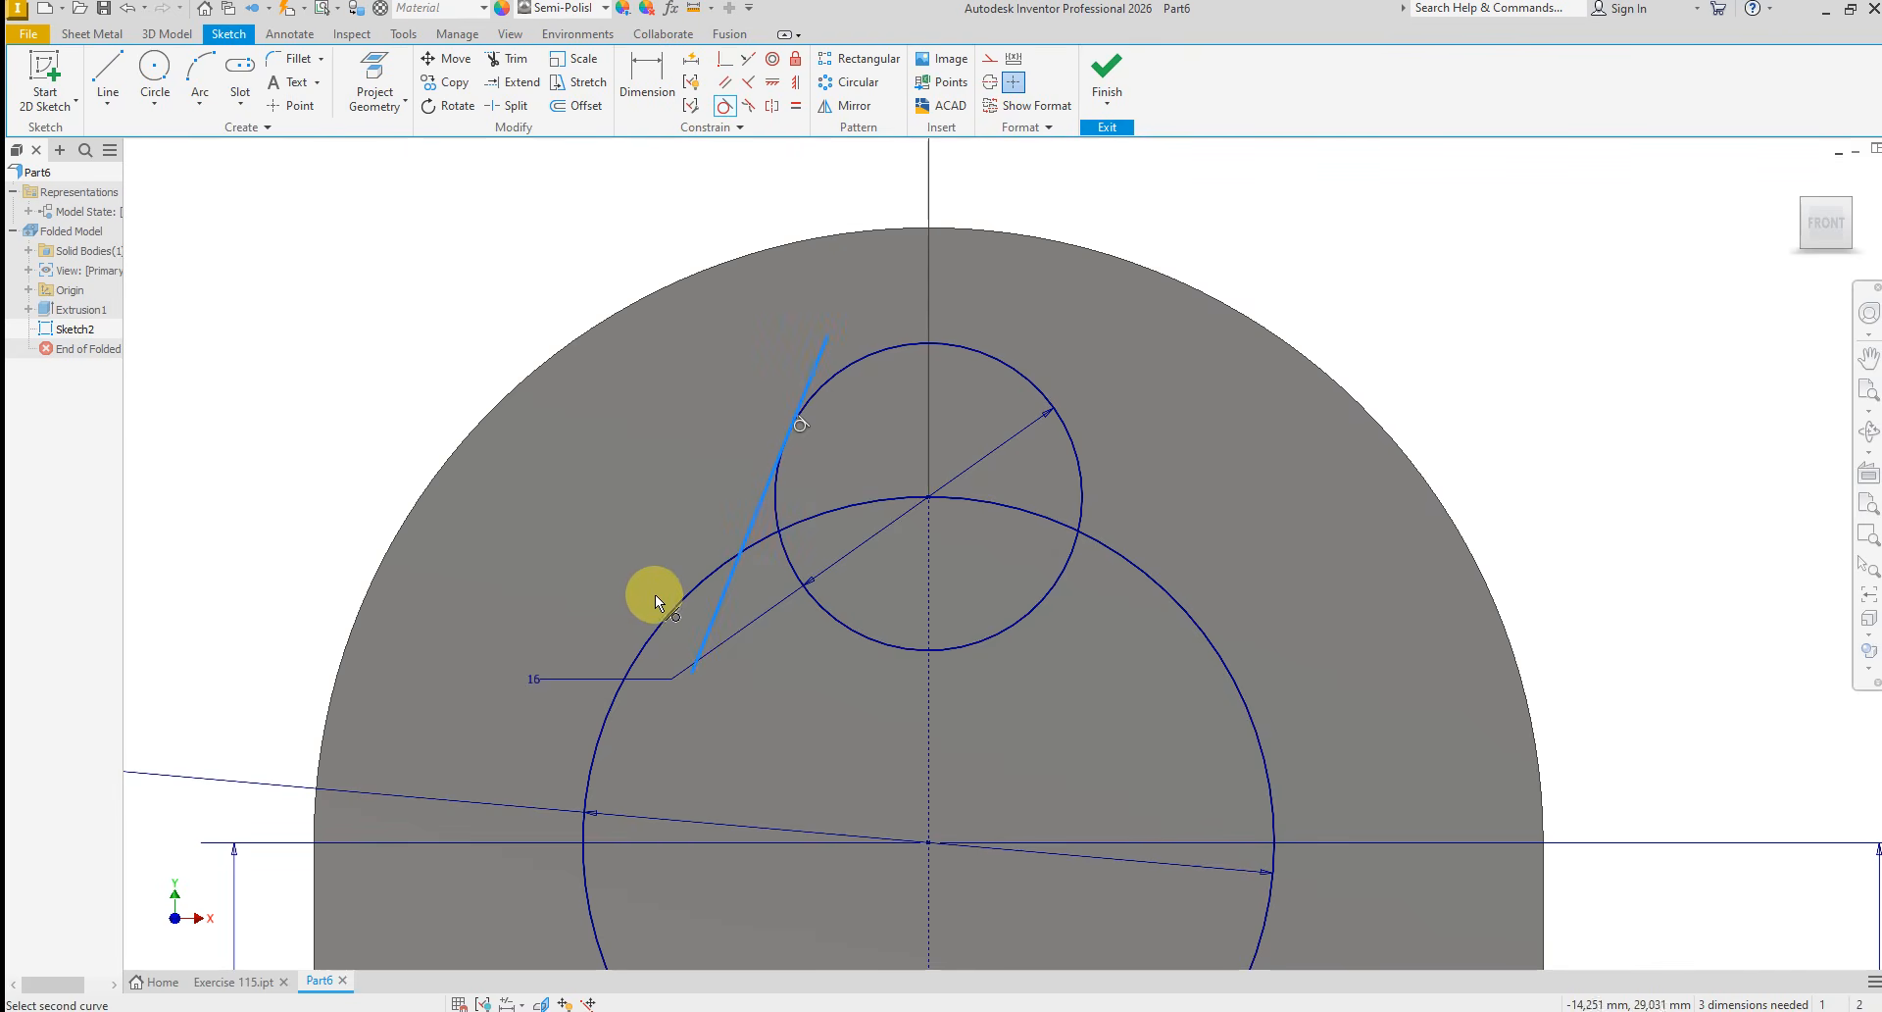
{"action": "left_click", "coordinate": [685, 597]}
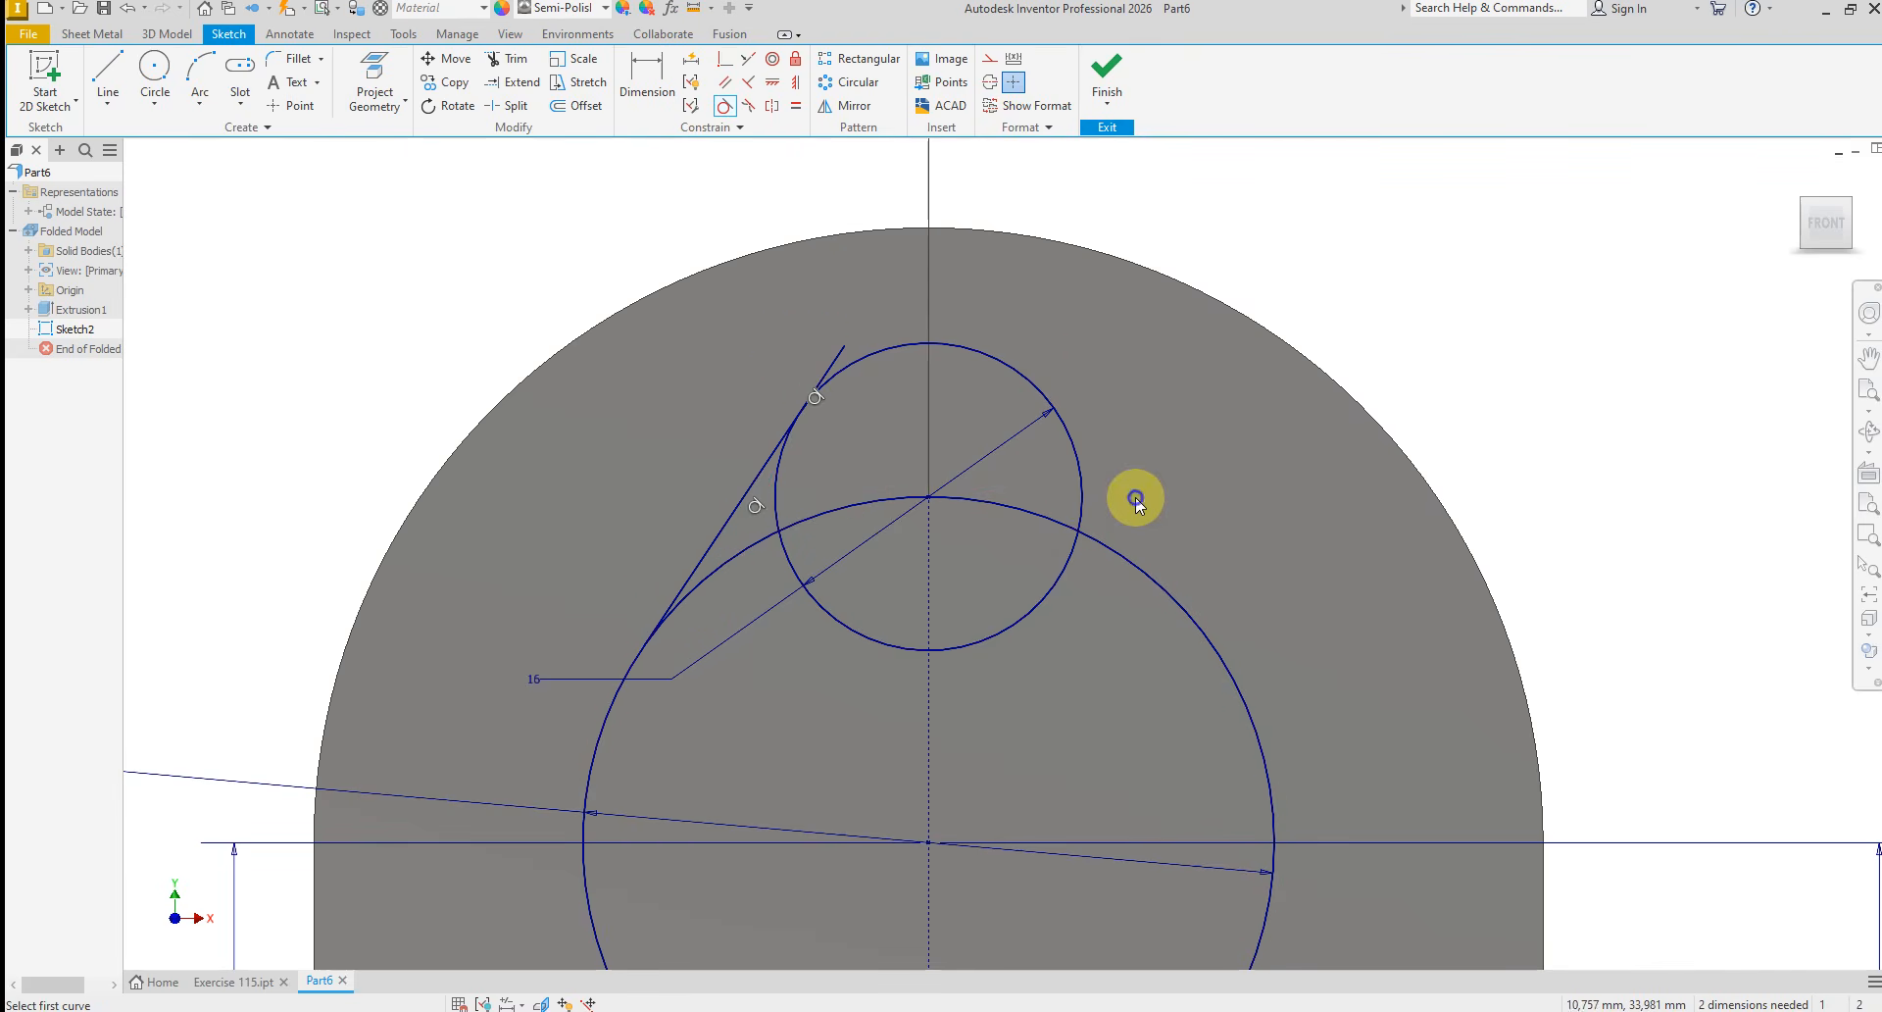
{"action": "right_click", "coordinate": [1135, 500]}
{"action": "left_click", "coordinate": [1180, 498]}
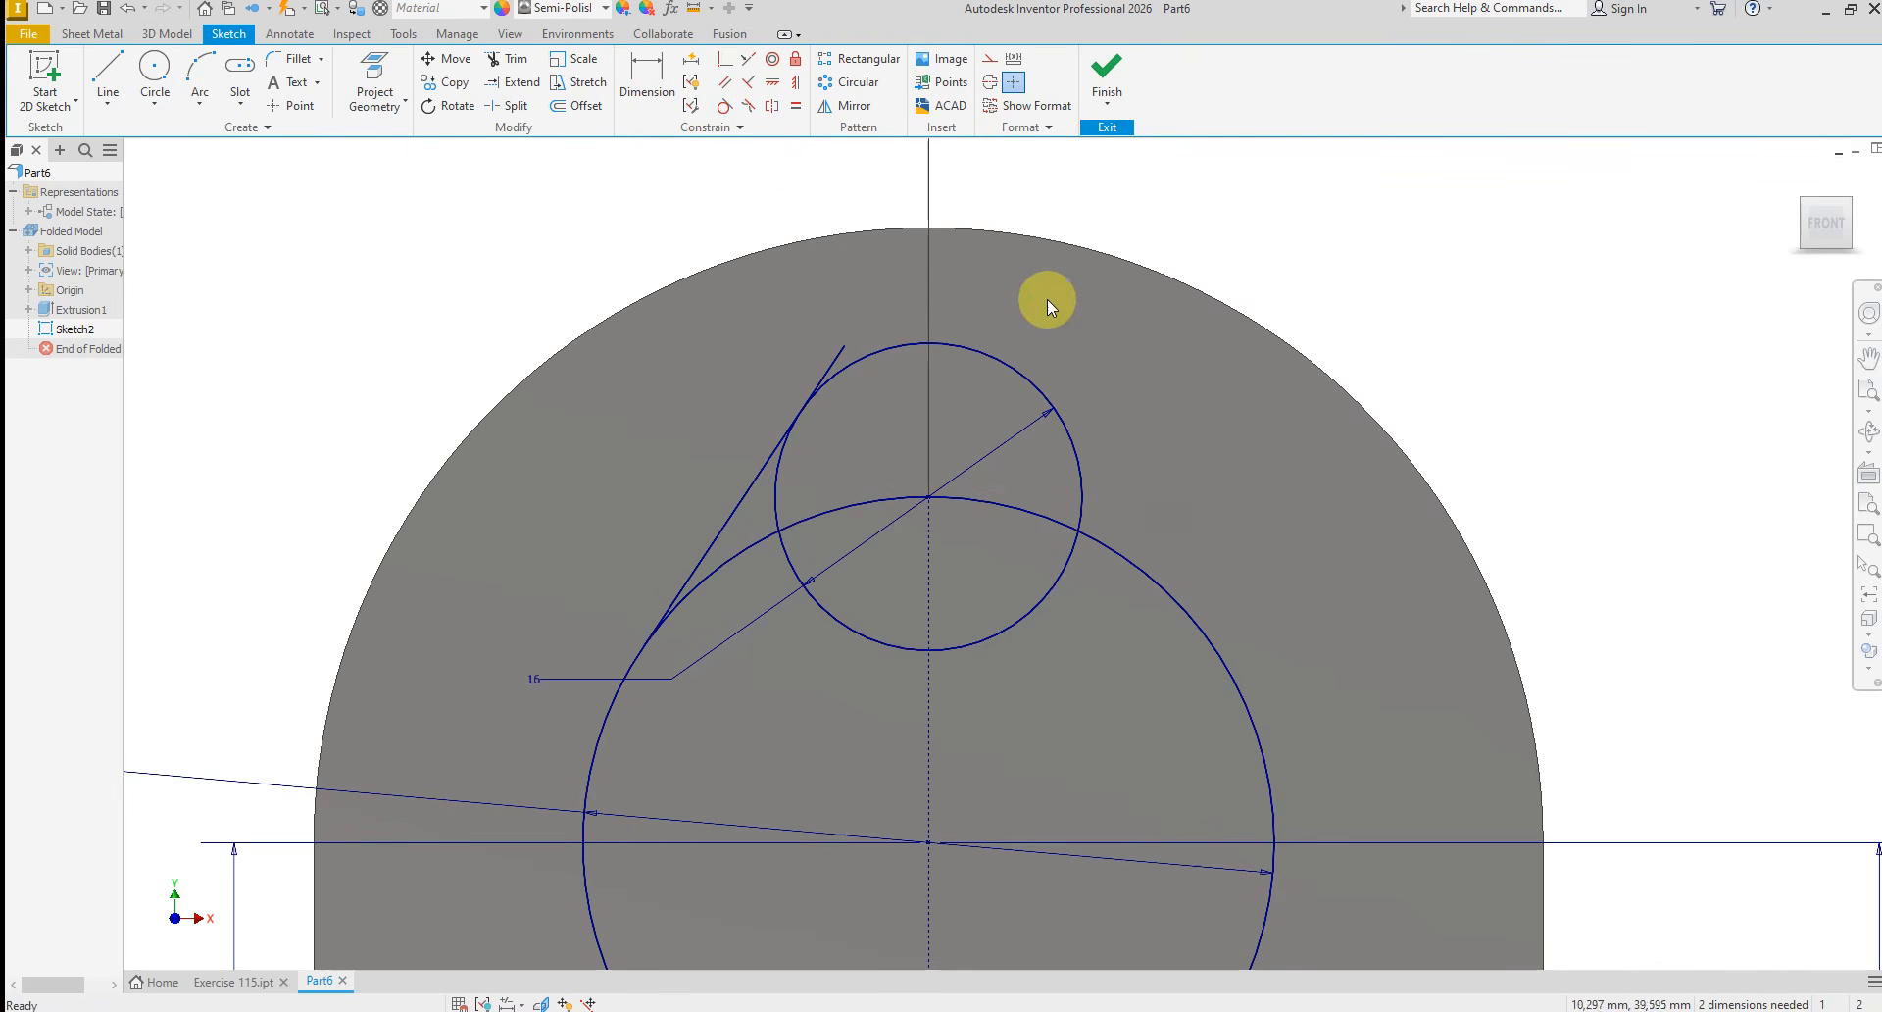
Trim the upper end of the slanted line beyond its tangent point on the 16 mm circle
{"action": "left_click", "coordinate": [509, 59]}
{"action": "left_click", "coordinate": [834, 345]}
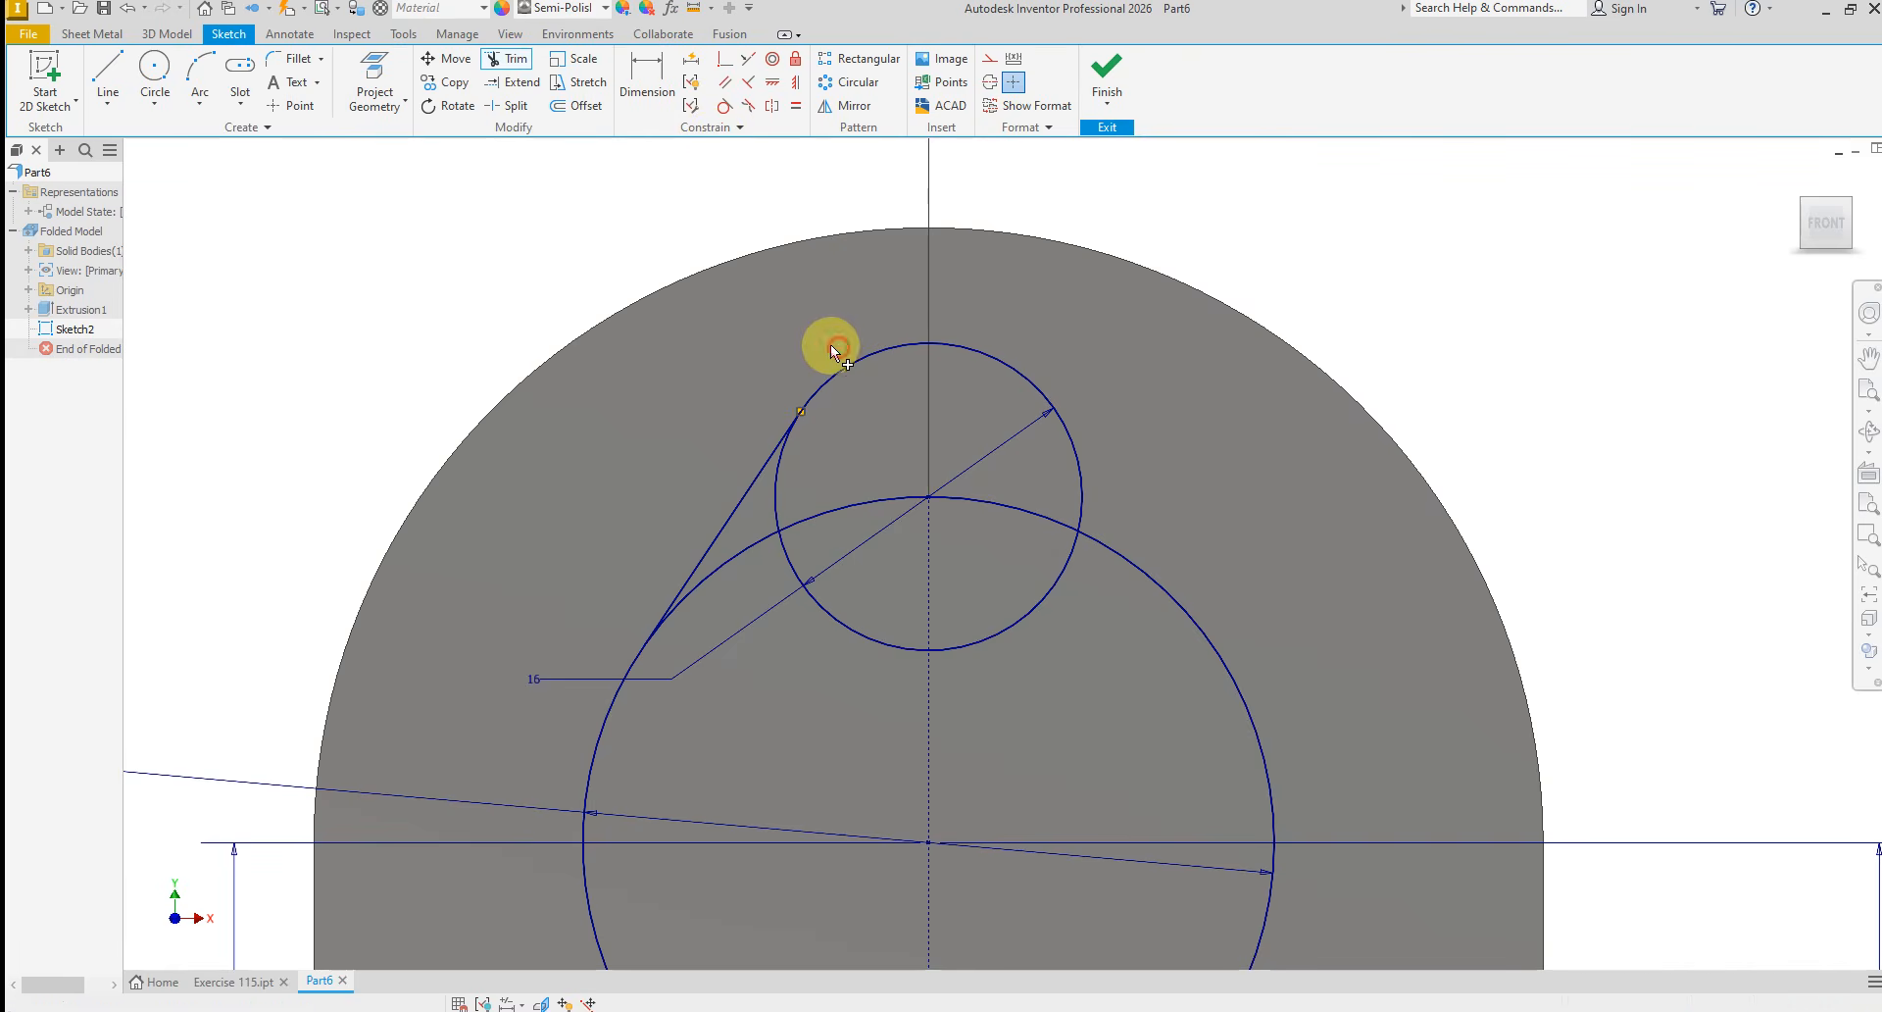
{"action": "right_click", "coordinate": [688, 386]}
{"action": "left_click", "coordinate": [770, 390]}
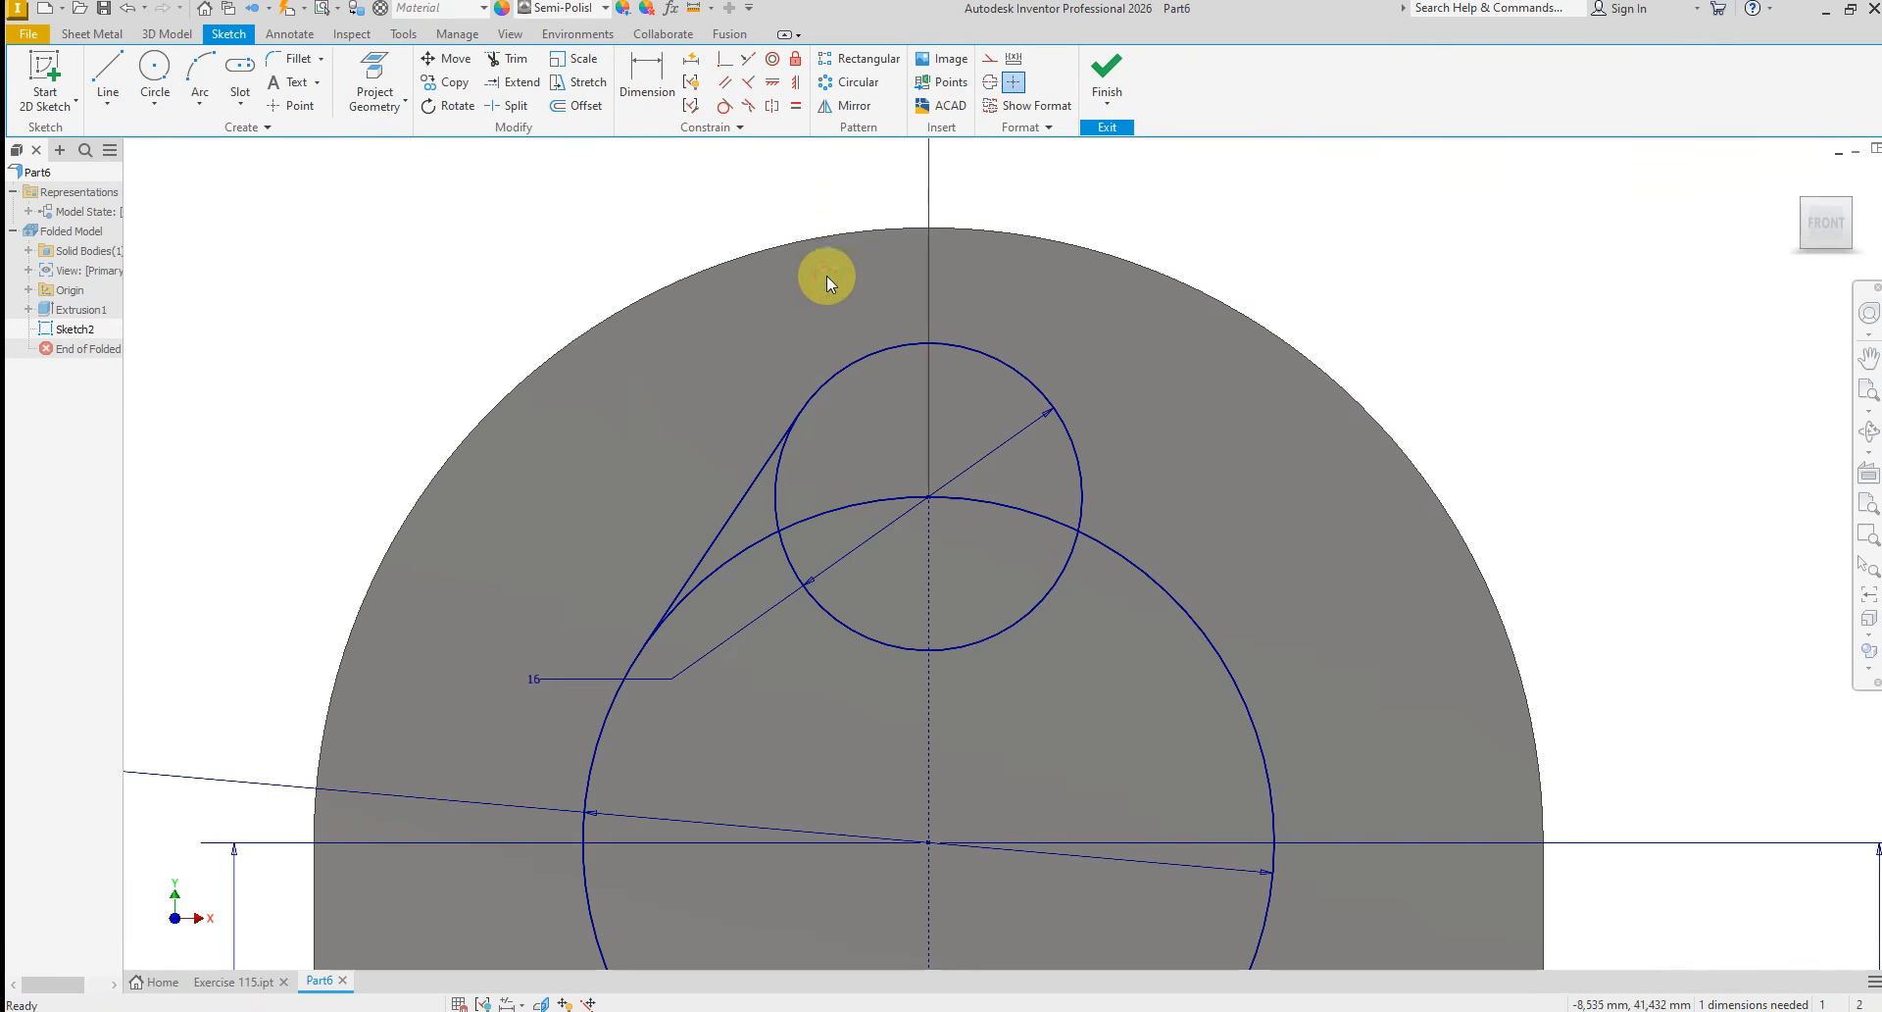
Mirror the slanted tangent line about the vertical centerline
{"action": "left_click", "coordinate": [821, 108]}
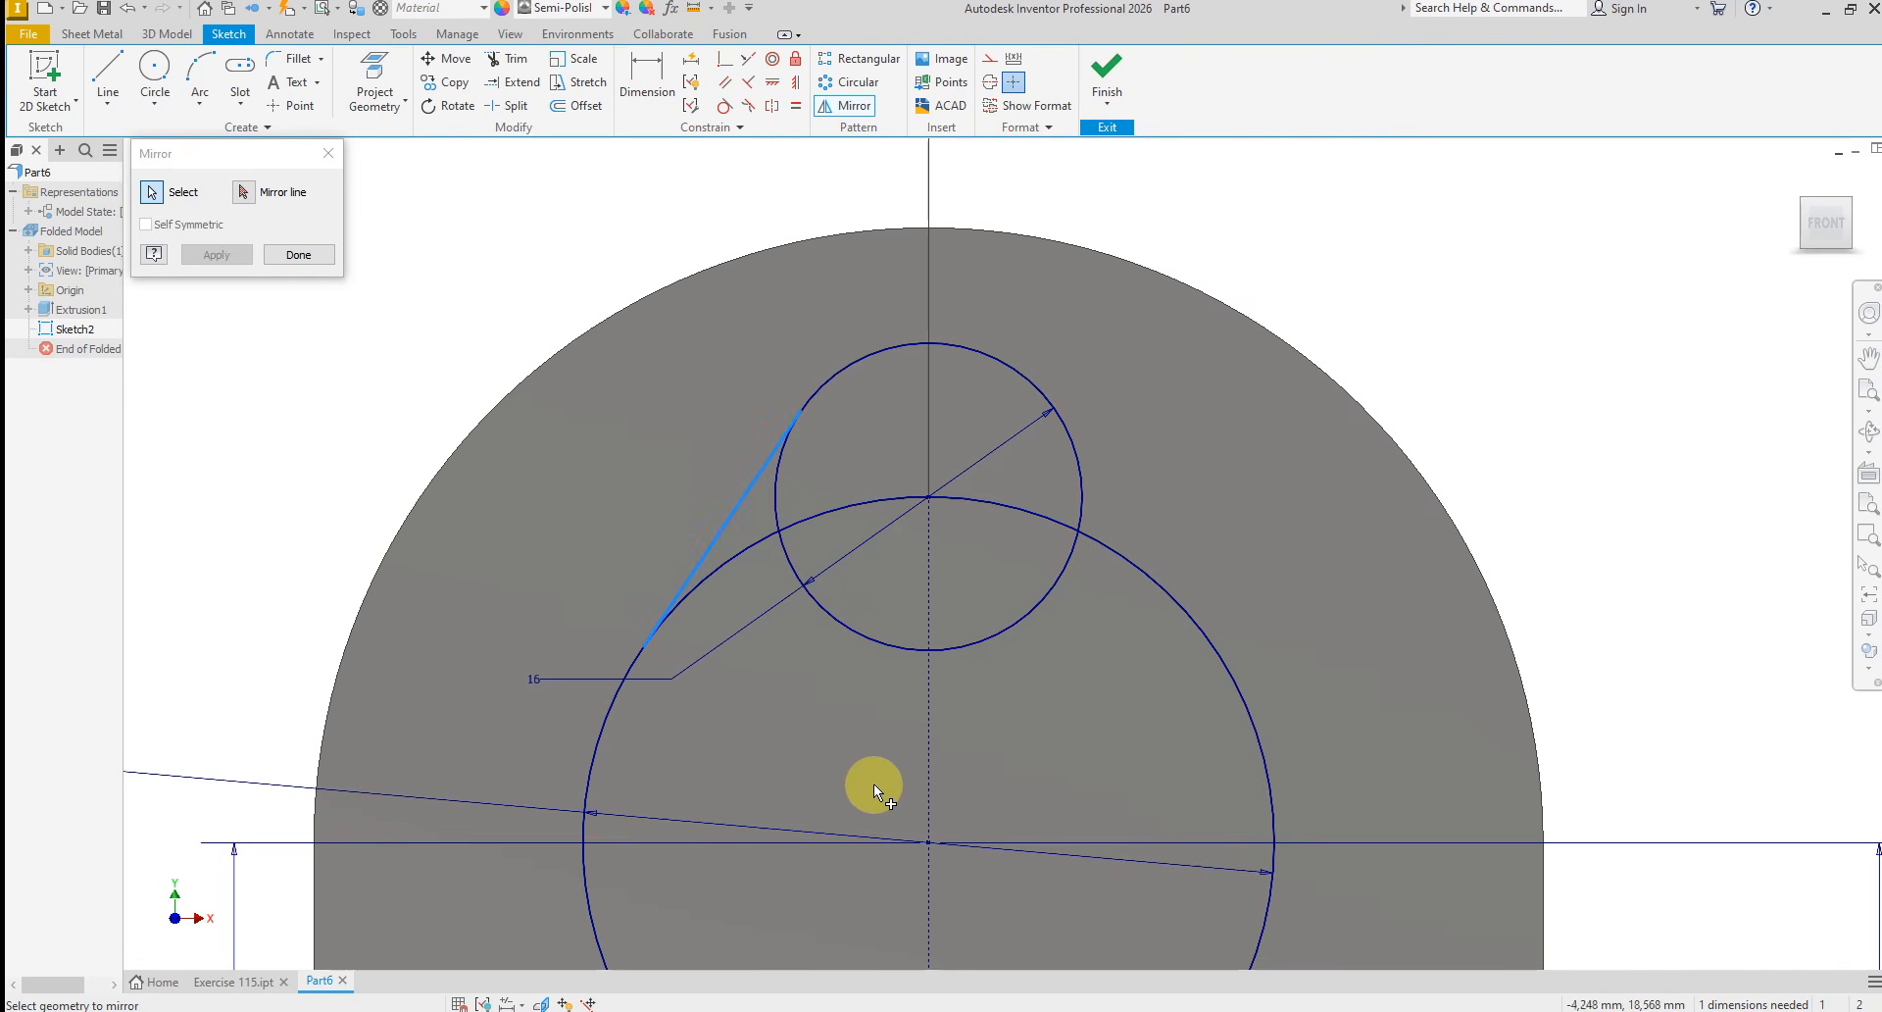
{"action": "left_click", "coordinate": [245, 195]}
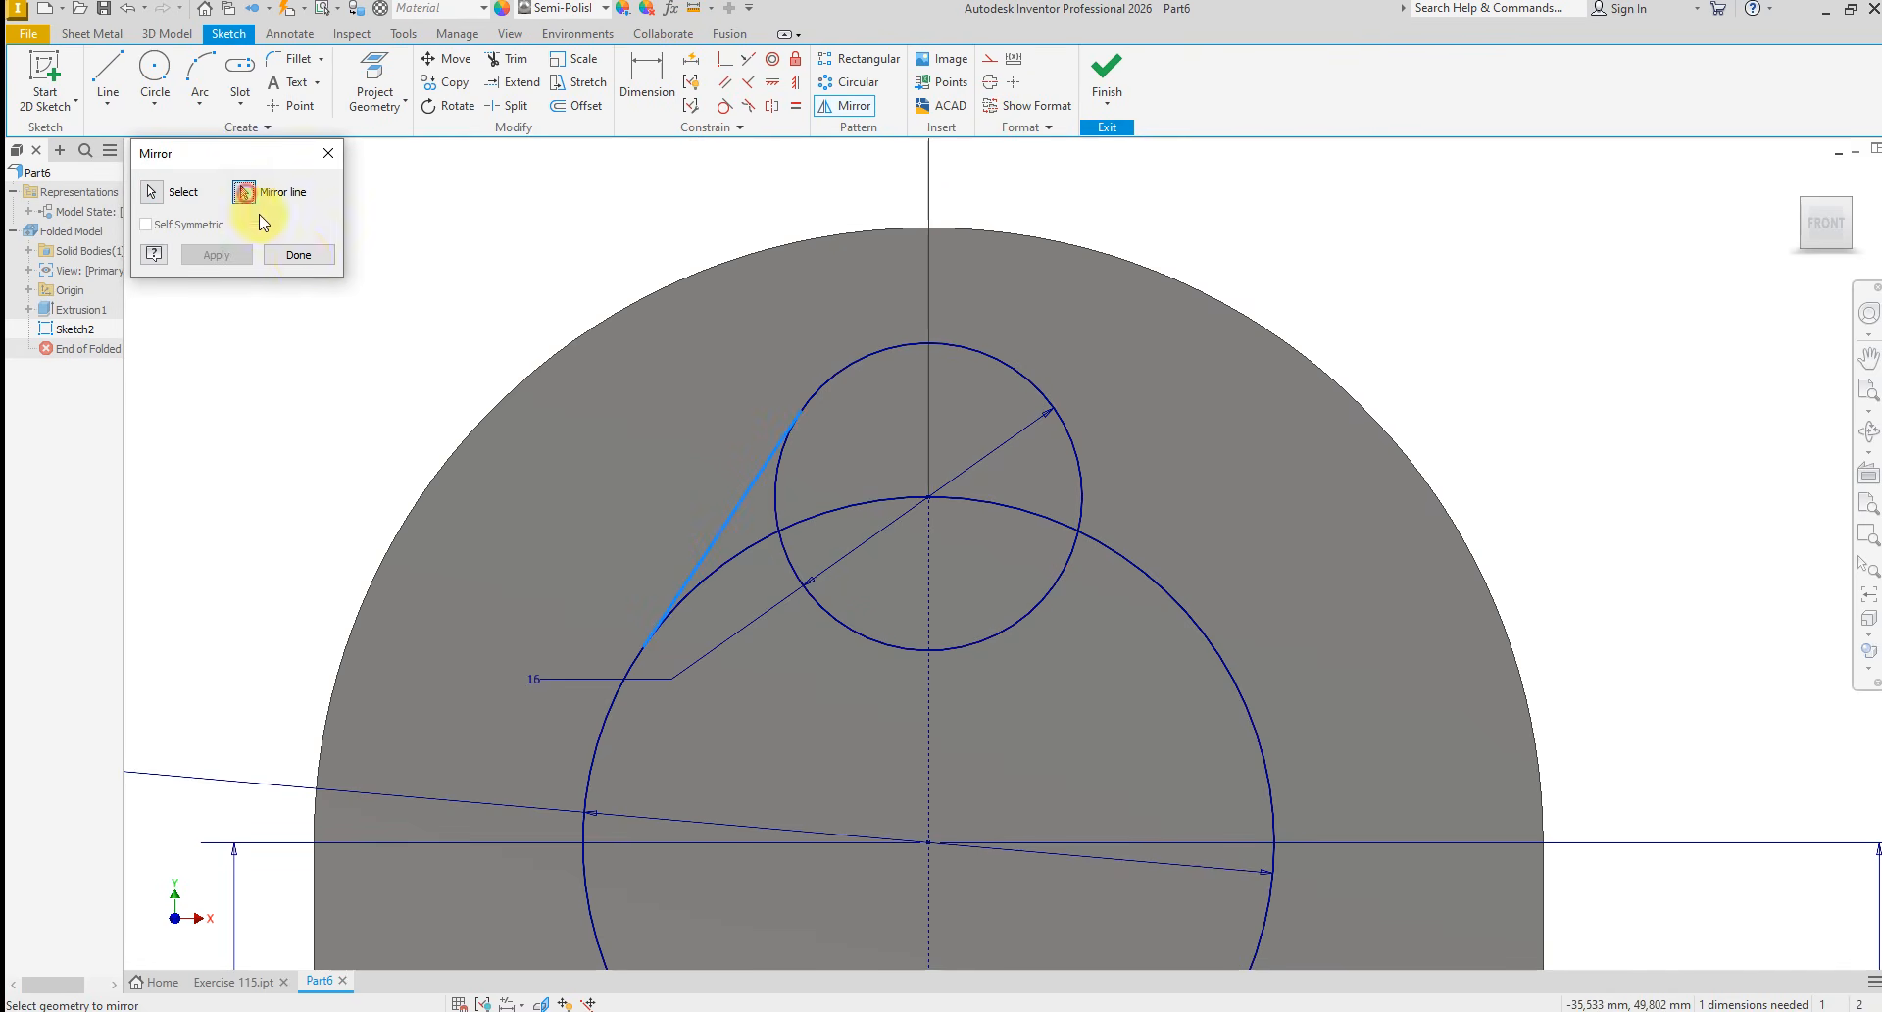
{"action": "left_click", "coordinate": [925, 694]}
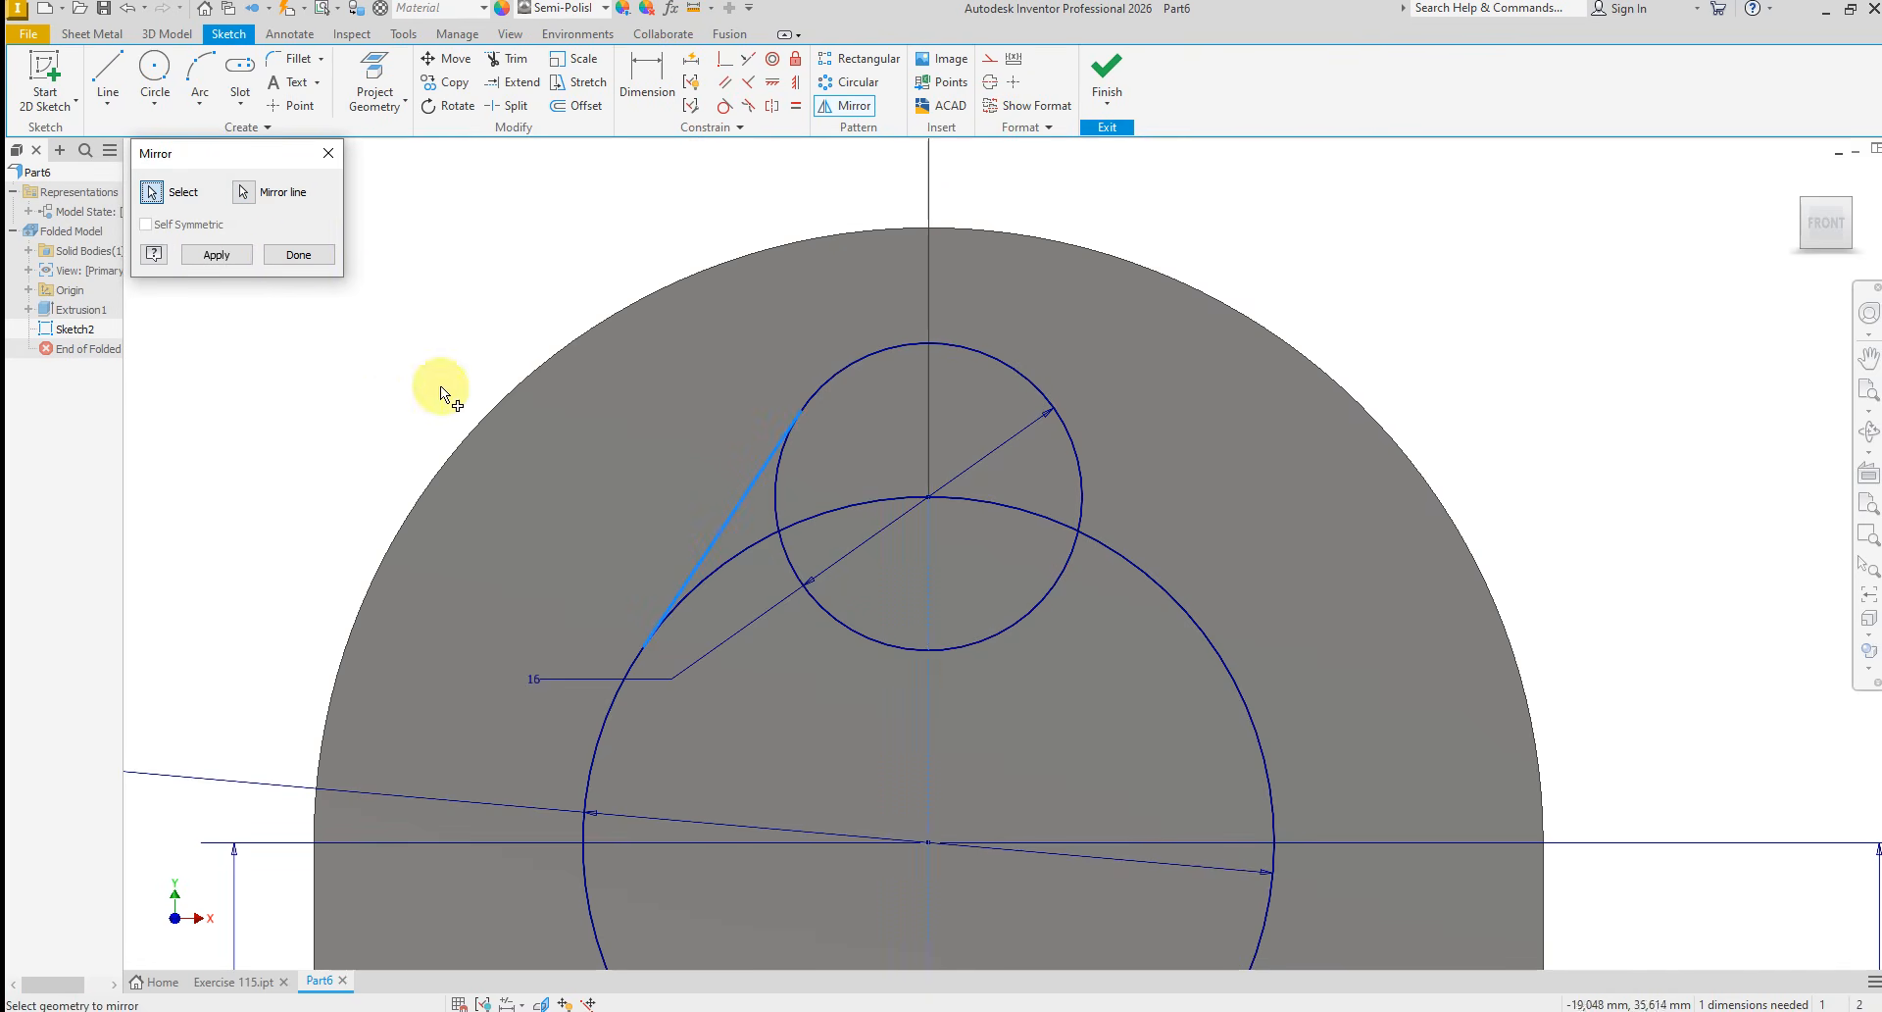
{"action": "left_click", "coordinate": [215, 254]}
{"action": "left_click", "coordinate": [298, 254]}
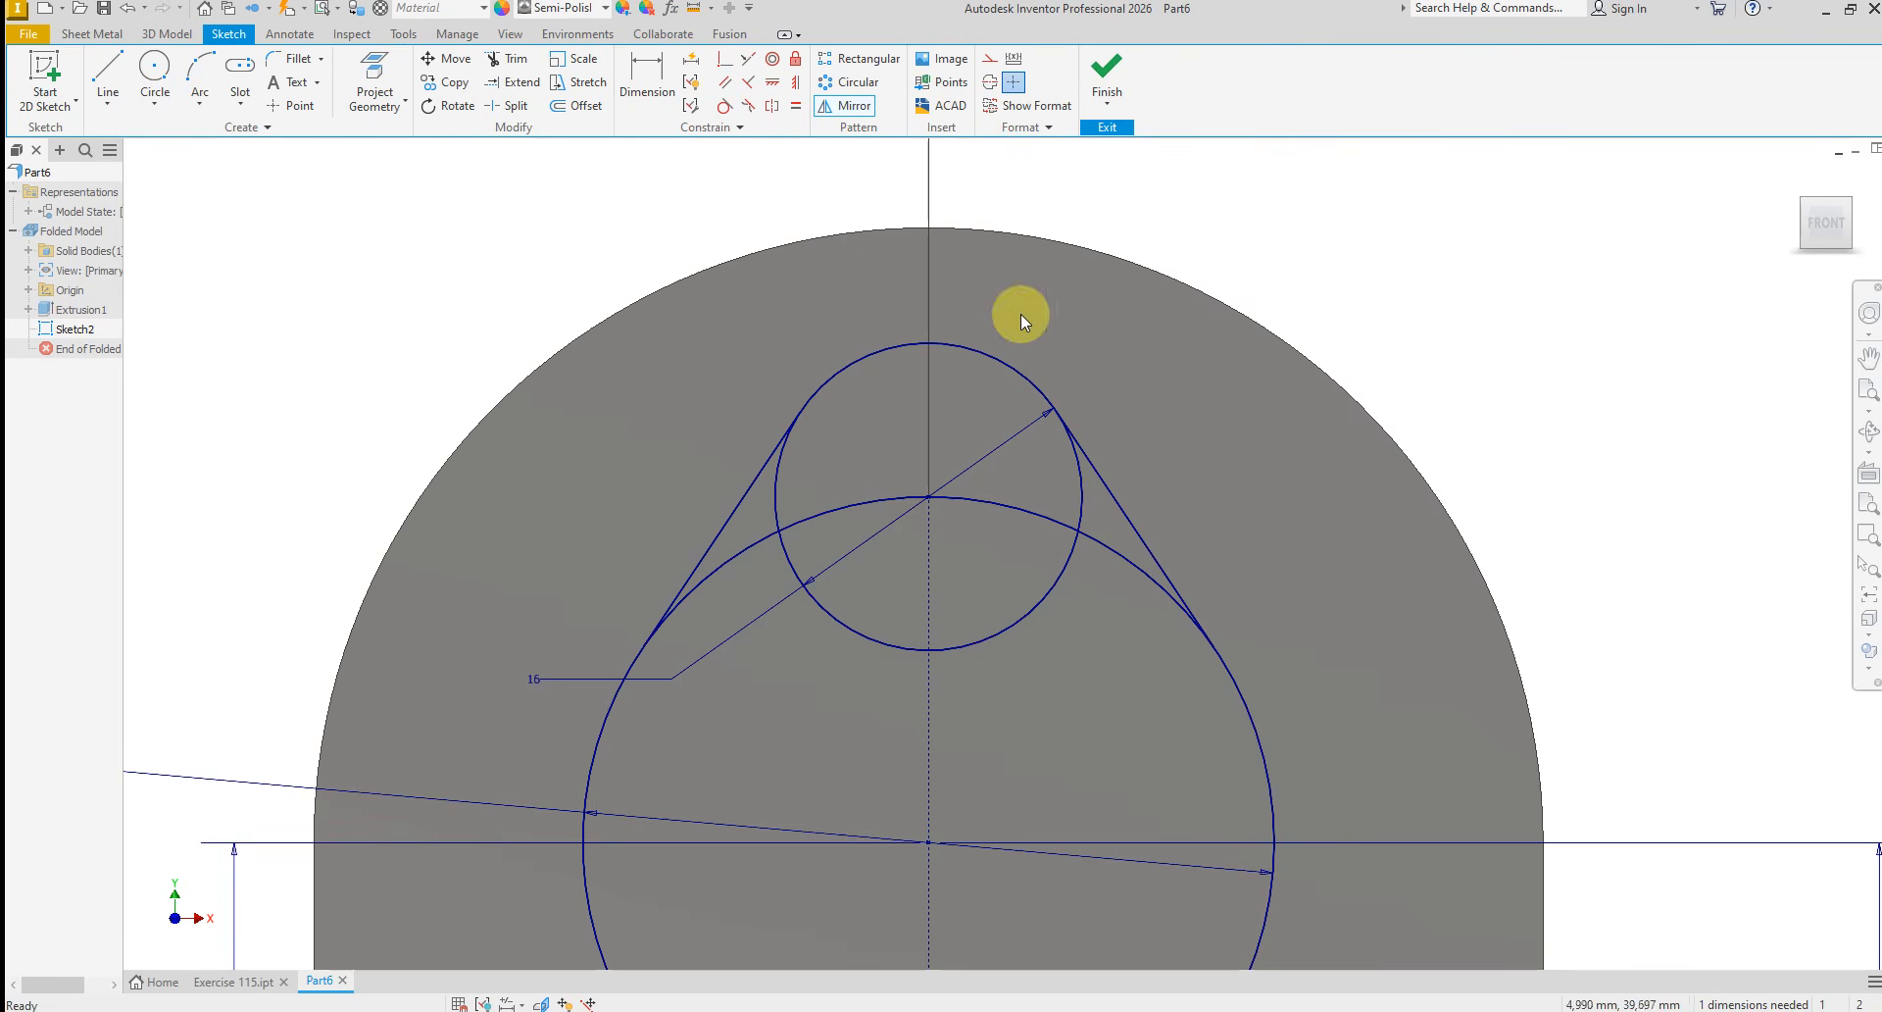
Try trimming the 36 mm circle's upper-left arc and the 16 mm circle's lower-left arc, and undo both trims
{"action": "left_click", "coordinate": [500, 59]}
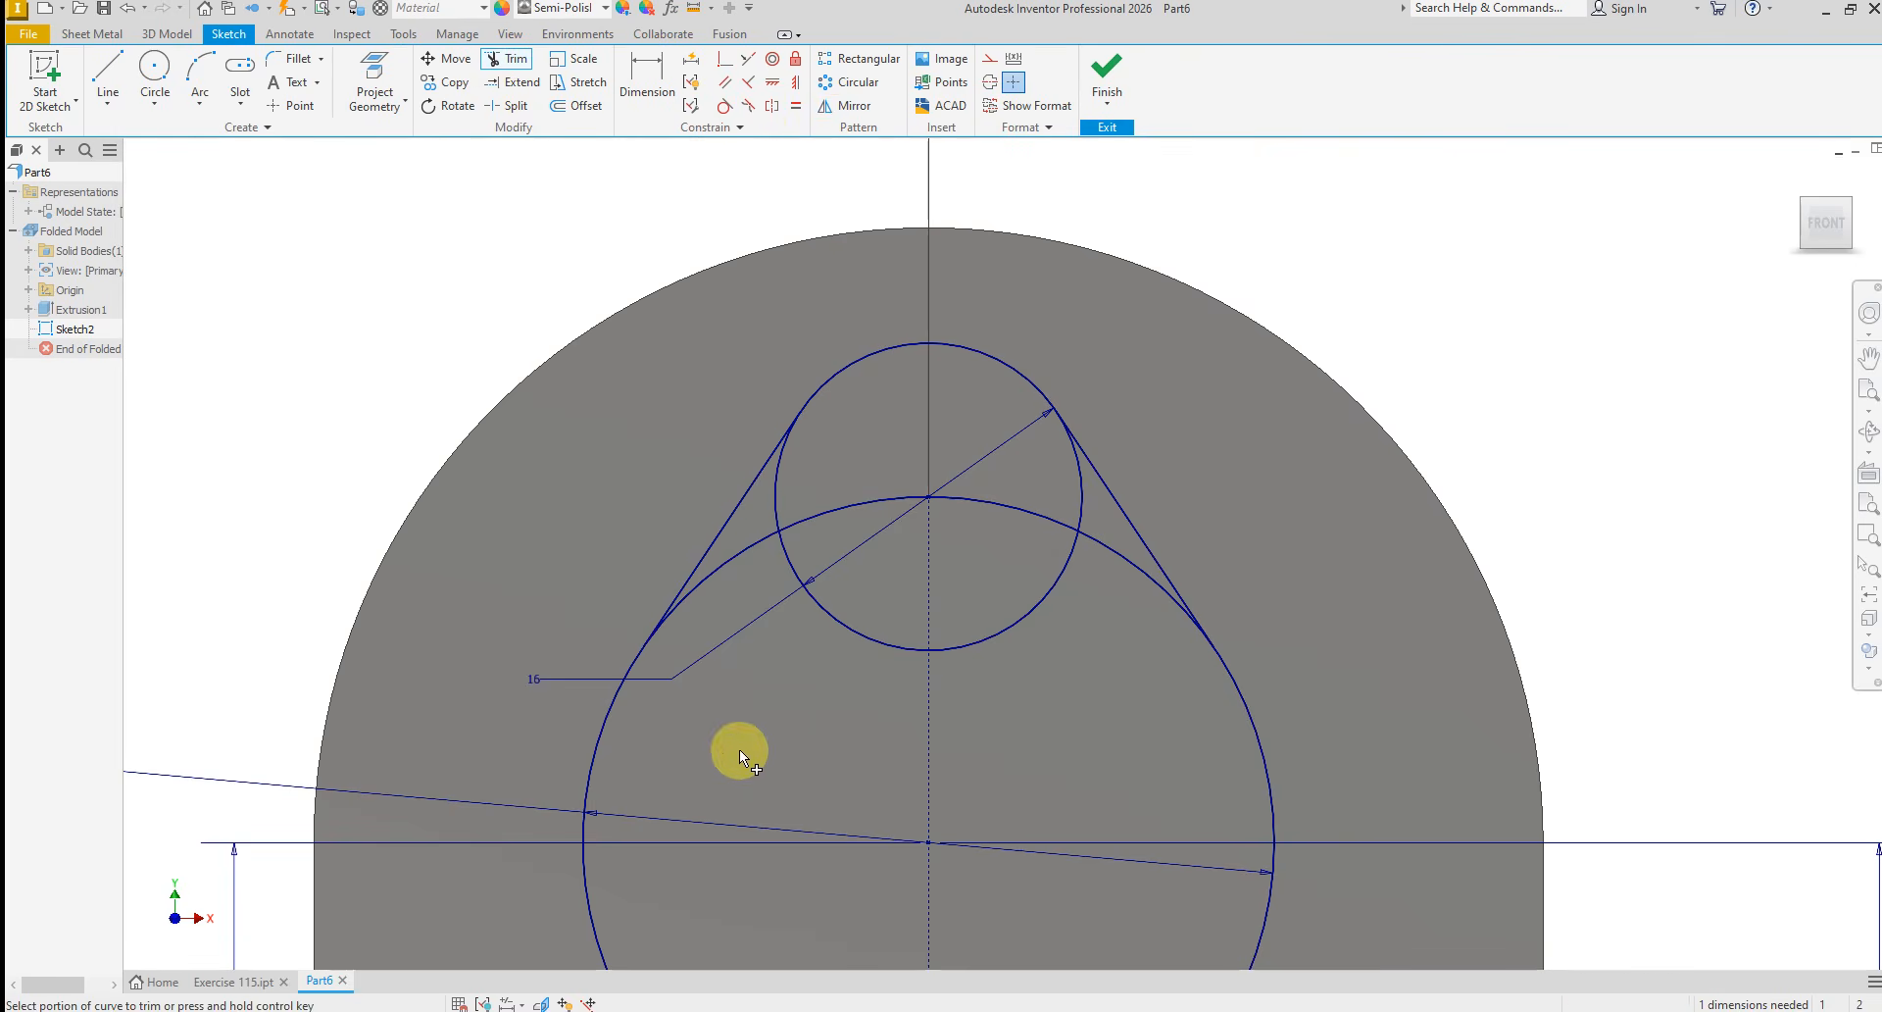
{"action": "left_click", "coordinate": [737, 557]}
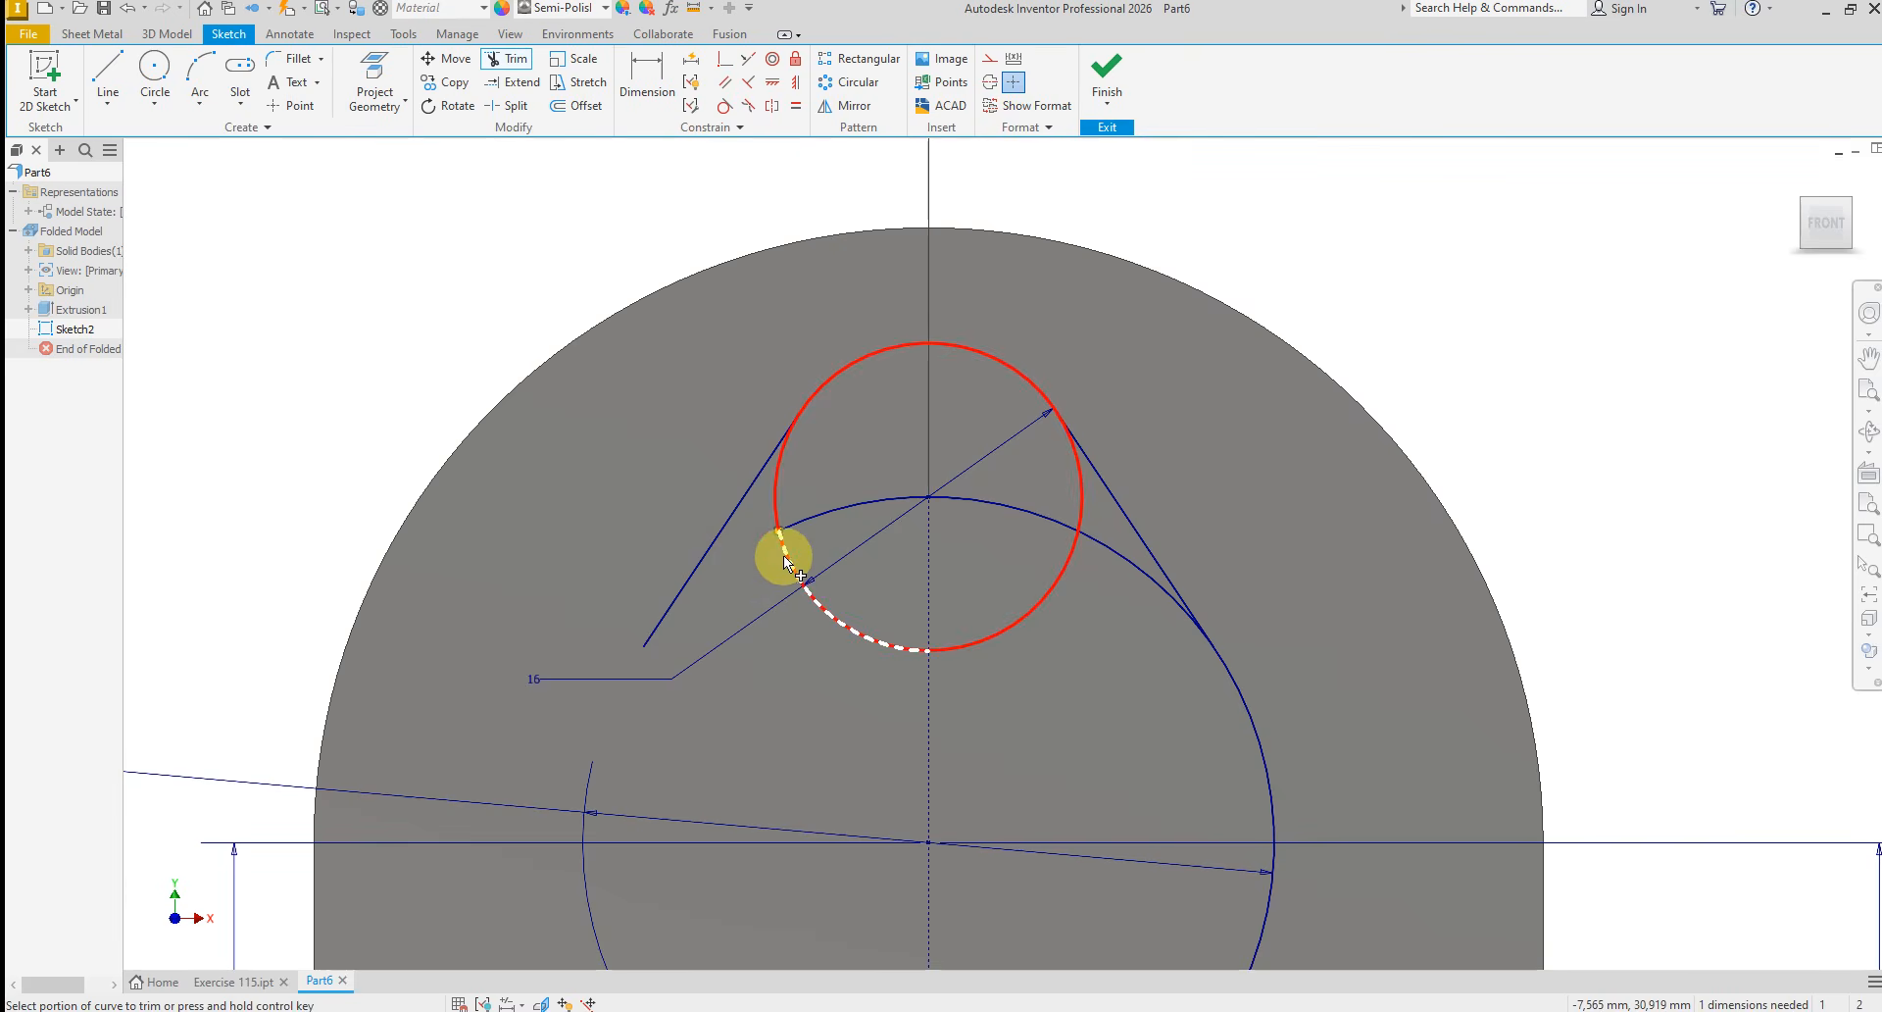
{"action": "left_click", "coordinate": [796, 542]}
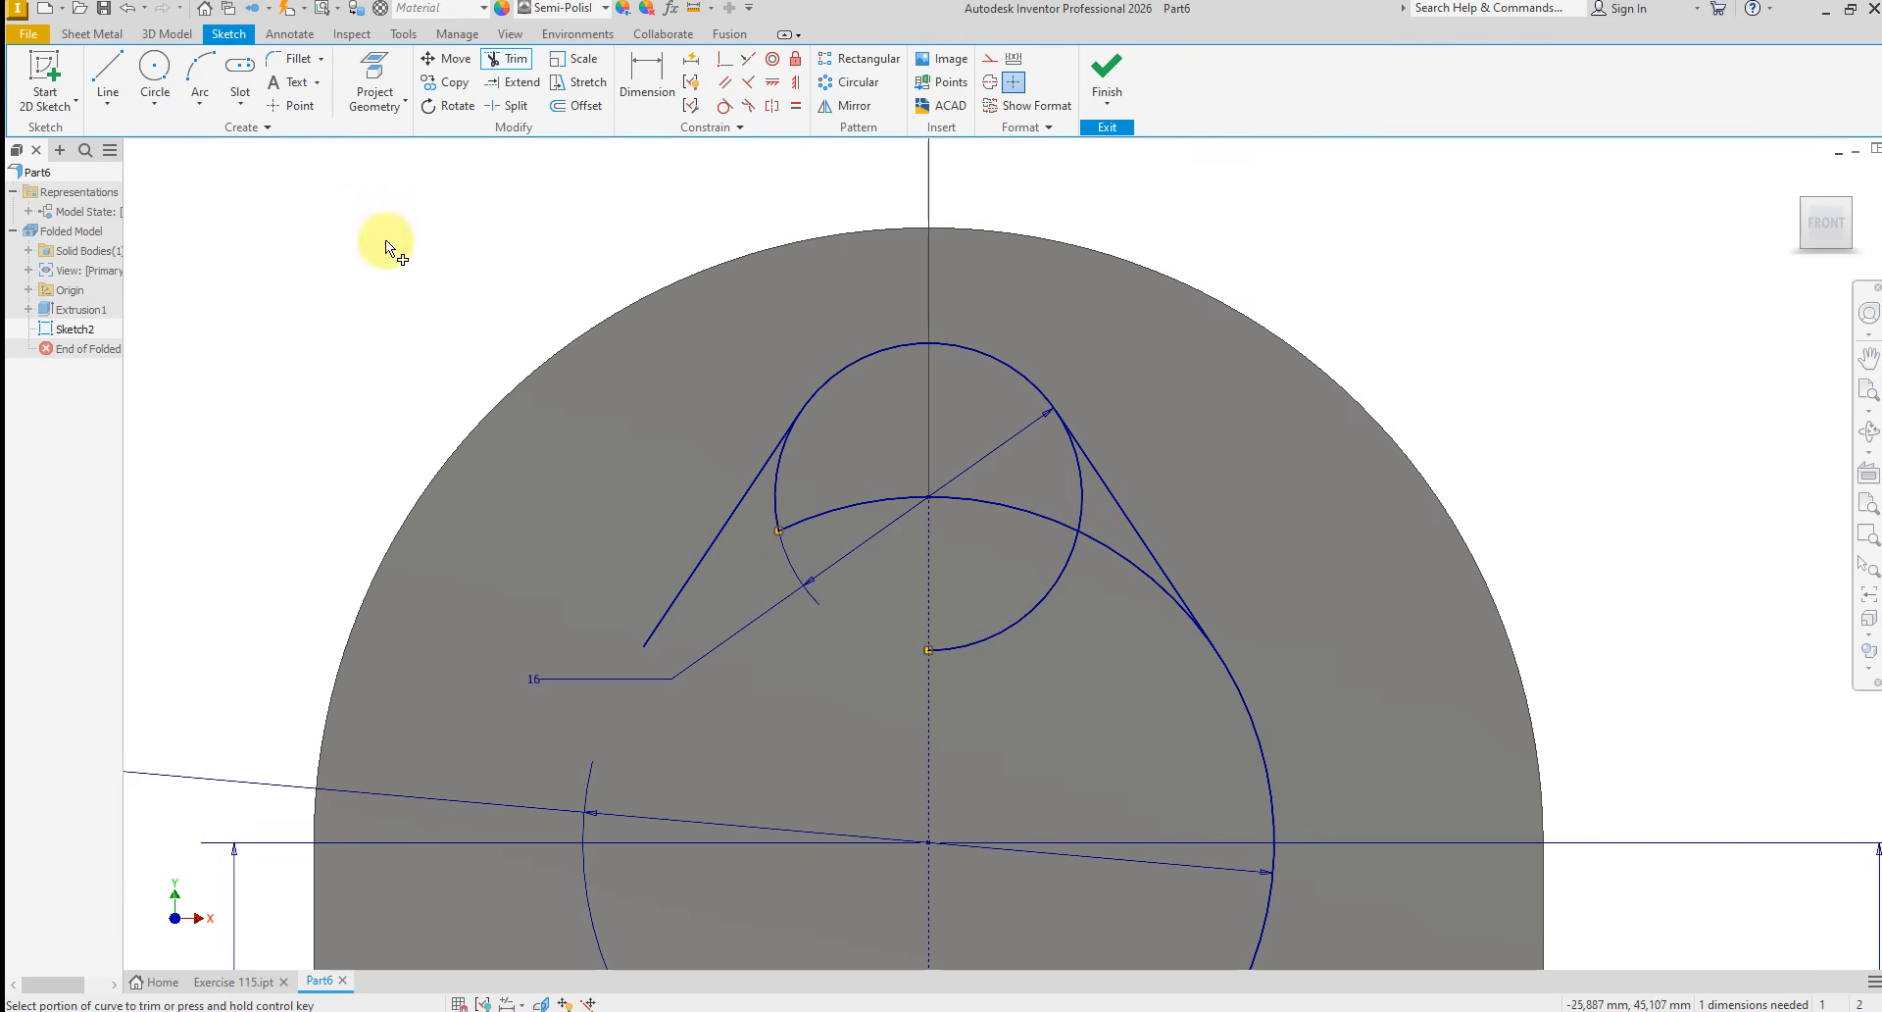
{"action": "left_click", "coordinate": [121, 12]}
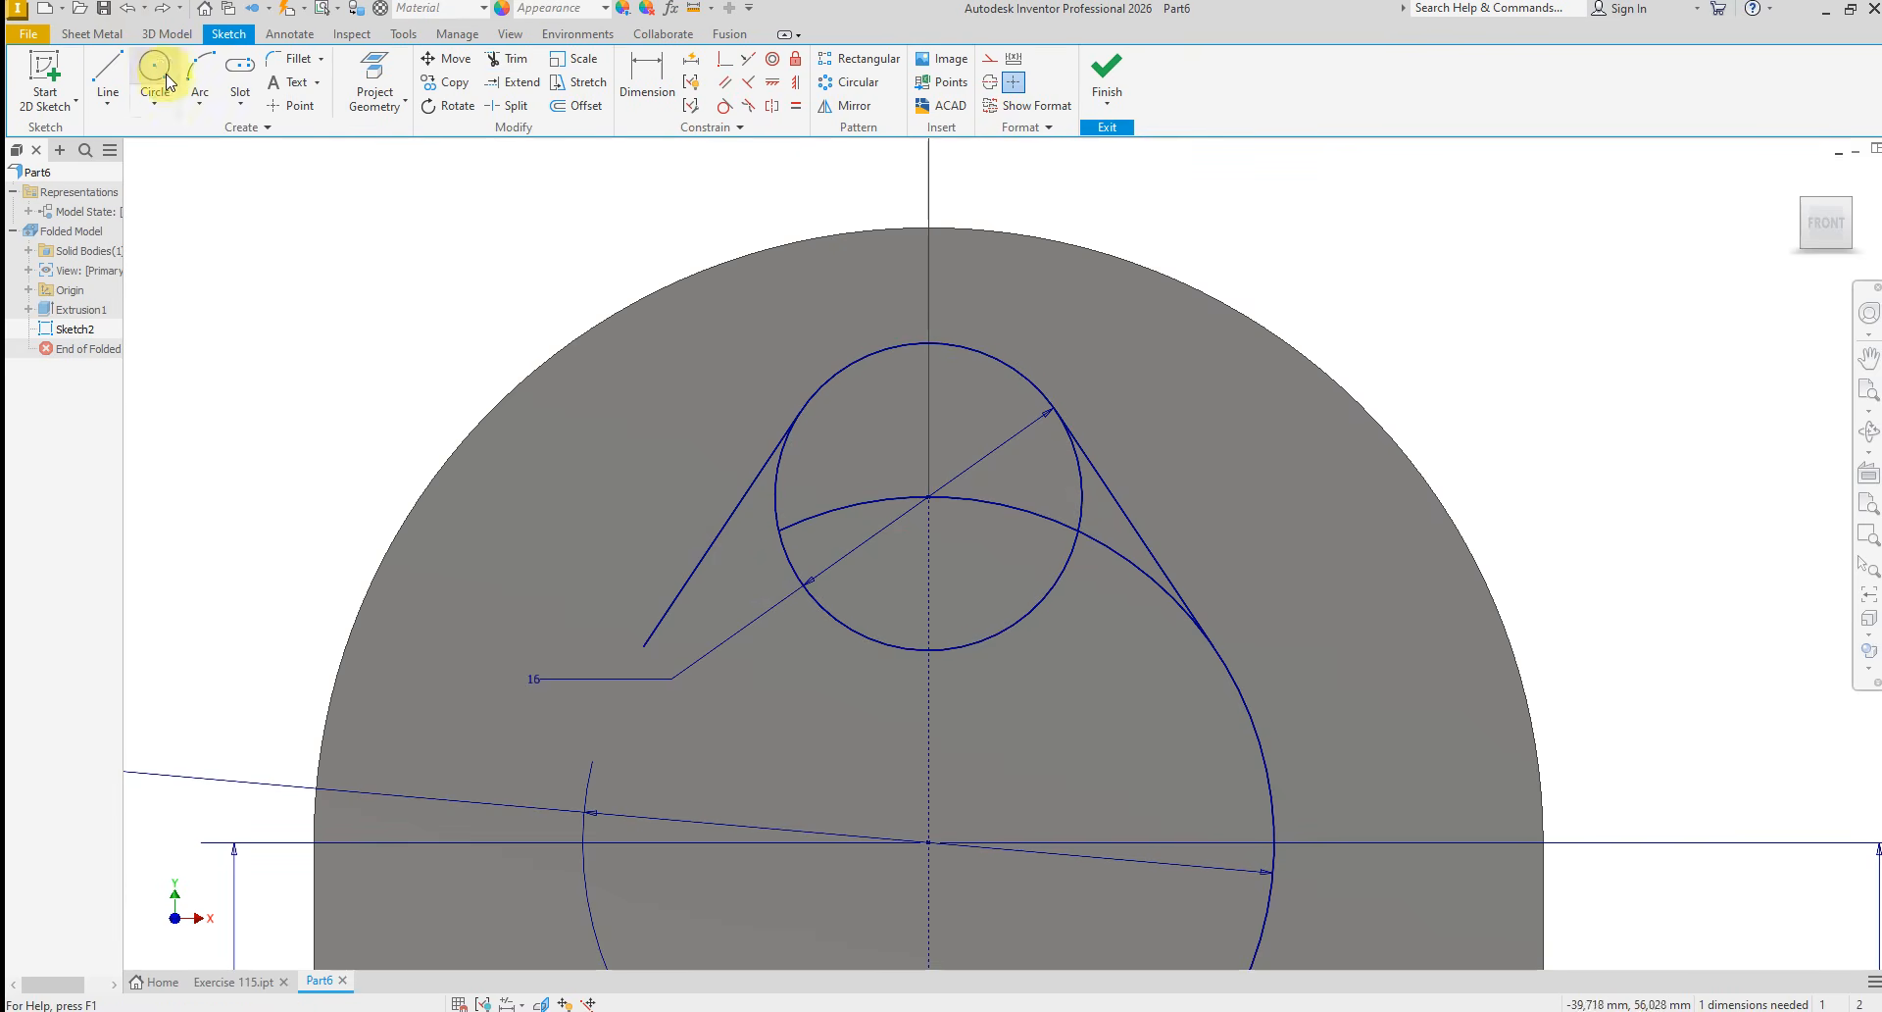
{"action": "left_click", "coordinate": [120, 11]}
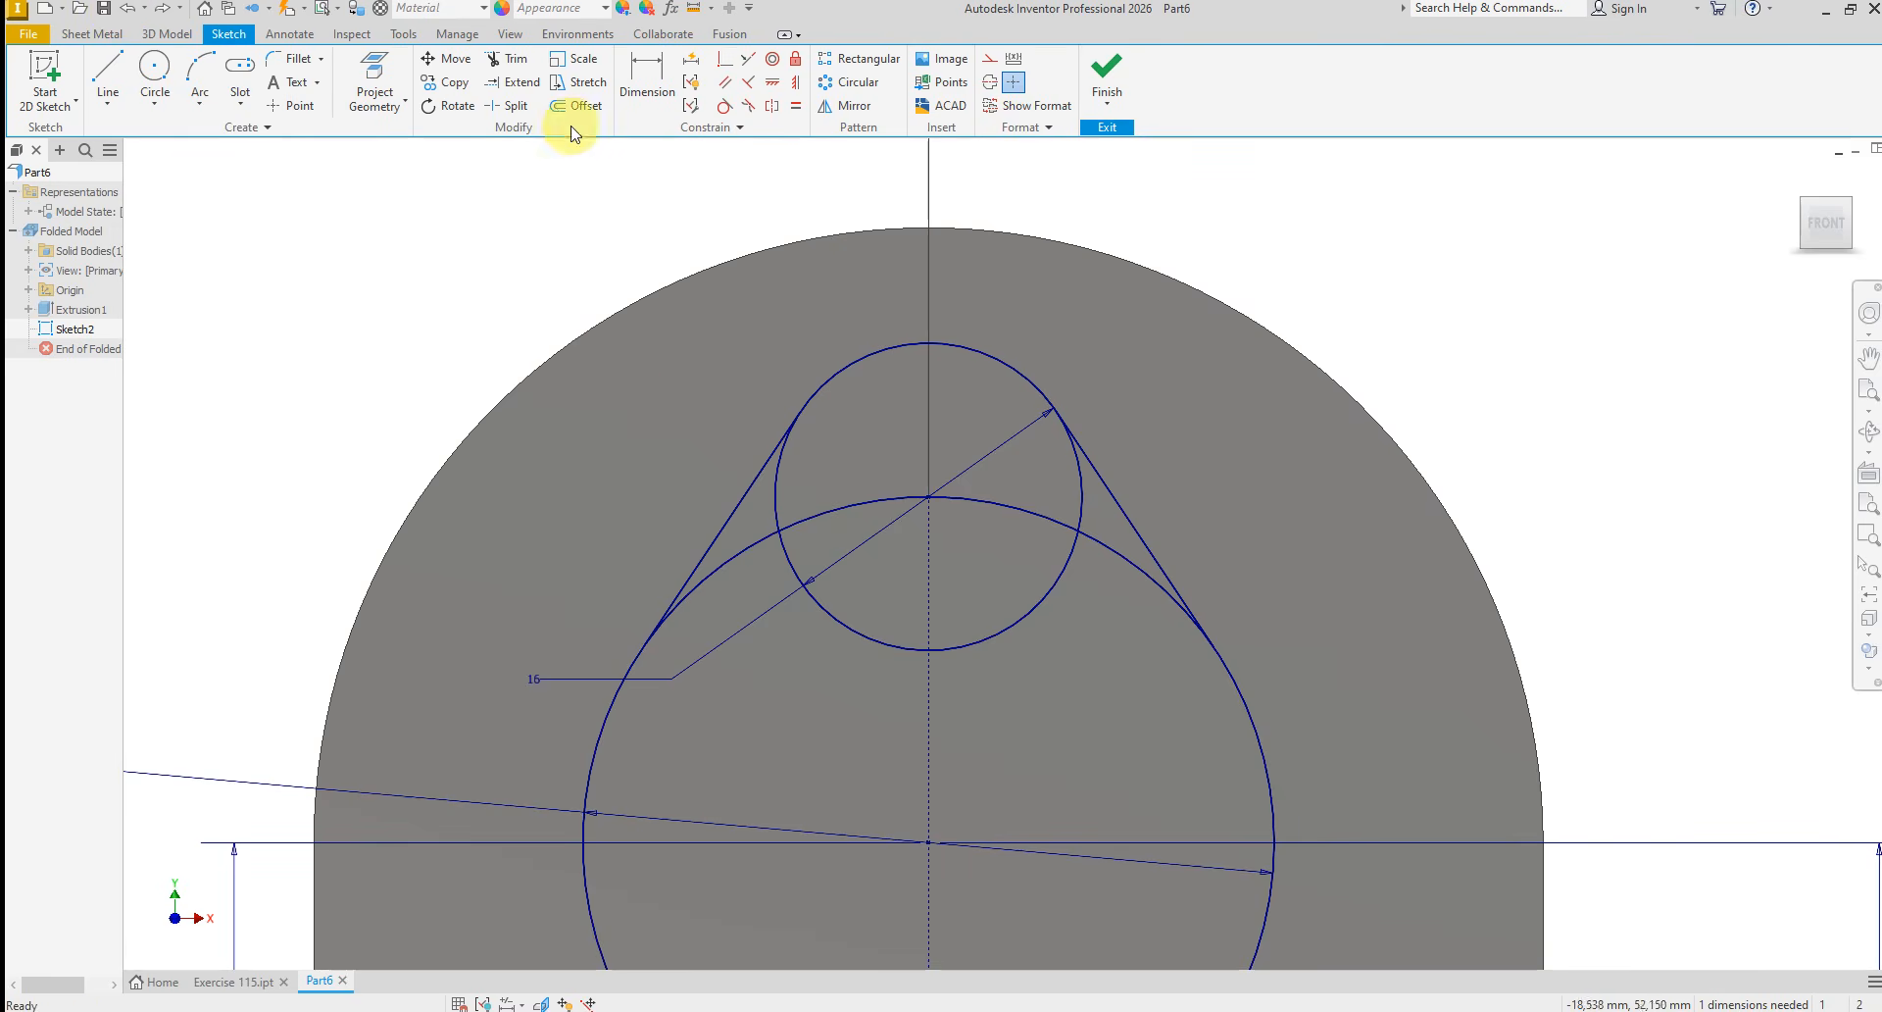
Trim the 16 mm circle's lower and side portions between the two tangent lines, keeping only its upper arc
{"action": "left_click", "coordinate": [502, 61]}
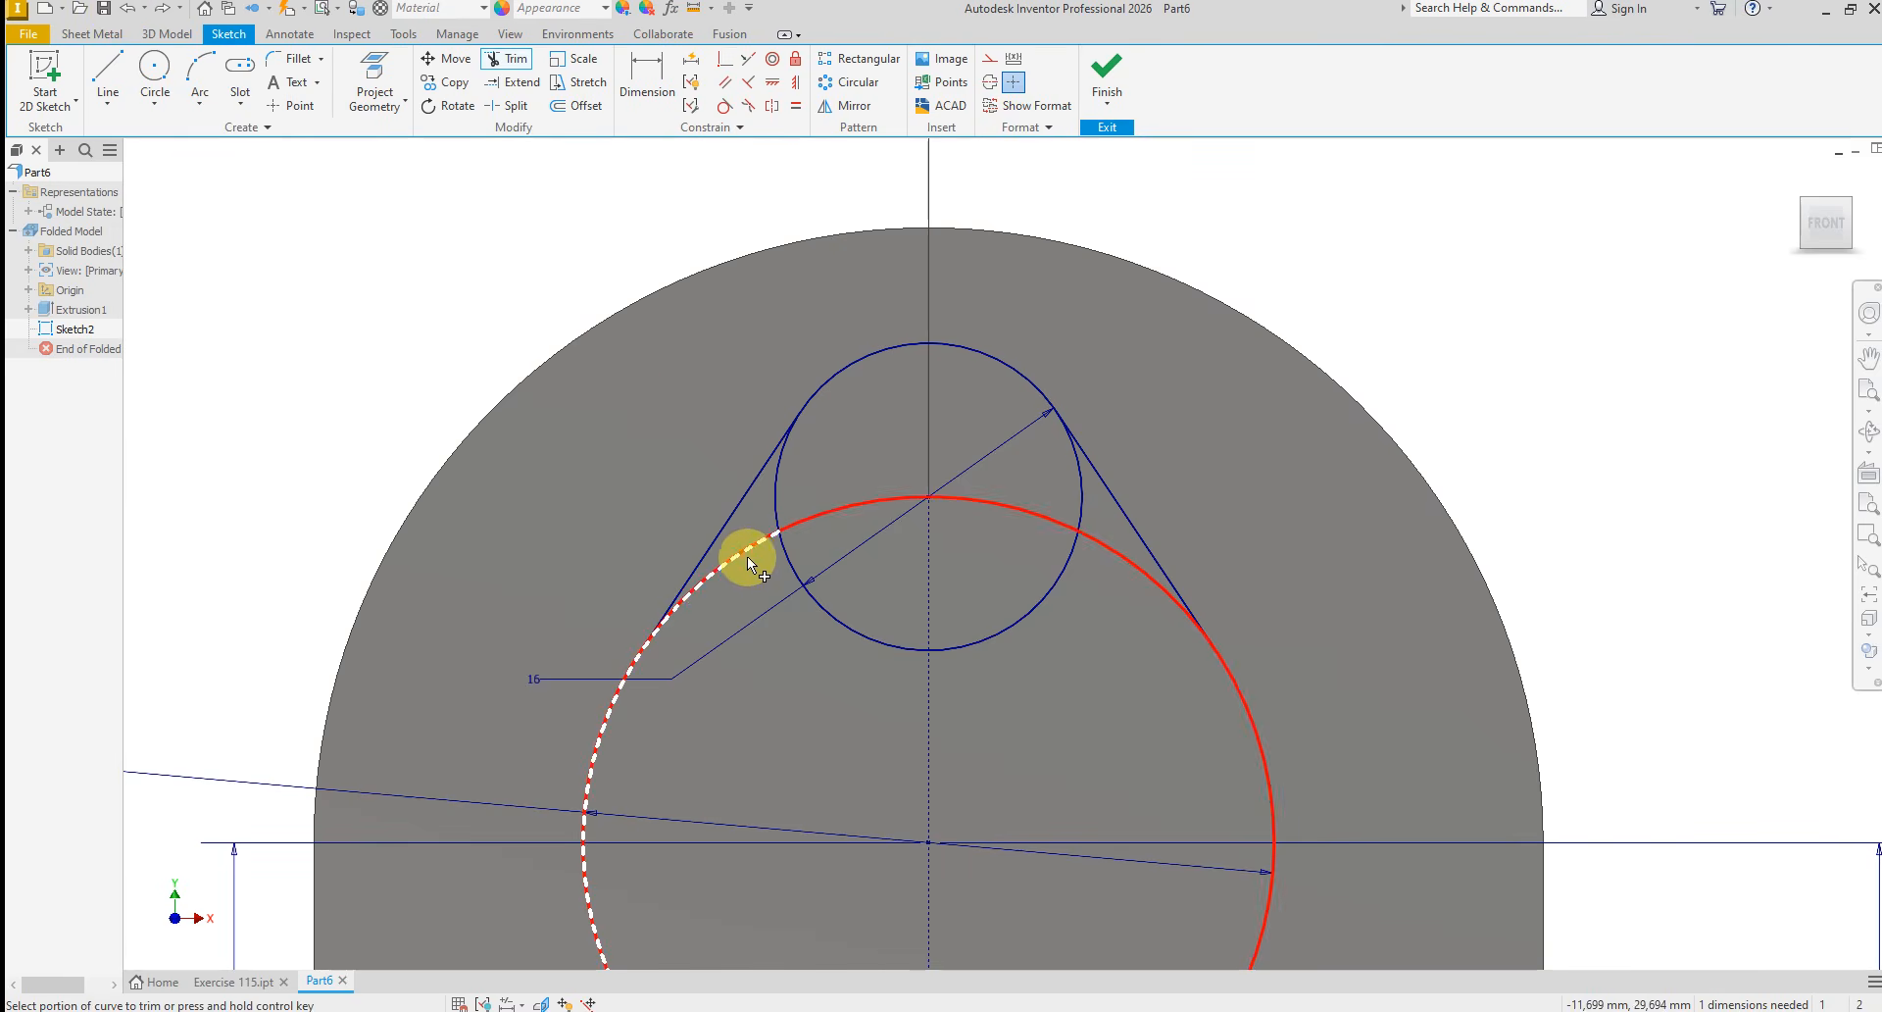
{"action": "left_click", "coordinate": [864, 629]}
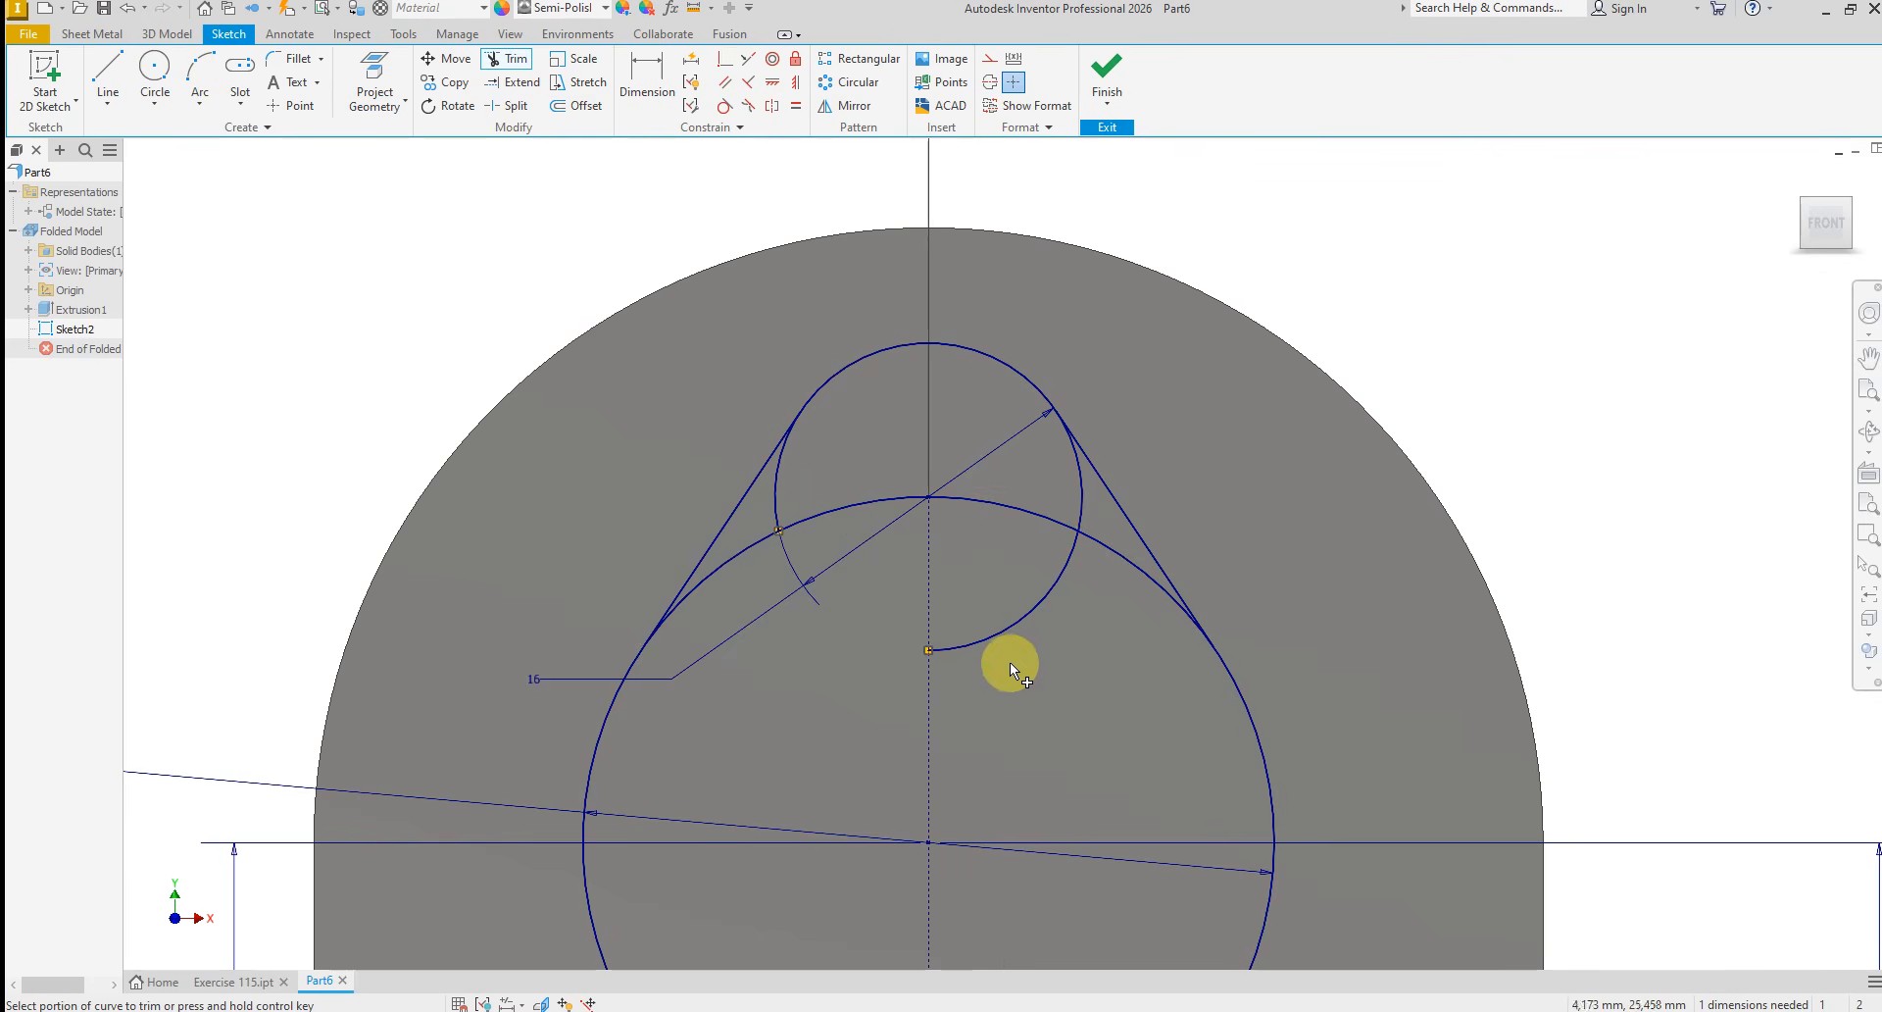
{"action": "left_click", "coordinate": [1001, 629]}
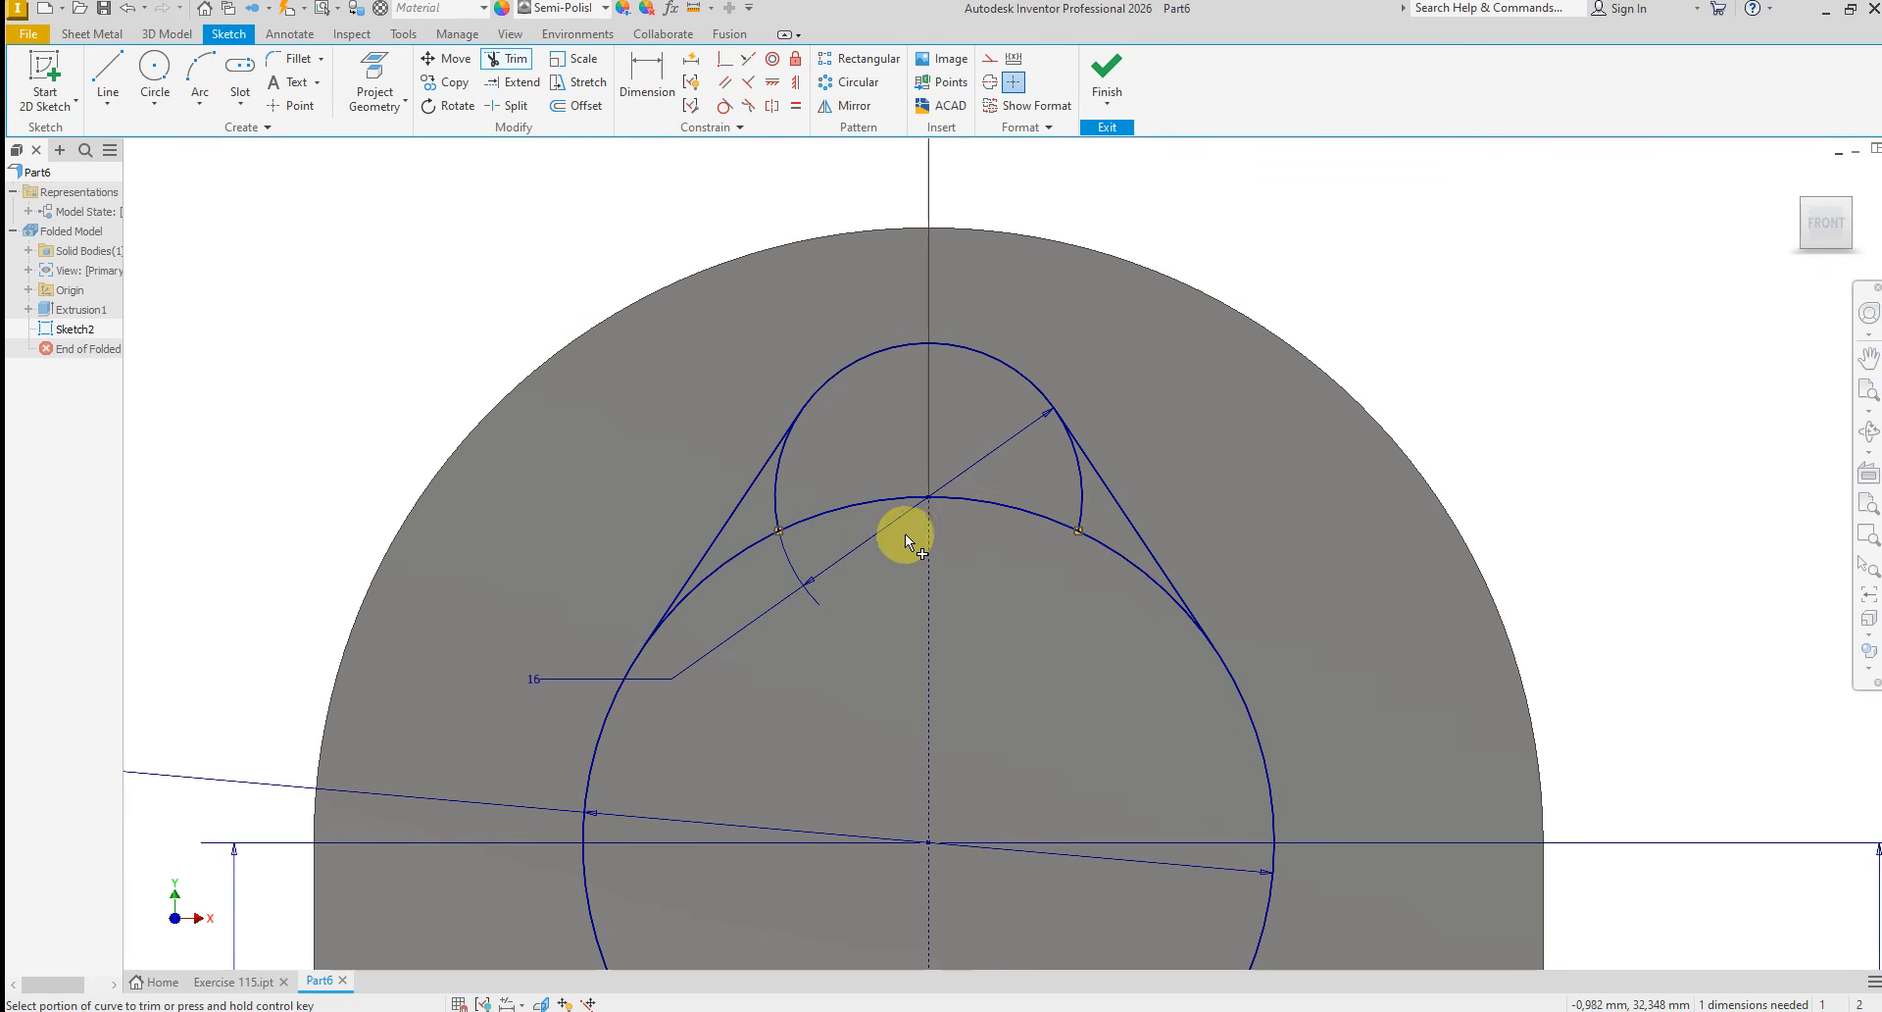
{"action": "left_click", "coordinate": [770, 490]}
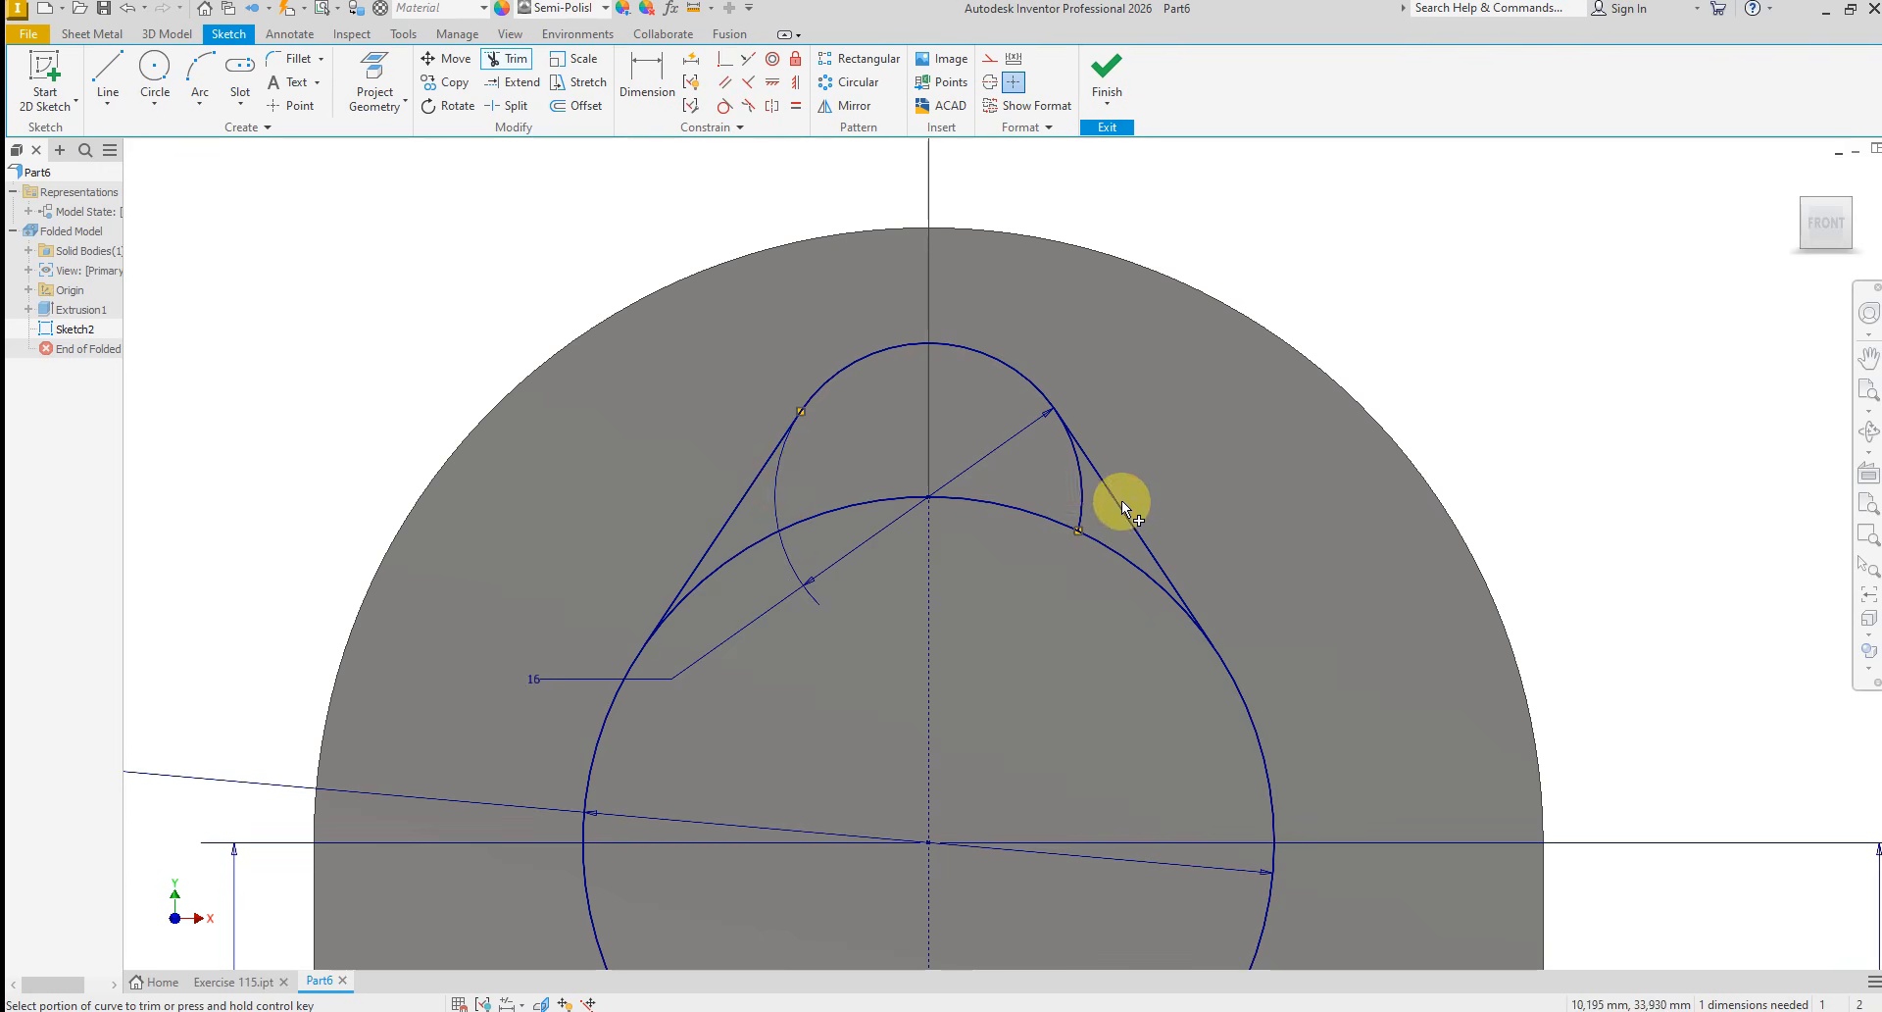
{"action": "left_click", "coordinate": [1082, 512]}
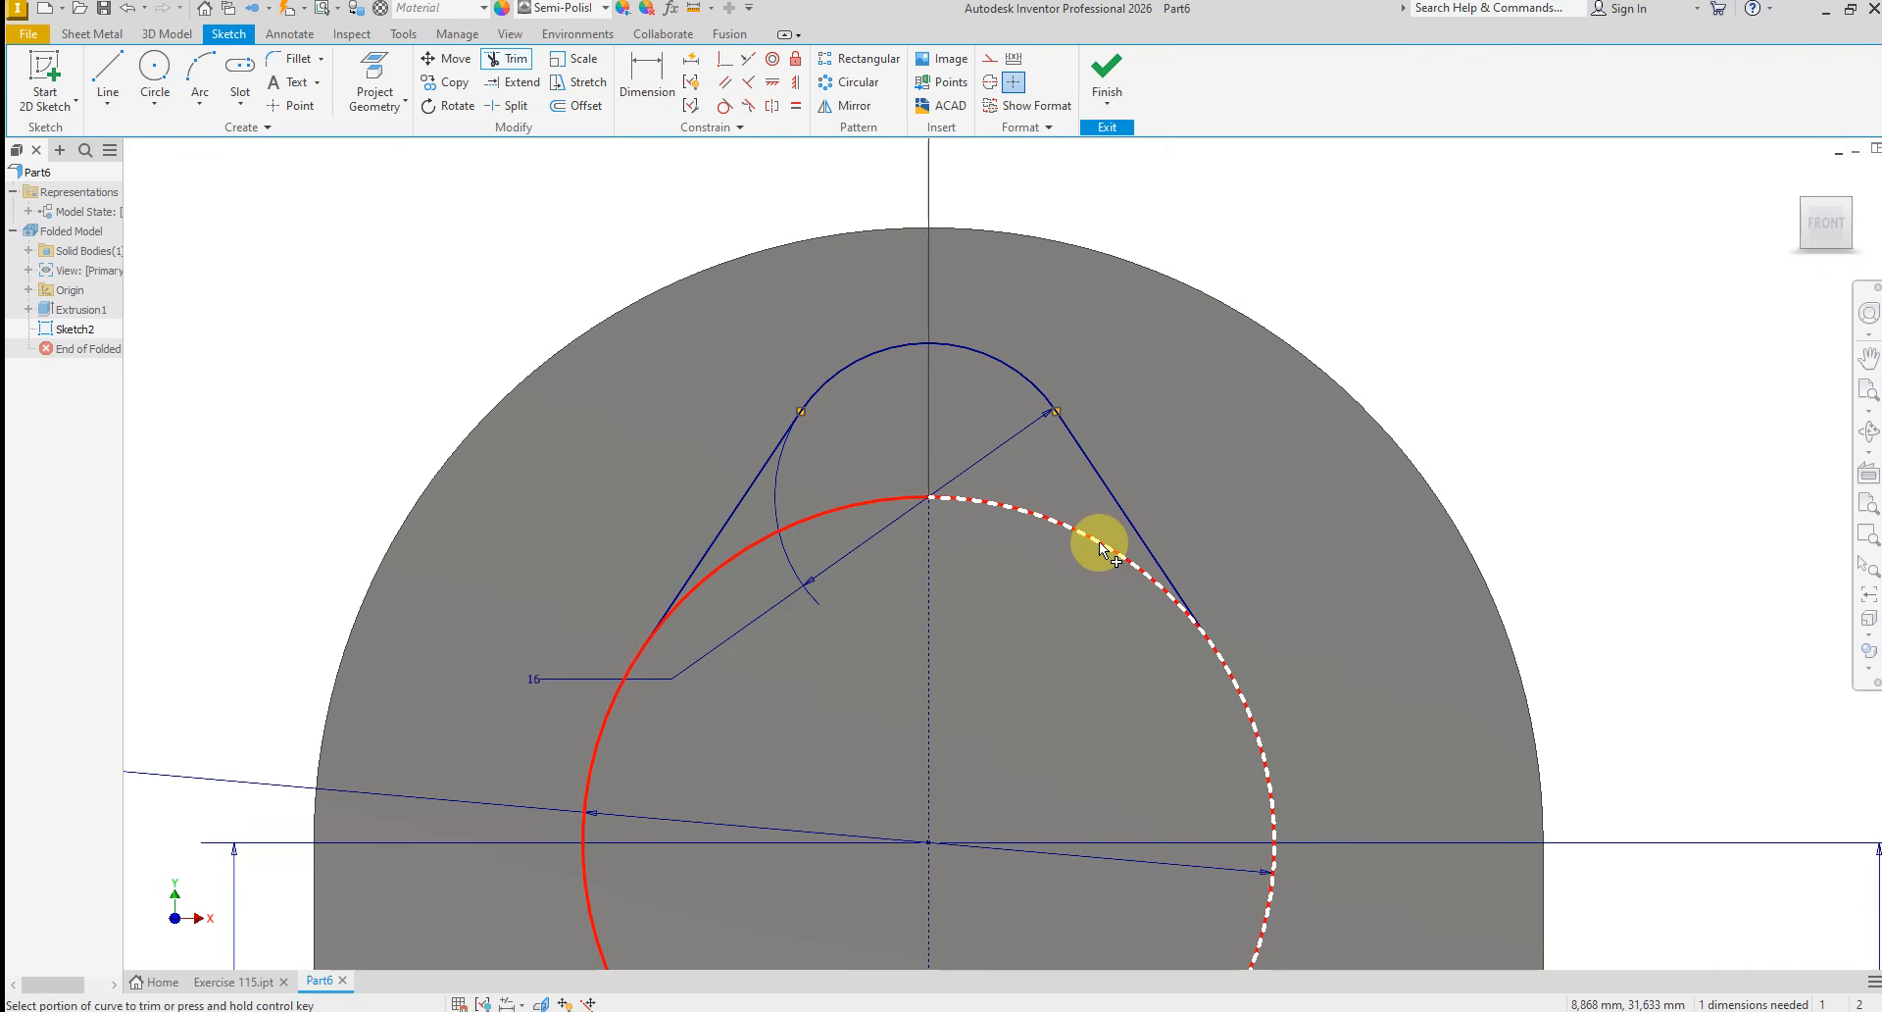
{"action": "right_click", "coordinate": [1272, 576]}
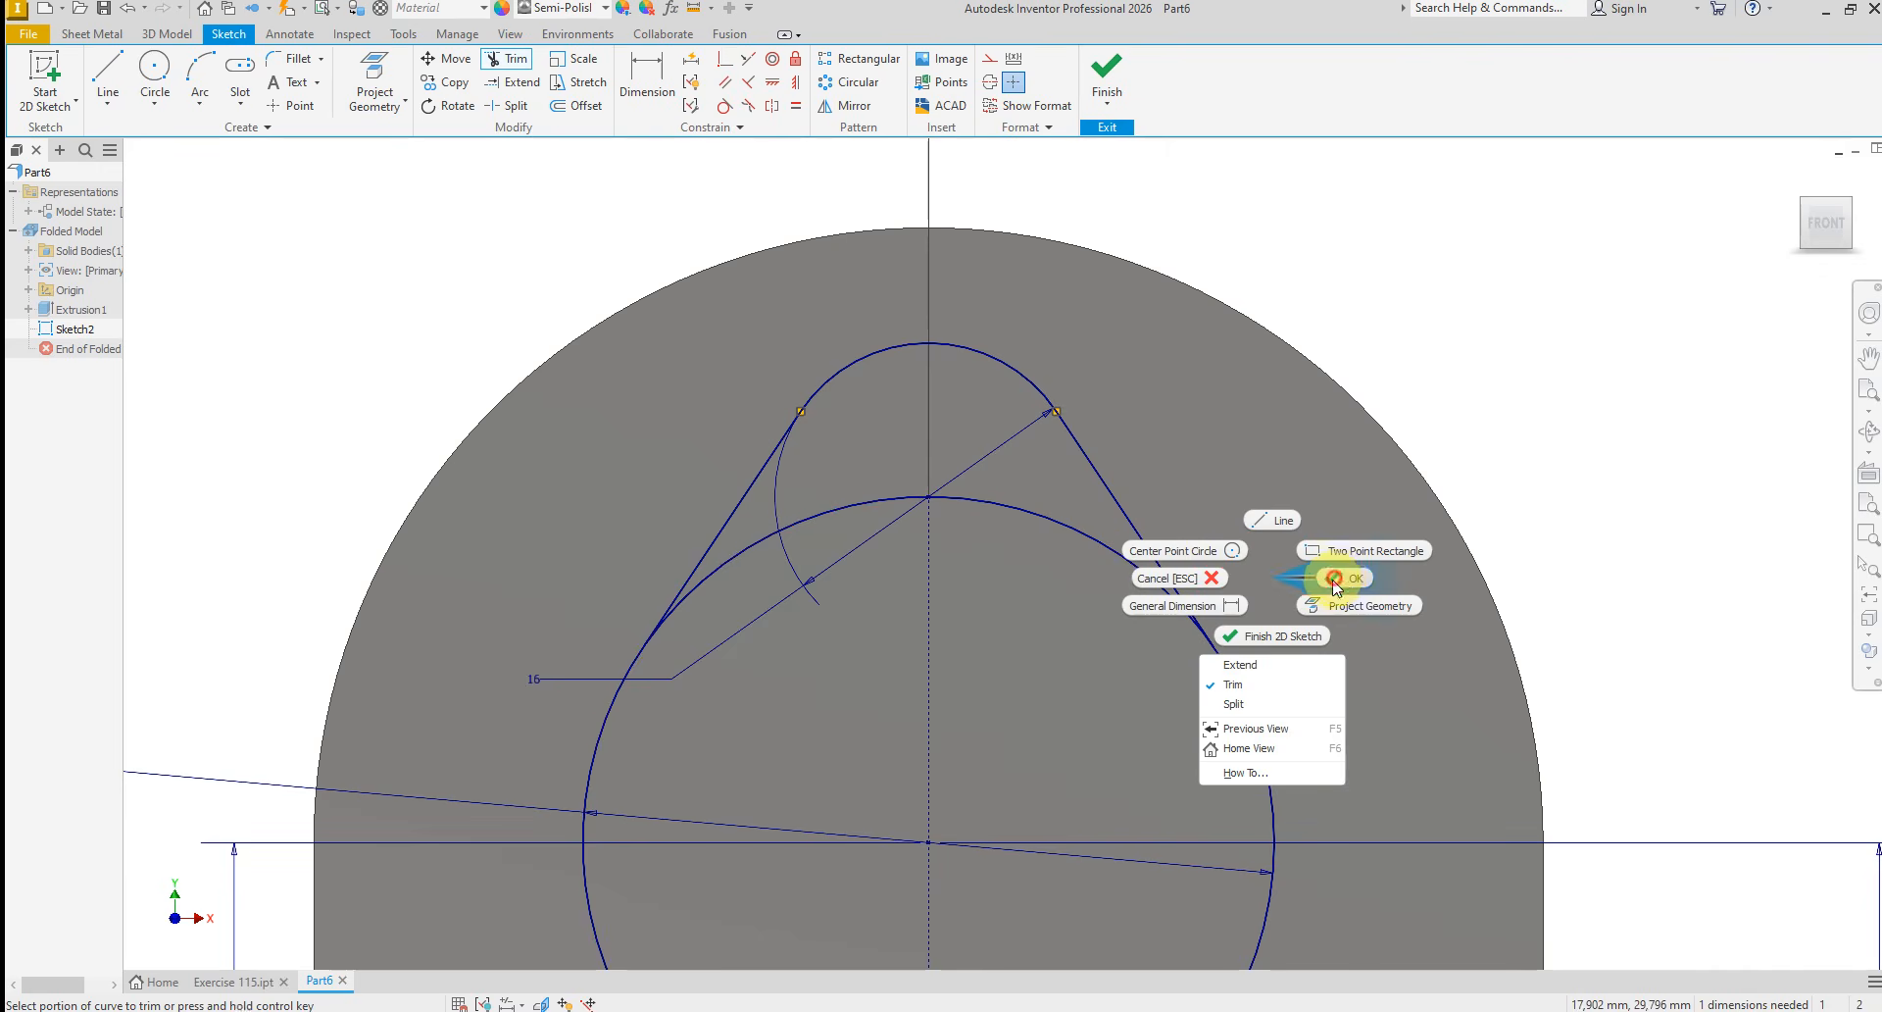
{"action": "left_click", "coordinate": [1335, 578]}
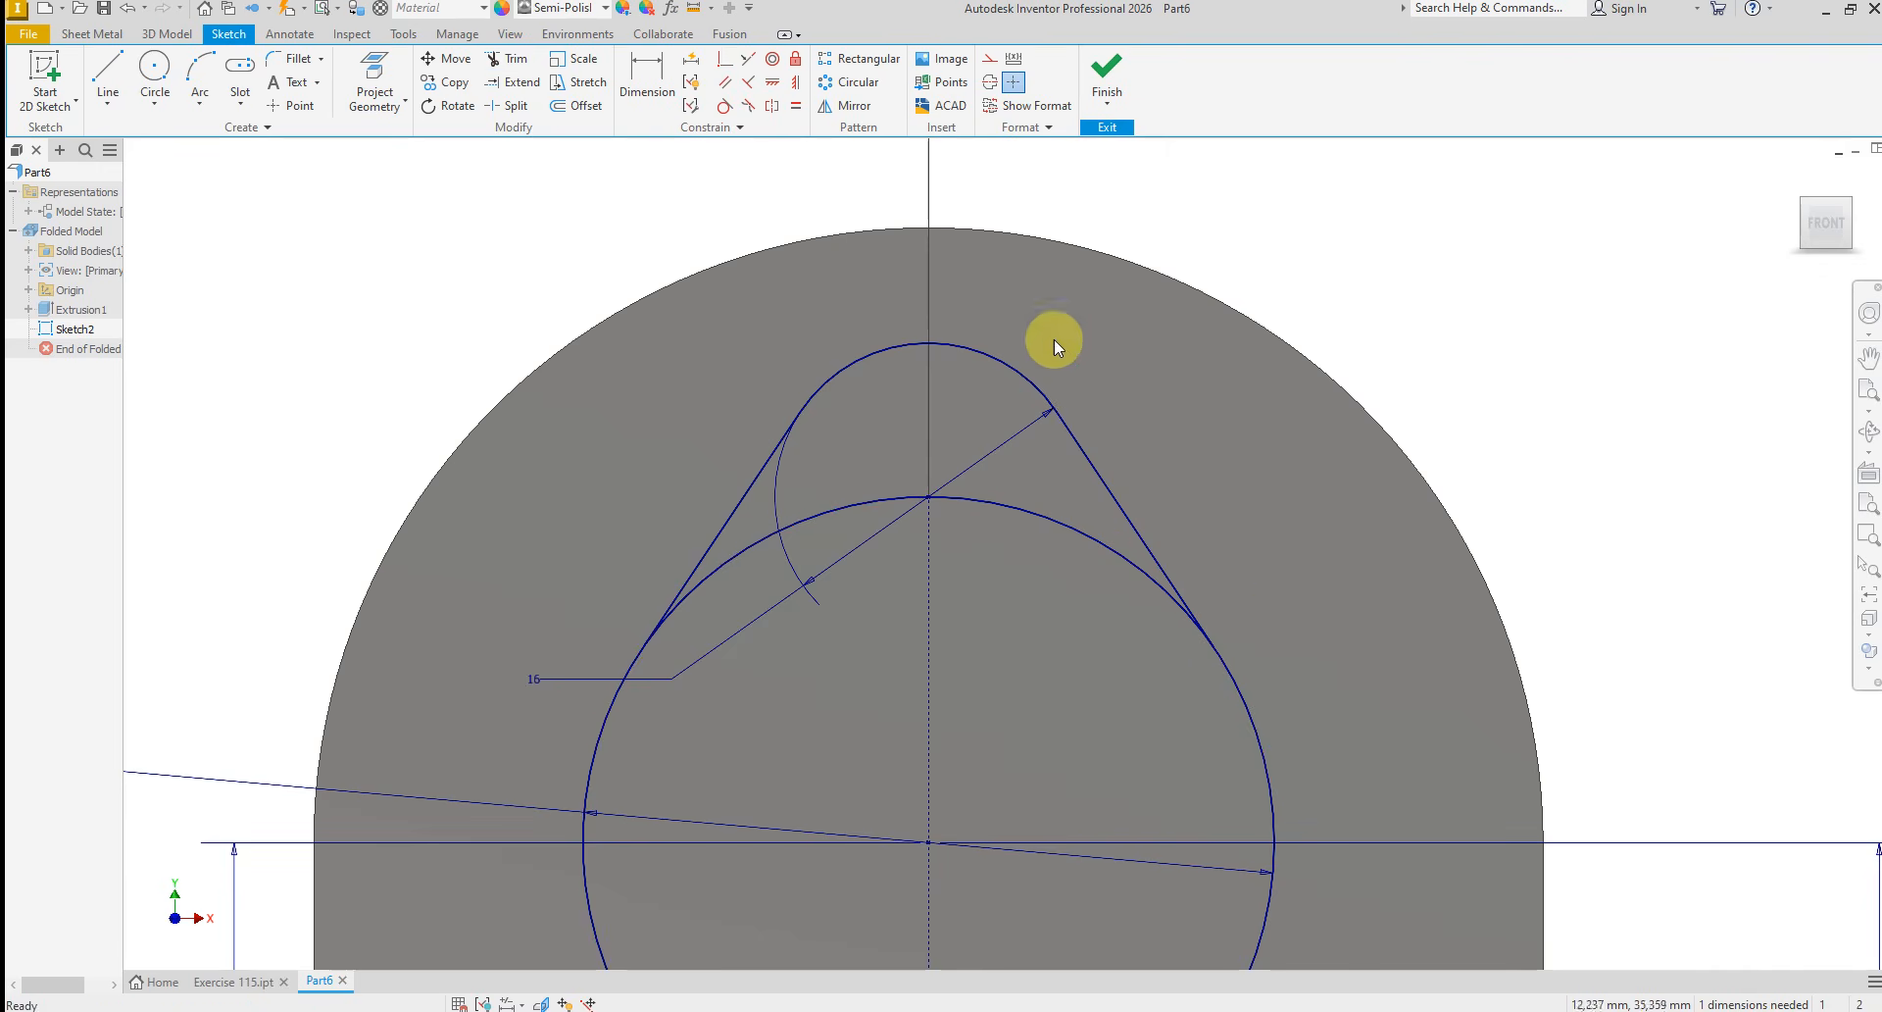
Try to apply a Tangent constraint between the mirrored slanted line and the 36 mm circle
{"action": "left_click", "coordinate": [723, 105]}
{"action": "left_click", "coordinate": [1157, 561]}
{"action": "left_click", "coordinate": [1155, 584]}
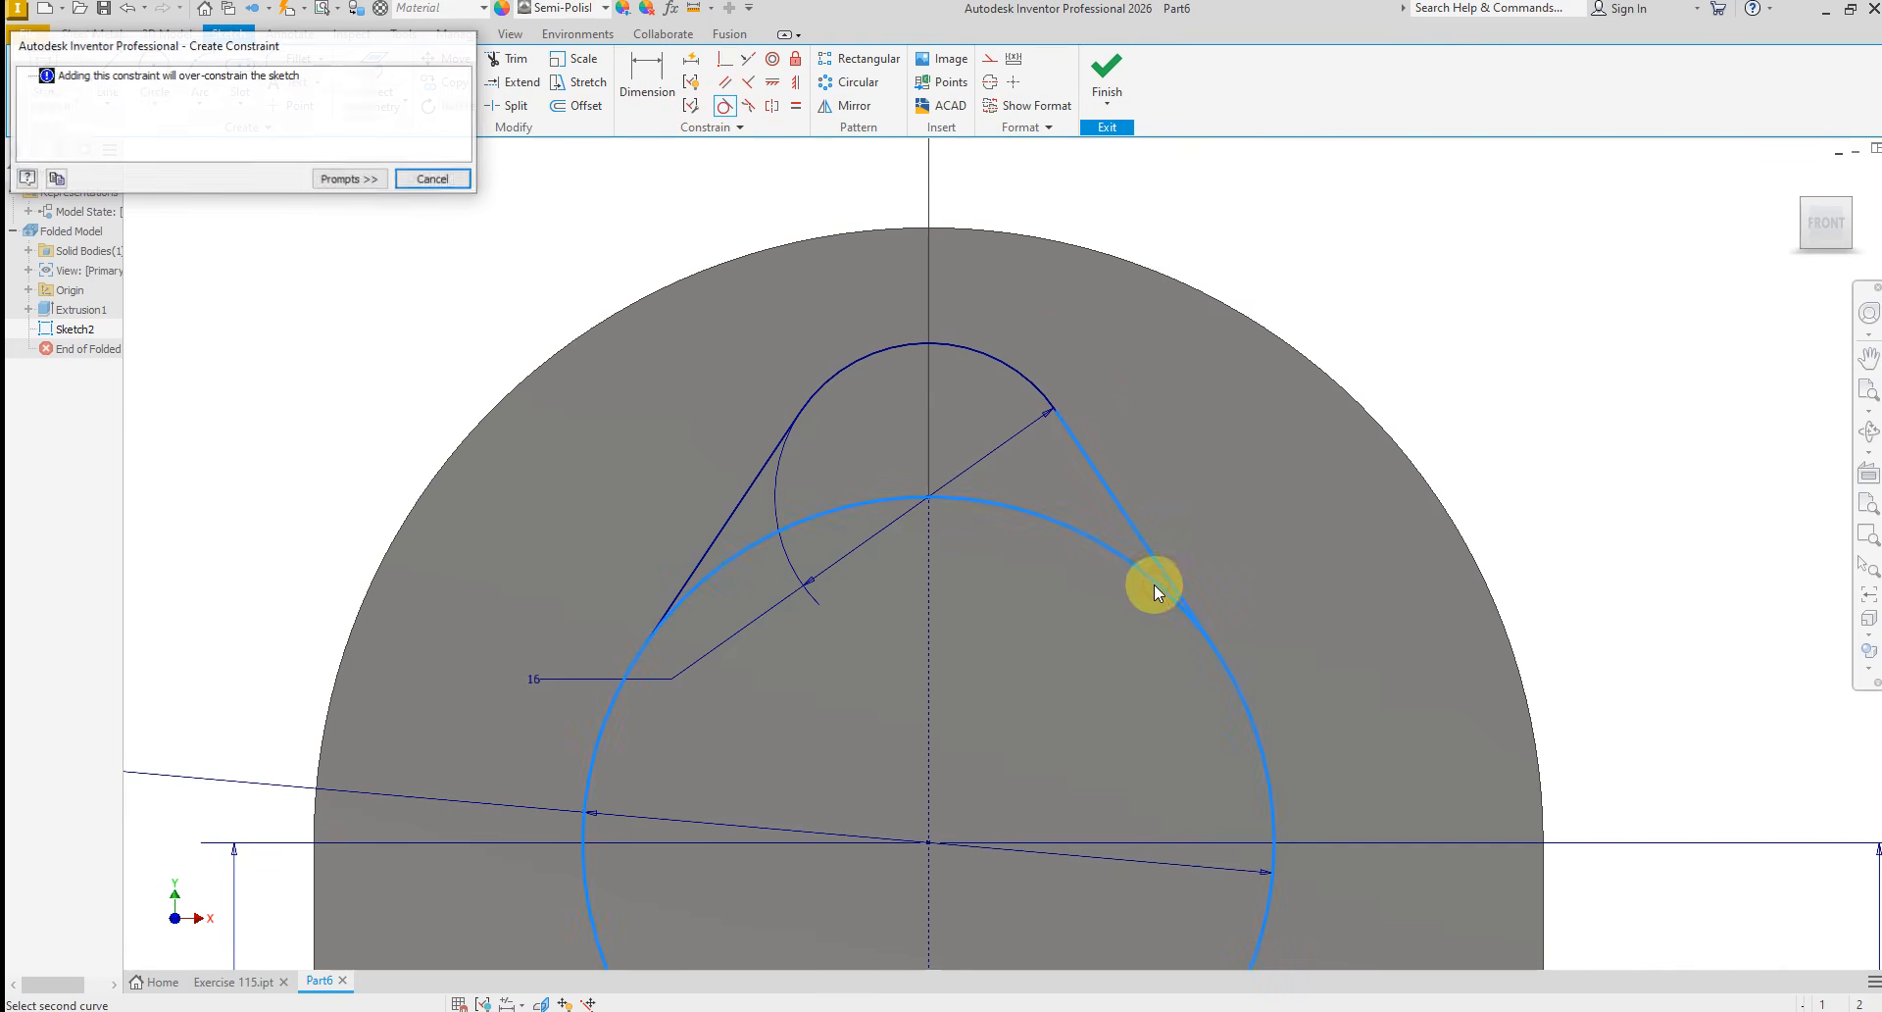
{"action": "scroll", "coordinate": [812, 385], "scroll_direction": "down", "scroll_amount": 2}
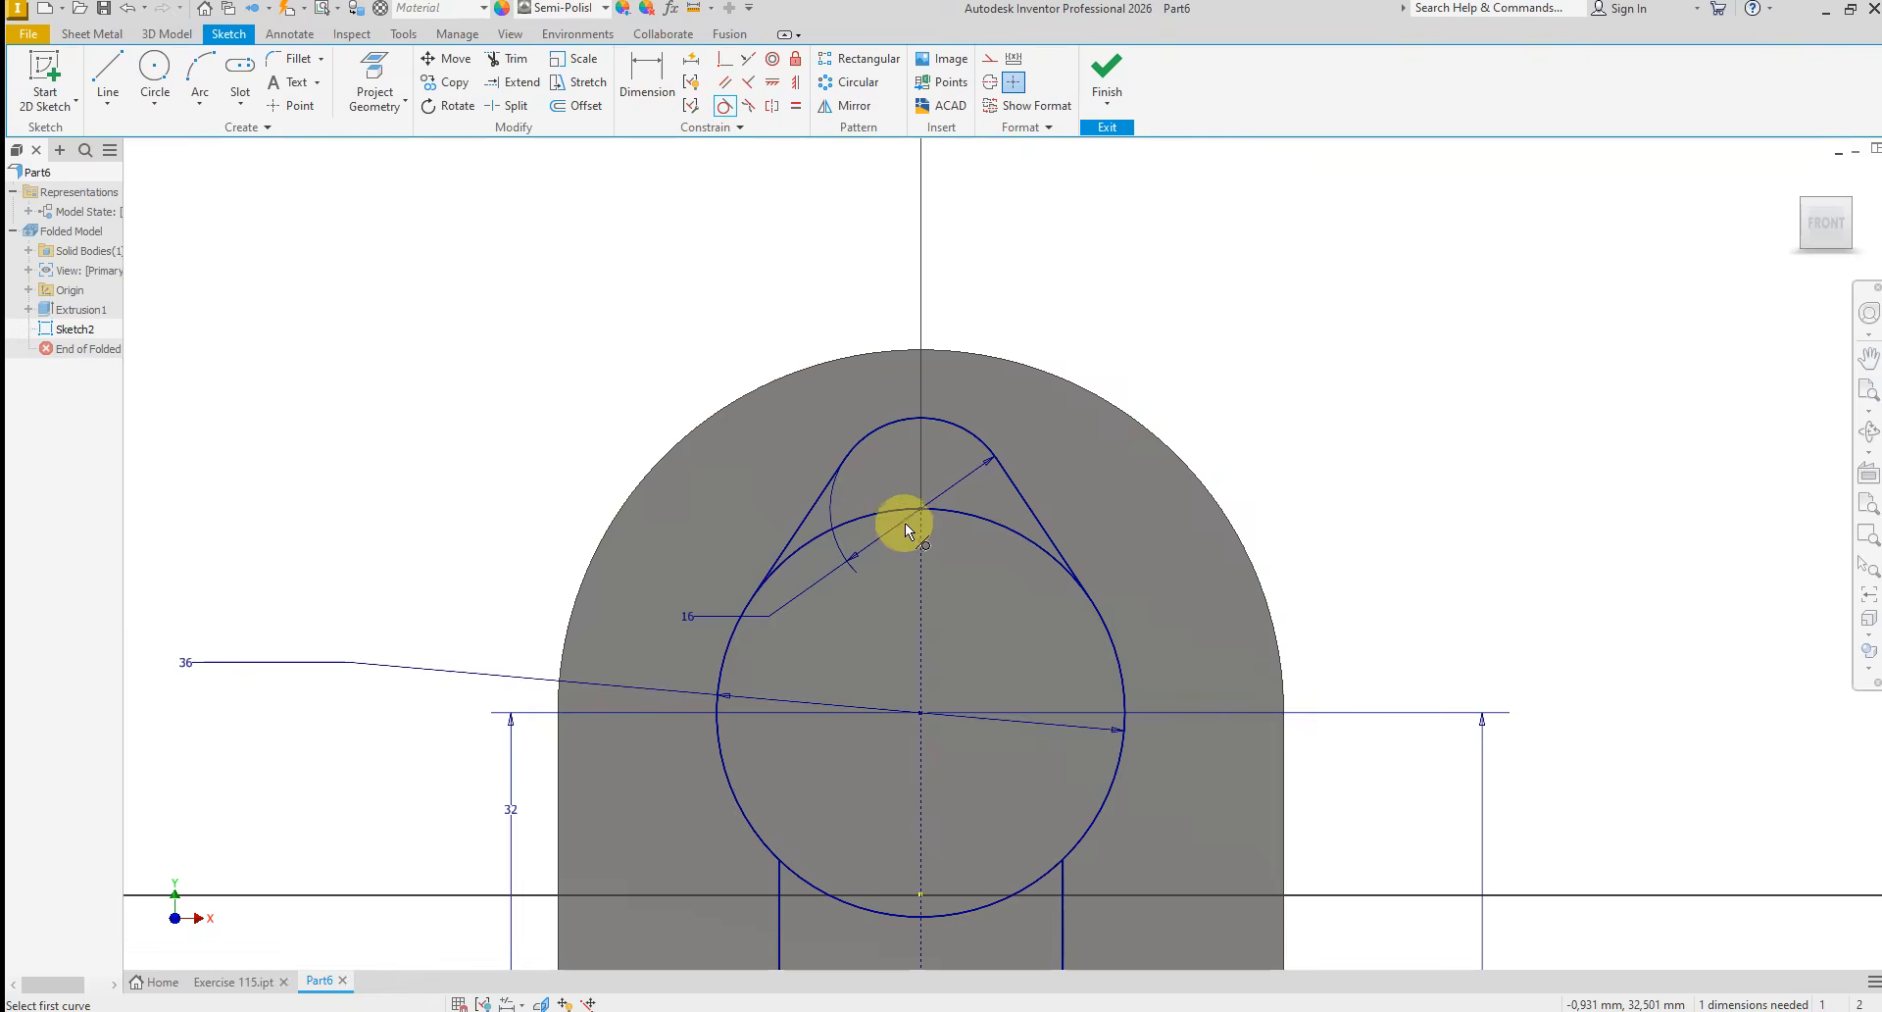
{"action": "scroll", "coordinate": [857, 492], "scroll_direction": "up", "scroll_amount": 3}
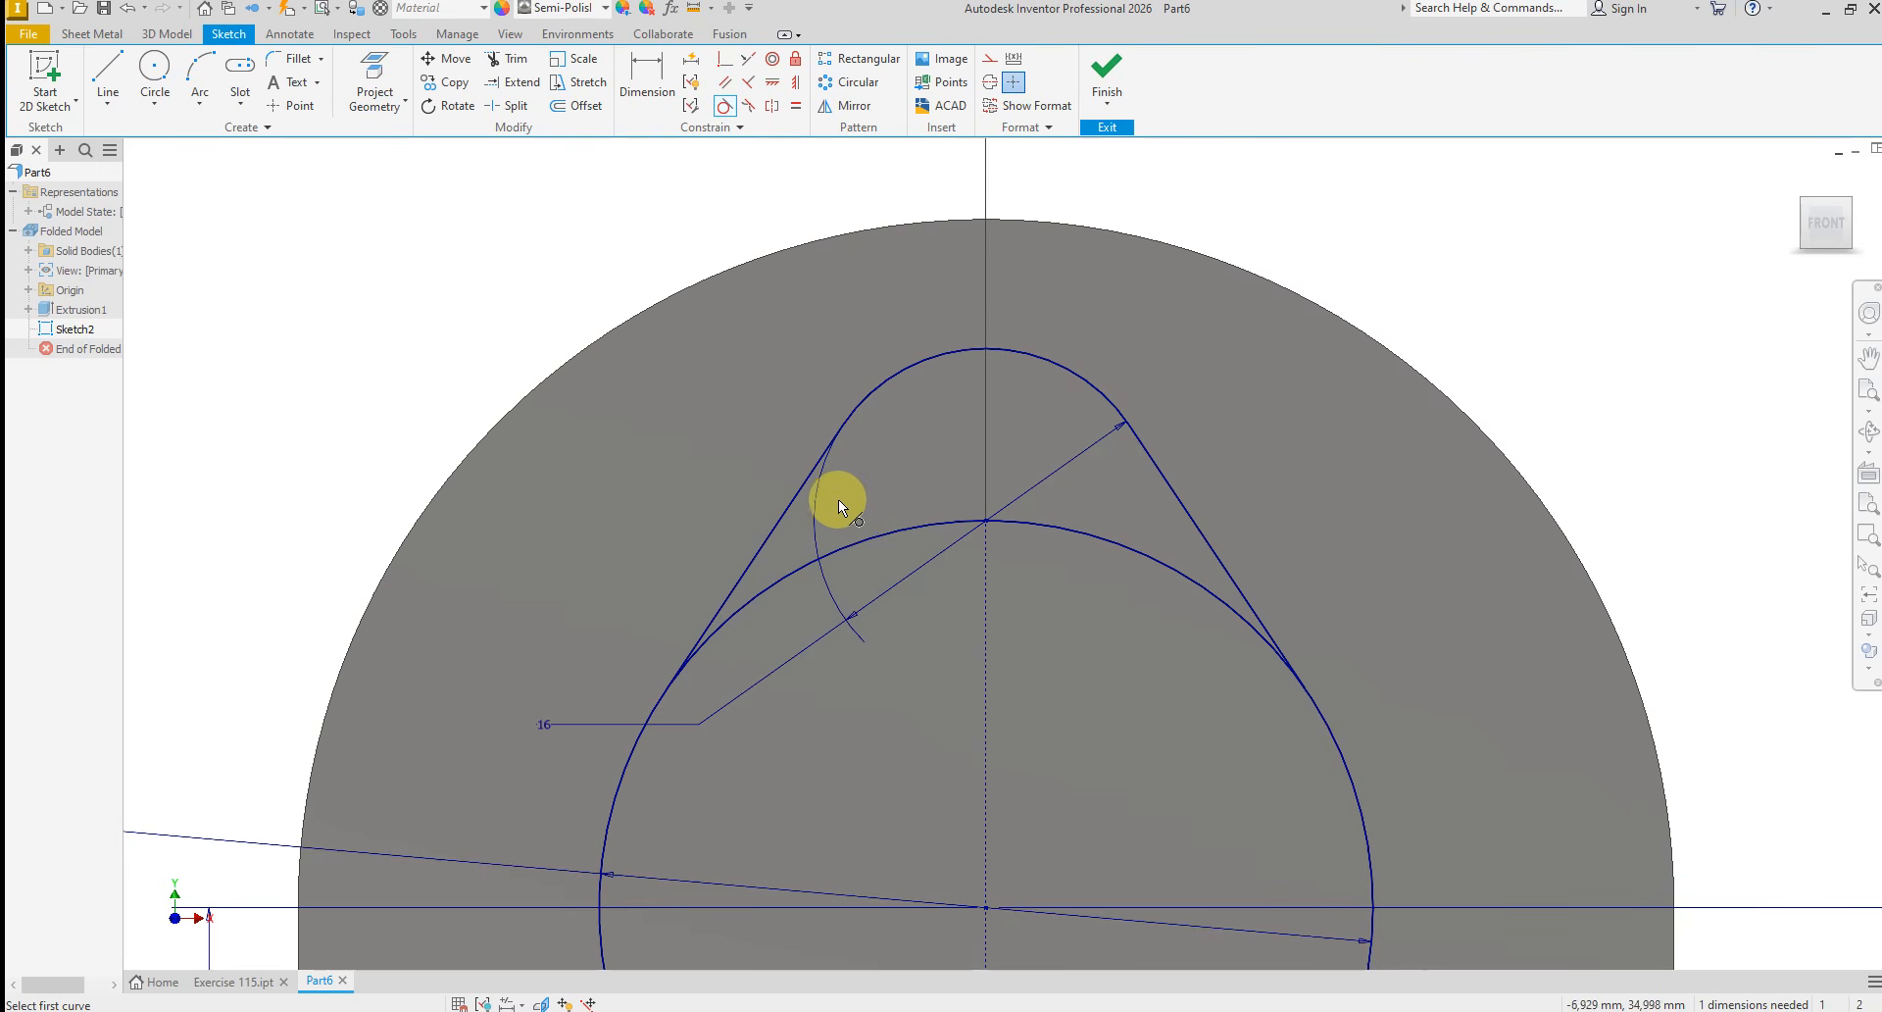
{"action": "right_click", "coordinate": [622, 490]}
{"action": "left_click", "coordinate": [691, 491]}
Sketch a circle about 5 mm in diameter above the plate, slightly left of the vertical centerline
{"action": "scroll", "coordinate": [685, 617], "scroll_direction": "down", "scroll_amount": 2}
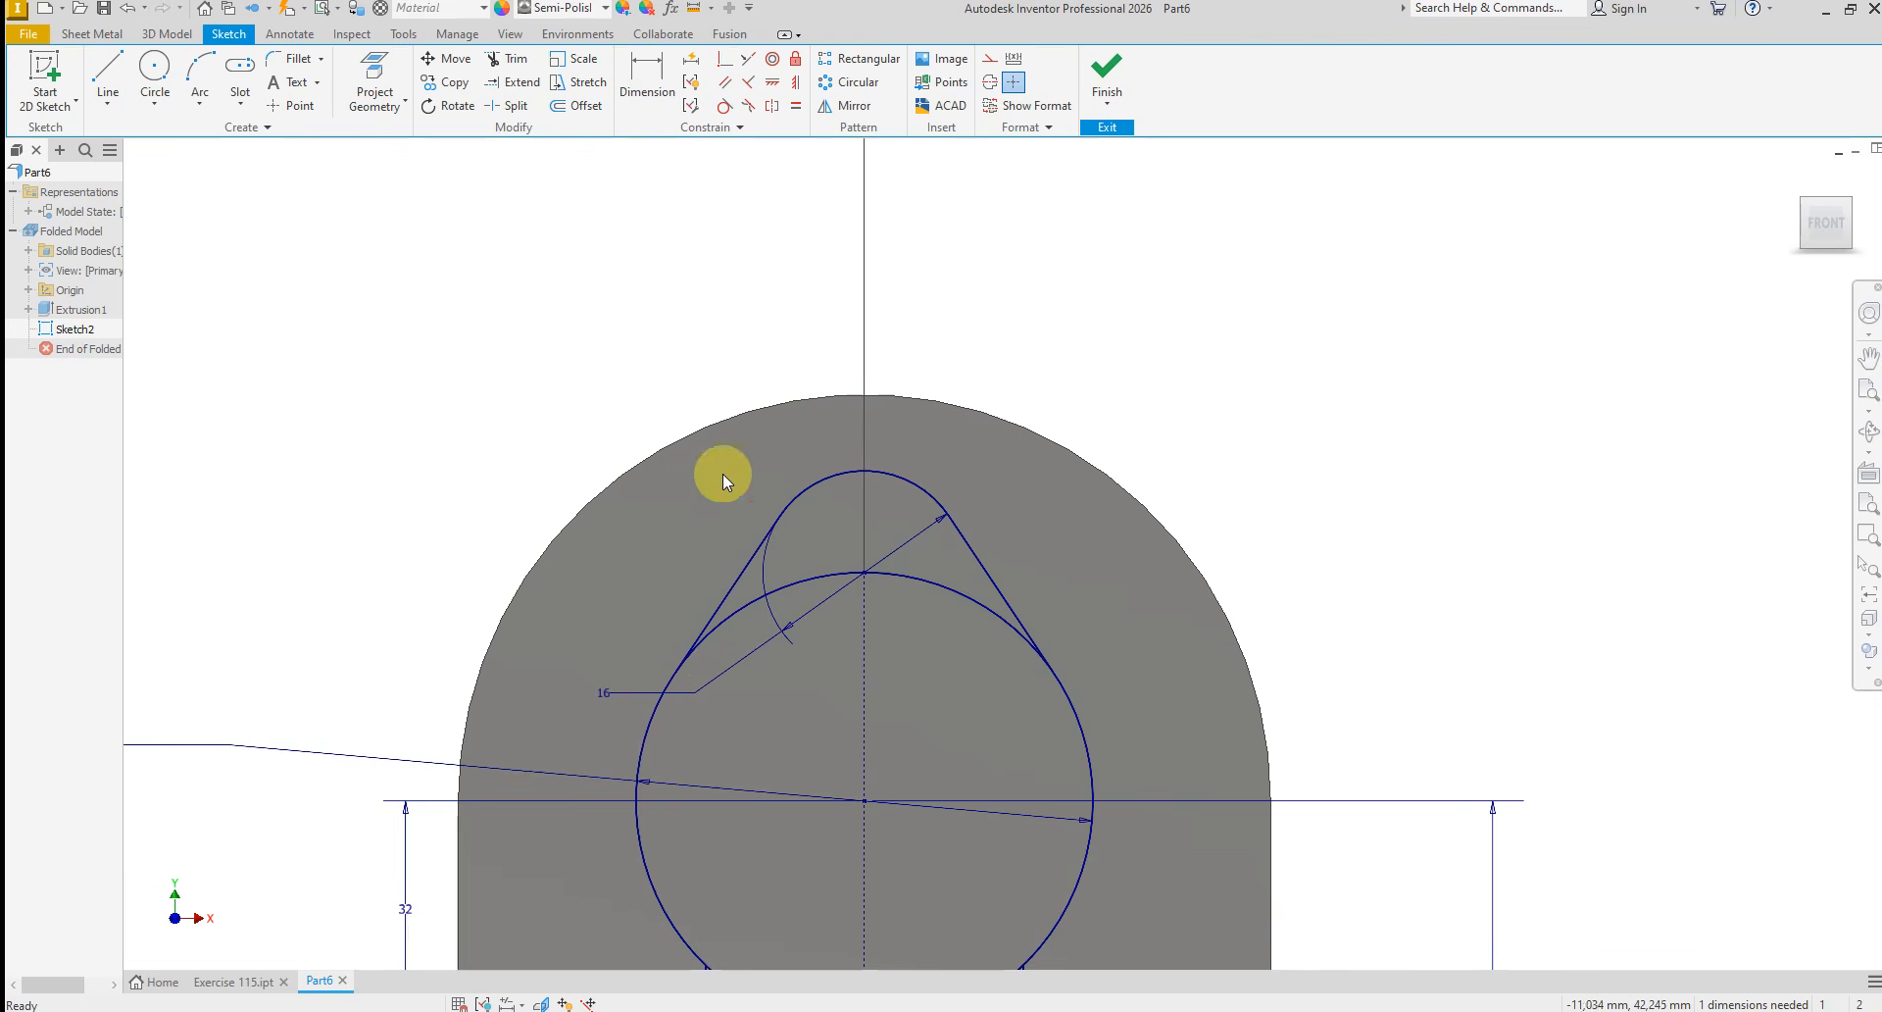
{"action": "right_click", "coordinate": [711, 508]}
{"action": "left_click", "coordinate": [670, 479]}
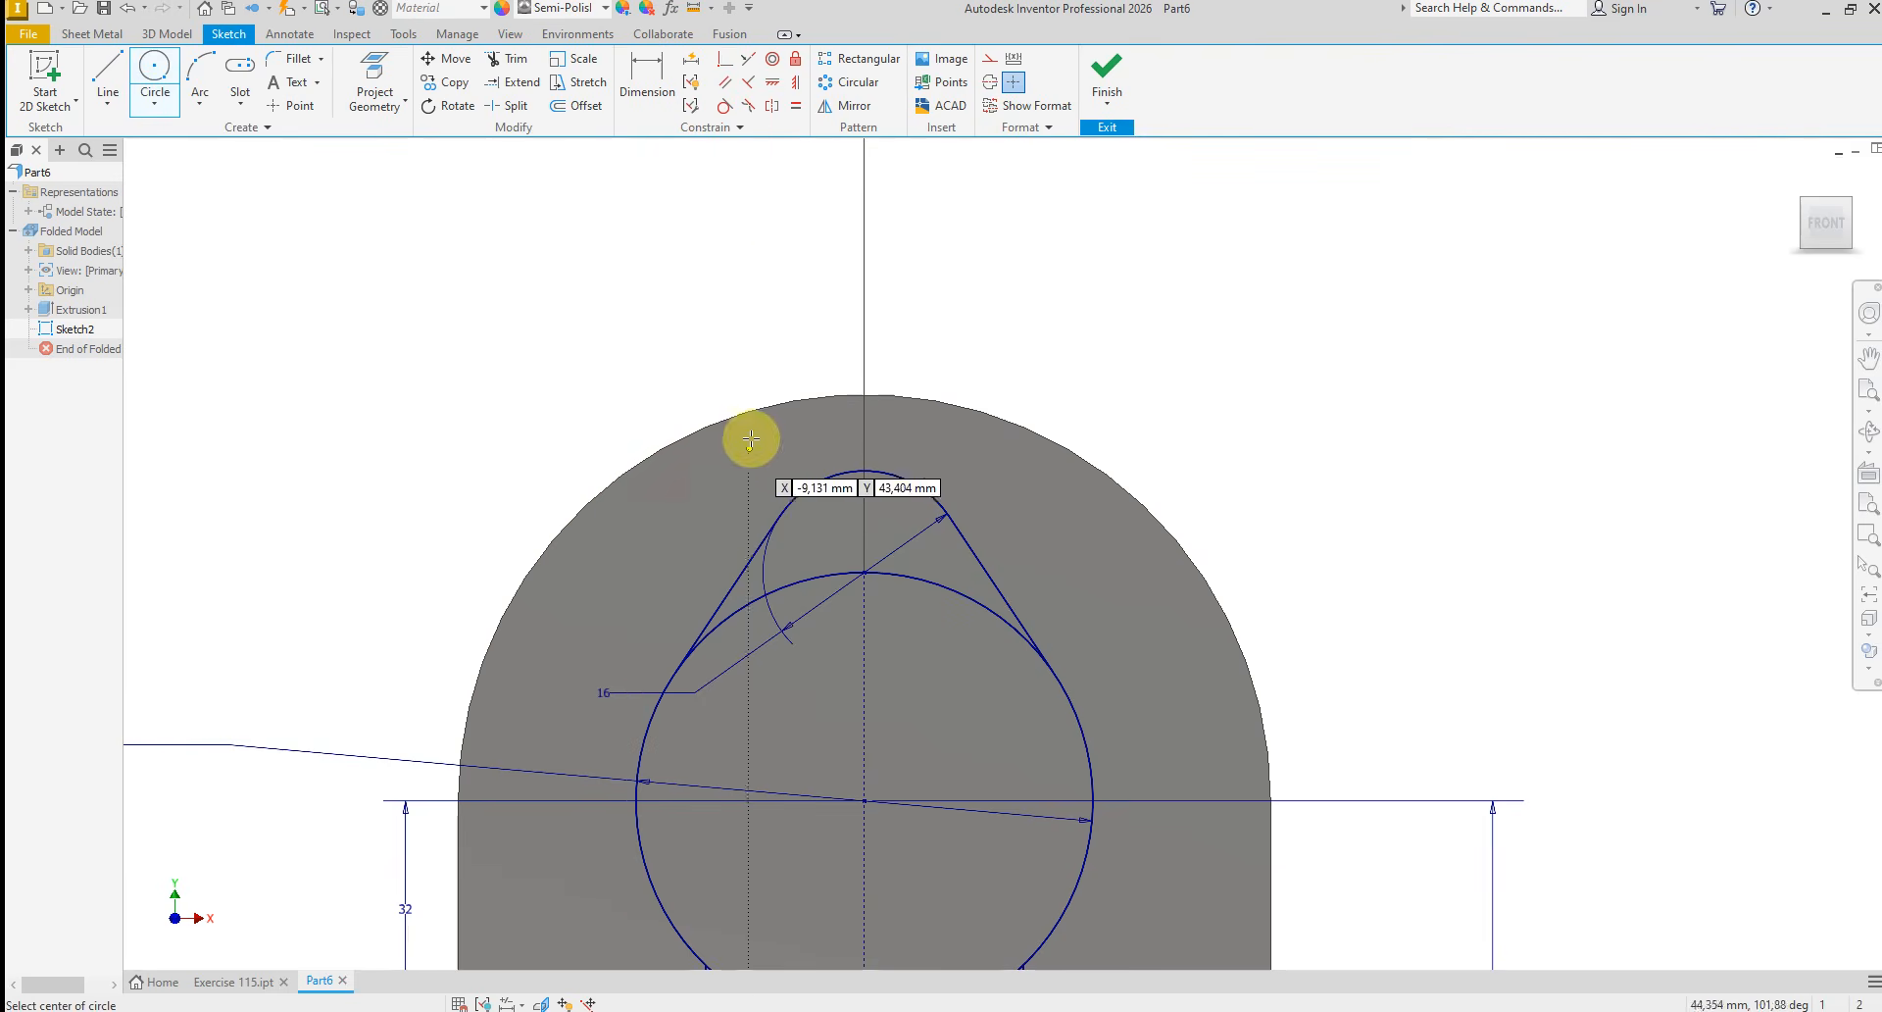
{"action": "left_click", "coordinate": [768, 267]}
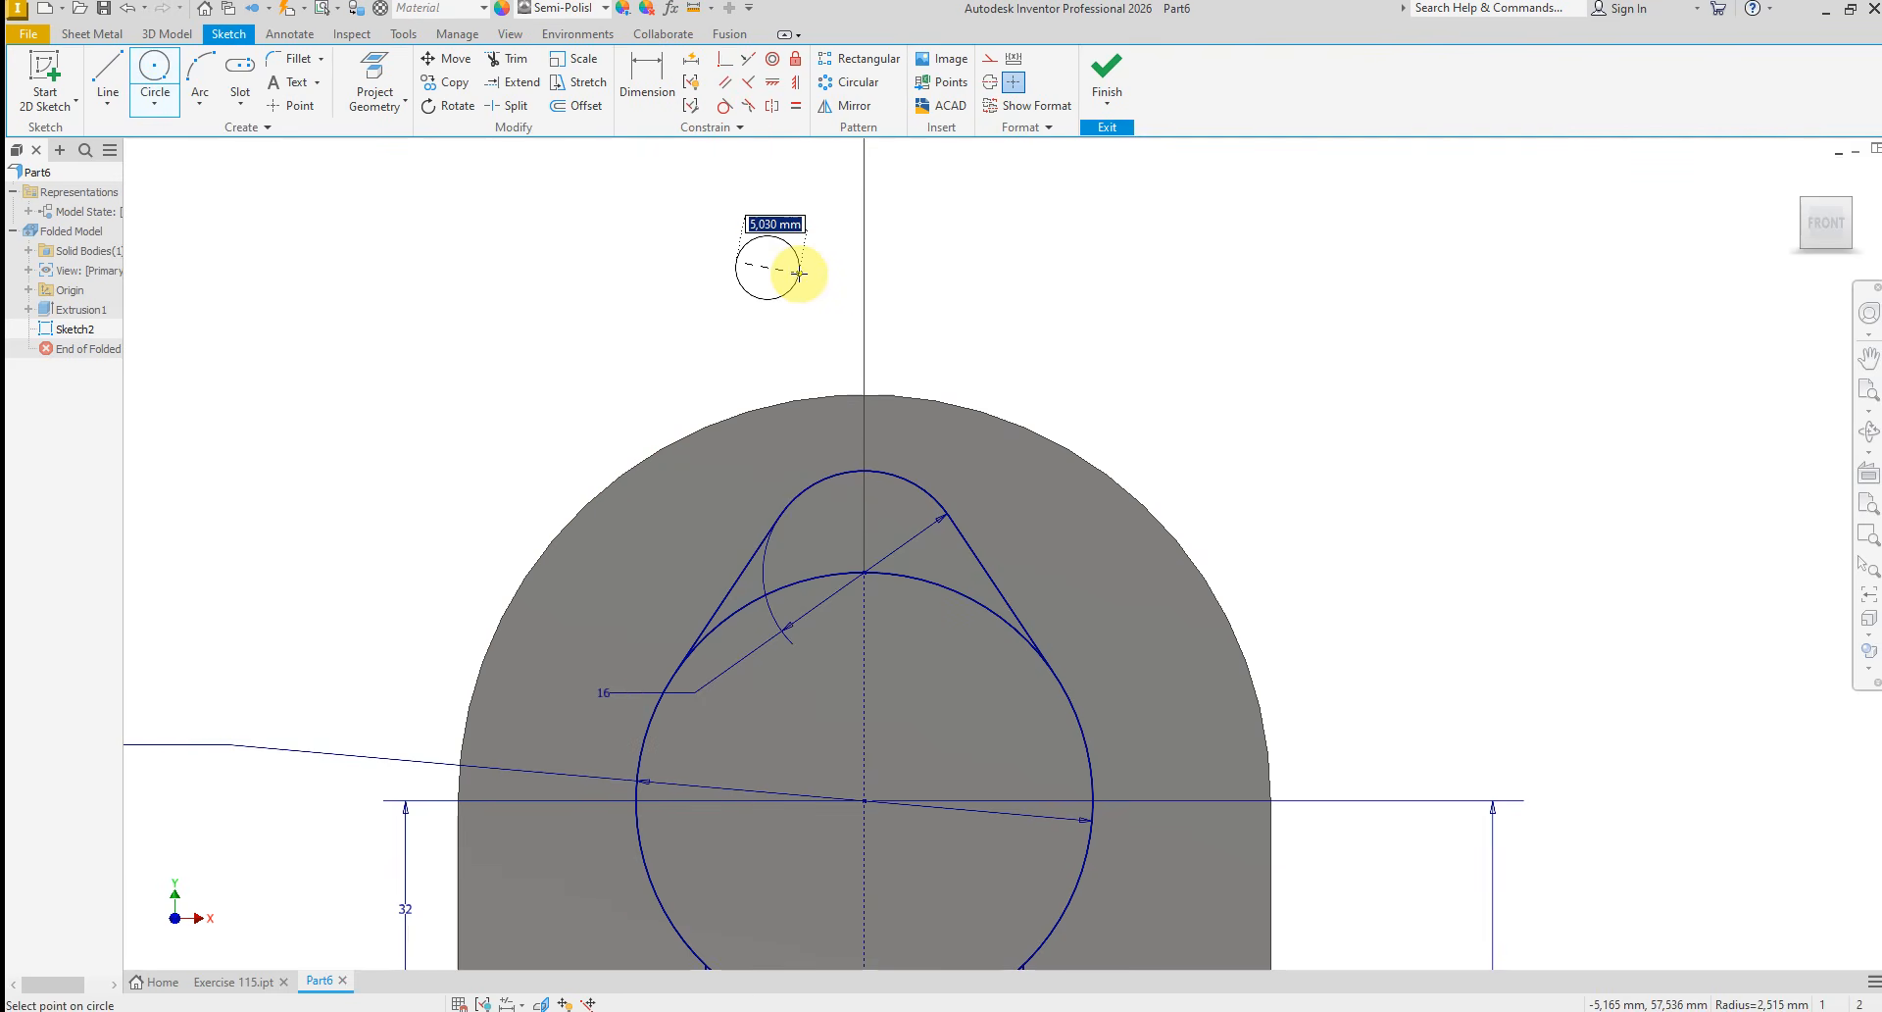
{"action": "left_click", "coordinate": [800, 268]}
{"action": "right_click", "coordinate": [1082, 304]}
{"action": "left_click", "coordinate": [931, 218]}
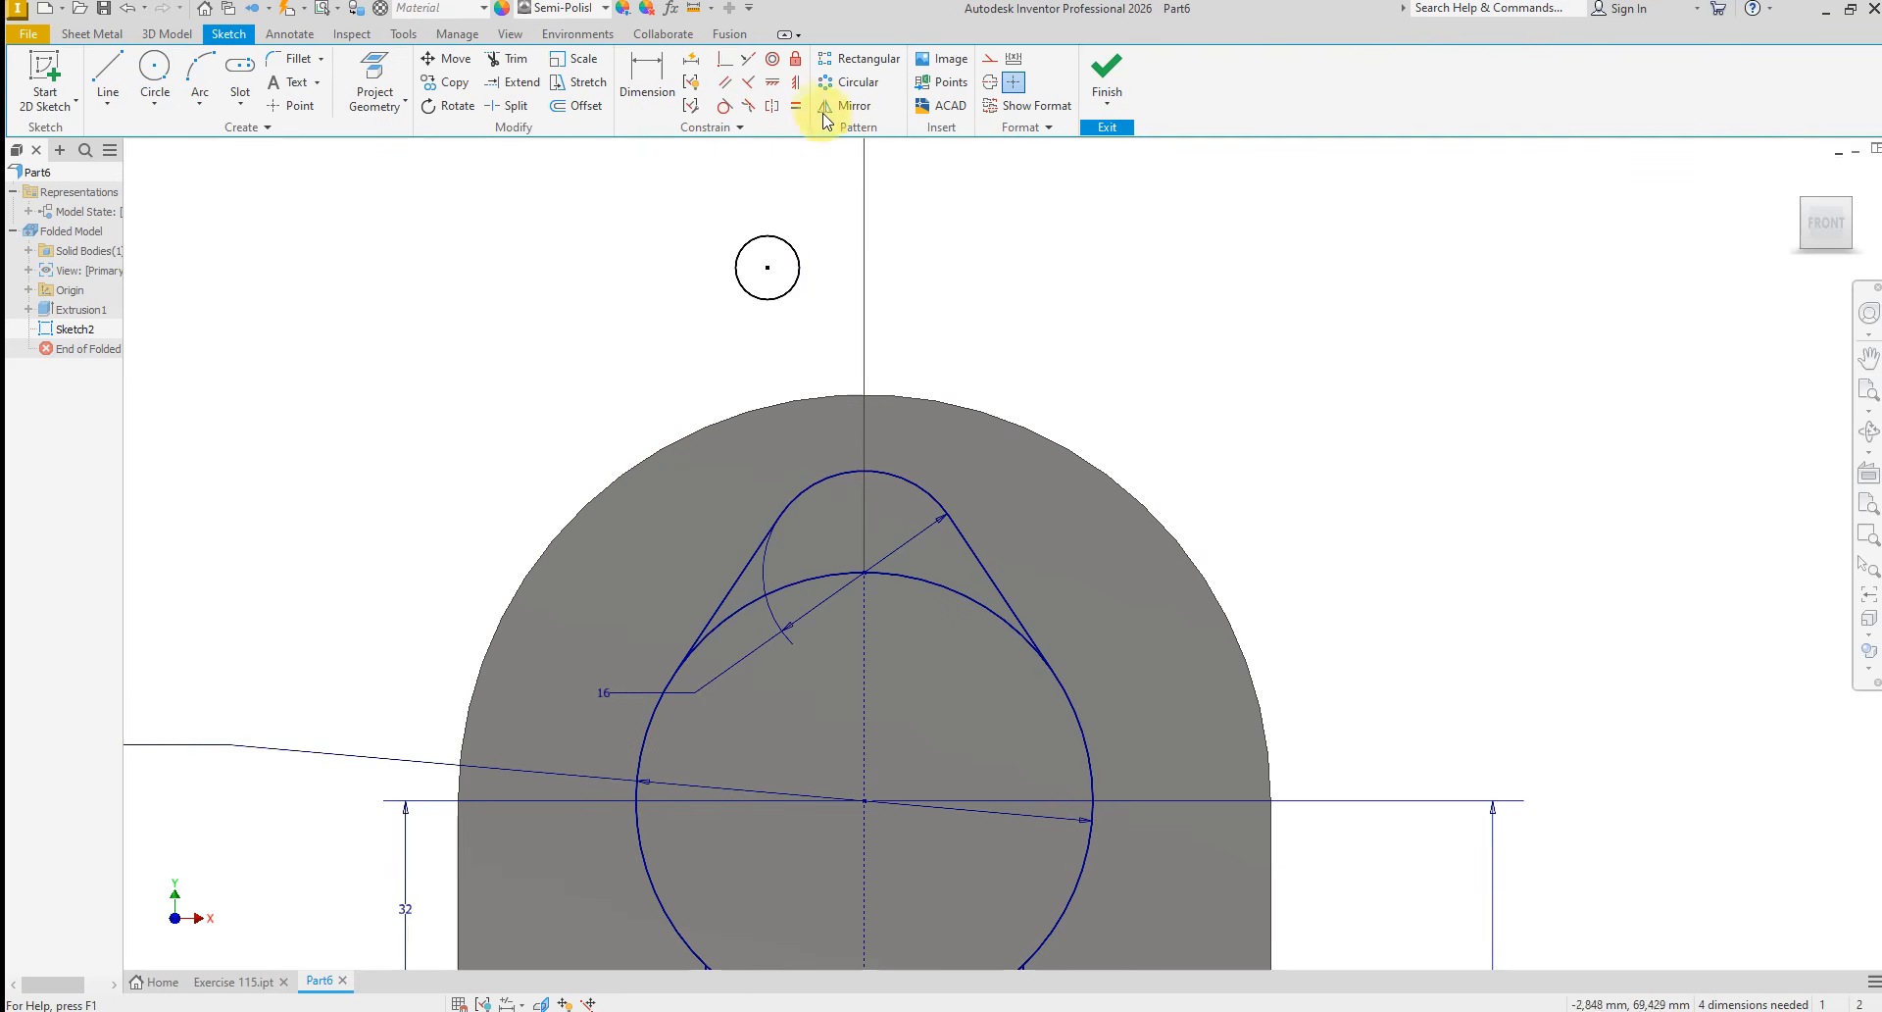
Align the small circle's center vertically with the 36 mm circle's center
{"action": "key", "text": "l"}
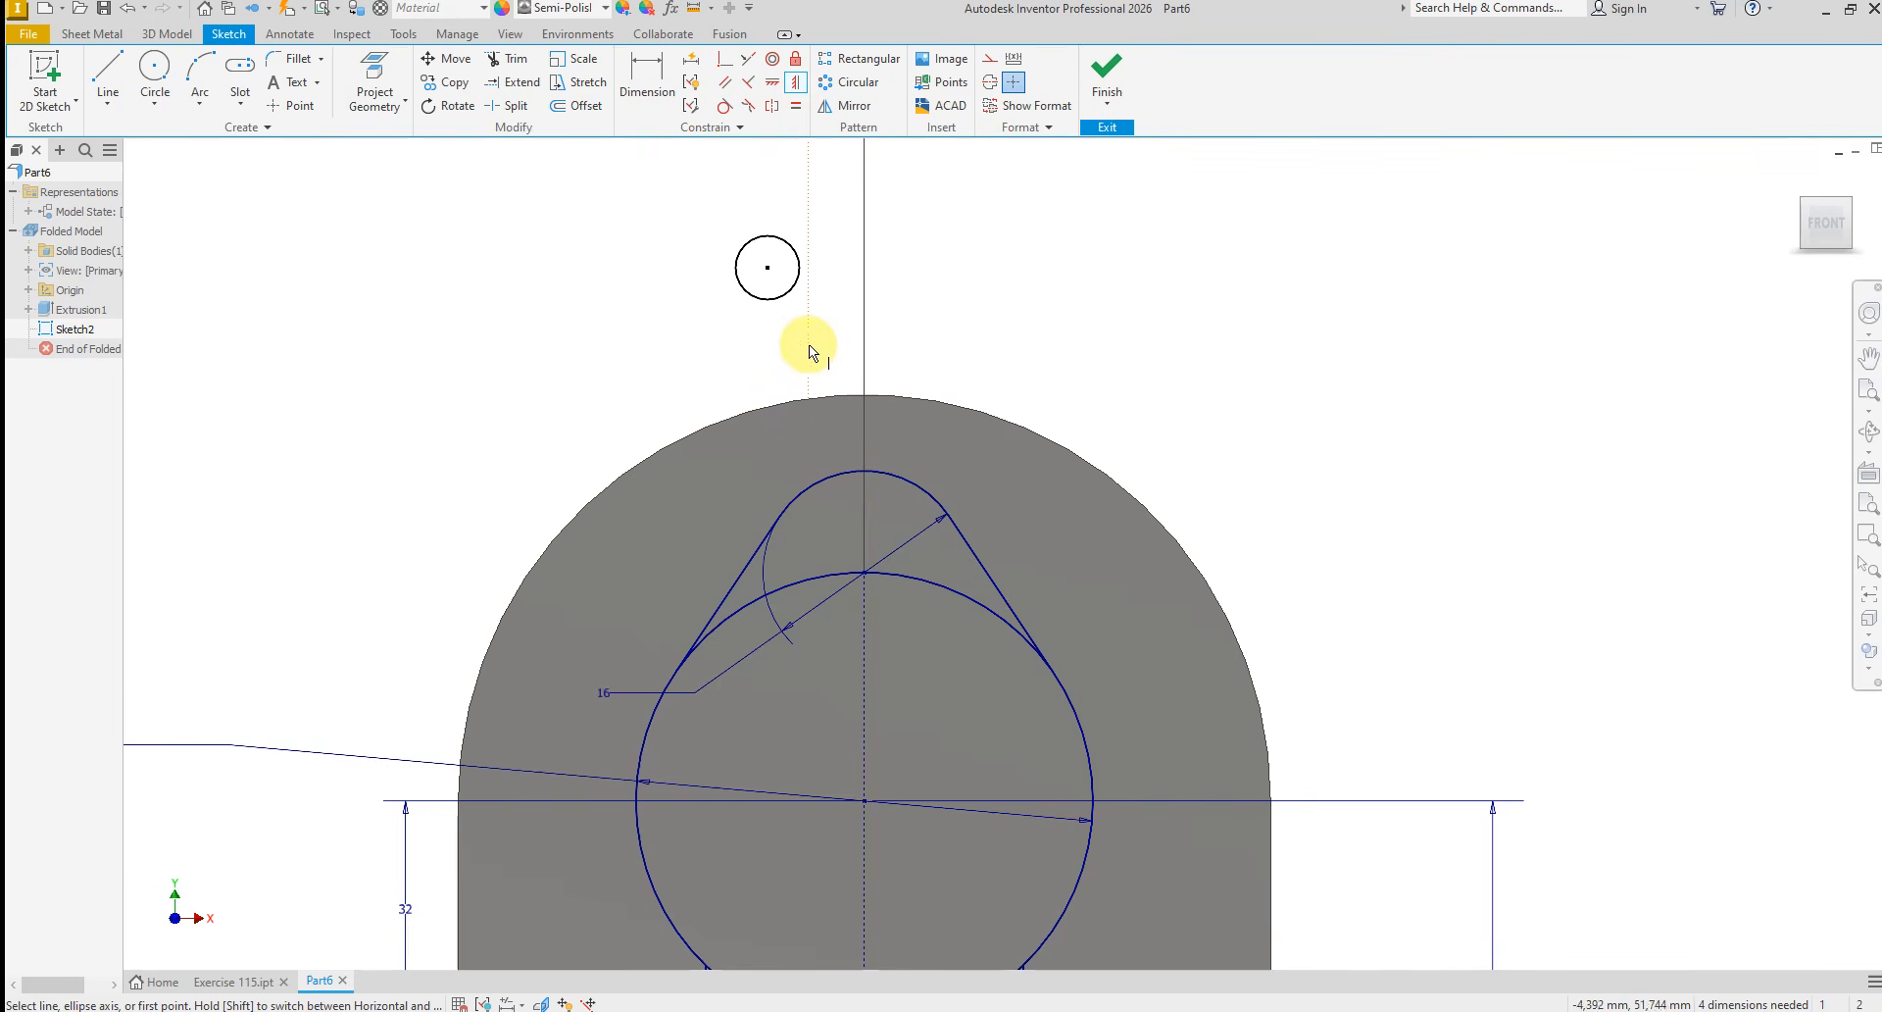
{"action": "left_click", "coordinate": [770, 279]}
{"action": "left_click", "coordinate": [868, 803]}
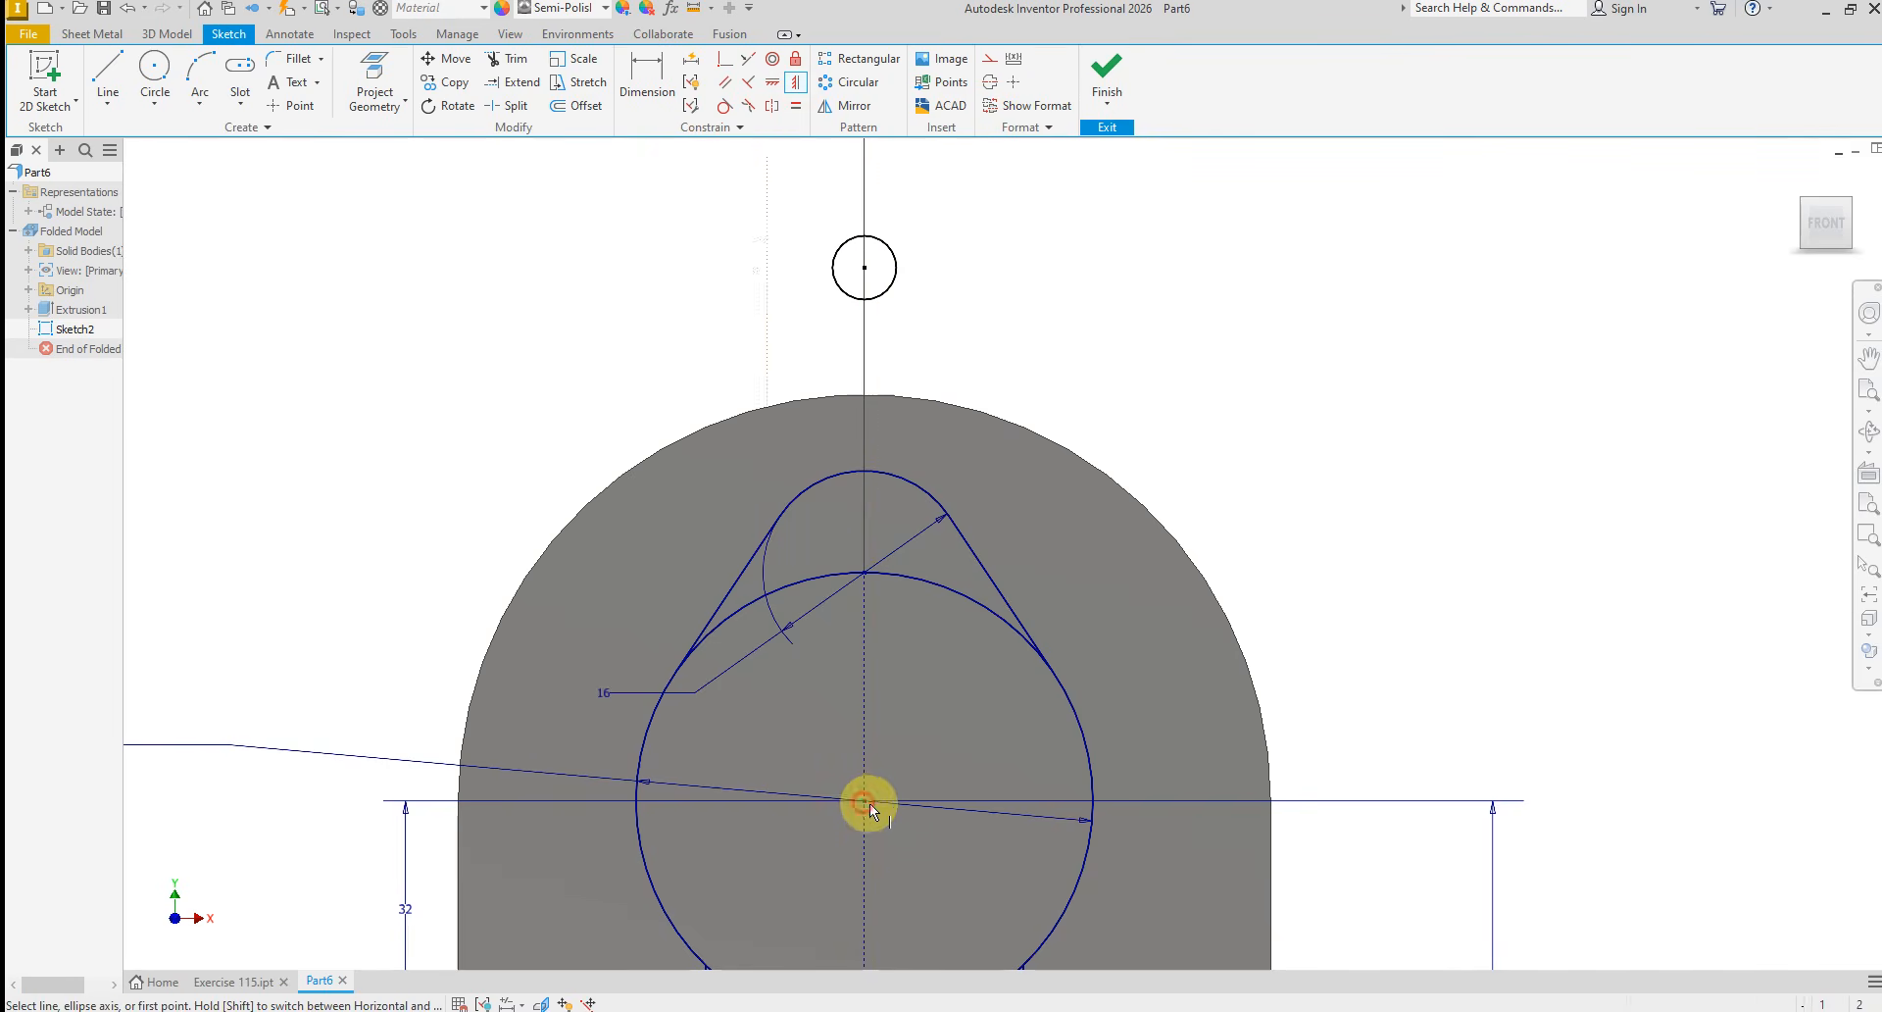
{"action": "right_click", "coordinate": [1129, 622]}
{"action": "left_click", "coordinate": [1083, 550]}
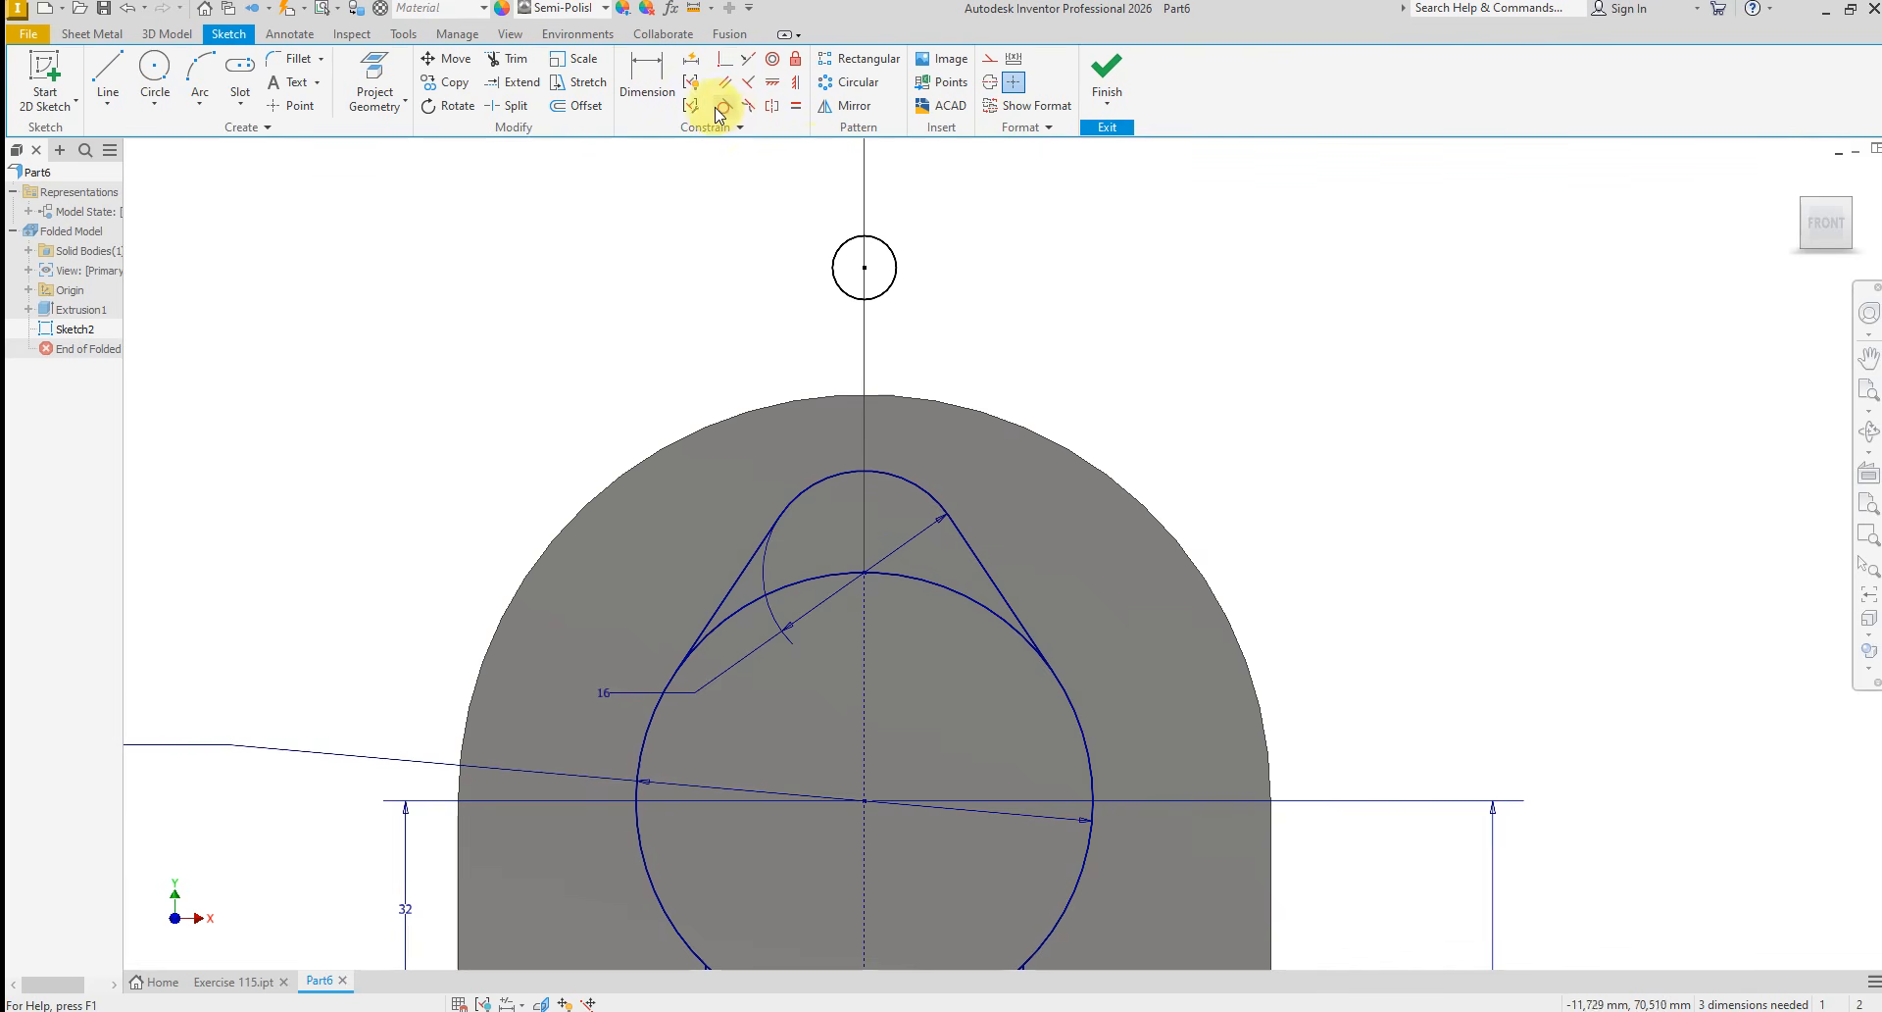
{"action": "left_click", "coordinate": [889, 293]}
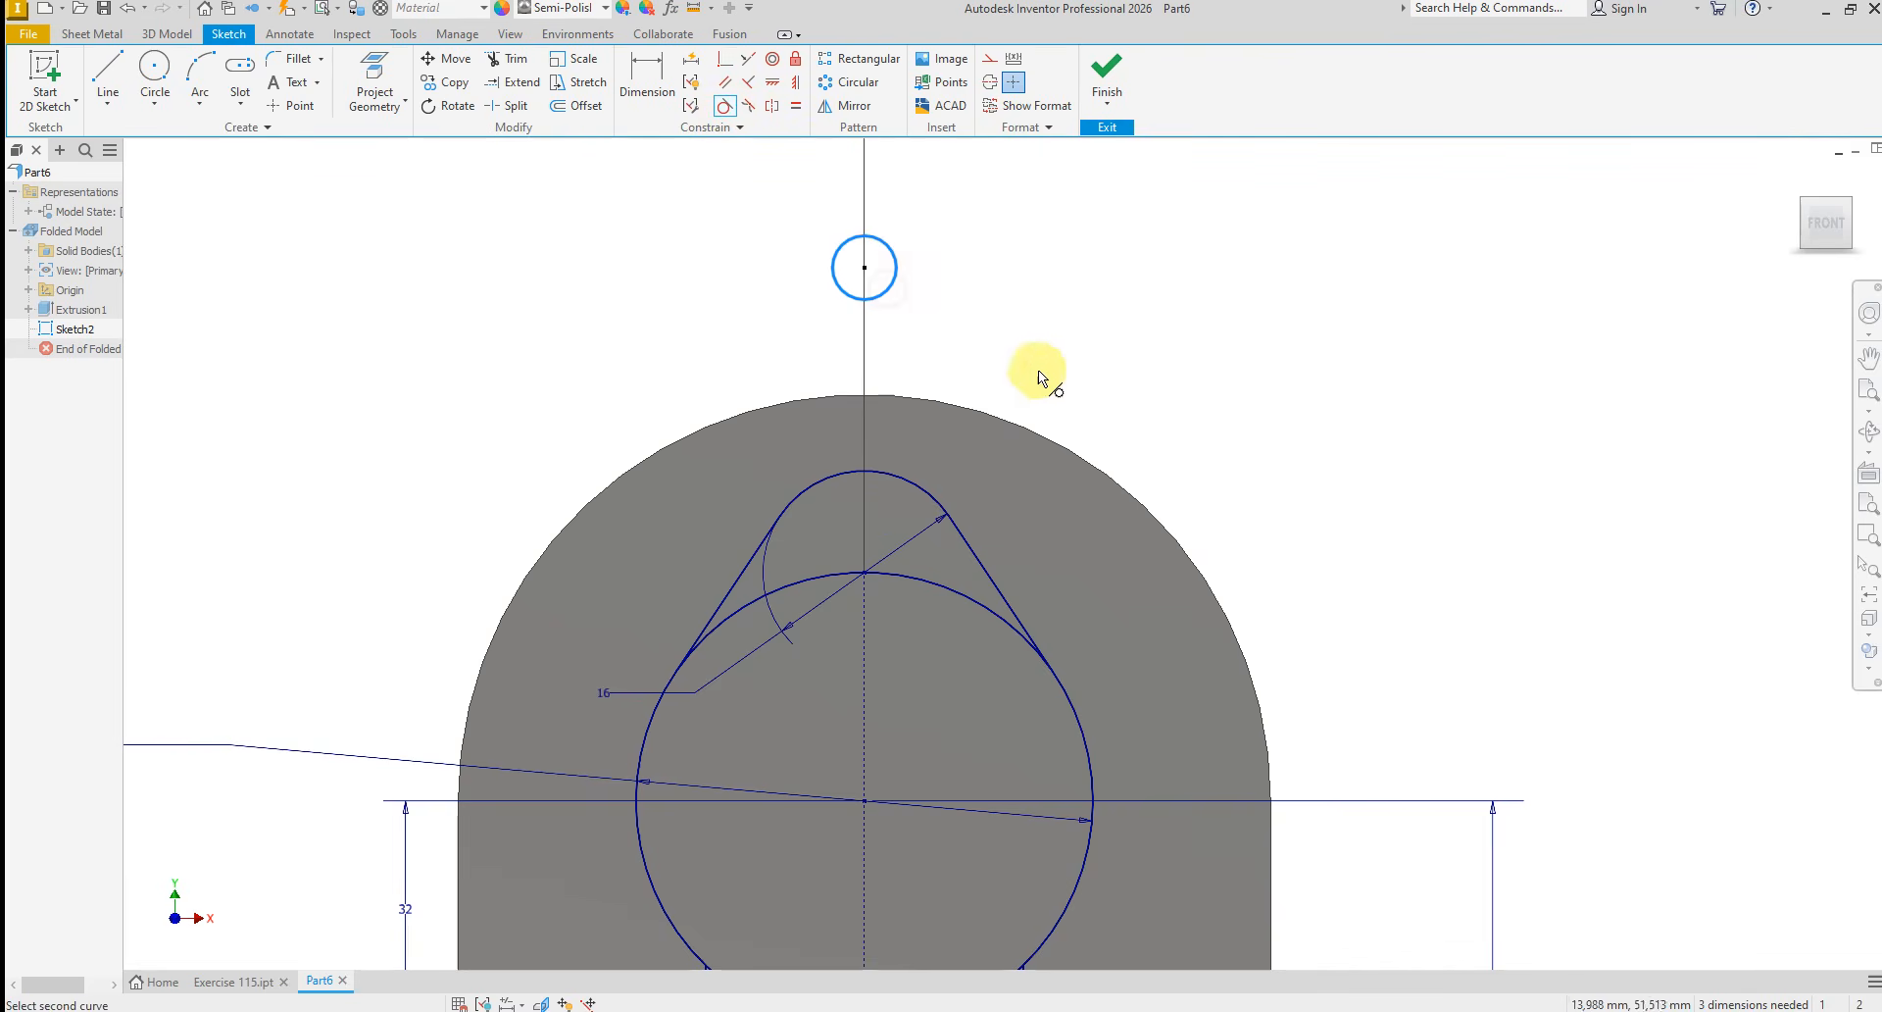
{"action": "scroll", "coordinate": [878, 582], "scroll_direction": "up", "scroll_amount": 5}
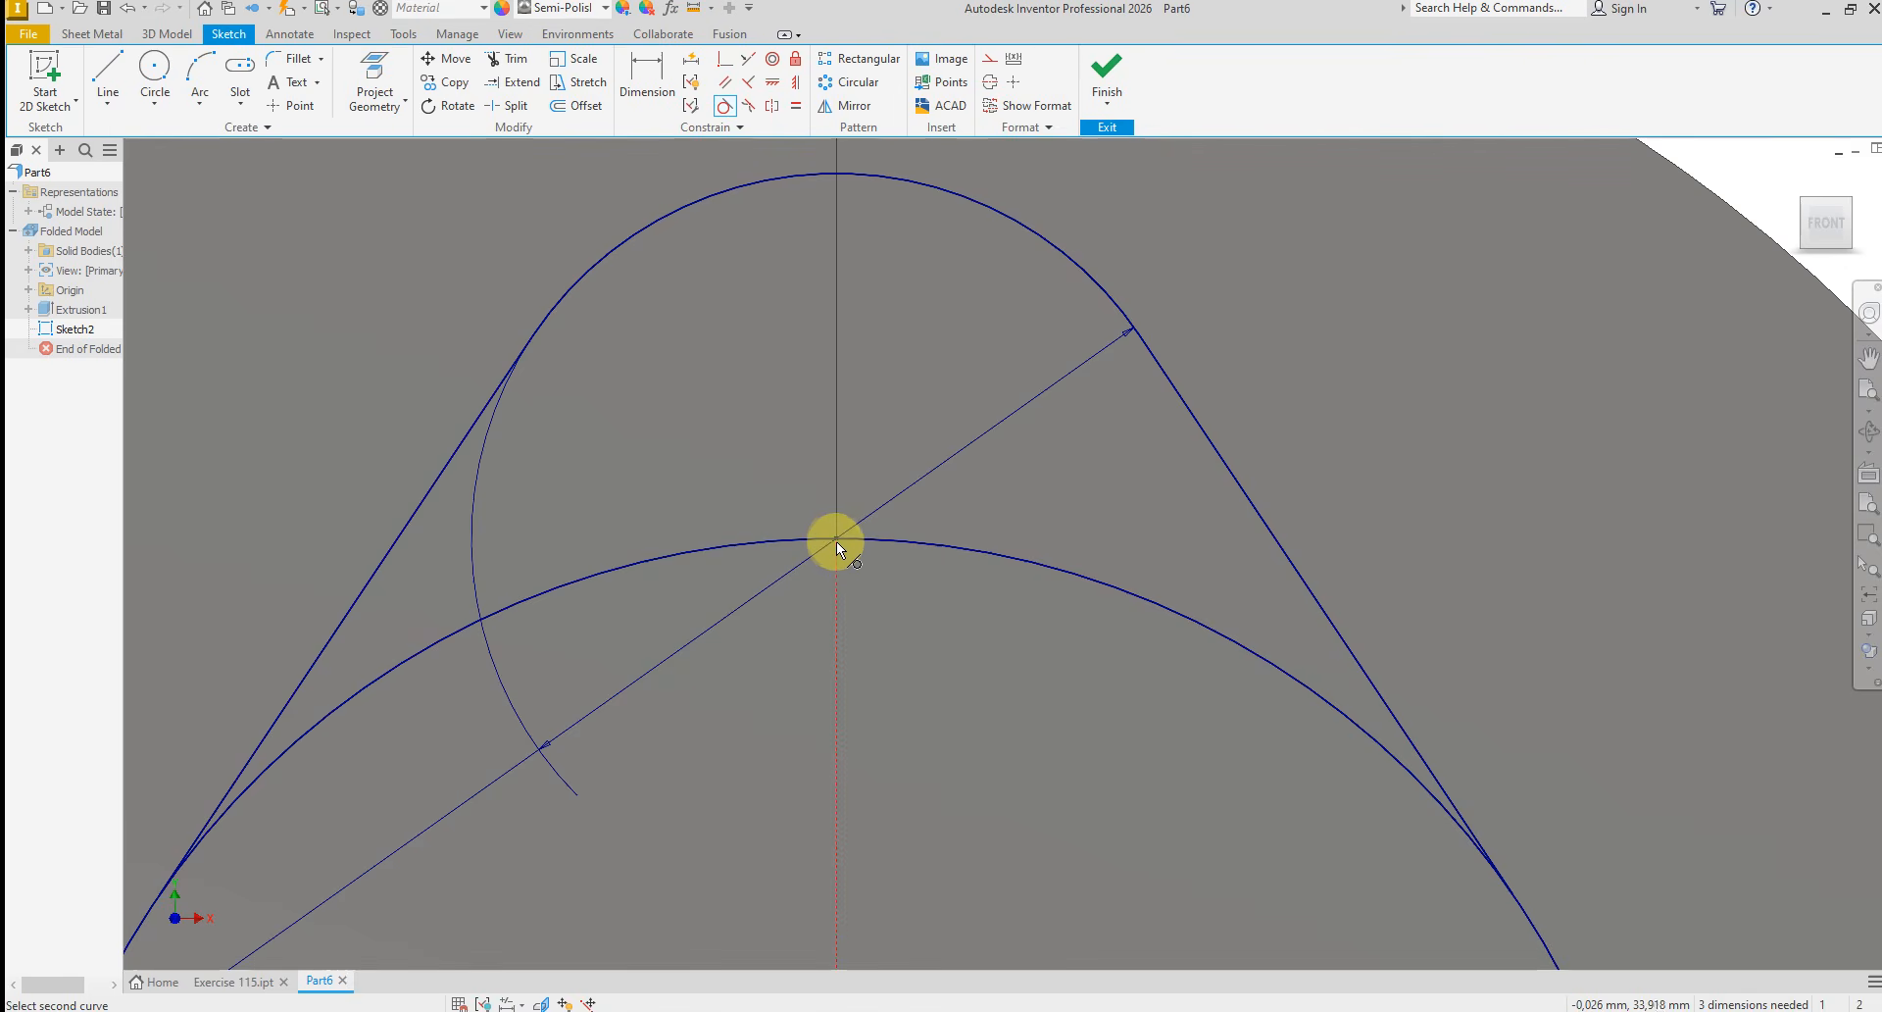
{"action": "right_click", "coordinate": [875, 595]}
{"action": "left_click", "coordinate": [947, 598]}
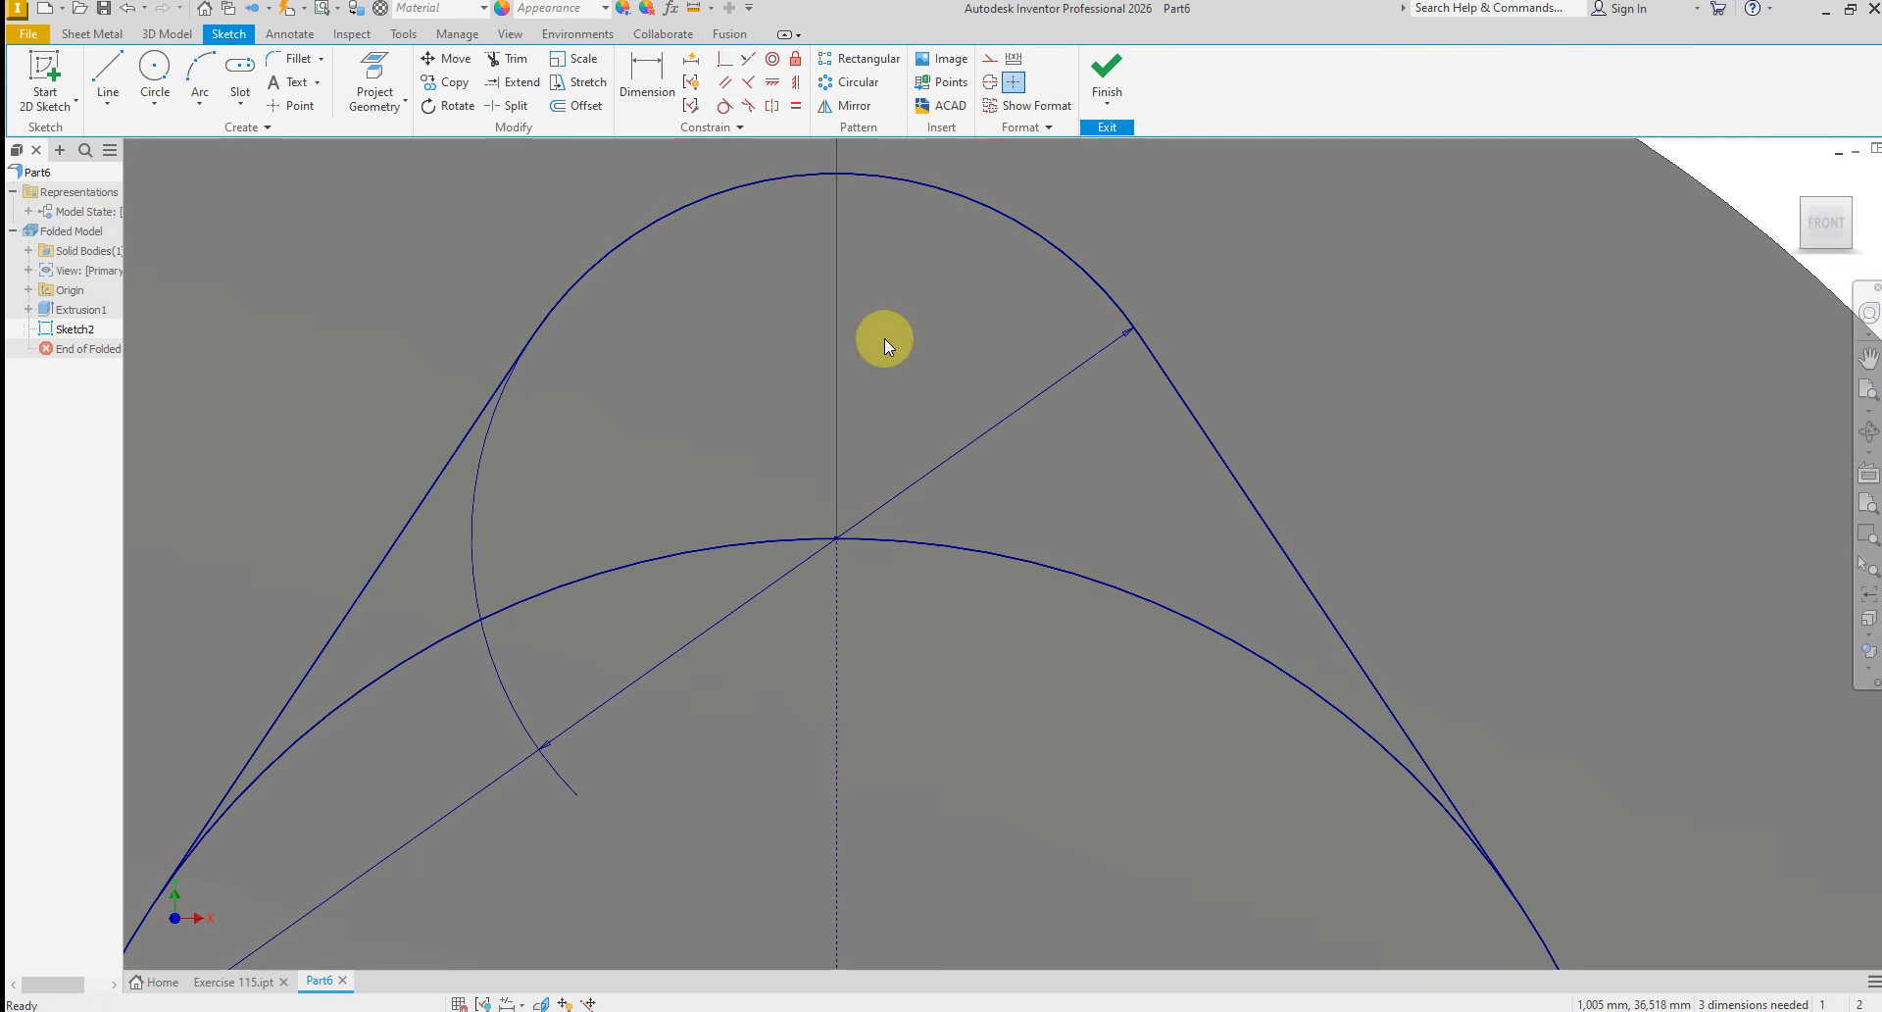
Enlarge the small circle above the plate and constrain it coincident with the 16 mm arc's center point
{"action": "scroll", "coordinate": [855, 484], "scroll_direction": "down", "scroll_amount": 2}
{"action": "scroll", "coordinate": [891, 484], "scroll_direction": "down", "scroll_amount": 2}
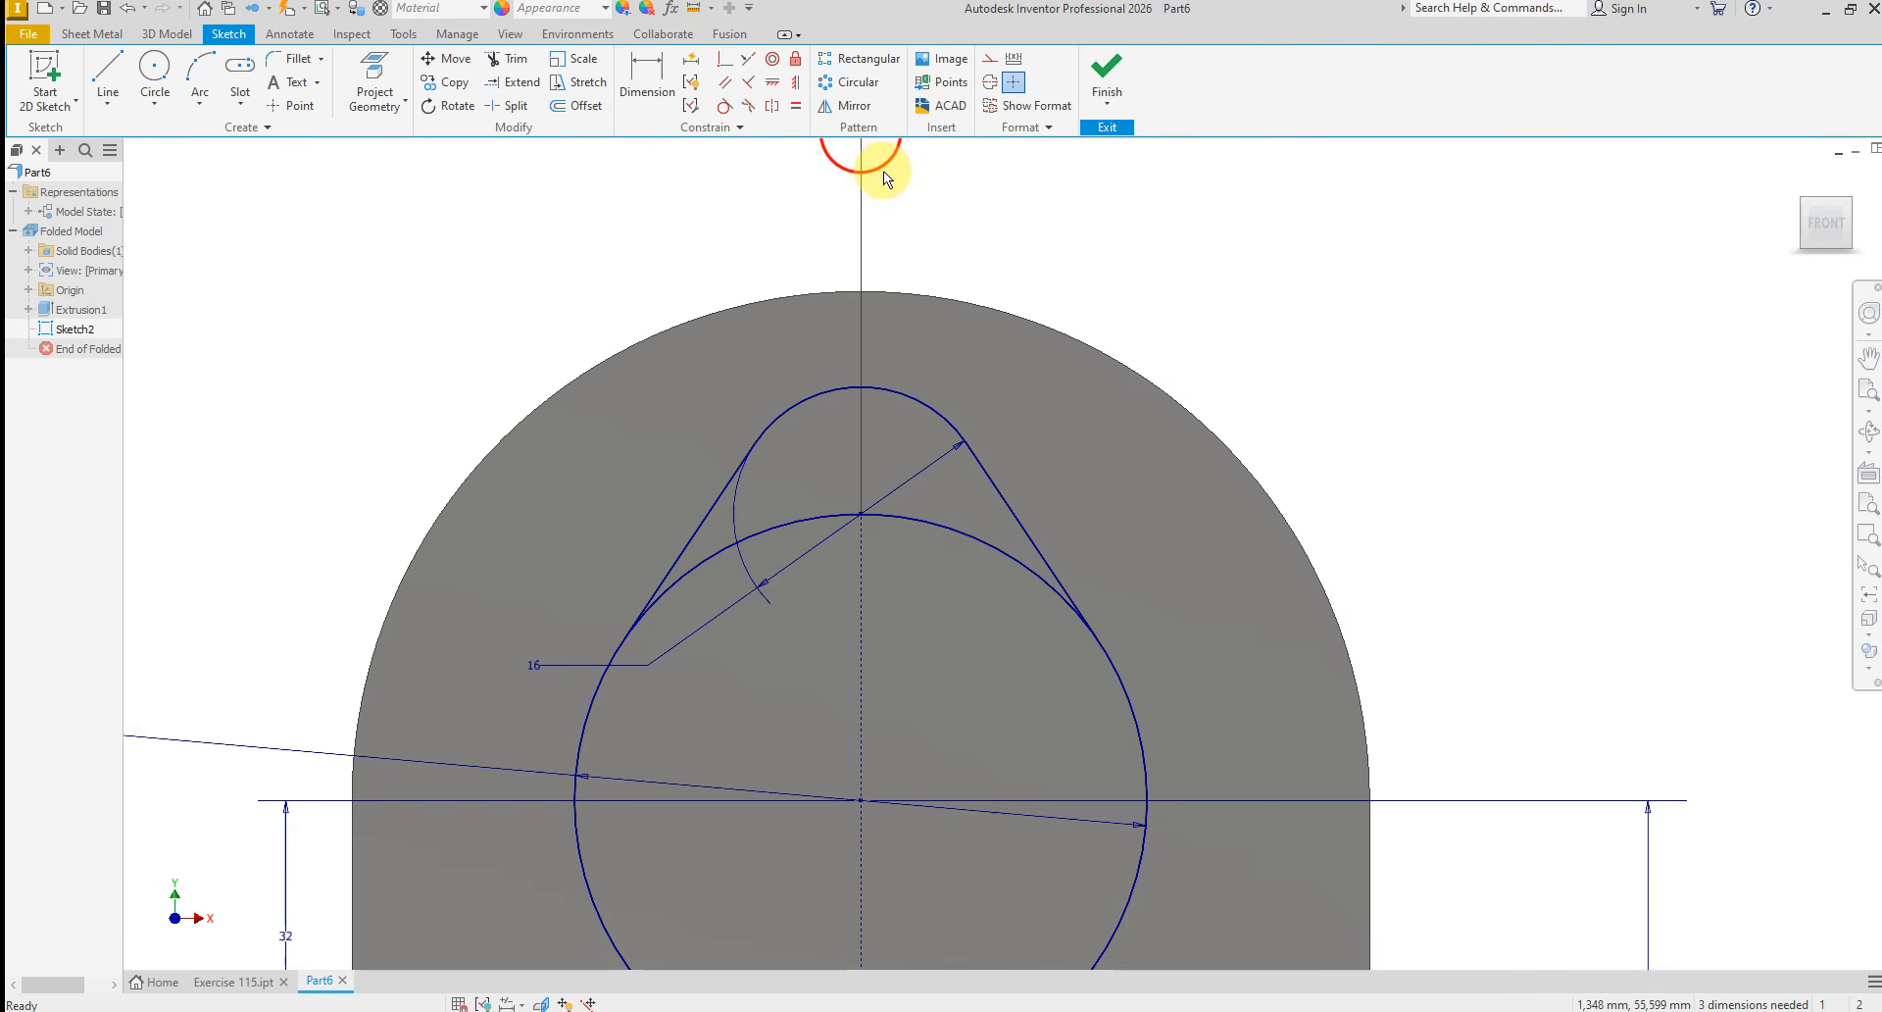
{"action": "left_click_drag", "start_coordinate": [884, 174], "coordinate": [892, 274]}
{"action": "scroll", "coordinate": [980, 367], "scroll_direction": "down", "scroll_amount": 3}
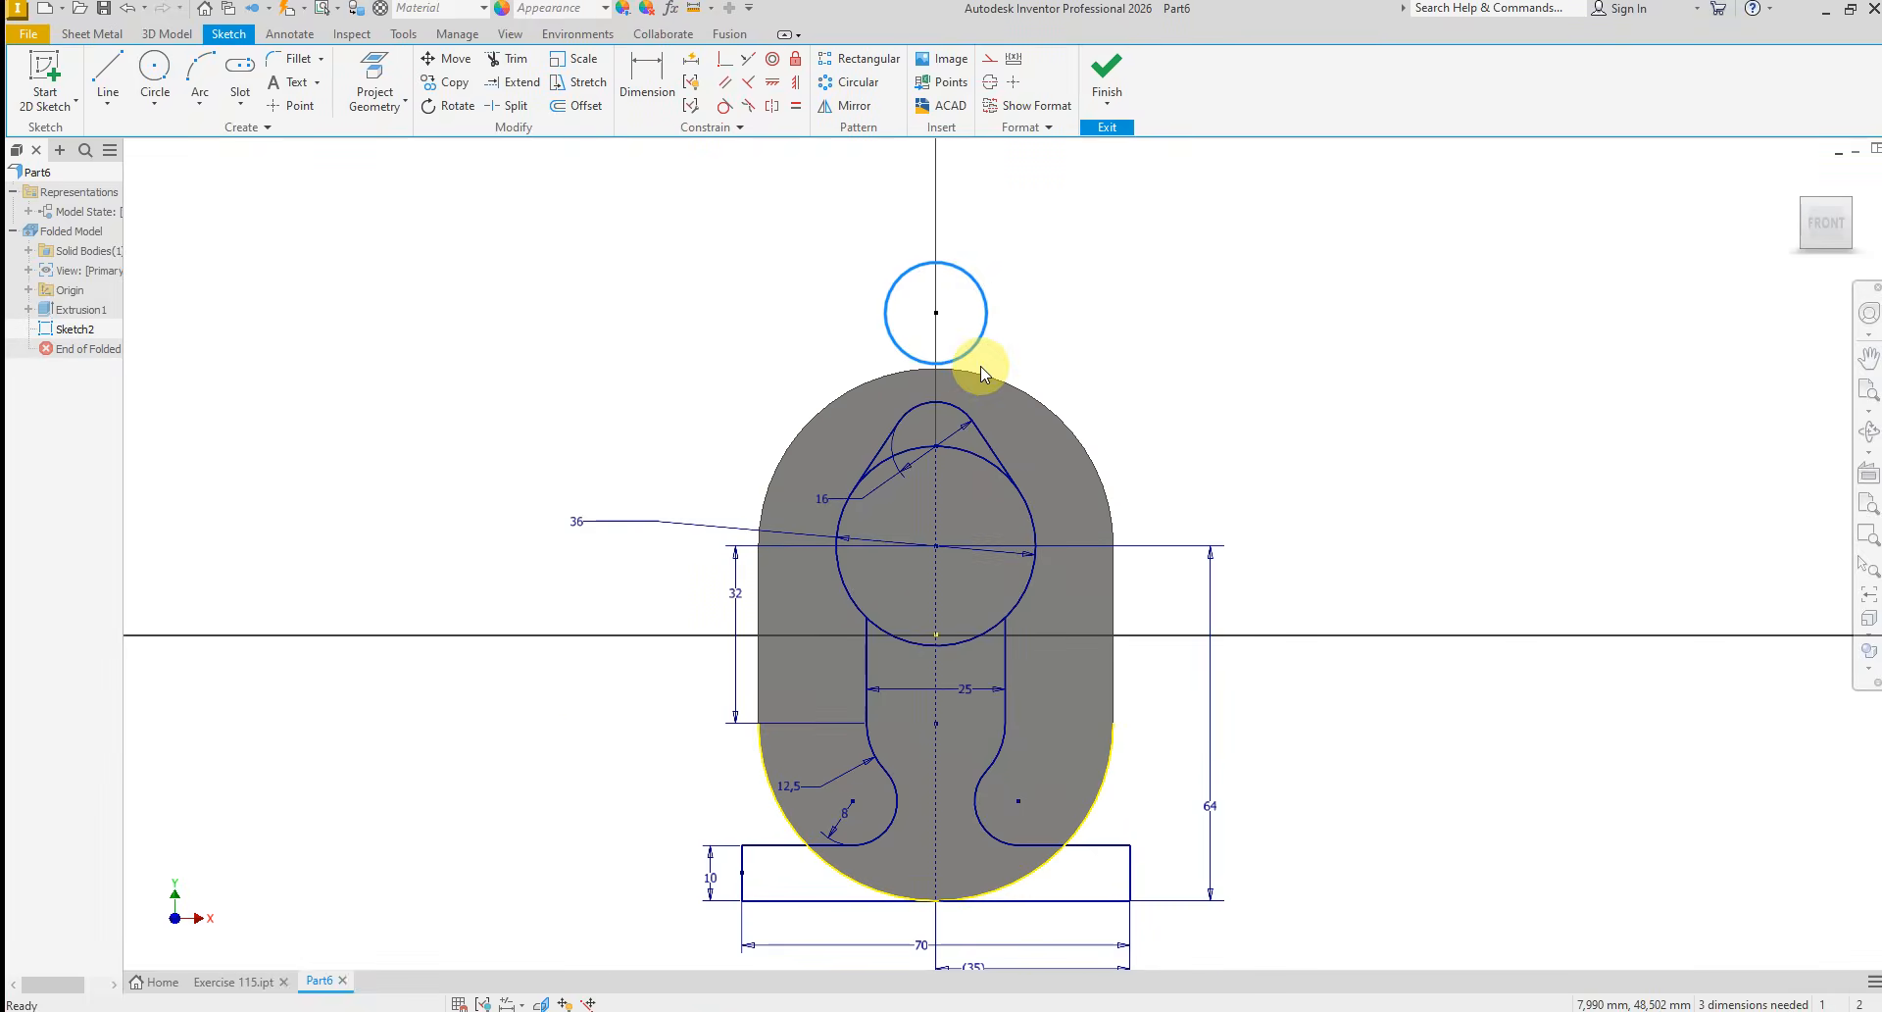
{"action": "scroll", "coordinate": [978, 372], "scroll_direction": "up", "scroll_amount": 2}
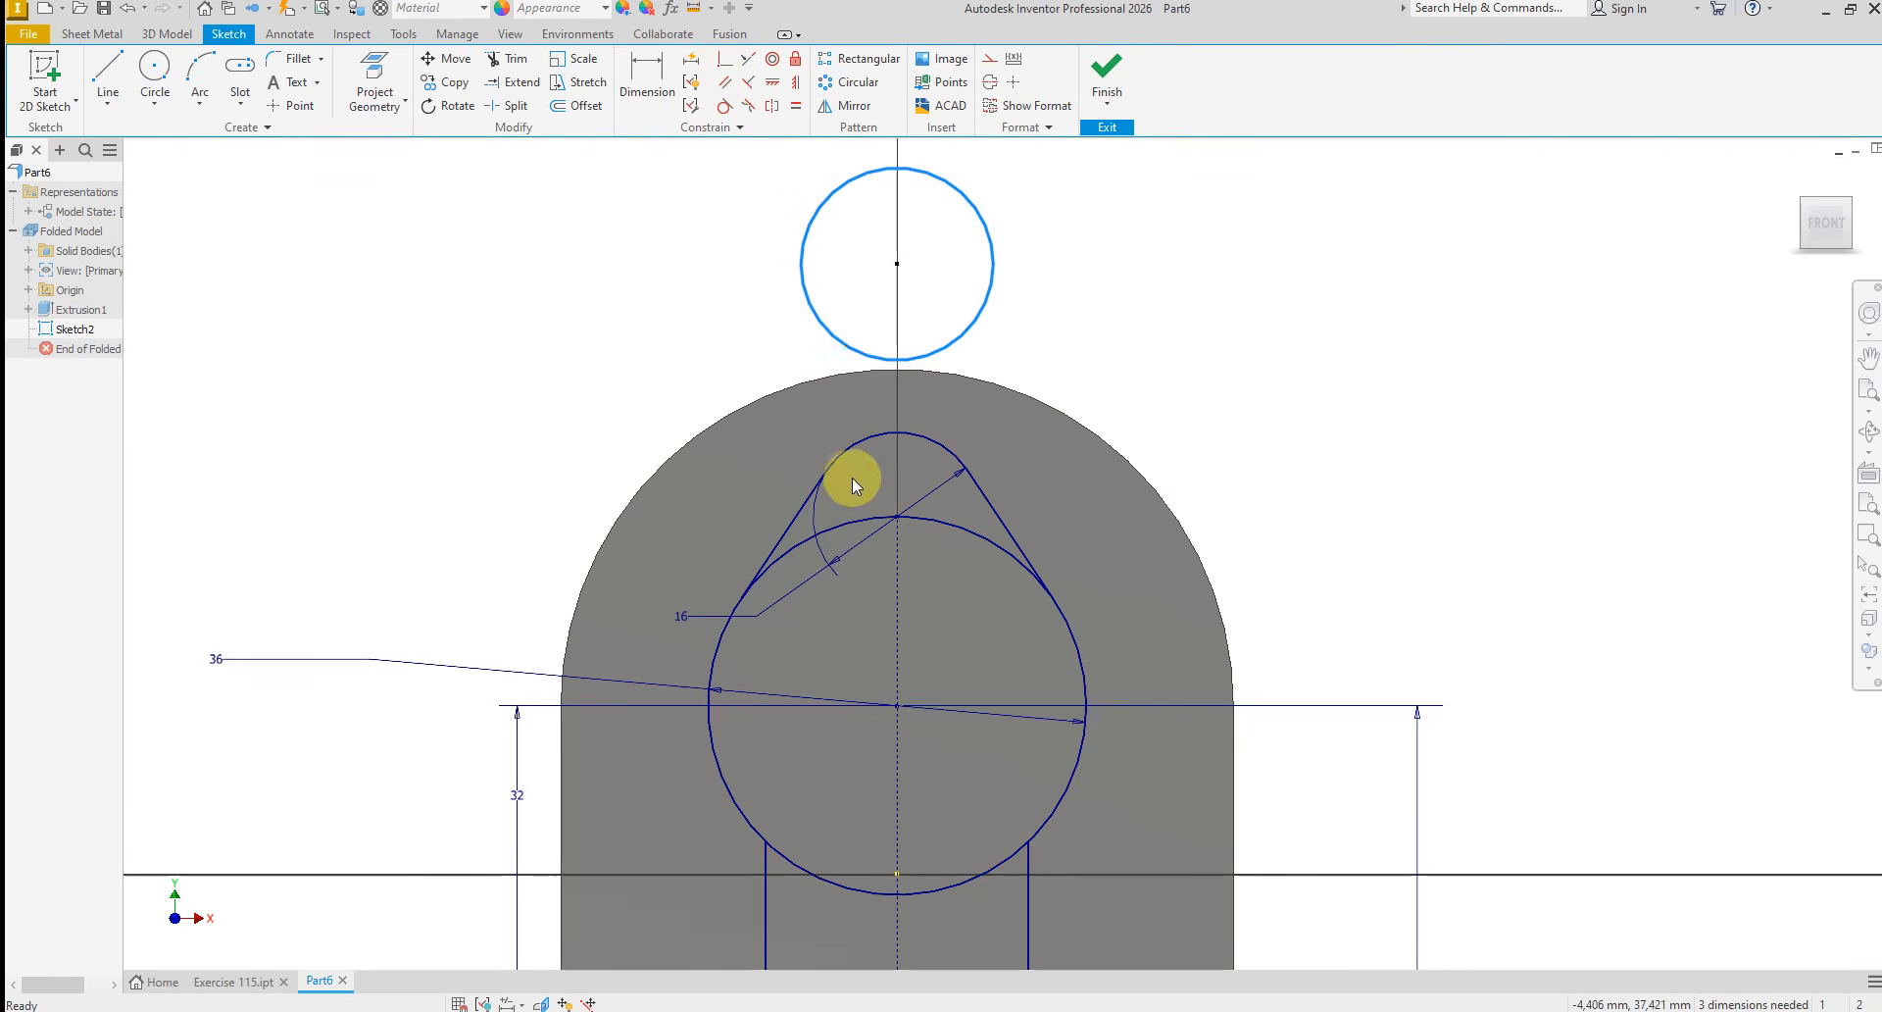
{"action": "left_click", "coordinate": [723, 61]}
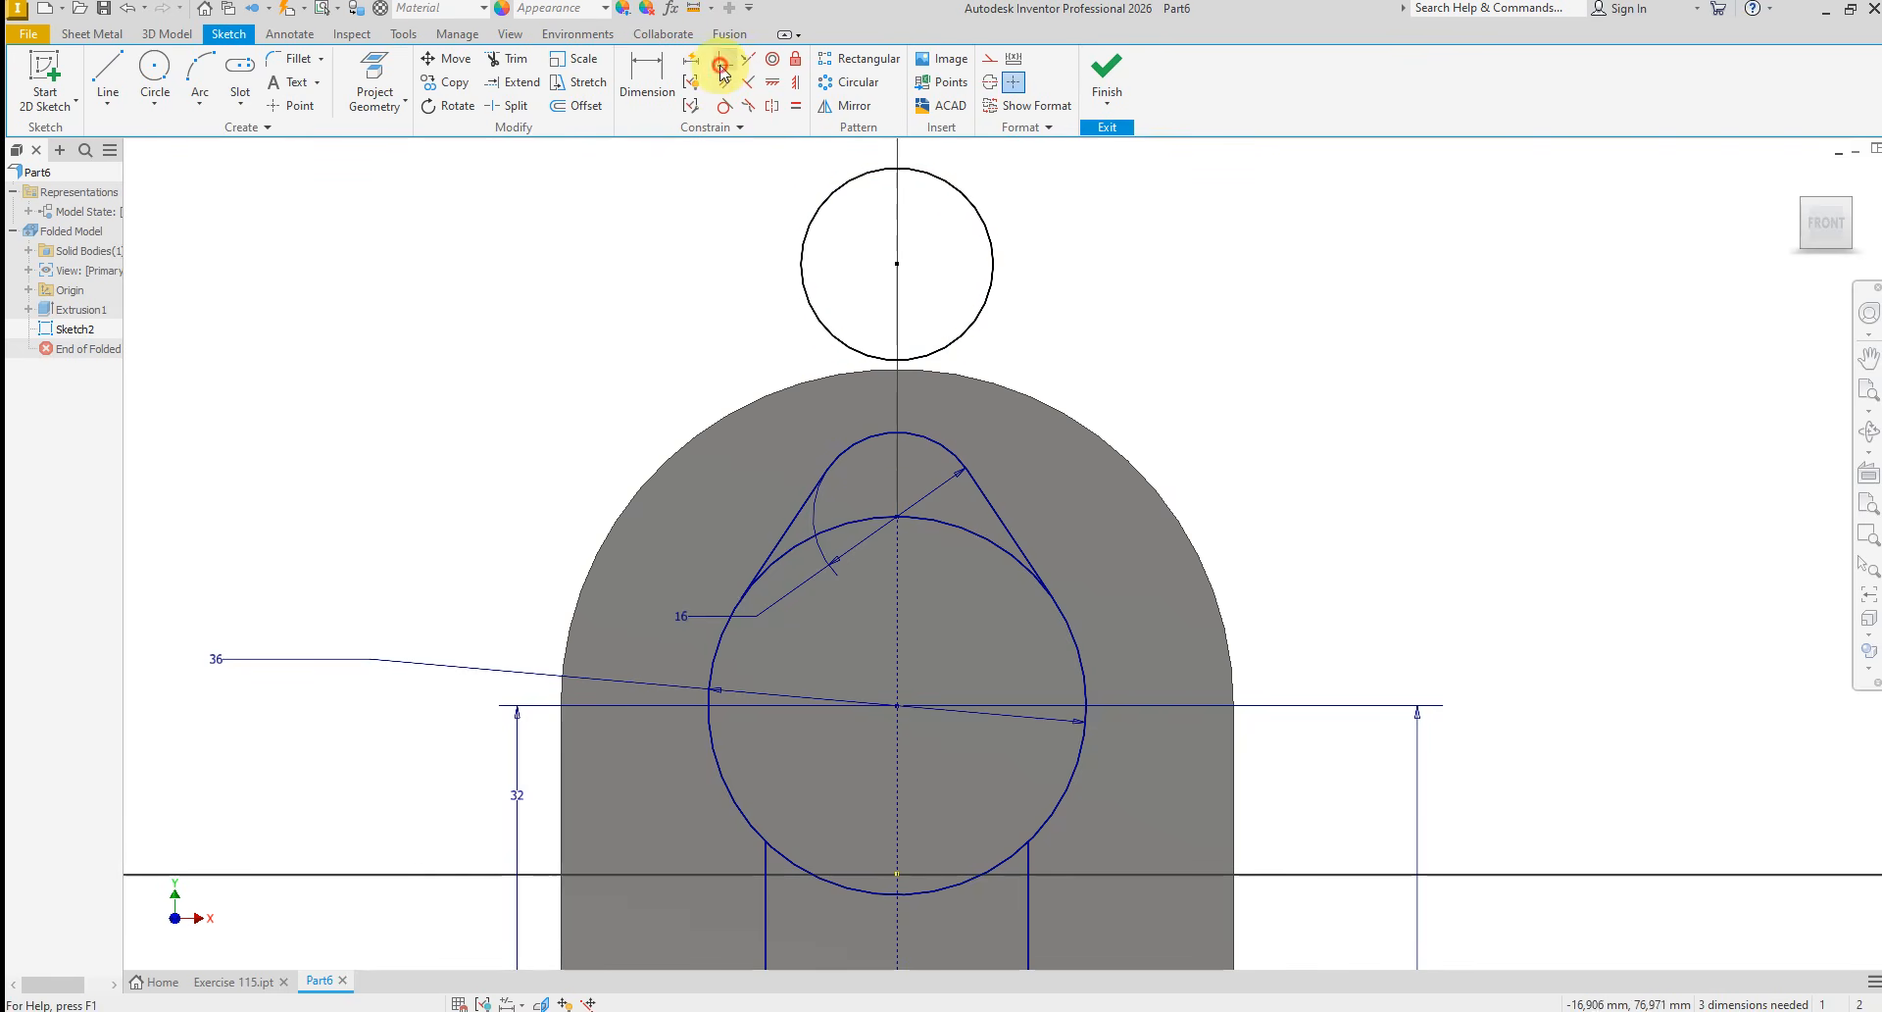
{"action": "left_click", "coordinate": [952, 347]}
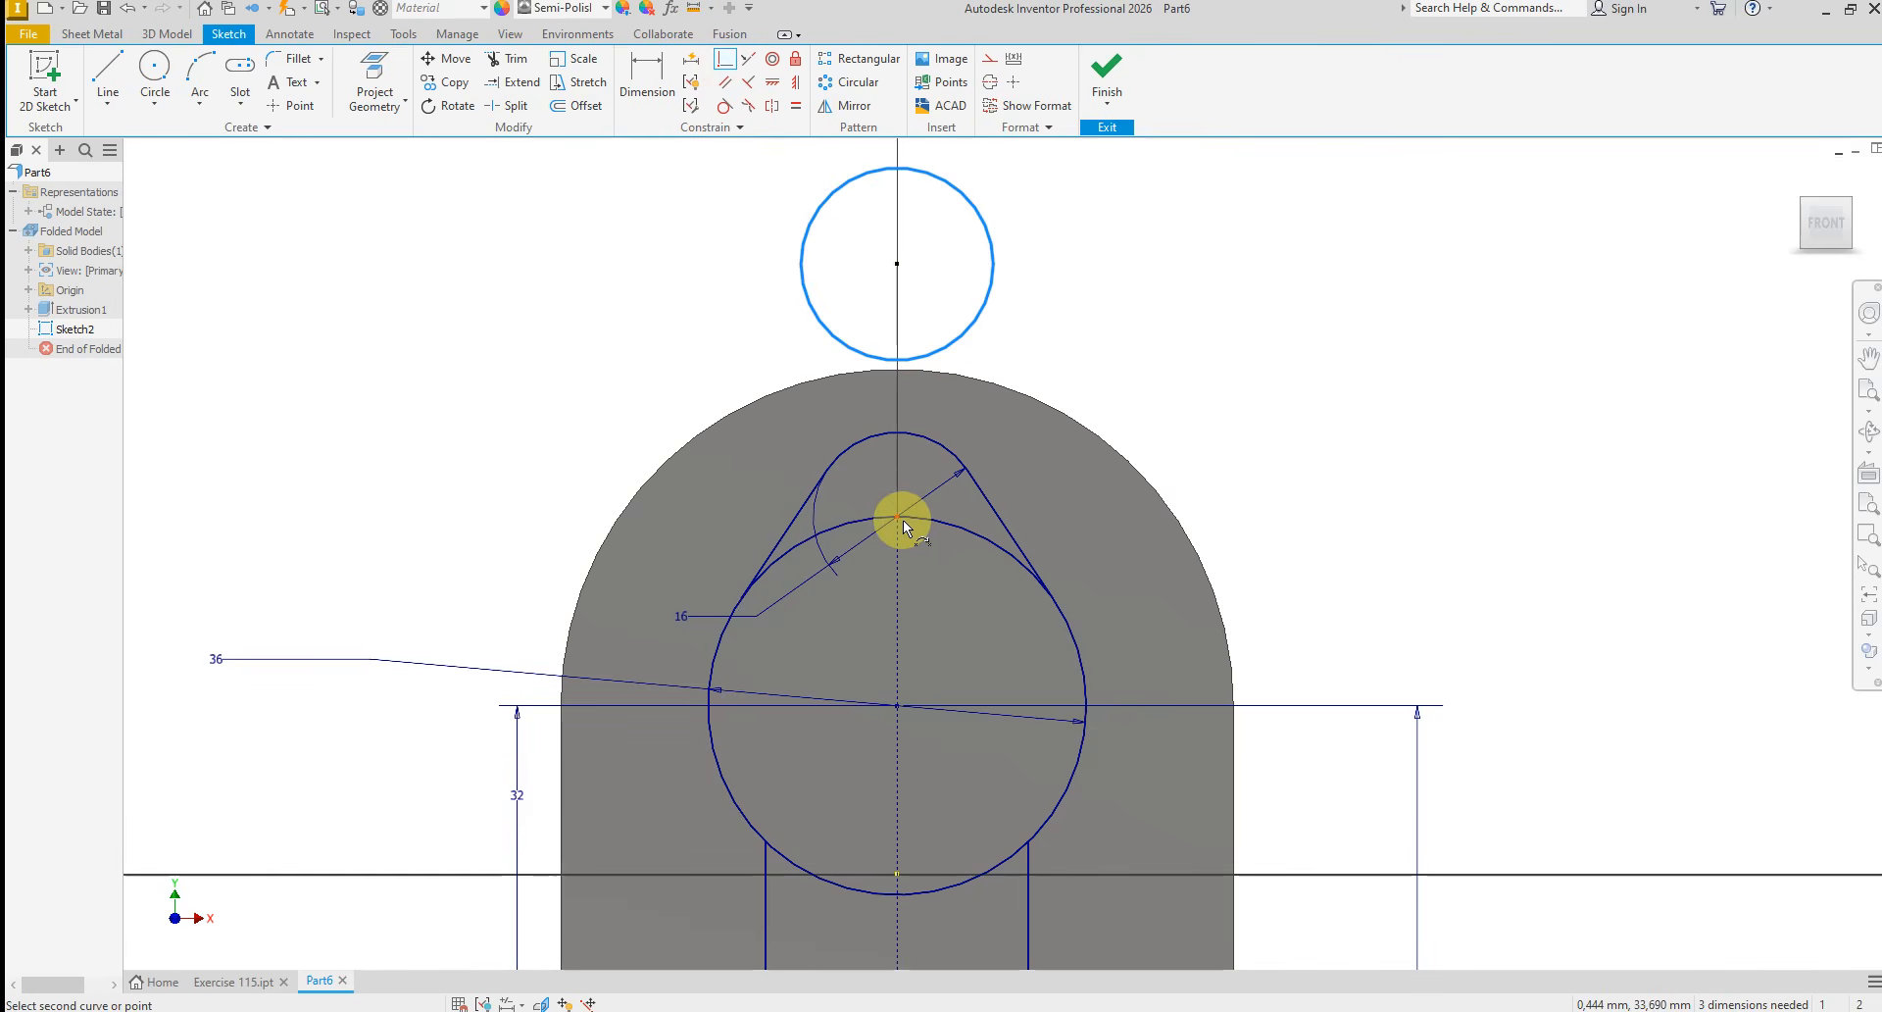
{"action": "left_click", "coordinate": [903, 519]}
{"action": "right_click", "coordinate": [1128, 504]}
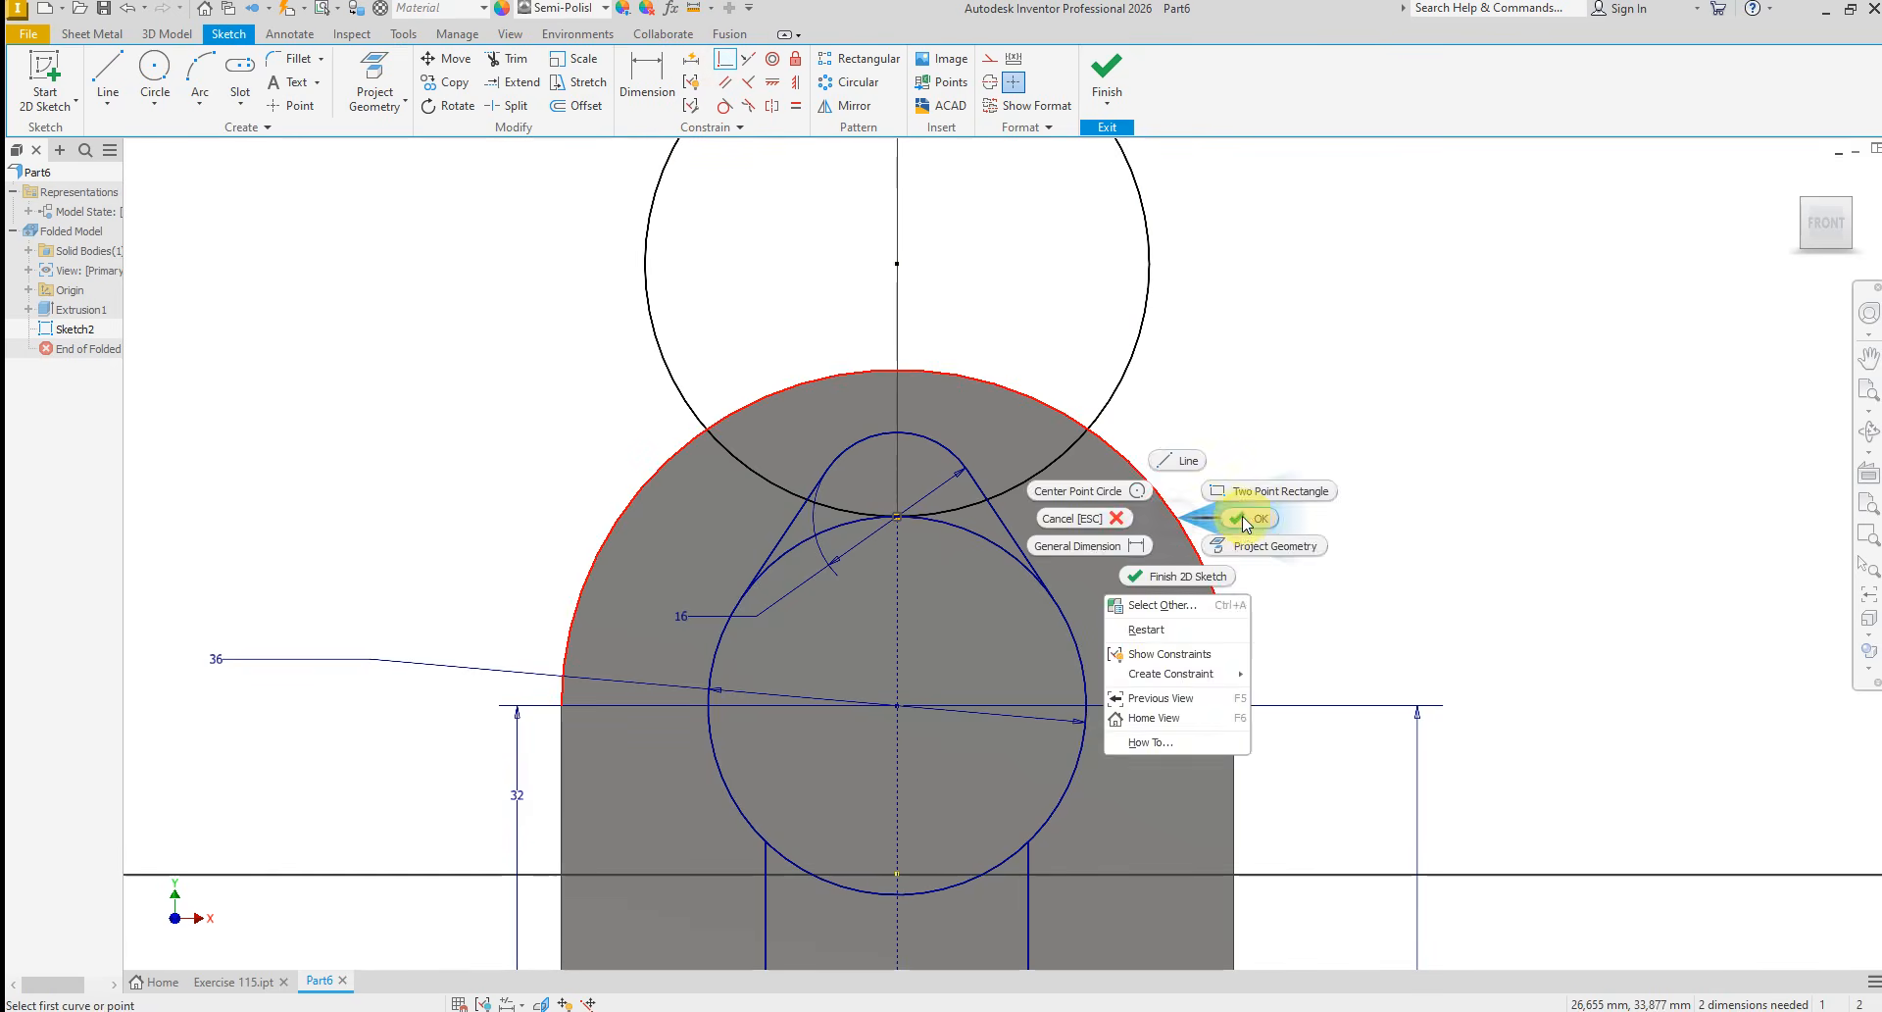
{"action": "left_click", "coordinate": [1243, 516]}
Dimension the new circle on the vertical centerline to a 12 mm diameter
{"action": "left_click", "coordinate": [644, 84]}
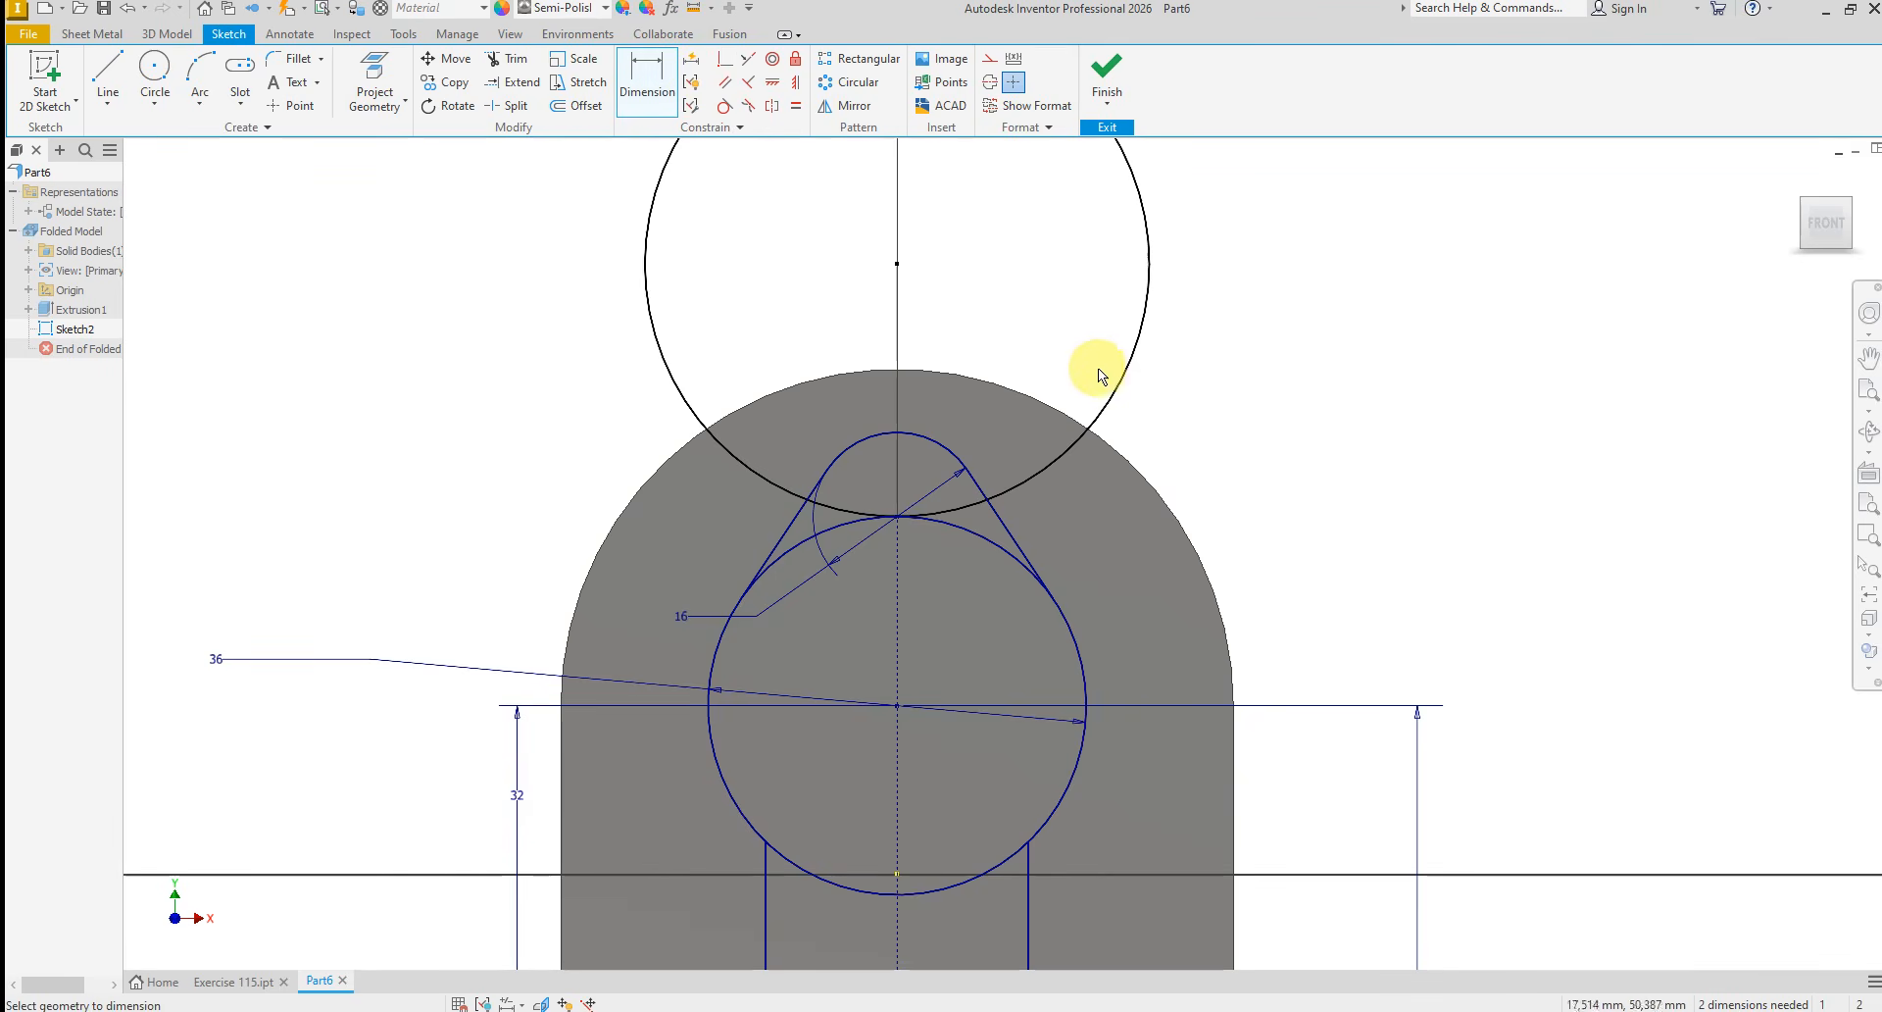
{"action": "left_click", "coordinate": [1113, 398]}
{"action": "left_click", "coordinate": [1150, 397]}
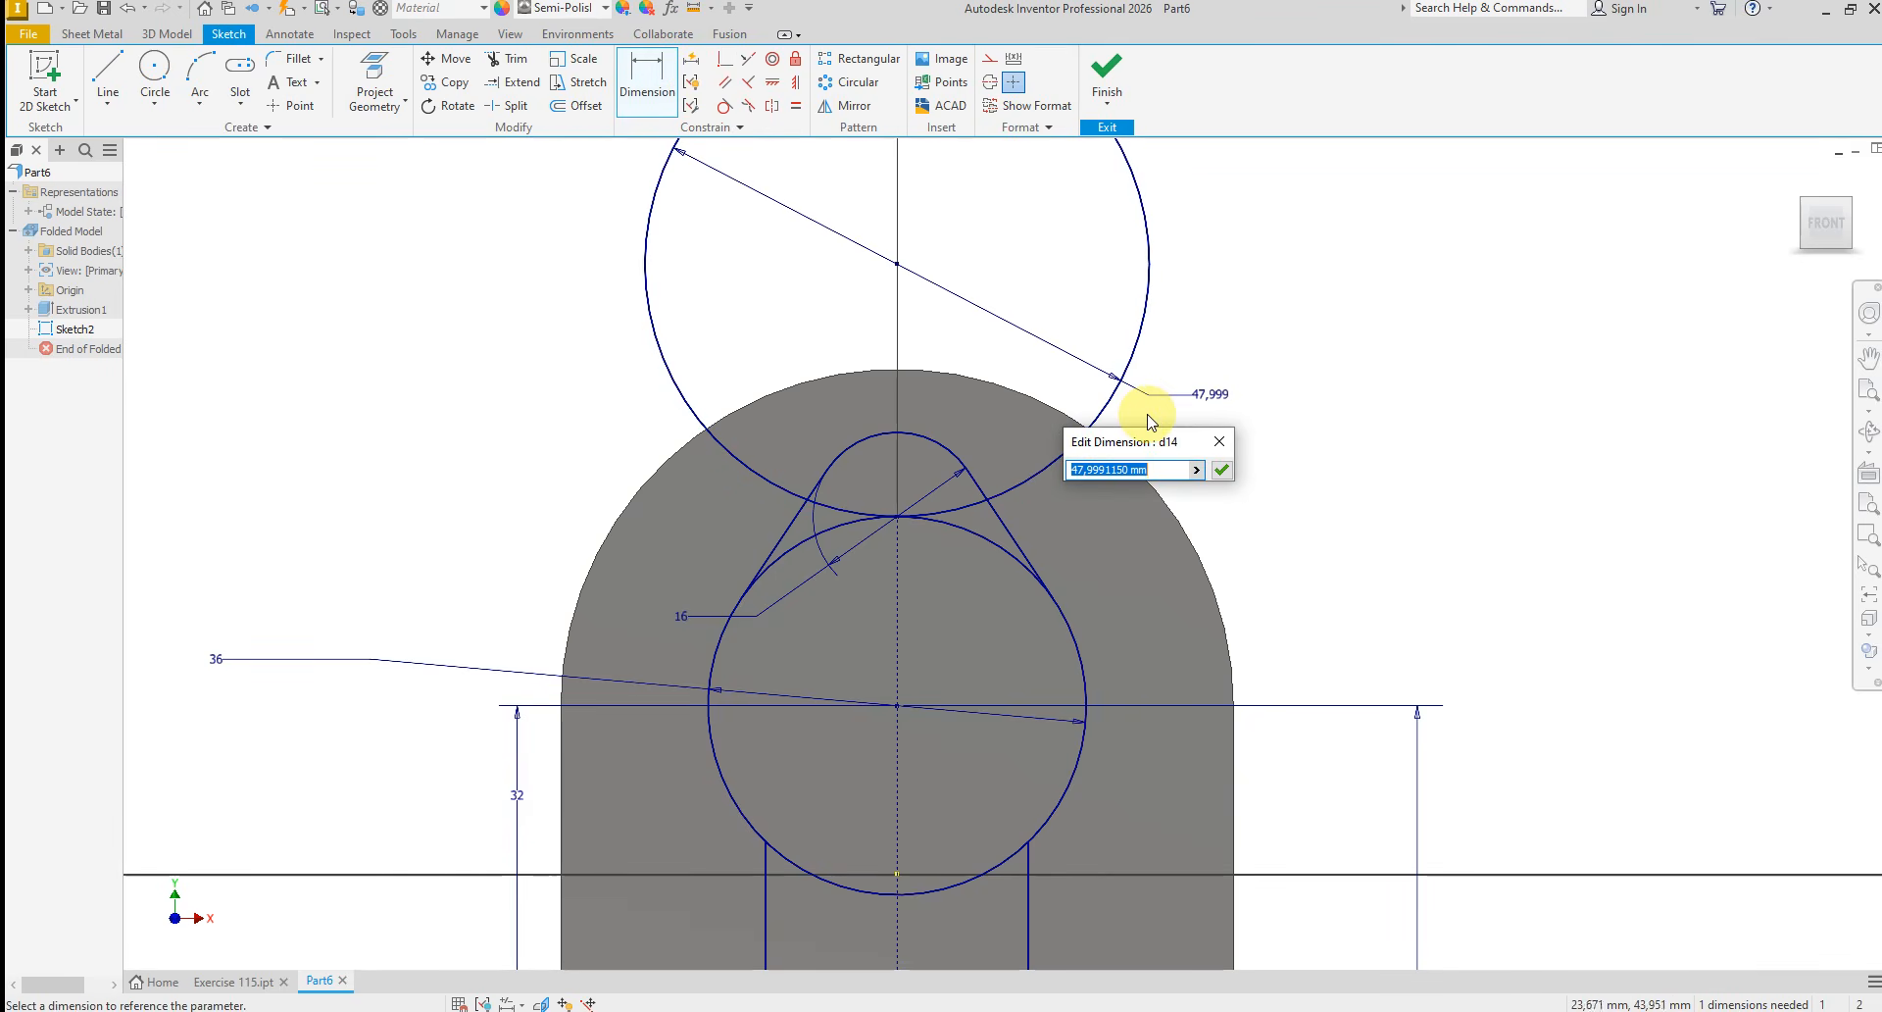
{"action": "type", "text": "12"}
{"action": "key", "text": "Return"}
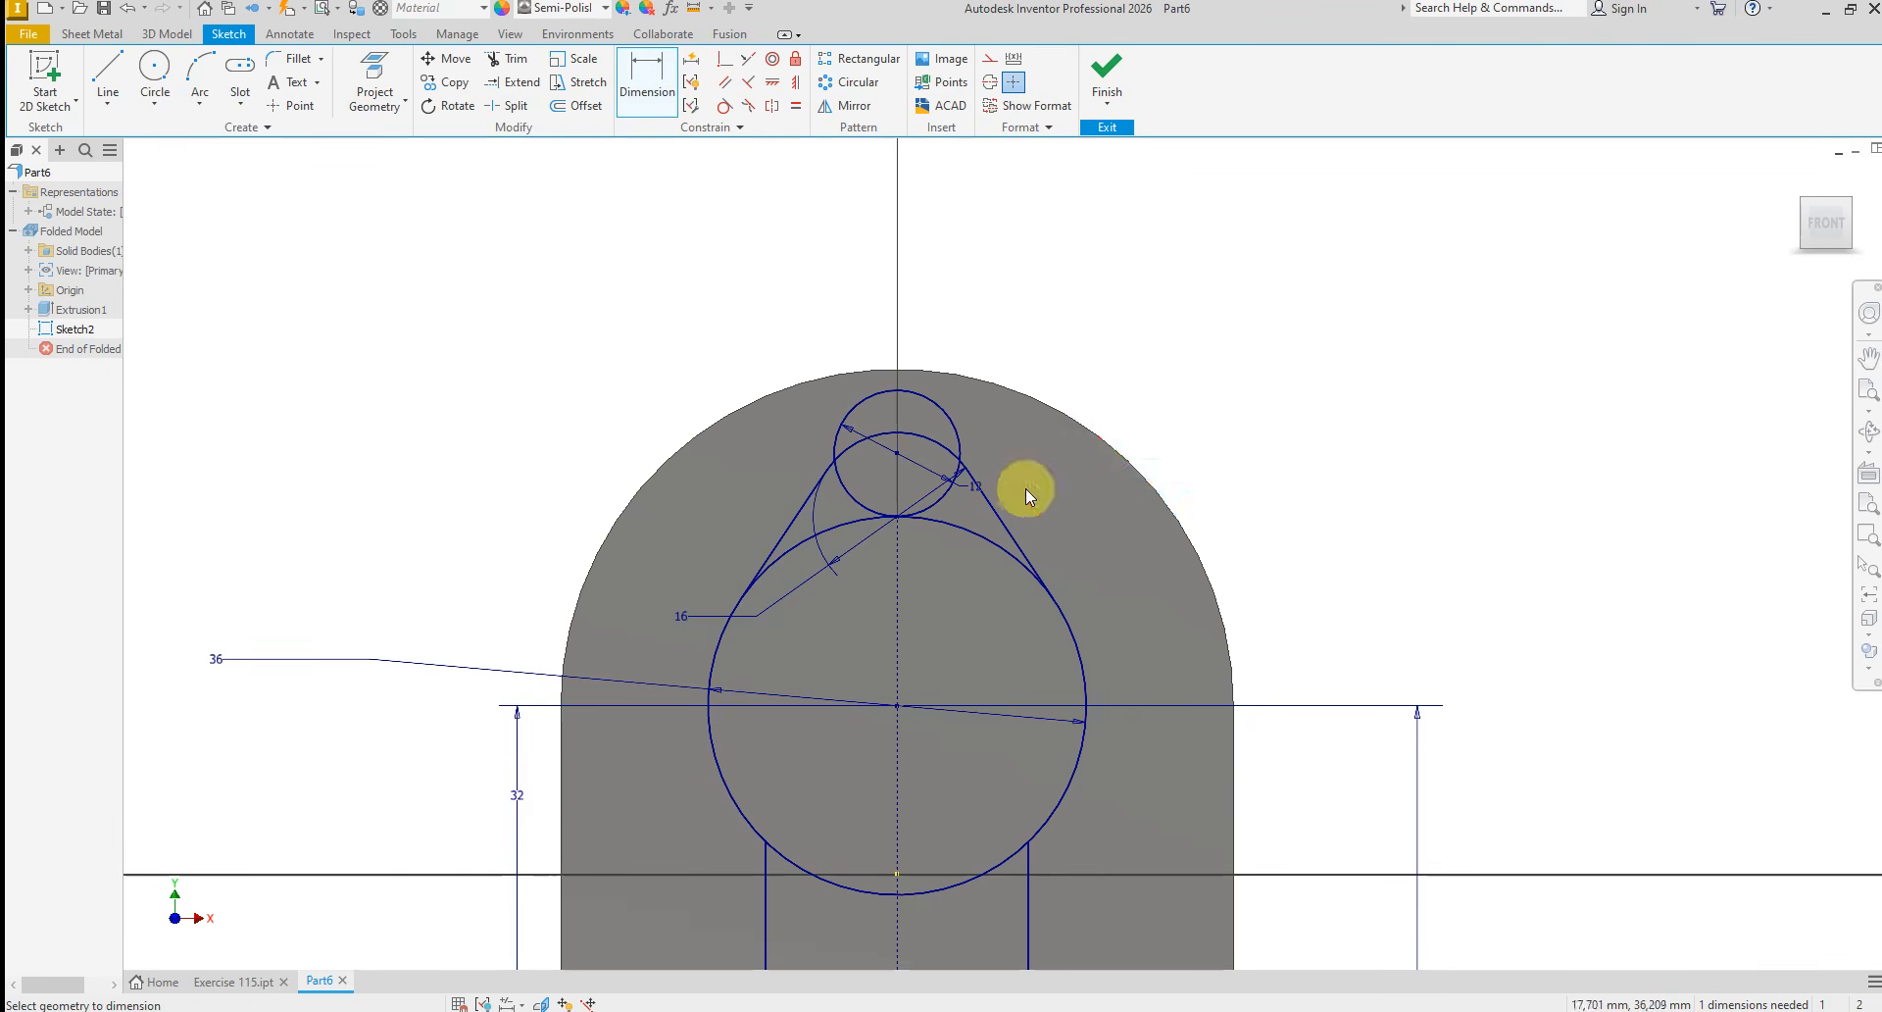
{"action": "scroll", "coordinate": [1014, 478], "scroll_direction": "up", "scroll_amount": 3}
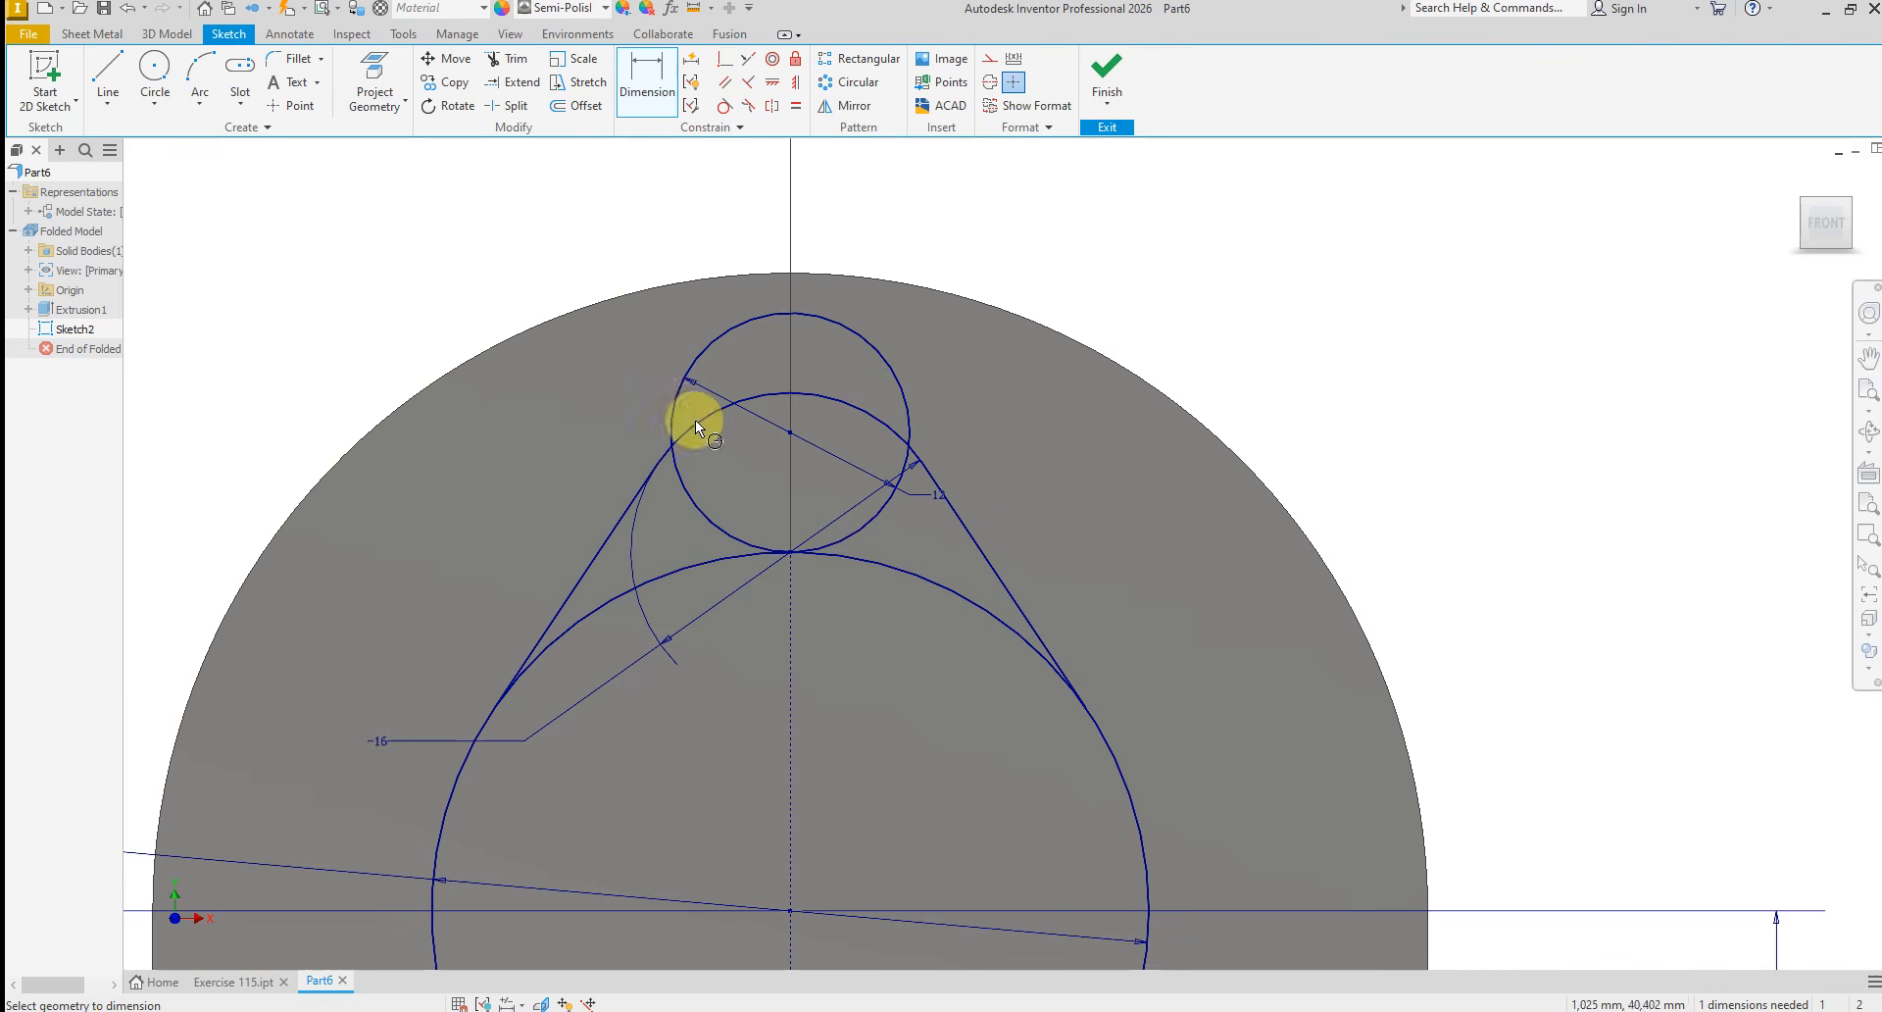
Sketch a slanted line along the outer side of the 12 mm circle, about 29° from the vertical centerline
{"action": "right_click", "coordinate": [514, 450]}
{"action": "left_click", "coordinate": [511, 390]}
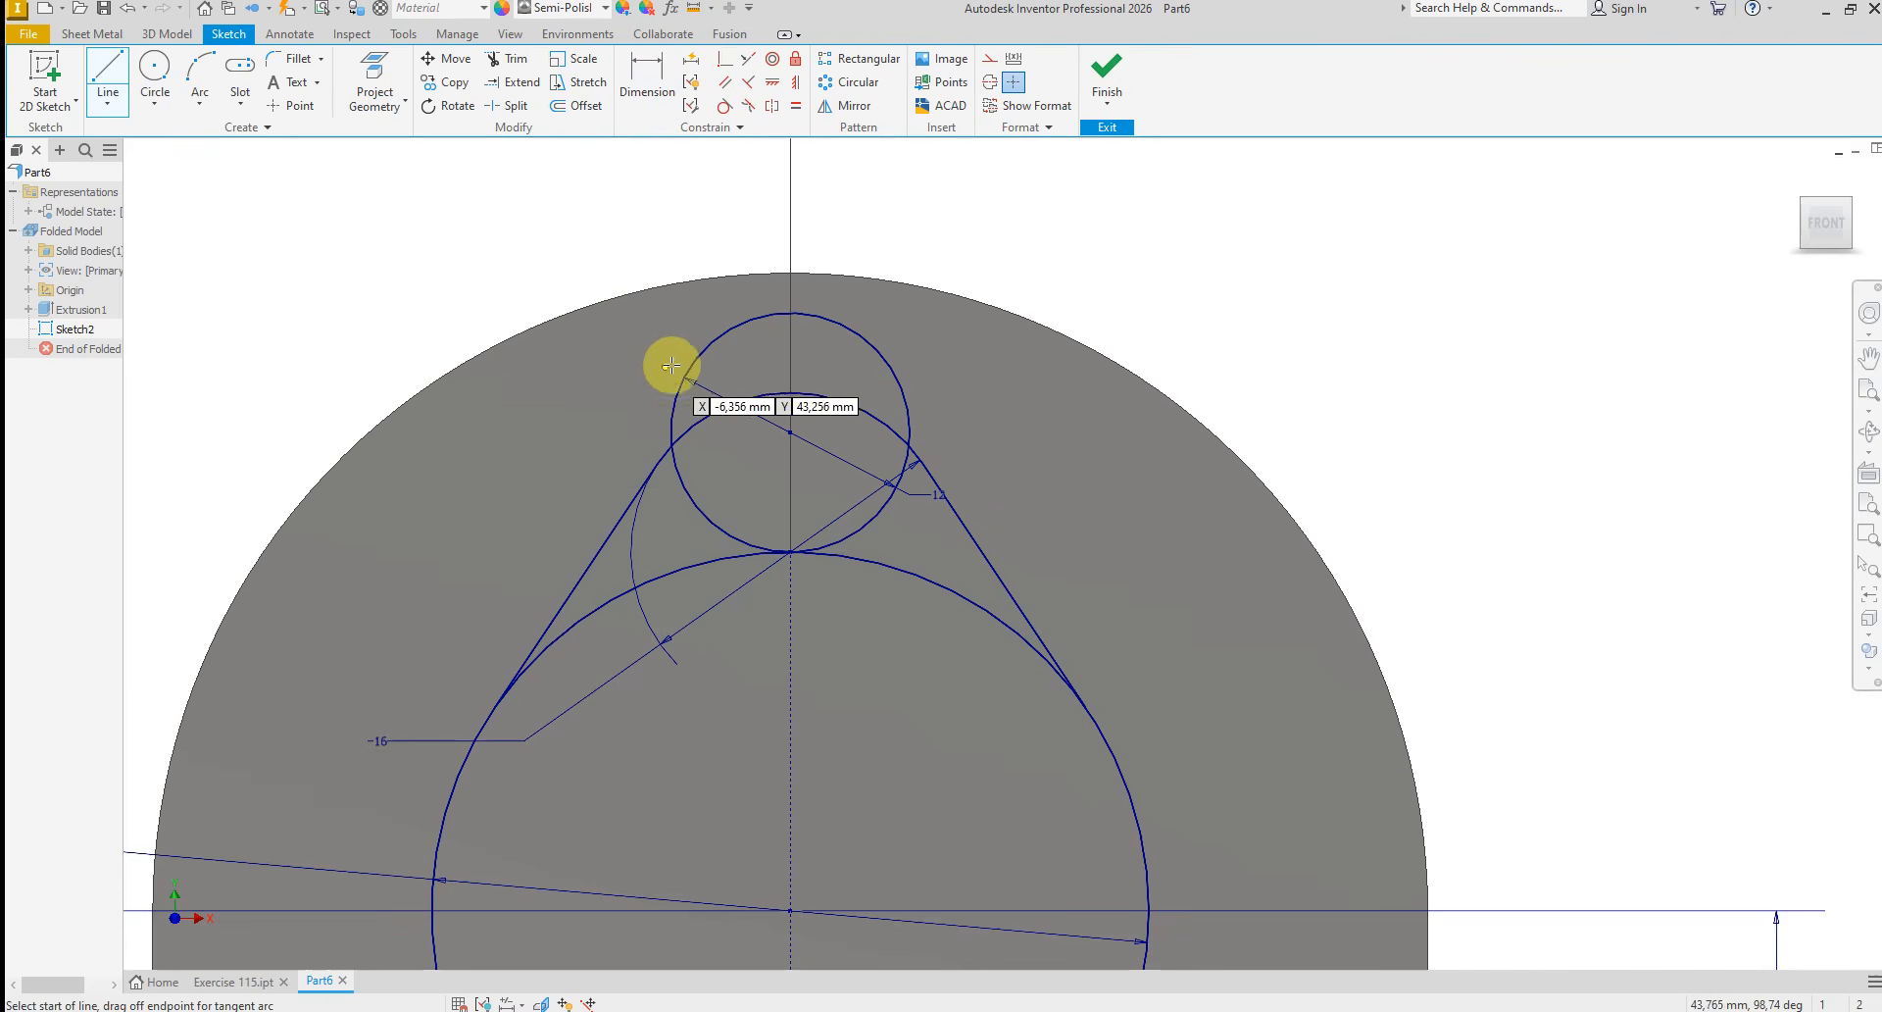
{"action": "left_click", "coordinate": [696, 304]}
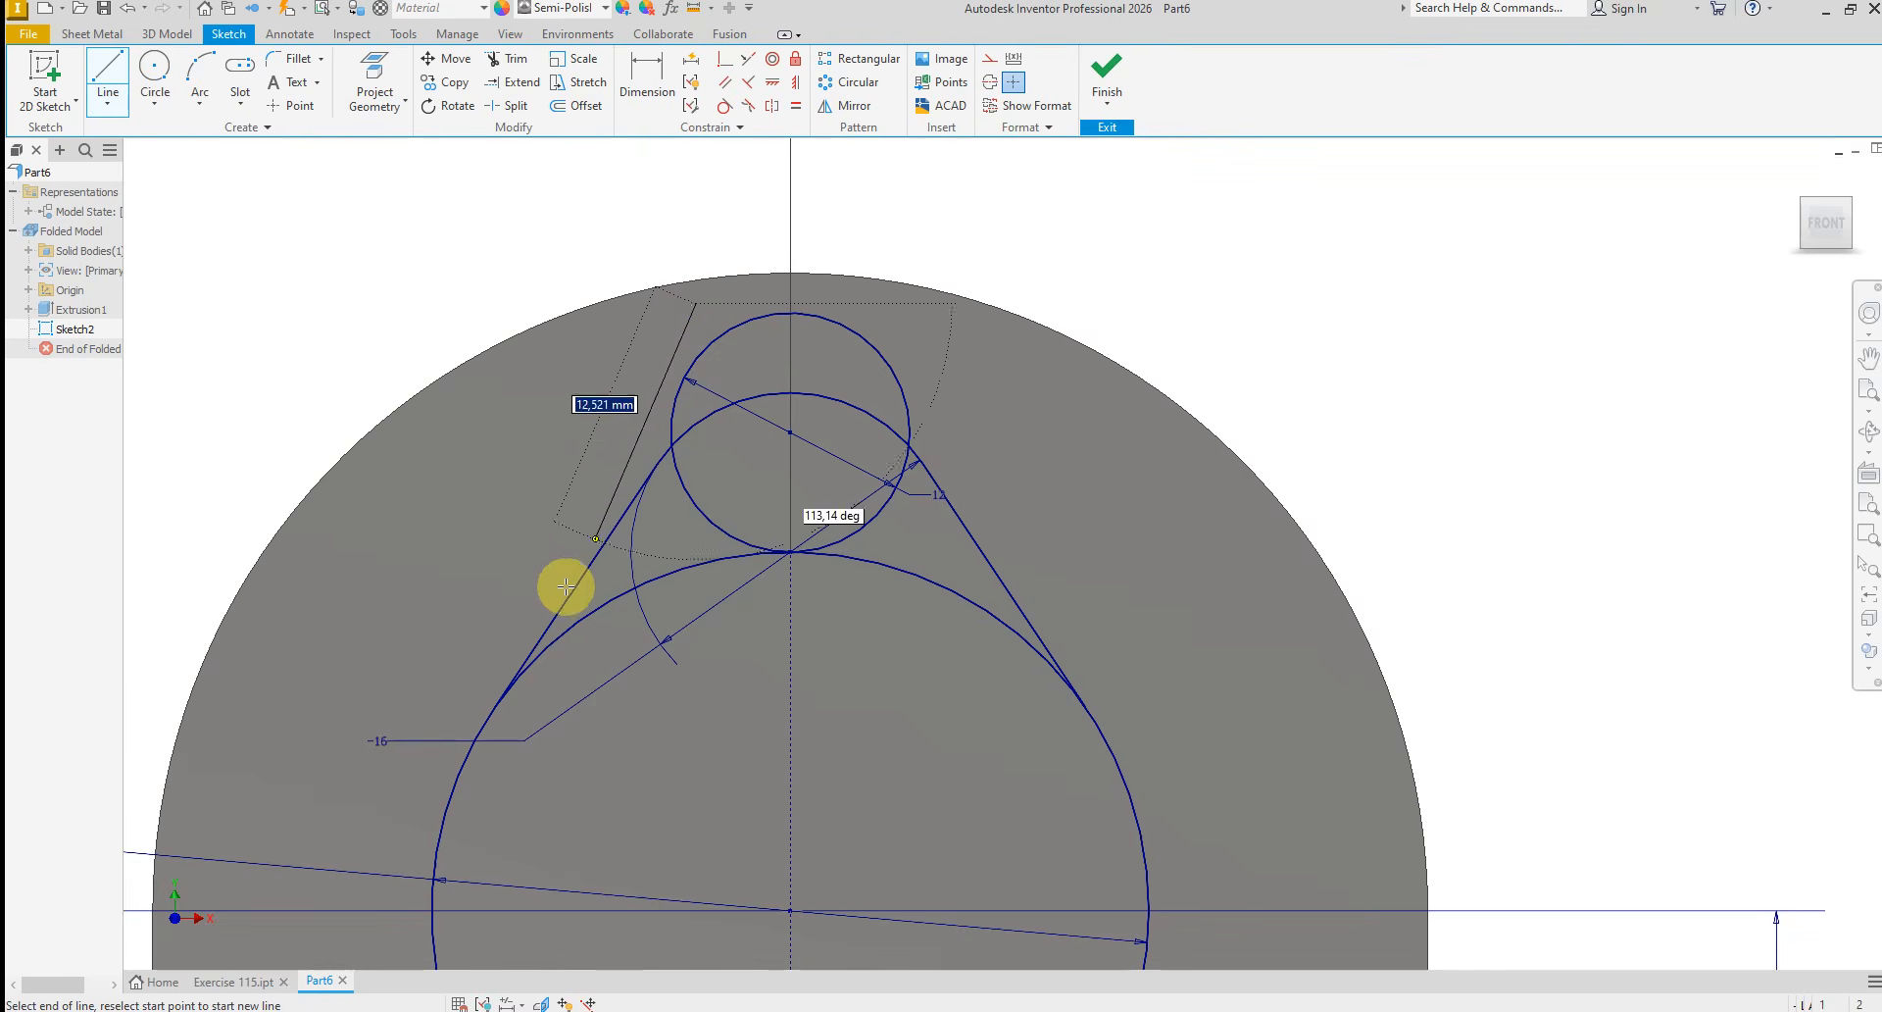
{"action": "left_click", "coordinate": [516, 623]}
{"action": "right_click", "coordinate": [1001, 547]}
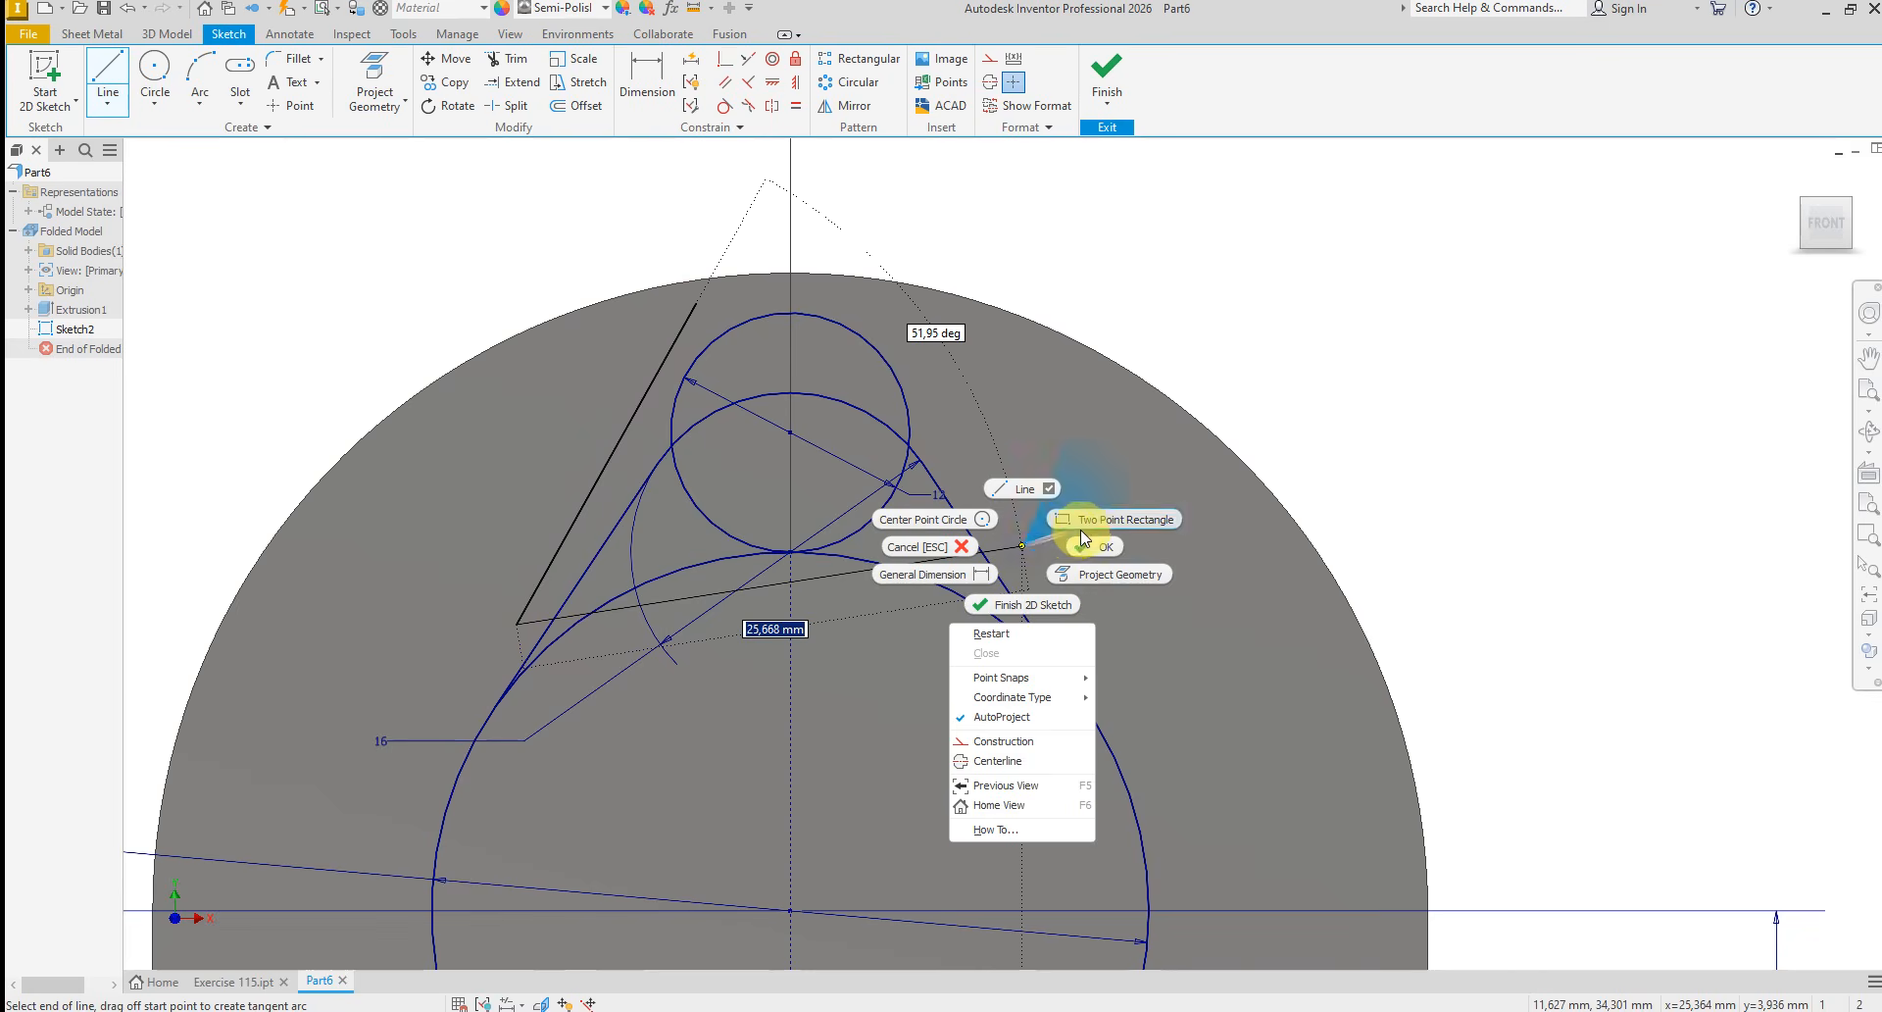
{"action": "left_click", "coordinate": [1086, 542]}
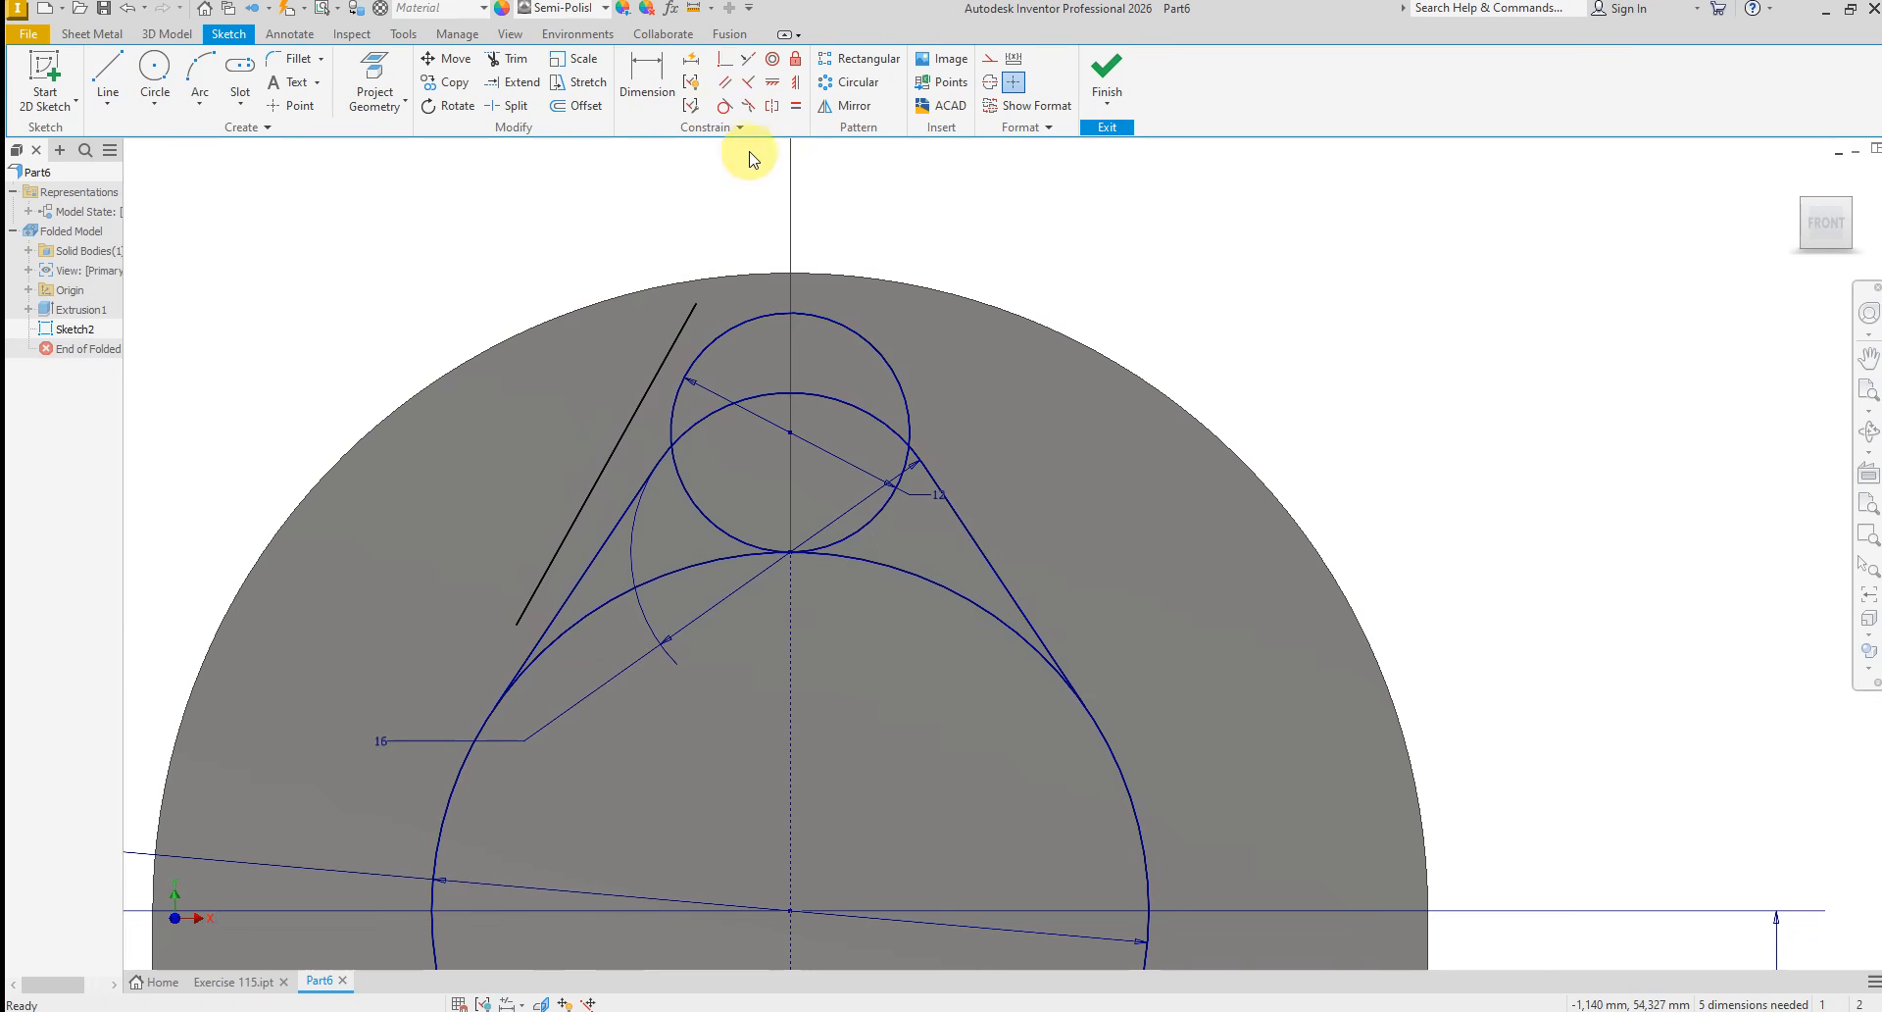
{"action": "left_click", "coordinate": [724, 107]}
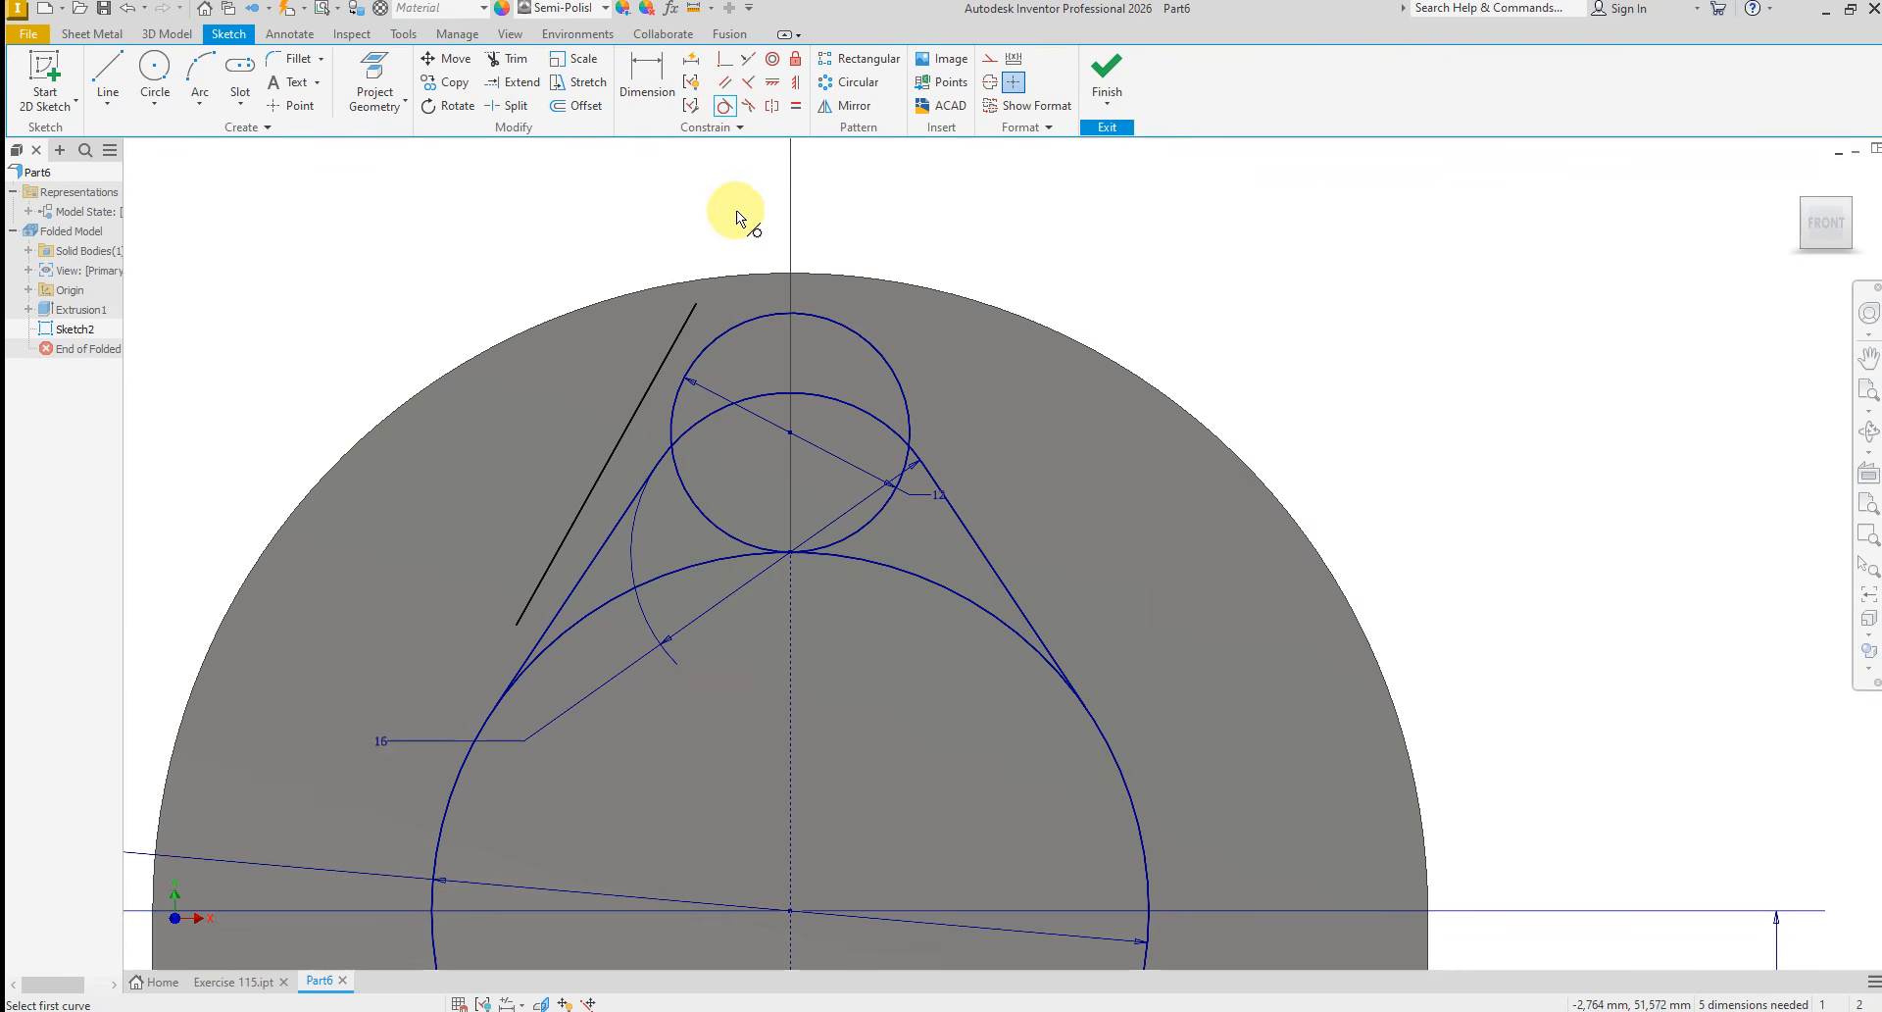
{"action": "right_click", "coordinate": [653, 215]}
{"action": "left_click", "coordinate": [735, 215]}
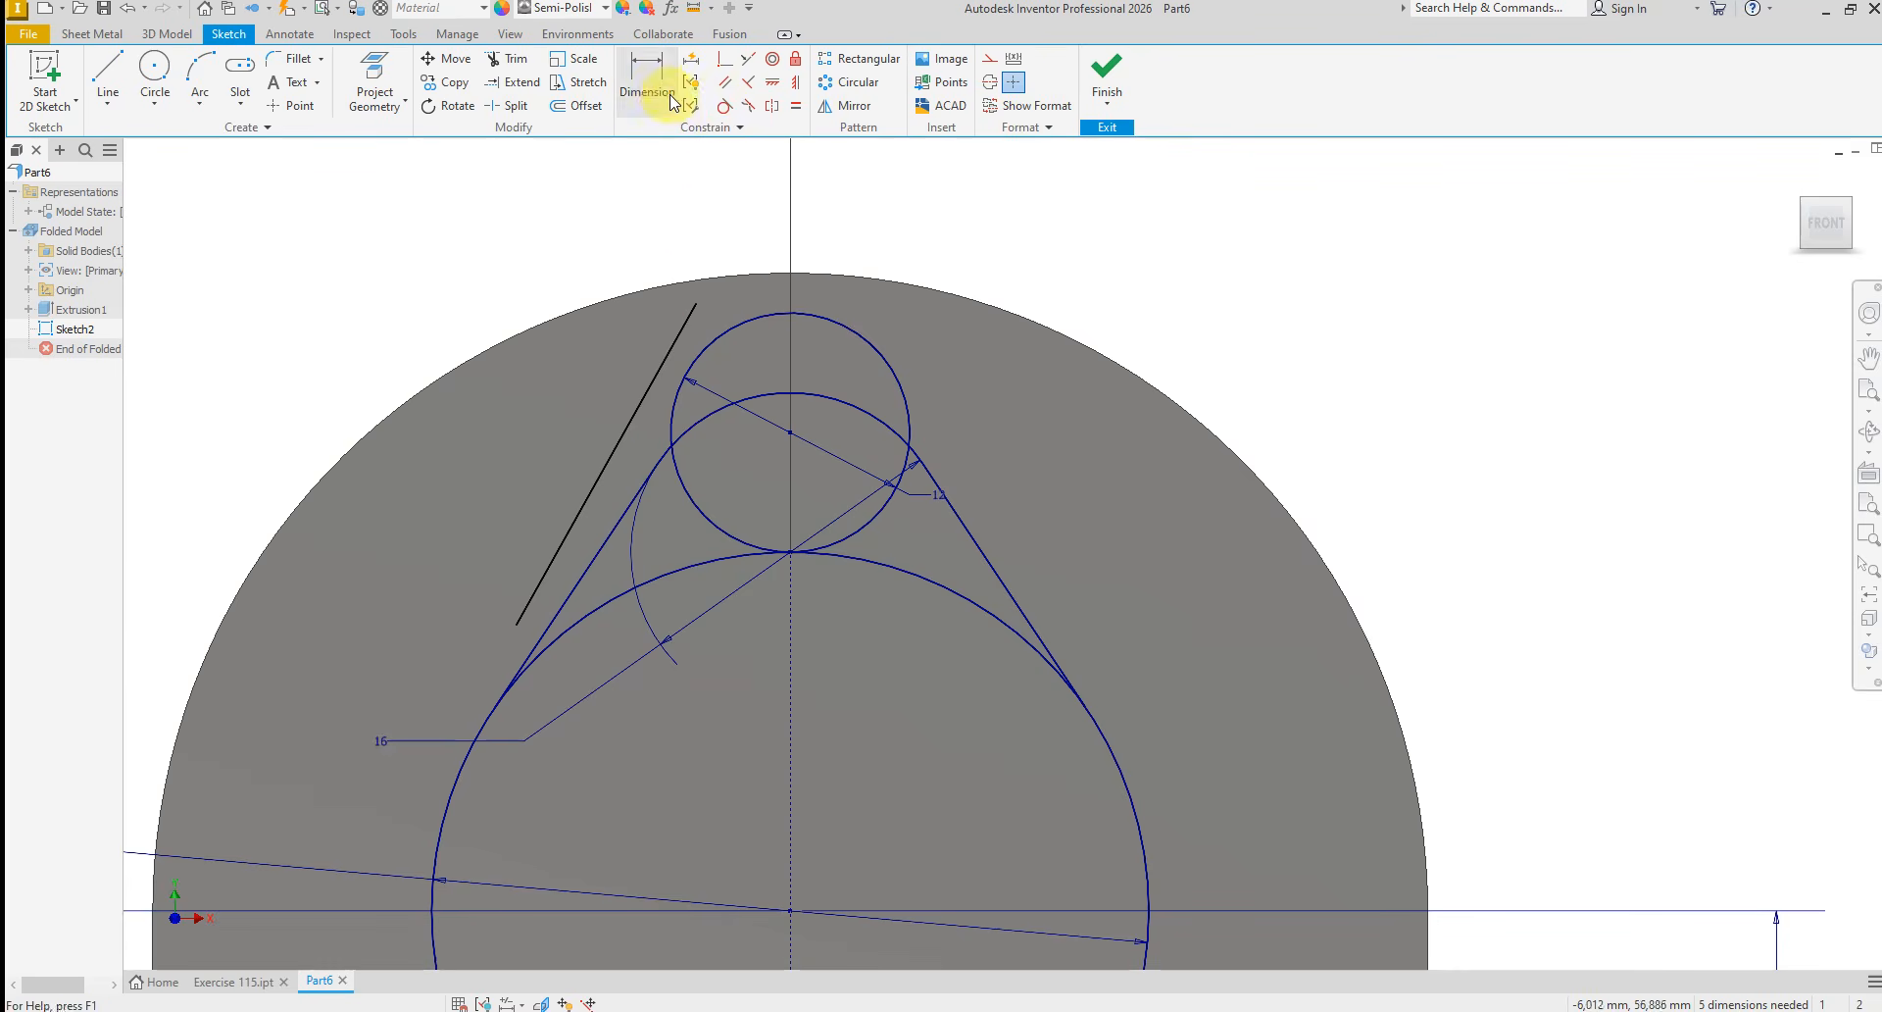
Dimension the angle between the slanted line and the vertical centerline to 15°
{"action": "left_click", "coordinate": [650, 86]}
{"action": "left_click", "coordinate": [611, 449]}
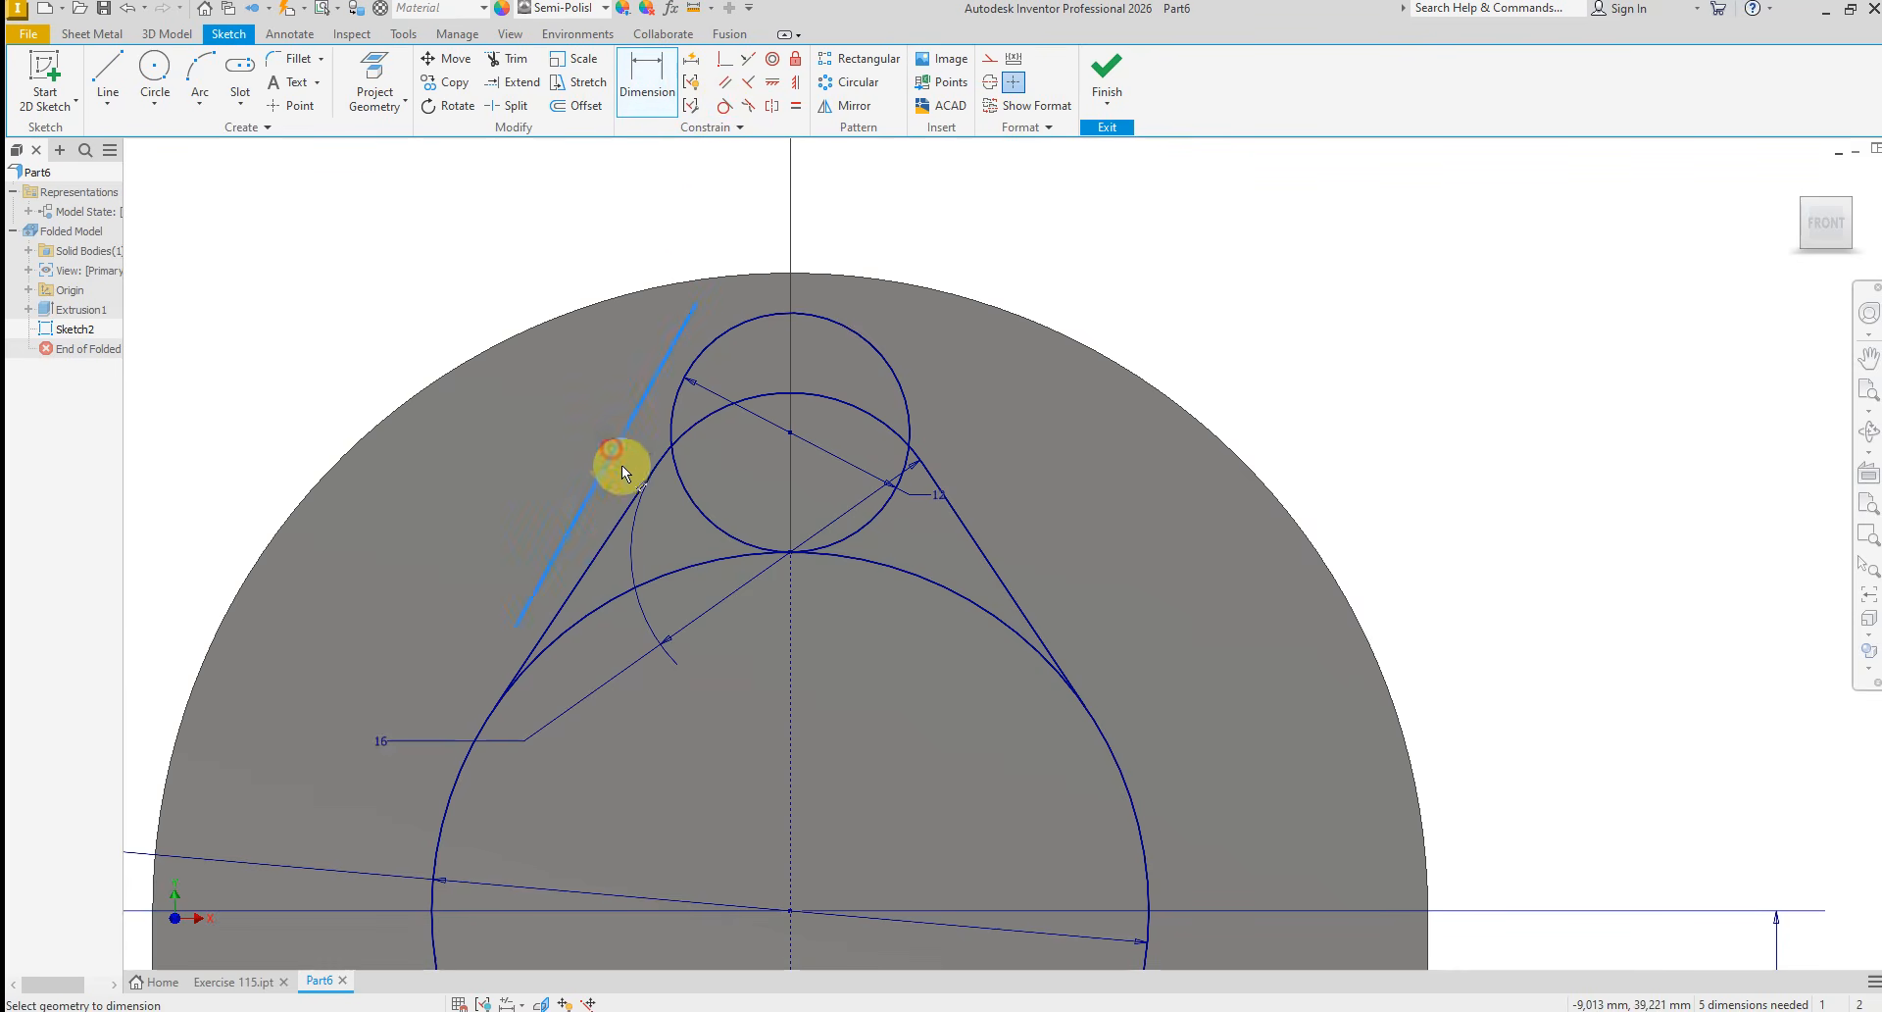
{"action": "left_click", "coordinate": [787, 680]}
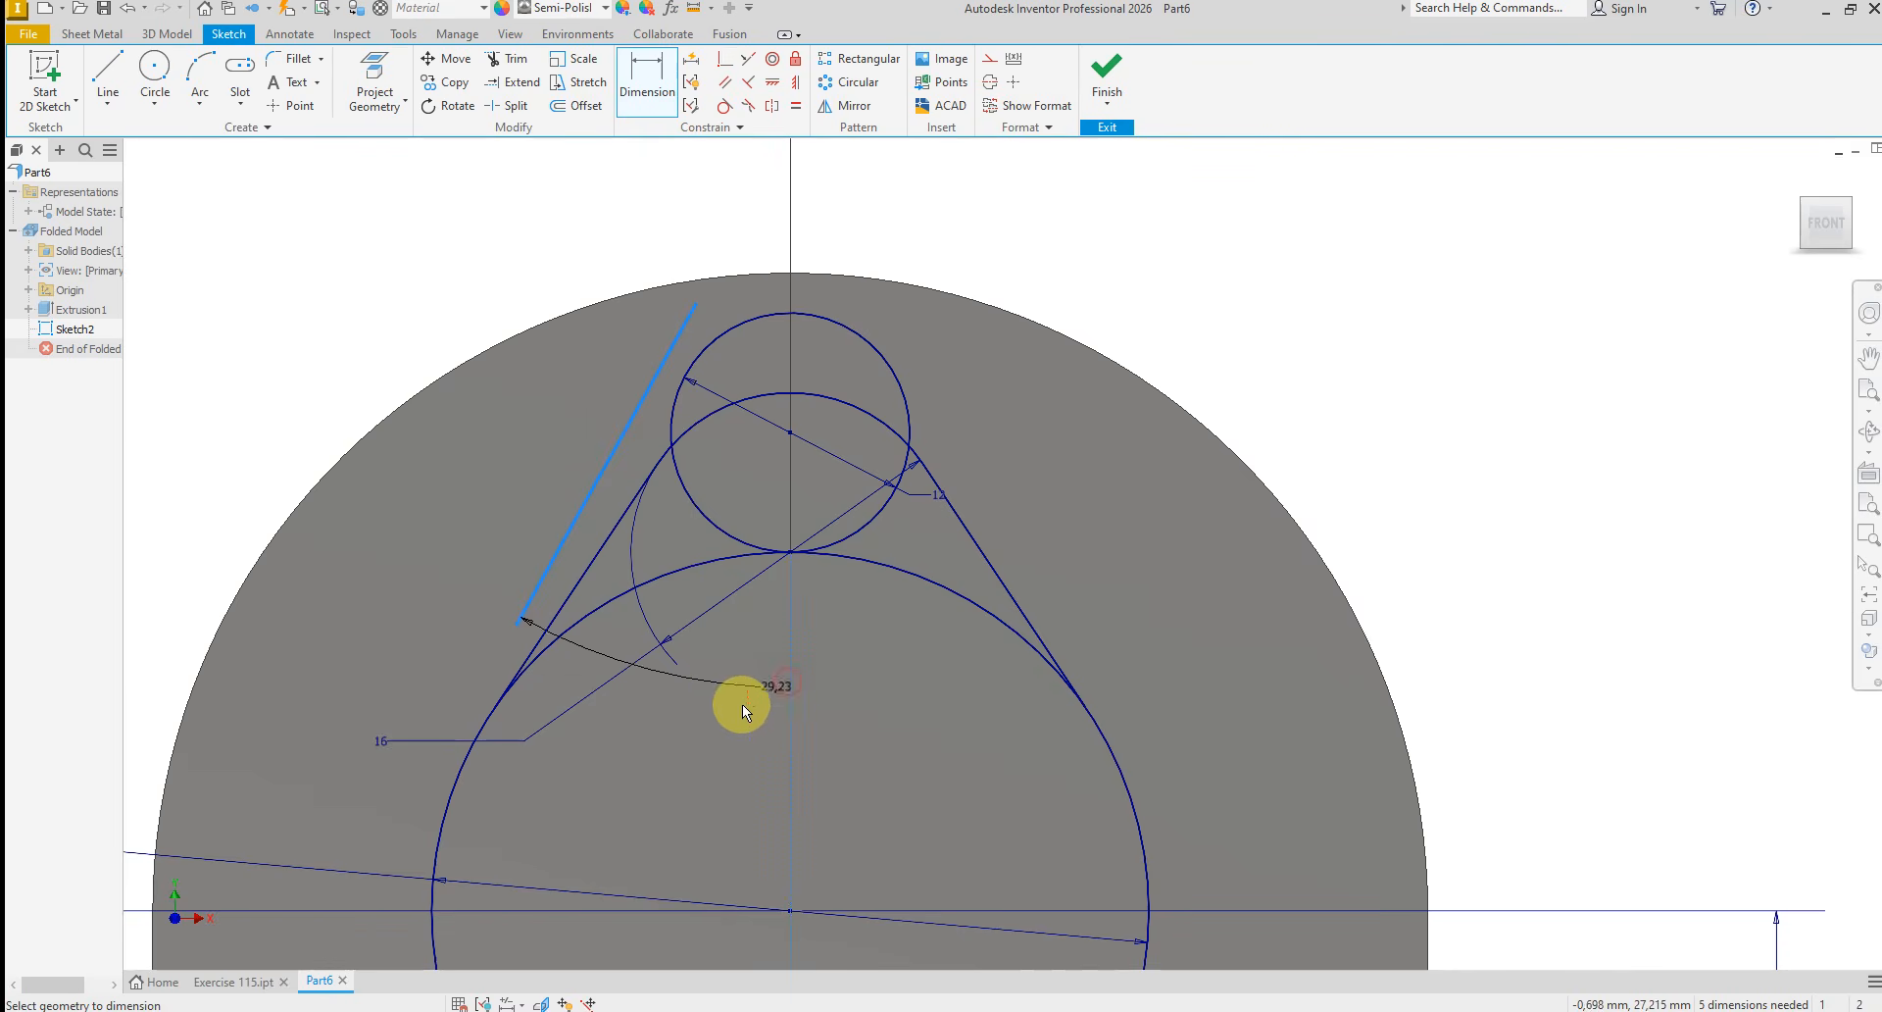
{"action": "left_click", "coordinate": [731, 715]}
{"action": "type", "text": "15"}
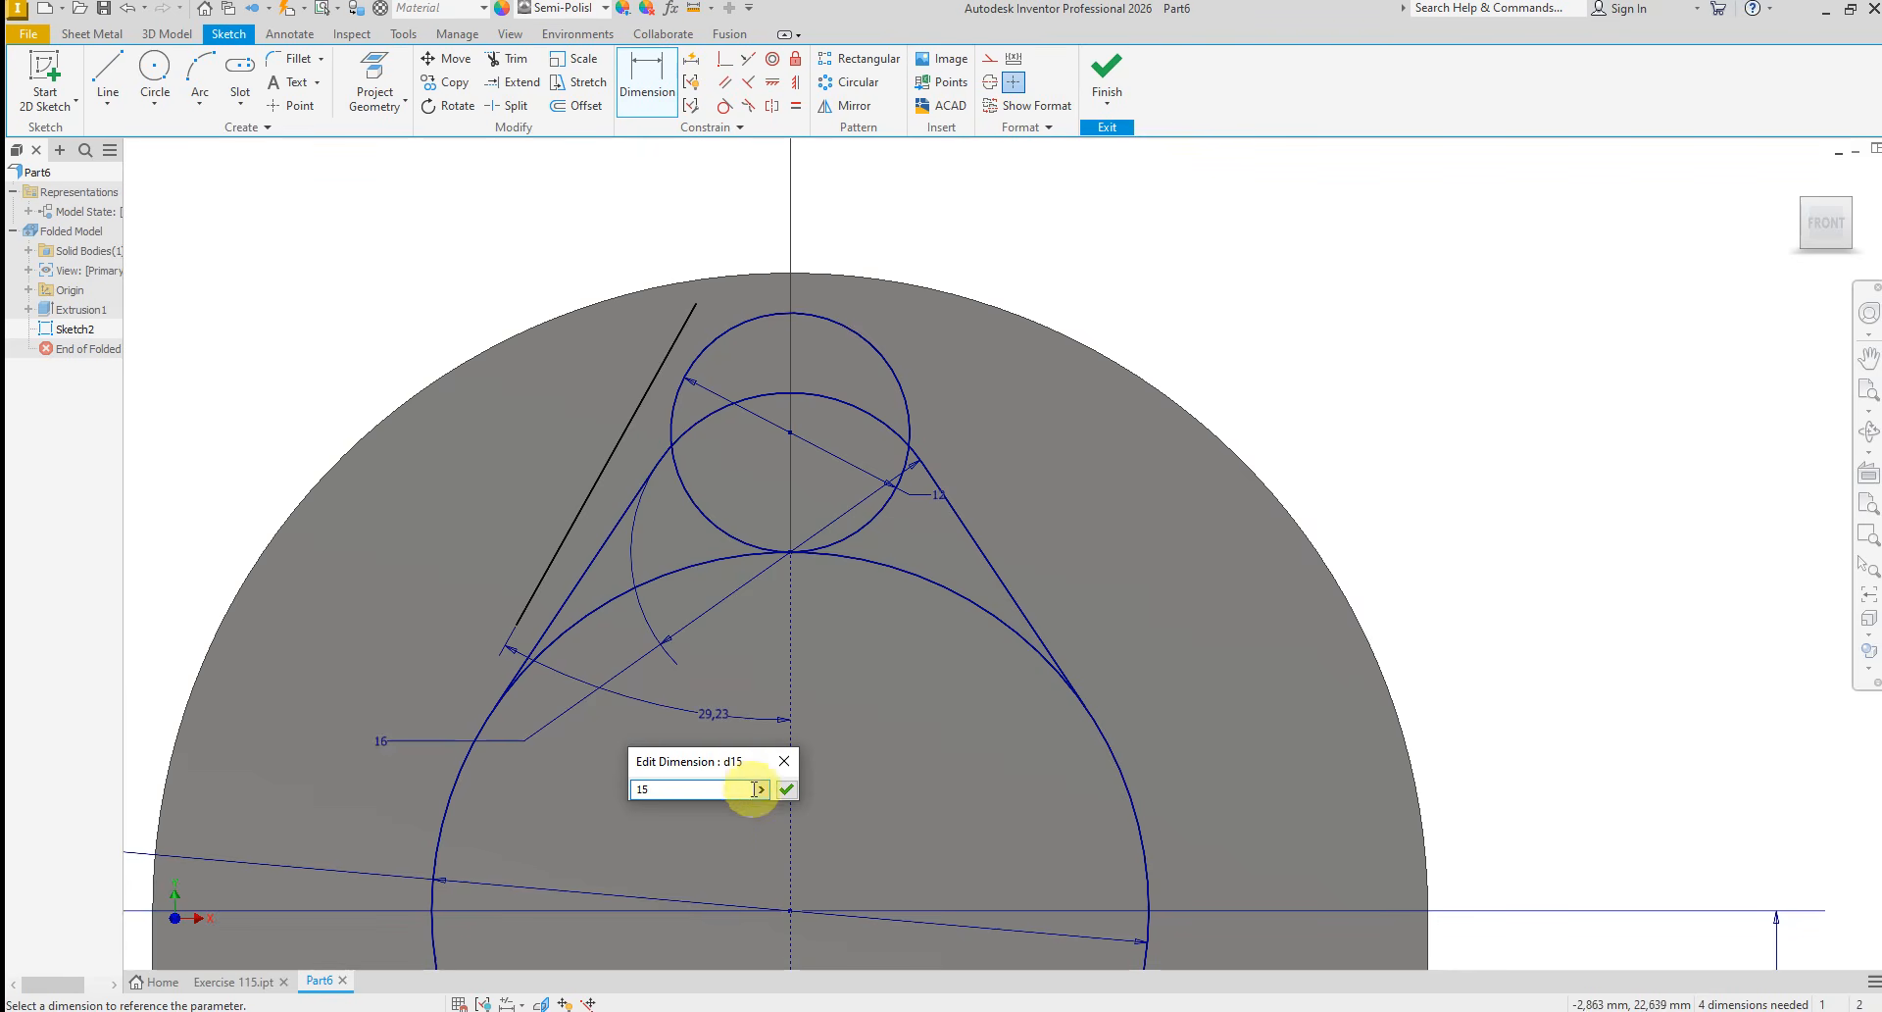
{"action": "left_click", "coordinate": [788, 790]}
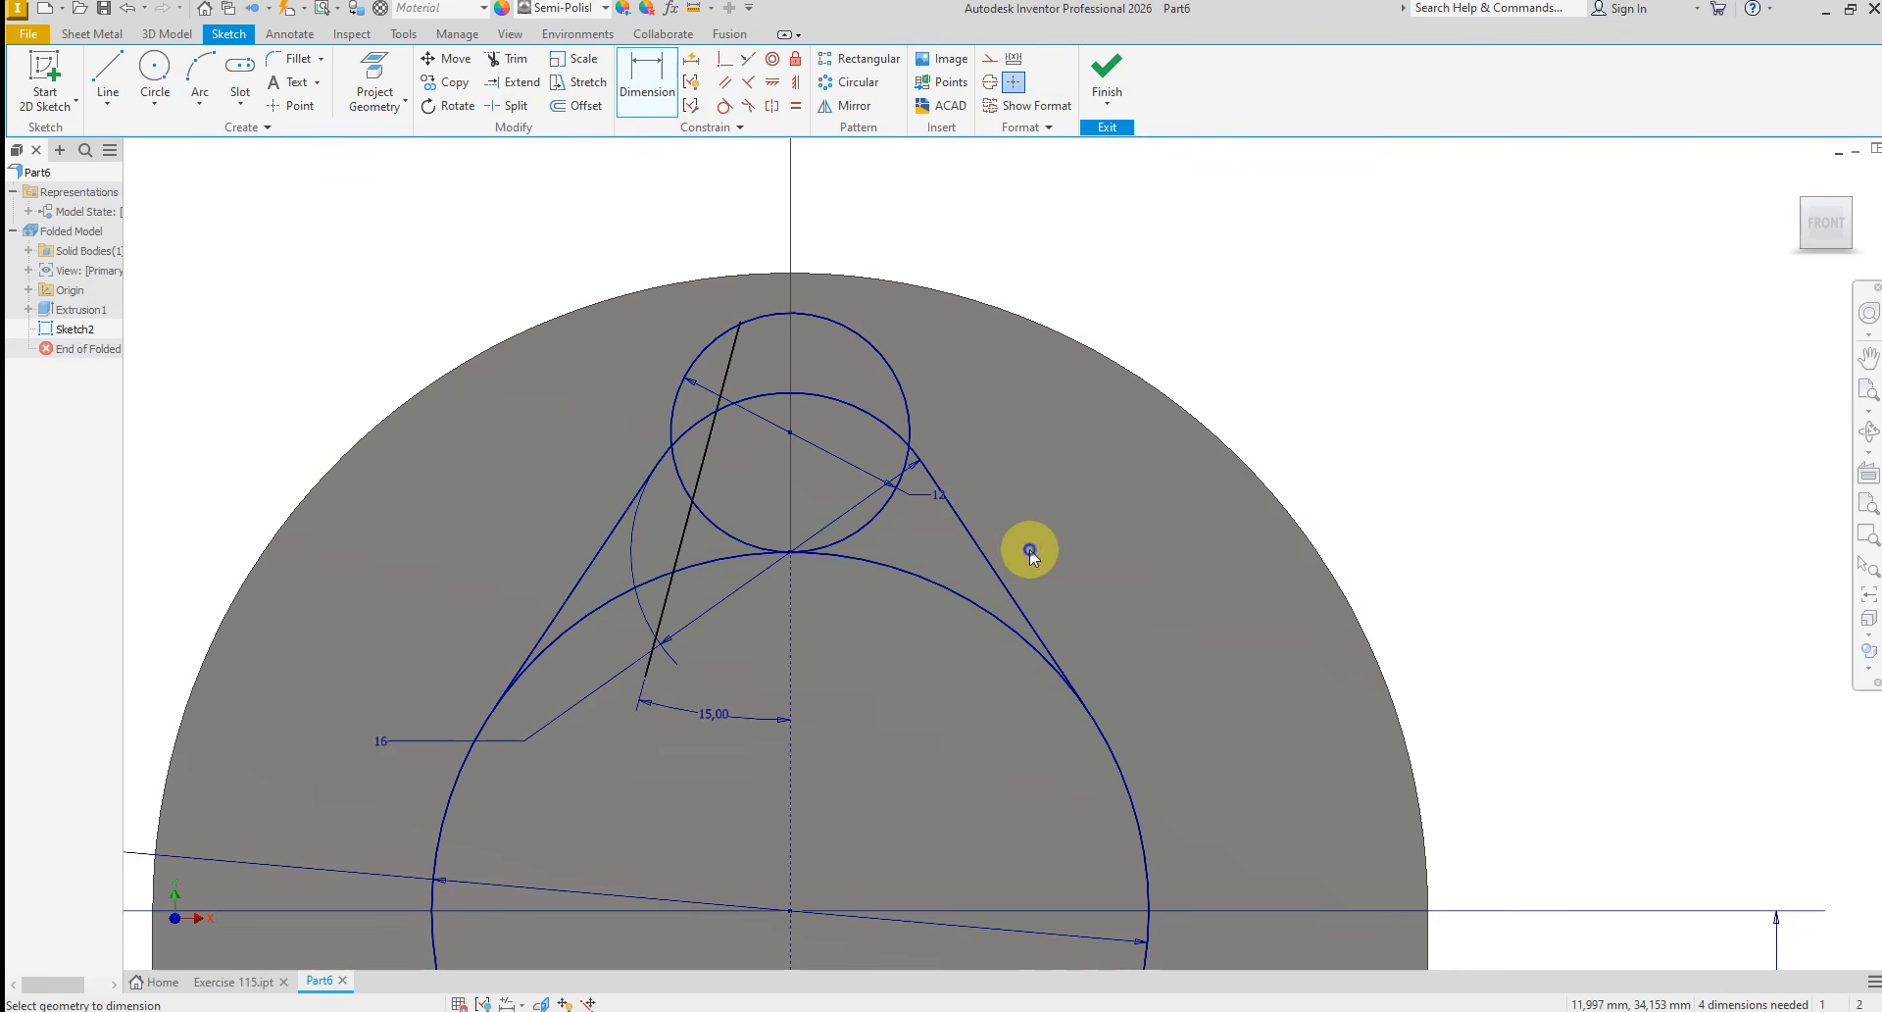
{"action": "right_click", "coordinate": [1080, 547]}
{"action": "left_click", "coordinate": [1079, 551]}
Make the slanted line tangent to the 12 mm circle
{"action": "left_click", "coordinate": [725, 104]}
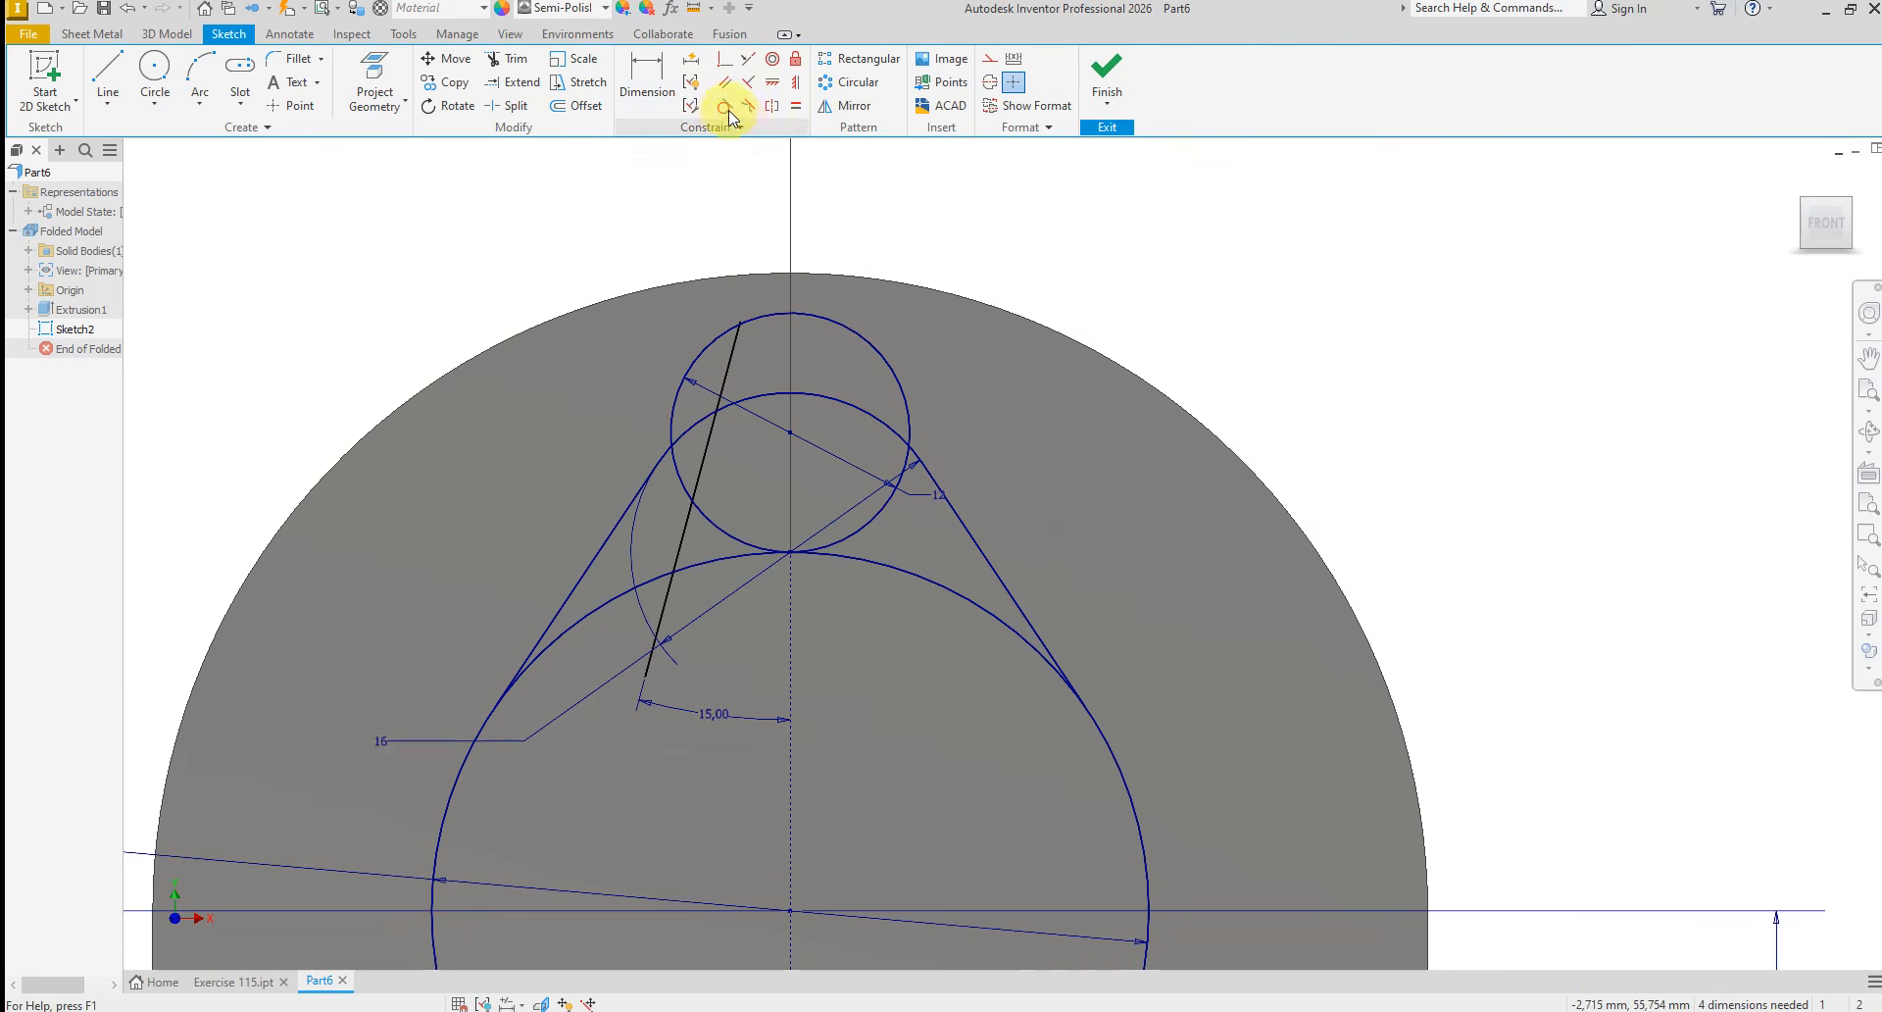
{"action": "left_click", "coordinate": [726, 364]}
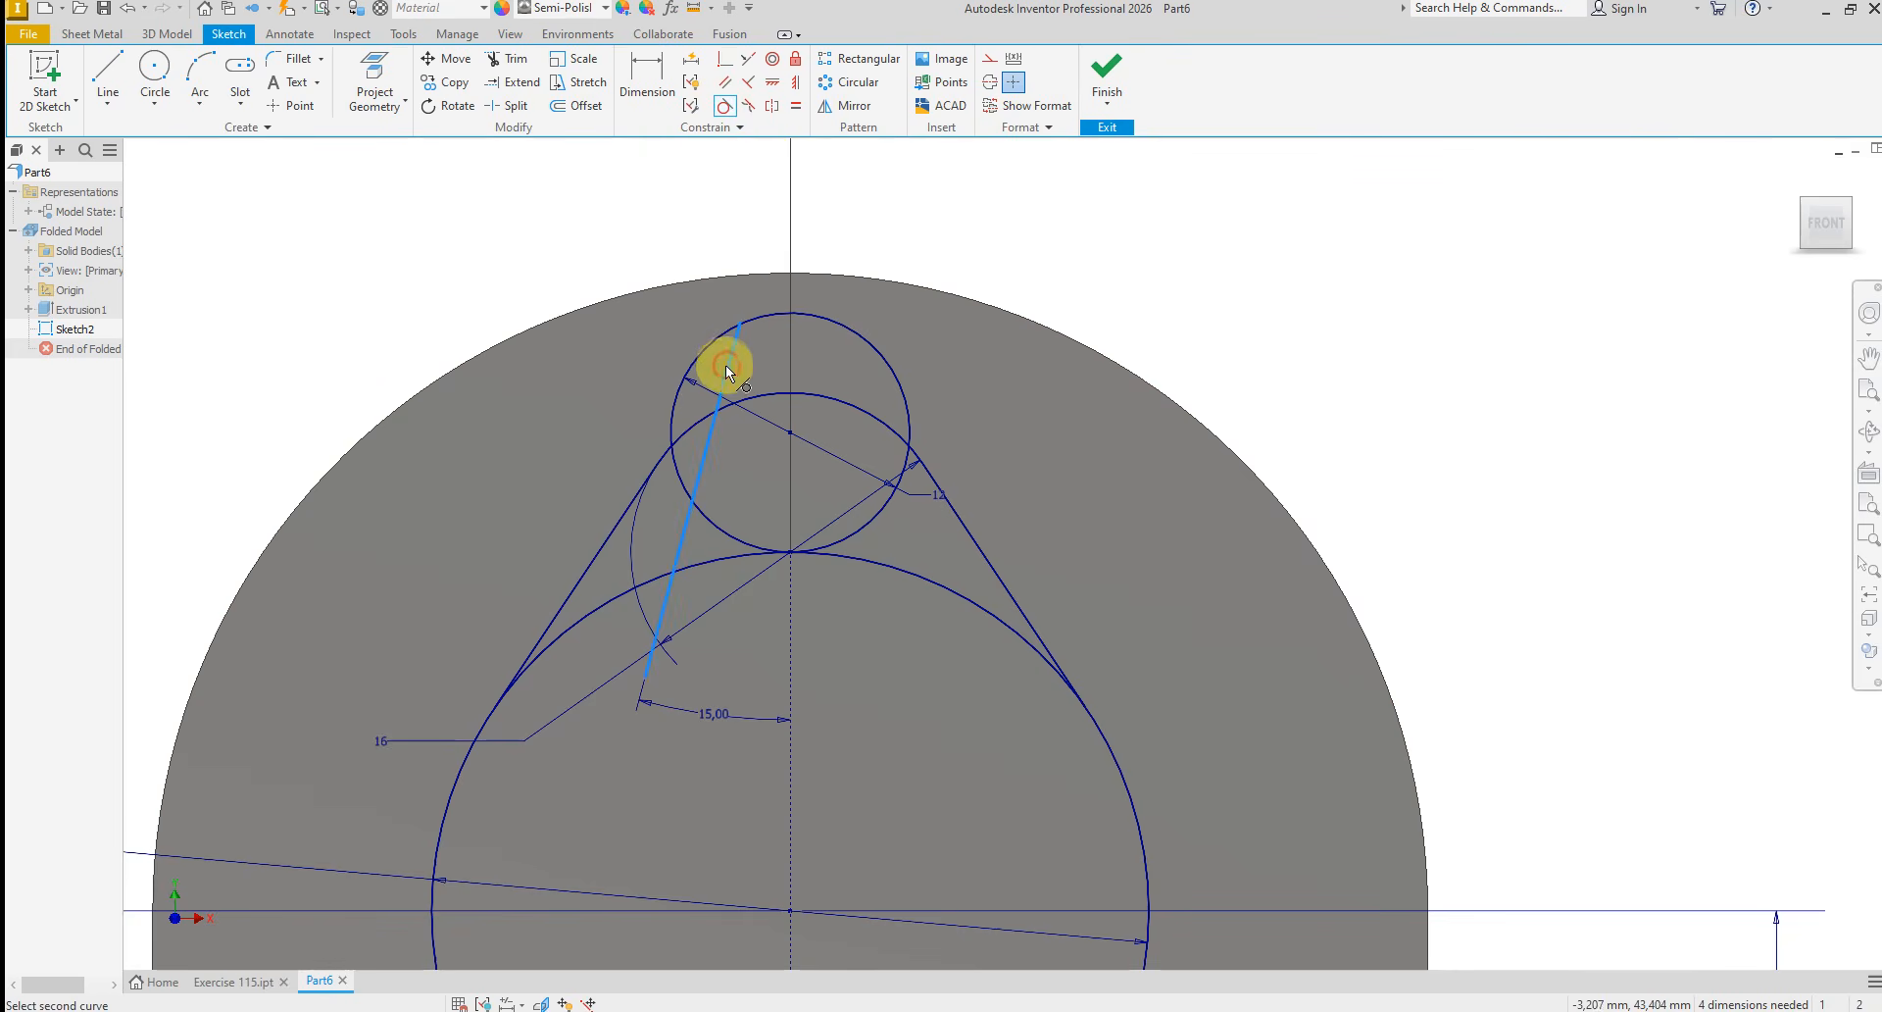
{"action": "left_click", "coordinate": [698, 355]}
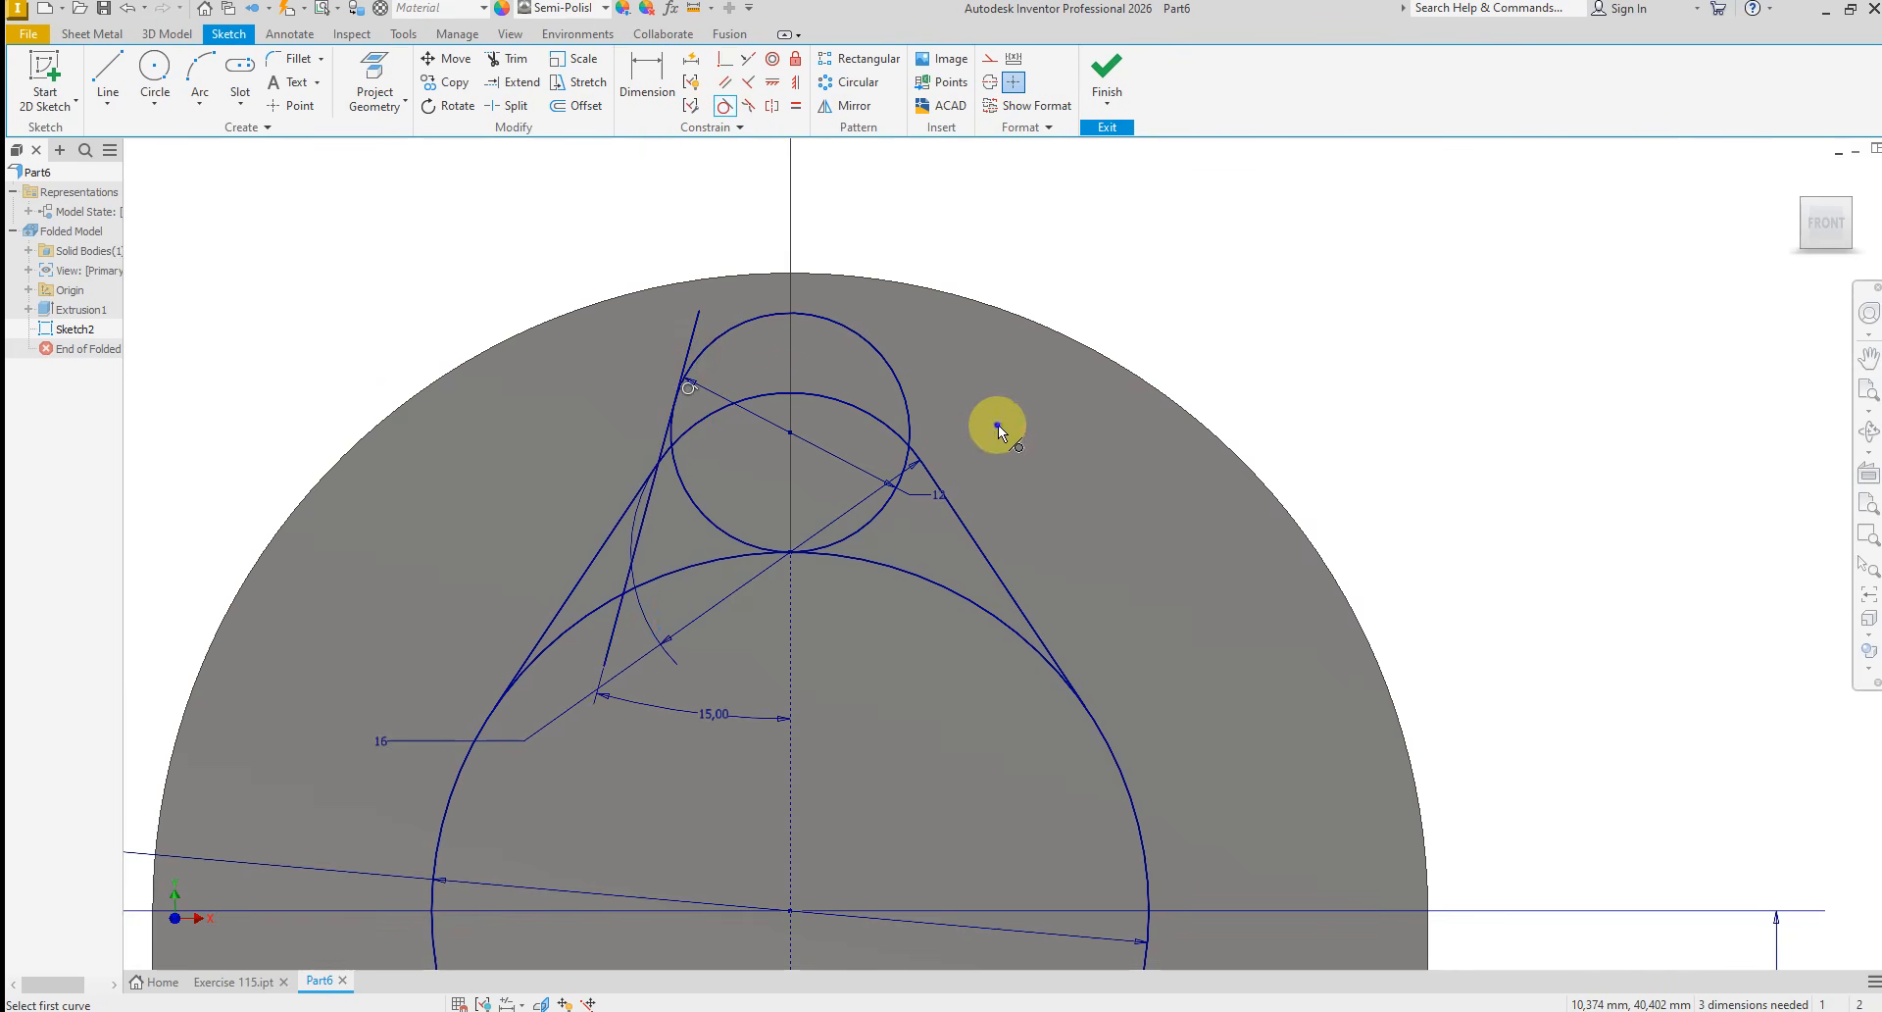
{"action": "right_click", "coordinate": [998, 425]}
{"action": "left_click", "coordinate": [1075, 424]}
Trim the slanted line above its tangent point and between the lobe outline and the 36 mm circle
{"action": "left_click", "coordinate": [509, 59]}
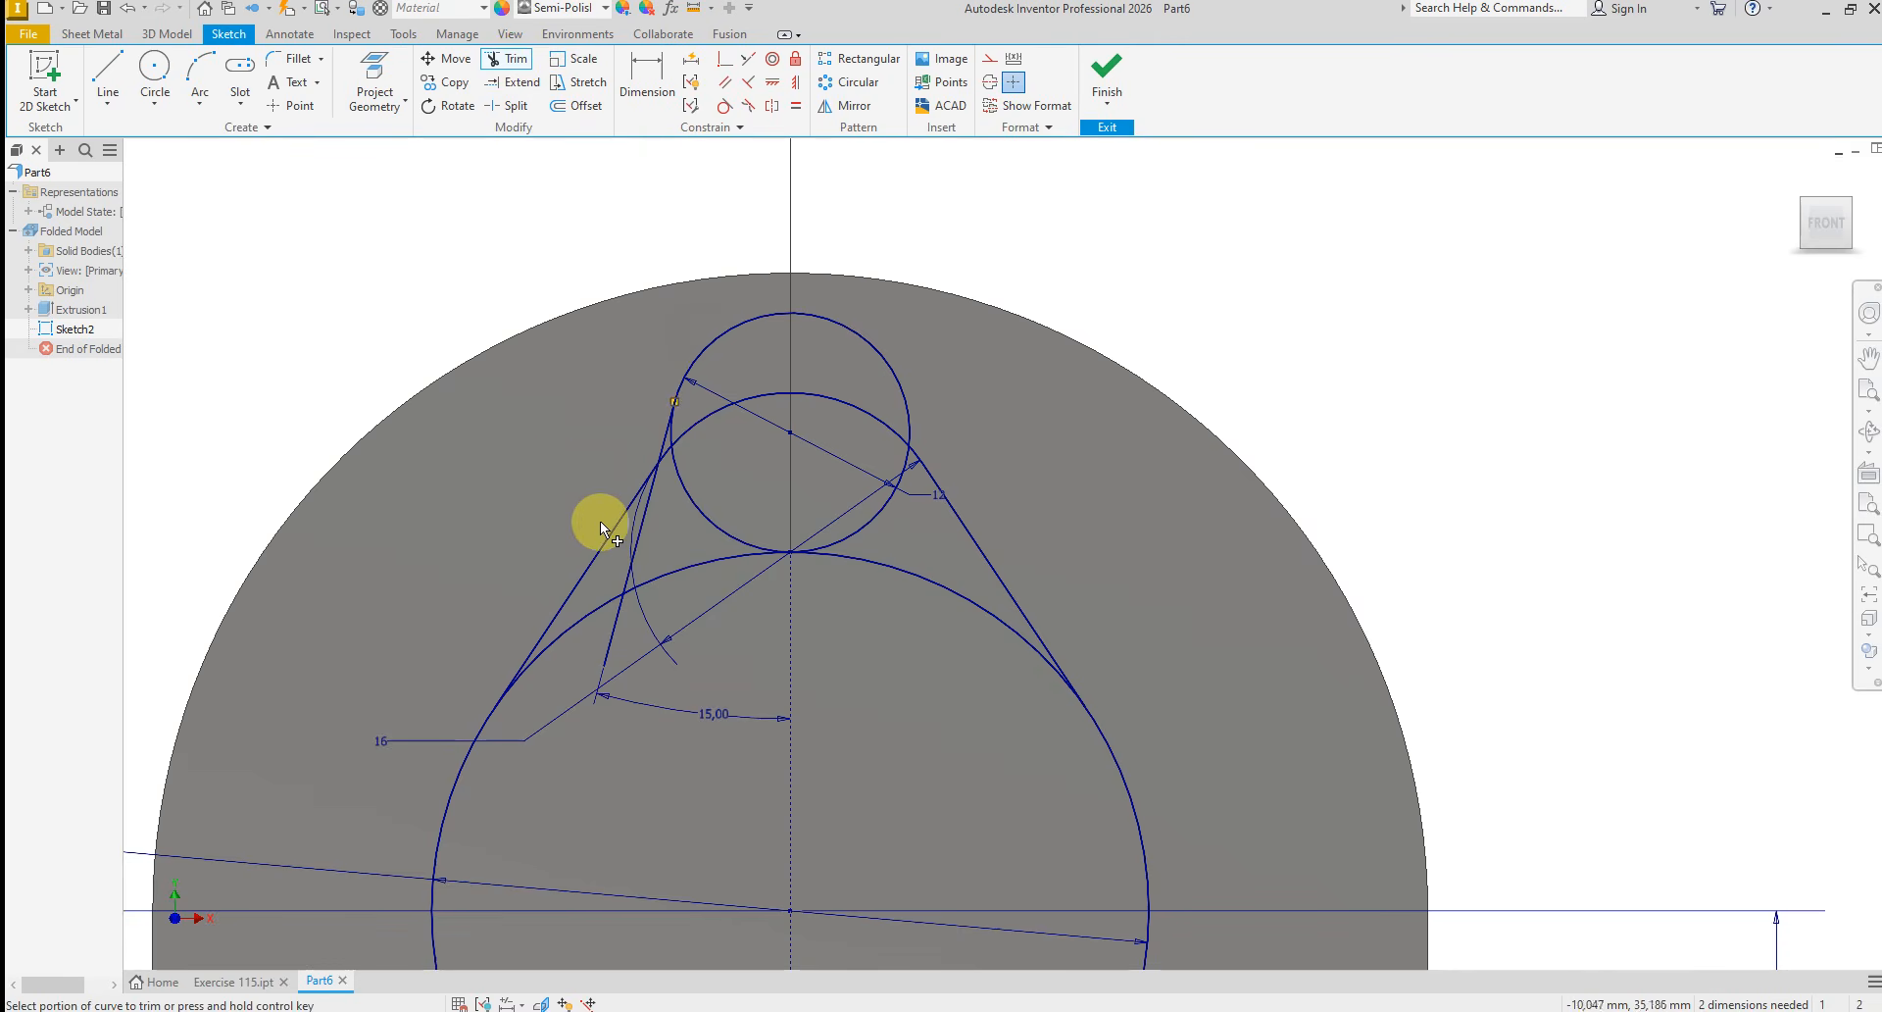
{"action": "scroll", "coordinate": [600, 520], "scroll_direction": "up", "scroll_amount": 3}
{"action": "left_click", "coordinate": [693, 474]}
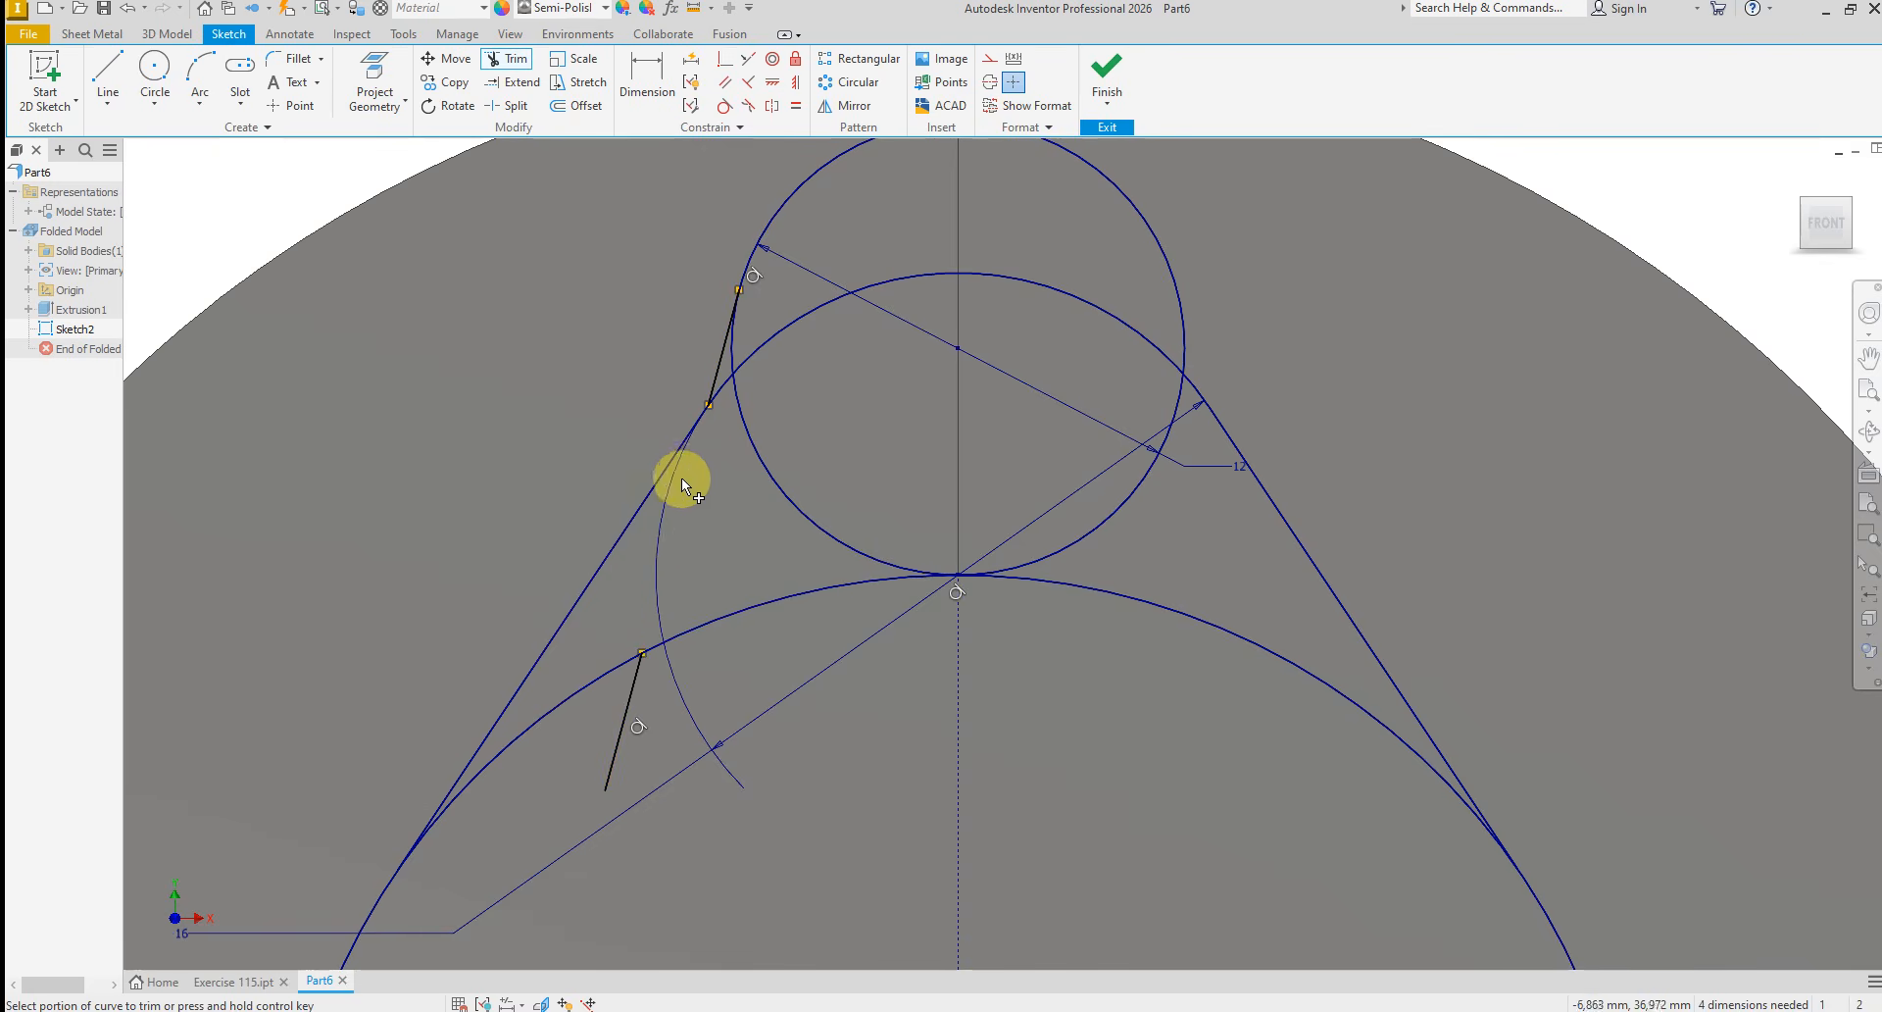
{"action": "right_click", "coordinate": [1198, 573]}
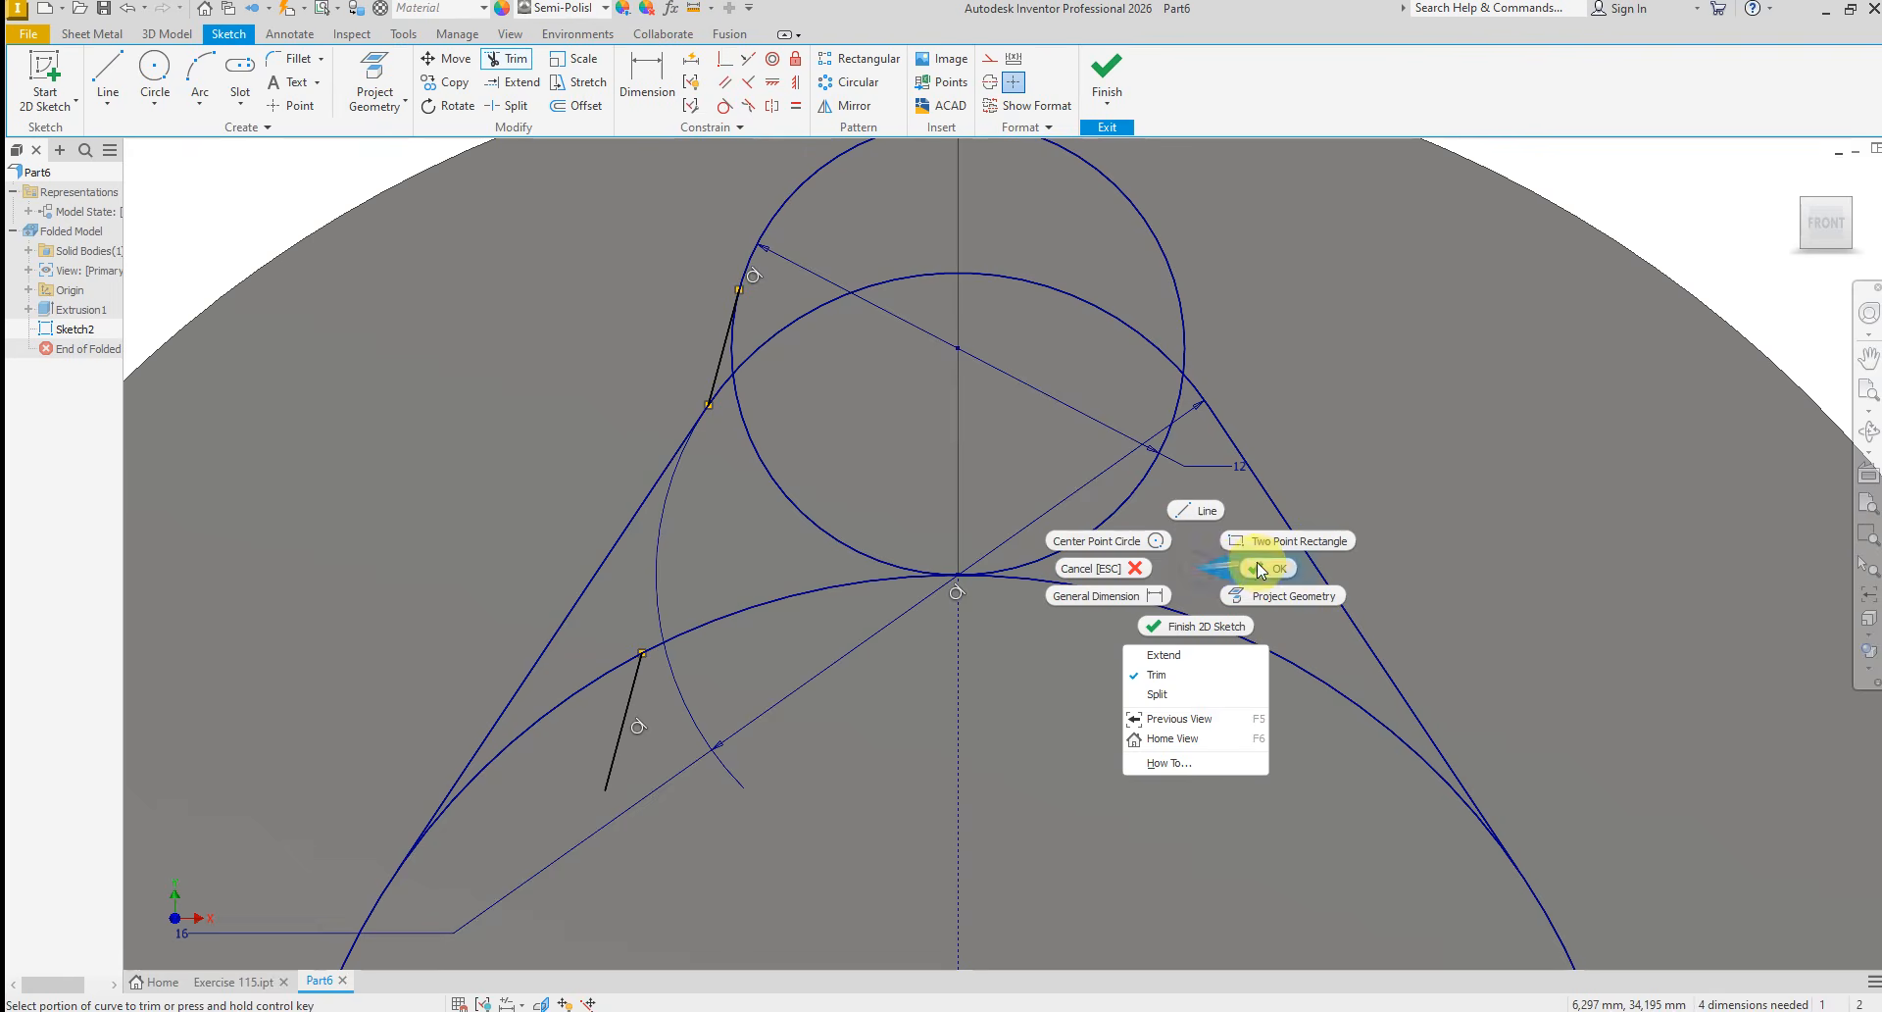
{"action": "left_click", "coordinate": [1257, 563]}
Mirror the short tangent line beside the 12 mm circle about the vertical centerline
{"action": "scroll", "coordinate": [849, 651], "scroll_direction": "down", "scroll_amount": 2}
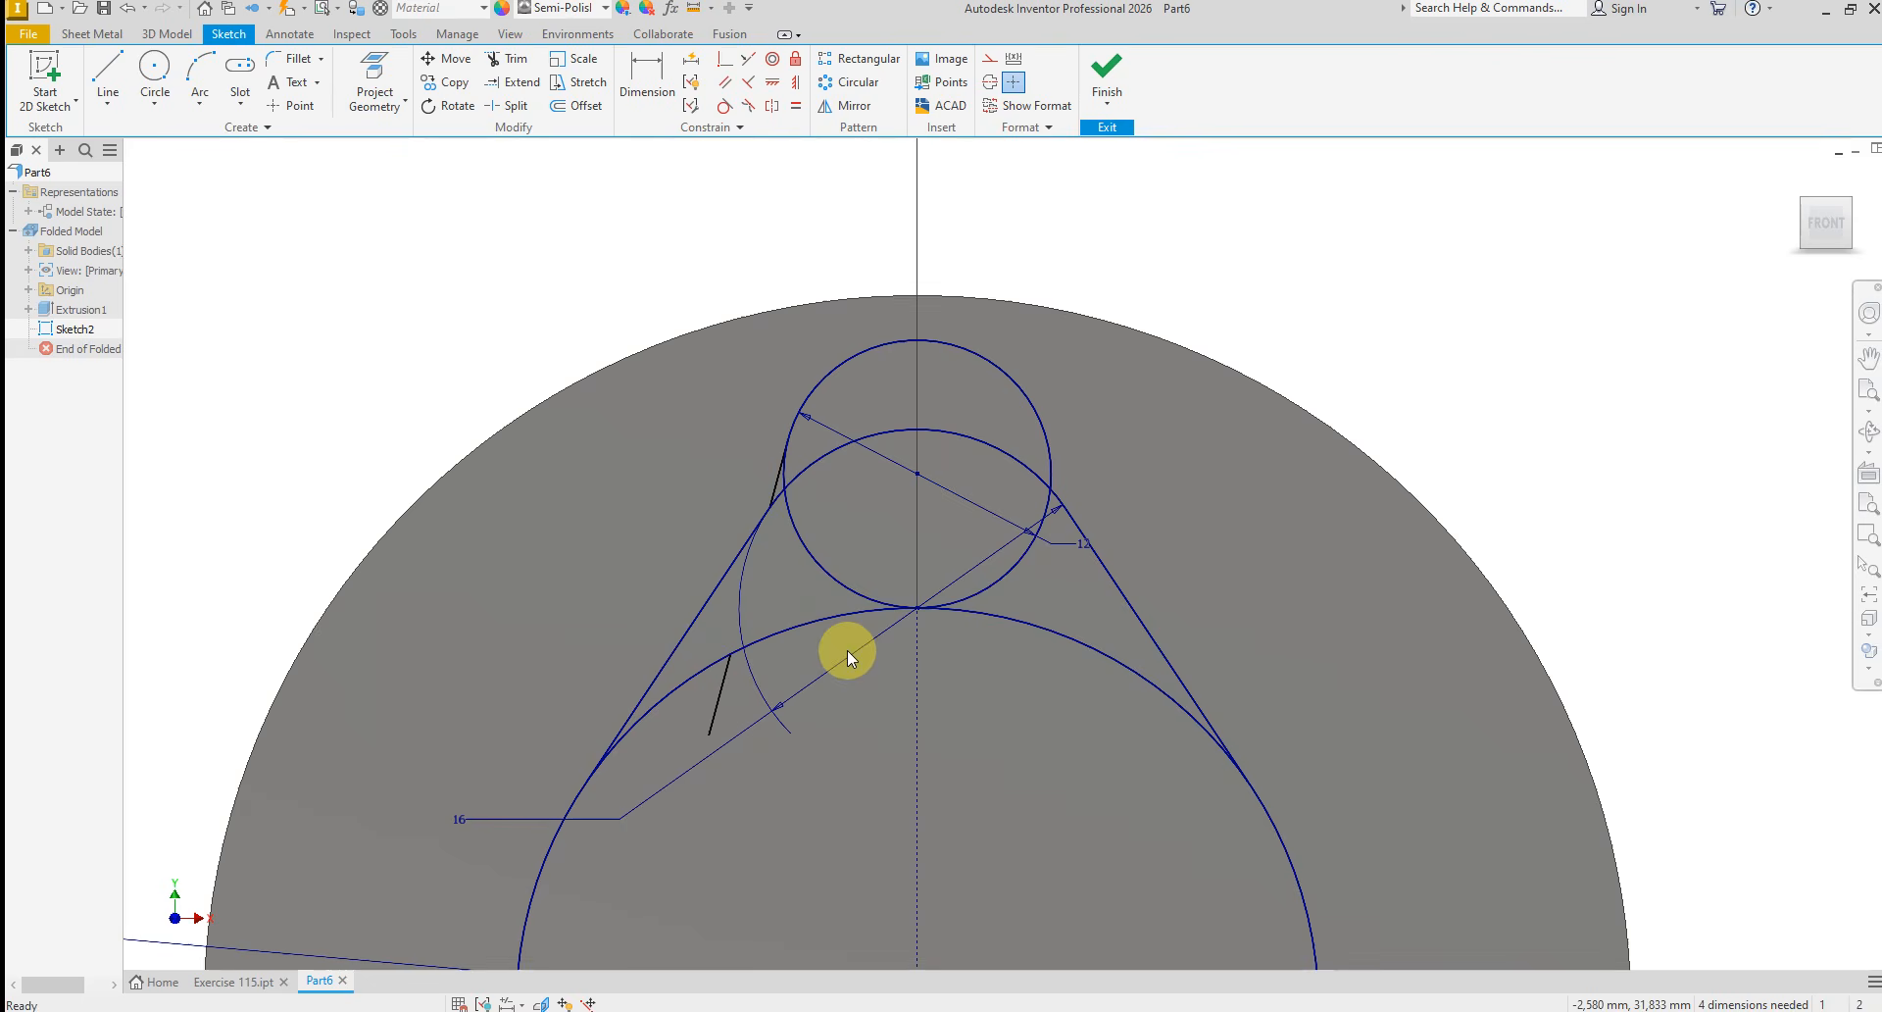
{"action": "left_click", "coordinate": [845, 104]}
{"action": "left_click", "coordinate": [775, 480]}
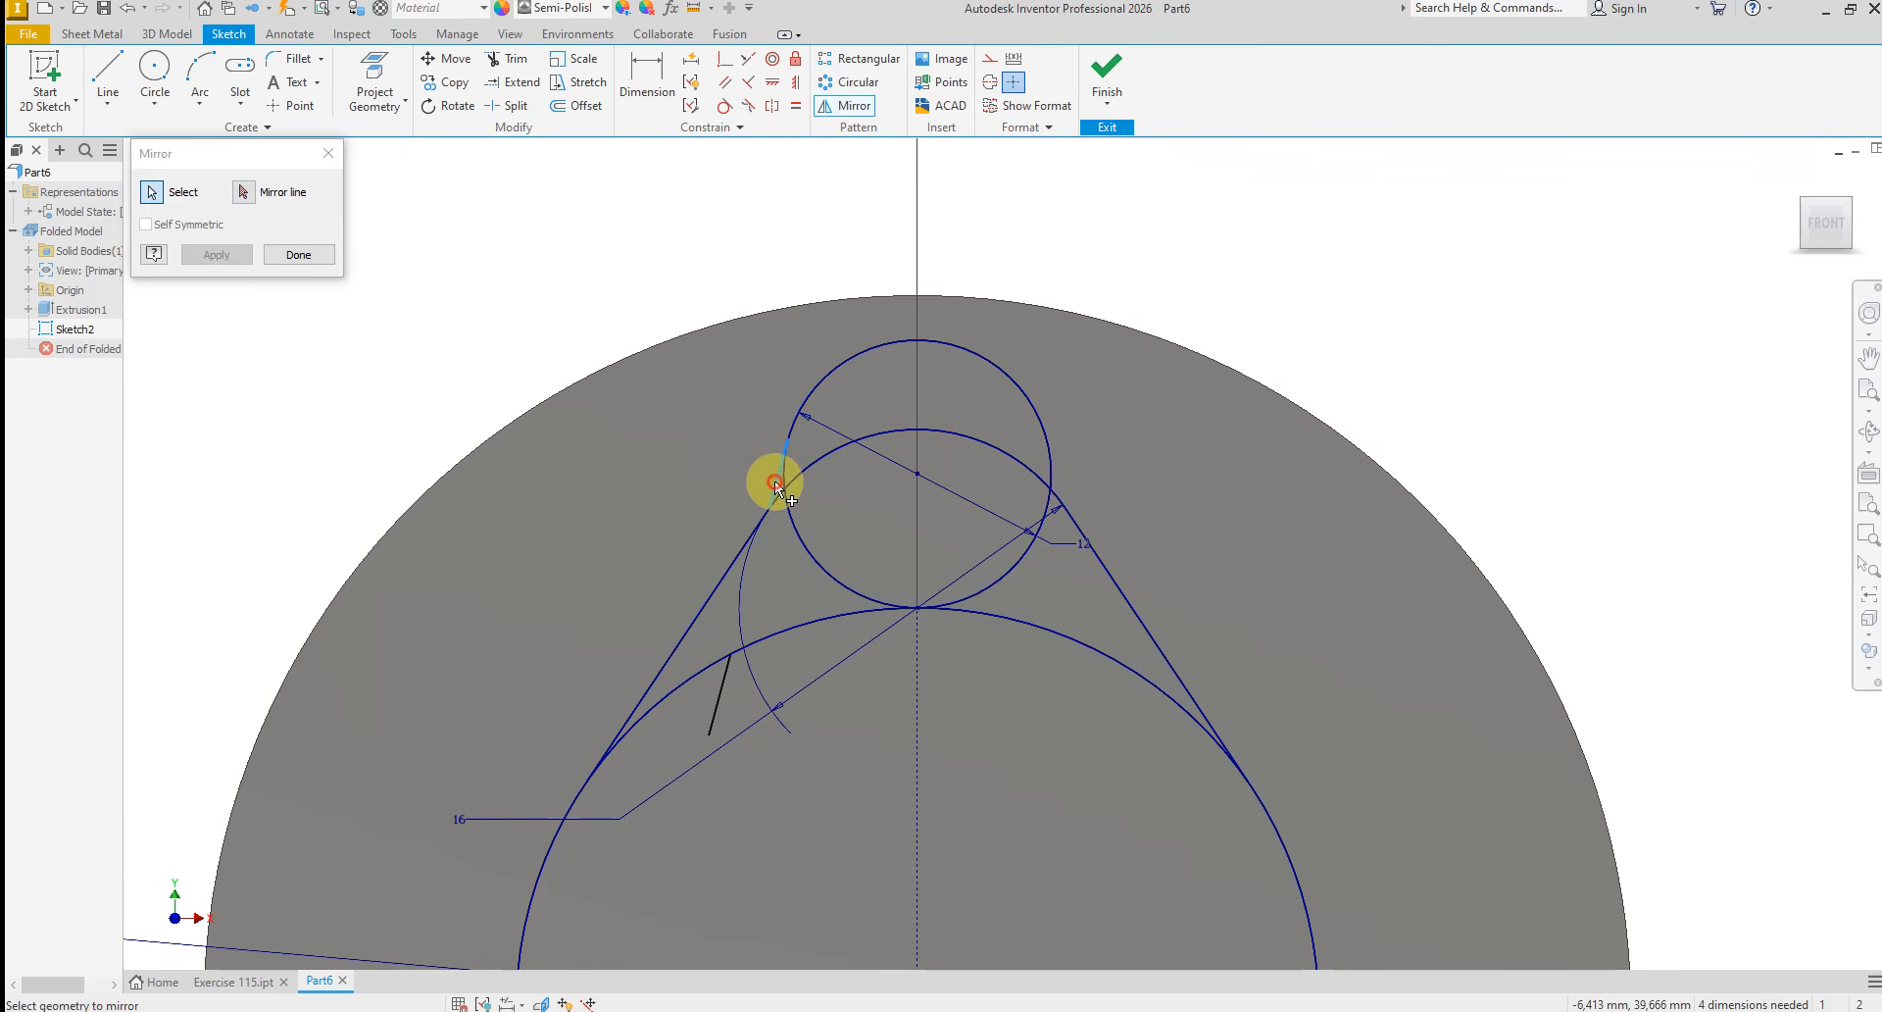
{"action": "left_click", "coordinate": [243, 191]}
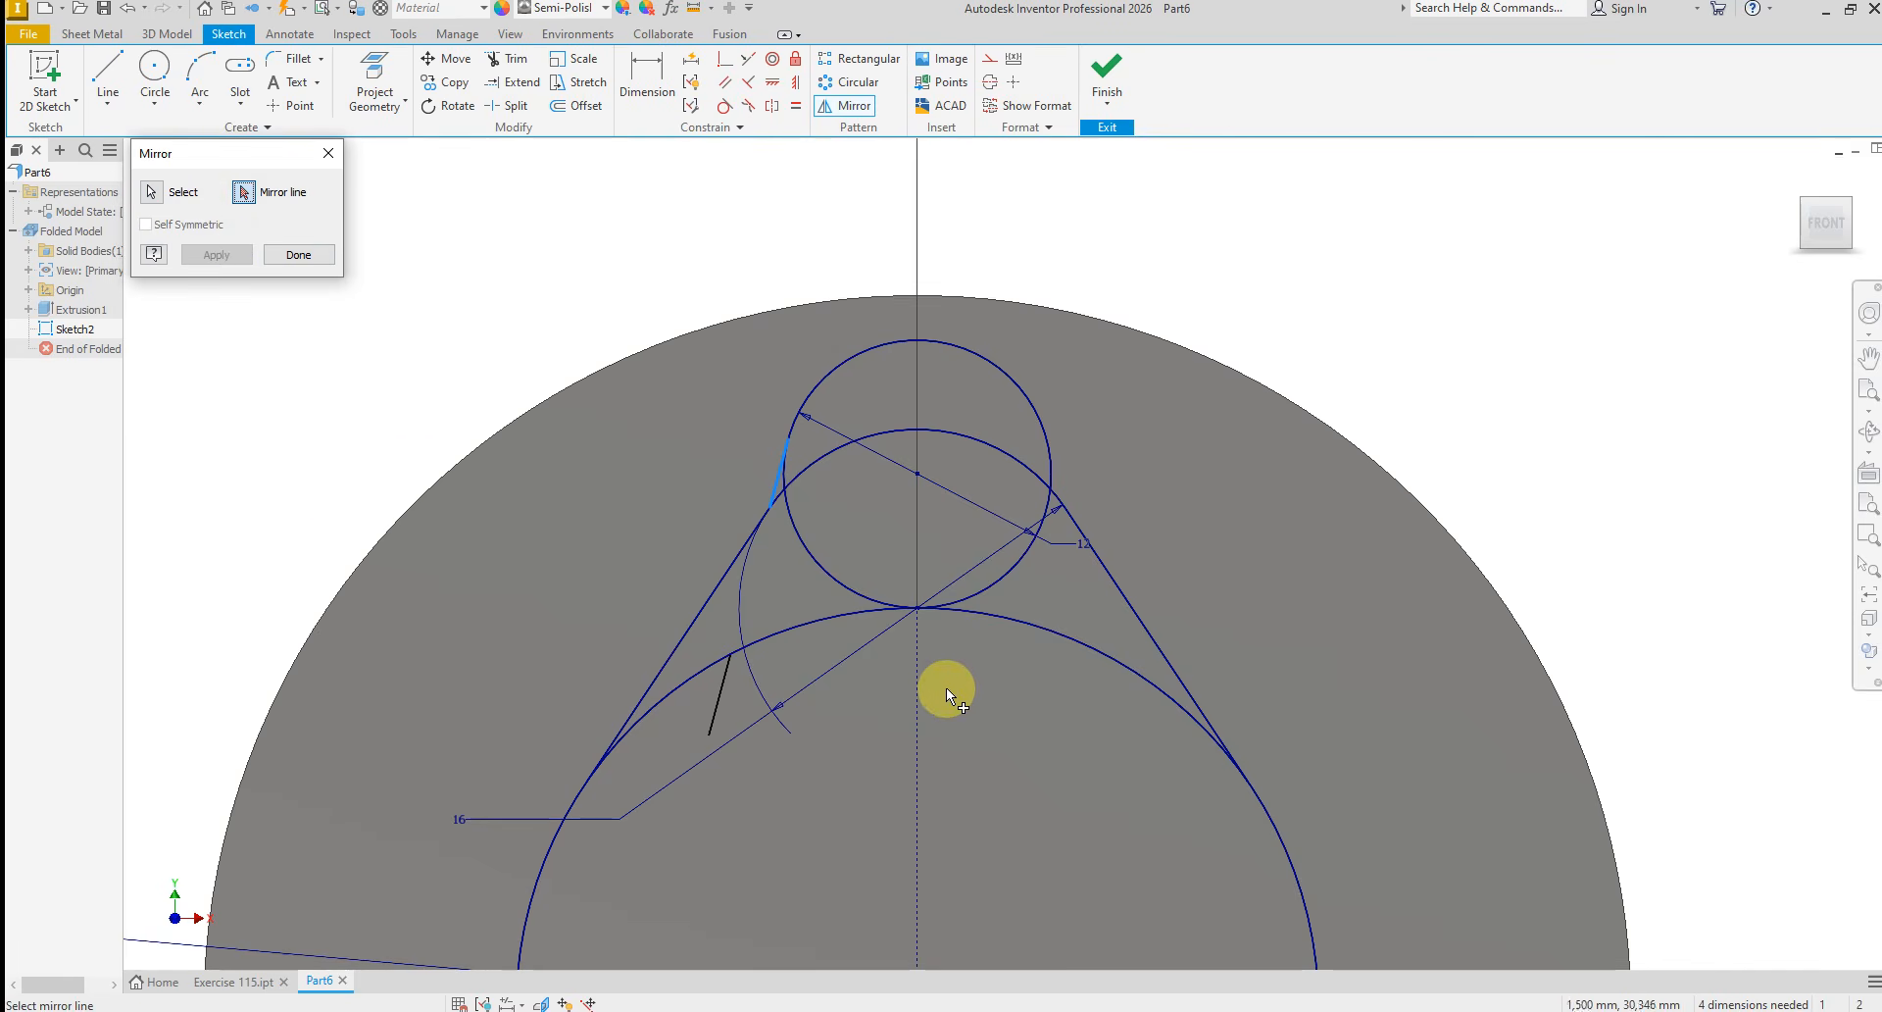
{"action": "left_click", "coordinate": [918, 667]}
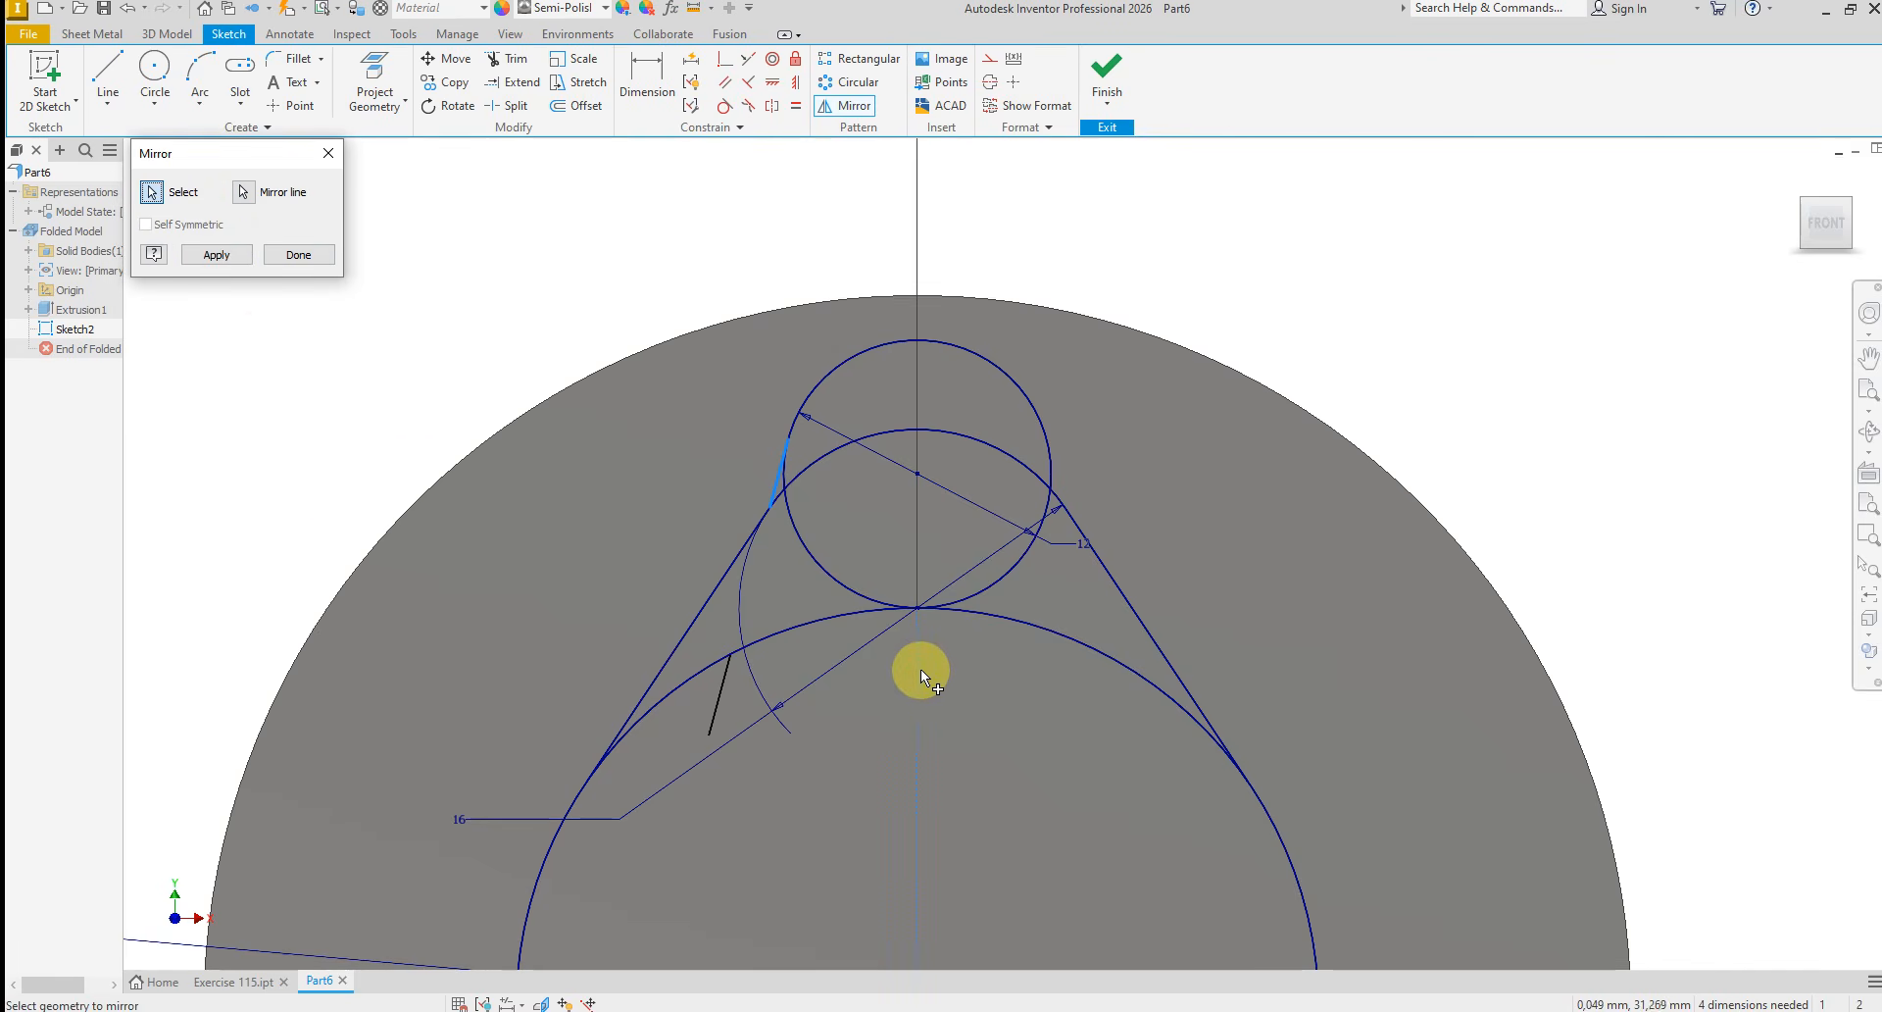
{"action": "left_click", "coordinate": [217, 257]}
{"action": "left_click", "coordinate": [296, 257]}
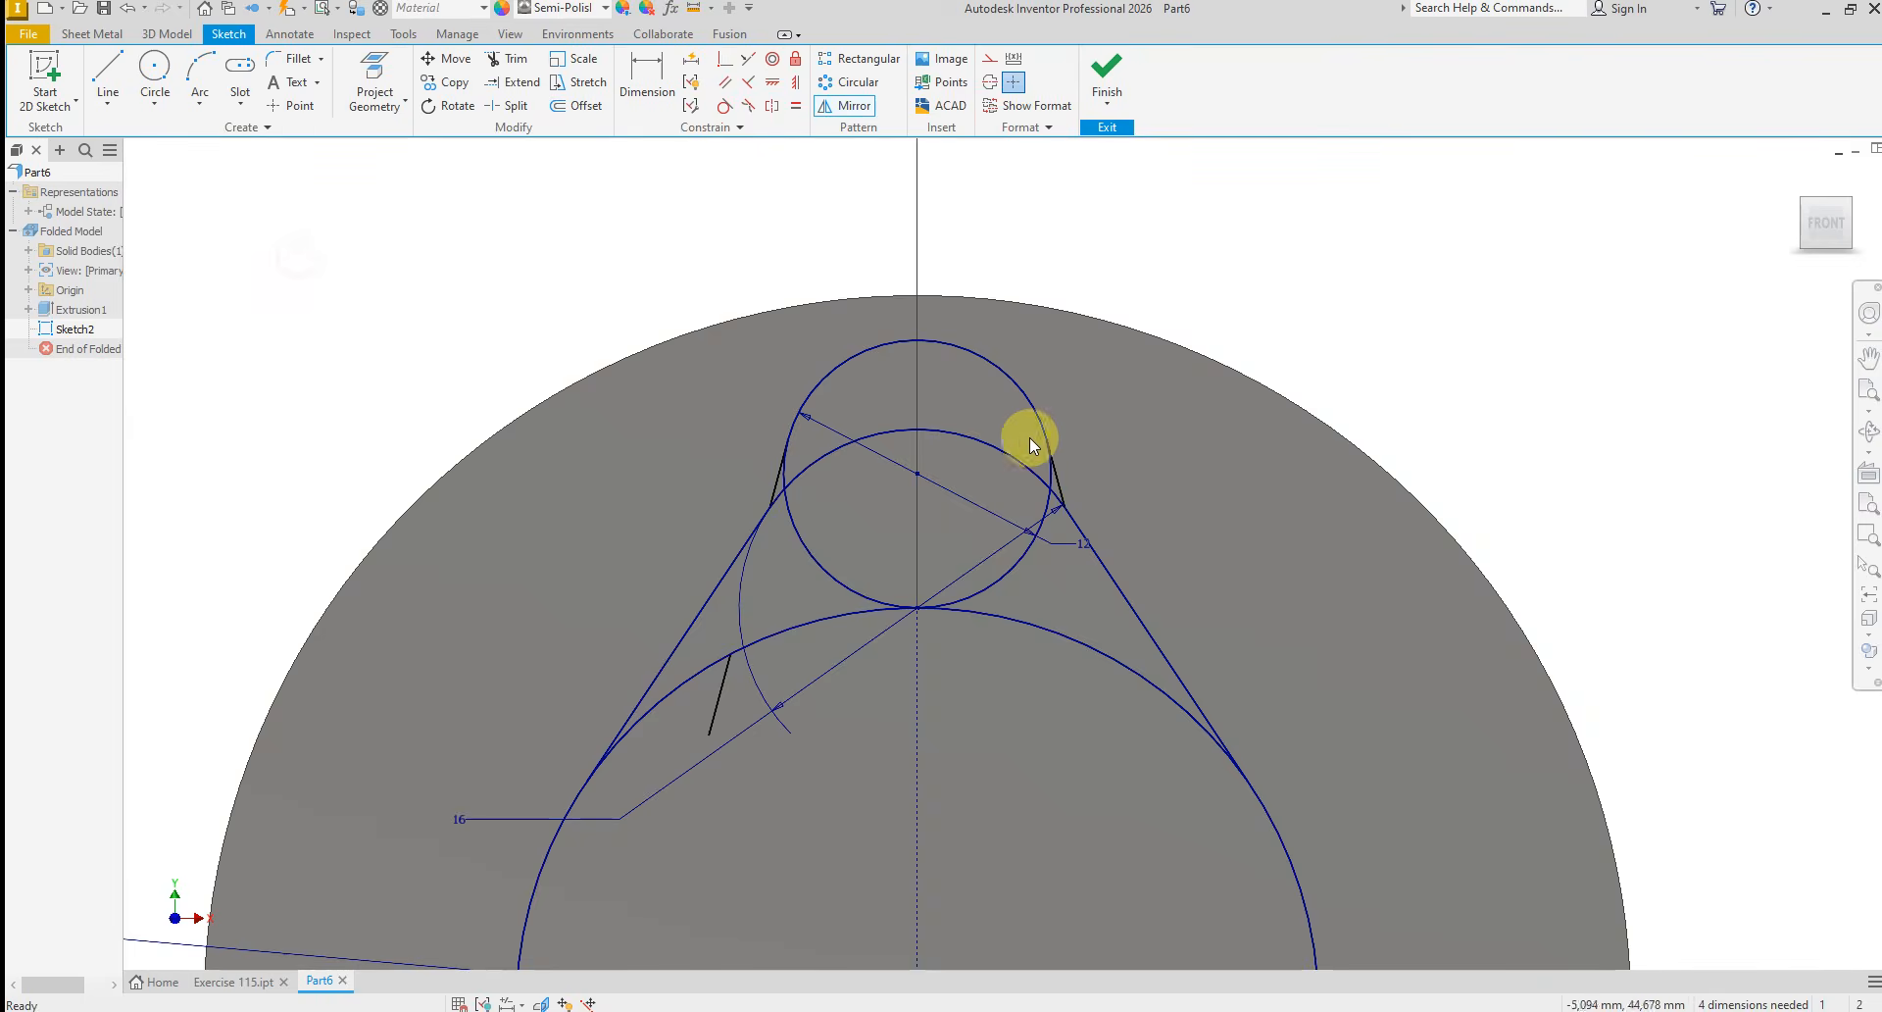
Trim the lower part of the 12 mm circle, leaving only its upper arc between the two tangent lines
{"action": "right_click", "coordinate": [1173, 496]}
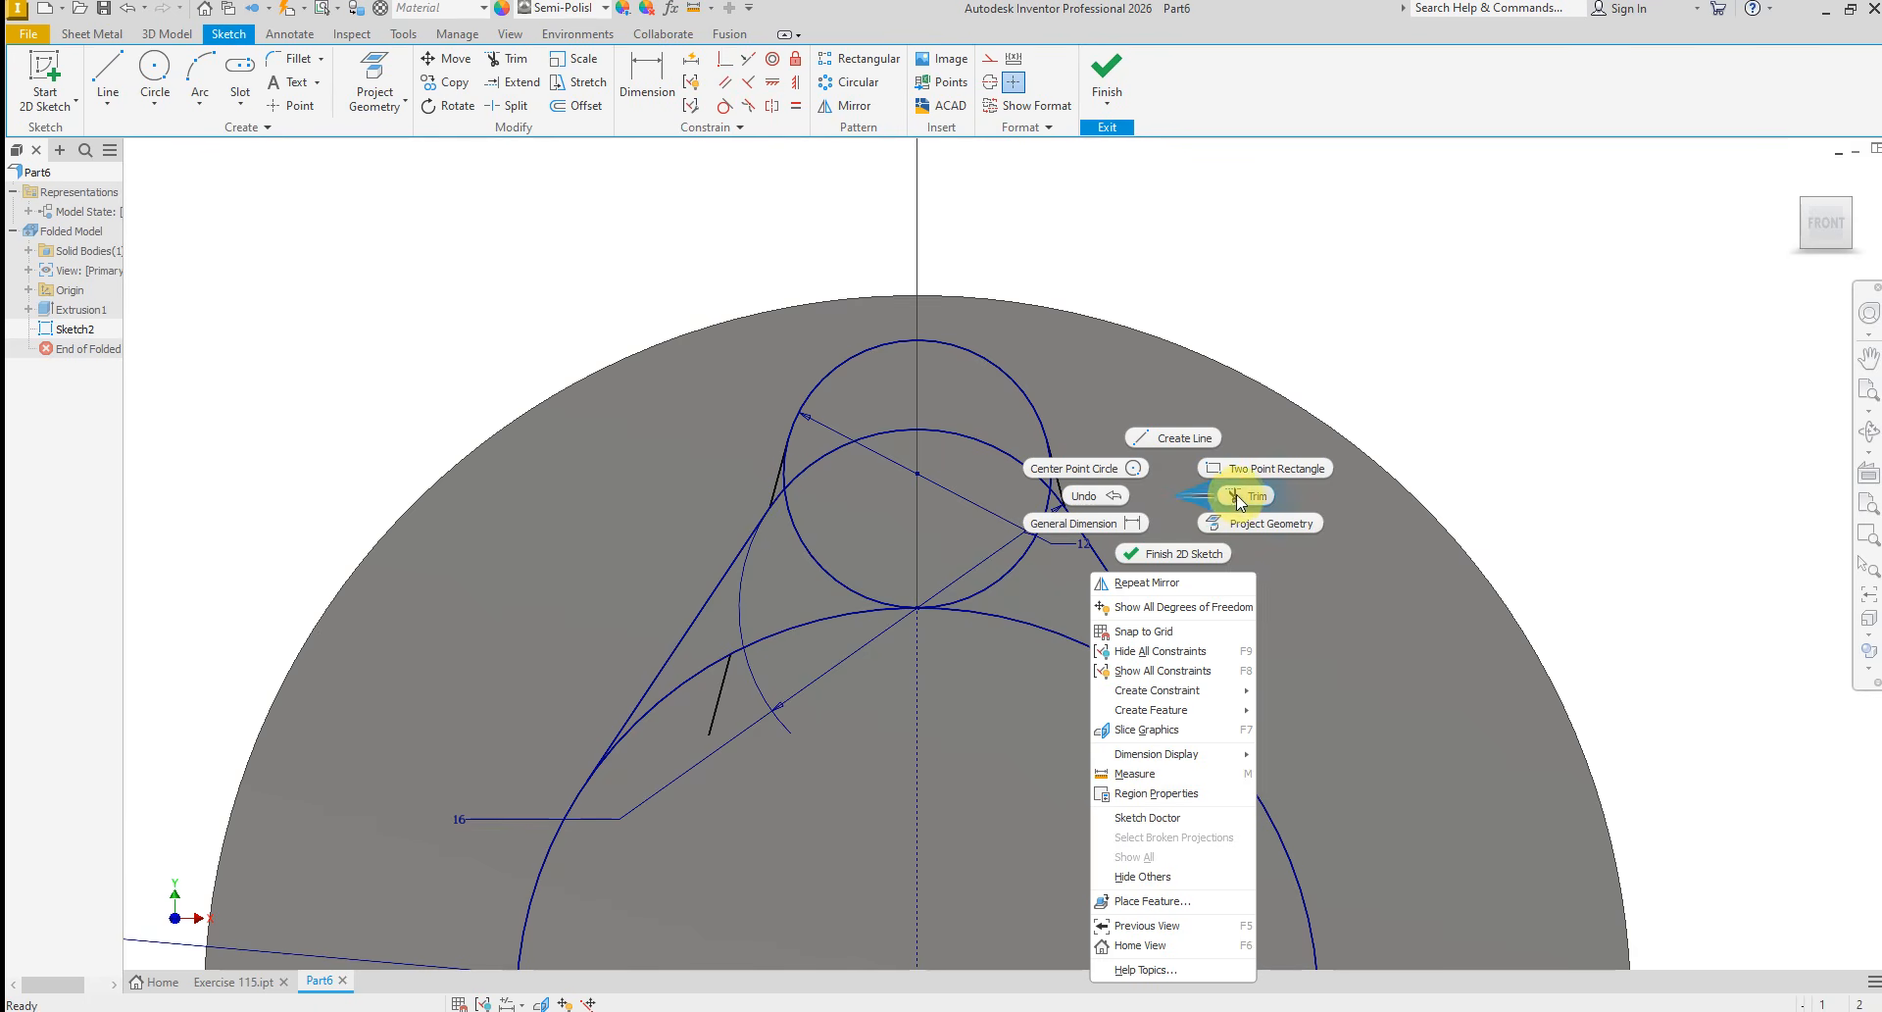
{"action": "left_click", "coordinate": [1240, 498]}
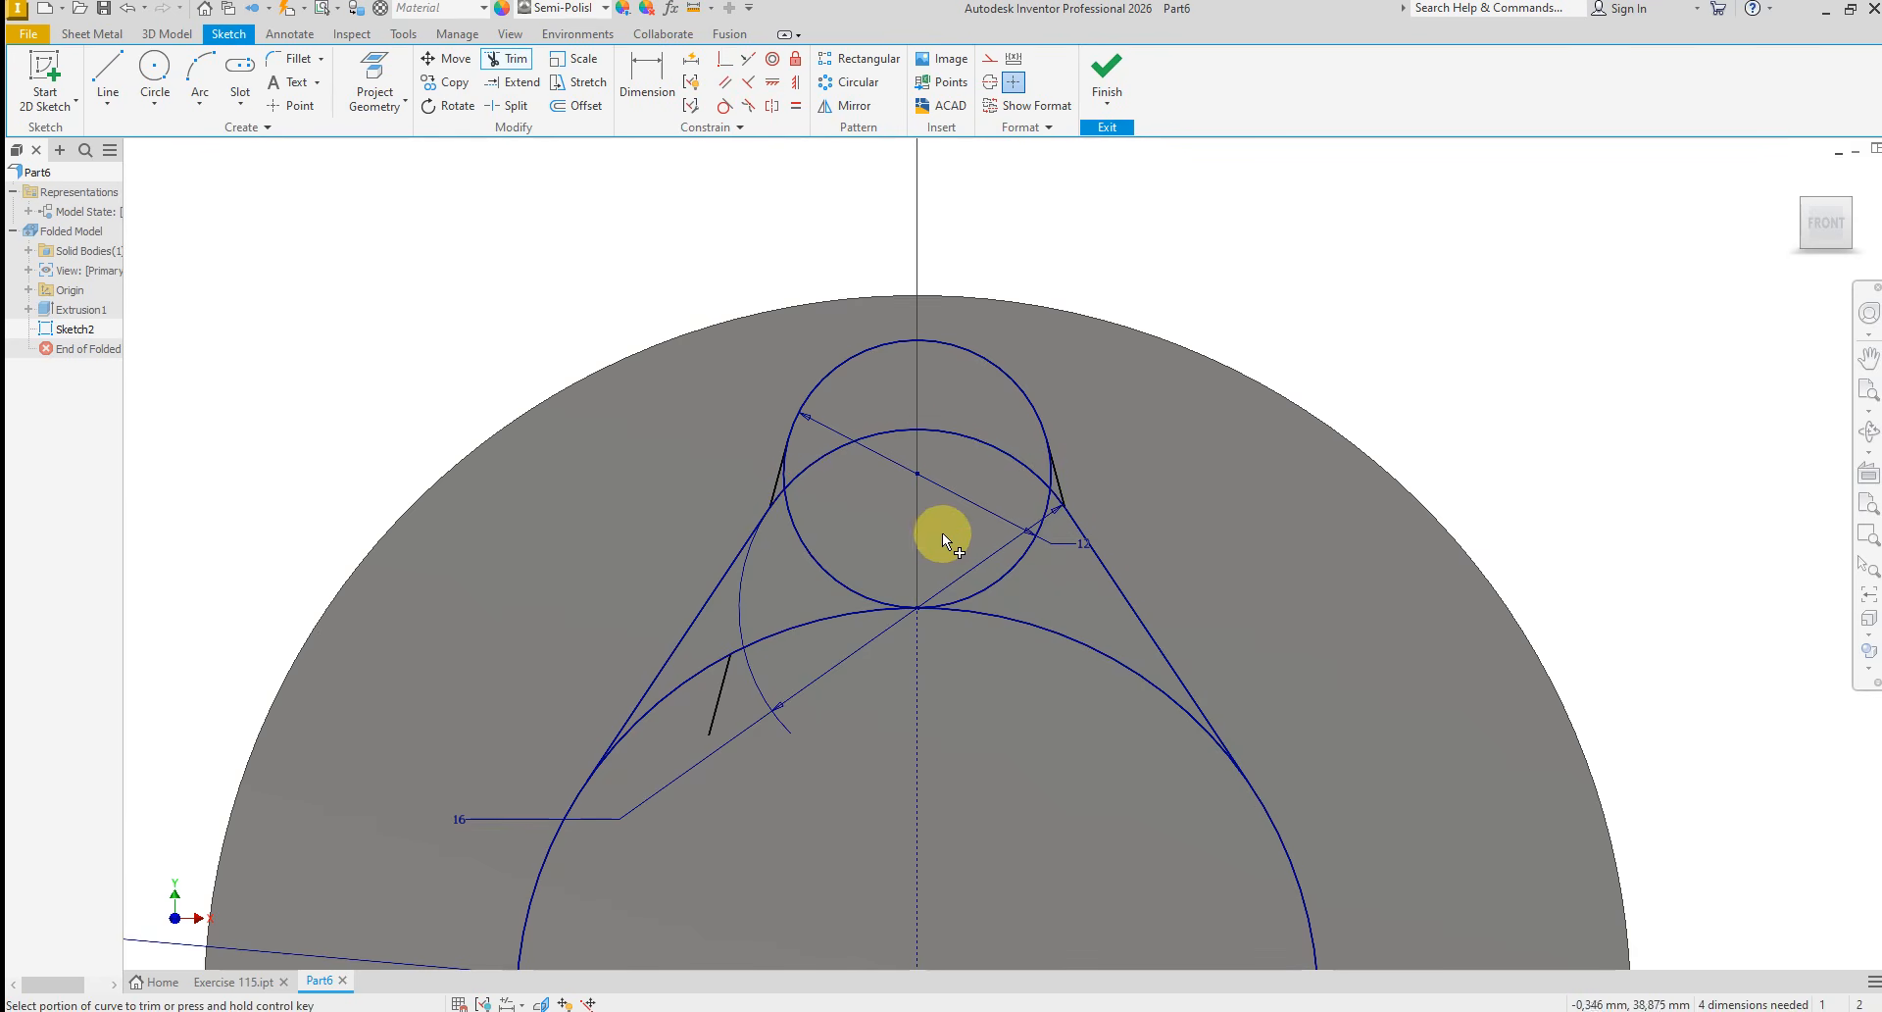
{"action": "left_click", "coordinate": [822, 566]}
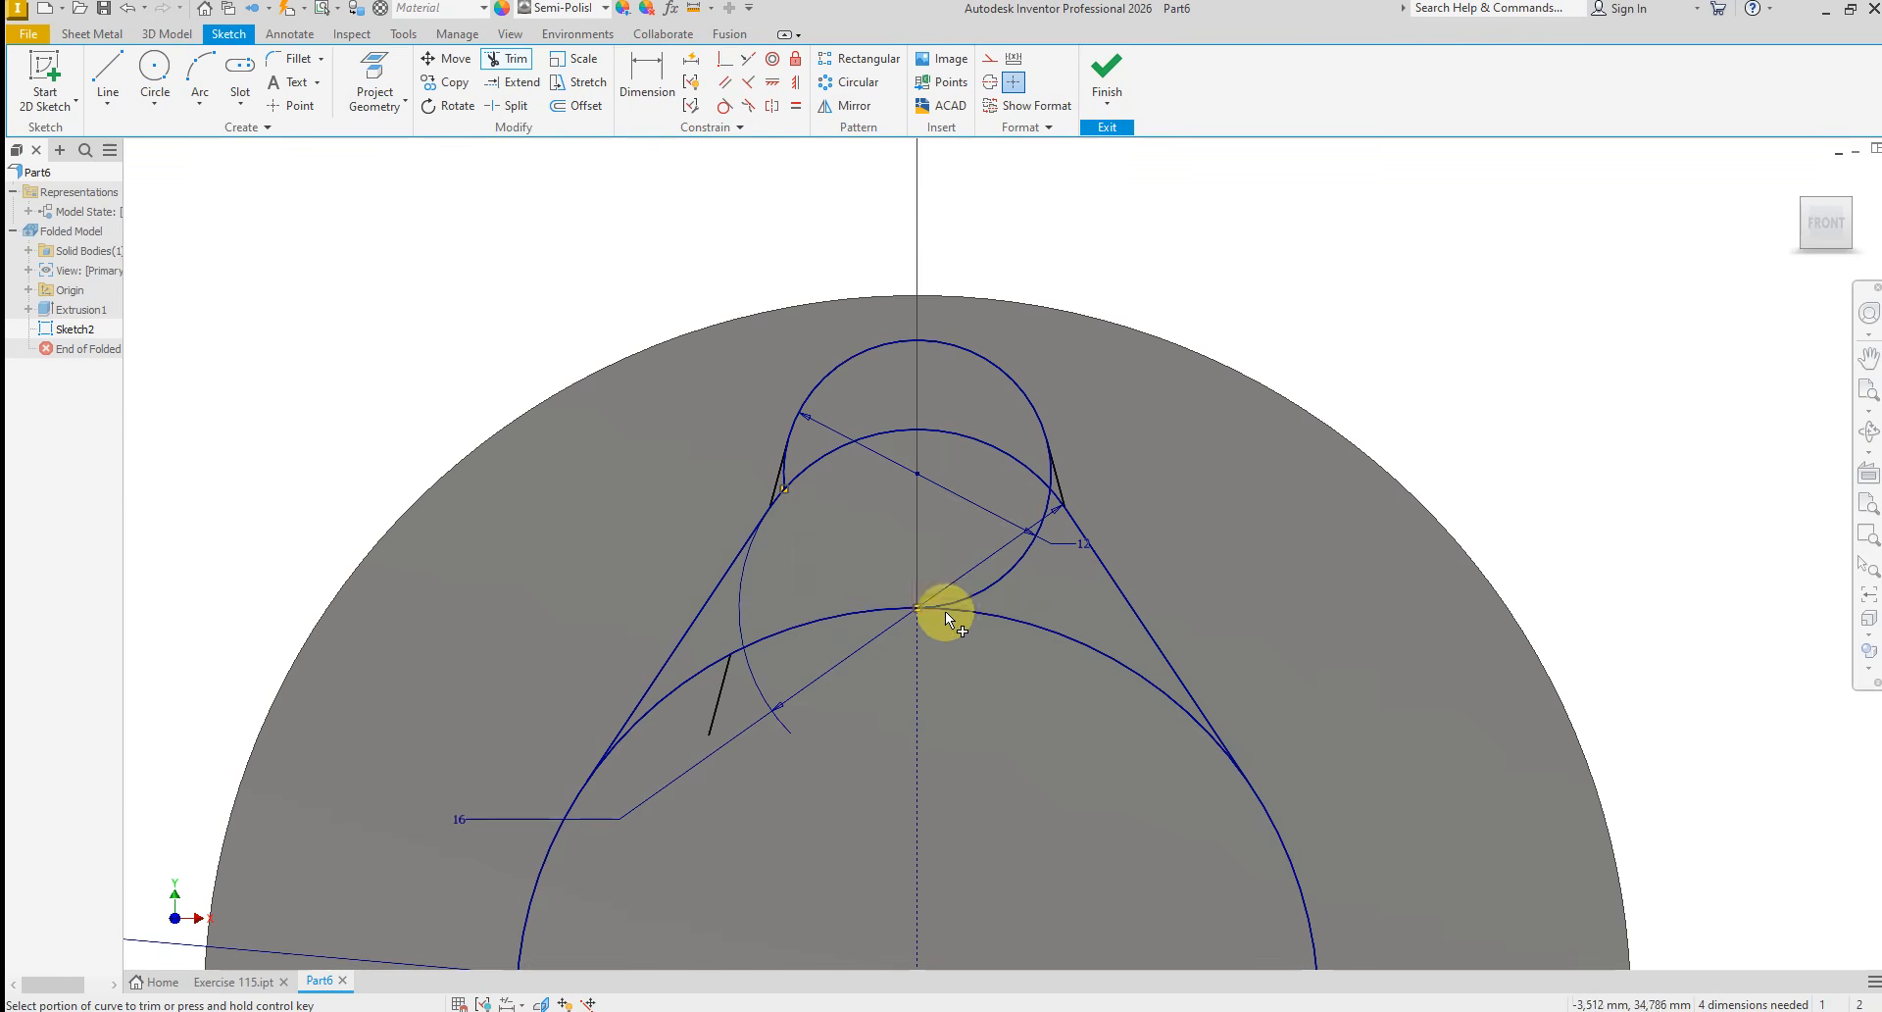
{"action": "left_click", "coordinate": [997, 580]}
{"action": "scroll", "coordinate": [1032, 463], "scroll_direction": "up", "scroll_amount": 5}
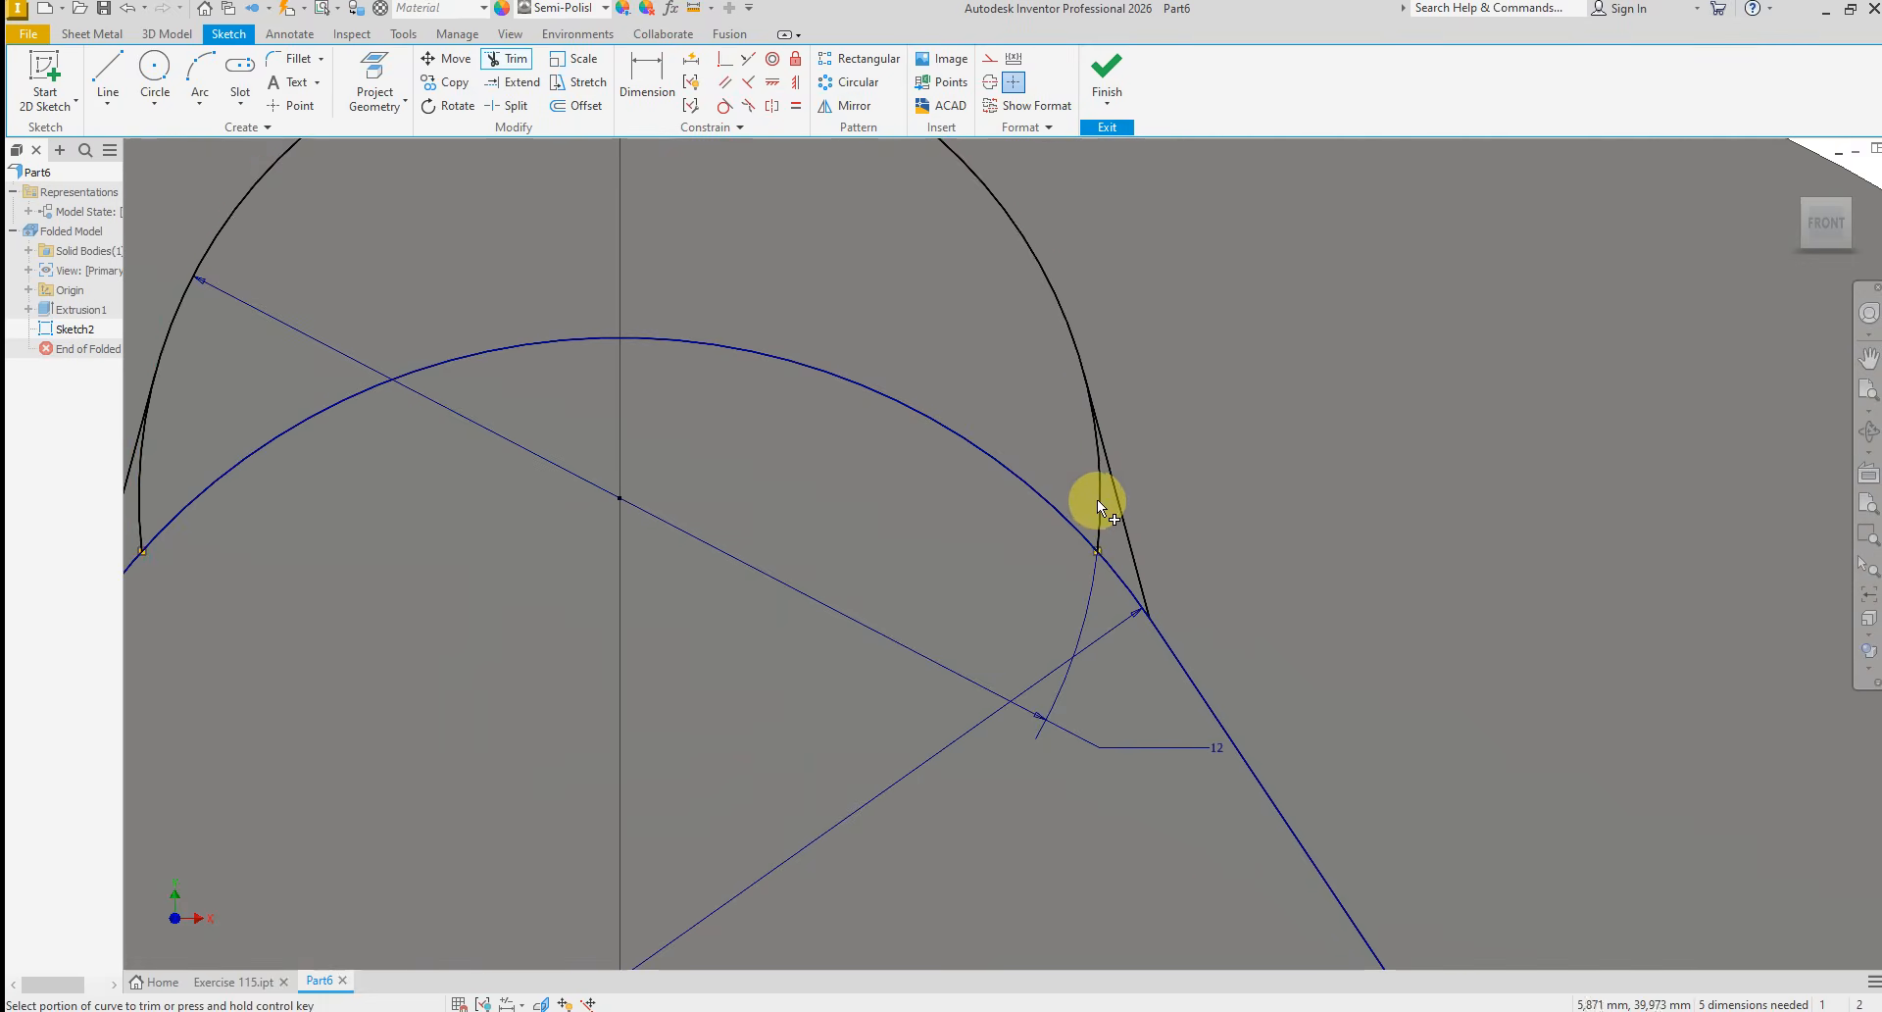
{"action": "scroll", "coordinate": [1177, 530], "scroll_direction": "down", "scroll_amount": 2}
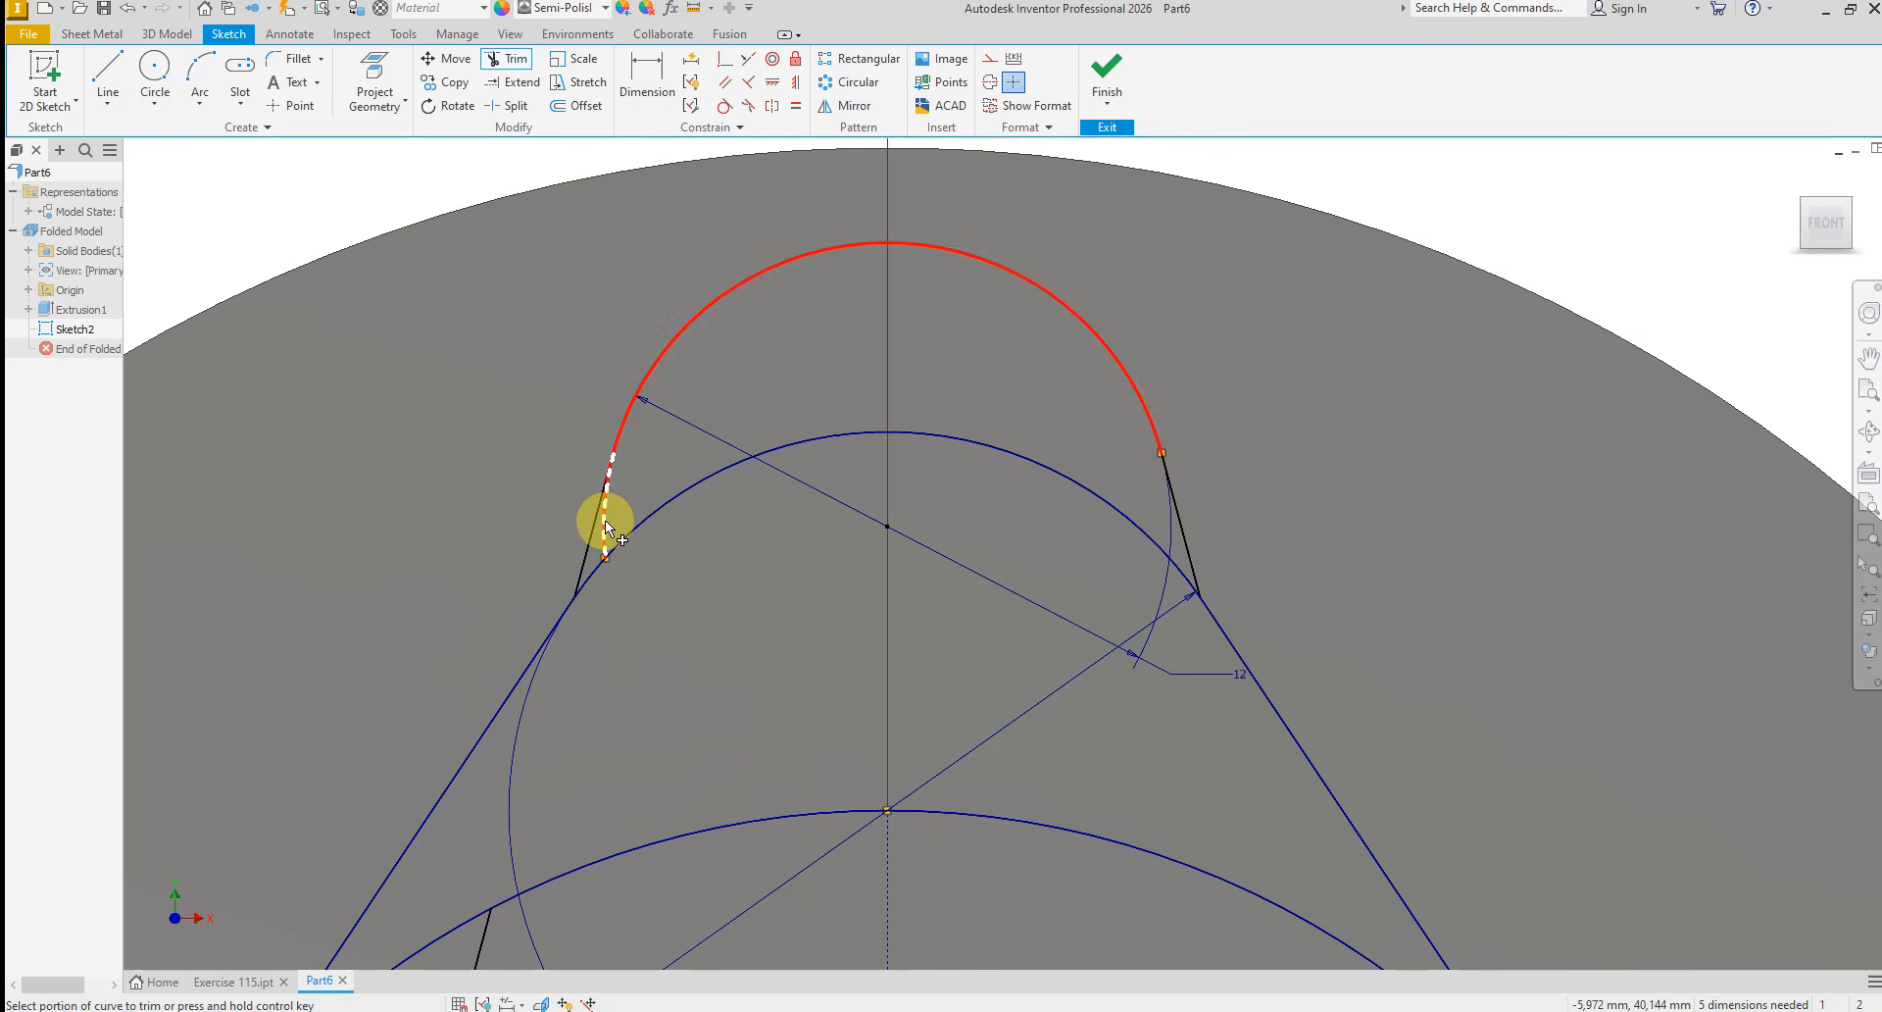
{"action": "scroll", "coordinate": [833, 407], "scroll_direction": "down", "scroll_amount": 2}
{"action": "scroll", "coordinate": [1061, 500], "scroll_direction": "down", "scroll_amount": 2}
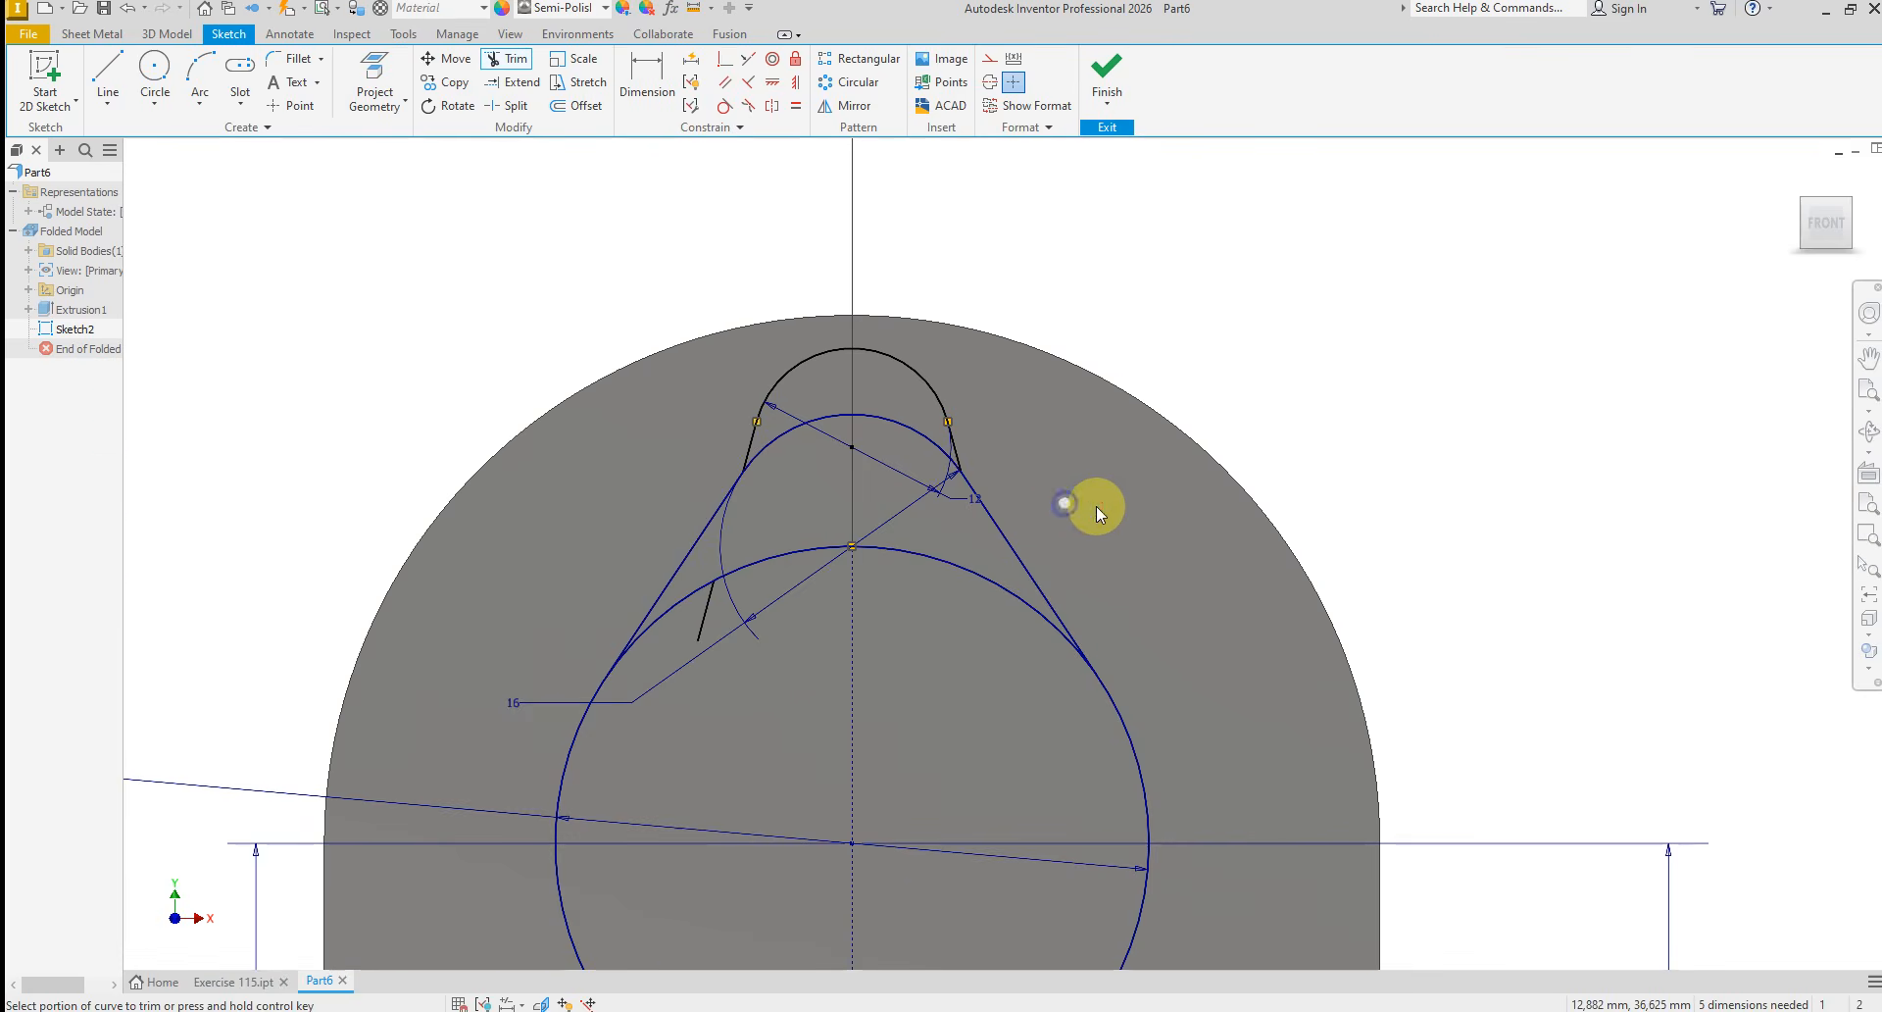
{"action": "right_click", "coordinate": [1095, 508]}
{"action": "left_click", "coordinate": [1069, 510]}
Convert the projected lower arc of the plate to construction geometry
{"action": "scroll", "coordinate": [775, 412], "scroll_direction": "down", "scroll_amount": 3}
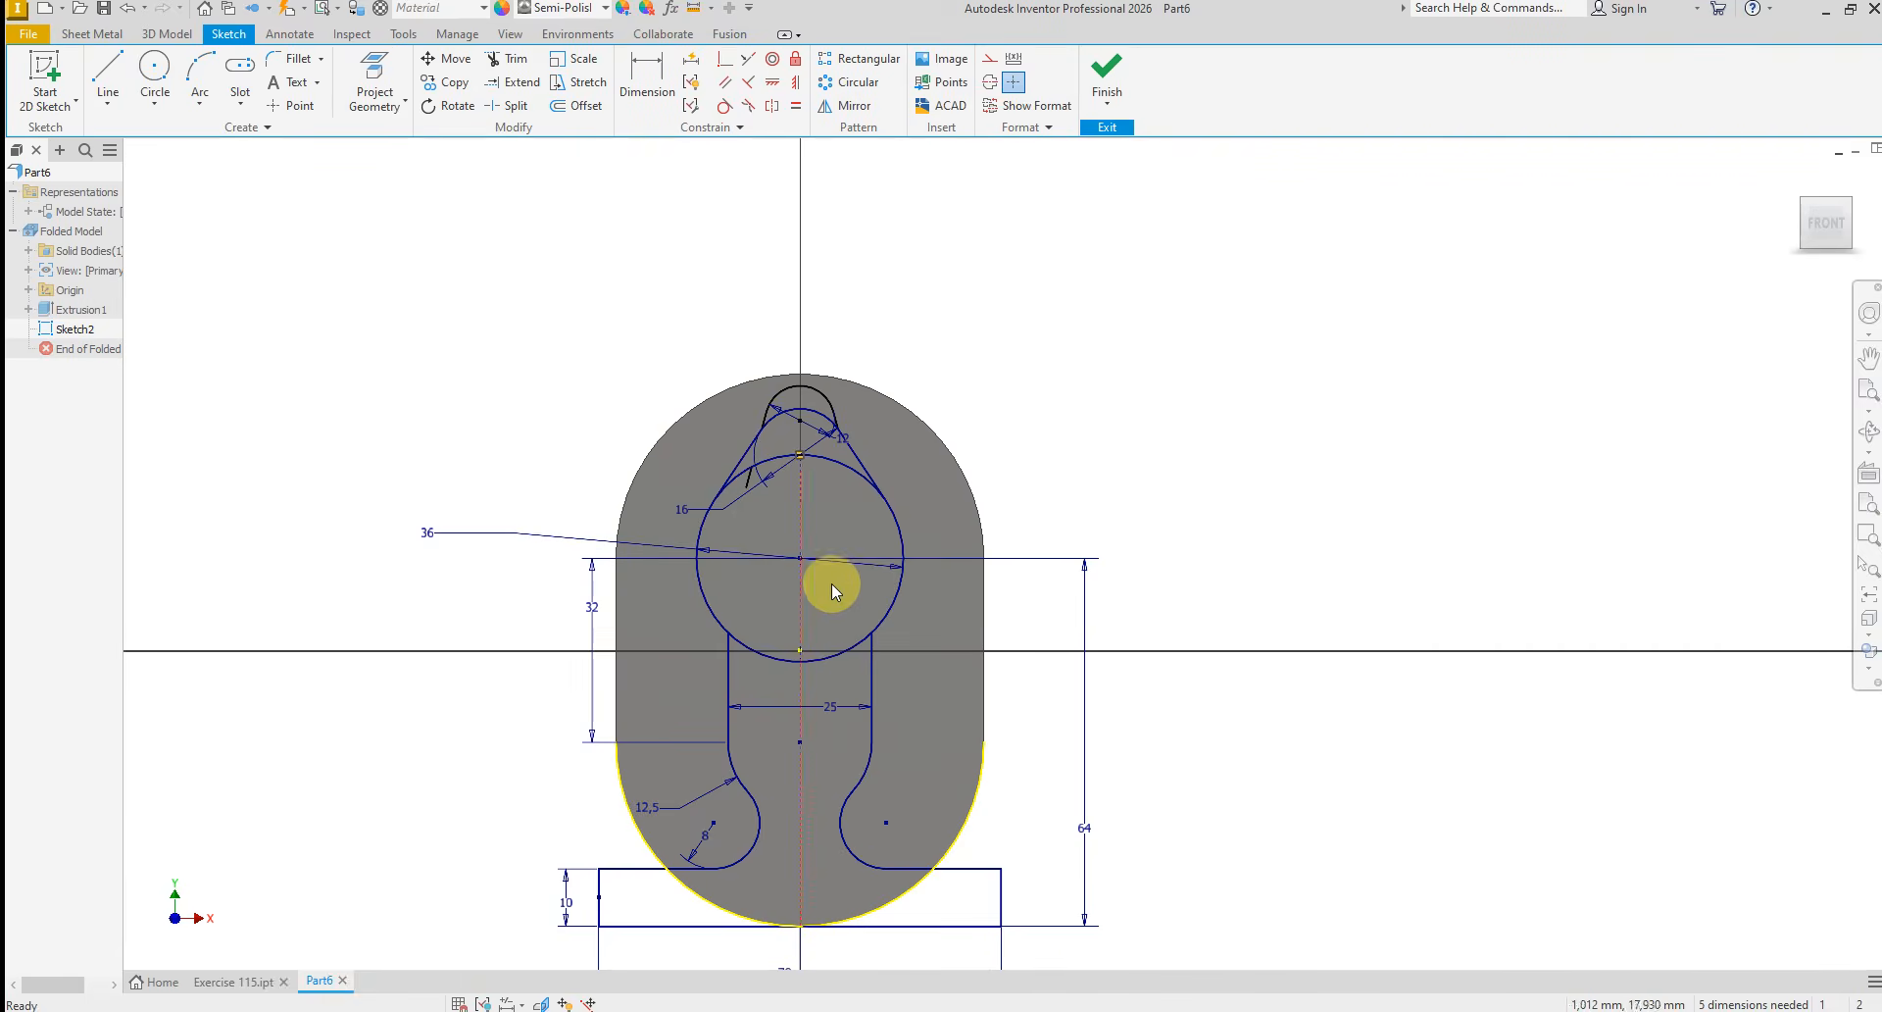
{"action": "scroll", "coordinate": [807, 552], "scroll_direction": "down", "scroll_amount": 2}
{"action": "left_click", "coordinate": [868, 761]}
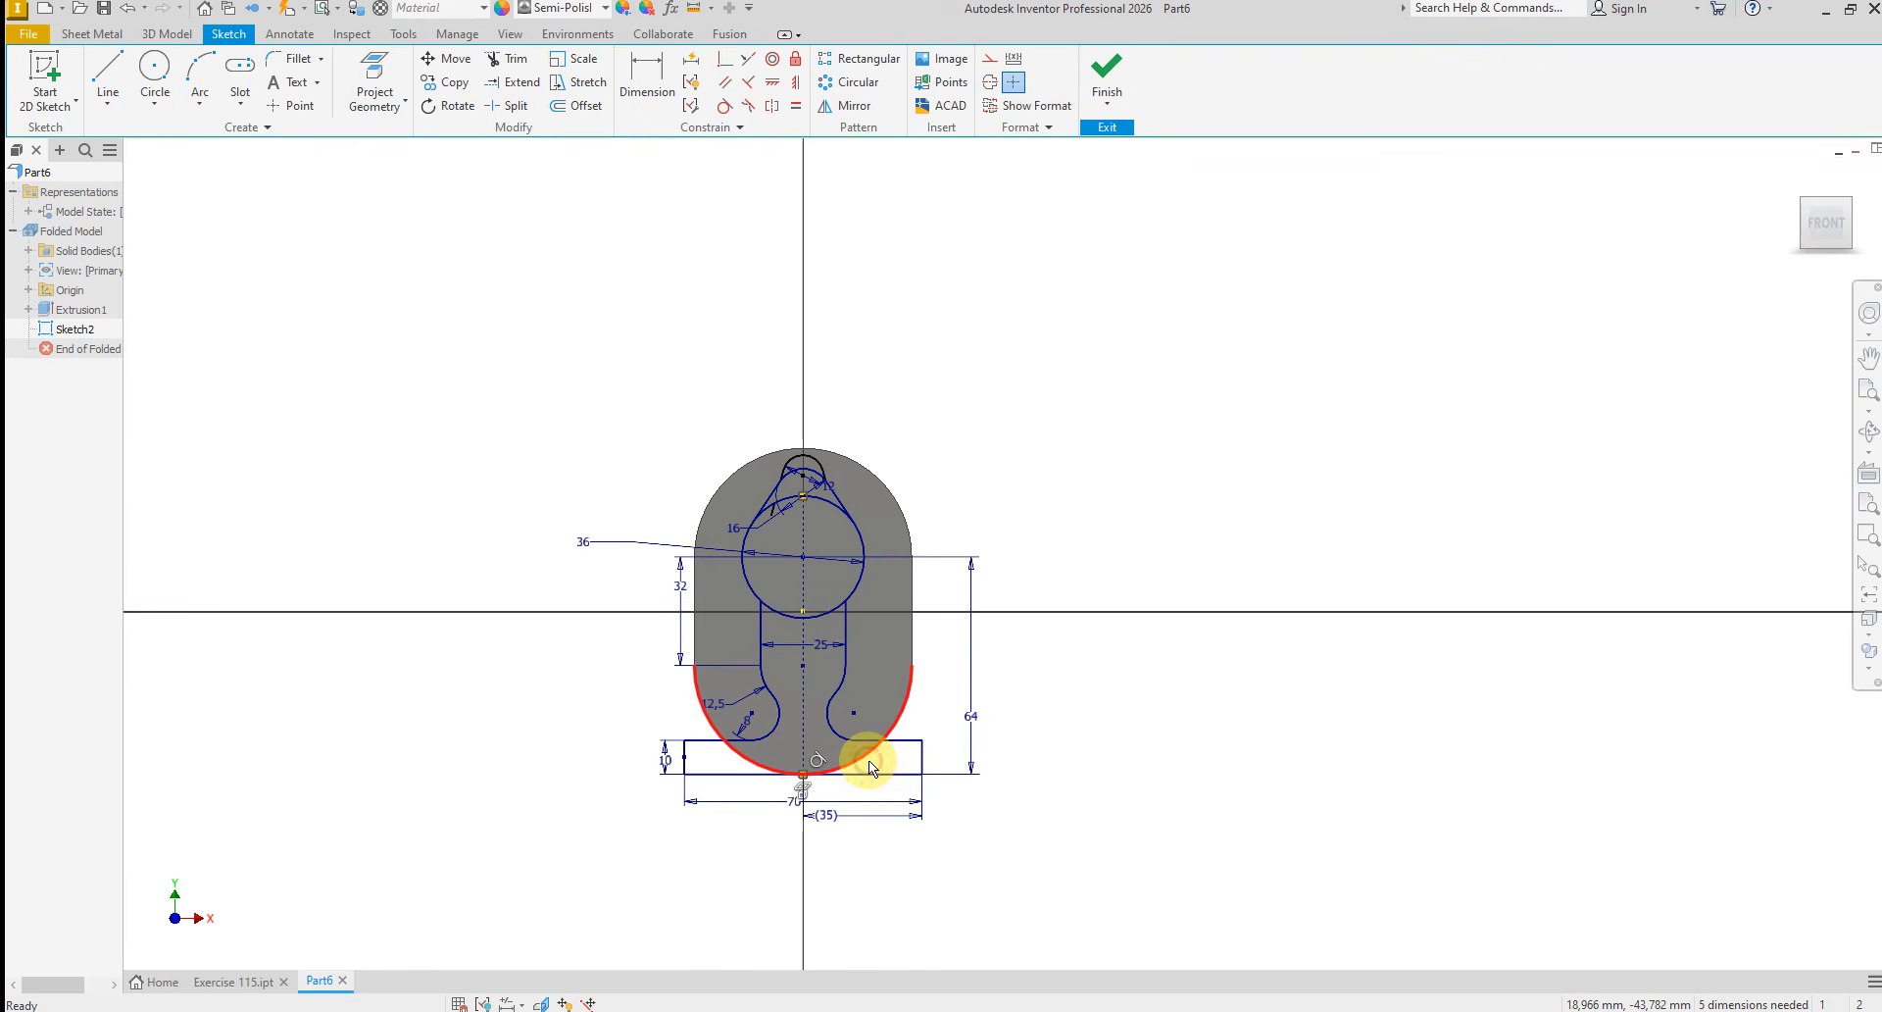
{"action": "right_click", "coordinate": [868, 762]}
{"action": "left_click", "coordinate": [942, 761]}
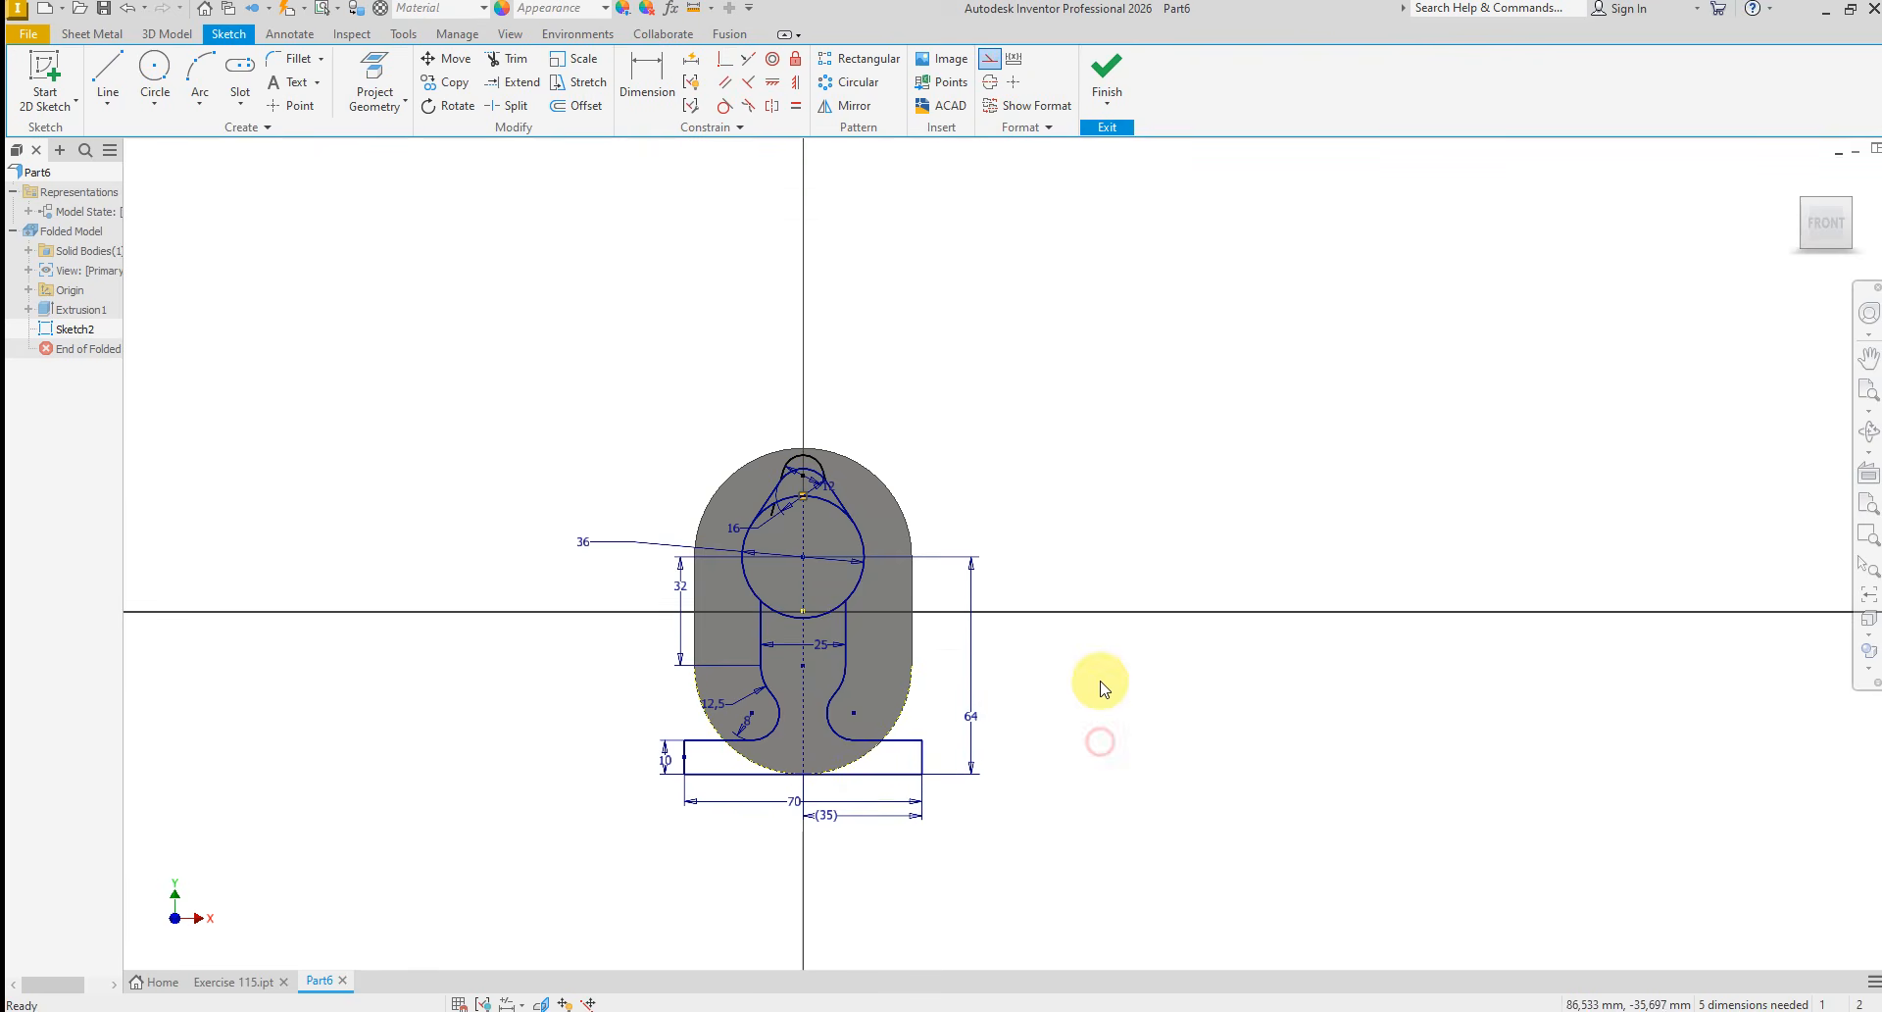
Trim the lower arc of the 36 mm circle between the two sides of the 25 mm wide neck
{"action": "scroll", "coordinate": [774, 635], "scroll_direction": "up", "scroll_amount": 4}
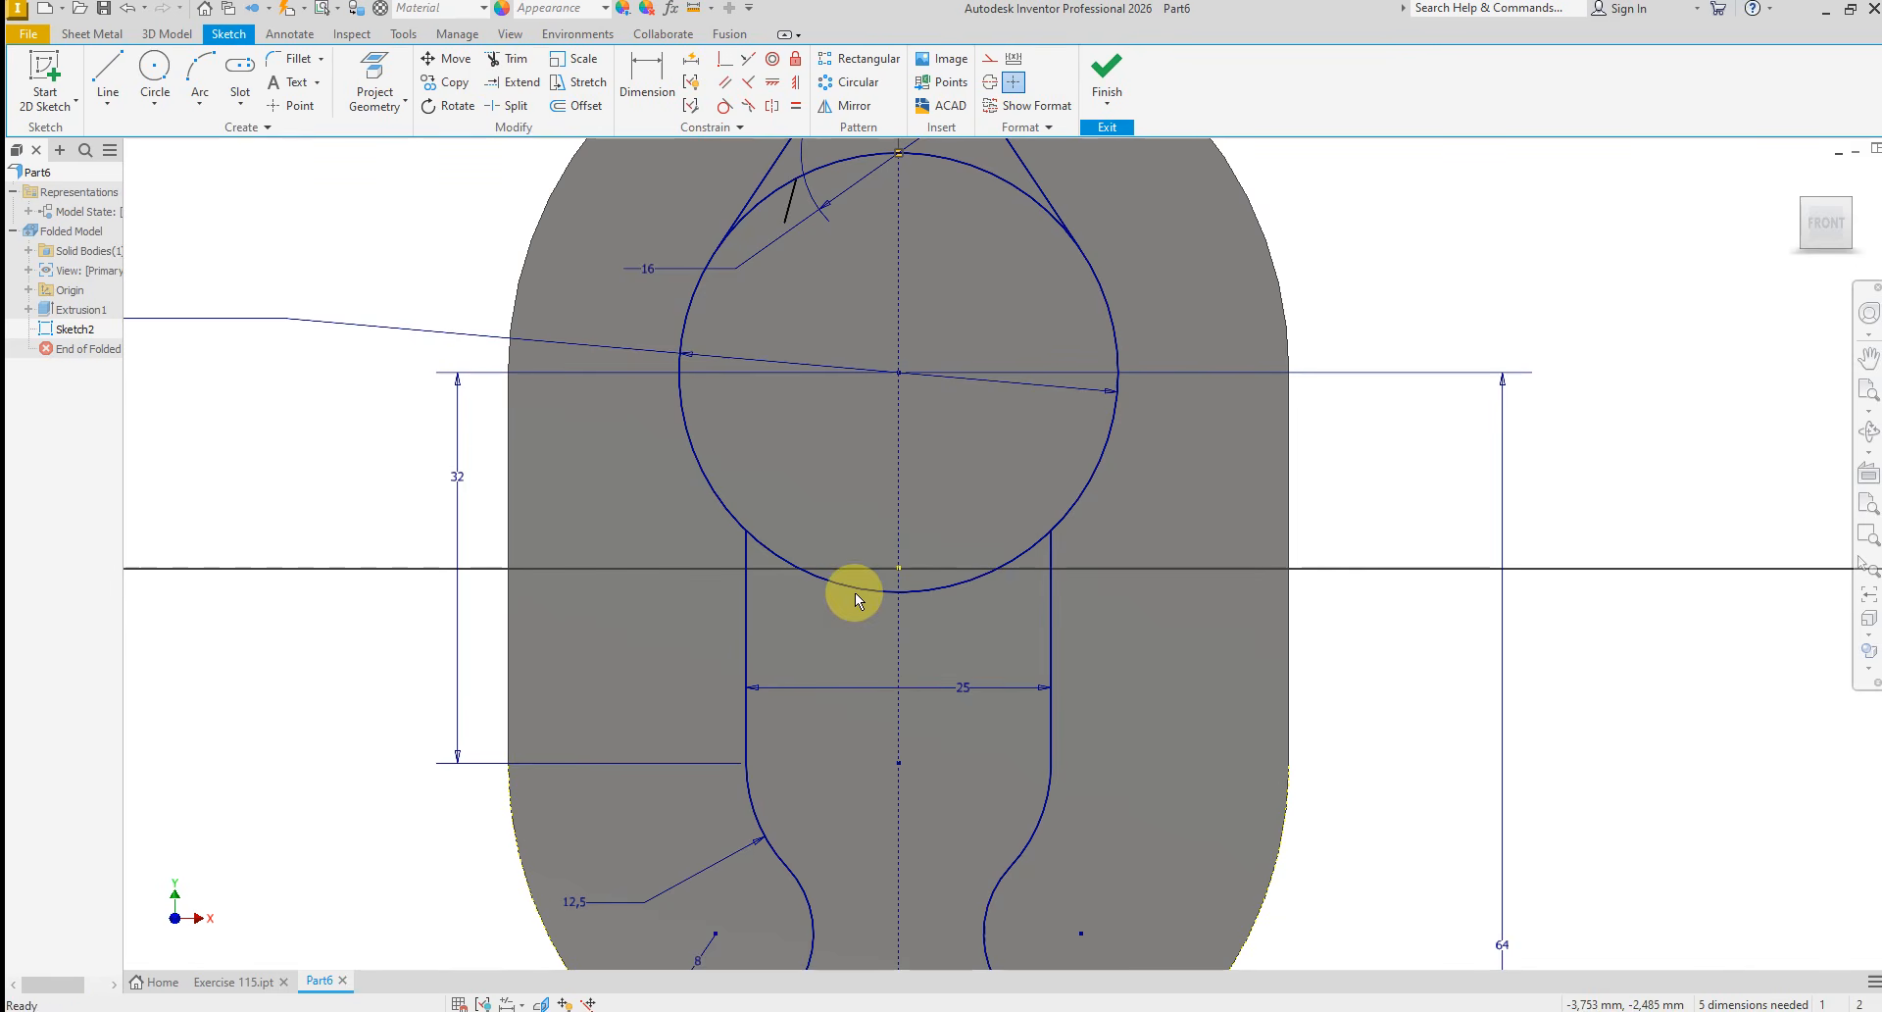
{"action": "right_click", "coordinate": [791, 449]}
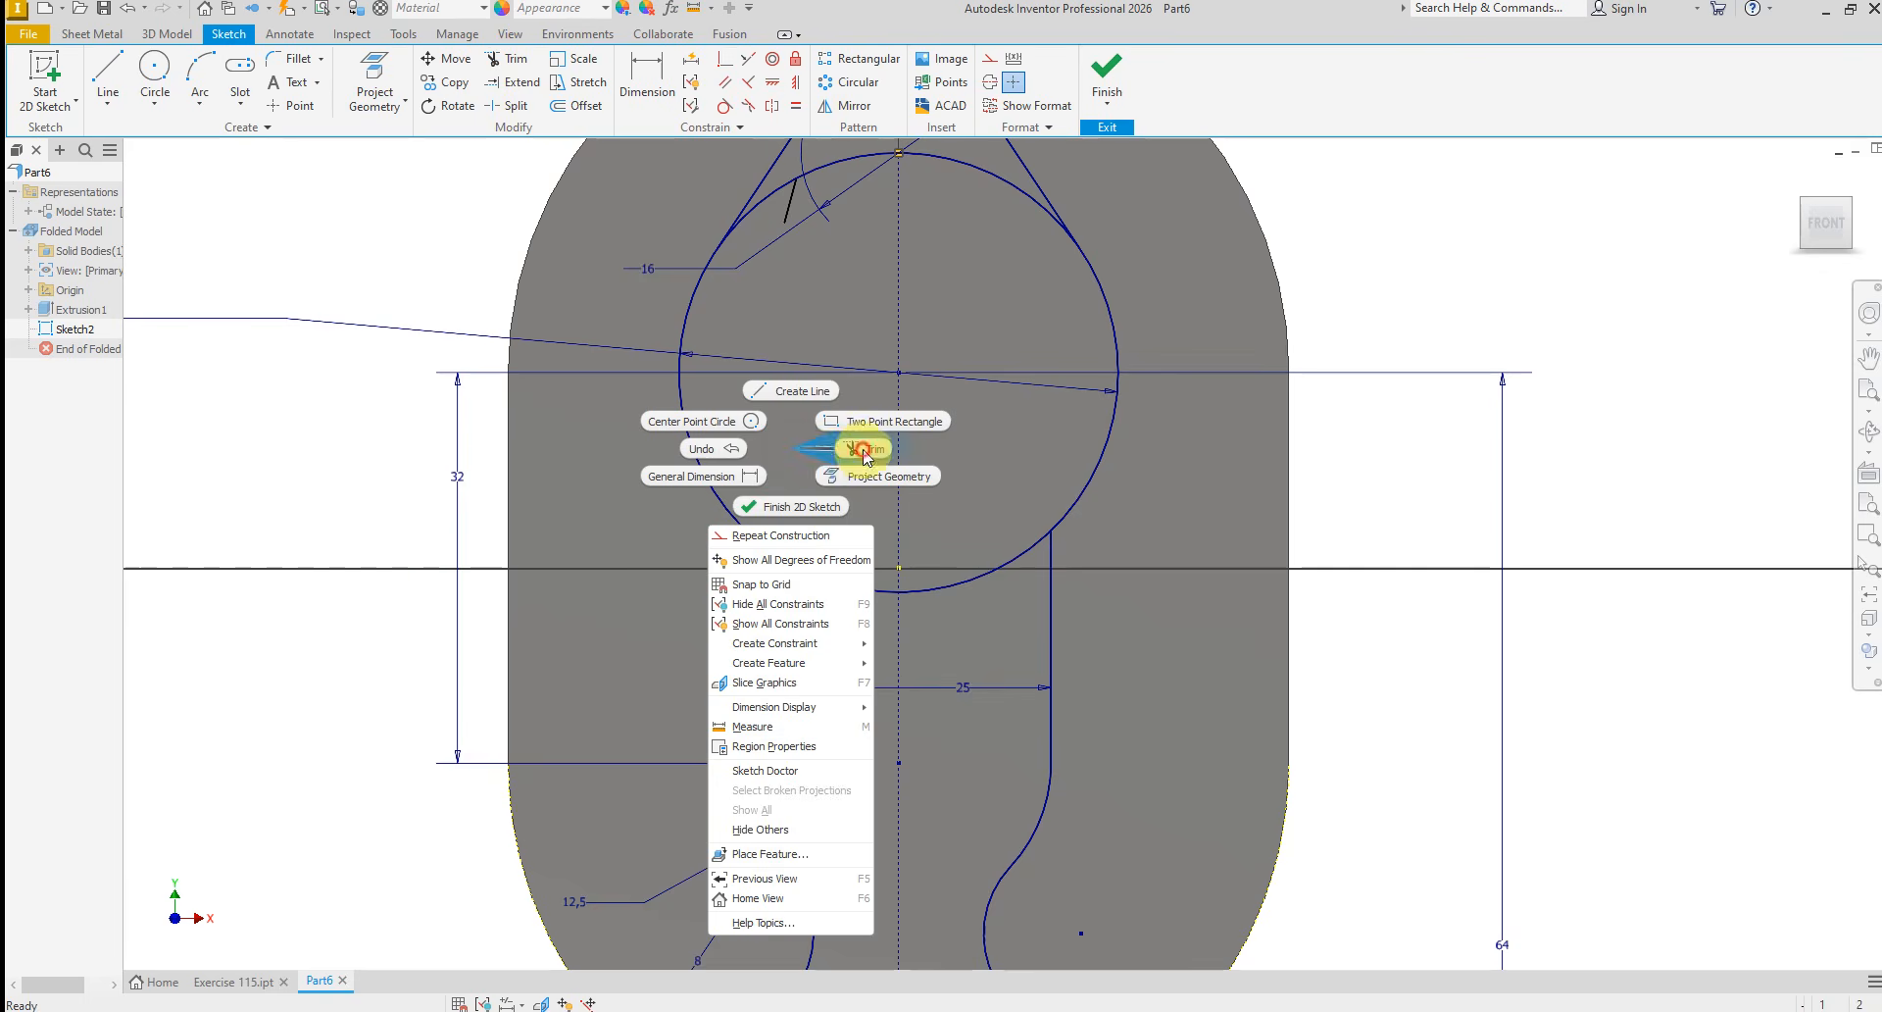
{"action": "left_click", "coordinate": [875, 449]}
{"action": "left_click", "coordinate": [849, 592]}
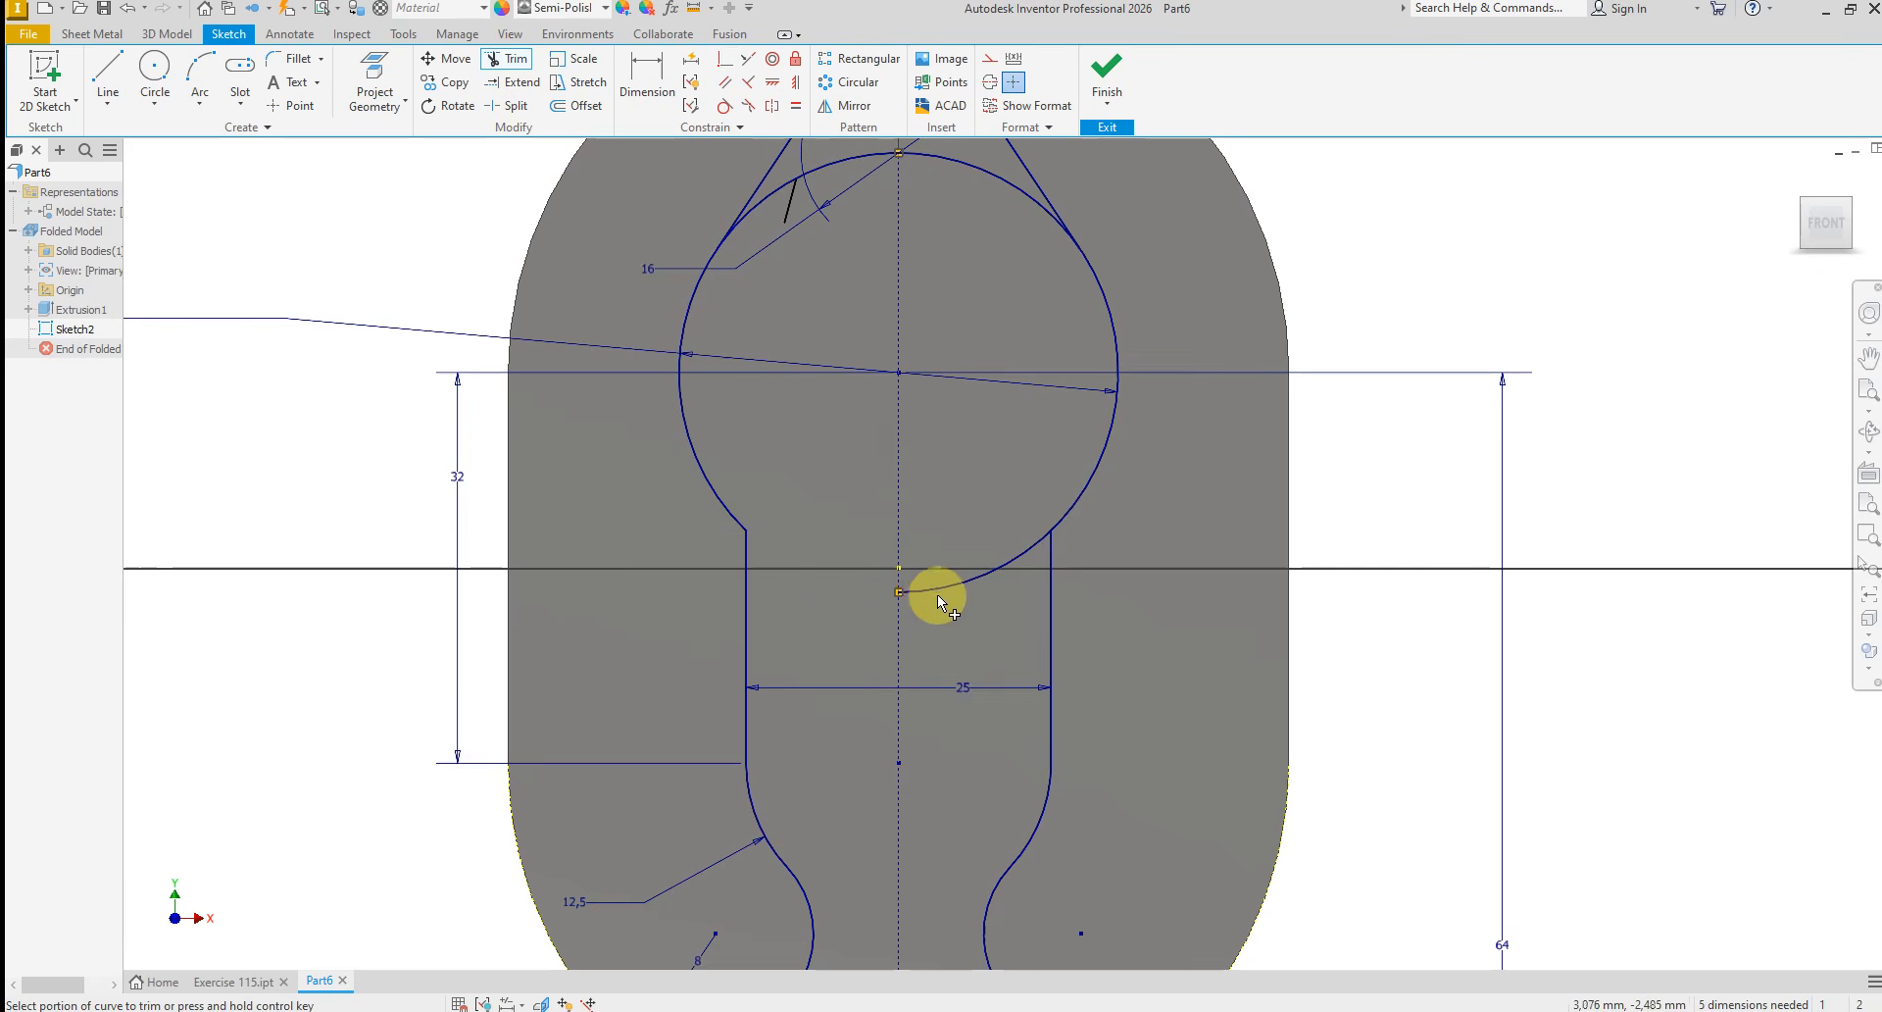
{"action": "right_click", "coordinate": [1109, 597]}
{"action": "left_click", "coordinate": [1174, 601]}
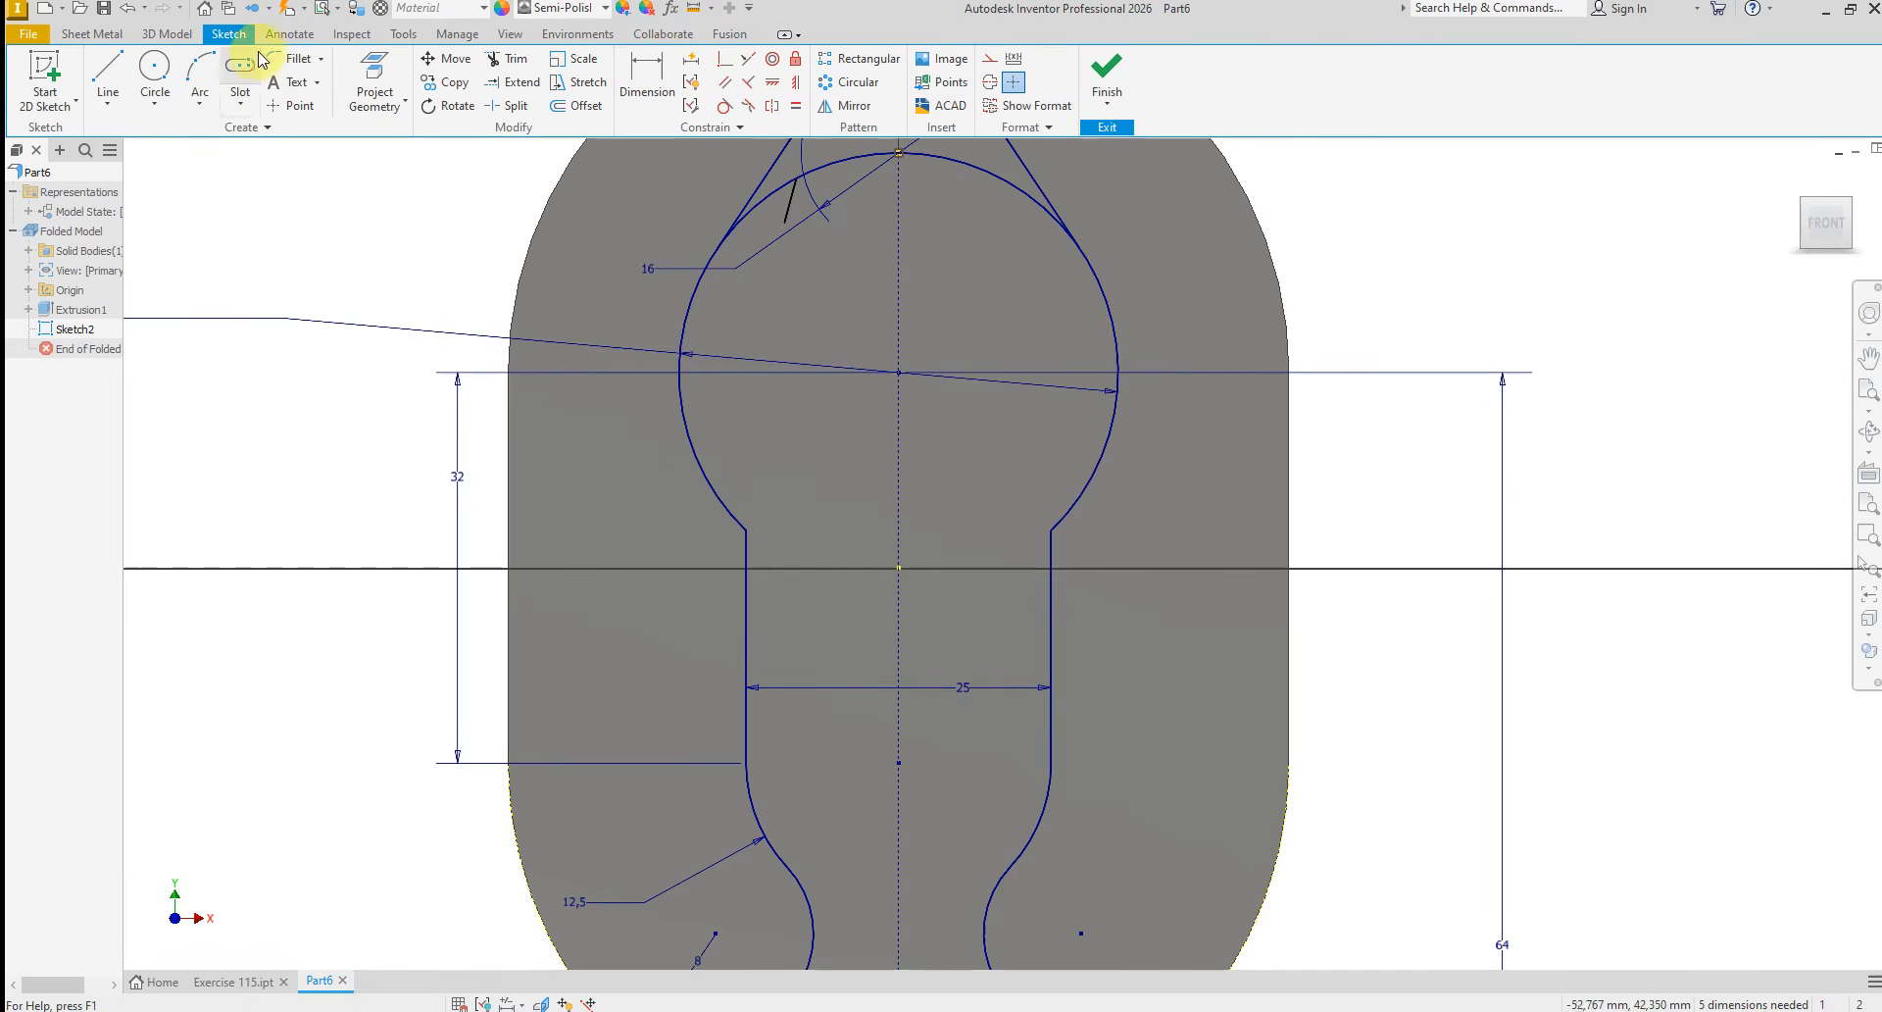
Round both corners between the 36 mm arc and the 25 mm wide neck with 6 mm fillets, and finish the sketch
{"action": "left_click", "coordinate": [294, 59]}
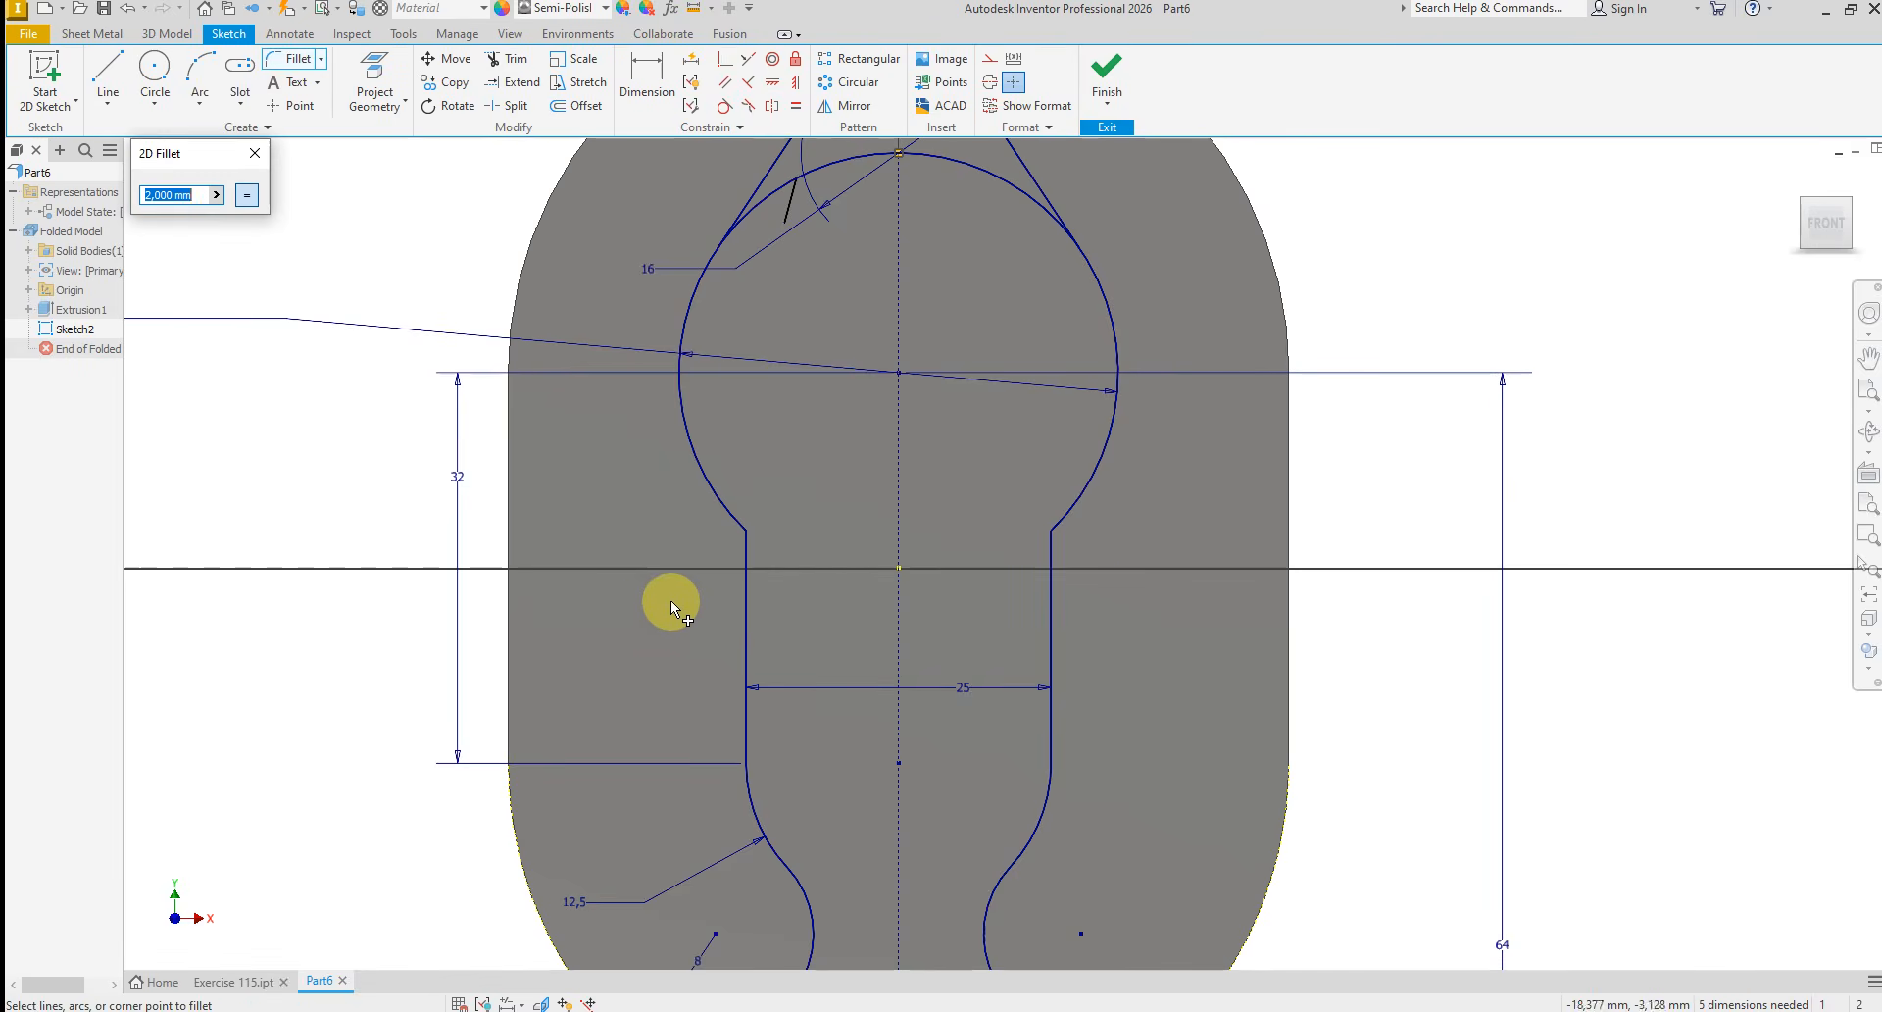
{"action": "left_click", "coordinate": [745, 544]}
{"action": "left_click", "coordinate": [737, 516]}
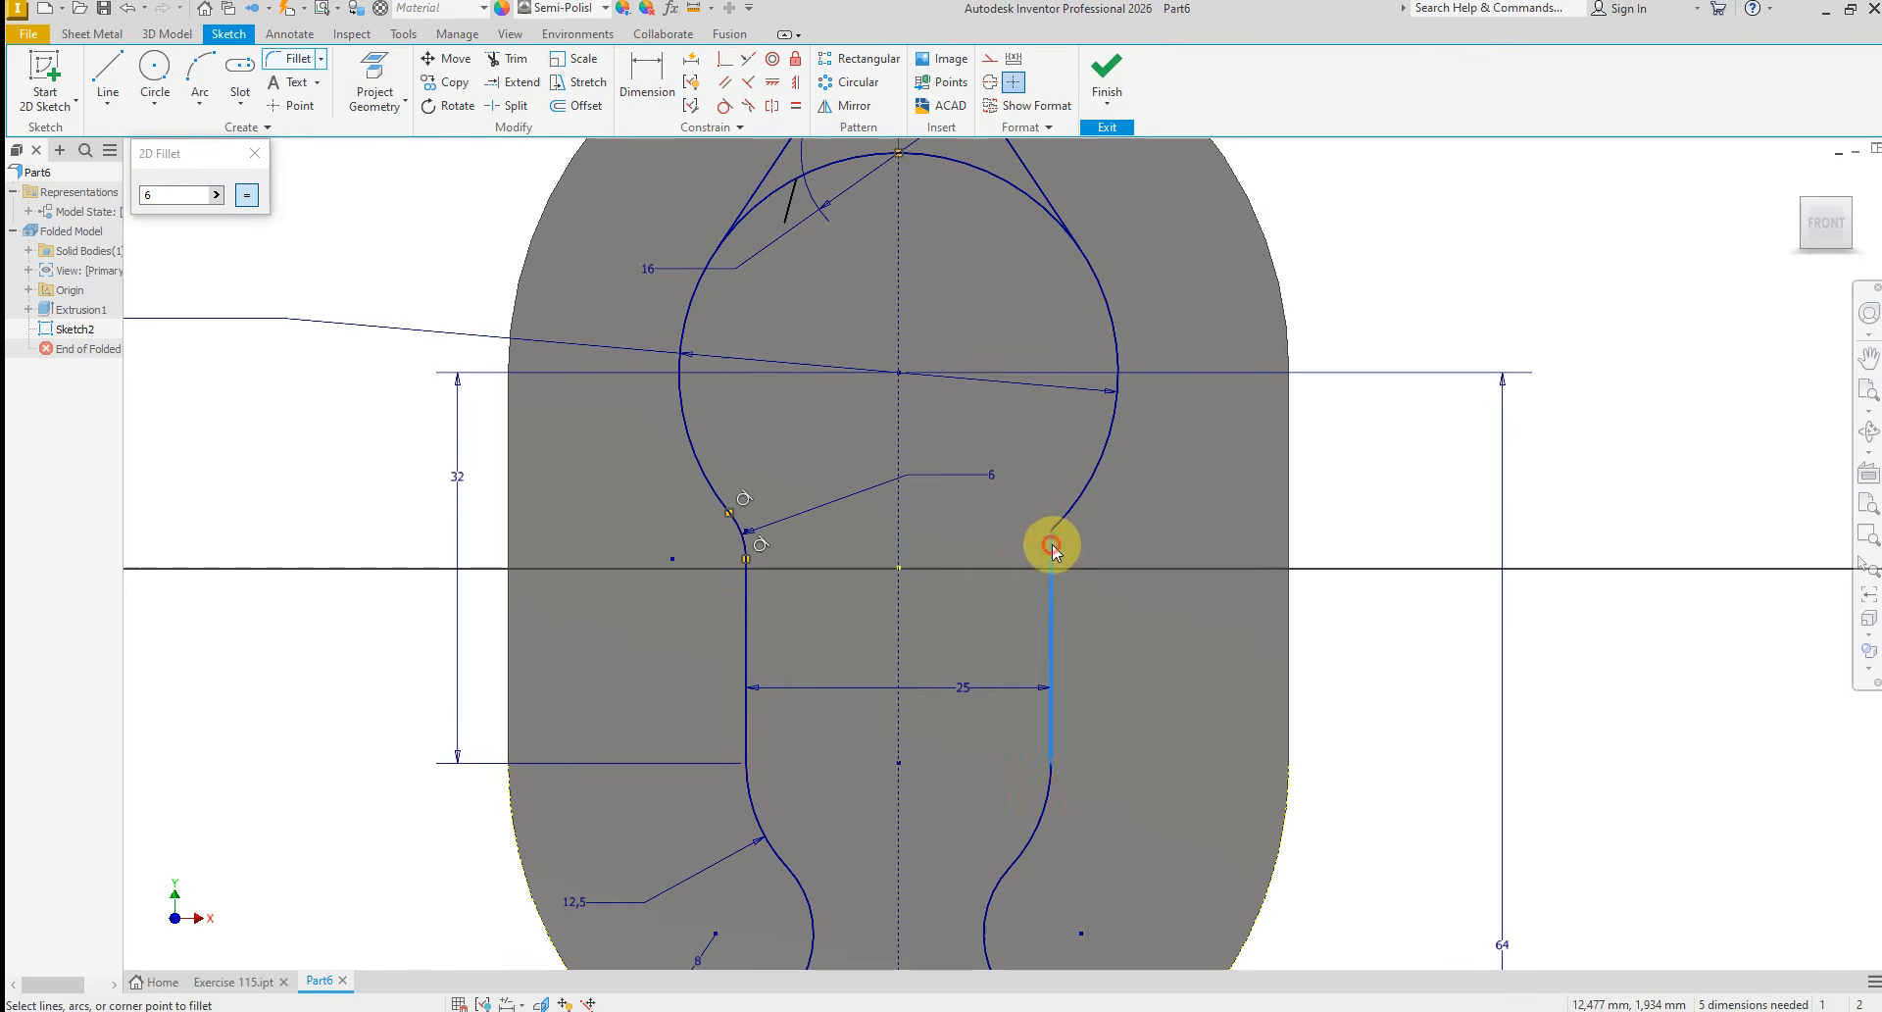
{"action": "left_click", "coordinate": [1052, 548]}
{"action": "left_click", "coordinate": [1065, 527]}
{"action": "right_click", "coordinate": [333, 424]}
{"action": "left_click", "coordinate": [363, 419]}
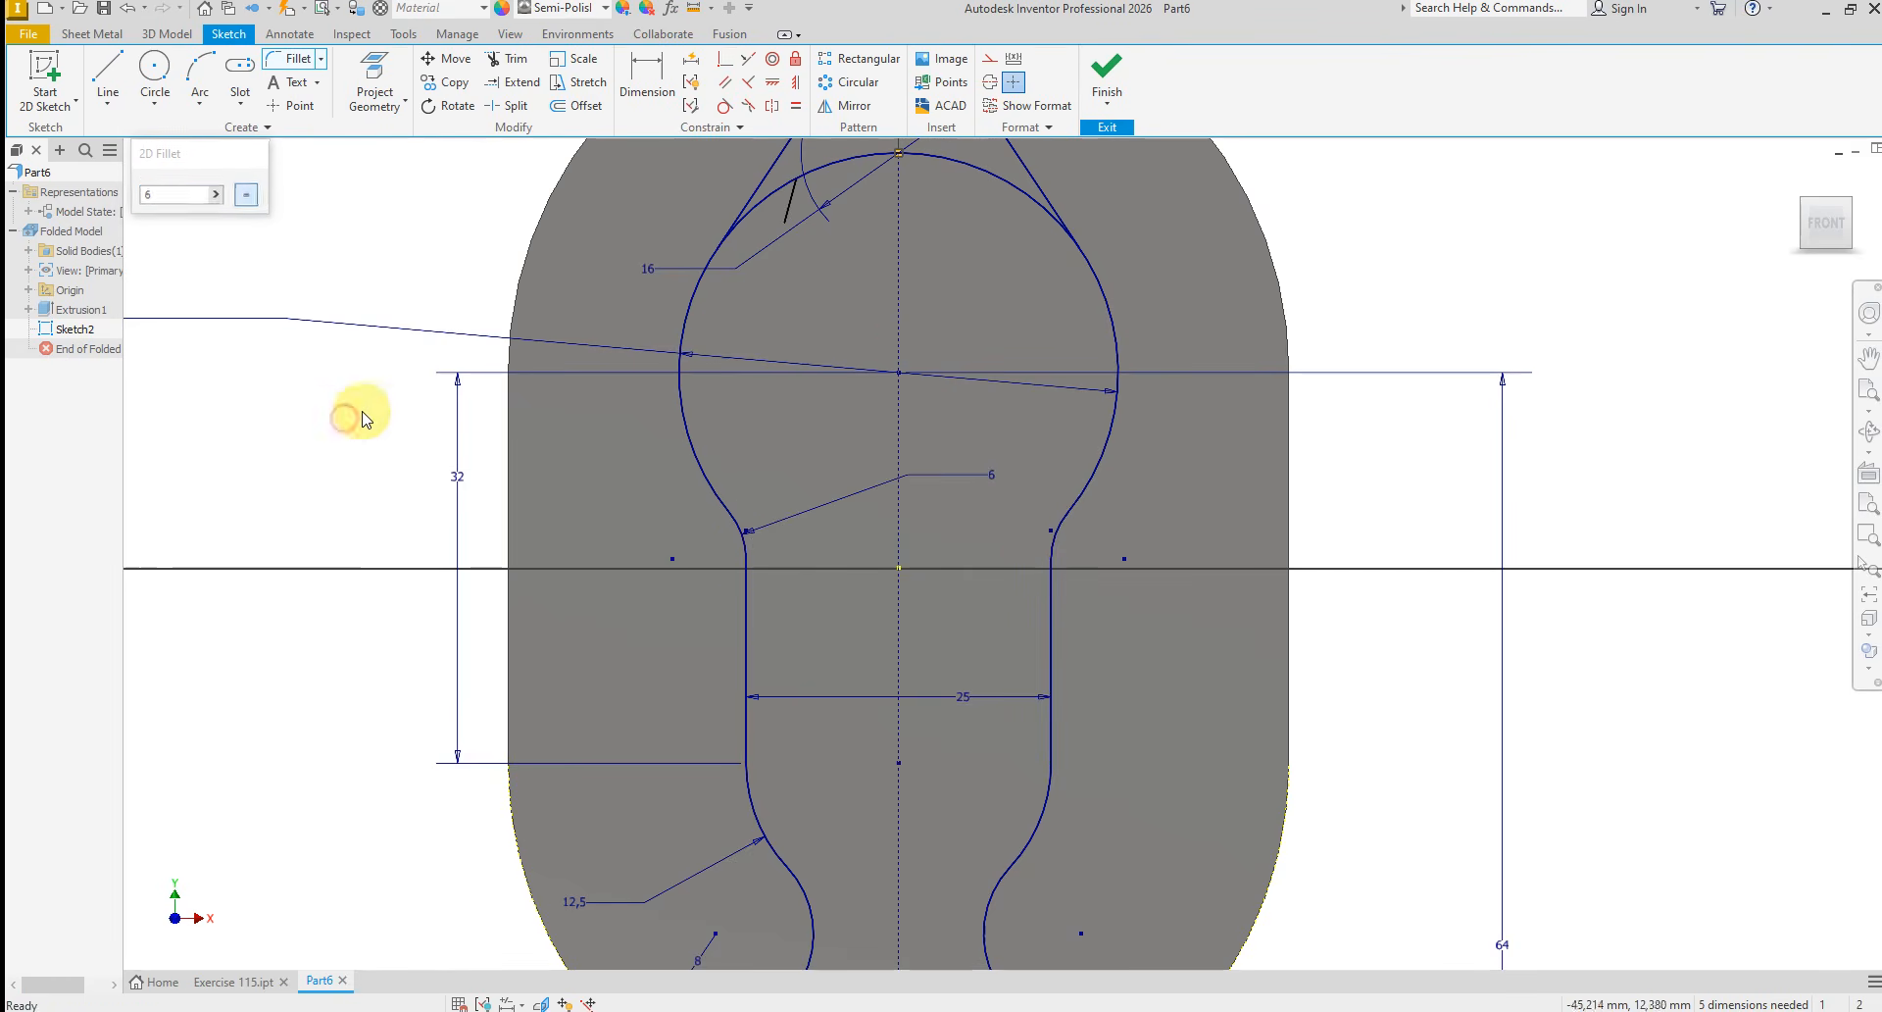
{"action": "scroll", "coordinate": [937, 469], "scroll_direction": "down", "scroll_amount": 3}
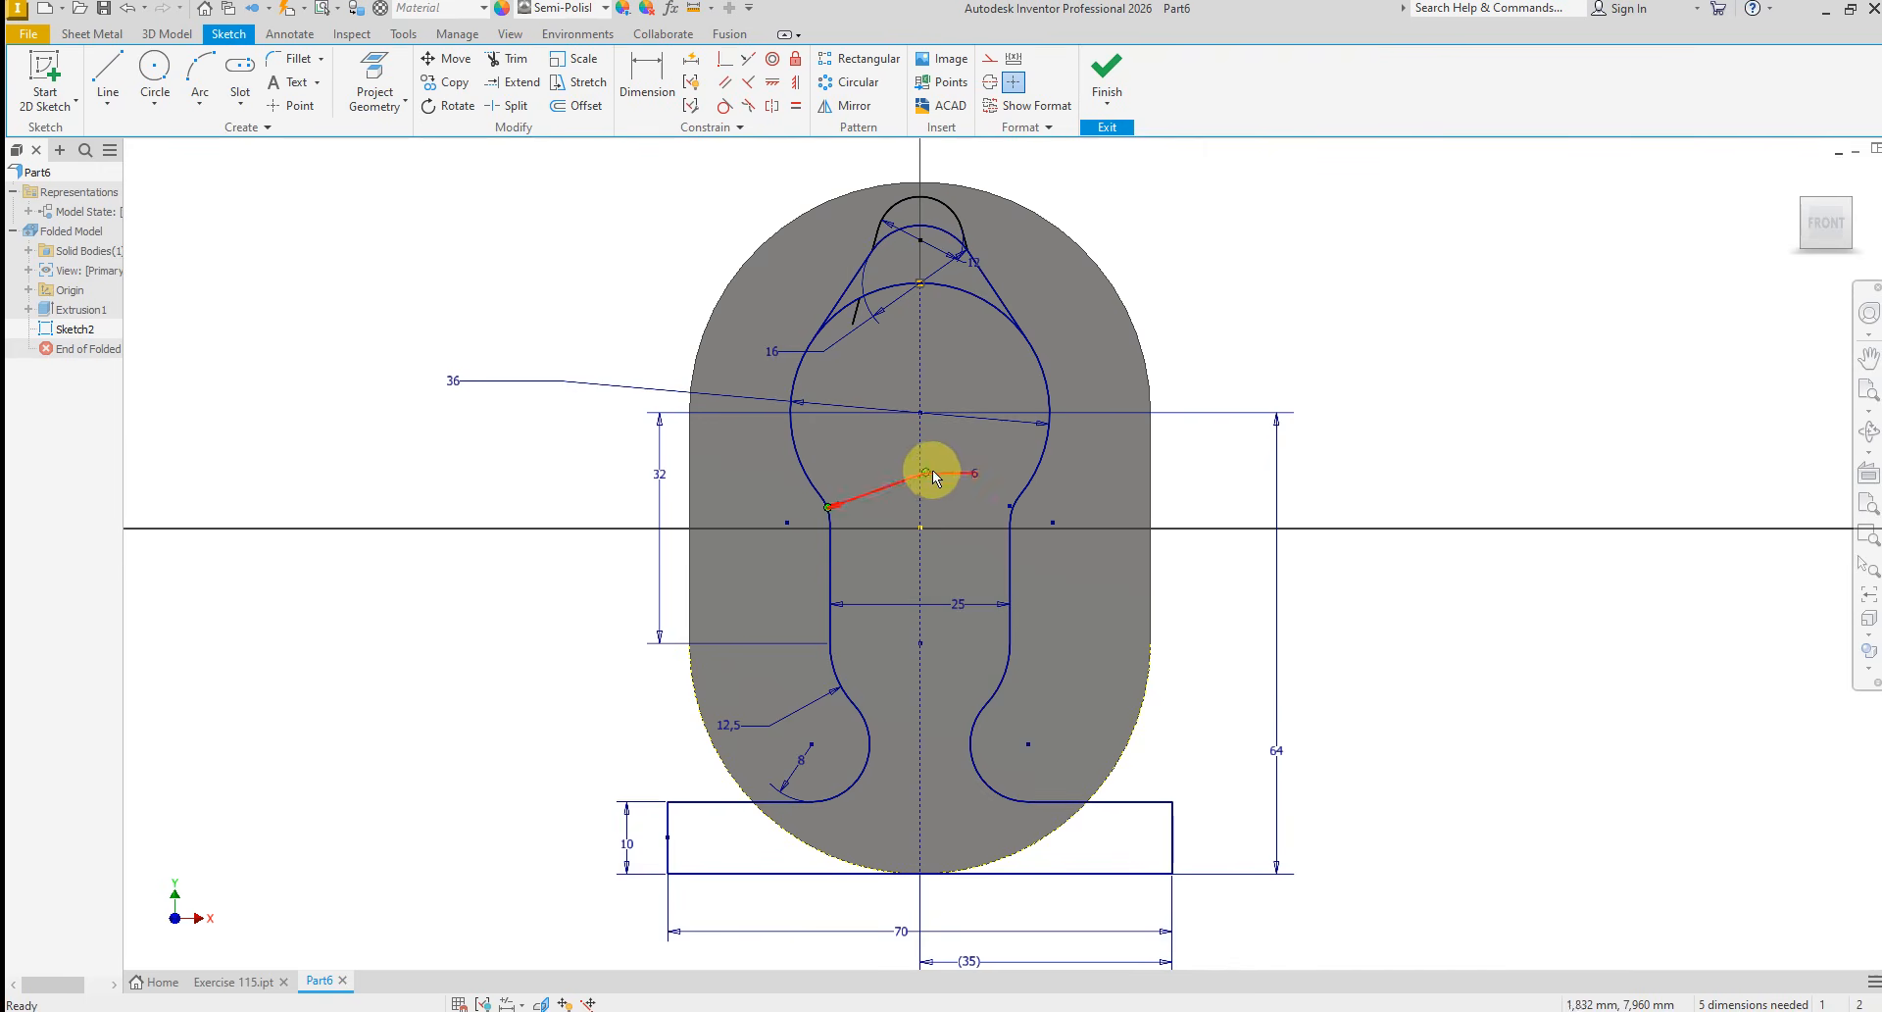
{"action": "left_click", "coordinate": [1108, 66]}
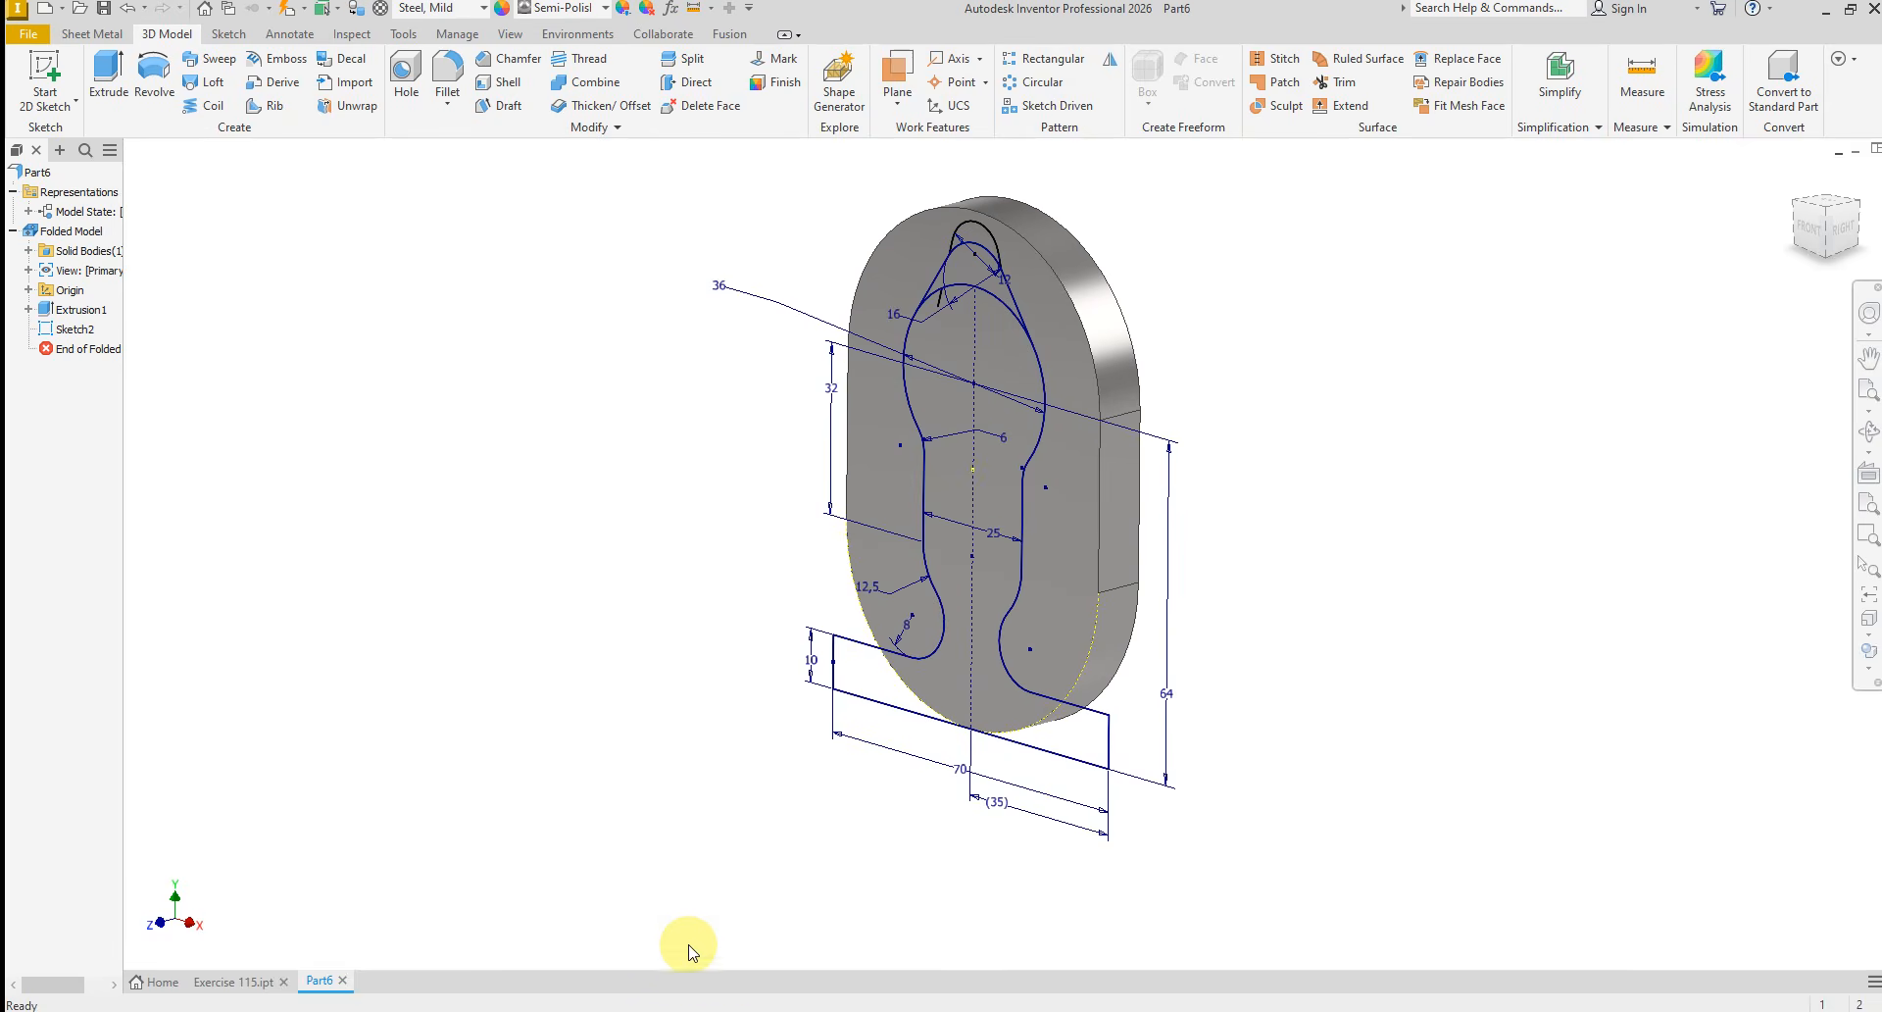
{"action": "left_click", "coordinate": [735, 1011]}
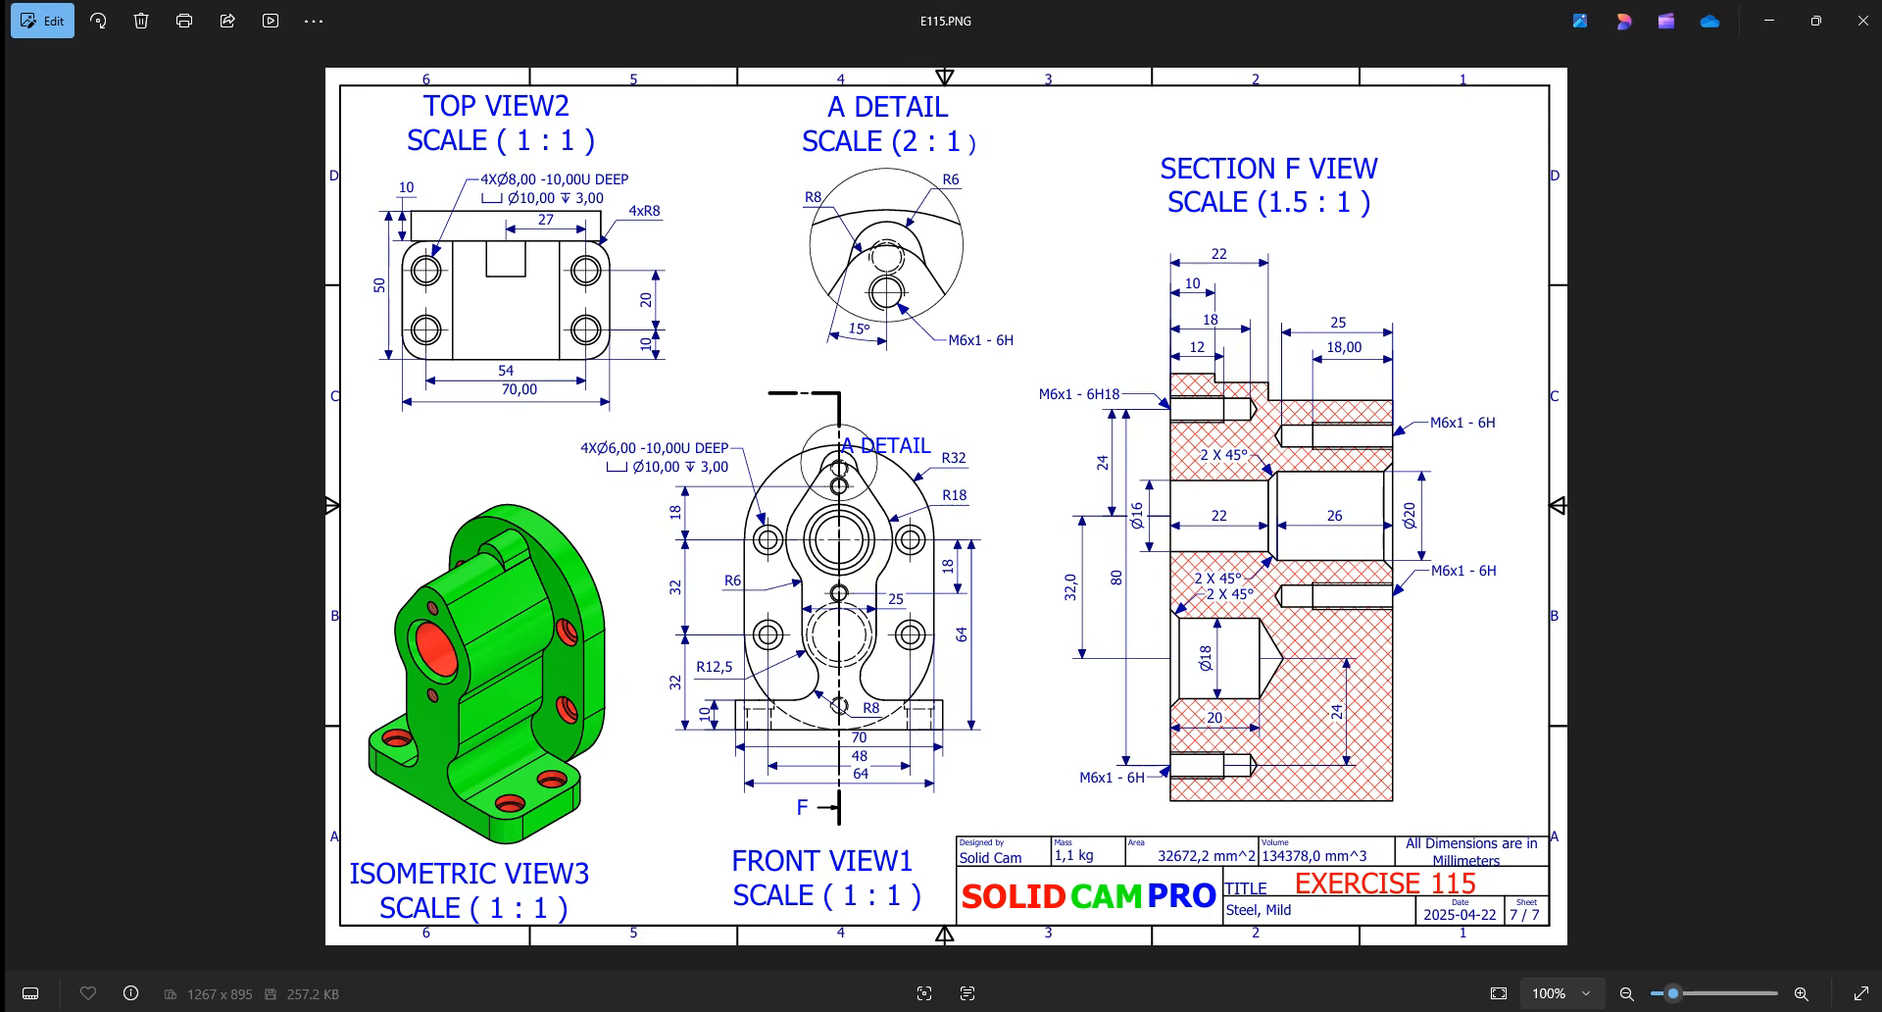
{"action": "left_click", "coordinate": [829, 1011]}
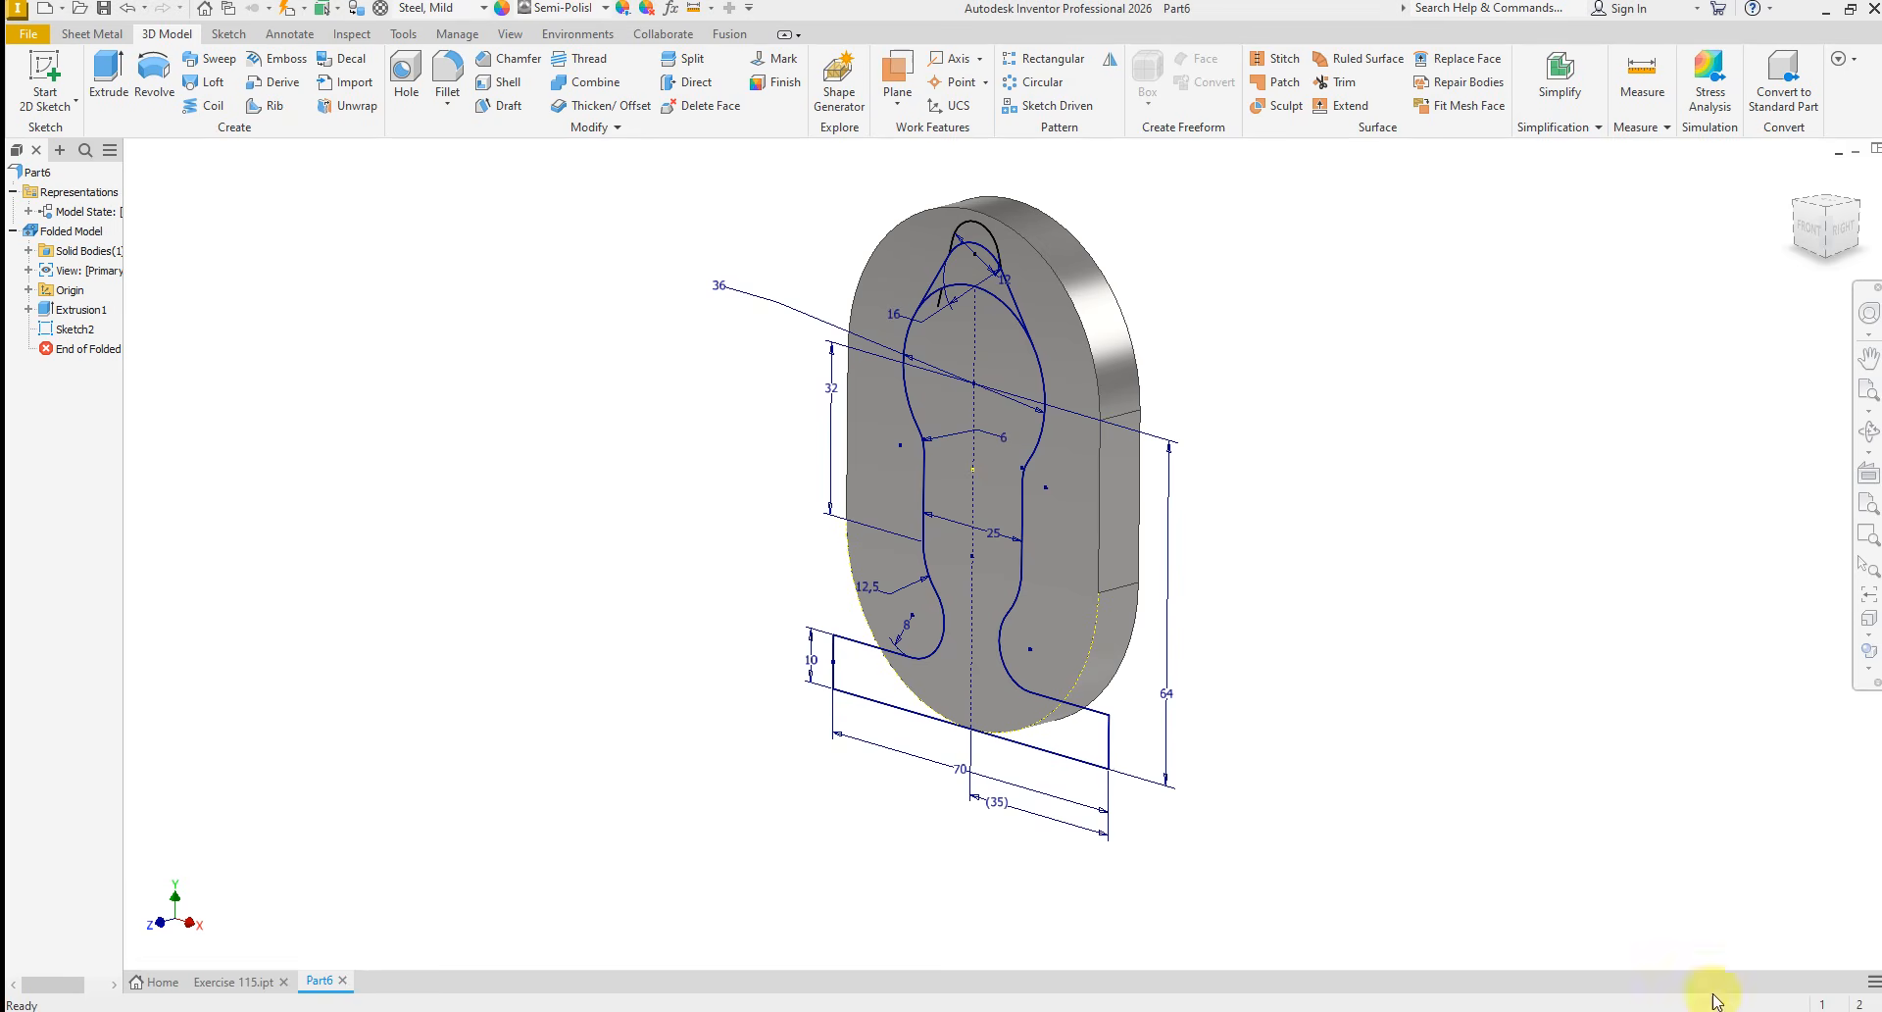
{"action": "left_click", "coordinate": [108, 73]}
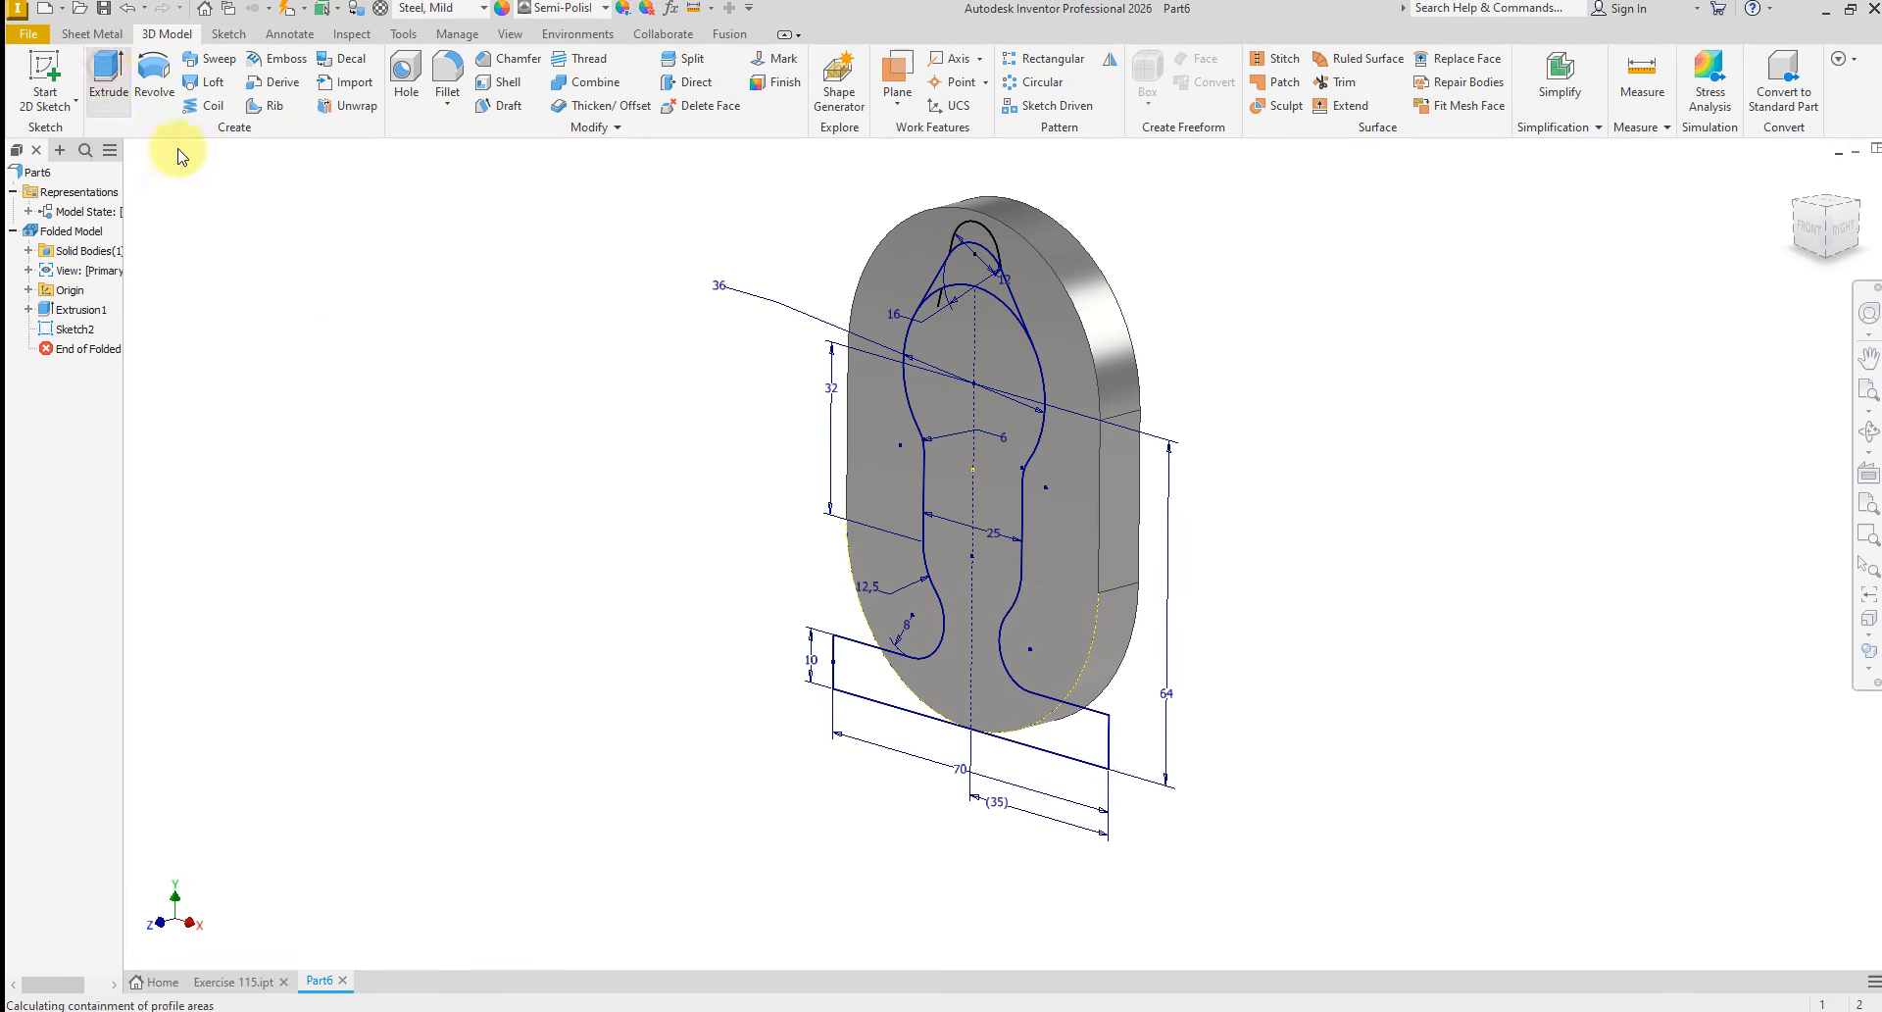
{"action": "left_click", "coordinate": [882, 675]}
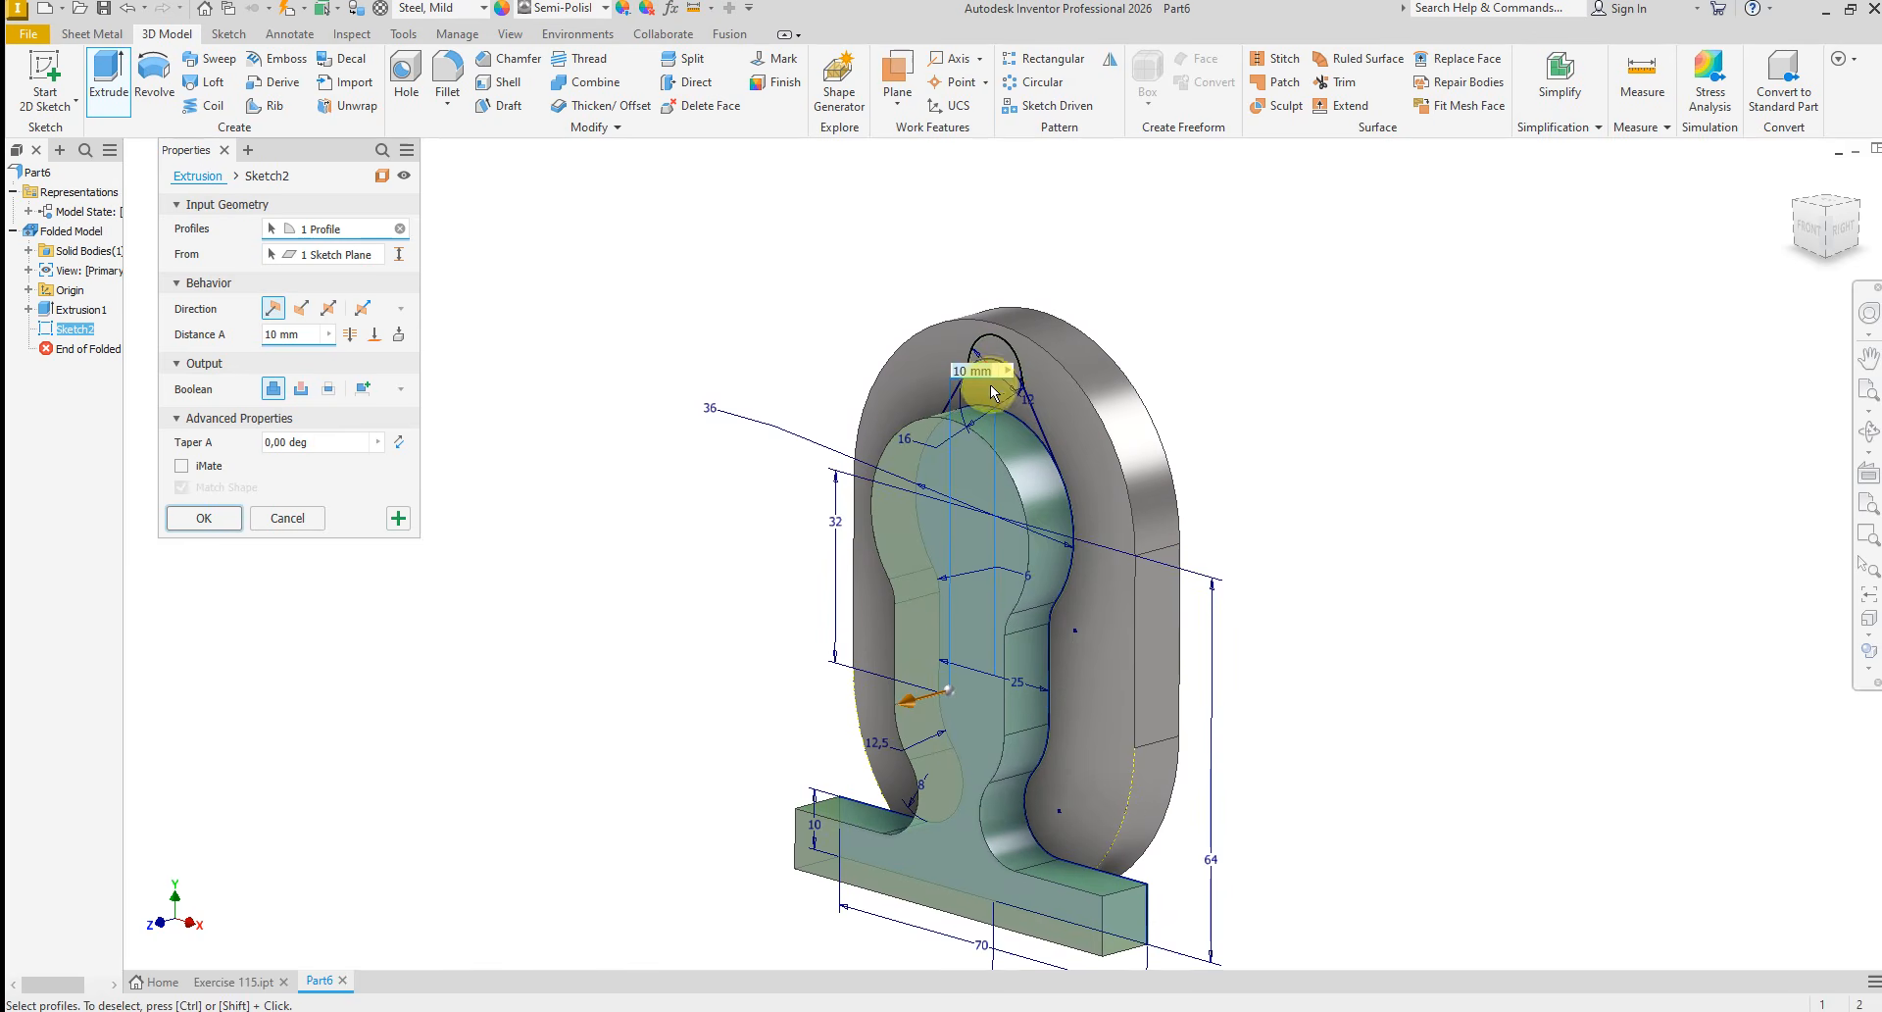
{"action": "scroll", "coordinate": [1015, 388], "scroll_direction": "up", "scroll_amount": 5}
{"action": "scroll", "coordinate": [1049, 469], "scroll_direction": "down", "scroll_amount": 5}
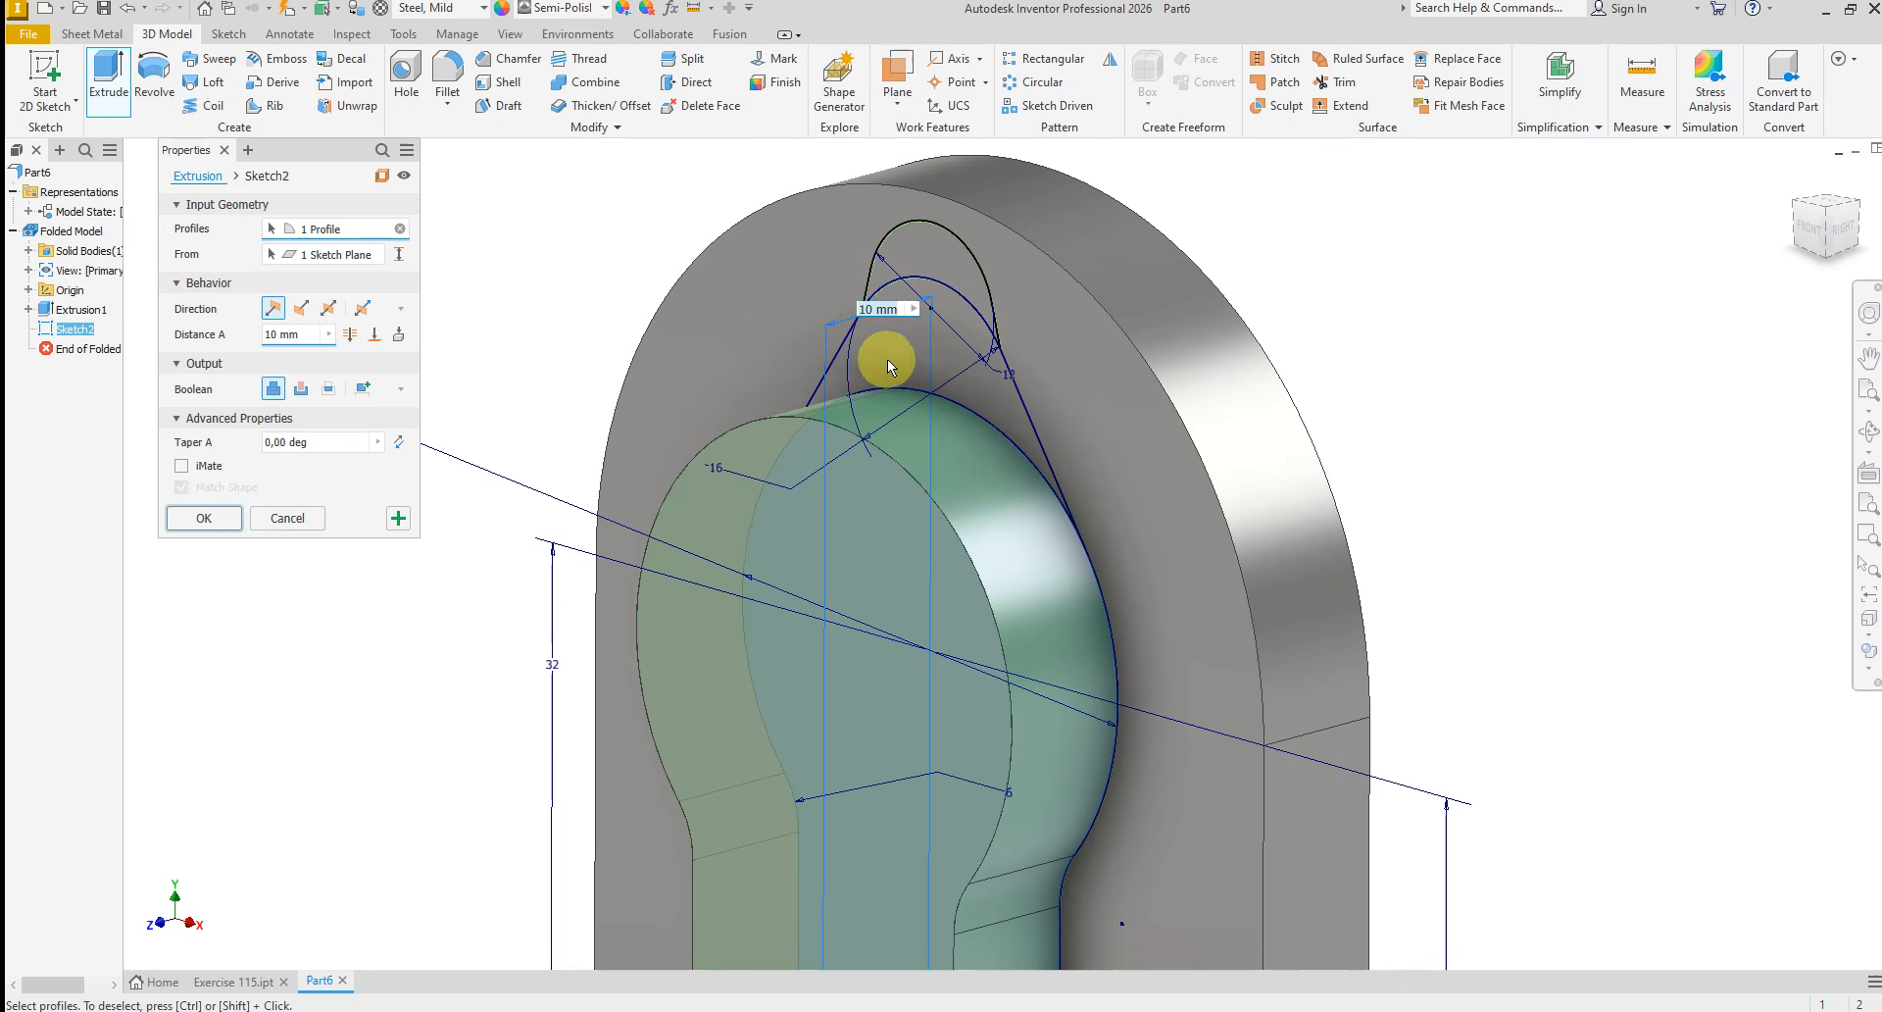
{"action": "left_click", "coordinate": [303, 525]}
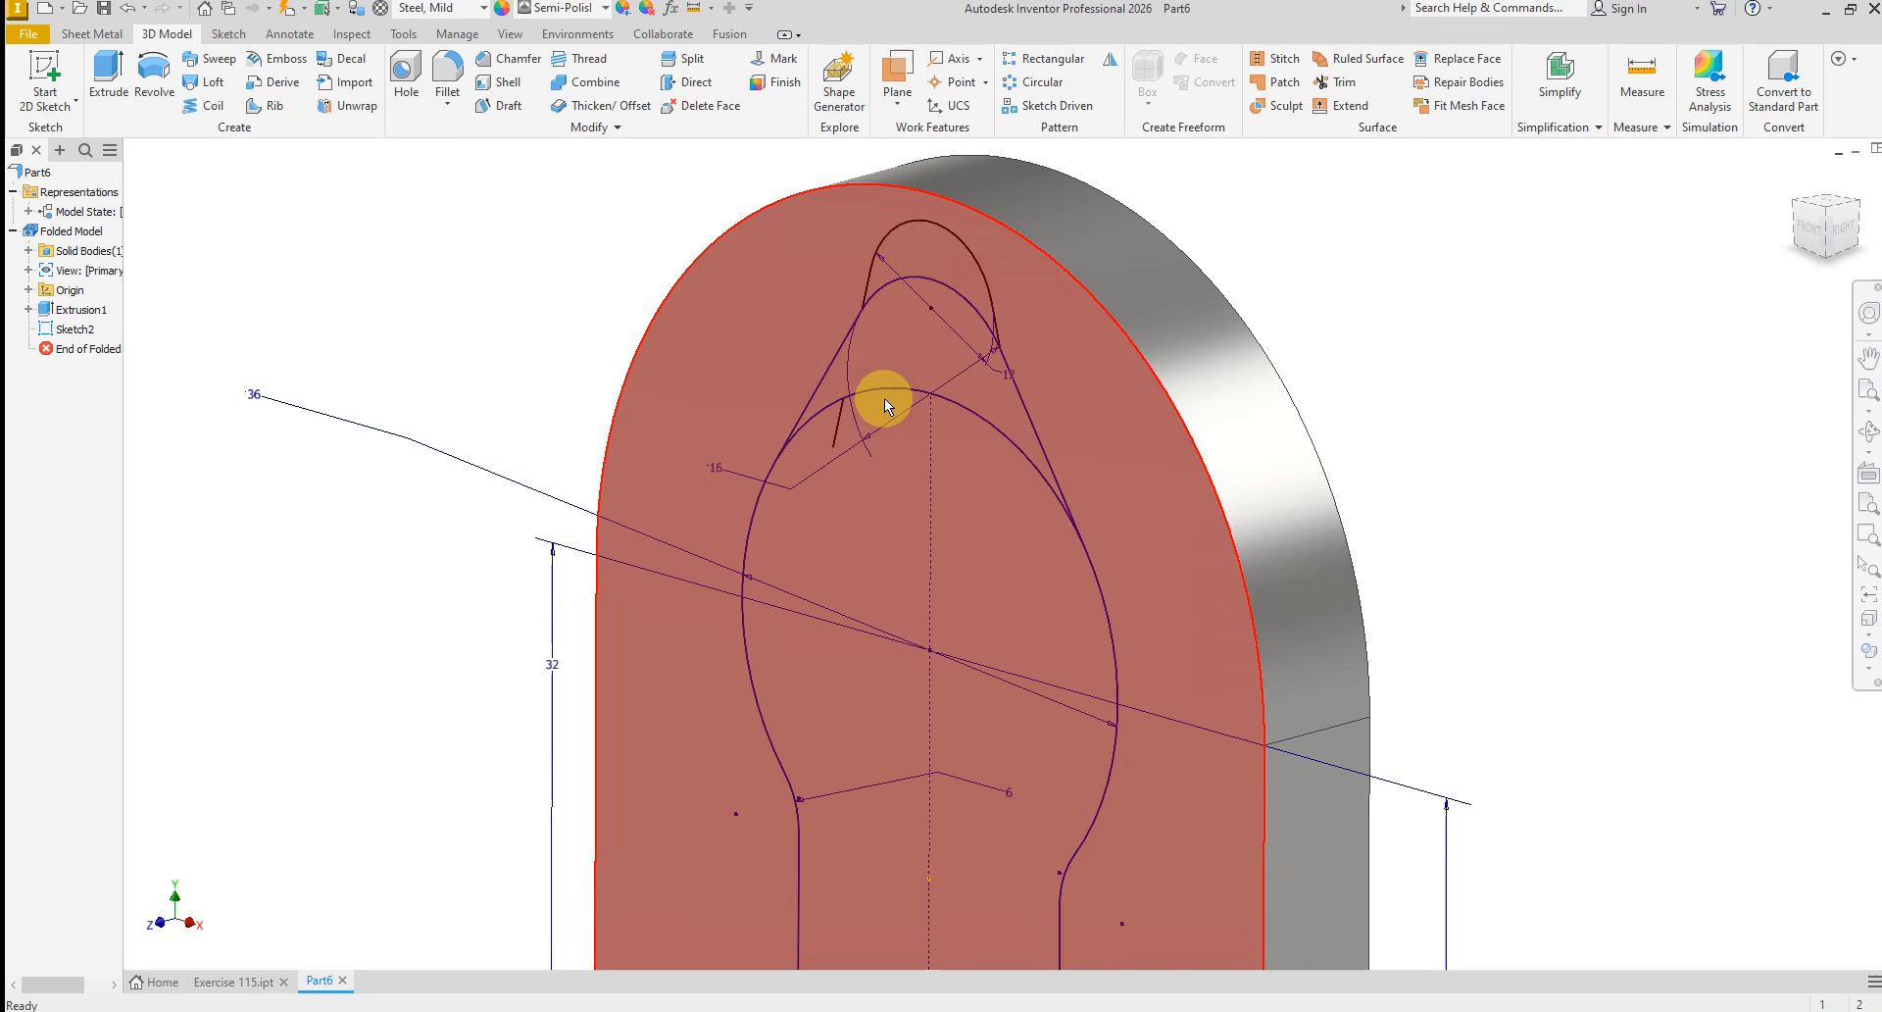
Reopen the profile sketch for editing and delete the short leftover line crossing the top of the 36 mm arc
{"action": "right_click", "coordinate": [879, 386]}
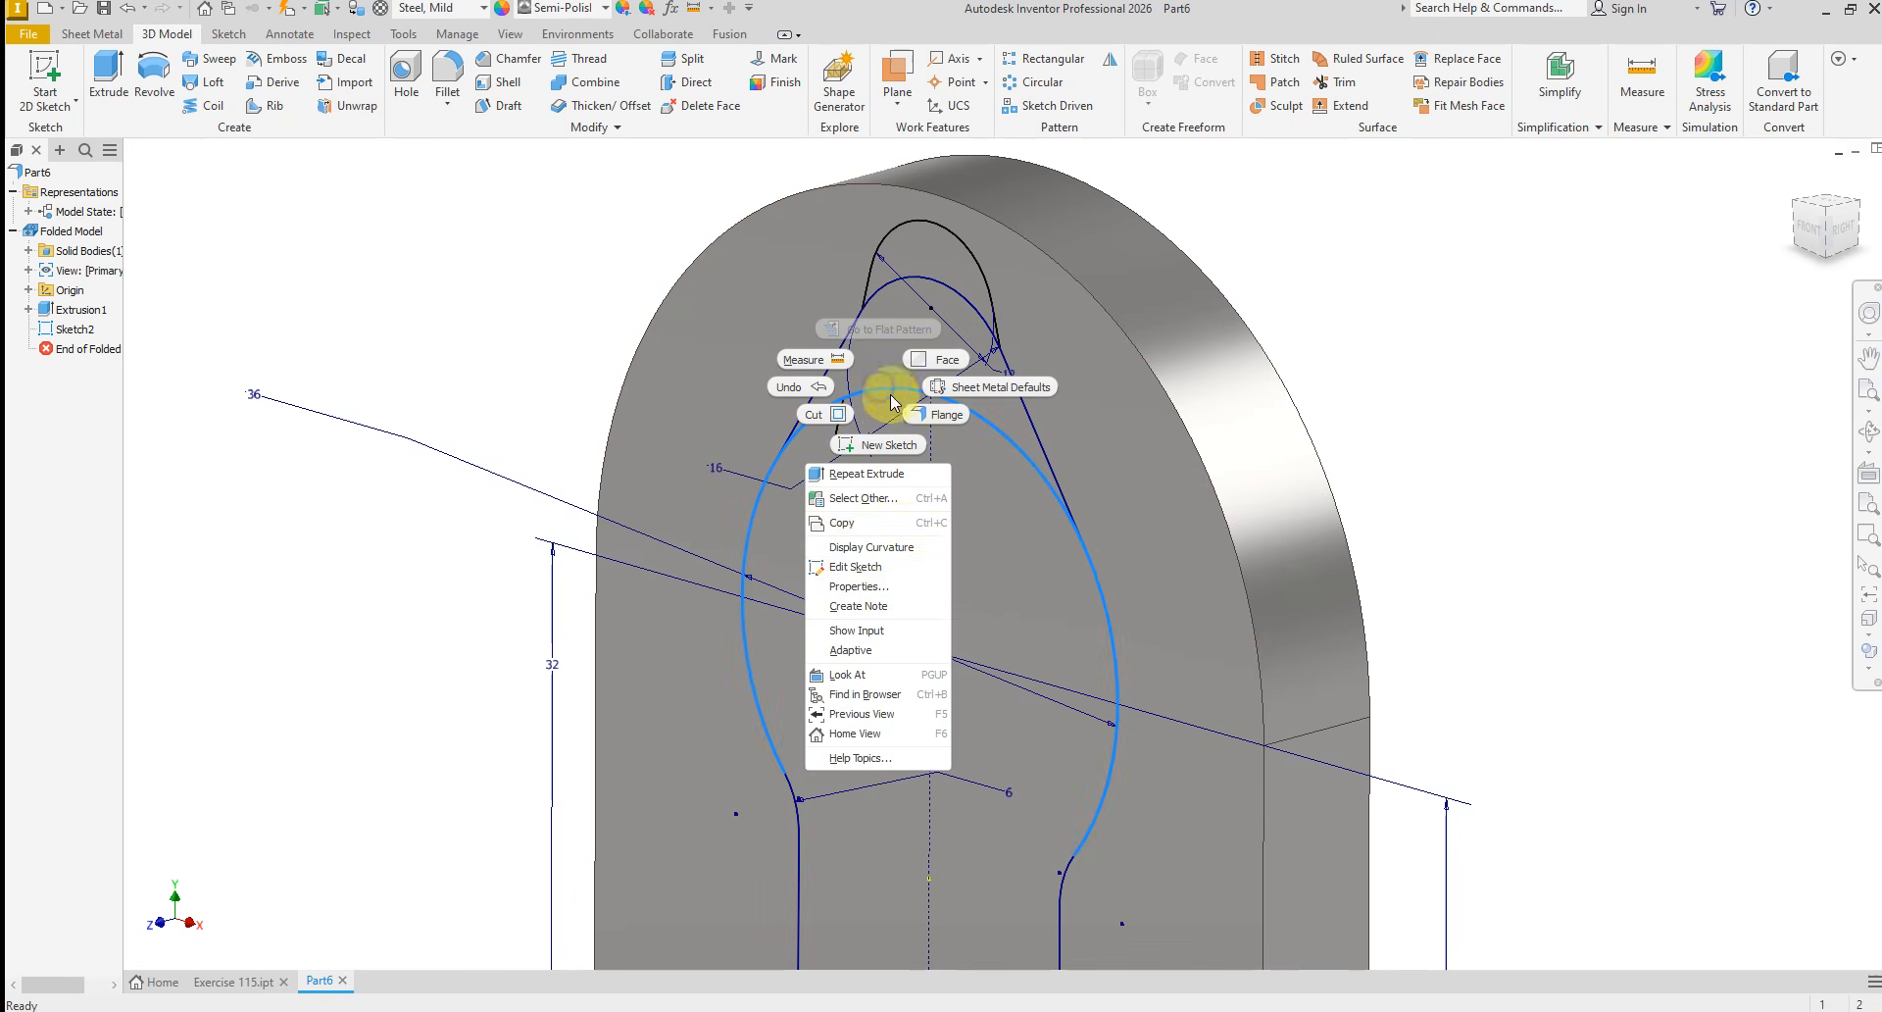
{"action": "left_click", "coordinate": [859, 569]}
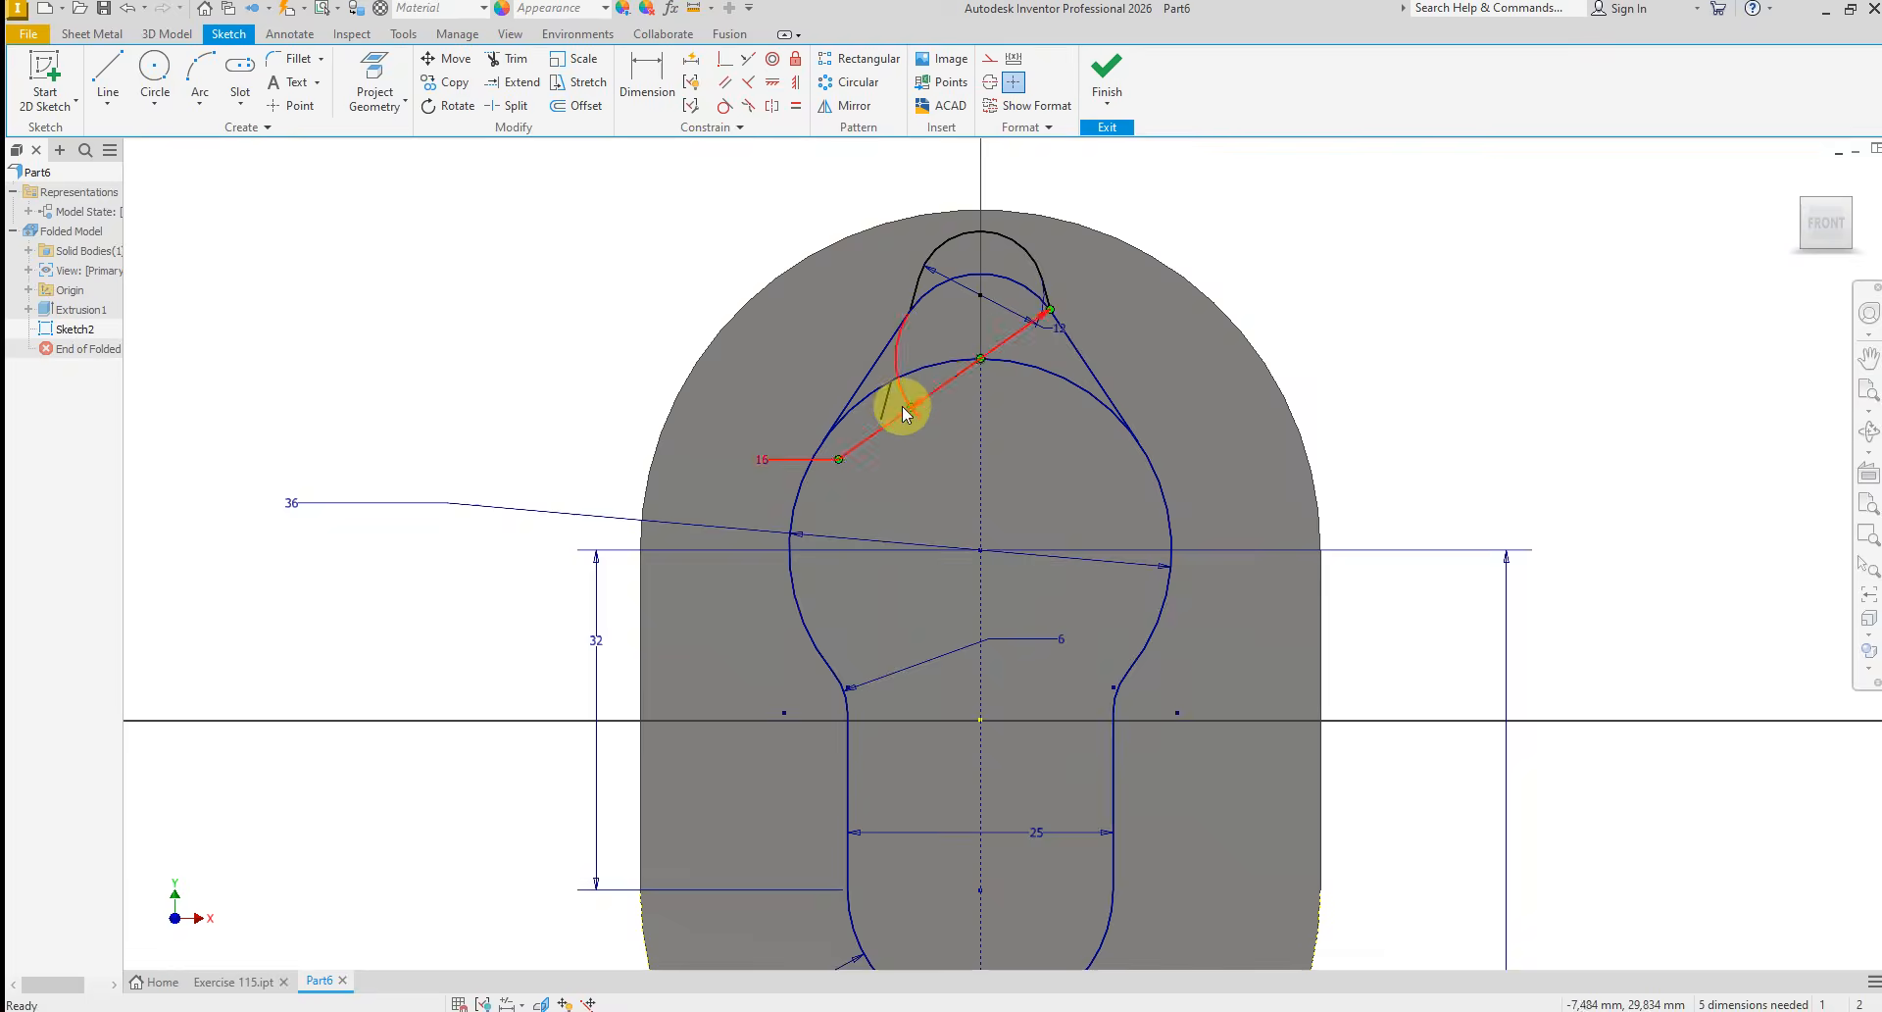
{"action": "scroll", "coordinate": [902, 406], "scroll_direction": "up", "scroll_amount": 3}
{"action": "right_click", "coordinate": [877, 401]}
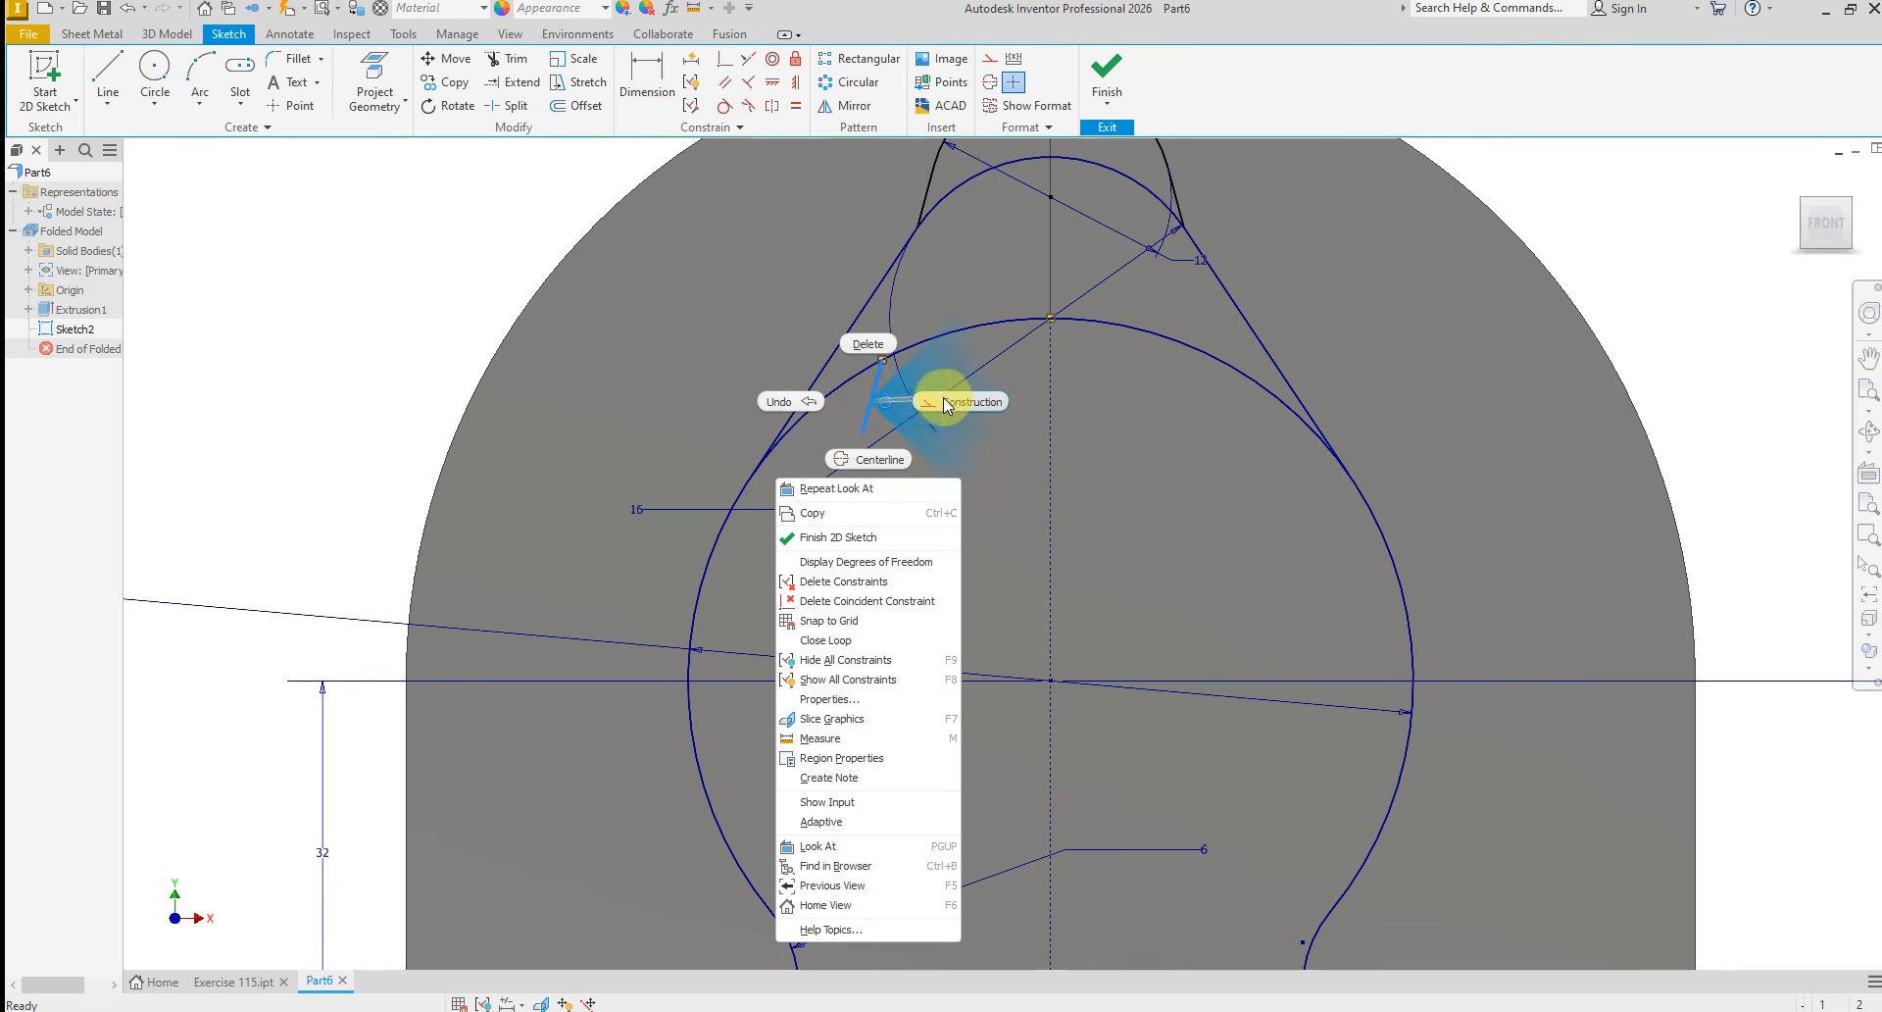
{"action": "left_click", "coordinate": [896, 351]}
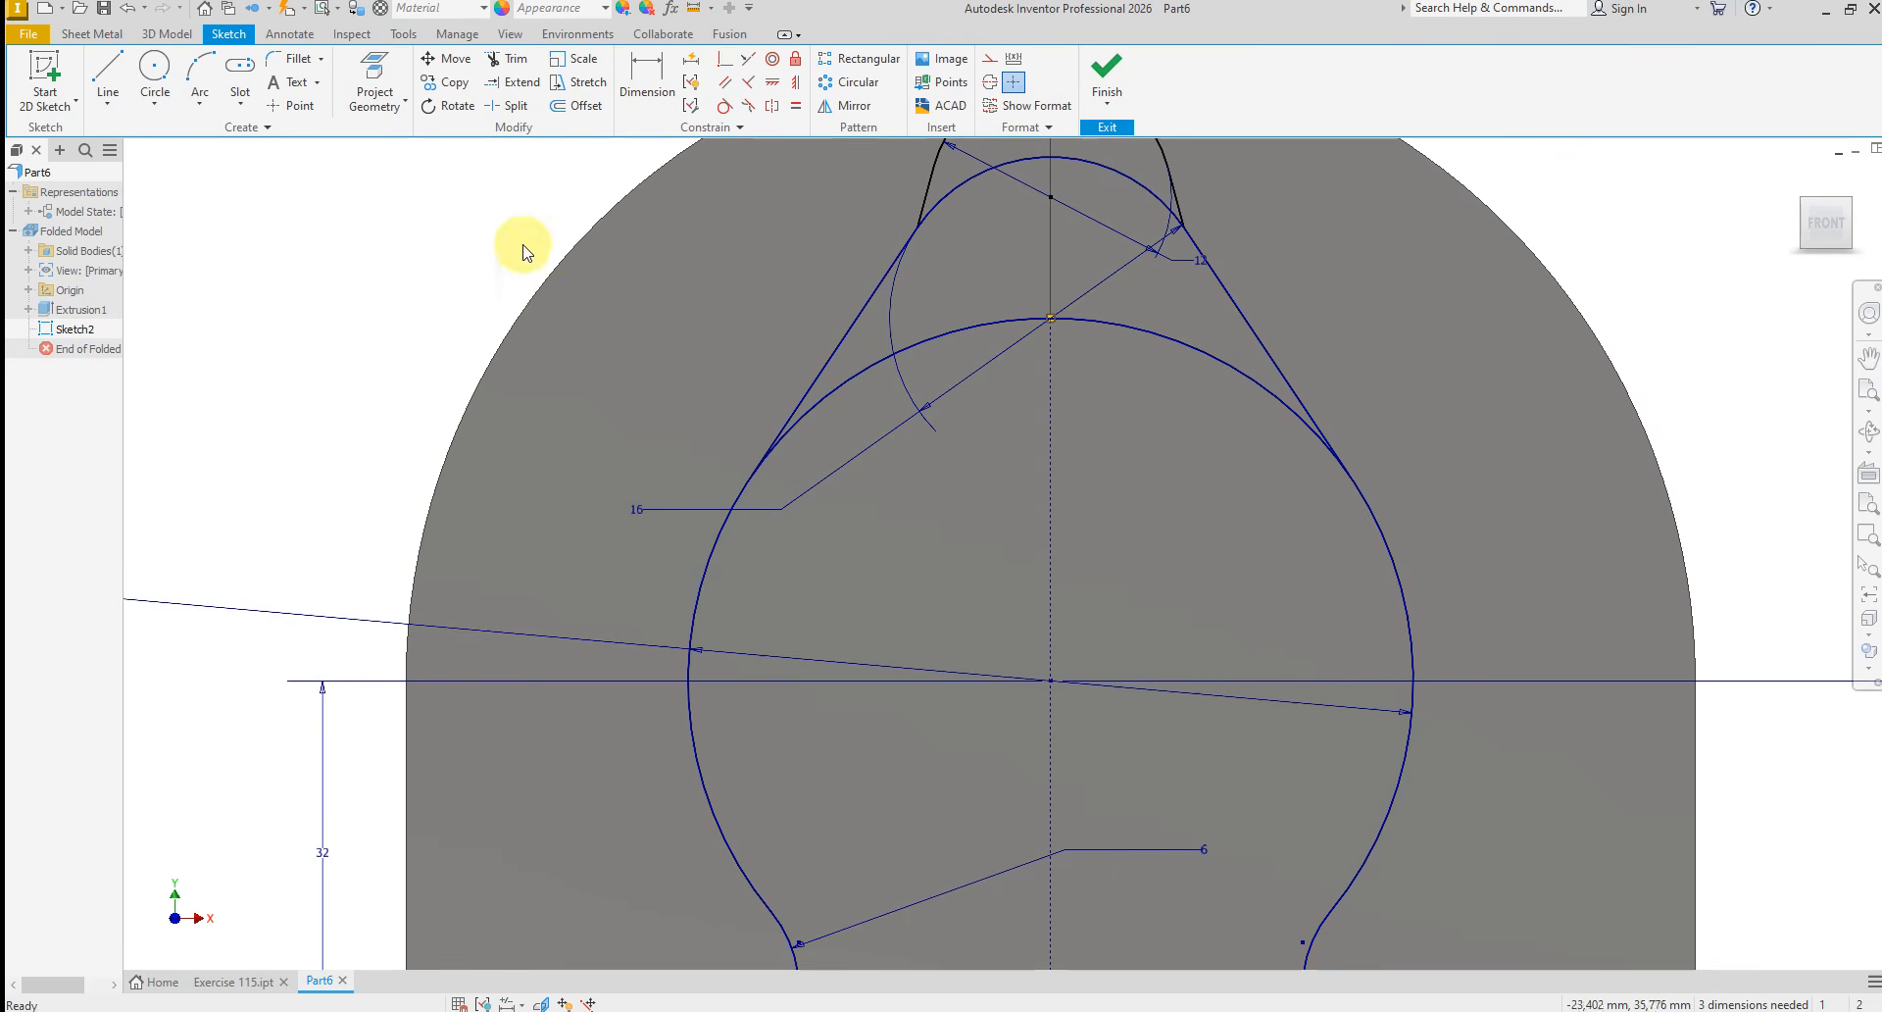
{"action": "left_click", "coordinate": [508, 59]}
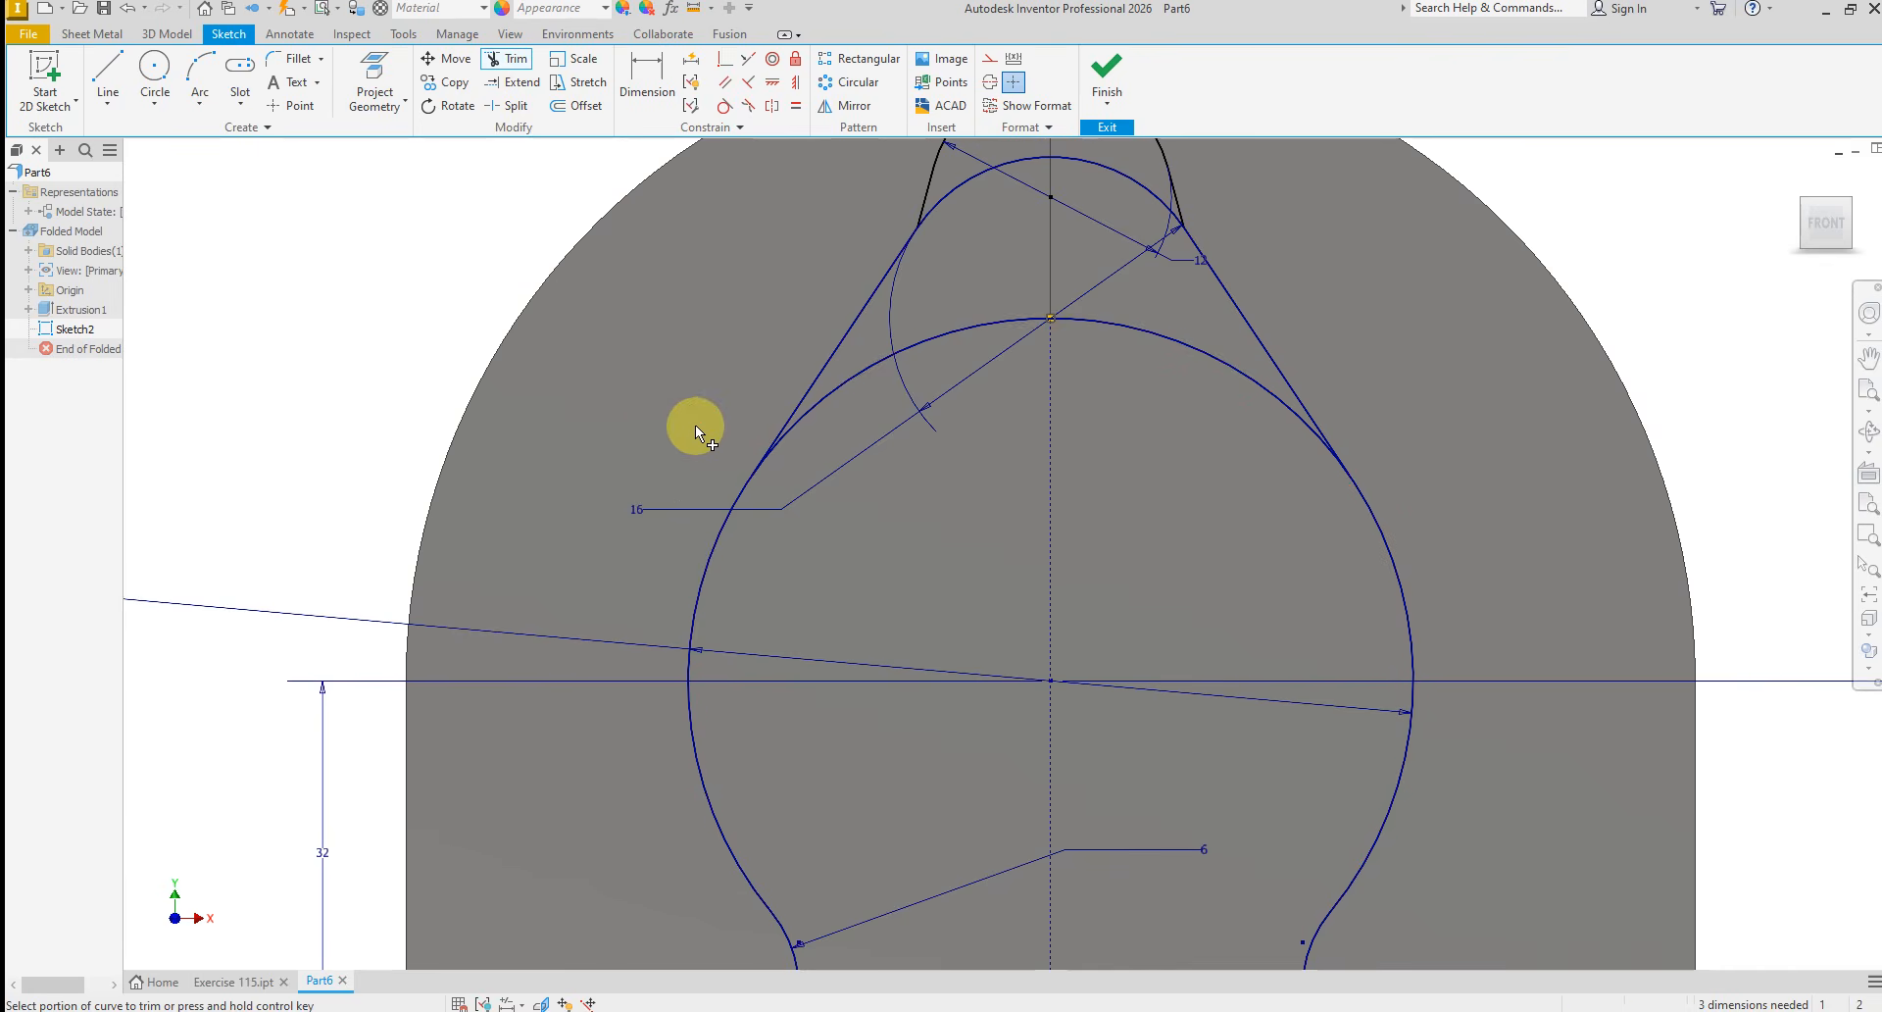
{"action": "right_click", "coordinate": [650, 423]}
{"action": "left_click", "coordinate": [722, 412]}
Delete the two long slanted lines running down to the 36 mm arc and the 16 mm arc between their upper ends
{"action": "scroll", "coordinate": [769, 422], "scroll_direction": "up", "scroll_amount": 5}
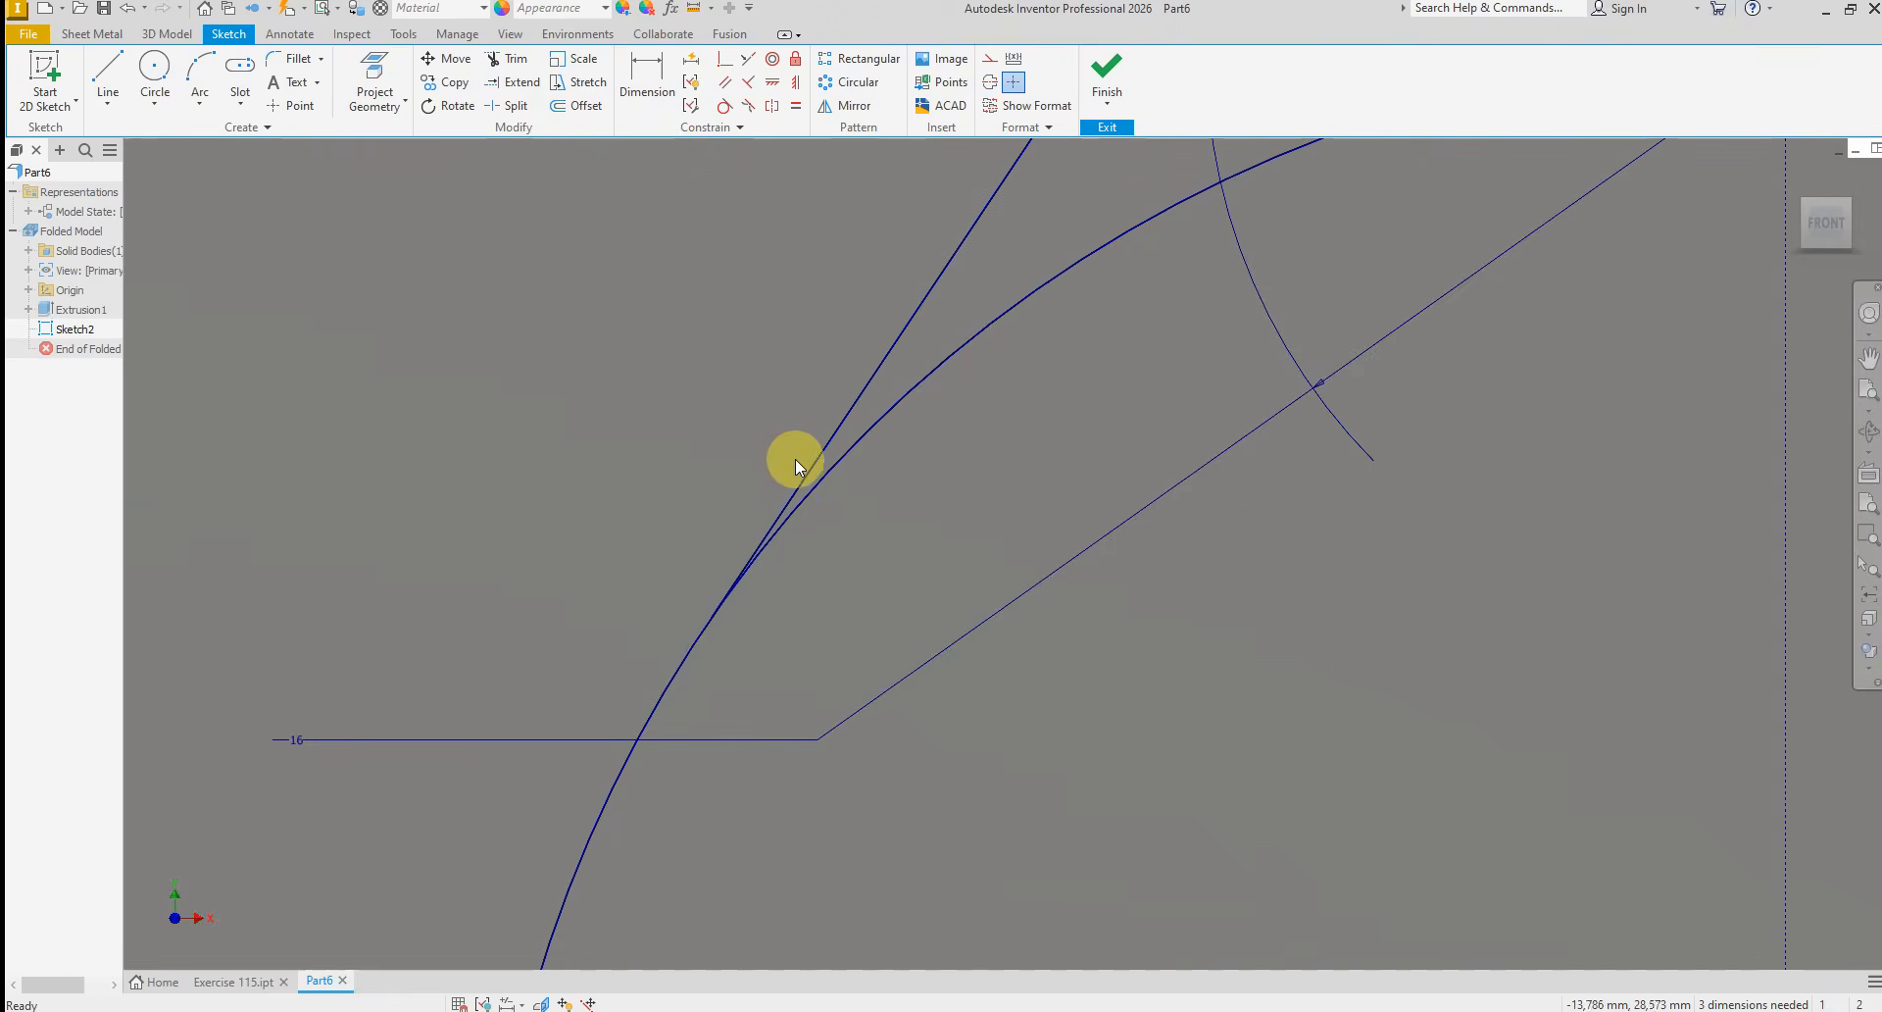
{"action": "scroll", "coordinate": [785, 486], "scroll_direction": "down", "scroll_amount": 5}
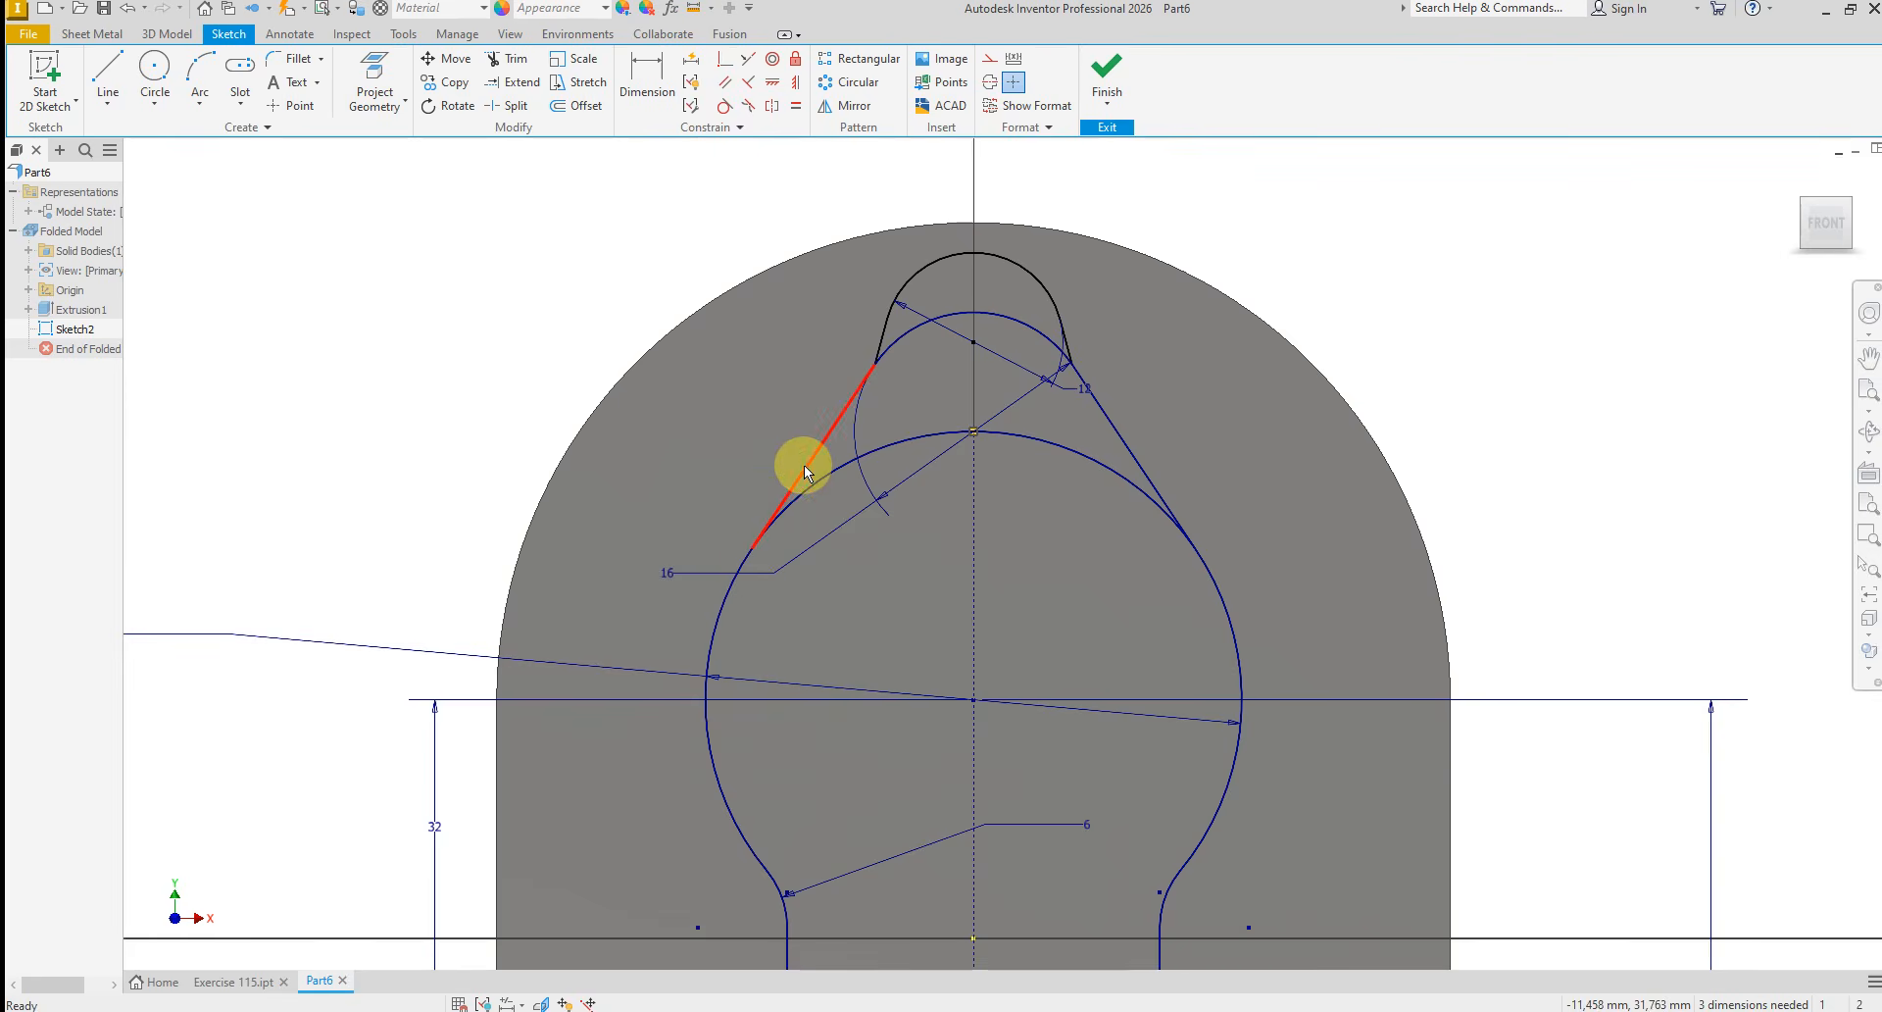
{"action": "right_click", "coordinate": [804, 465]}
{"action": "left_click", "coordinate": [804, 410]}
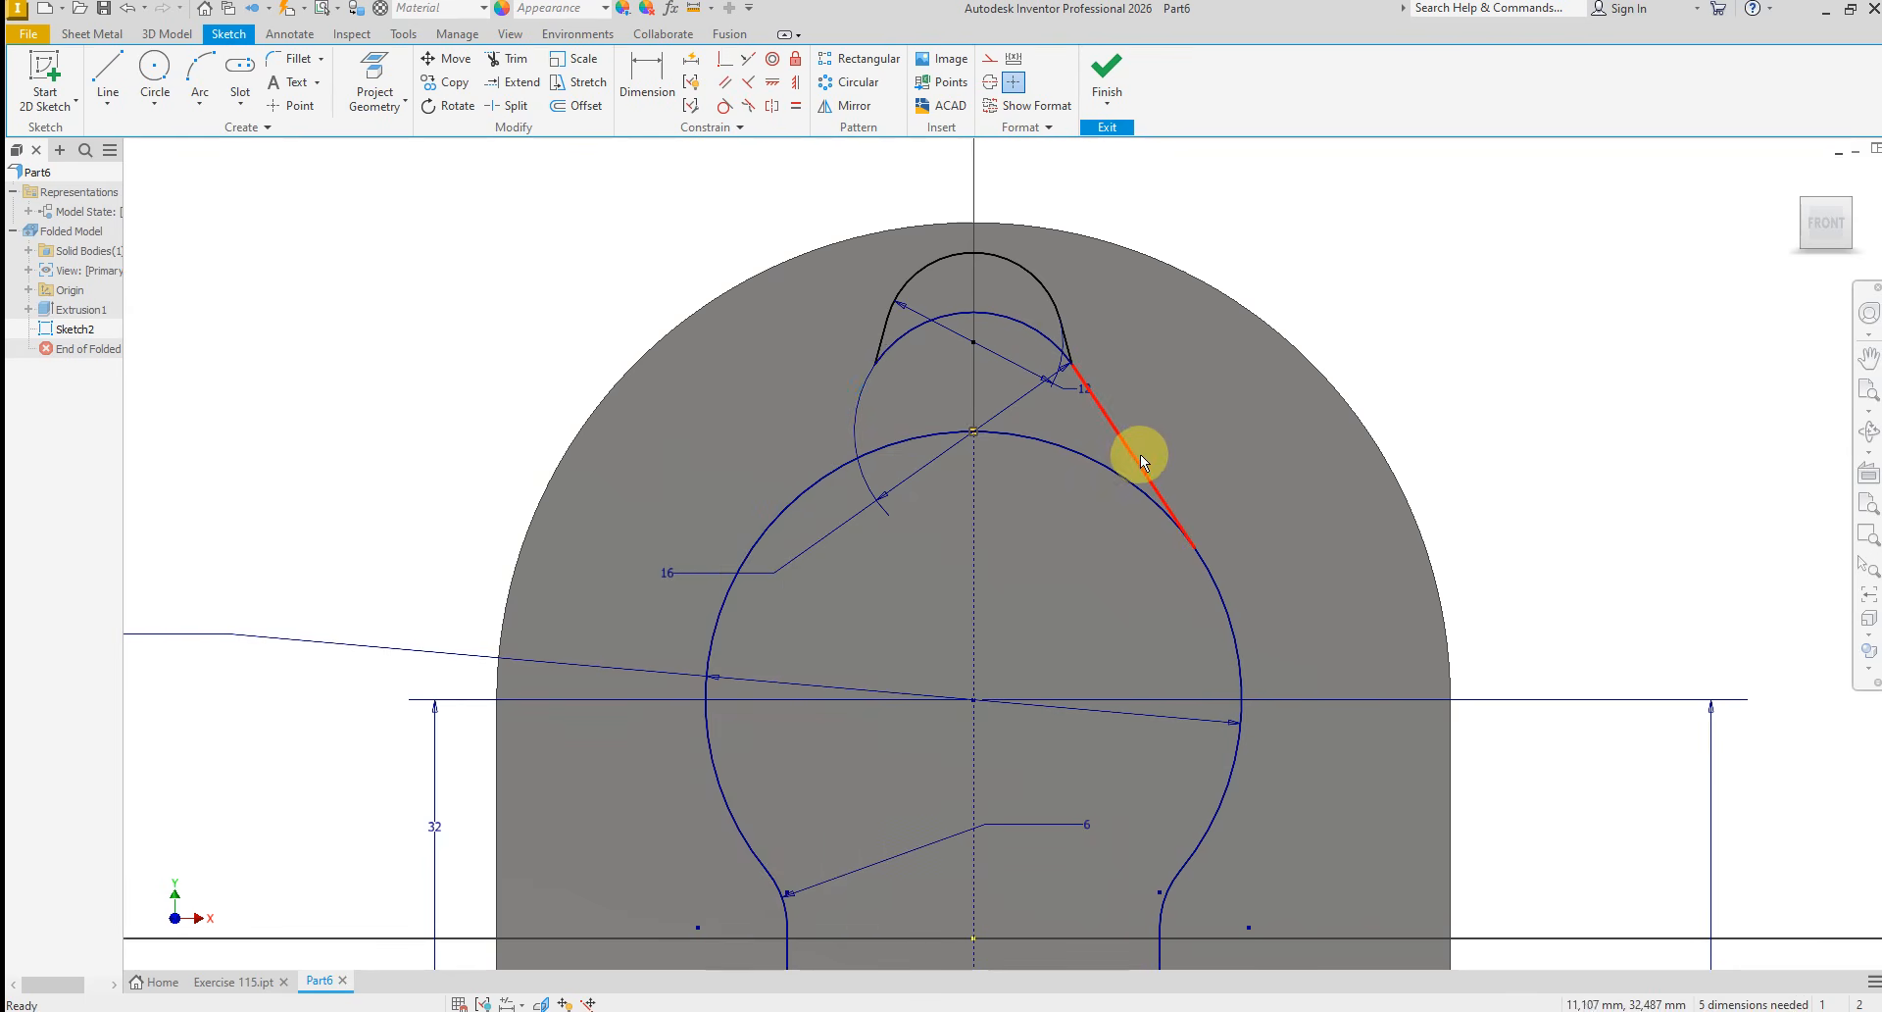
{"action": "right_click", "coordinate": [1137, 455]}
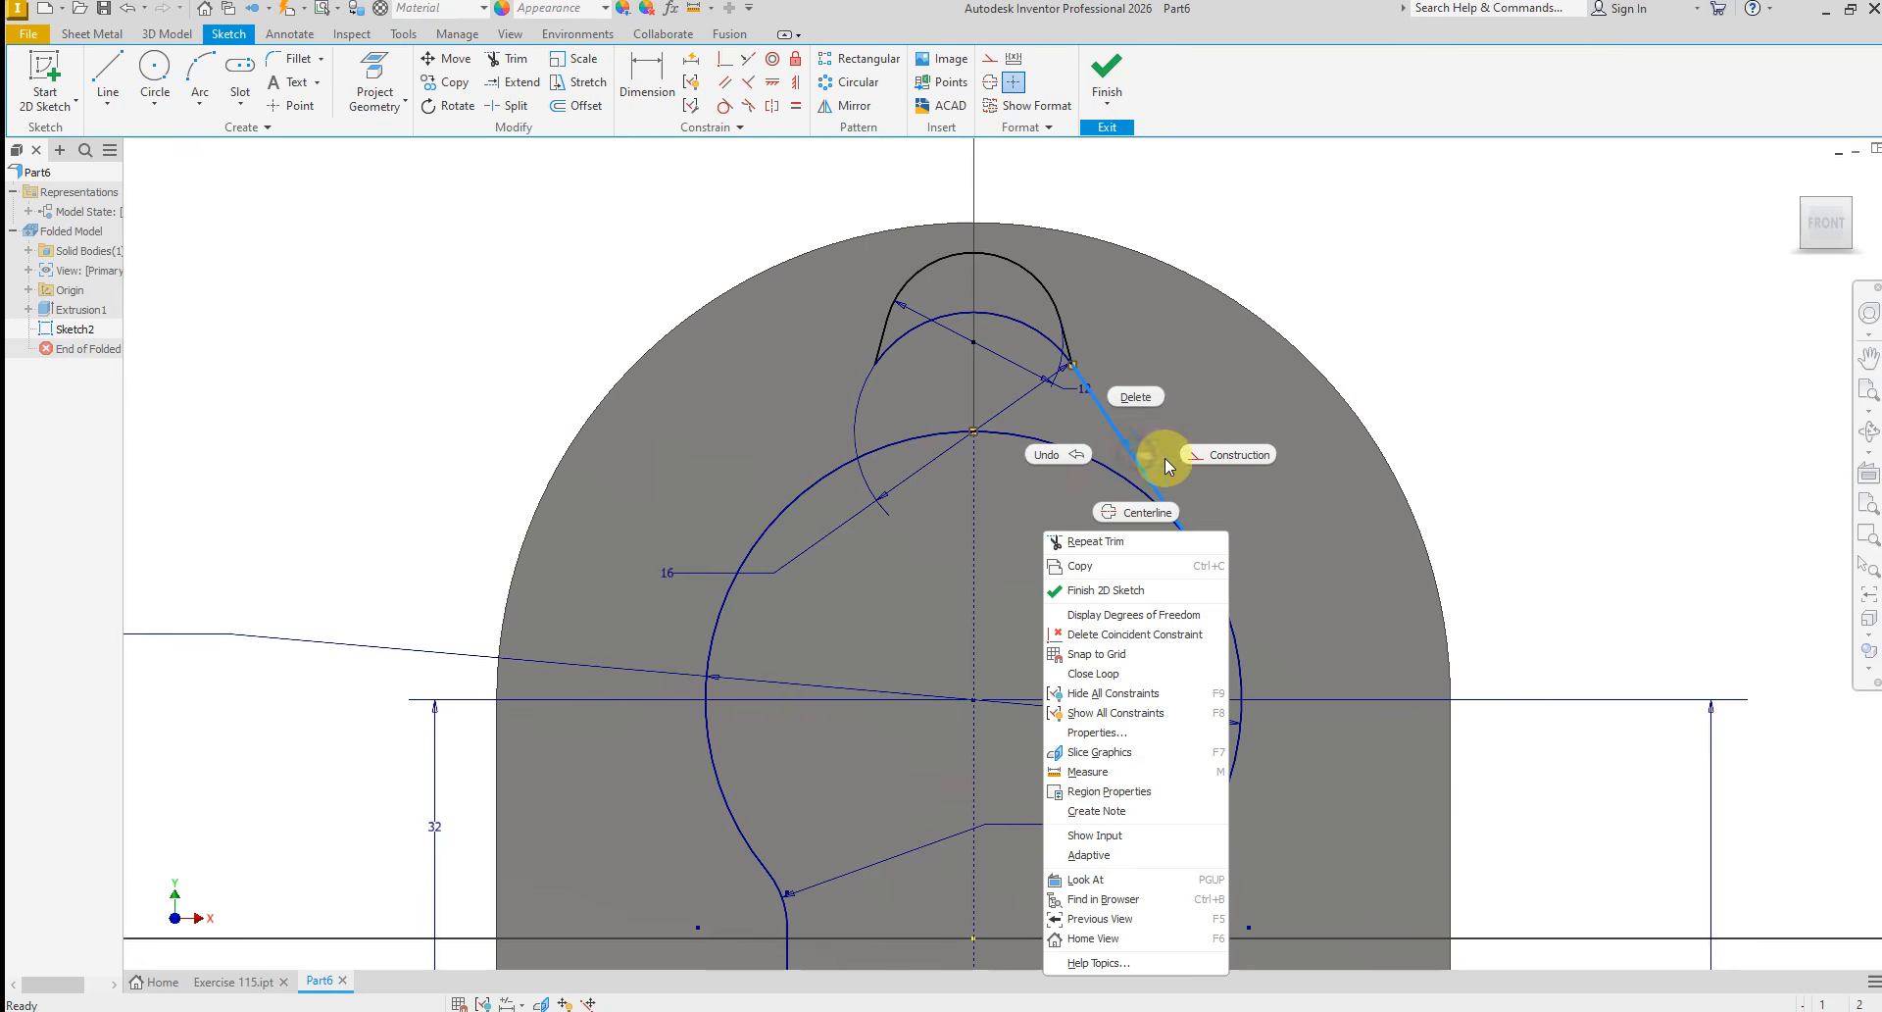
{"action": "left_click", "coordinate": [1134, 398]}
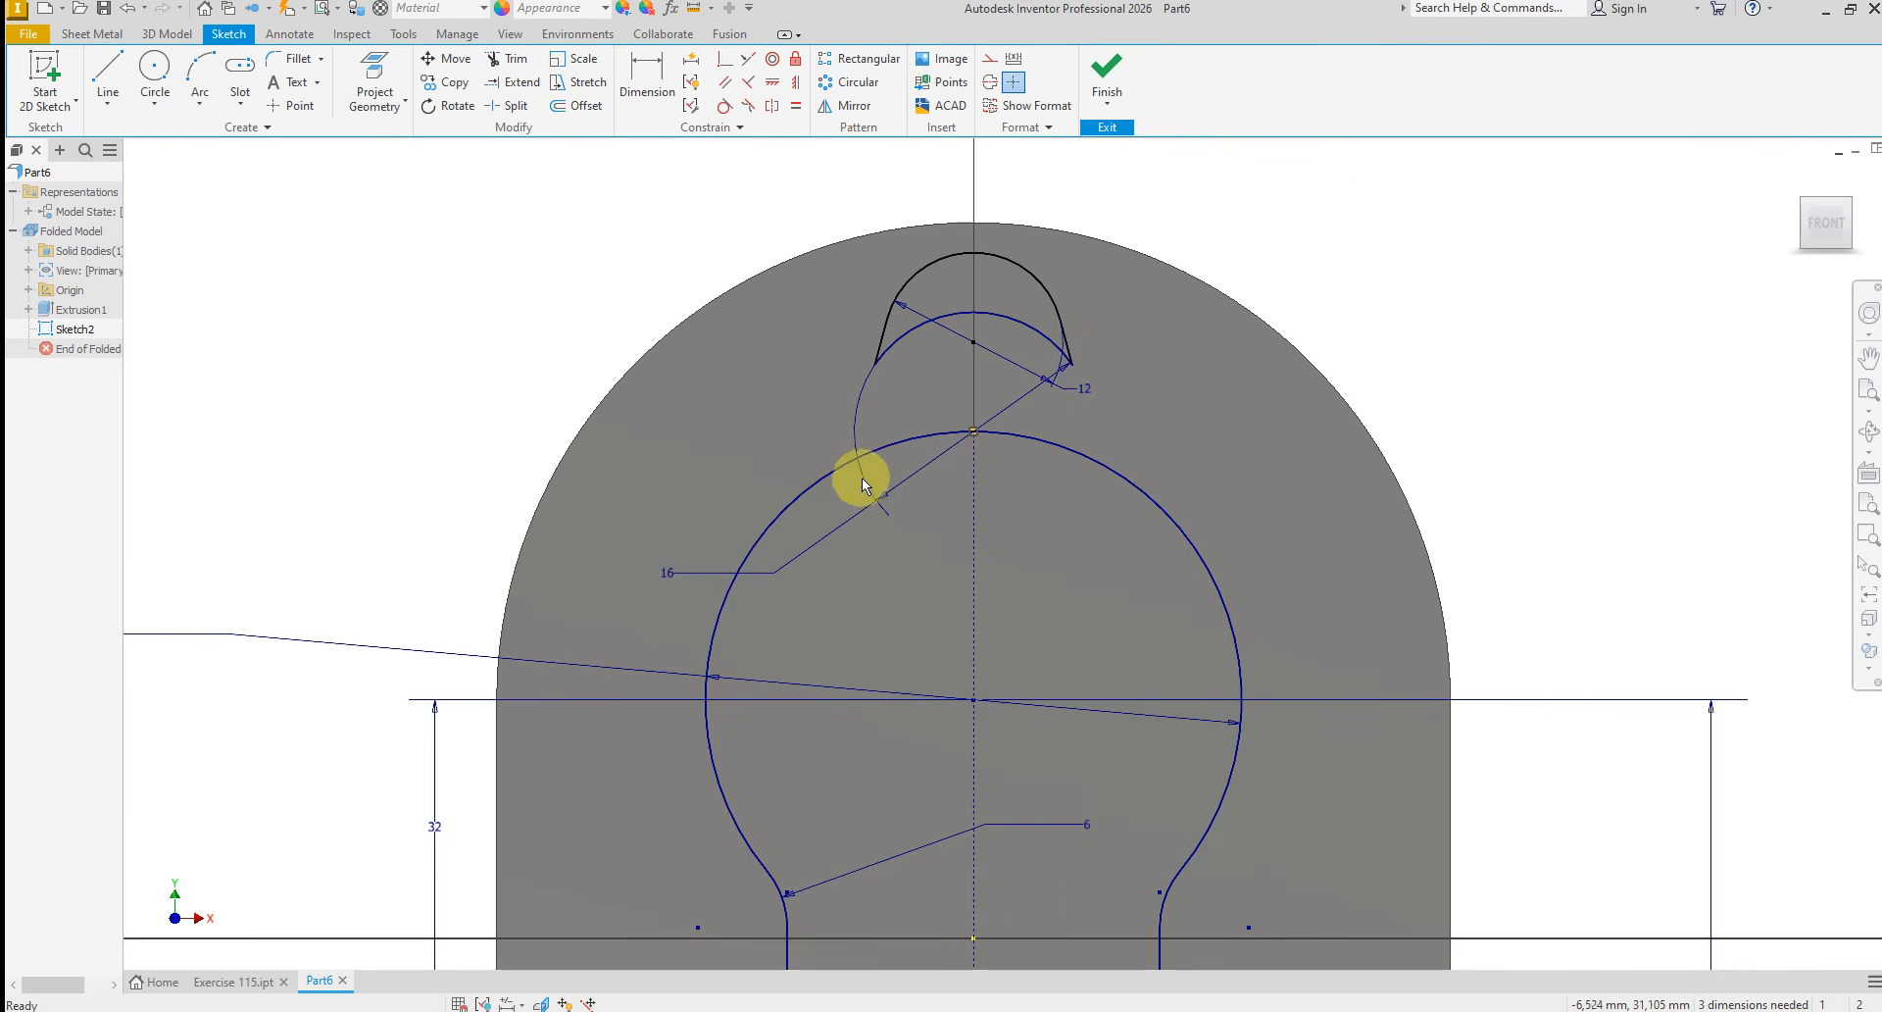
{"action": "scroll", "coordinate": [874, 378], "scroll_direction": "down", "scroll_amount": 2}
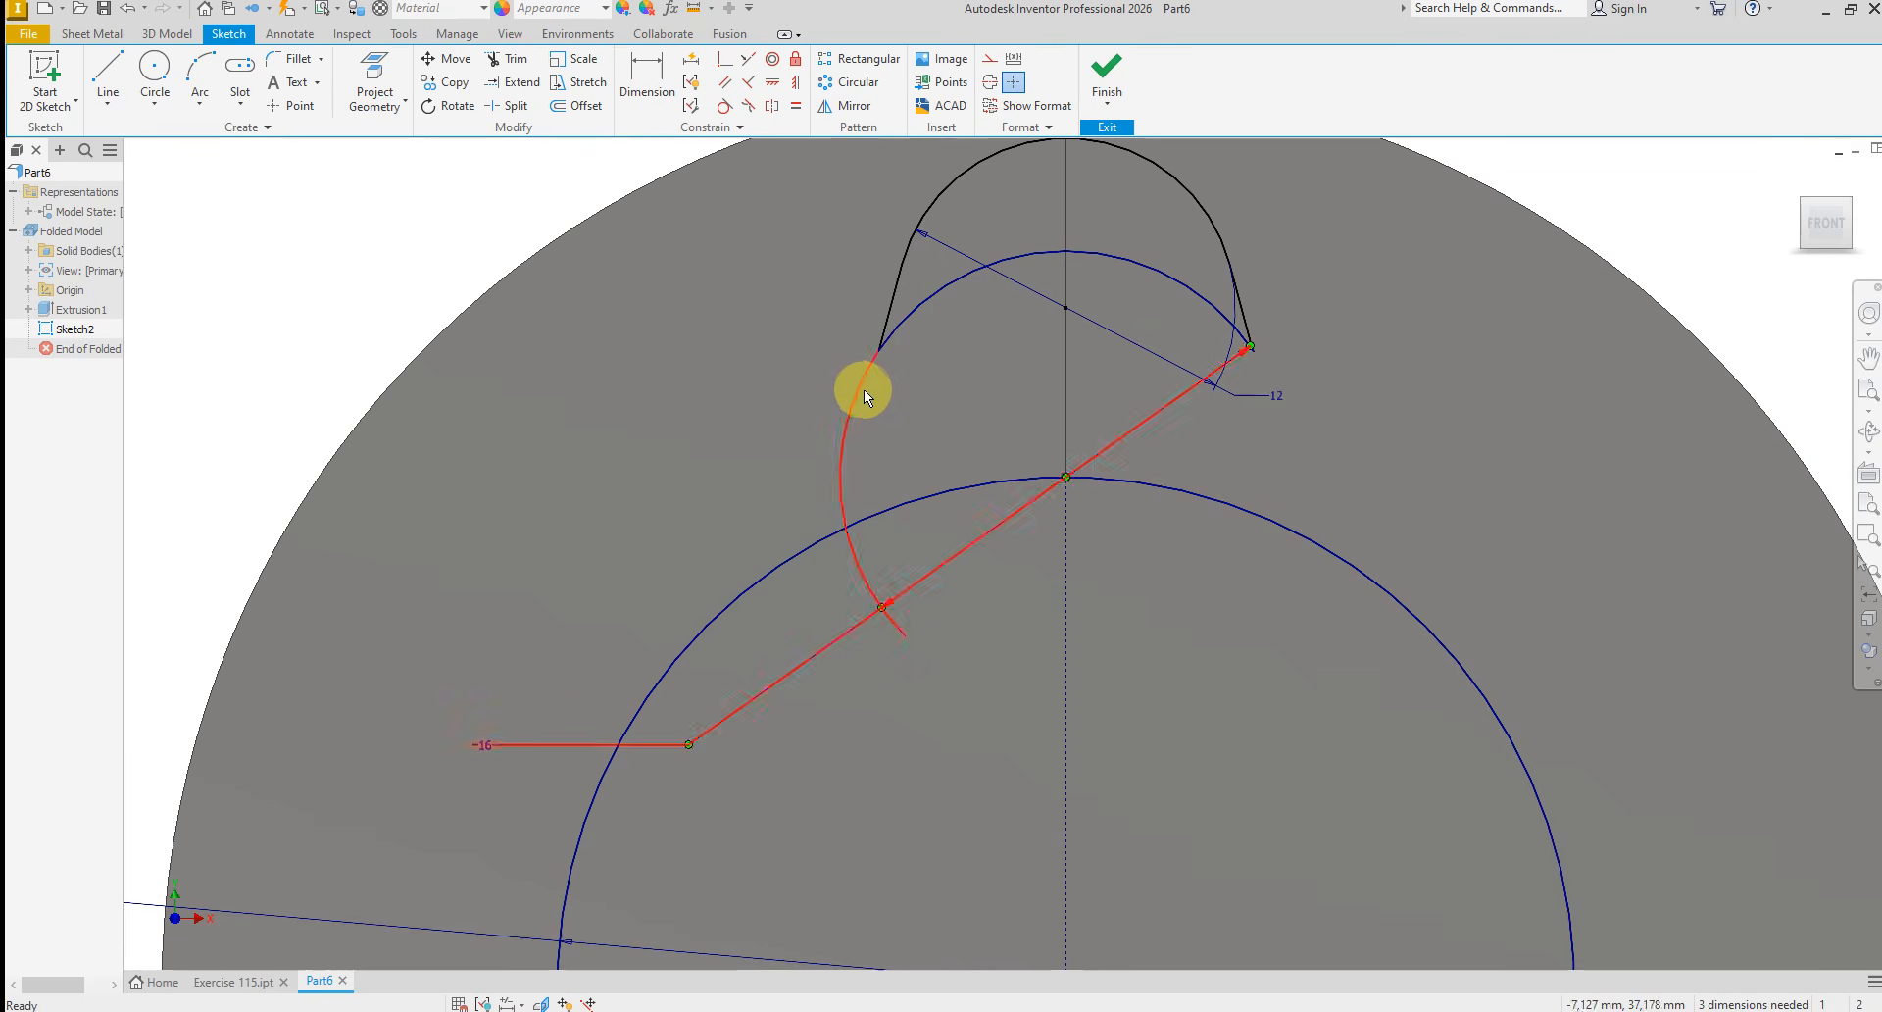
{"action": "right_click", "coordinate": [944, 291]}
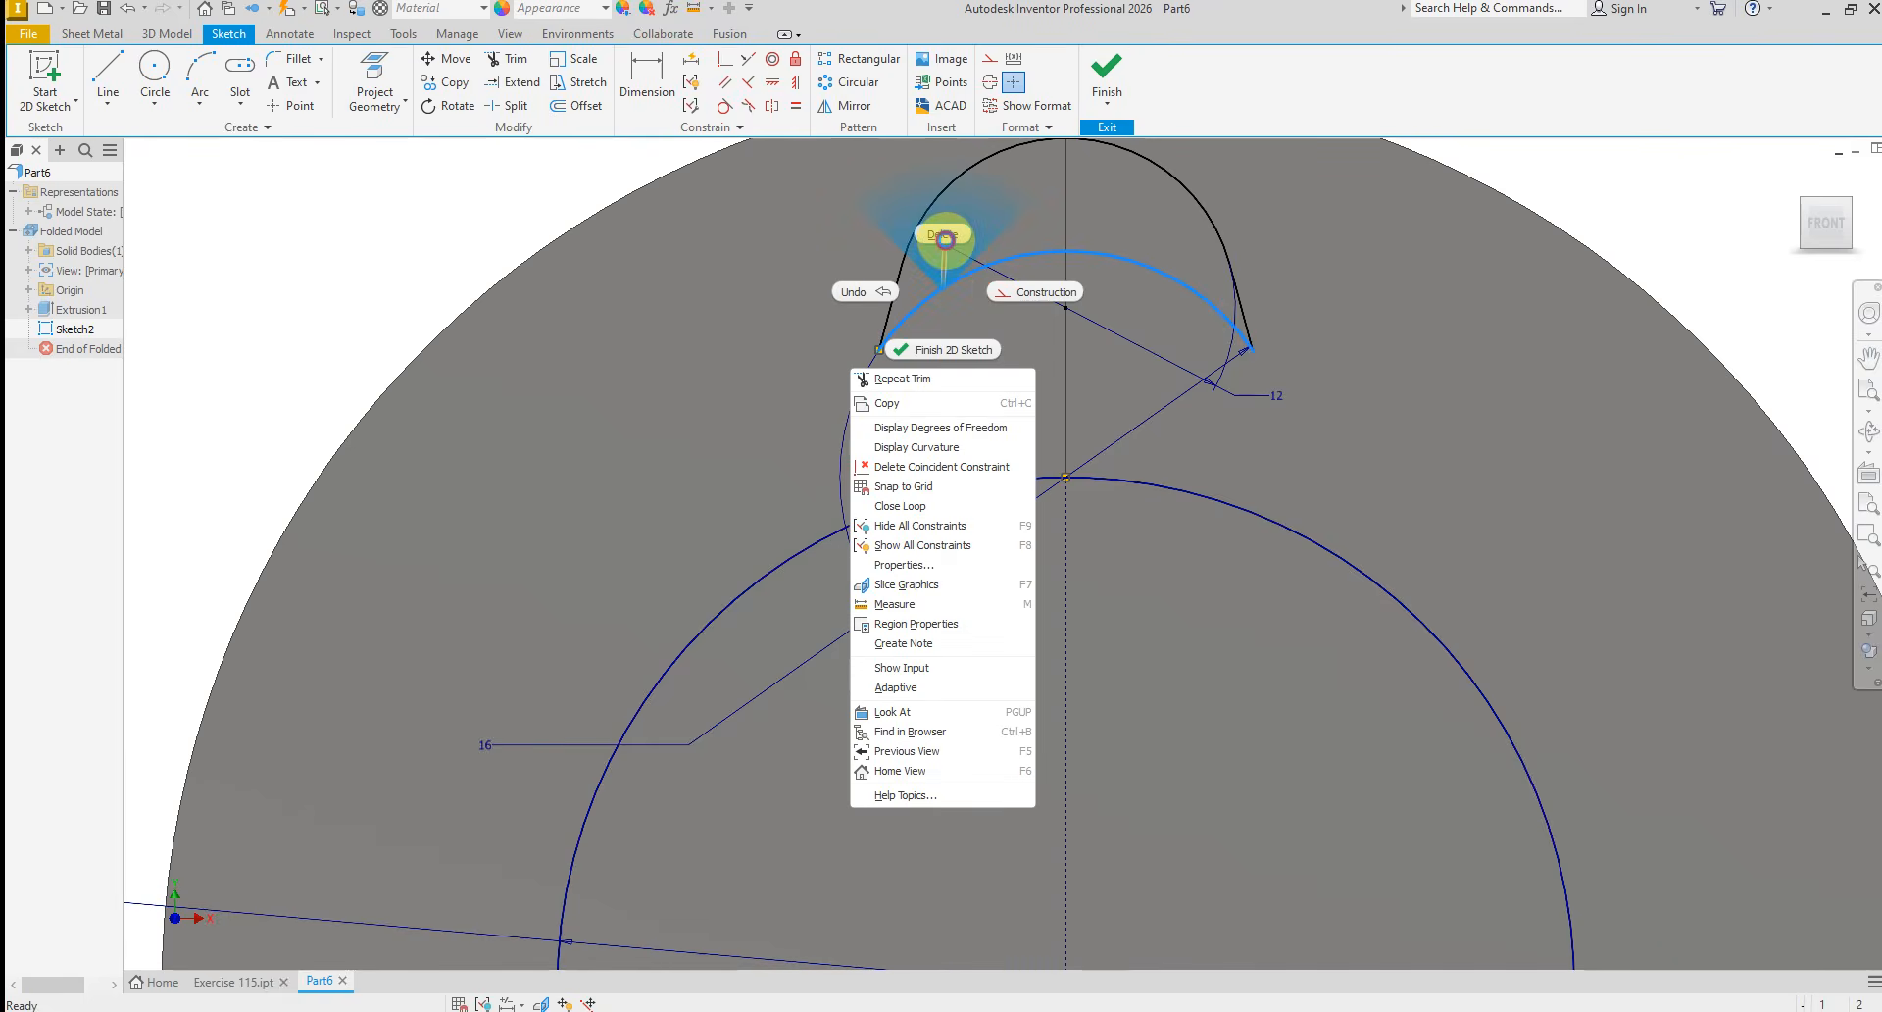
{"action": "left_click", "coordinate": [944, 238]}
{"action": "scroll", "coordinate": [932, 423], "scroll_direction": "up", "scroll_amount": 2}
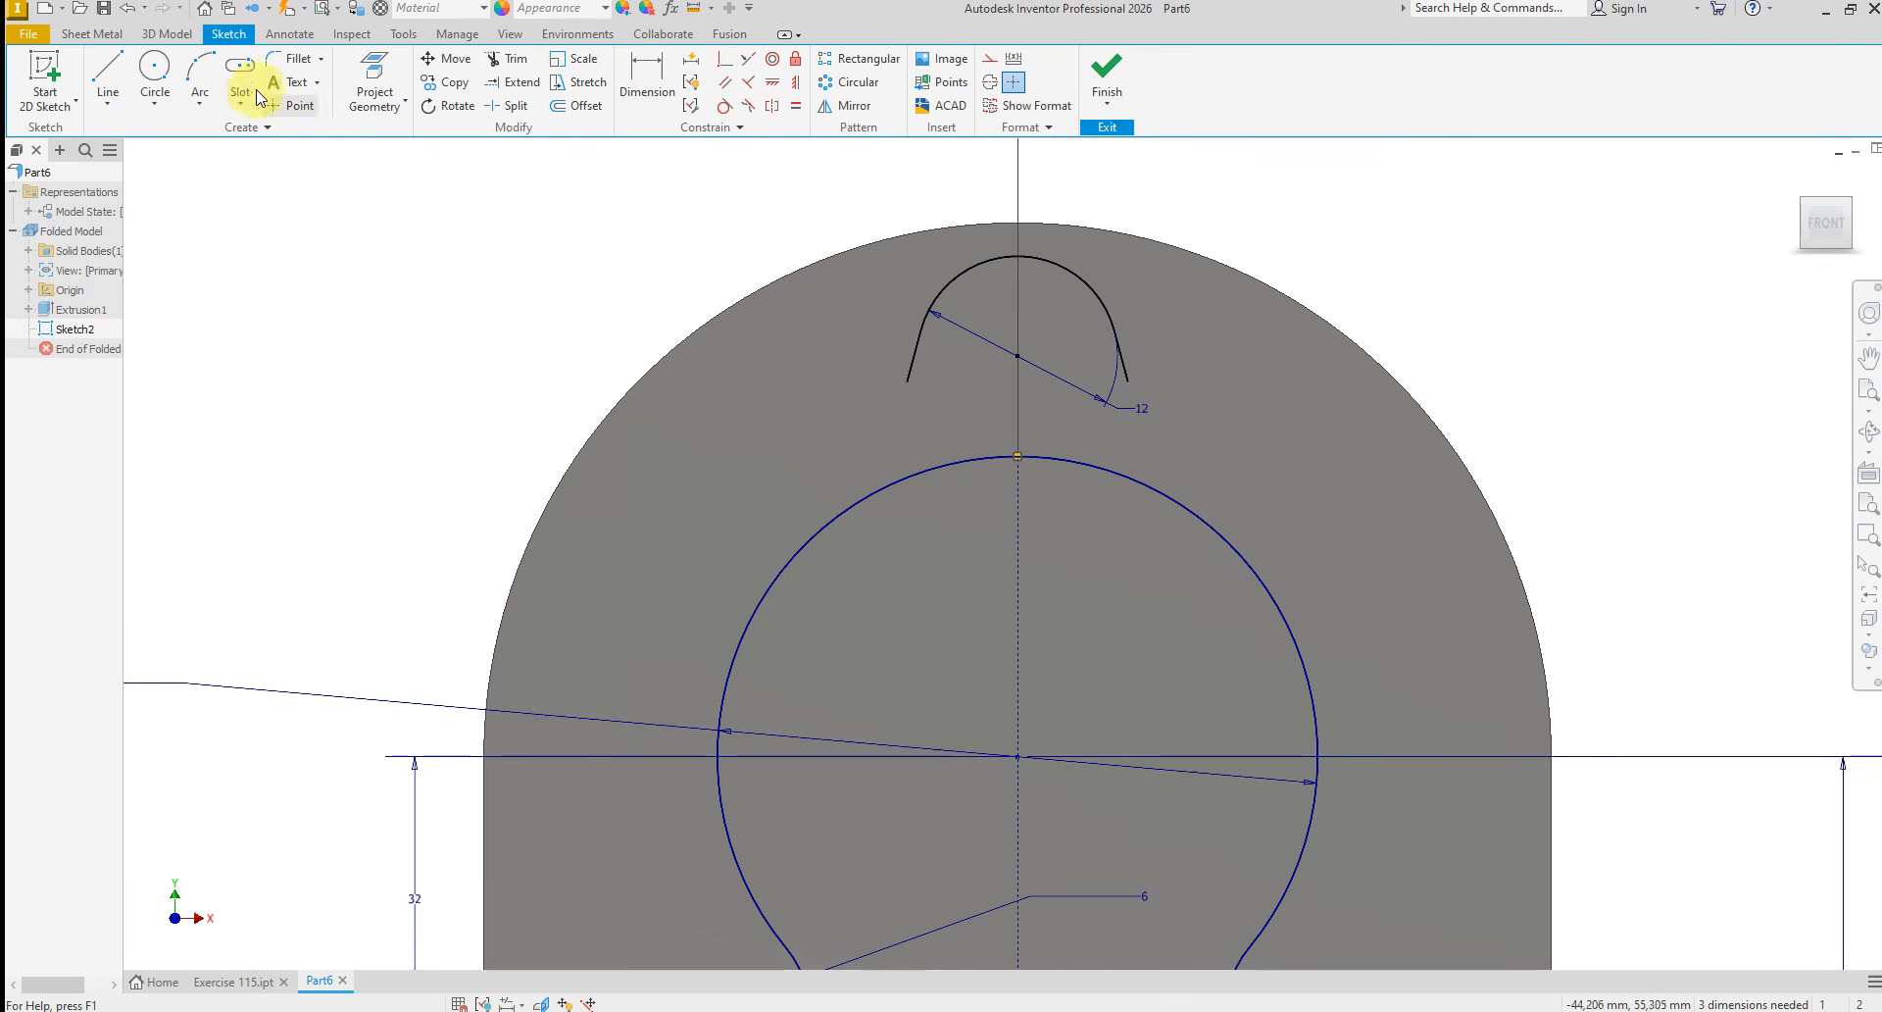
Draw a 16 mm circle centered on the top of the 36 mm arc, passing through the lower end of the lobe's short line
{"action": "left_click", "coordinate": [155, 68]}
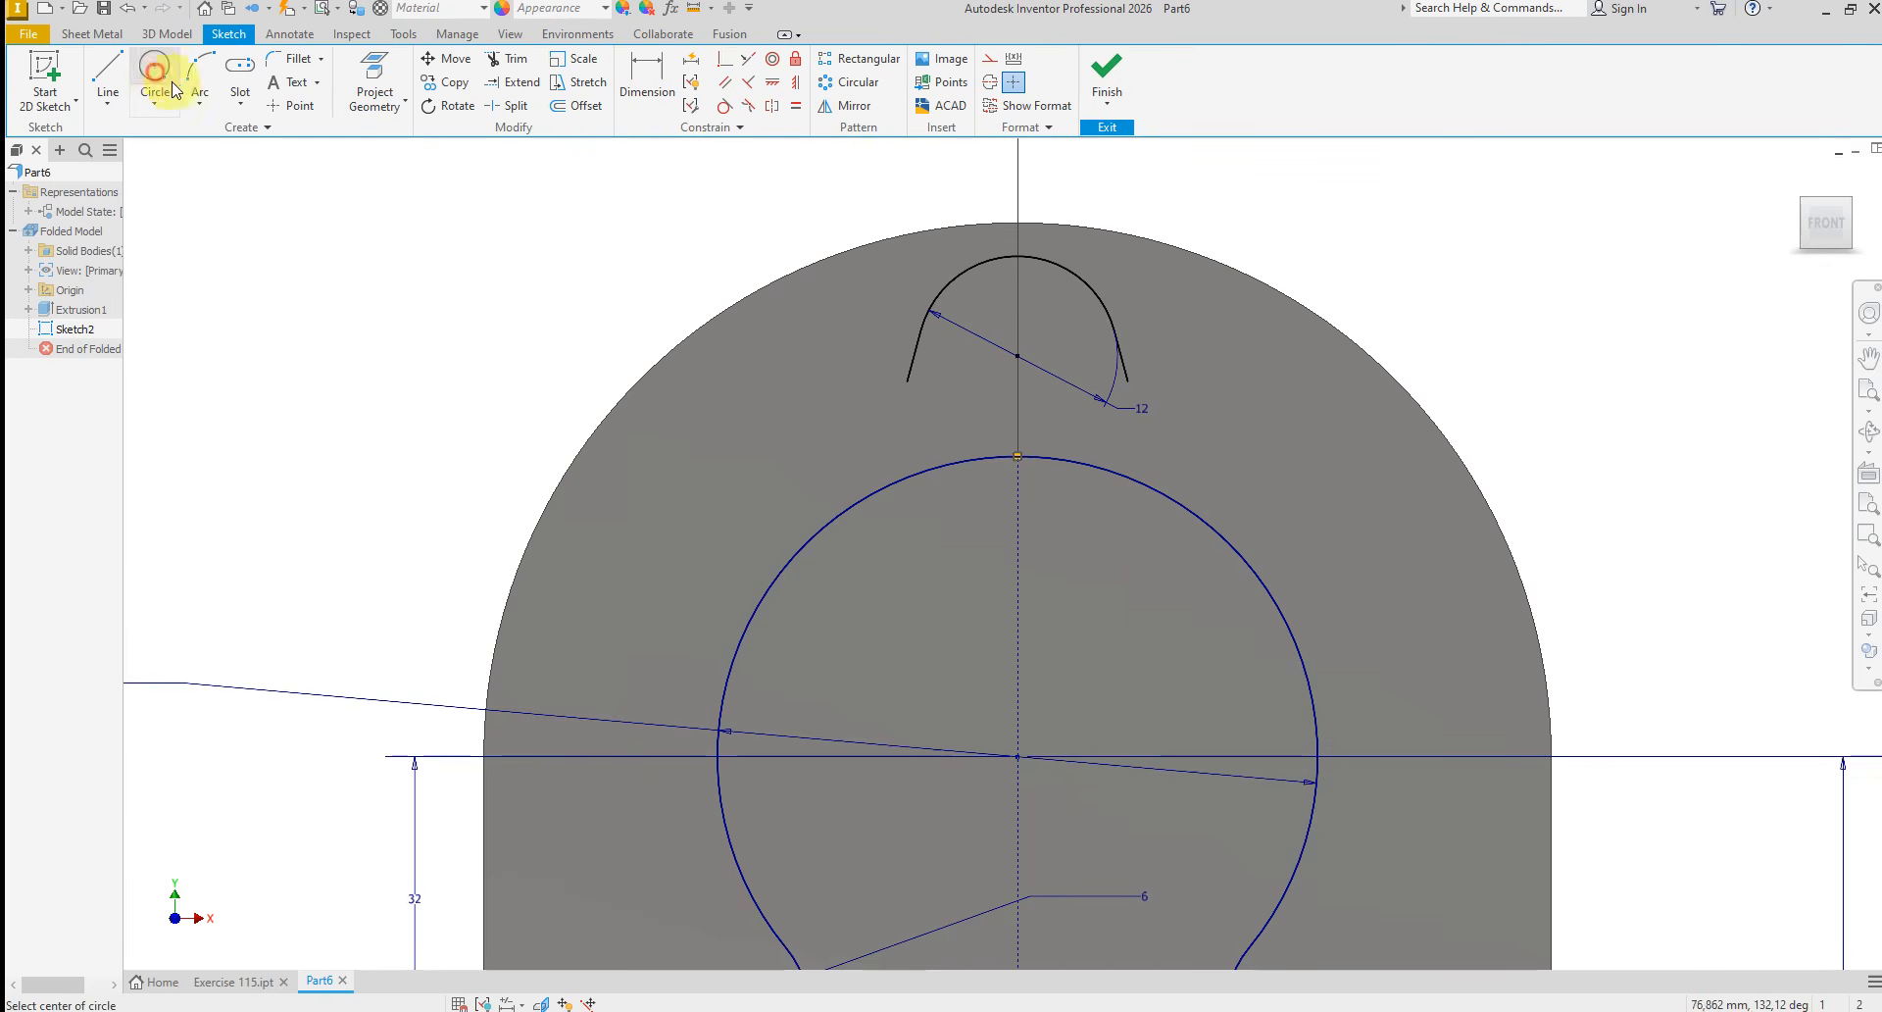
{"action": "left_click", "coordinate": [1017, 455]}
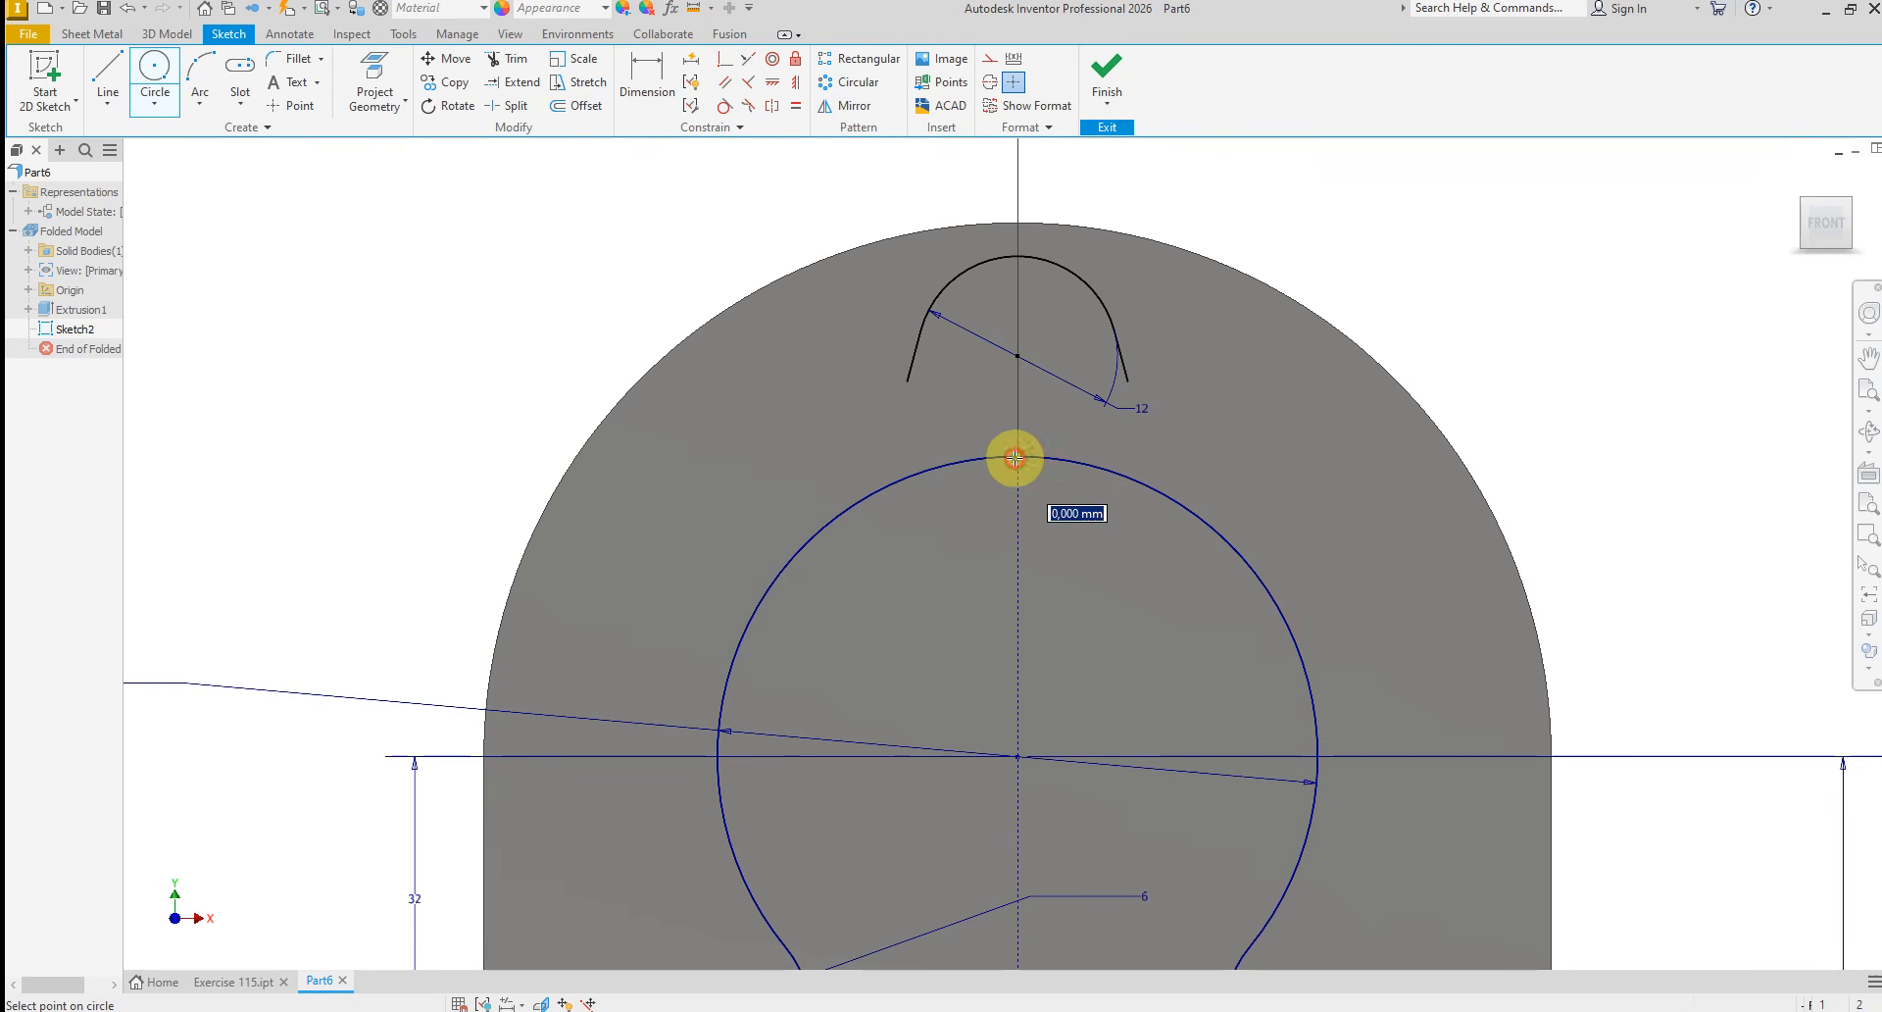
{"action": "left_click", "coordinate": [1129, 384]}
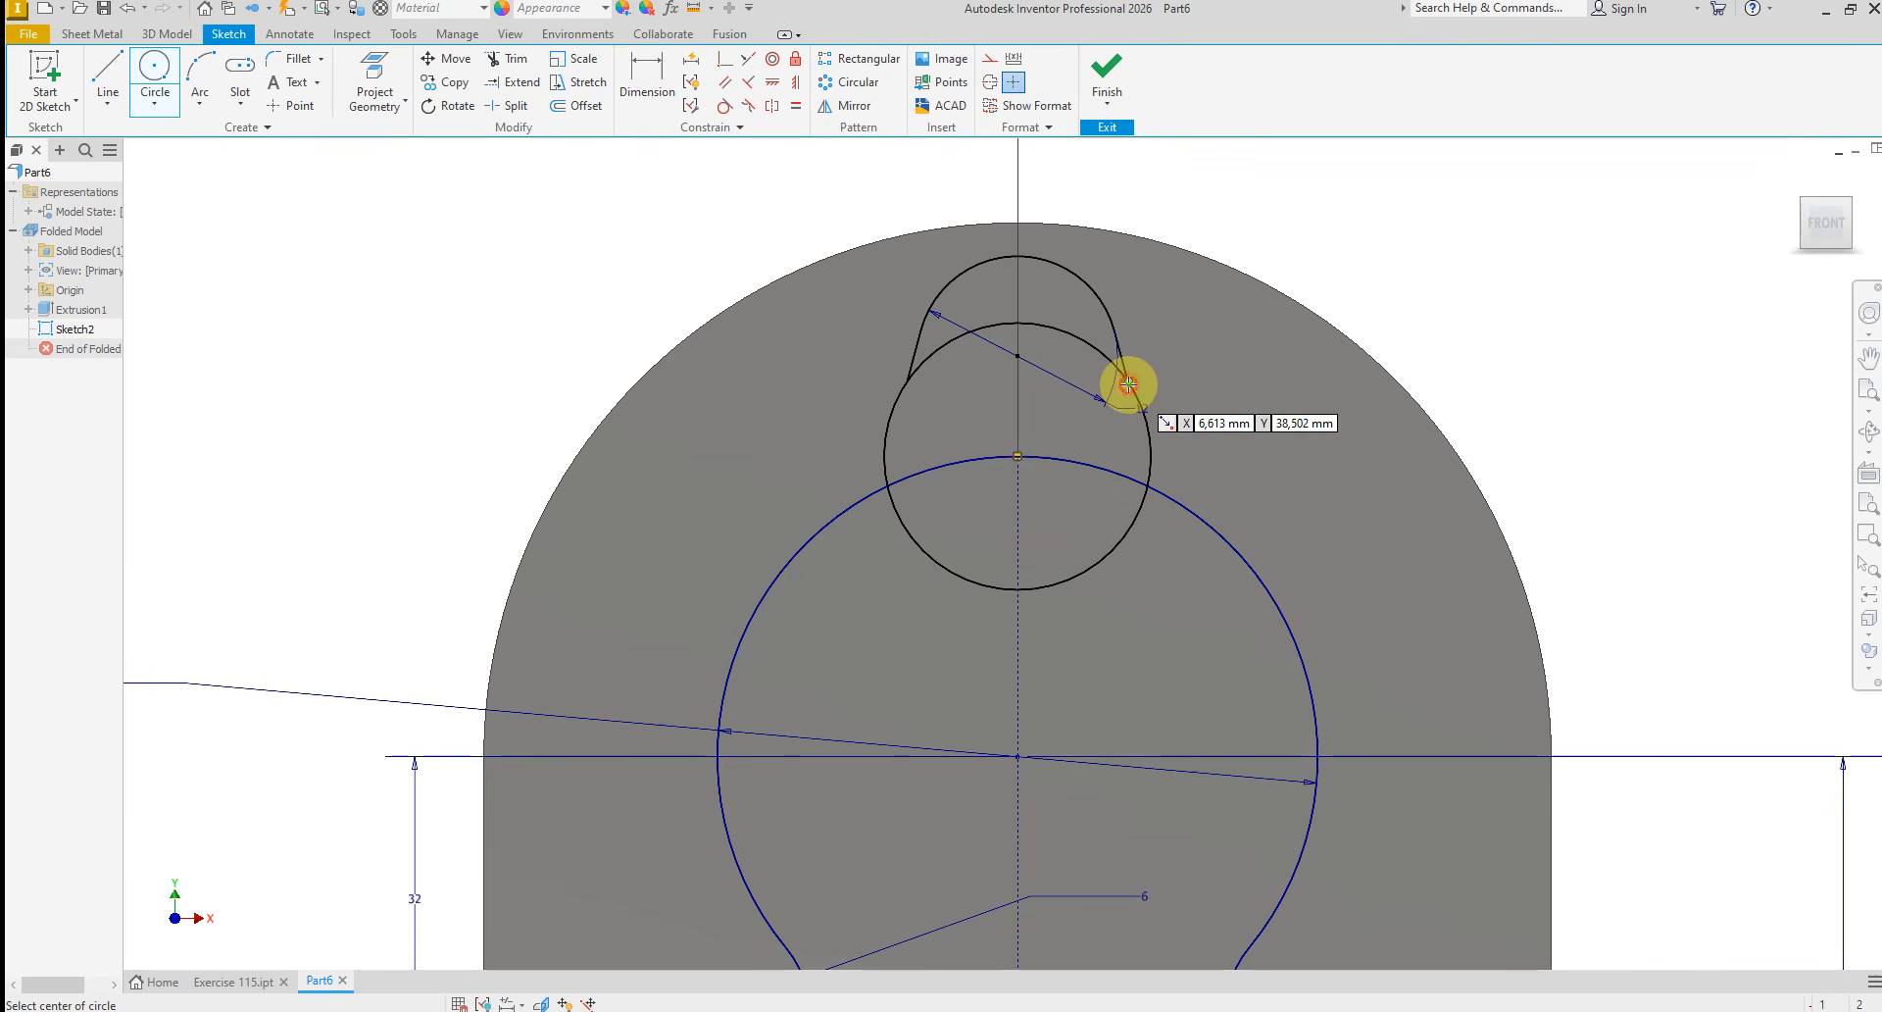
{"action": "right_click", "coordinate": [1209, 406]}
{"action": "left_click", "coordinate": [1277, 408]}
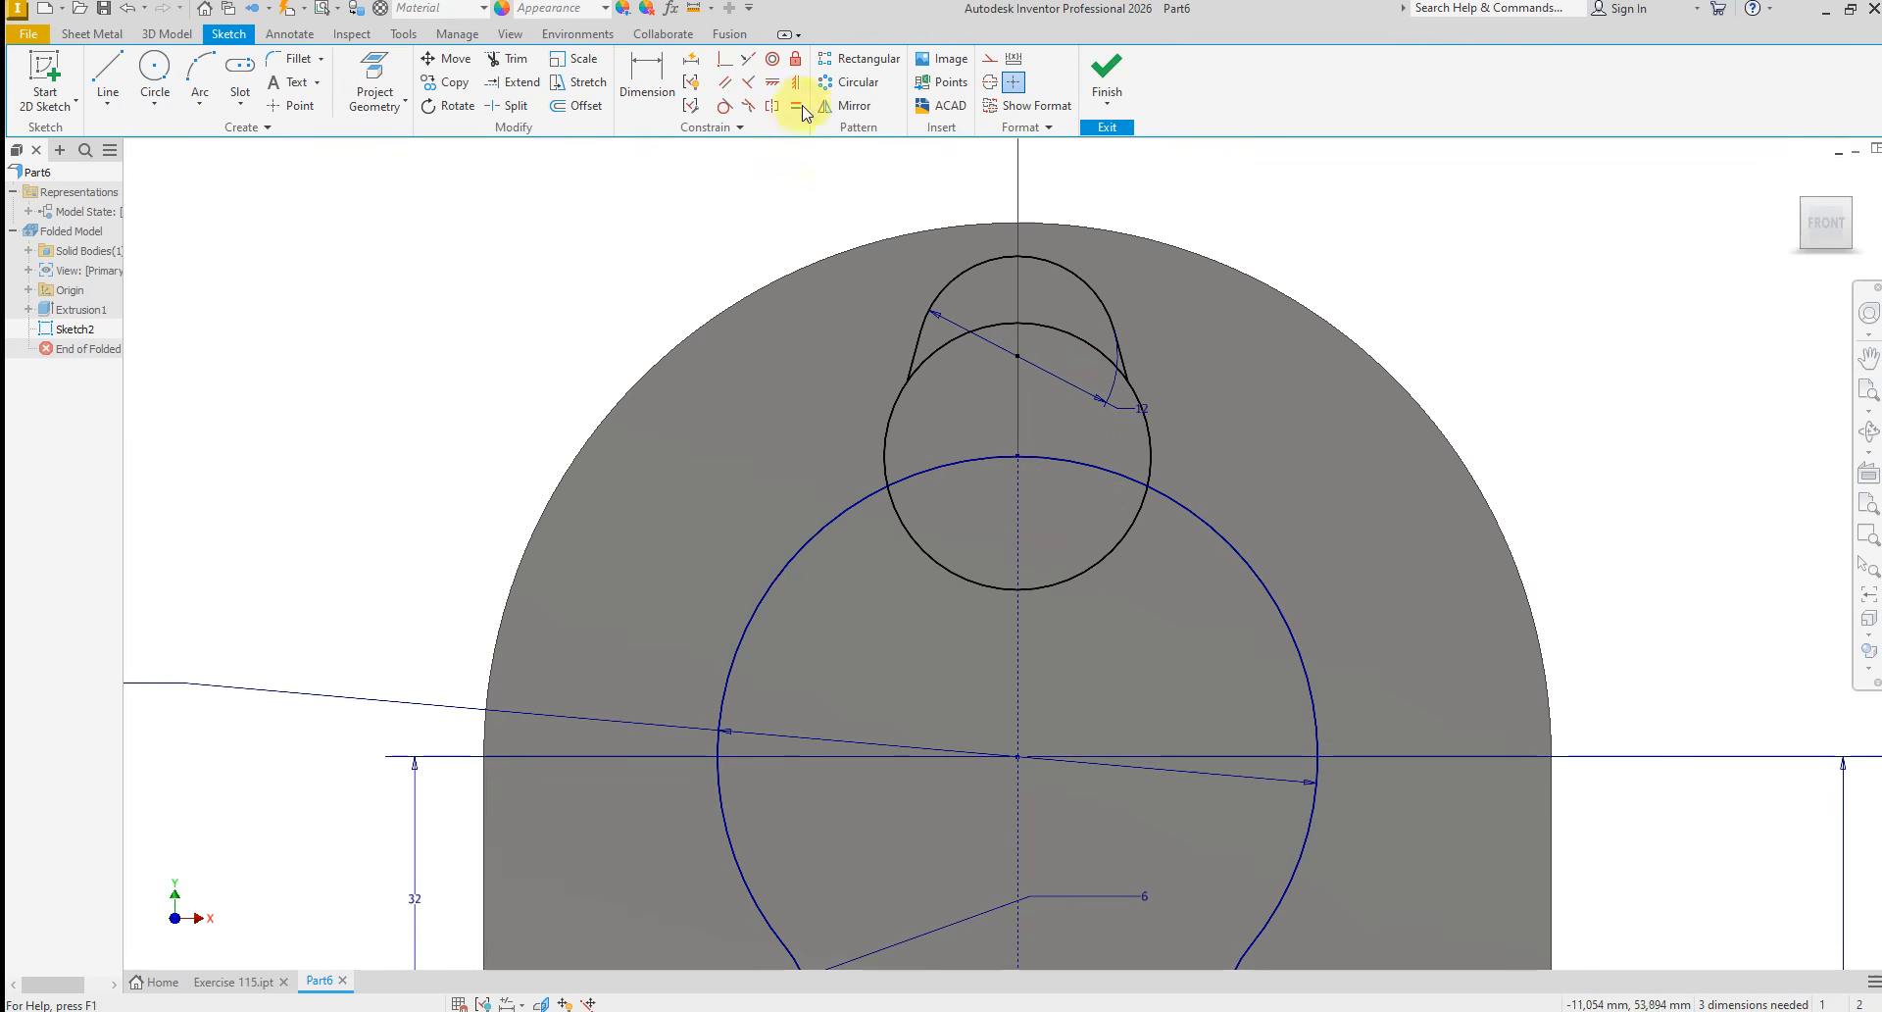
Dimension the diameter of the new circle at 16 mm
{"action": "left_click", "coordinate": [647, 74]}
{"action": "left_click", "coordinate": [1149, 459]}
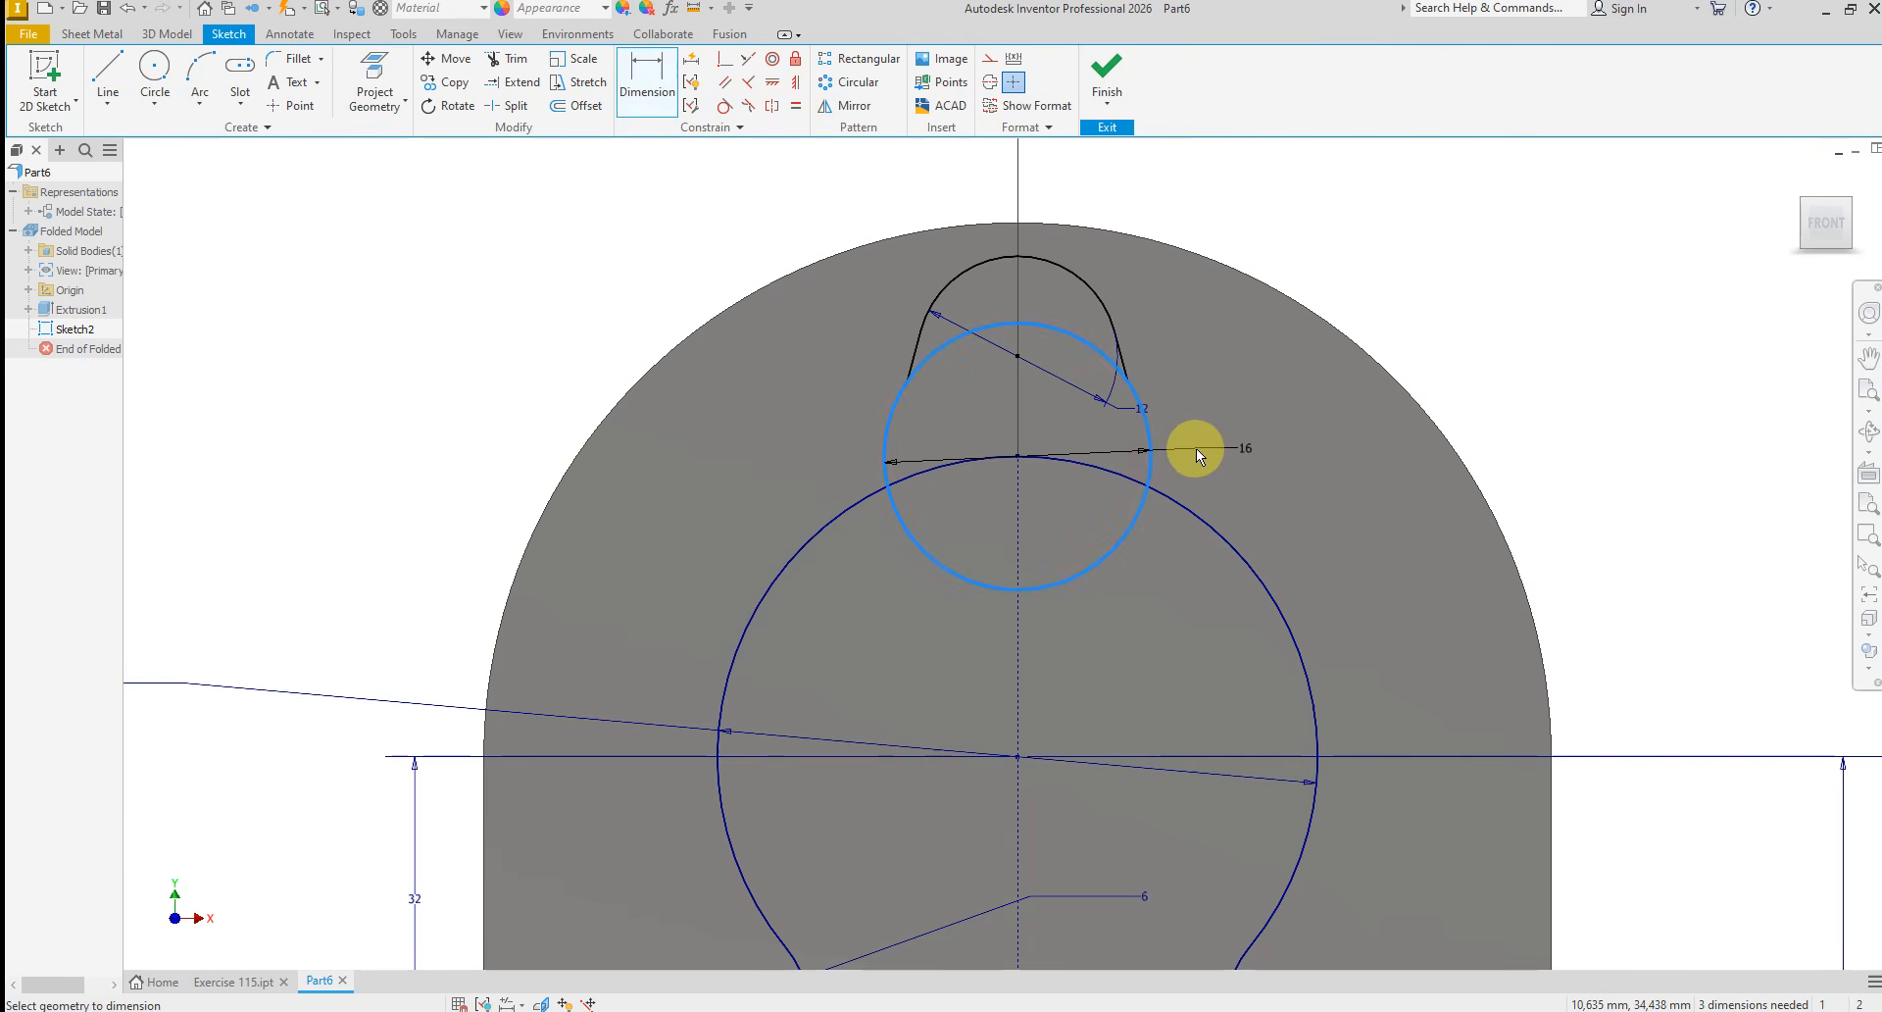
{"action": "left_click", "coordinate": [1191, 447]}
{"action": "left_click", "coordinate": [1264, 523]}
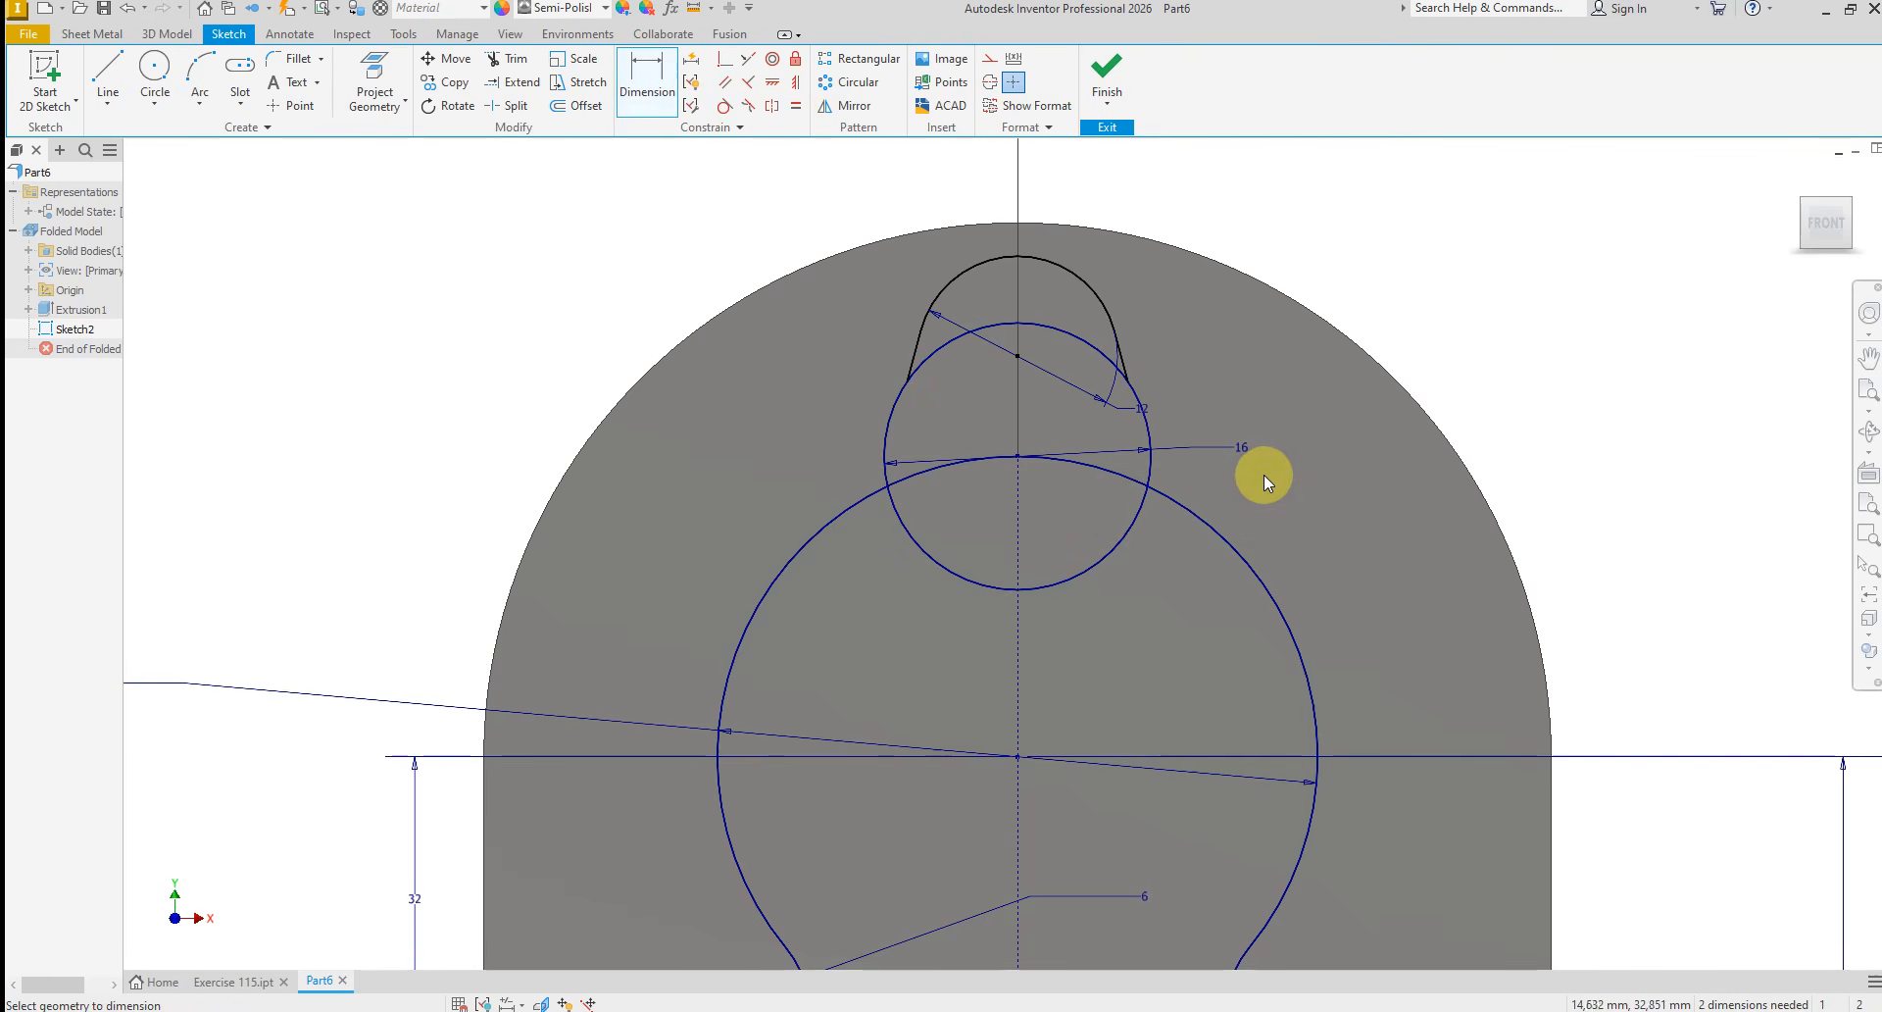
{"action": "right_click", "coordinate": [1263, 474]}
{"action": "left_click", "coordinate": [1267, 420]}
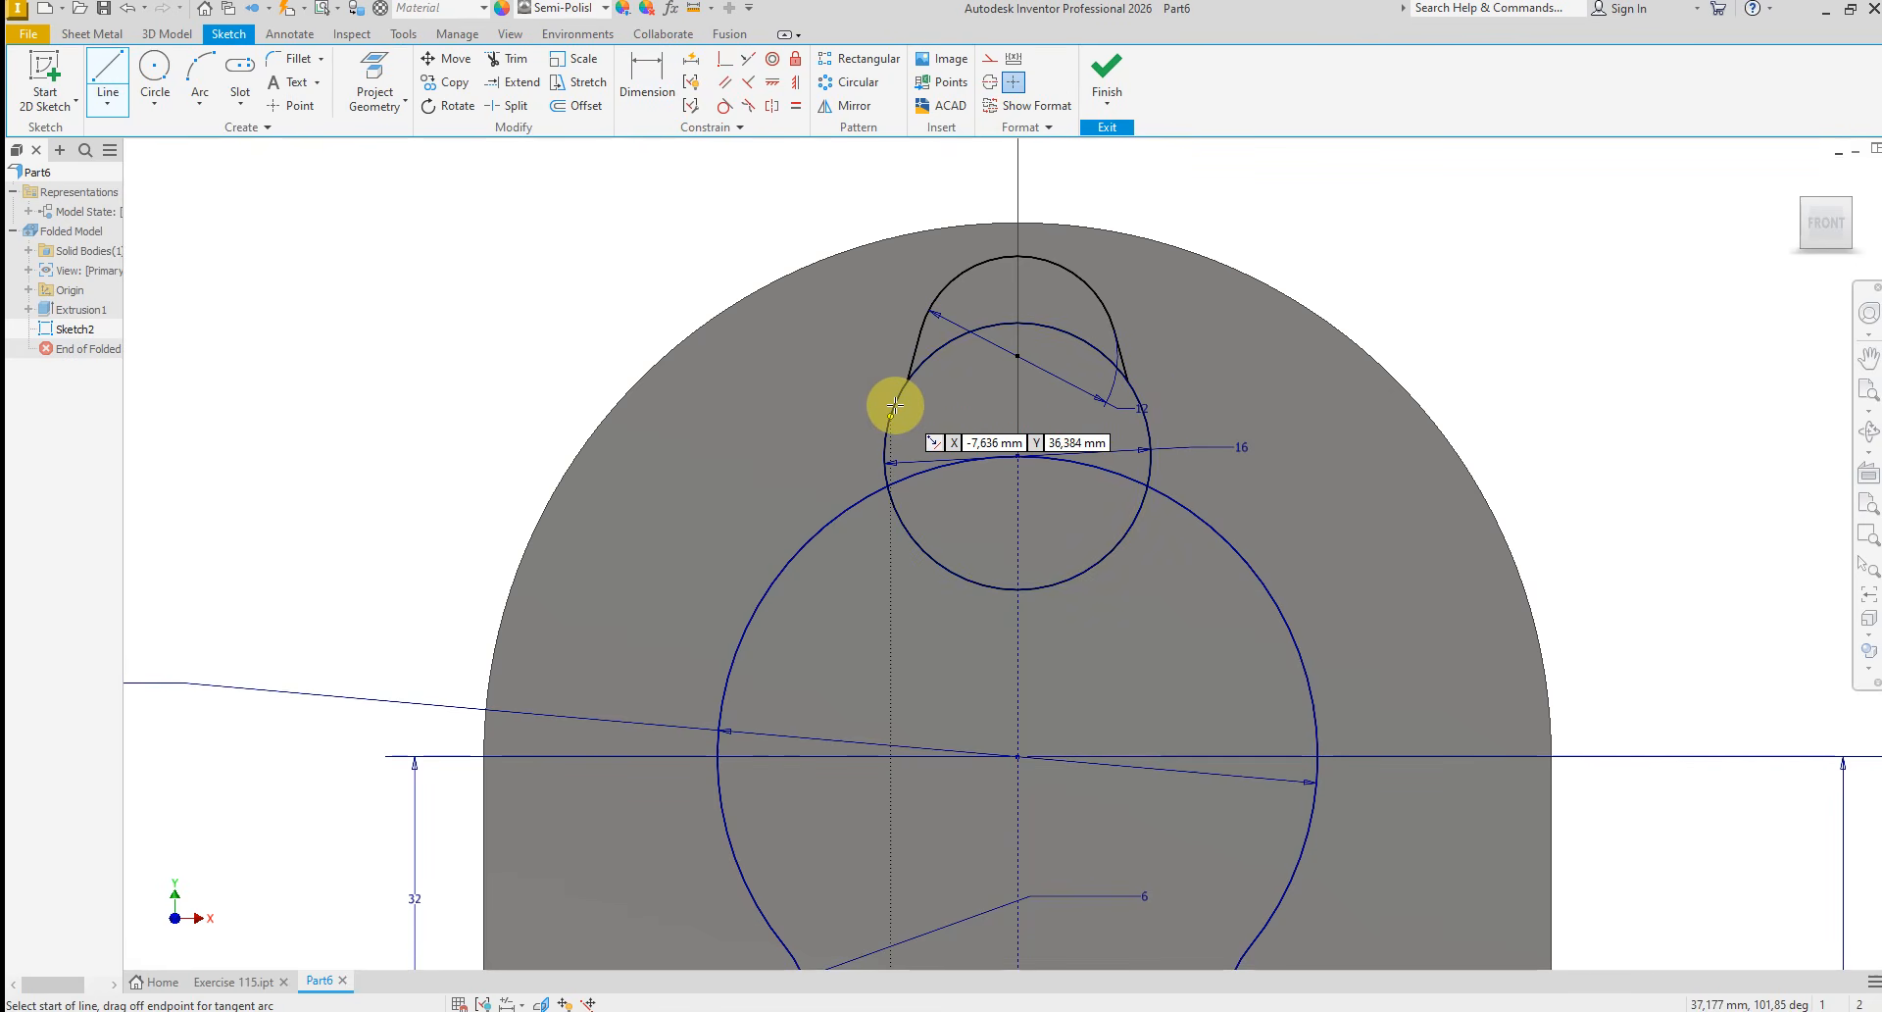
Draw a slanted line on each side from the 16 mm circle down to the 36 mm arc
{"action": "left_click", "coordinate": [890, 416]}
{"action": "double_click", "coordinate": [773, 581]}
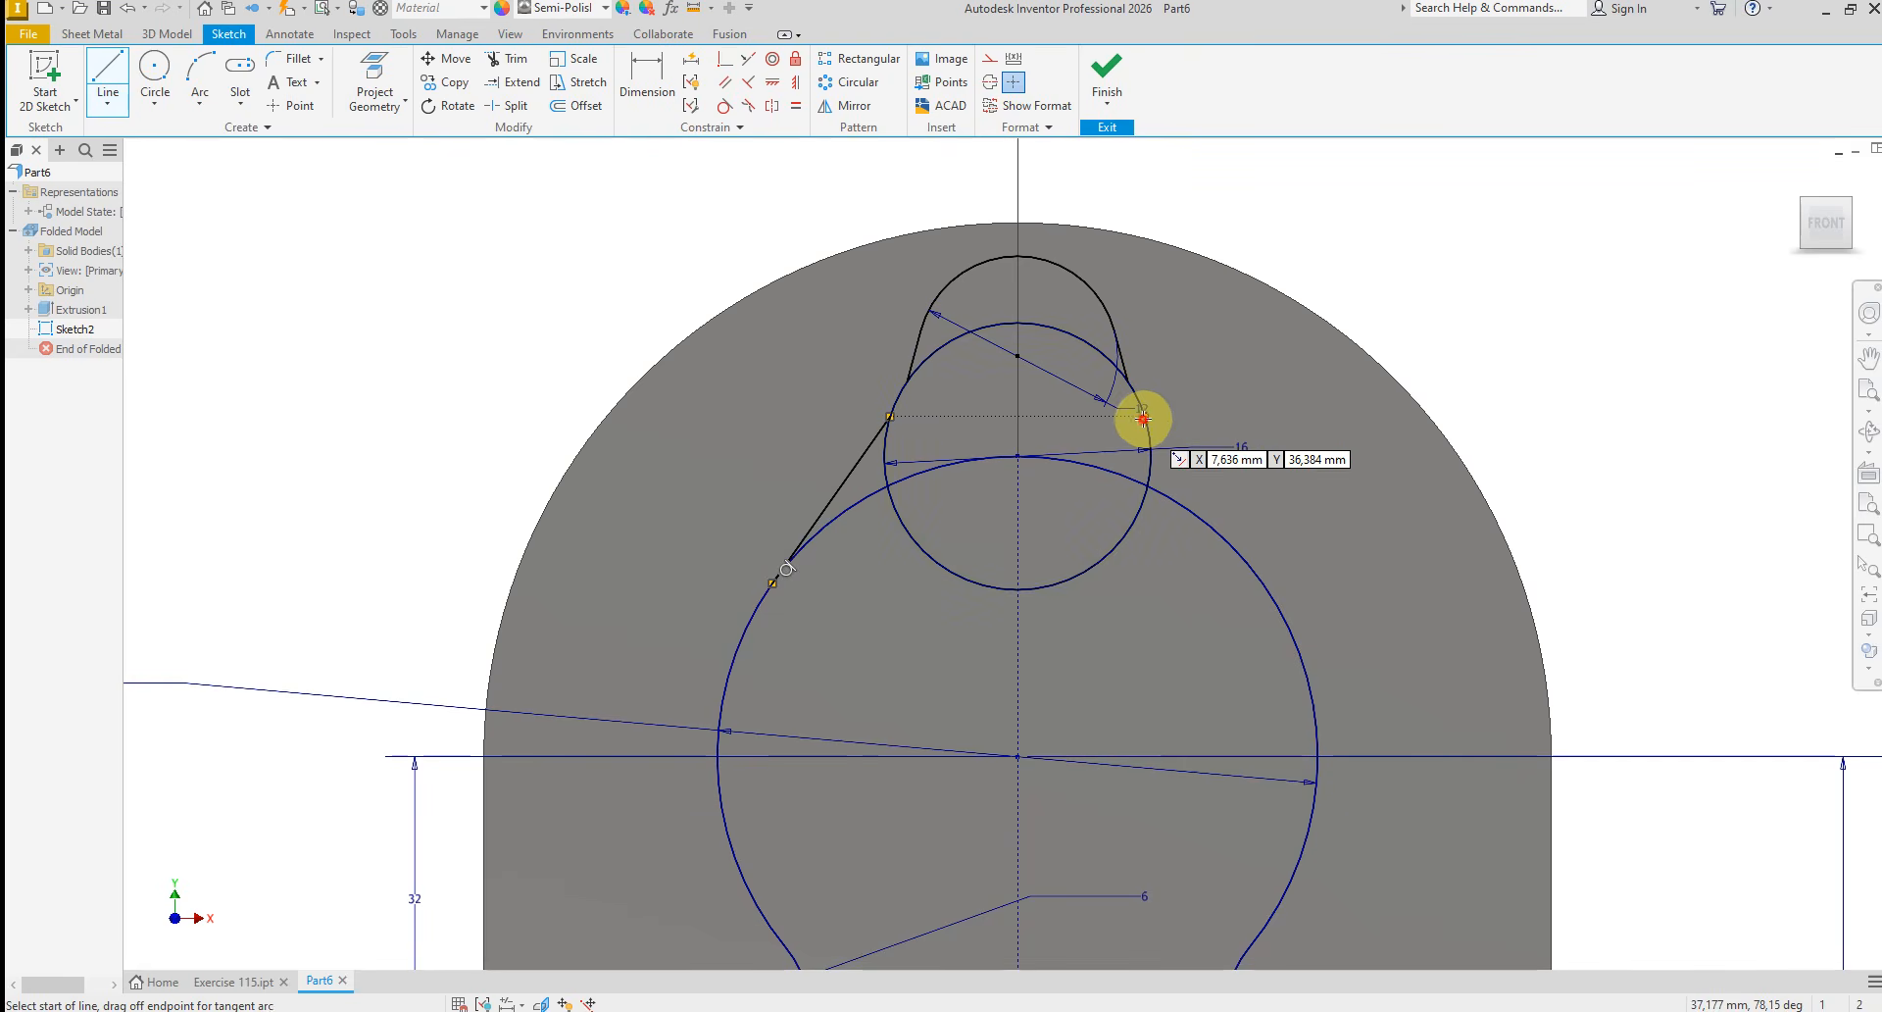
{"action": "left_click", "coordinate": [1143, 419]}
{"action": "left_click", "coordinate": [1240, 559]}
{"action": "right_click", "coordinate": [1295, 544]}
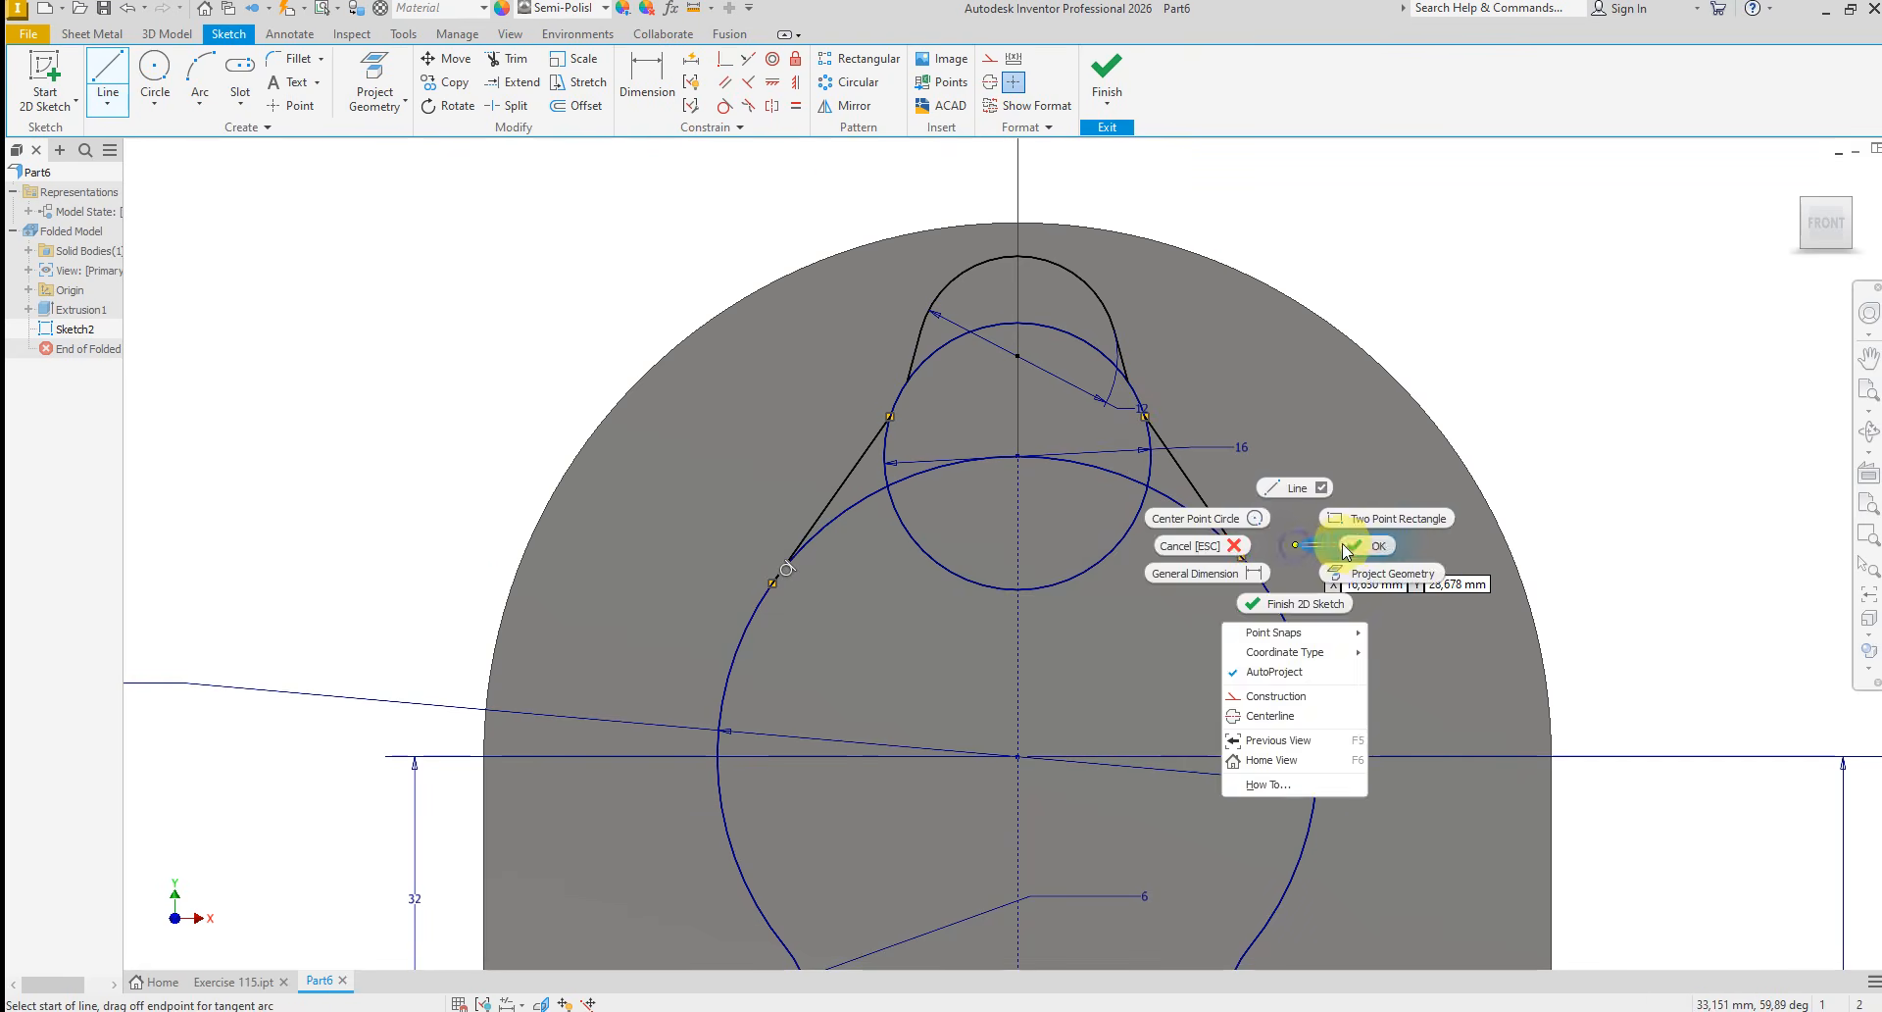
{"action": "left_click", "coordinate": [1345, 545]}
Constrain the left slanted line tangent to the 36 mm arc and the 16 mm circle
{"action": "left_click", "coordinate": [727, 107]}
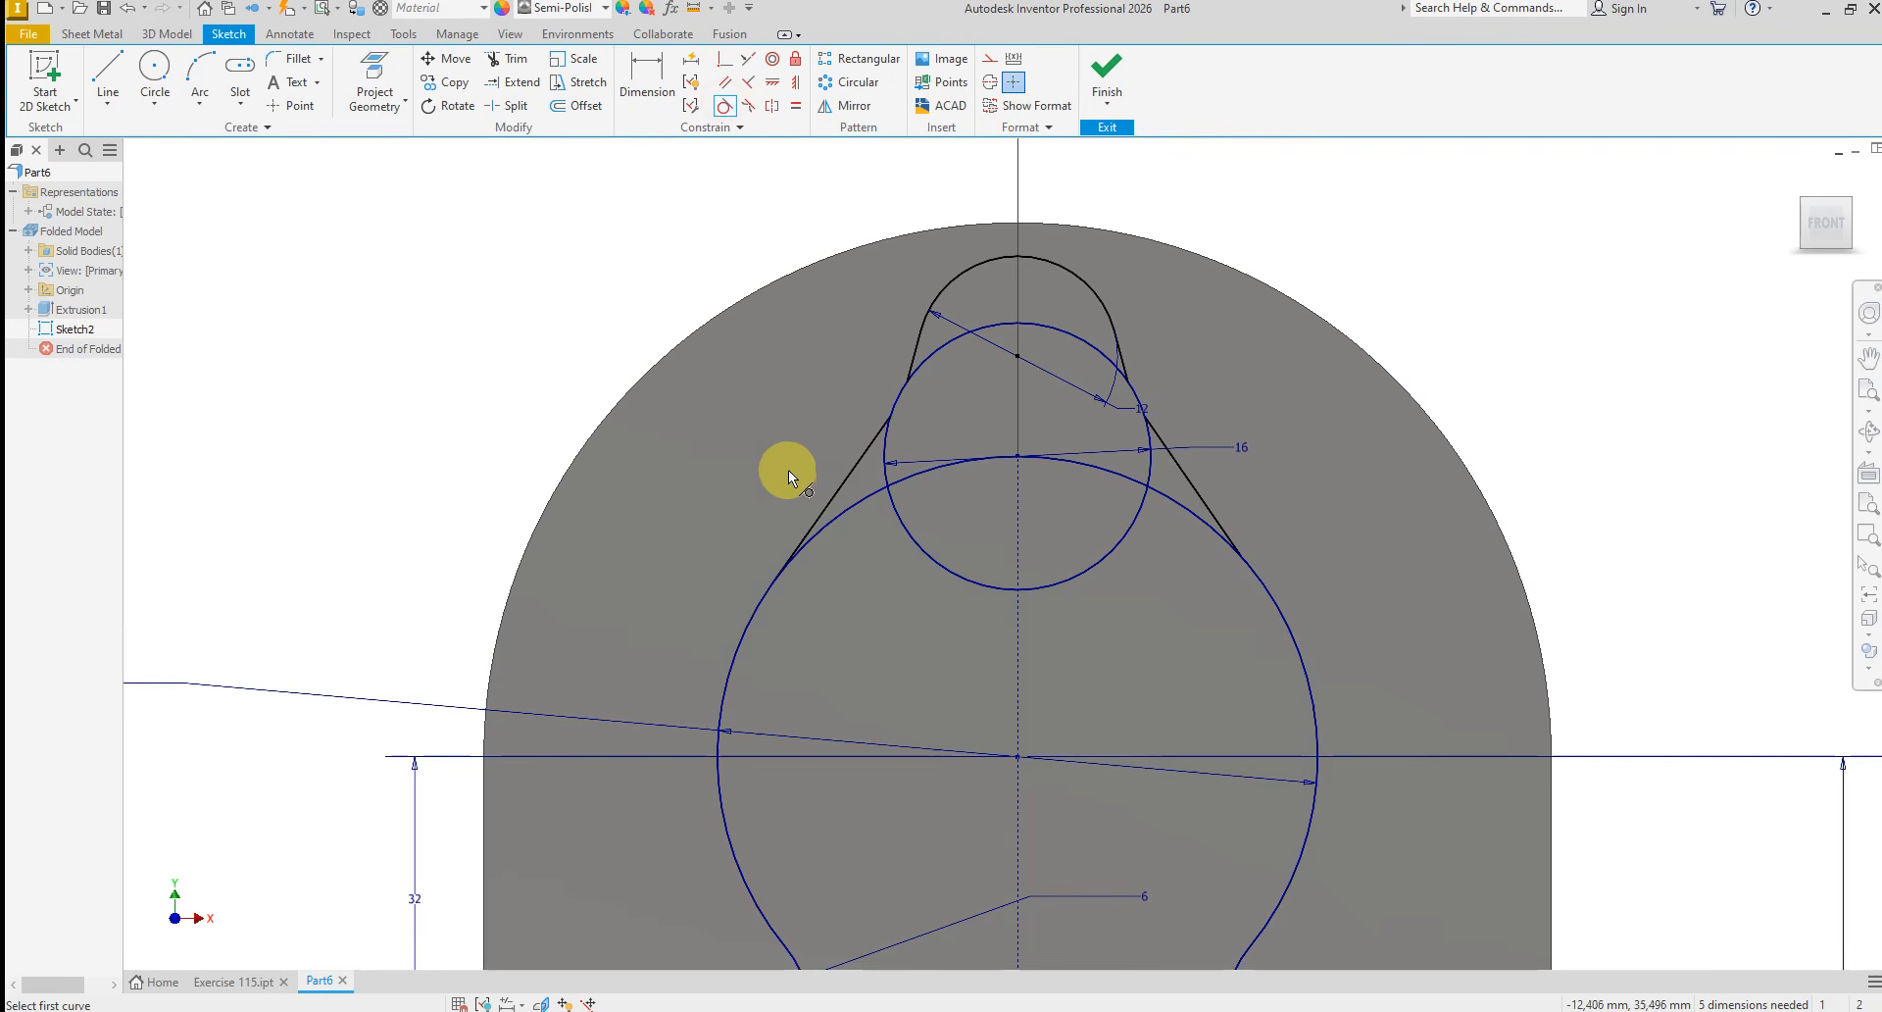
{"action": "left_click", "coordinate": [840, 492]}
{"action": "left_click", "coordinate": [755, 613]}
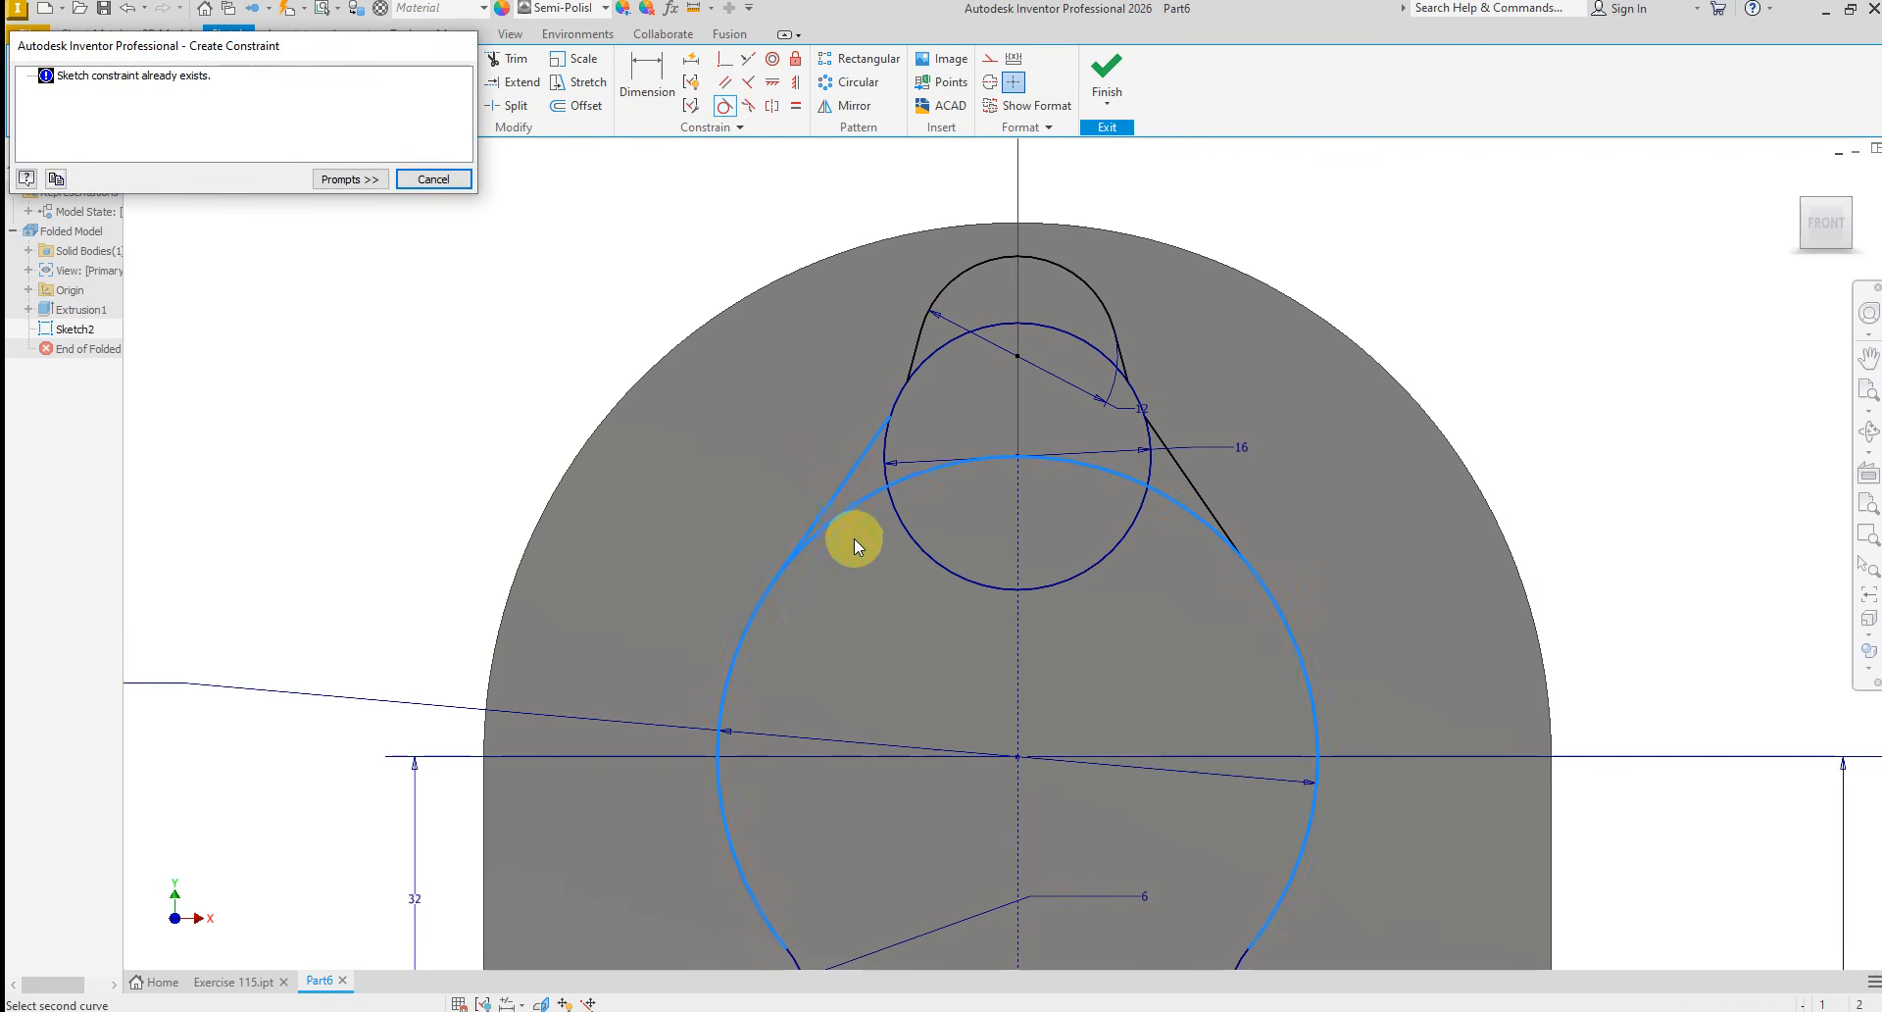
{"action": "left_click", "coordinate": [431, 179]}
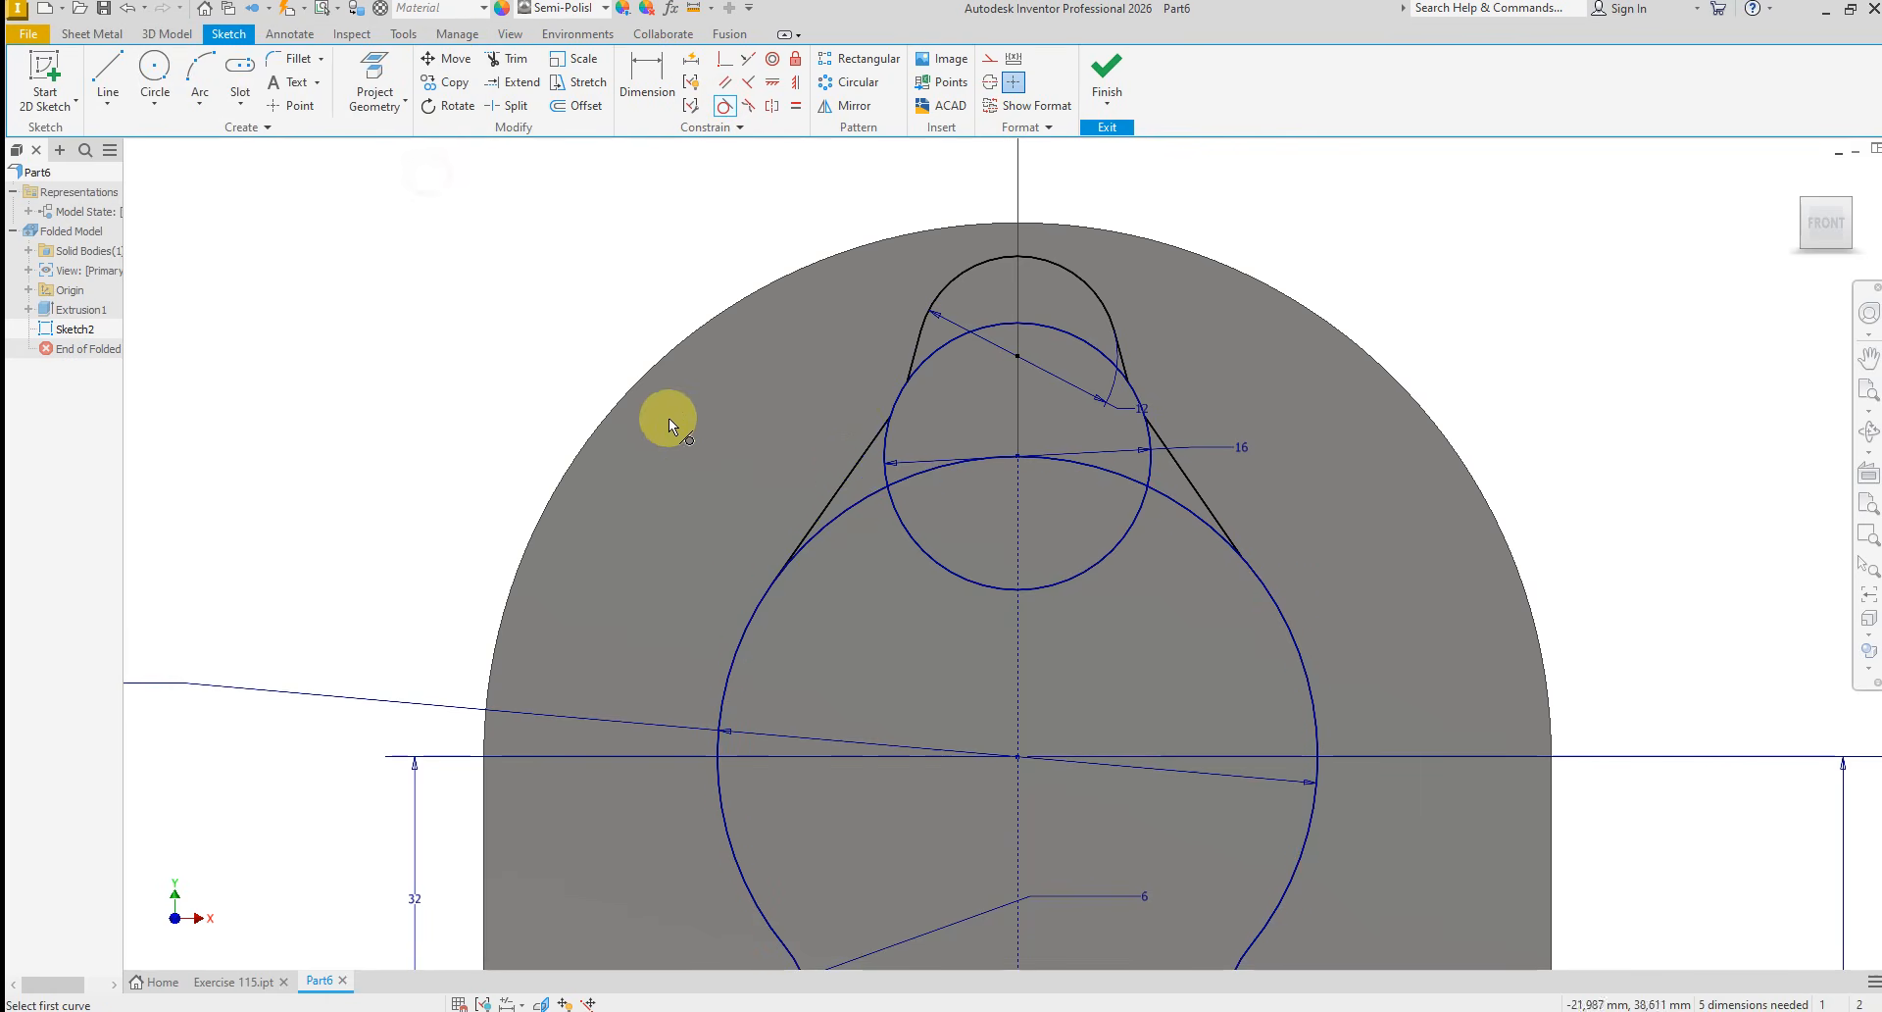
{"action": "left_click", "coordinate": [849, 469]}
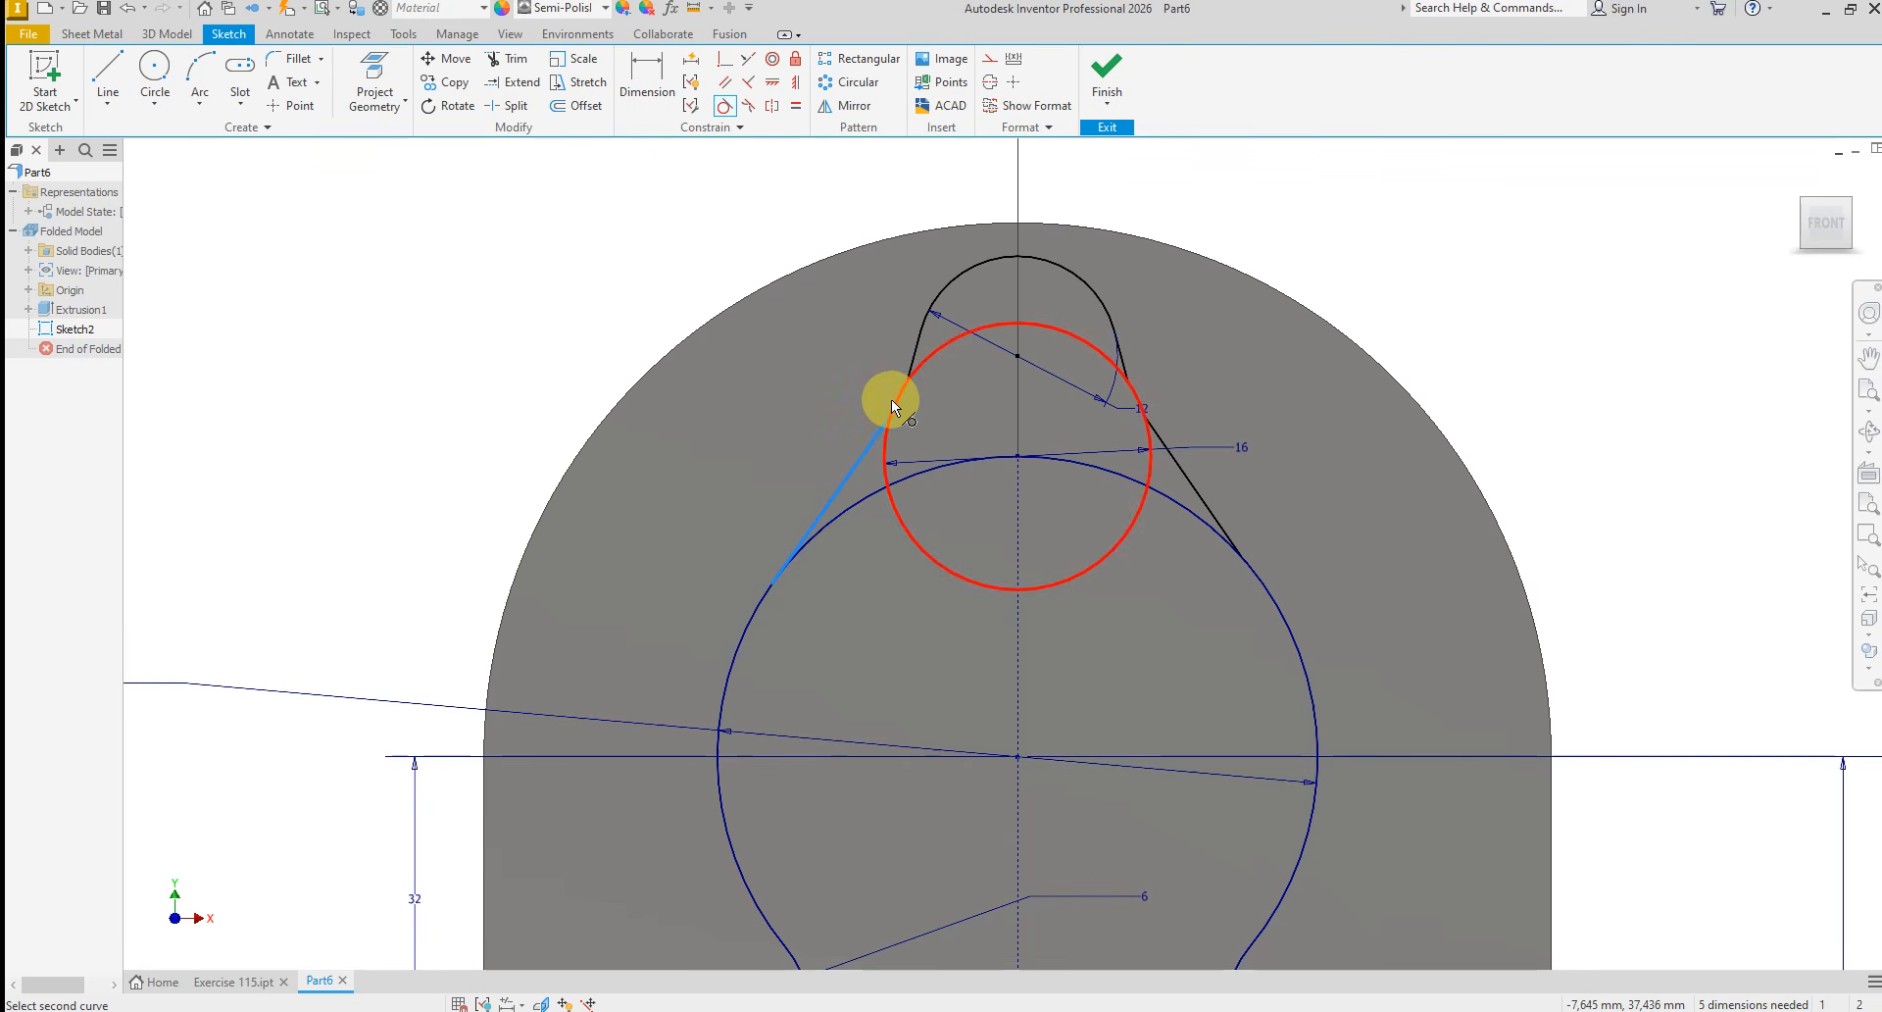
{"action": "left_click", "coordinate": [893, 399]}
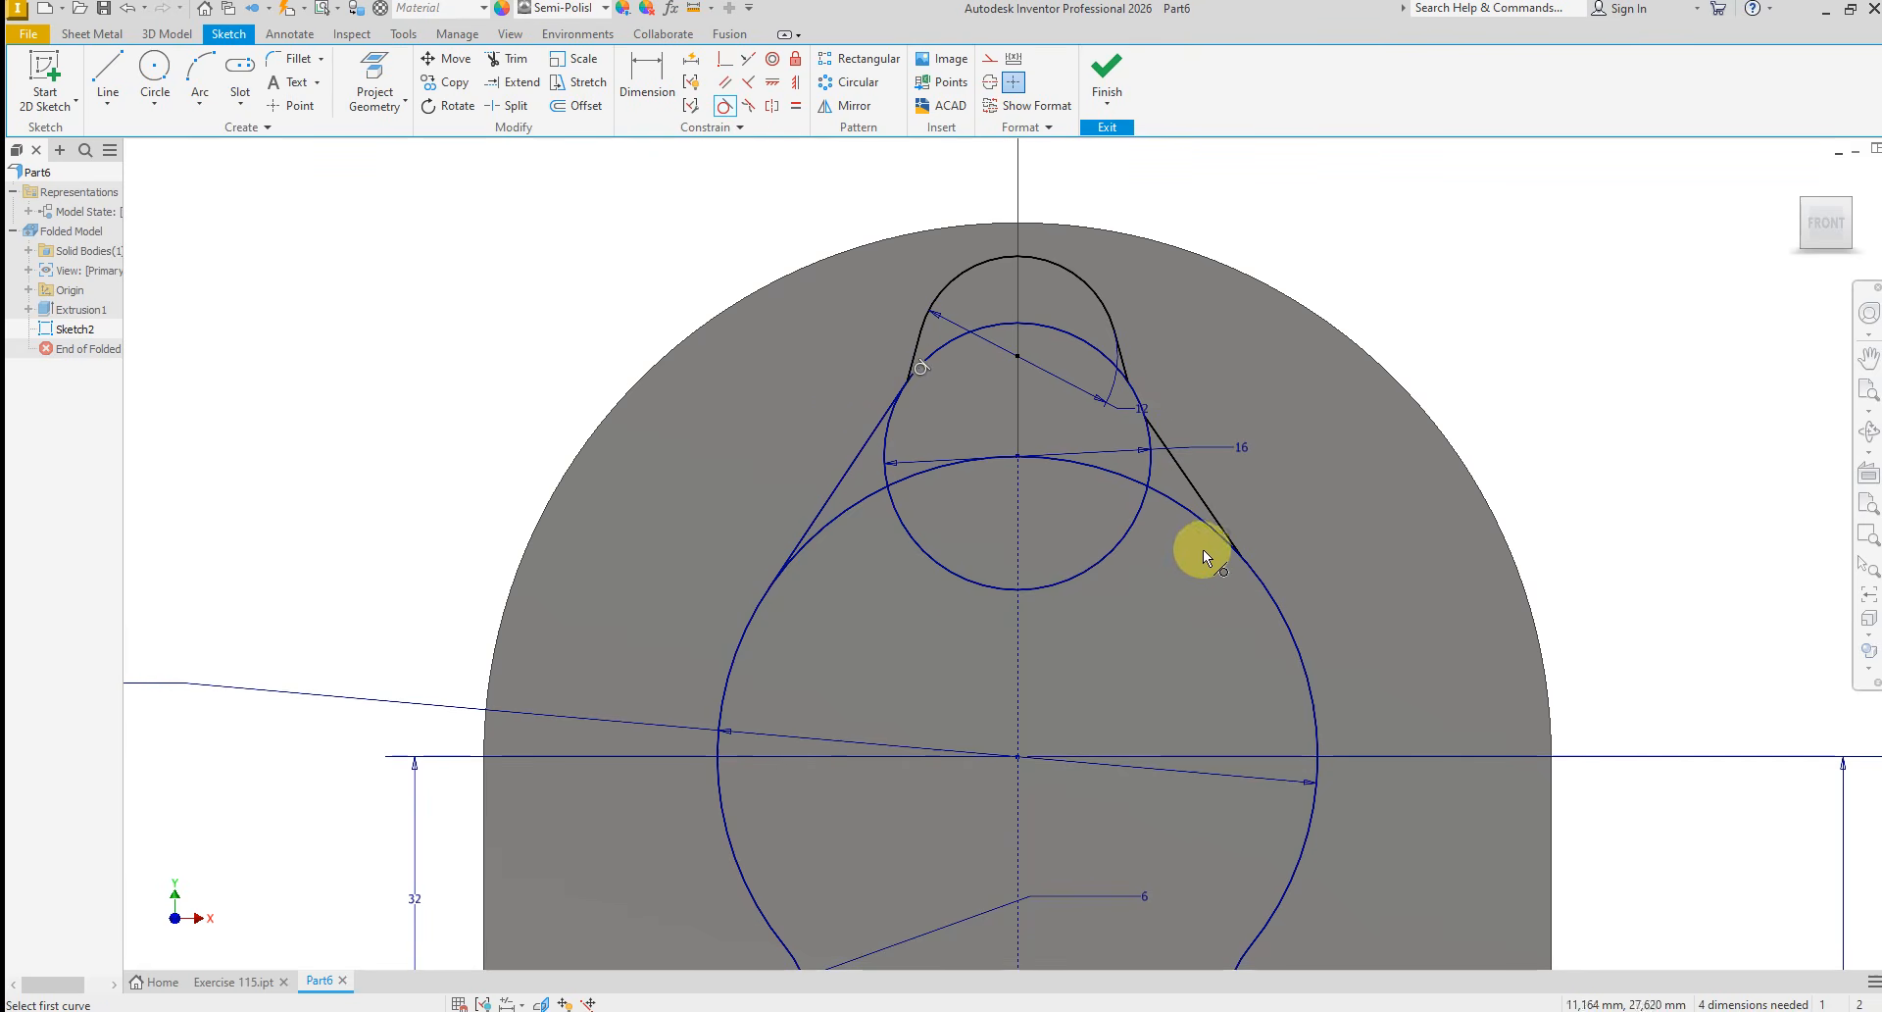
Constrain the right slanted line tangent to the 36 mm arc and the 16 mm circle
{"action": "left_click", "coordinate": [1190, 480]}
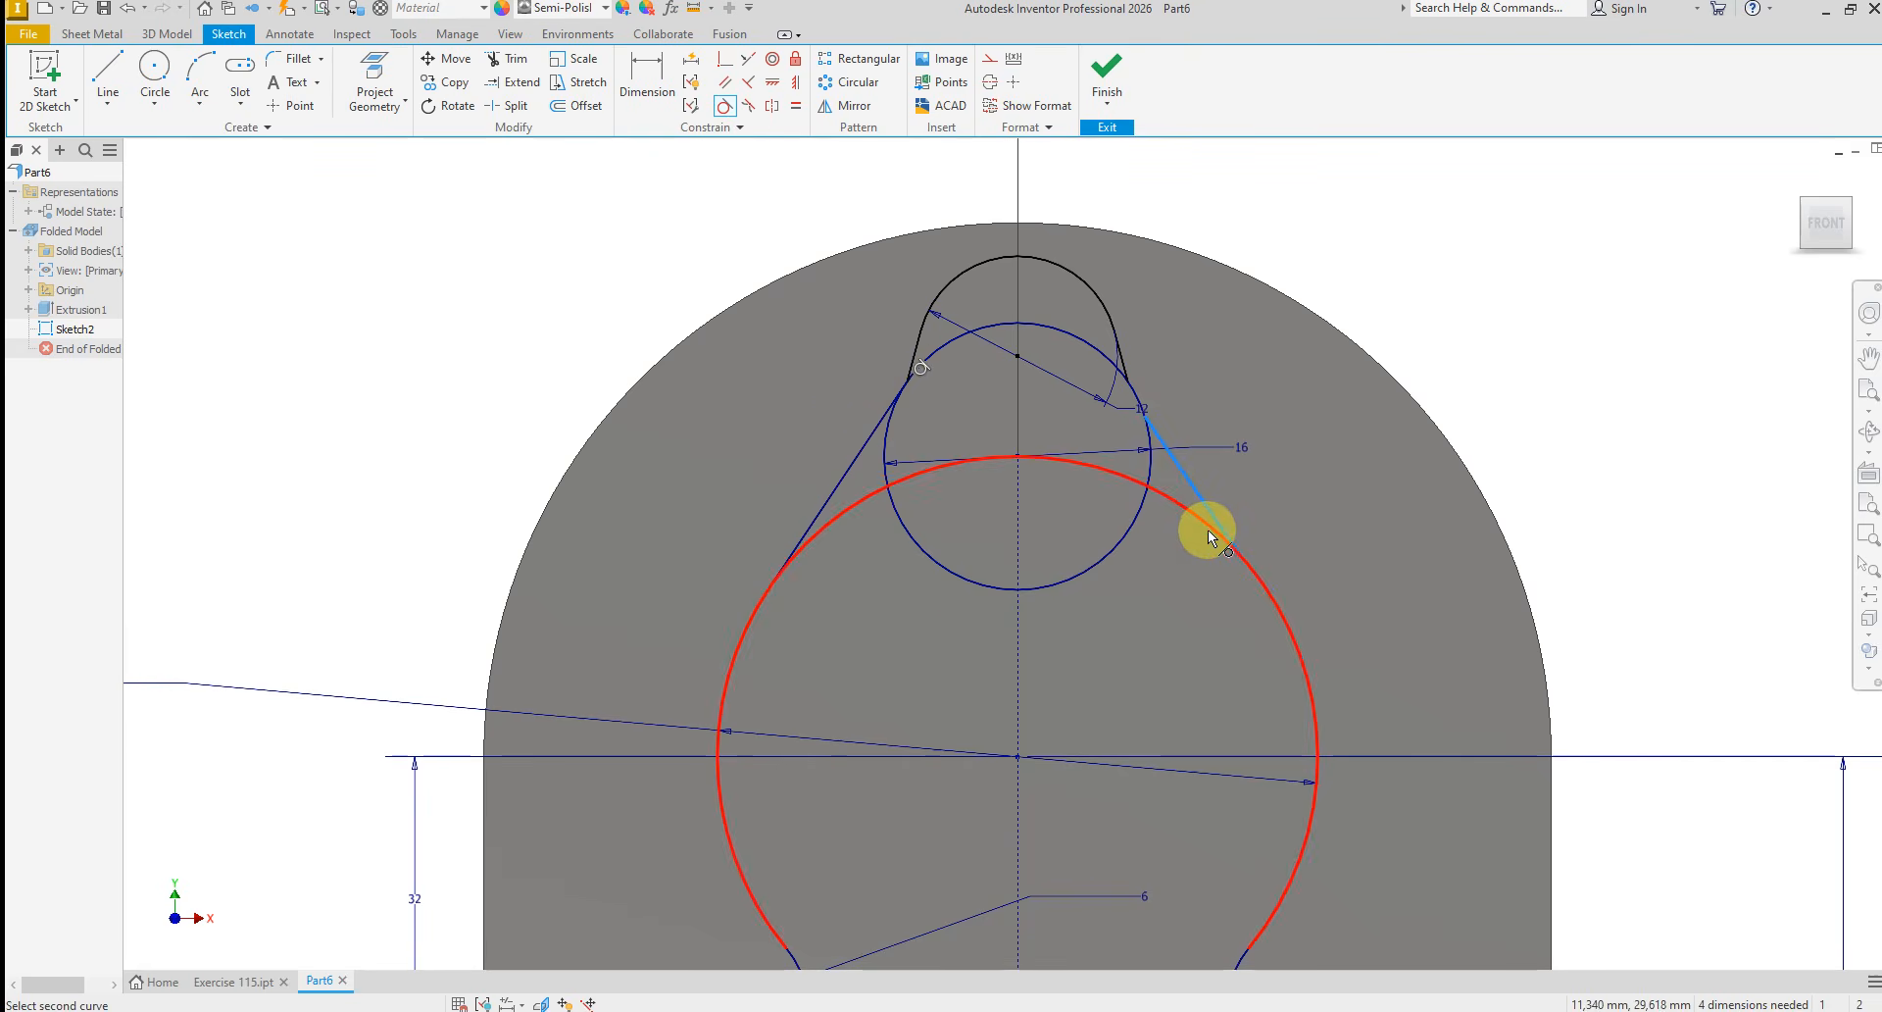
{"action": "left_click", "coordinate": [1210, 535]}
{"action": "left_click", "coordinate": [1185, 475]}
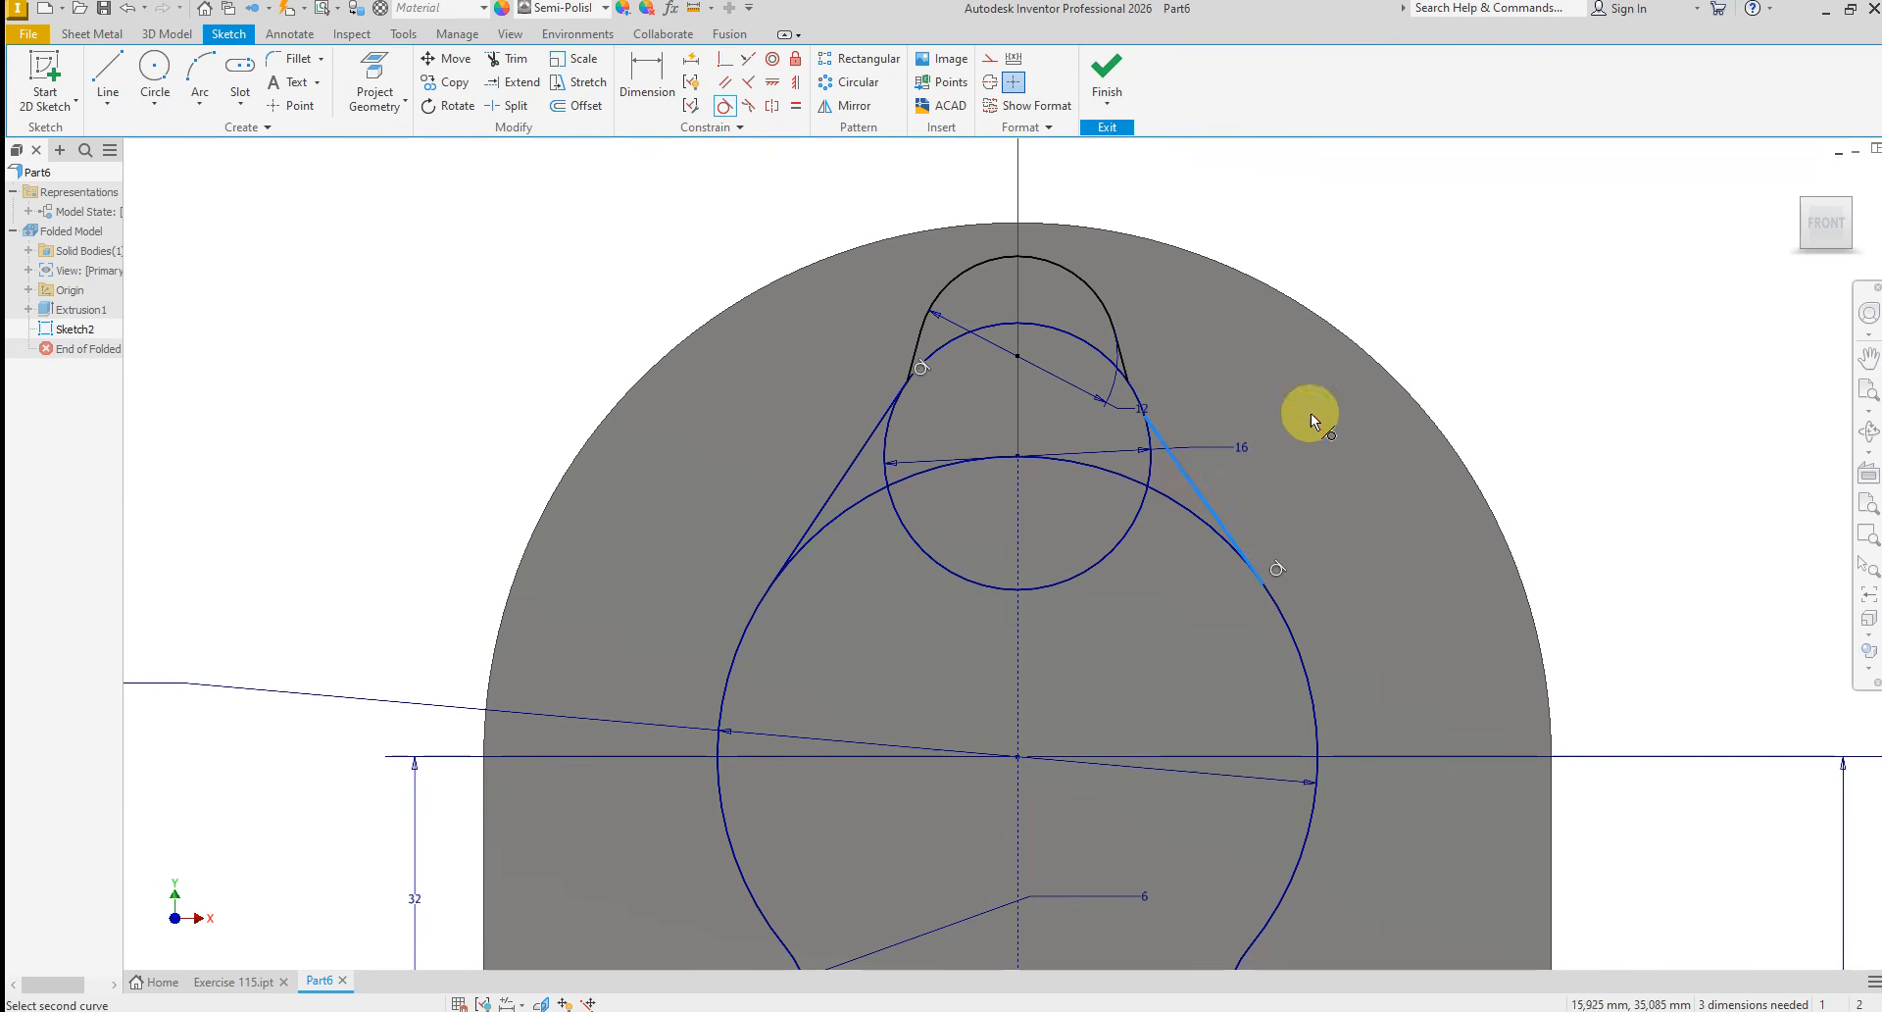
{"action": "left_click", "coordinate": [1059, 333]}
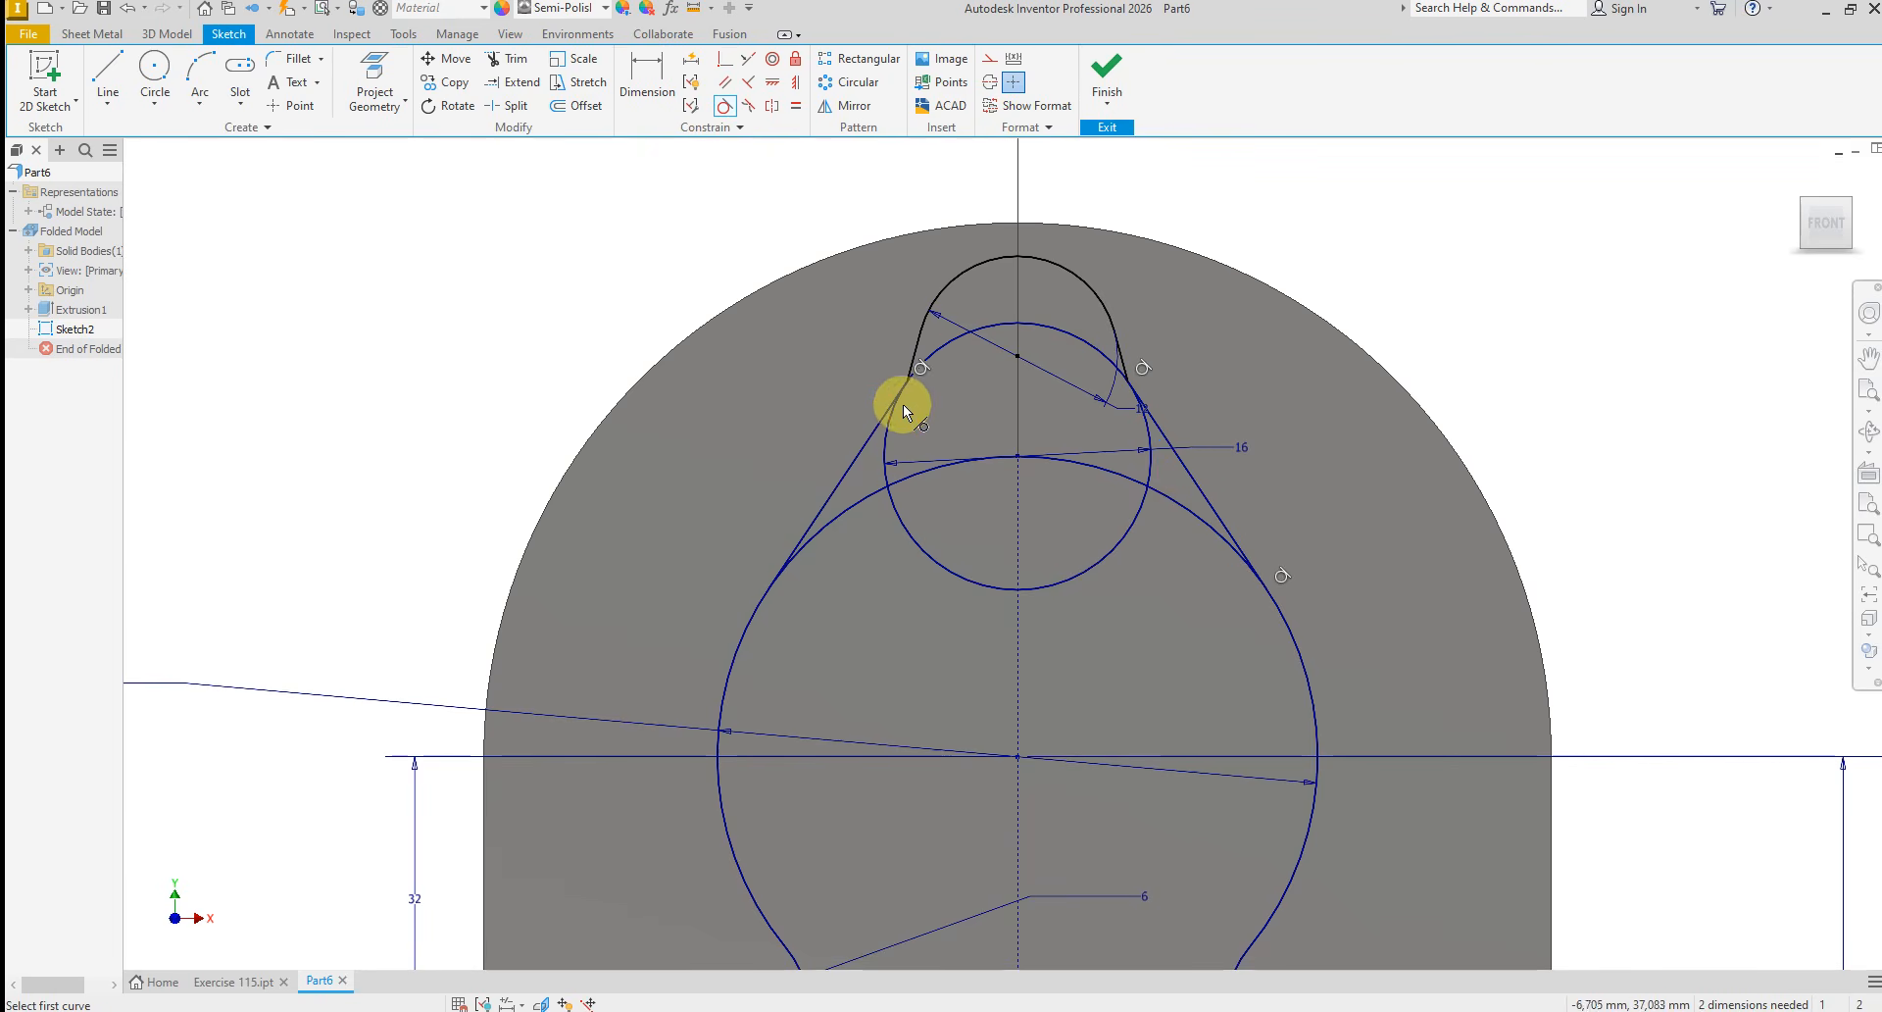
{"action": "right_click", "coordinate": [1055, 392]}
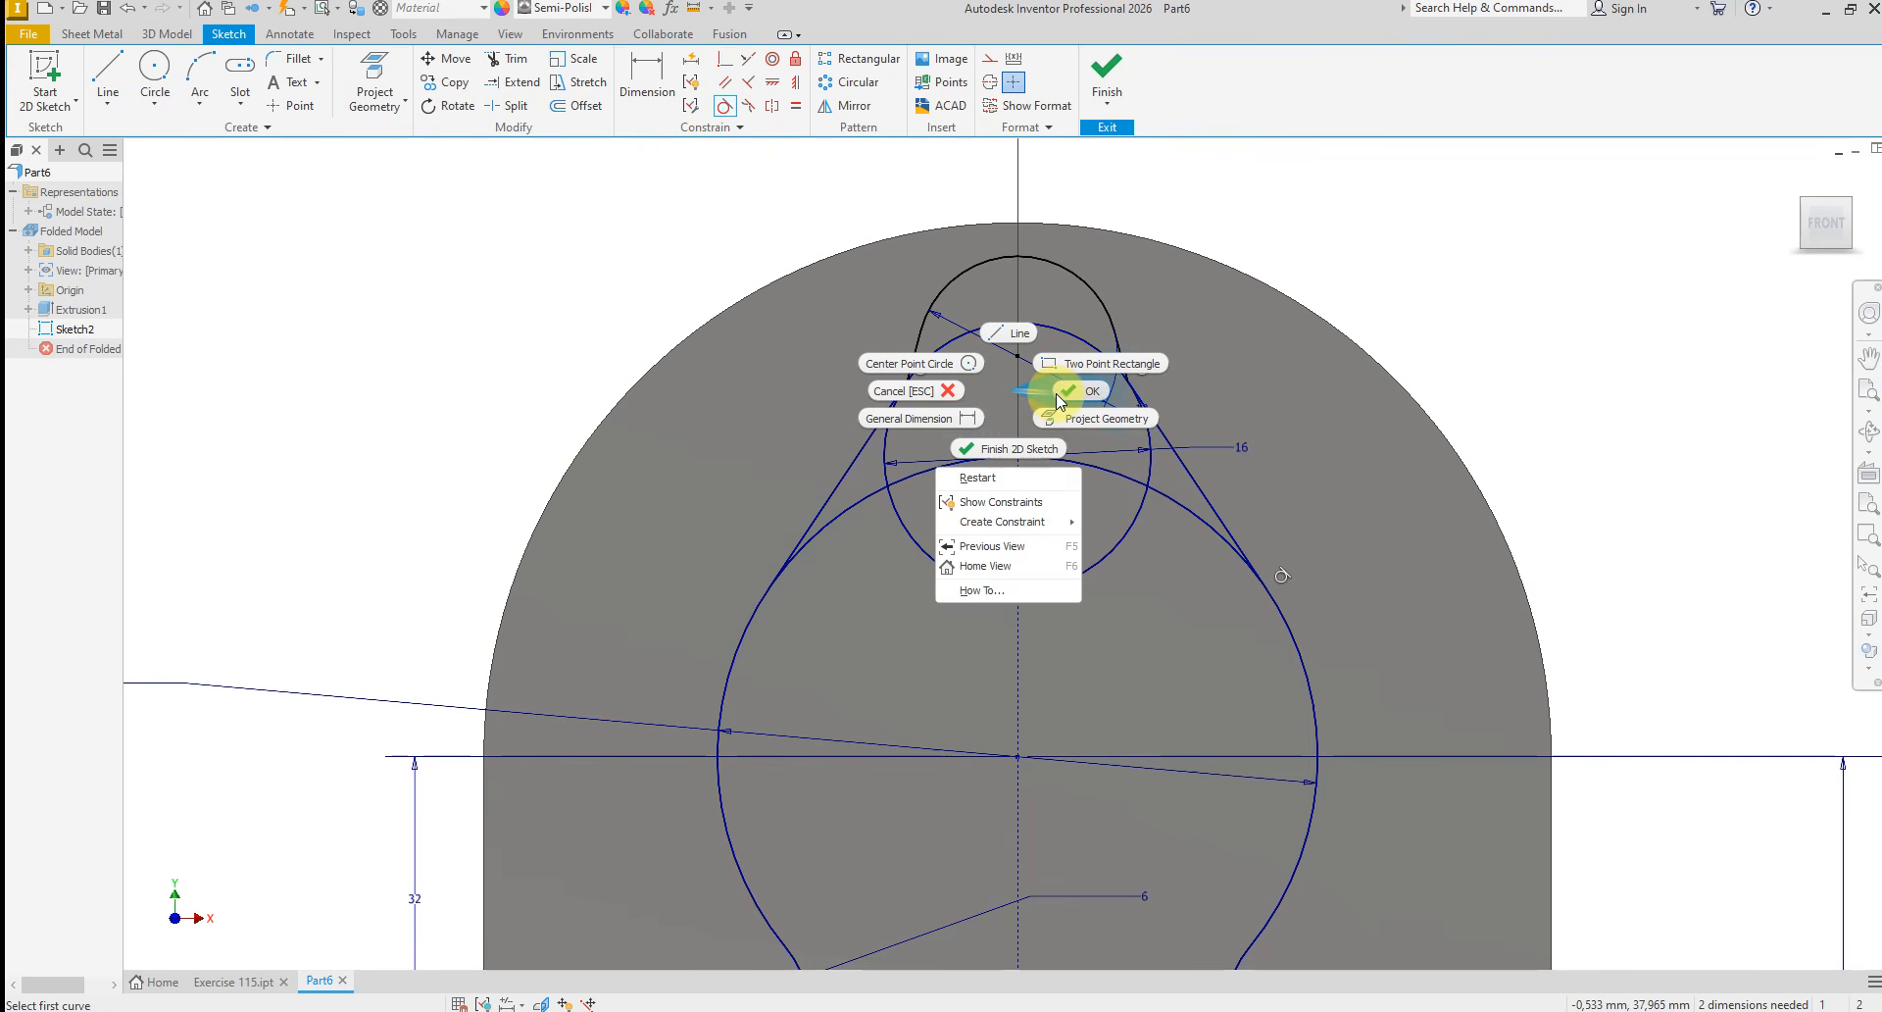
{"action": "left_click", "coordinate": [1056, 392]}
Trim away the 16 mm circle below its tangent points and the 36 mm arc between the two slanted lines
{"action": "right_click", "coordinate": [732, 384]}
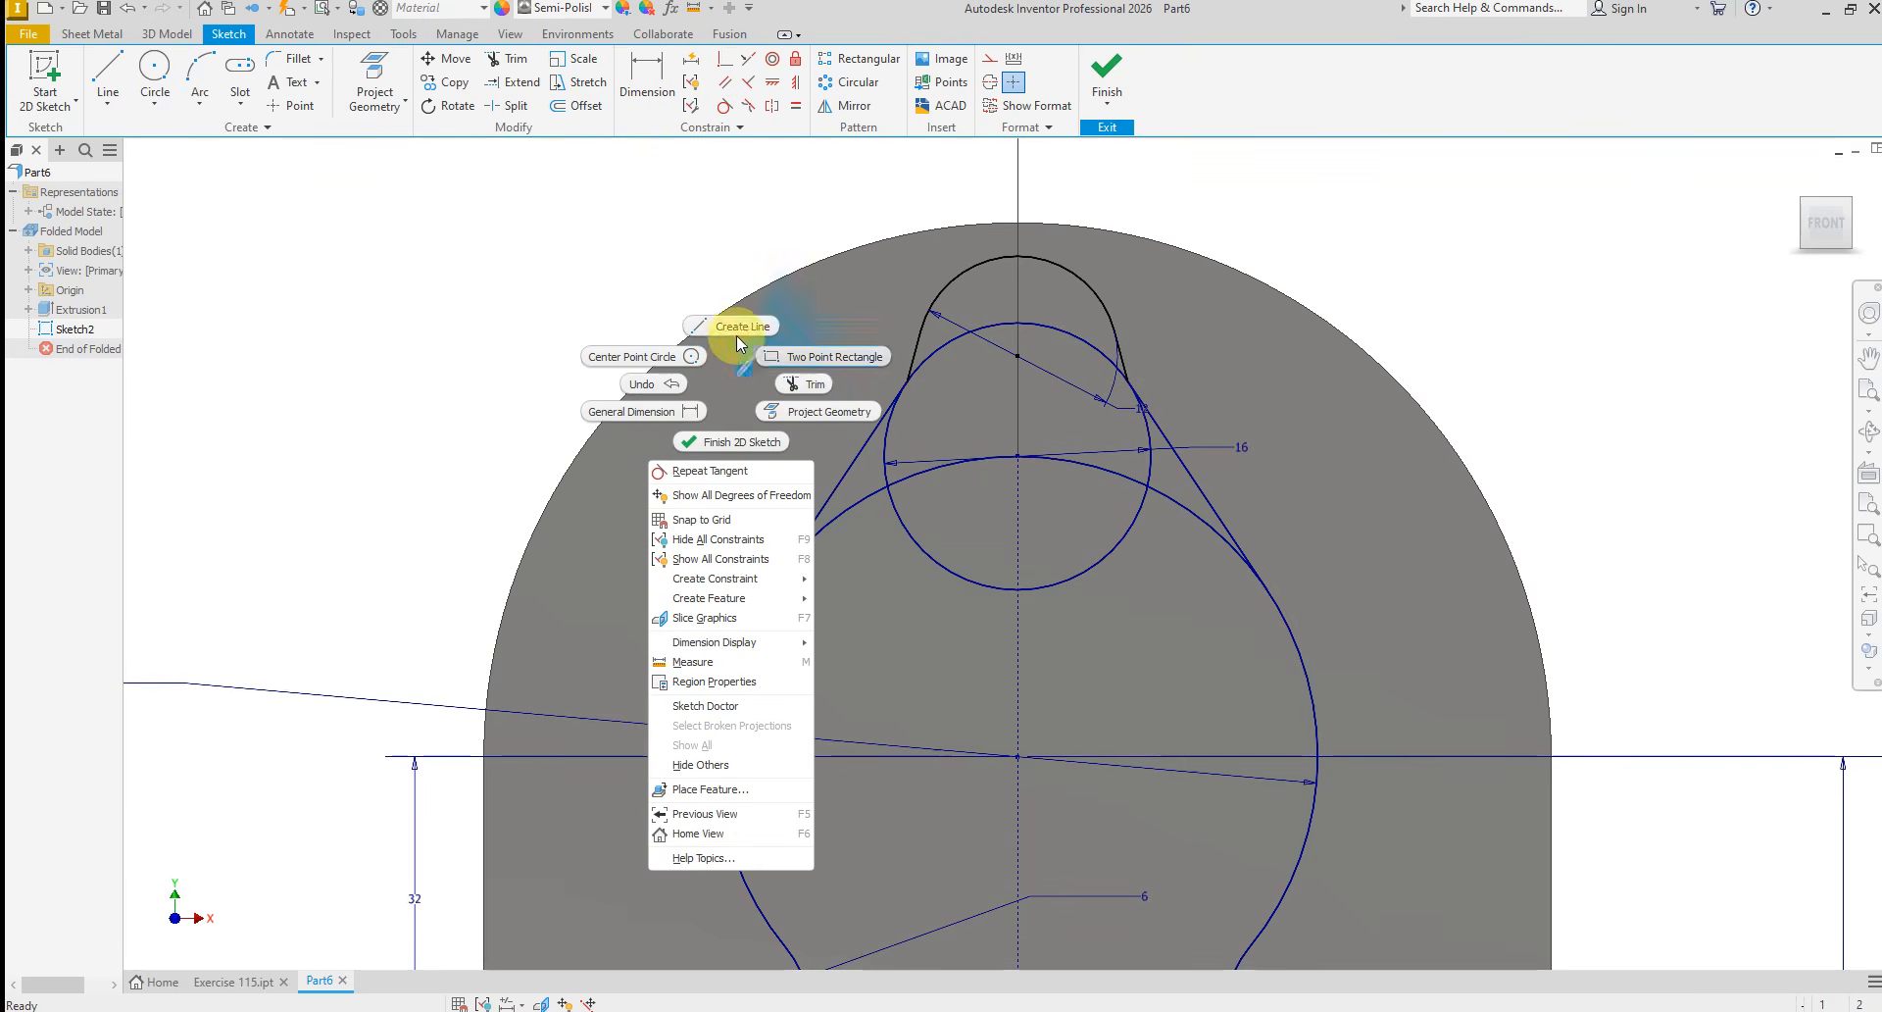
{"action": "left_click", "coordinate": [809, 385]}
{"action": "scroll", "coordinate": [919, 423], "scroll_direction": "down", "scroll_amount": 5}
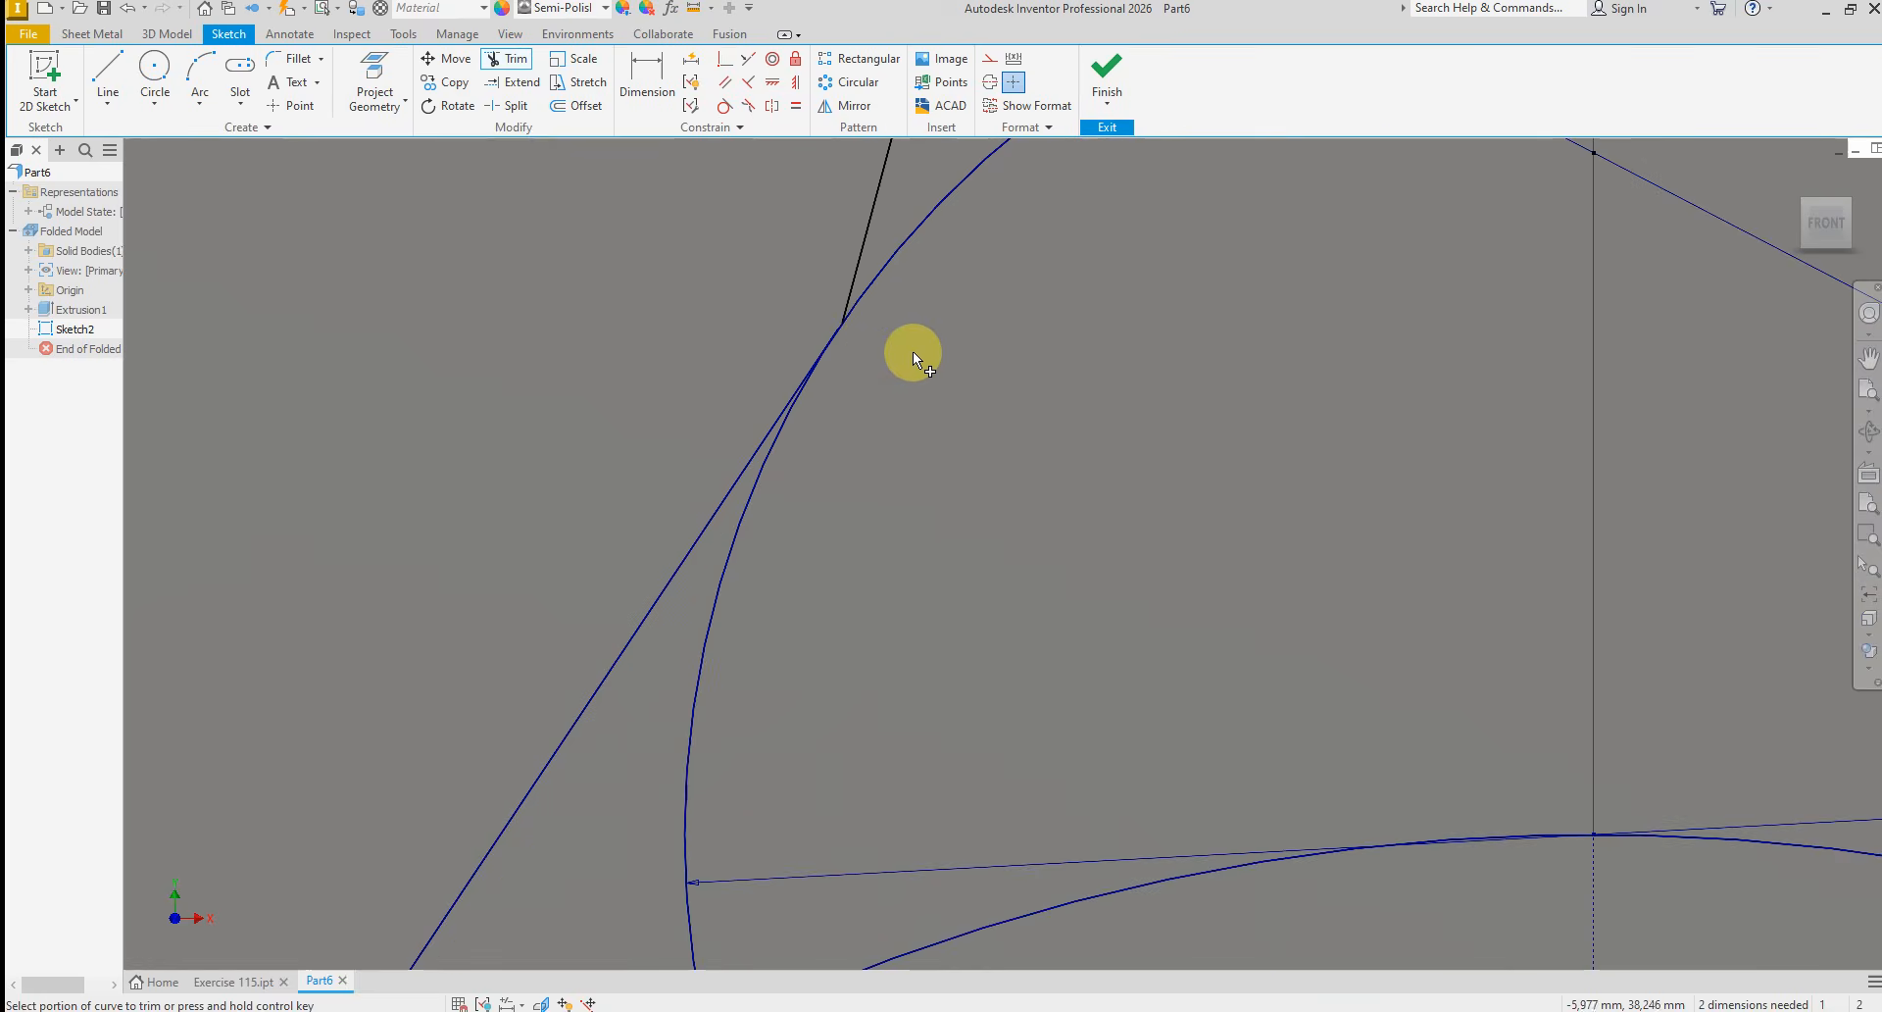
{"action": "scroll", "coordinate": [849, 328], "scroll_direction": "up", "scroll_amount": 3}
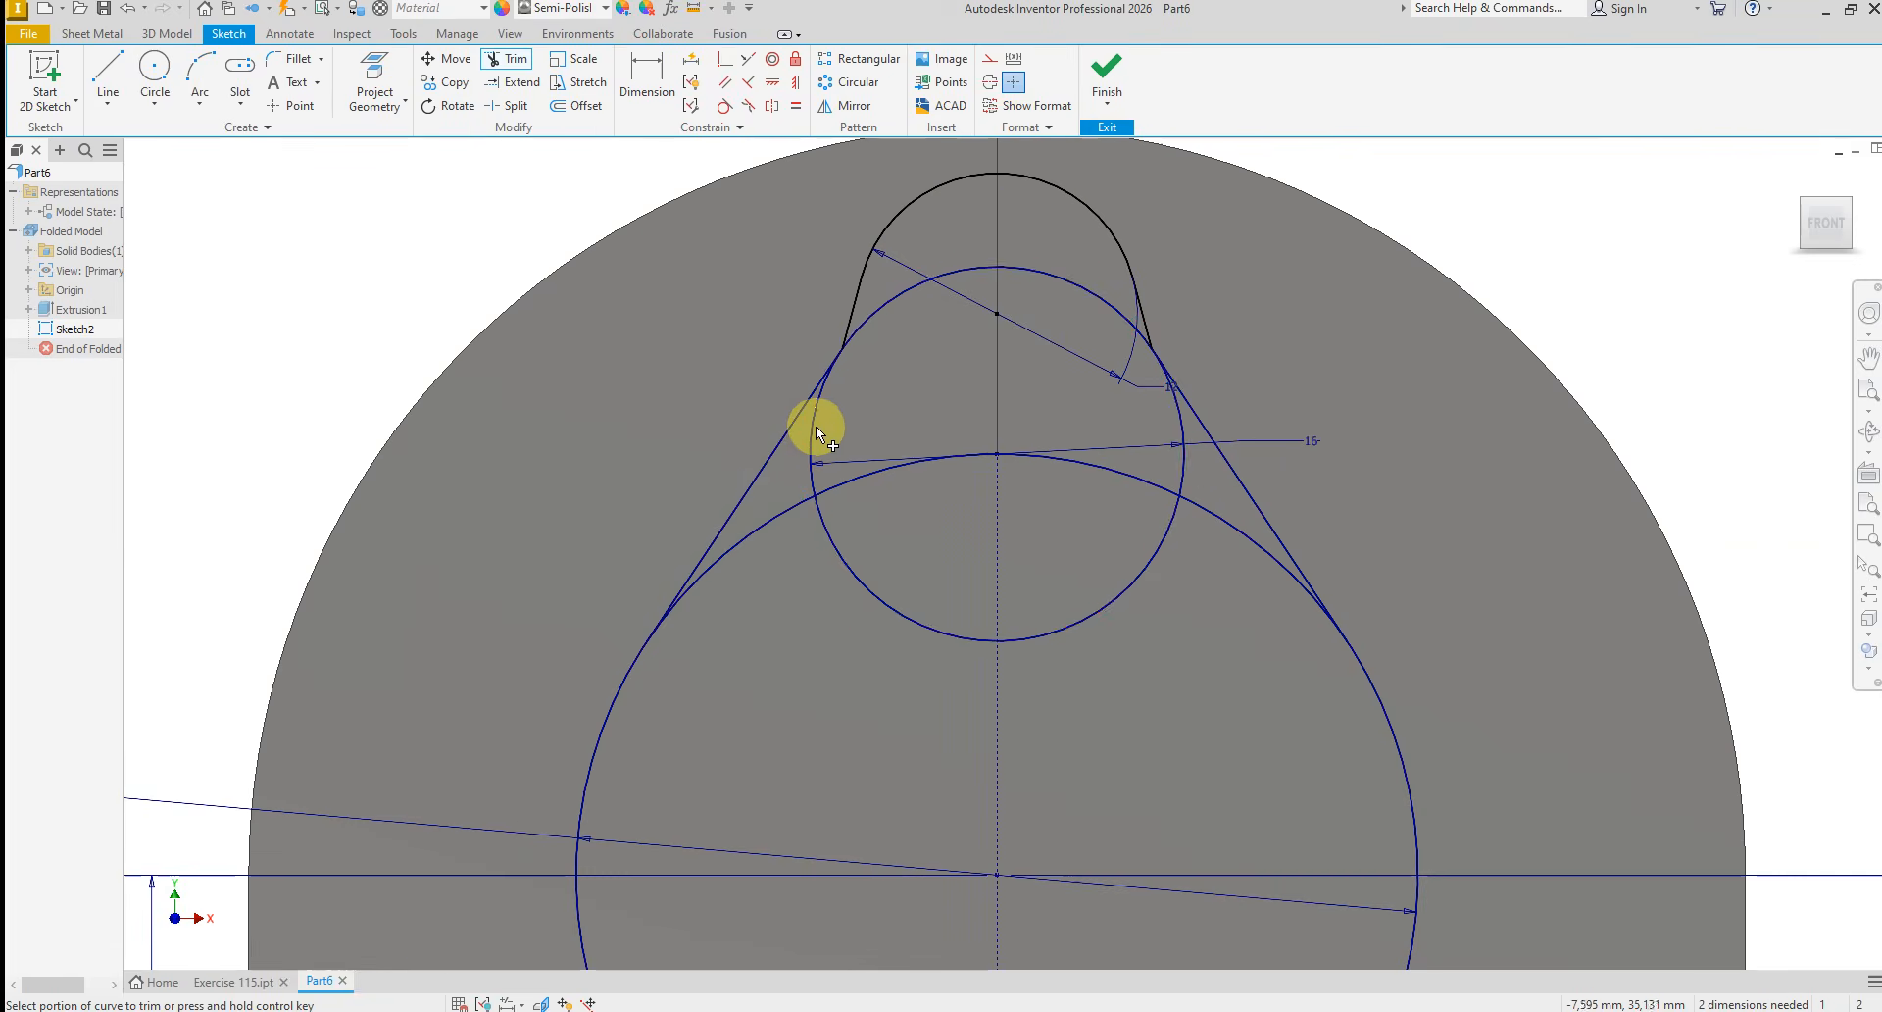
{"action": "left_click", "coordinate": [1176, 424]}
{"action": "left_click", "coordinate": [1166, 546]}
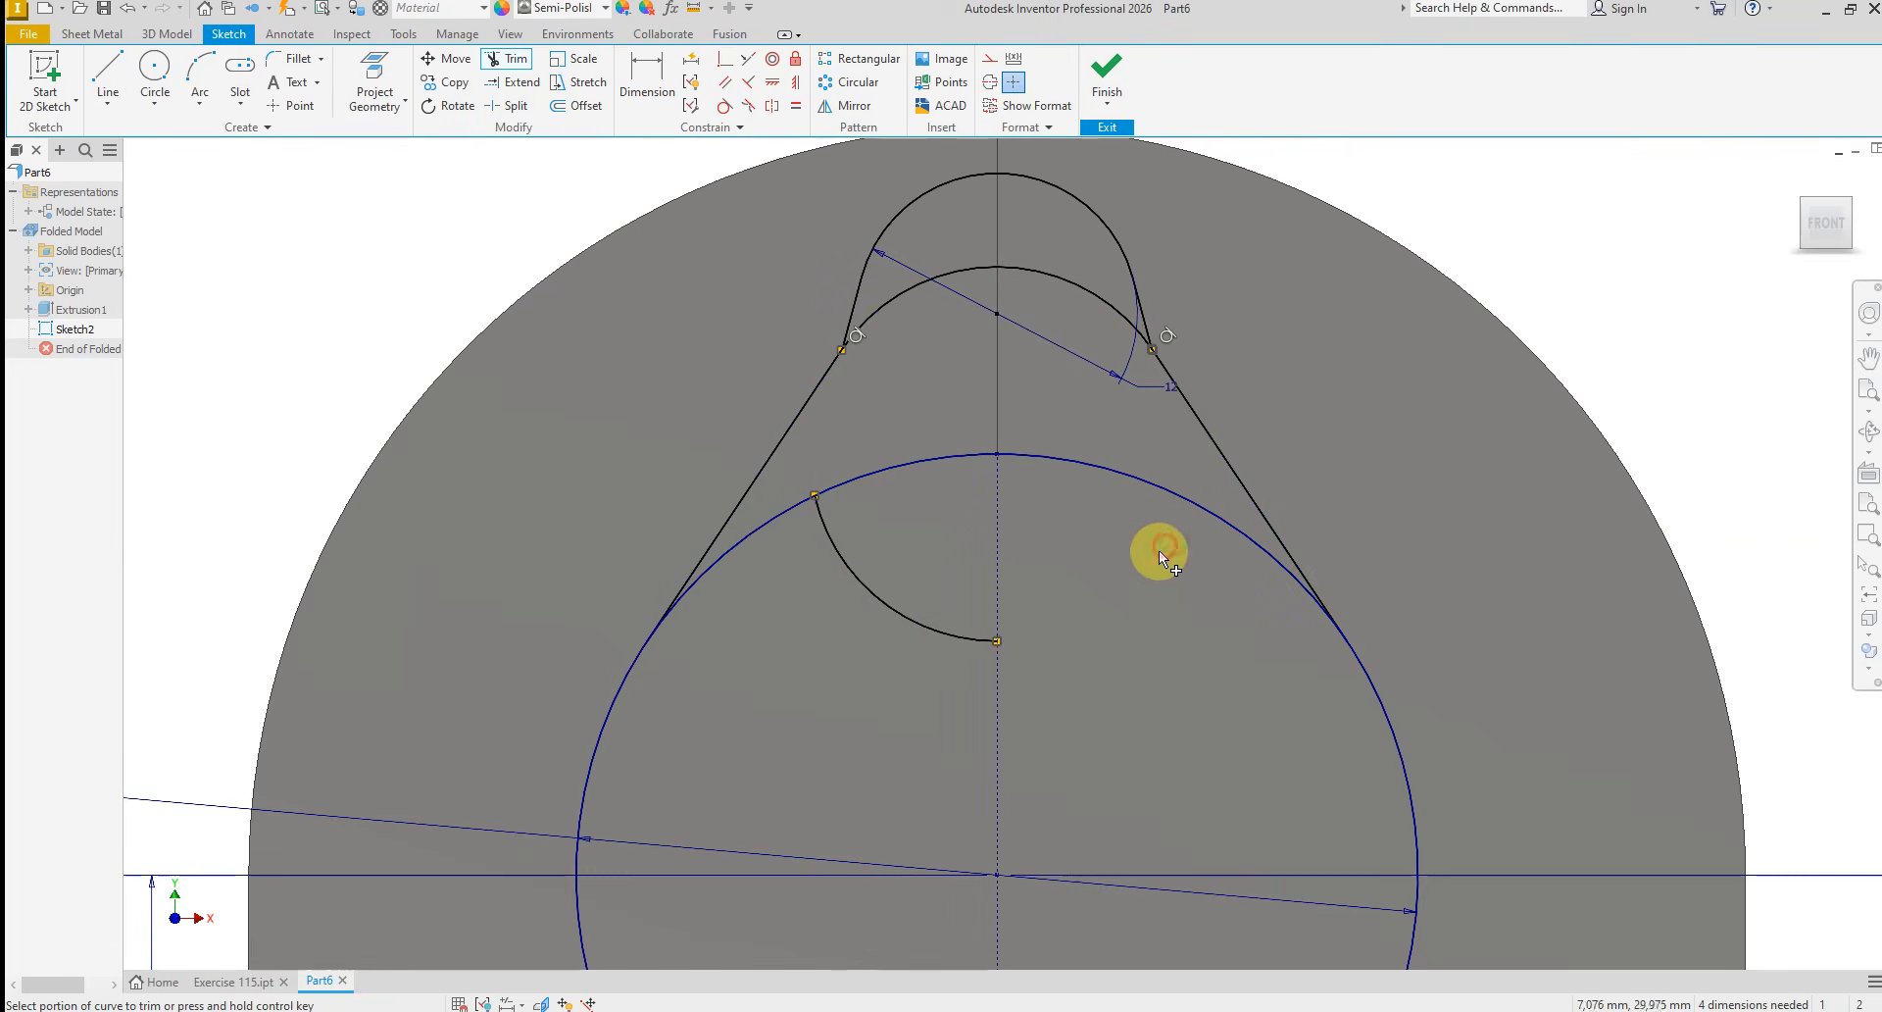
{"action": "left_click", "coordinate": [939, 455]}
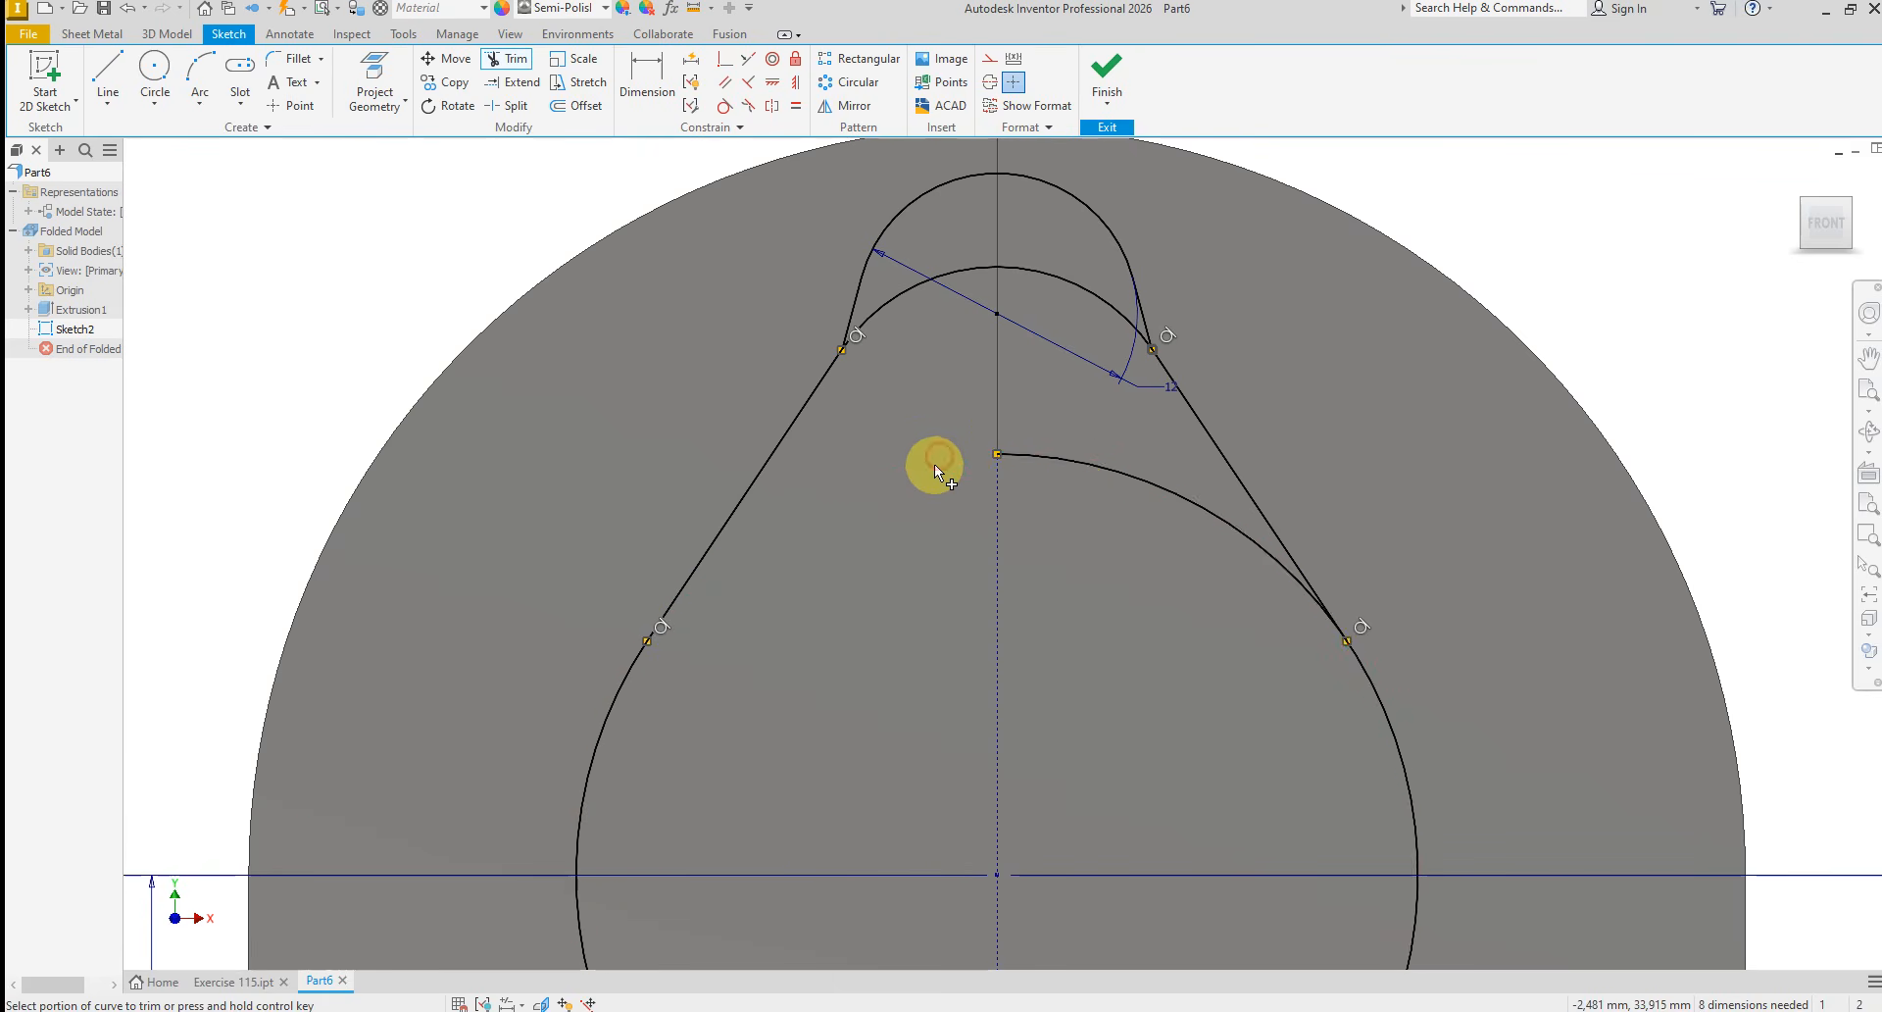
{"action": "left_click", "coordinate": [1080, 468]}
{"action": "right_click", "coordinate": [1304, 443]}
{"action": "left_click", "coordinate": [1274, 451]}
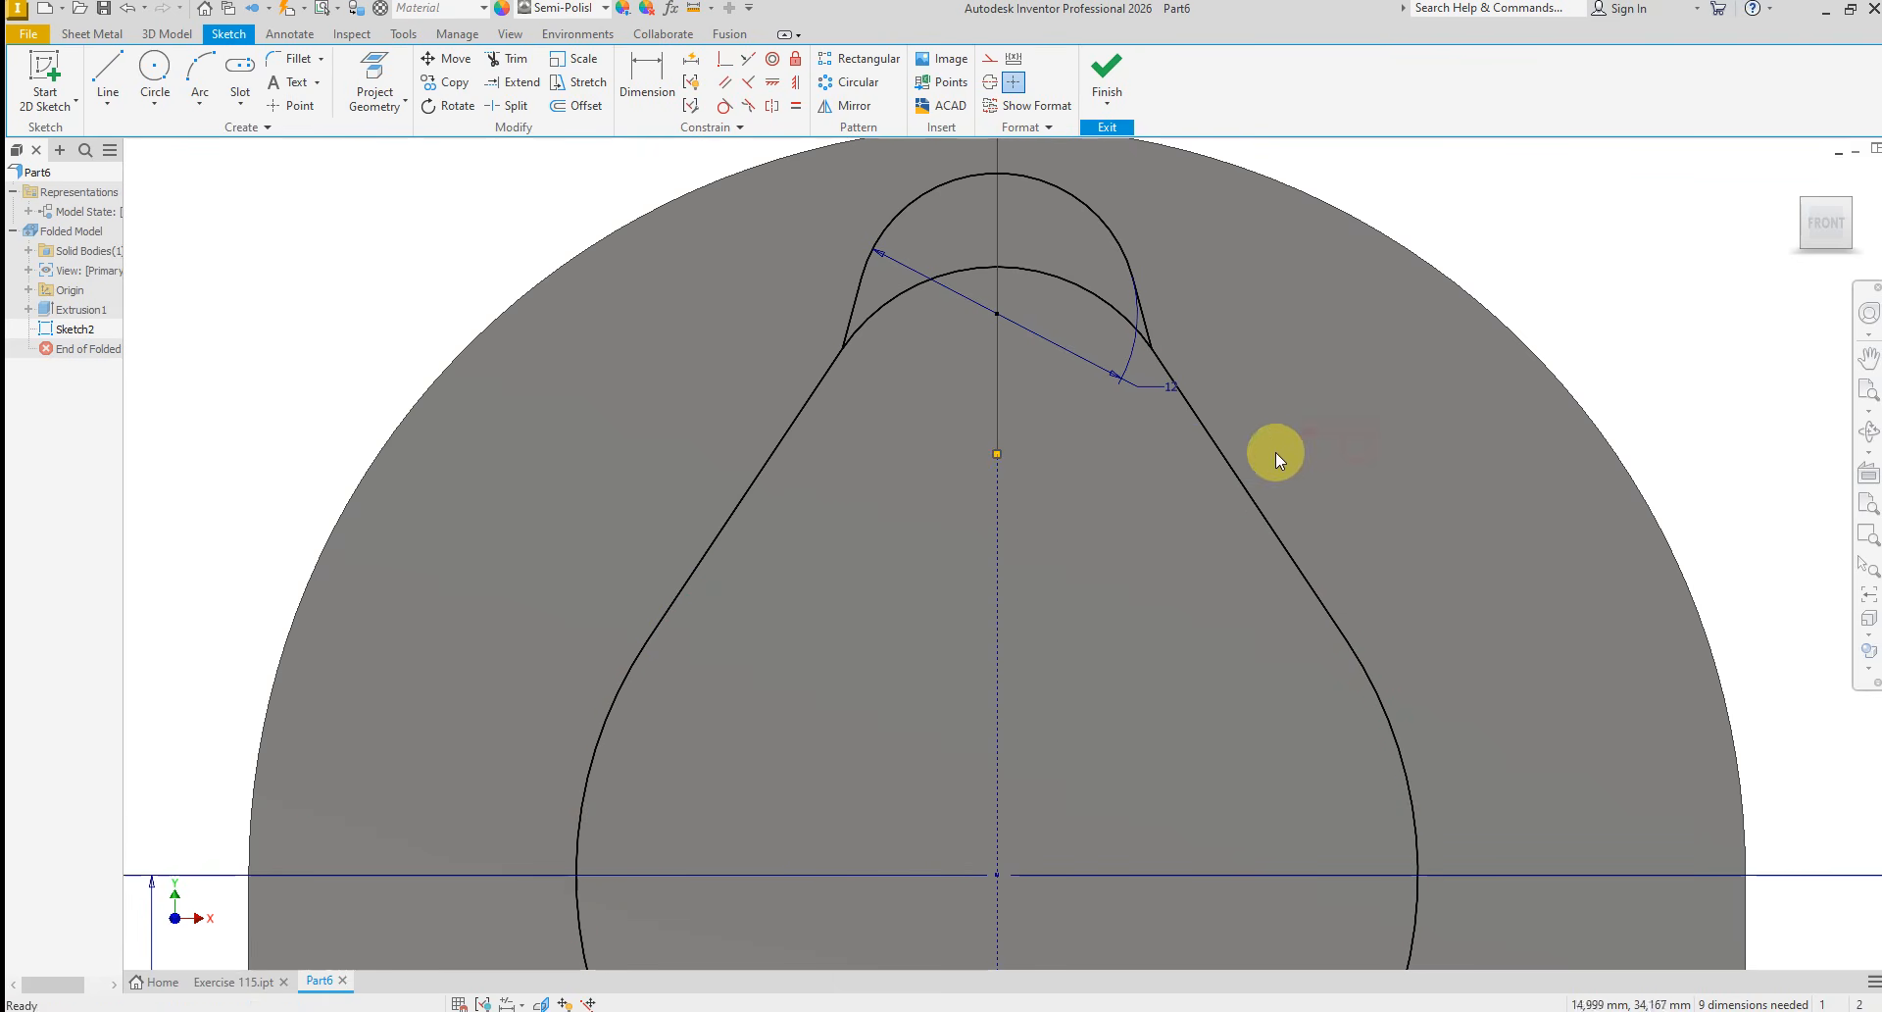
Finish the sketch and extrude the main boss and base profile 40 mm, joined to the plate
{"action": "scroll", "coordinate": [1008, 476], "scroll_direction": "up", "scroll_amount": 3}
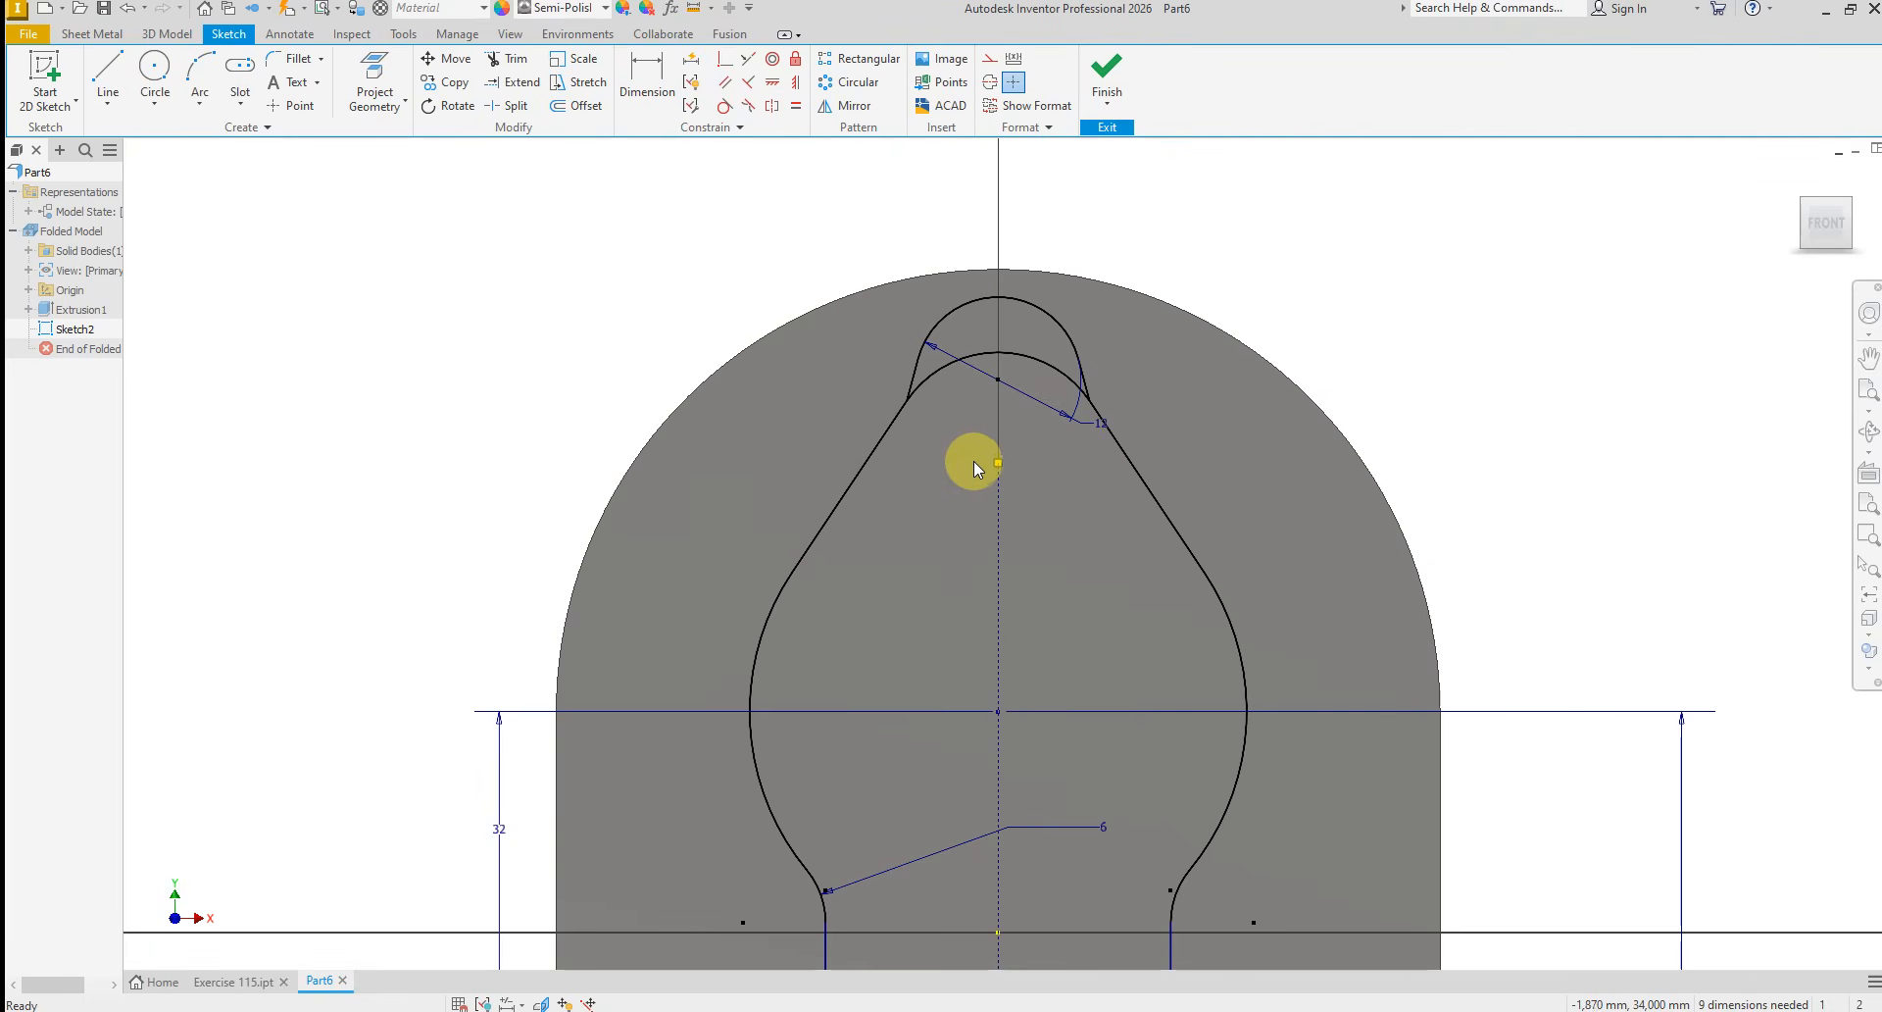
{"action": "left_click", "coordinate": [1106, 86]}
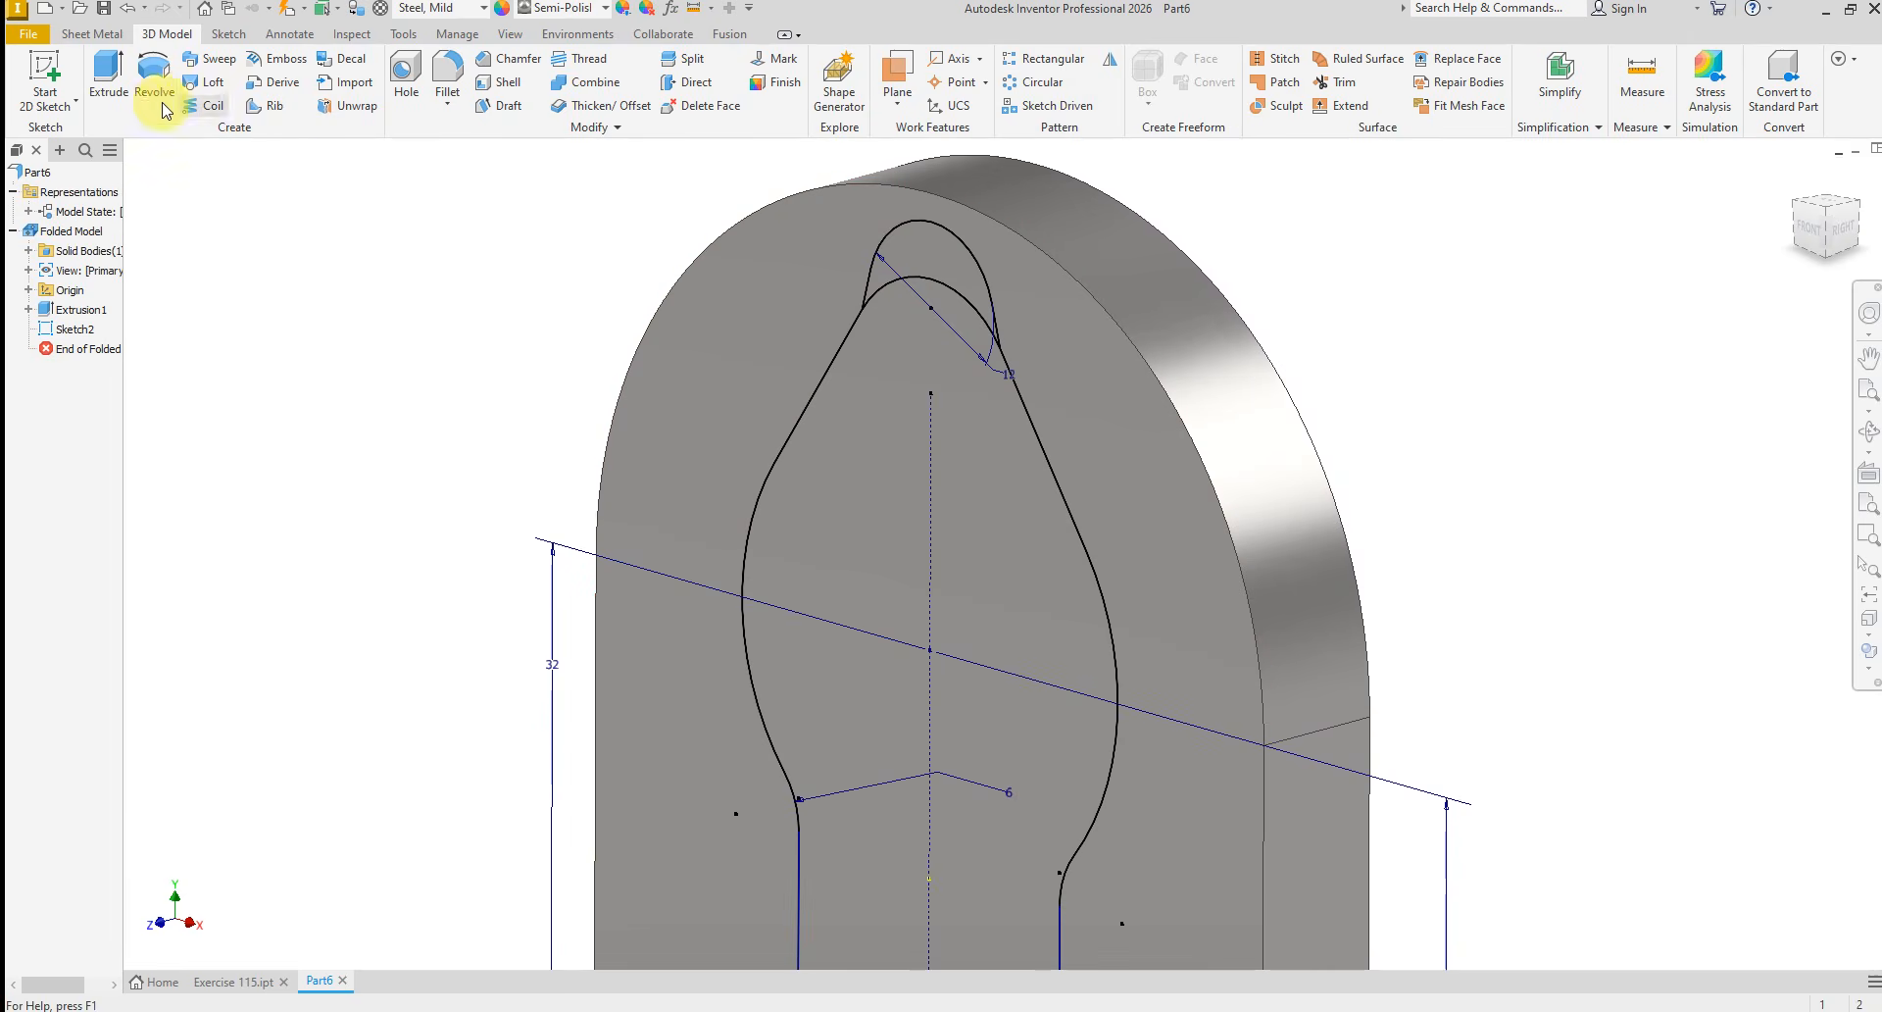
{"action": "left_click", "coordinate": [108, 77]}
{"action": "left_click", "coordinate": [807, 485]}
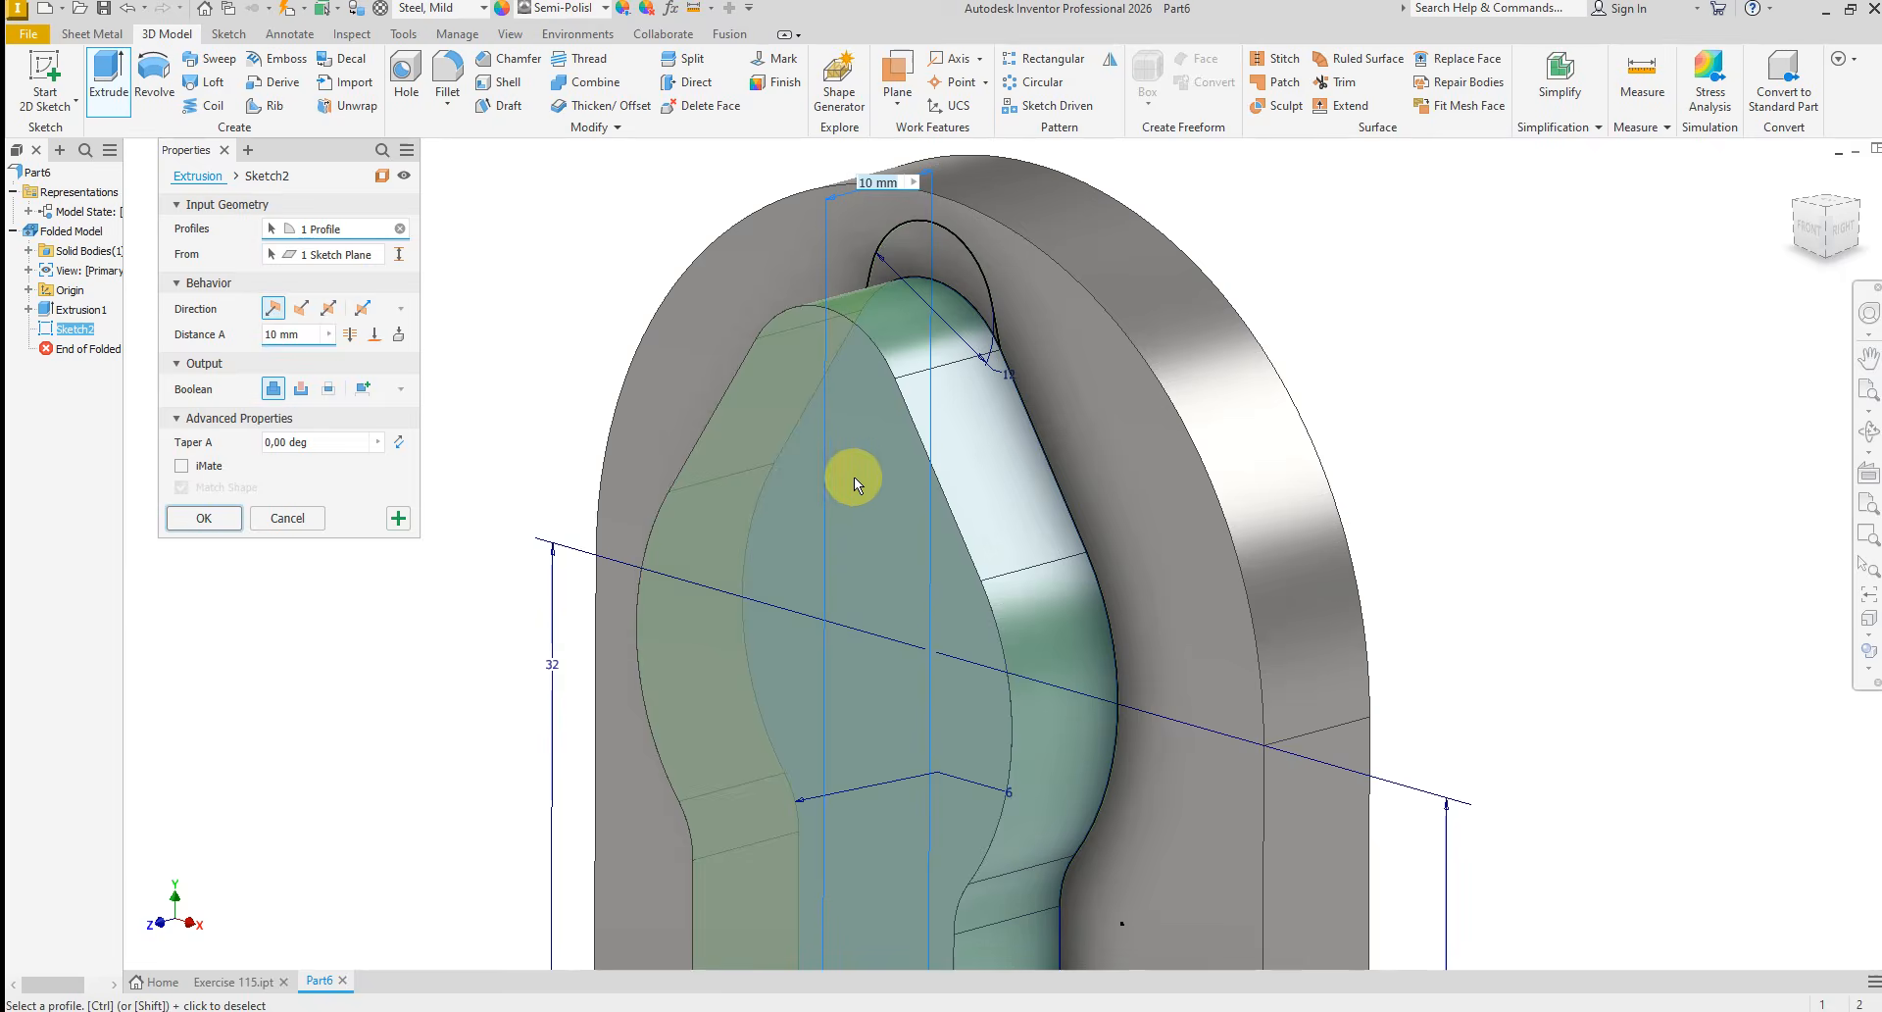
{"action": "scroll", "coordinate": [840, 474], "scroll_direction": "down", "scroll_amount": 5}
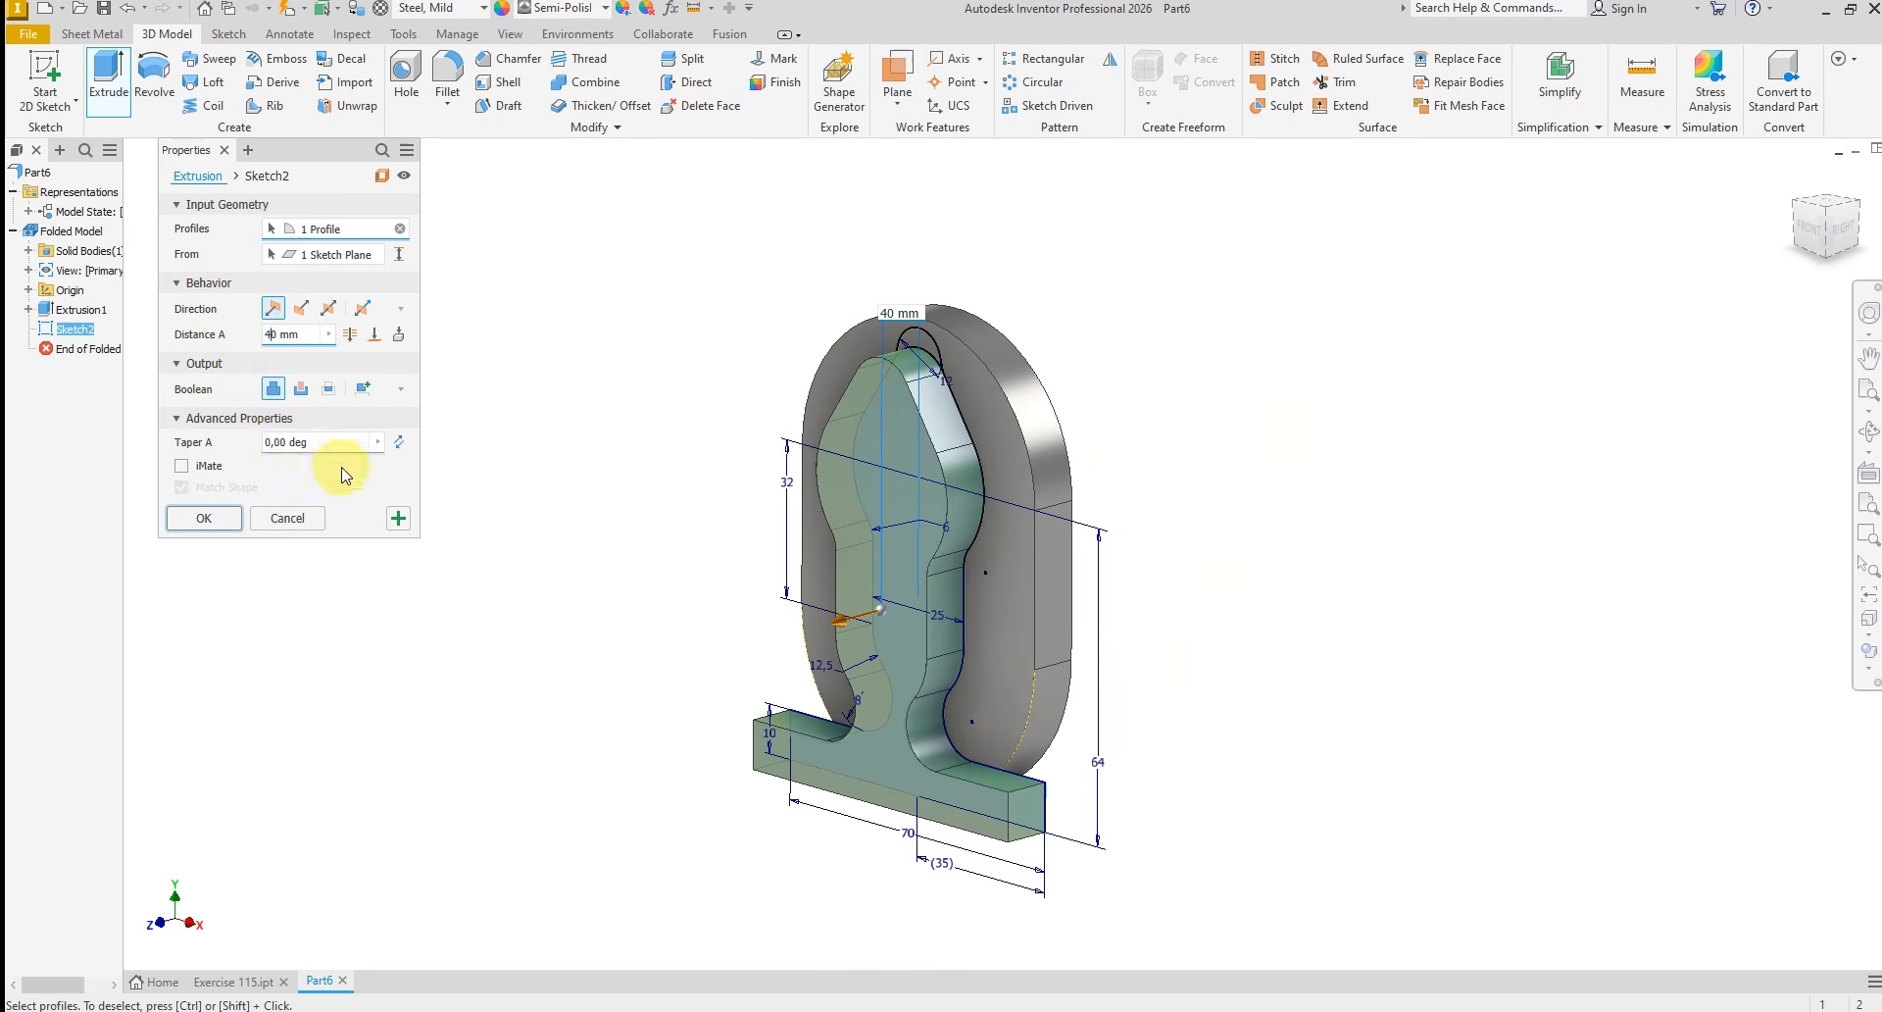
{"action": "left_click", "coordinate": [396, 519]}
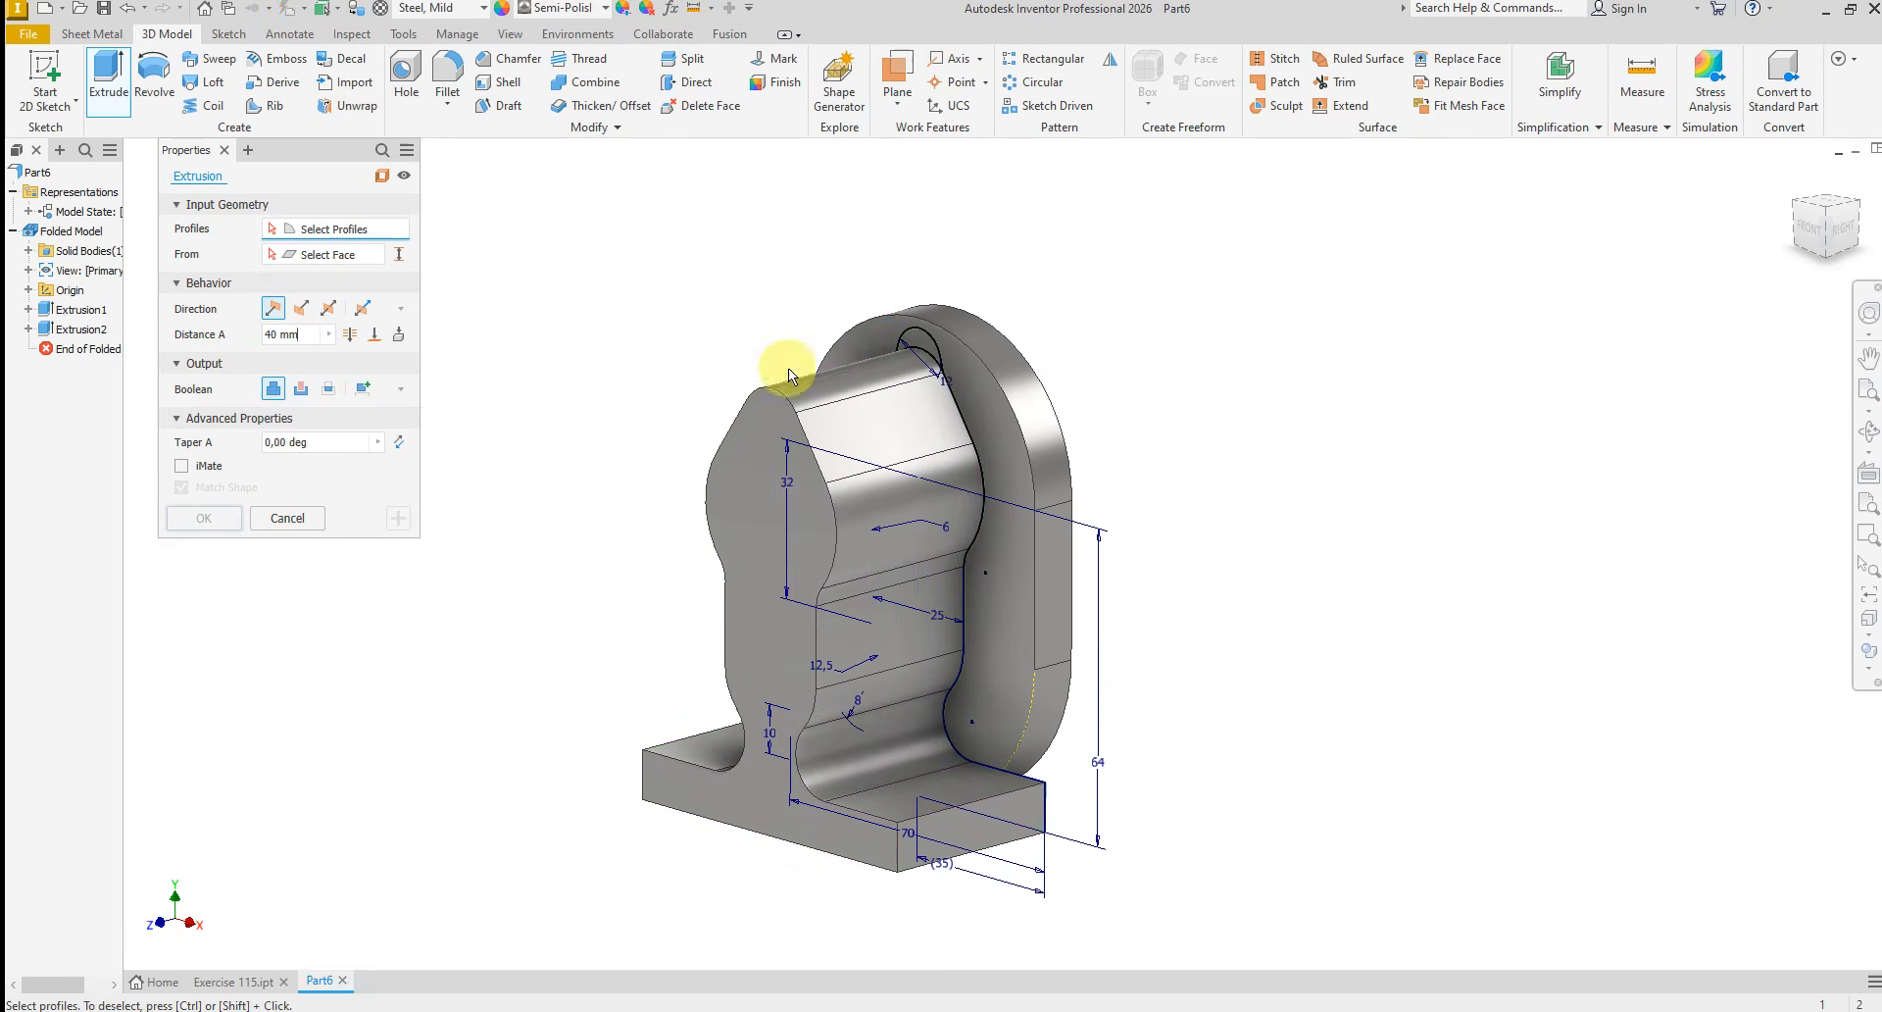
Extrude the small top lobe profile as a shorter joined feature above the main boss
{"action": "scroll", "coordinate": [897, 315], "scroll_direction": "up", "scroll_amount": 6}
{"action": "left_click", "coordinate": [1008, 459]}
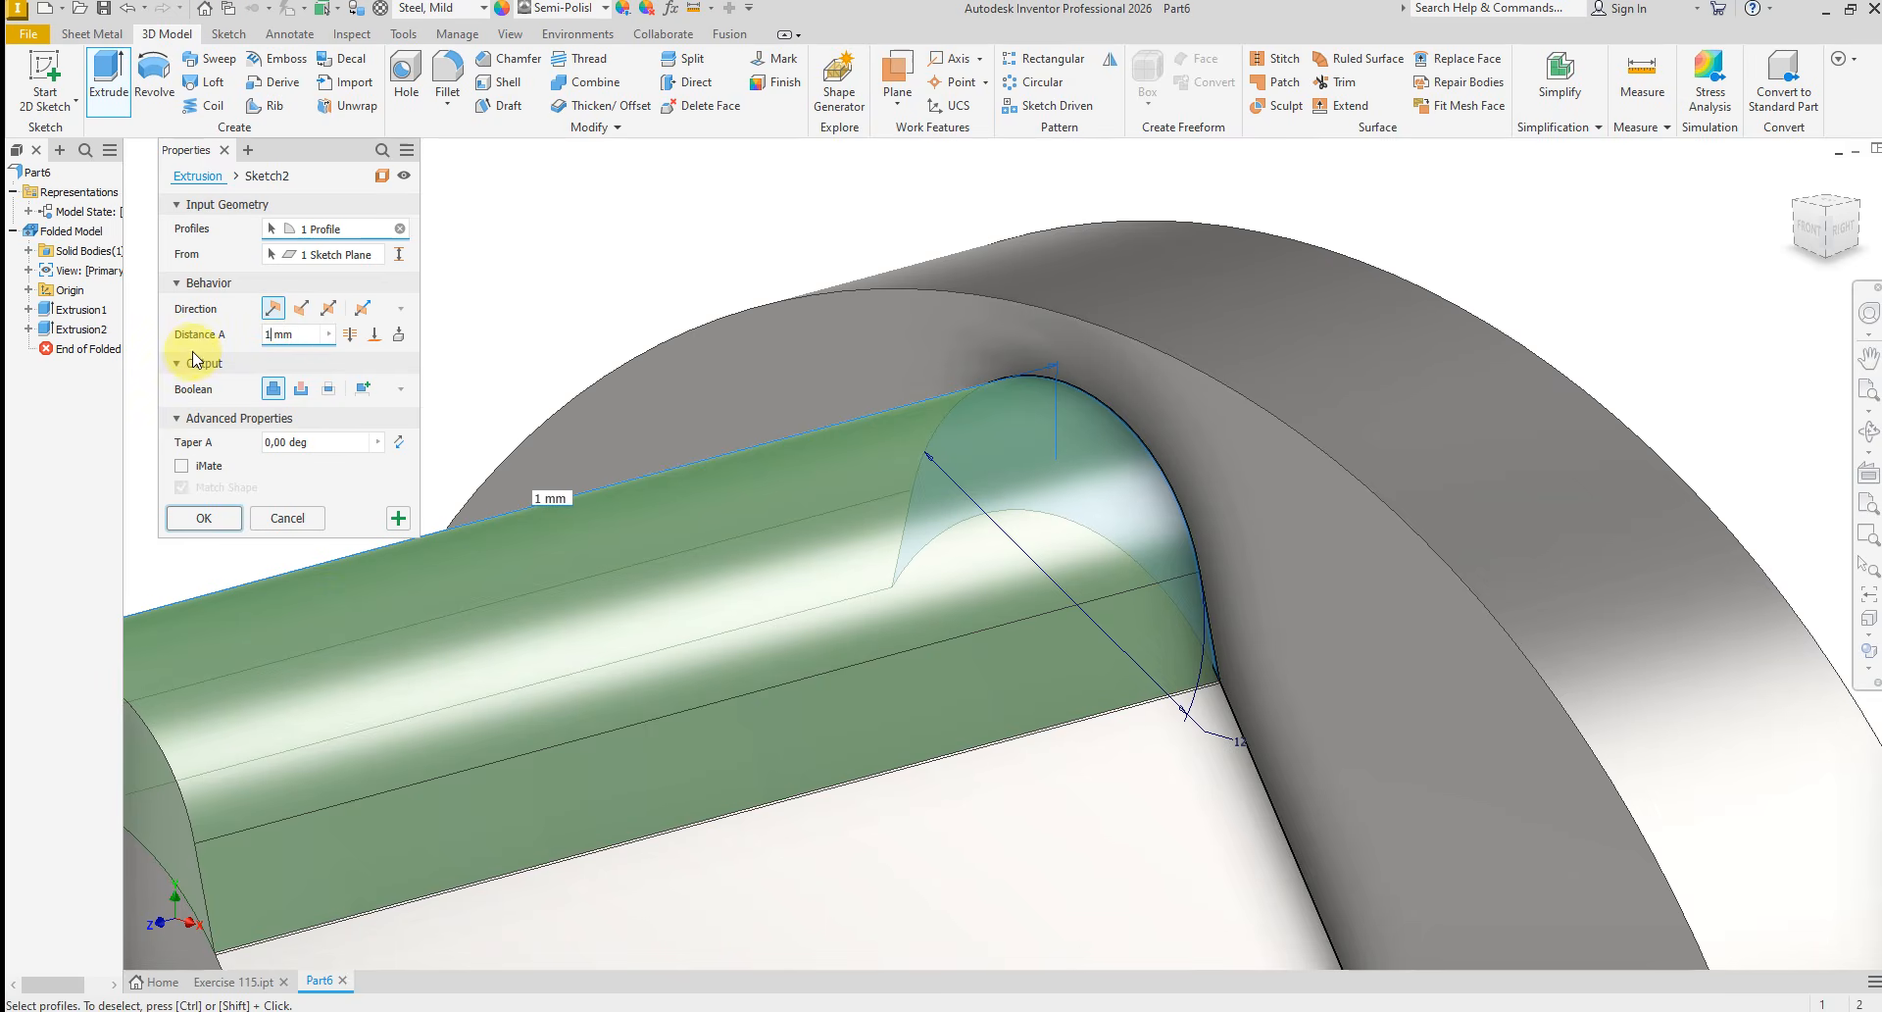
{"action": "left_click", "coordinate": [206, 518]}
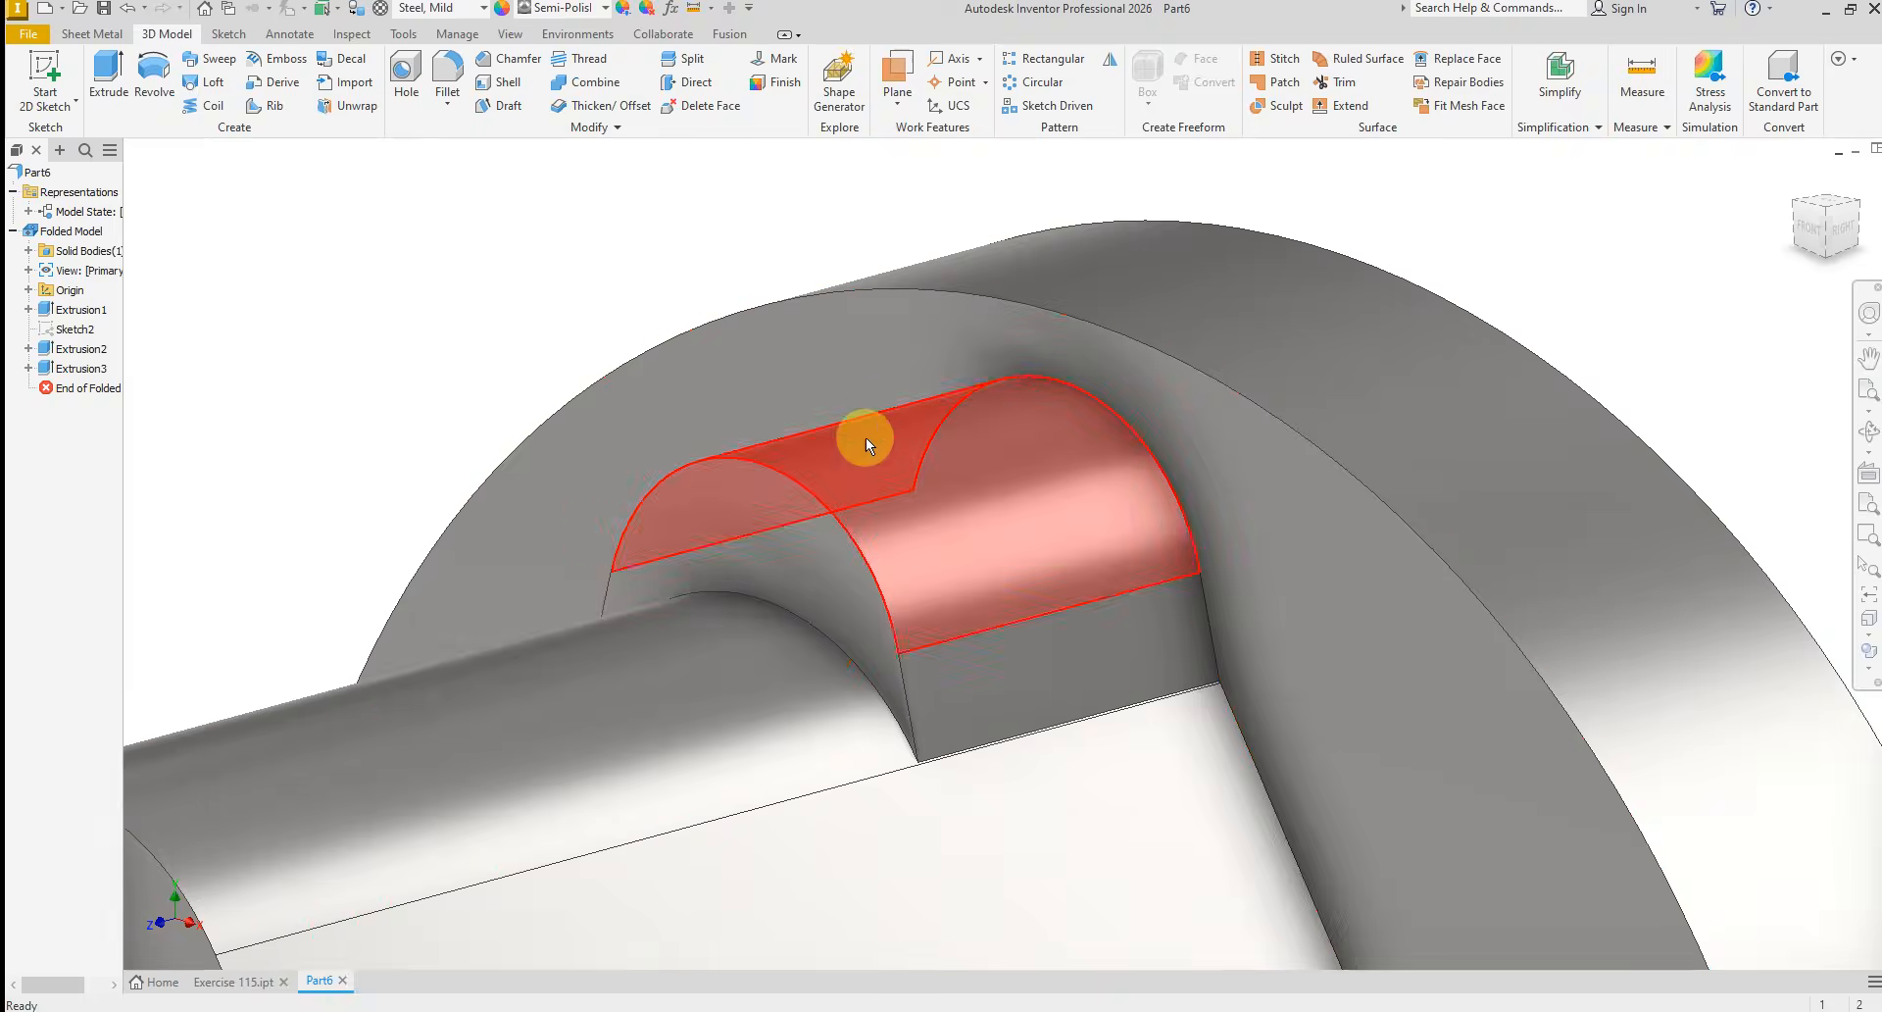
Check the extruded bracket, and examine the base hole callout and corner radii in the top view of E115.PNG
{"action": "scroll", "coordinate": [866, 438], "scroll_direction": "down", "scroll_amount": 10}
{"action": "scroll", "coordinate": [892, 631], "scroll_direction": "up", "scroll_amount": 3}
{"action": "middle_click_drag", "start_coordinate": [864, 613], "coordinate": [861, 722], "text": "shift"}
{"action": "scroll", "coordinate": [866, 672], "scroll_direction": "up", "scroll_amount": 3}
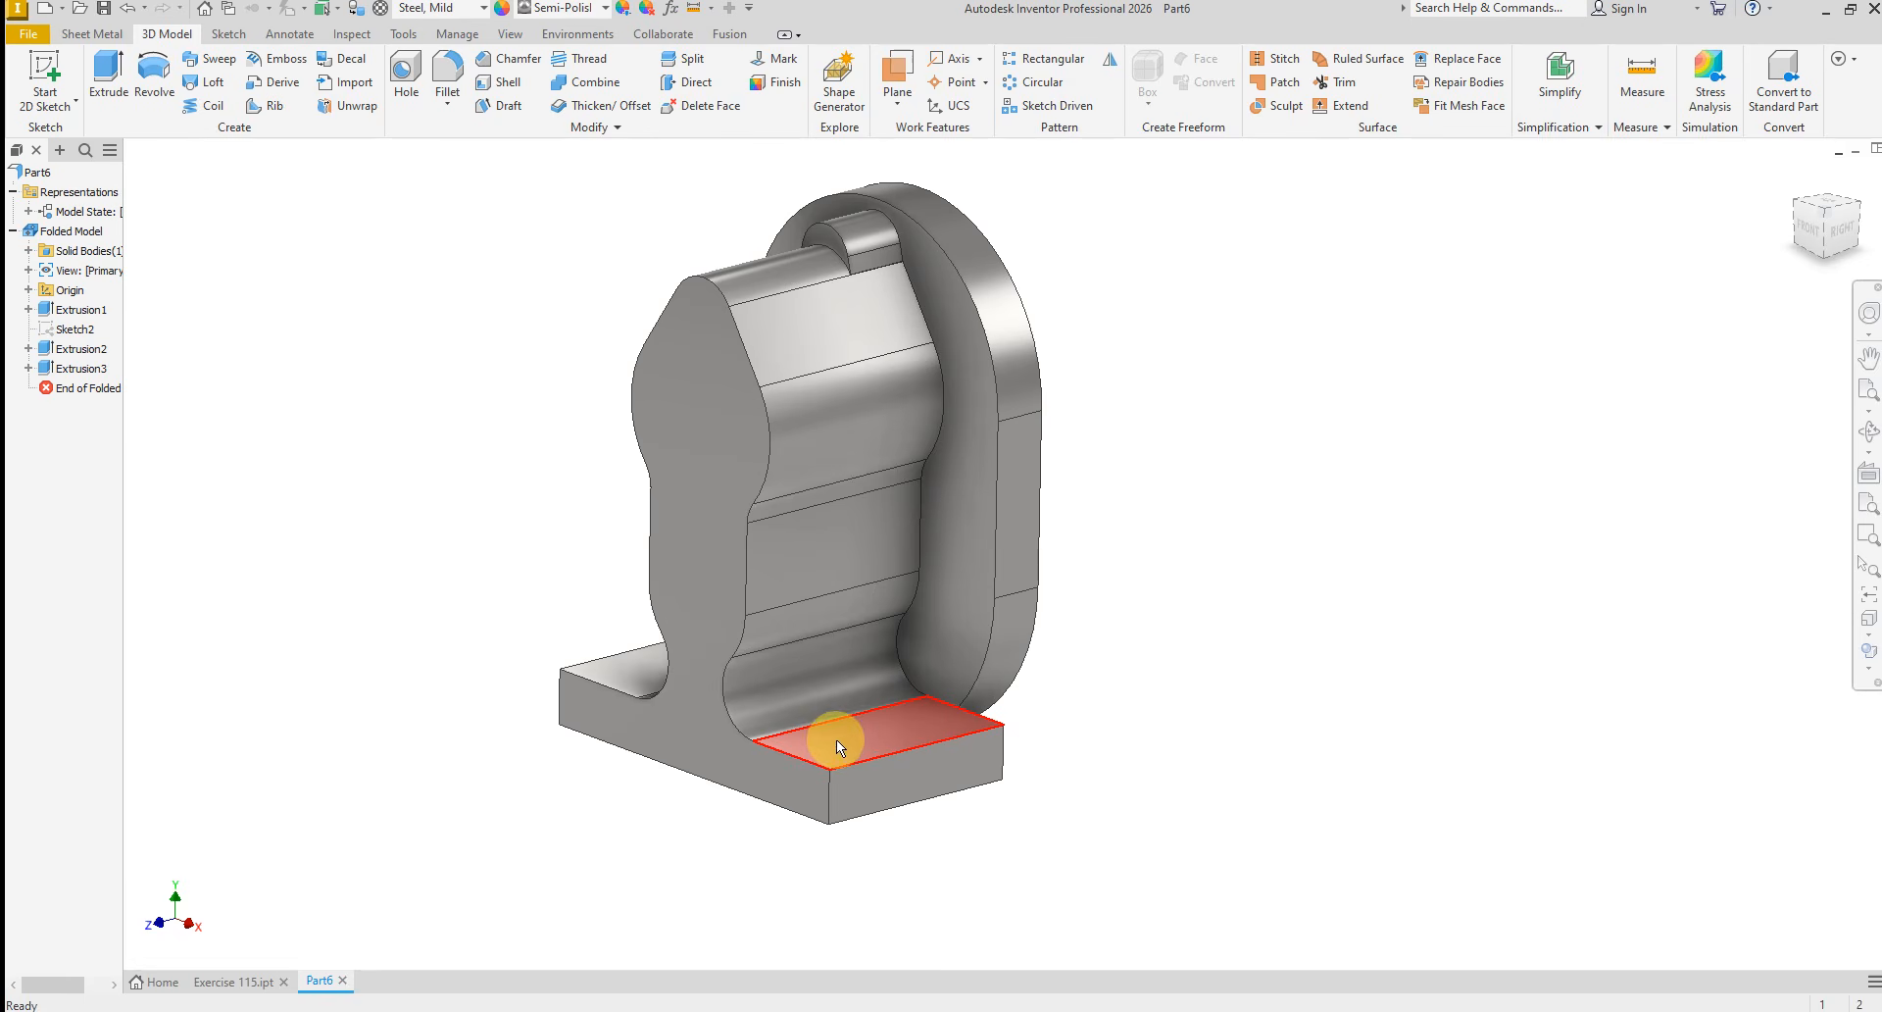
{"action": "left_click", "coordinate": [813, 1011]}
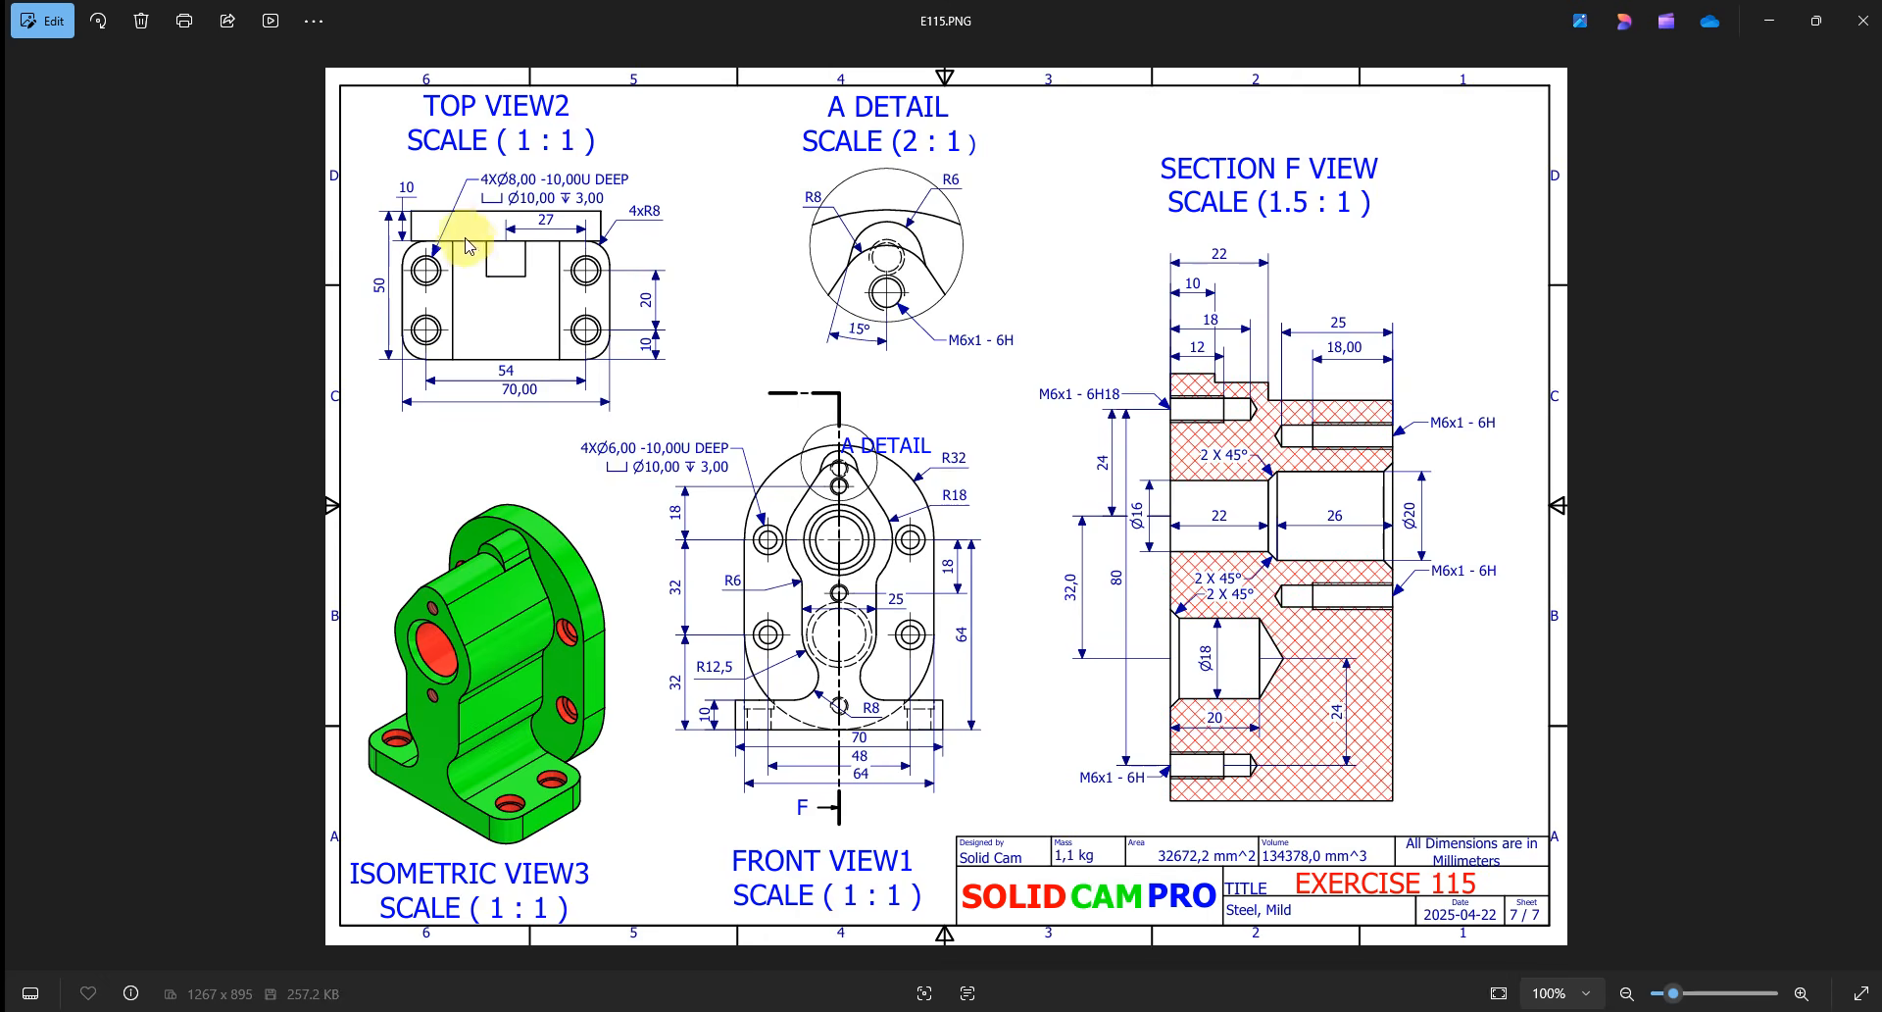
{"action": "scroll", "coordinate": [468, 246], "scroll_direction": "up", "scroll_amount": 2}
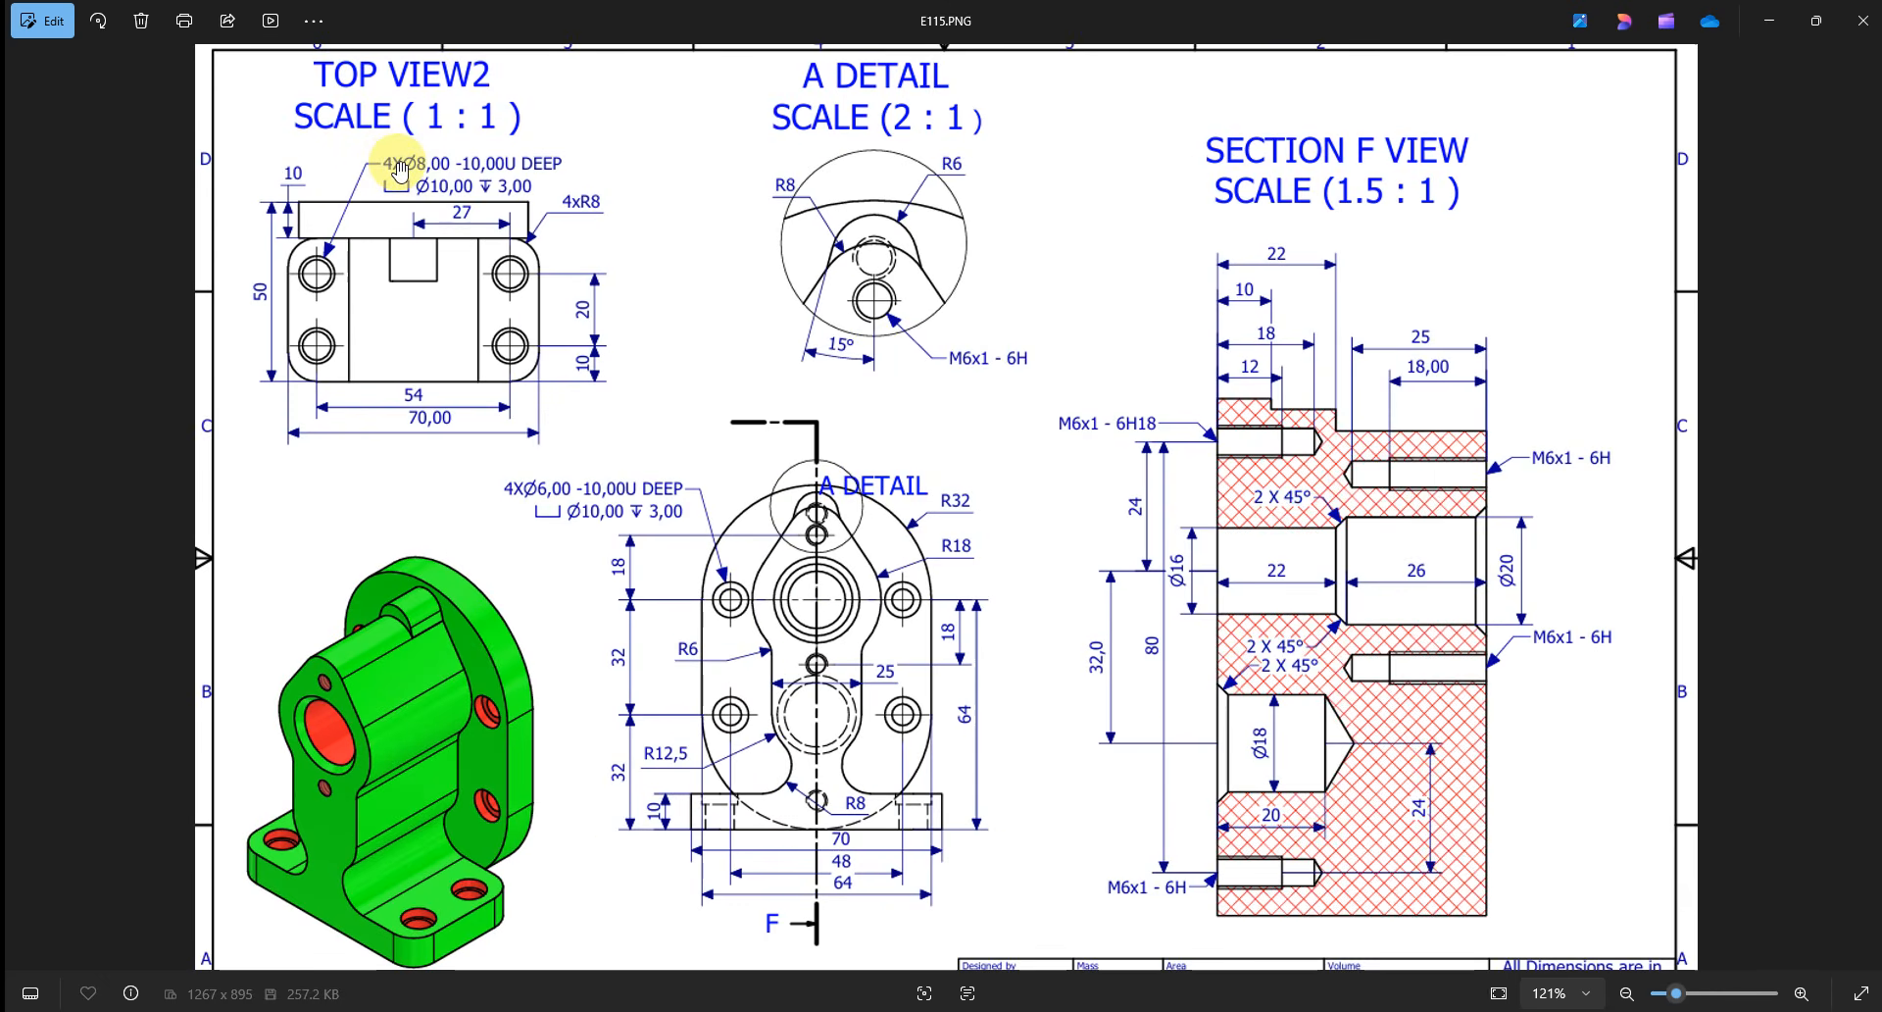
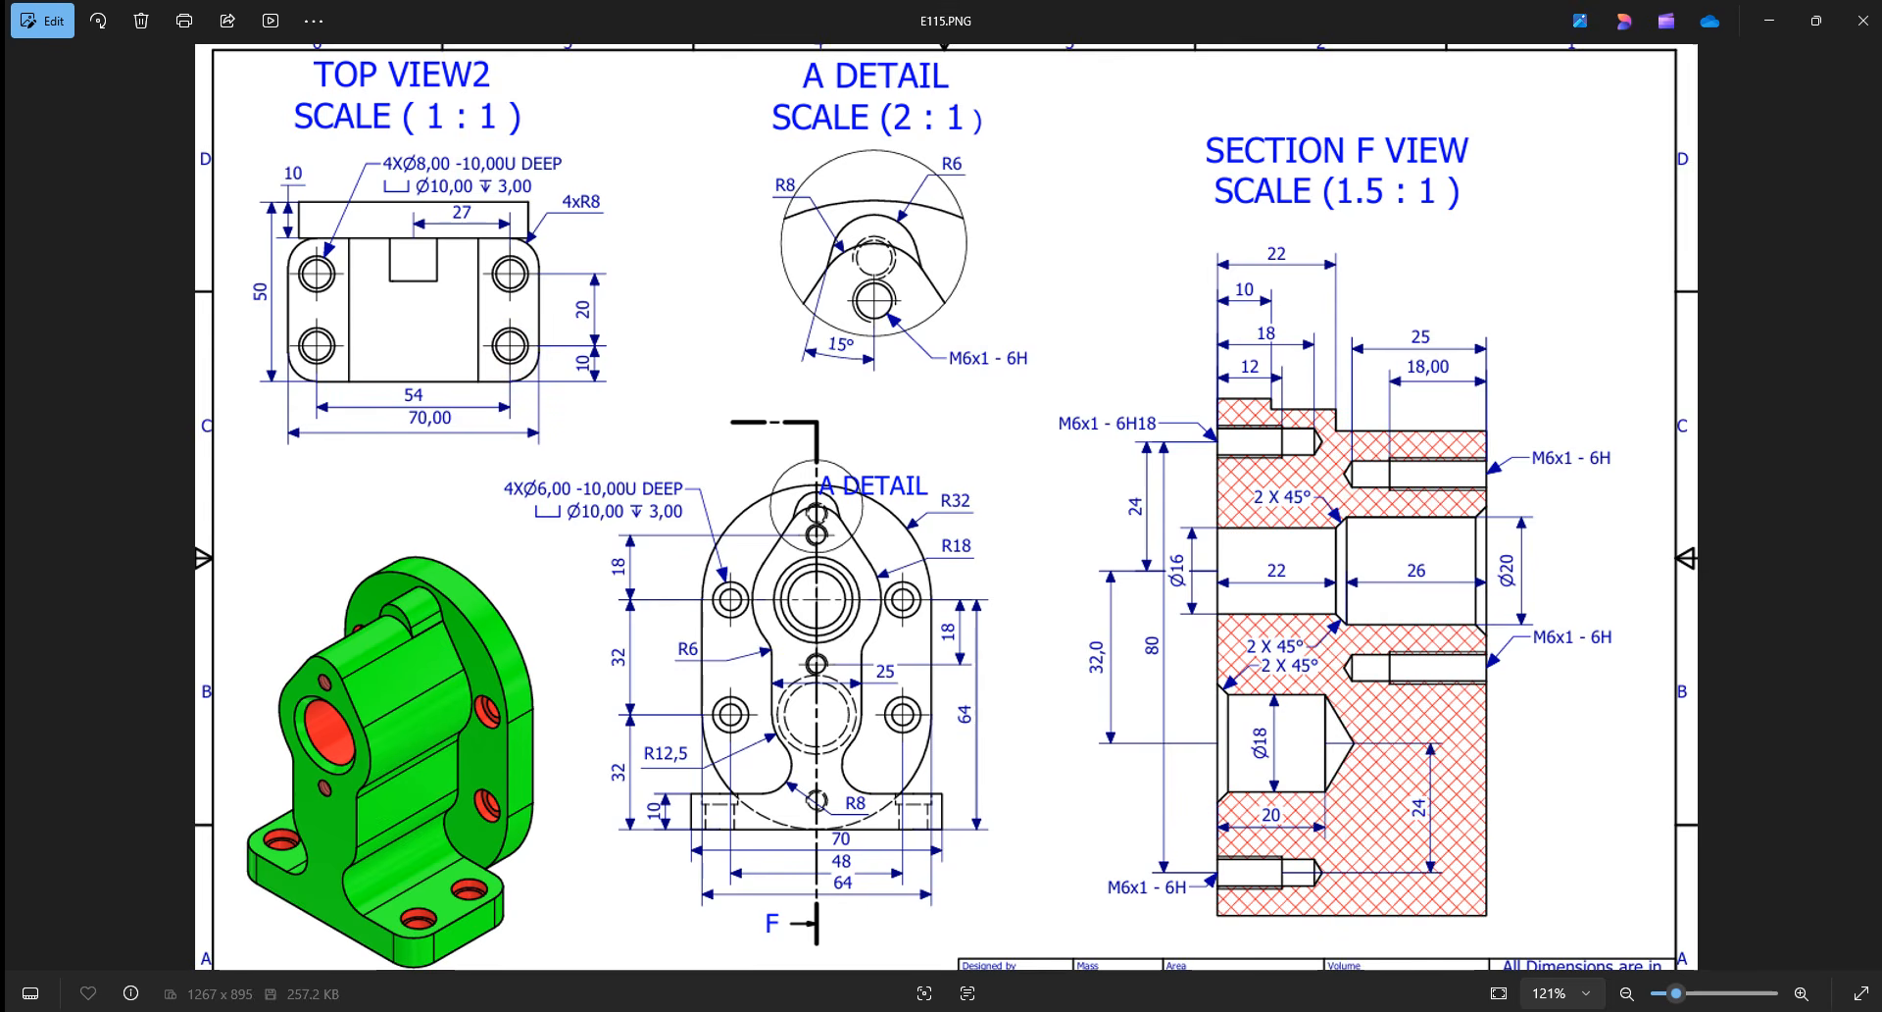
Switch back to Inventor and start a sketch on the top face of the base
{"action": "left_click", "coordinate": [753, 1011]}
{"action": "middle_click_drag", "start_coordinate": [864, 673], "coordinate": [868, 735], "text": "shift"}
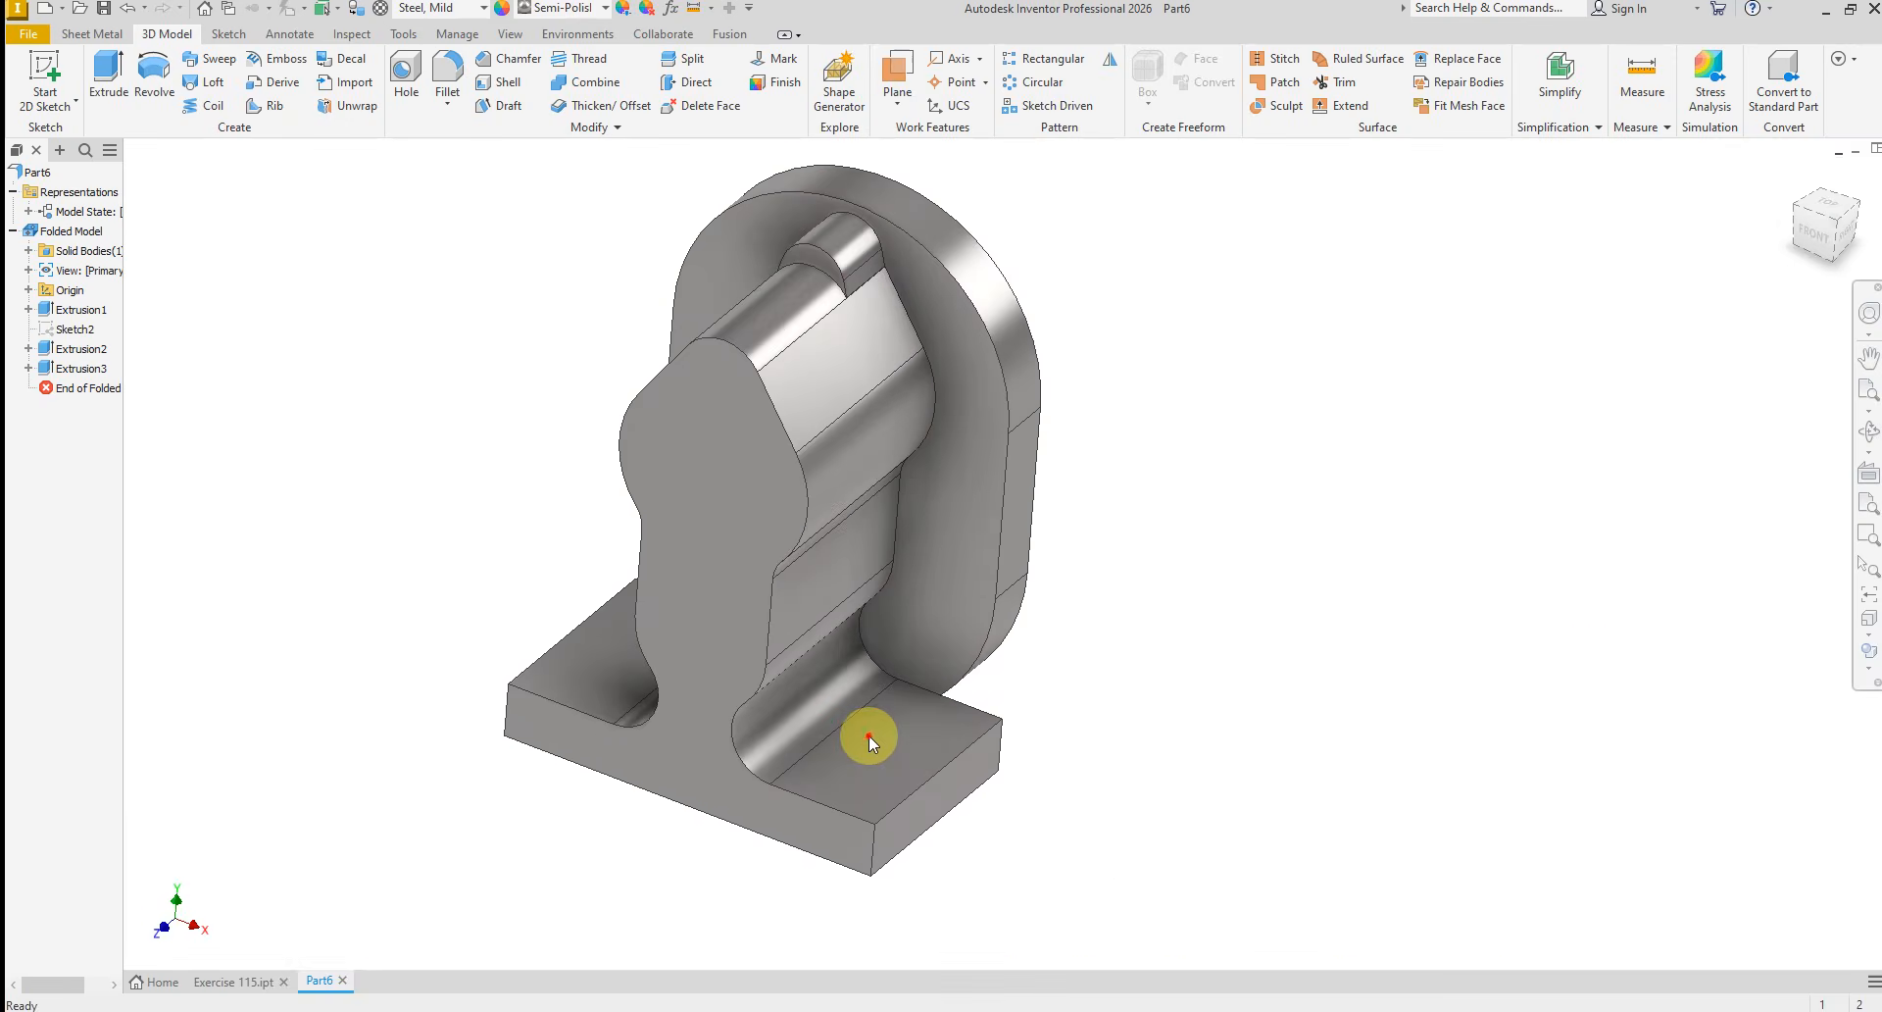
{"action": "left_click", "coordinate": [873, 740]}
{"action": "left_click", "coordinate": [983, 725]}
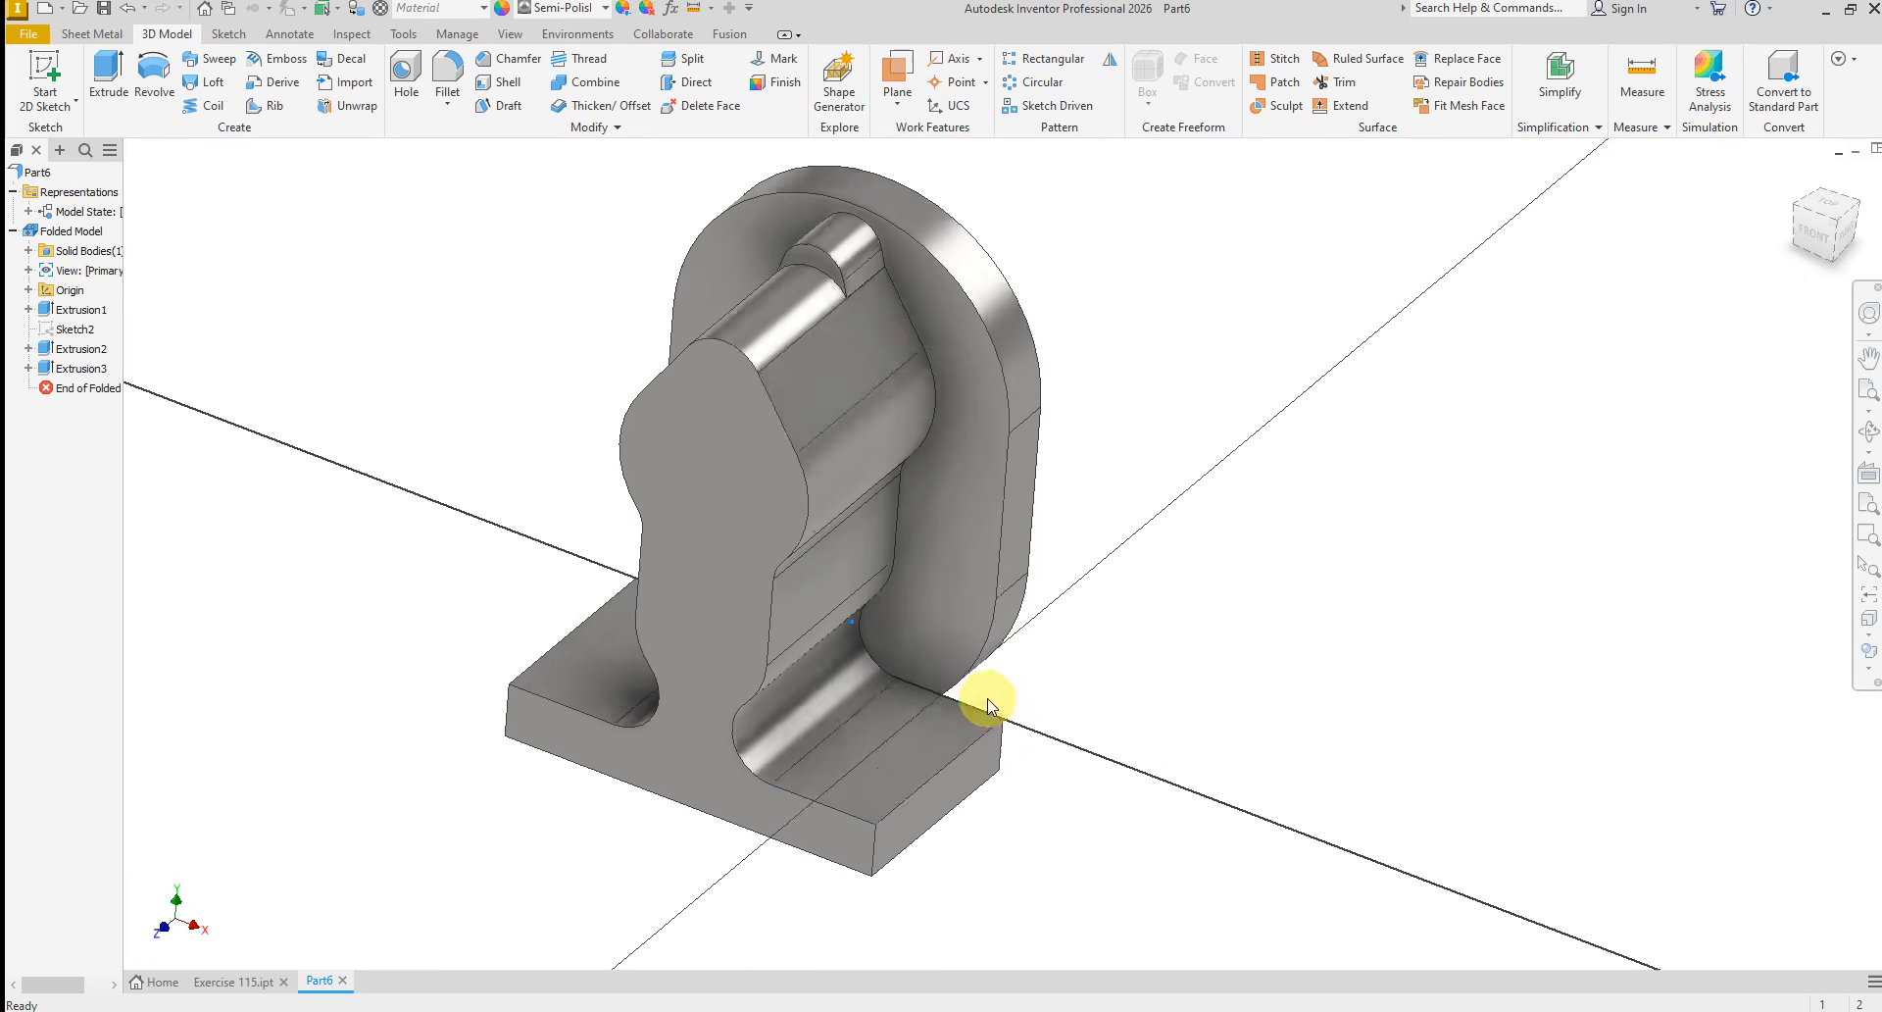
{"action": "right_click", "coordinate": [661, 369]}
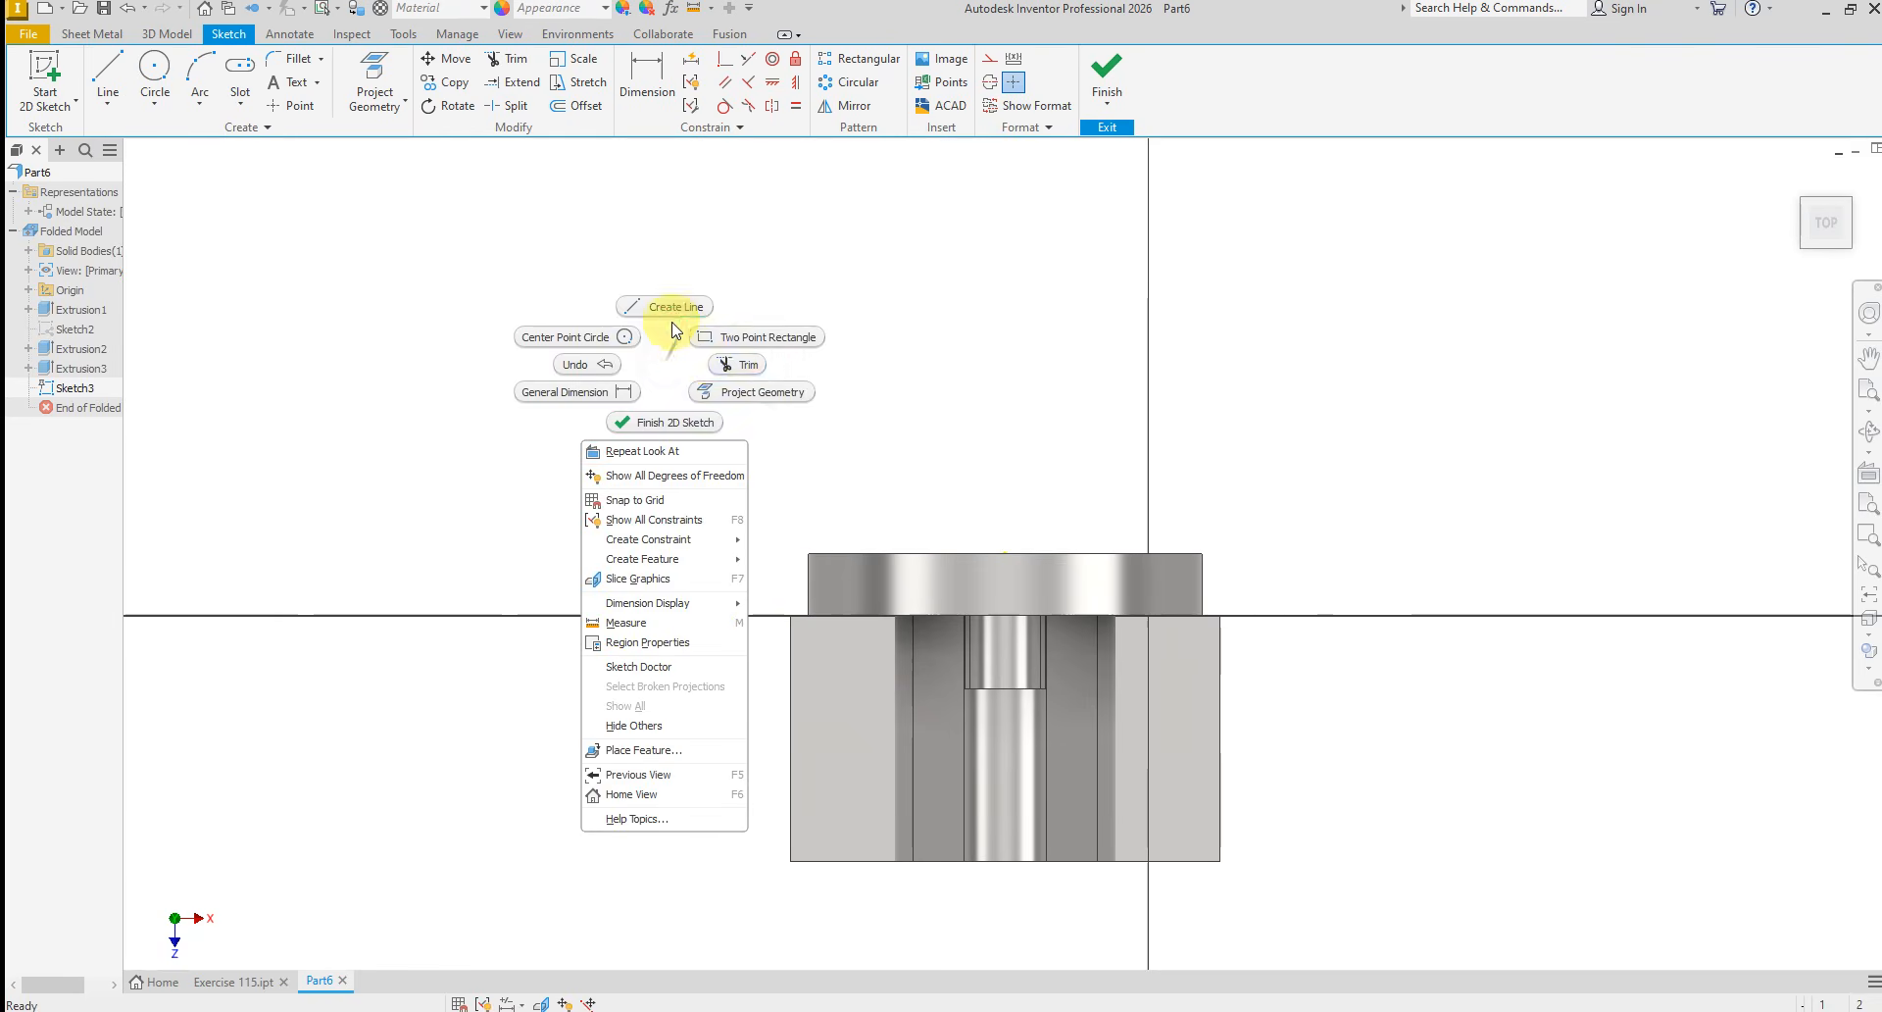
Draw a line about 60 mm long down the bracket's middle, from the midpoint of the plate's rear edge past the base
{"action": "left_click", "coordinate": [672, 300]}
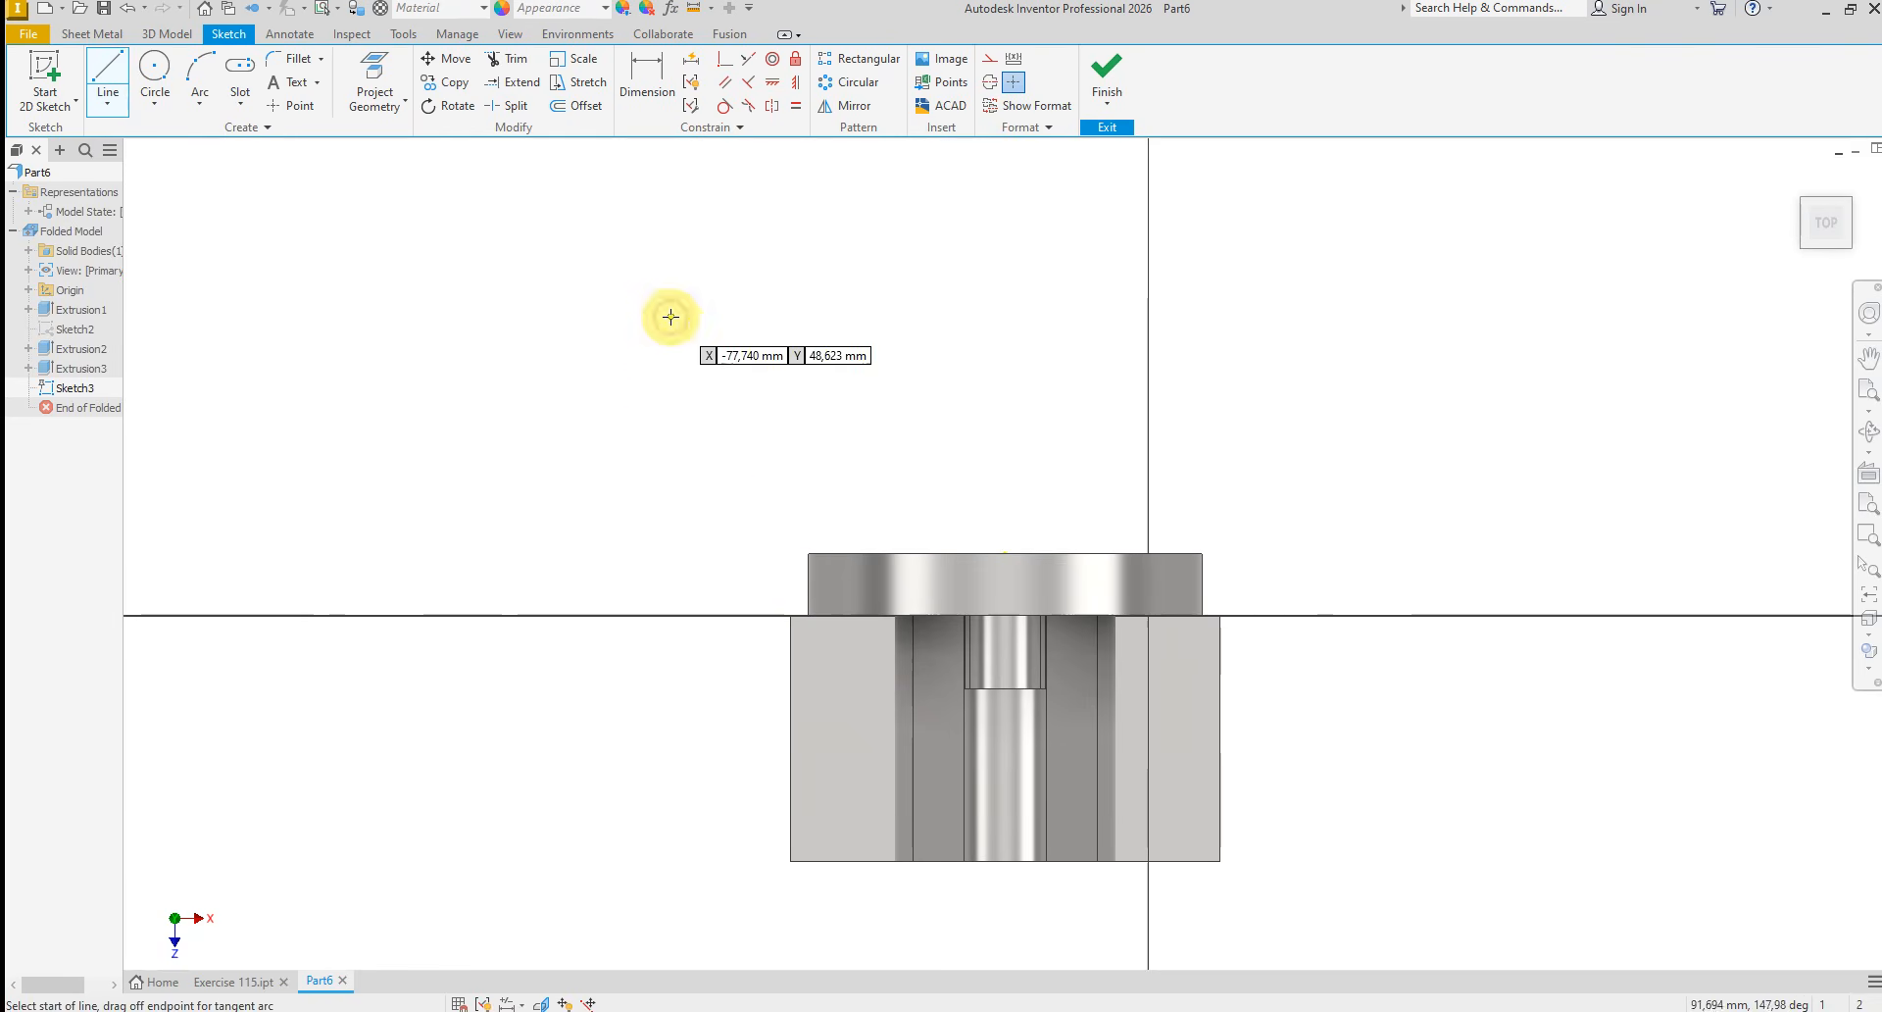
{"action": "left_click", "coordinate": [1004, 555]}
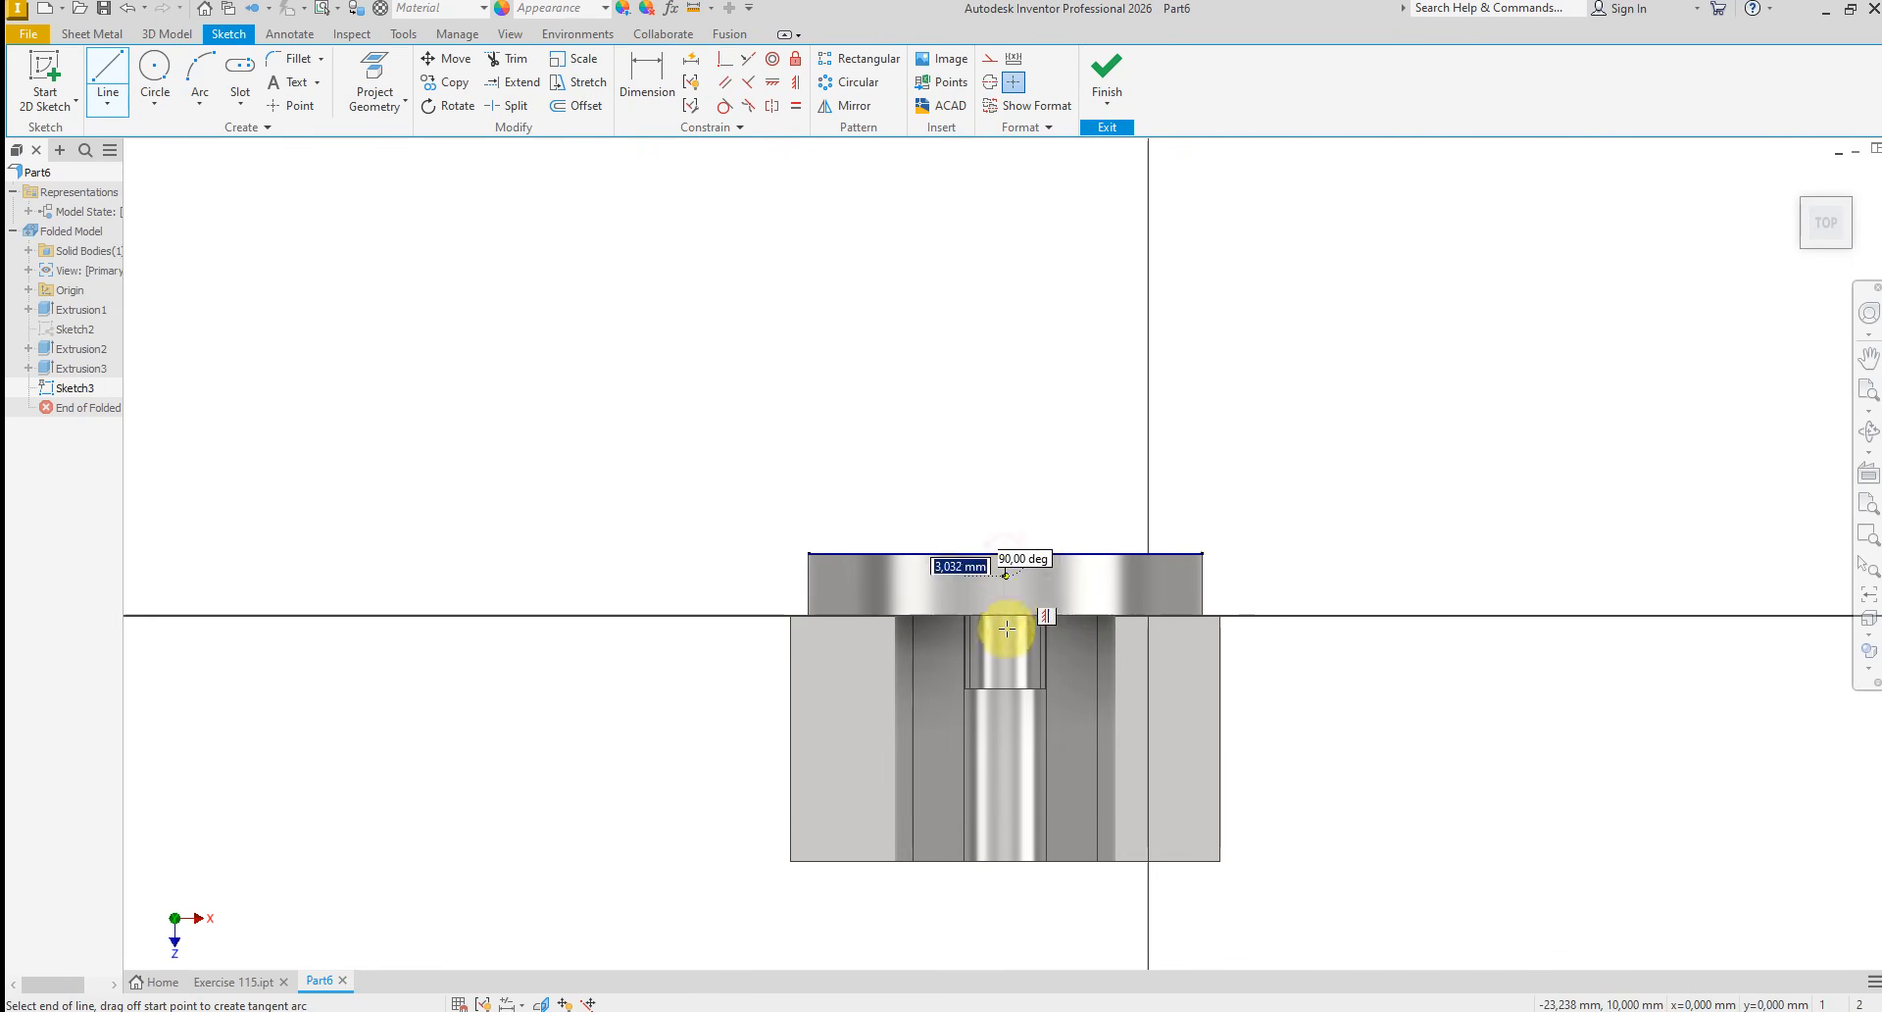
{"action": "left_click", "coordinate": [1005, 924]}
{"action": "left_click", "coordinate": [1147, 928]}
{"action": "right_click", "coordinate": [1147, 928]}
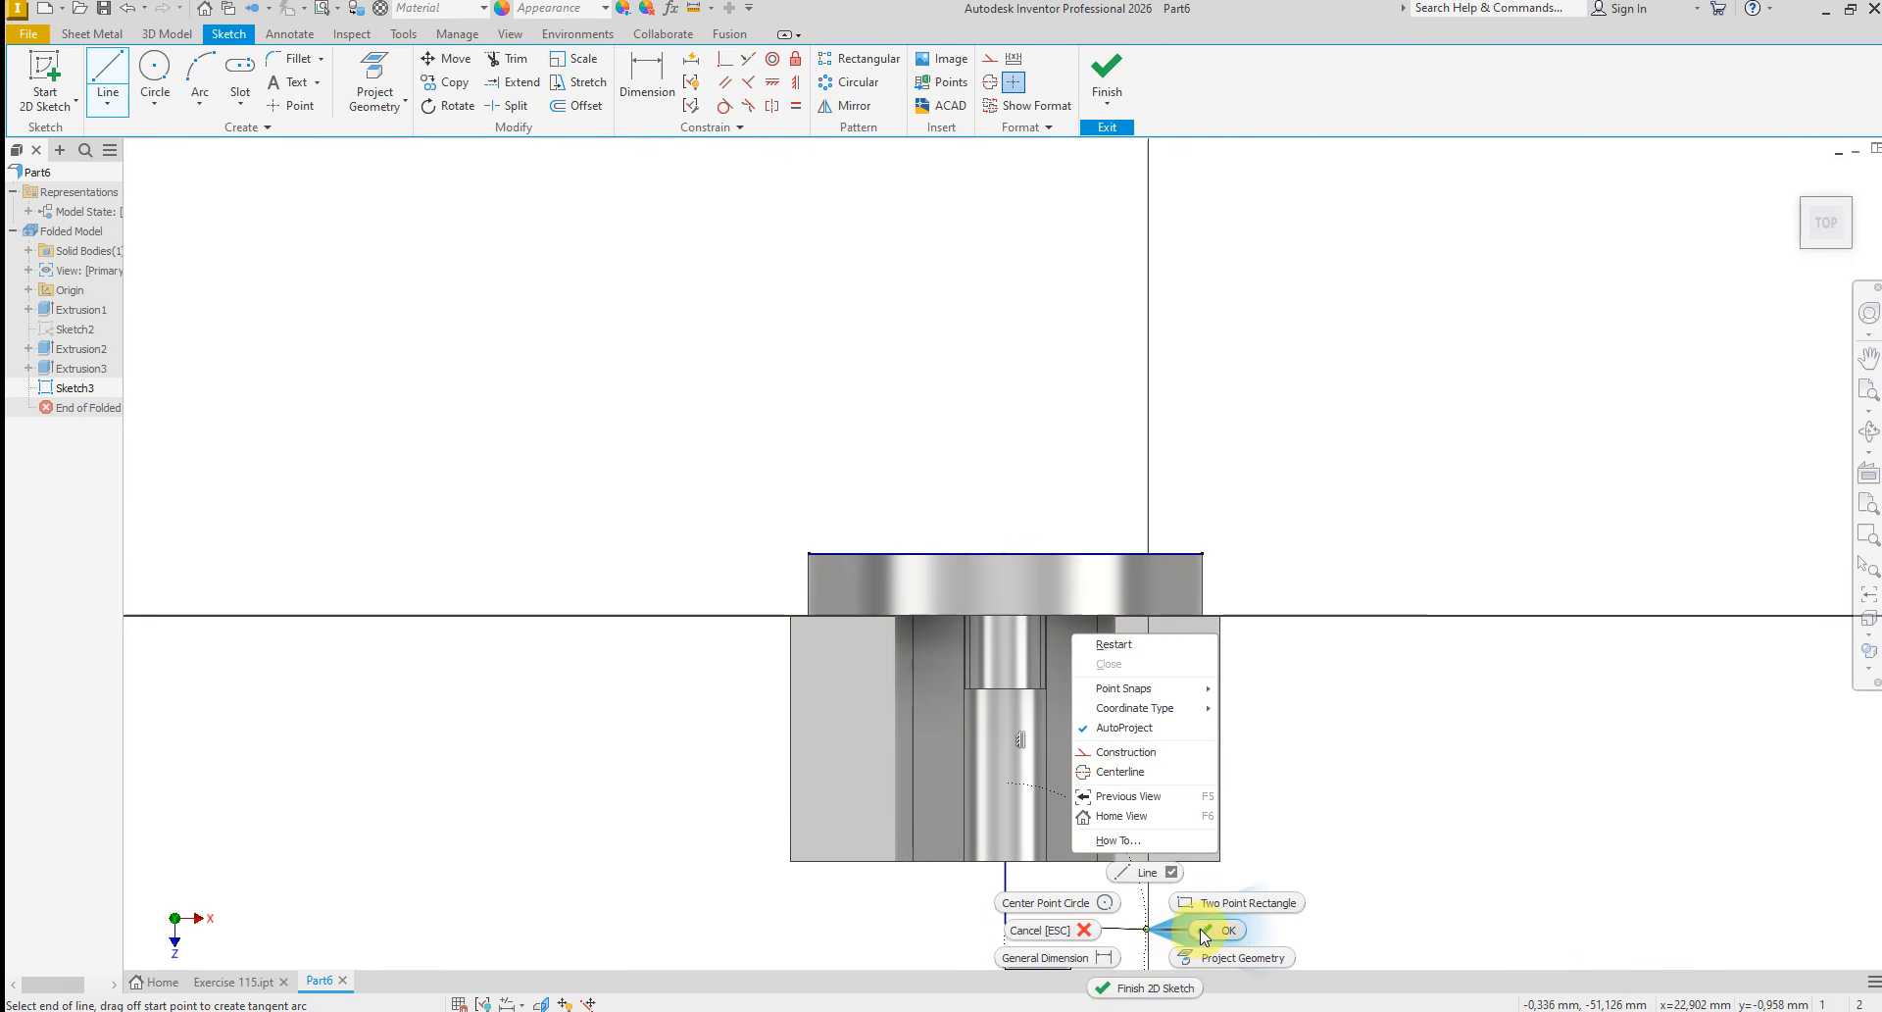
{"action": "left_click", "coordinate": [1198, 932]}
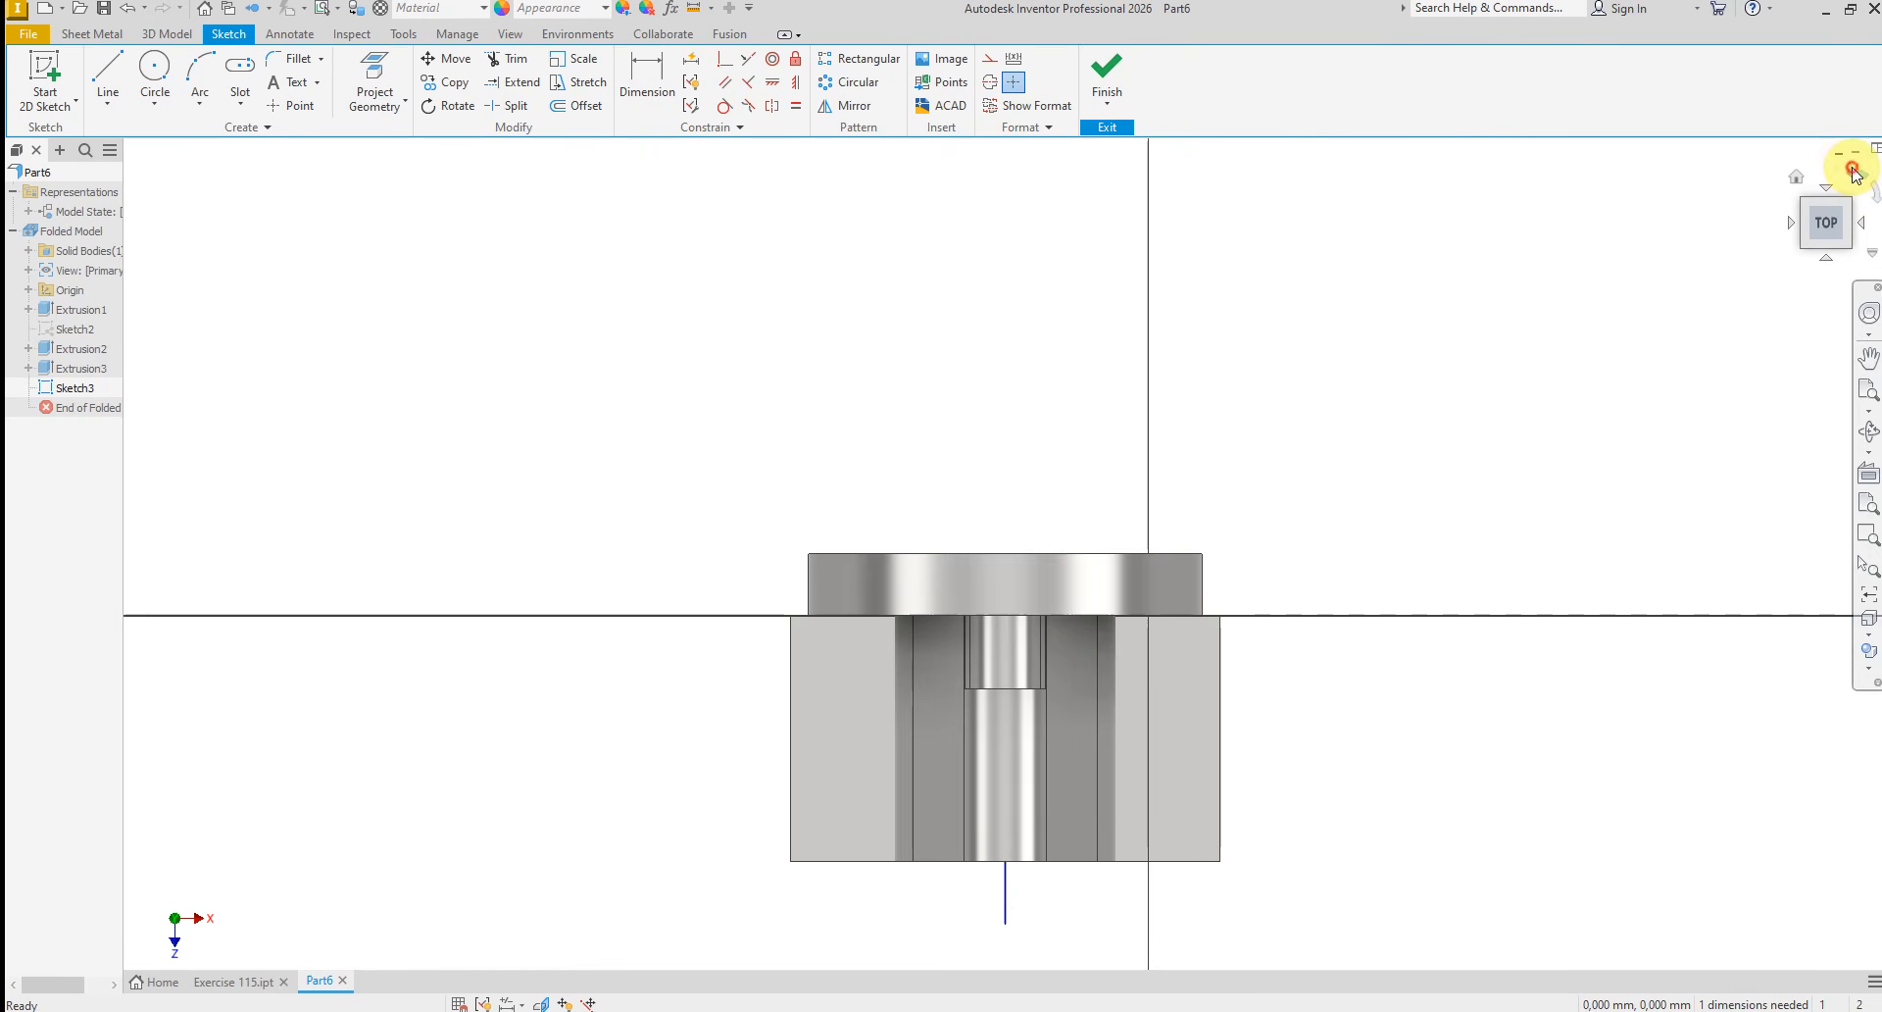
Turn the sketch view by 180° and place two sketch points, one behind the other, on one side of the base
{"action": "left_click", "coordinate": [1856, 174]}
{"action": "left_click", "coordinate": [1856, 174]}
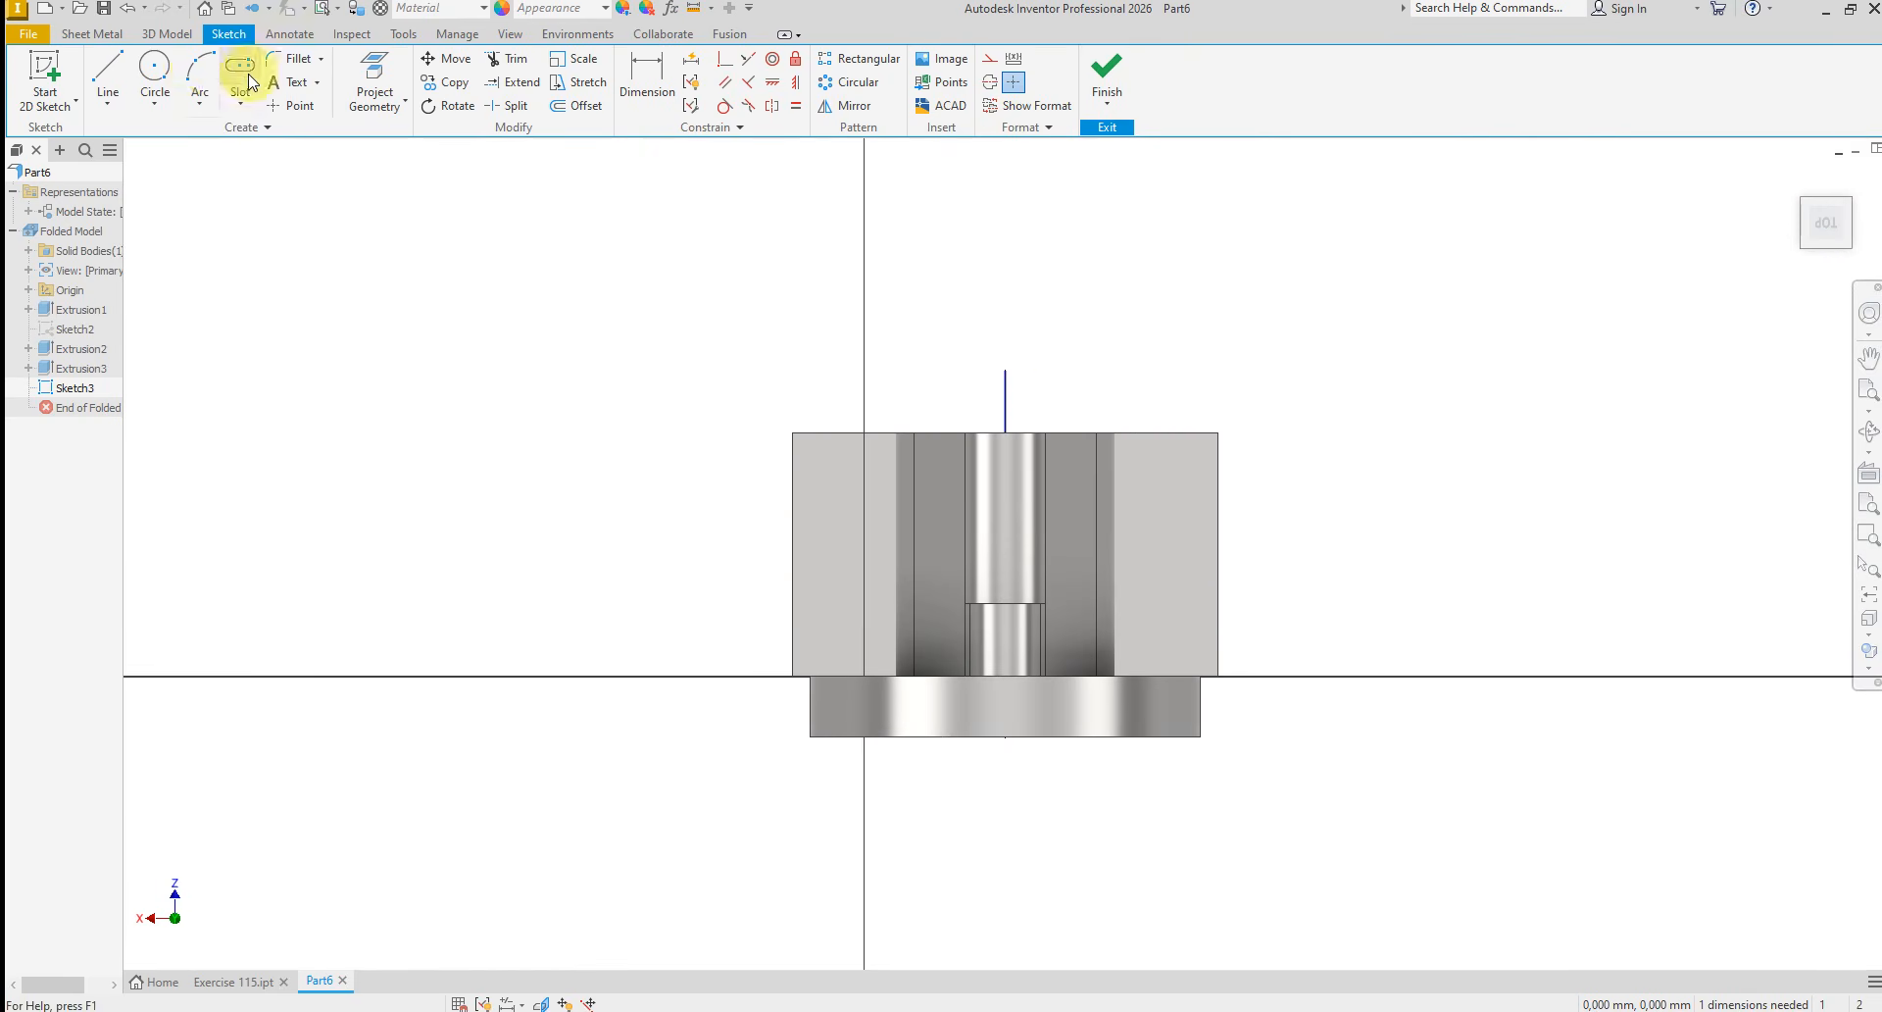
{"action": "left_click", "coordinate": [296, 105]}
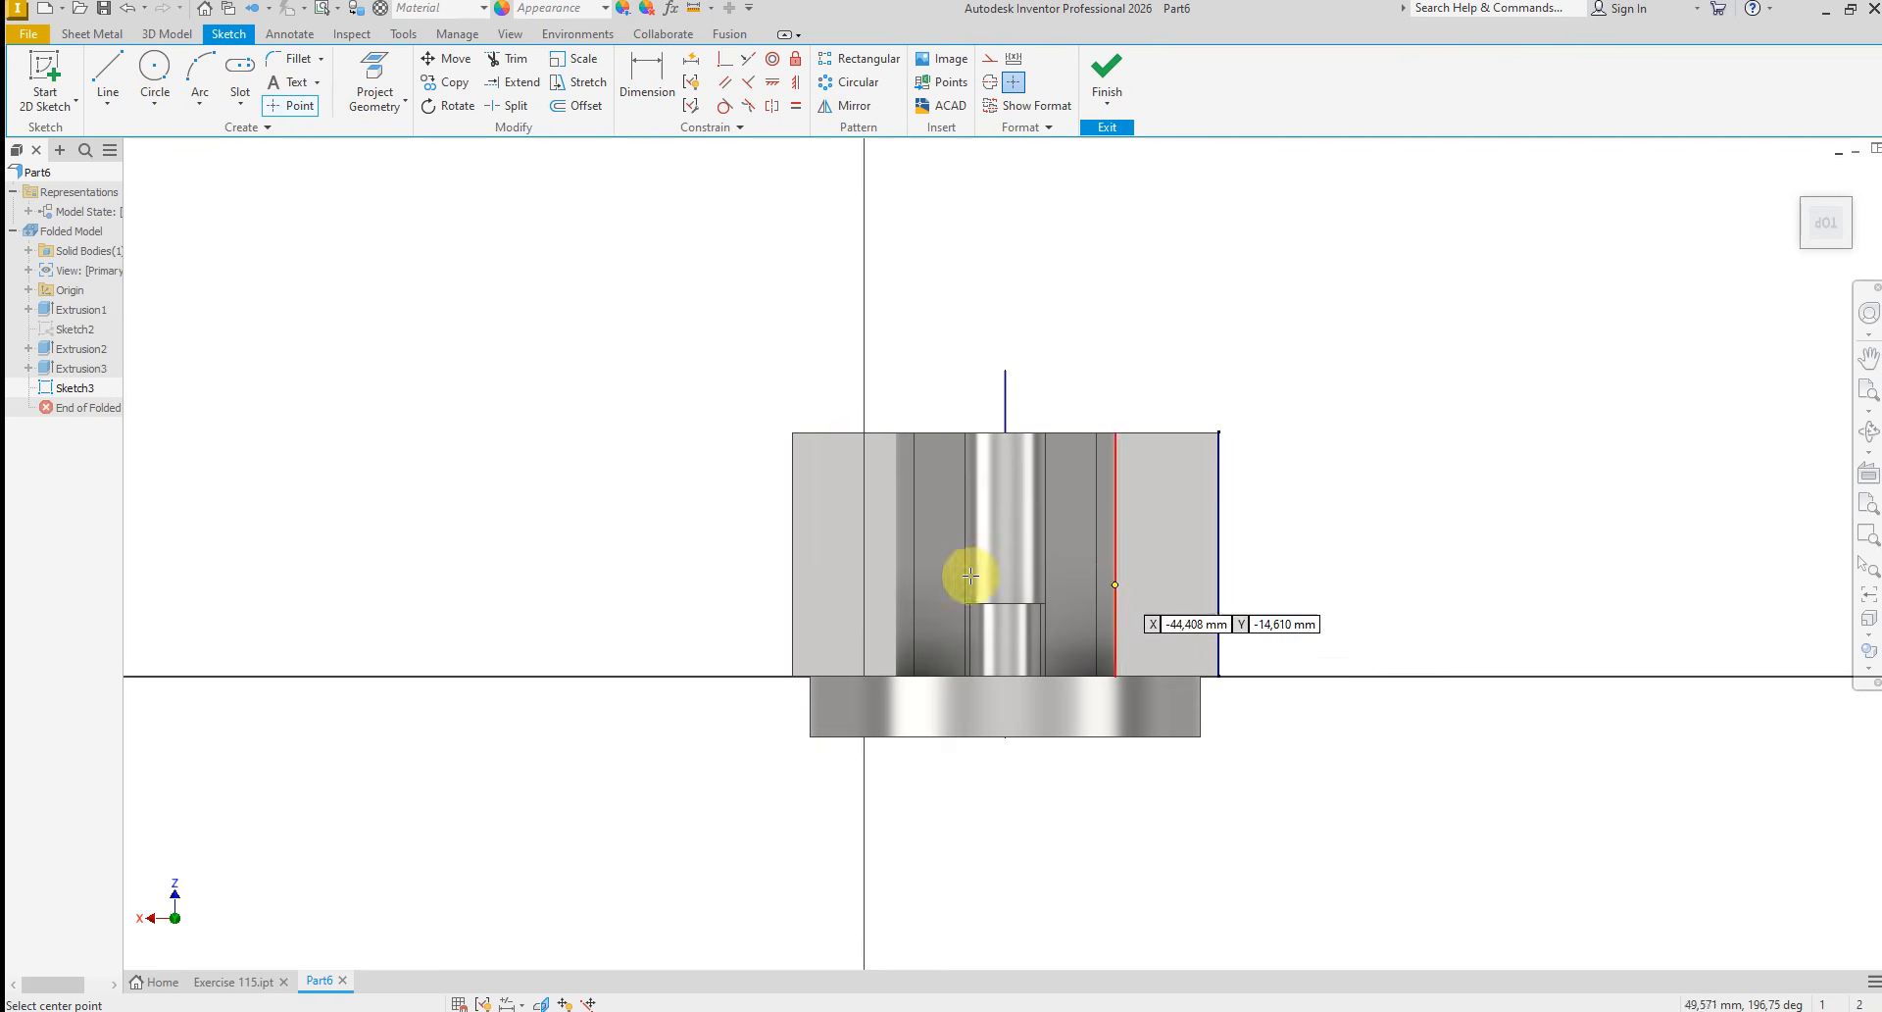
{"action": "left_click", "coordinate": [814, 463]}
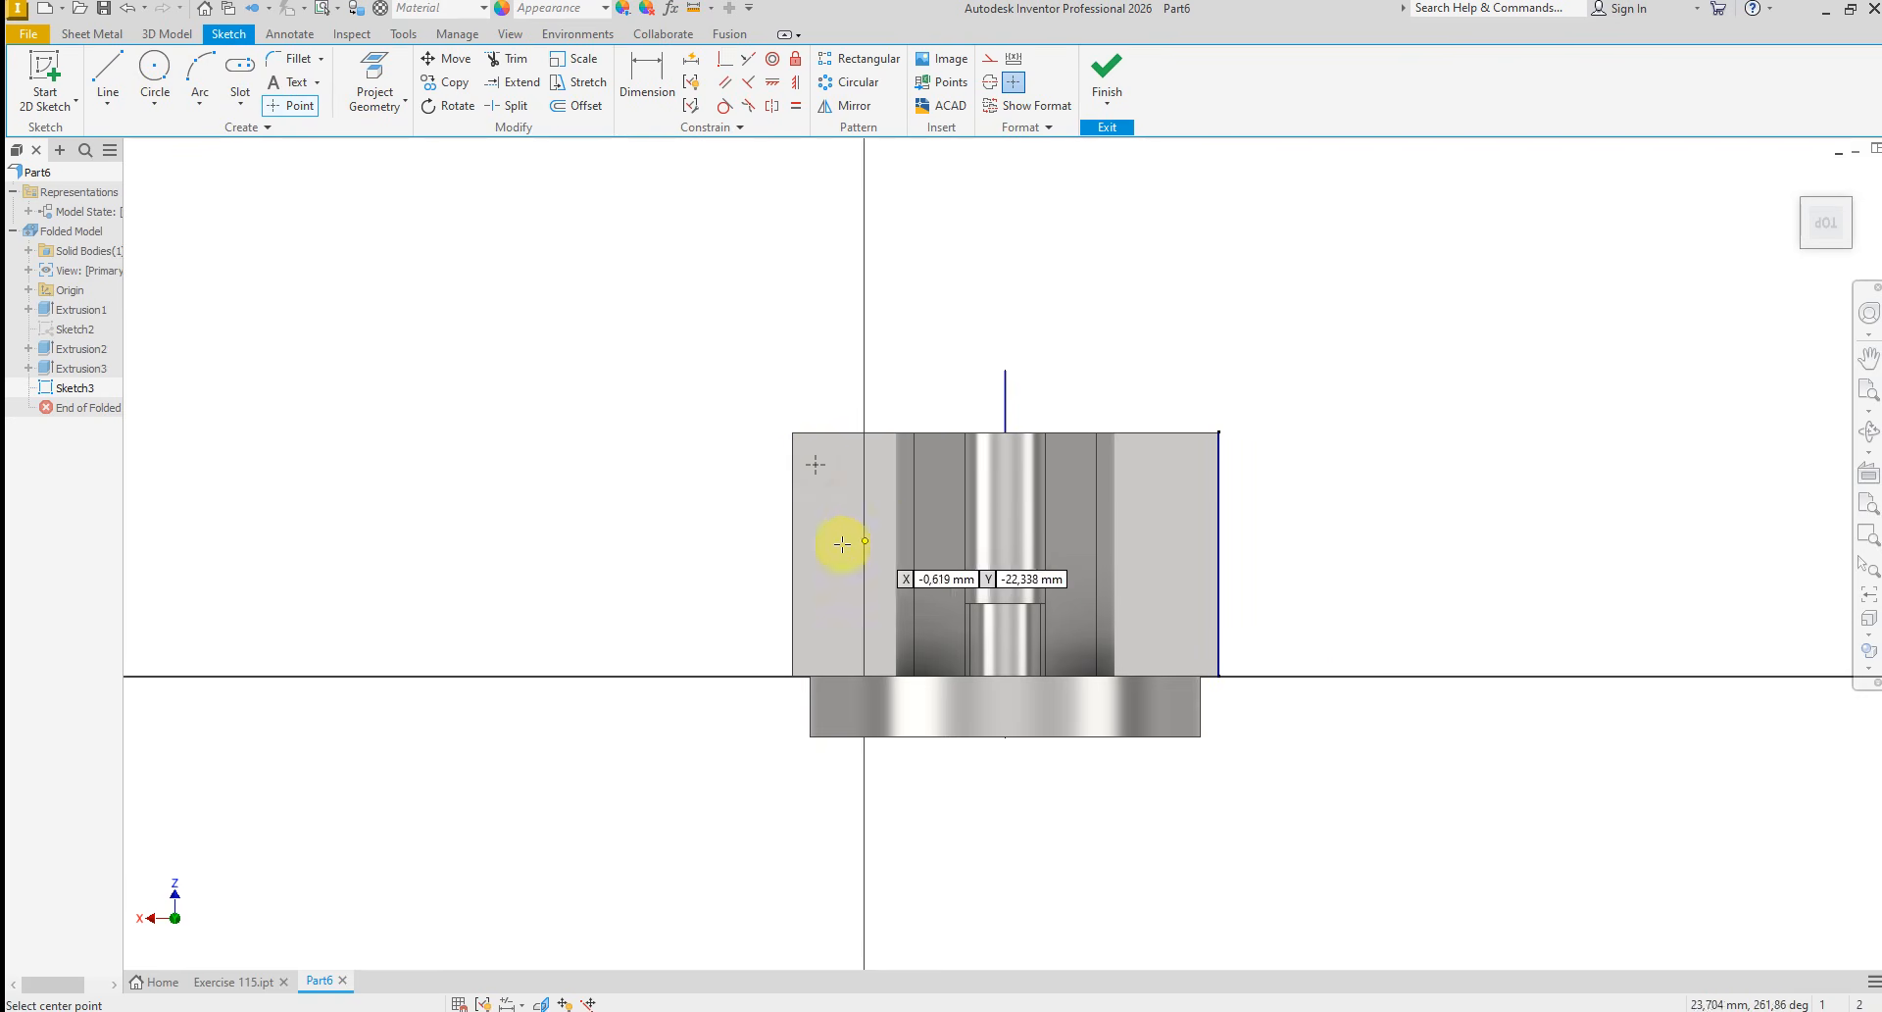
{"action": "left_click", "coordinate": [814, 612]}
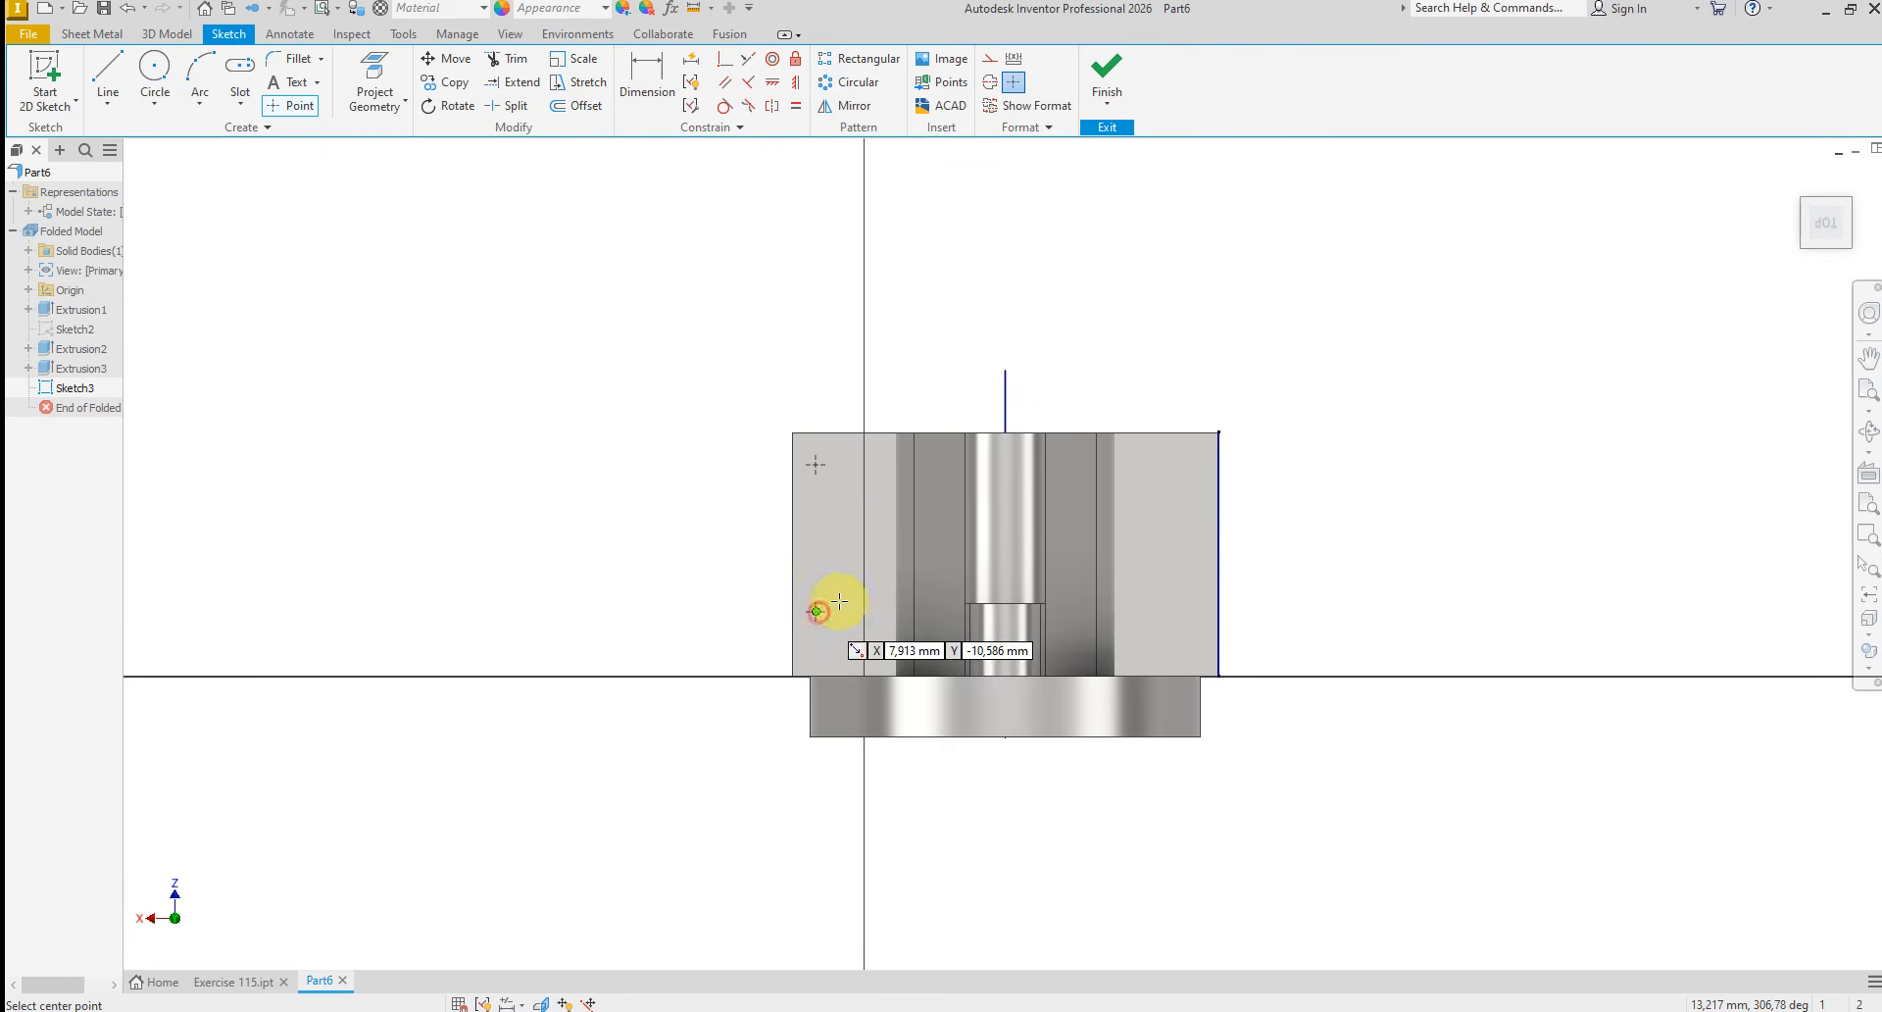
{"action": "right_click", "coordinate": [676, 410]}
{"action": "left_click", "coordinate": [737, 410]}
Dimension the point nearer the base's front edge 8 mm from the side edge and 10 mm from the front edge
{"action": "left_click", "coordinate": [647, 77]}
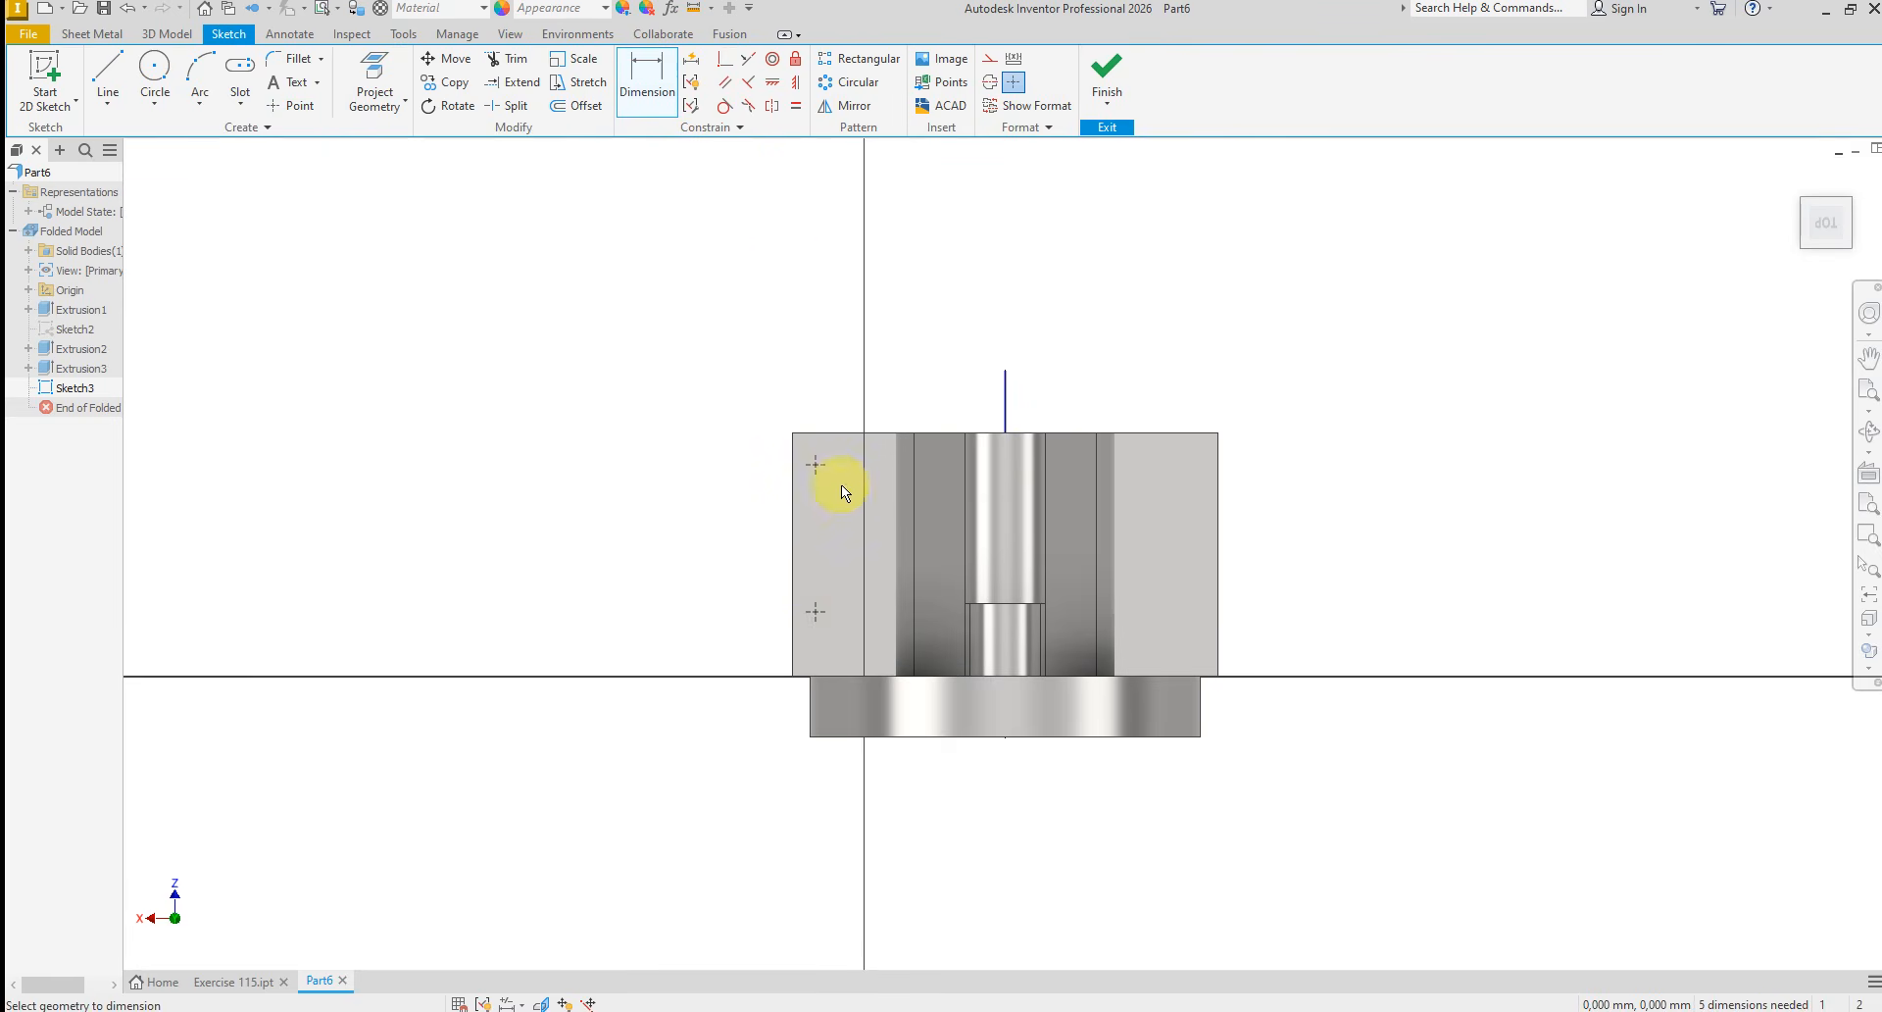
{"action": "left_click", "coordinate": [791, 480]}
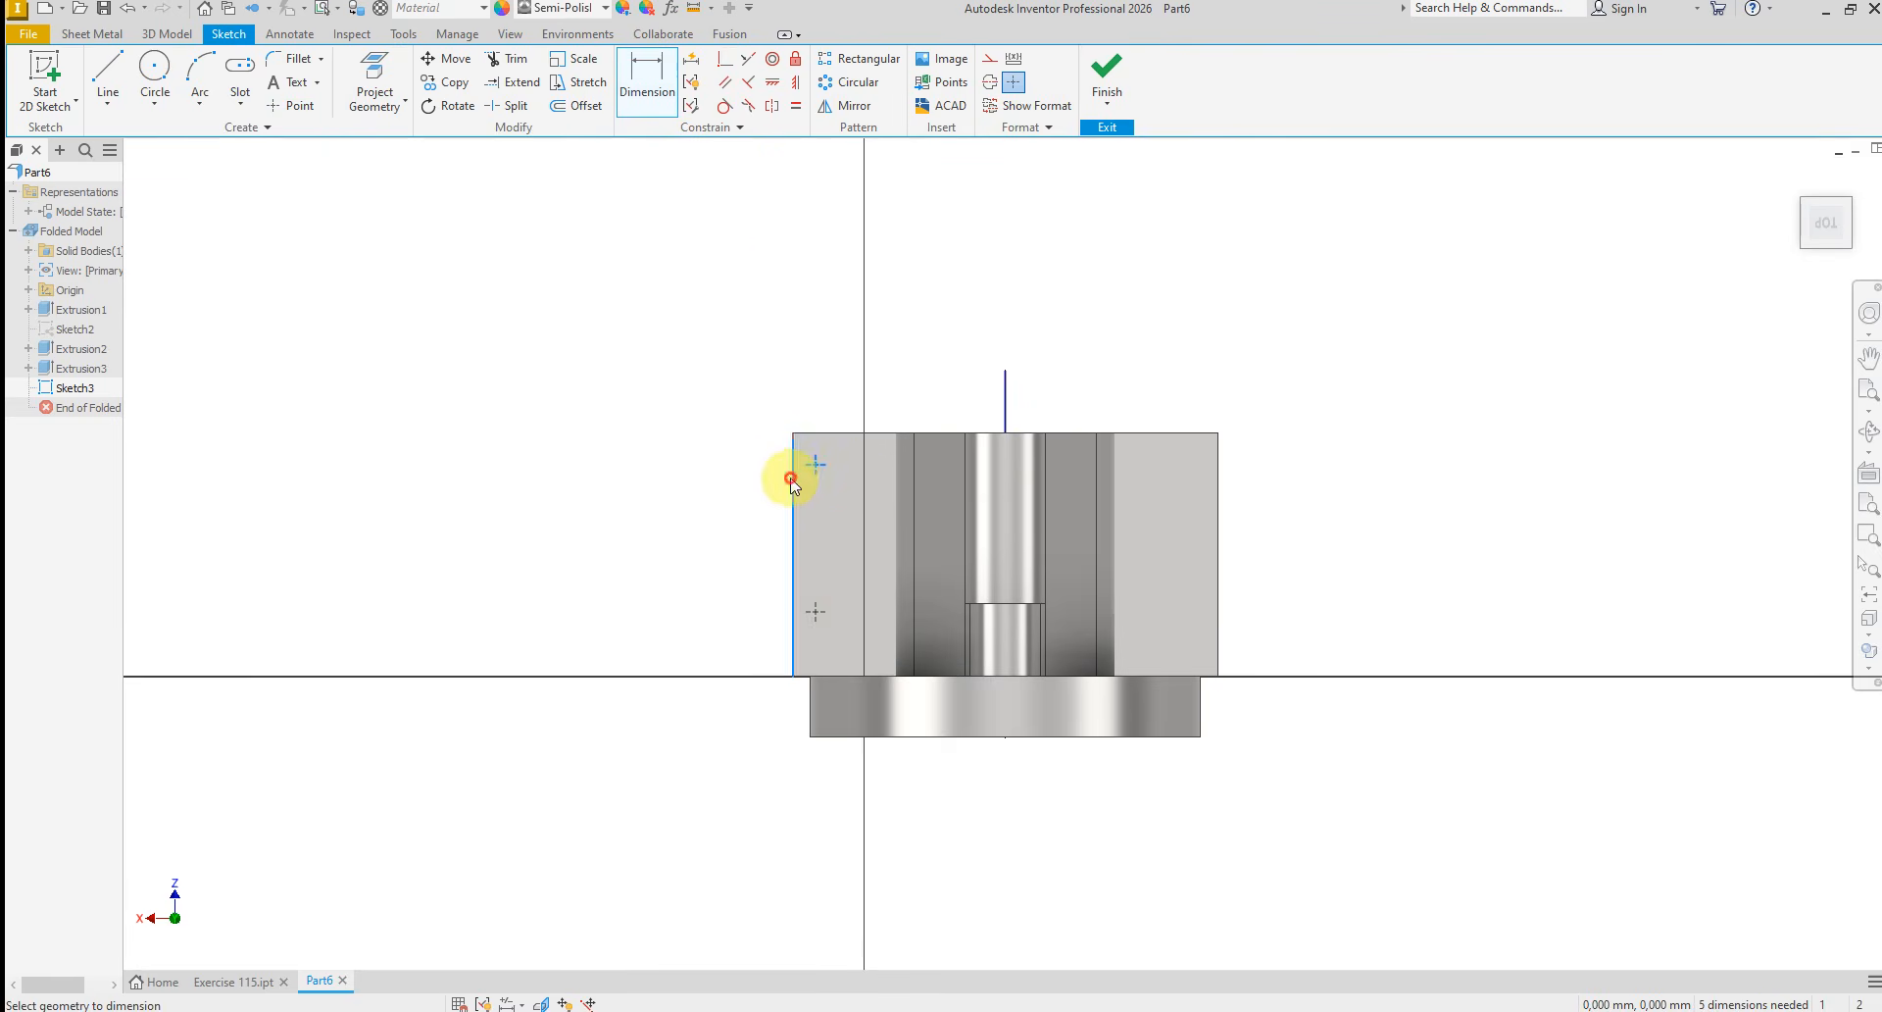
{"action": "left_click", "coordinate": [781, 366]}
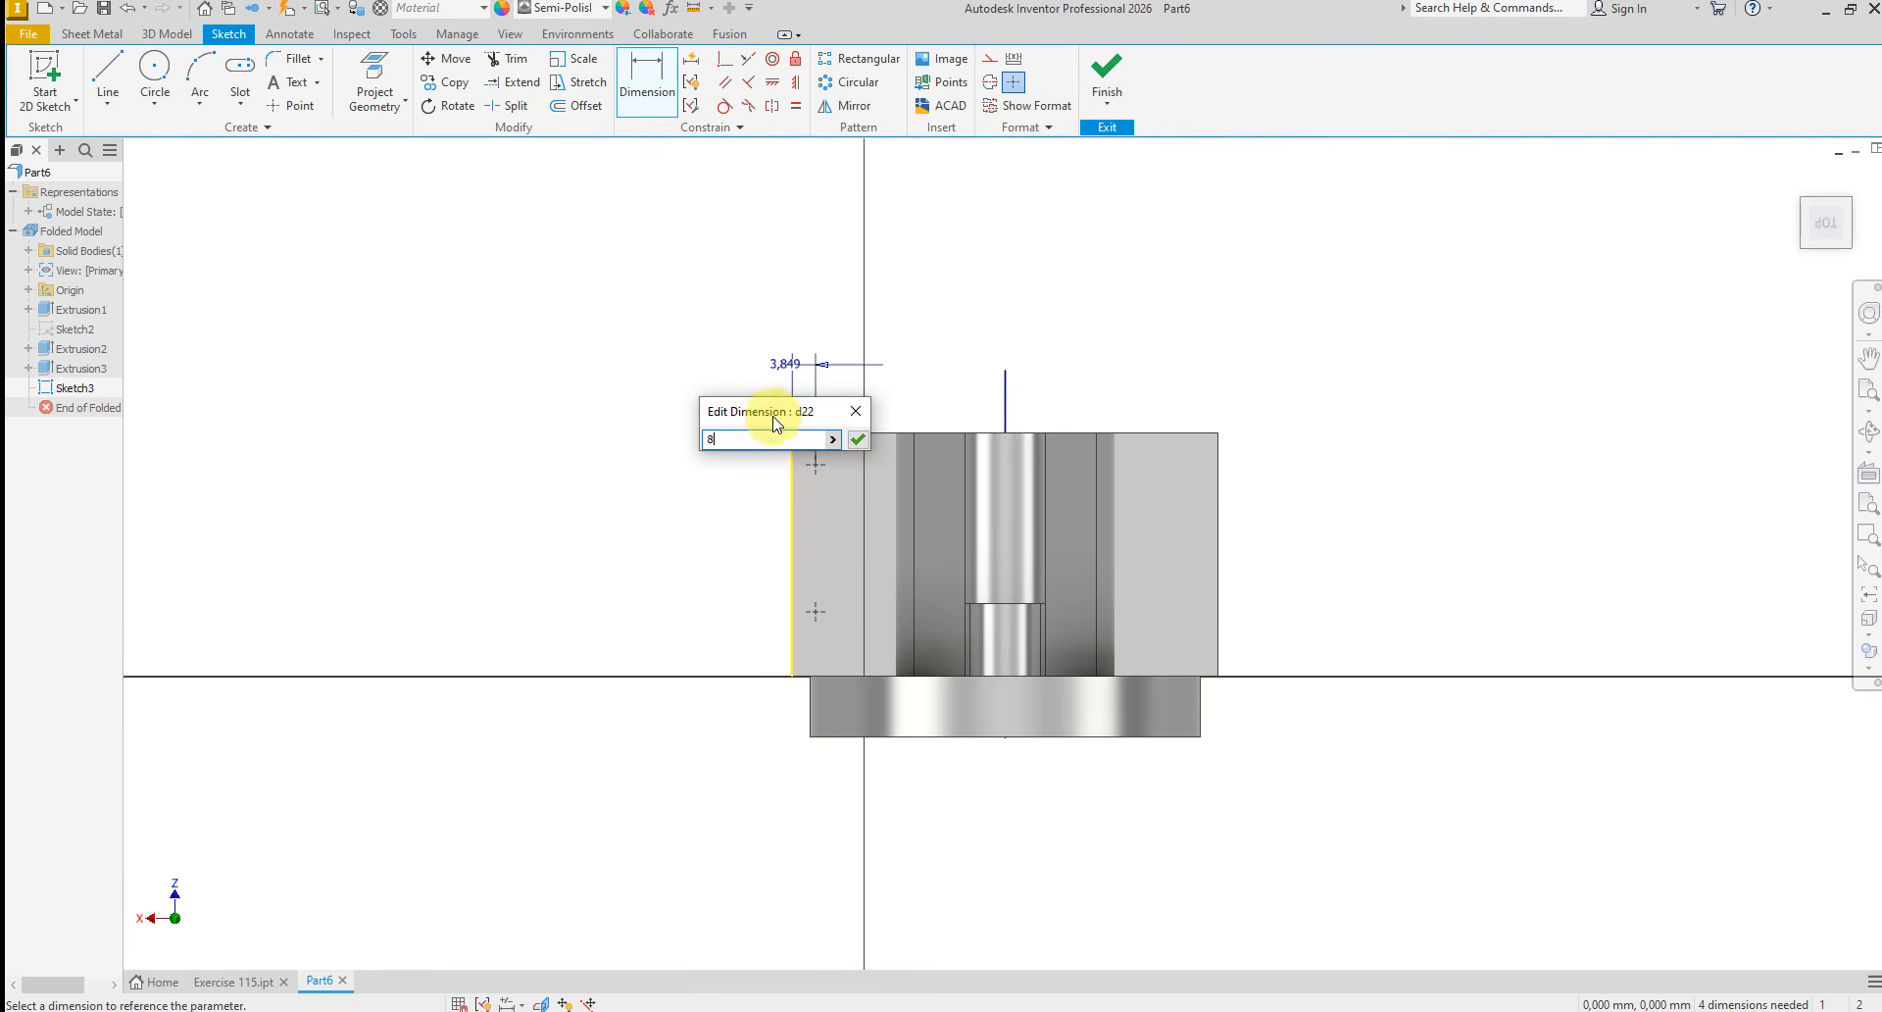
{"action": "key", "text": "Return"}
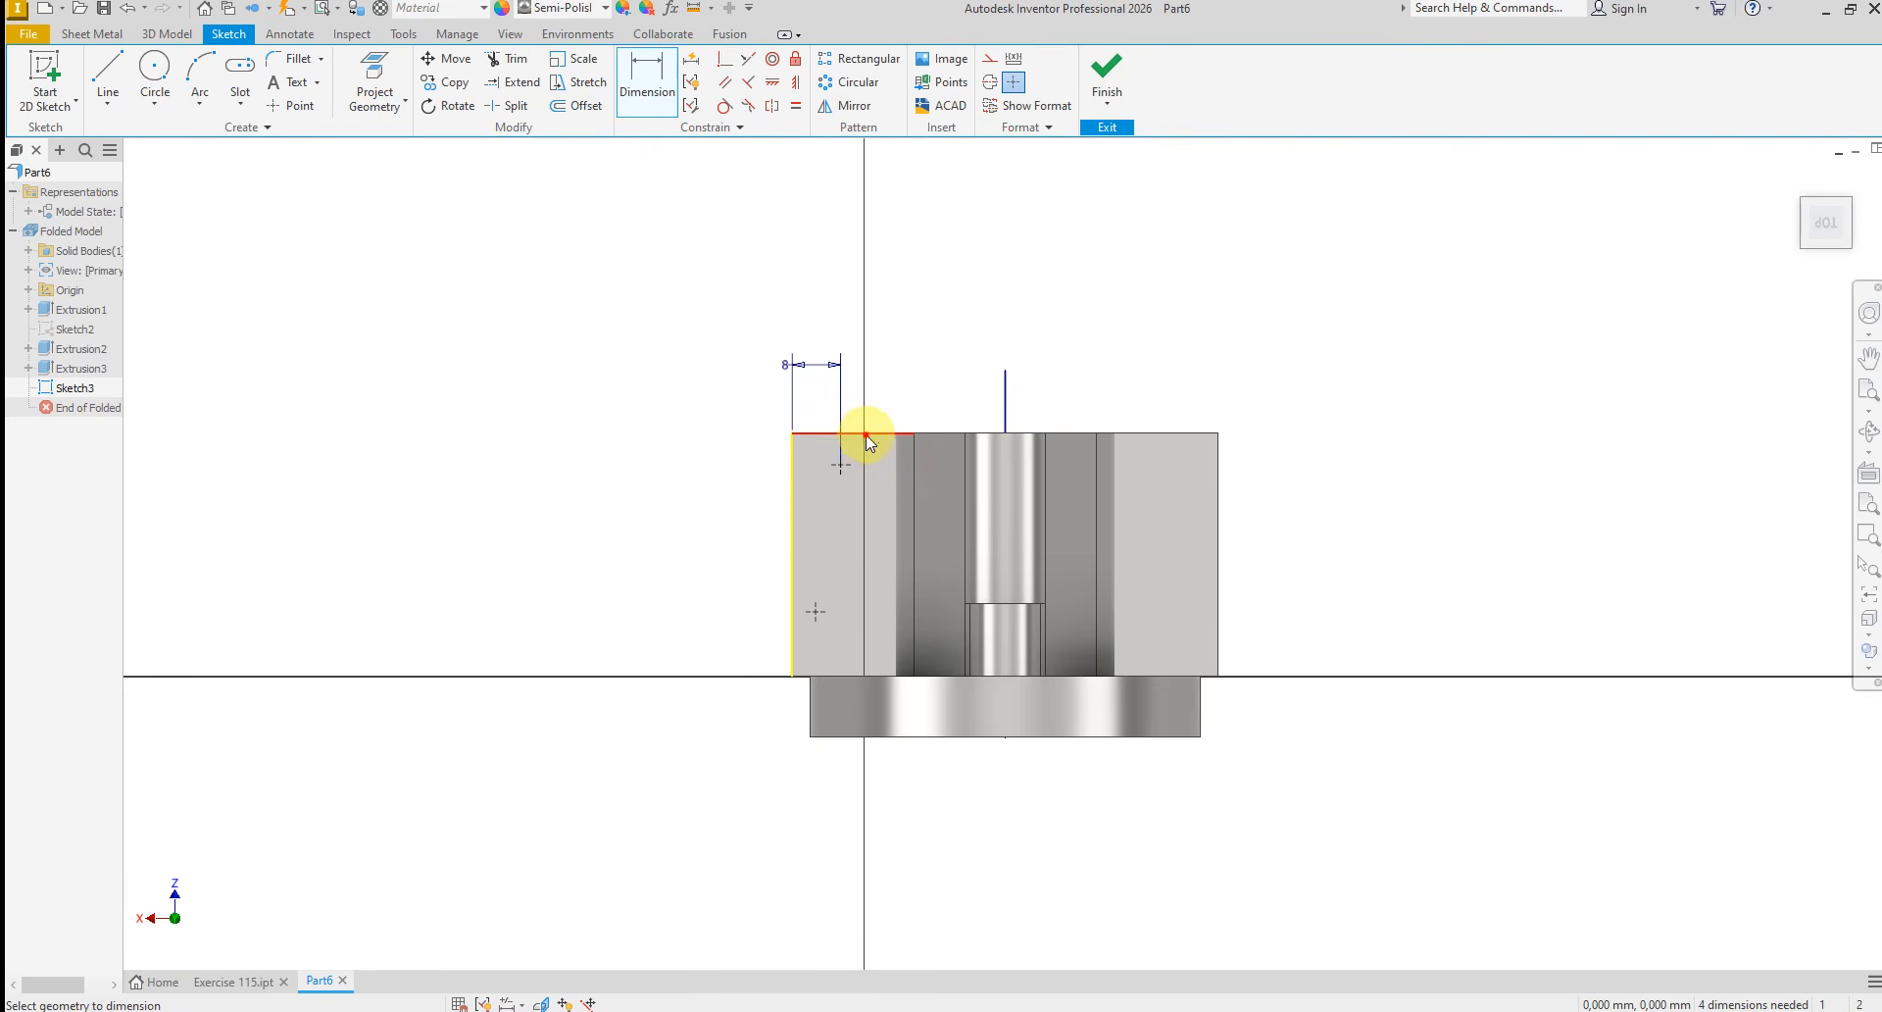
{"action": "left_click", "coordinate": [867, 435]}
{"action": "left_click", "coordinate": [841, 463]}
{"action": "left_click", "coordinate": [723, 443]}
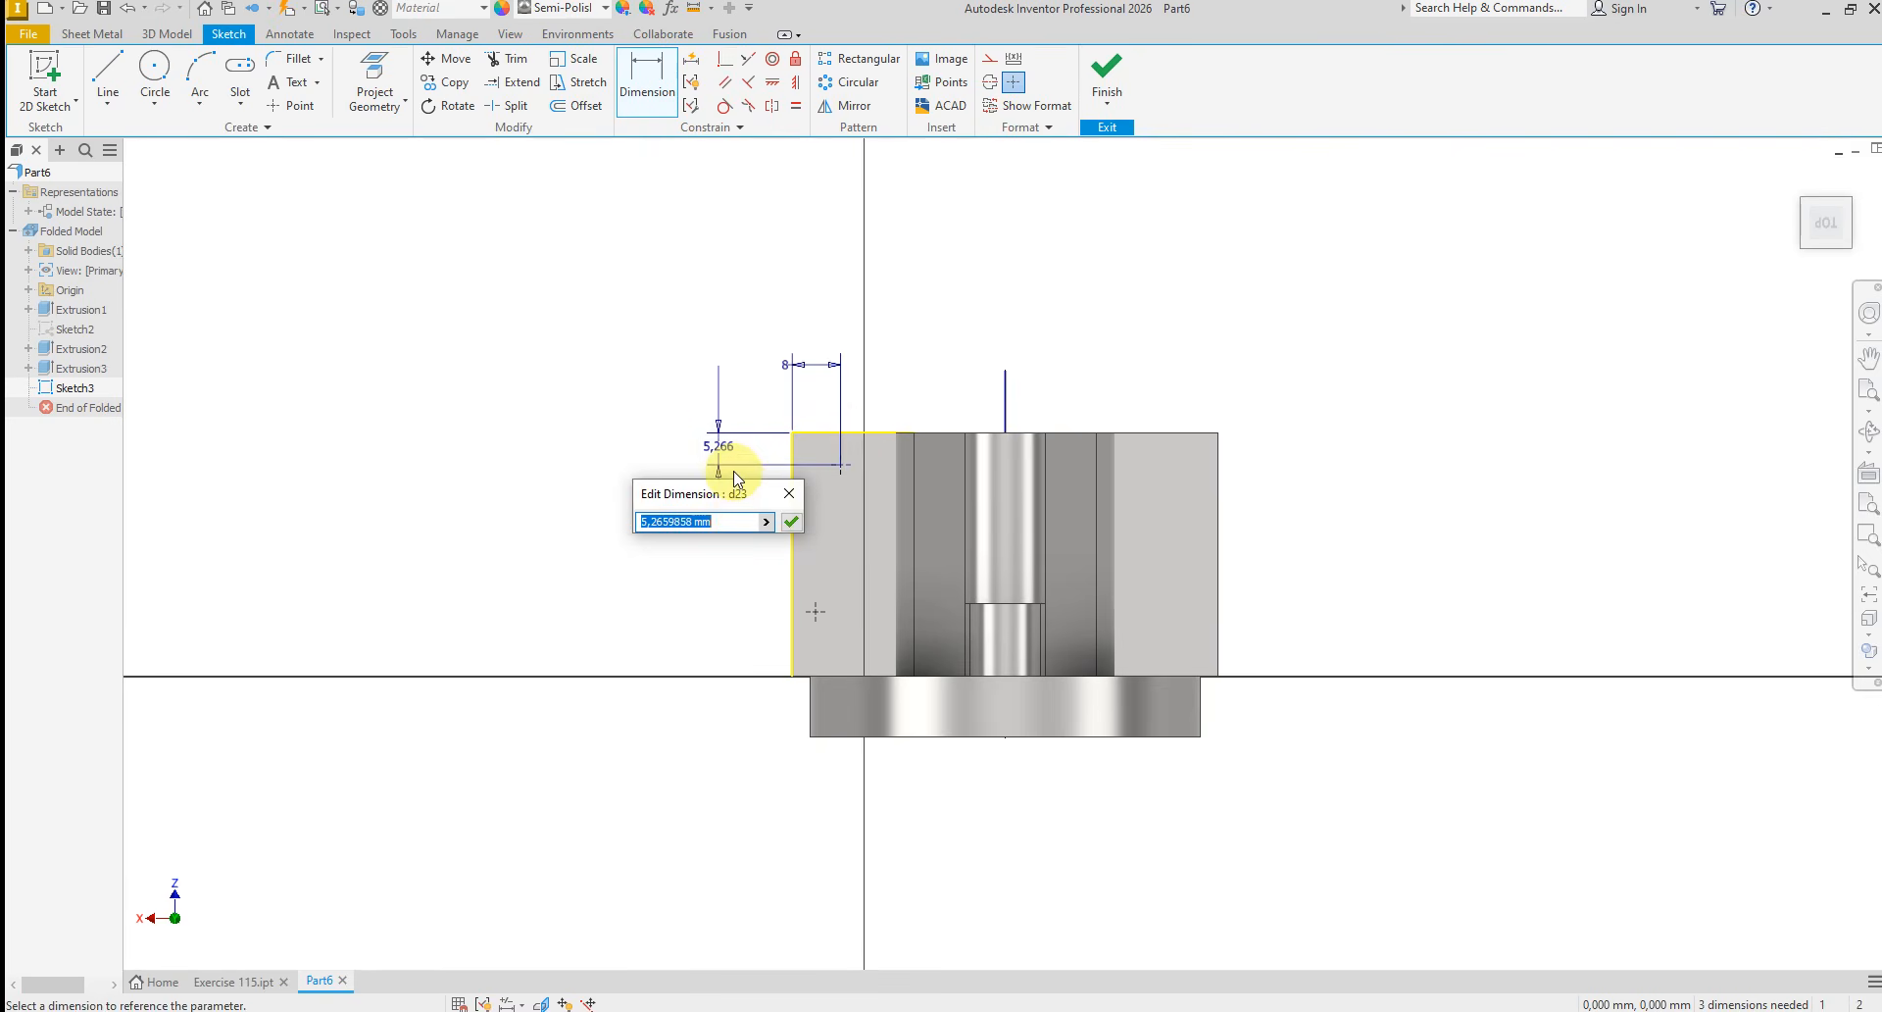
{"action": "type", "text": "10"}
{"action": "key", "text": "Return"}
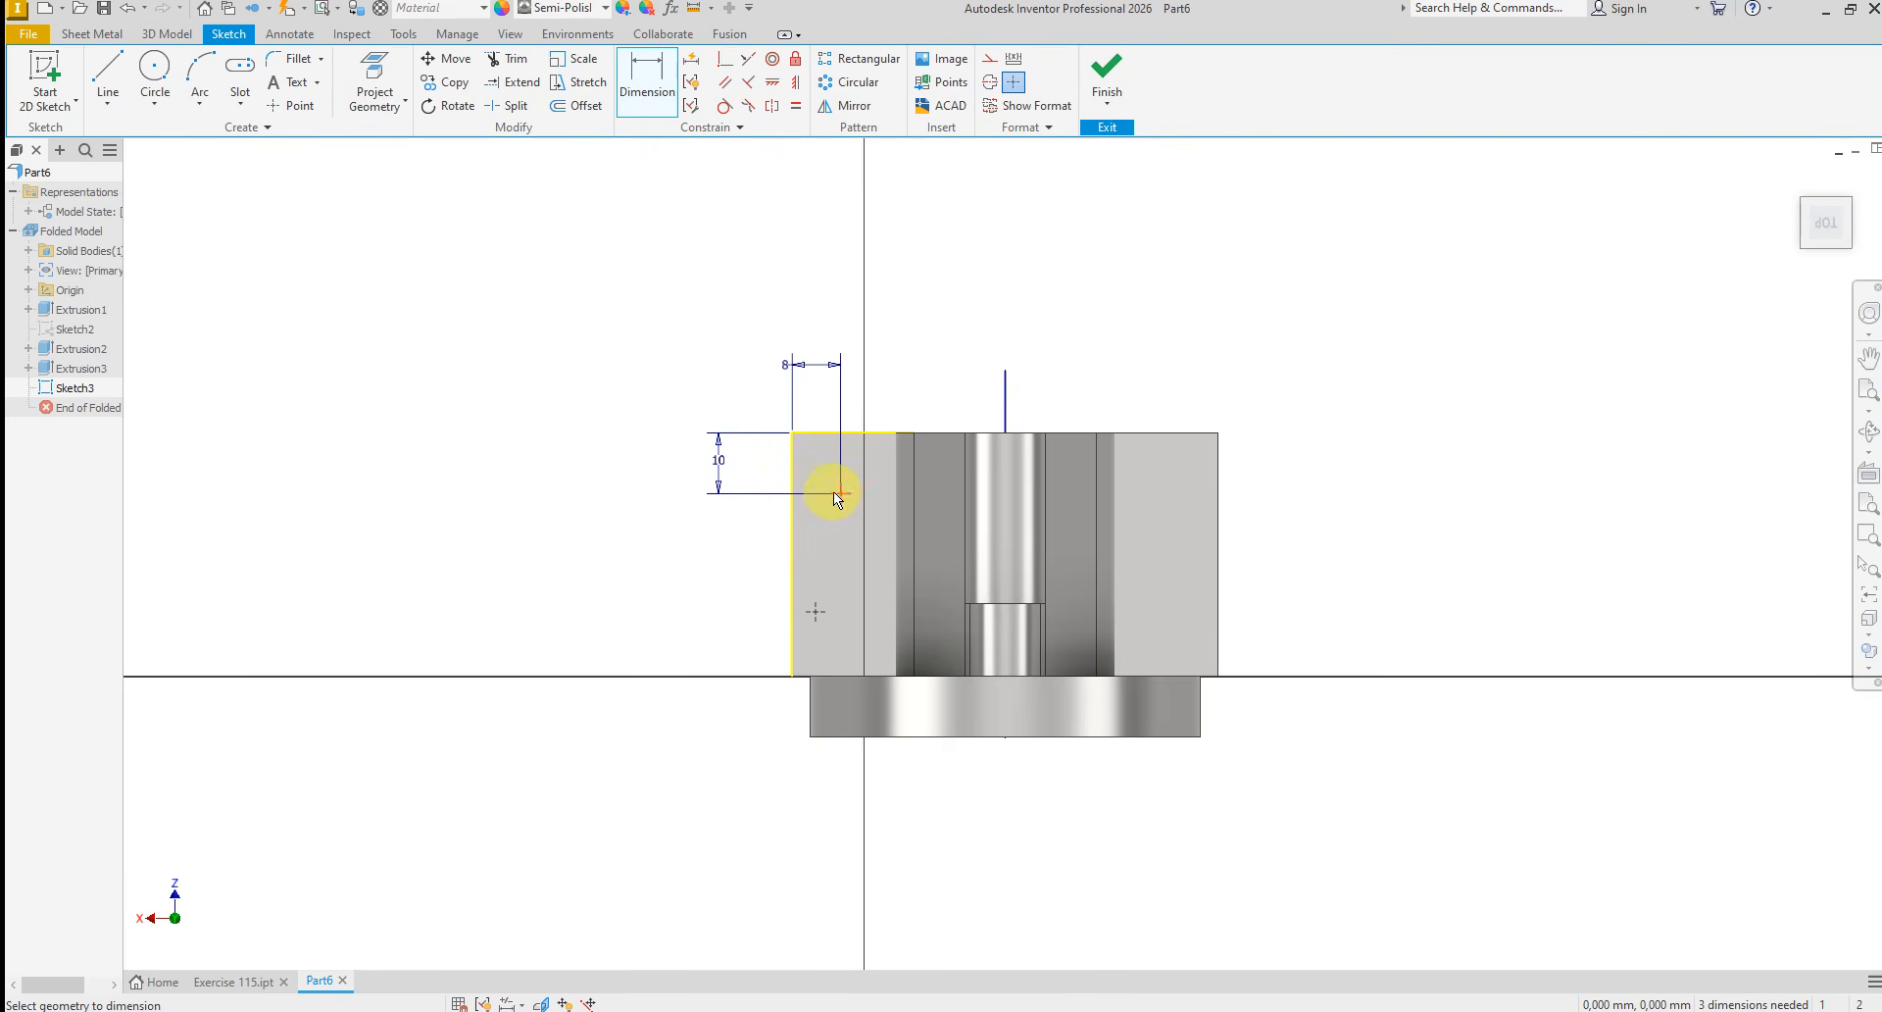
Space the second point 20 mm from the first and align the two points vertically
{"action": "left_click", "coordinate": [818, 609]}
{"action": "left_click", "coordinate": [716, 589]}
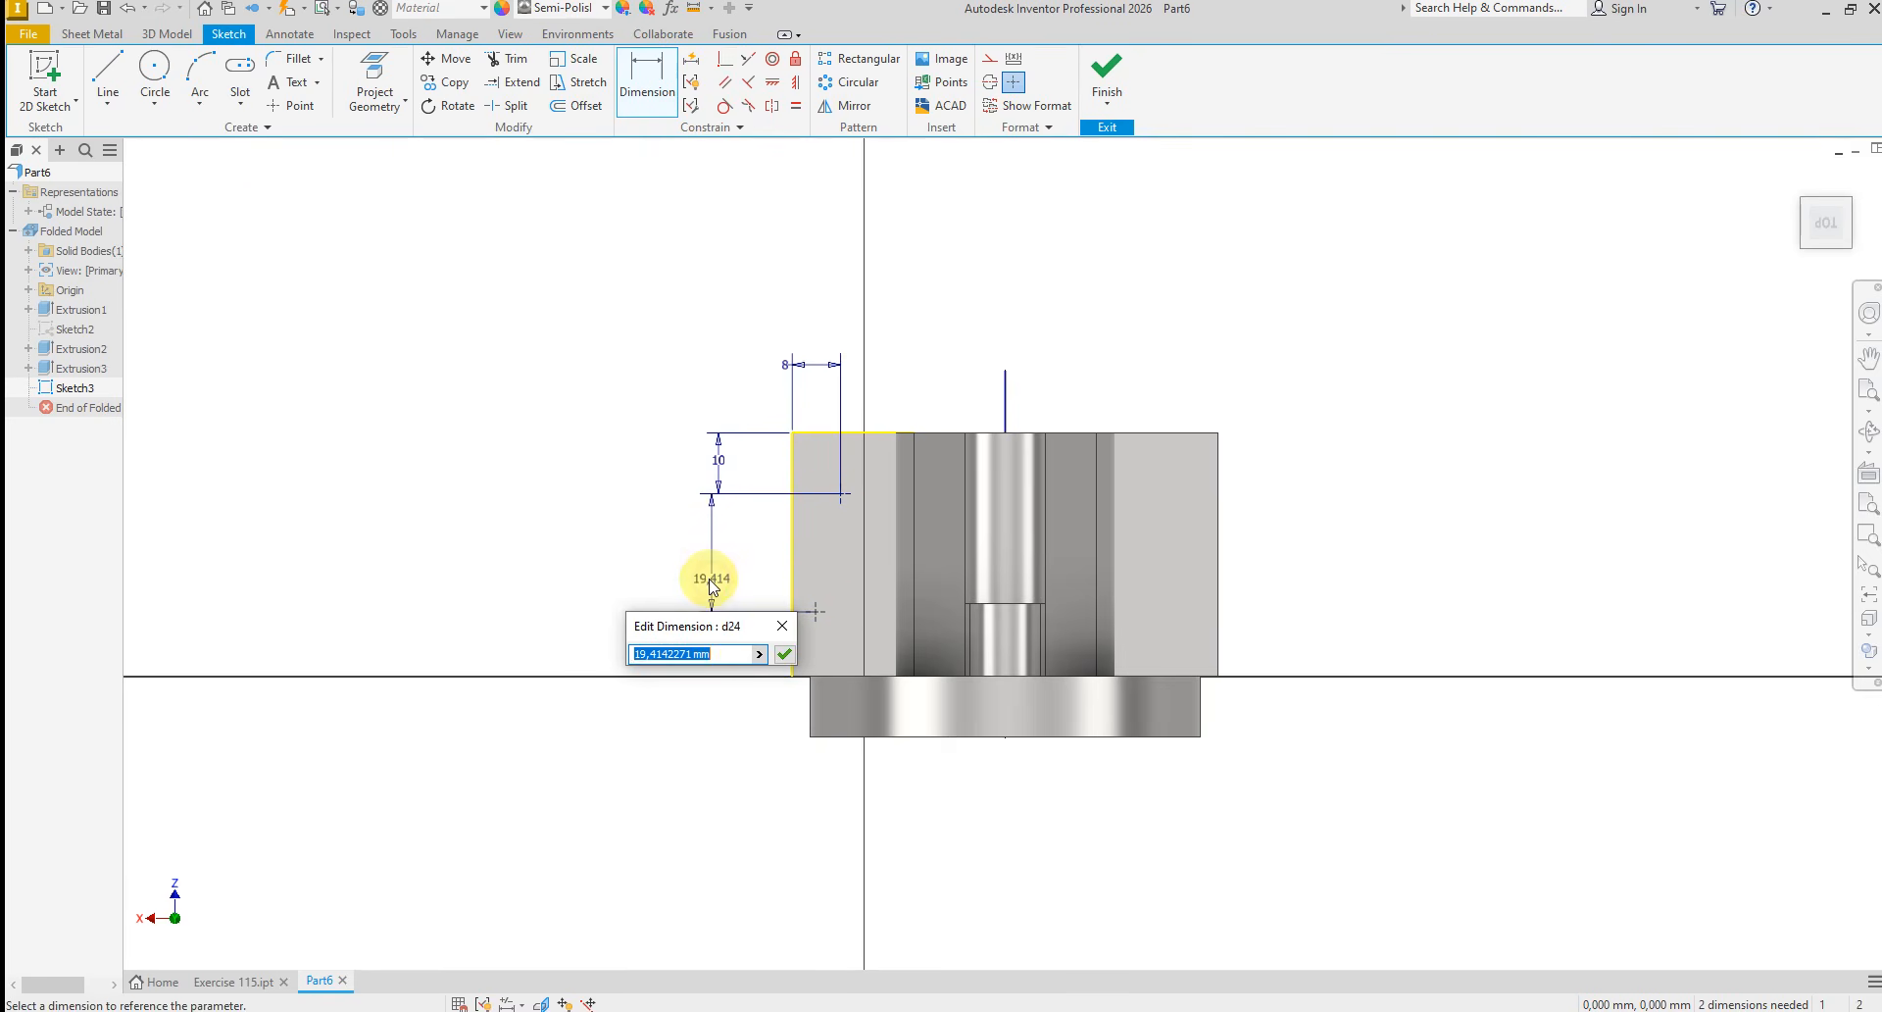
{"action": "type", "text": "20"}
{"action": "key", "text": "Return"}
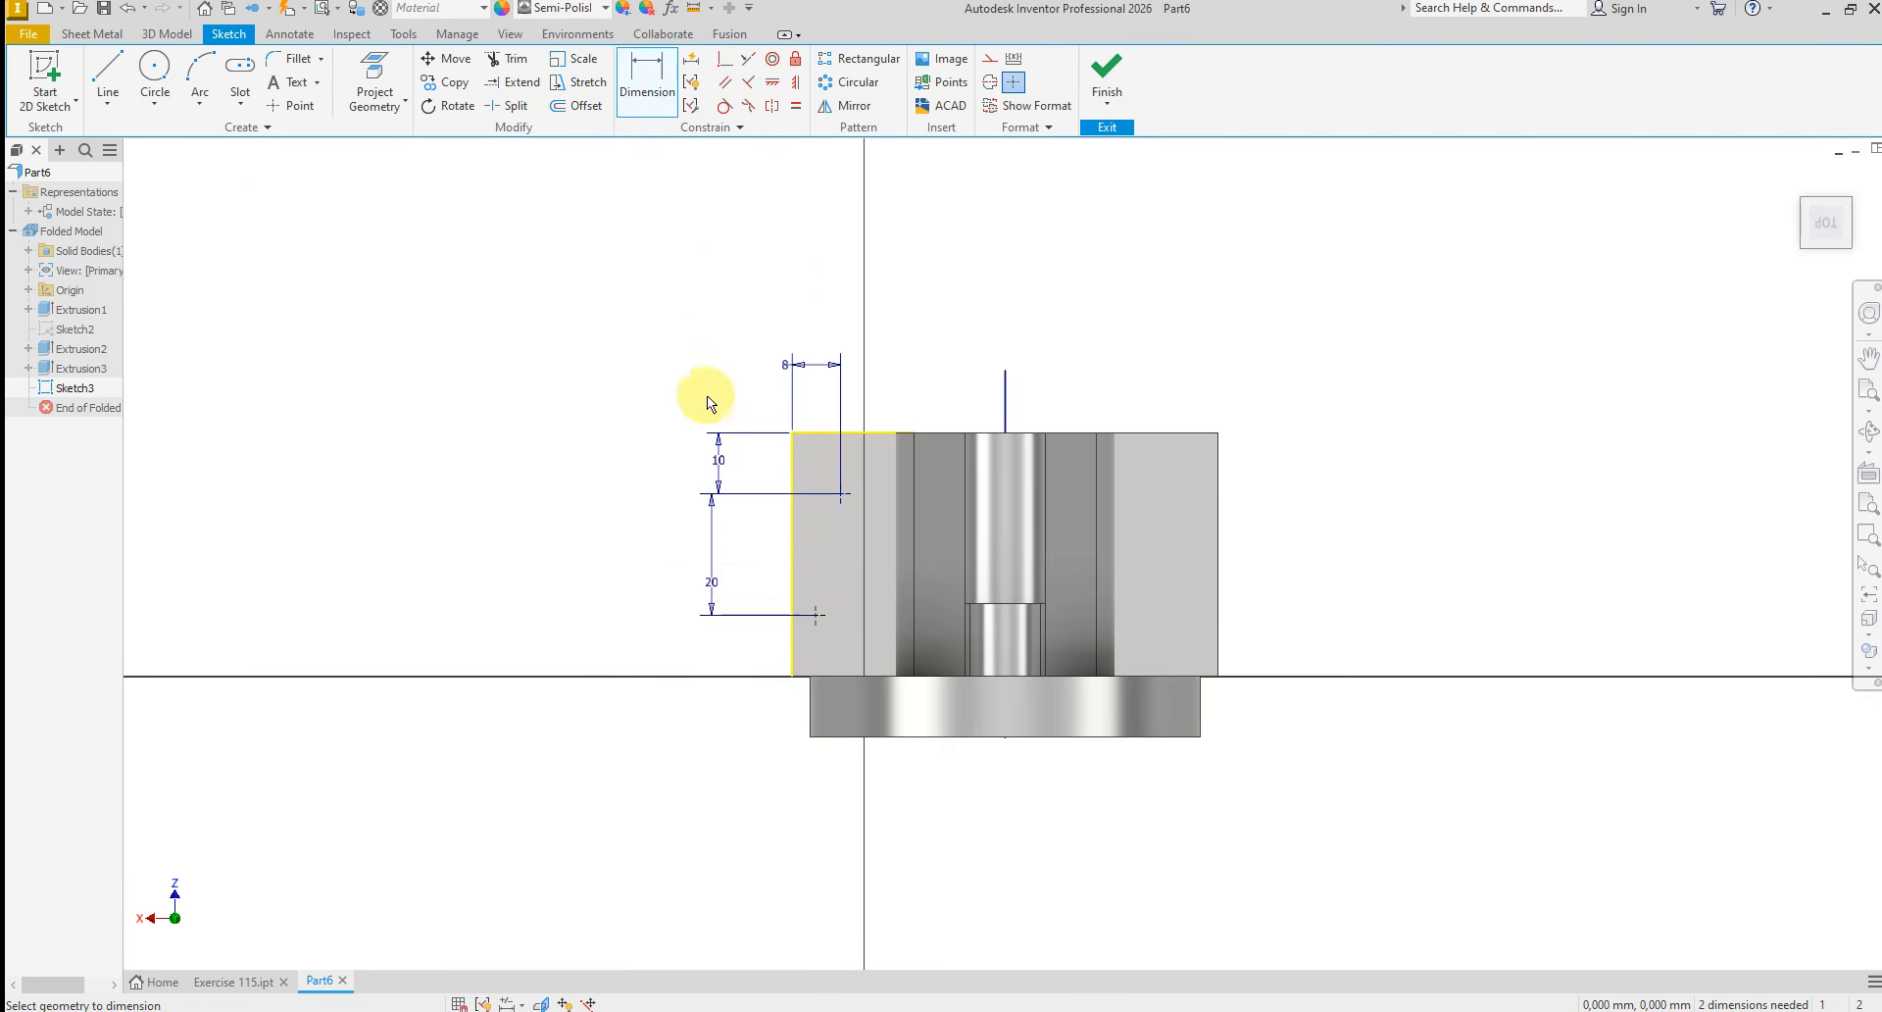
{"action": "left_click", "coordinate": [796, 82]}
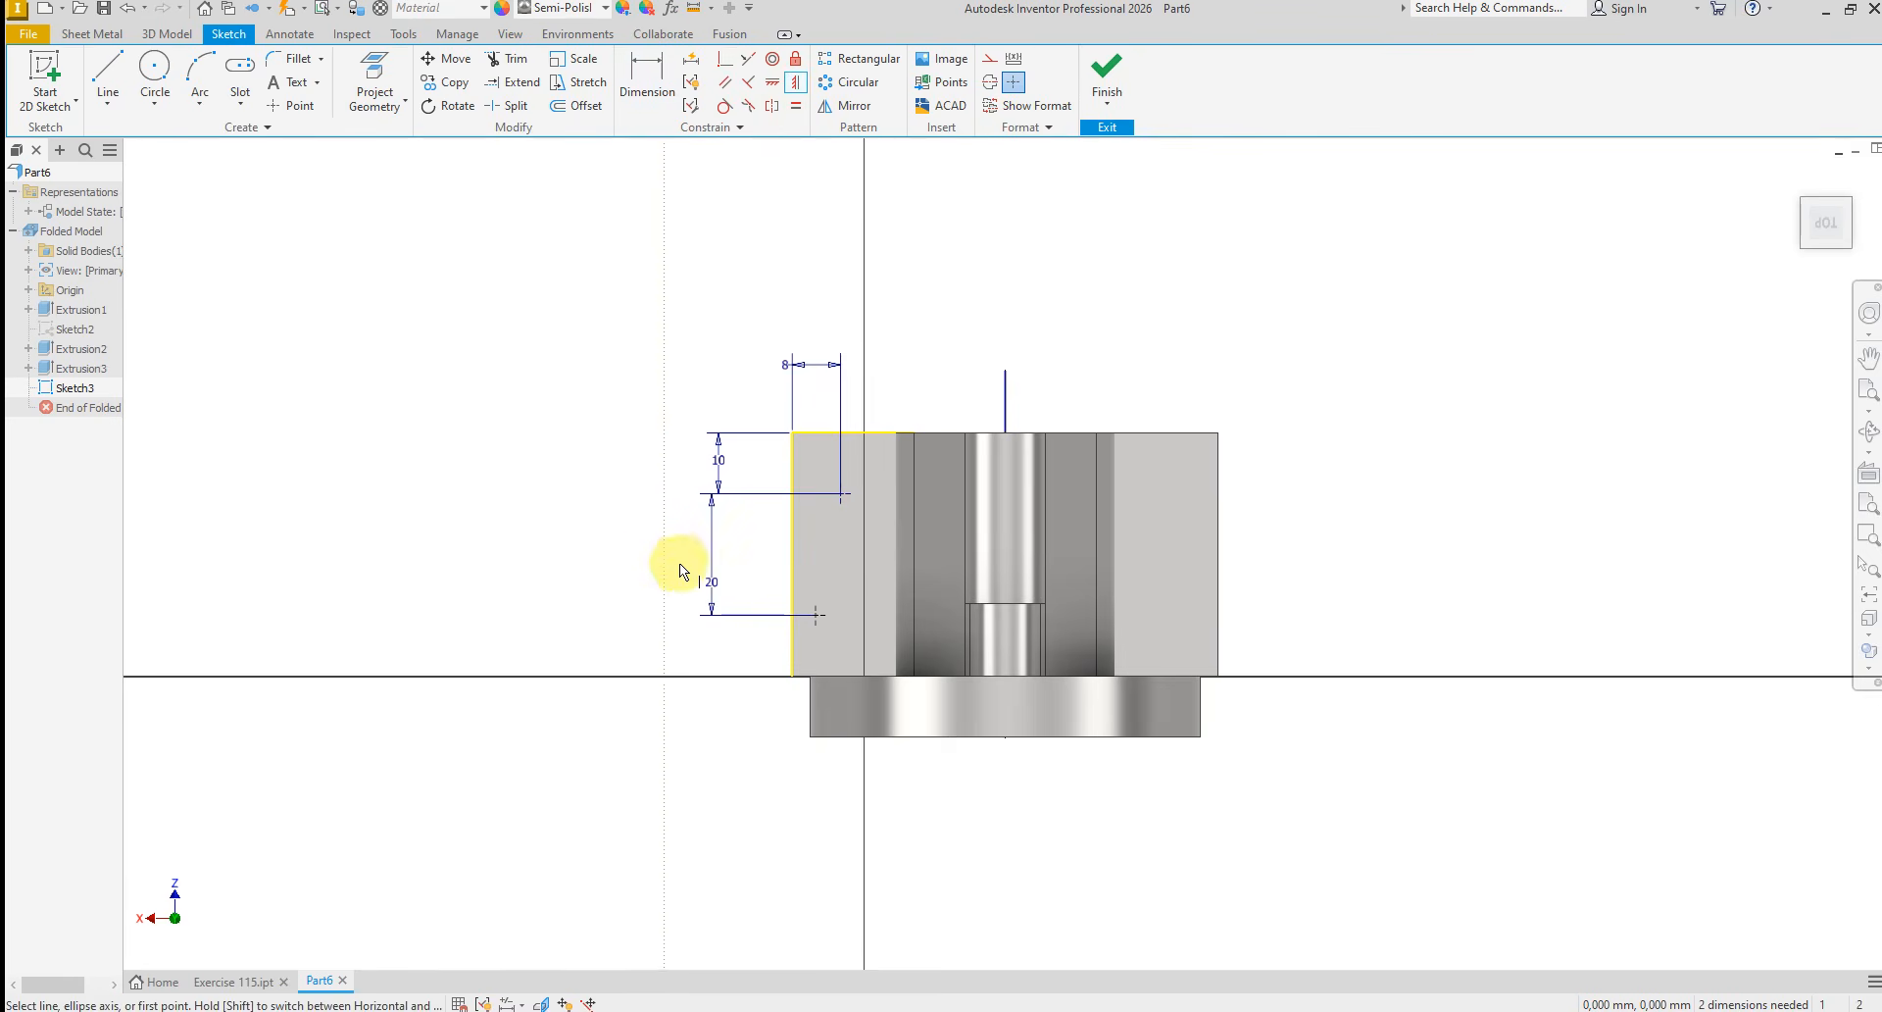
{"action": "left_click", "coordinate": [815, 615]}
{"action": "left_click", "coordinate": [841, 495]}
{"action": "right_click", "coordinate": [711, 496]}
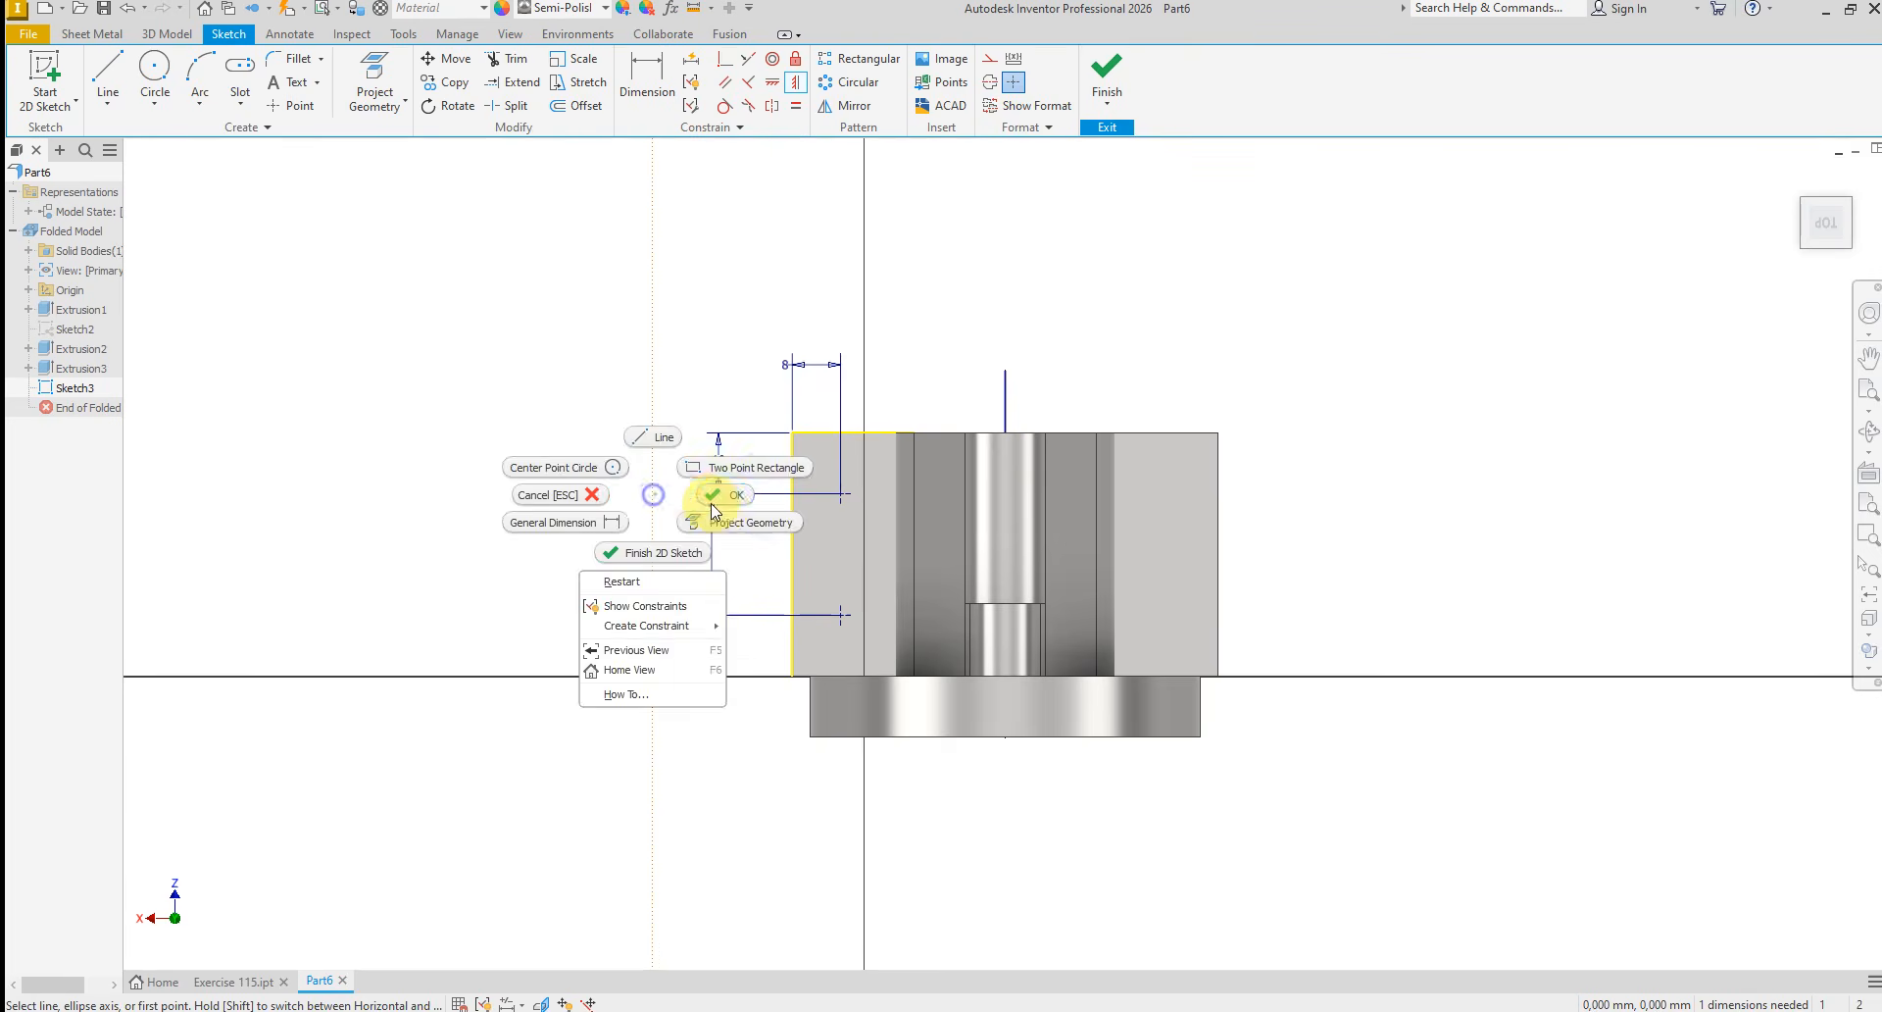
{"action": "left_click", "coordinate": [730, 497]}
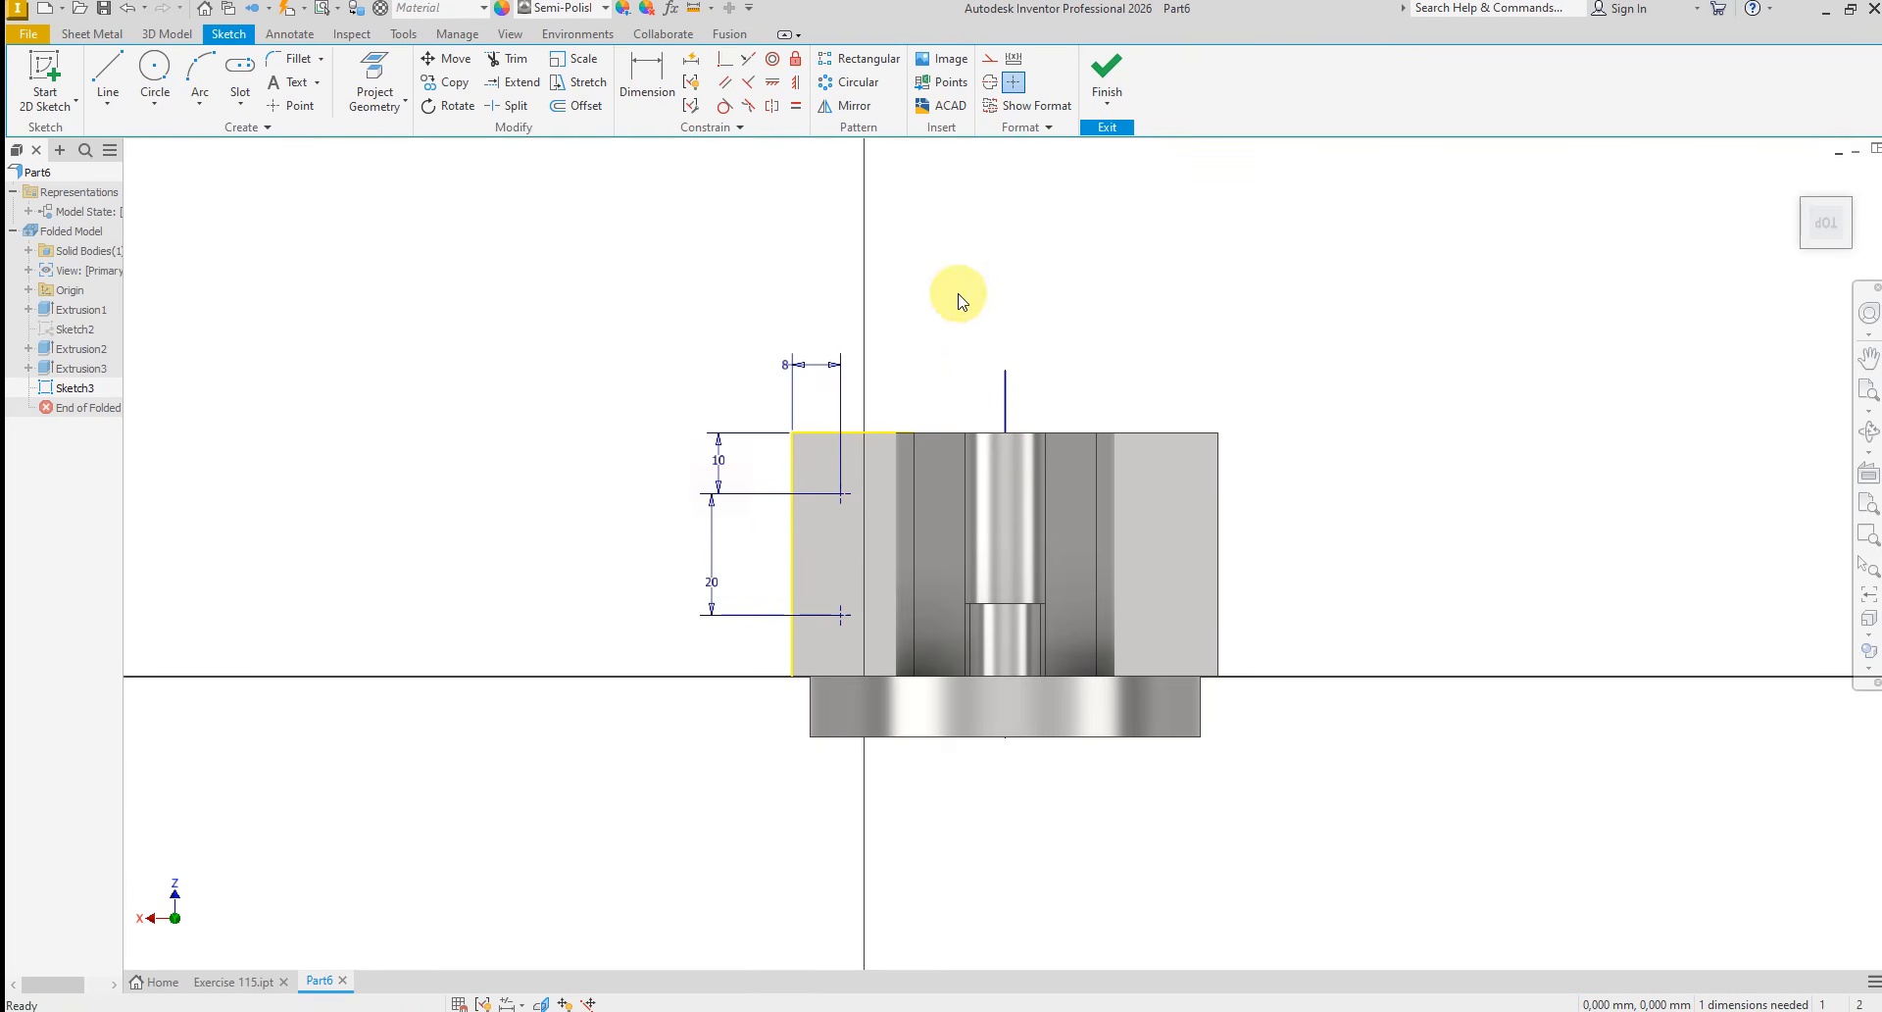
Convert the middle line to construction geometry and mirror both points across it to the other side of the base
{"action": "left_click", "coordinate": [1008, 406]}
{"action": "right_click", "coordinate": [1025, 397]}
{"action": "left_click", "coordinate": [1090, 389]}
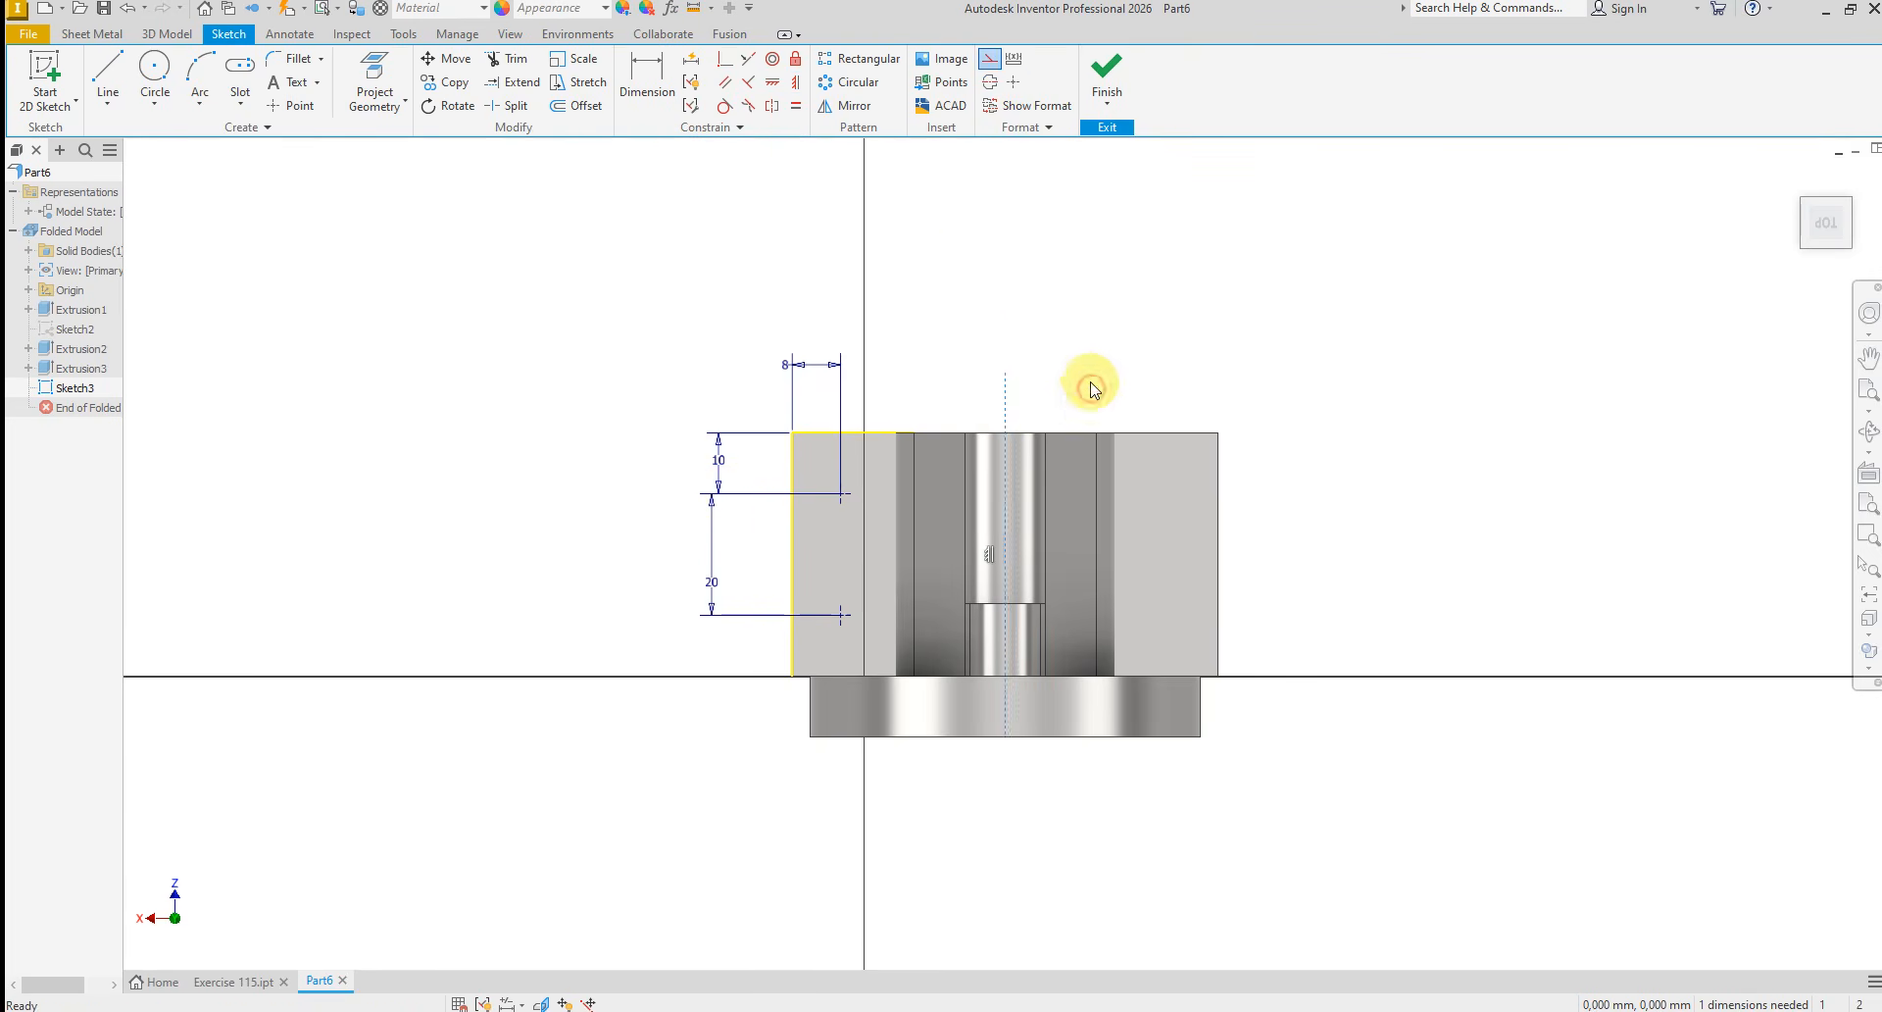
{"action": "left_click", "coordinate": [845, 105]}
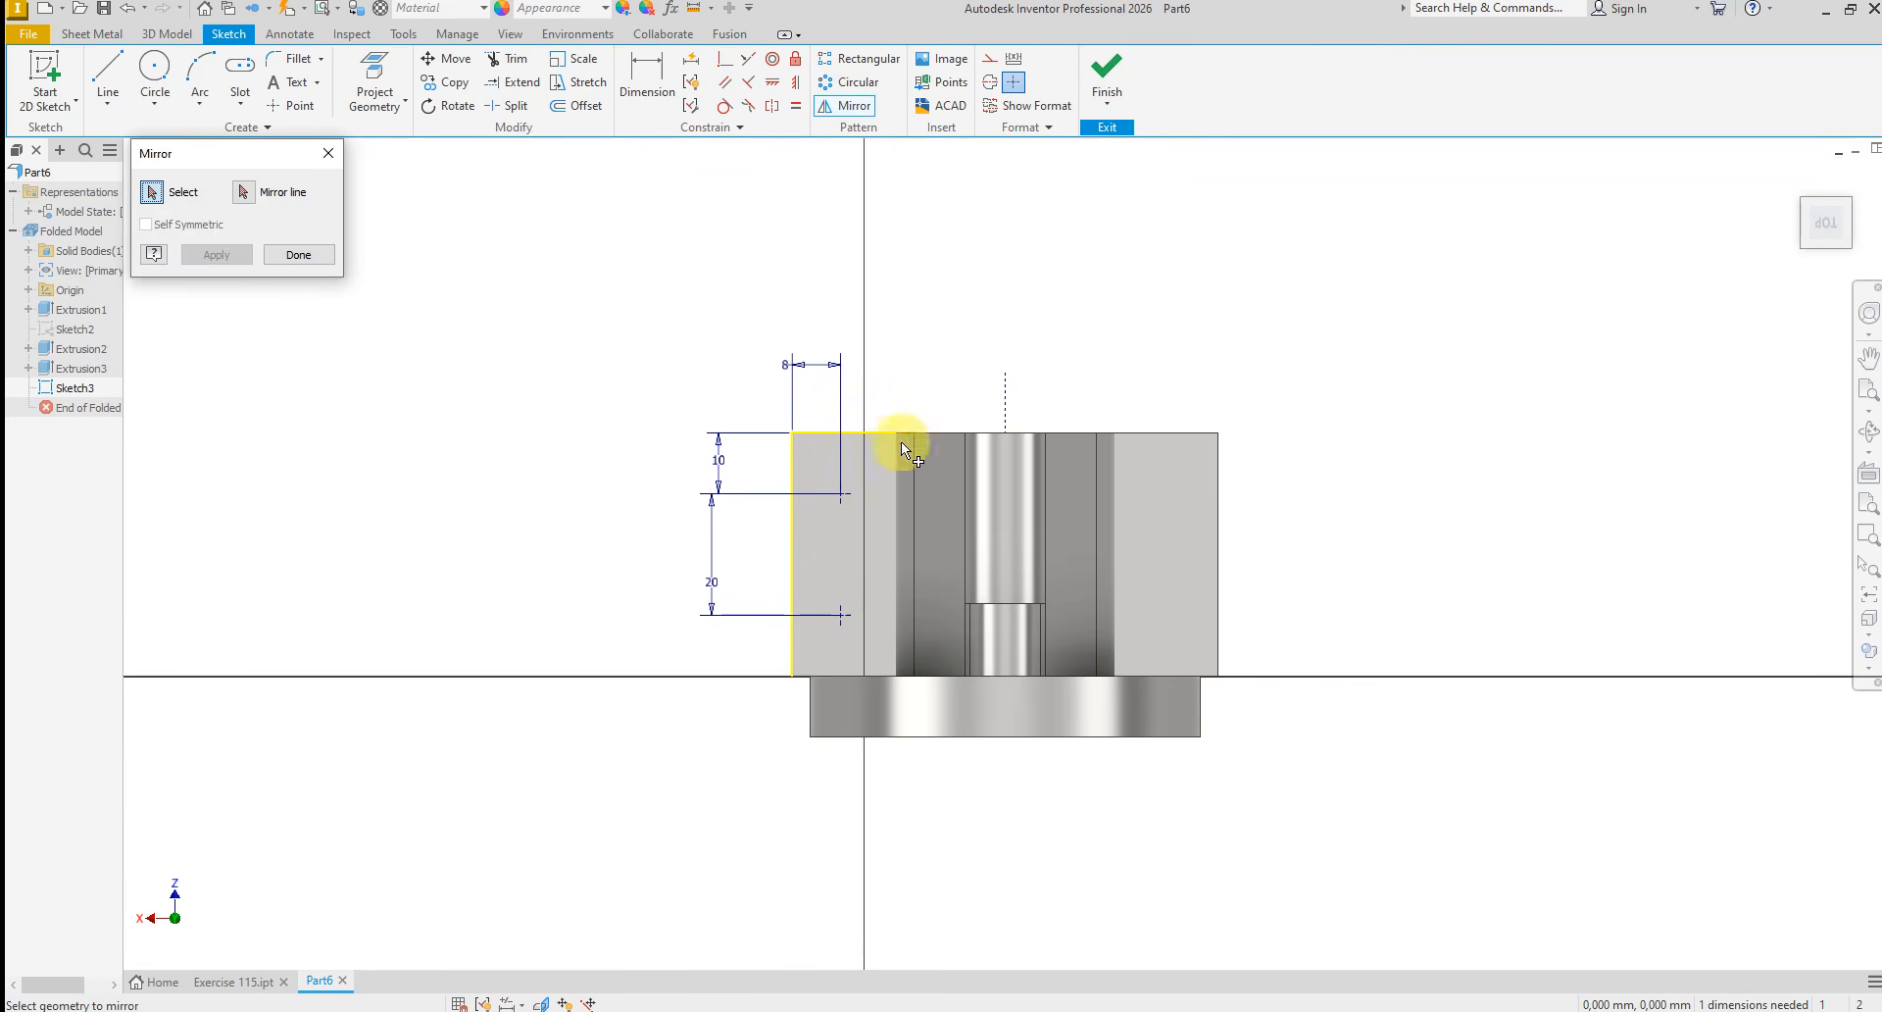
{"action": "left_click", "coordinate": [843, 500]}
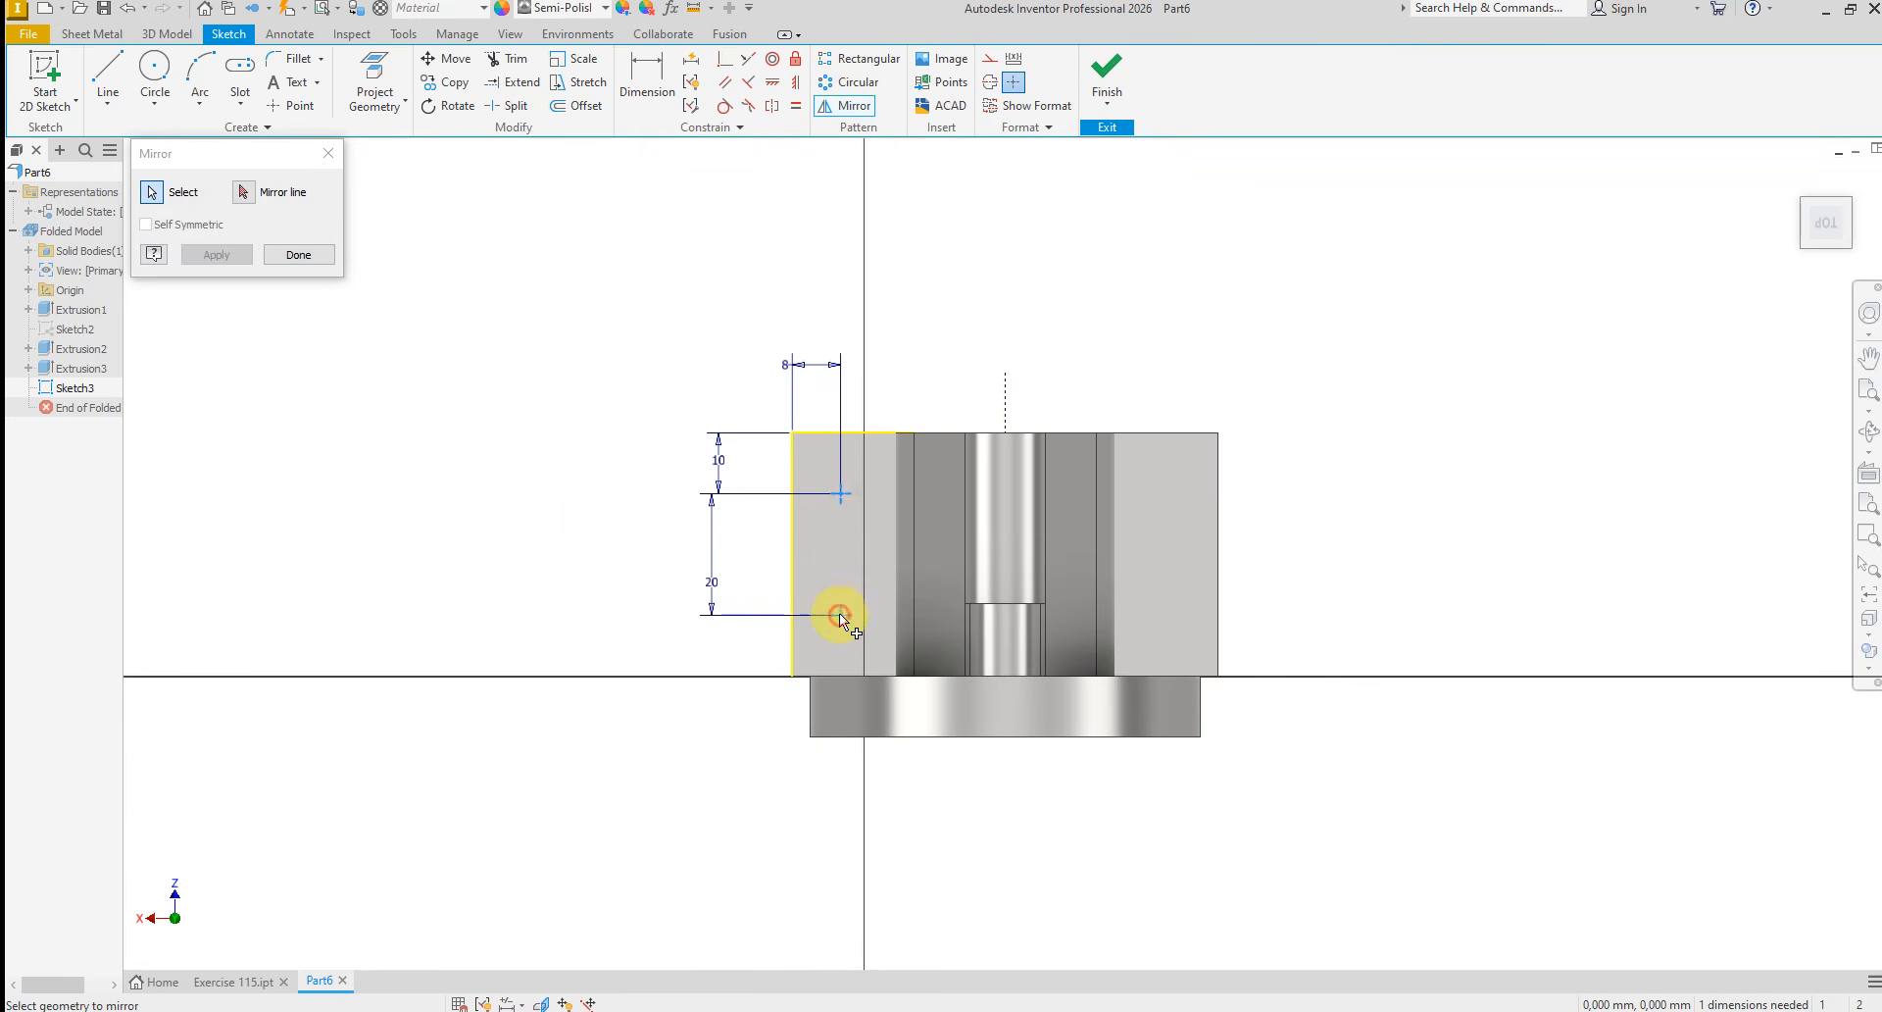
{"action": "left_click", "coordinate": [840, 613]}
{"action": "left_click", "coordinate": [244, 193]}
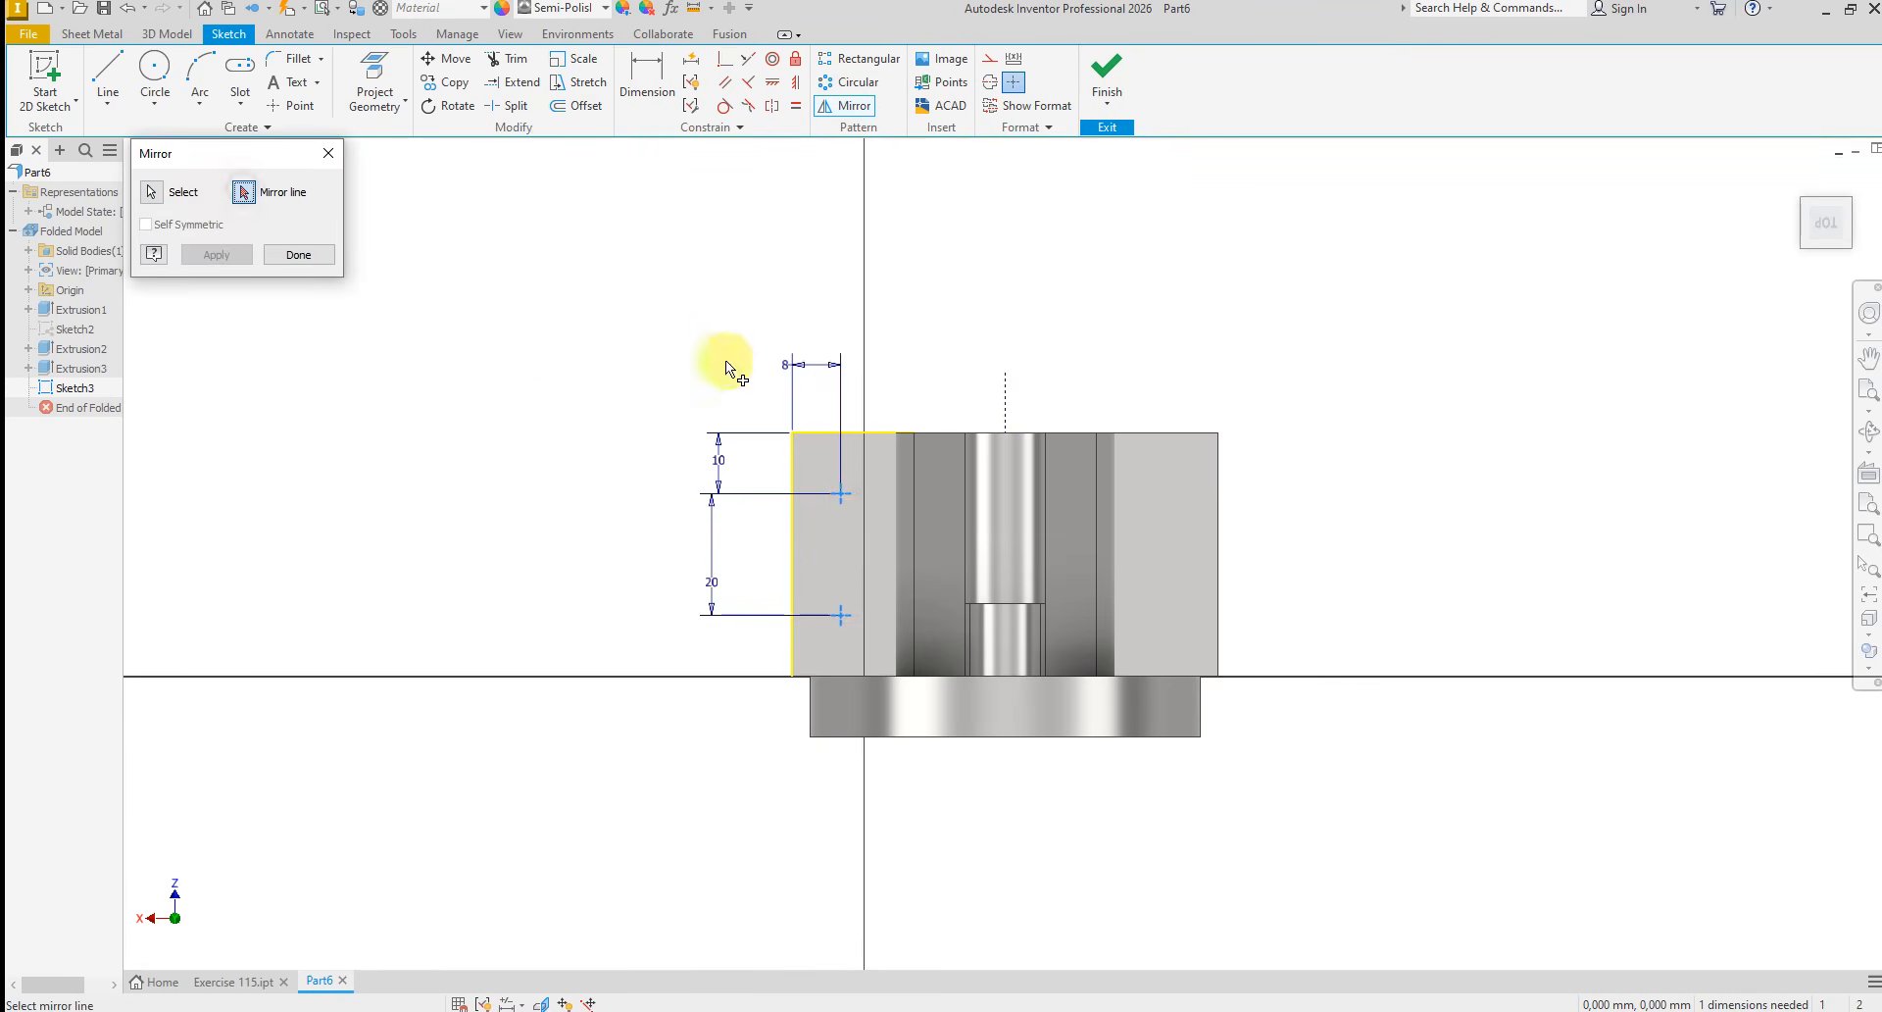
{"action": "left_click", "coordinate": [1010, 410]}
{"action": "left_click", "coordinate": [222, 261]}
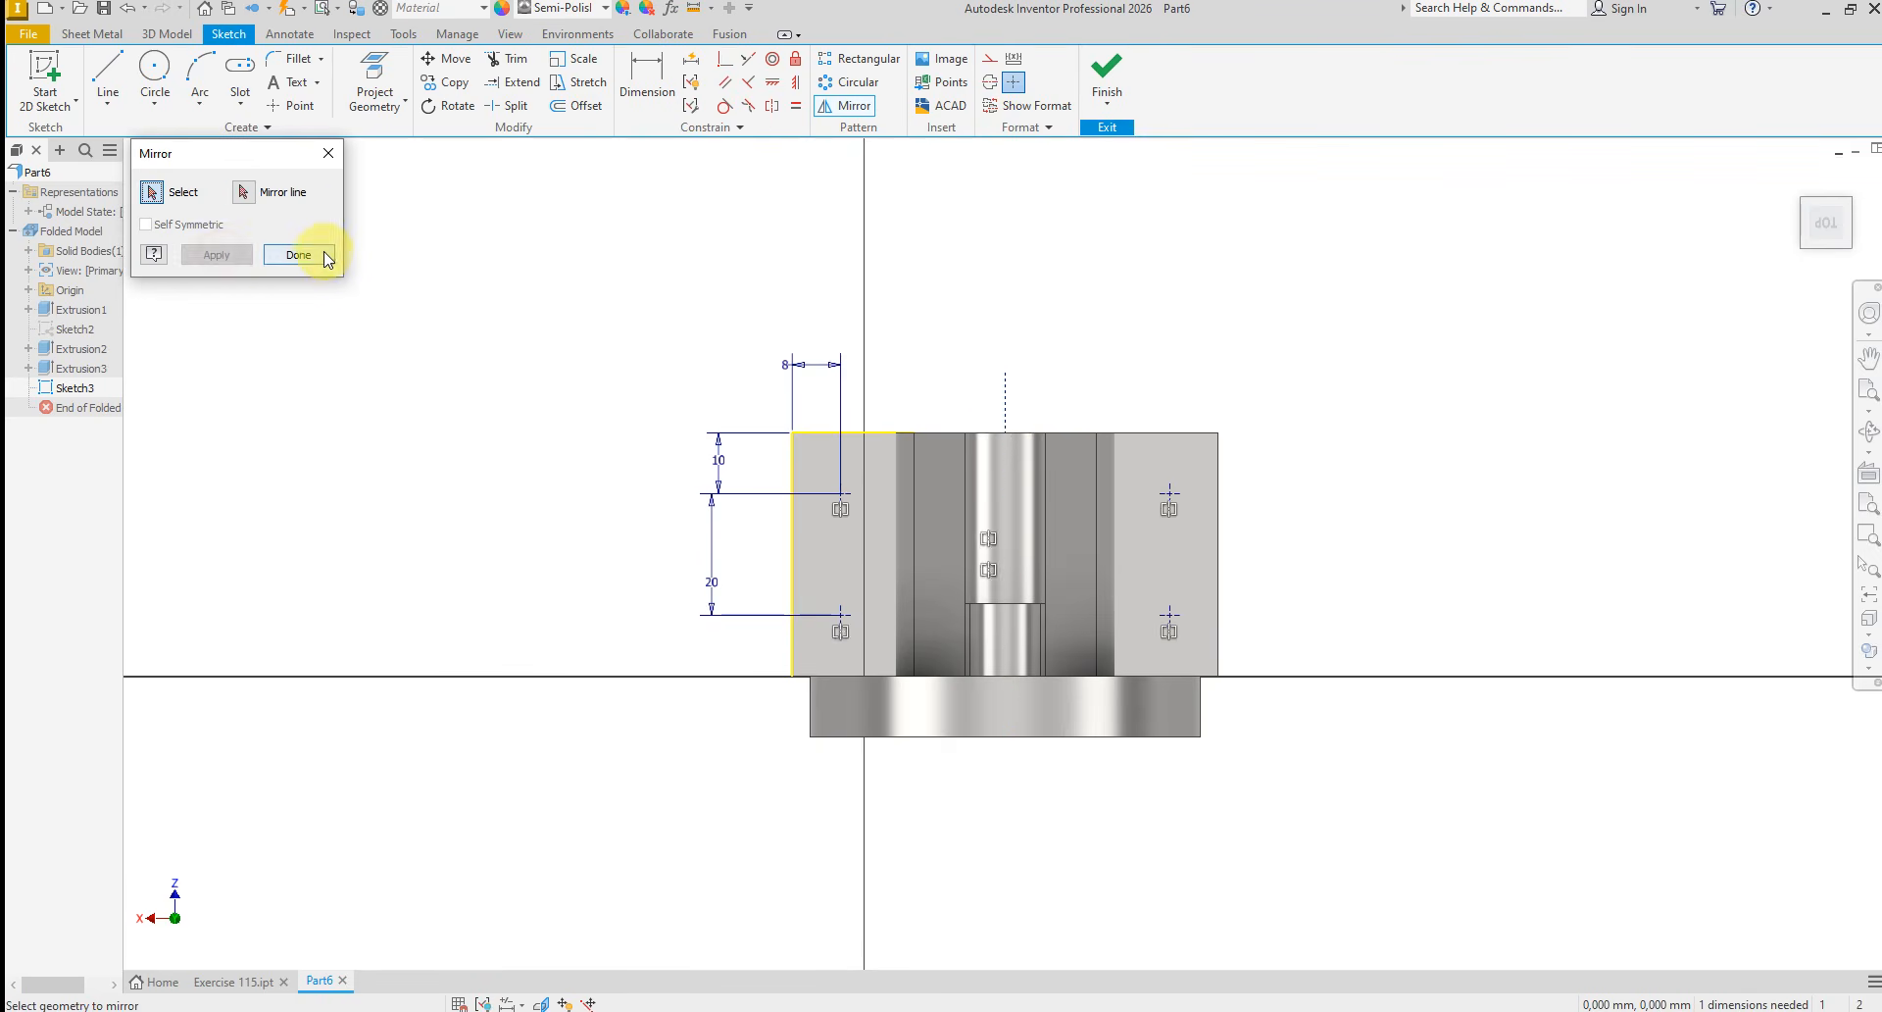
{"action": "left_click", "coordinate": [316, 255]}
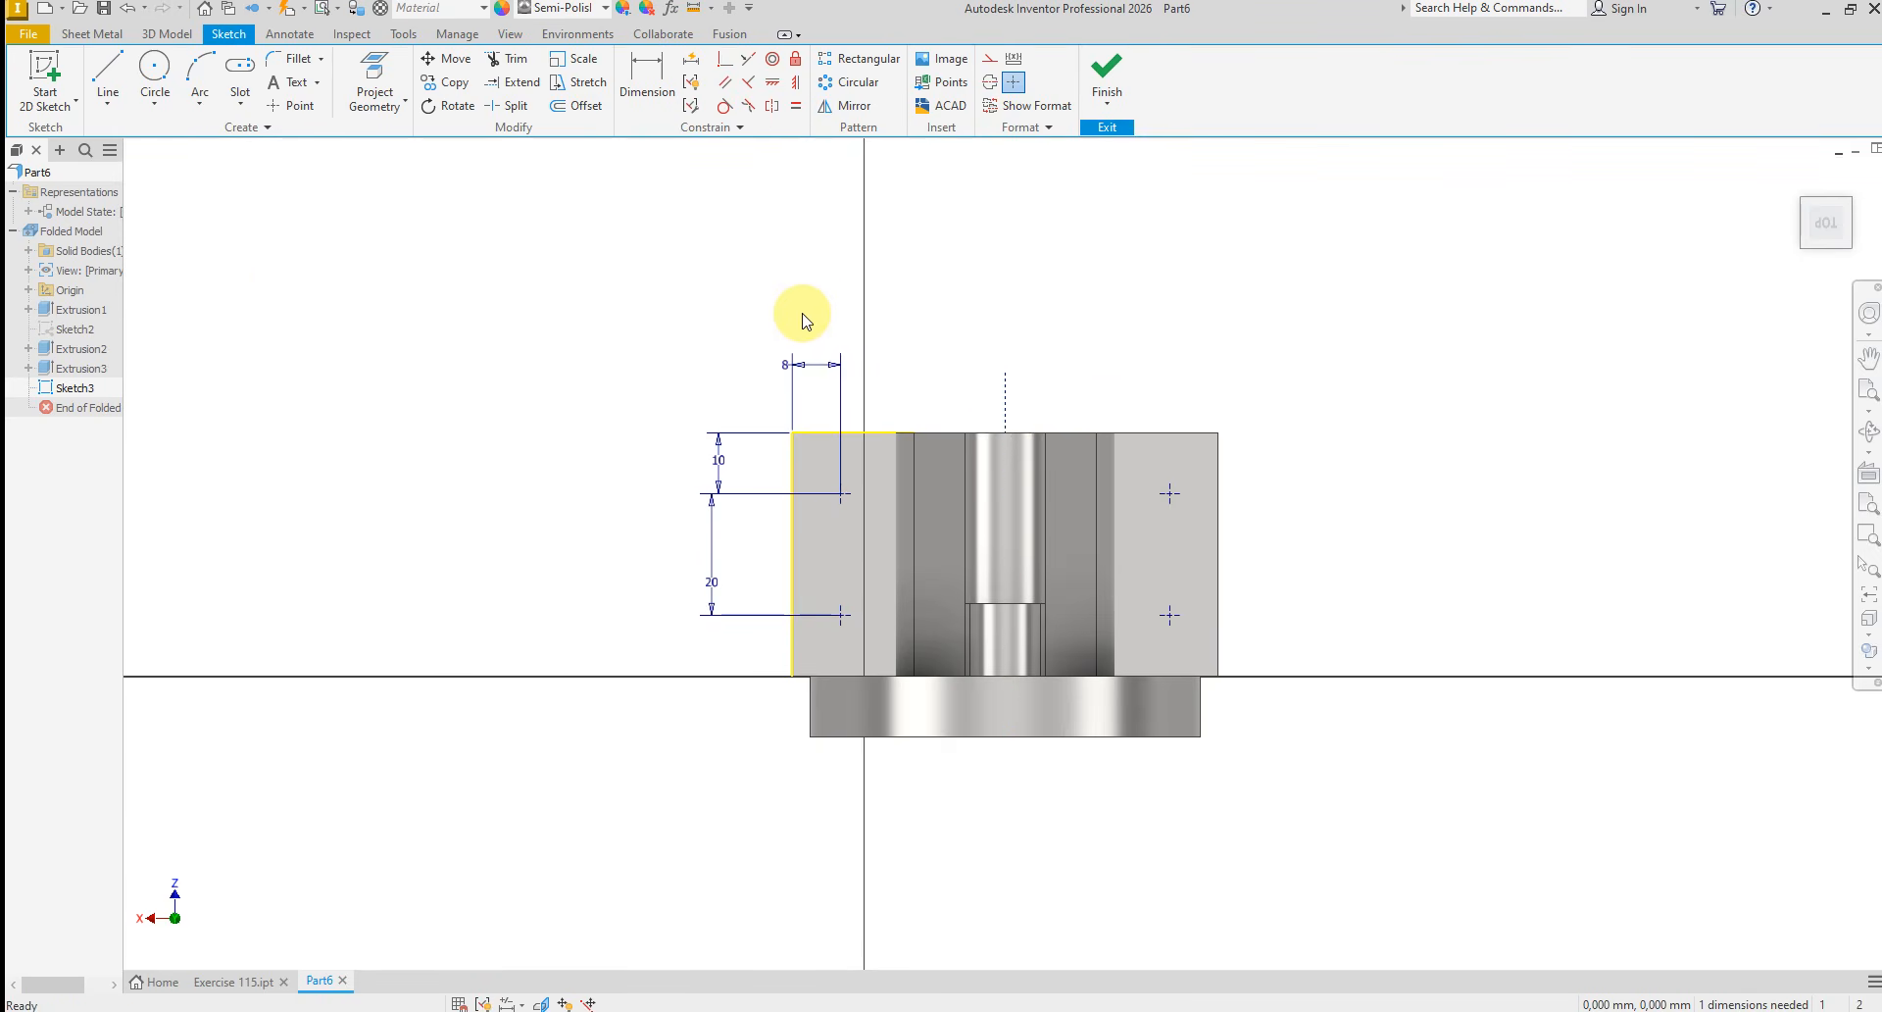
Finish the sketch and start counterbored holes at the four base points, with counterbore diameter 10 mm and depth 3 mm
{"action": "left_click", "coordinate": [1107, 74]}
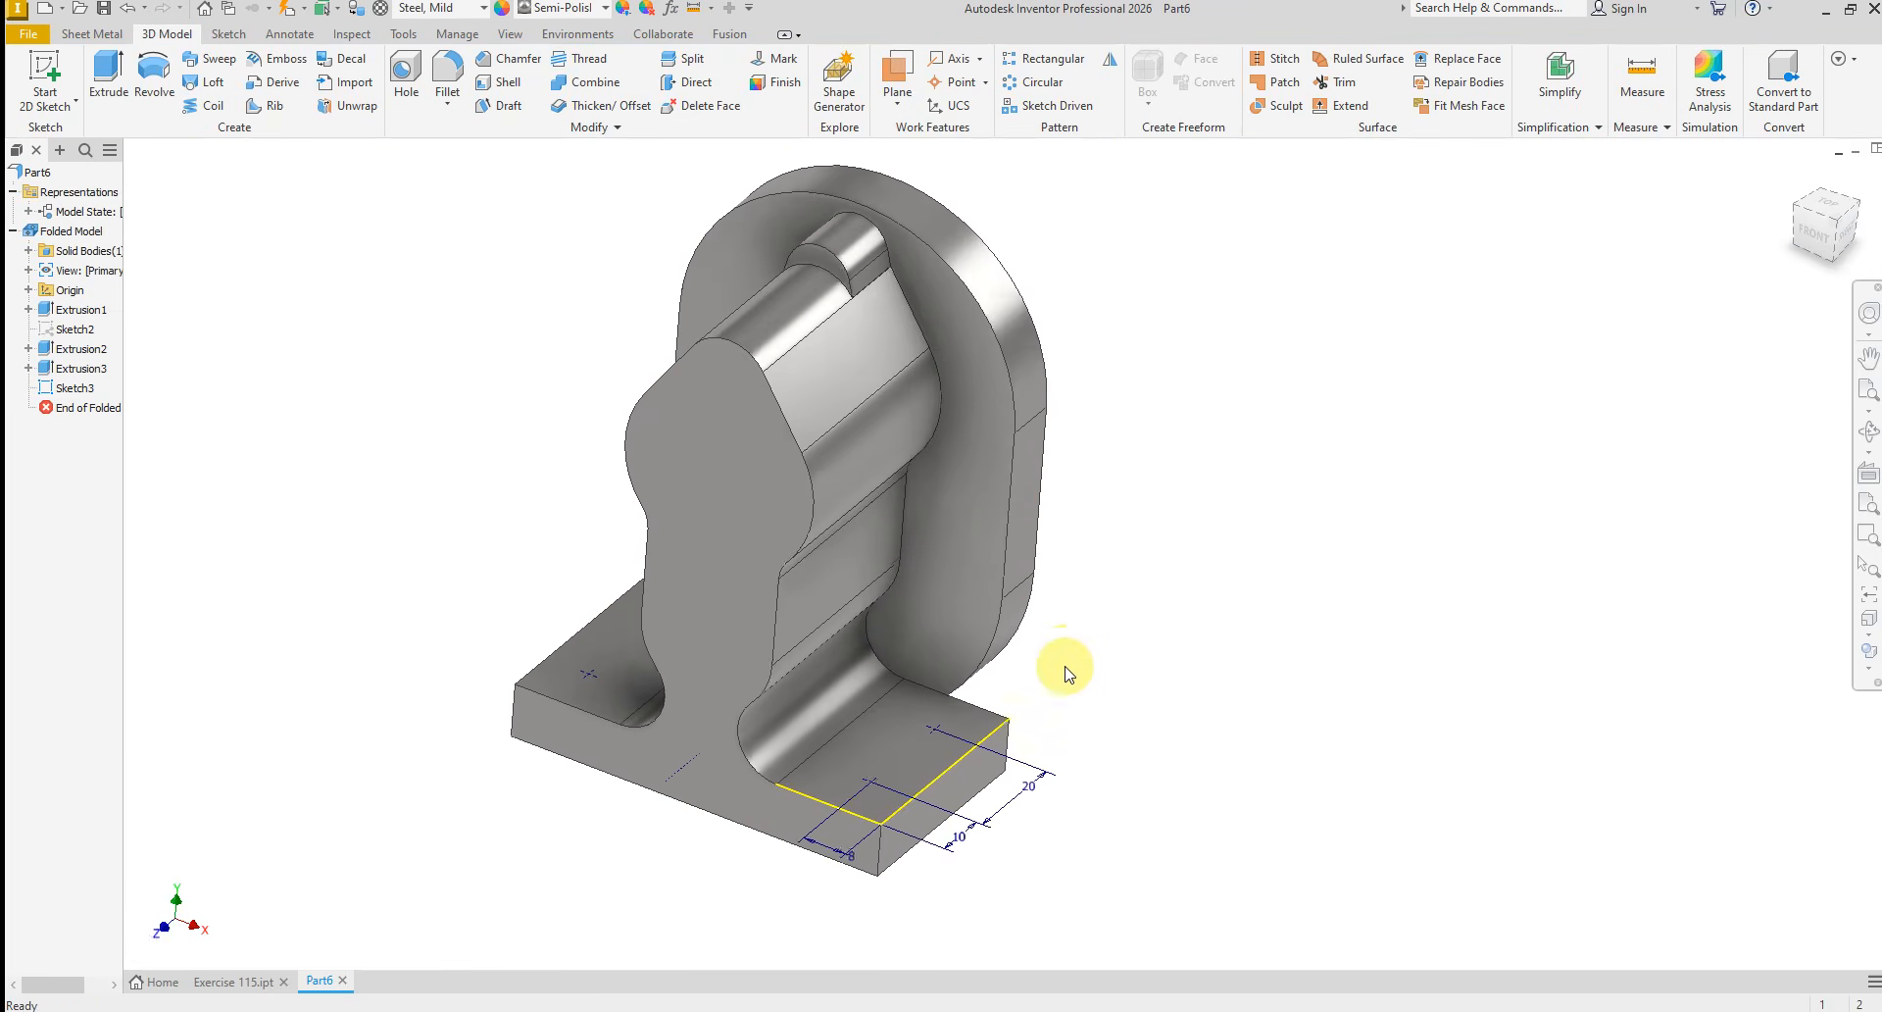
{"action": "scroll", "coordinate": [1072, 719], "scroll_direction": "up", "scroll_amount": 5}
{"action": "scroll", "coordinate": [979, 656], "scroll_direction": "down", "scroll_amount": 3}
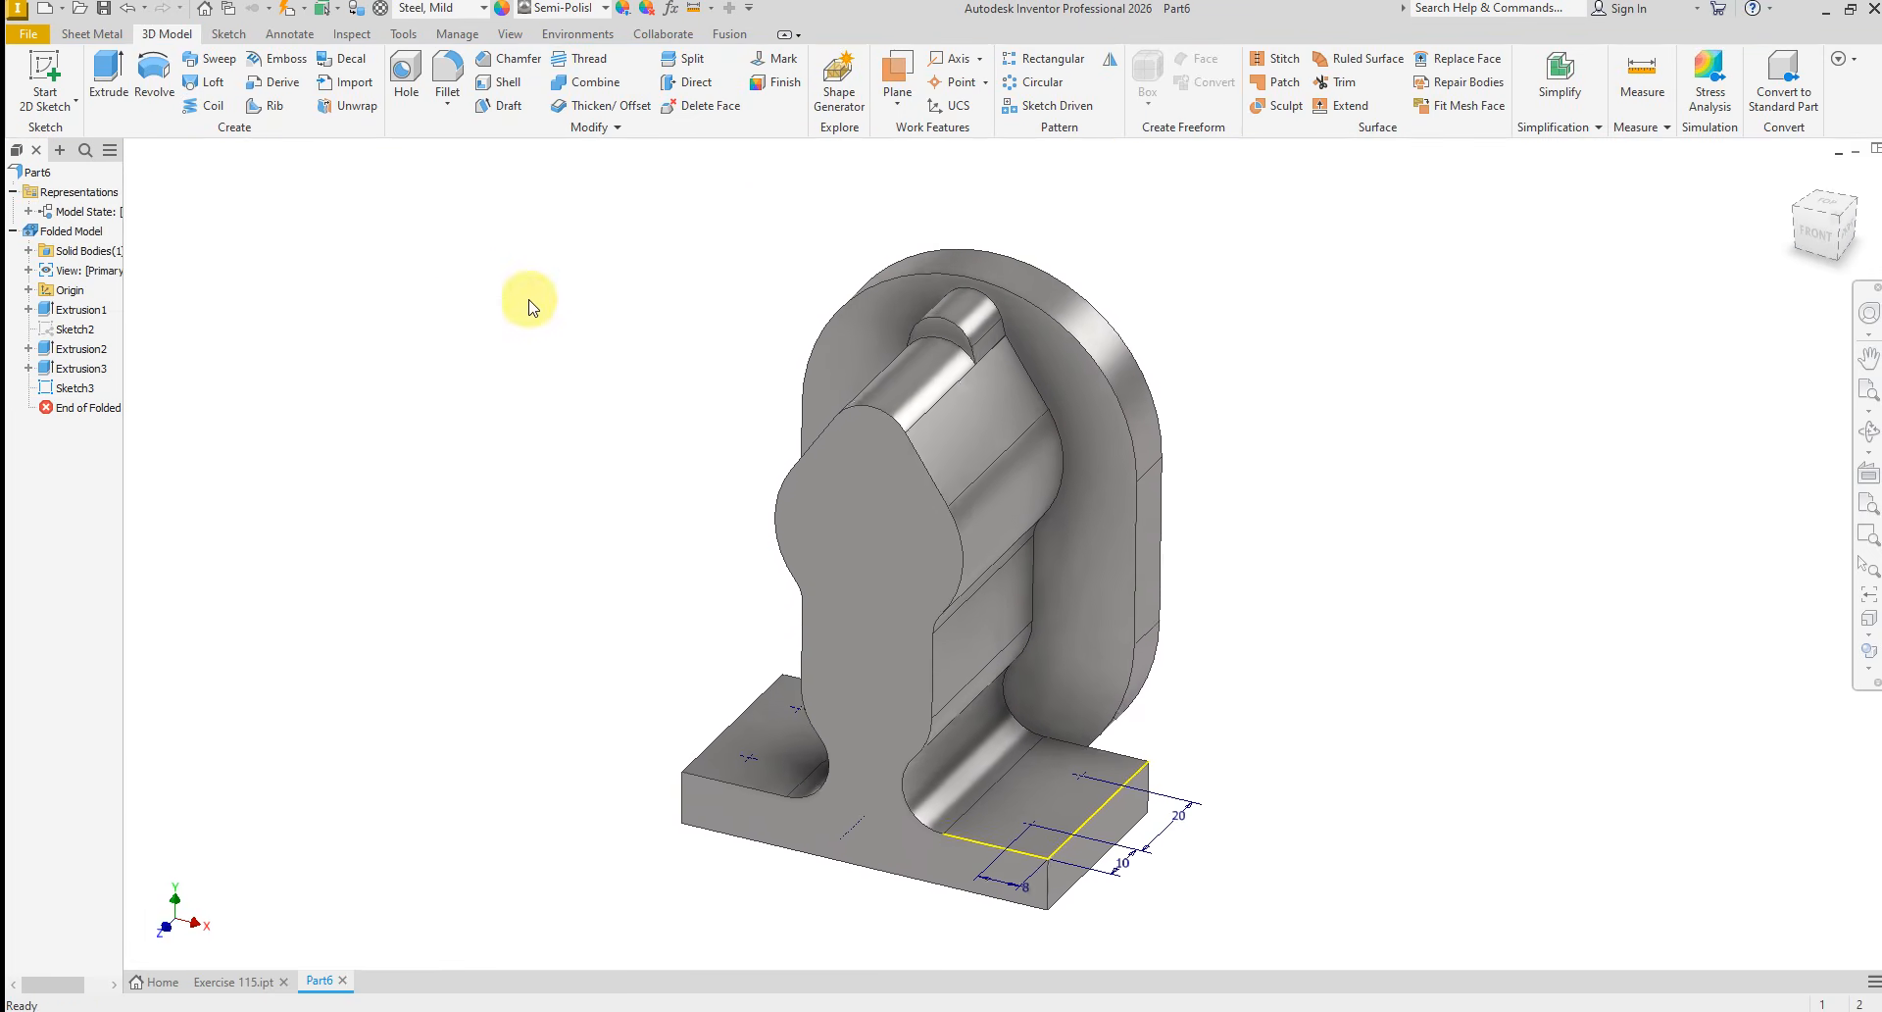
{"action": "left_click", "coordinate": [402, 78]}
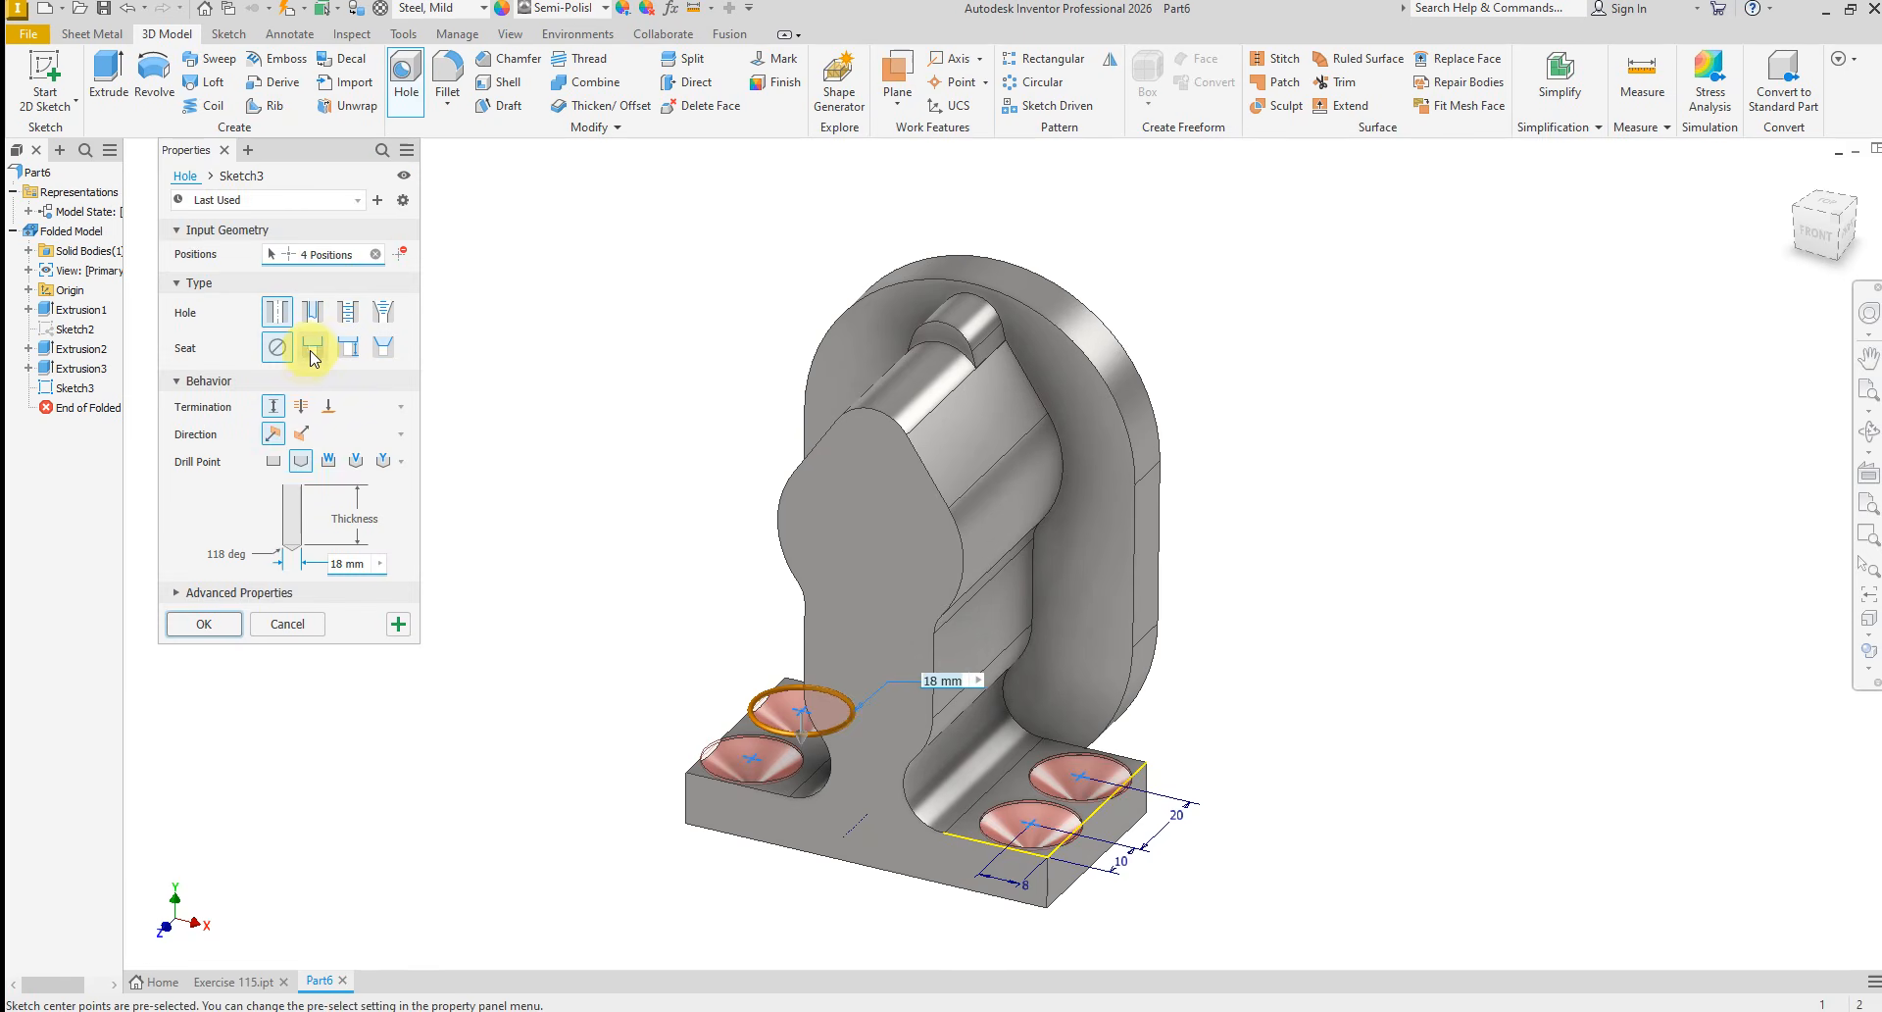
{"action": "left_click", "coordinate": [310, 348]}
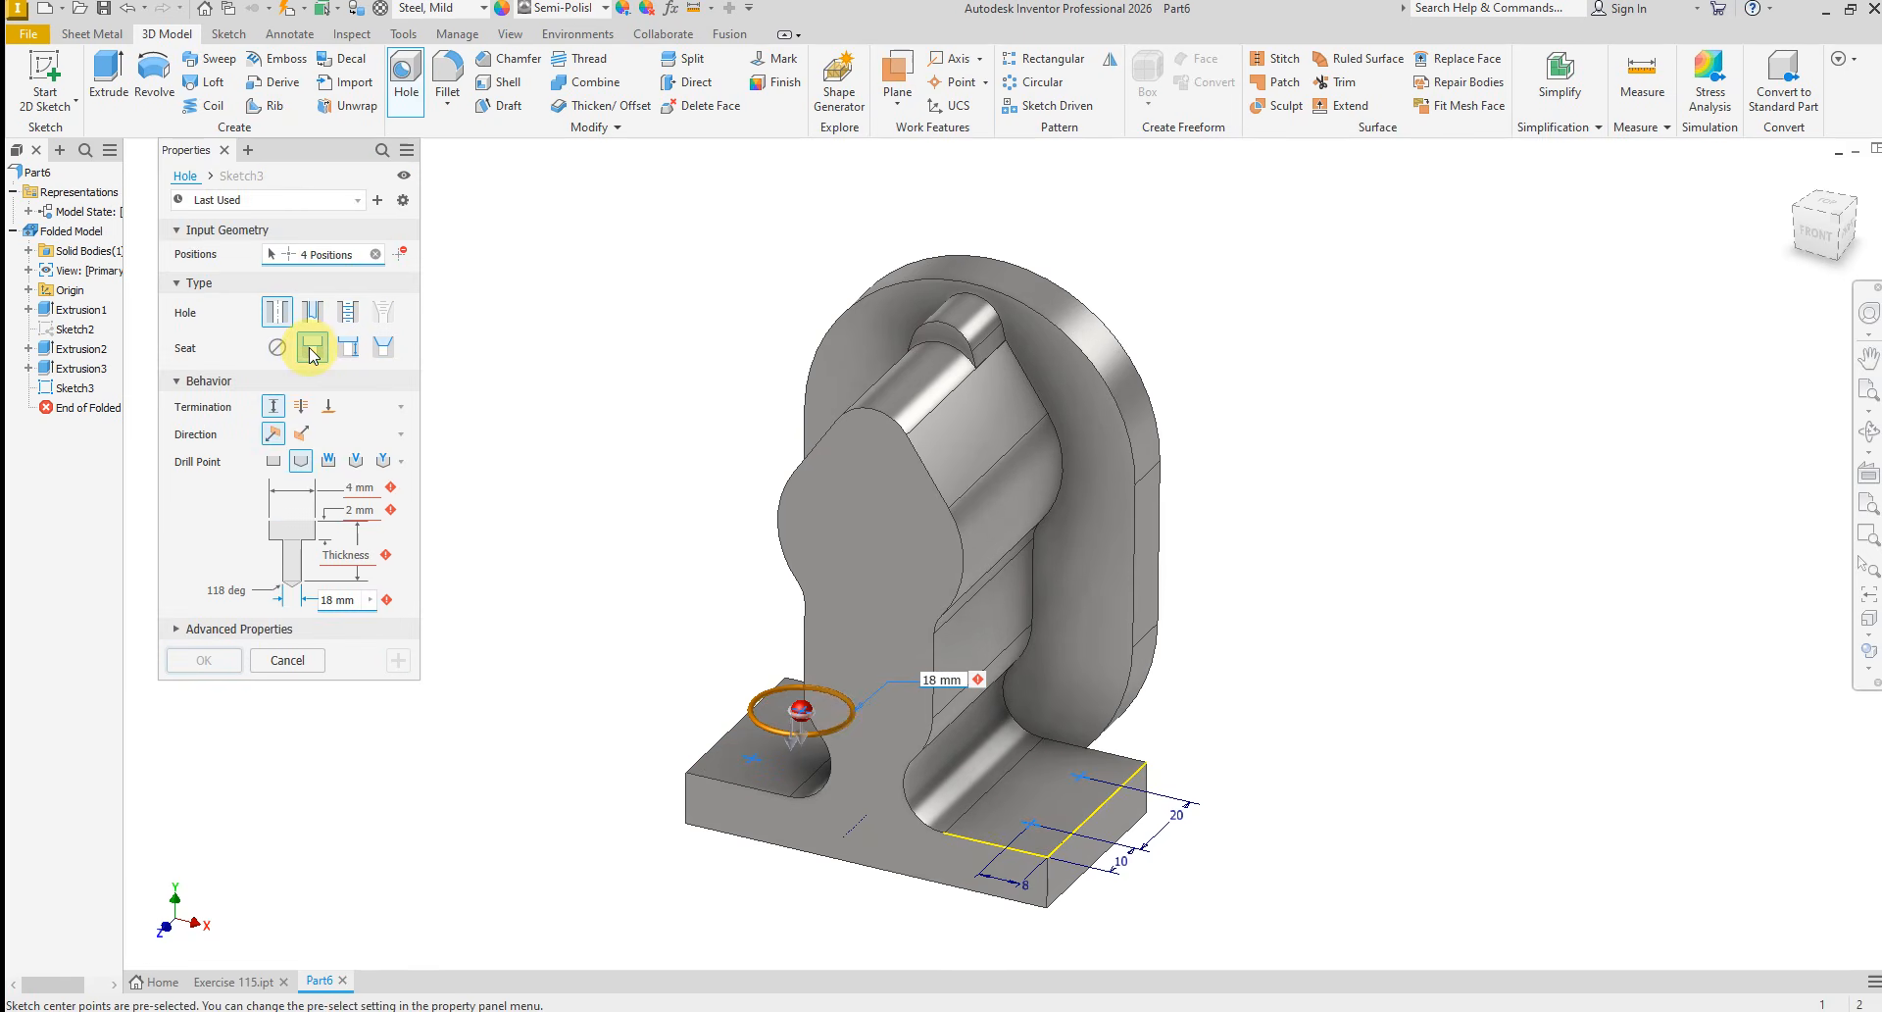
{"action": "left_click", "coordinate": [344, 488]}
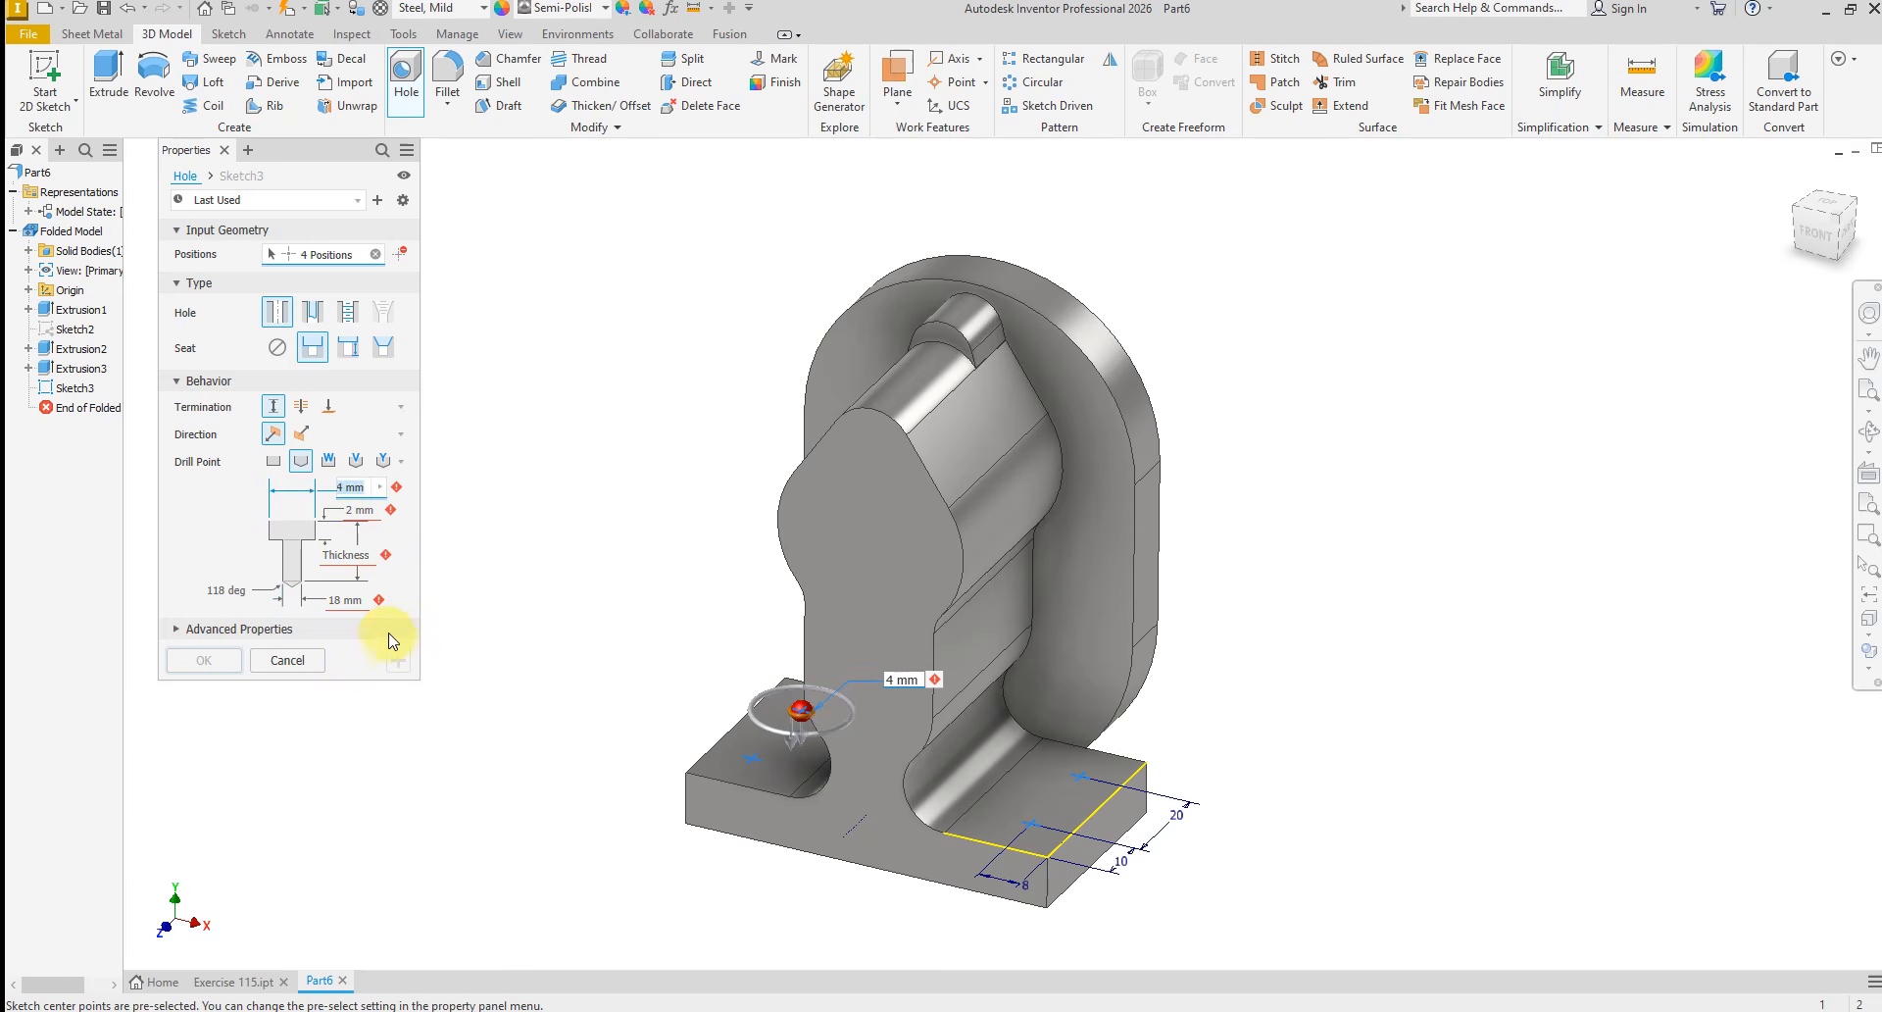
{"action": "left_click", "coordinate": [350, 546]}
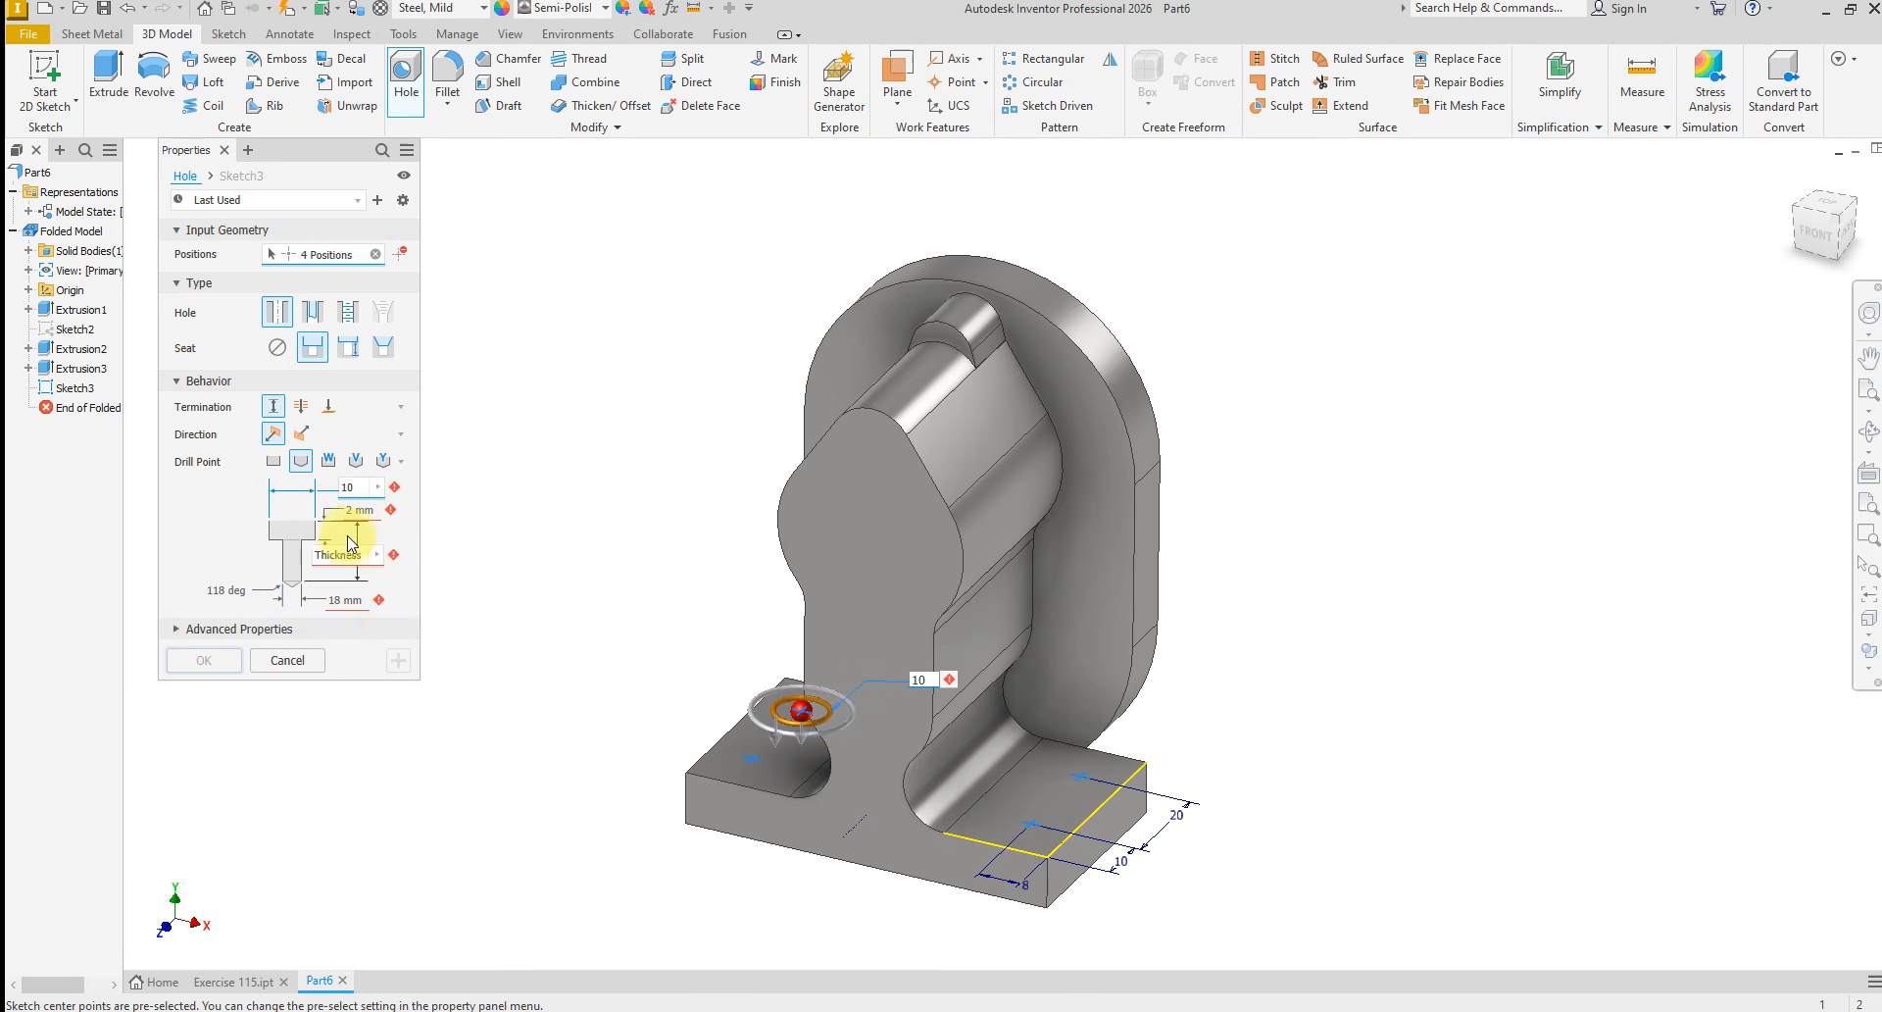
{"action": "left_click", "coordinate": [354, 510]}
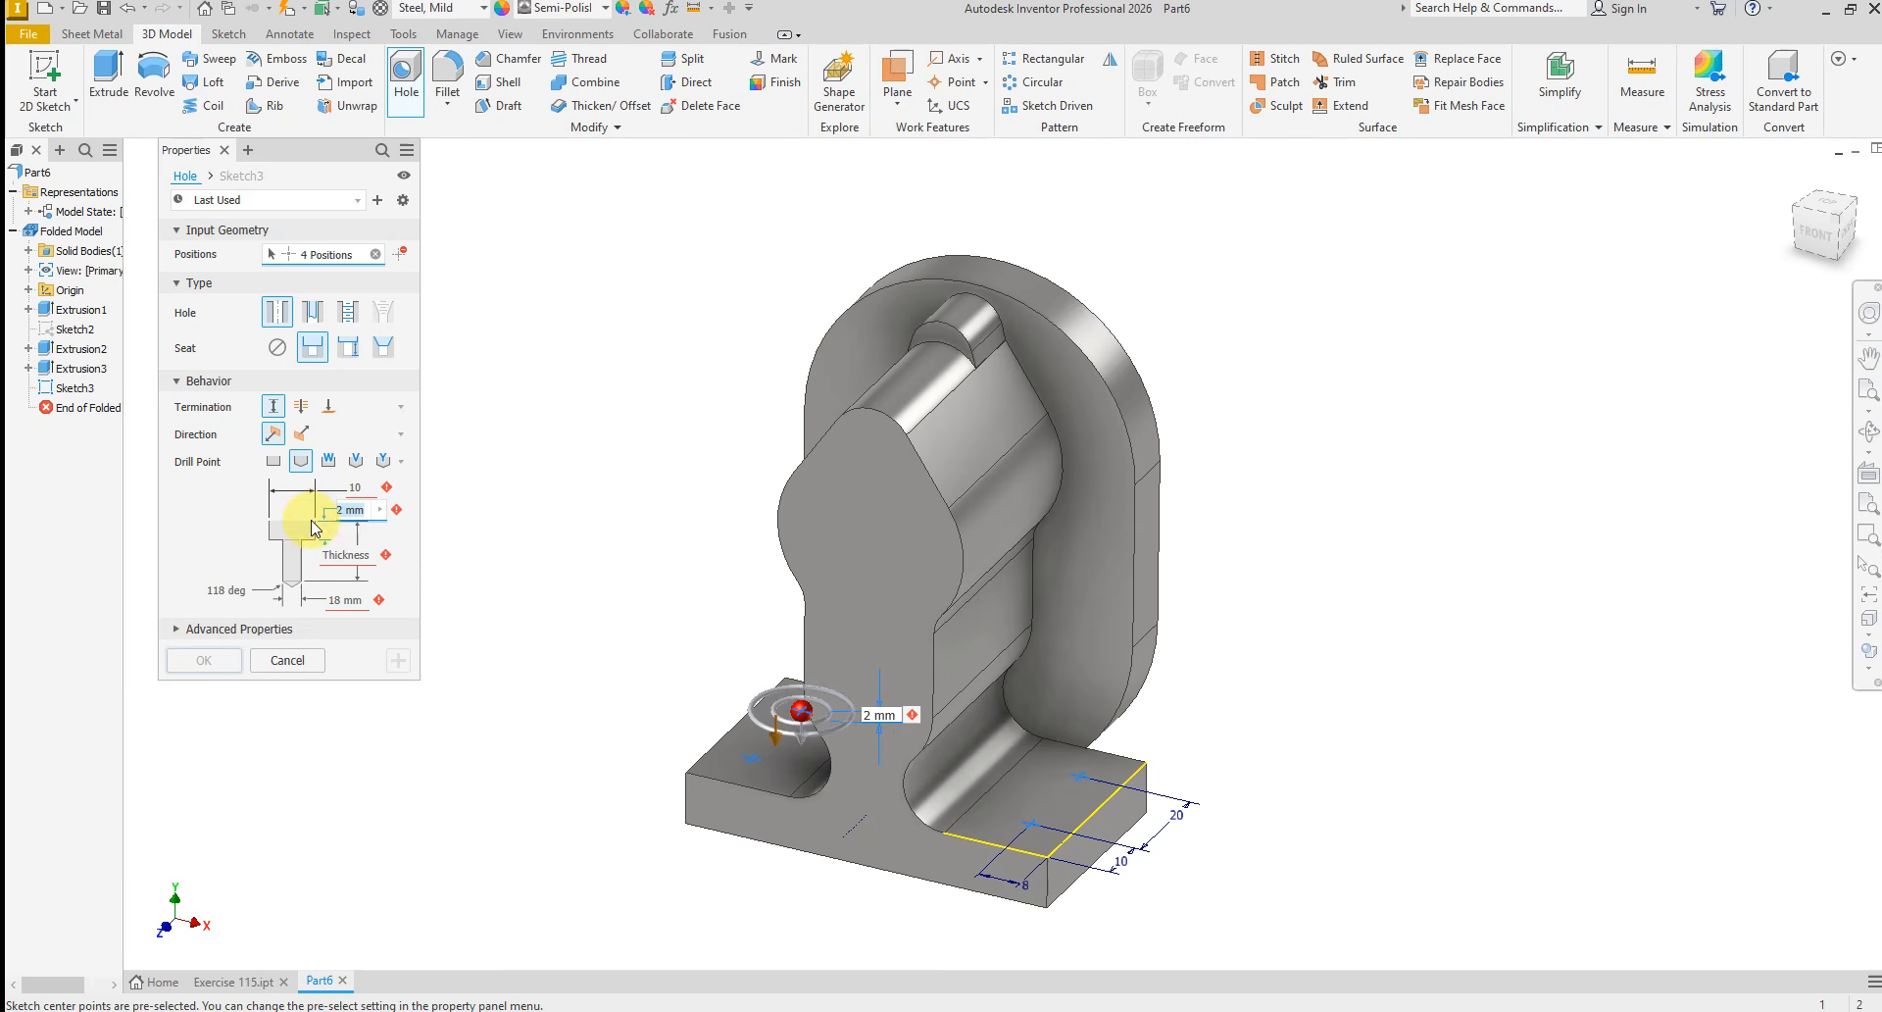
Set the hole depth to 10 mm and the drill diameter to 8 mm, and create the four holes
{"action": "left_click", "coordinate": [369, 556]}
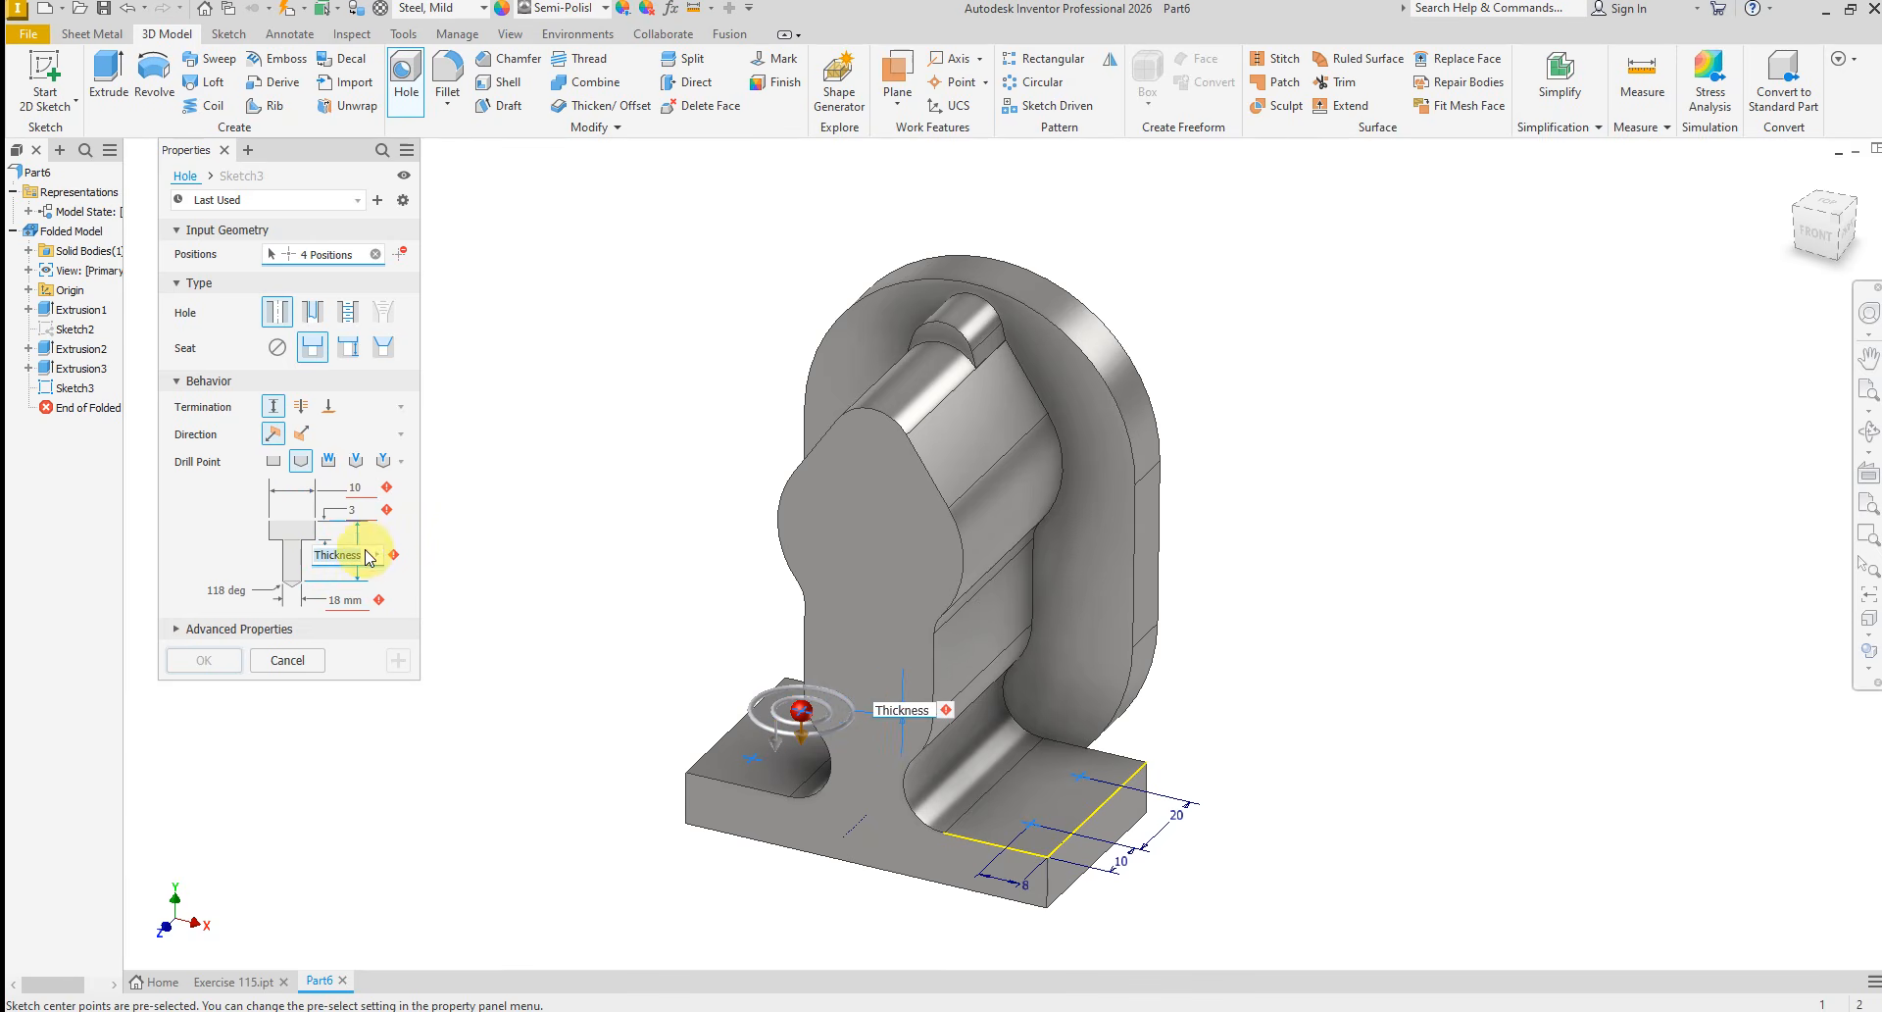
{"action": "type", "text": "10"}
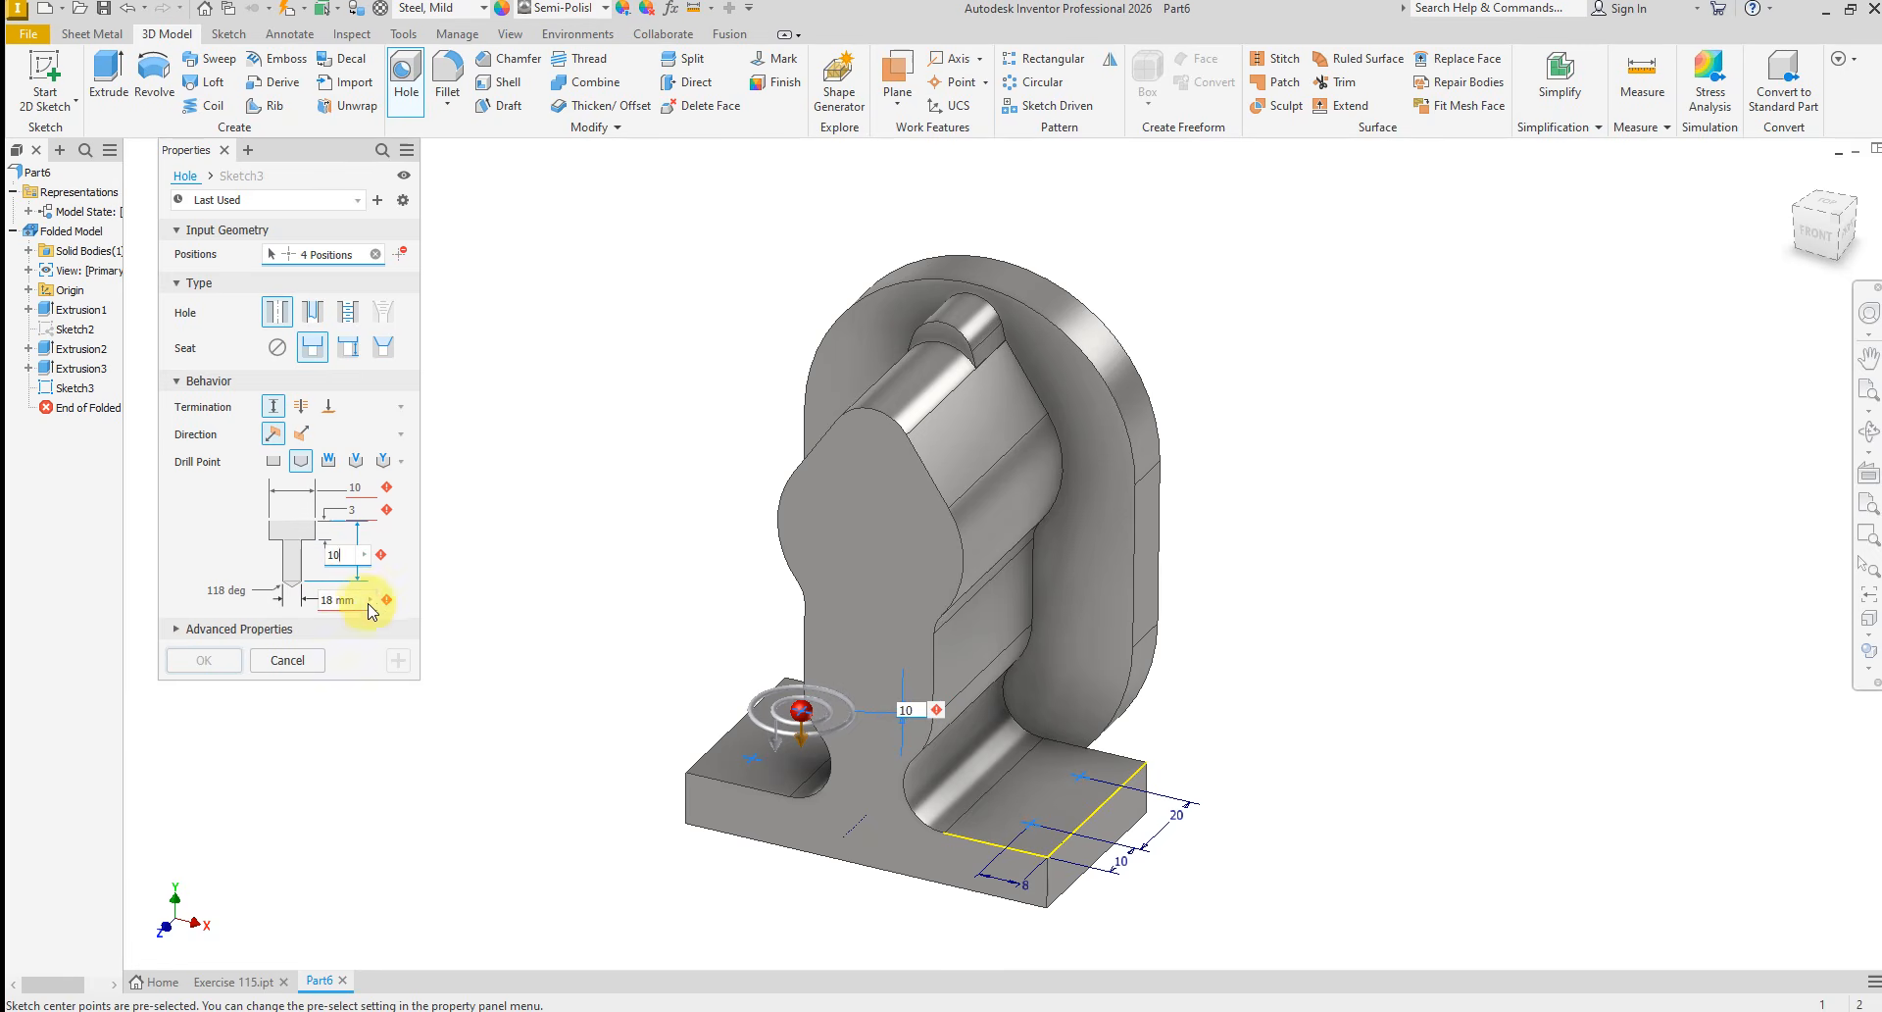
{"action": "left_click", "coordinate": [333, 601]}
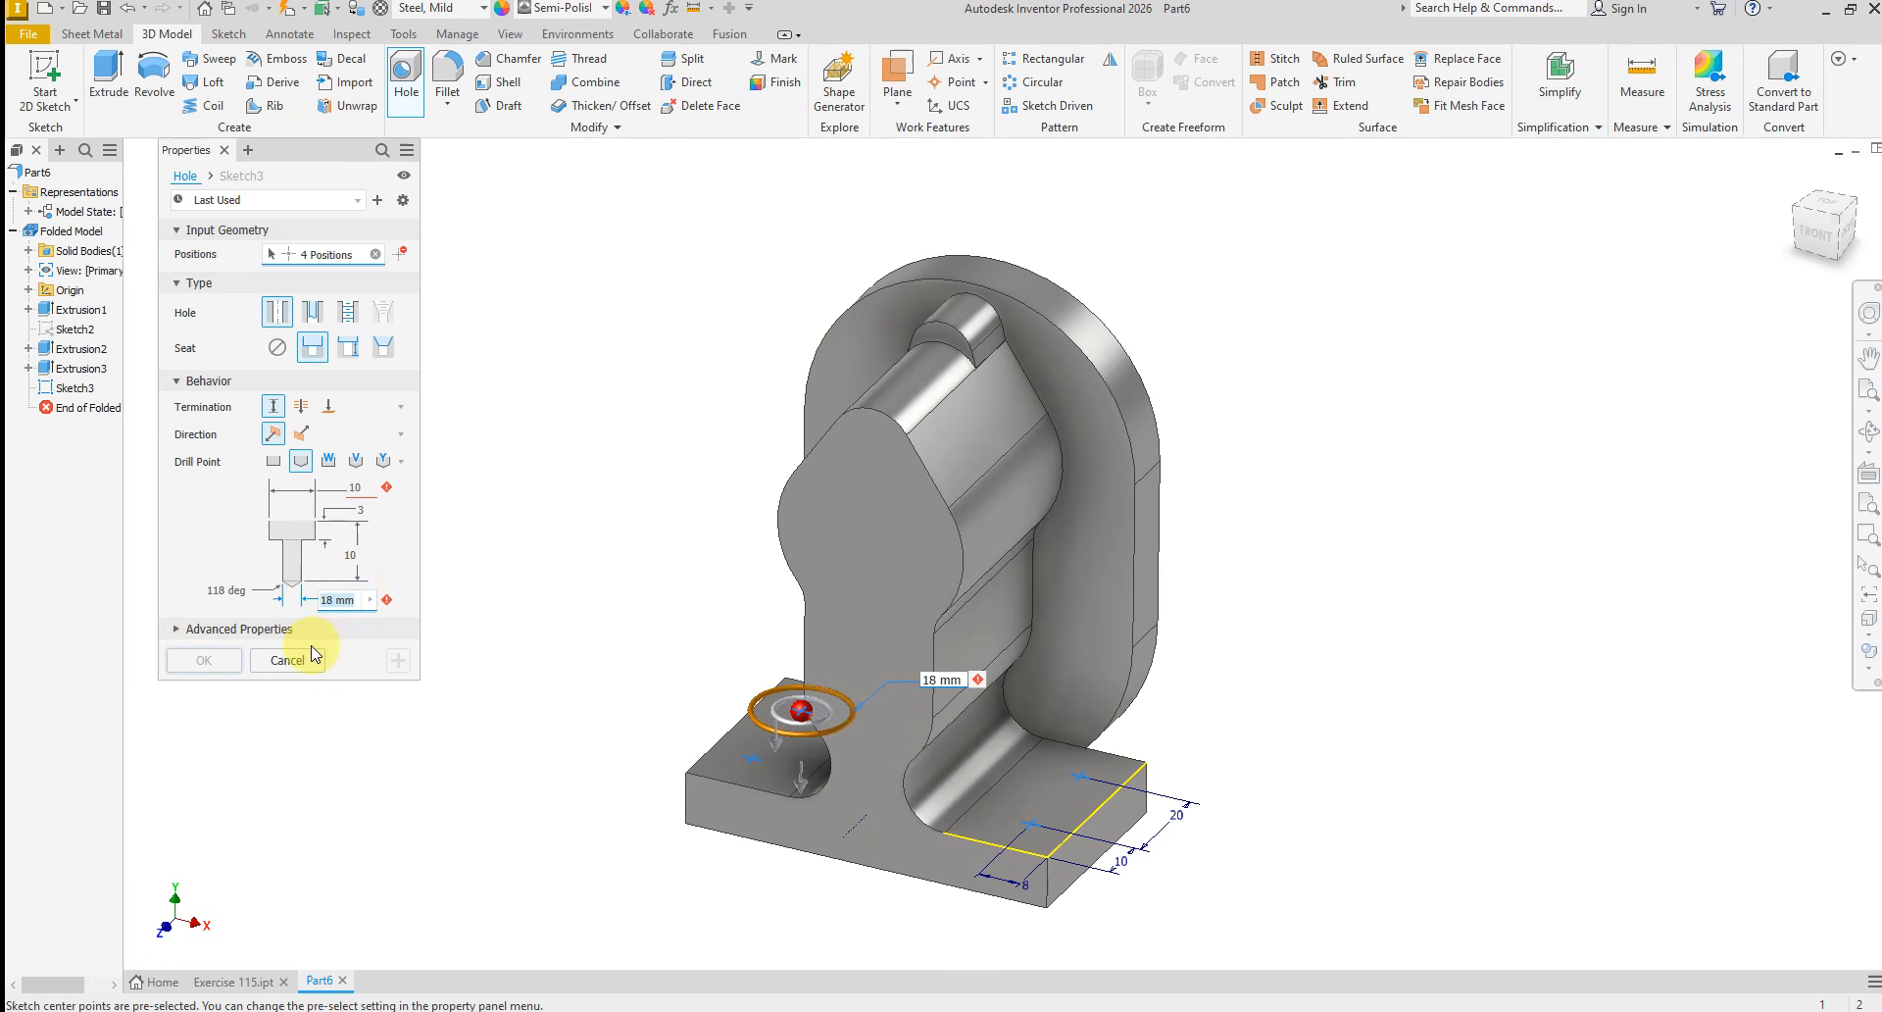
{"action": "type", "text": "8"}
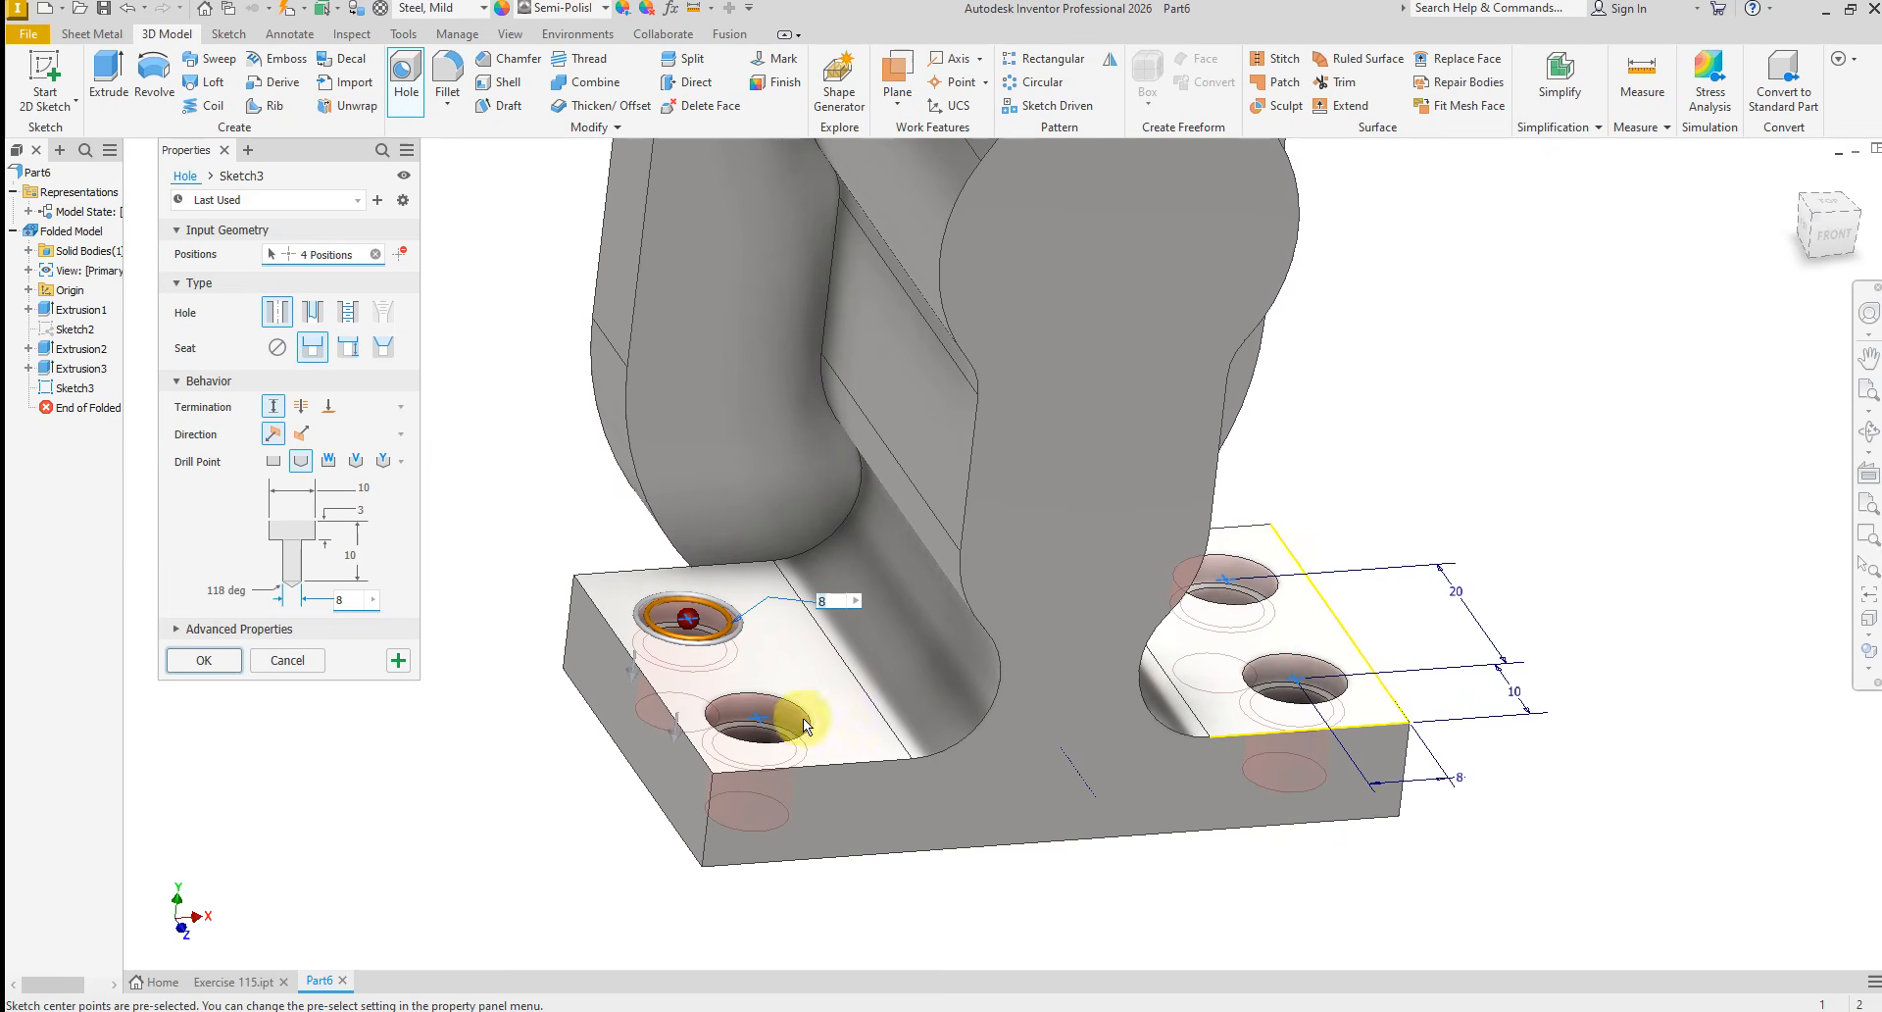
{"action": "left_click", "coordinate": [206, 660]}
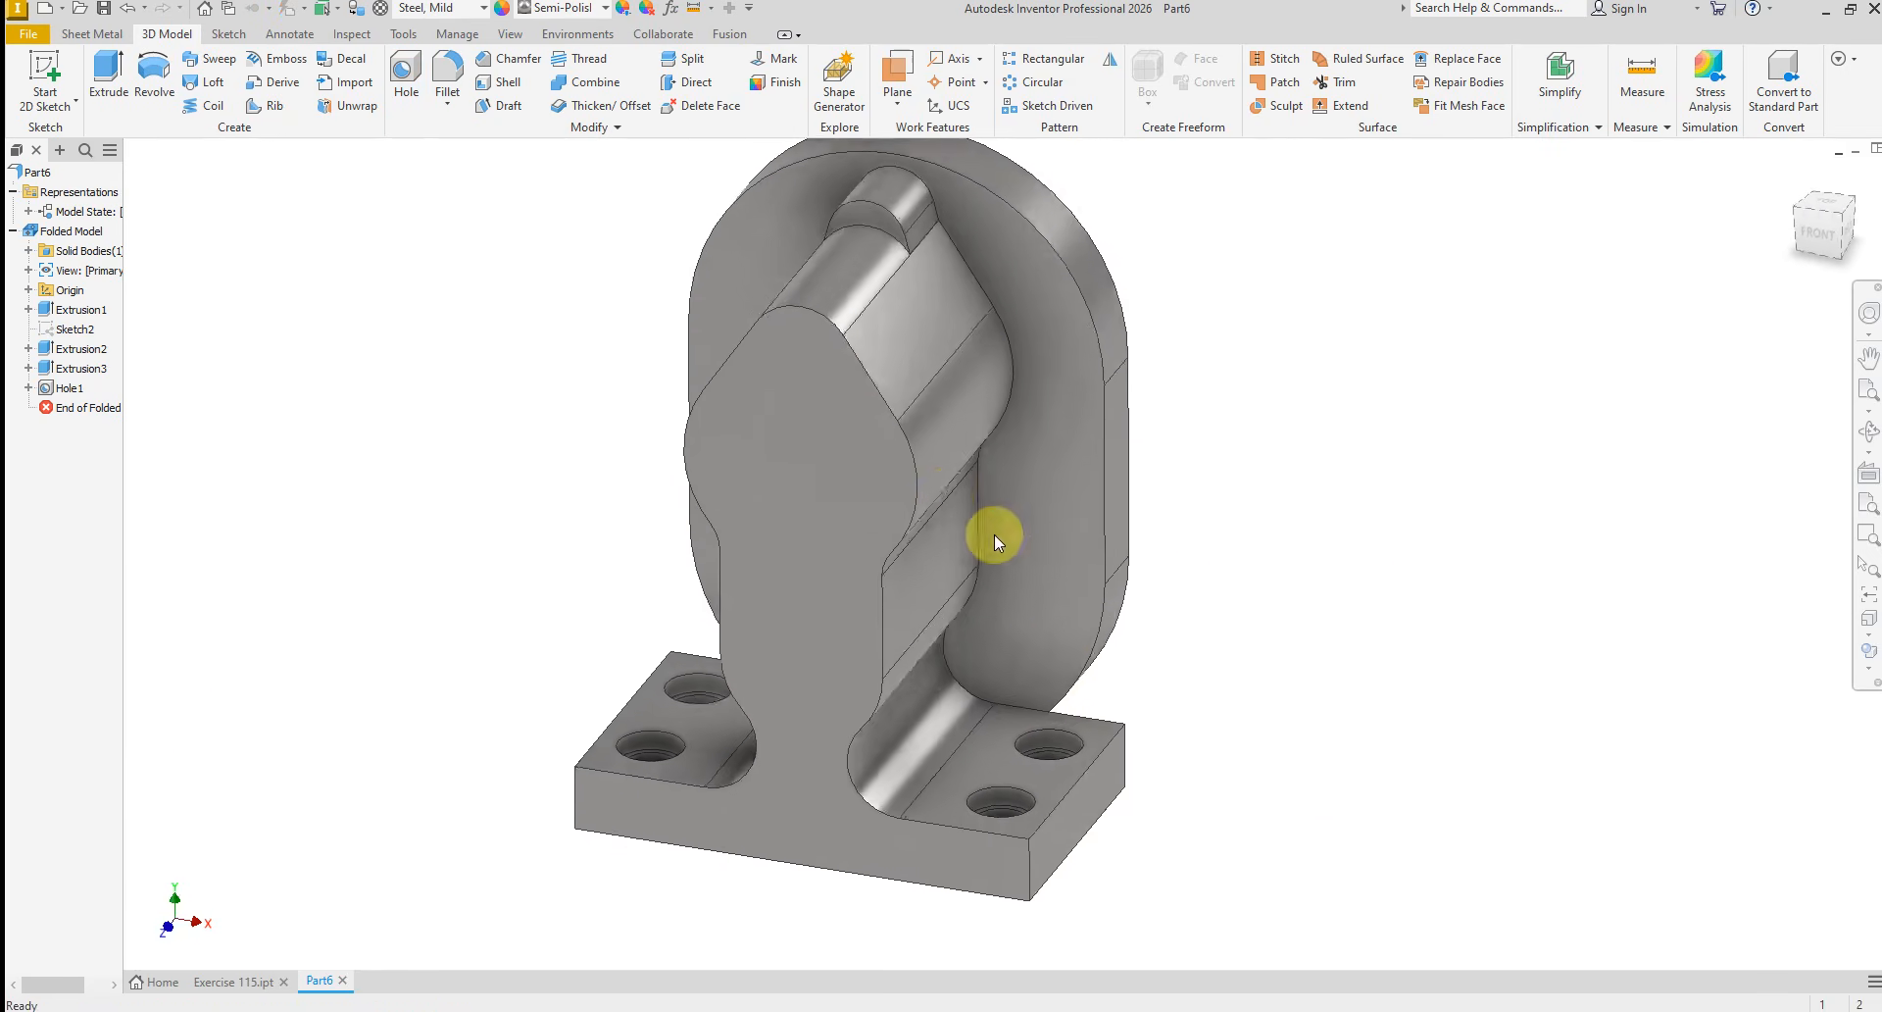
Fillet the four vertical corner edges of the base plate with an 8 mm radius
{"action": "left_click", "coordinate": [448, 87]}
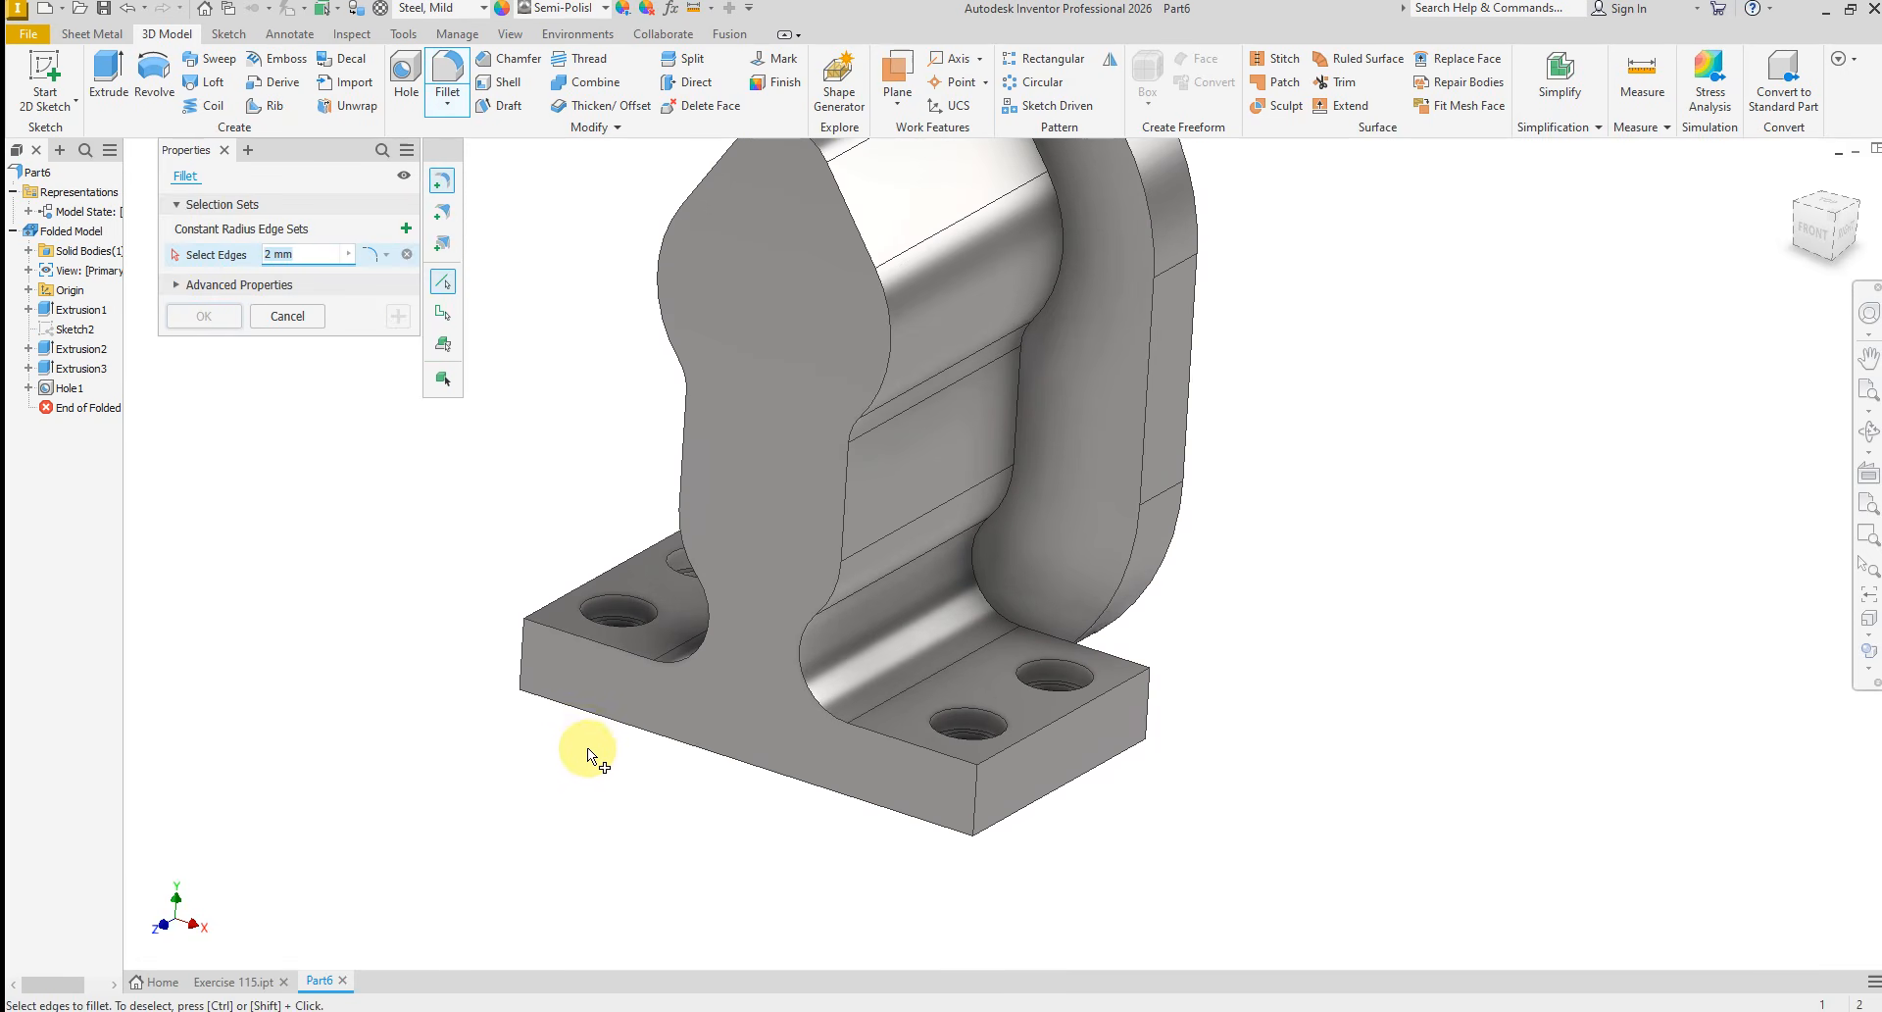
{"action": "left_click", "coordinate": [978, 811]}
{"action": "left_click", "coordinate": [1149, 715]}
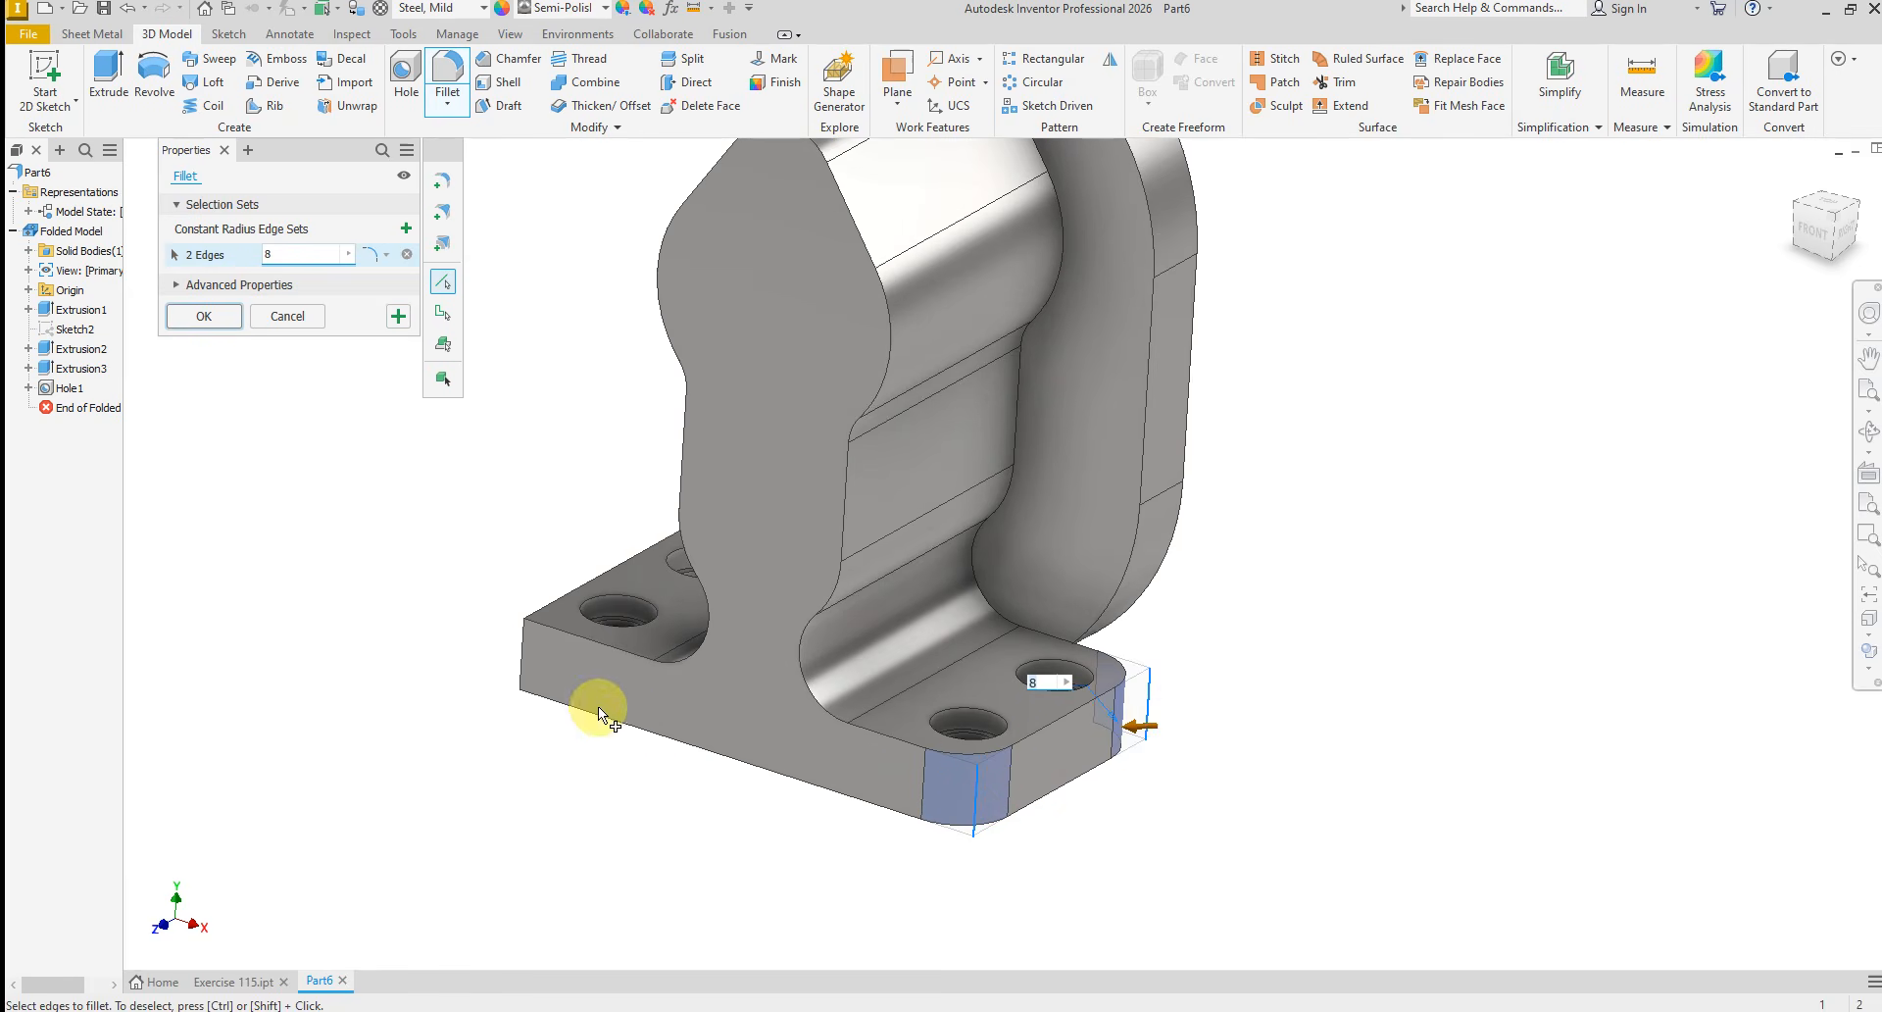
{"action": "left_click", "coordinate": [521, 653]}
{"action": "middle_click_drag", "start_coordinate": [522, 653], "coordinate": [639, 702], "text": "shift"}
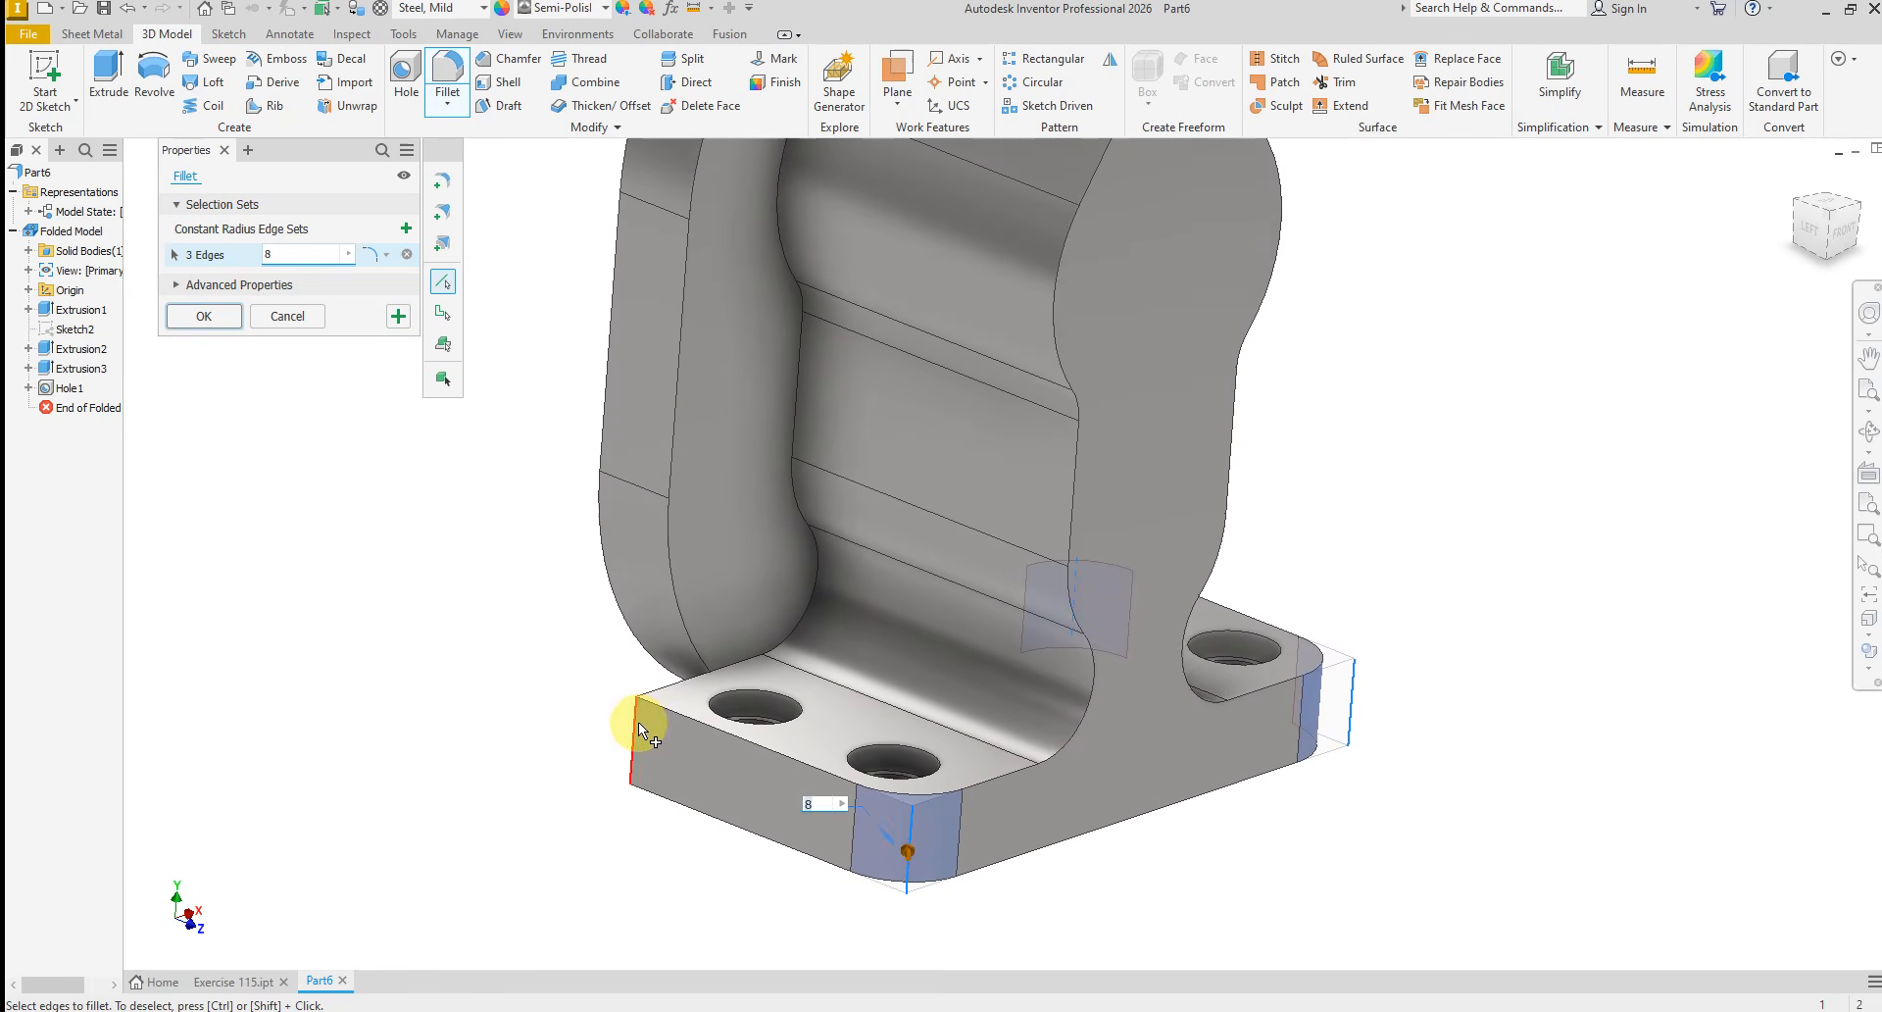
{"action": "left_click", "coordinate": [638, 731]}
{"action": "left_click", "coordinate": [196, 313]}
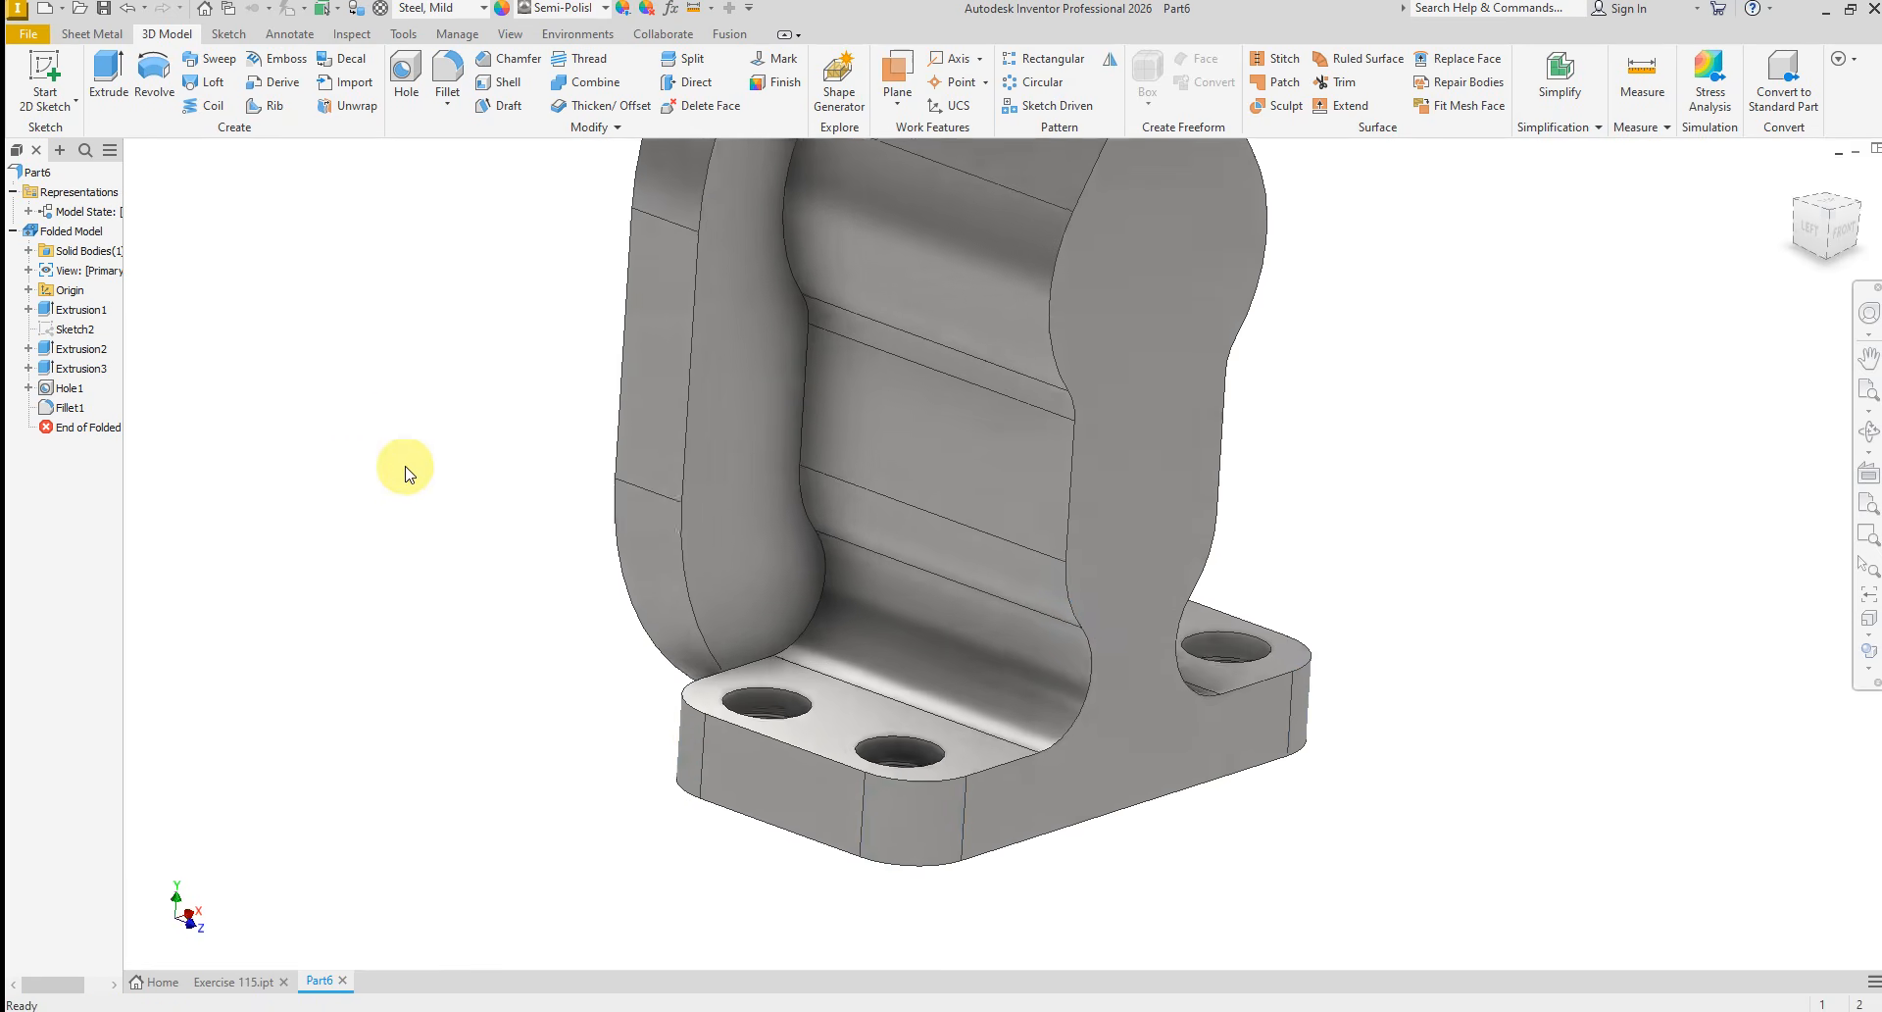
Start a new sketch on the YZ origin plane and slice the part graphics at the sketch plane
{"action": "middle_click_drag", "start_coordinate": [403, 465], "coordinate": [748, 382], "text": "shift"}
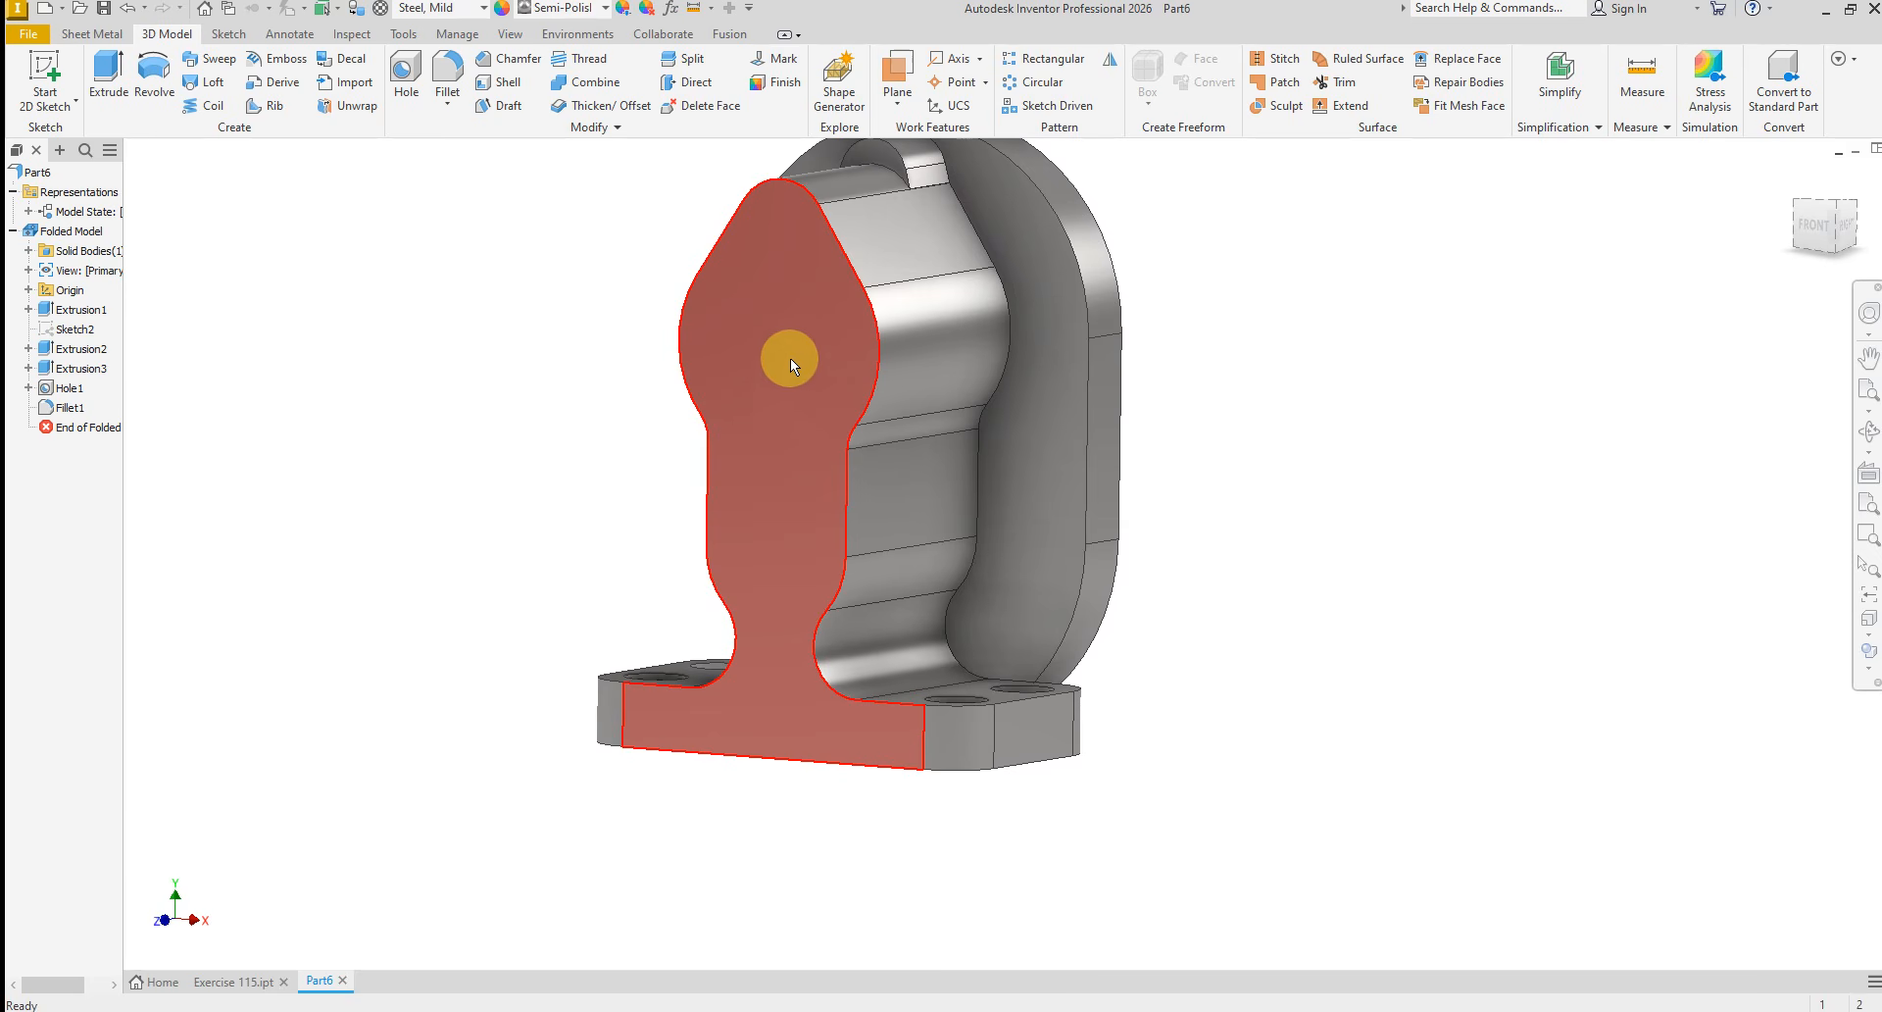
{"action": "scroll", "coordinate": [829, 484], "scroll_direction": "down", "scroll_amount": 1}
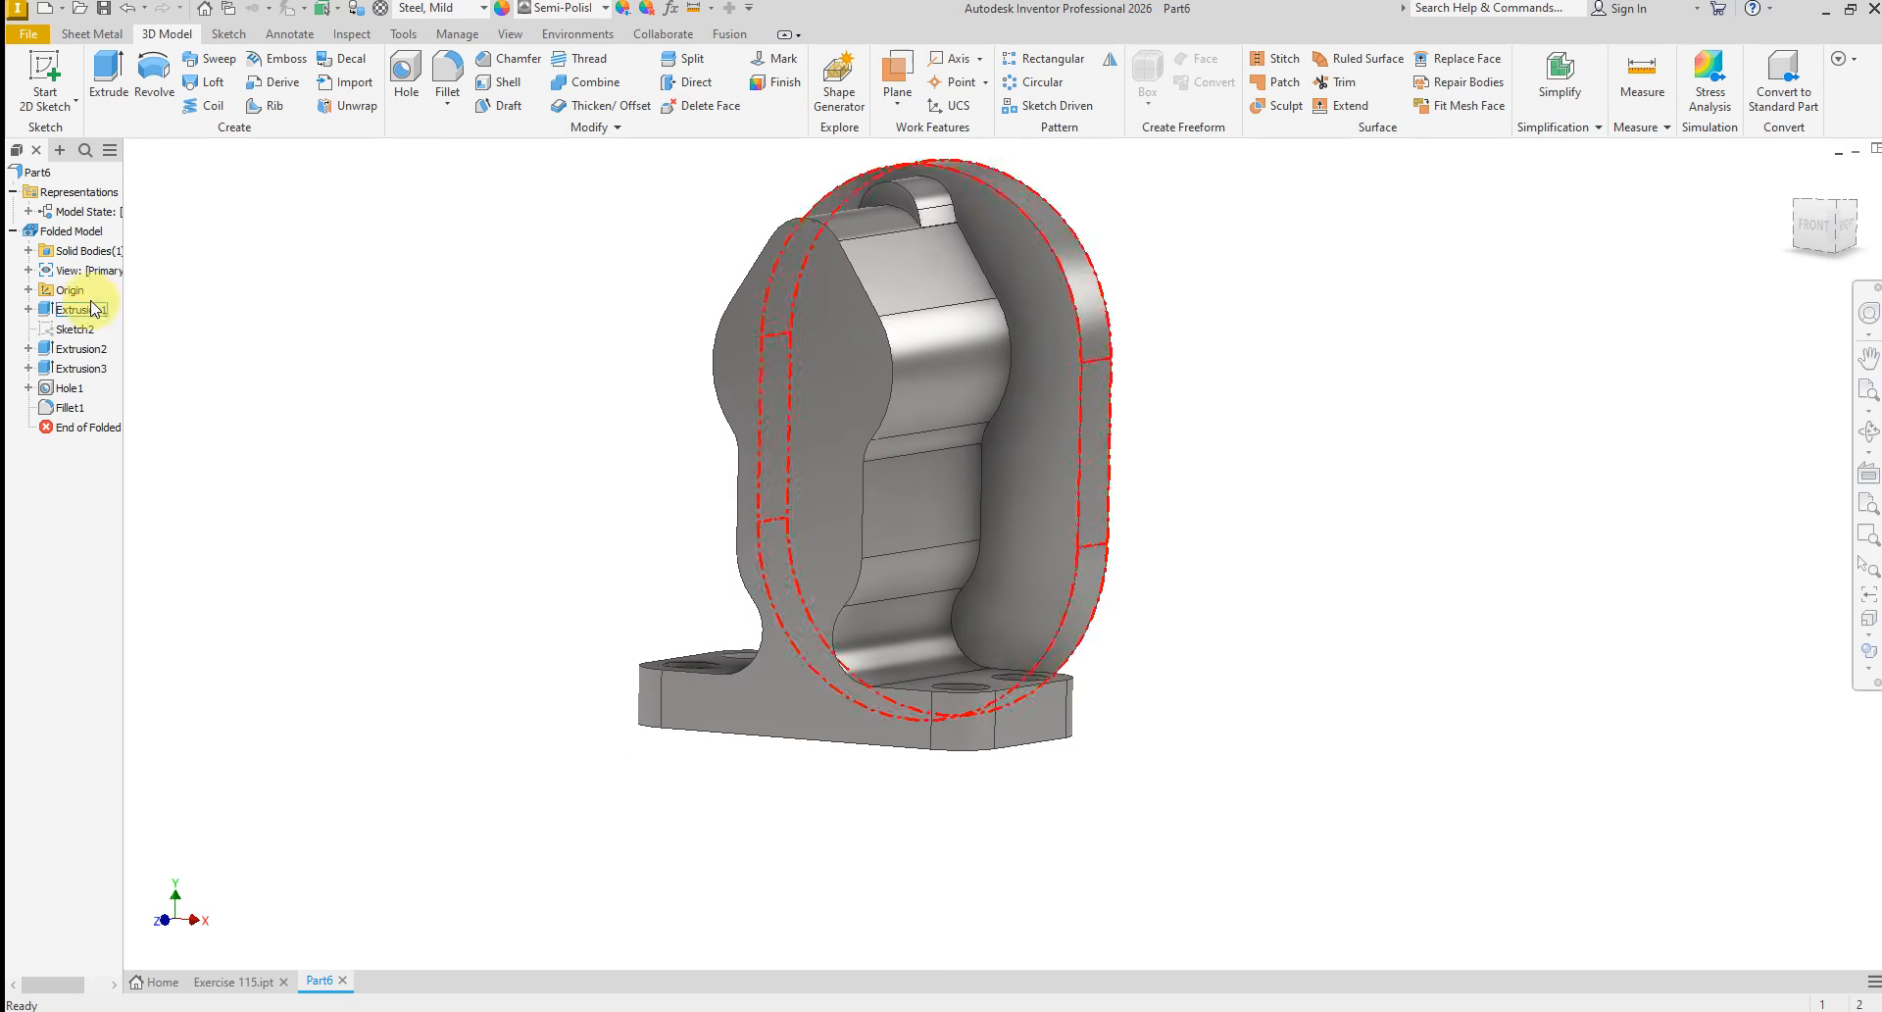
{"action": "left_click", "coordinate": [30, 290]}
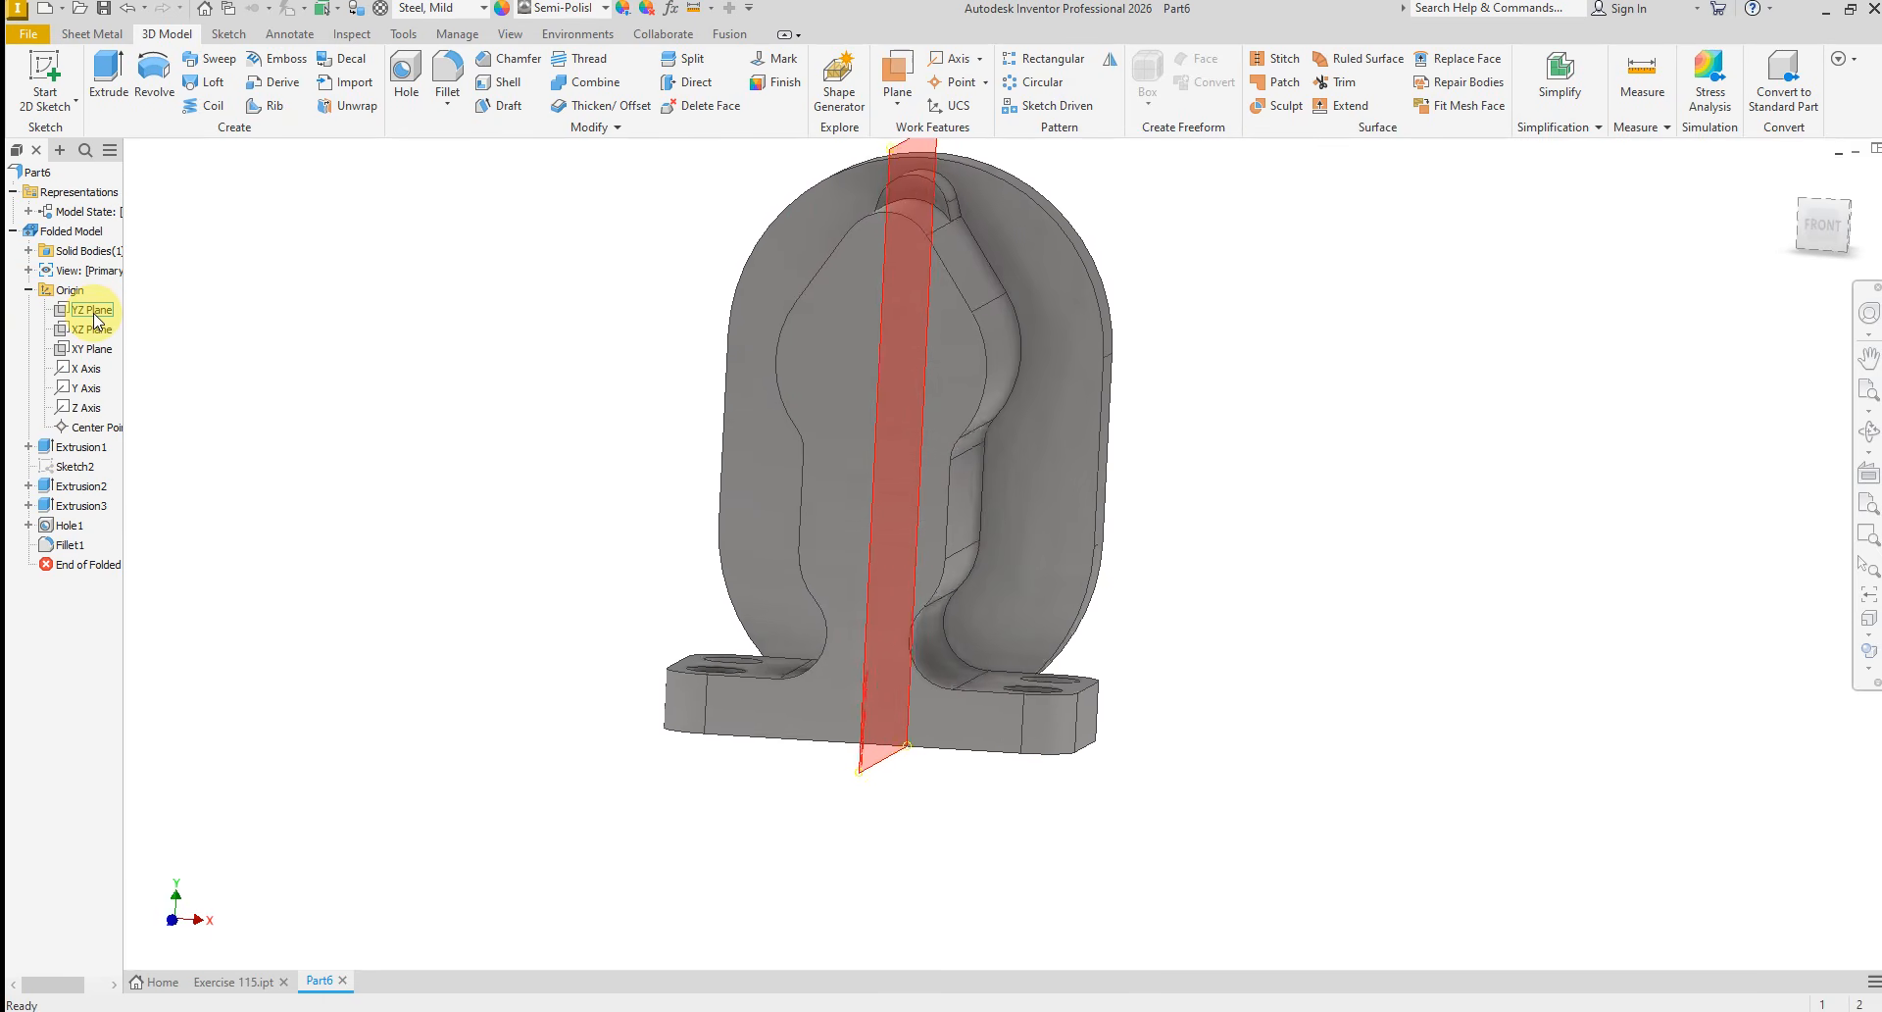
{"action": "left_click", "coordinate": [92, 310]}
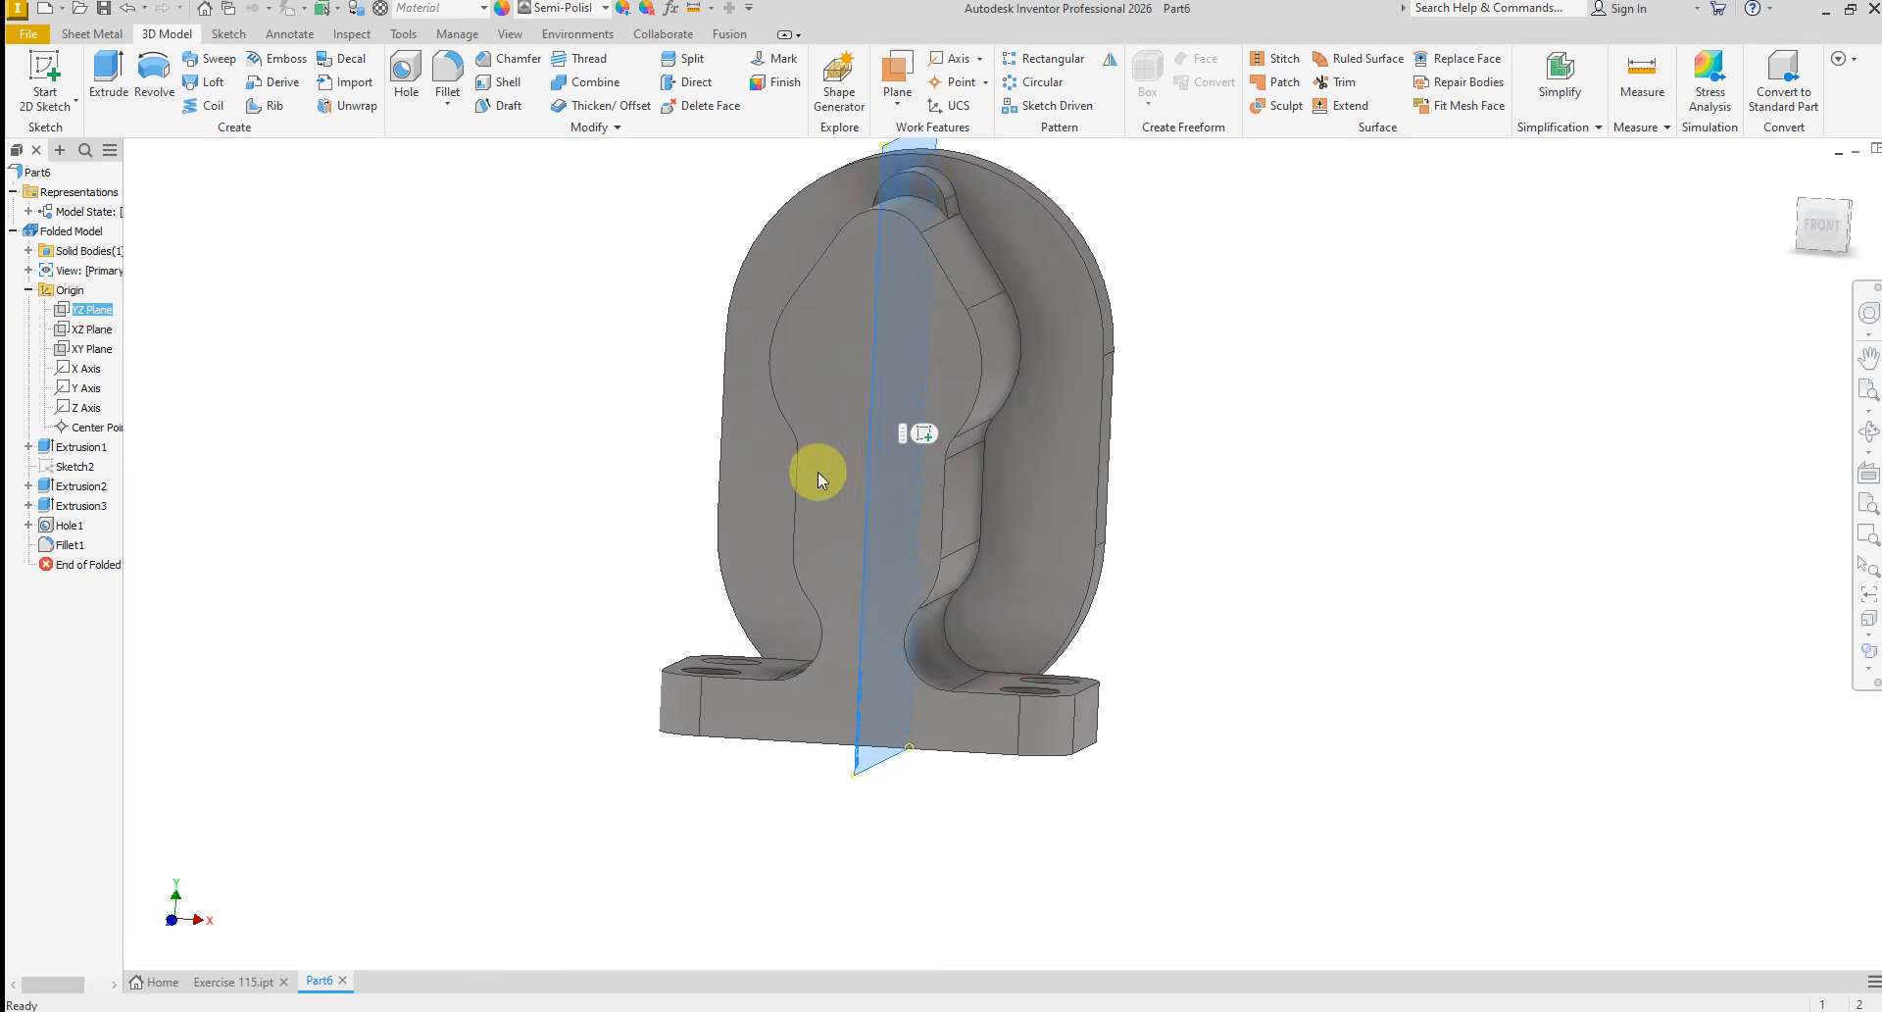
{"action": "left_click", "coordinate": [925, 433]}
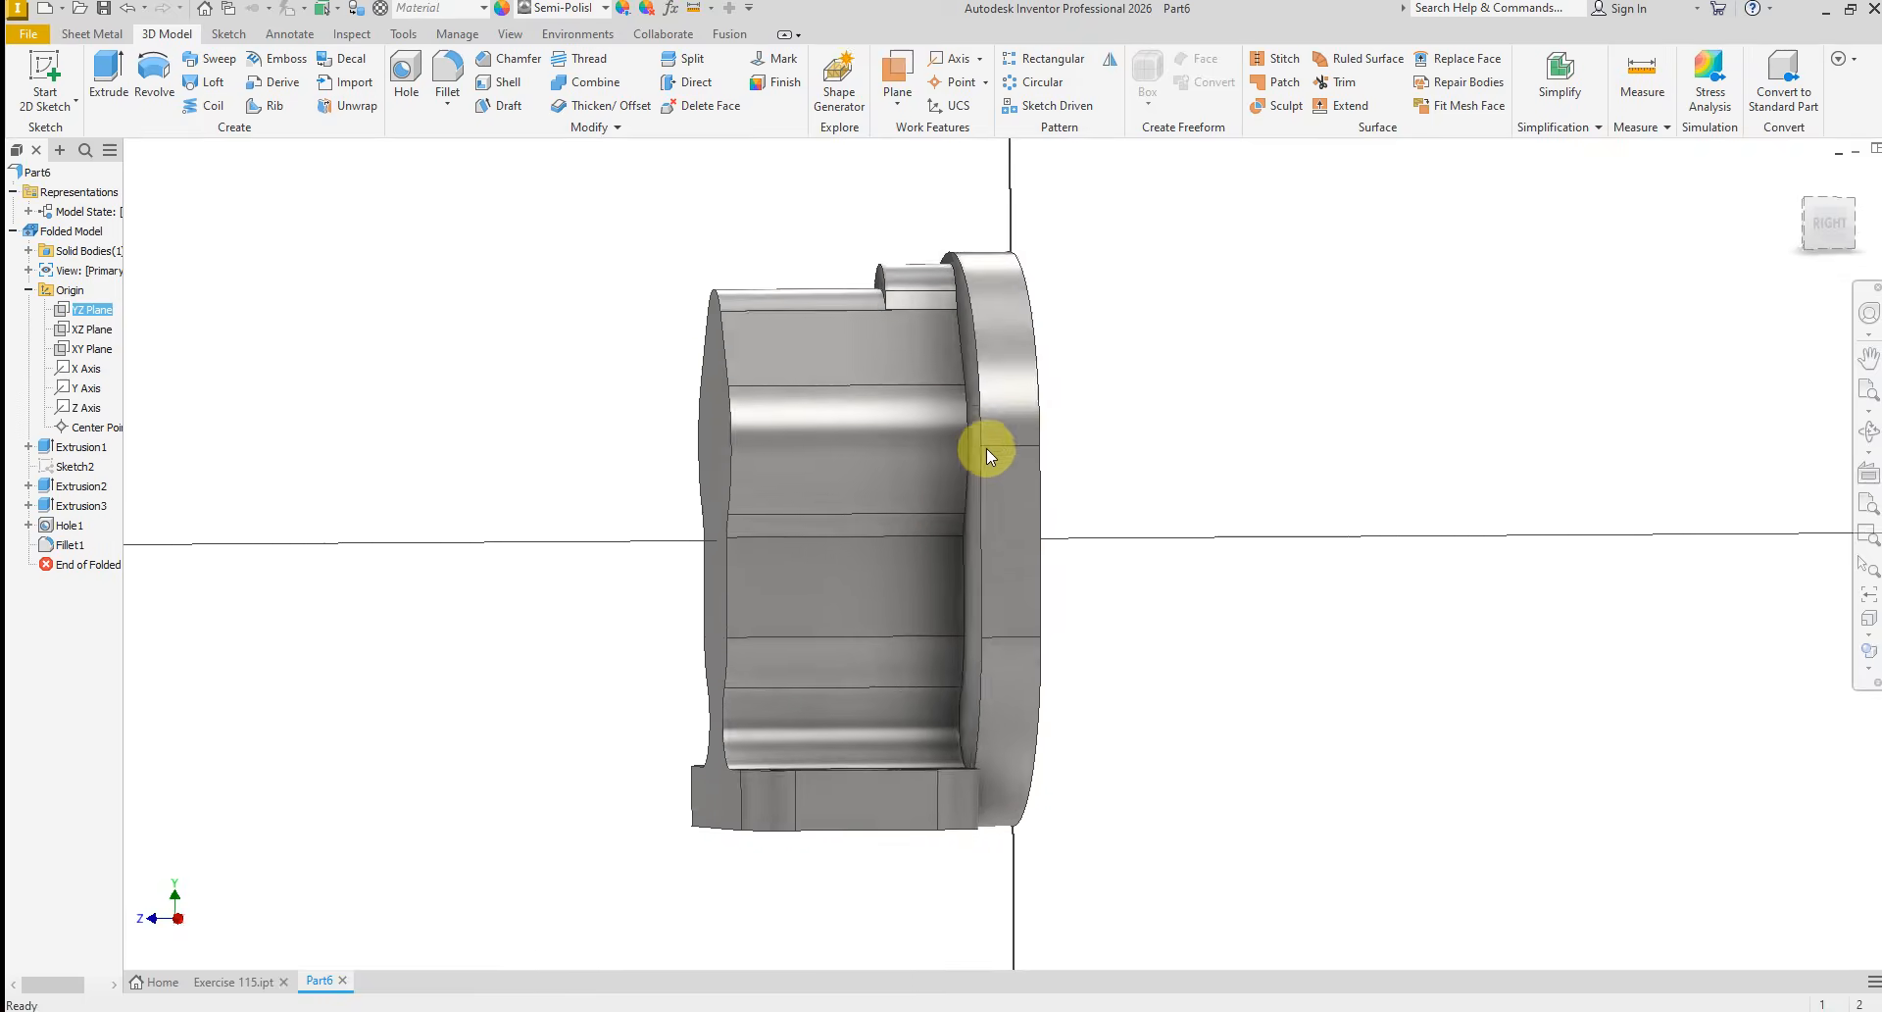
{"action": "left_click", "coordinate": [542, 1002]}
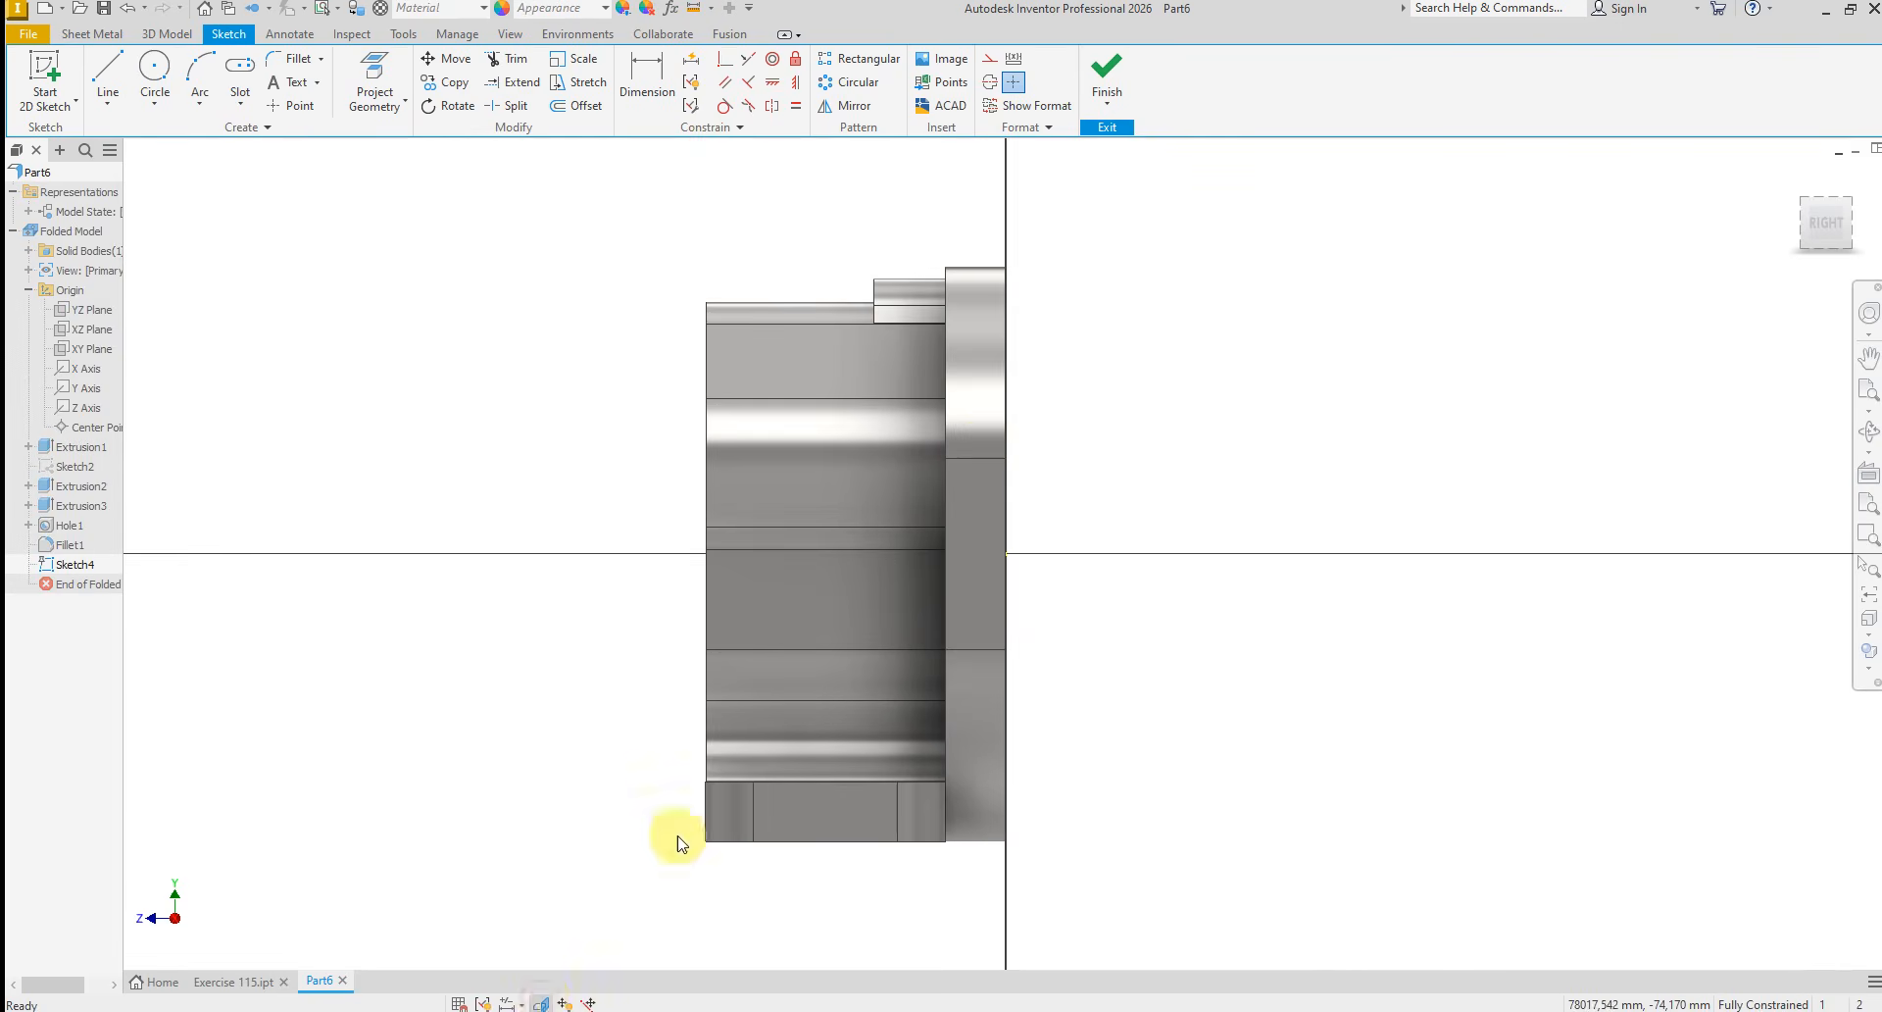
Draw a horizontal line across the section from front face to back face, about 61 mm above the base's bottom edge
{"action": "right_click", "coordinate": [501, 438]}
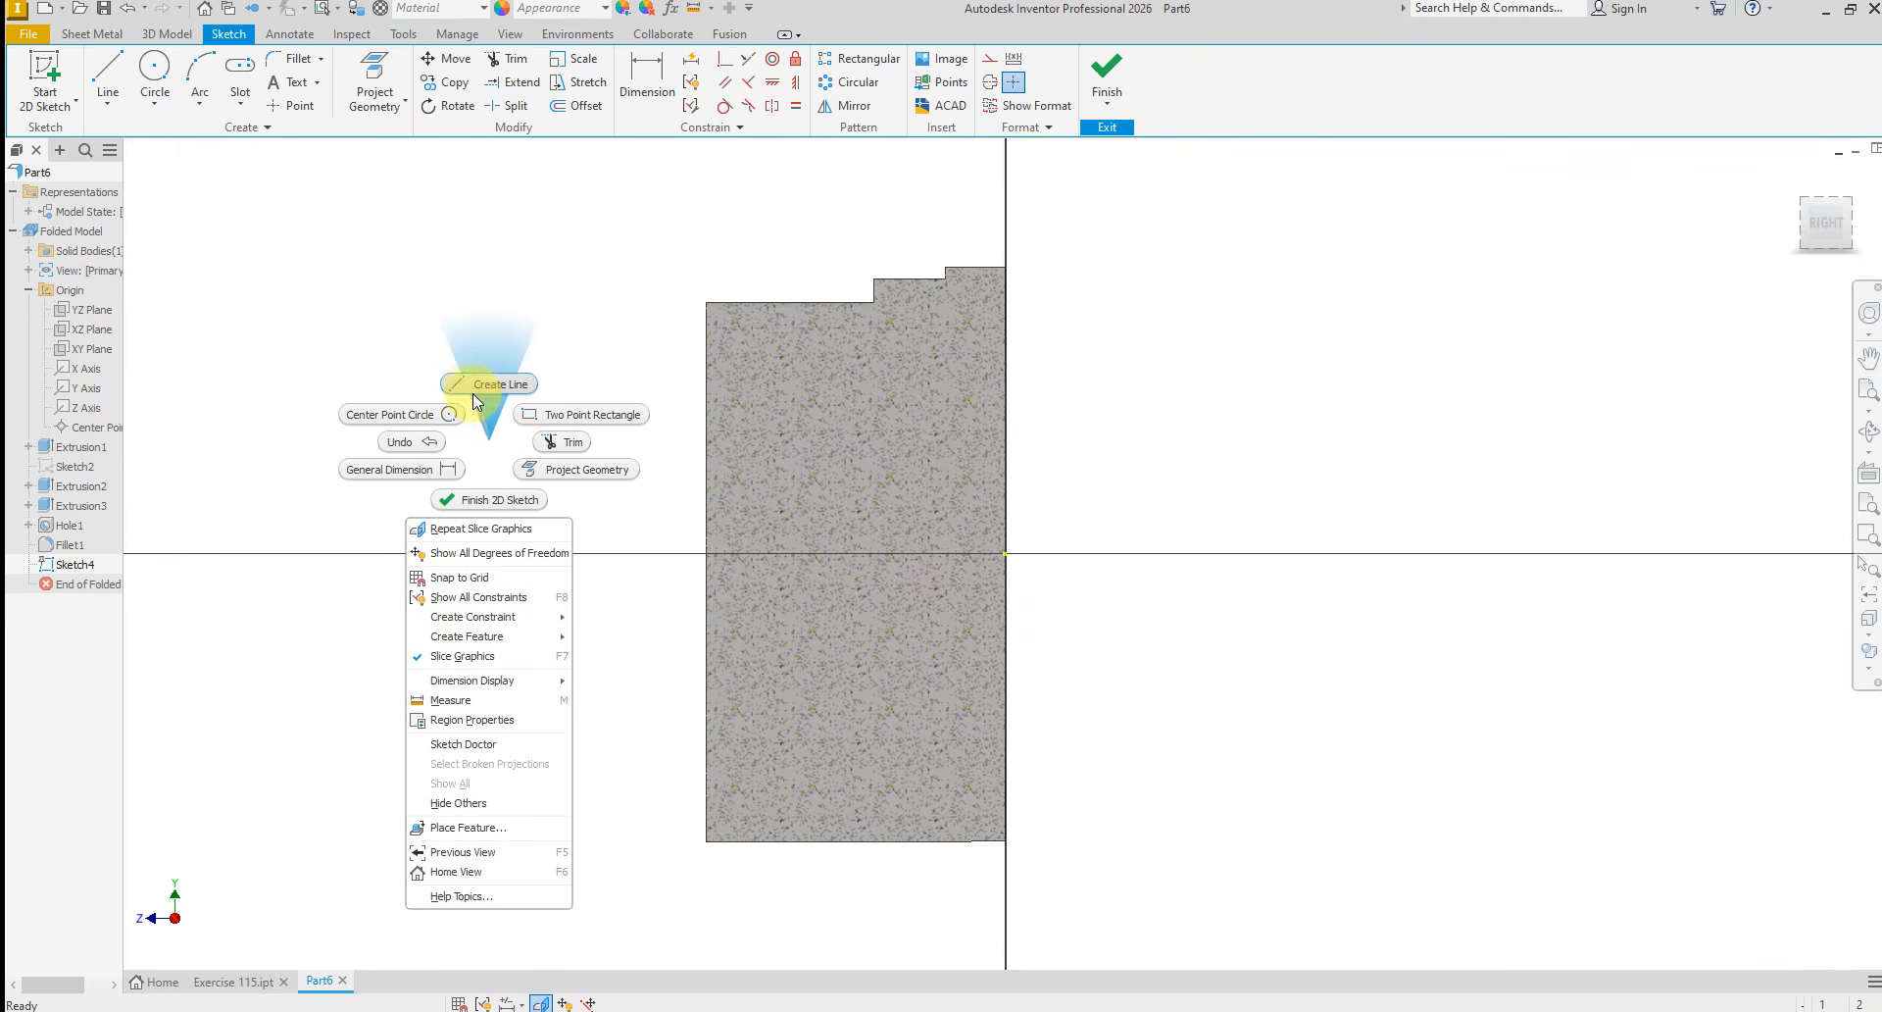
{"action": "left_click", "coordinate": [482, 384]}
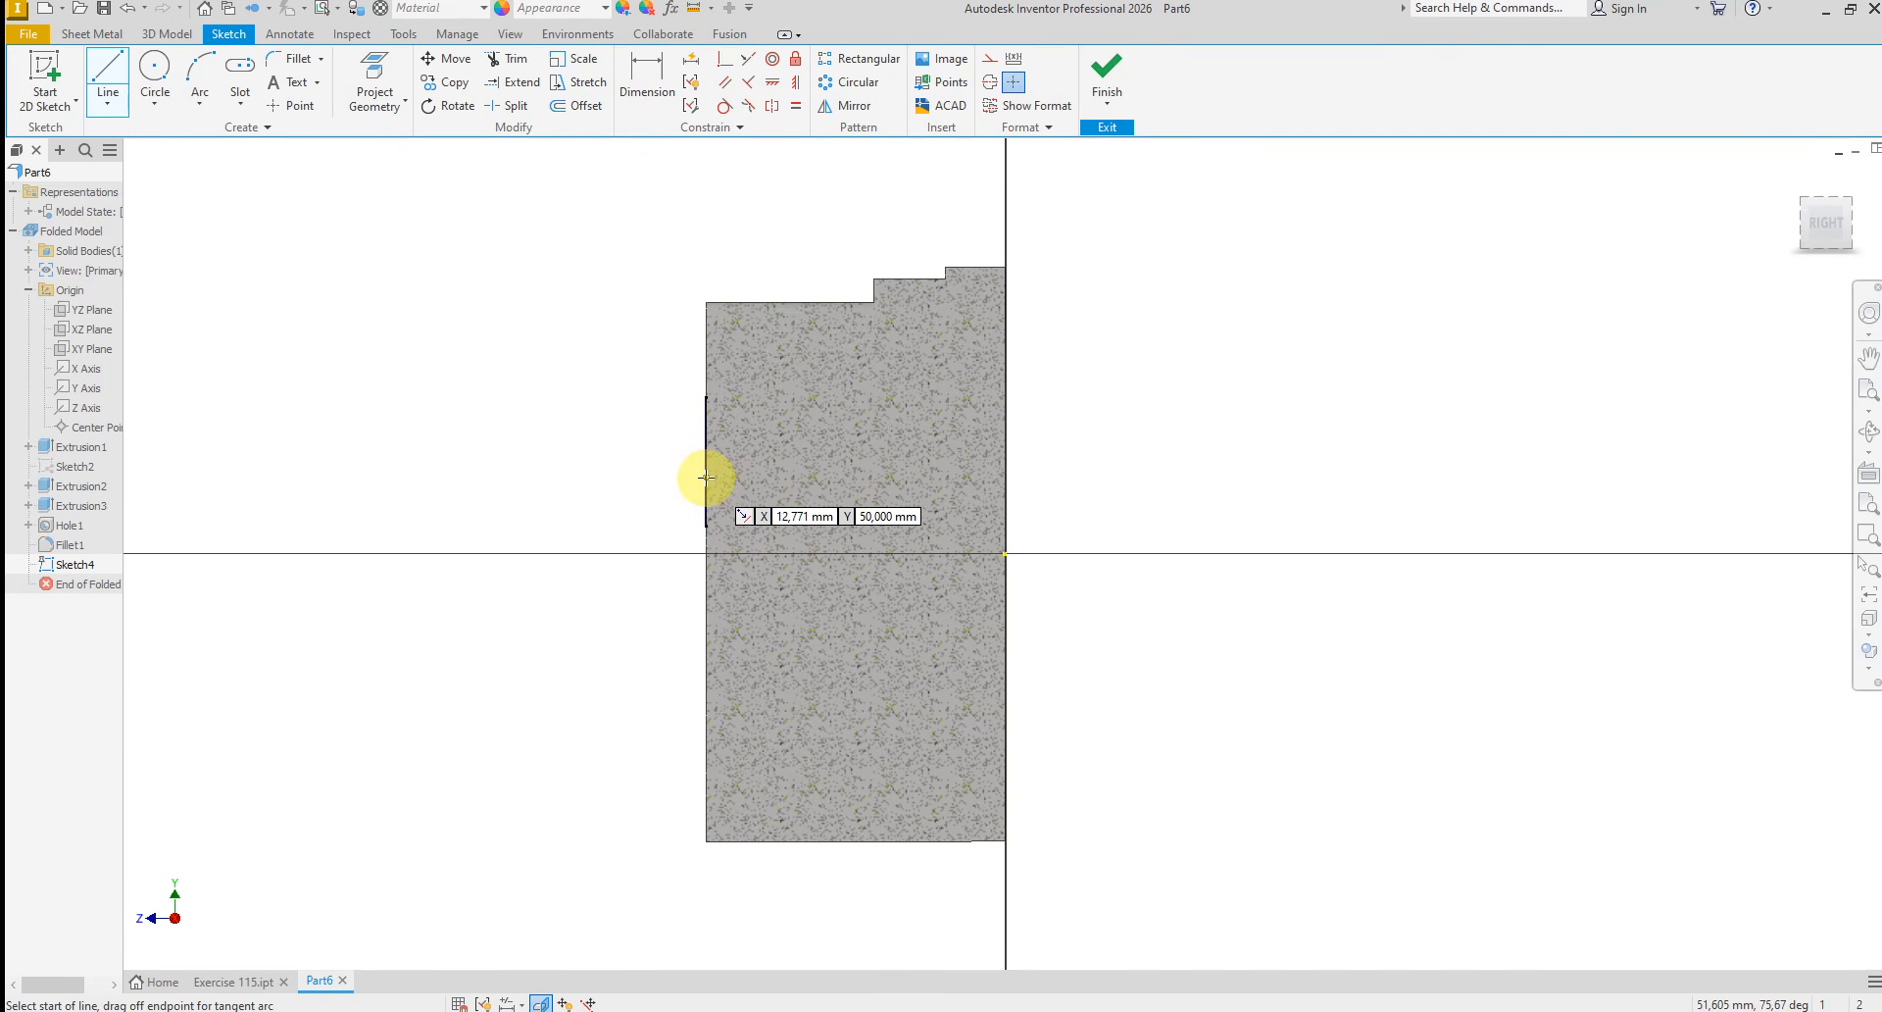
{"action": "left_click", "coordinate": [706, 478]}
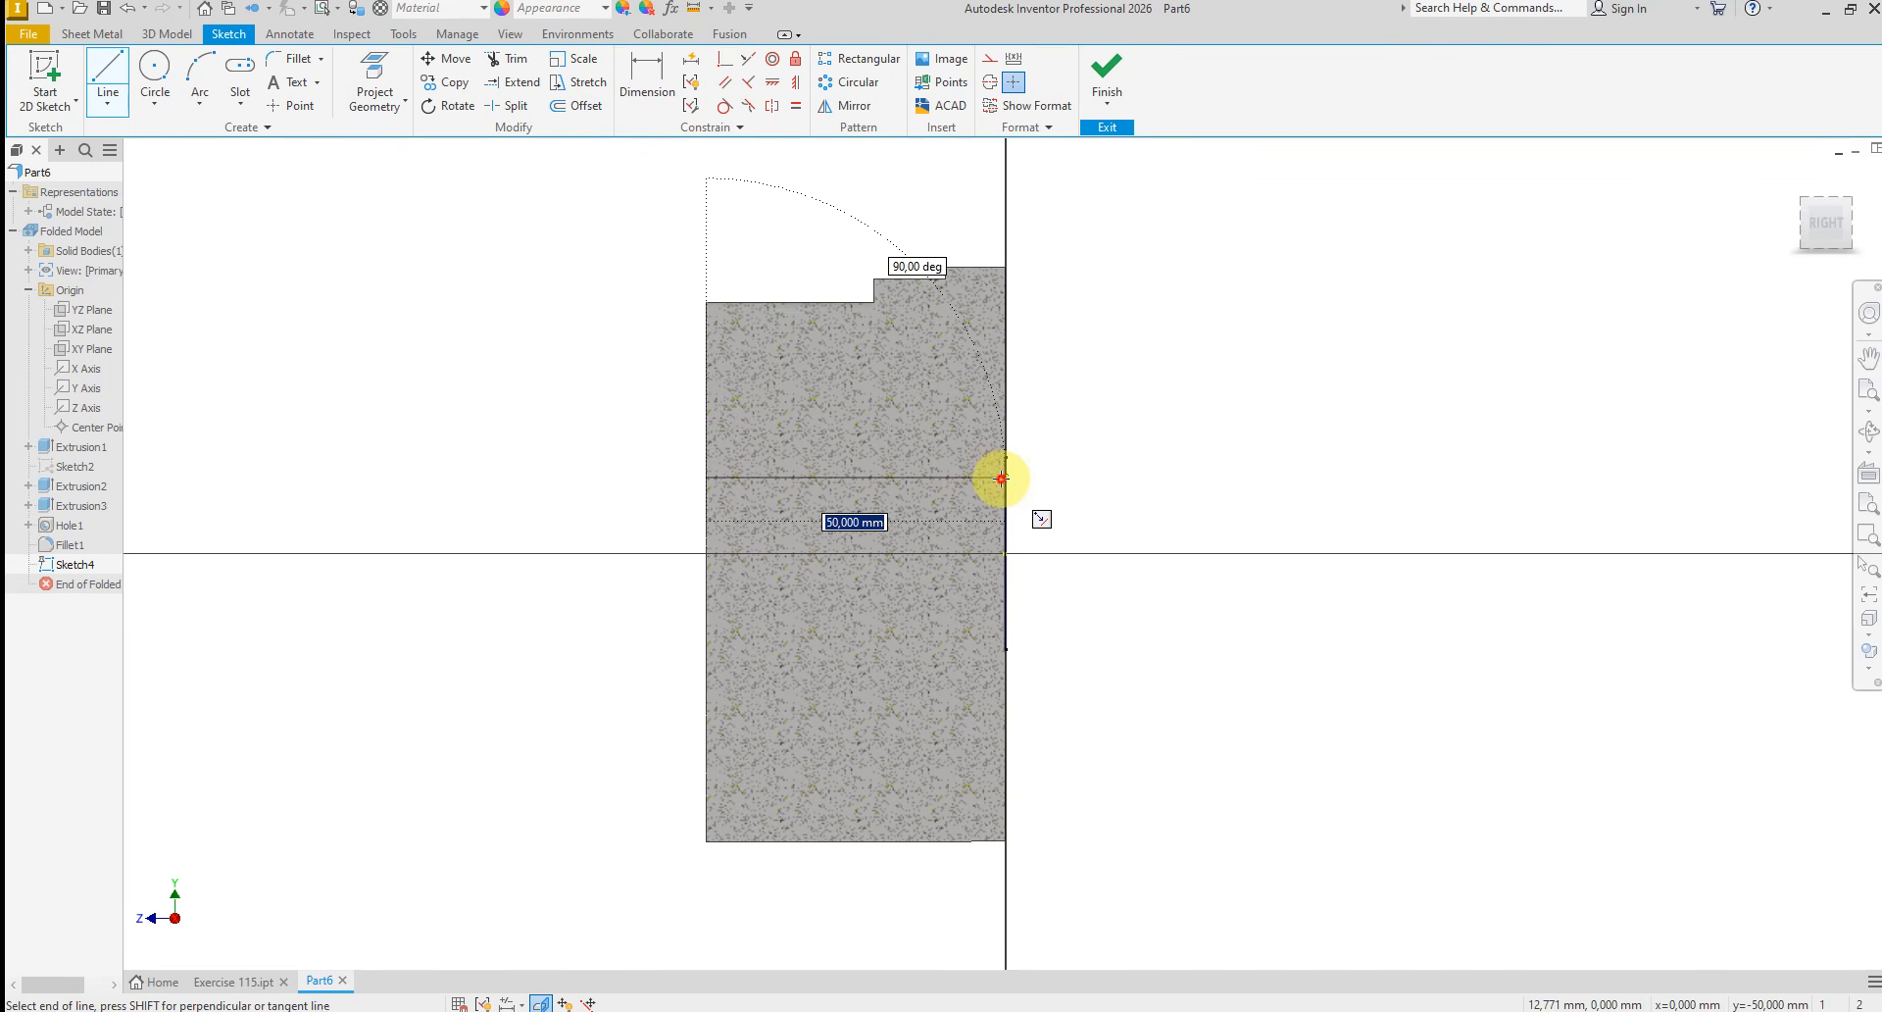
{"action": "left_click", "coordinate": [1001, 477]}
{"action": "right_click", "coordinate": [1127, 469]}
{"action": "left_click", "coordinate": [1186, 370]}
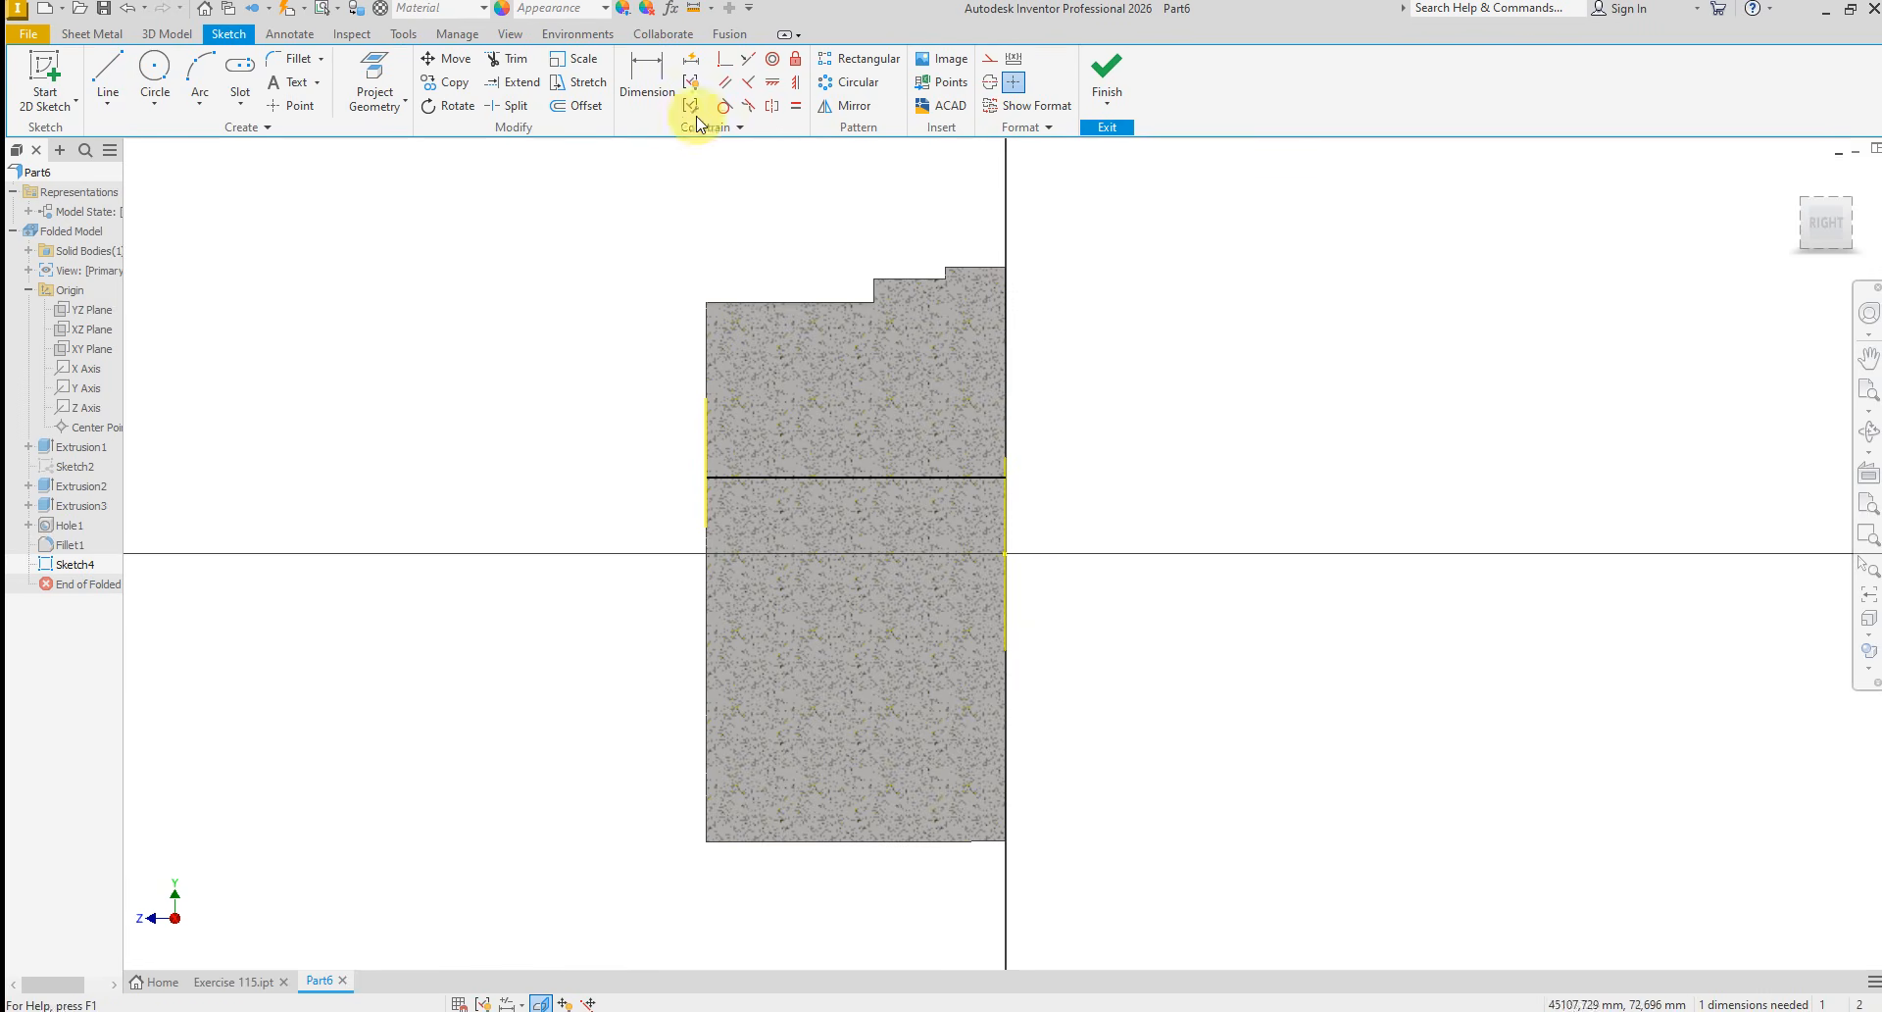
Dimension the horizontal line 64 mm above the bottom edge of the base
{"action": "left_click", "coordinate": [647, 76]}
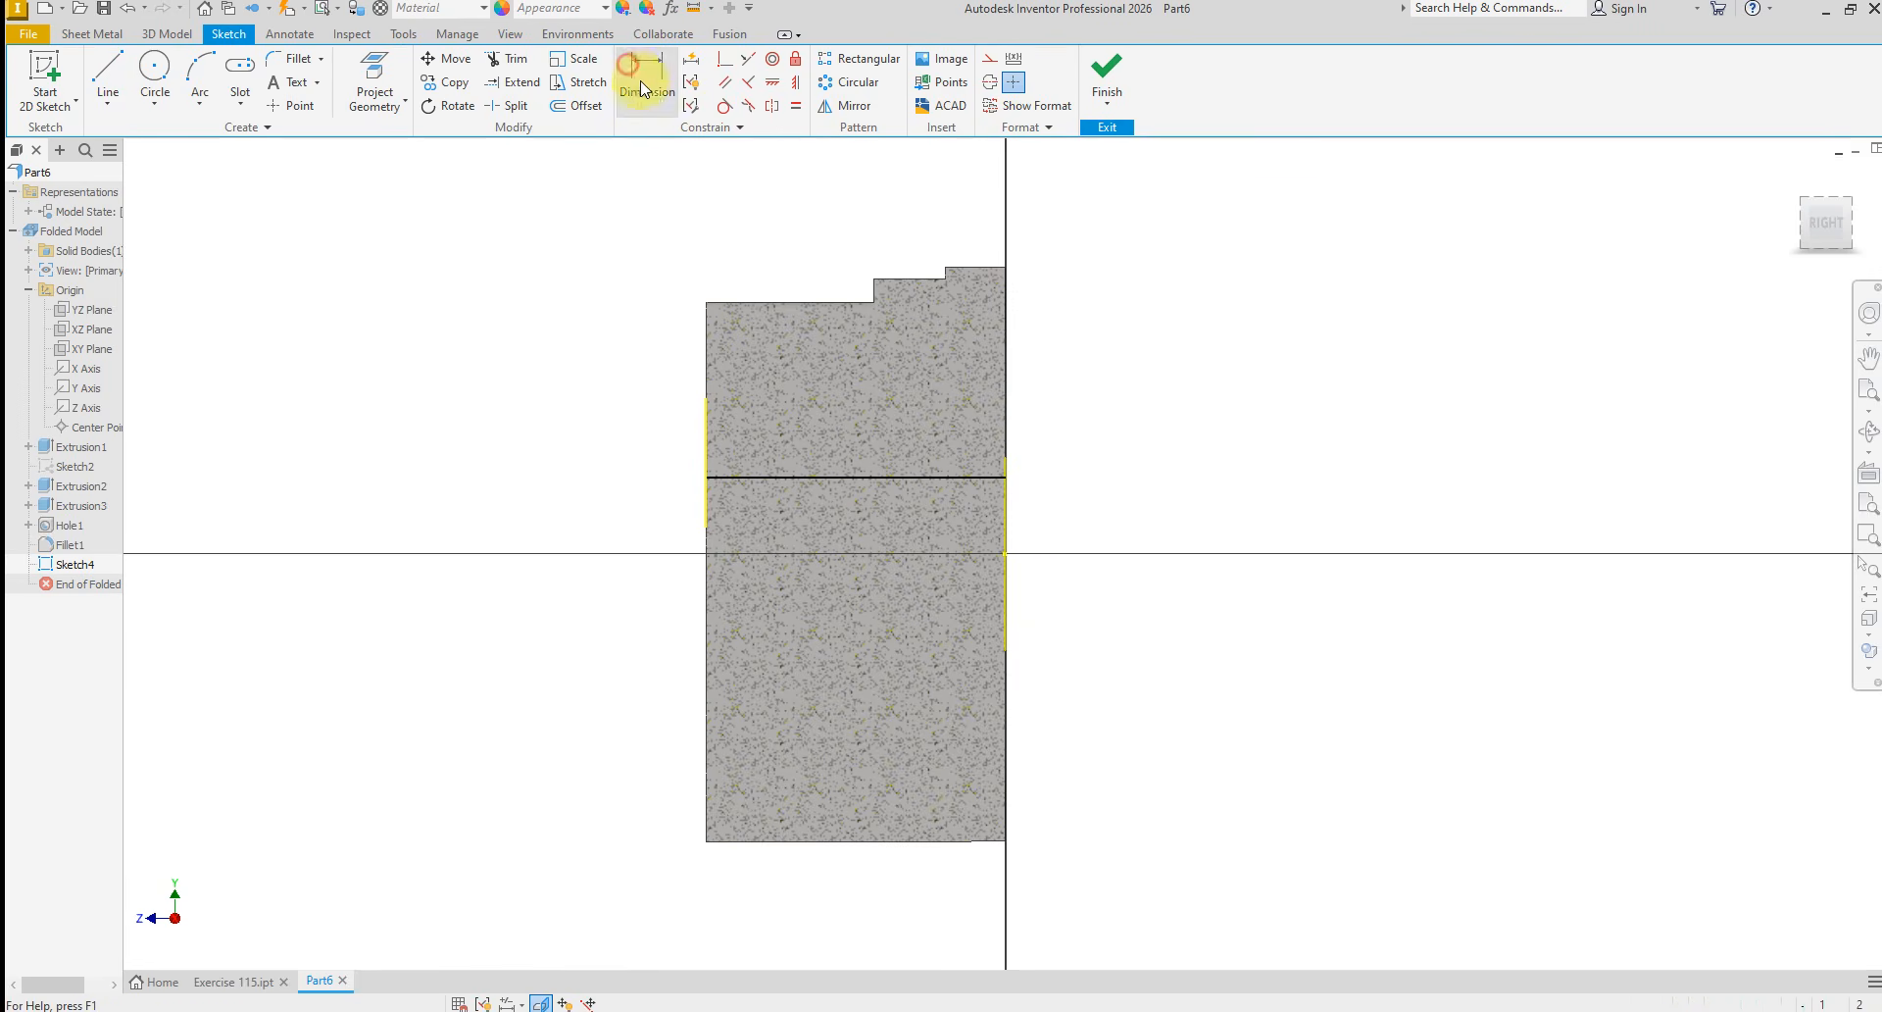
{"action": "left_click", "coordinate": [863, 477]}
{"action": "left_click", "coordinate": [908, 841]}
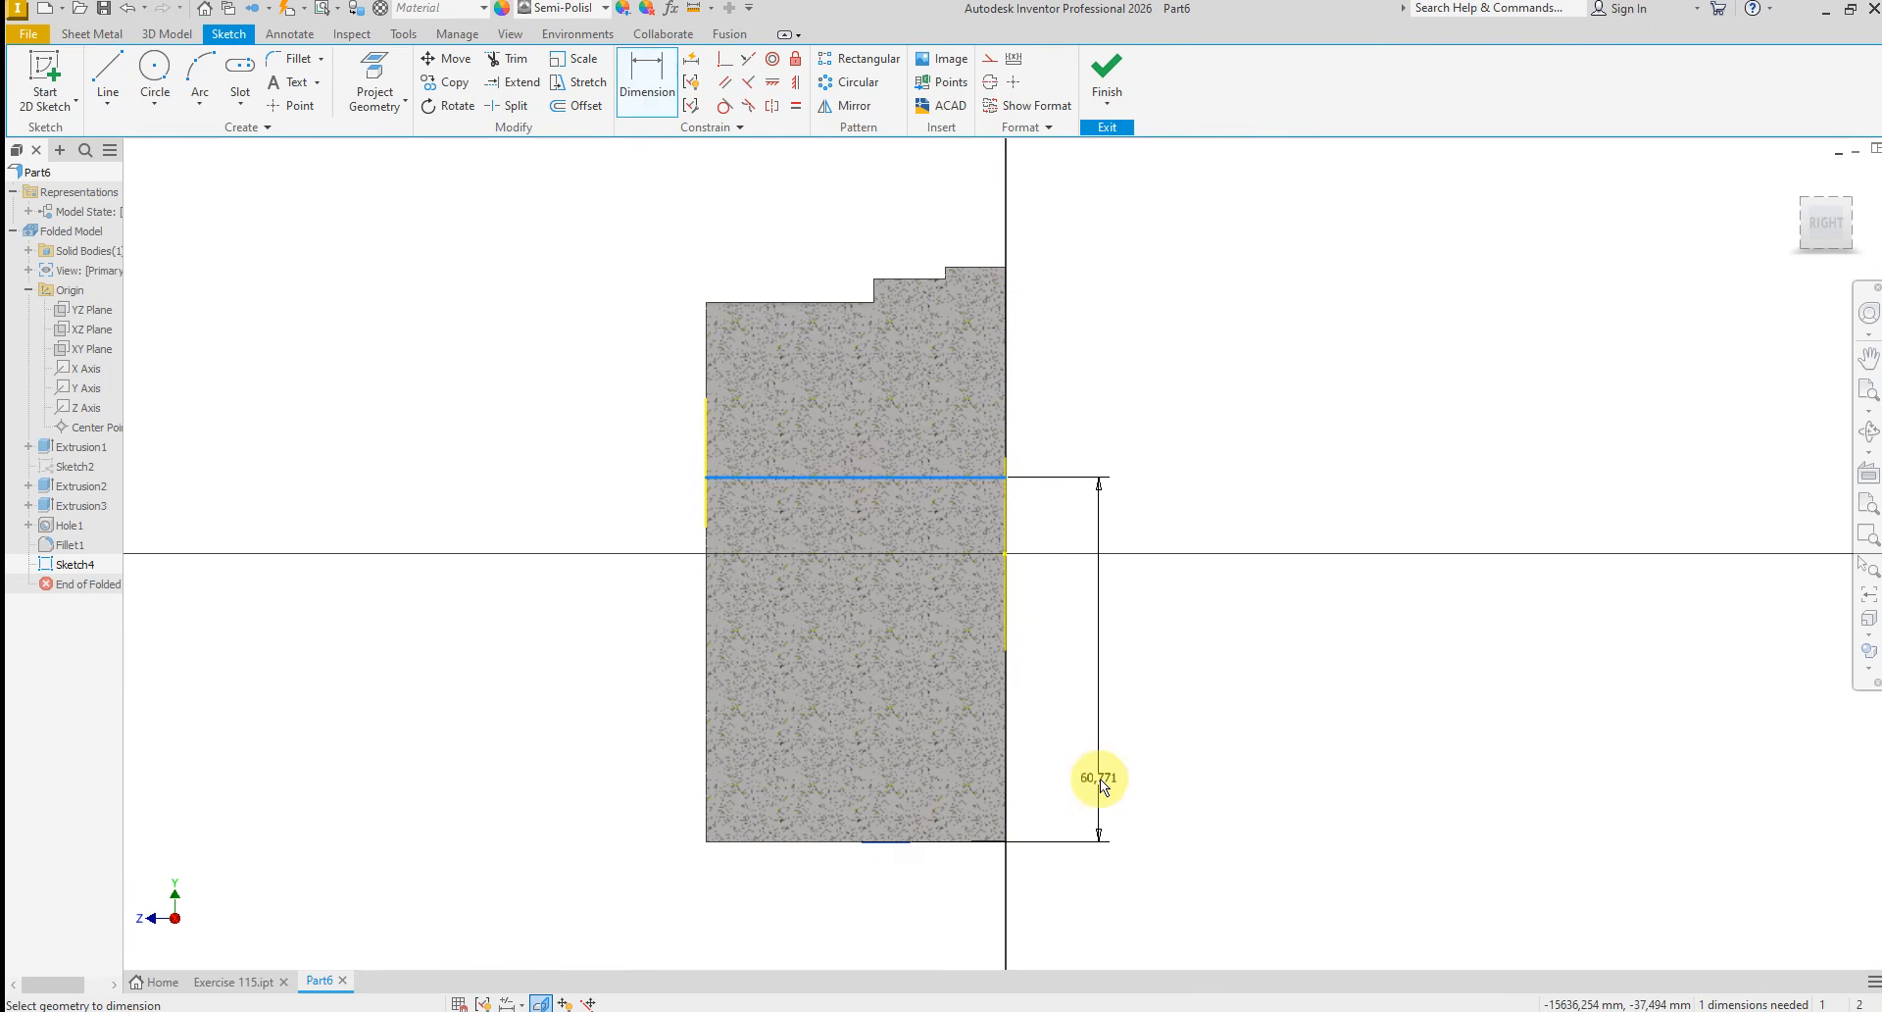
{"action": "left_click", "coordinate": [1100, 778]}
{"action": "type", "text": "6"}
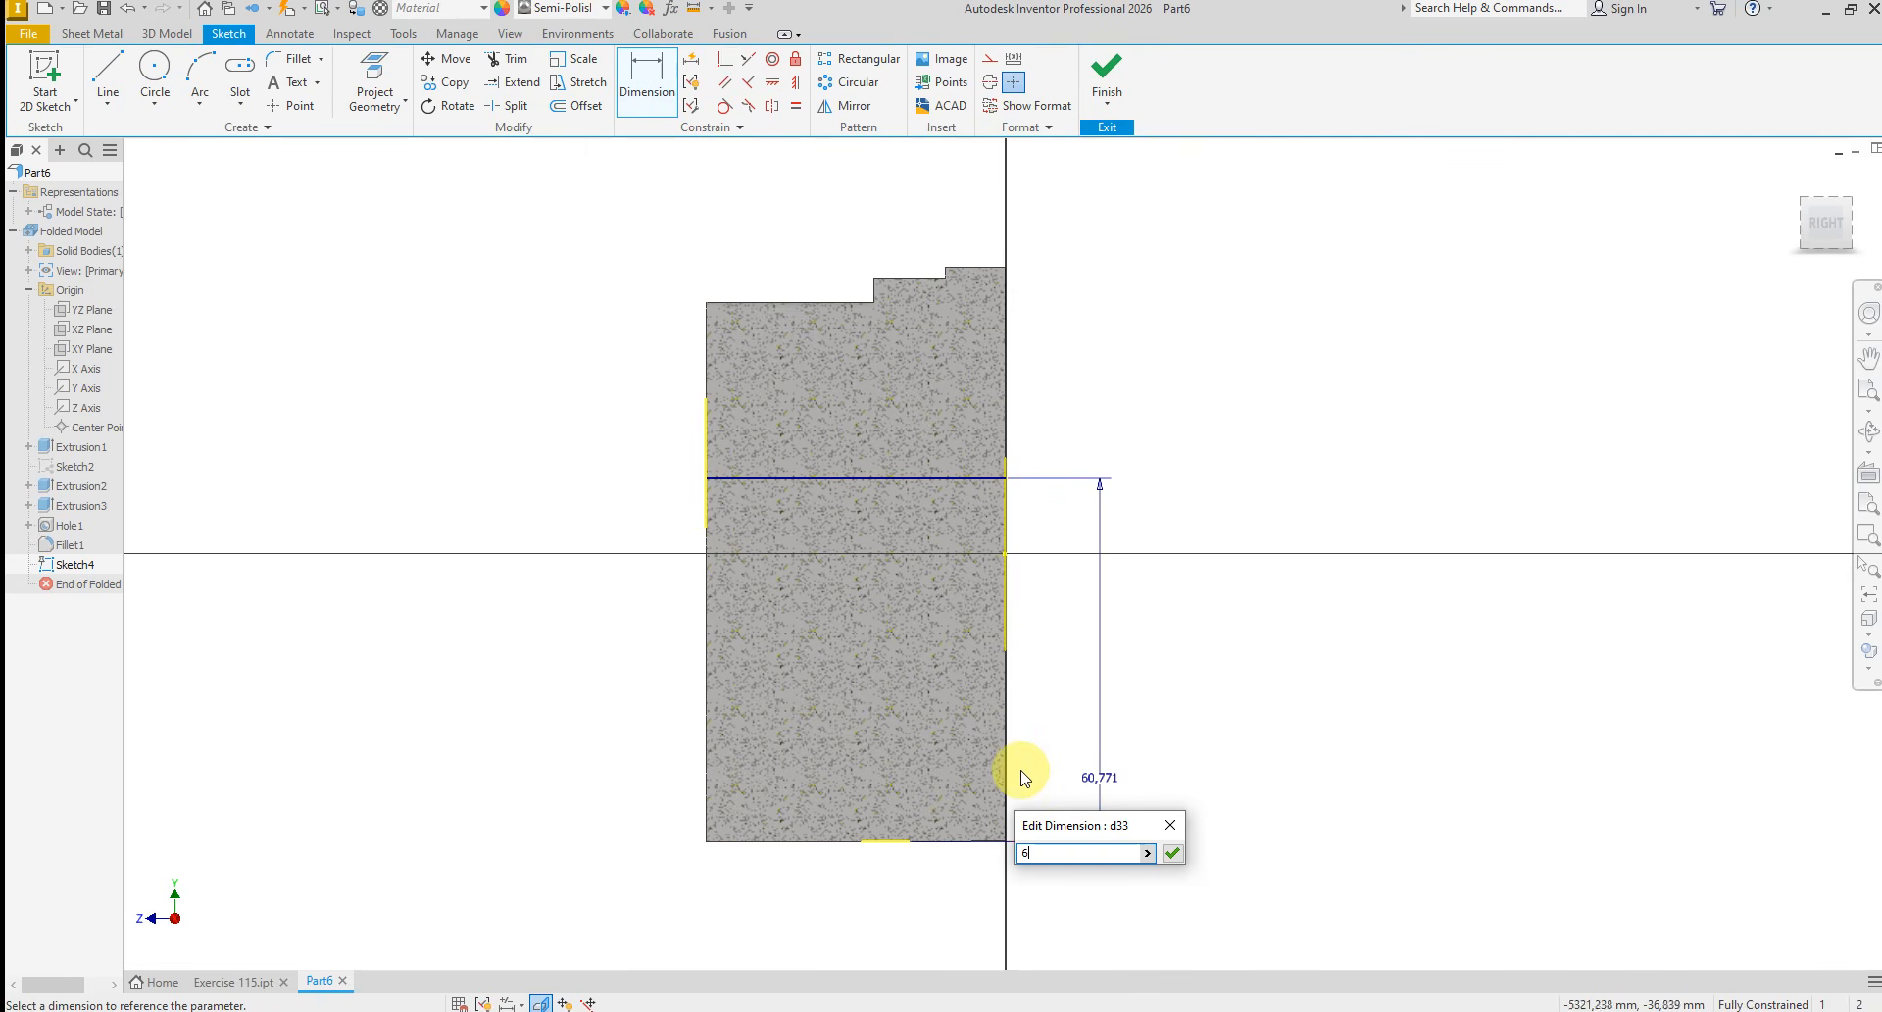
{"action": "type", "text": "4"}
{"action": "key", "text": "Return"}
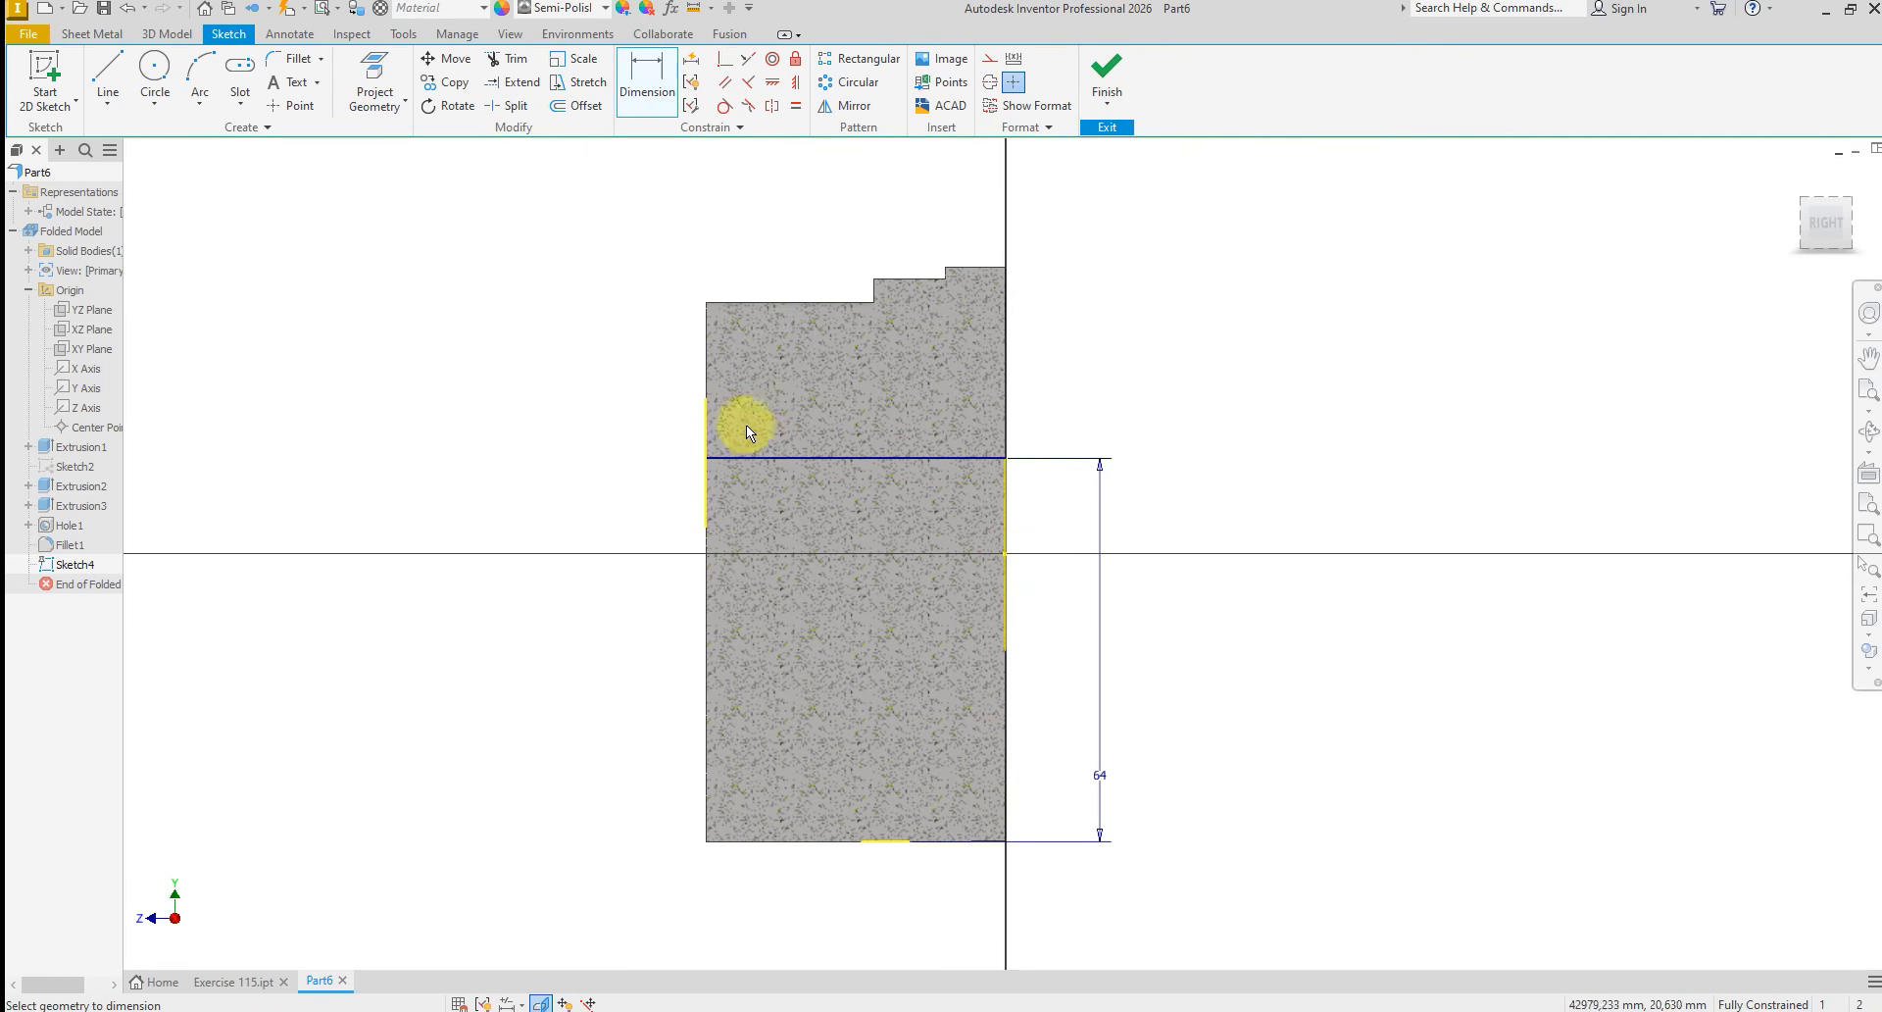
Draw a vertical line about 9 mm up the front face from the horizontal line's end, and a horizontal line about 27 mm inward
{"action": "right_click", "coordinate": [547, 389]}
{"action": "left_click", "coordinate": [525, 328]}
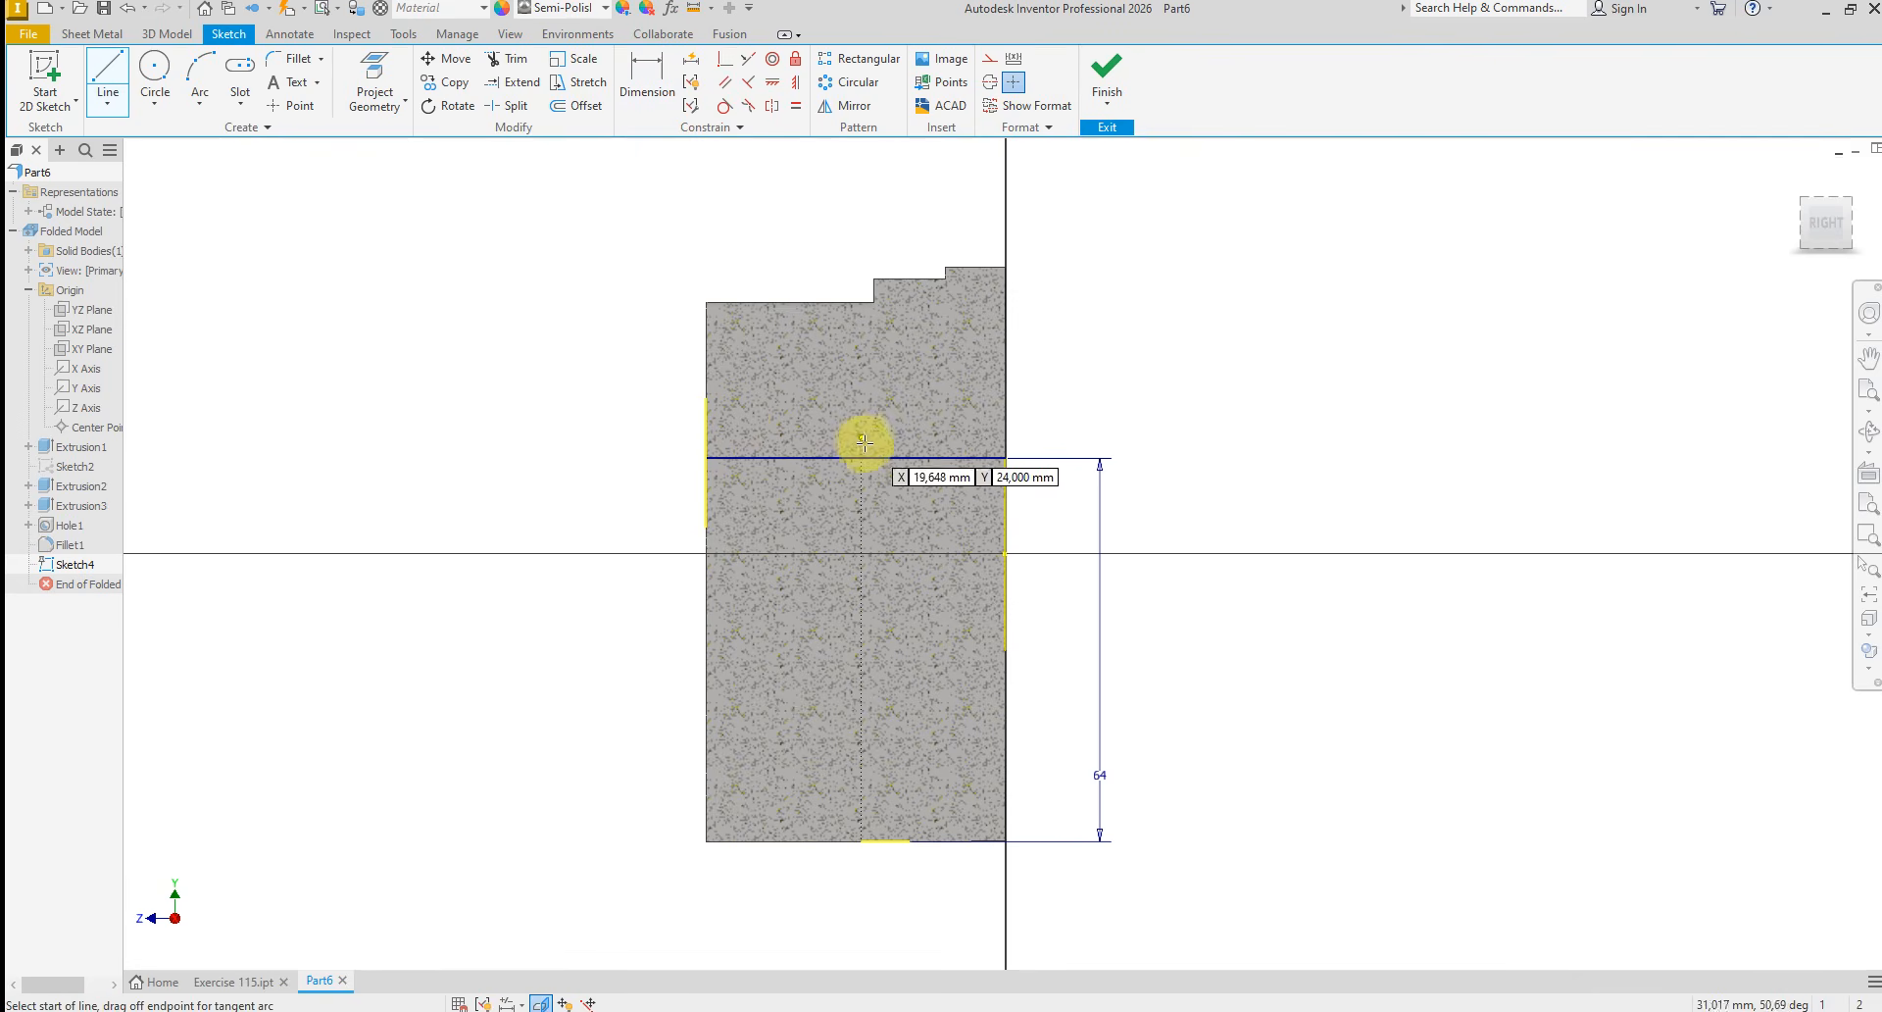
{"action": "left_click", "coordinate": [708, 447]}
{"action": "left_click", "coordinate": [706, 403]}
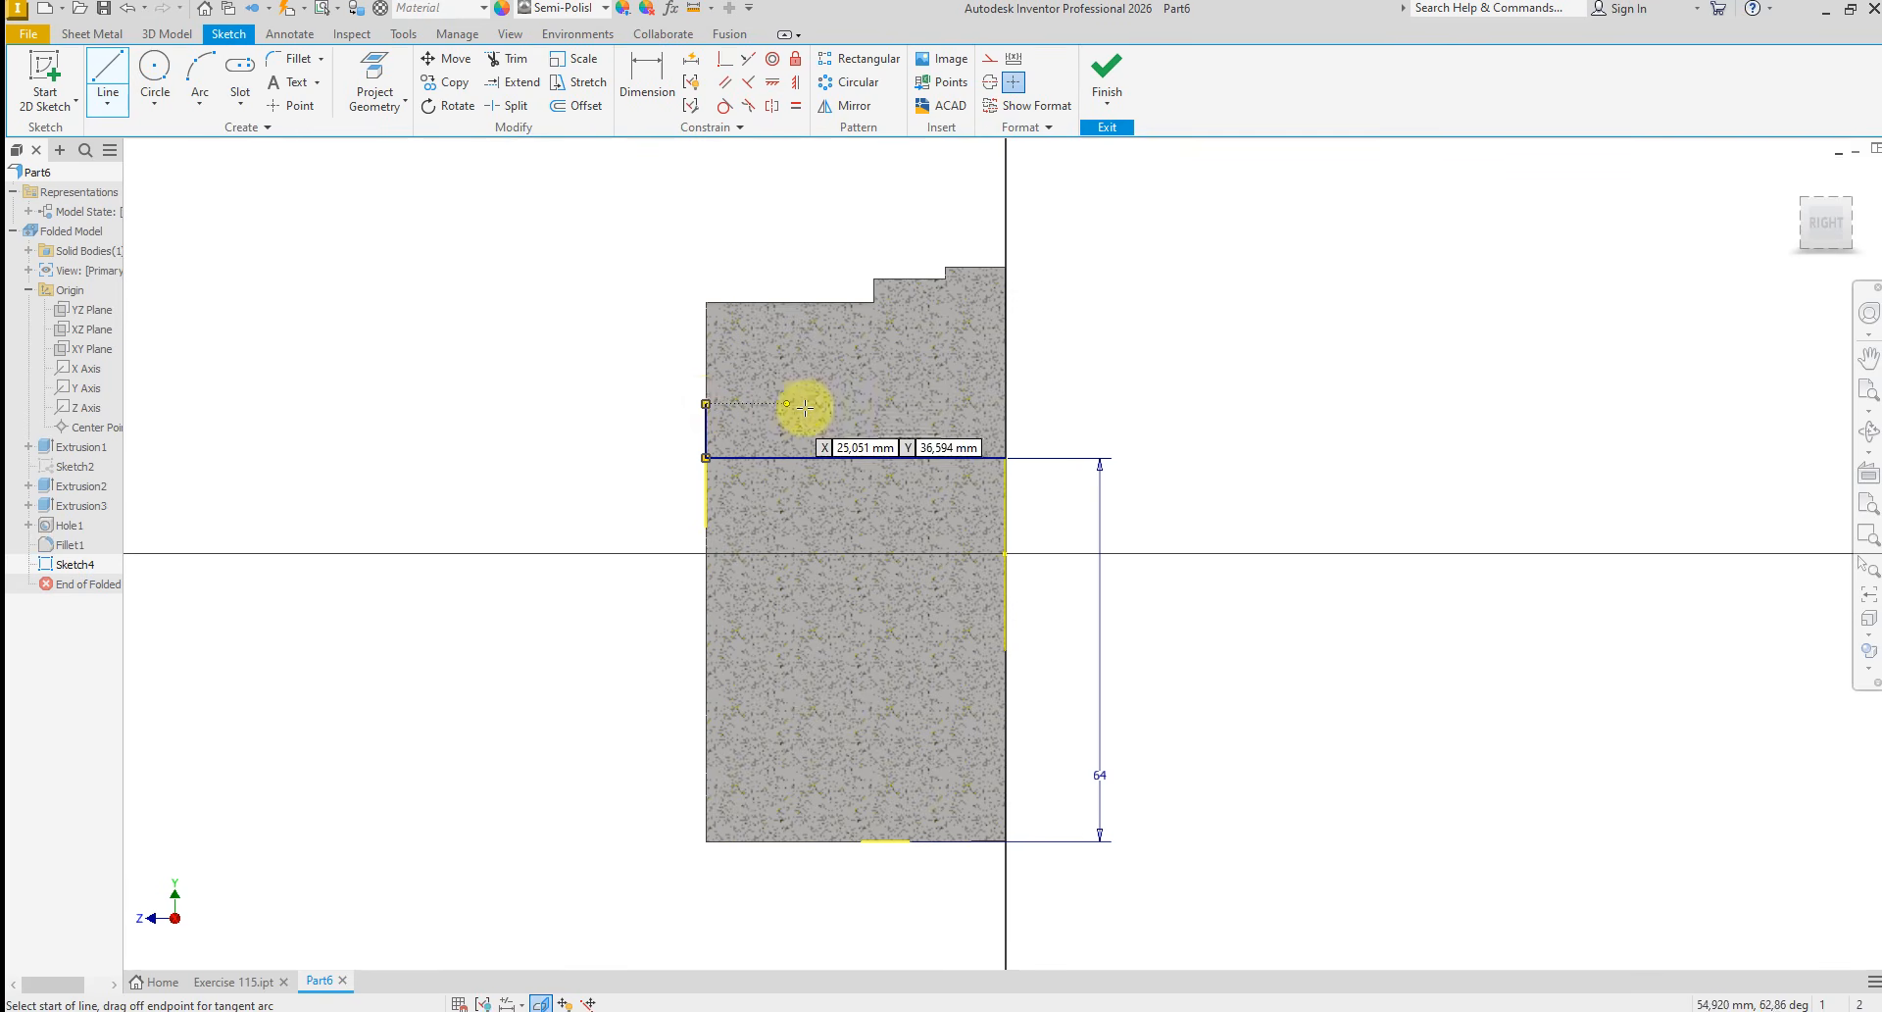
{"action": "left_click", "coordinate": [708, 404]}
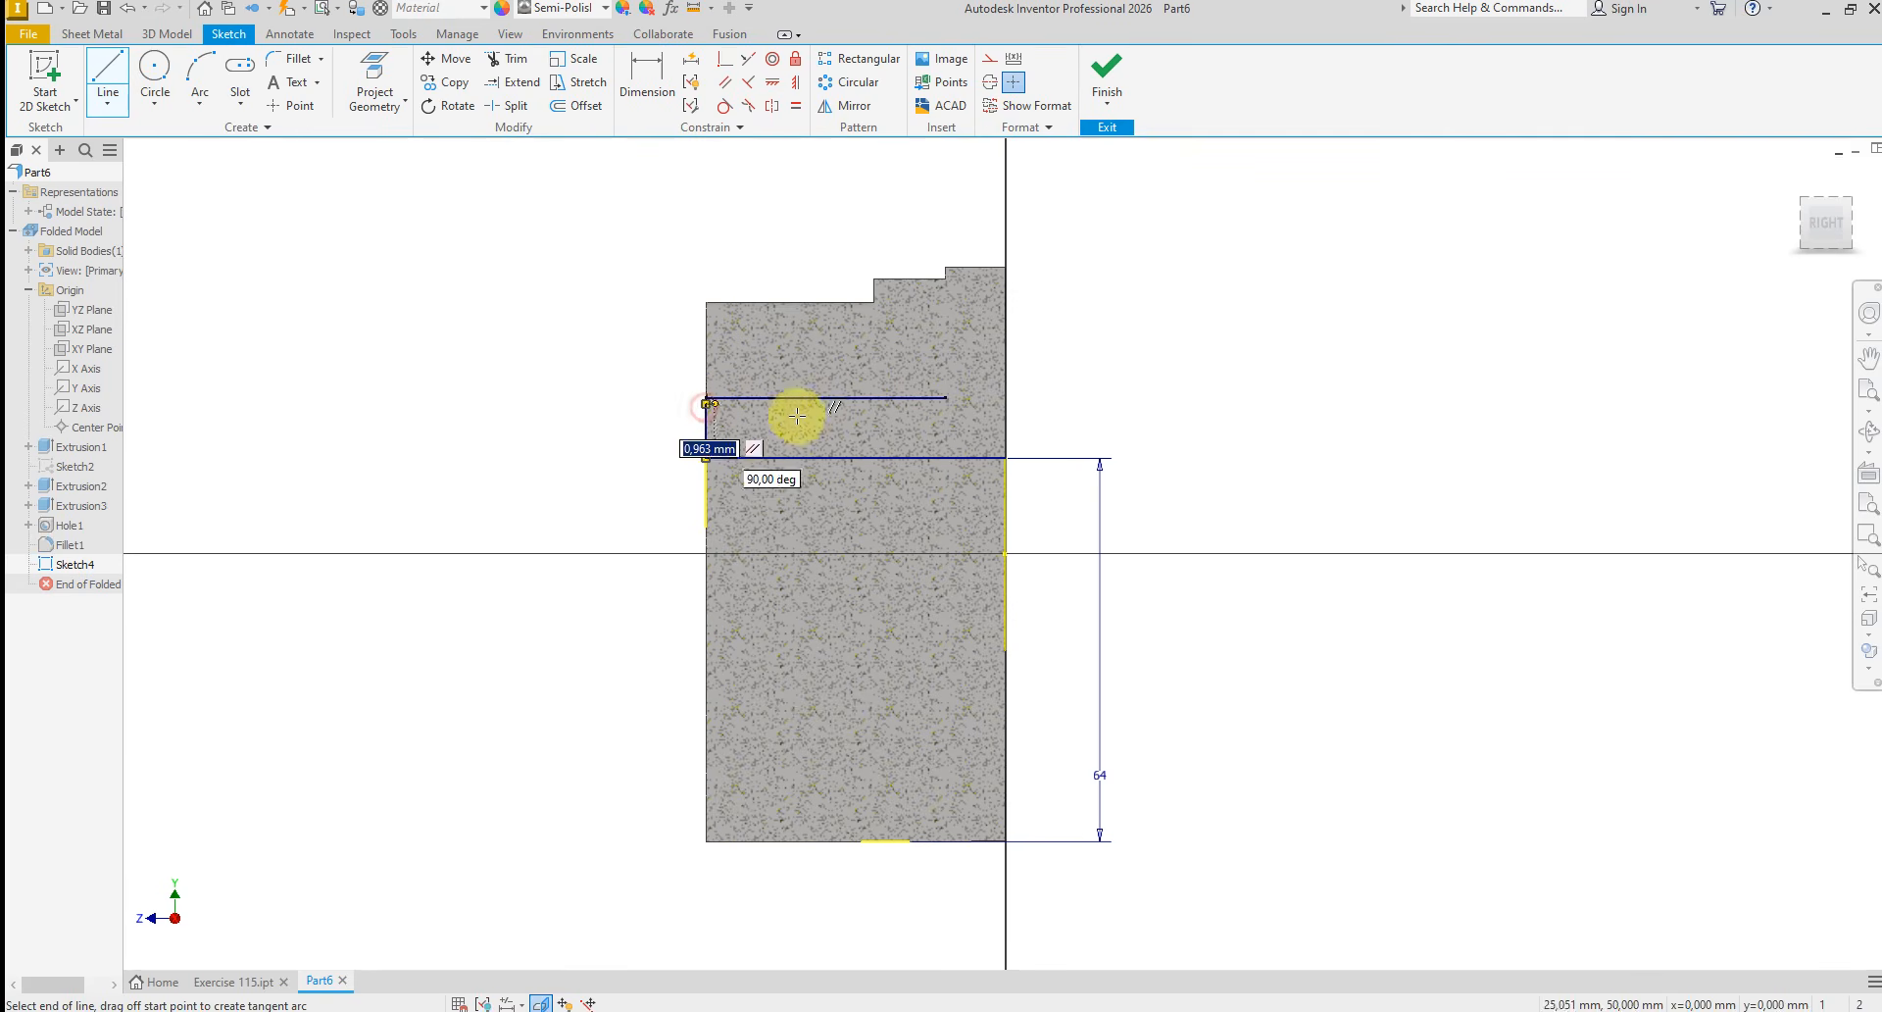
{"action": "left_click", "coordinate": [869, 403]}
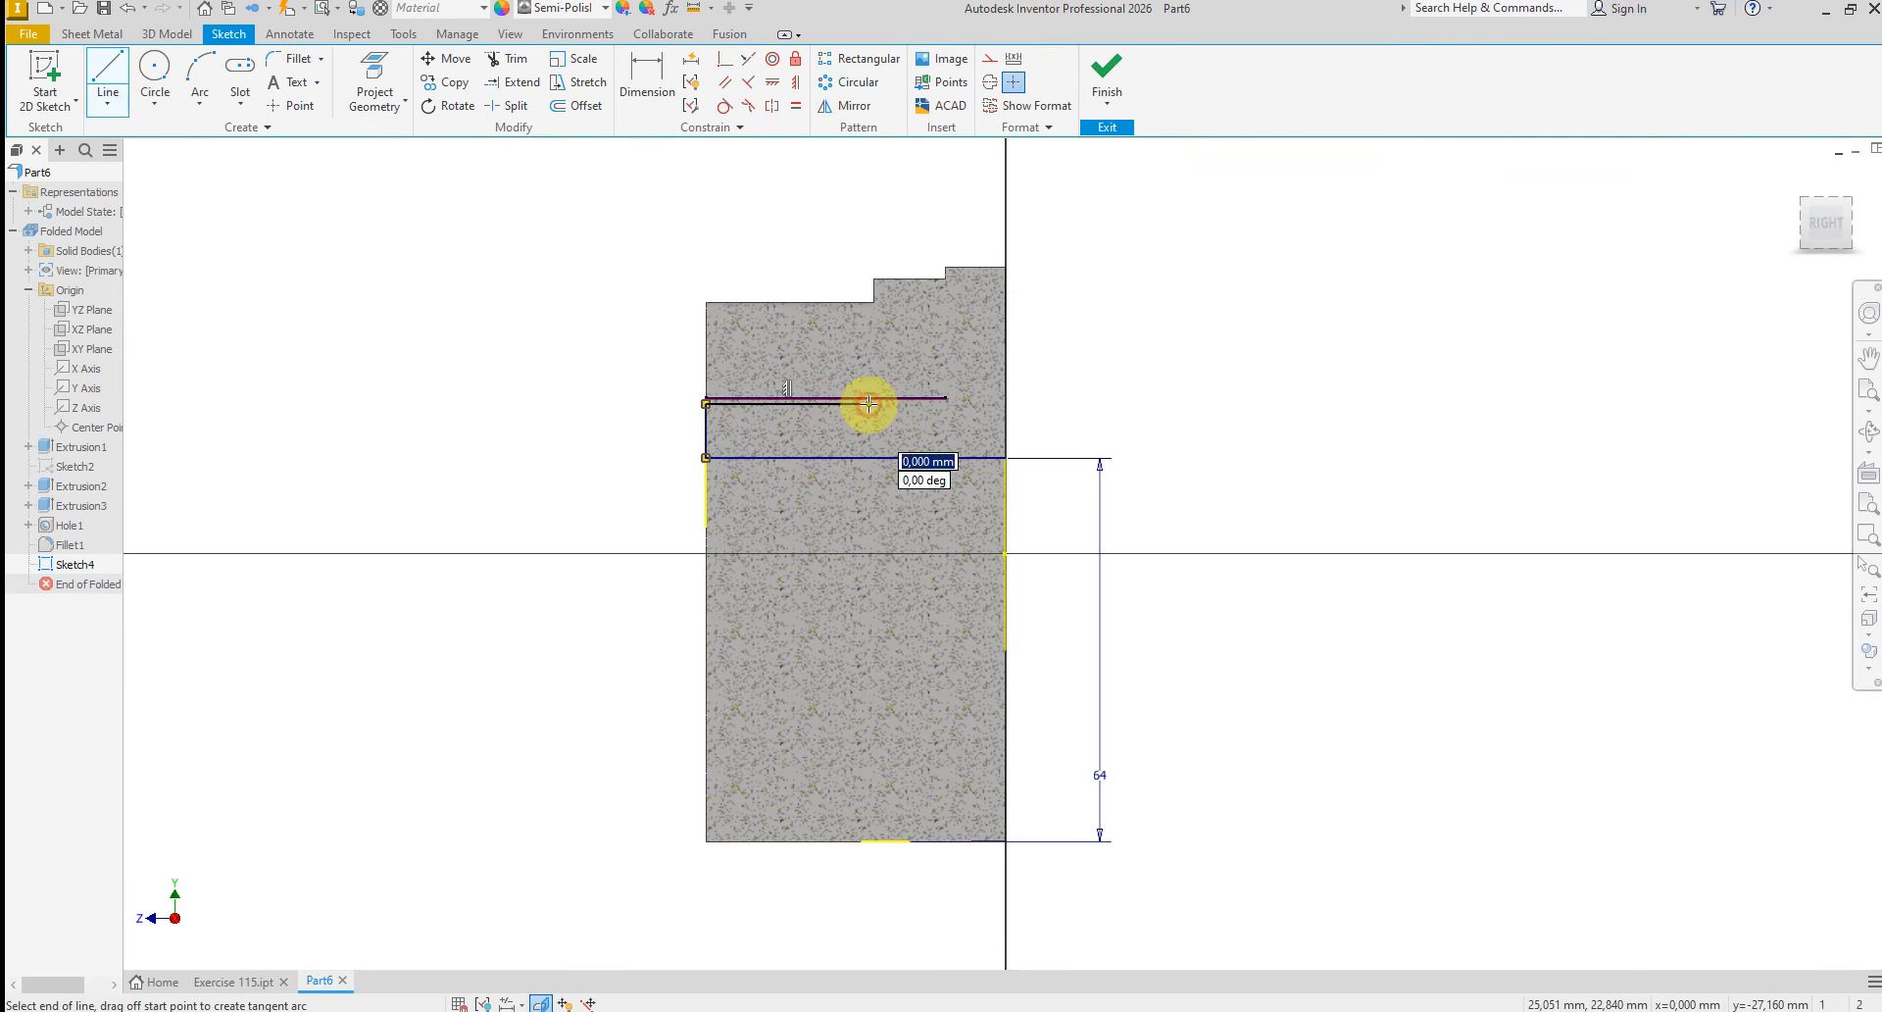
{"action": "right_click", "coordinate": [988, 433]}
{"action": "left_click", "coordinate": [1058, 437]}
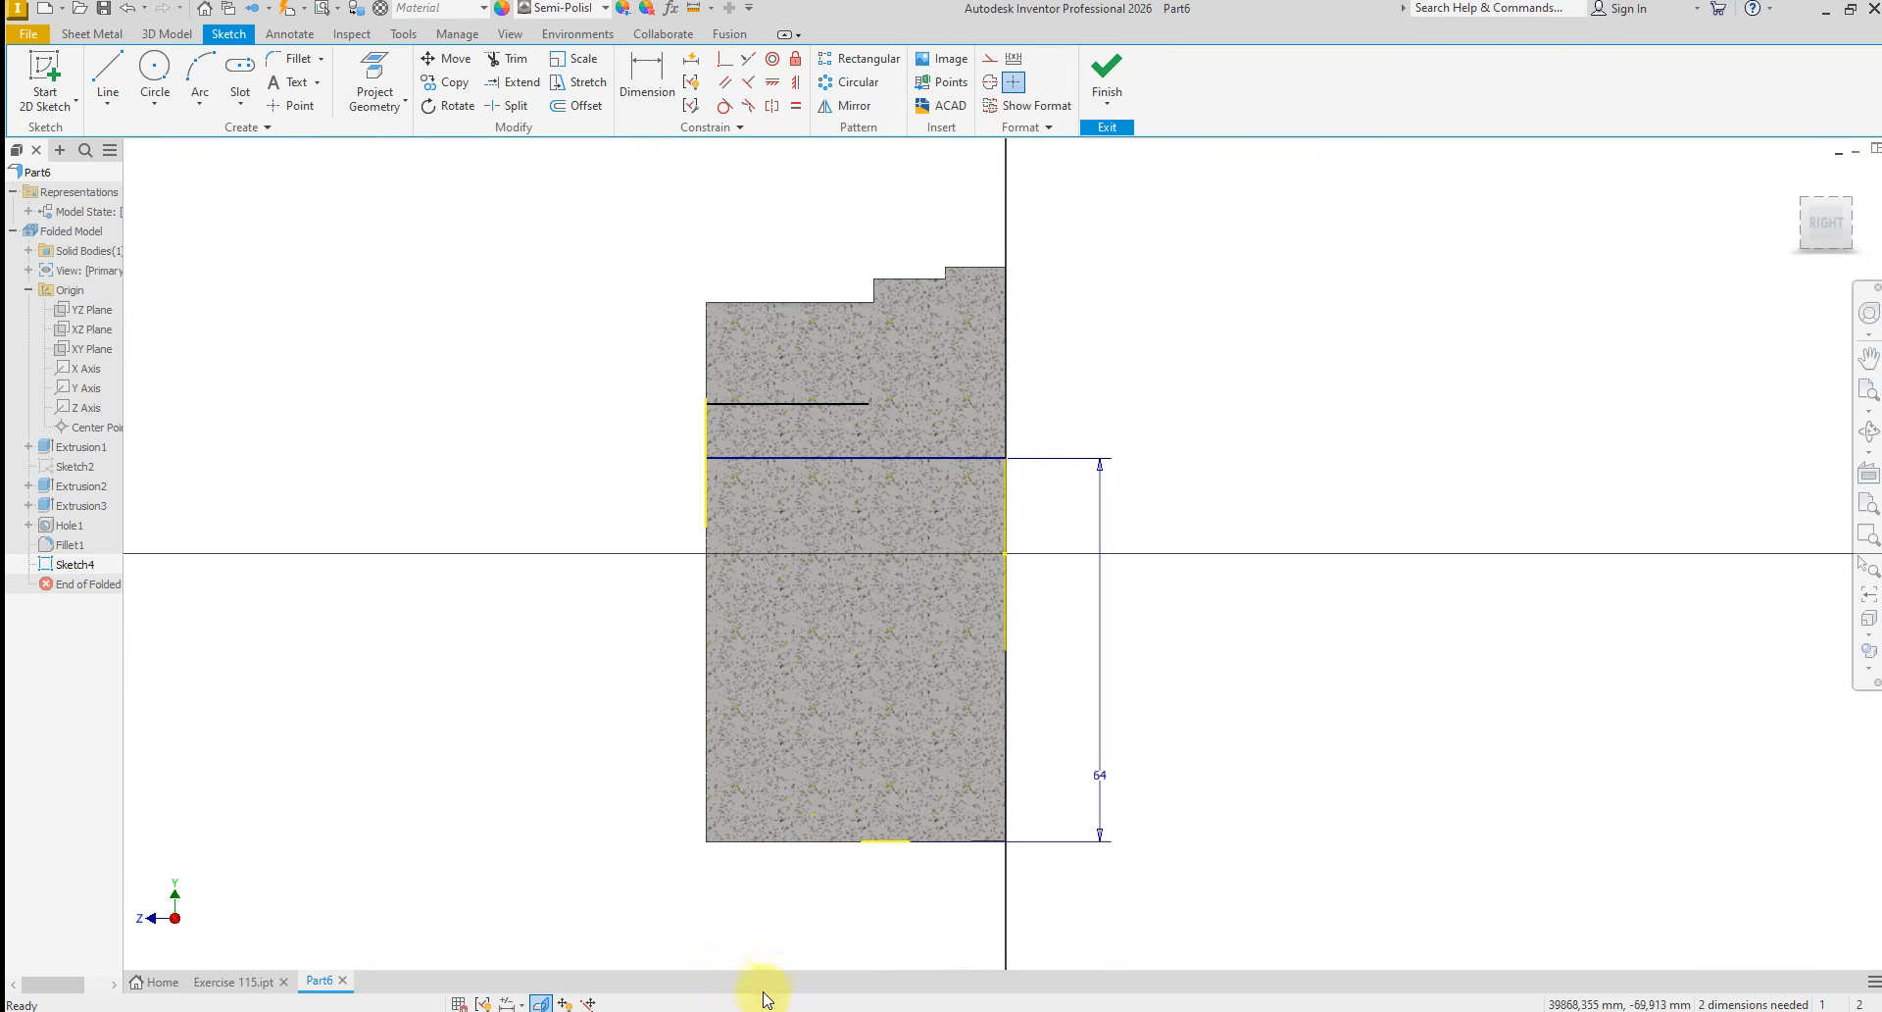
Following Section F in E115.PNG, complete the bore profile with a short slanted line, a horizontal line to the back face, and a closing vertical line
{"action": "left_click", "coordinate": [1088, 1011]}
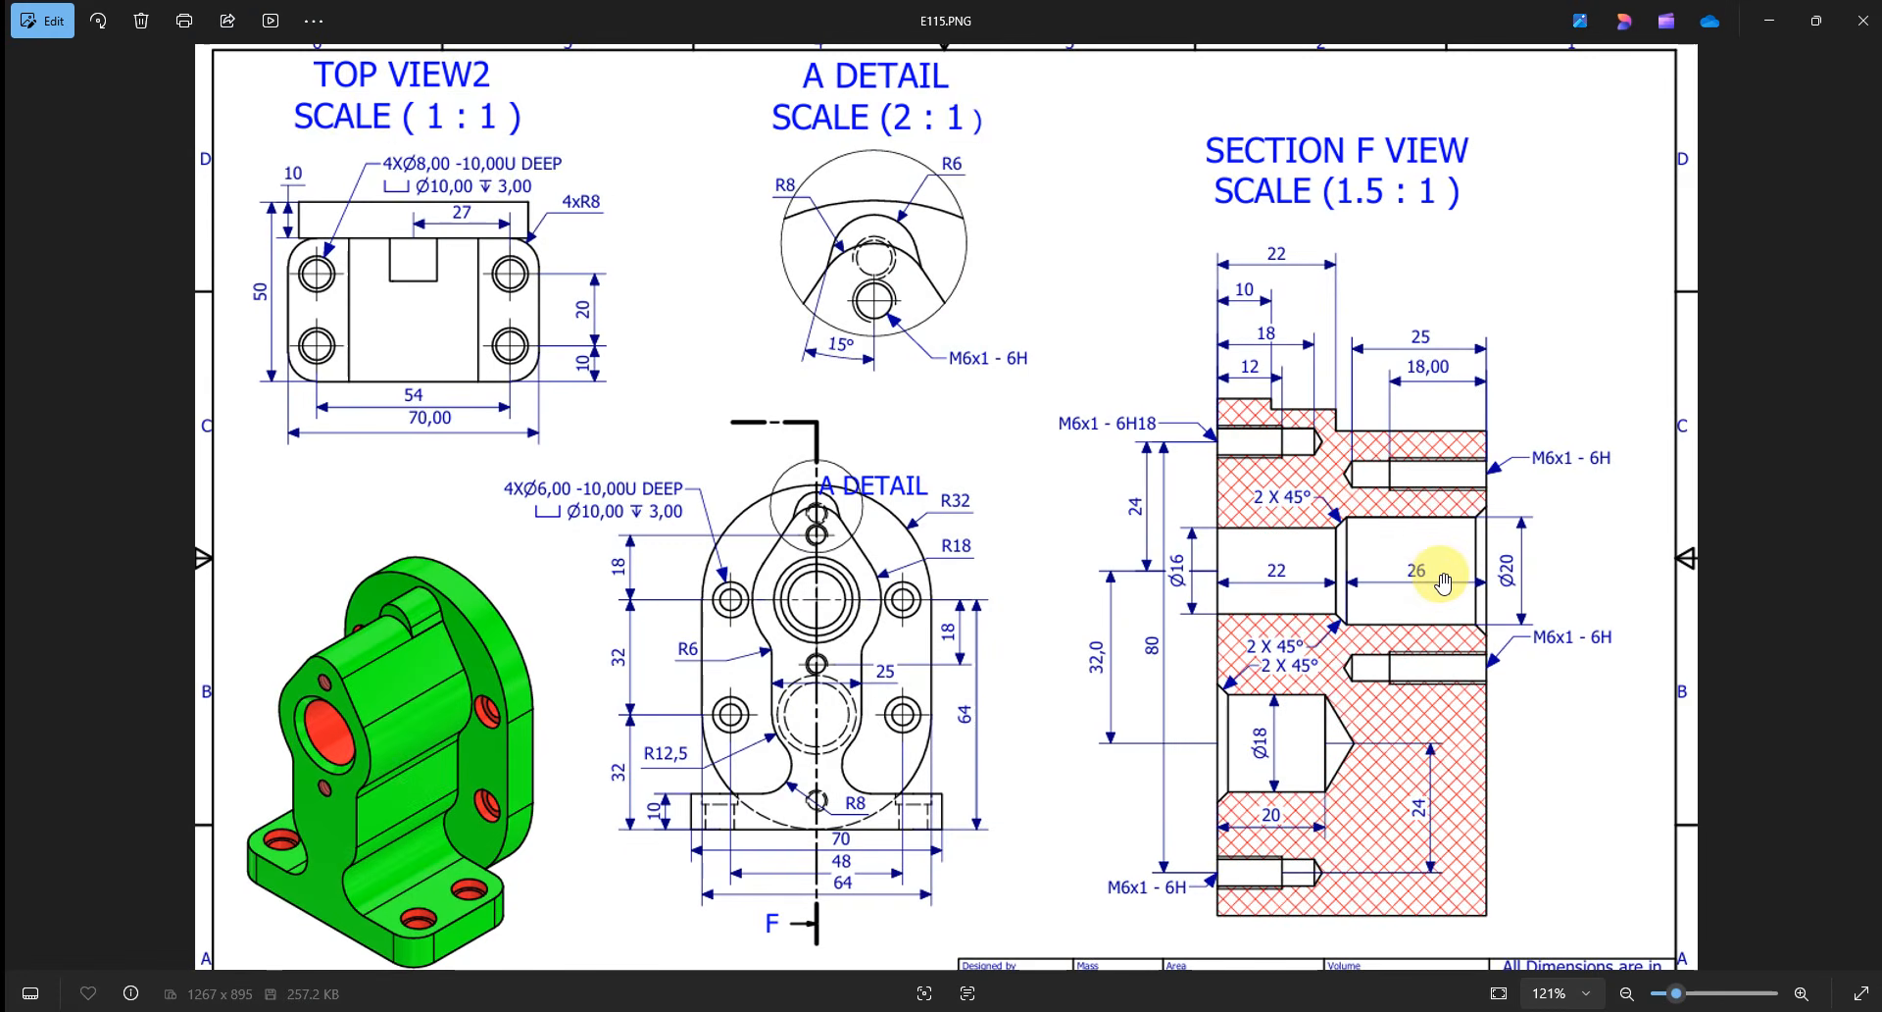
{"action": "scroll", "coordinate": [1447, 582], "scroll_direction": "up", "scroll_amount": 1}
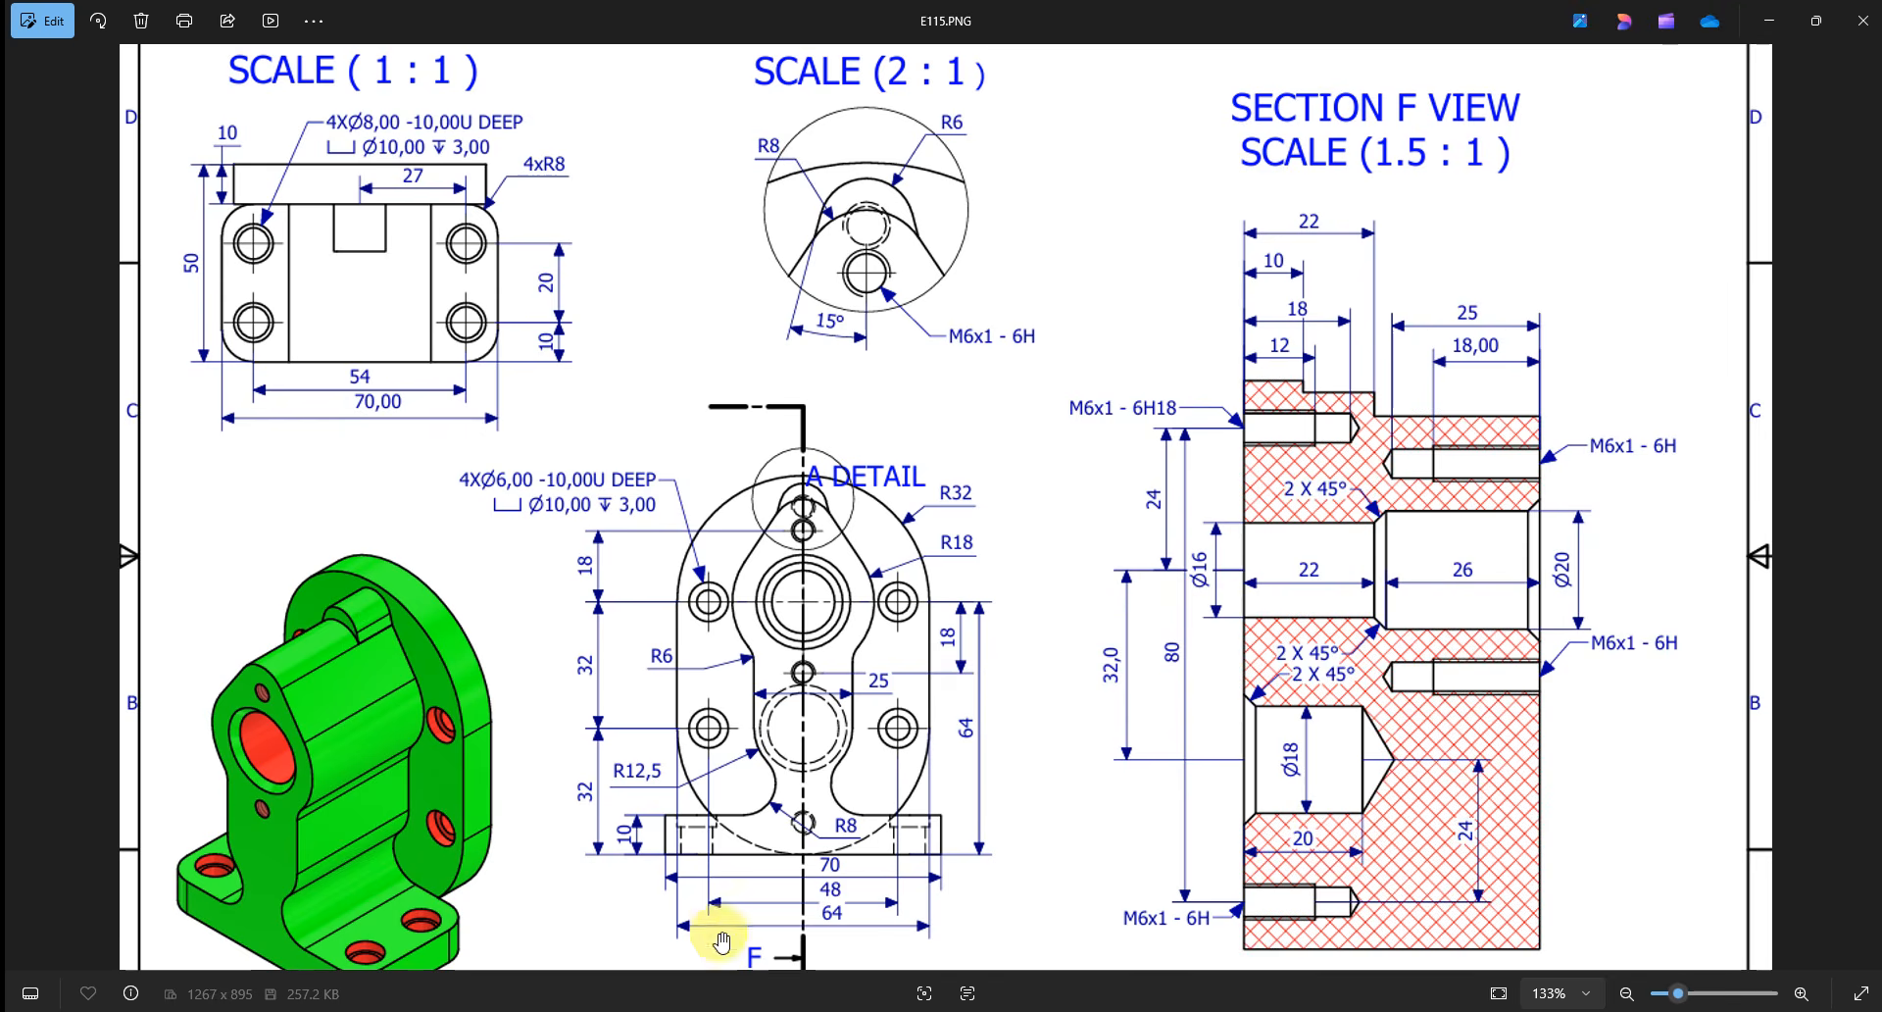
{"action": "key", "text": "alt+Tab"}
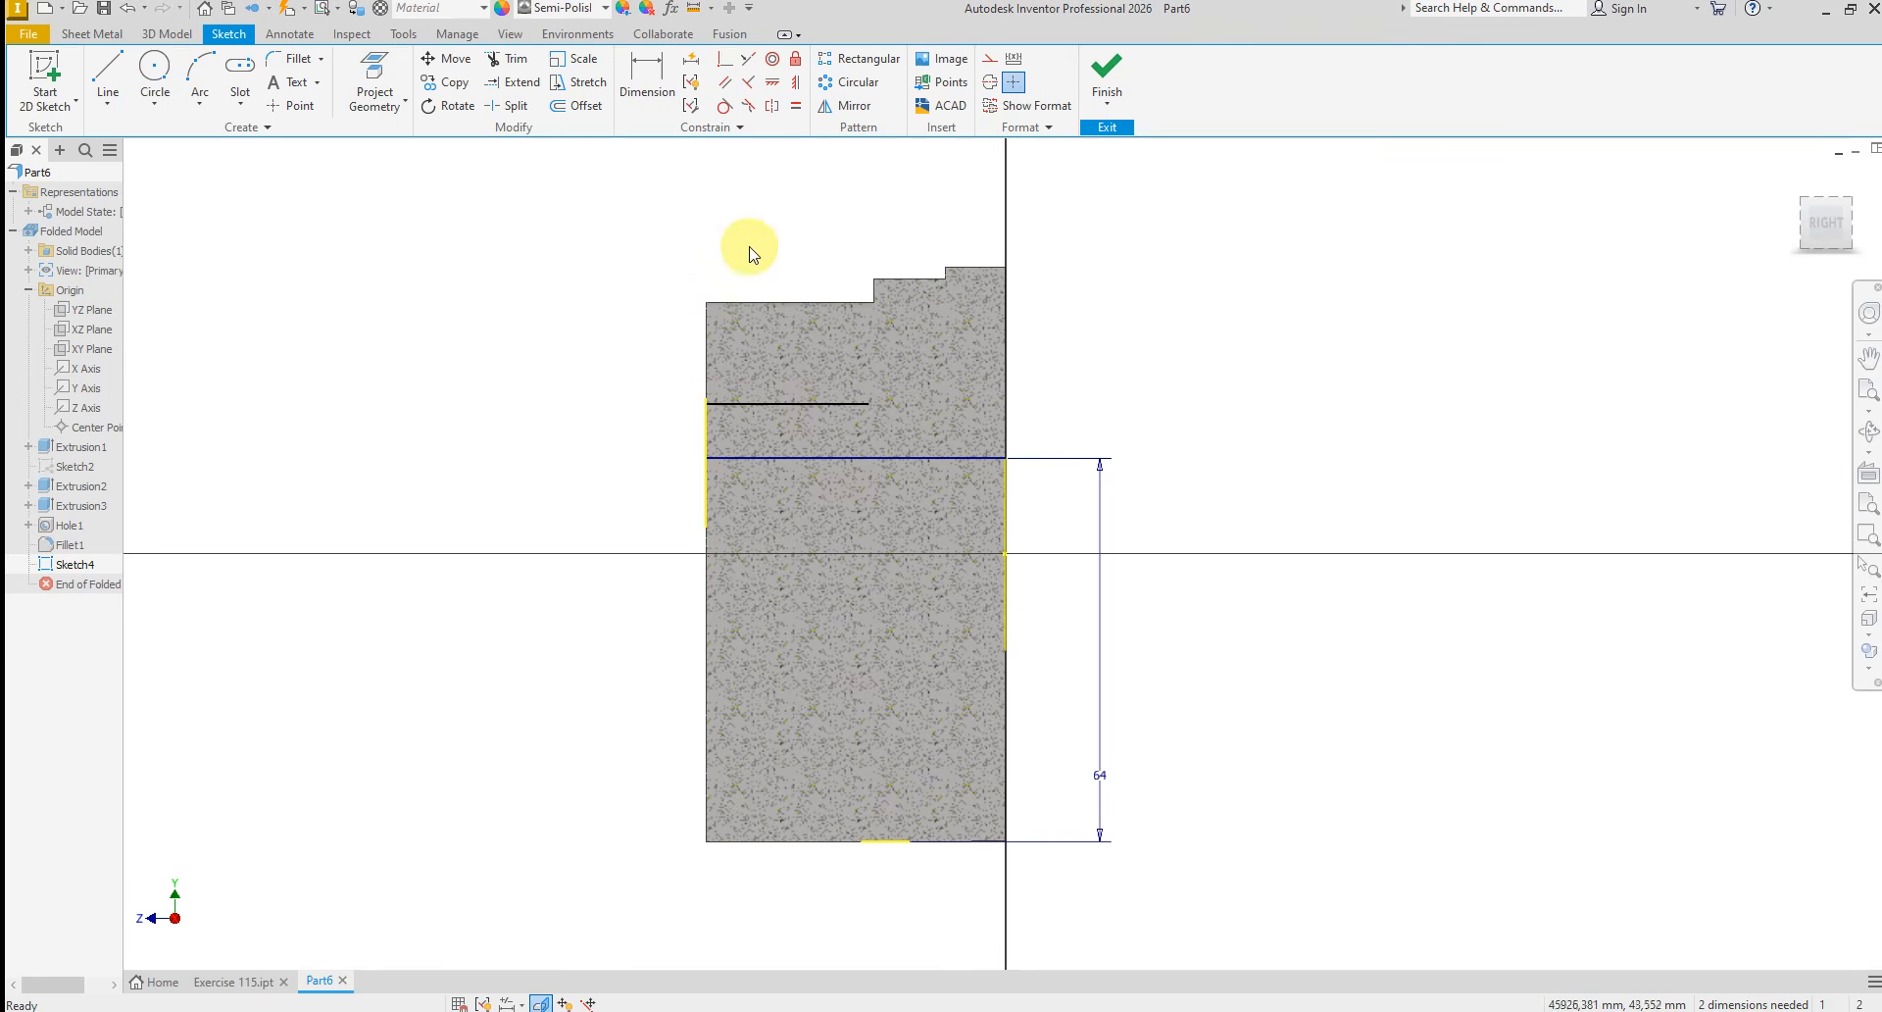
{"action": "left_click", "coordinate": [108, 74]}
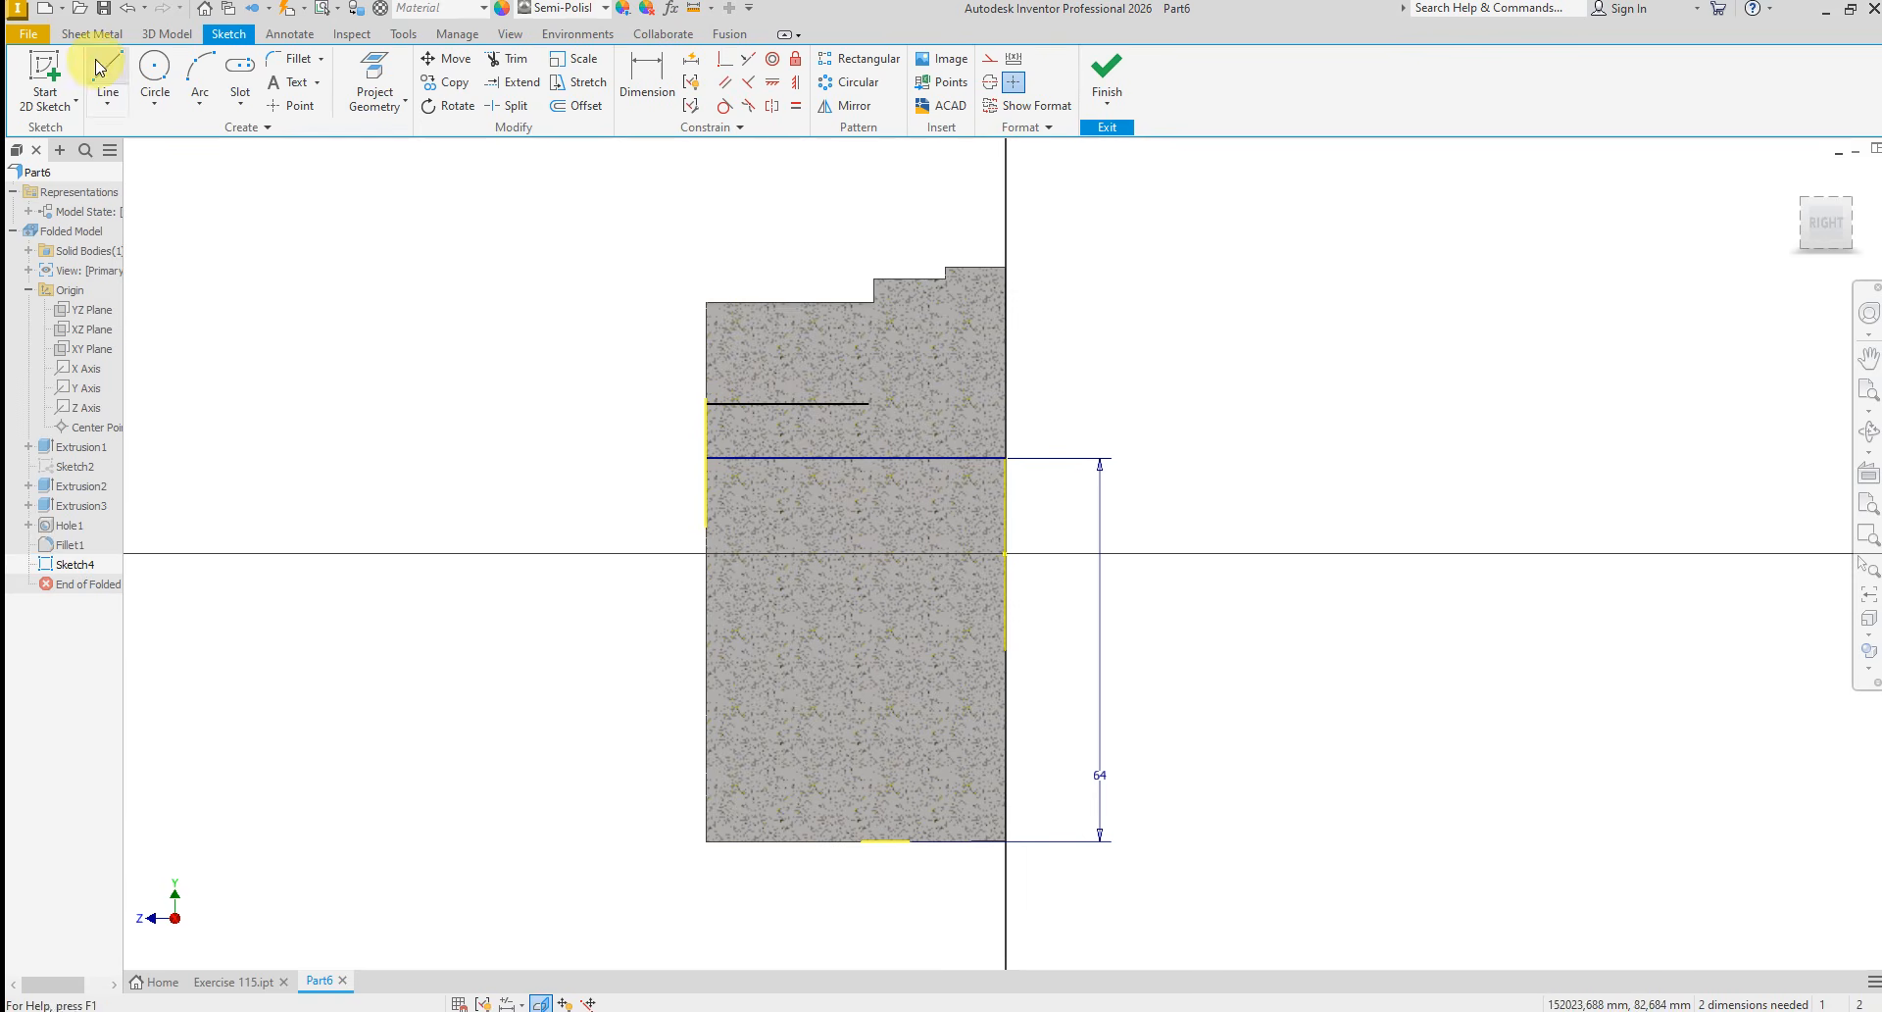
{"action": "left_click", "coordinate": [871, 402]}
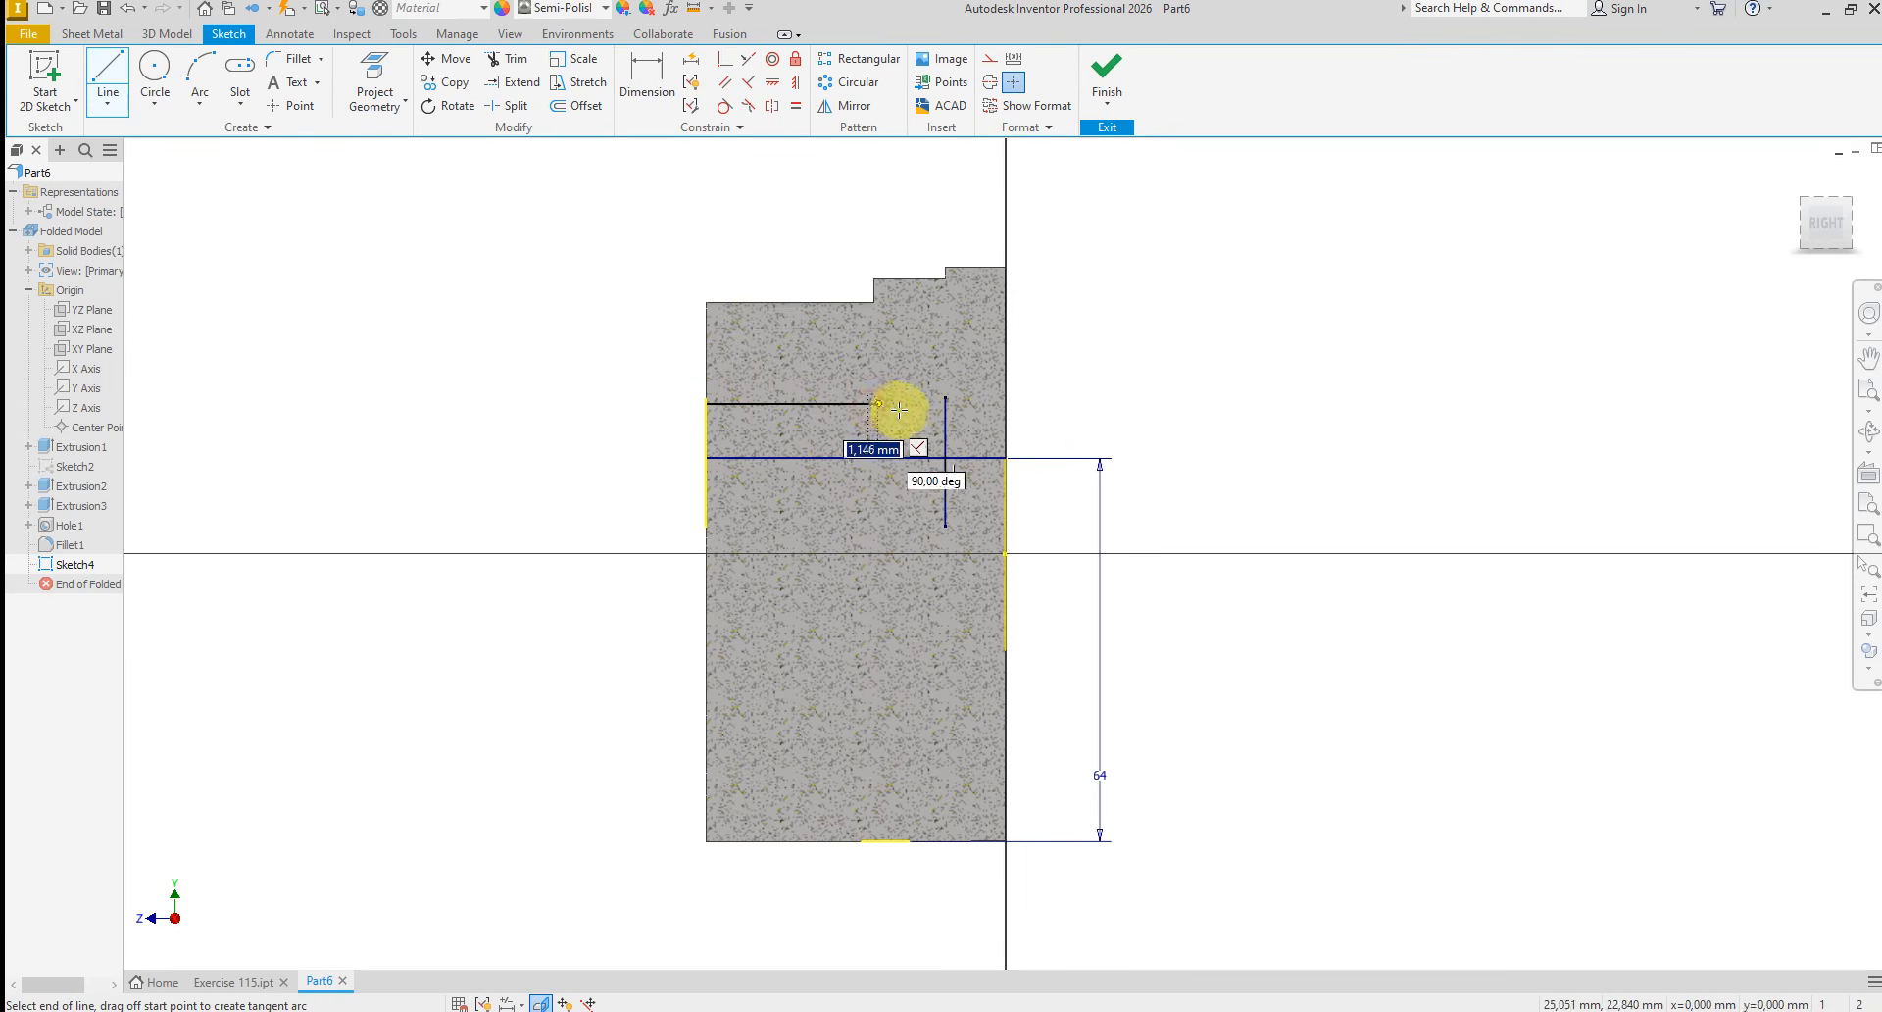
{"action": "double_click", "coordinate": [1005, 416]}
{"action": "right_click", "coordinate": [1078, 416]}
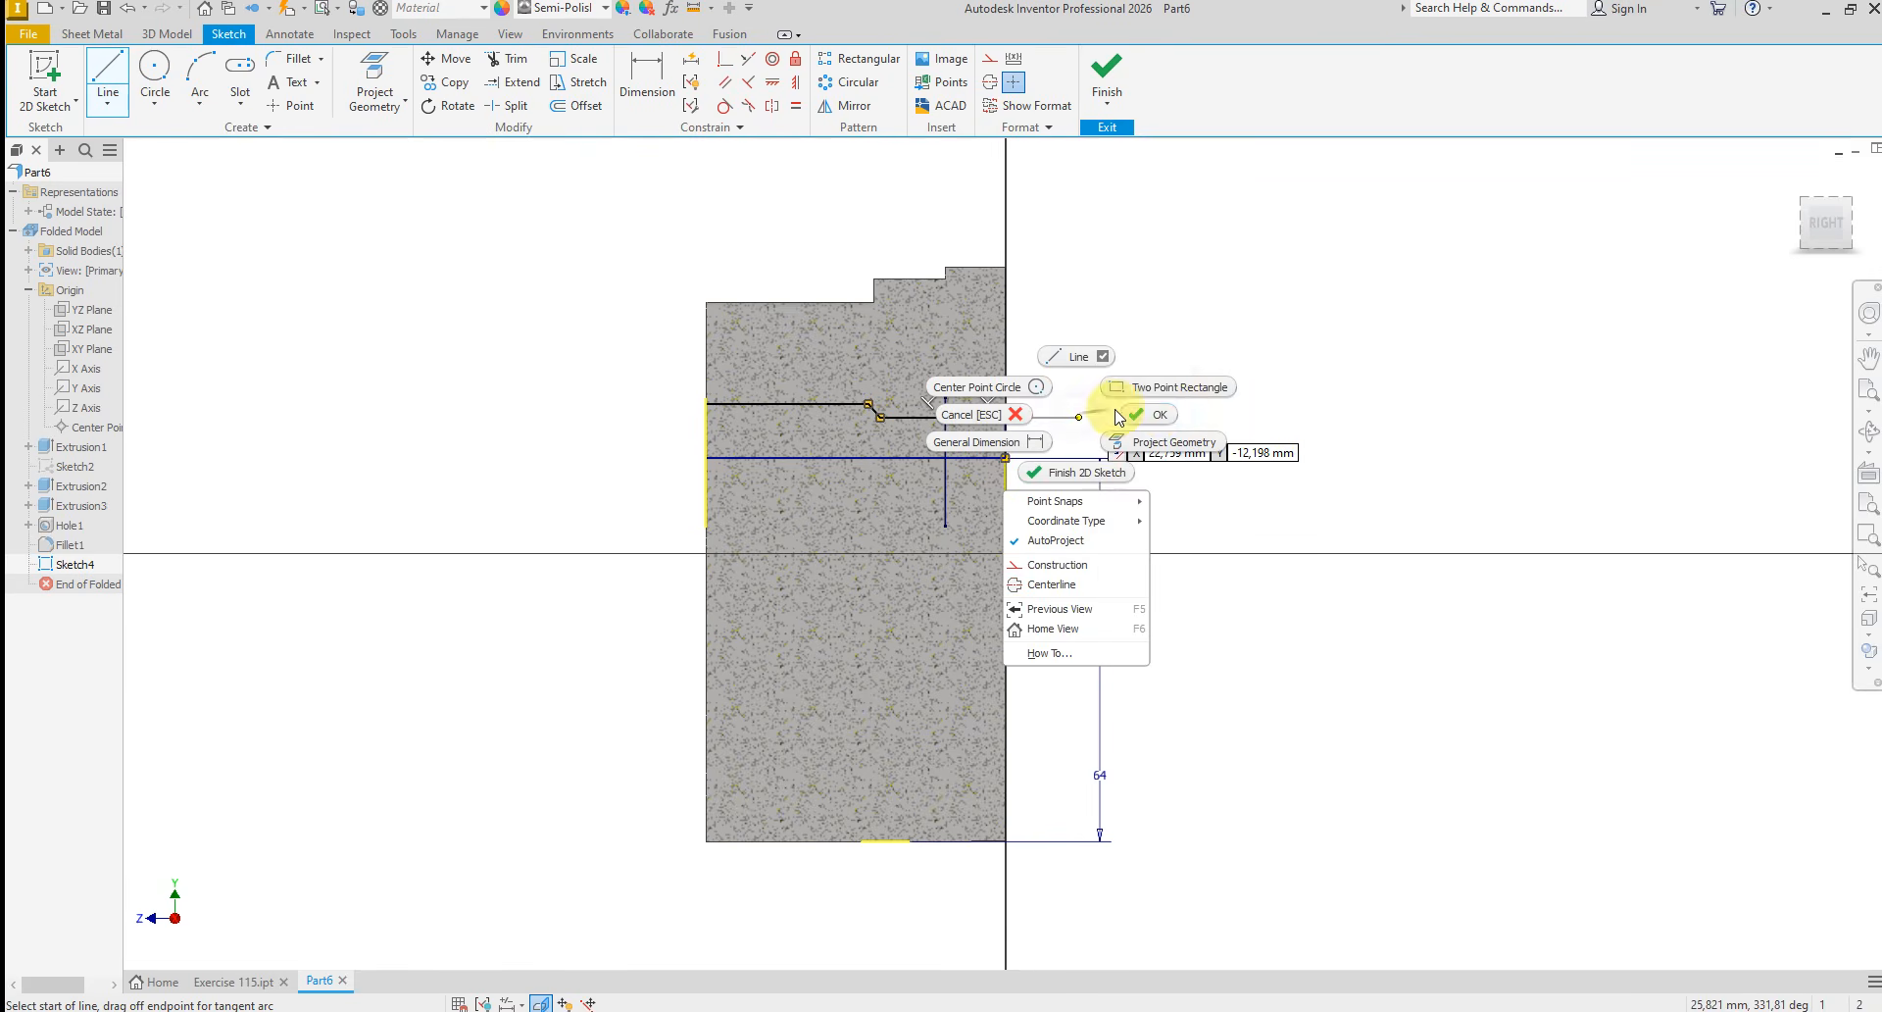
{"action": "left_click", "coordinate": [1158, 414]}
Dimension the profile's rear horizontal line 8 mm above the bore axis line
{"action": "left_click", "coordinate": [647, 76]}
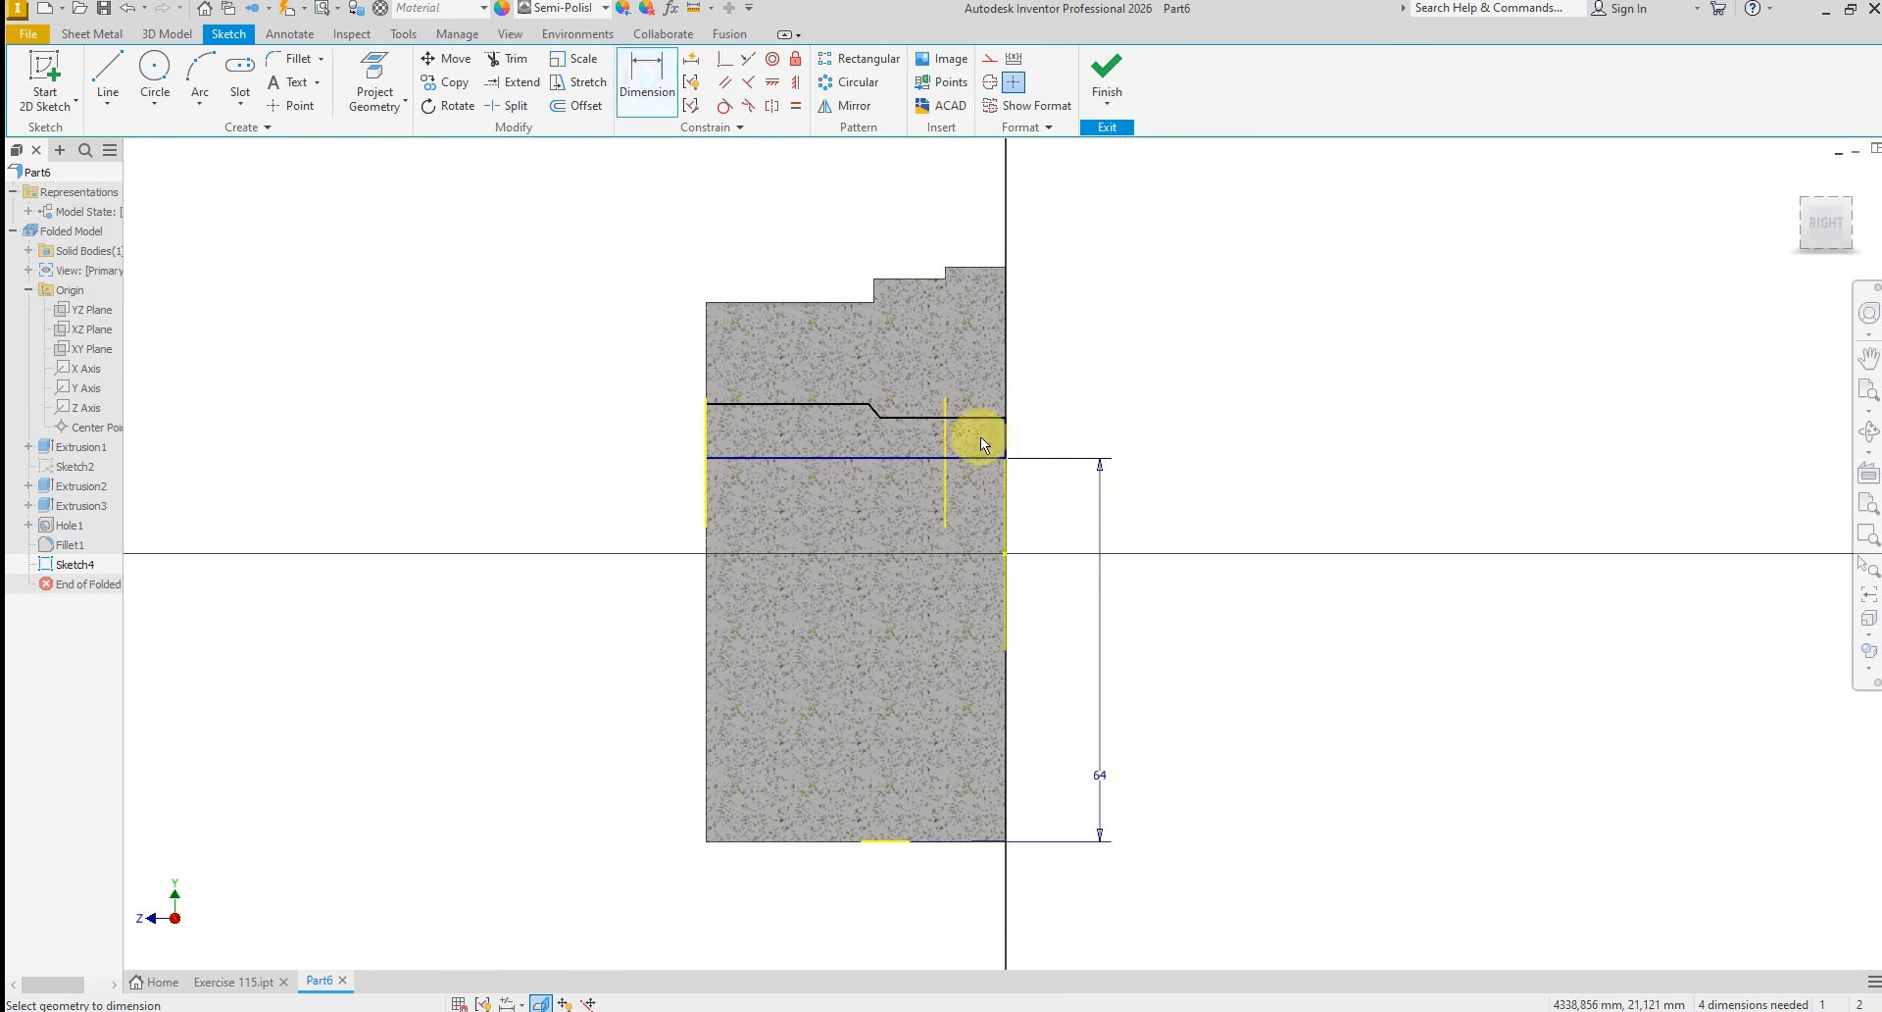
{"action": "scroll", "coordinate": [980, 437], "scroll_direction": "down", "scroll_amount": 2}
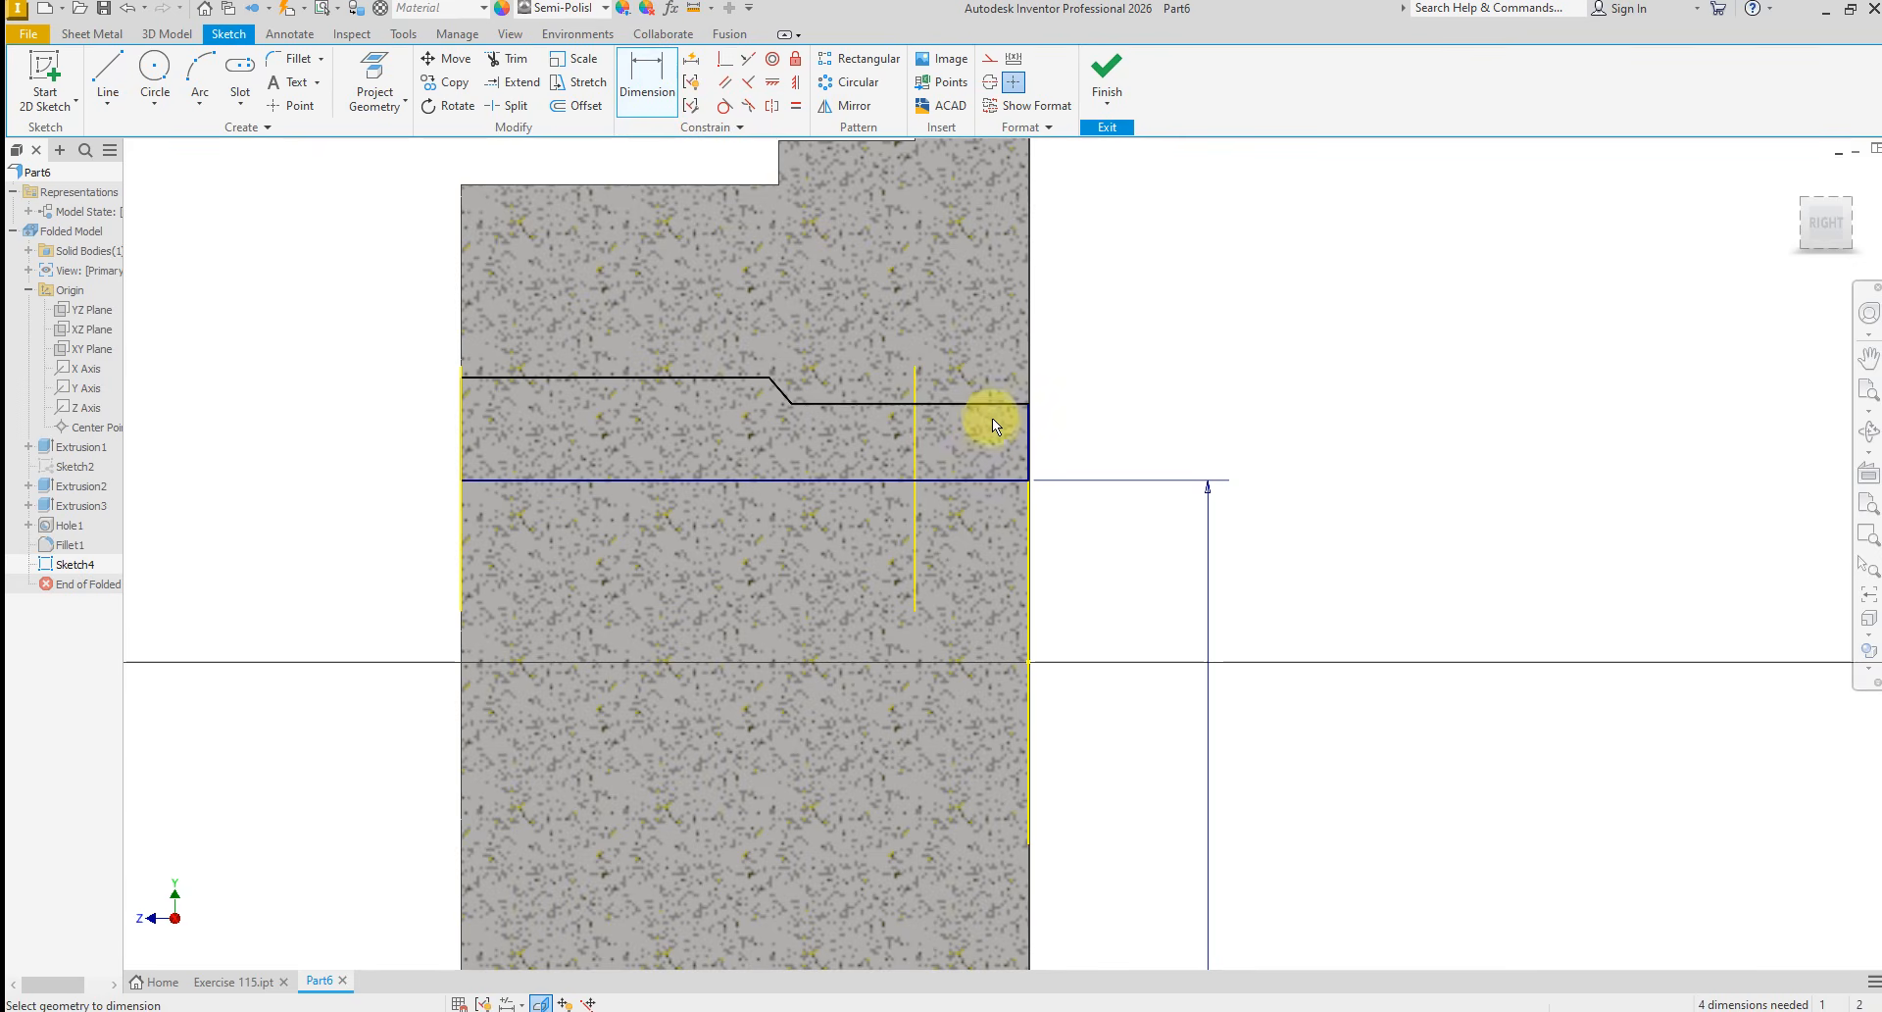
{"action": "left_click", "coordinate": [969, 480]}
{"action": "left_click", "coordinate": [1046, 433]}
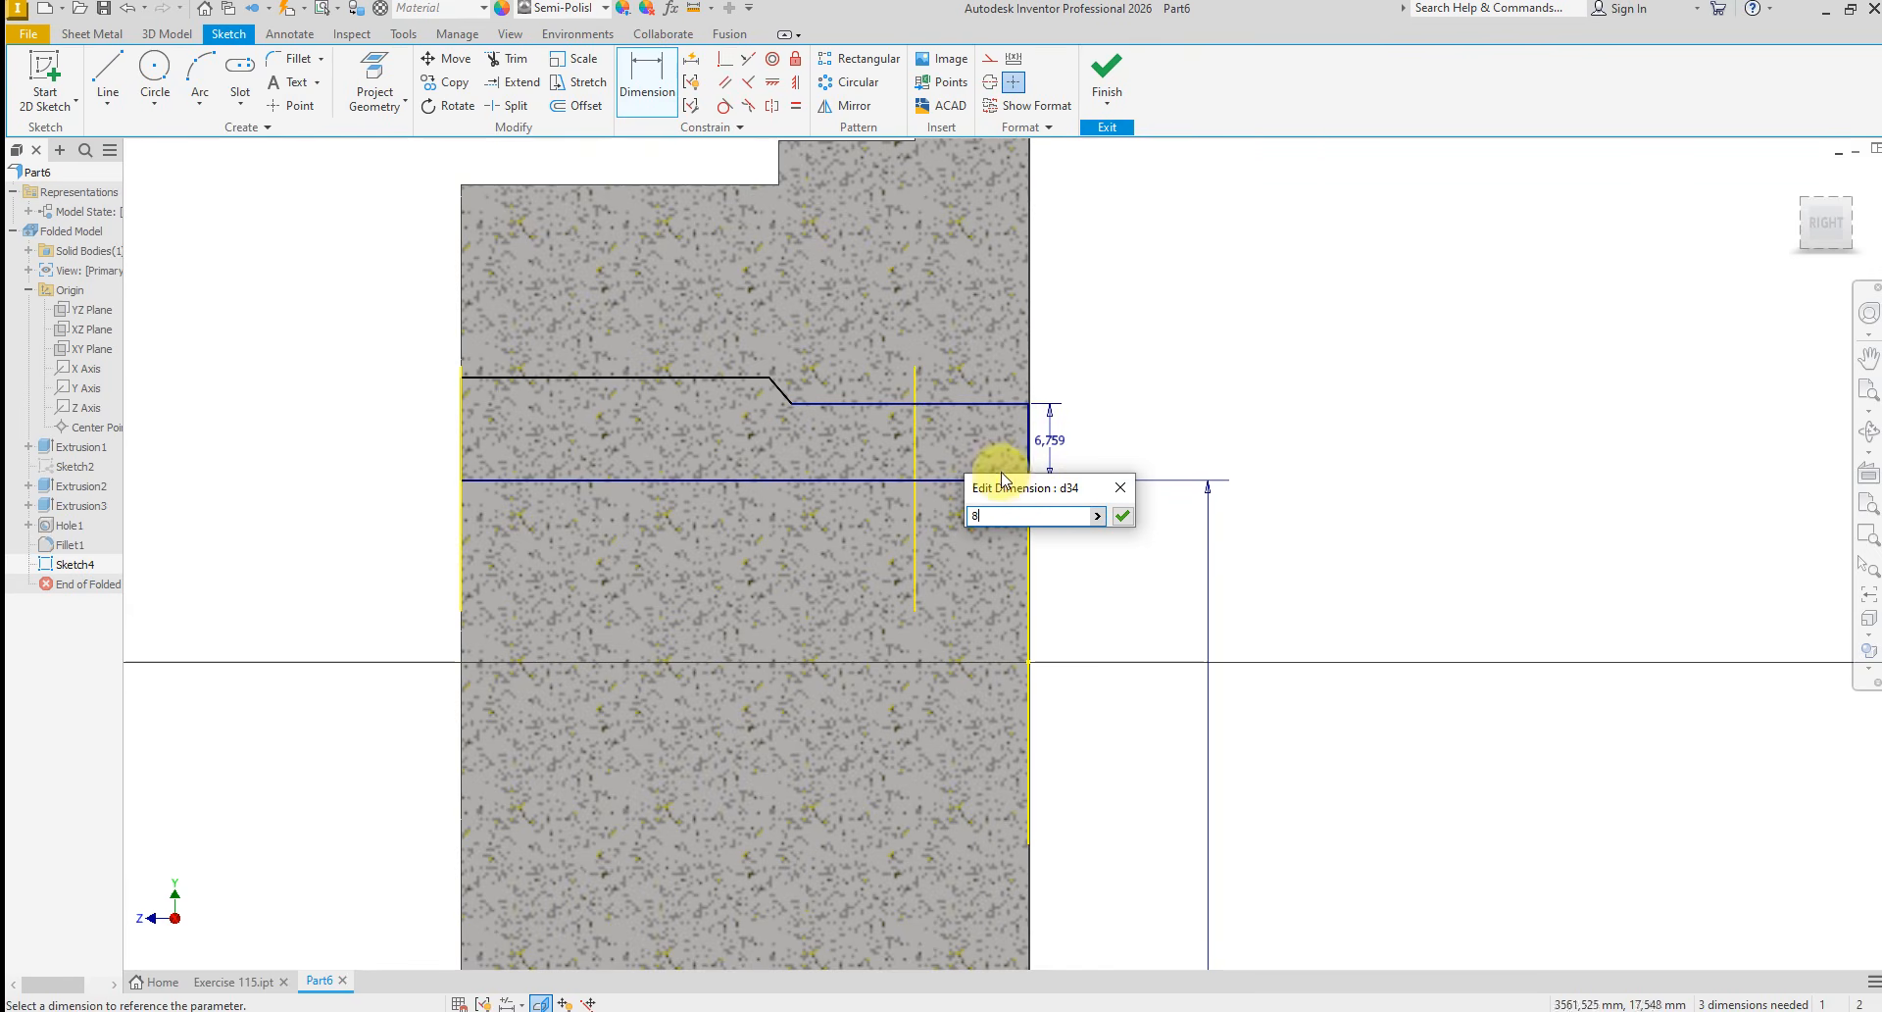
{"action": "type", "text": "8"}
{"action": "key", "text": "Return"}
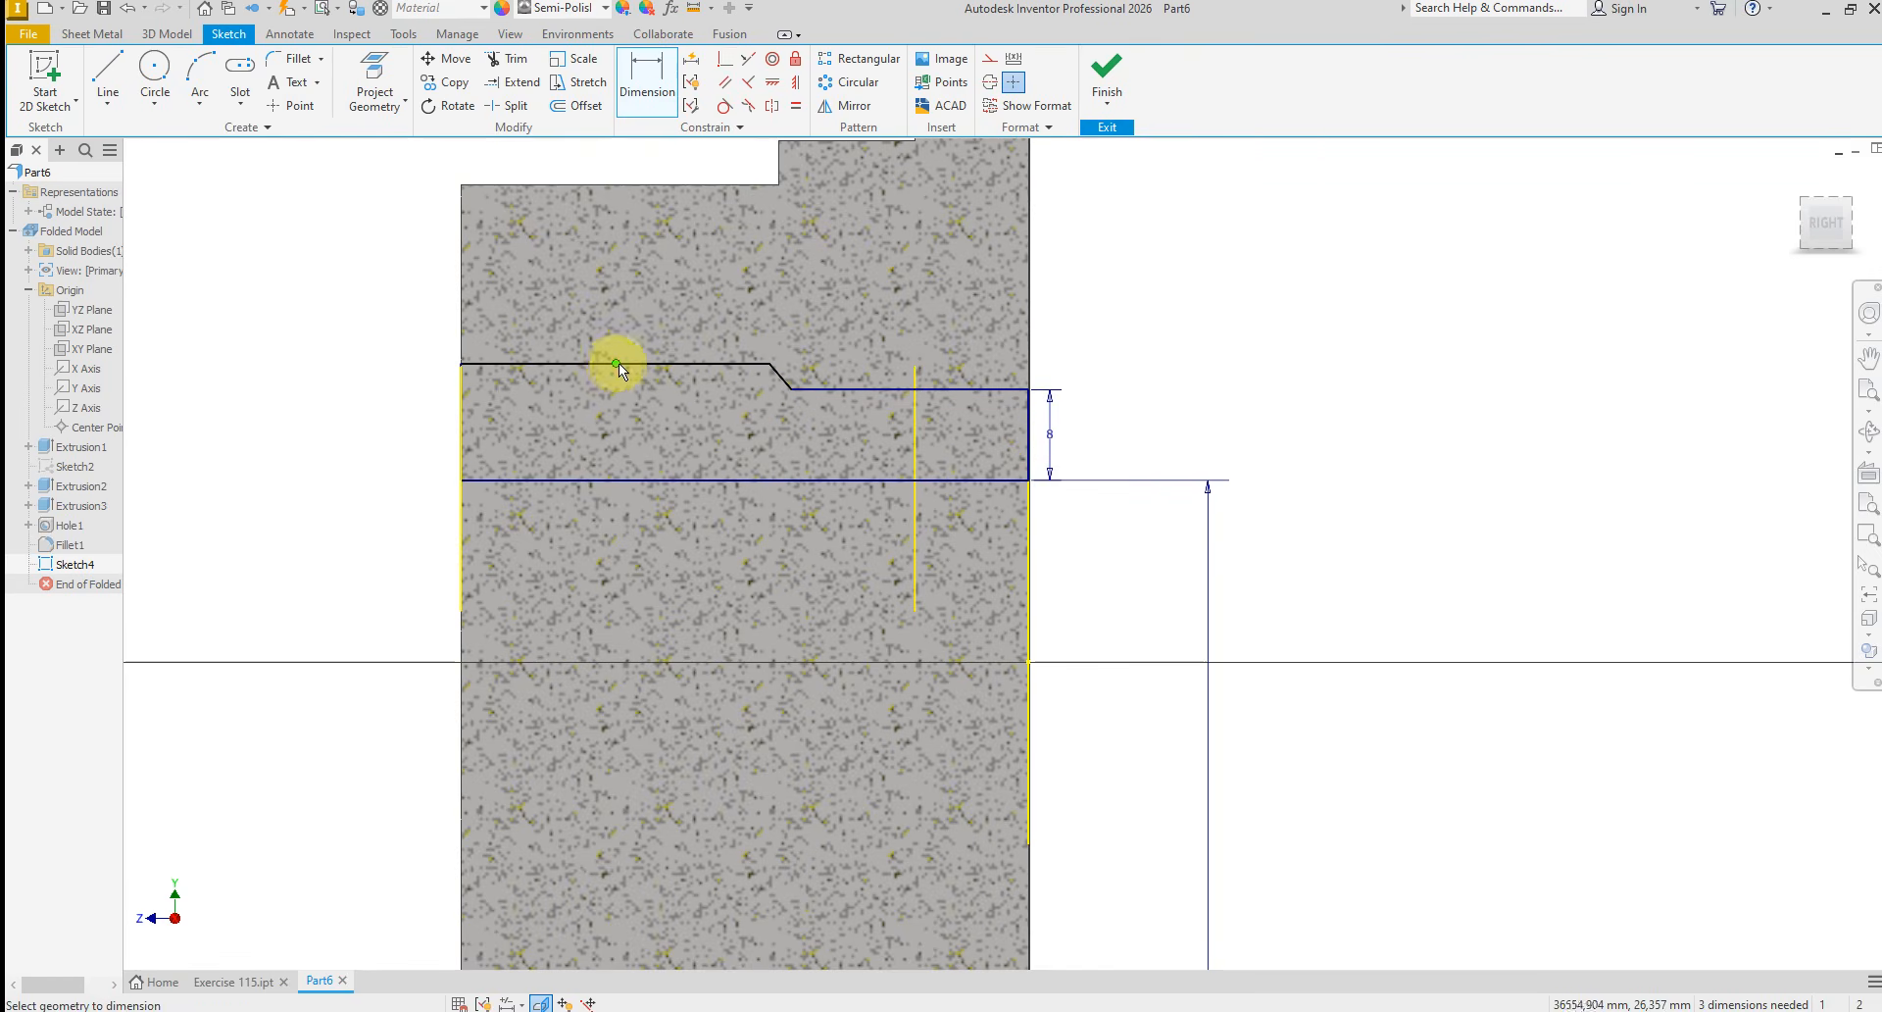
Dimension the profile's front horizontal line 10 mm above the bore axis line
{"action": "left_click", "coordinate": [620, 365]}
{"action": "left_click", "coordinate": [657, 479]}
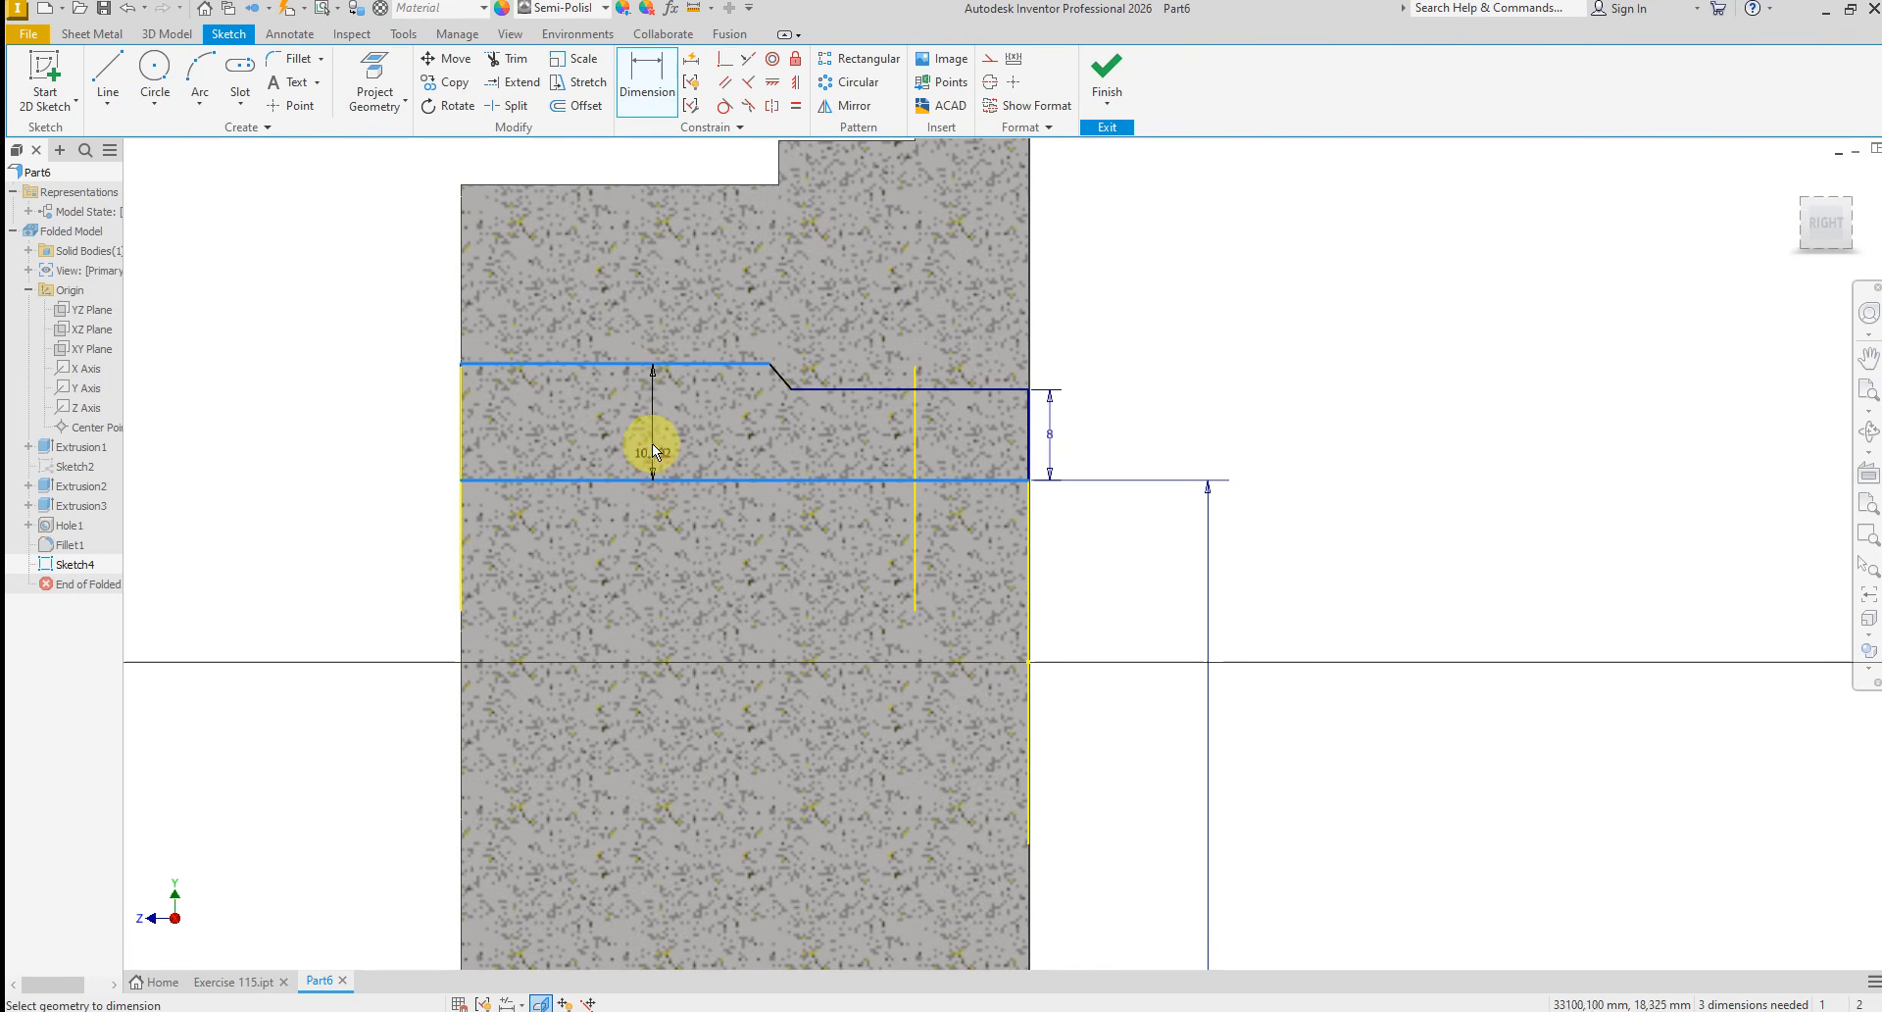
{"action": "left_click", "coordinate": [633, 439]}
{"action": "type", "text": "10"}
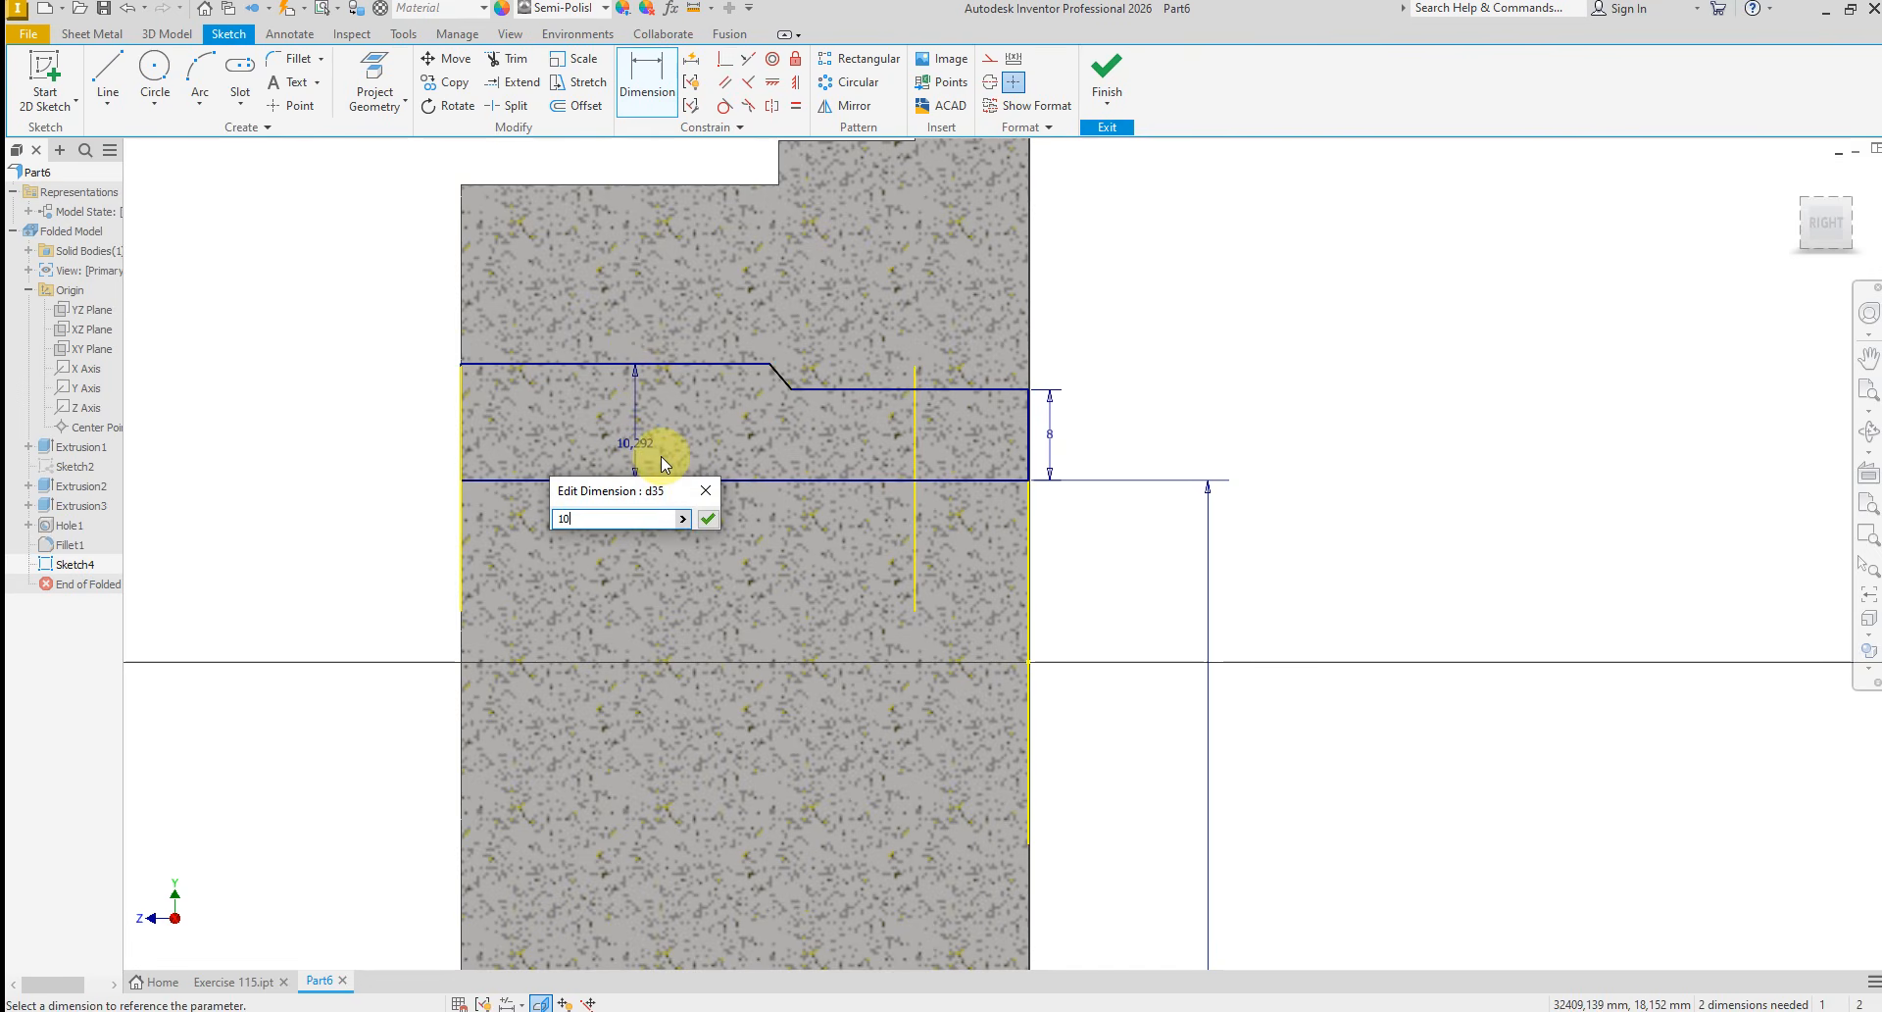
{"action": "key", "text": "Return"}
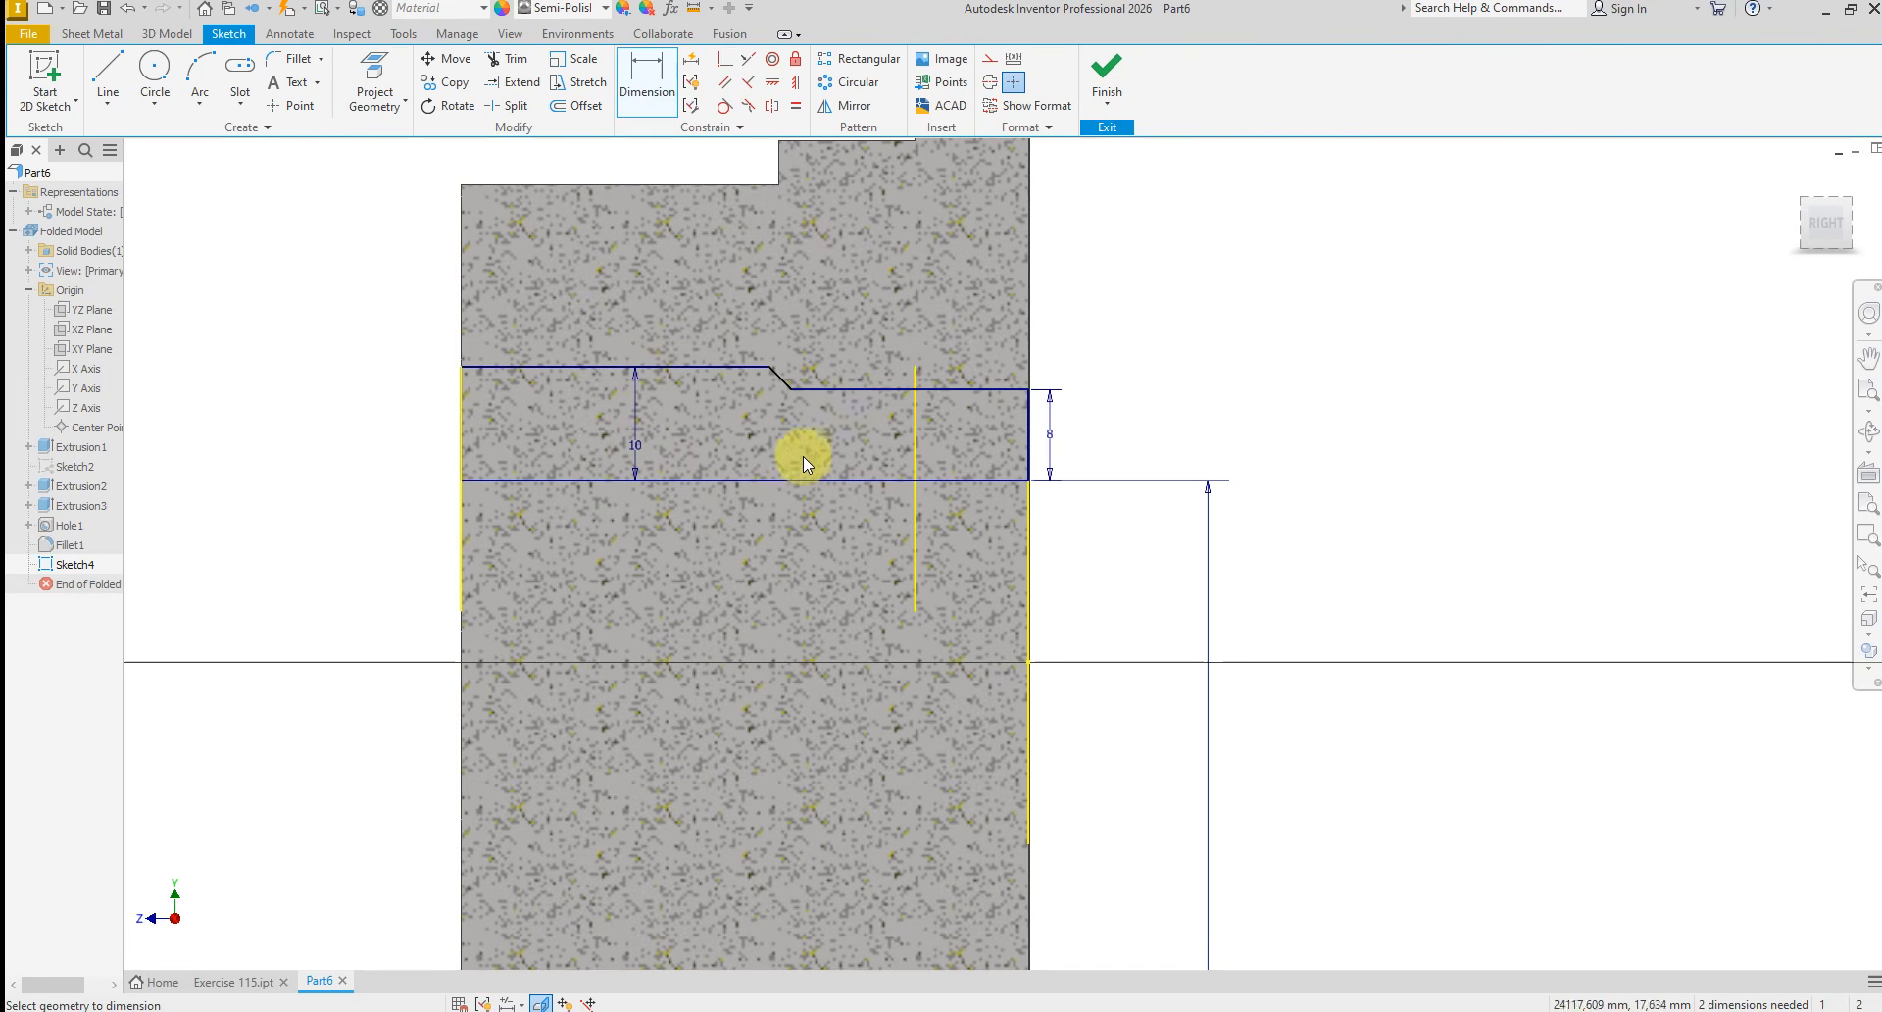
Set the angle between the short slanted line and the rear horizontal line to 45 degrees
{"action": "scroll", "coordinate": [794, 390], "scroll_direction": "up", "scroll_amount": 5}
{"action": "left_click", "coordinate": [808, 385]}
{"action": "left_click", "coordinate": [779, 367]}
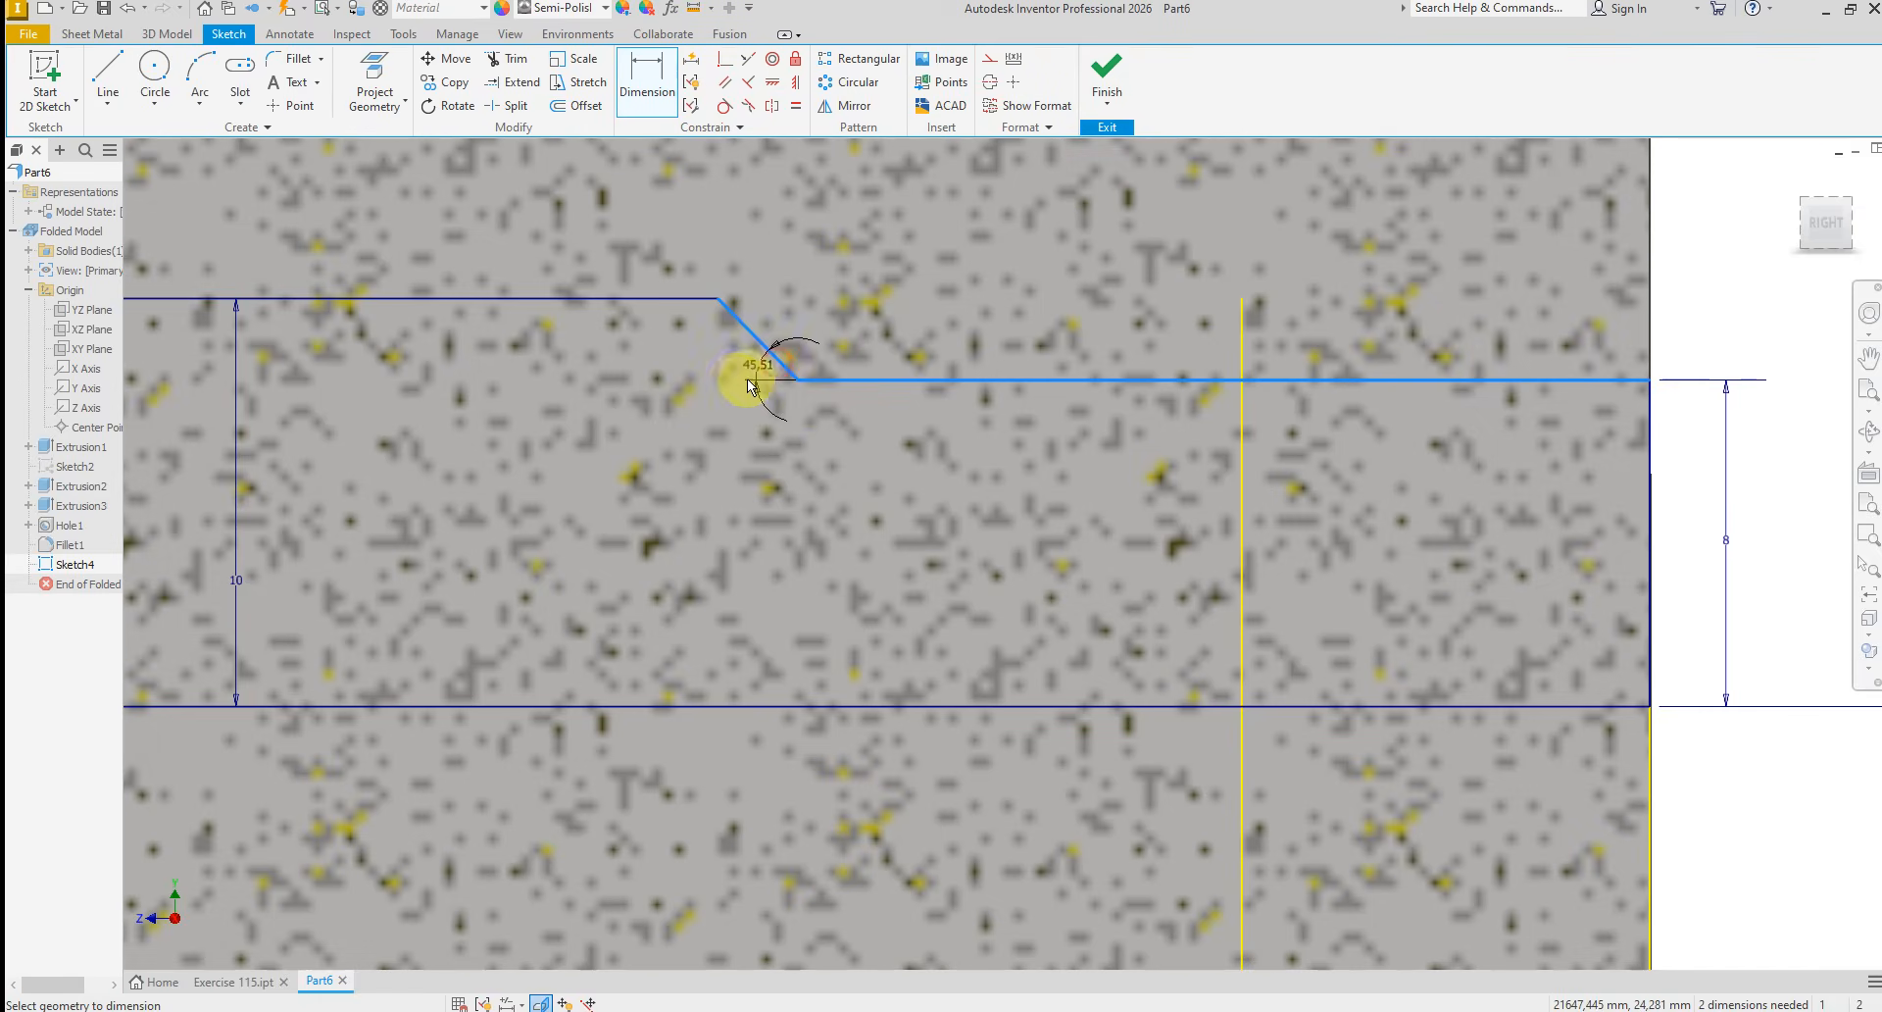
{"action": "left_click", "coordinate": [706, 371]}
{"action": "type", "text": "4"}
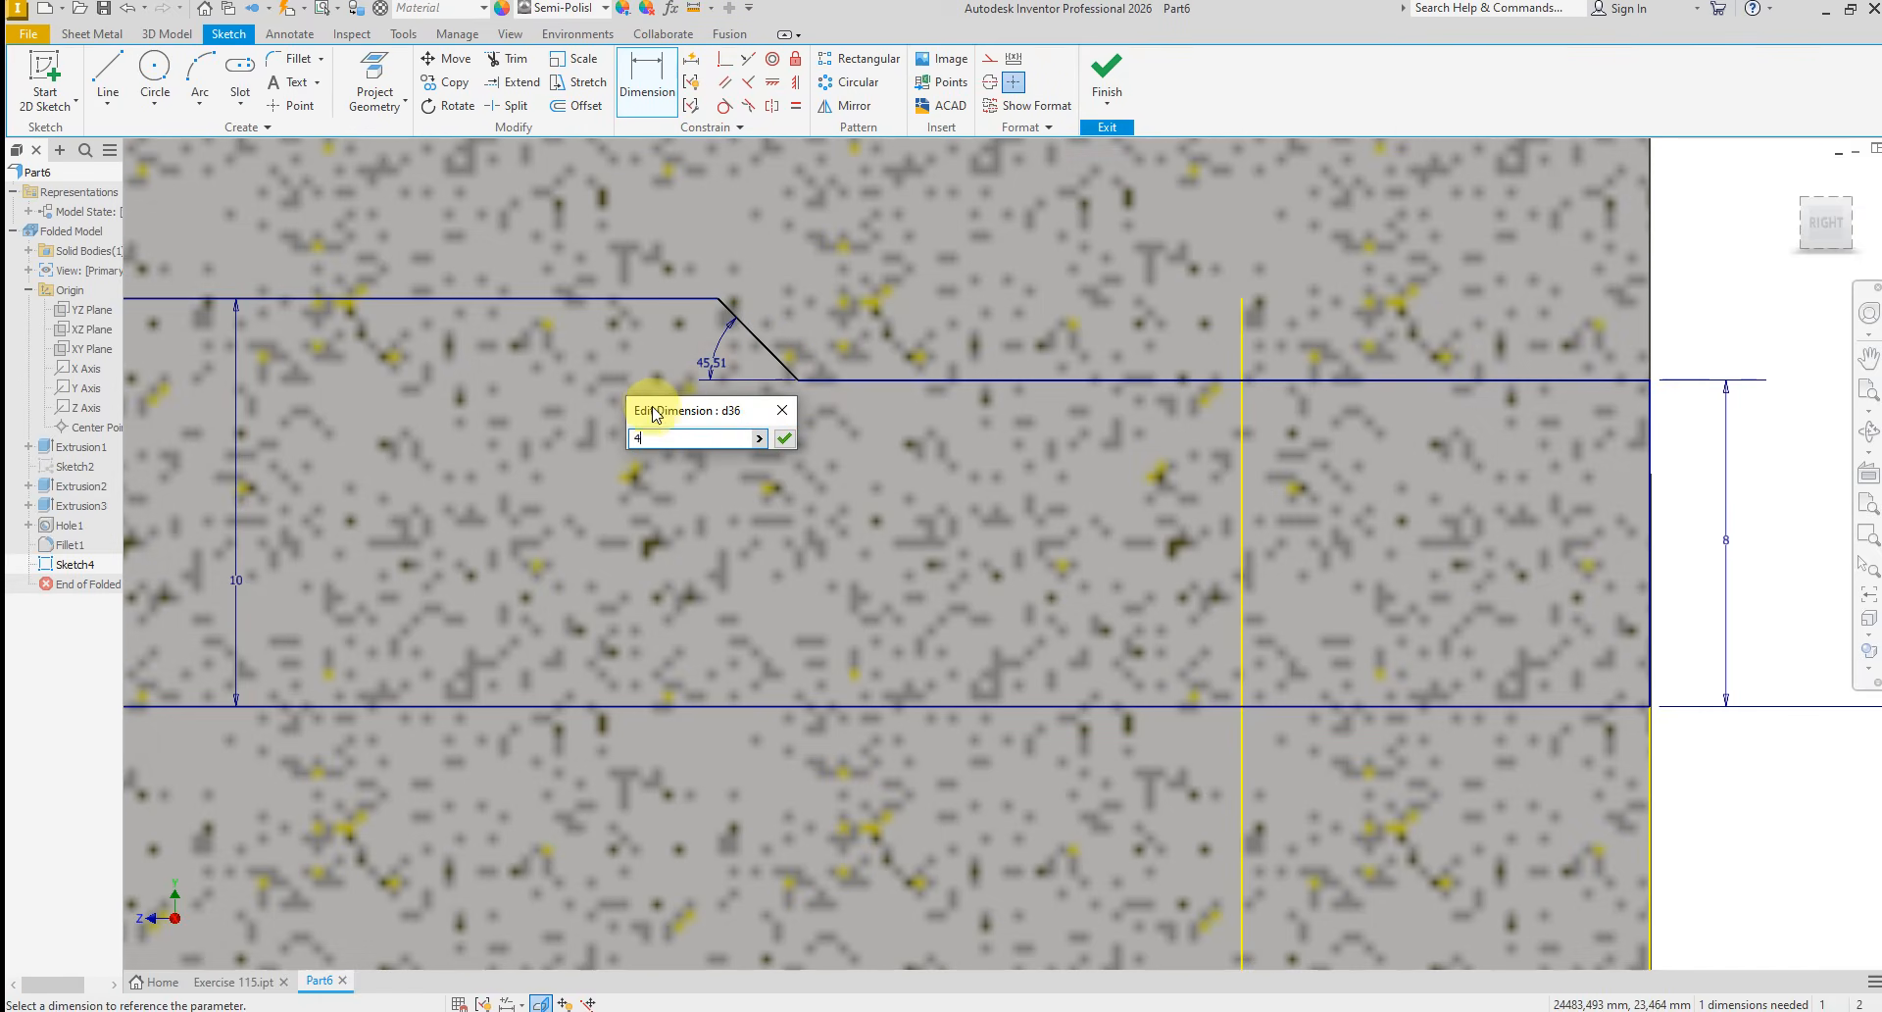
{"action": "type", "text": "5"}
{"action": "key", "text": "Return"}
Dimension the profile's rear horizontal line to a length of 22 mm
{"action": "scroll", "coordinate": [657, 431], "scroll_direction": "up", "scroll_amount": 5}
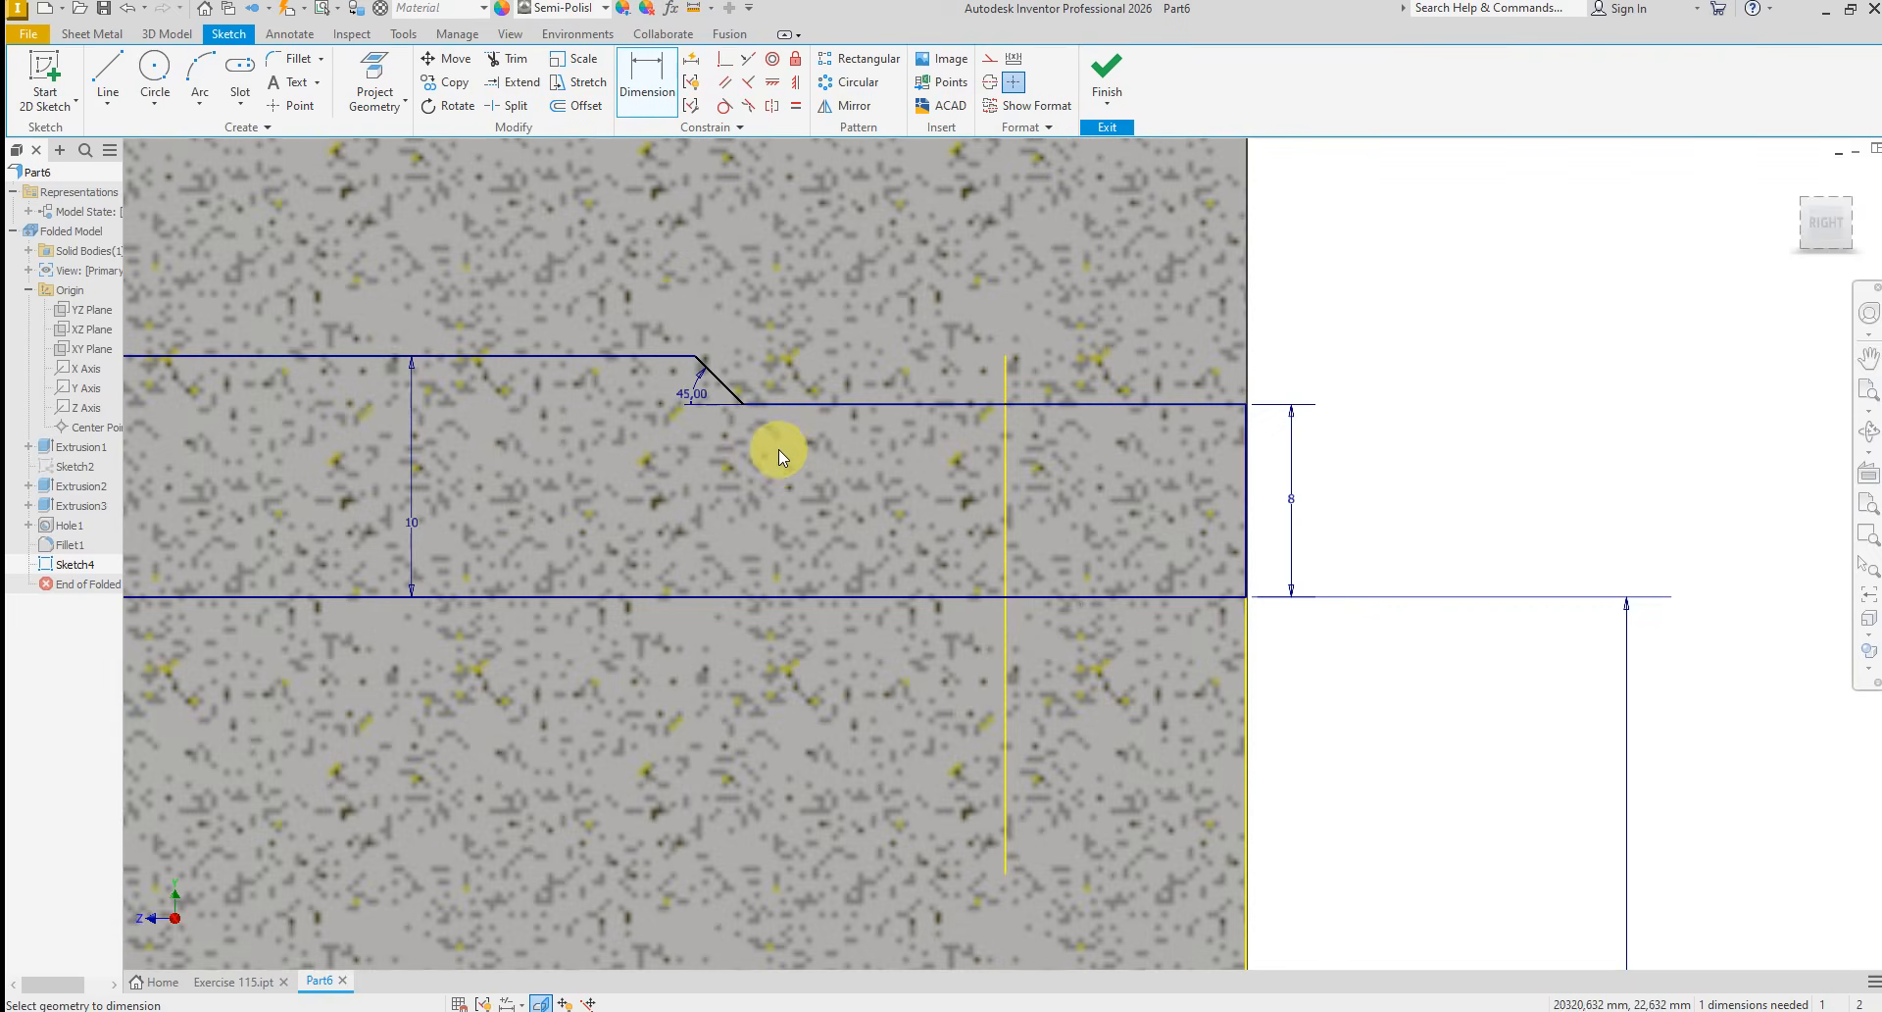
{"action": "left_click", "coordinate": [873, 361]}
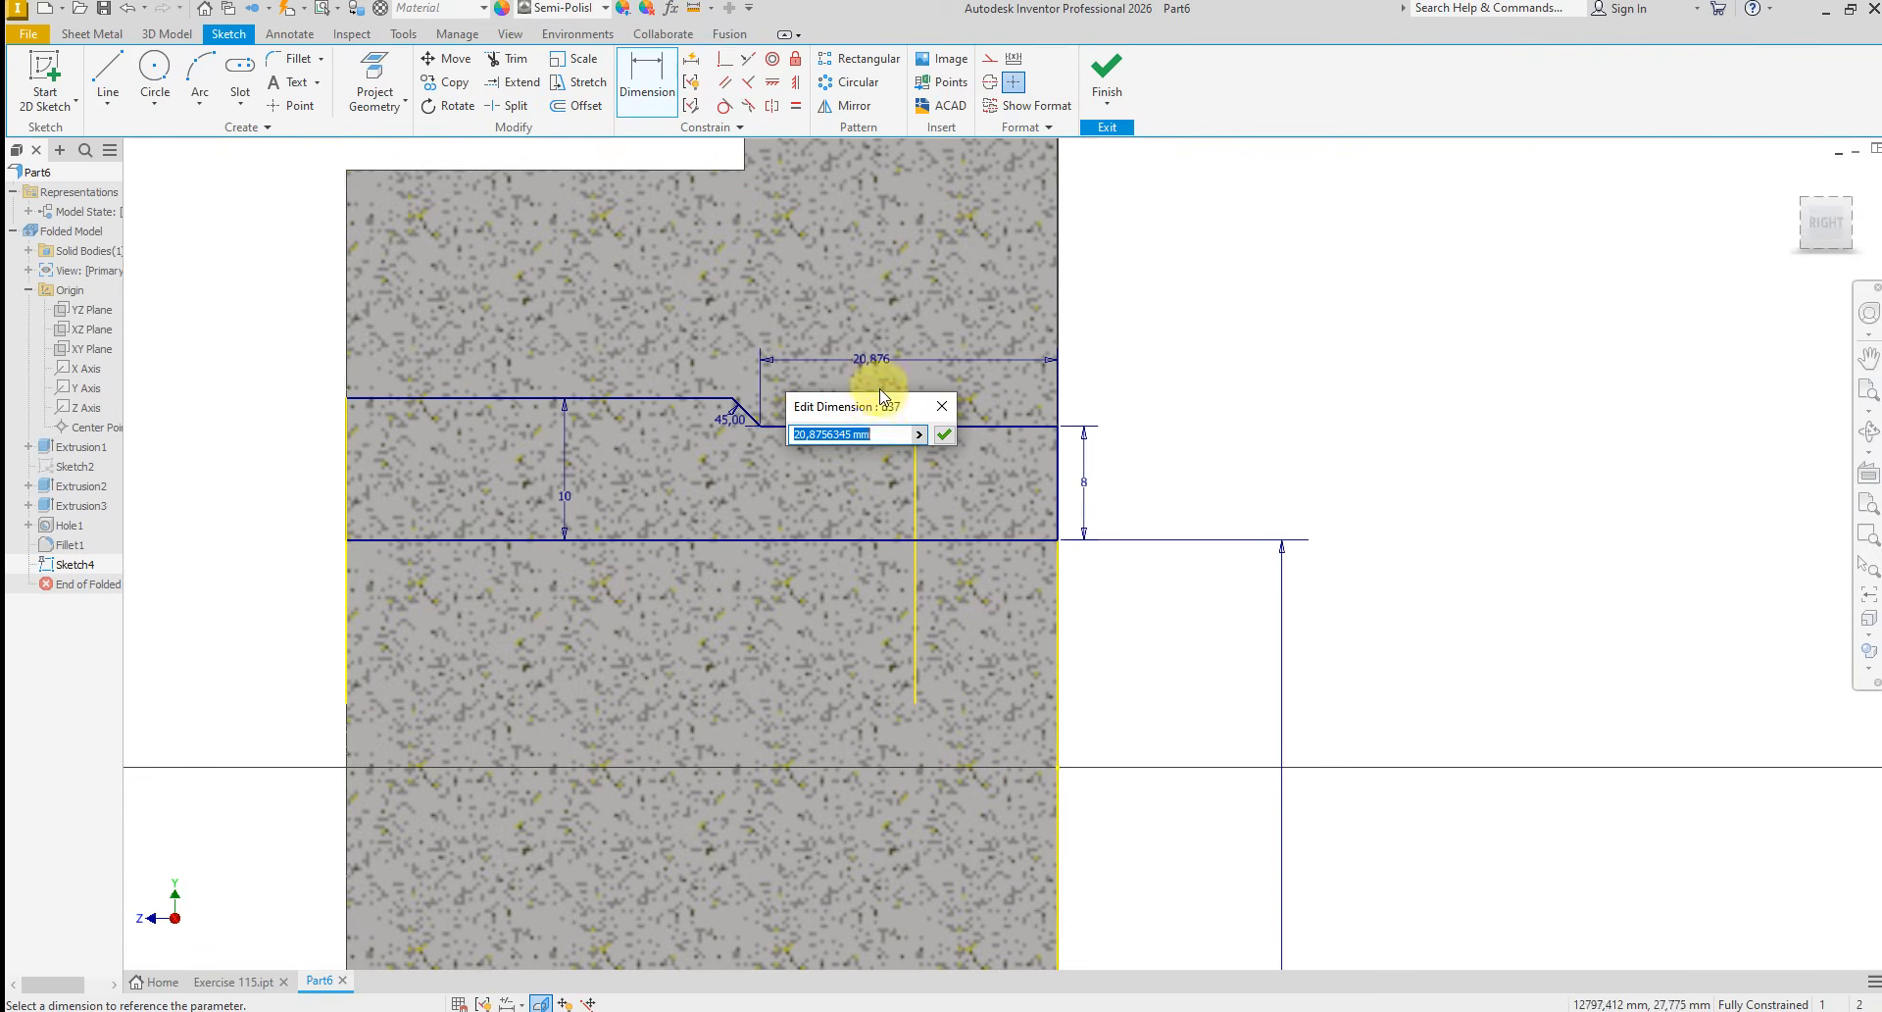
{"action": "type", "text": "22"}
{"action": "key", "text": "Return"}
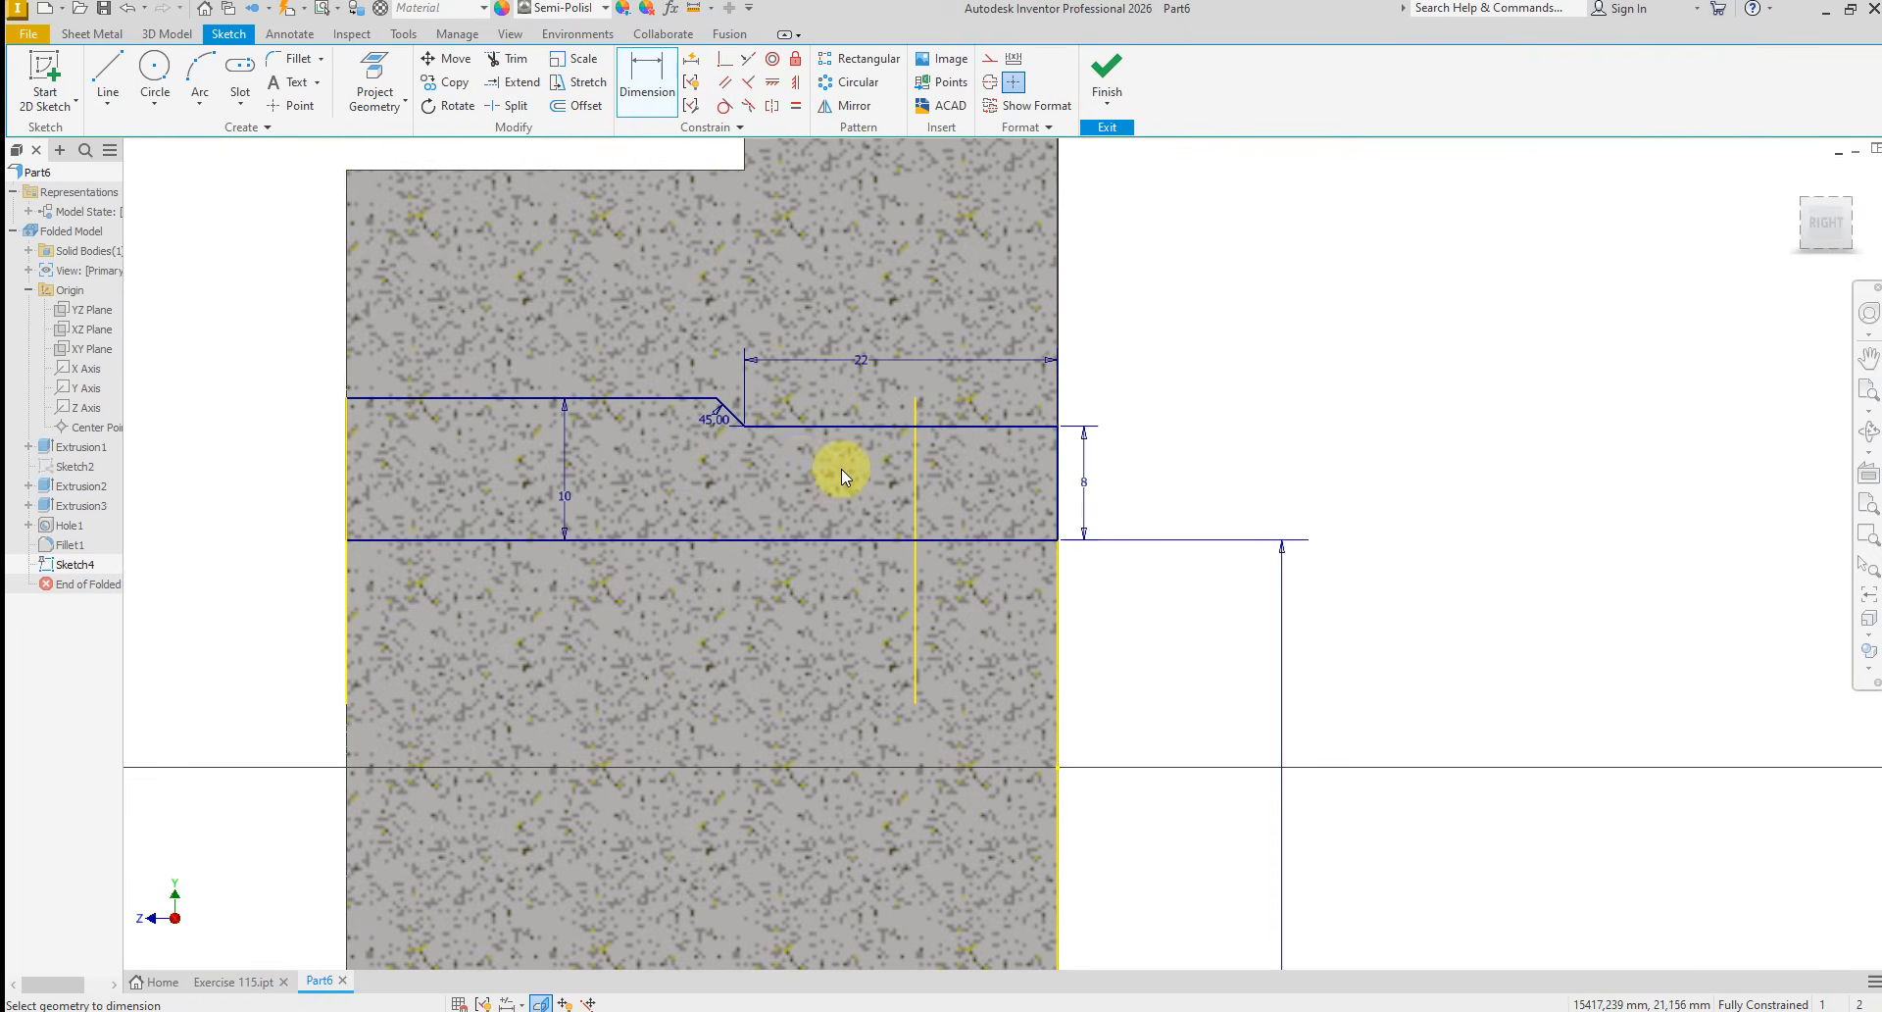
Add a driven length dimension to the profile's front horizontal line
{"action": "left_click", "coordinate": [521, 406]}
{"action": "left_click", "coordinate": [524, 432]}
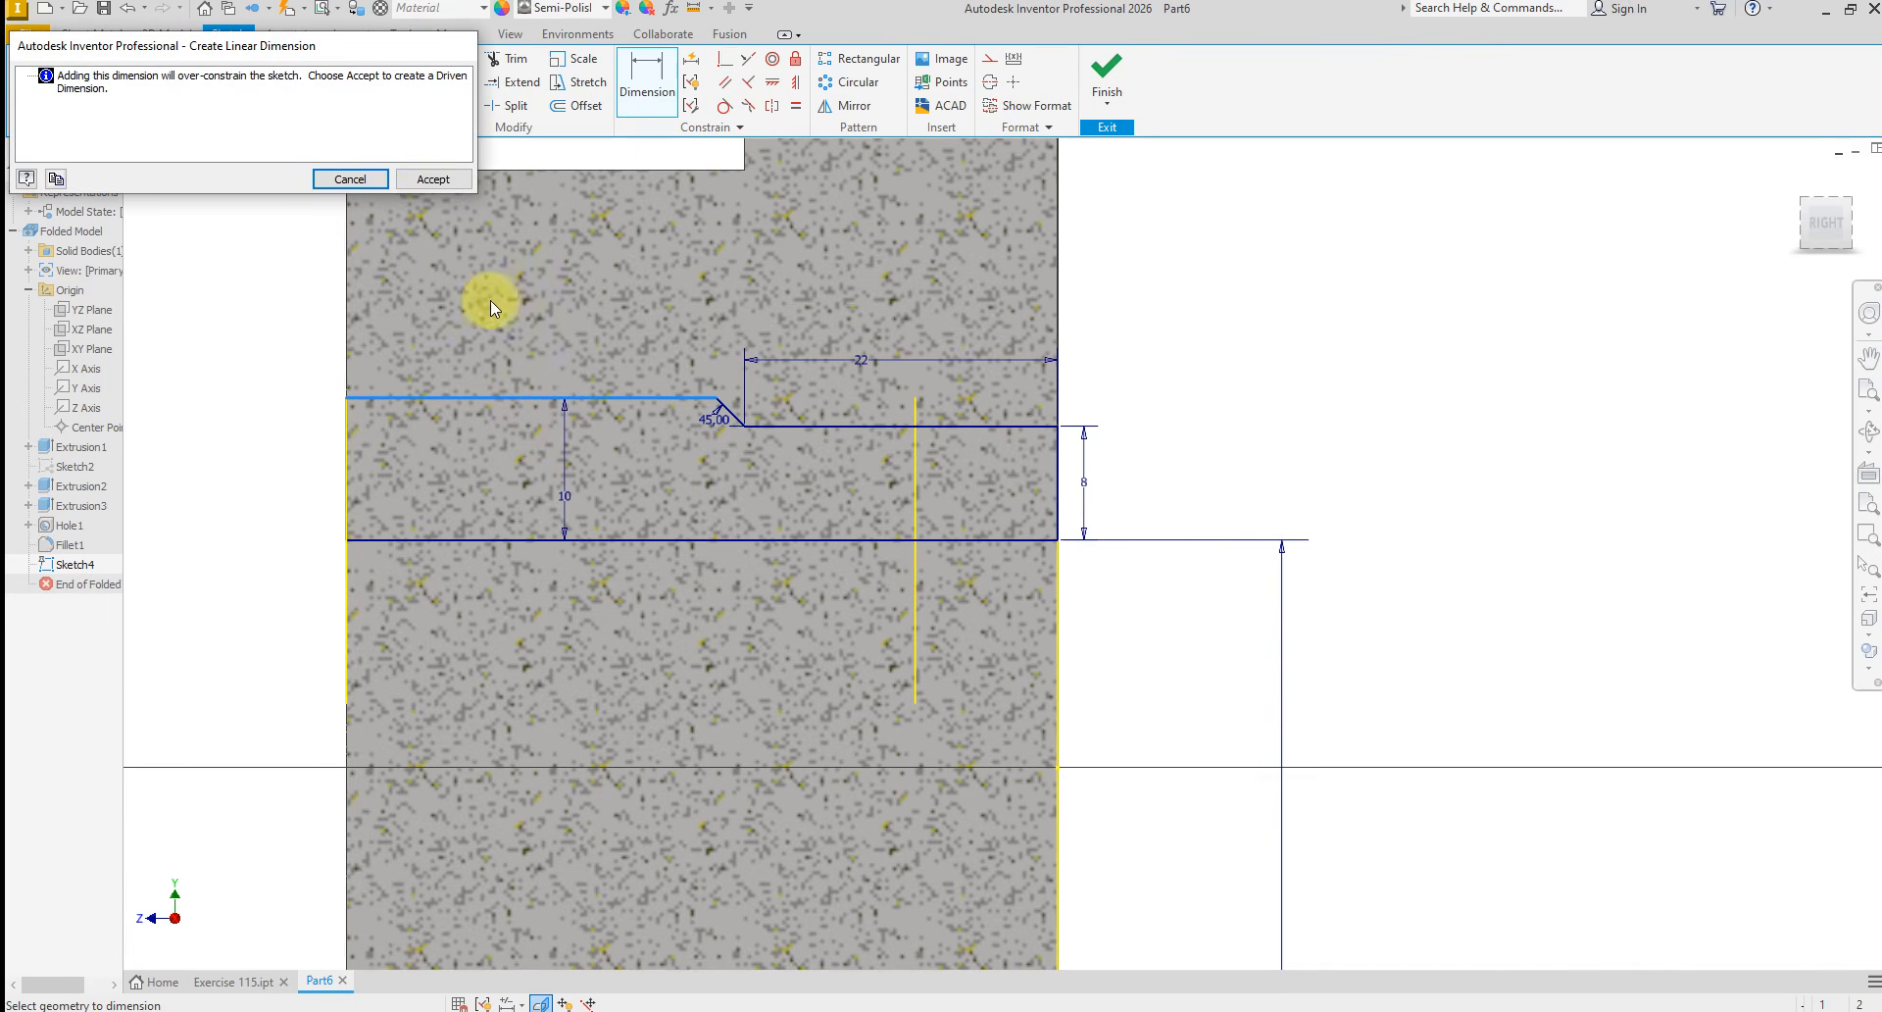
{"action": "left_click", "coordinate": [432, 179]}
{"action": "right_click", "coordinate": [1167, 431]}
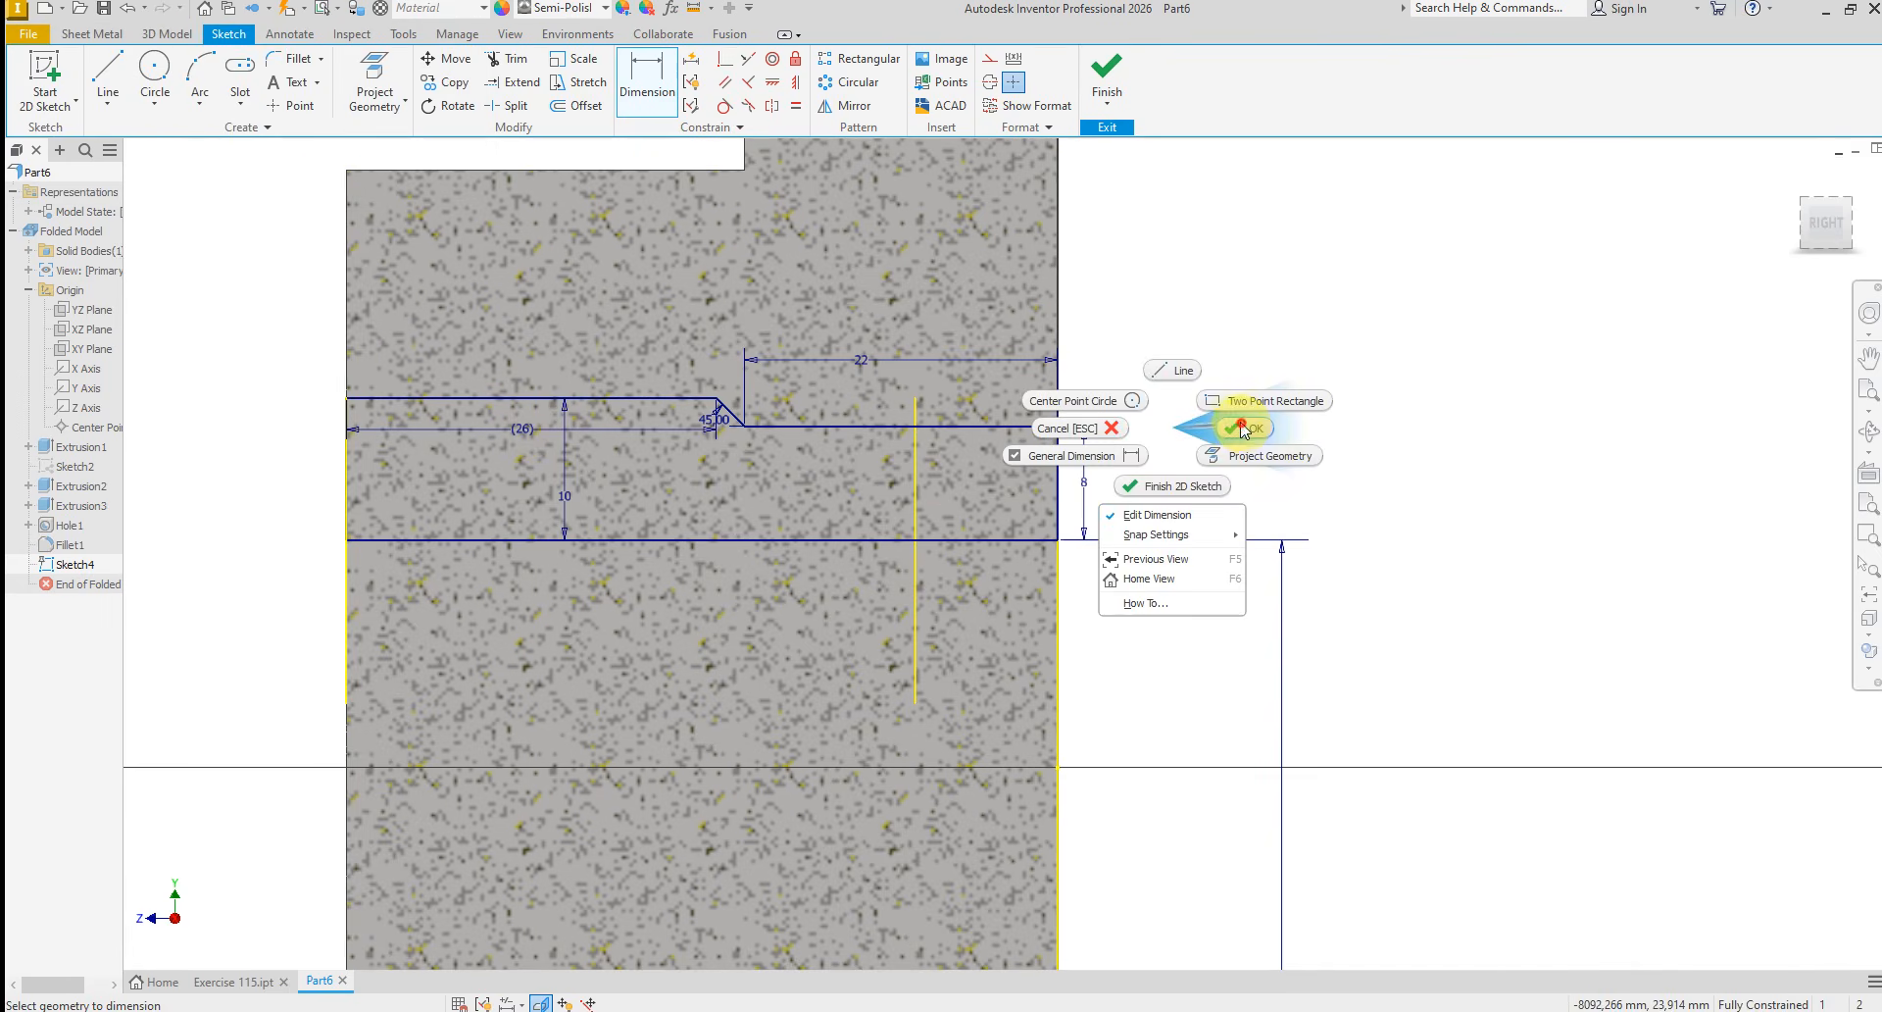
{"action": "left_click", "coordinate": [1244, 429]}
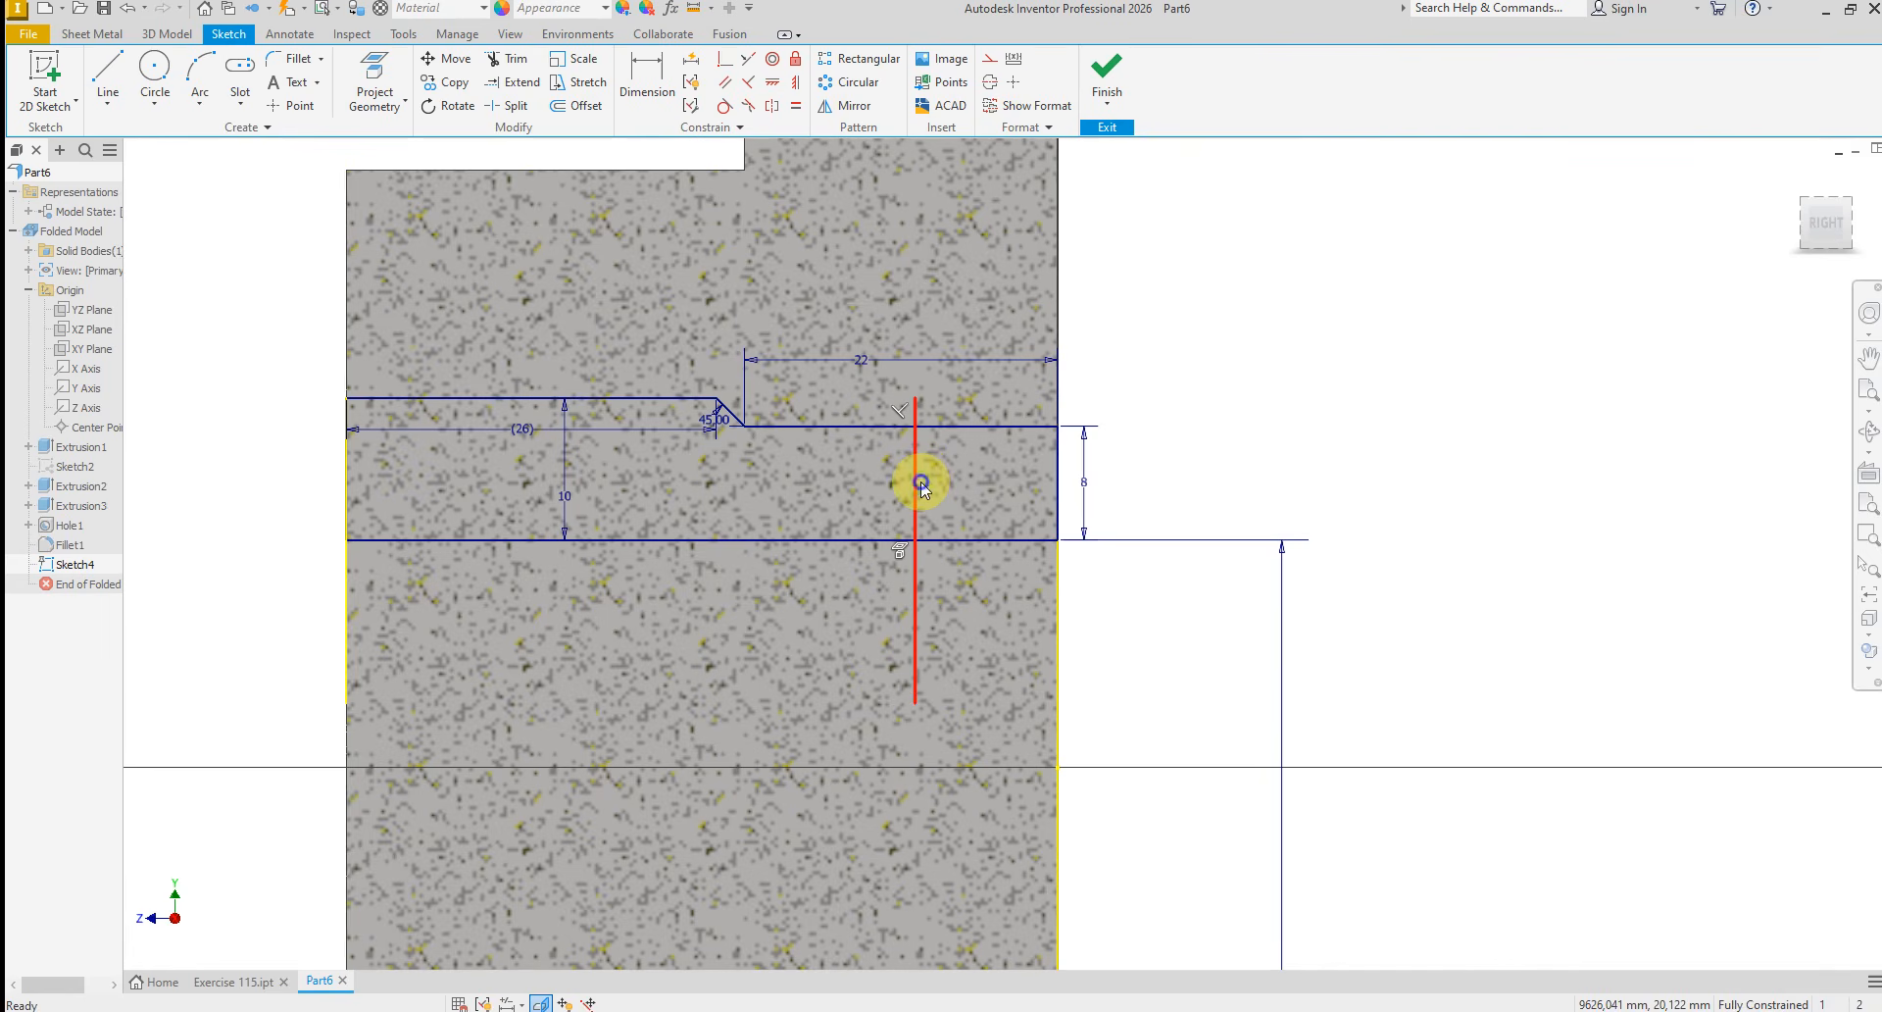
Make the projected vertical line crossing the bore profile construction geometry and finish the sketch
{"action": "right_click", "coordinate": [921, 480]}
{"action": "left_click", "coordinate": [996, 480]}
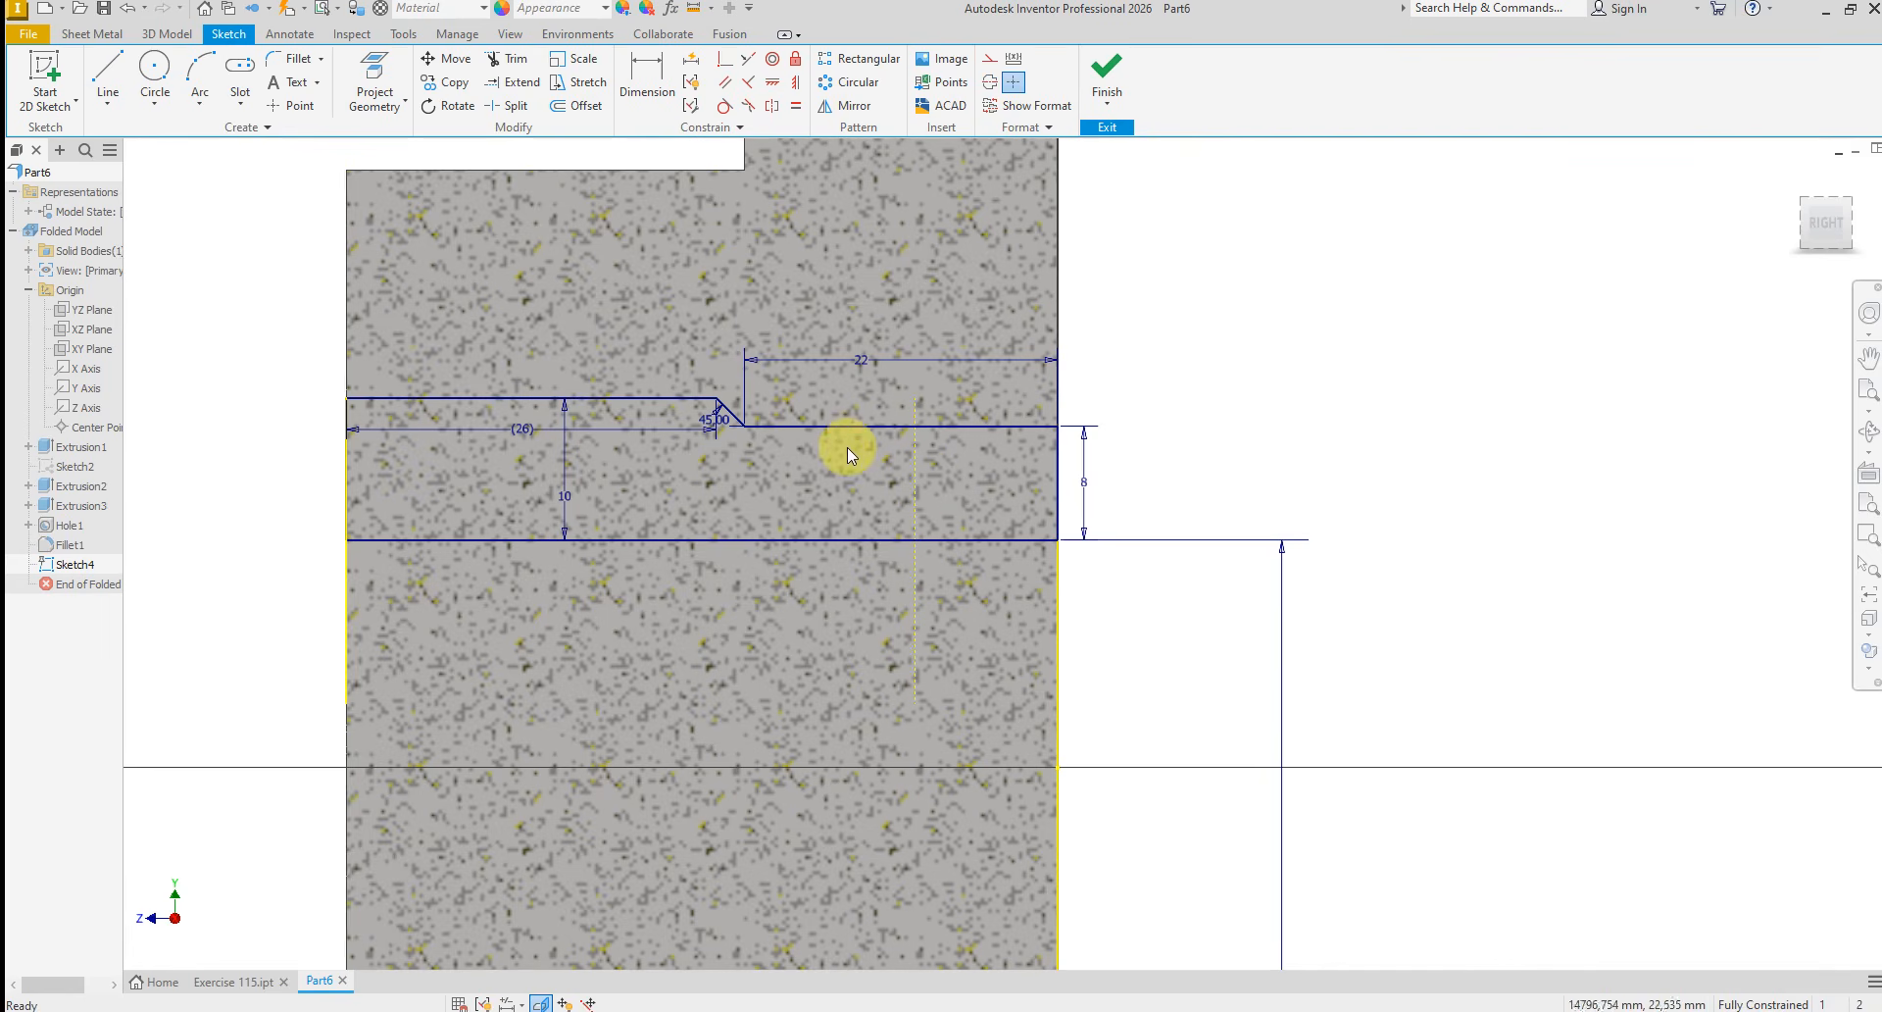
{"action": "scroll", "coordinate": [849, 449], "scroll_direction": "up", "scroll_amount": 3}
{"action": "left_click", "coordinate": [1104, 81]}
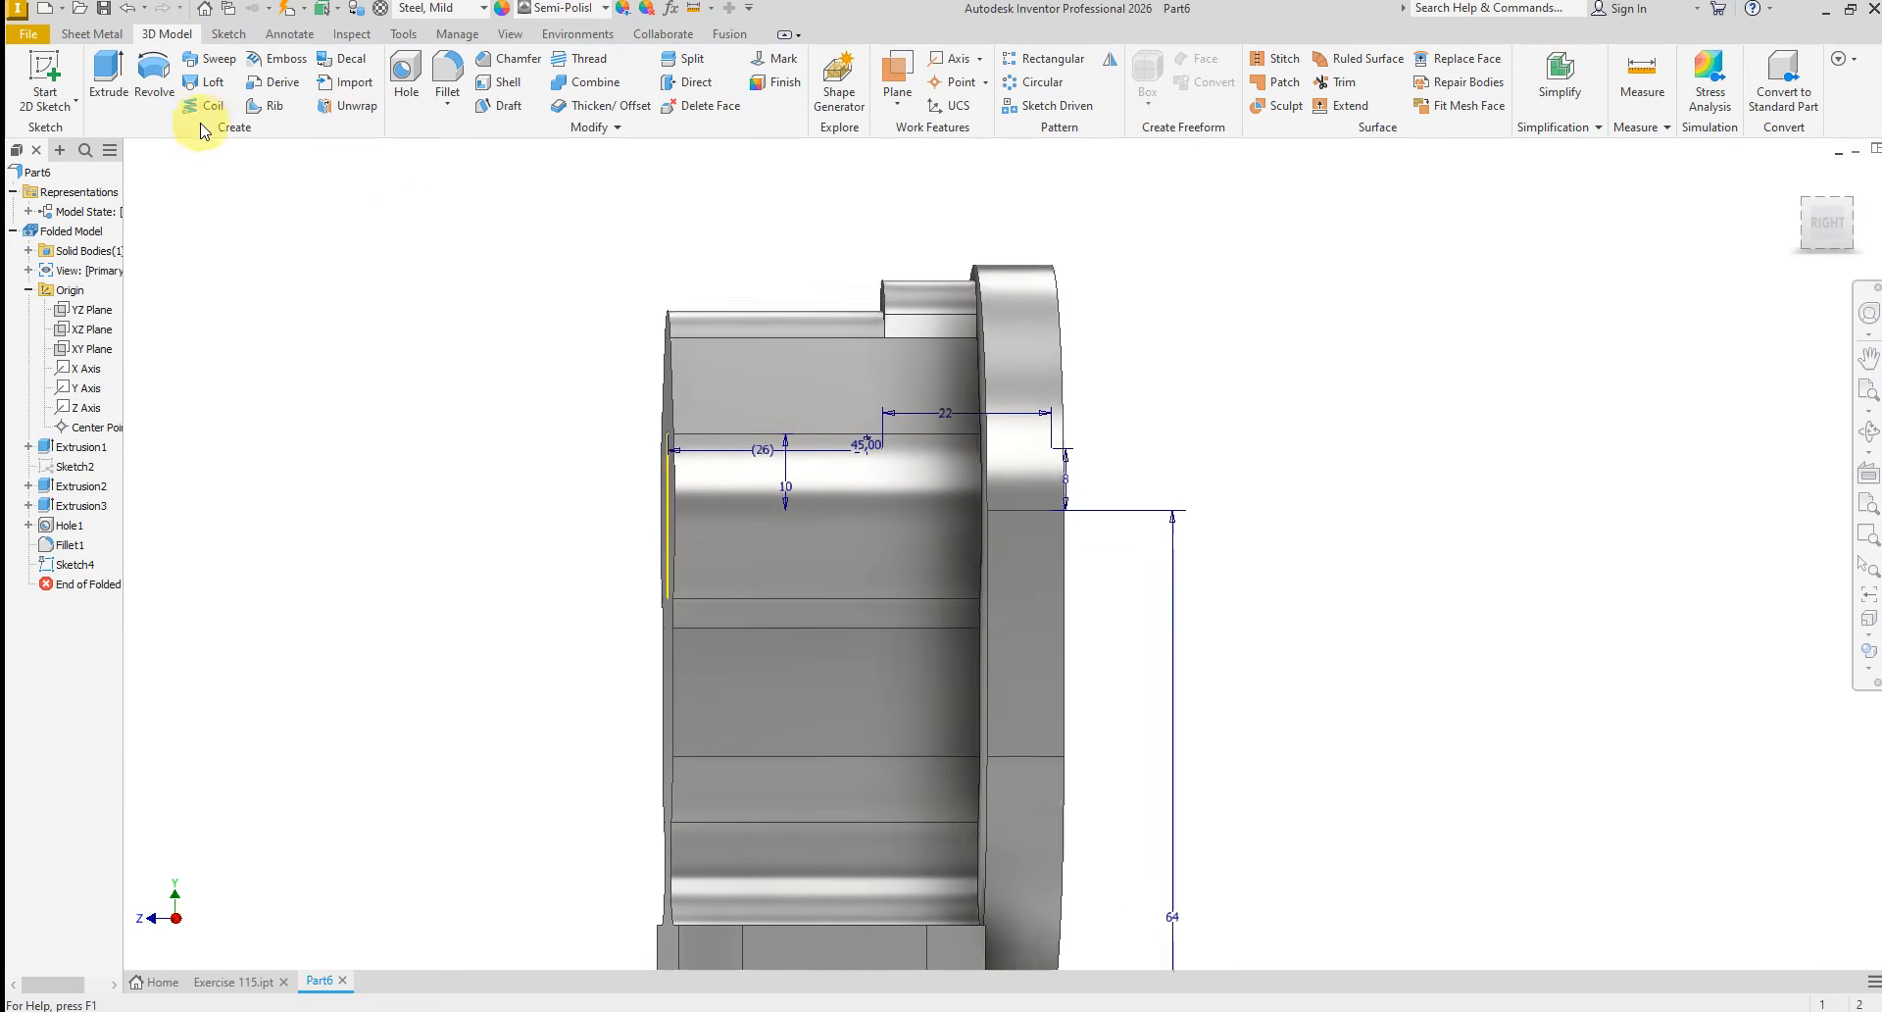
Revolve the stepped profile 360 degrees about the horizontal axis line as a cut through the bracket
{"action": "left_click", "coordinate": [154, 78]}
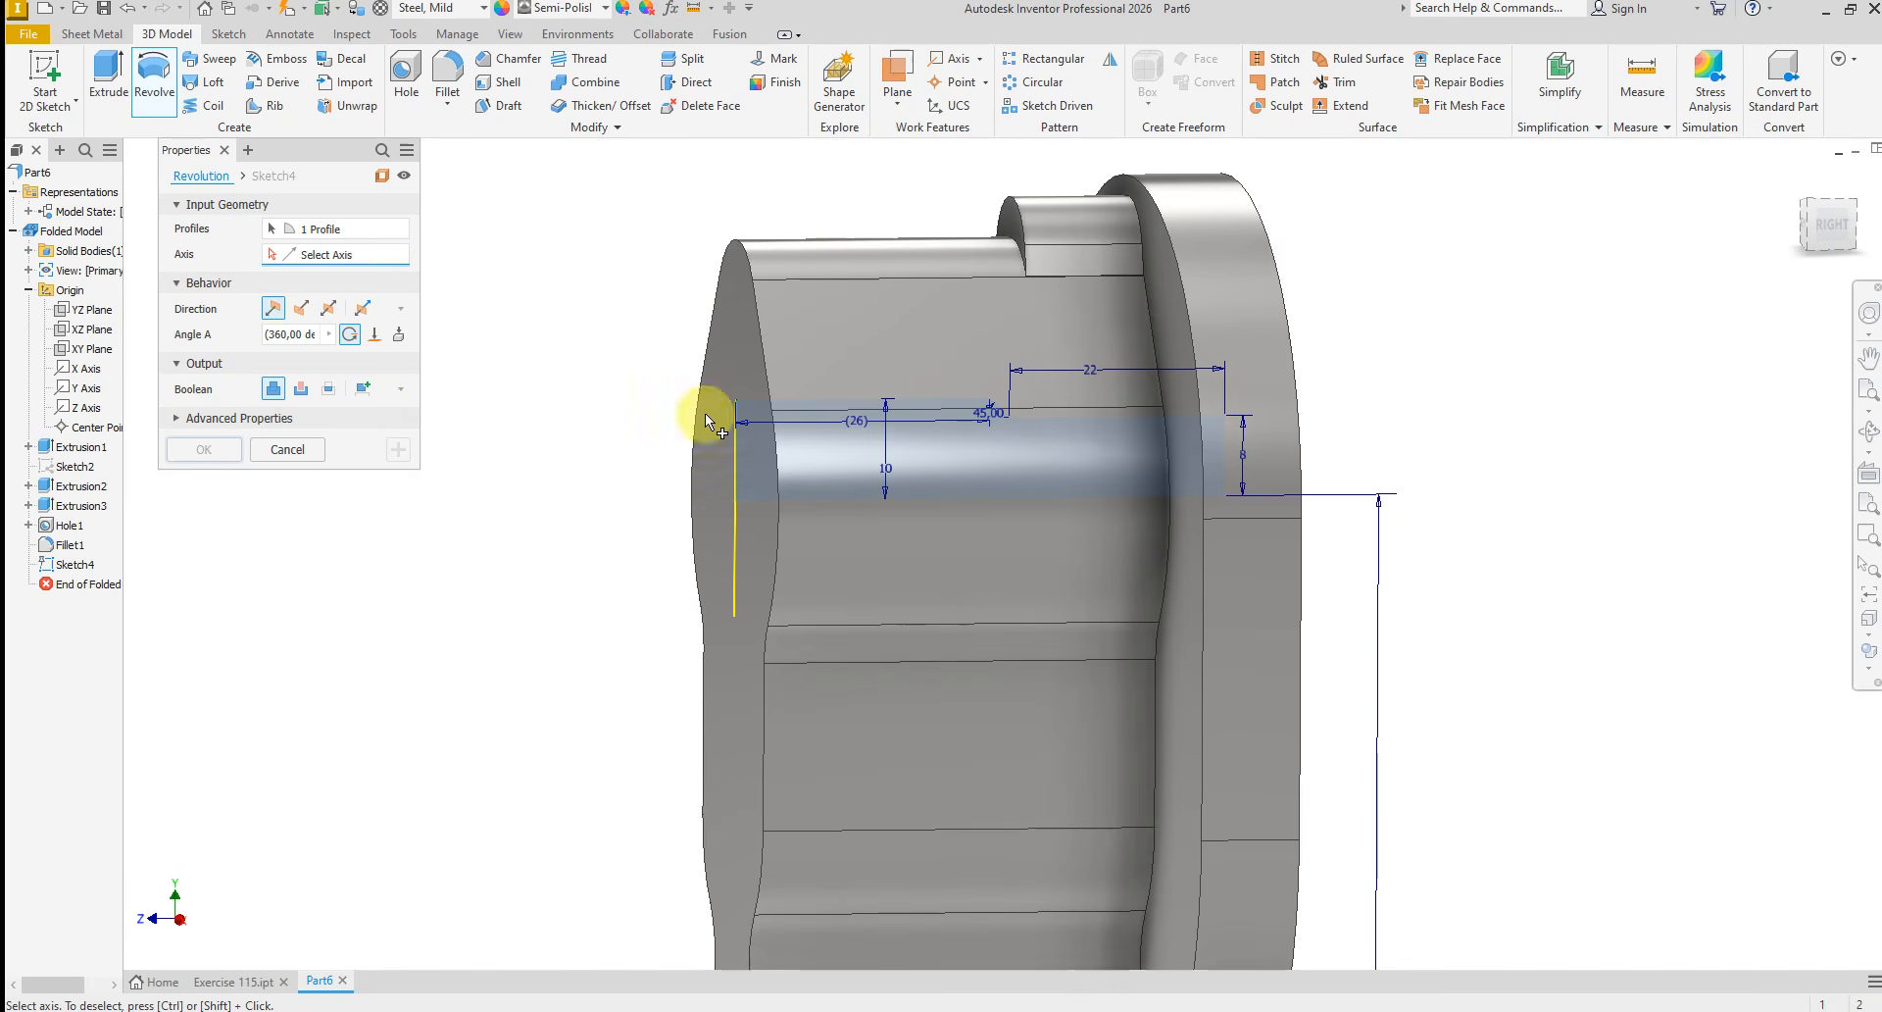
{"action": "left_click", "coordinate": [872, 498]}
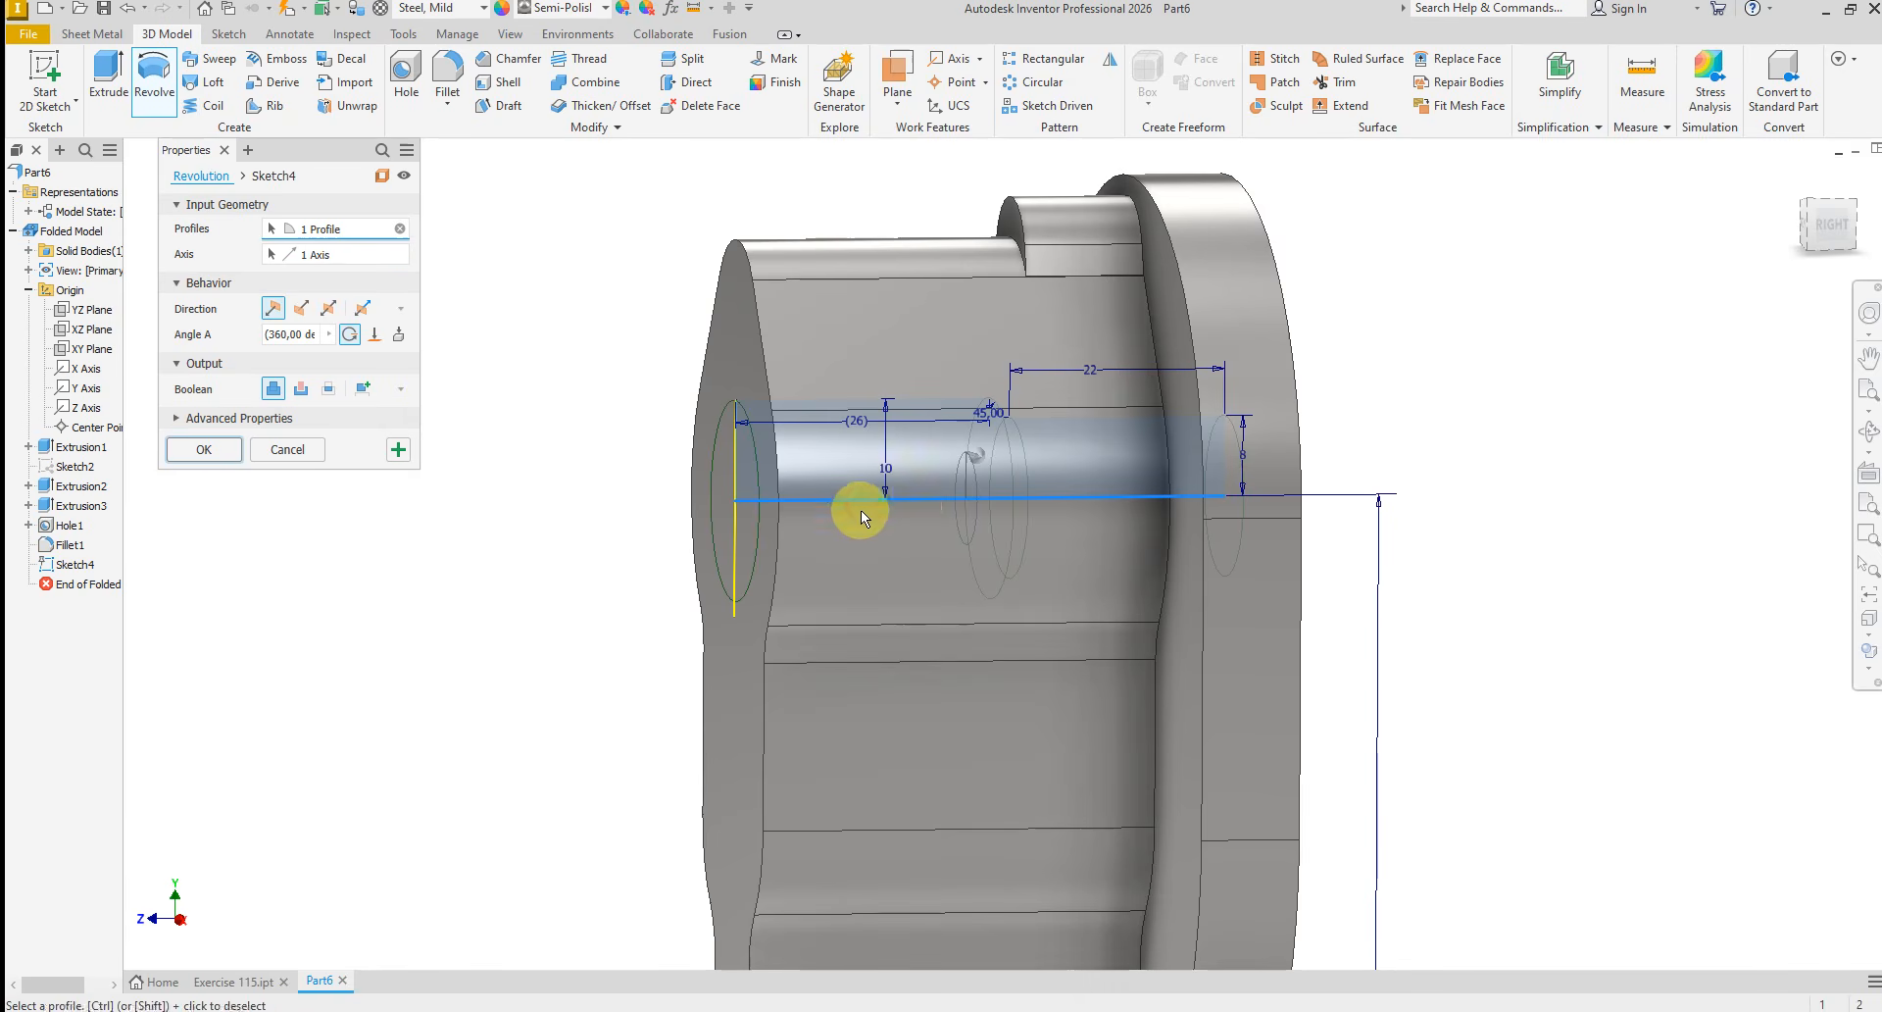
{"action": "left_click", "coordinate": [301, 389]}
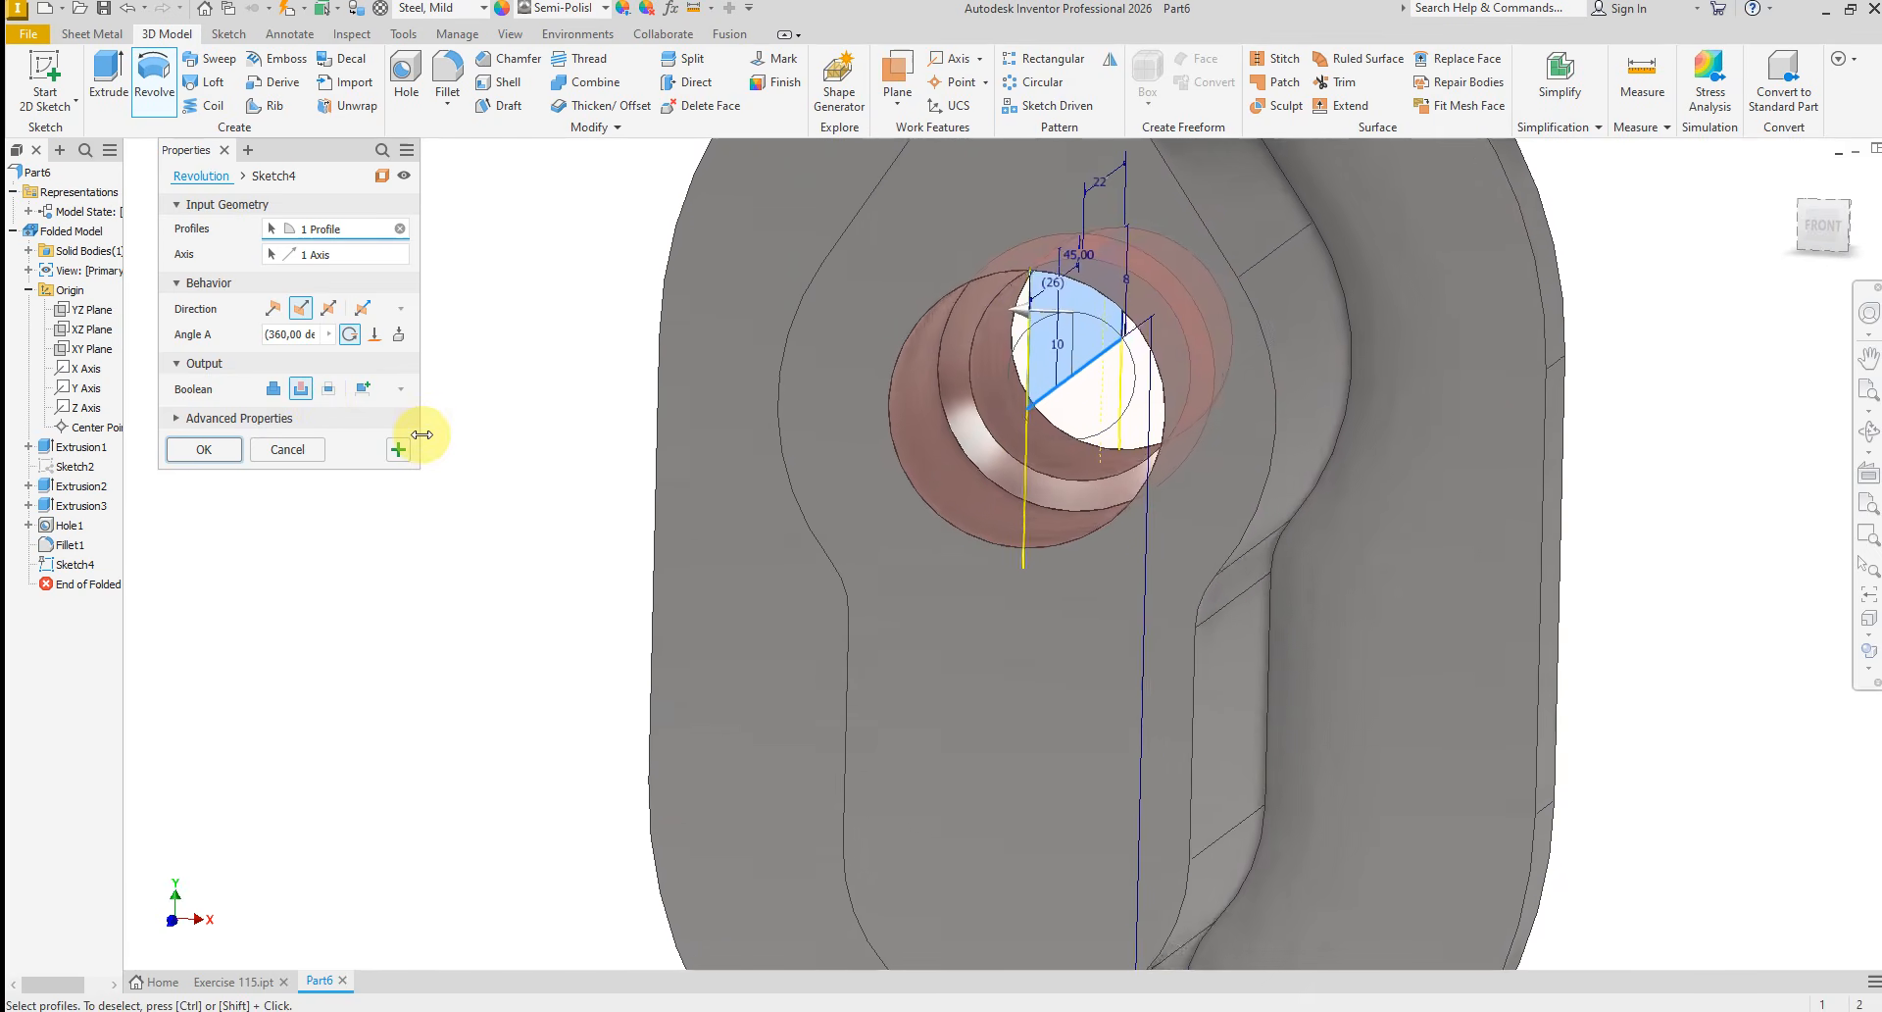
{"action": "left_click", "coordinate": [207, 451]}
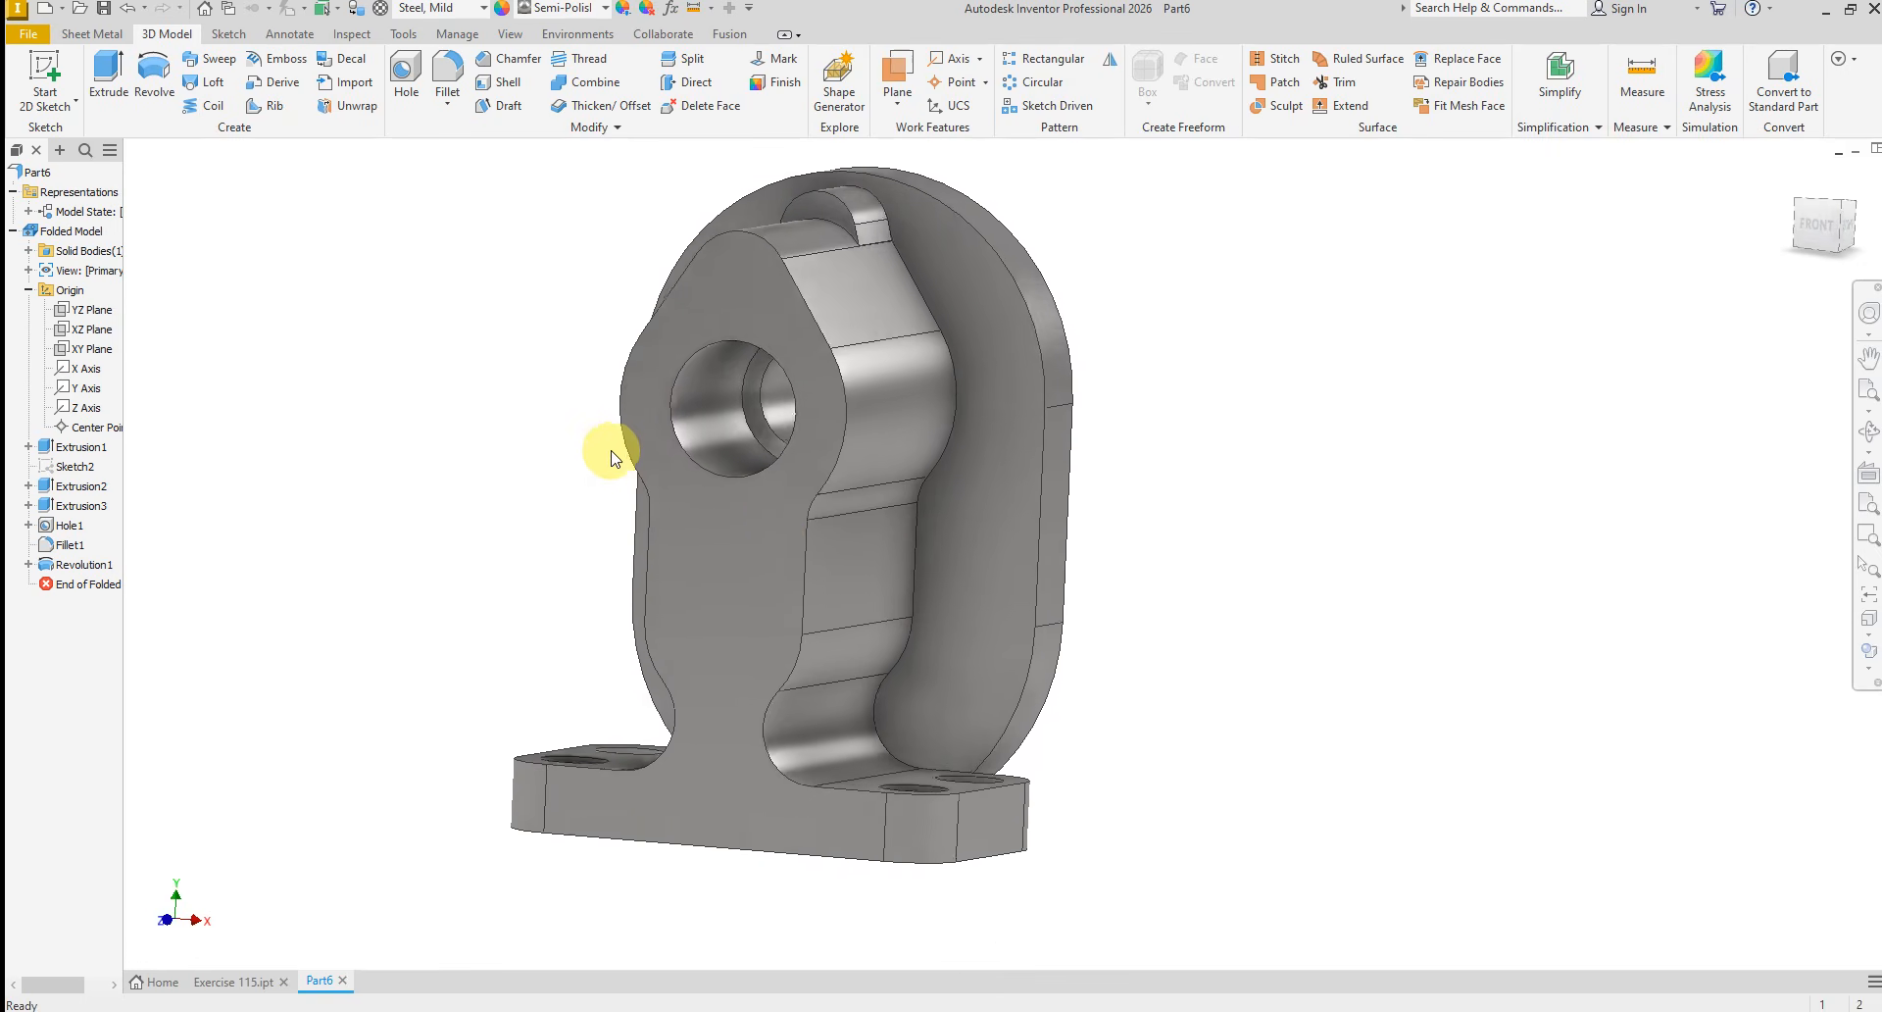
Start a sketch on the bracket's front face and project the smaller inner bore circle into it
{"action": "left_click", "coordinate": [843, 355]}
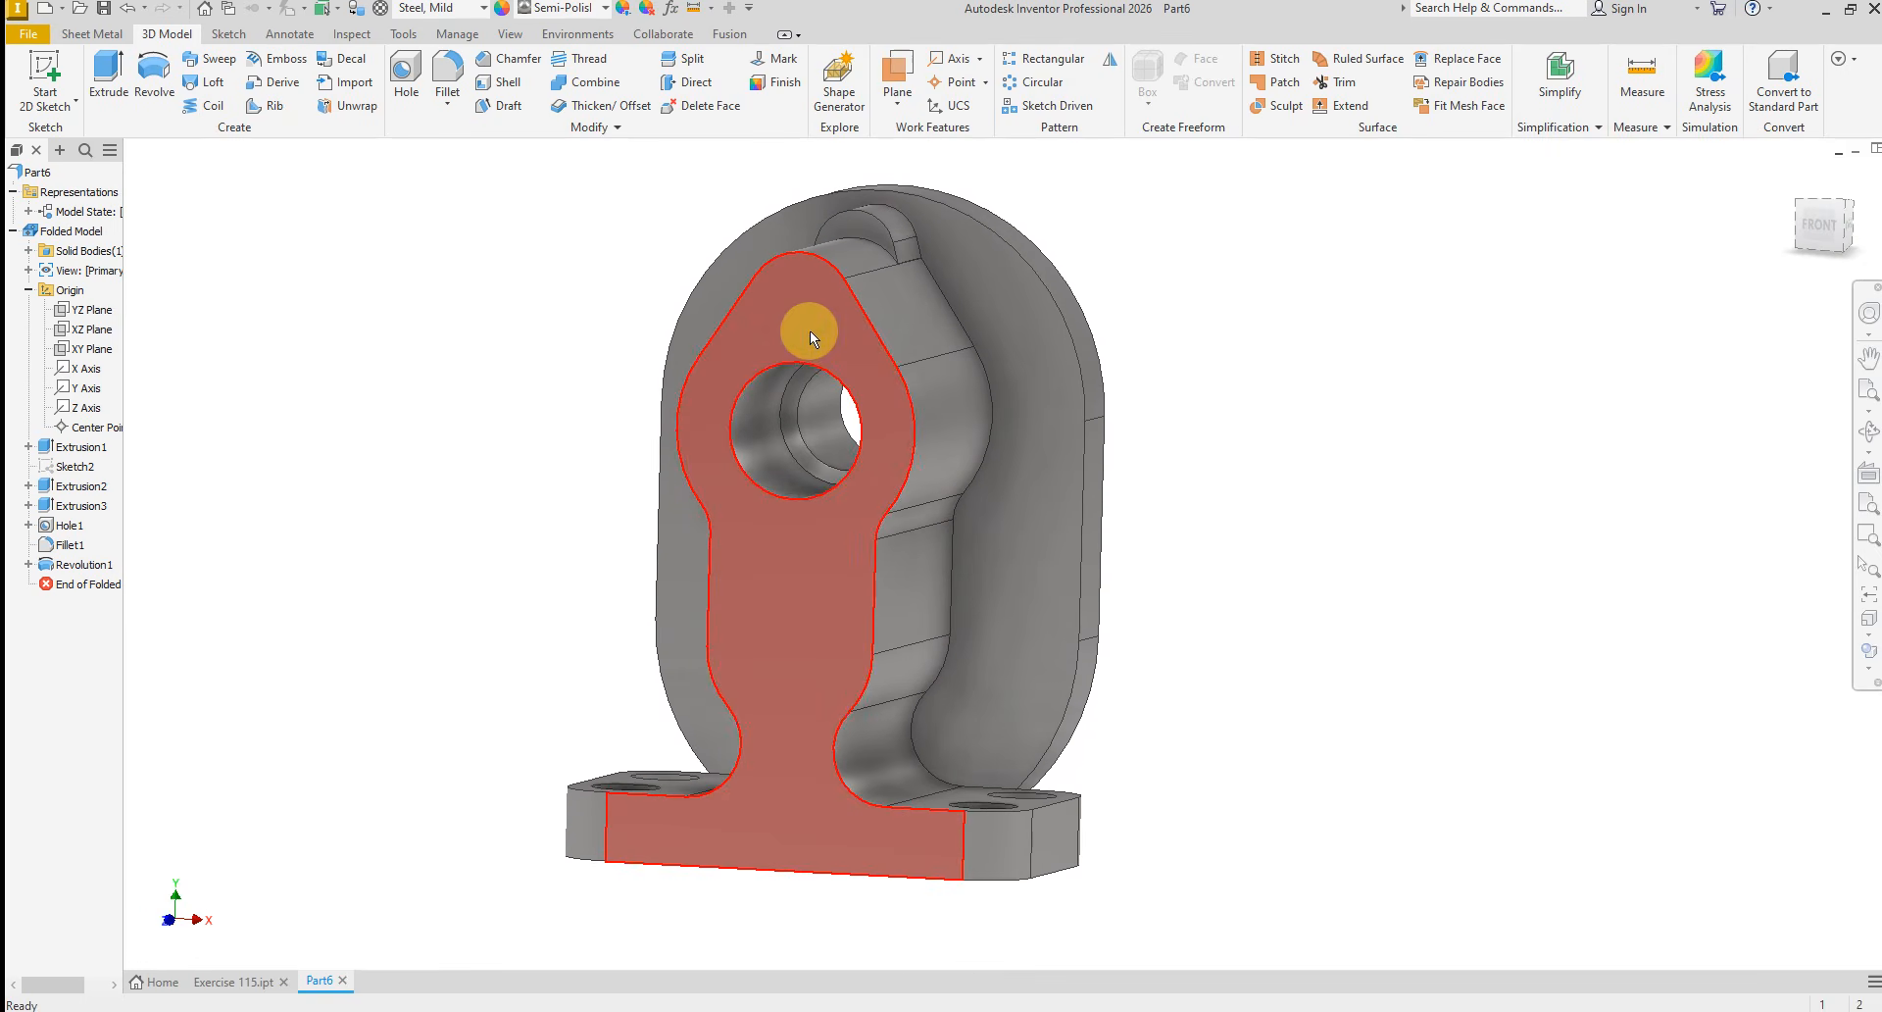
{"action": "left_click", "coordinate": [810, 331]}
{"action": "left_click", "coordinate": [924, 312]}
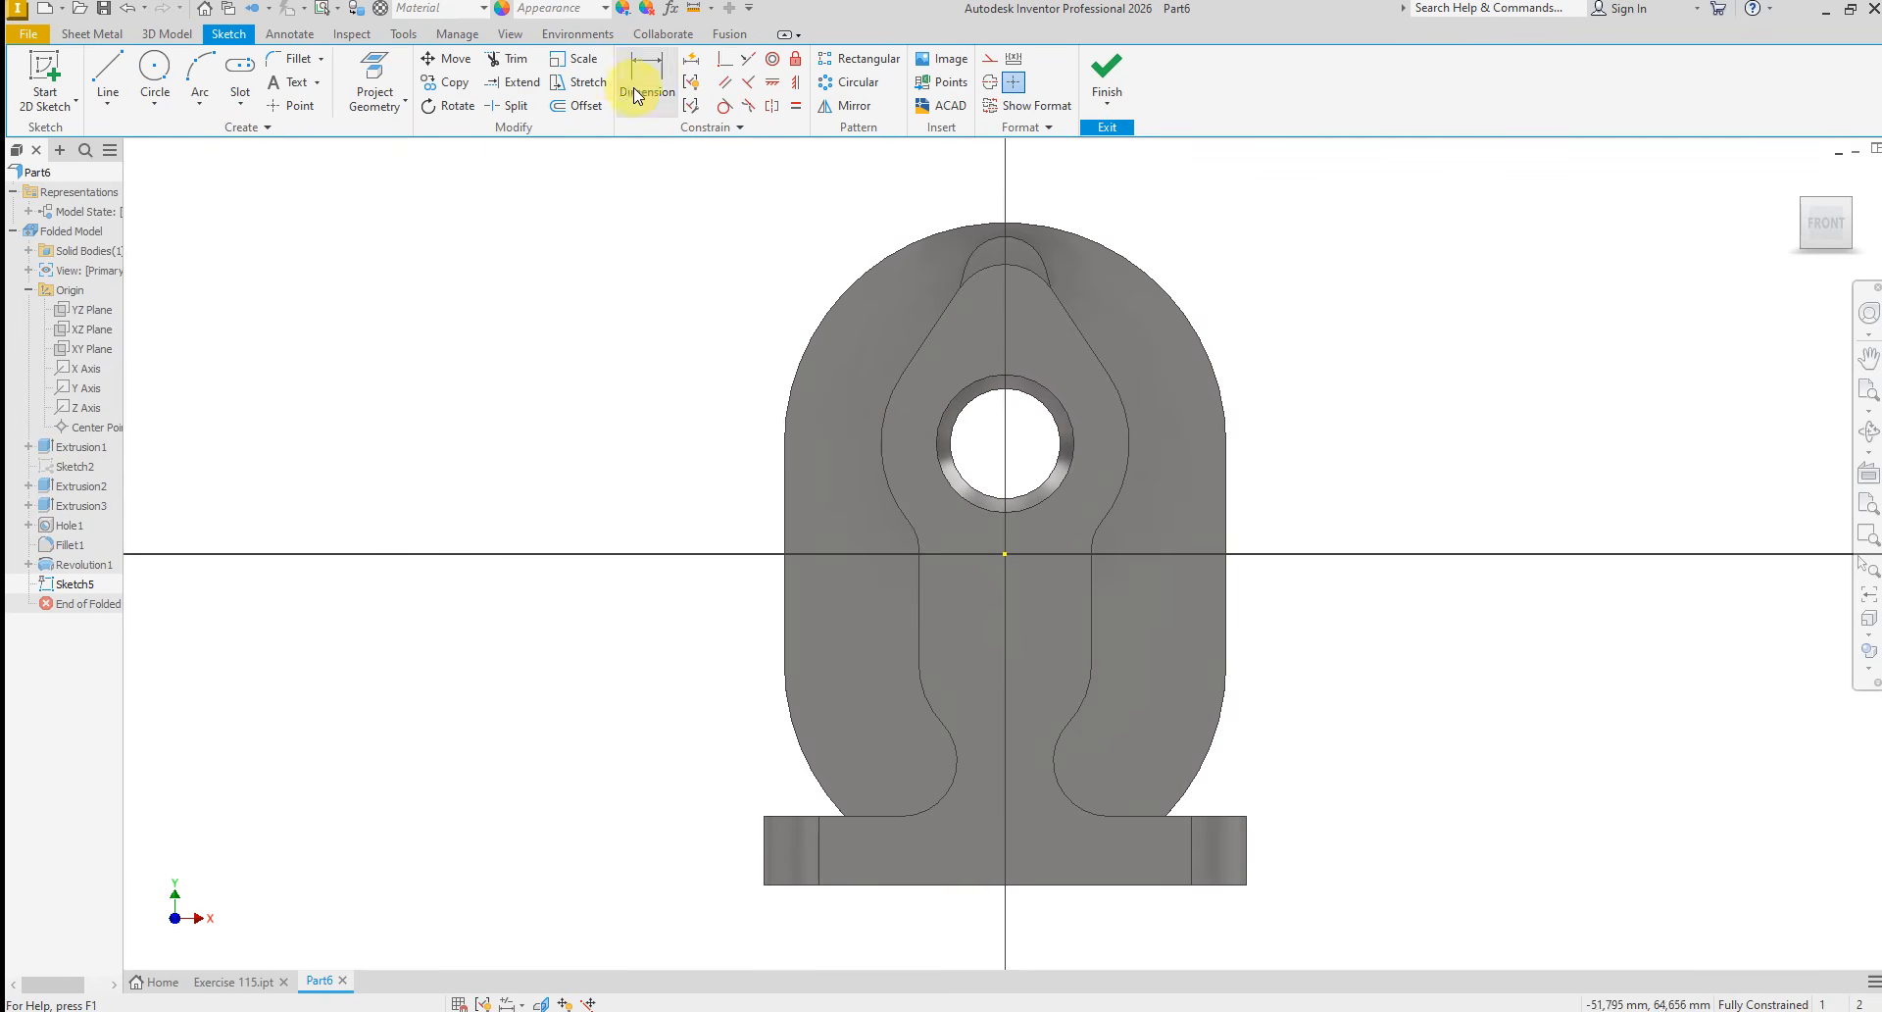
{"action": "left_click", "coordinate": [372, 74]}
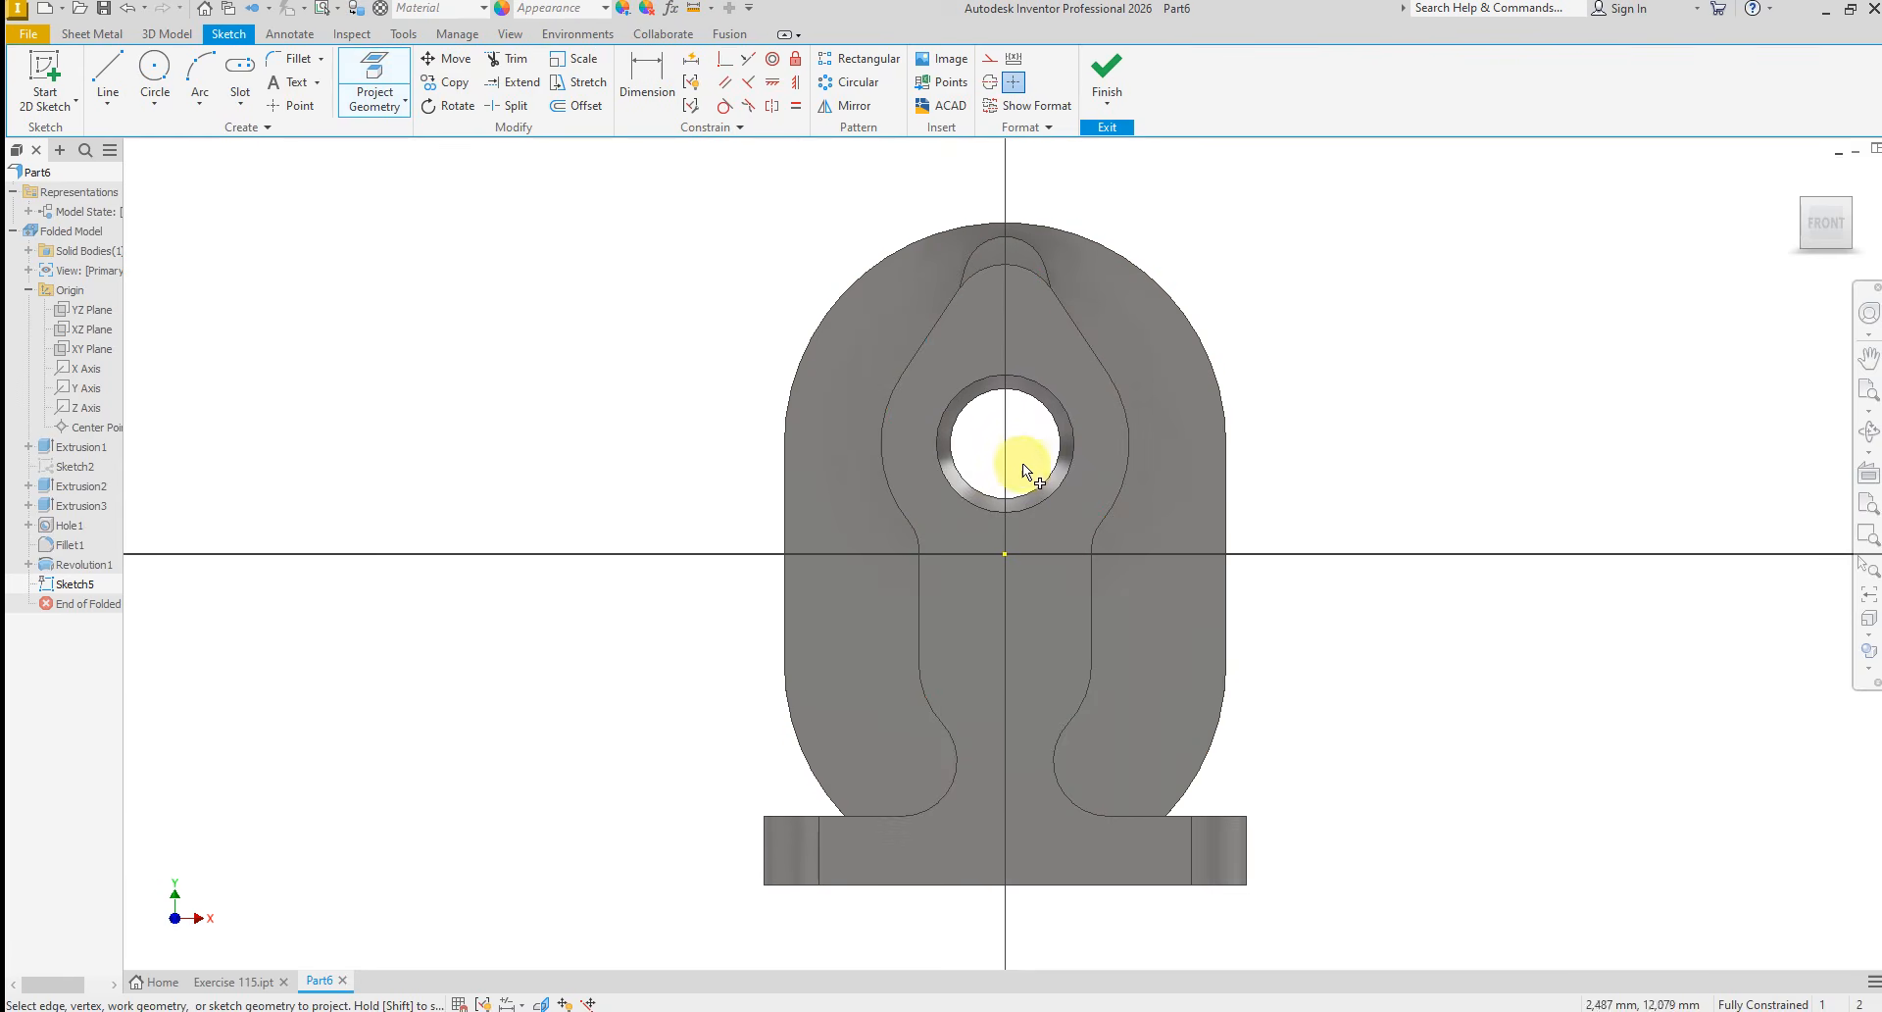
{"action": "left_click", "coordinate": [1014, 497]}
{"action": "right_click", "coordinate": [1270, 404]}
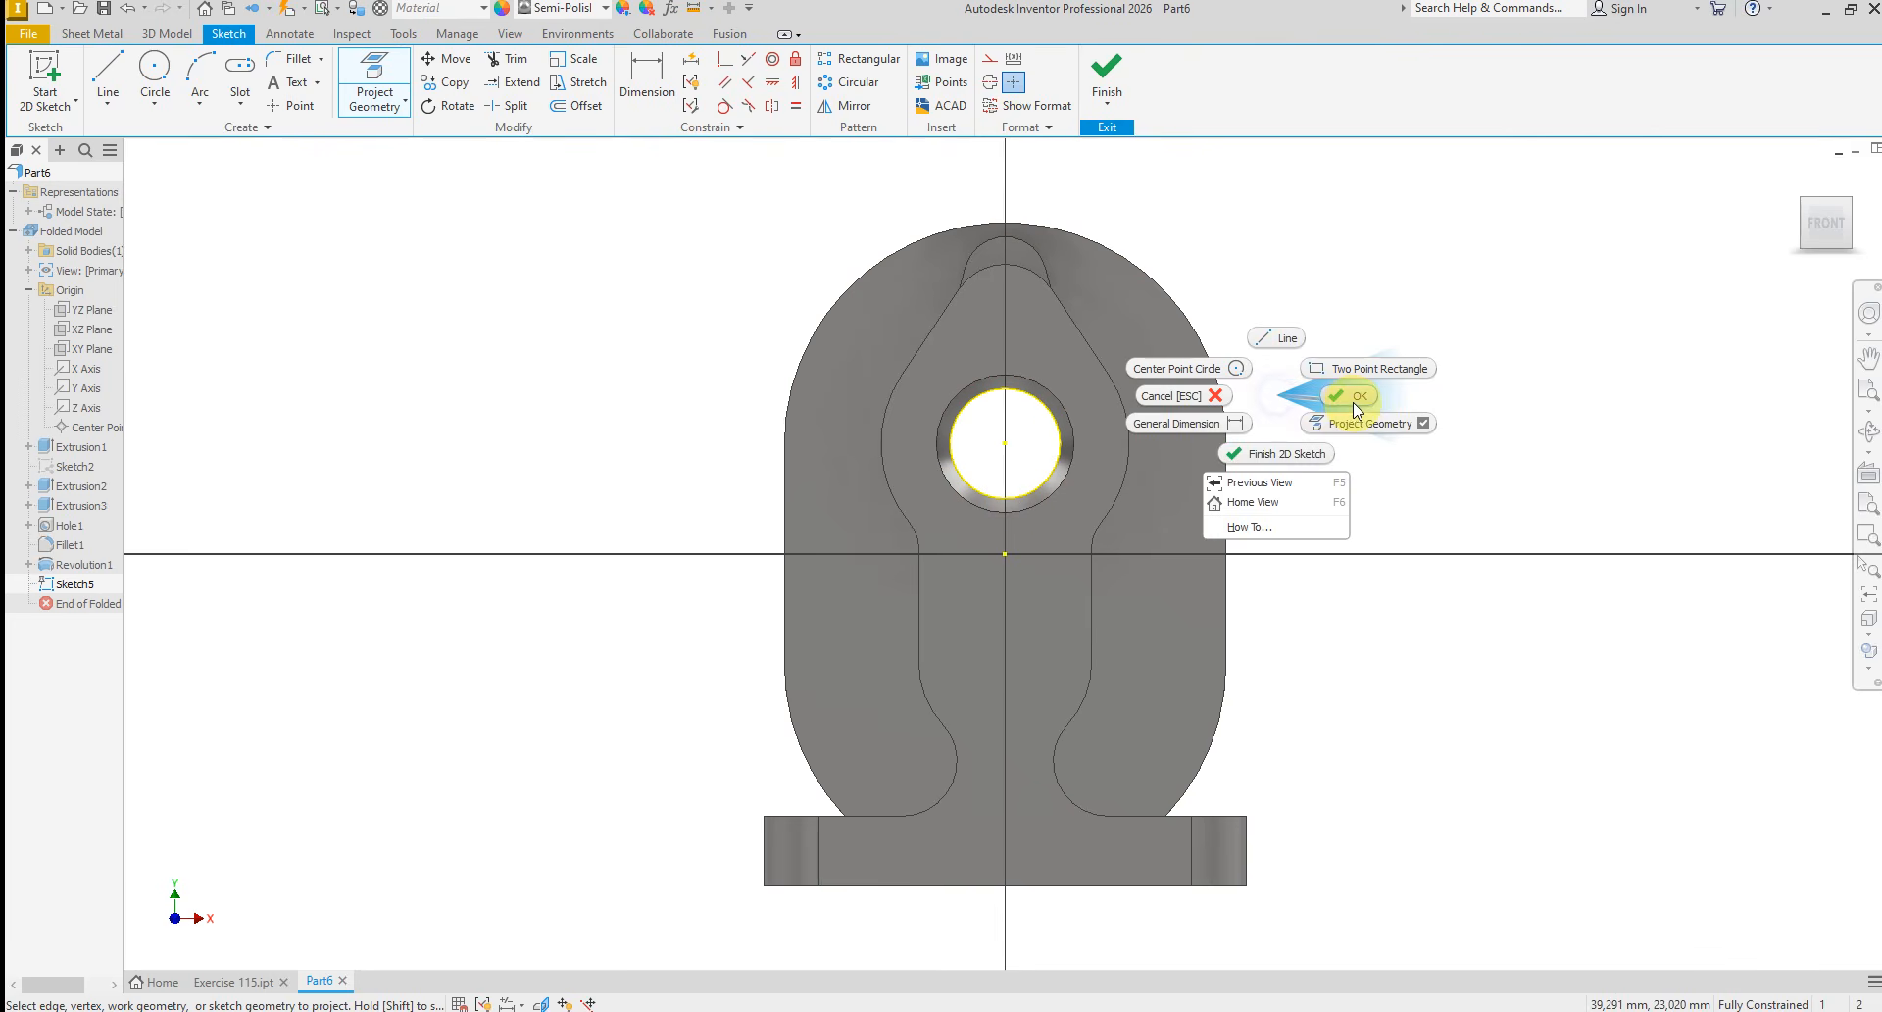
{"action": "left_click", "coordinate": [1354, 397]}
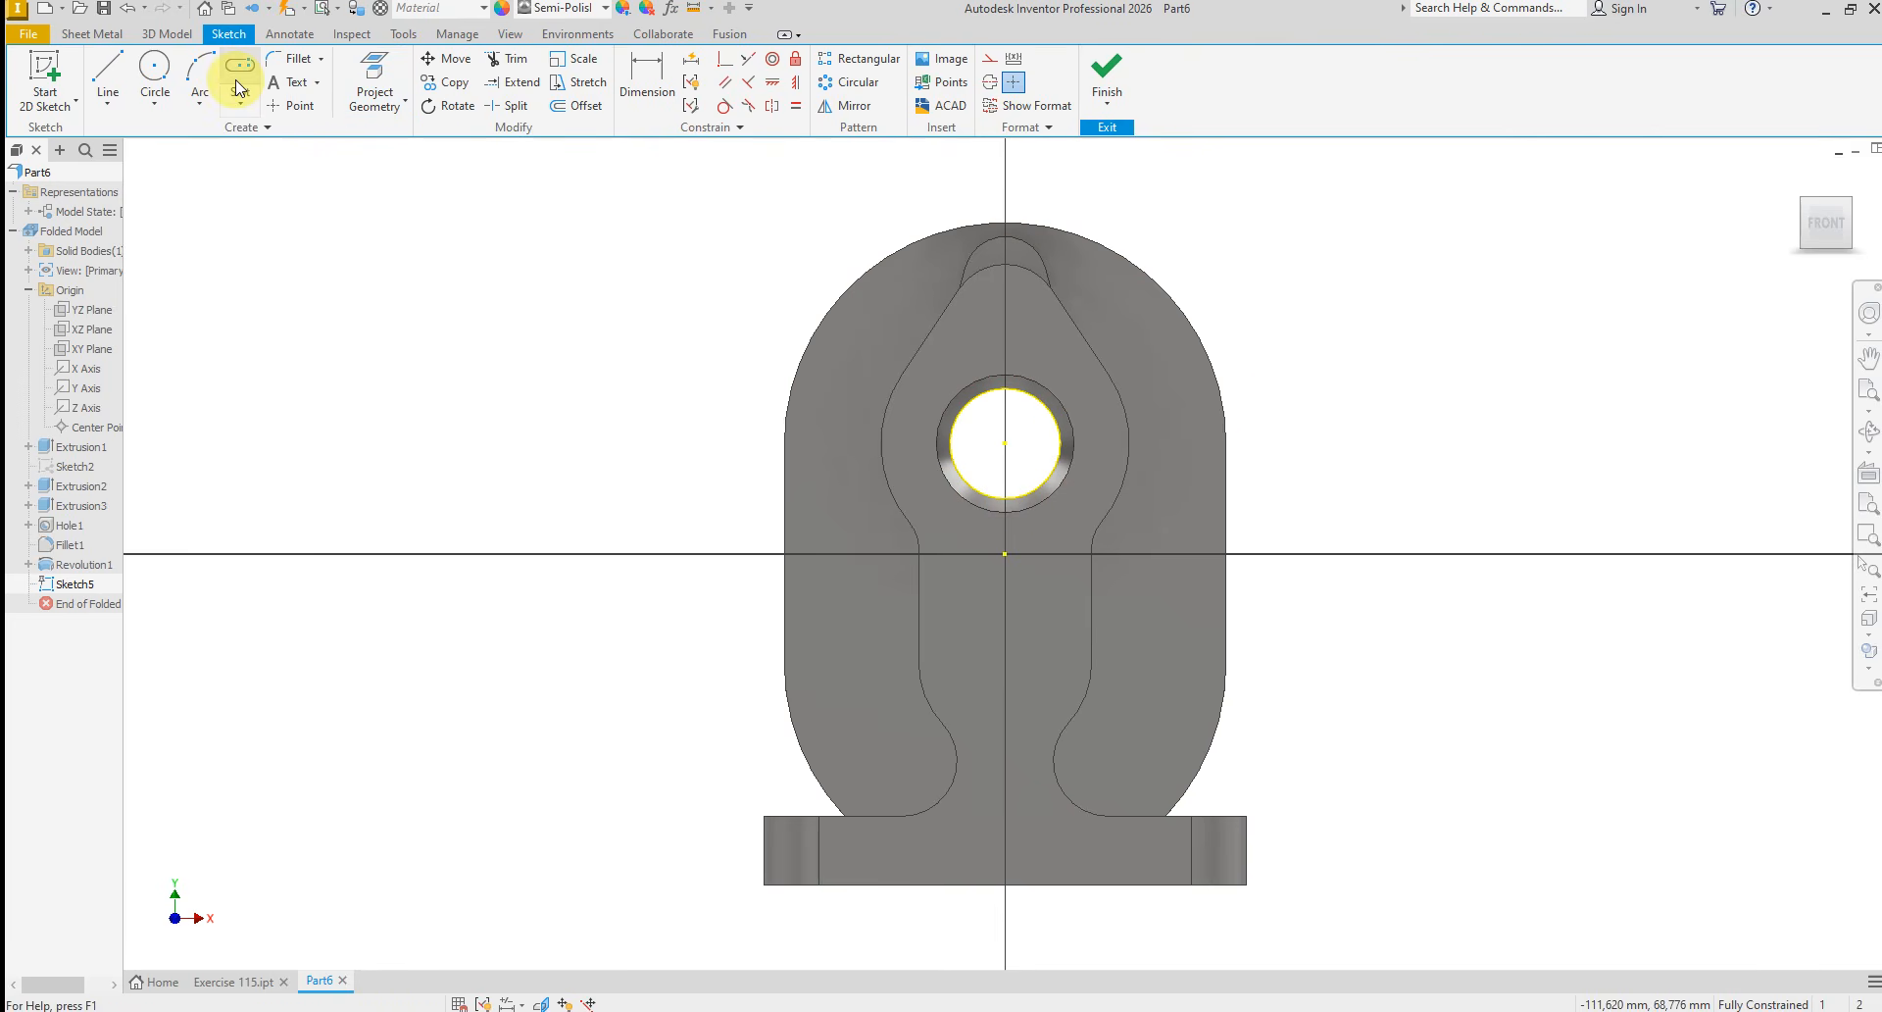
Place two sketch points on the front face, one above and one below the bore, slightly off the vertical centre axis
{"action": "left_click", "coordinate": [300, 107]}
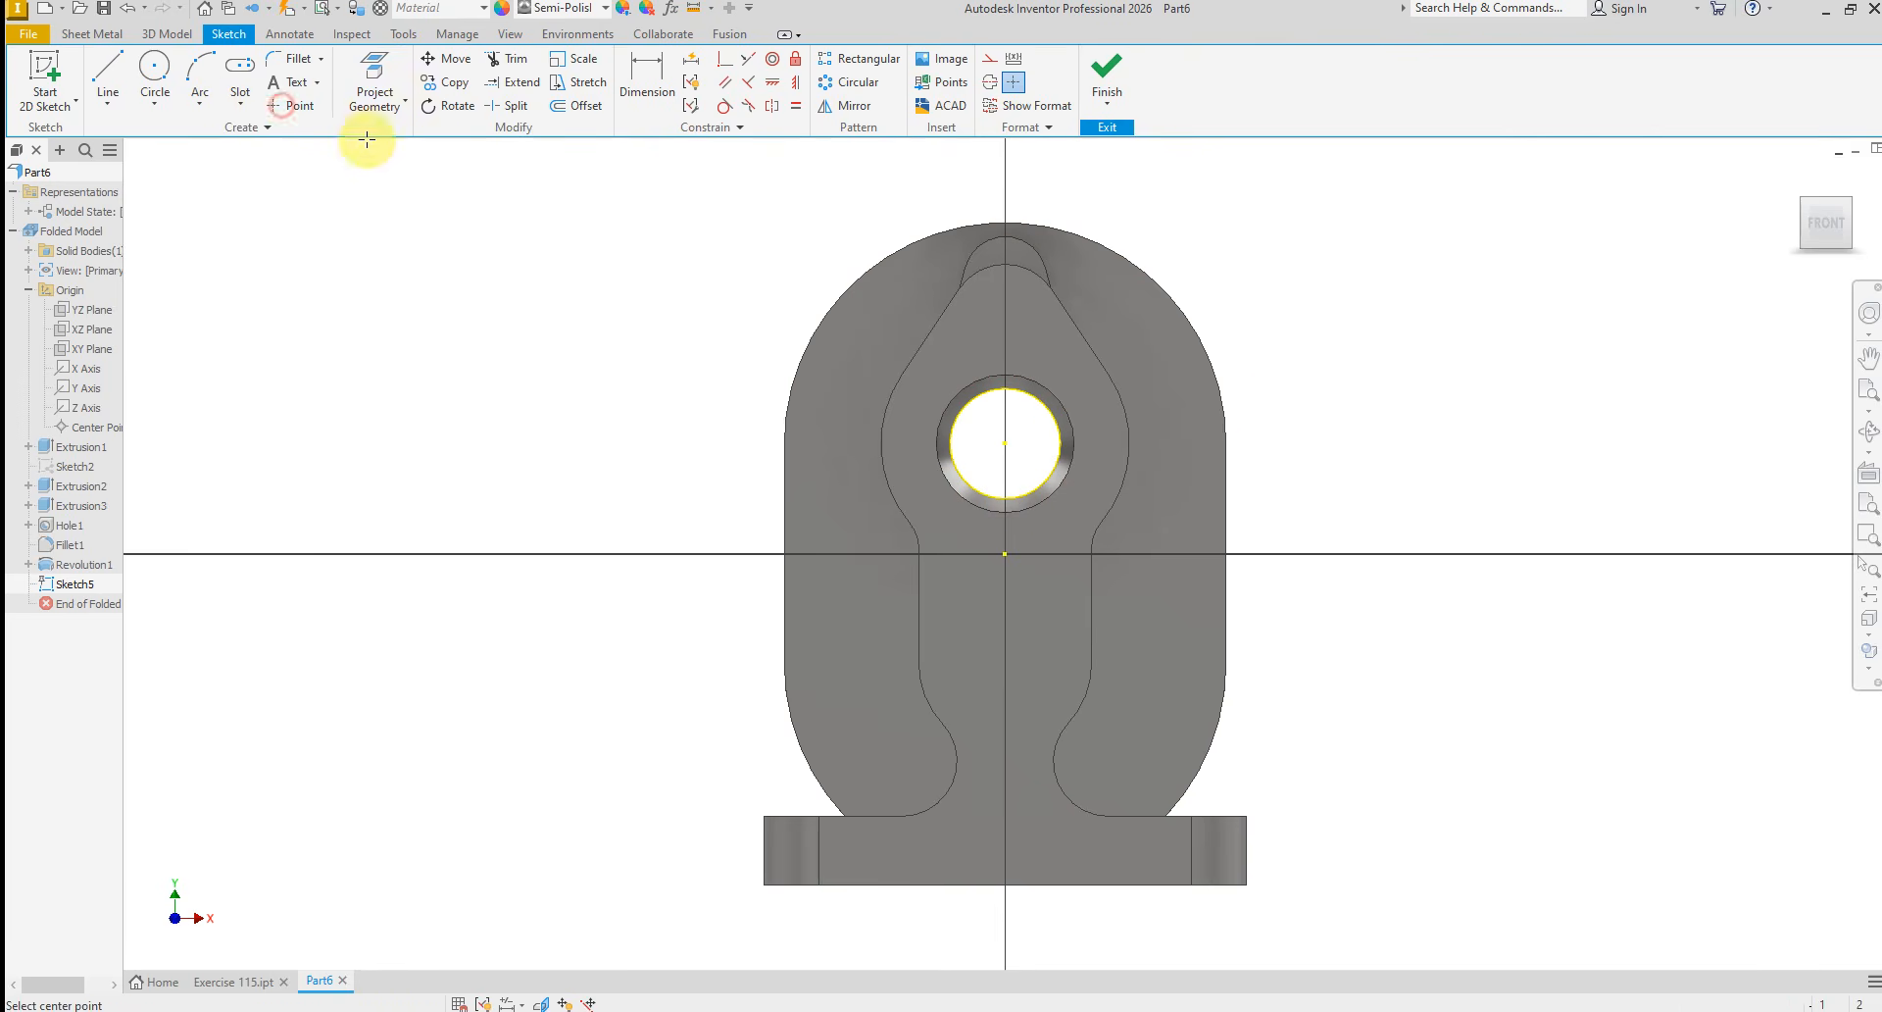
{"action": "left_click", "coordinate": [990, 312]}
{"action": "left_click", "coordinate": [990, 590]}
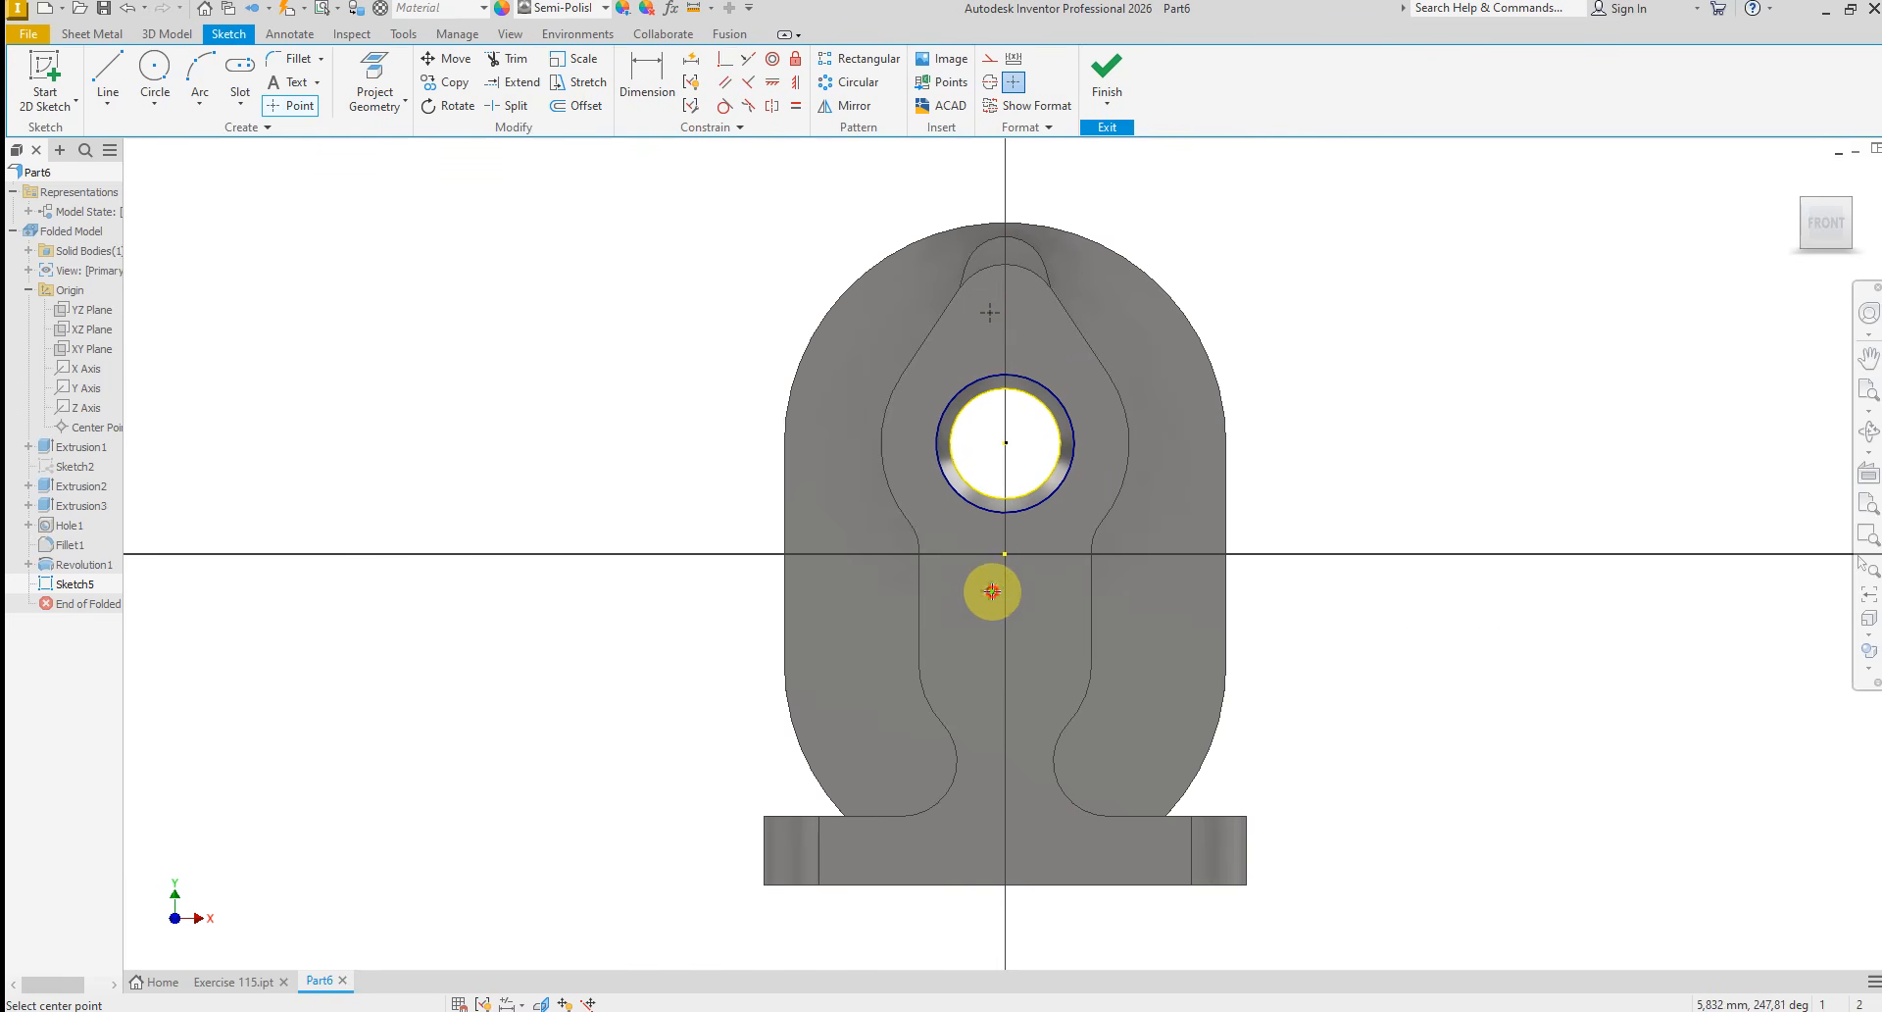
{"action": "right_click", "coordinate": [1326, 559]}
{"action": "left_click", "coordinate": [1409, 558]}
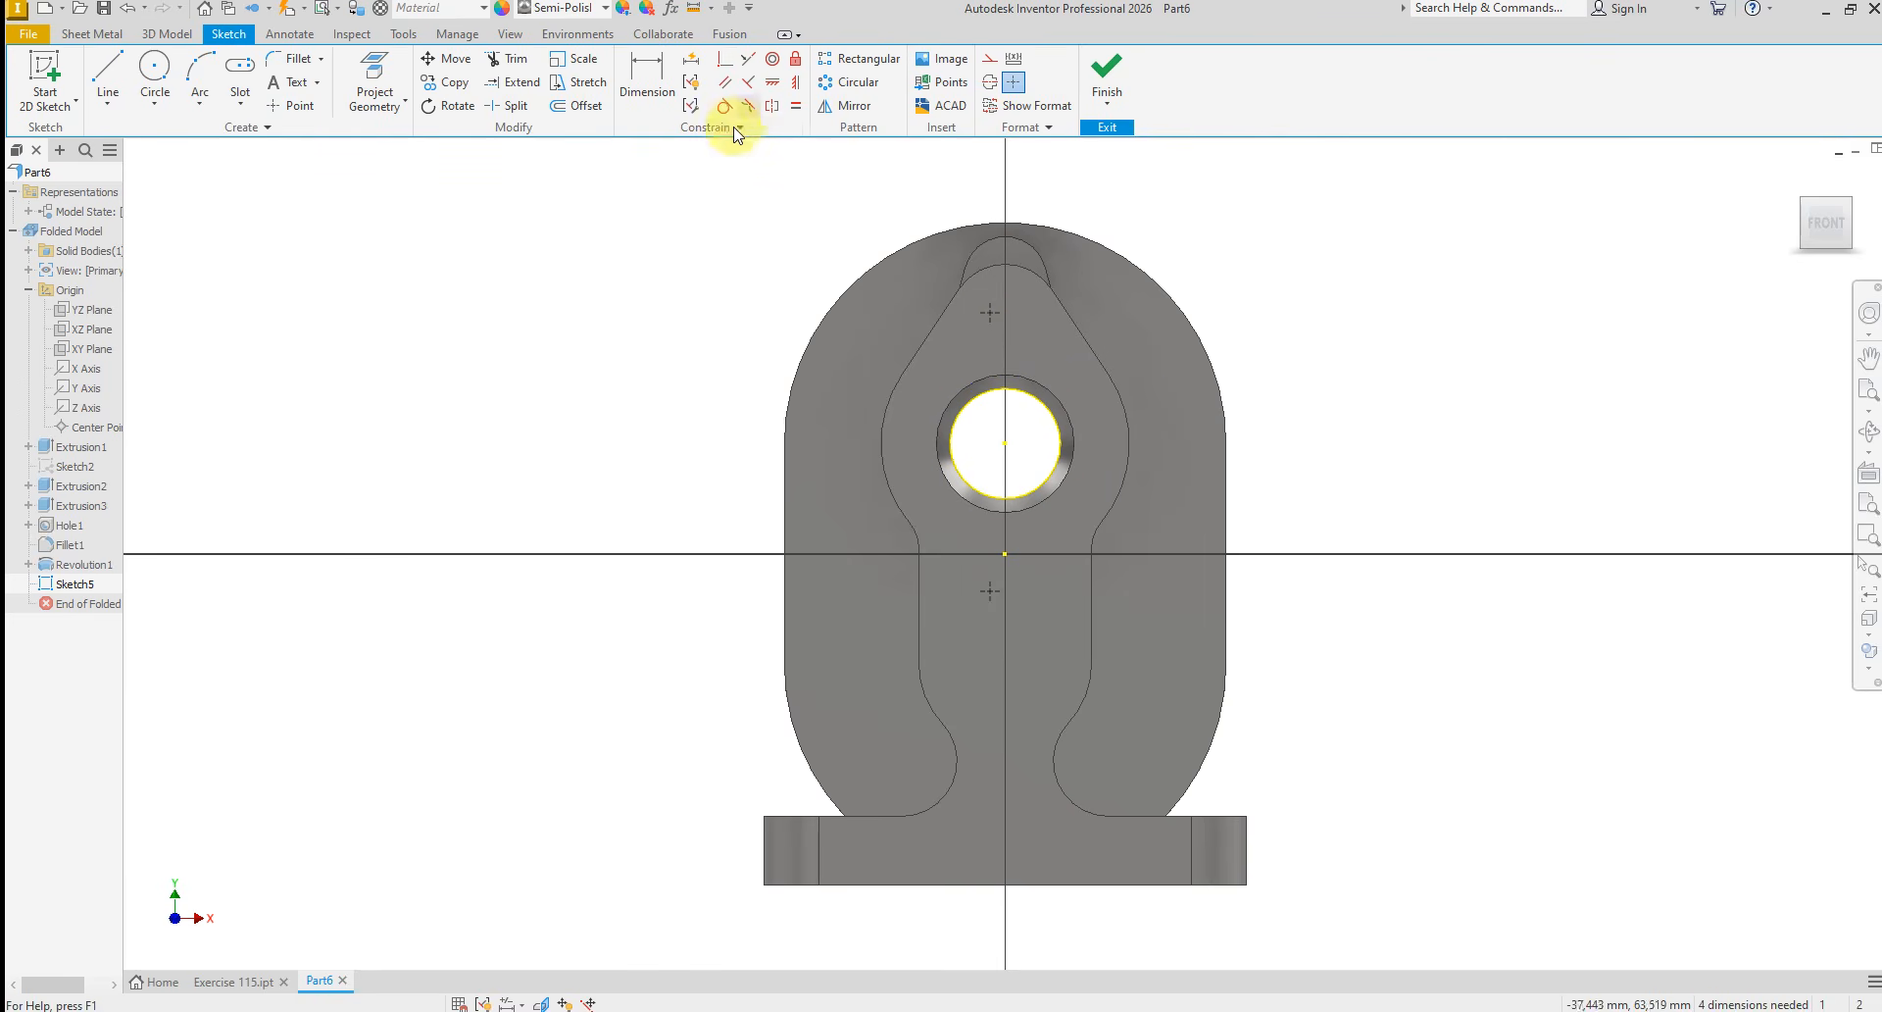
Align the upper and lower sketch points vertically with the bore centre using Vertical constraints
{"action": "left_click", "coordinate": [795, 86]}
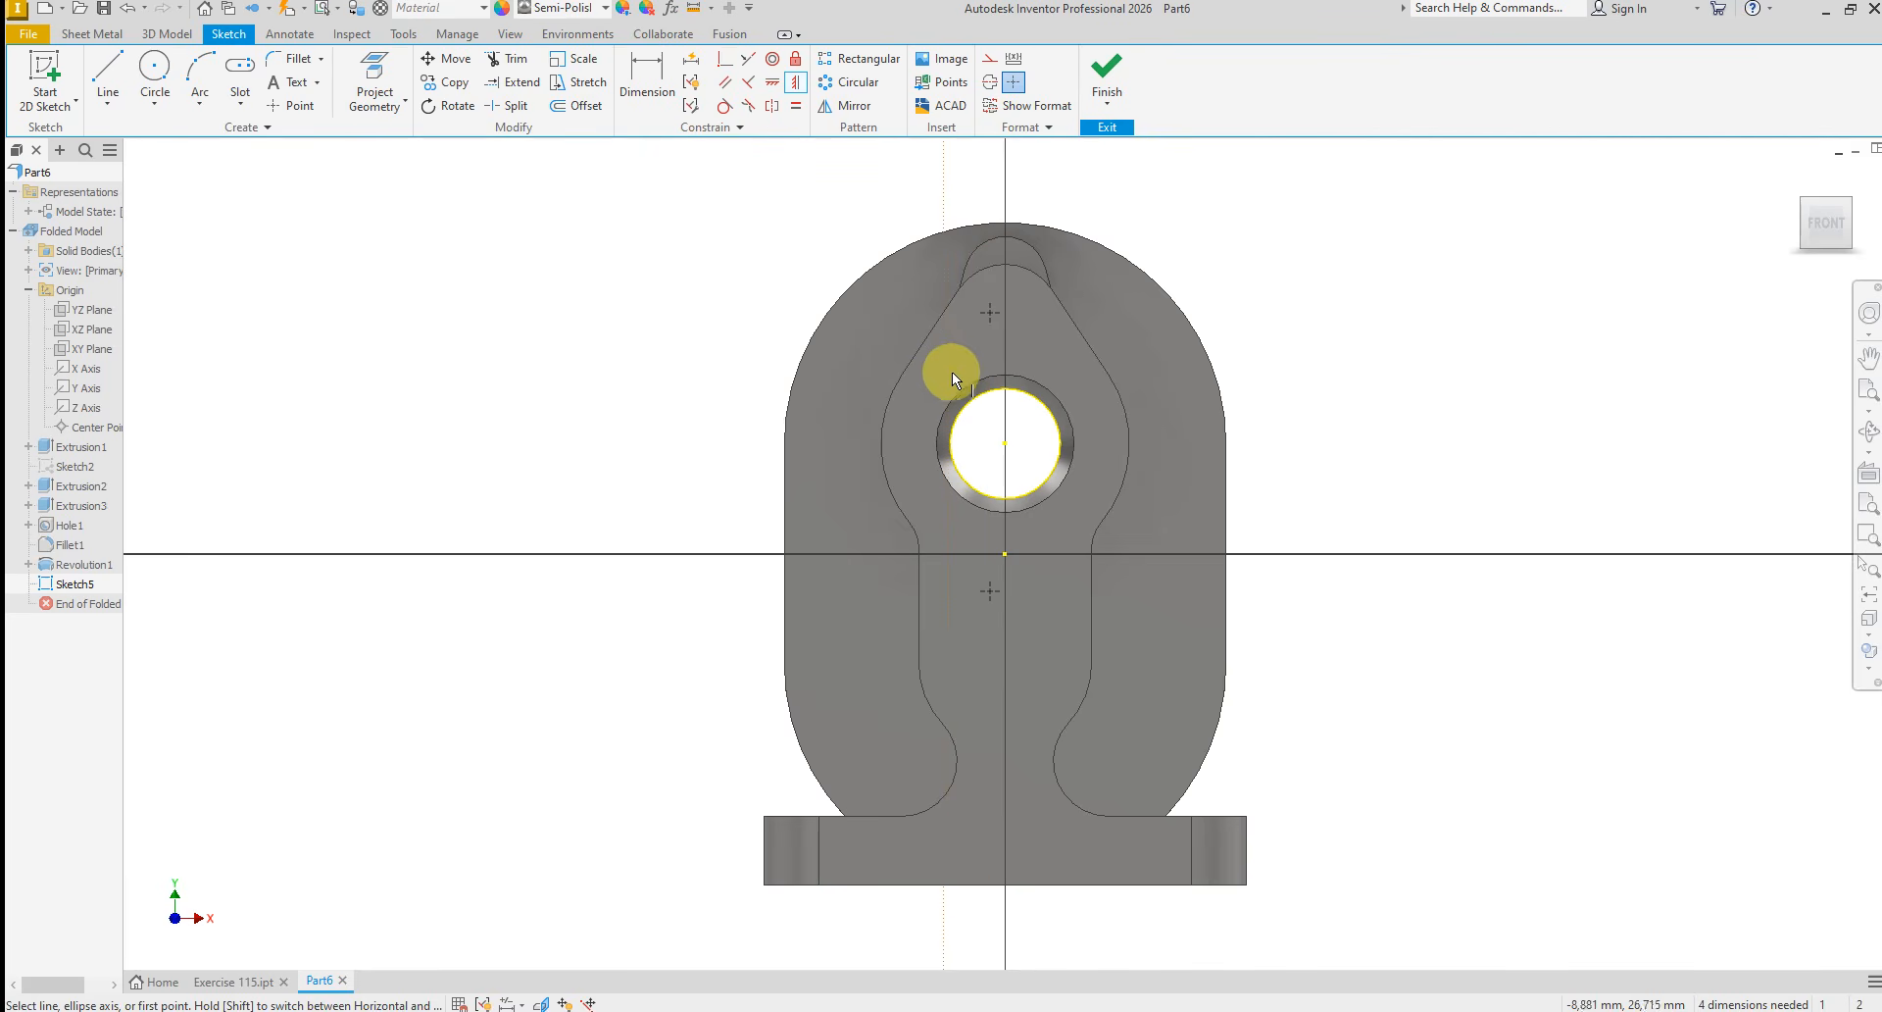
{"action": "left_click", "coordinate": [996, 315]}
{"action": "left_click", "coordinate": [1009, 444]}
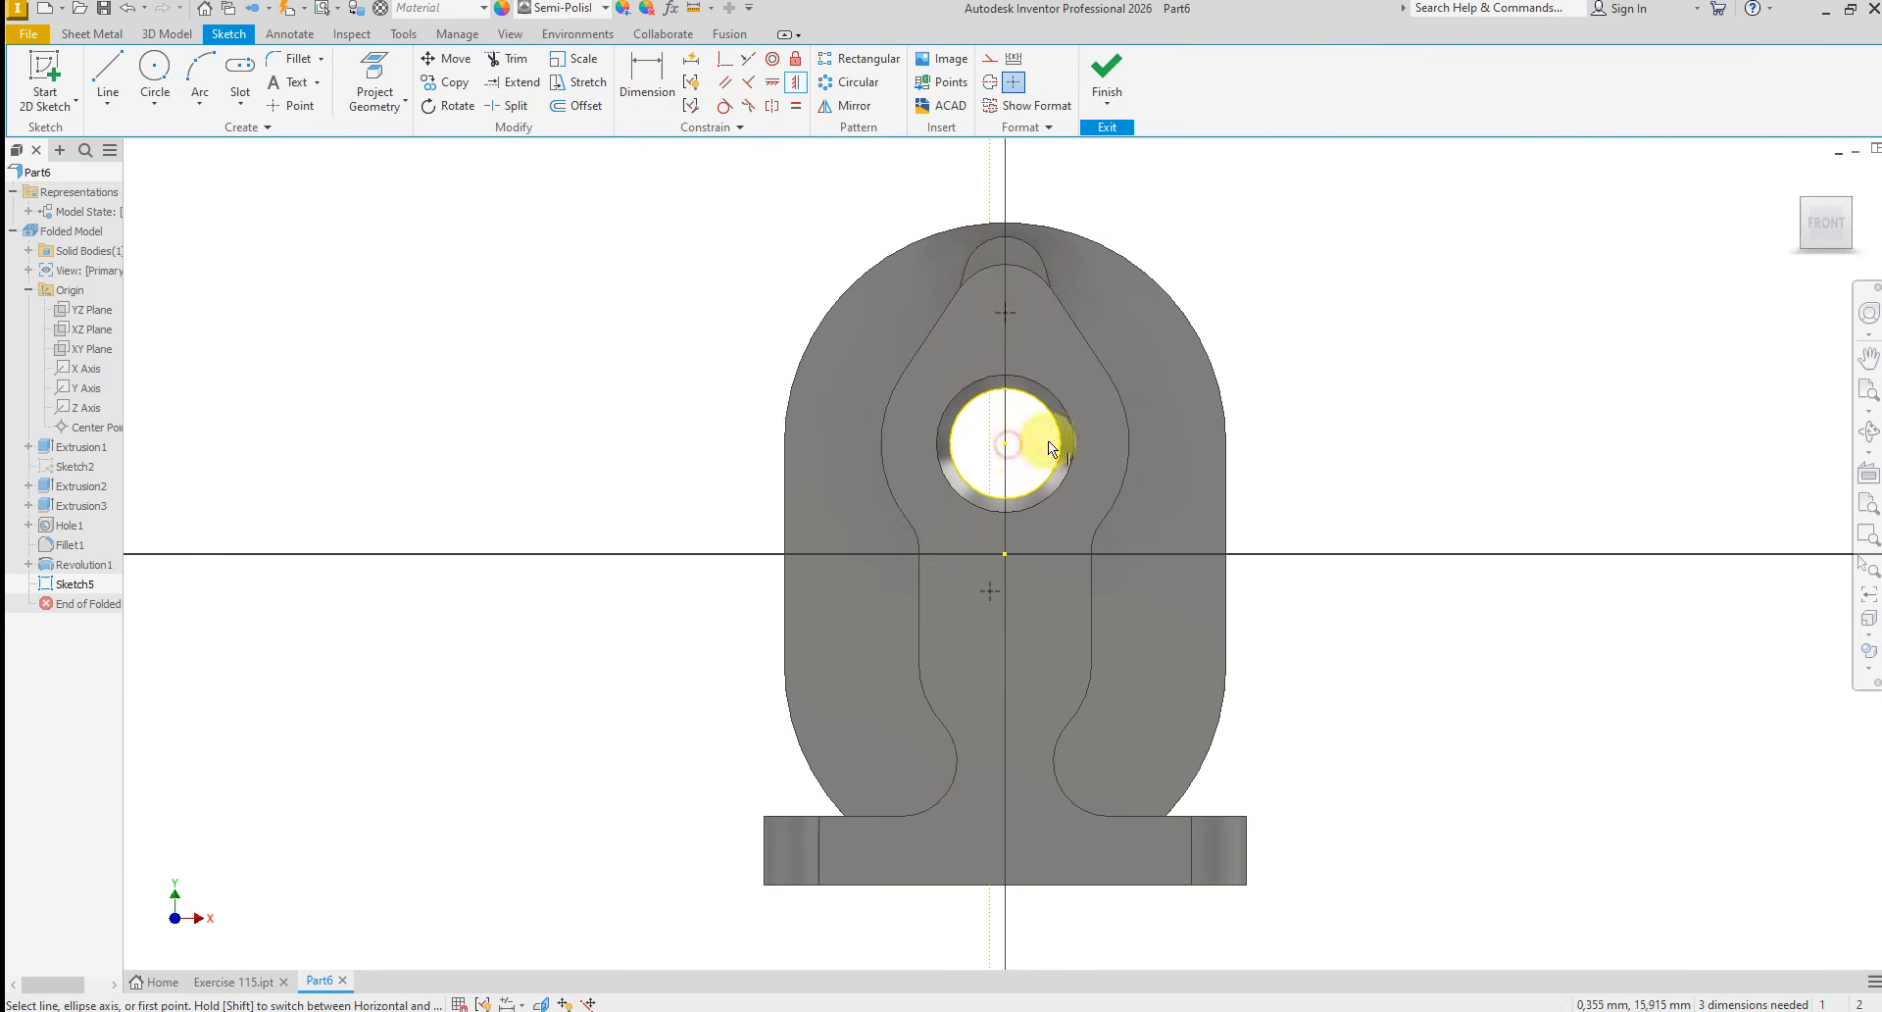
{"action": "left_click", "coordinate": [985, 591]}
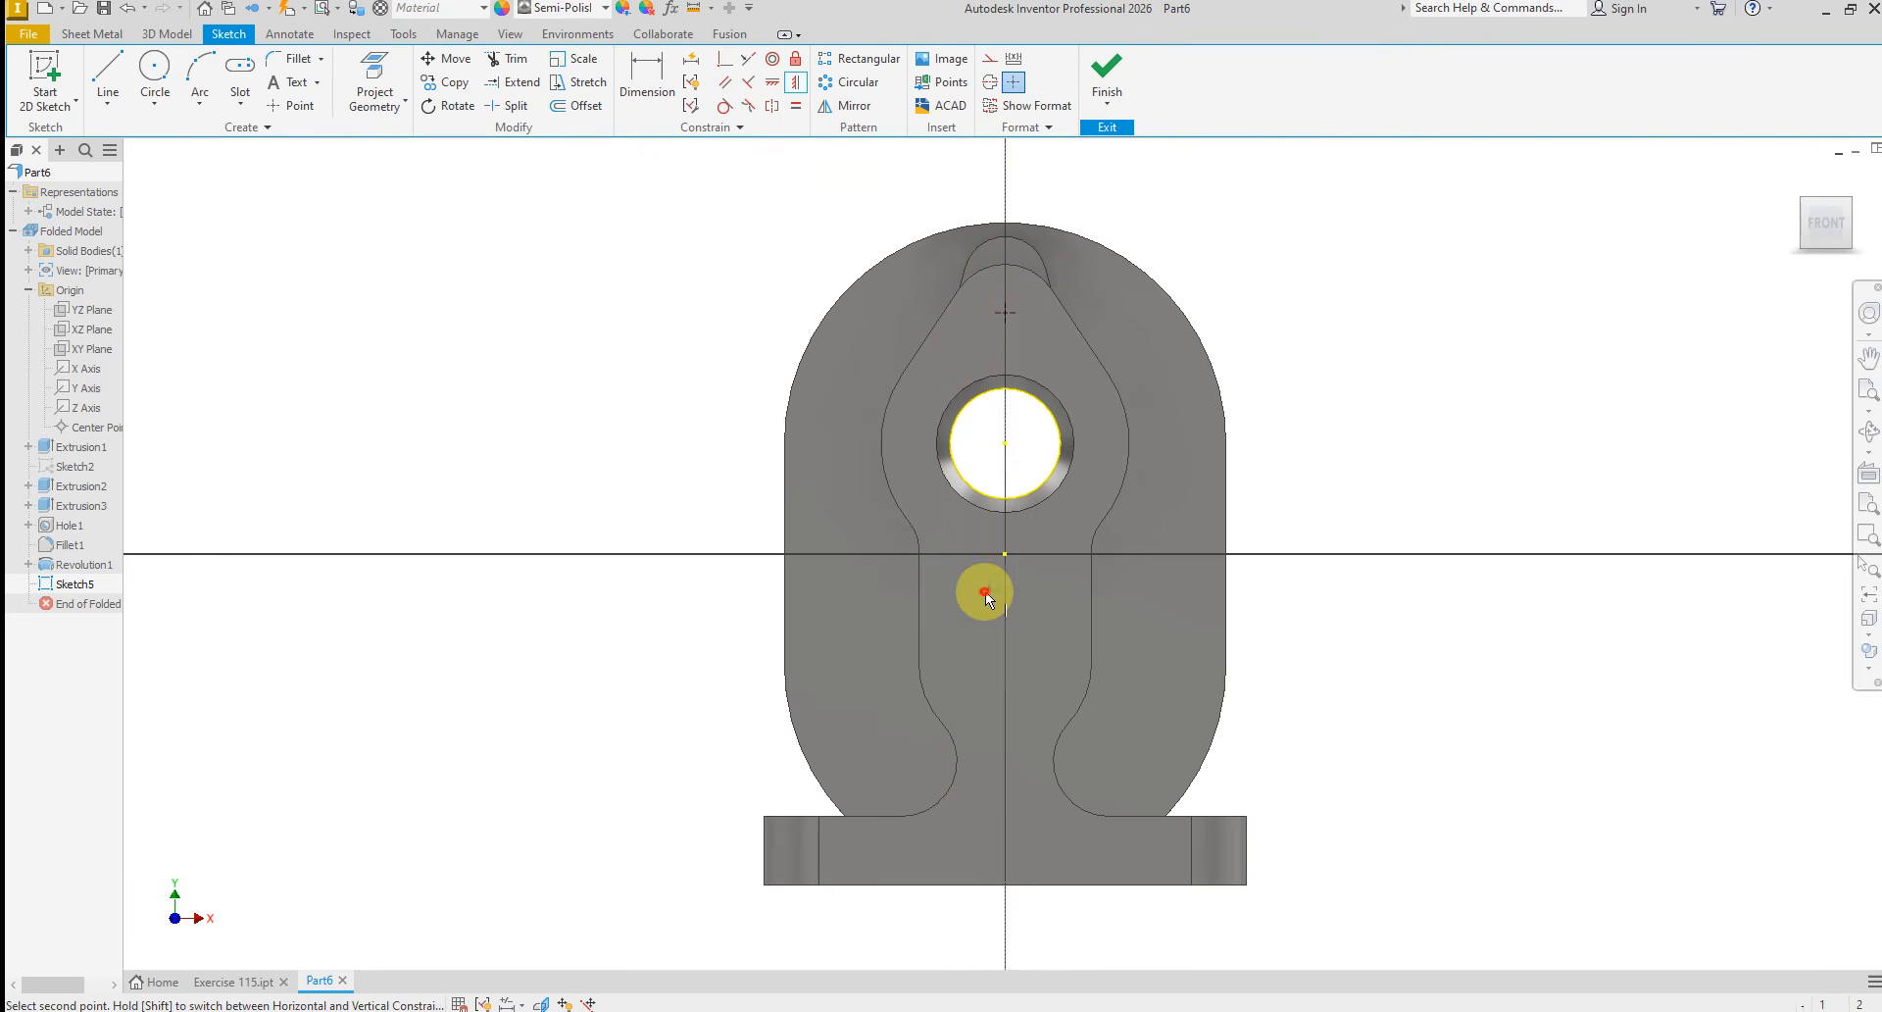
{"action": "left_click", "coordinate": [1003, 449]}
{"action": "right_click", "coordinate": [1294, 422]}
{"action": "left_click", "coordinate": [1361, 428]}
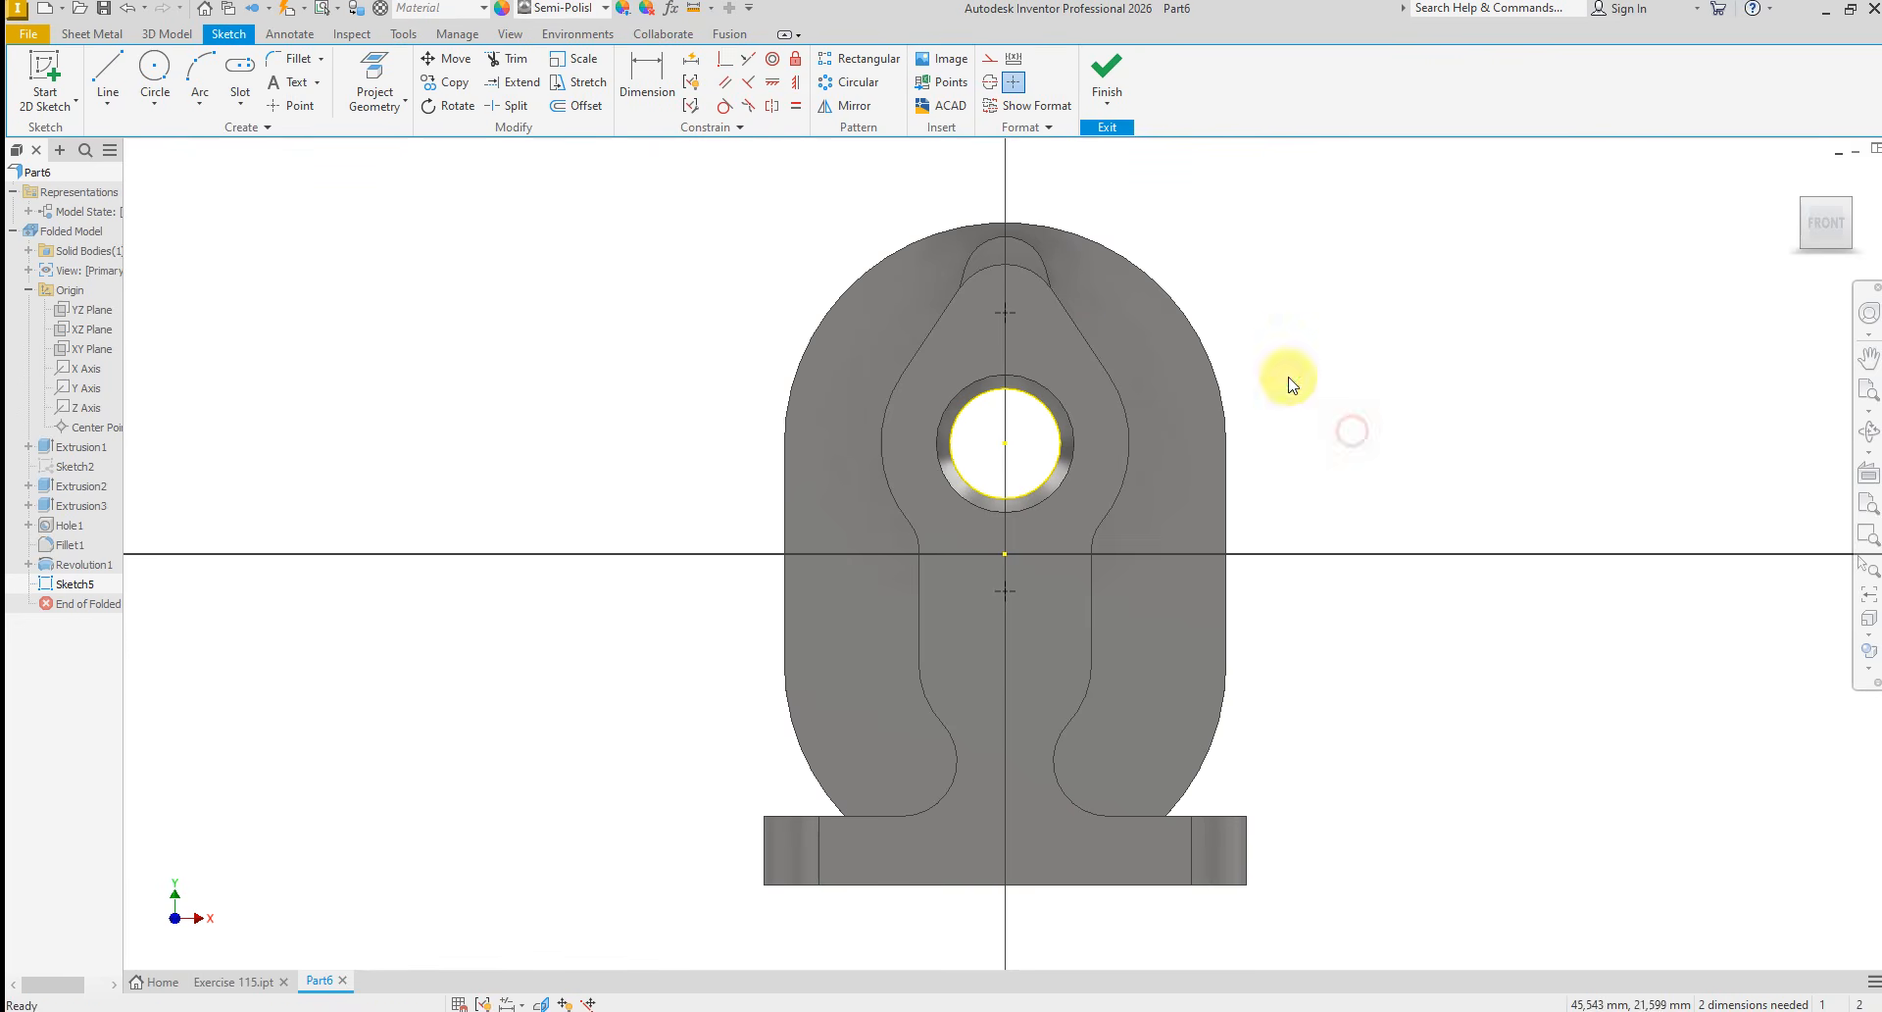
Dimension the upper sketch point 18 mm above the bore centre
{"action": "left_click", "coordinate": [652, 79]}
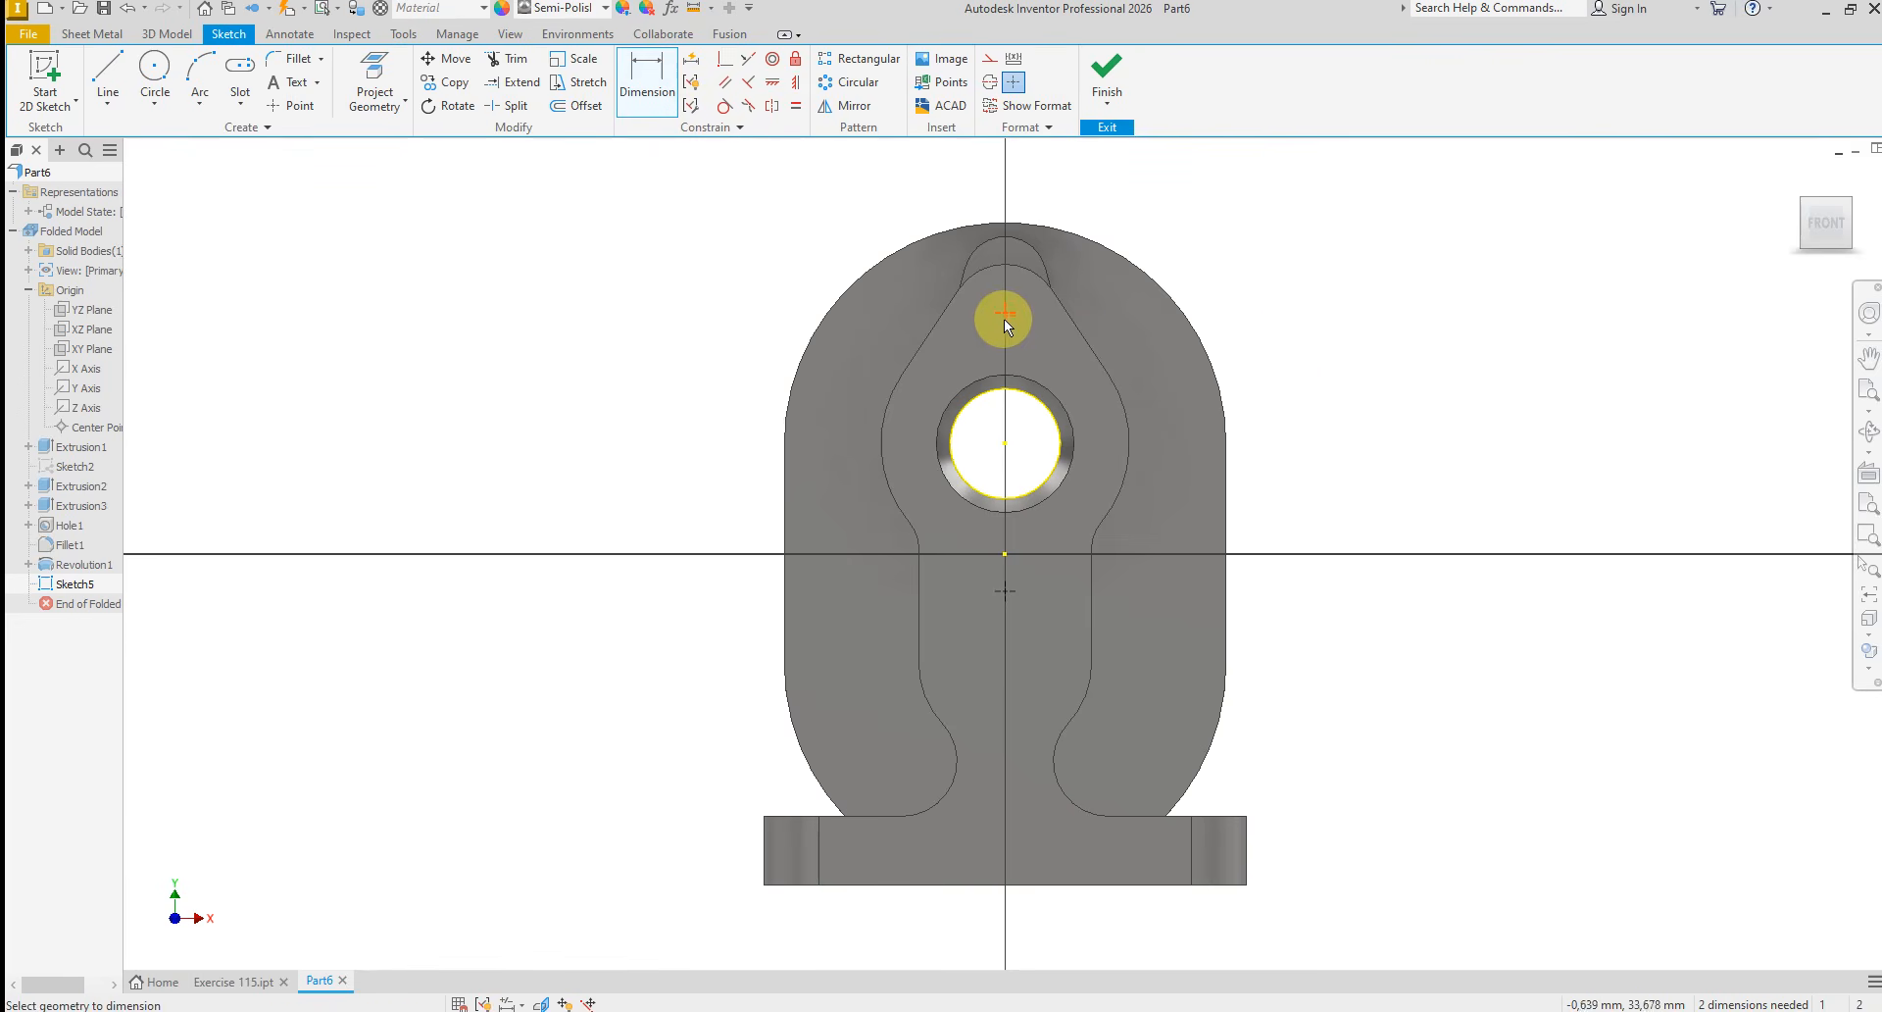
{"action": "left_click", "coordinate": [1004, 315]}
{"action": "left_click", "coordinate": [1004, 445]}
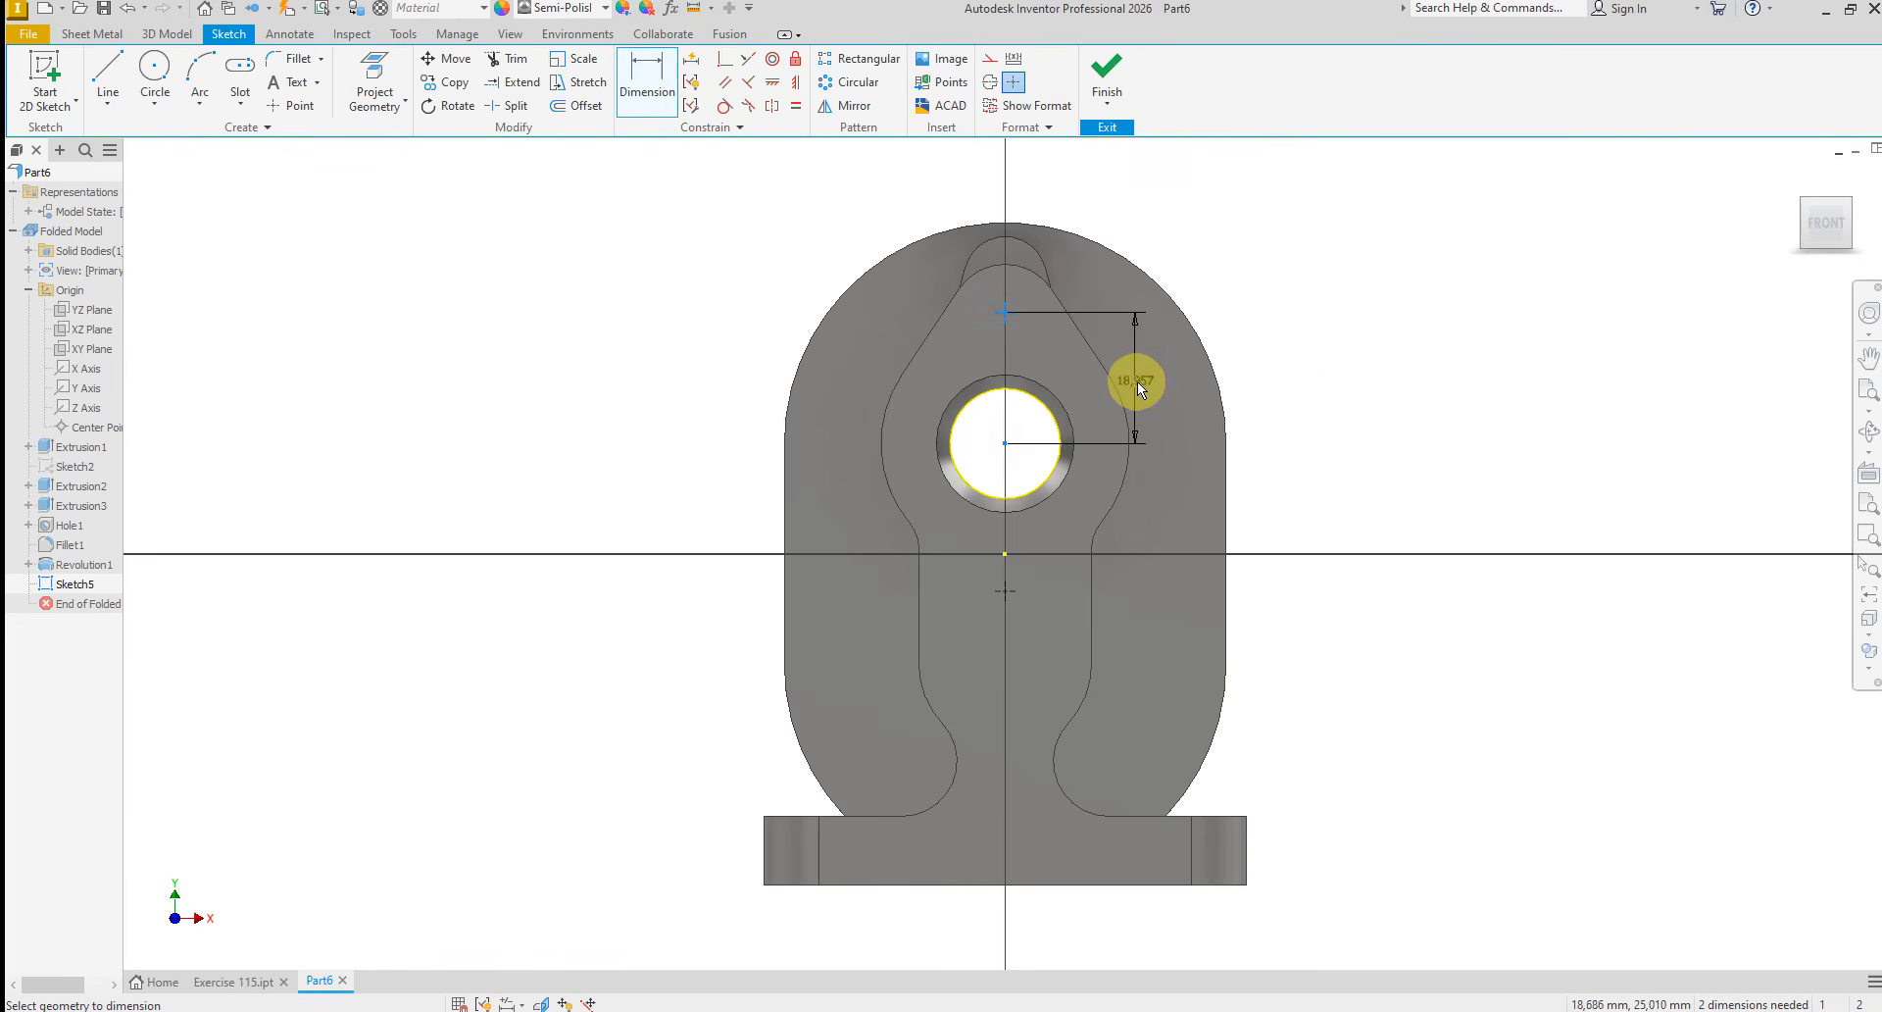
{"action": "left_click", "coordinate": [1138, 381]}
{"action": "type", "text": "18"}
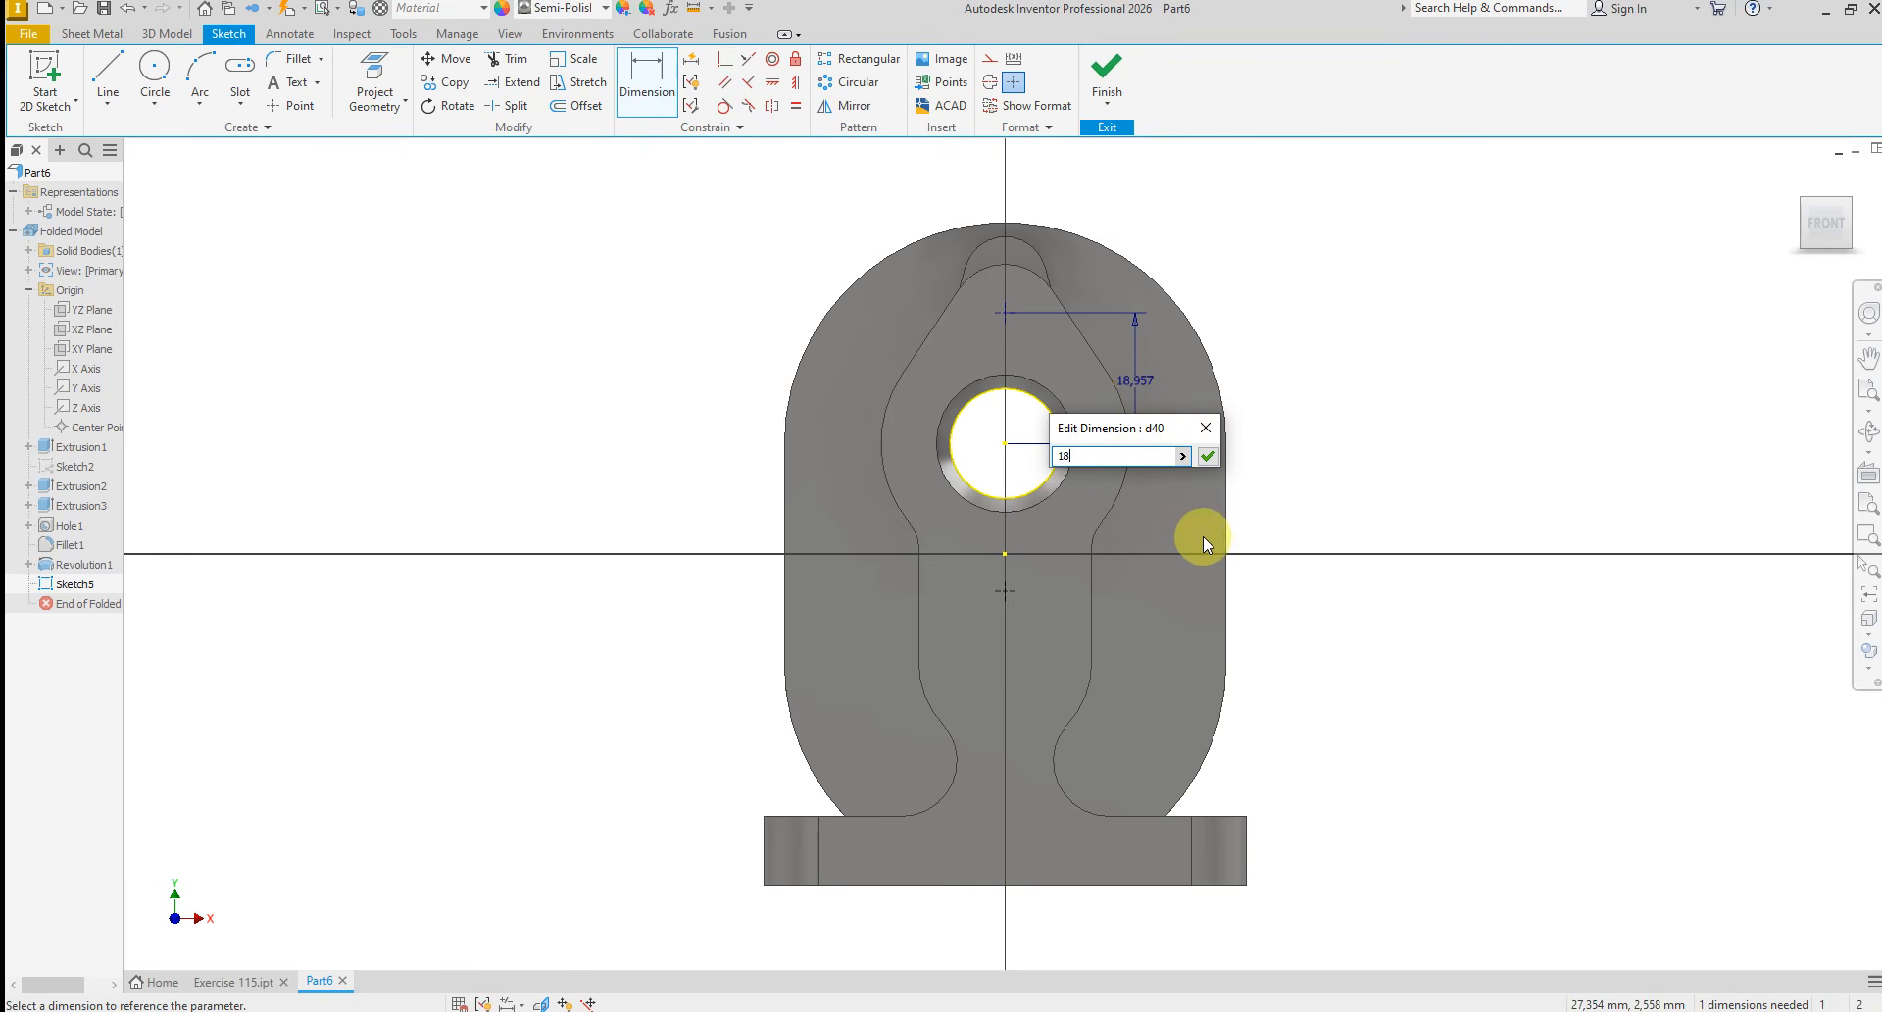
{"action": "key", "text": "Return"}
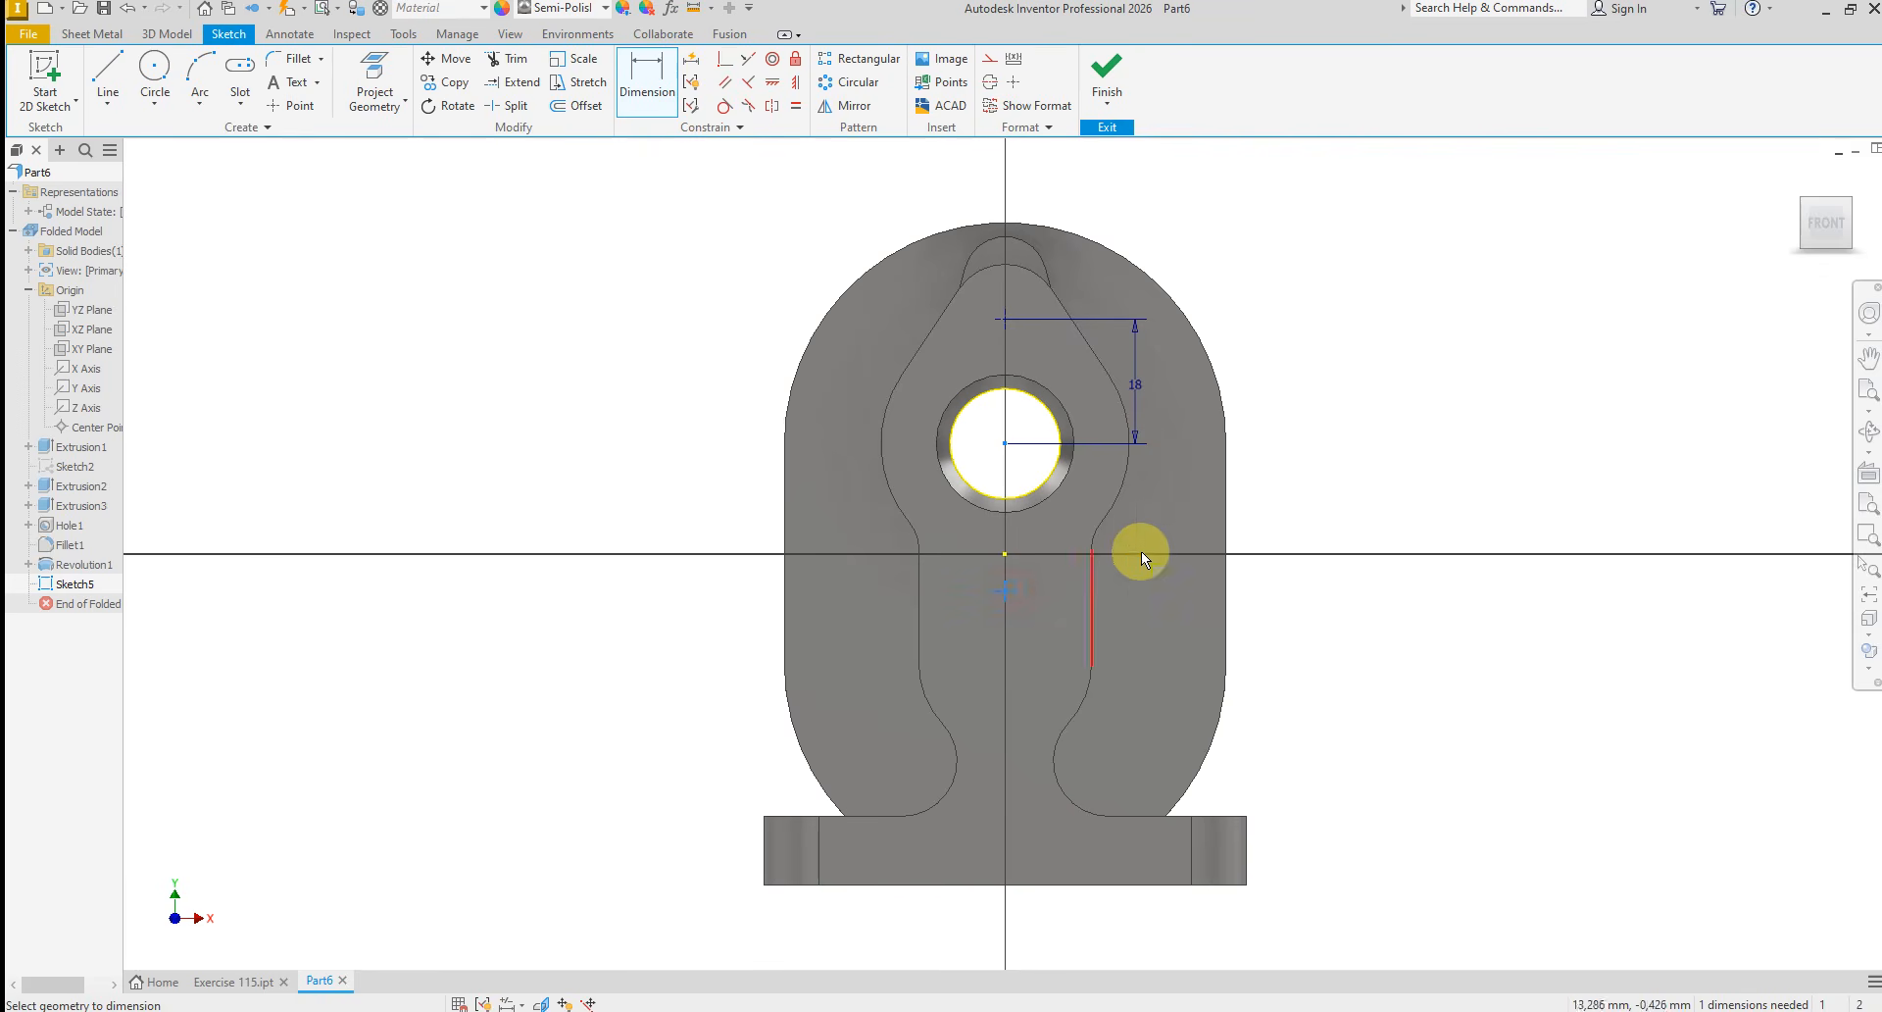
Dimension the lower sketch point 18 mm below the bore centre and finish the sketch
{"action": "left_click", "coordinate": [1153, 529]}
{"action": "type", "text": "18"}
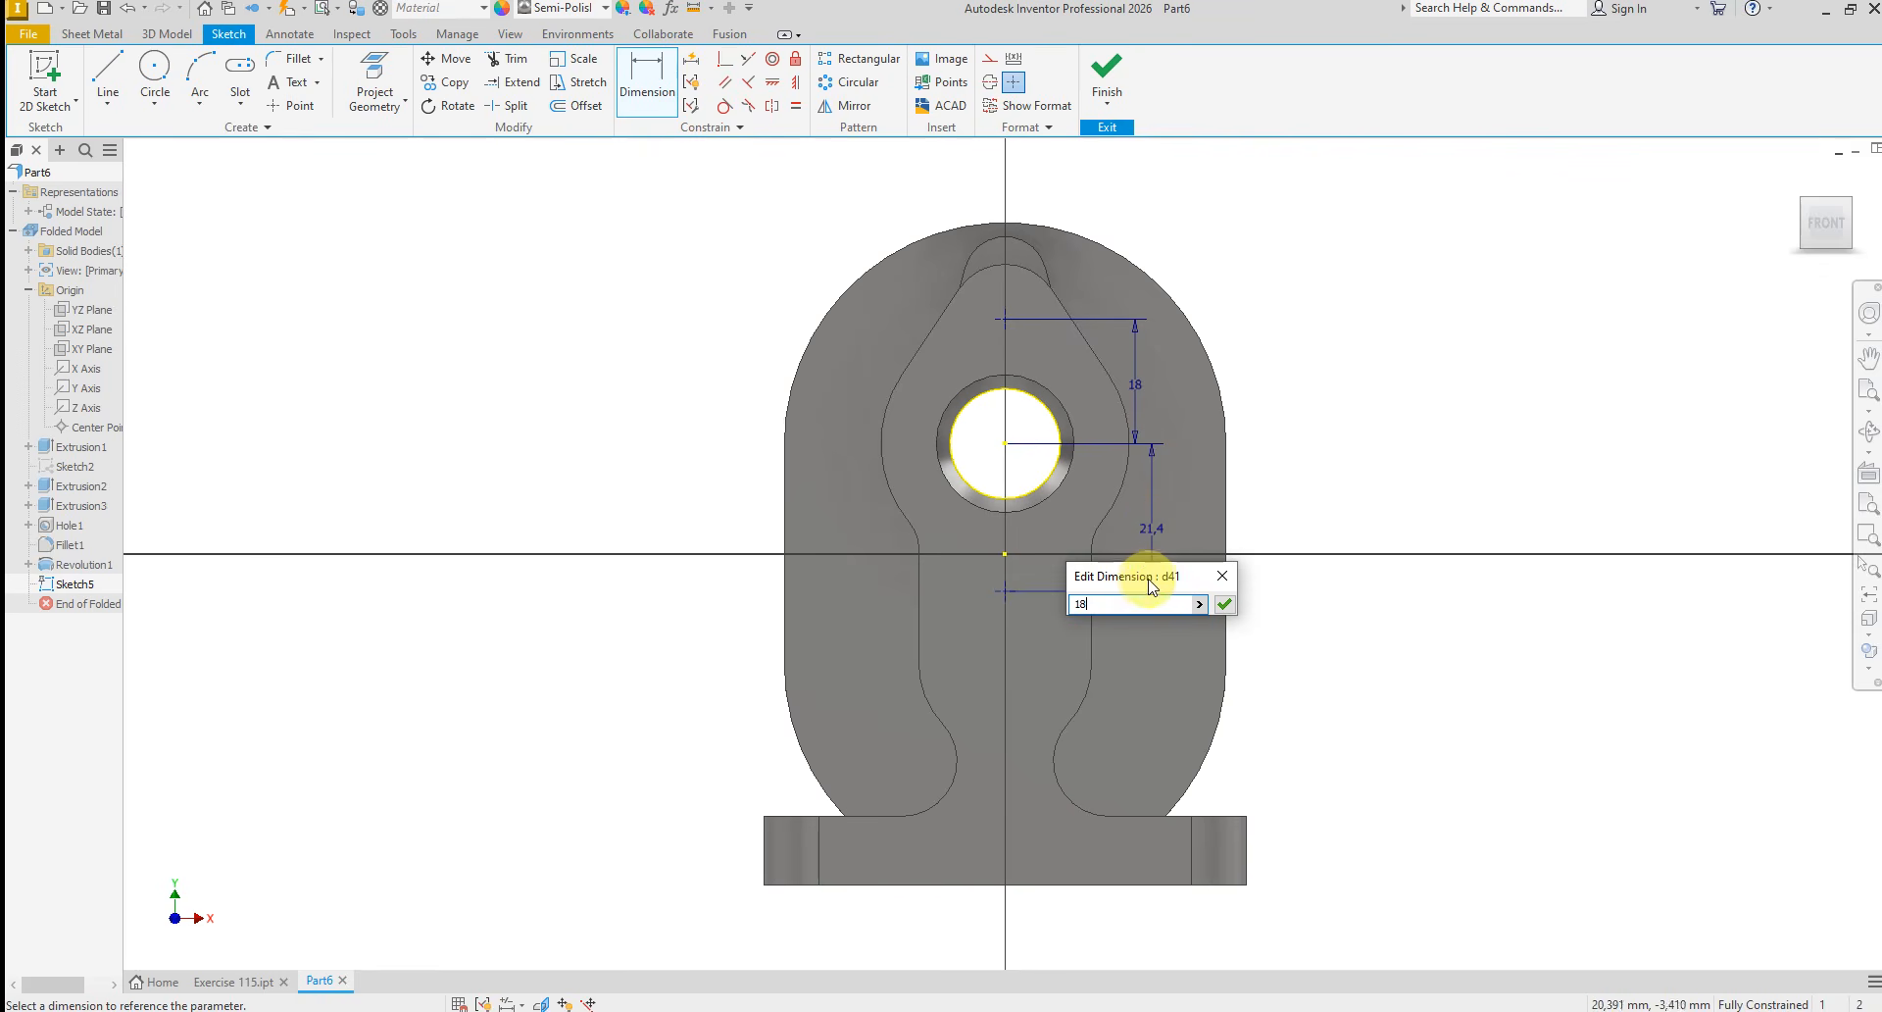
{"action": "key", "text": "Return"}
{"action": "right_click", "coordinate": [1250, 427]}
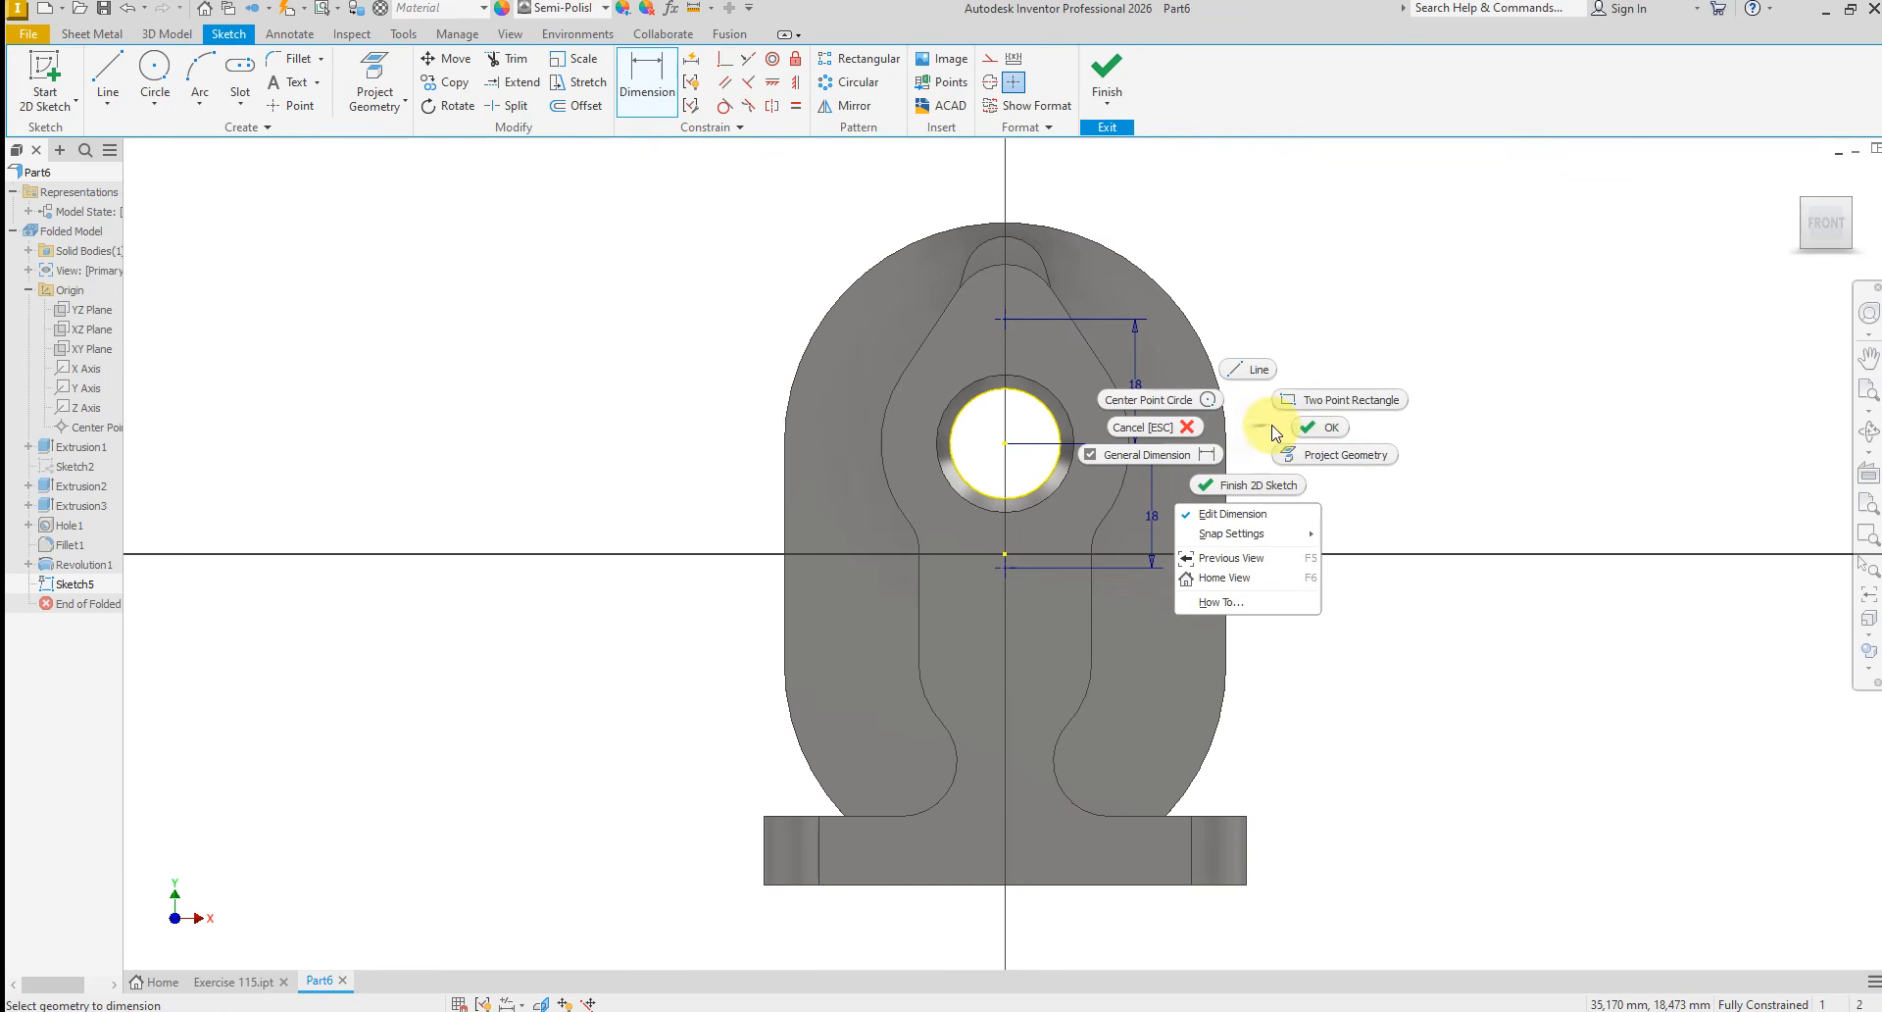
{"action": "left_click", "coordinate": [1296, 434]}
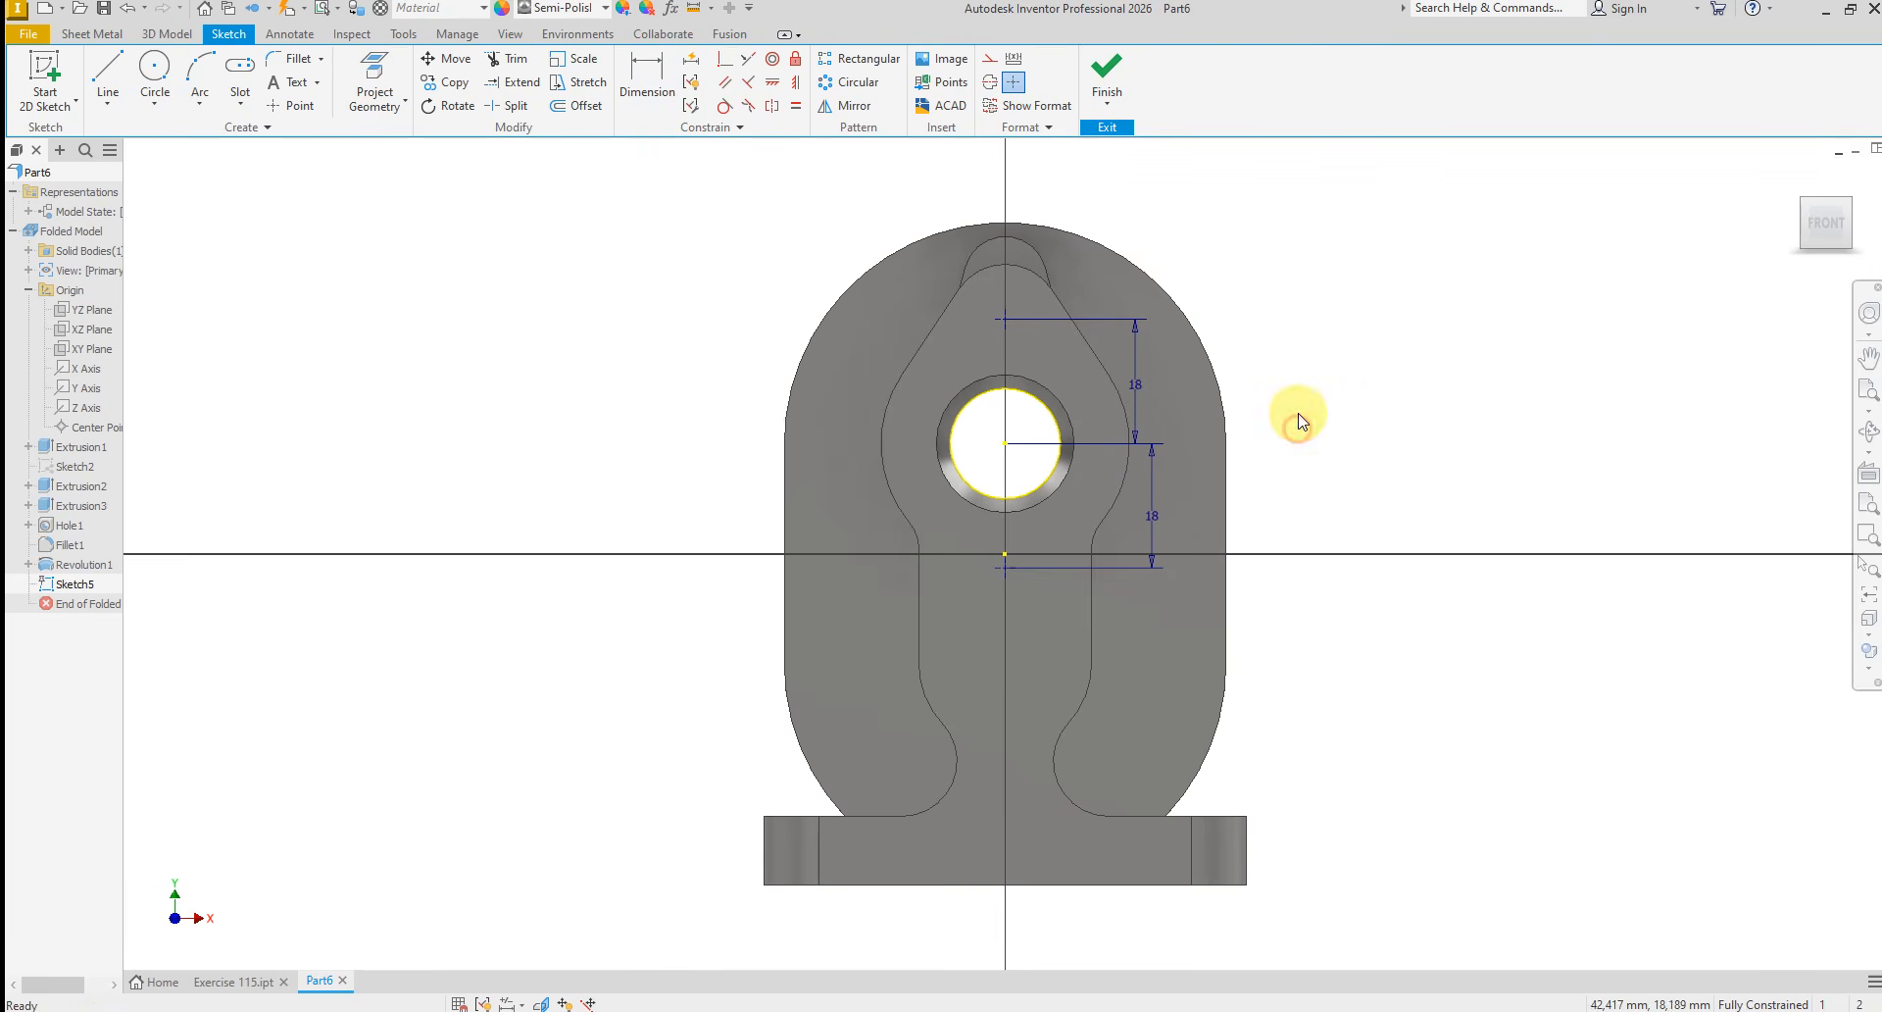
{"action": "left_click", "coordinate": [1106, 77]}
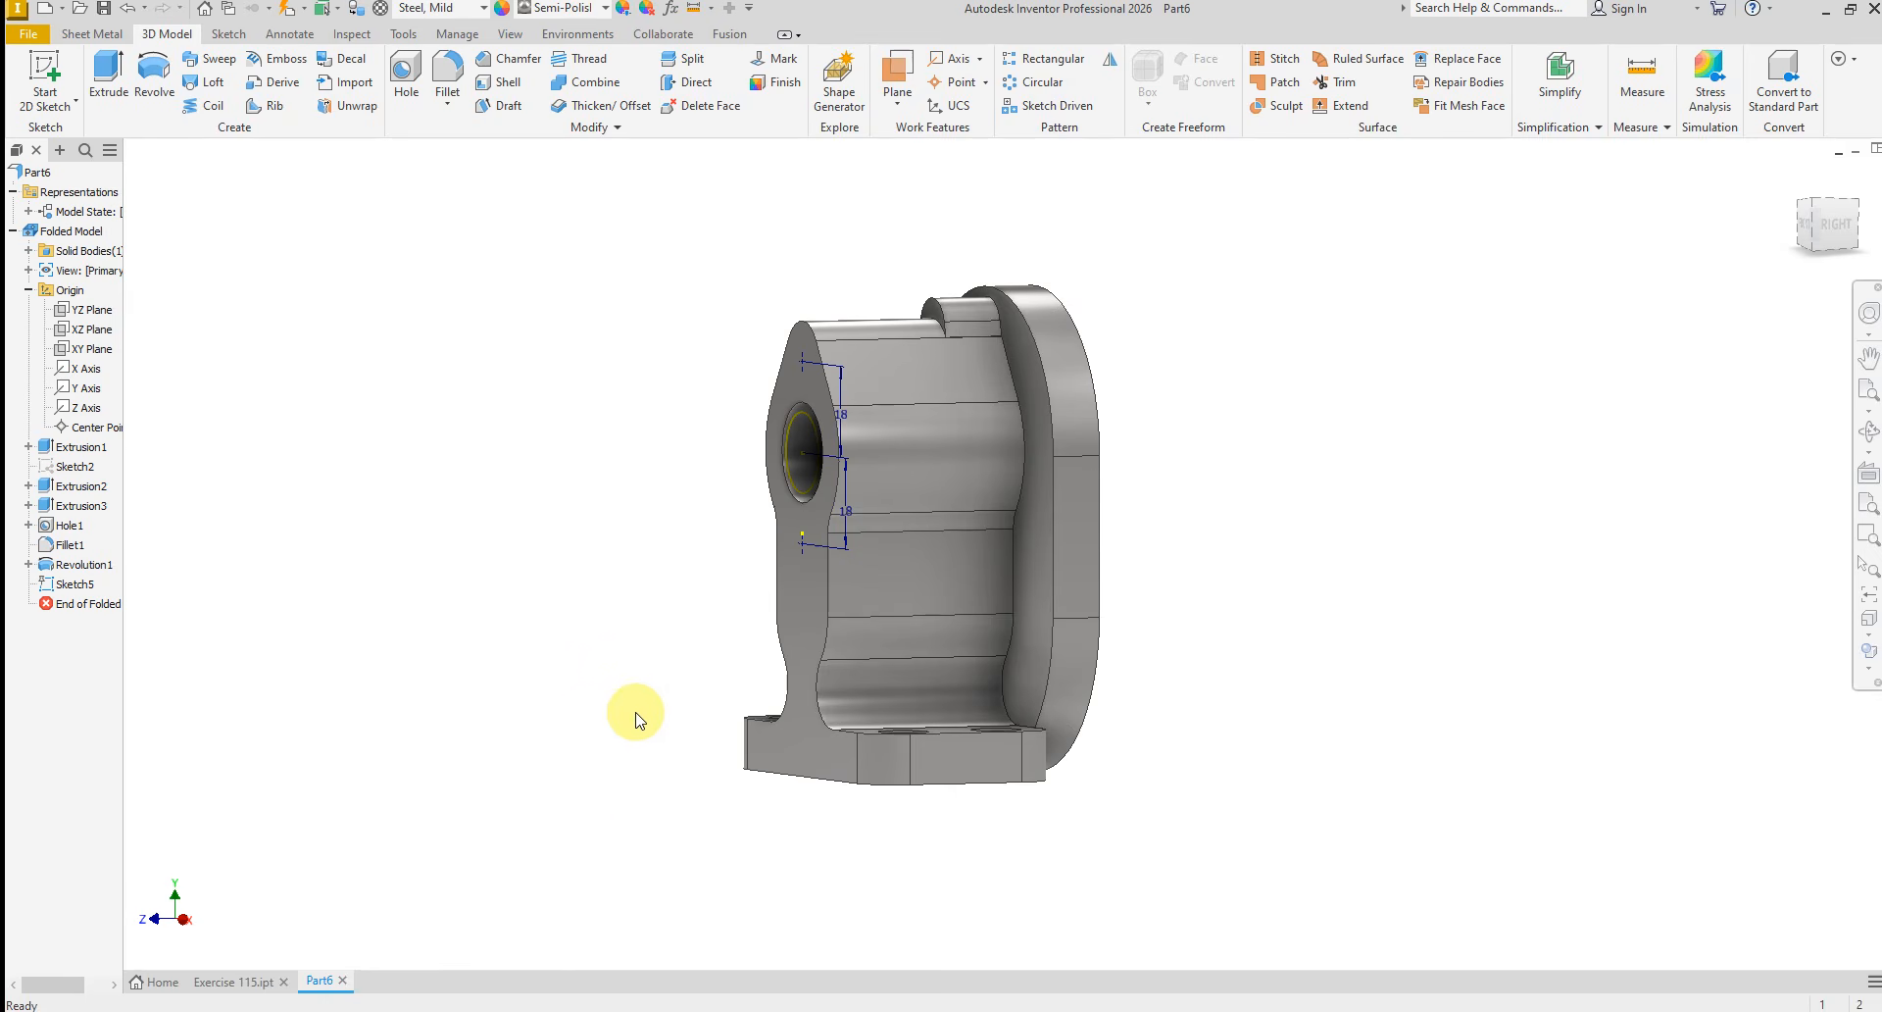
Check the thread callouts in E115.PNG, then set up tapped holes at both points with no seat, ISO Metric profile, size 6, M6x1
{"action": "left_click", "coordinate": [863, 1011]}
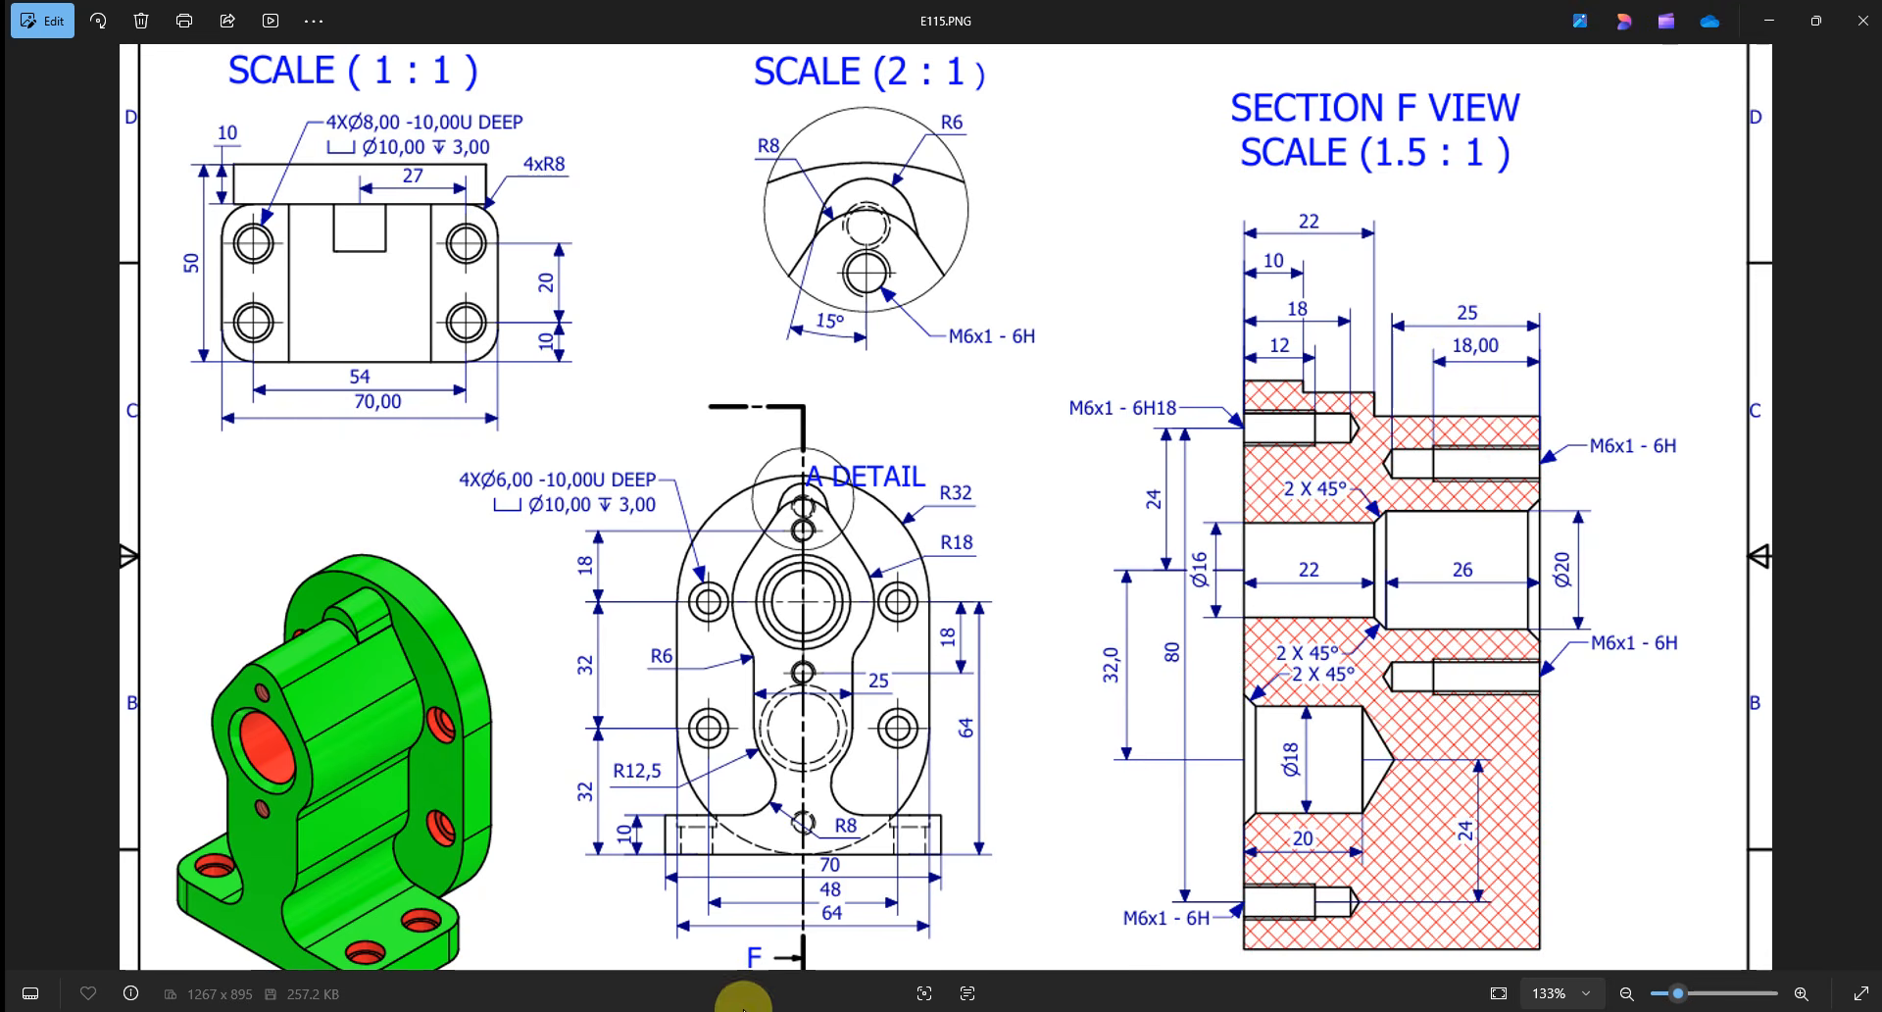
{"action": "left_click", "coordinate": [1059, 1010]}
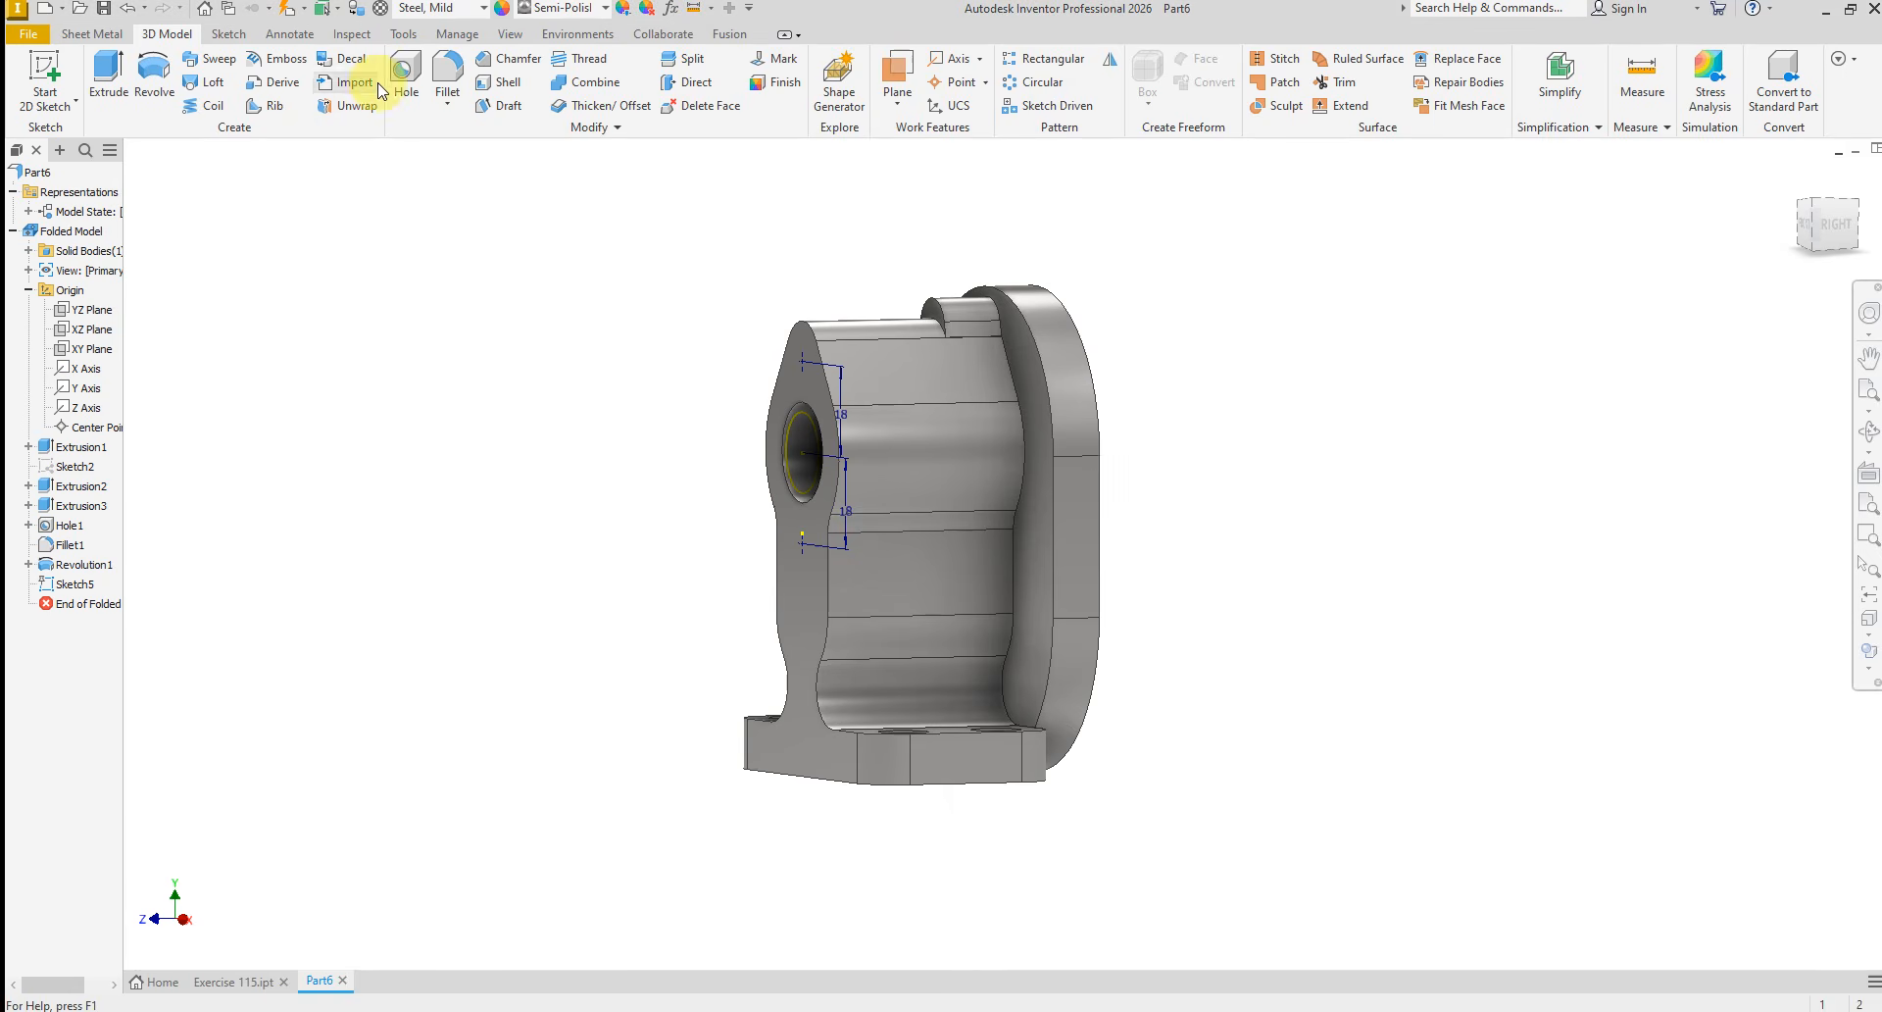
{"action": "left_click", "coordinate": [407, 61]}
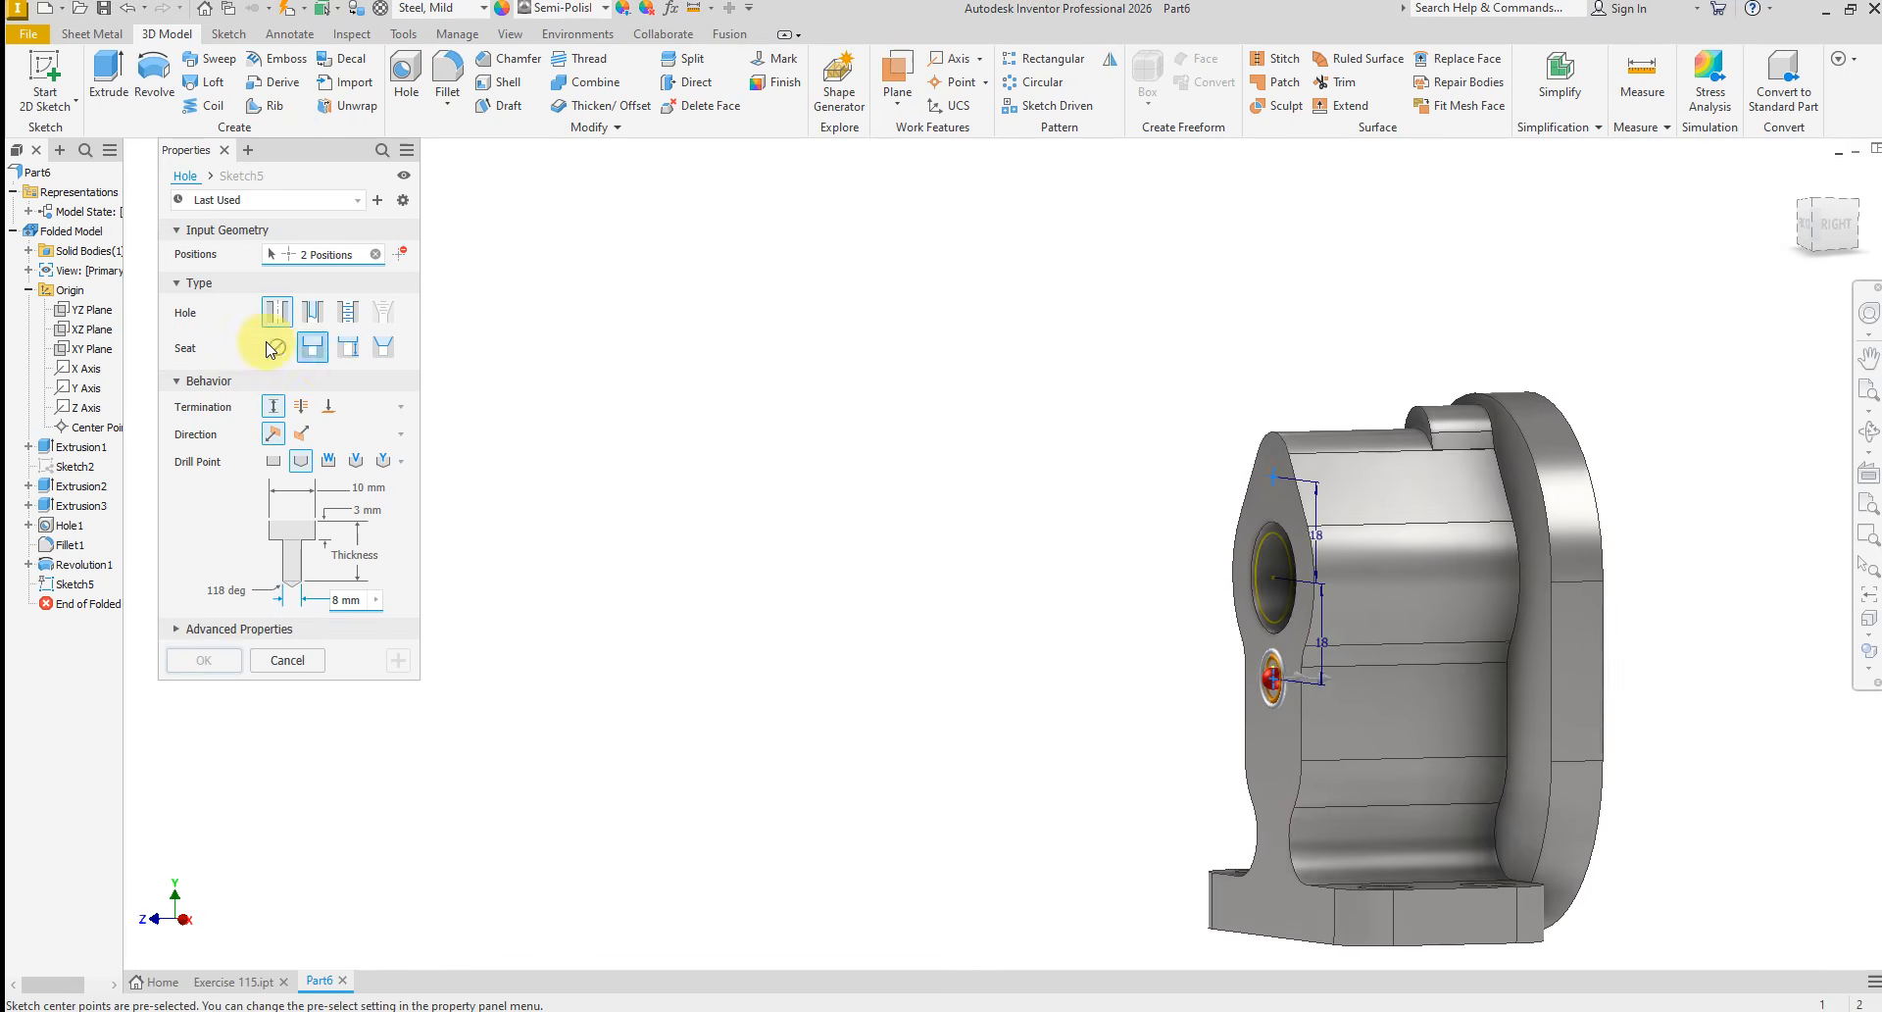
{"action": "left_click", "coordinate": [343, 319]}
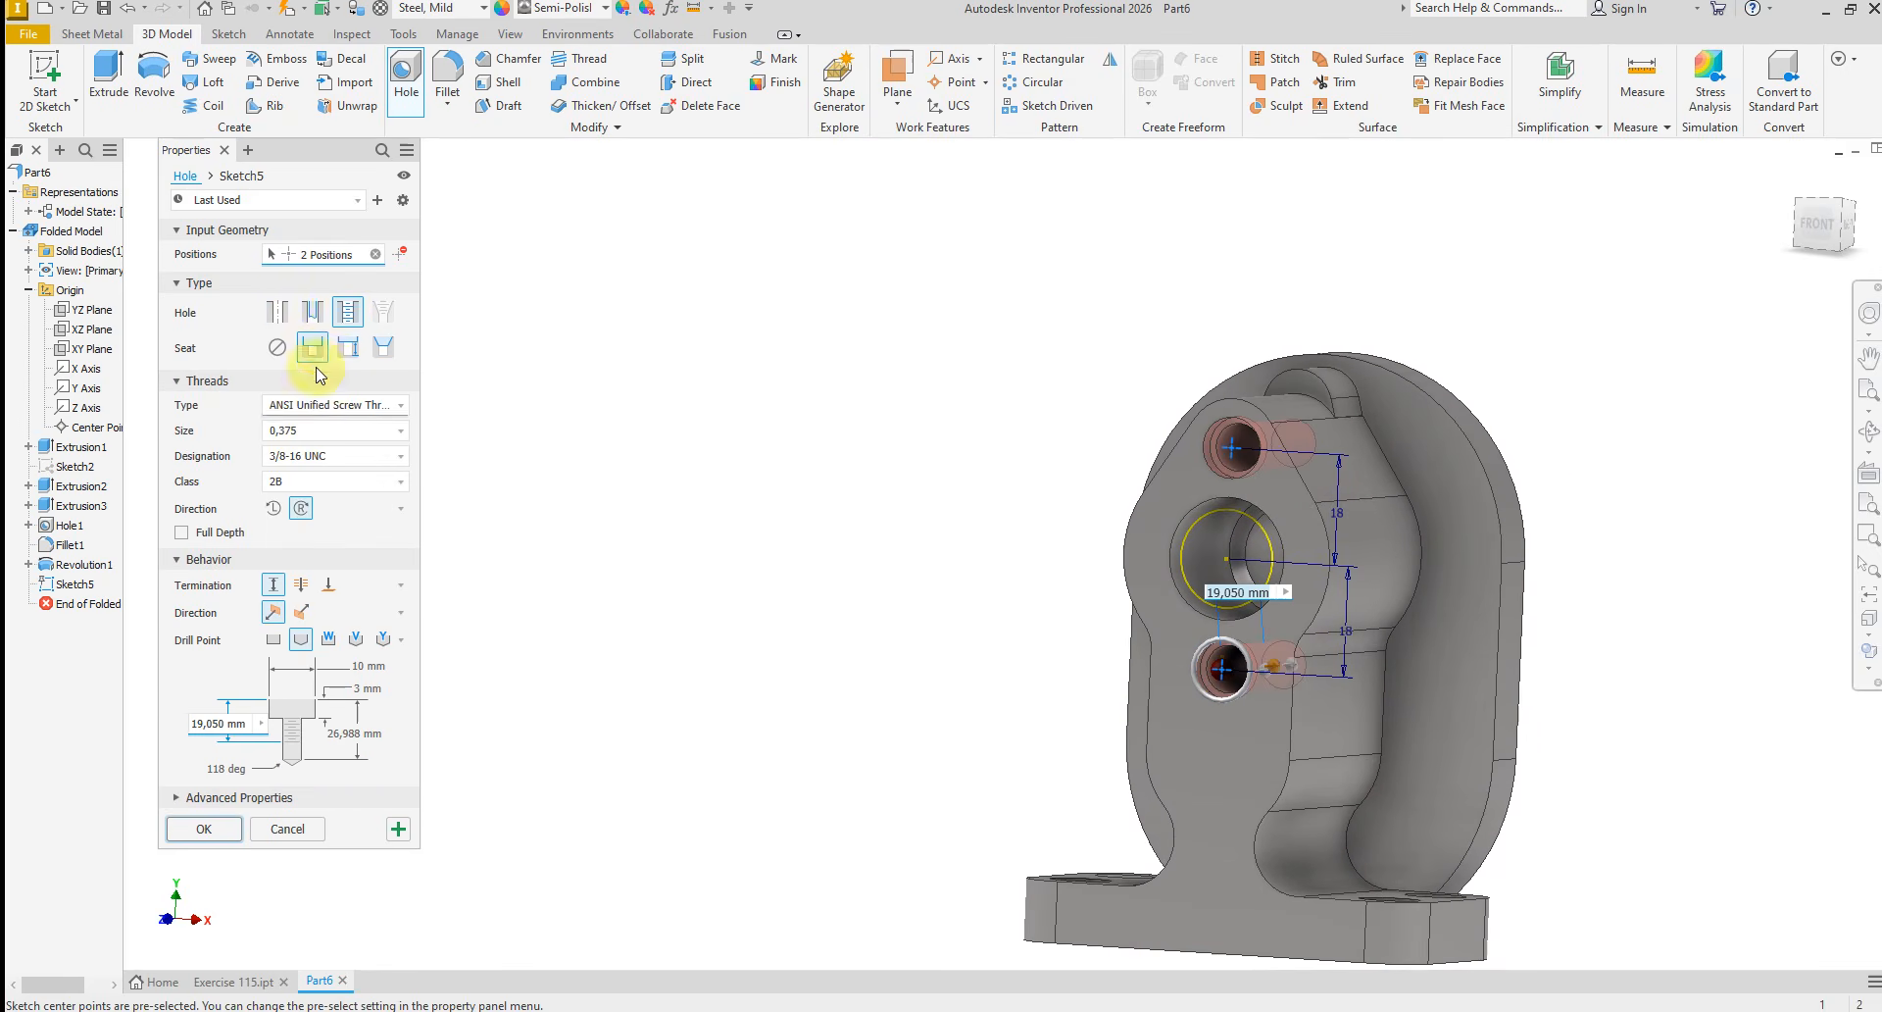
{"action": "left_click", "coordinate": [278, 349]}
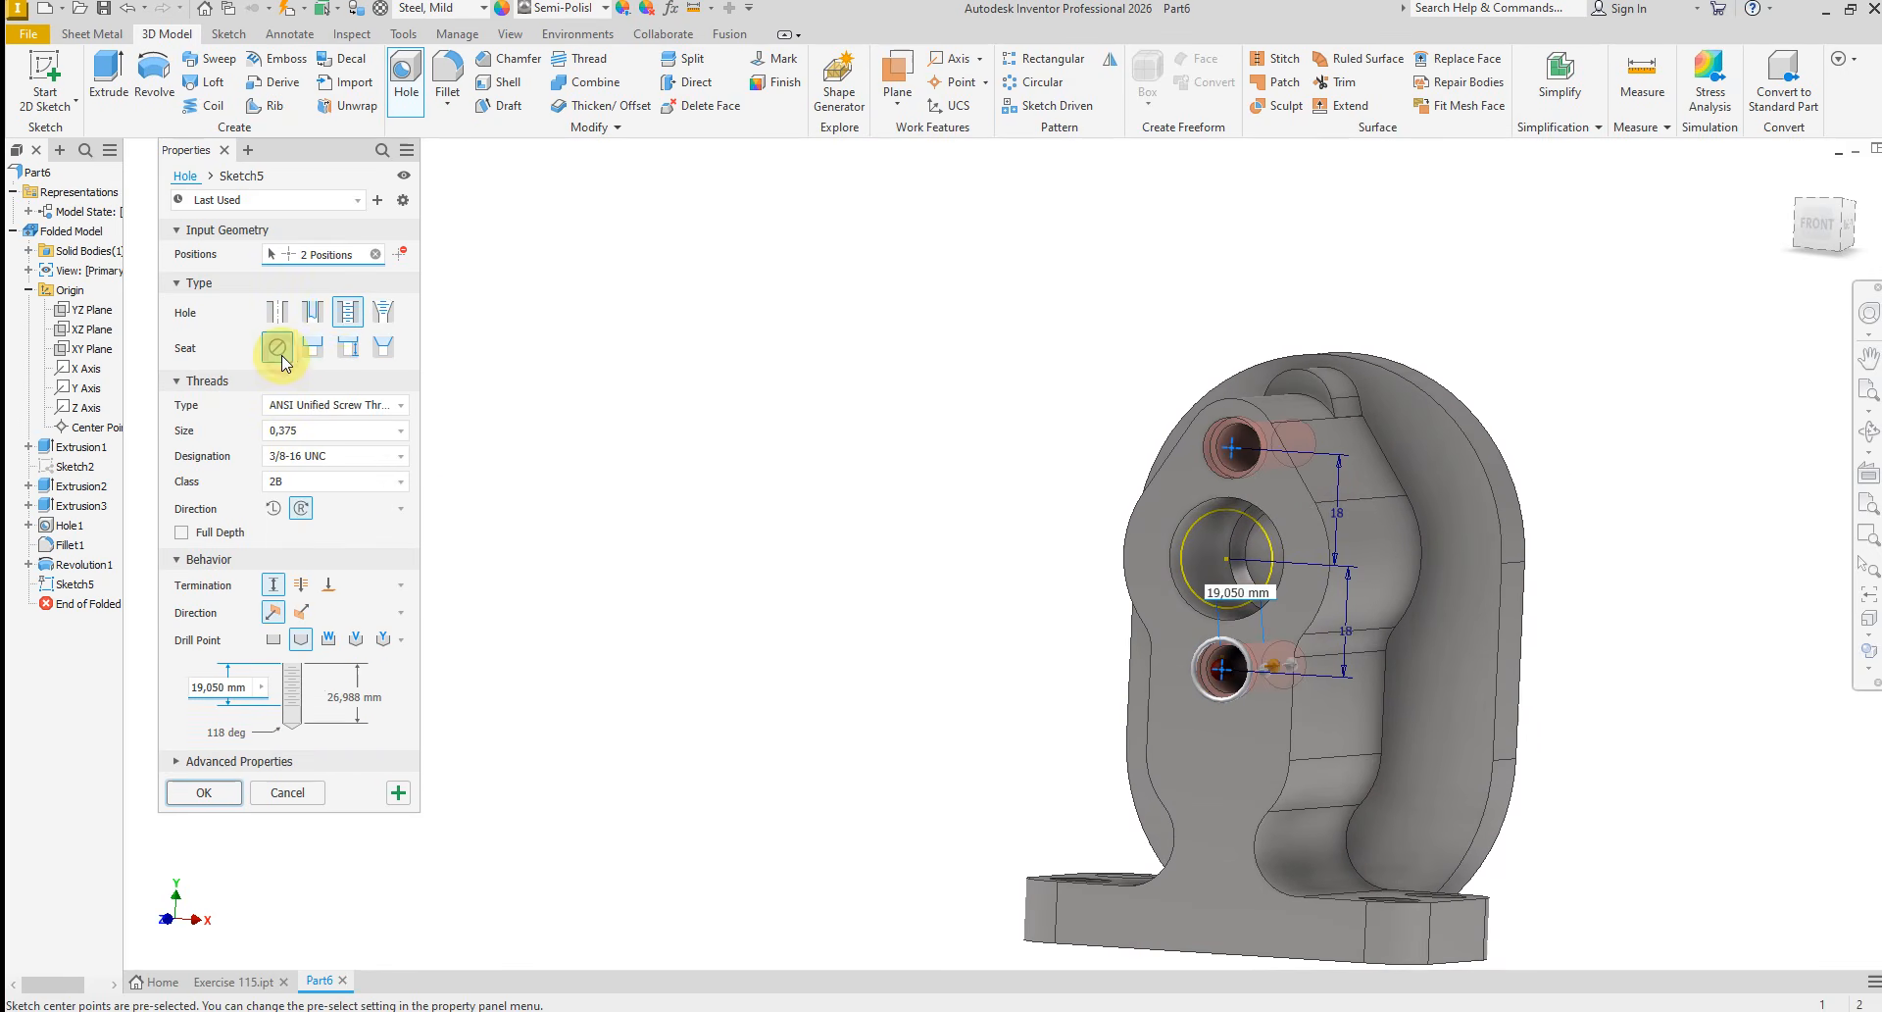
{"action": "left_click", "coordinate": [393, 404]}
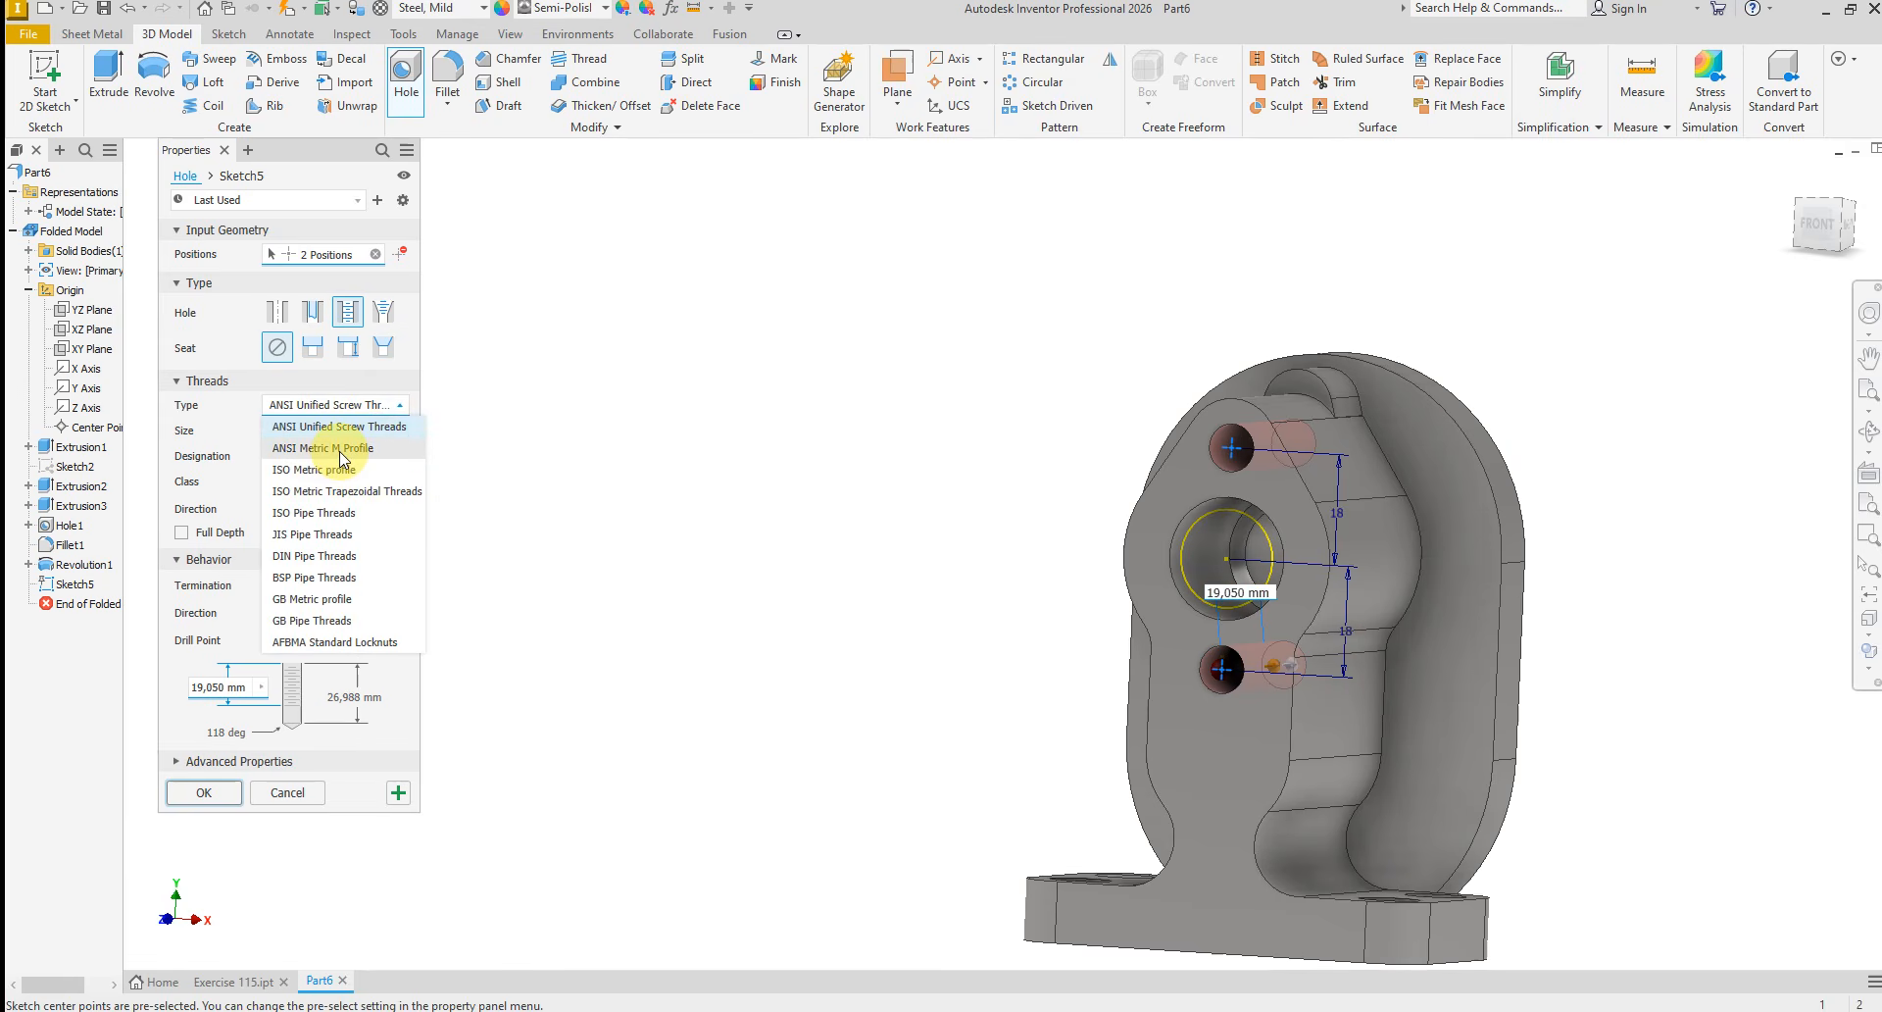
{"action": "left_click", "coordinate": [397, 472]}
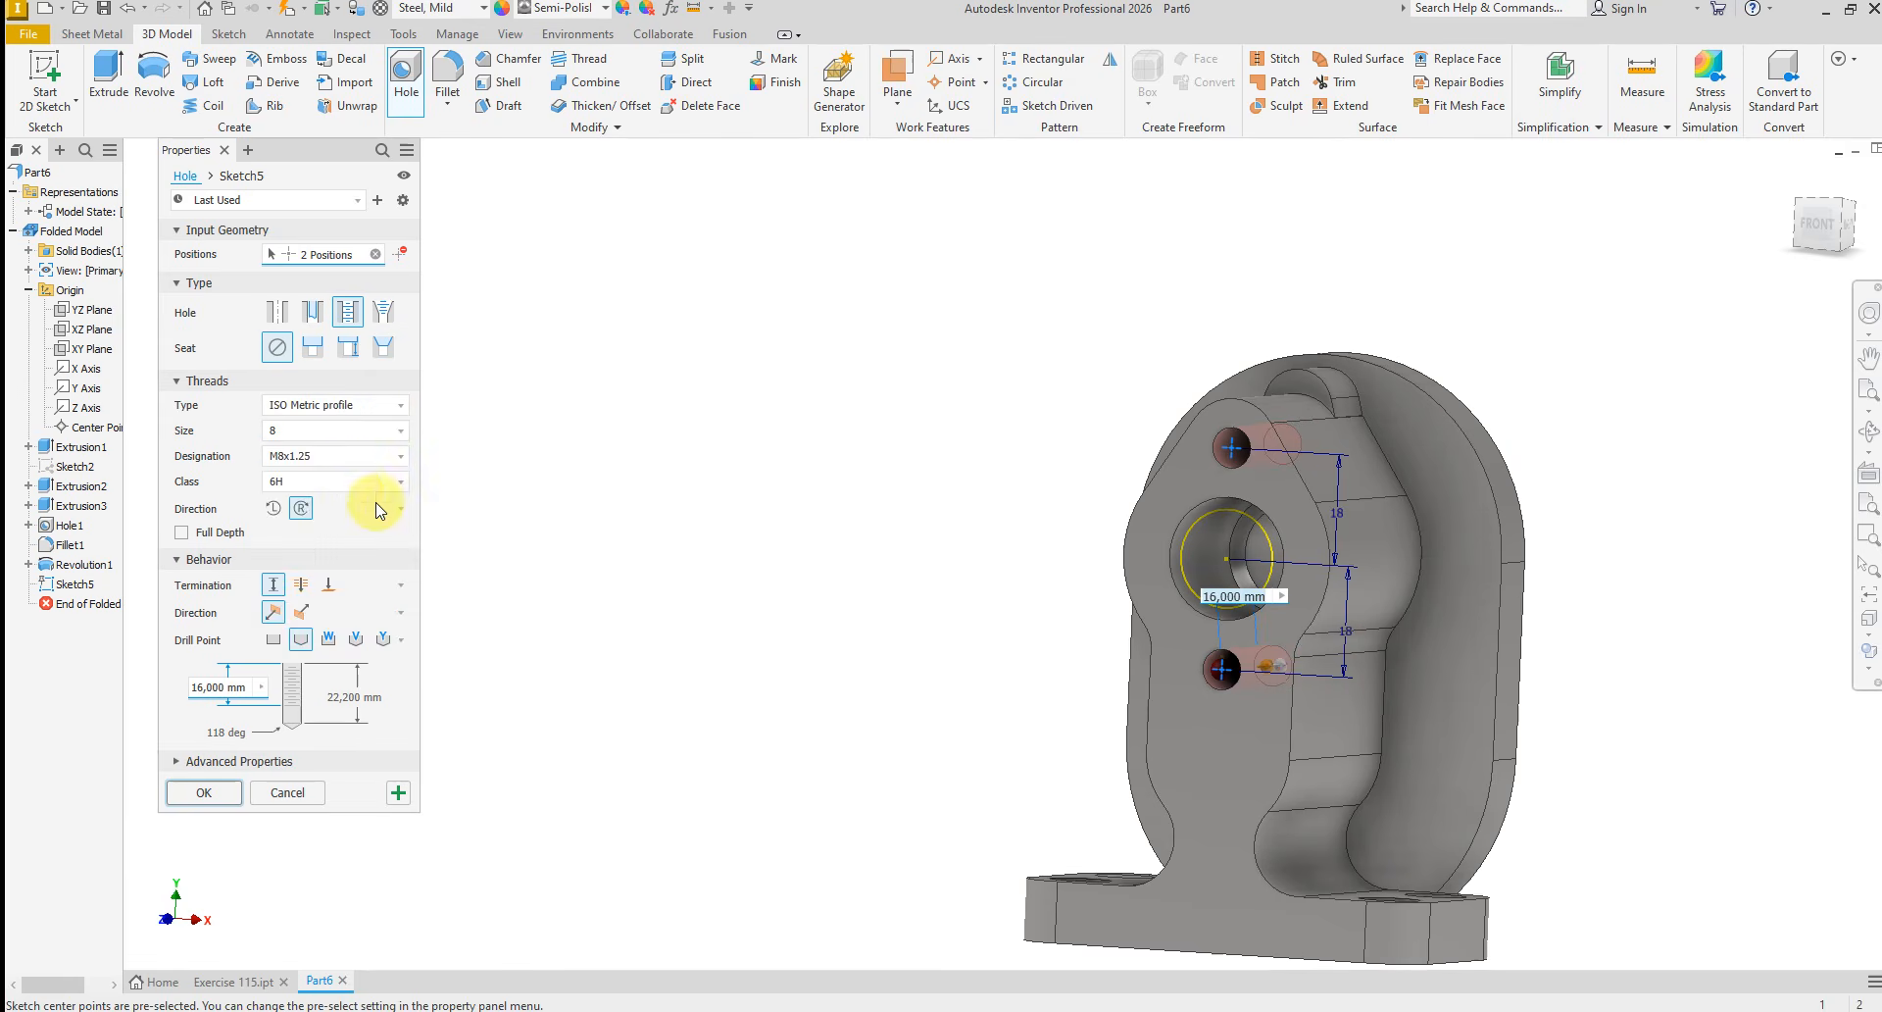
{"action": "left_click", "coordinate": [342, 434]}
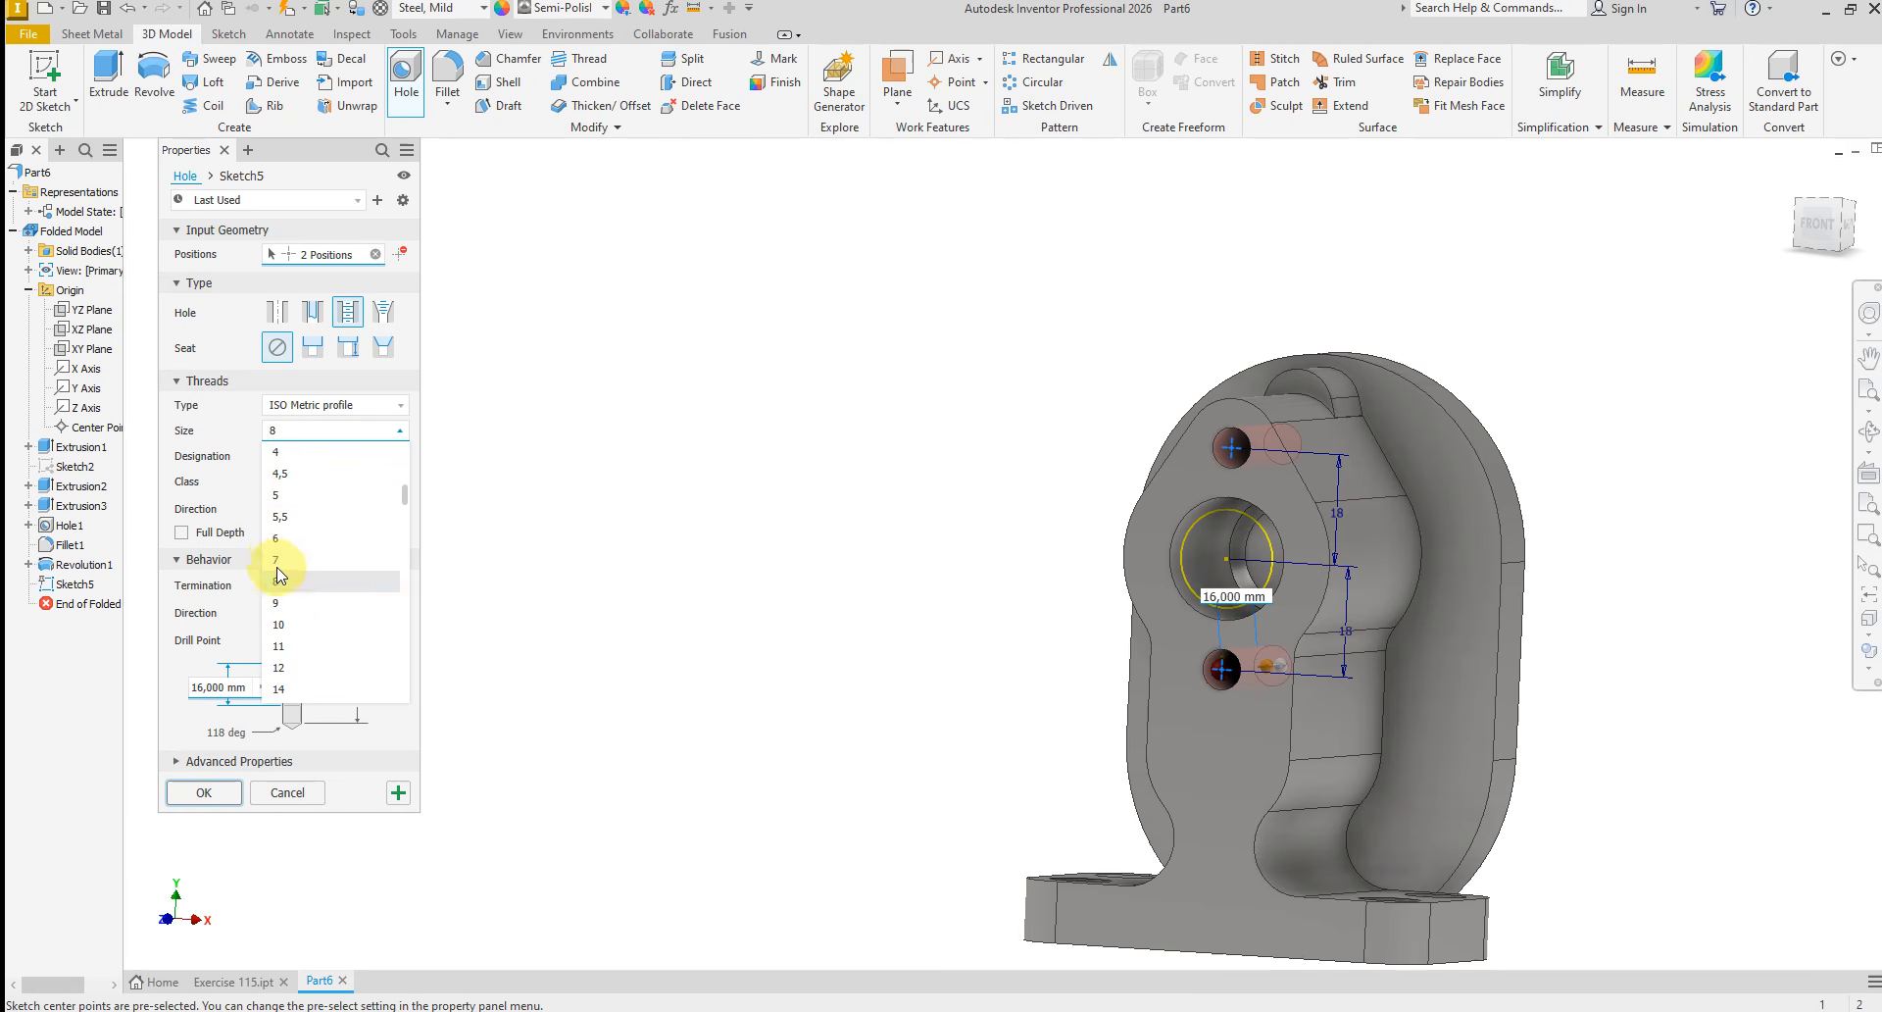
{"action": "left_click", "coordinate": [282, 538]}
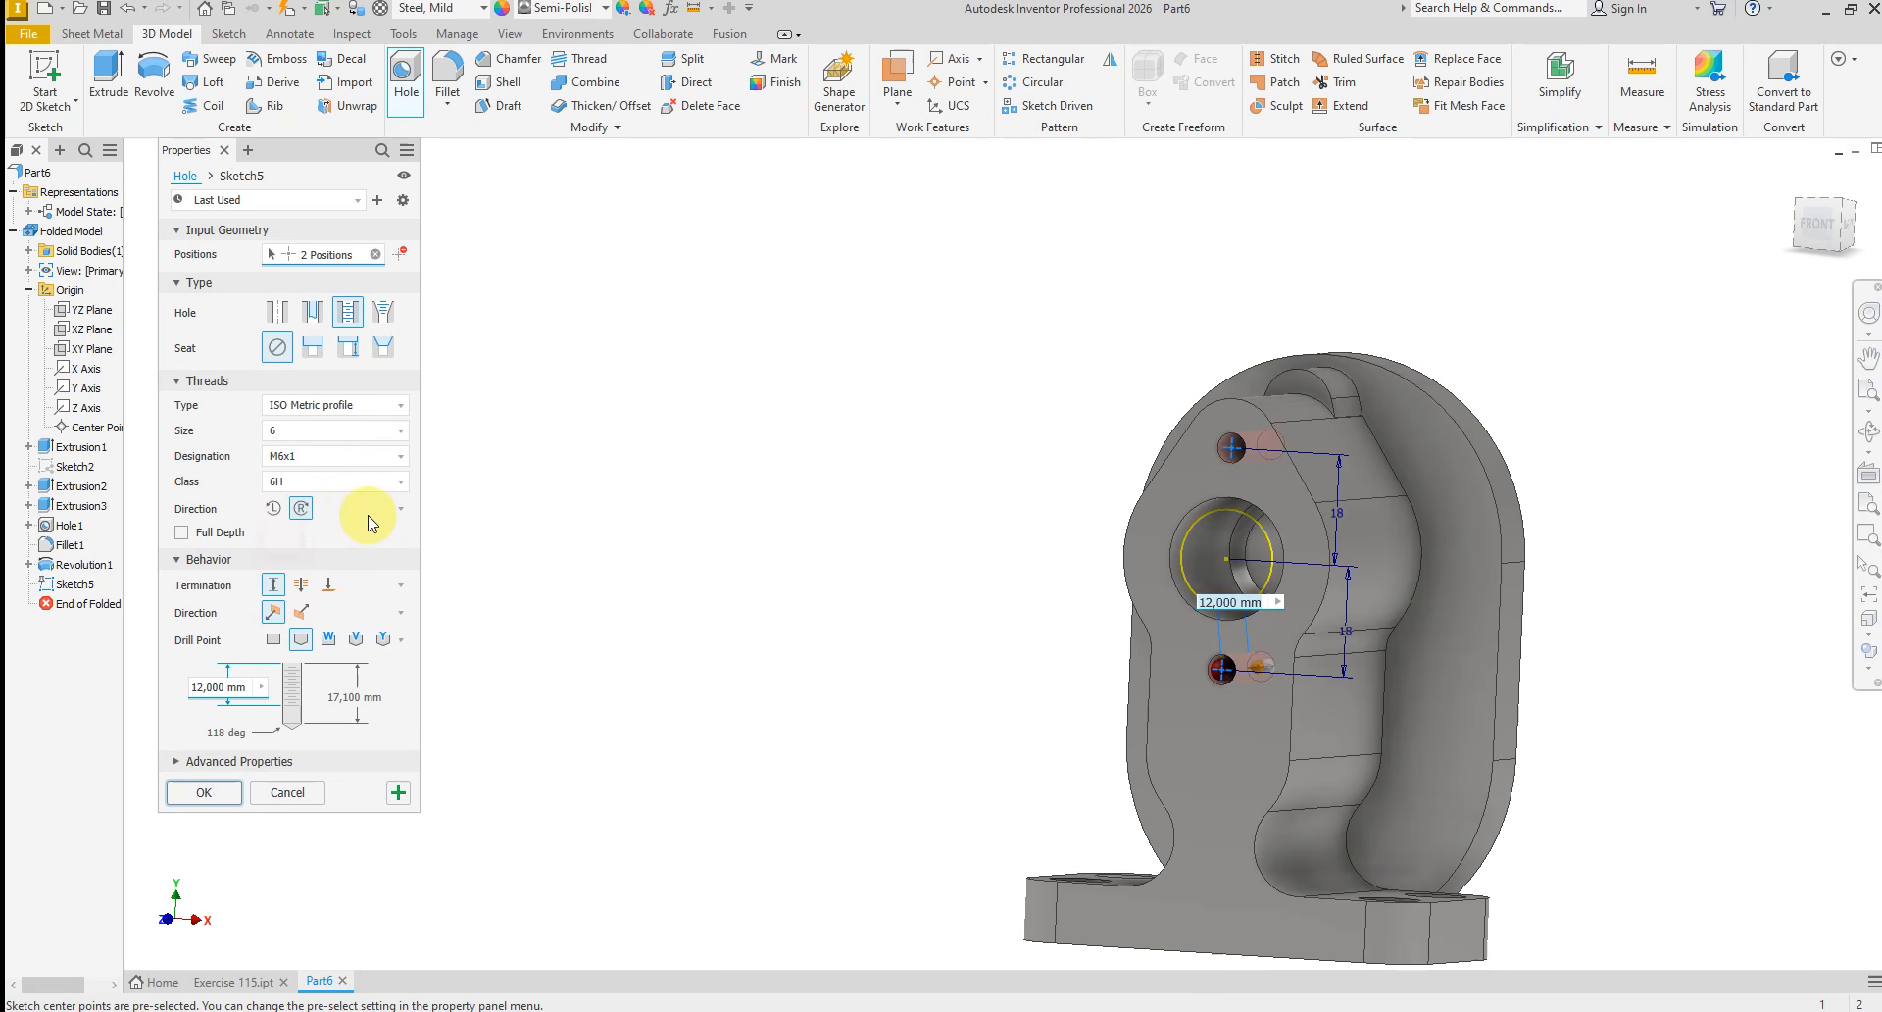
Set the tapped holes' drill depth to 25 mm and thread depth to 18 mm, and create them
{"action": "left_click", "coordinate": [357, 697]}
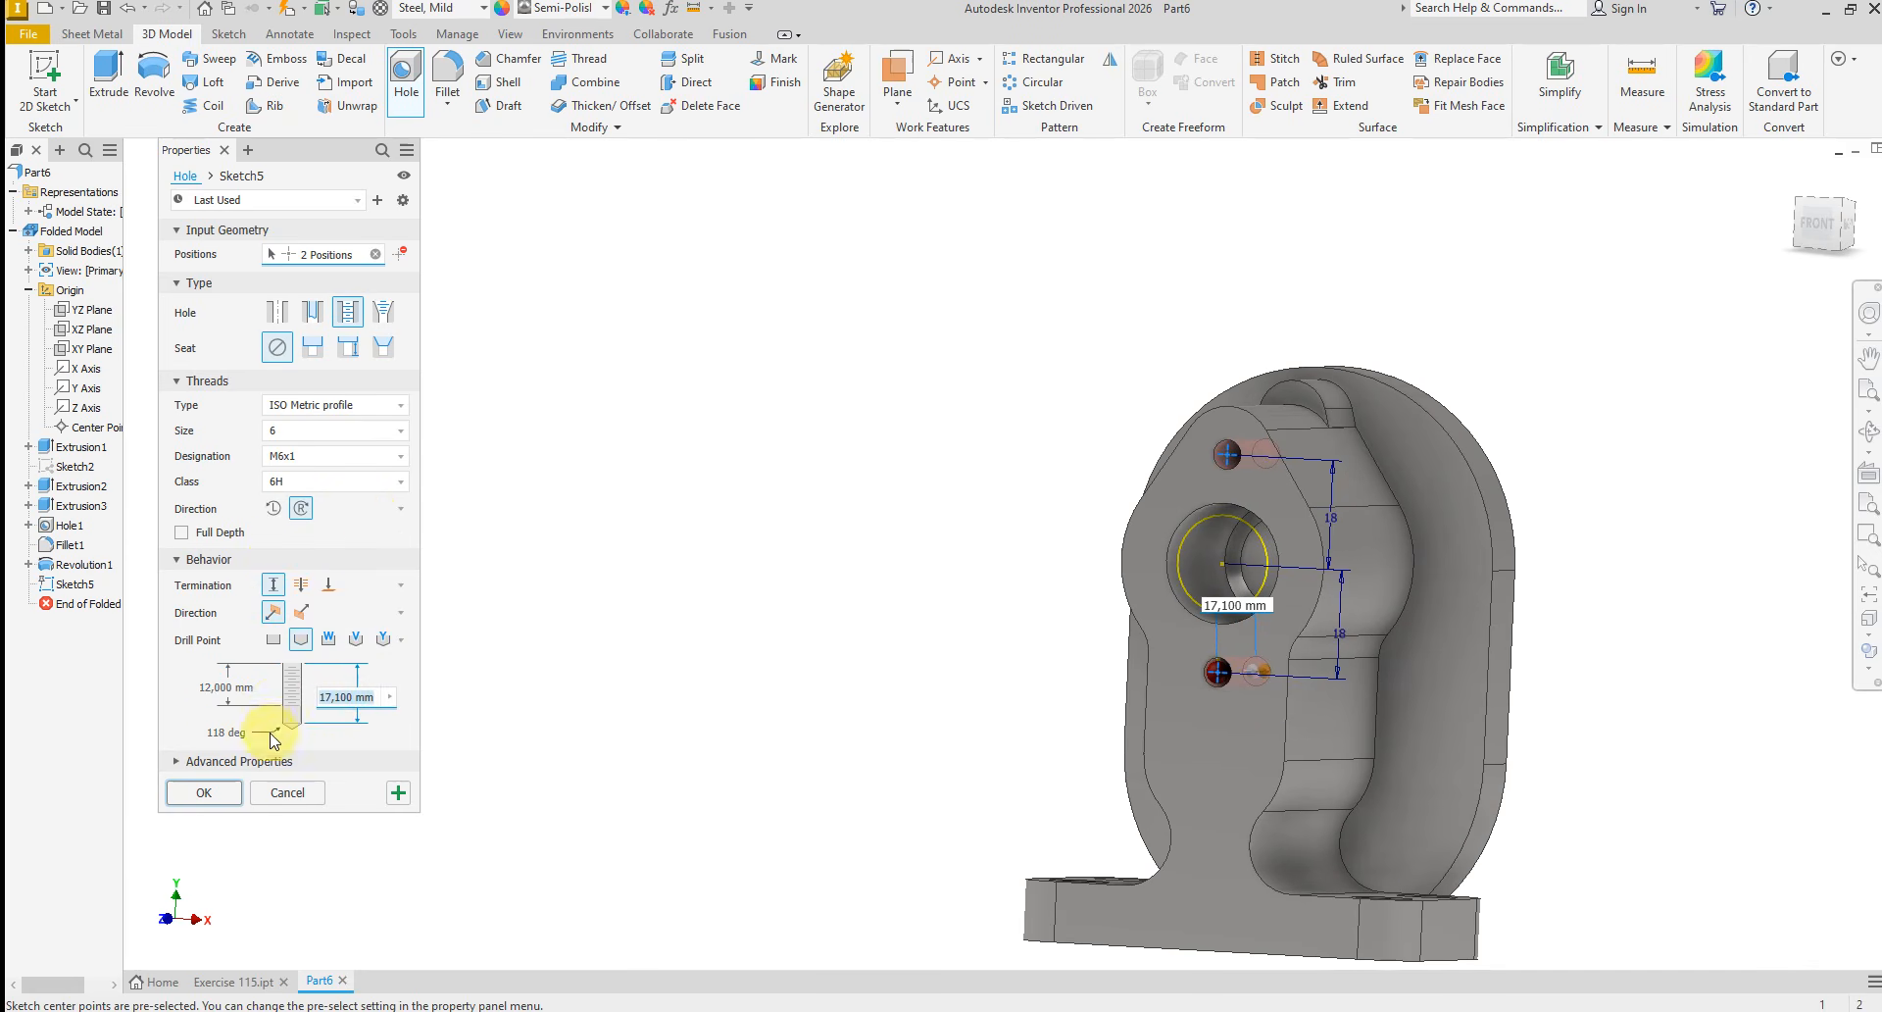
{"action": "type", "text": "2"}
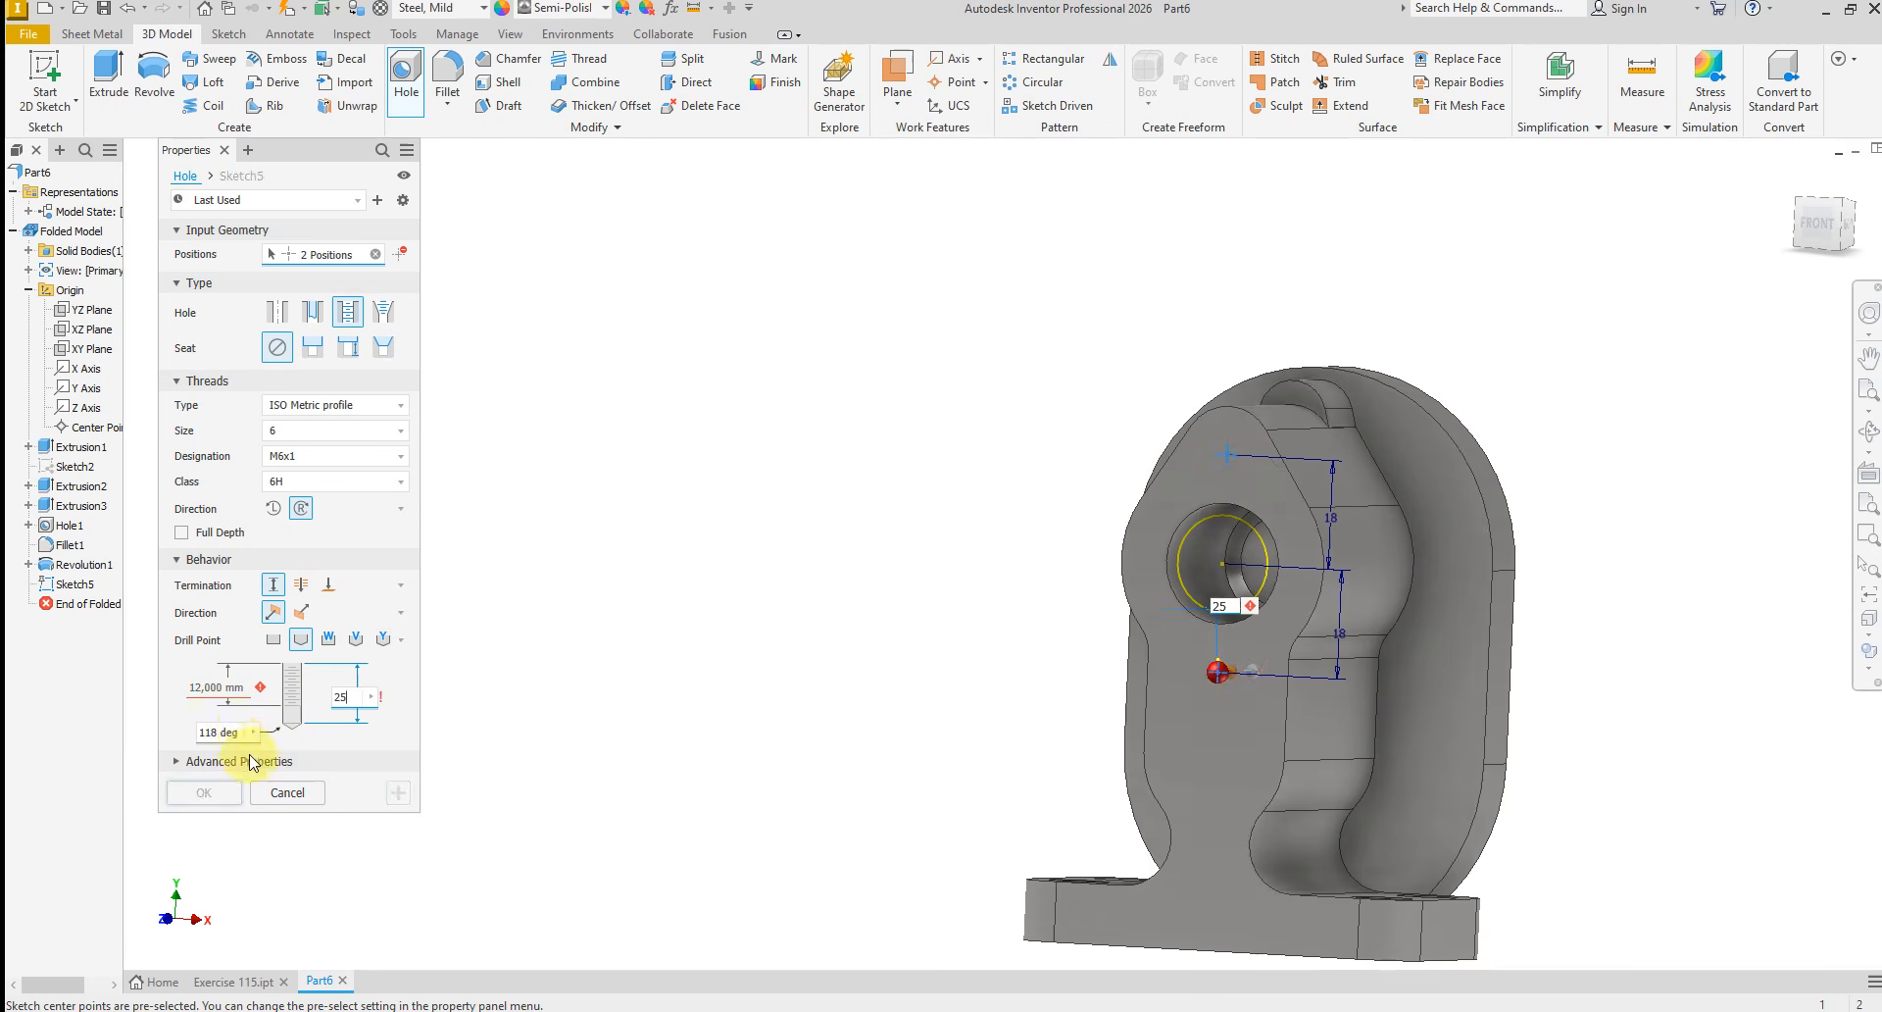
{"action": "type", "text": "5"}
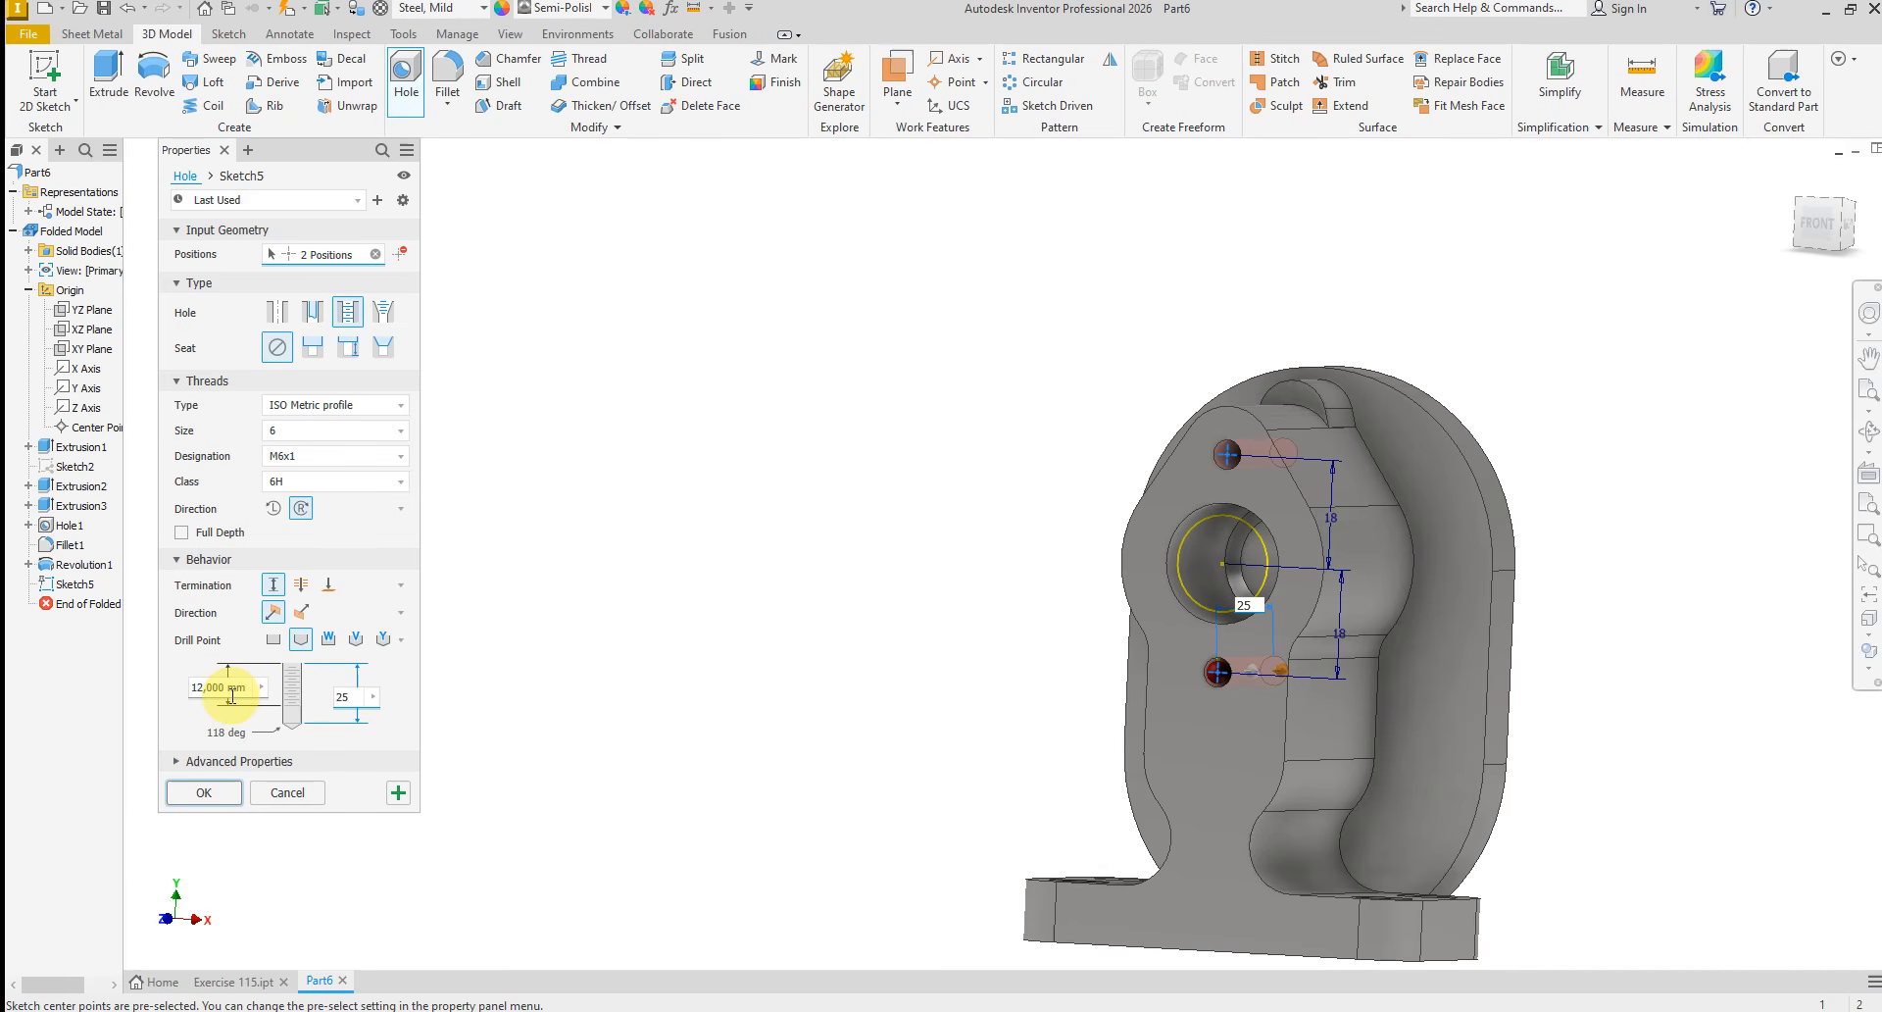
{"action": "left_click", "coordinate": [228, 689]}
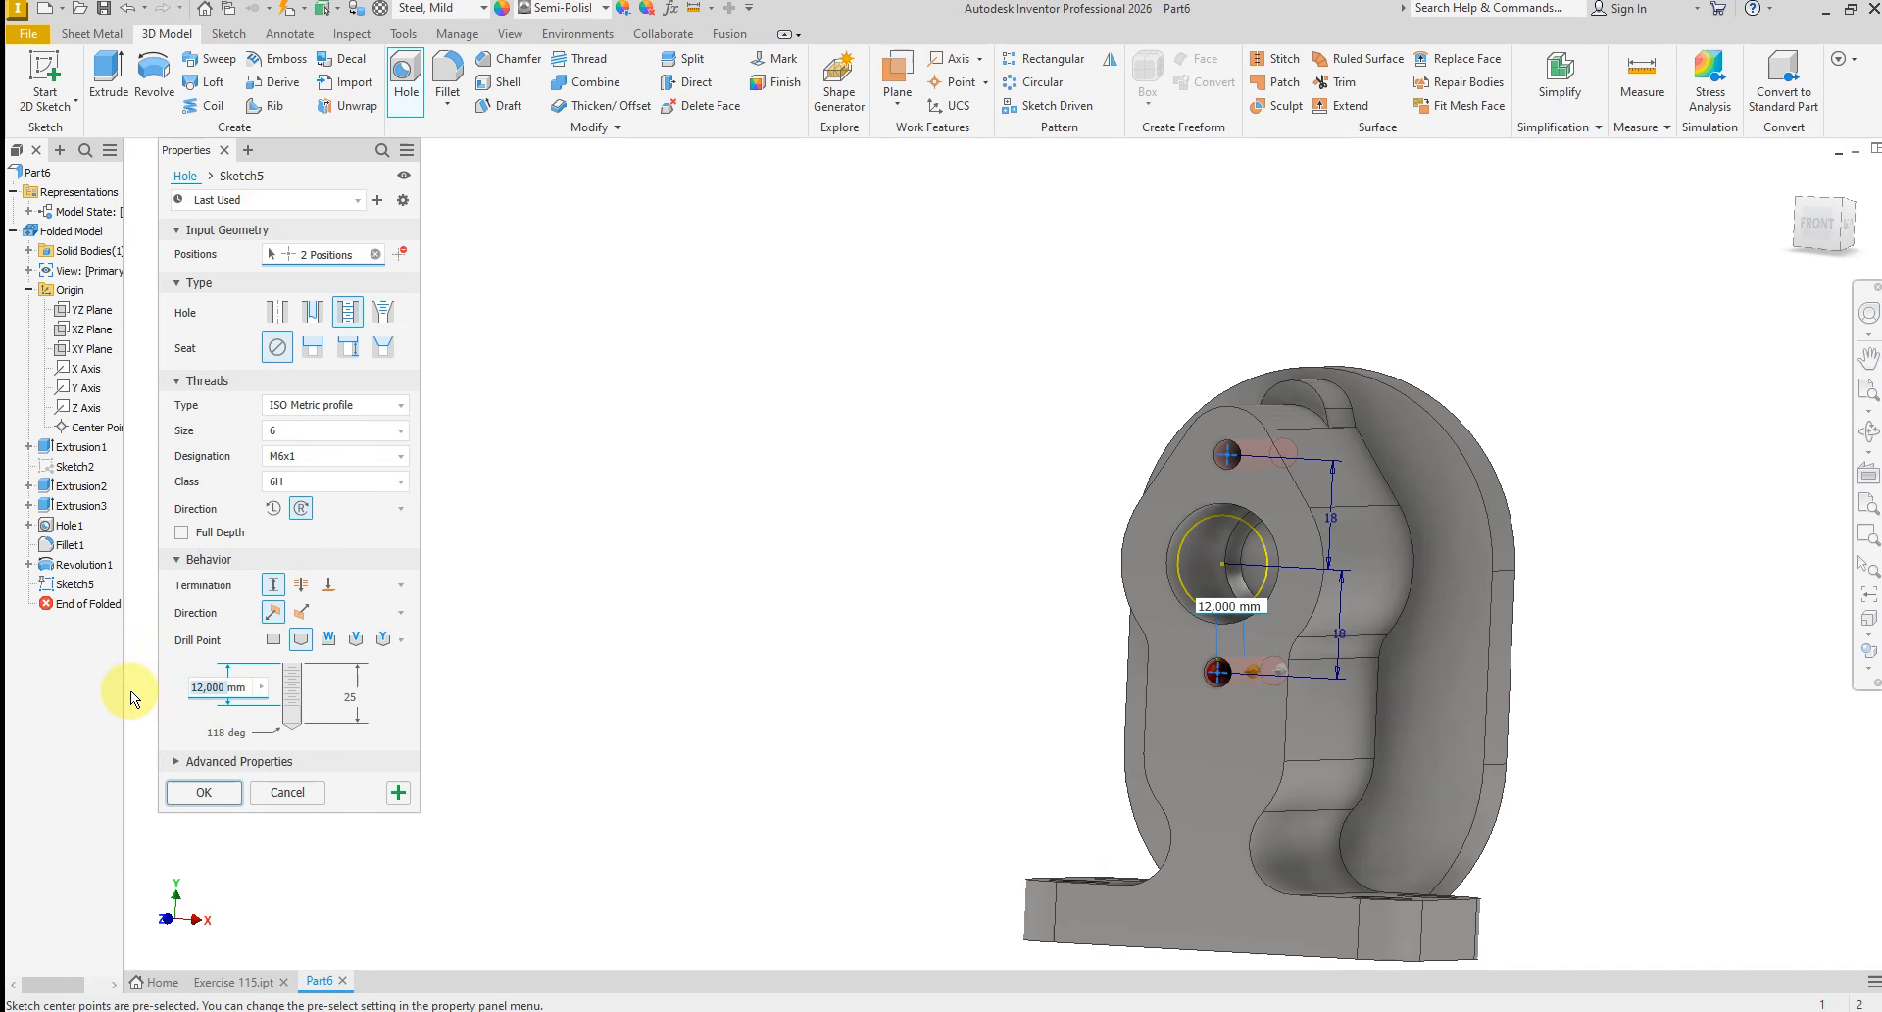
{"action": "type", "text": "18"}
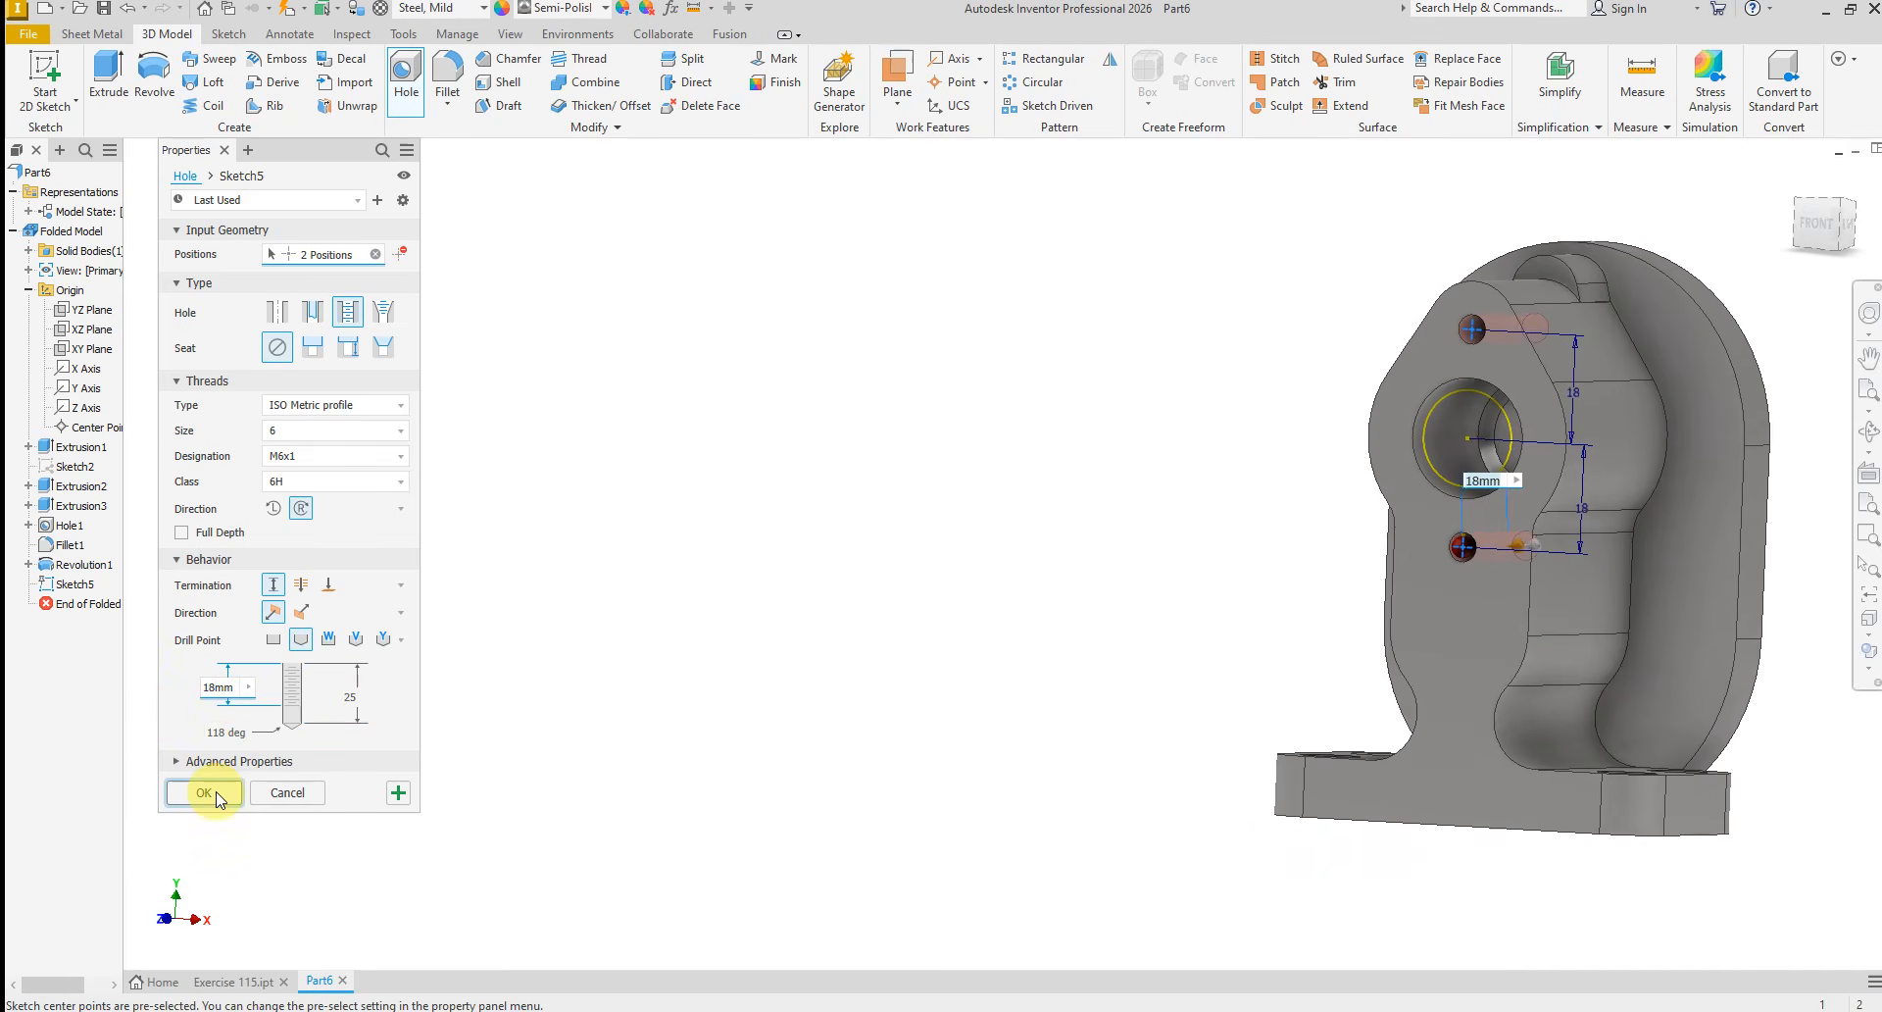
{"action": "left_click", "coordinate": [204, 792]}
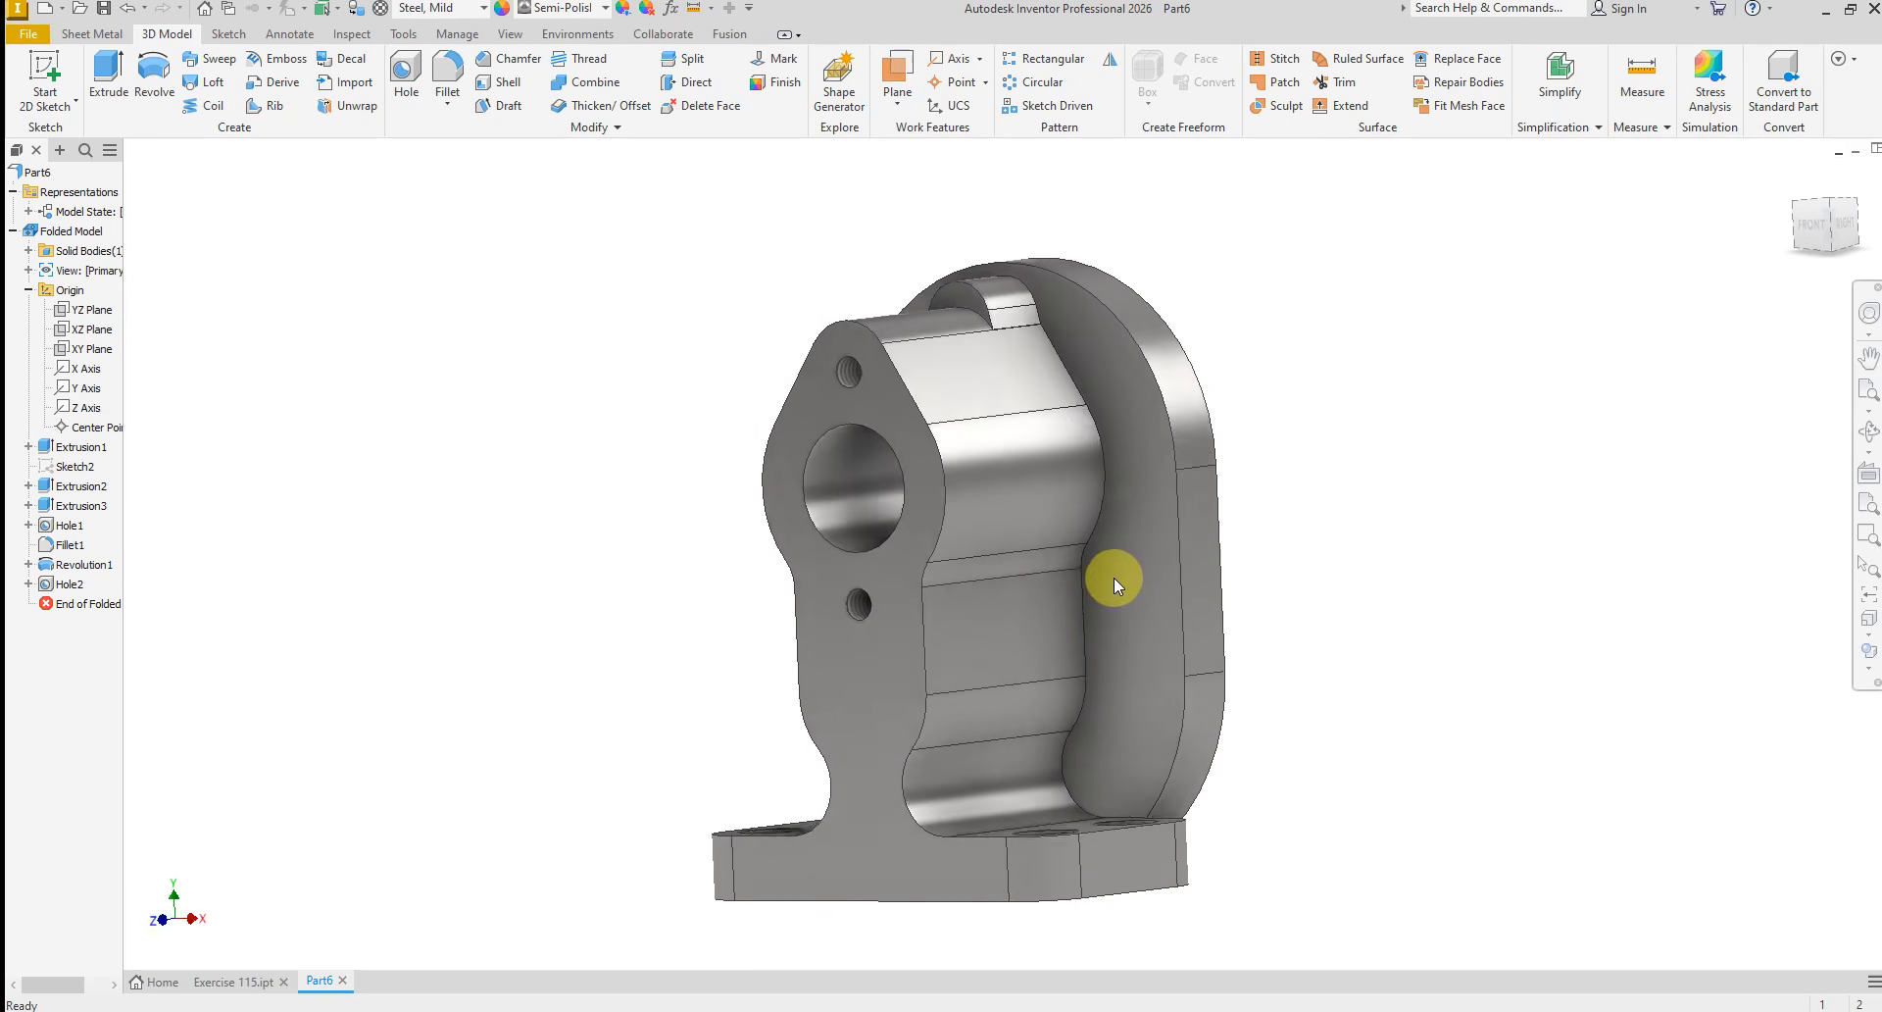
Start a sketch on the front face of the rounded back plate and project its two straight vertical side edges
{"action": "left_click", "coordinate": [1135, 557]}
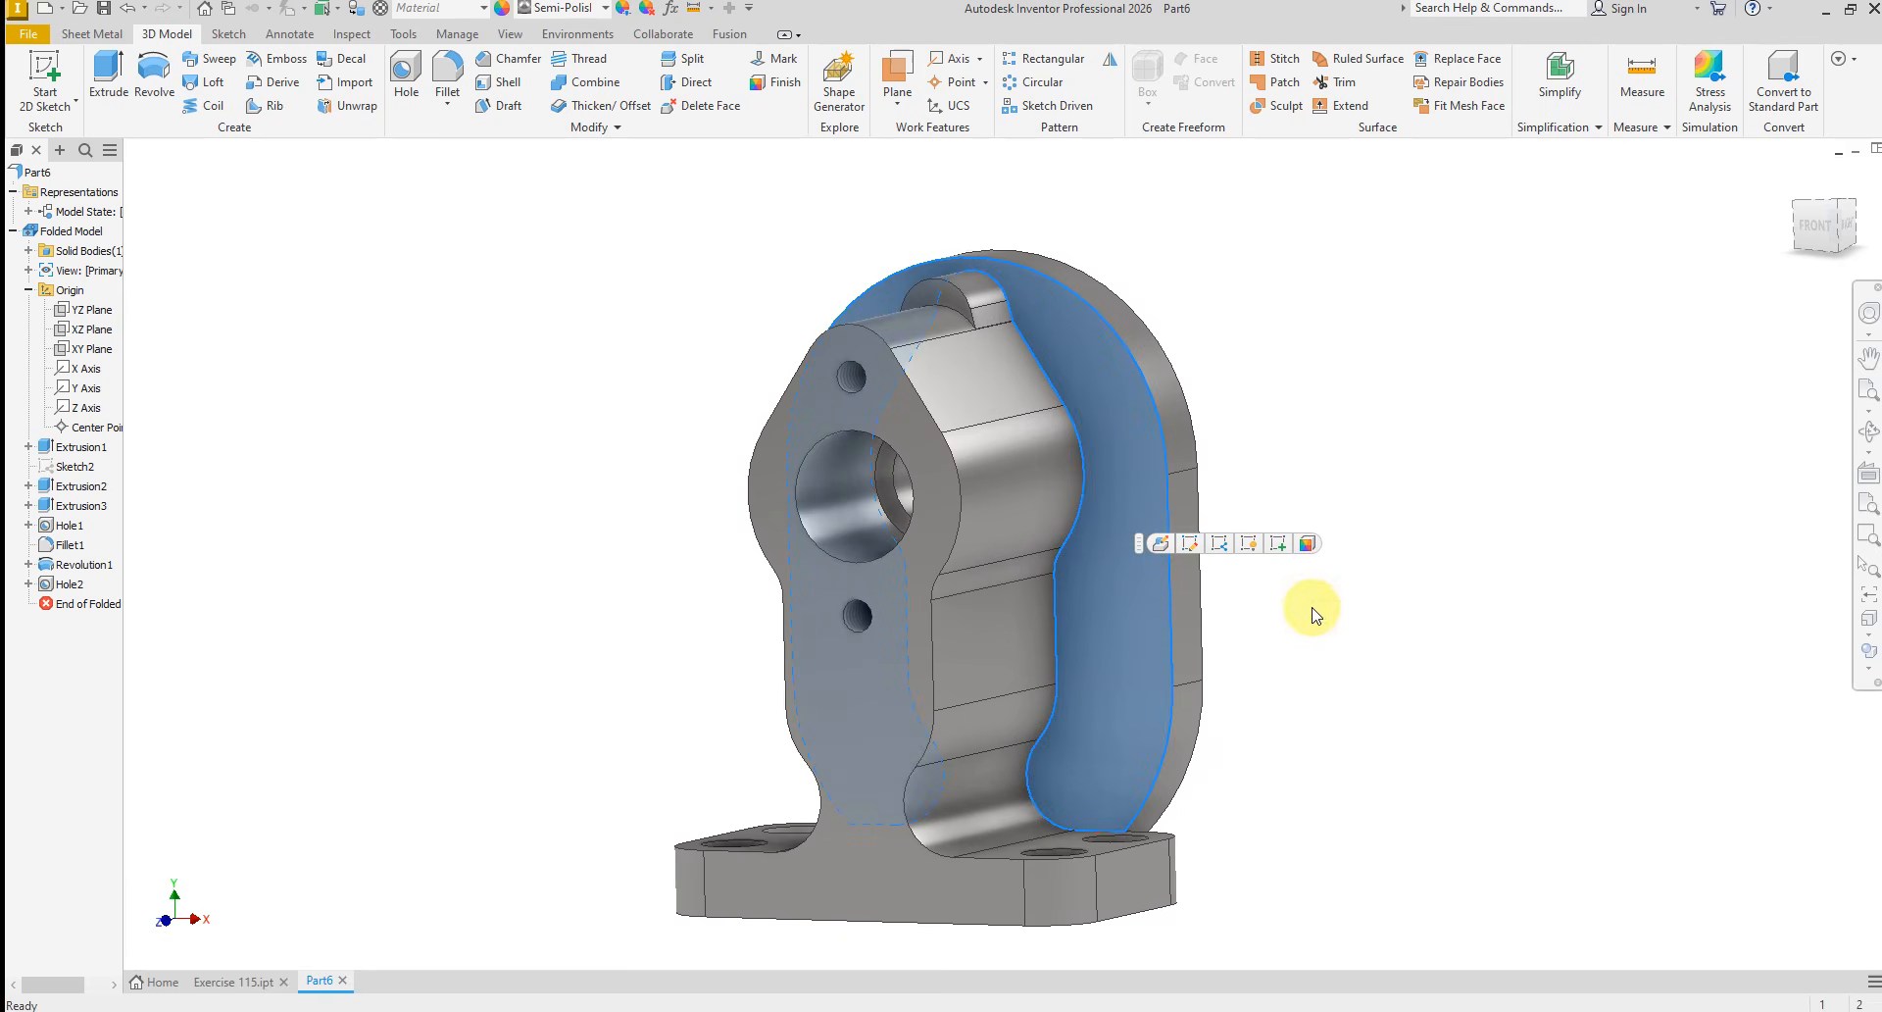
{"action": "left_click", "coordinate": [1278, 545]}
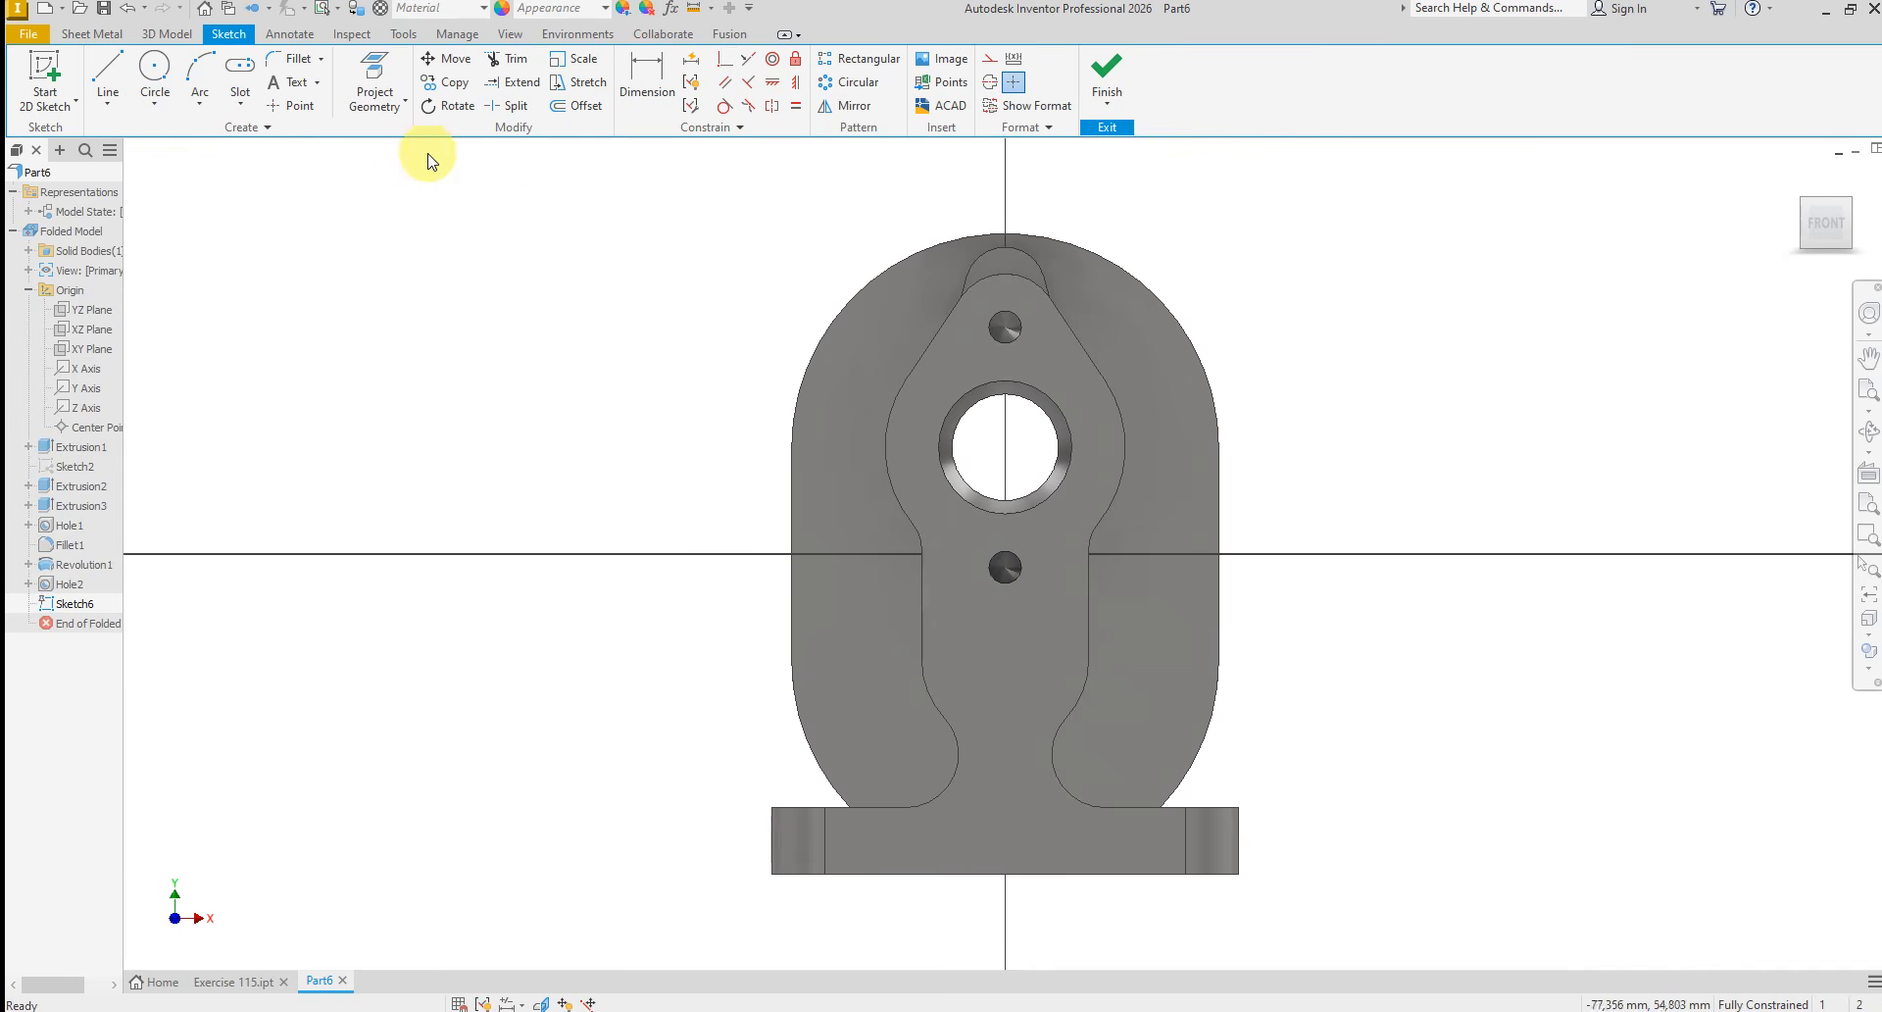
{"action": "left_click", "coordinate": [372, 75]}
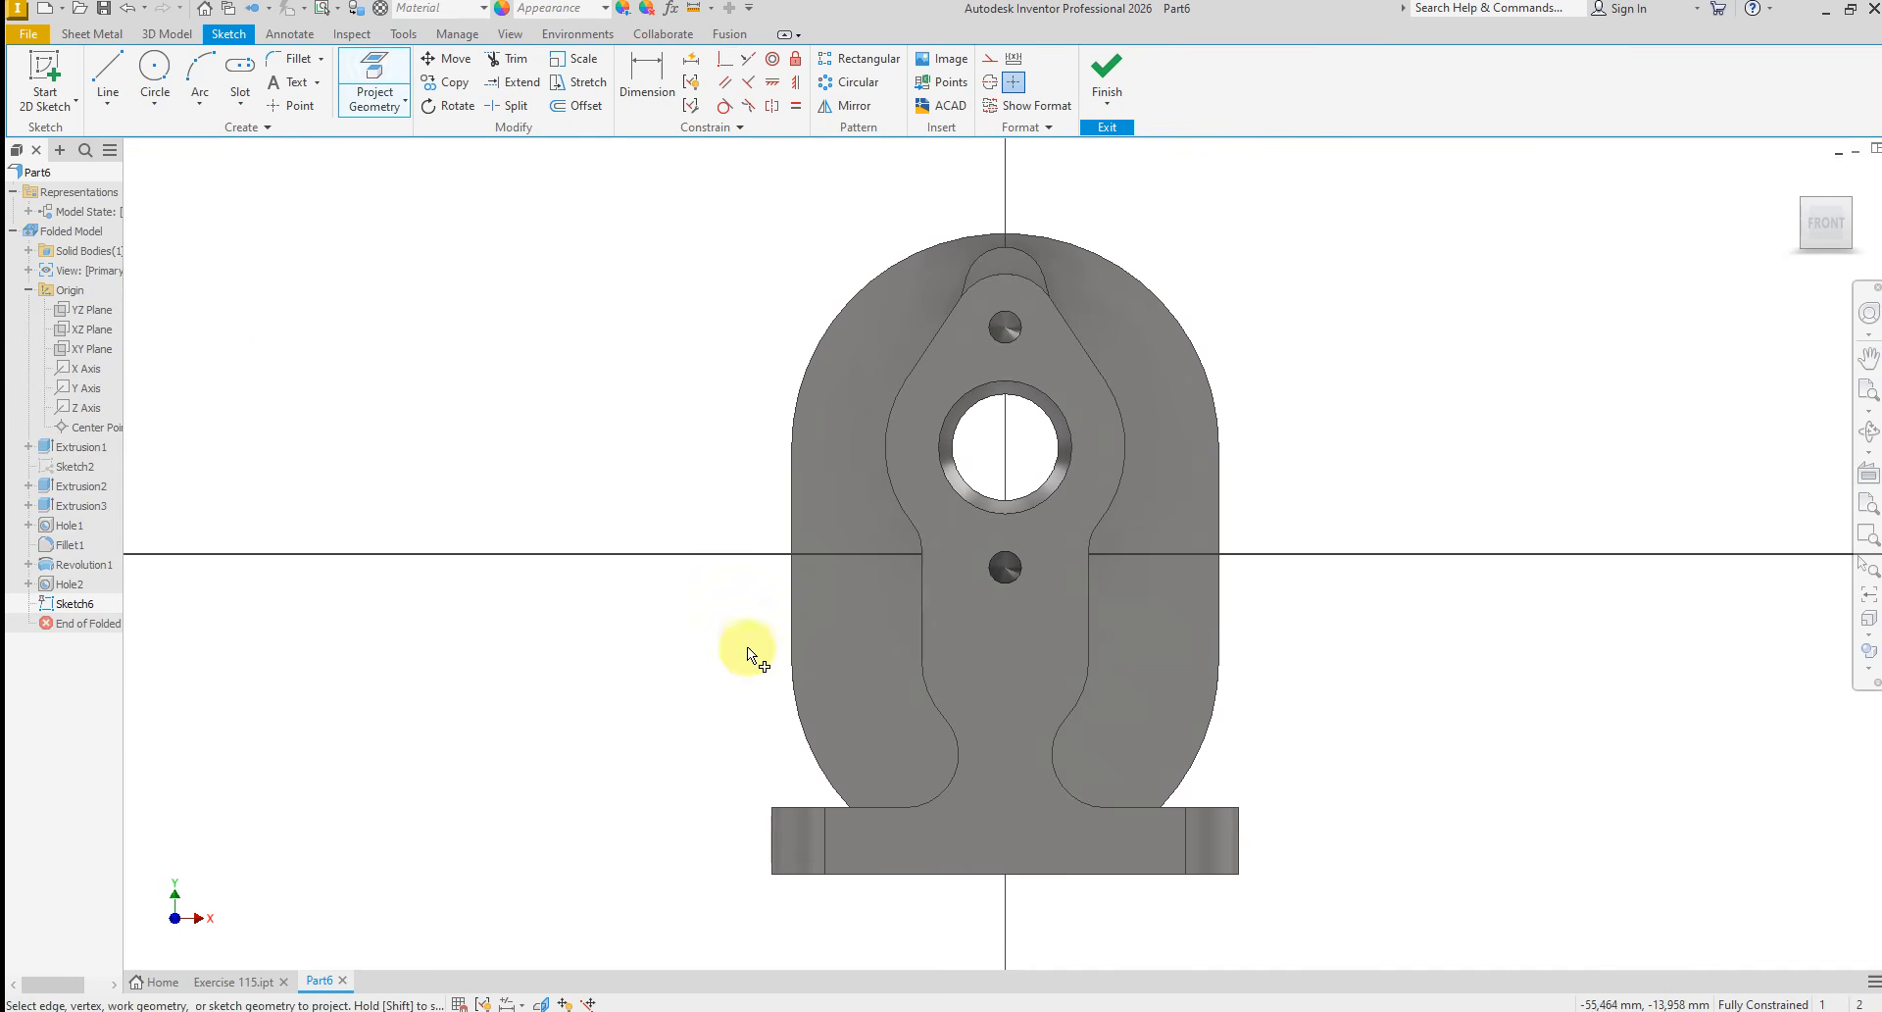
{"action": "left_click", "coordinate": [792, 582]}
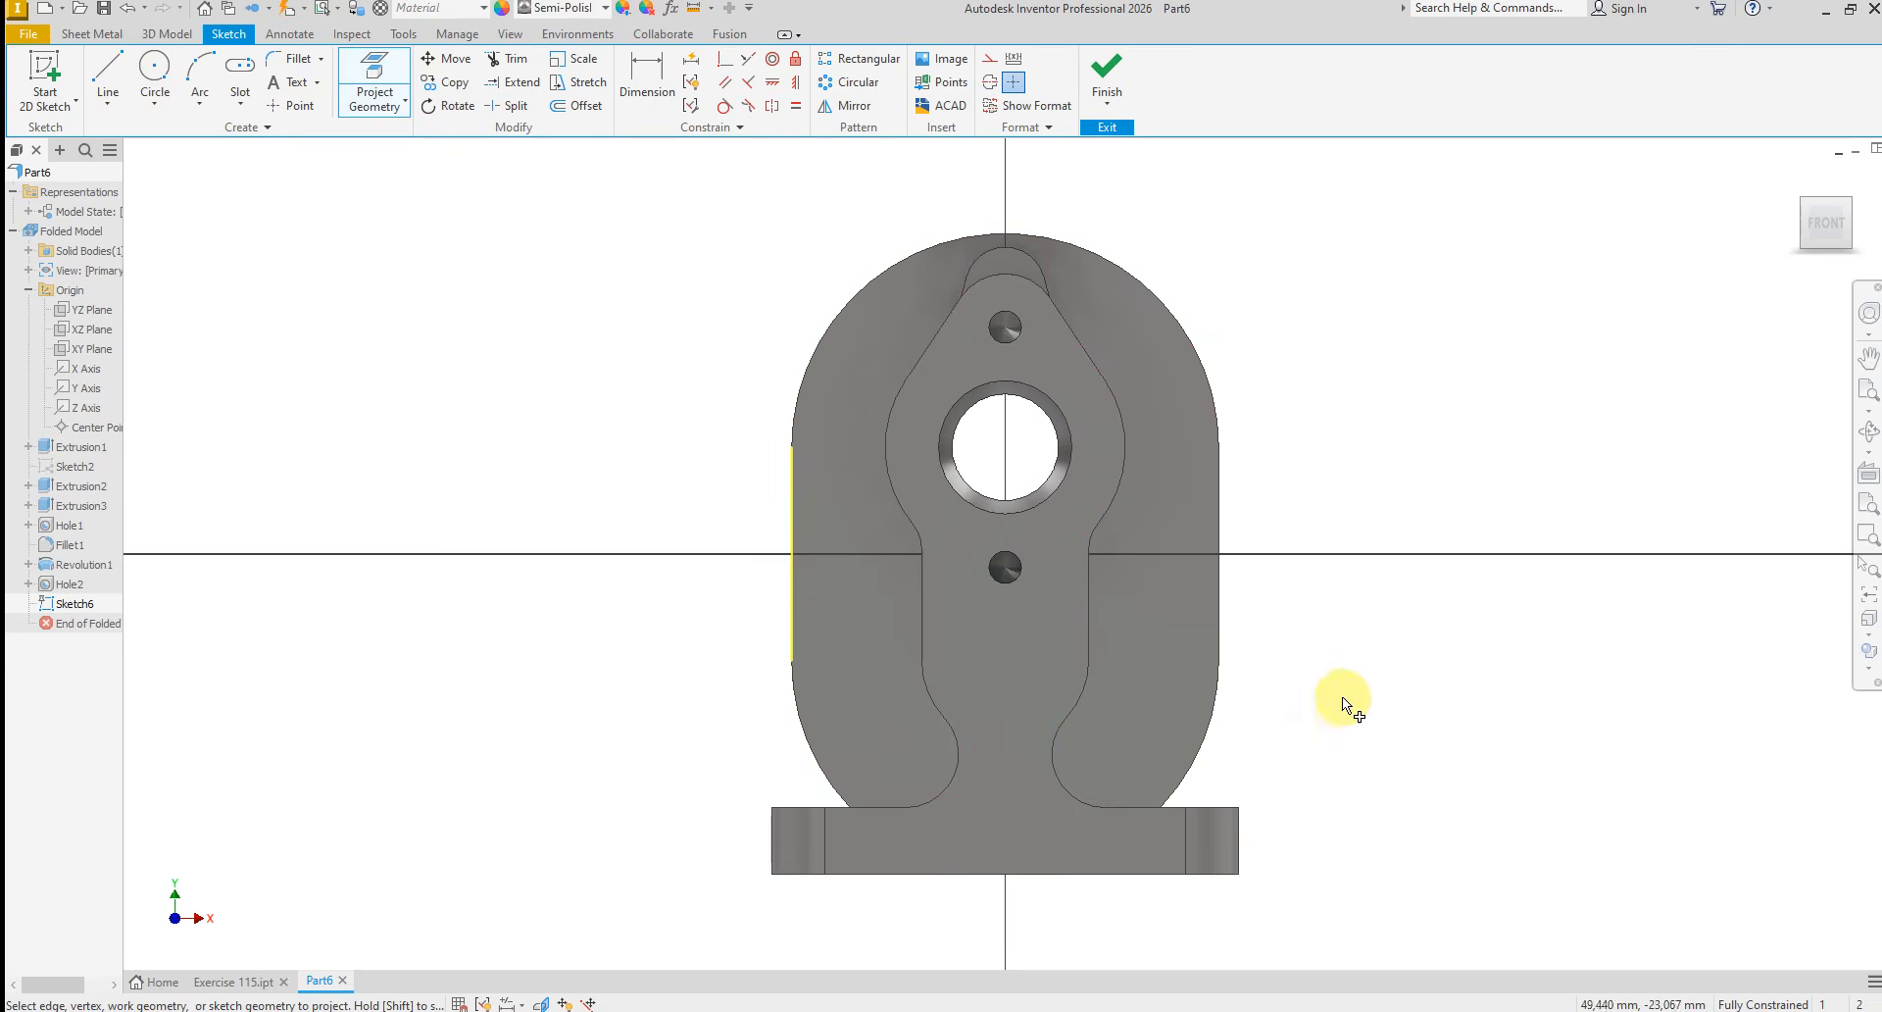
{"action": "left_click", "coordinate": [1218, 588]}
{"action": "right_click", "coordinate": [1386, 487]}
{"action": "left_click", "coordinate": [1495, 492]}
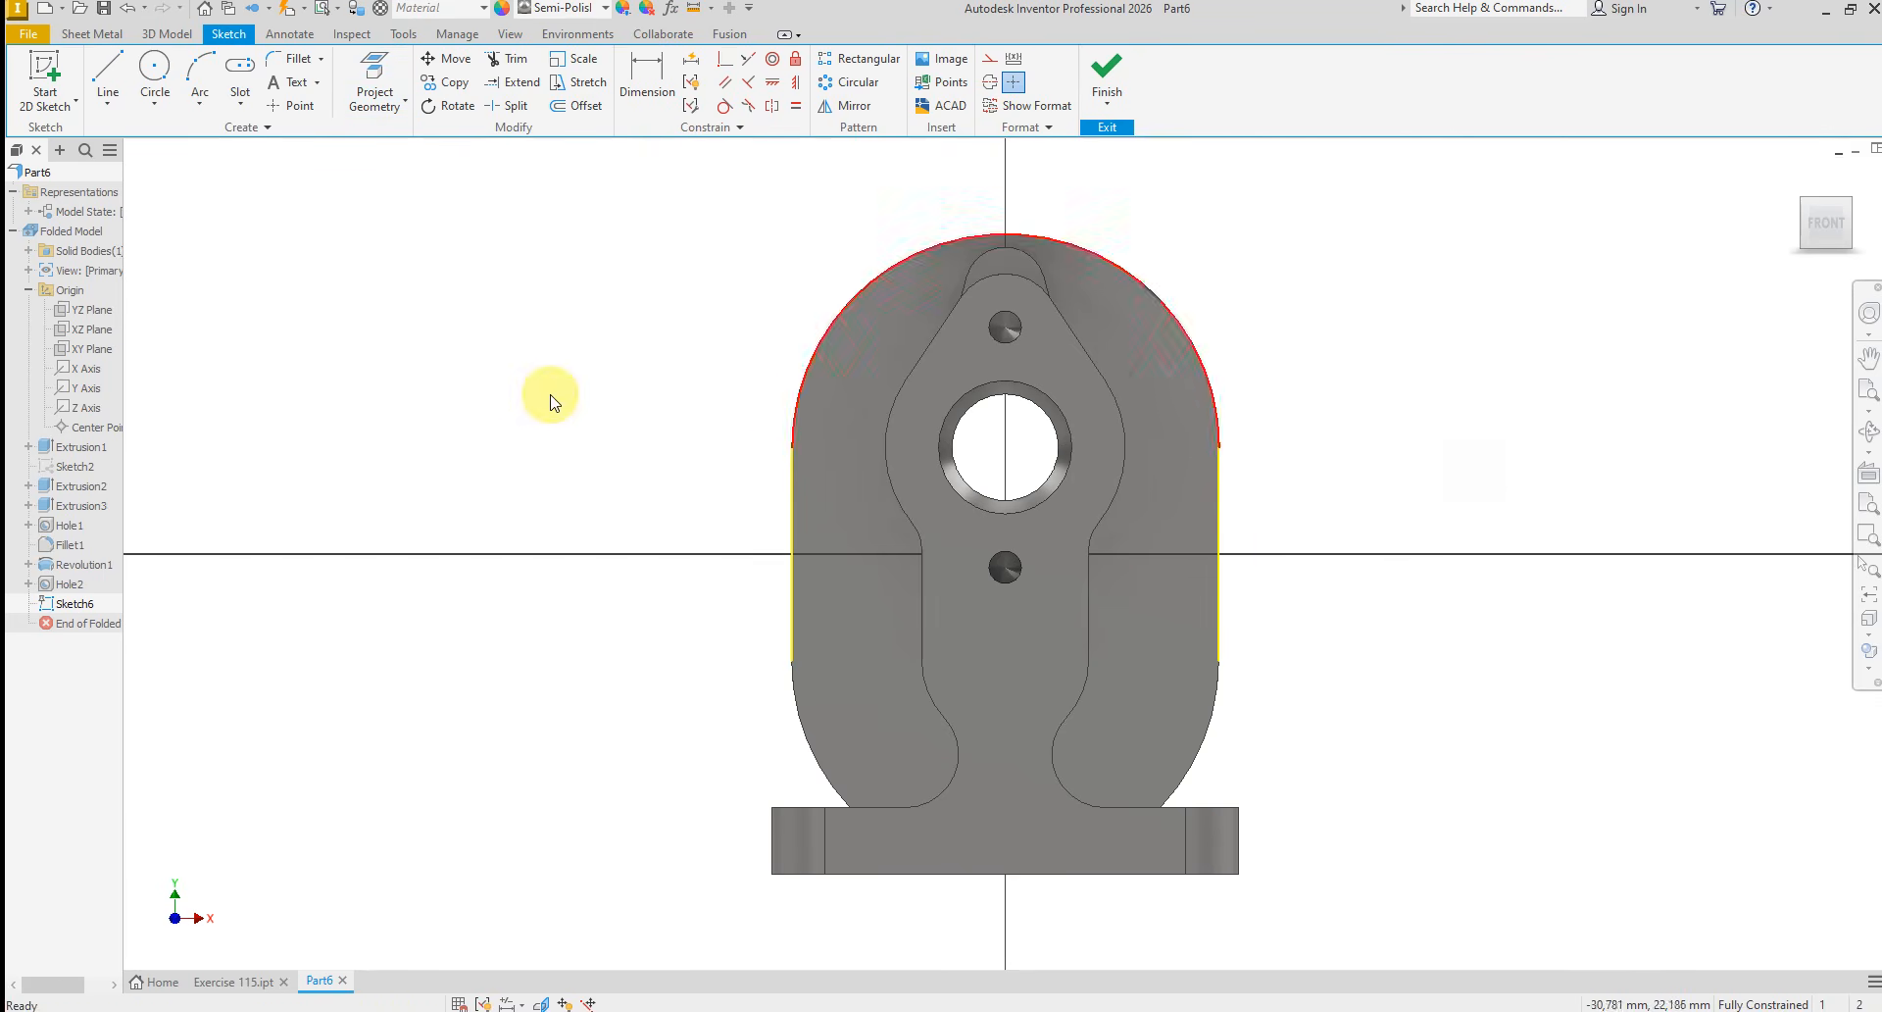
Draw two horizontal lines across the back plate, joining the upper ends and the lower ends of the projected side edges
{"action": "left_click", "coordinate": [108, 74]}
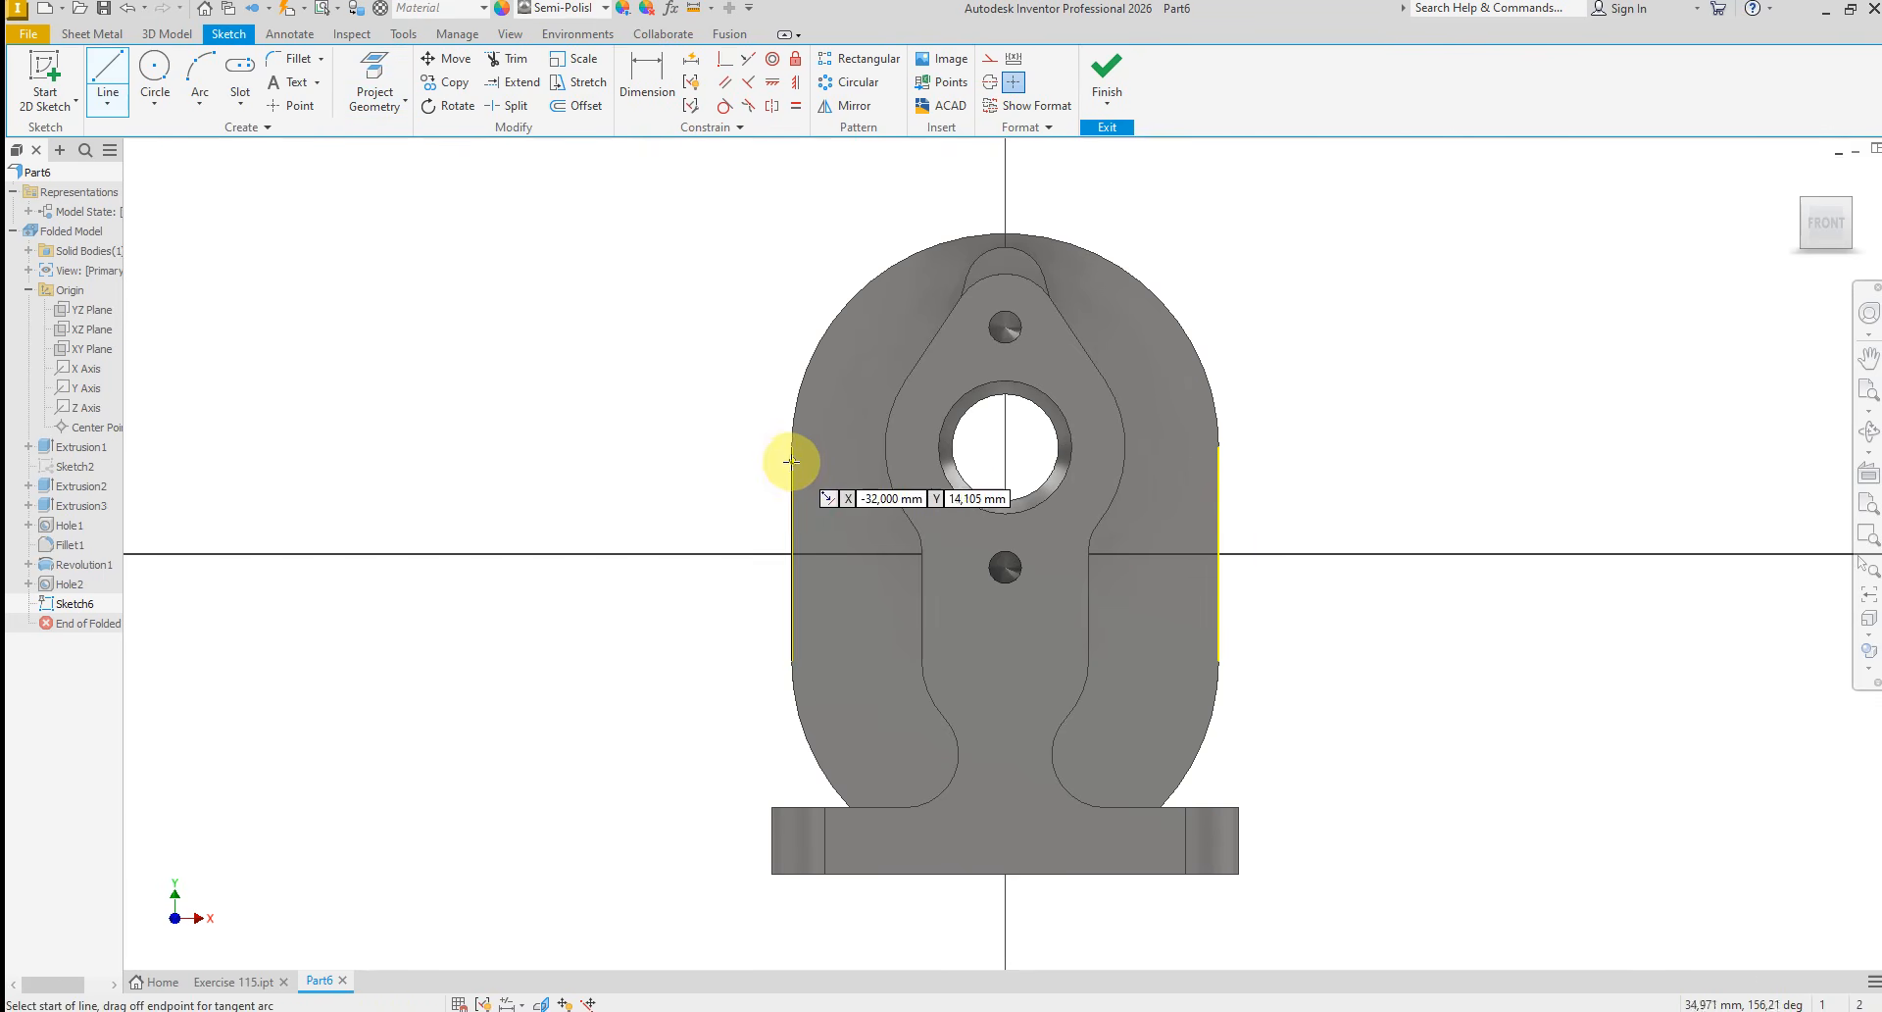
{"action": "left_click", "coordinate": [791, 447]}
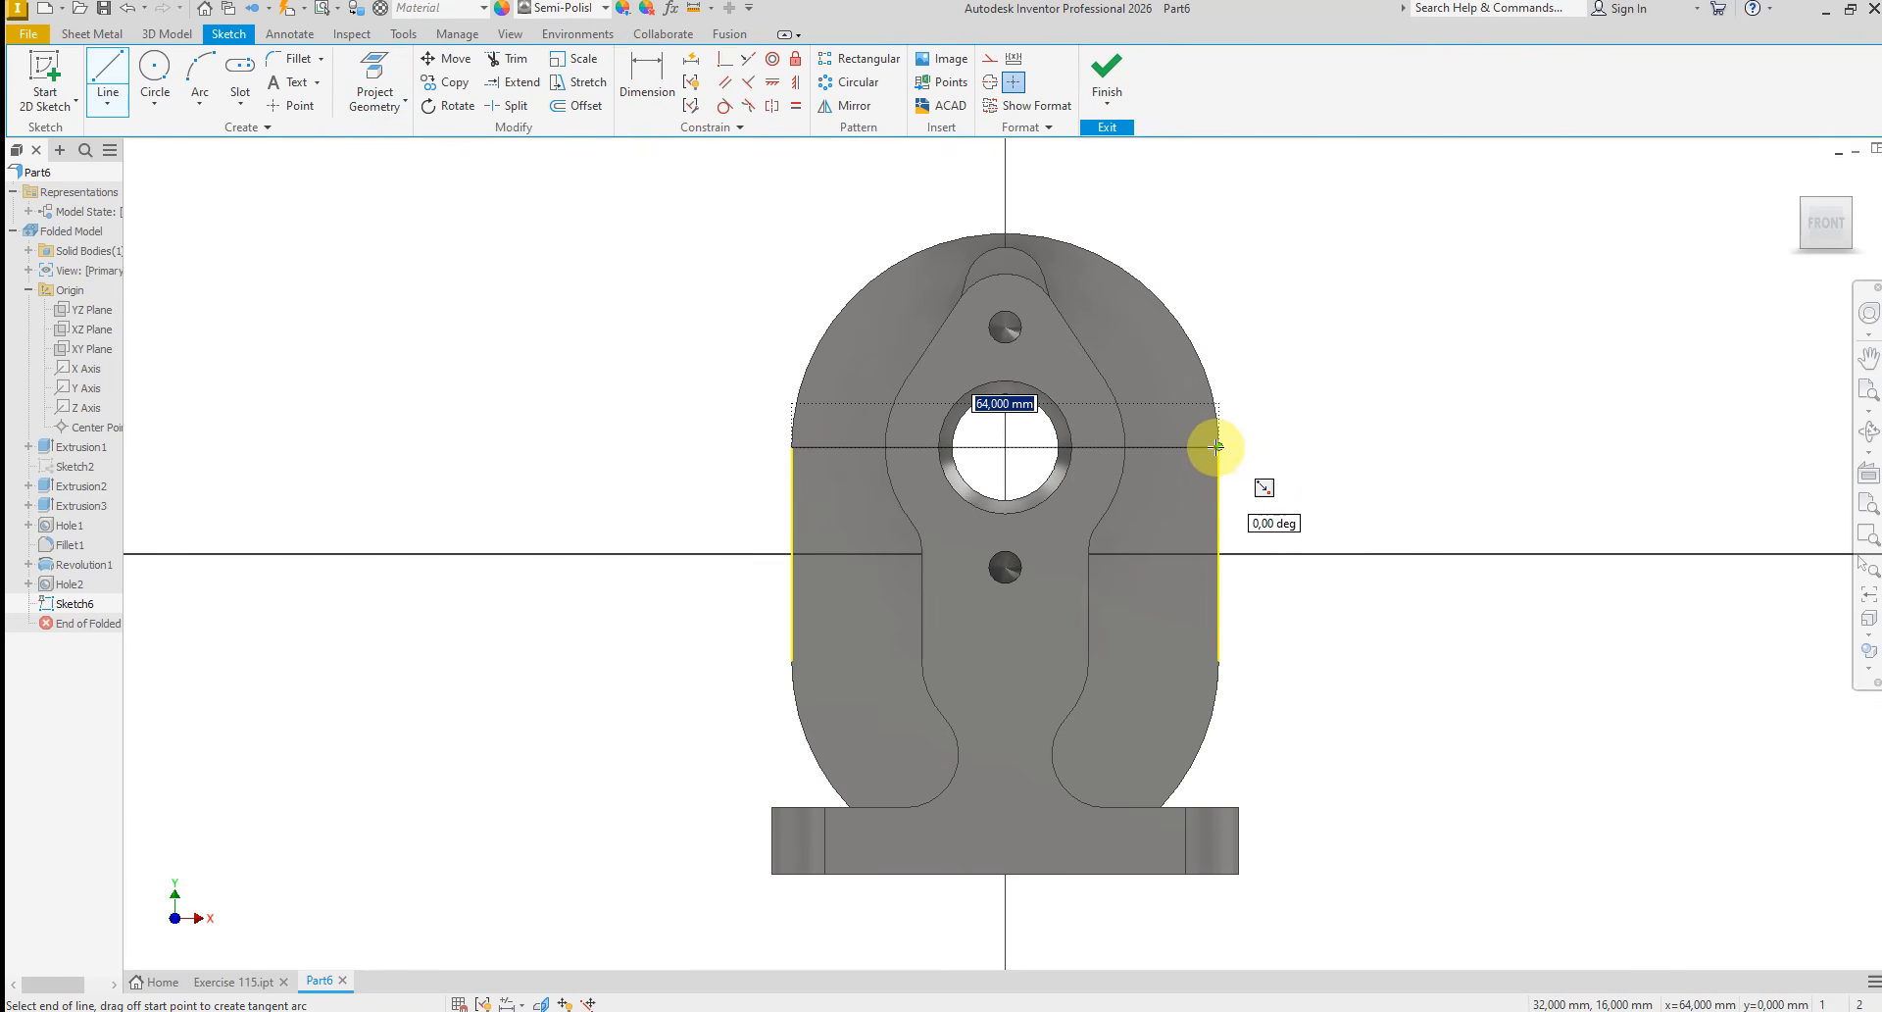
{"action": "double_click", "coordinate": [1215, 447]}
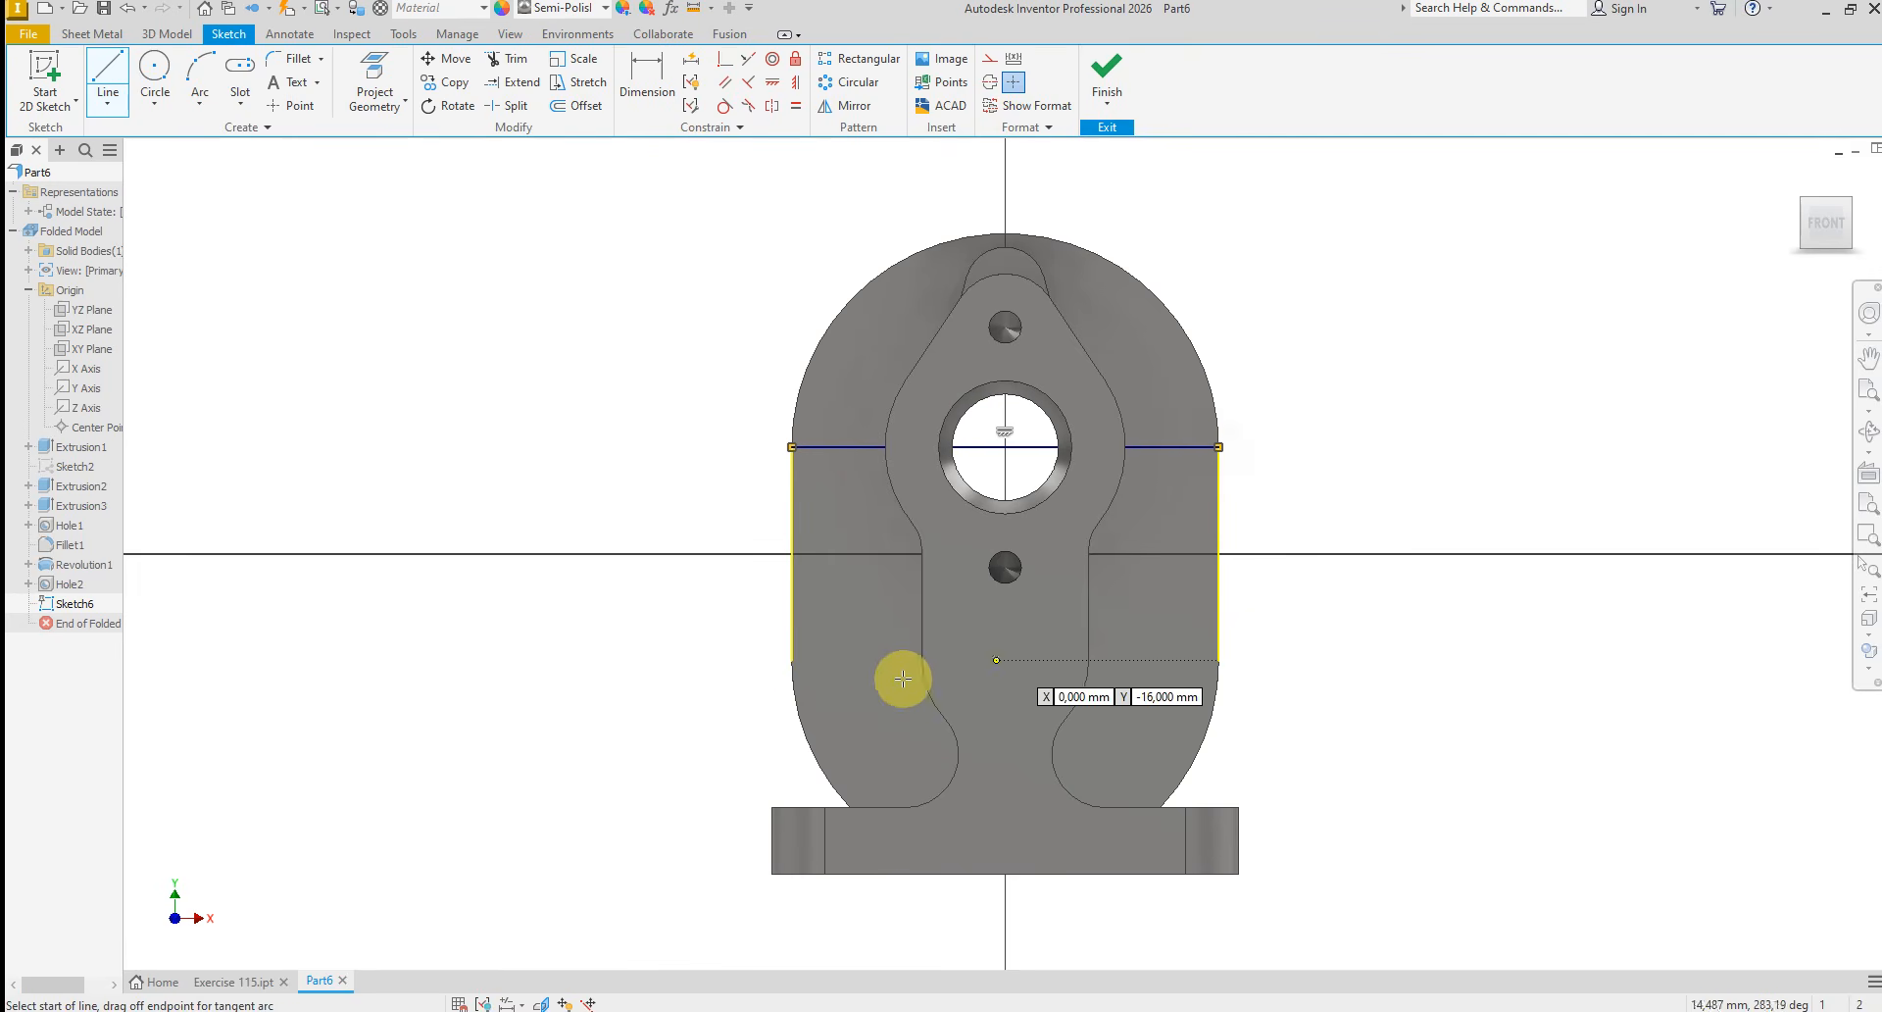
{"action": "left_click", "coordinate": [789, 661]}
{"action": "left_click", "coordinate": [1218, 660]}
{"action": "right_click", "coordinate": [1299, 622]}
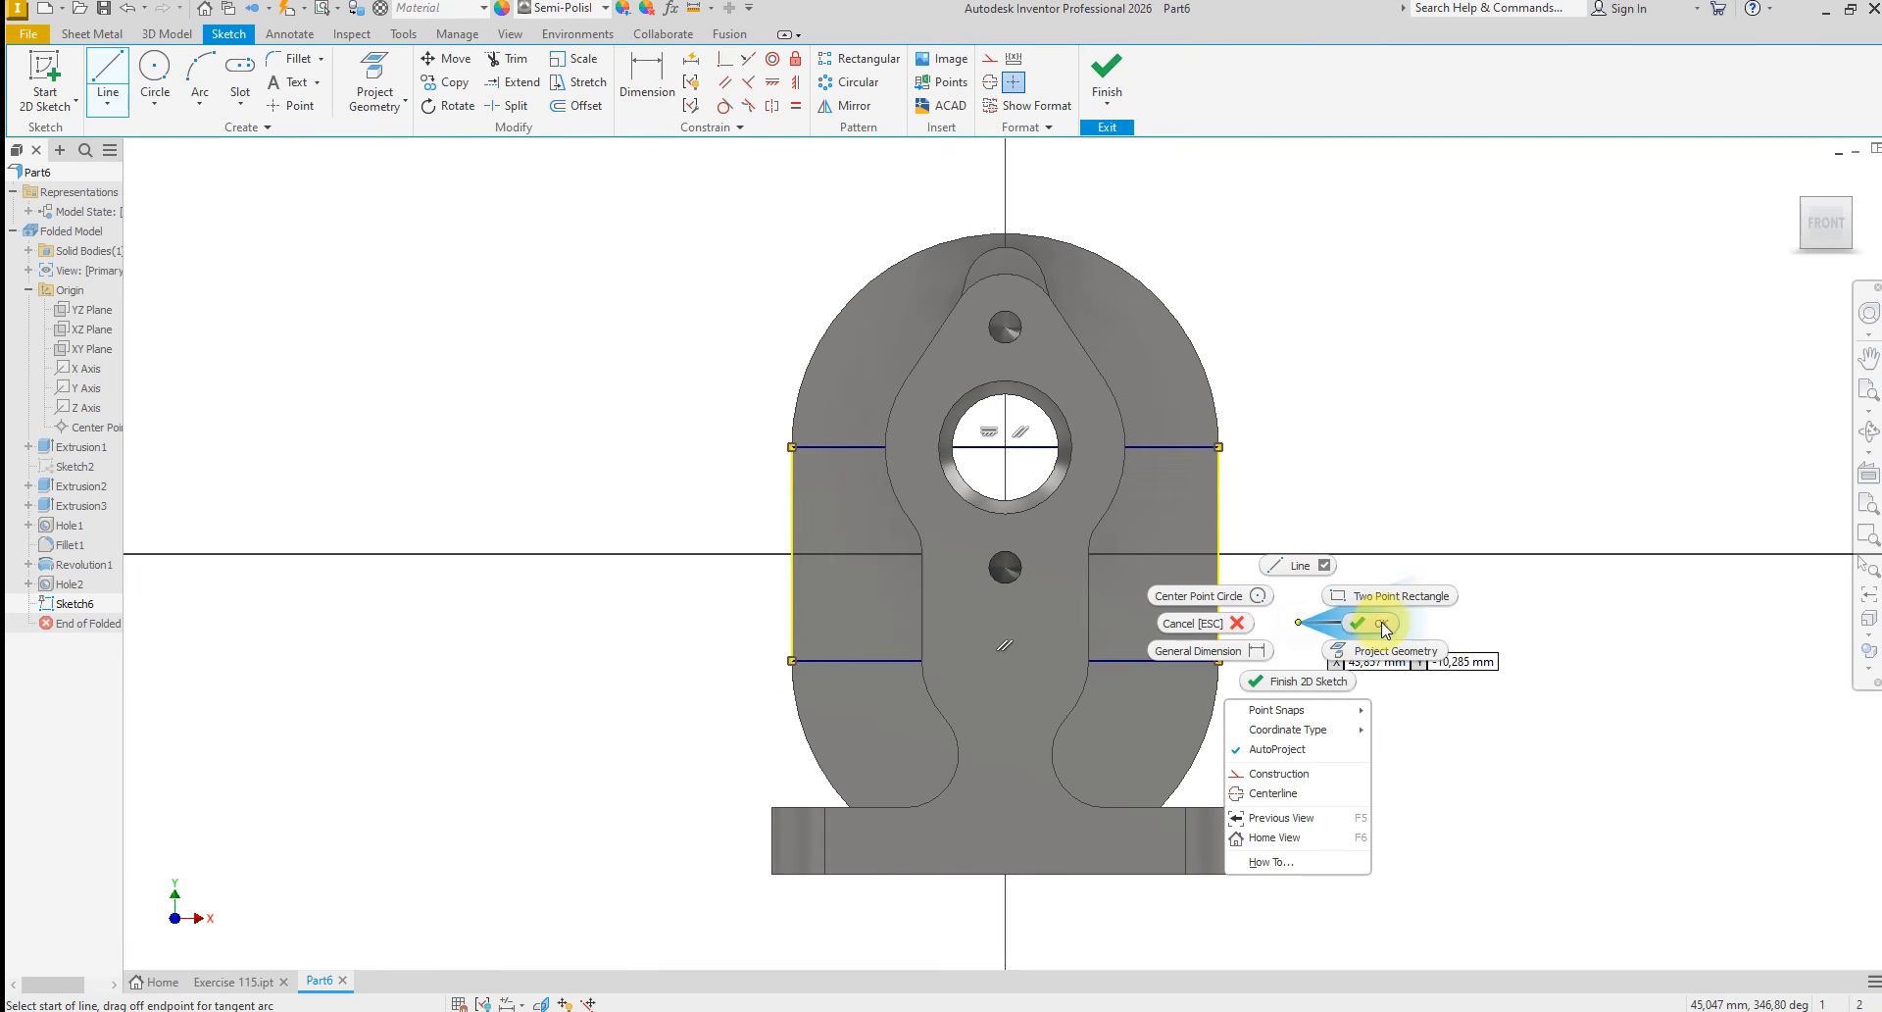
{"action": "left_click", "coordinate": [1380, 621]}
Convert the two horizontal lines and both projected side edges to construction geometry
{"action": "mouse_move", "coordinate": [617, 222]}
{"action": "left_mouse_down"}
{"action": "mouse_move", "coordinate": [1314, 588]}
{"action": "mouse_move", "coordinate": [1421, 762]}
{"action": "left_mouse_up"}
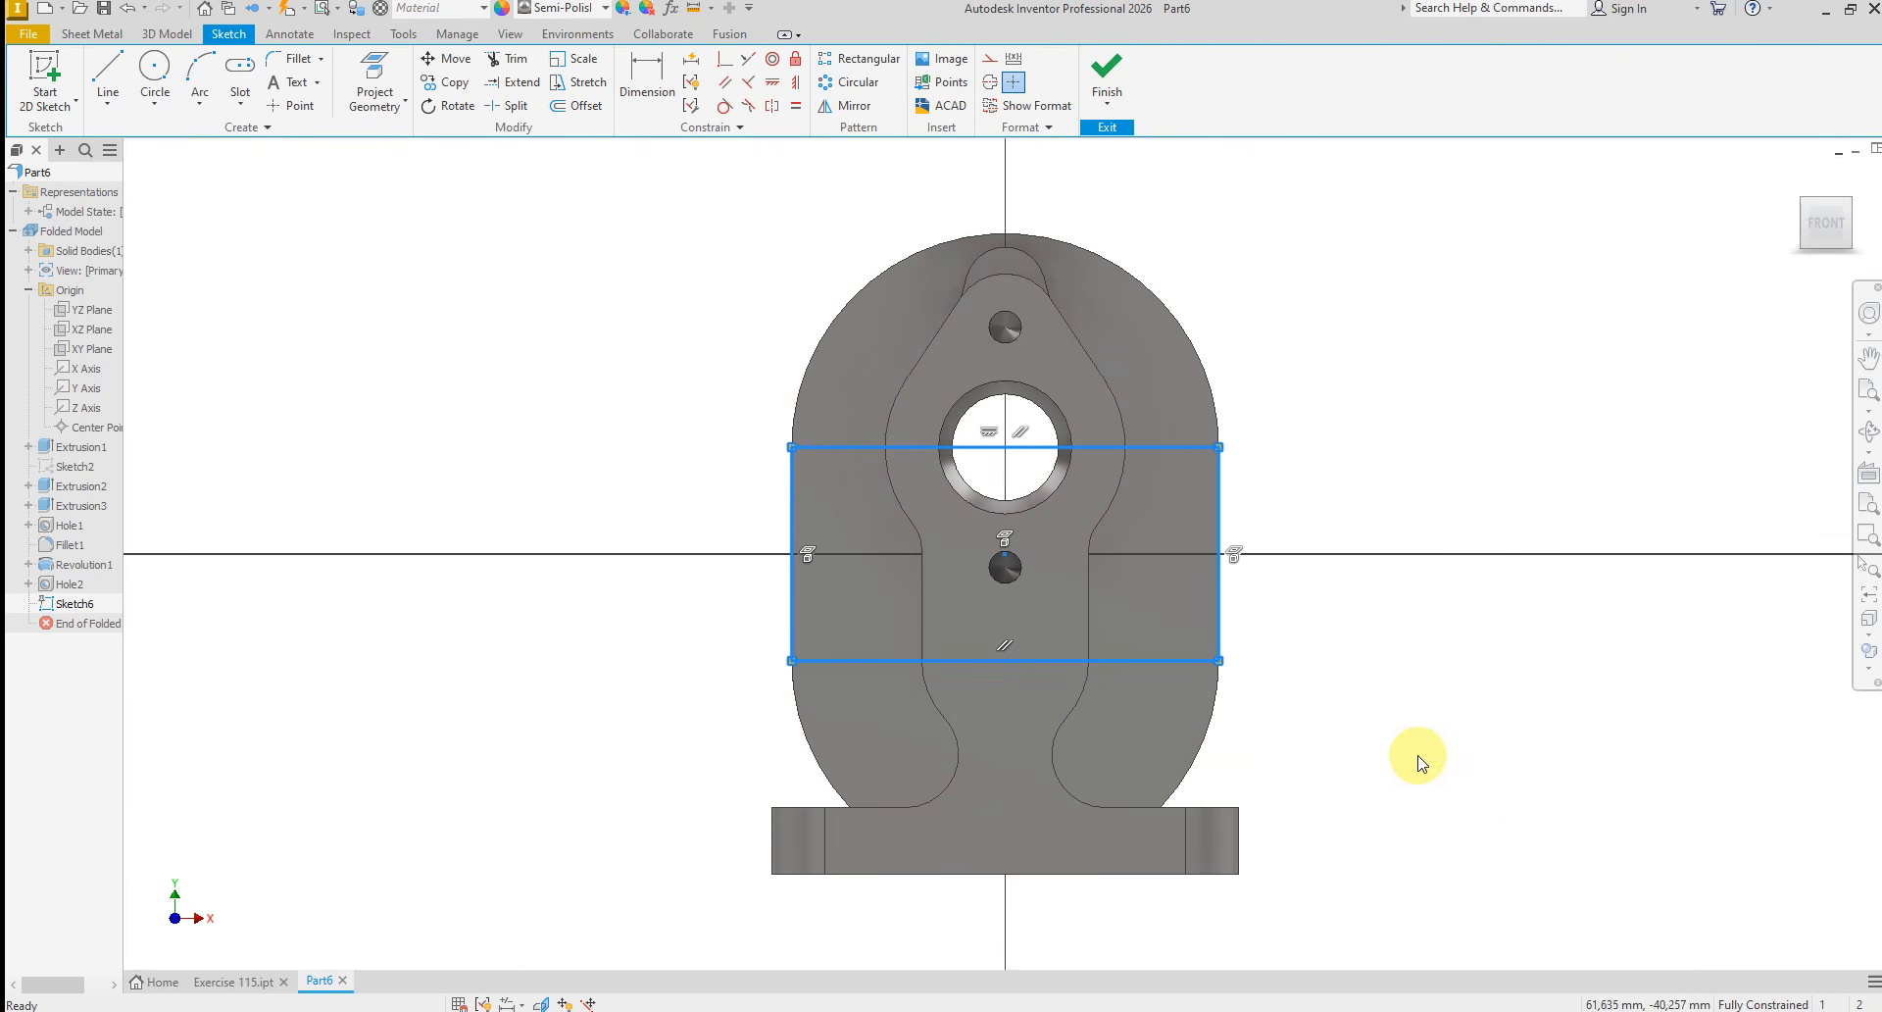
{"action": "right_click", "coordinate": [1418, 734]}
{"action": "left_click", "coordinate": [1503, 738]}
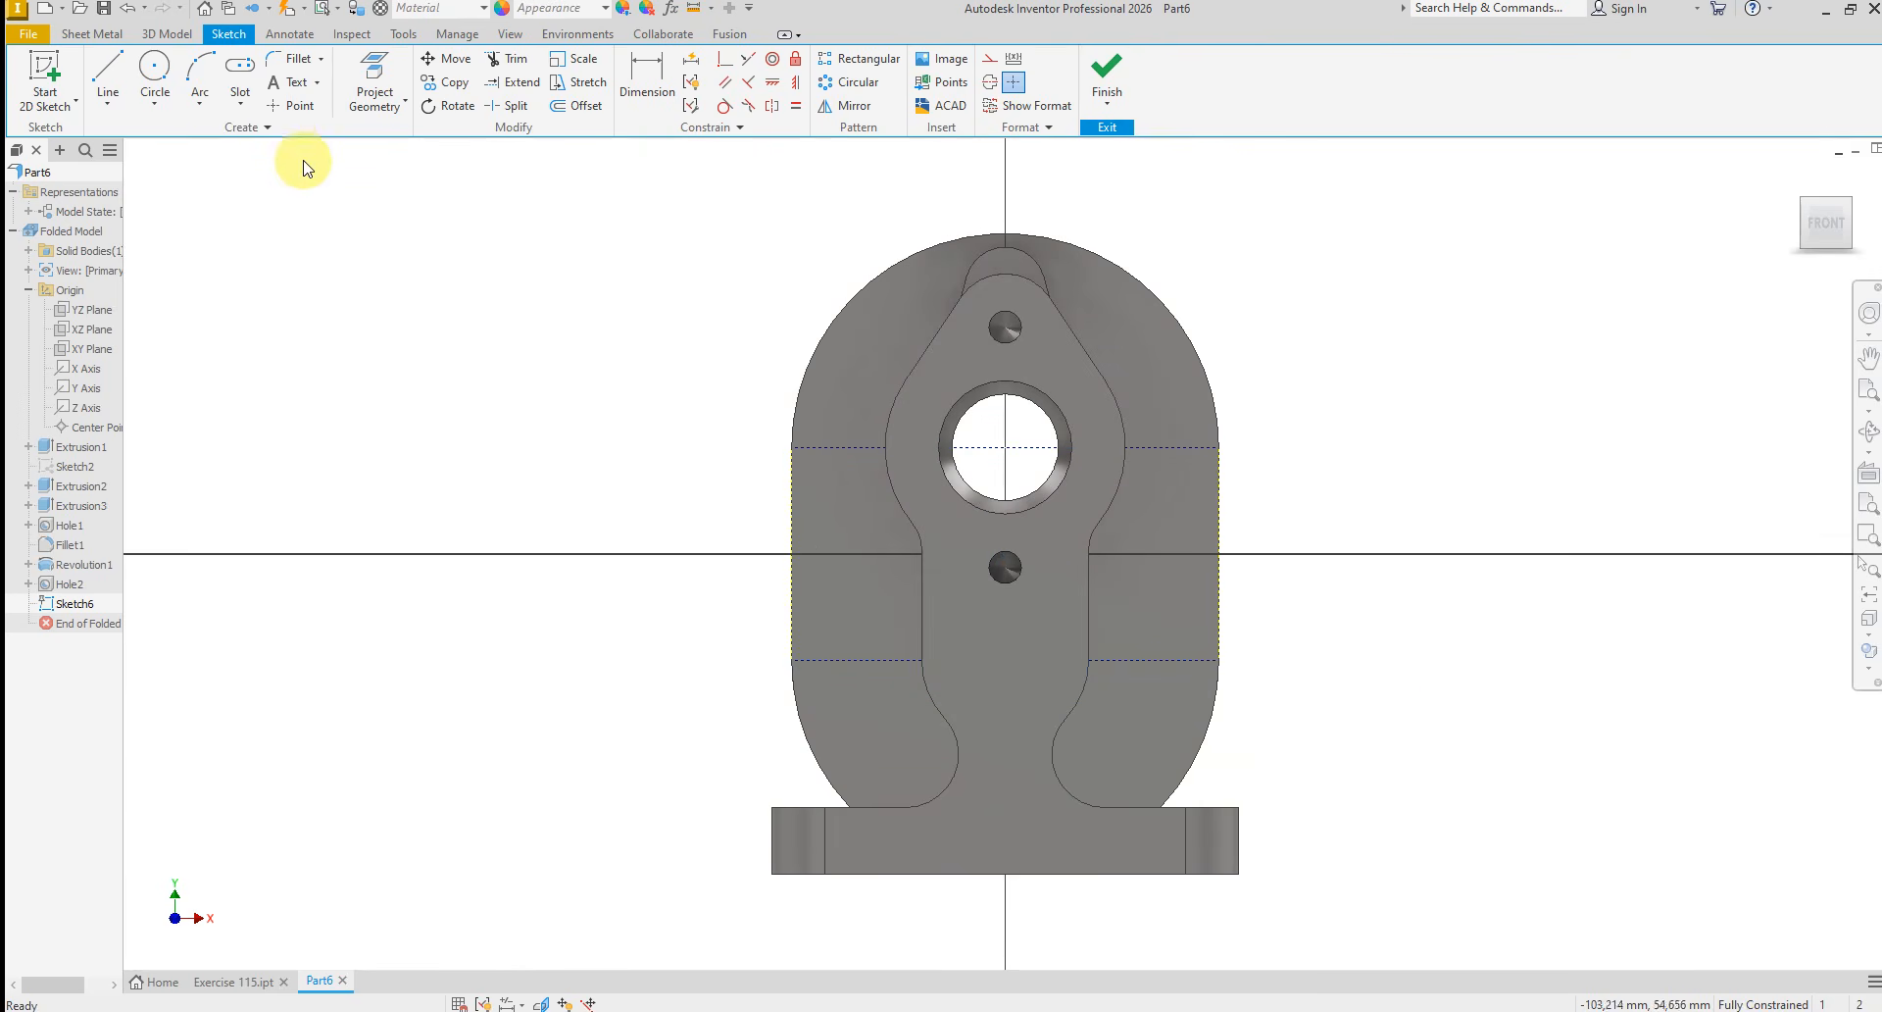
Place four sketch points, two on each horizontal construction line, one on either side of the central boss
{"action": "left_click", "coordinate": [284, 104]}
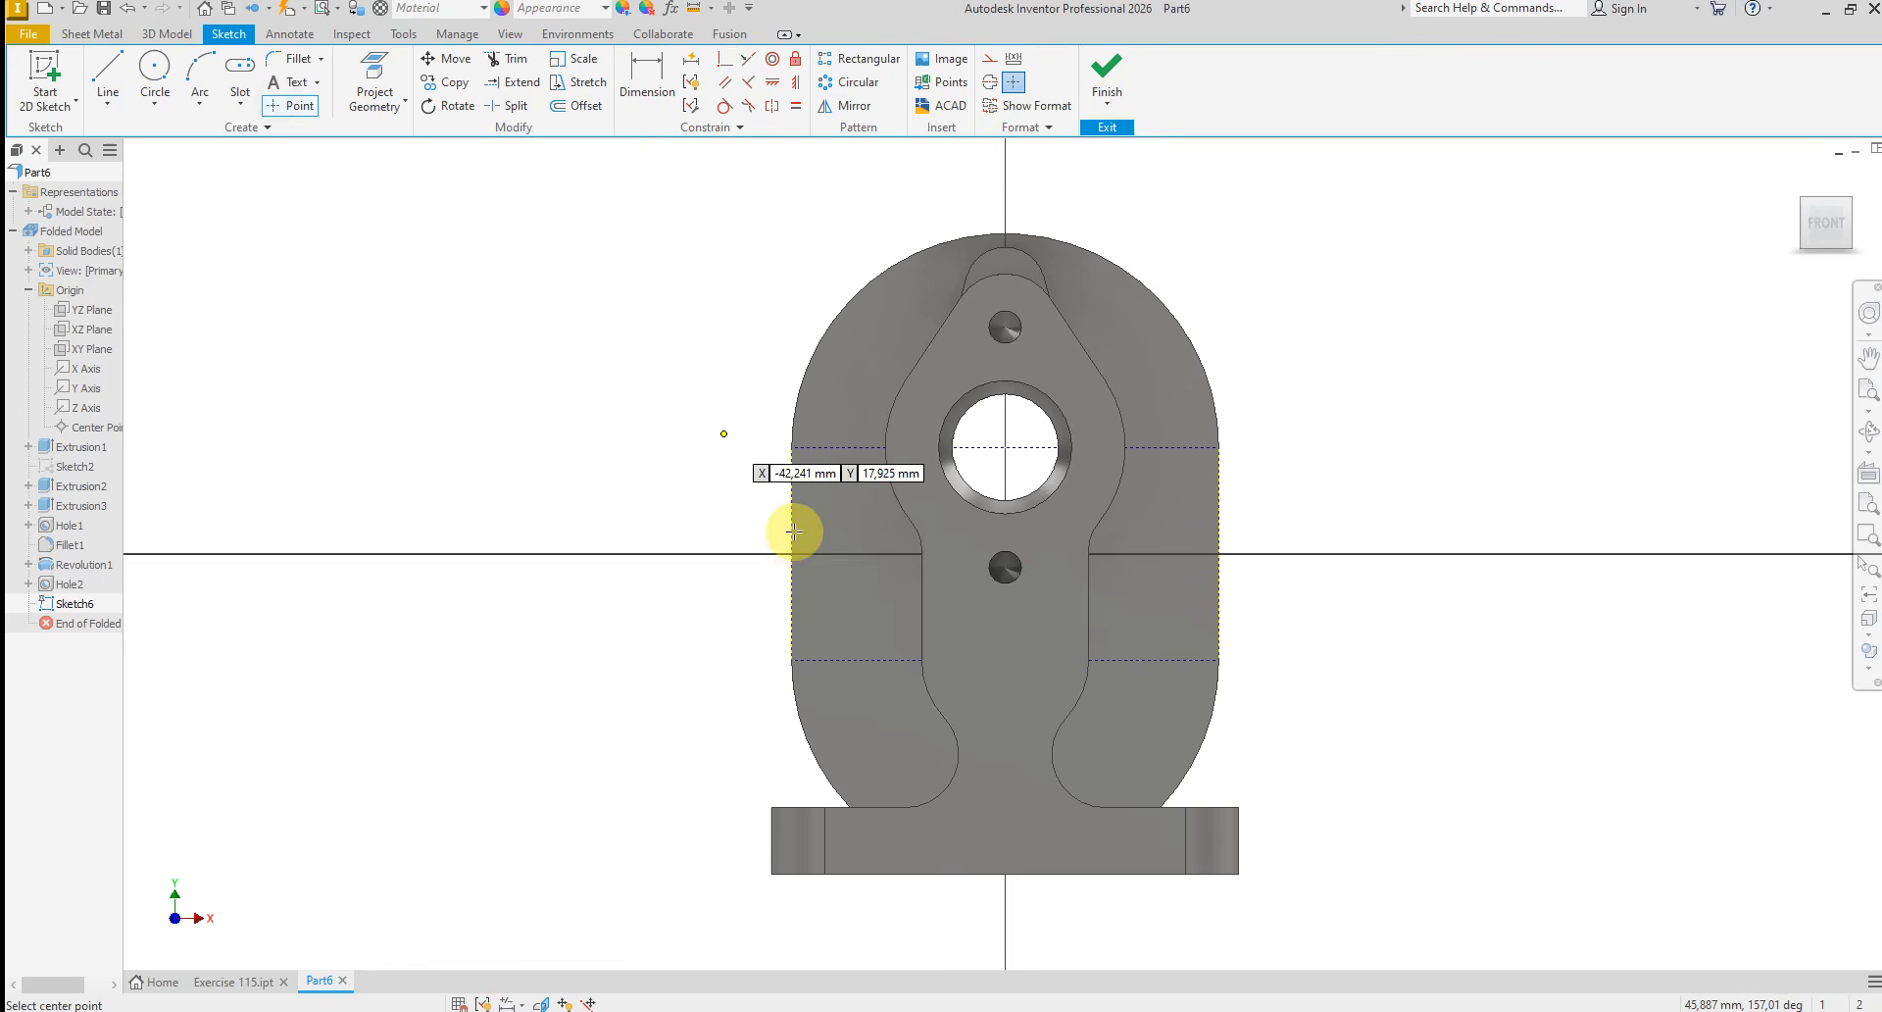
{"action": "left_click", "coordinate": [837, 449]}
{"action": "left_click", "coordinate": [849, 661]}
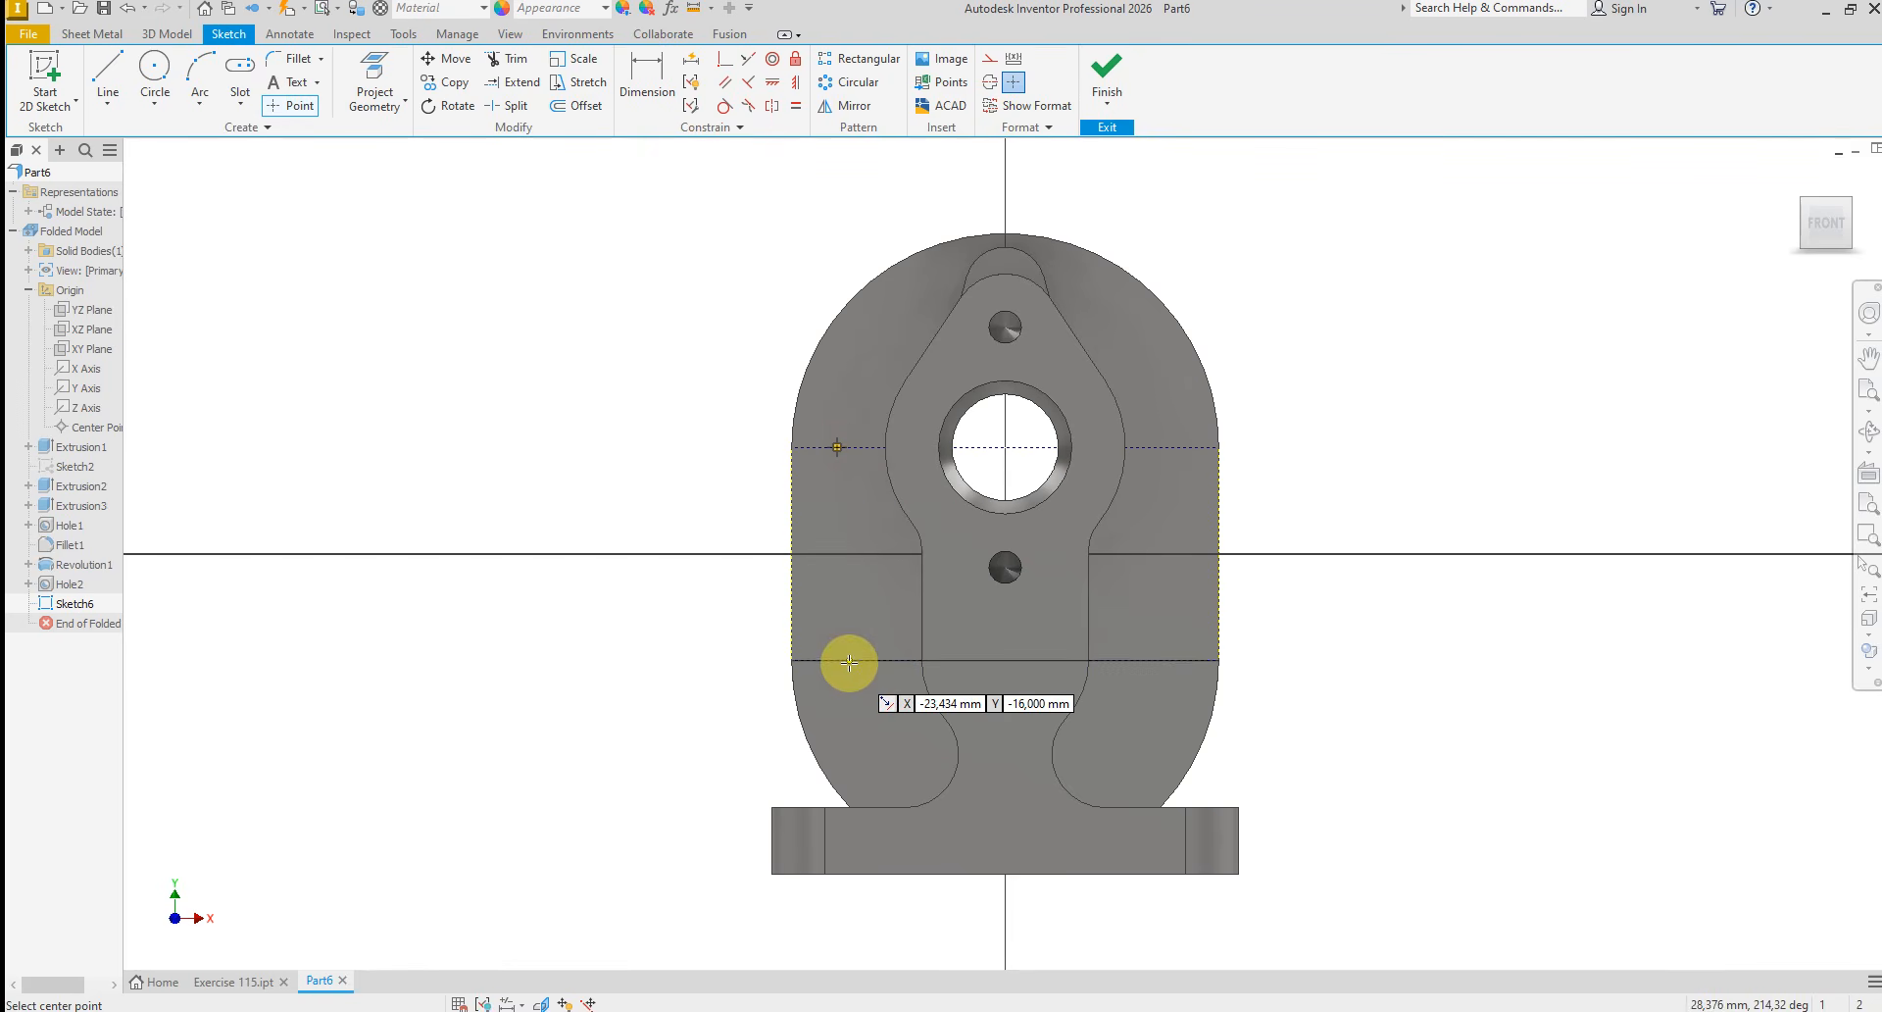
{"action": "left_click", "coordinate": [1155, 660]}
{"action": "left_click", "coordinate": [1156, 447]}
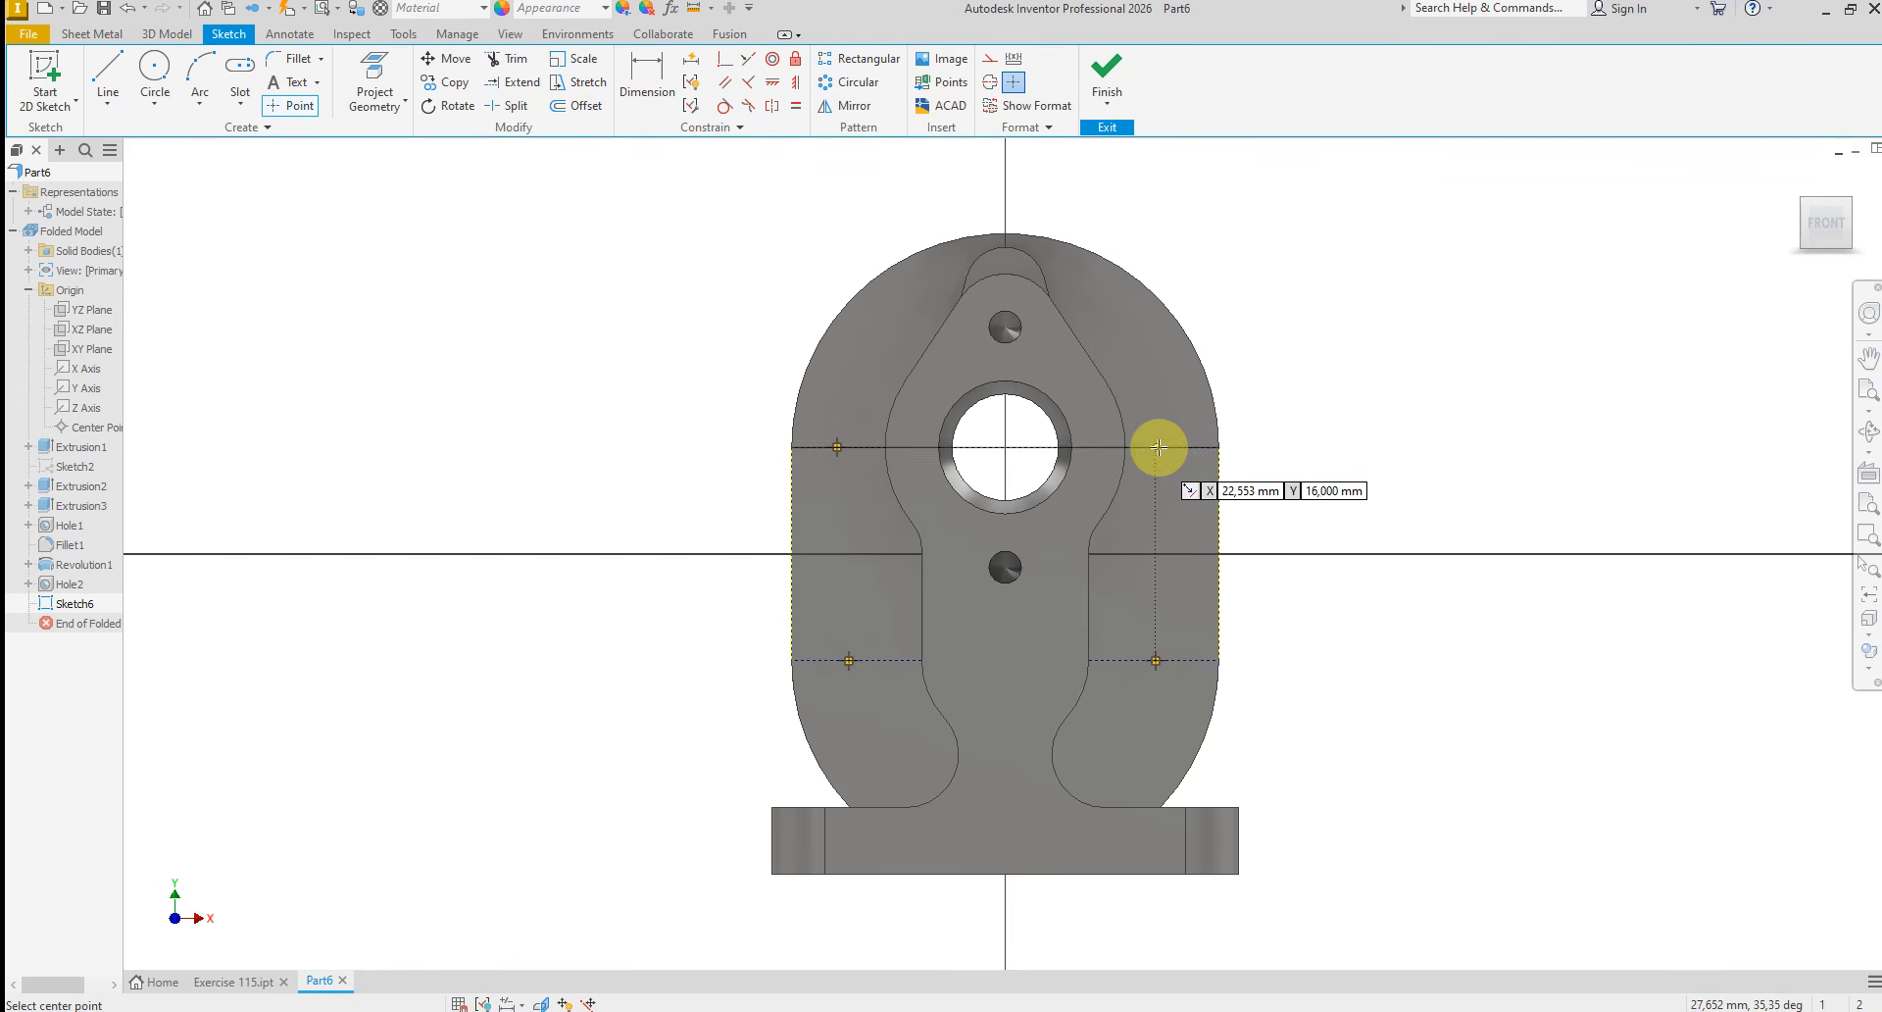
{"action": "right_click", "coordinate": [1358, 424]}
{"action": "left_click", "coordinate": [1433, 422]}
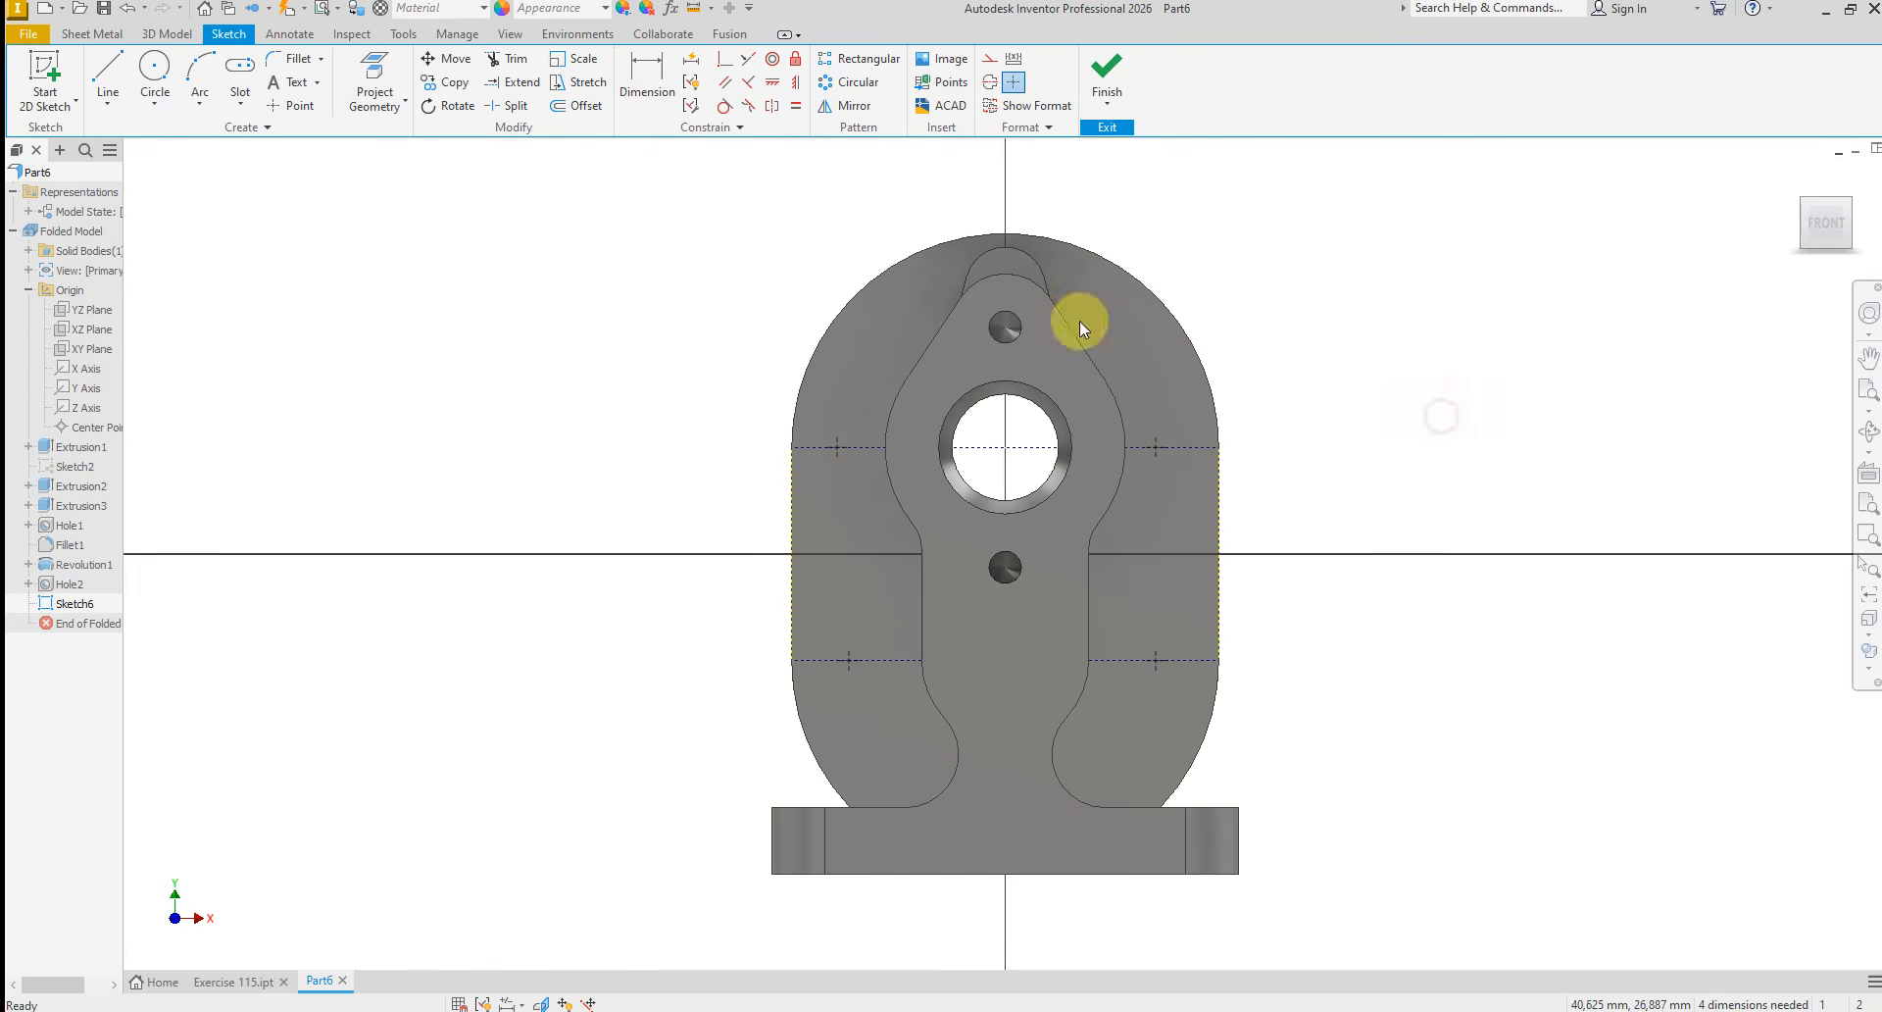
Dimension each of the two upper sketch points 8 mm from its nearest vertical side edge
{"action": "left_click", "coordinate": [655, 80]}
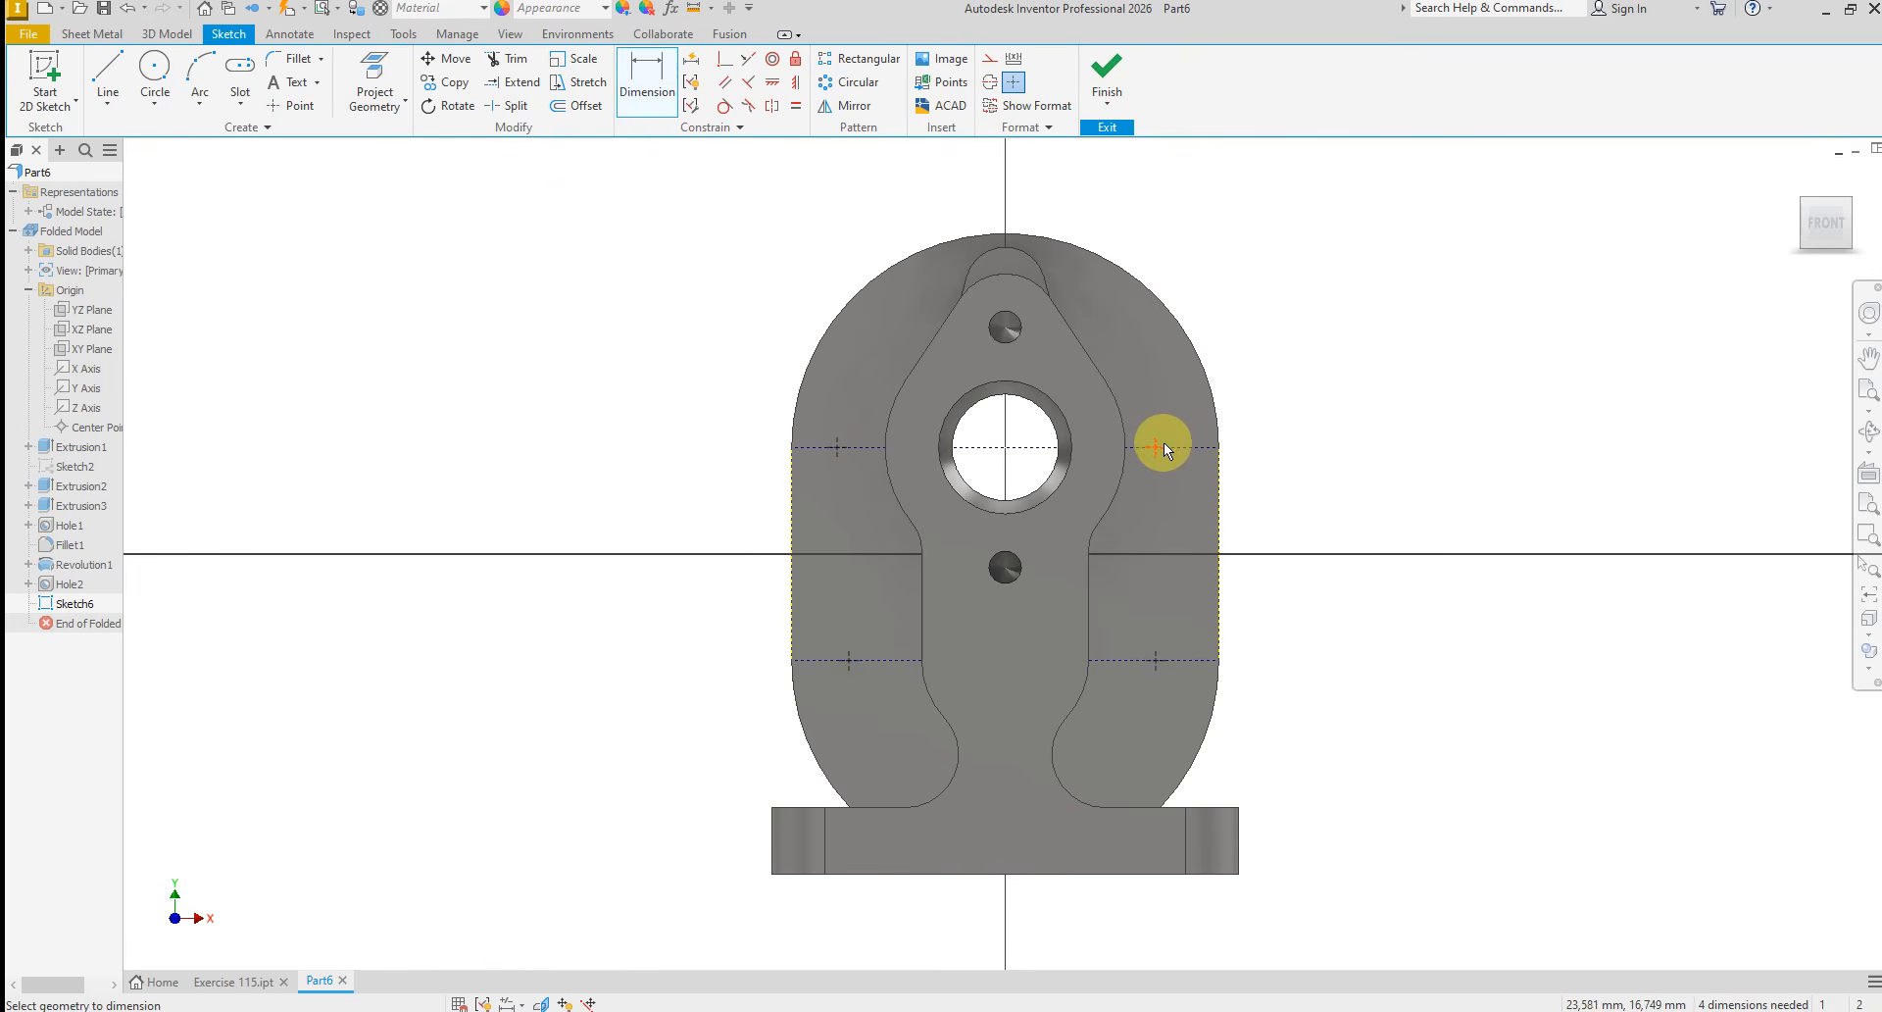
{"action": "left_click", "coordinate": [1163, 443]}
{"action": "left_click", "coordinate": [1217, 476]}
{"action": "left_click", "coordinate": [1188, 412]}
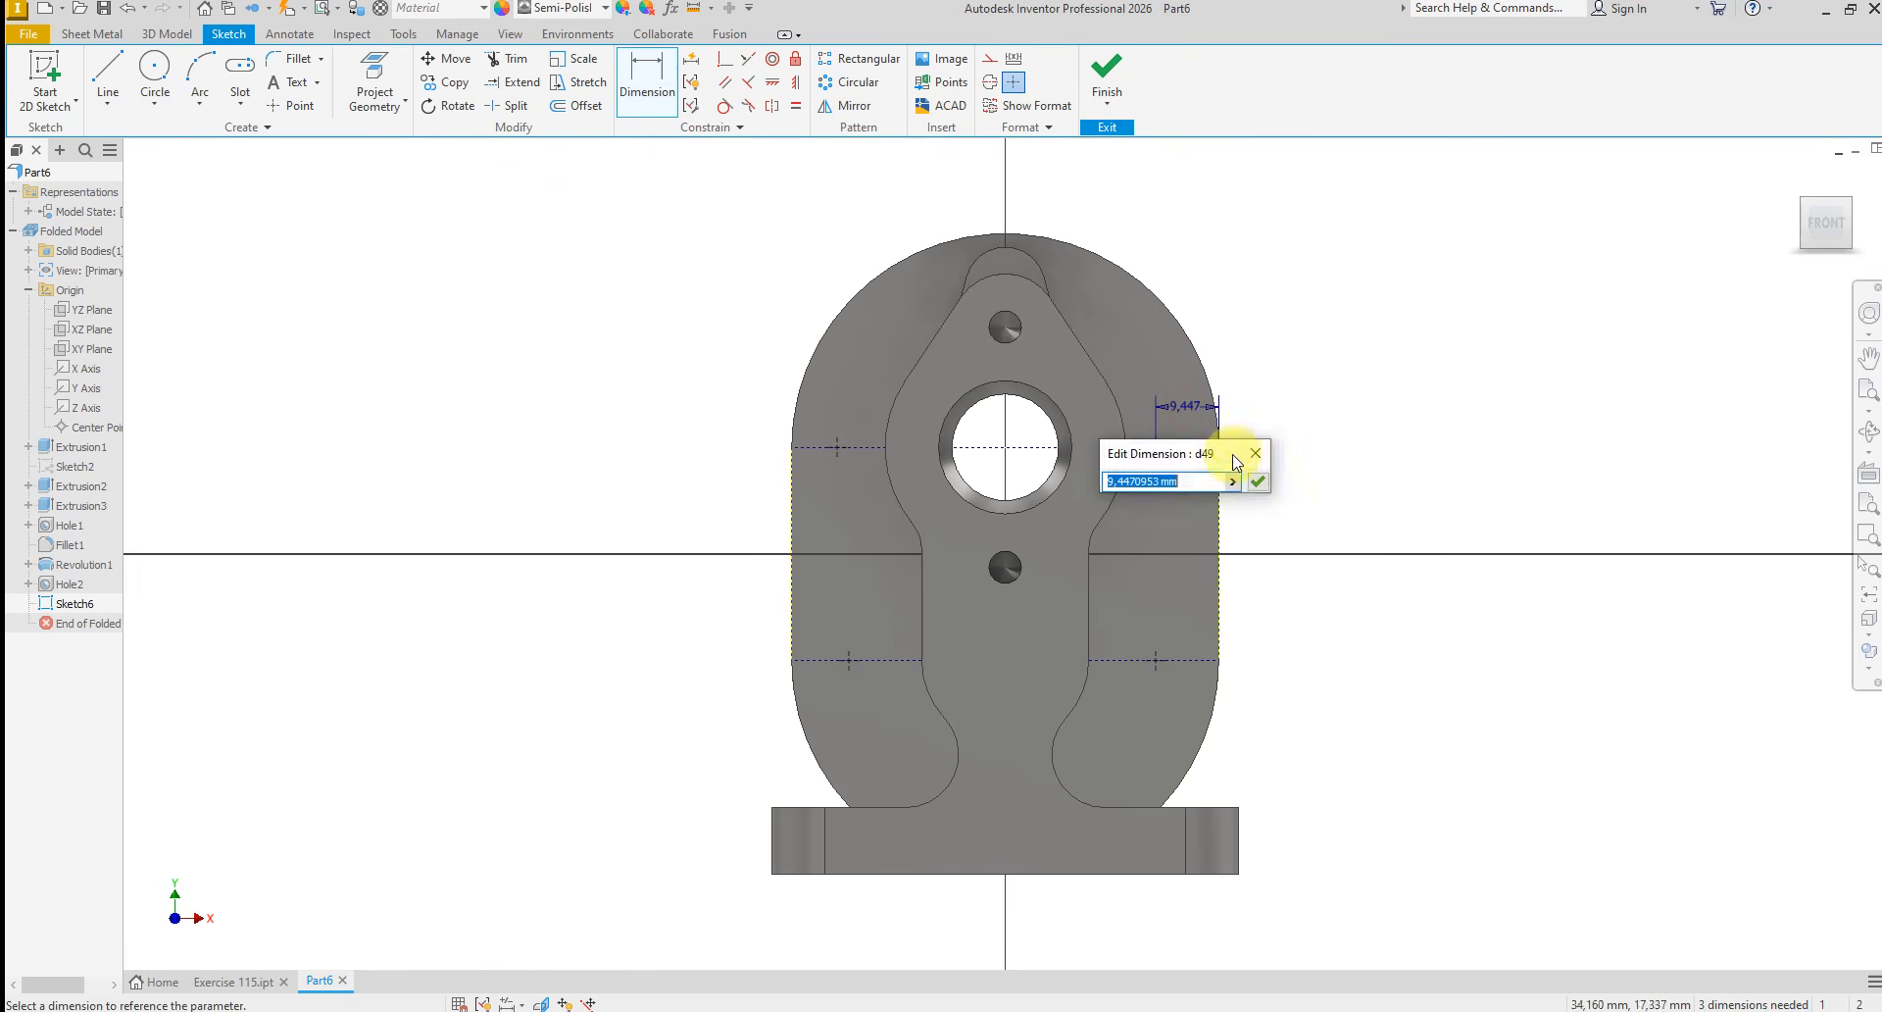
{"action": "type", "text": "8"}
{"action": "key", "text": "Return"}
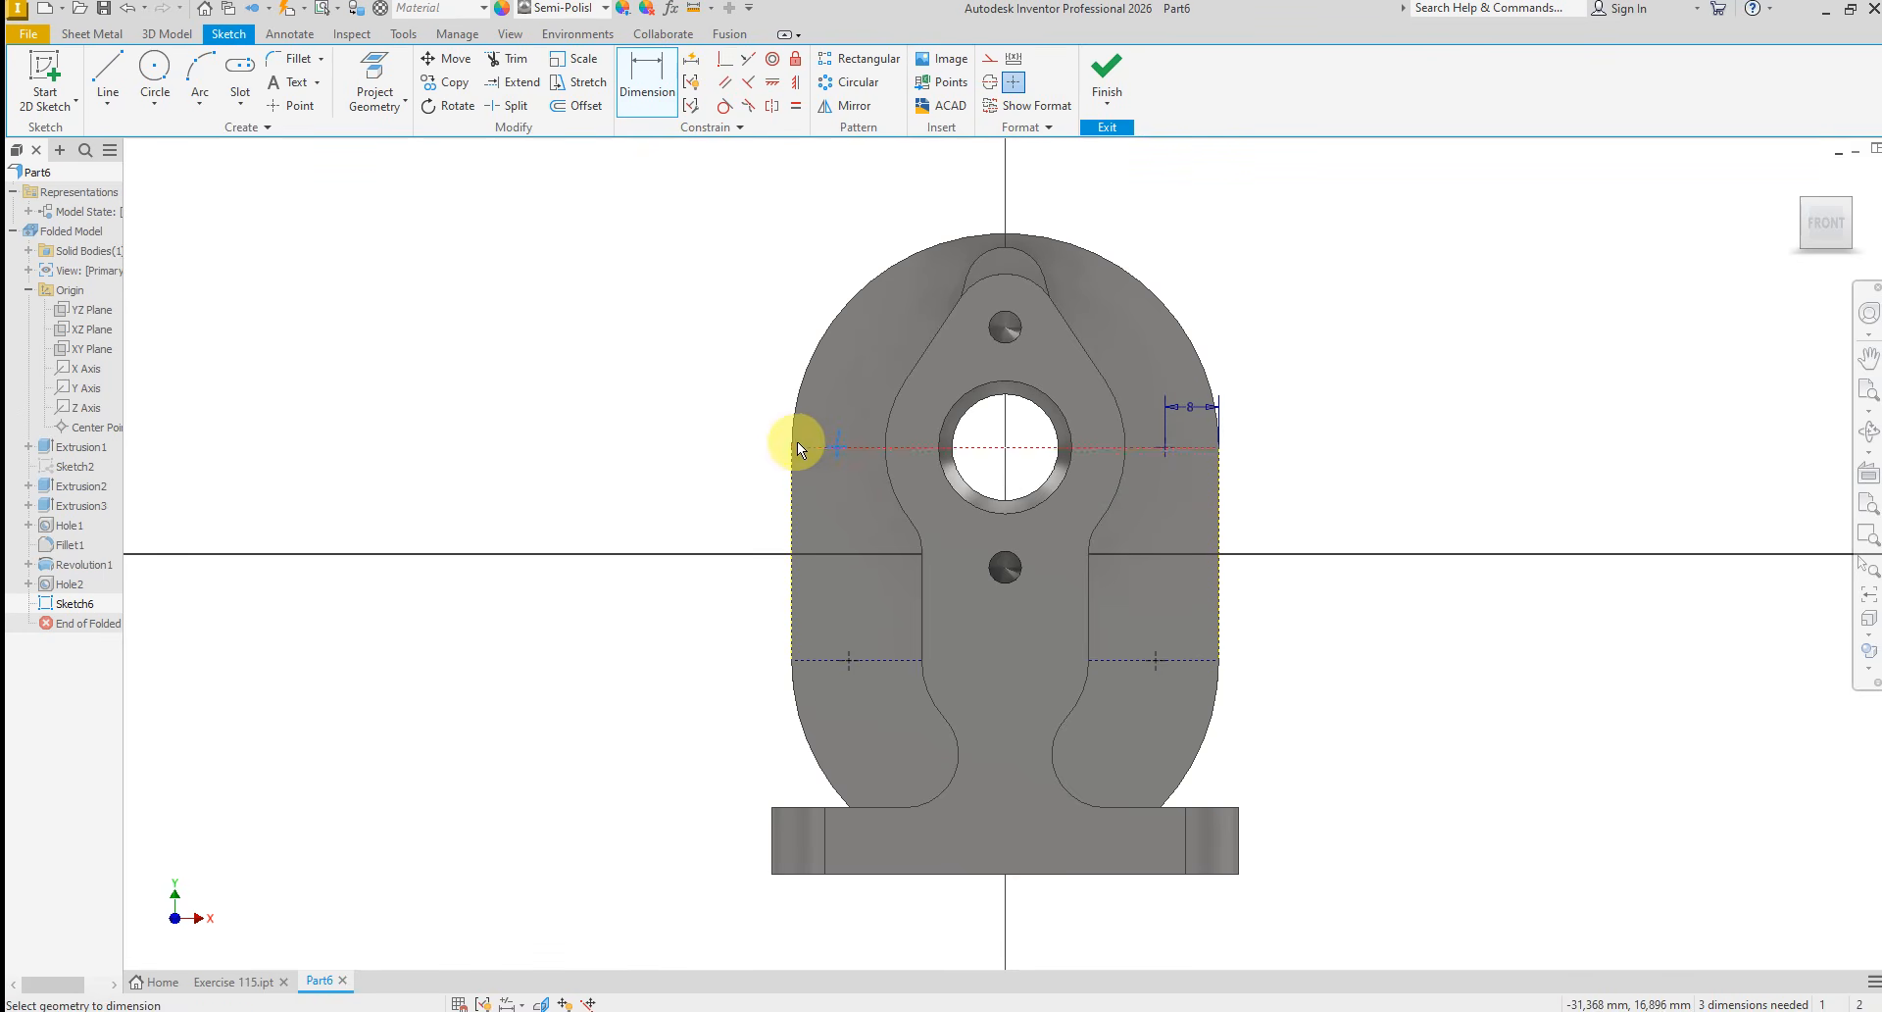
{"action": "left_click", "coordinate": [794, 470]}
{"action": "left_click", "coordinate": [820, 409]}
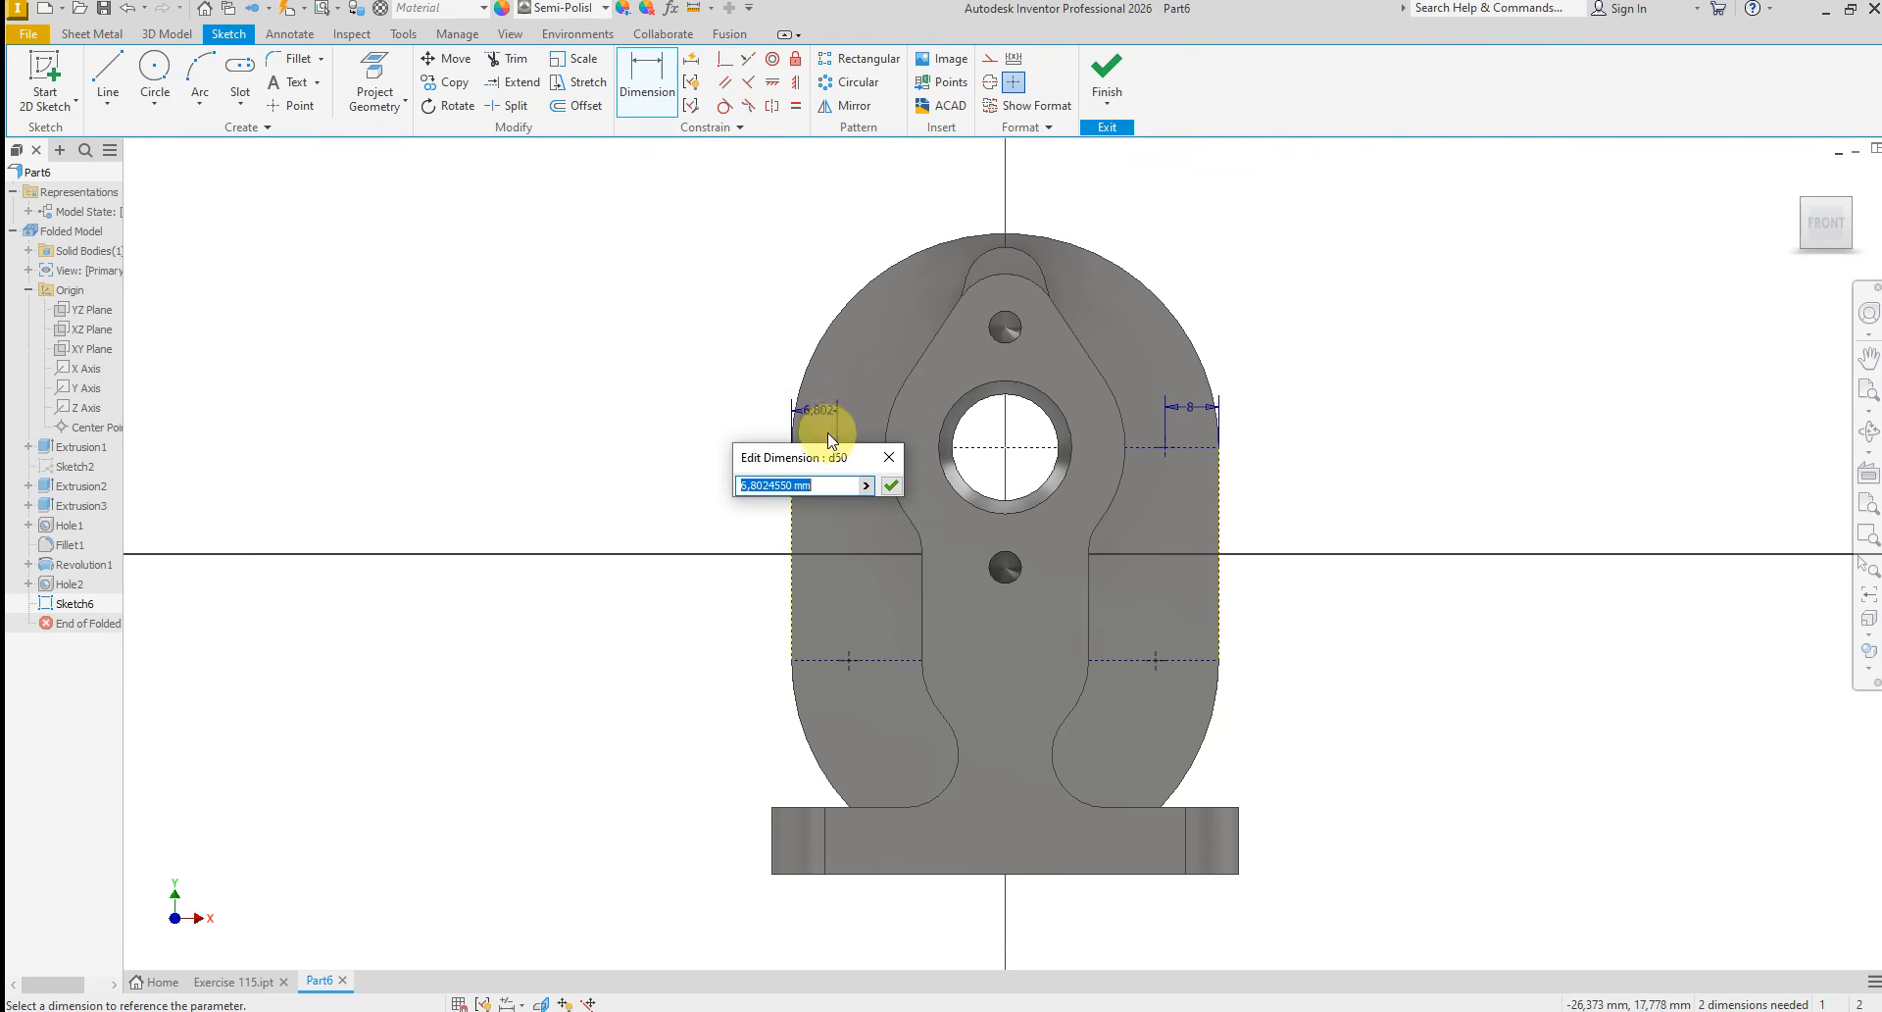
{"action": "key", "text": "Return"}
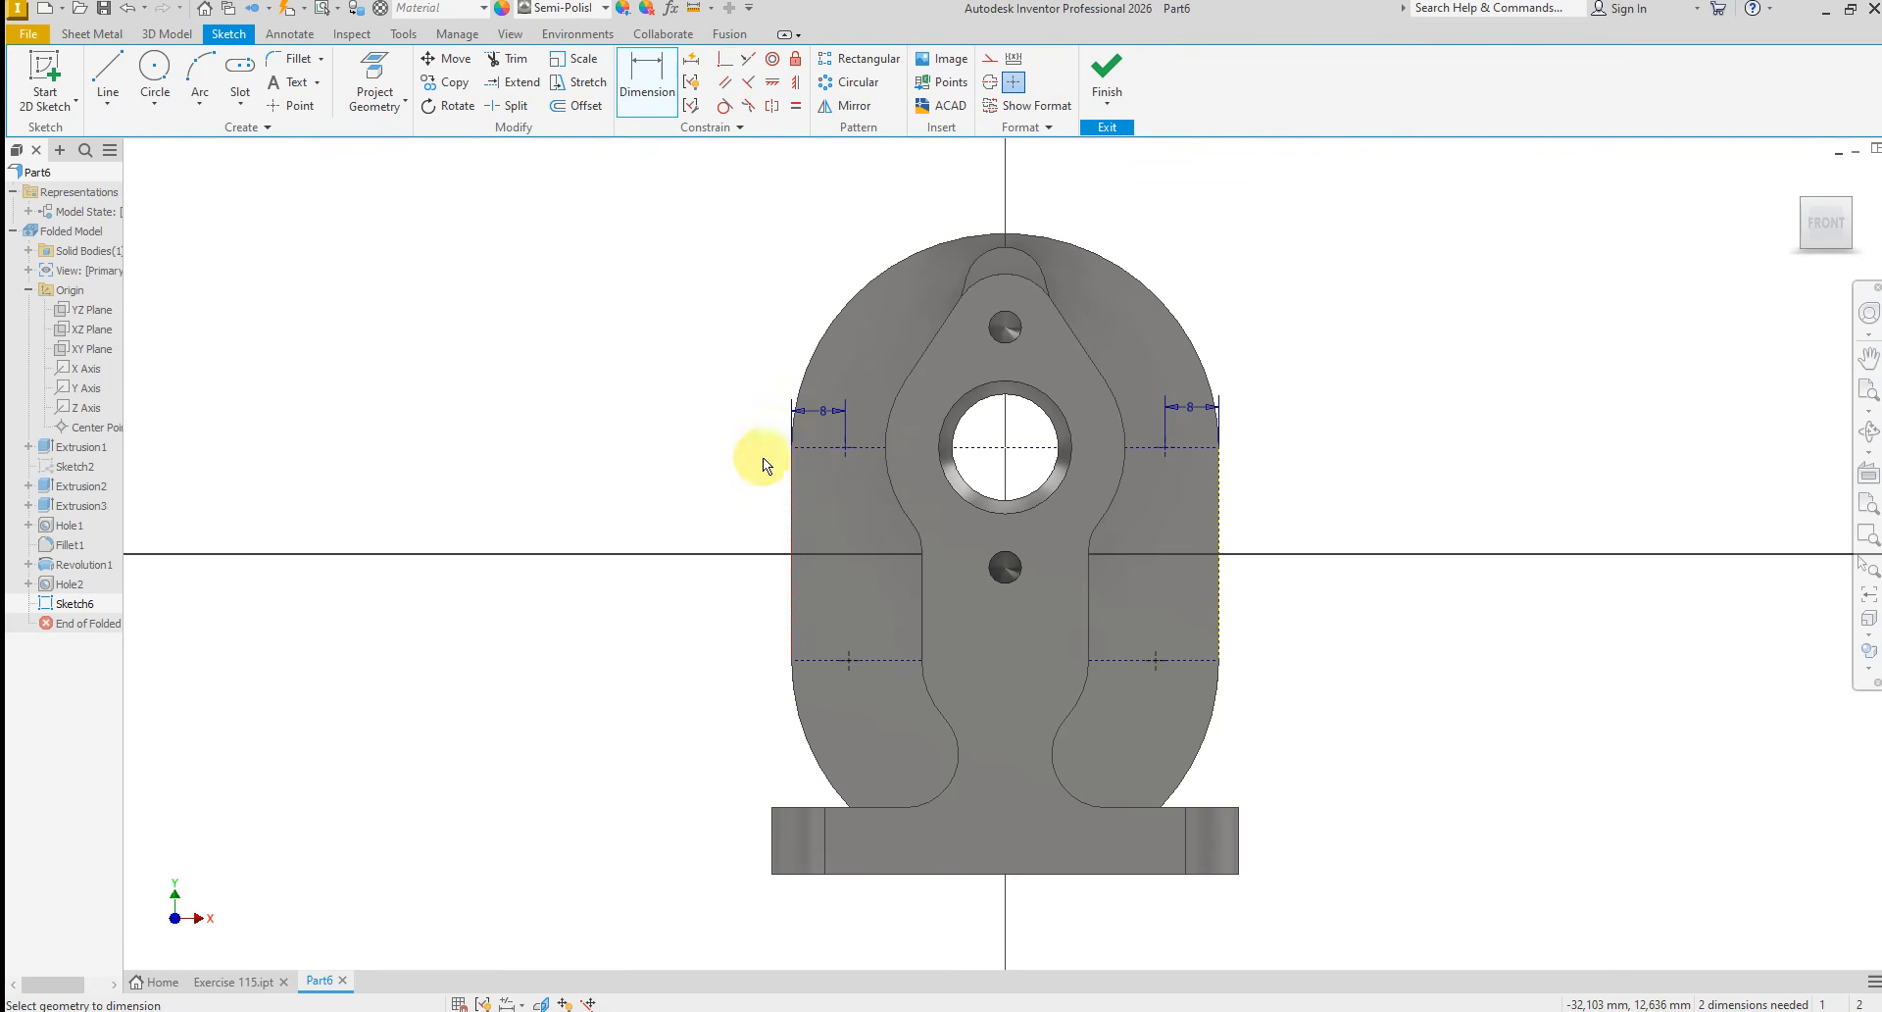
Apply vertical constraints aligning each lower sketch point with the upper point above it
{"action": "left_click", "coordinate": [796, 84]}
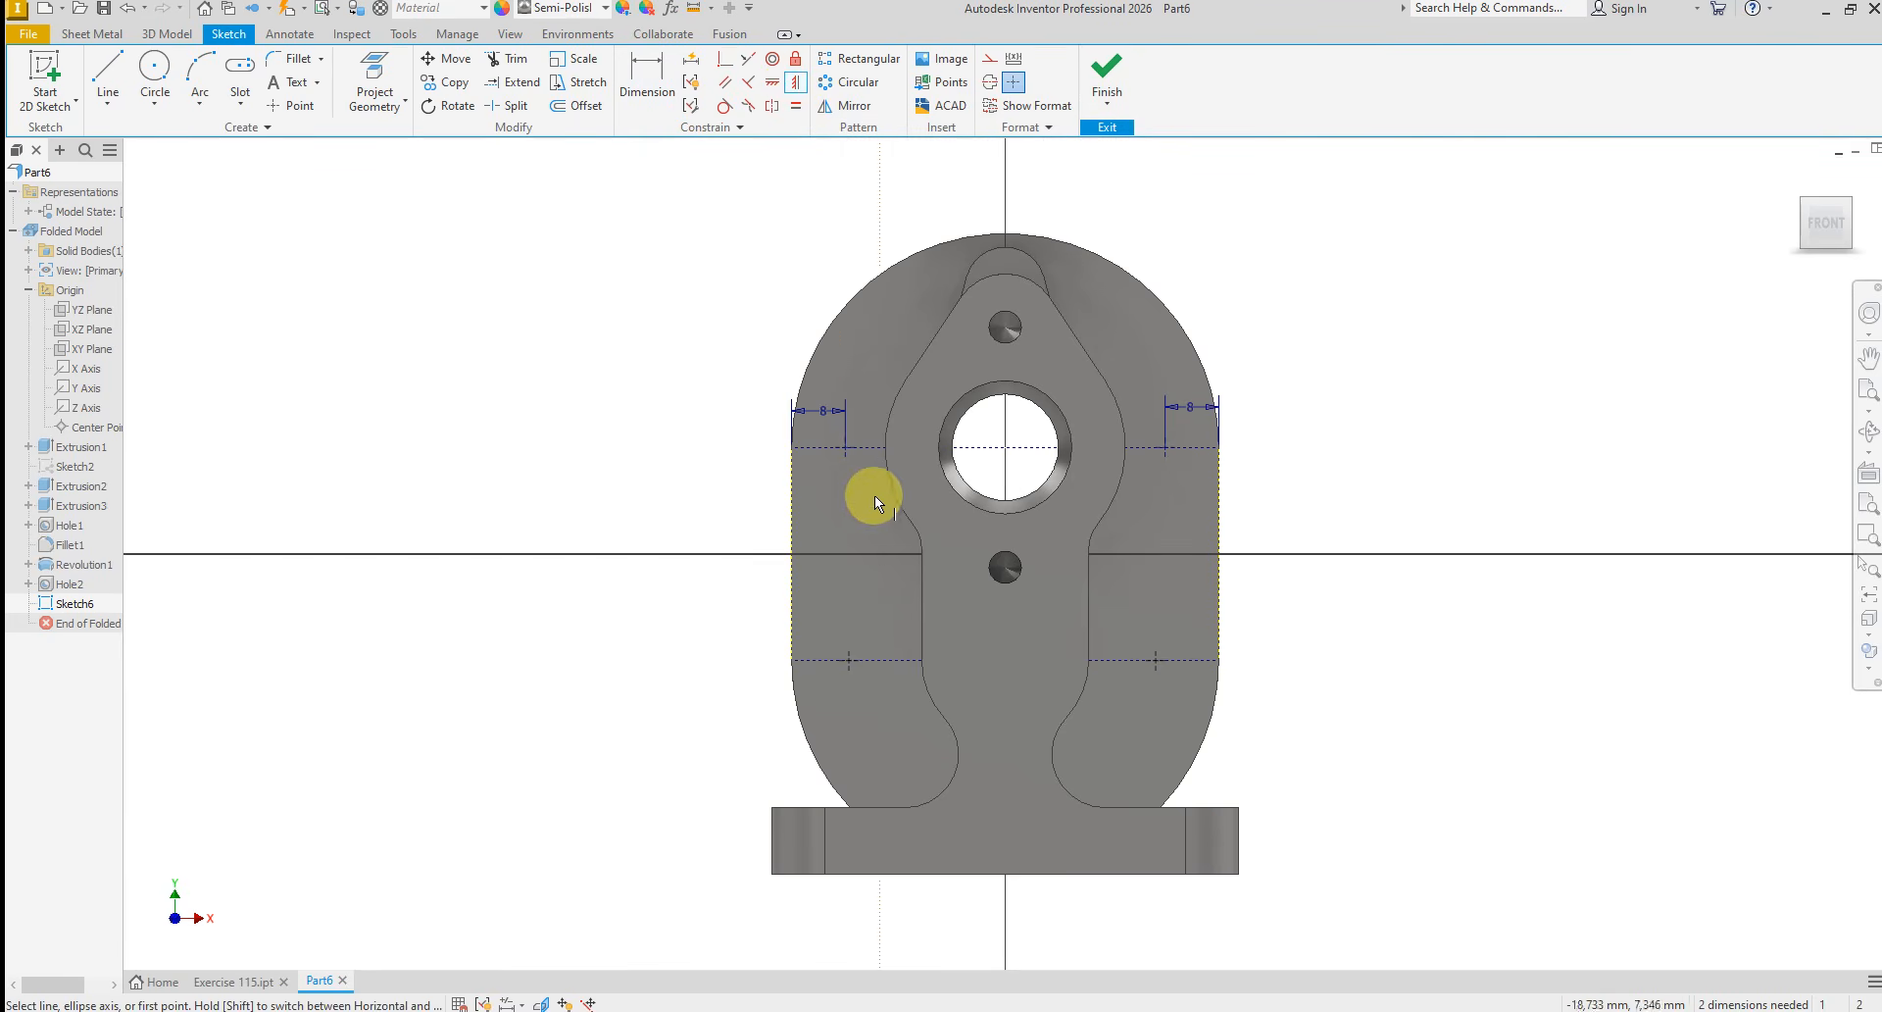
{"action": "left_click", "coordinate": [858, 652]}
{"action": "left_click", "coordinate": [843, 458]}
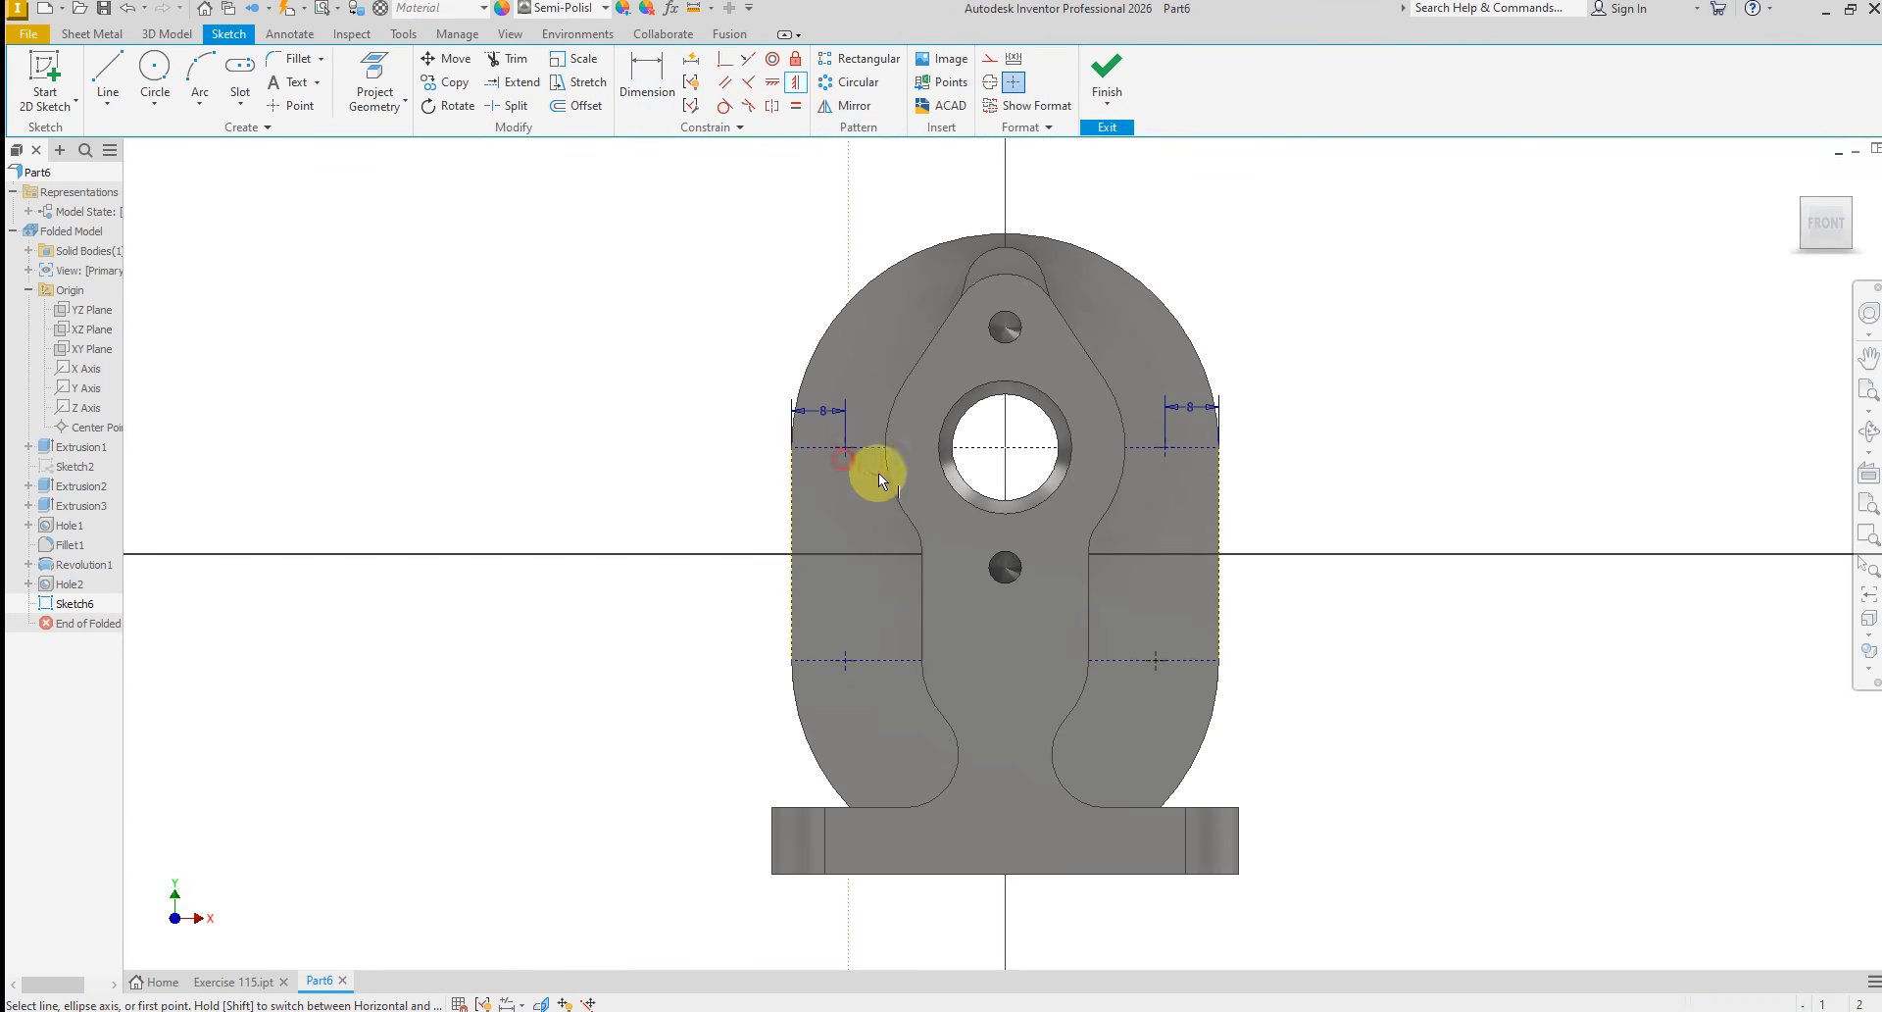
{"action": "left_click", "coordinate": [1153, 663]}
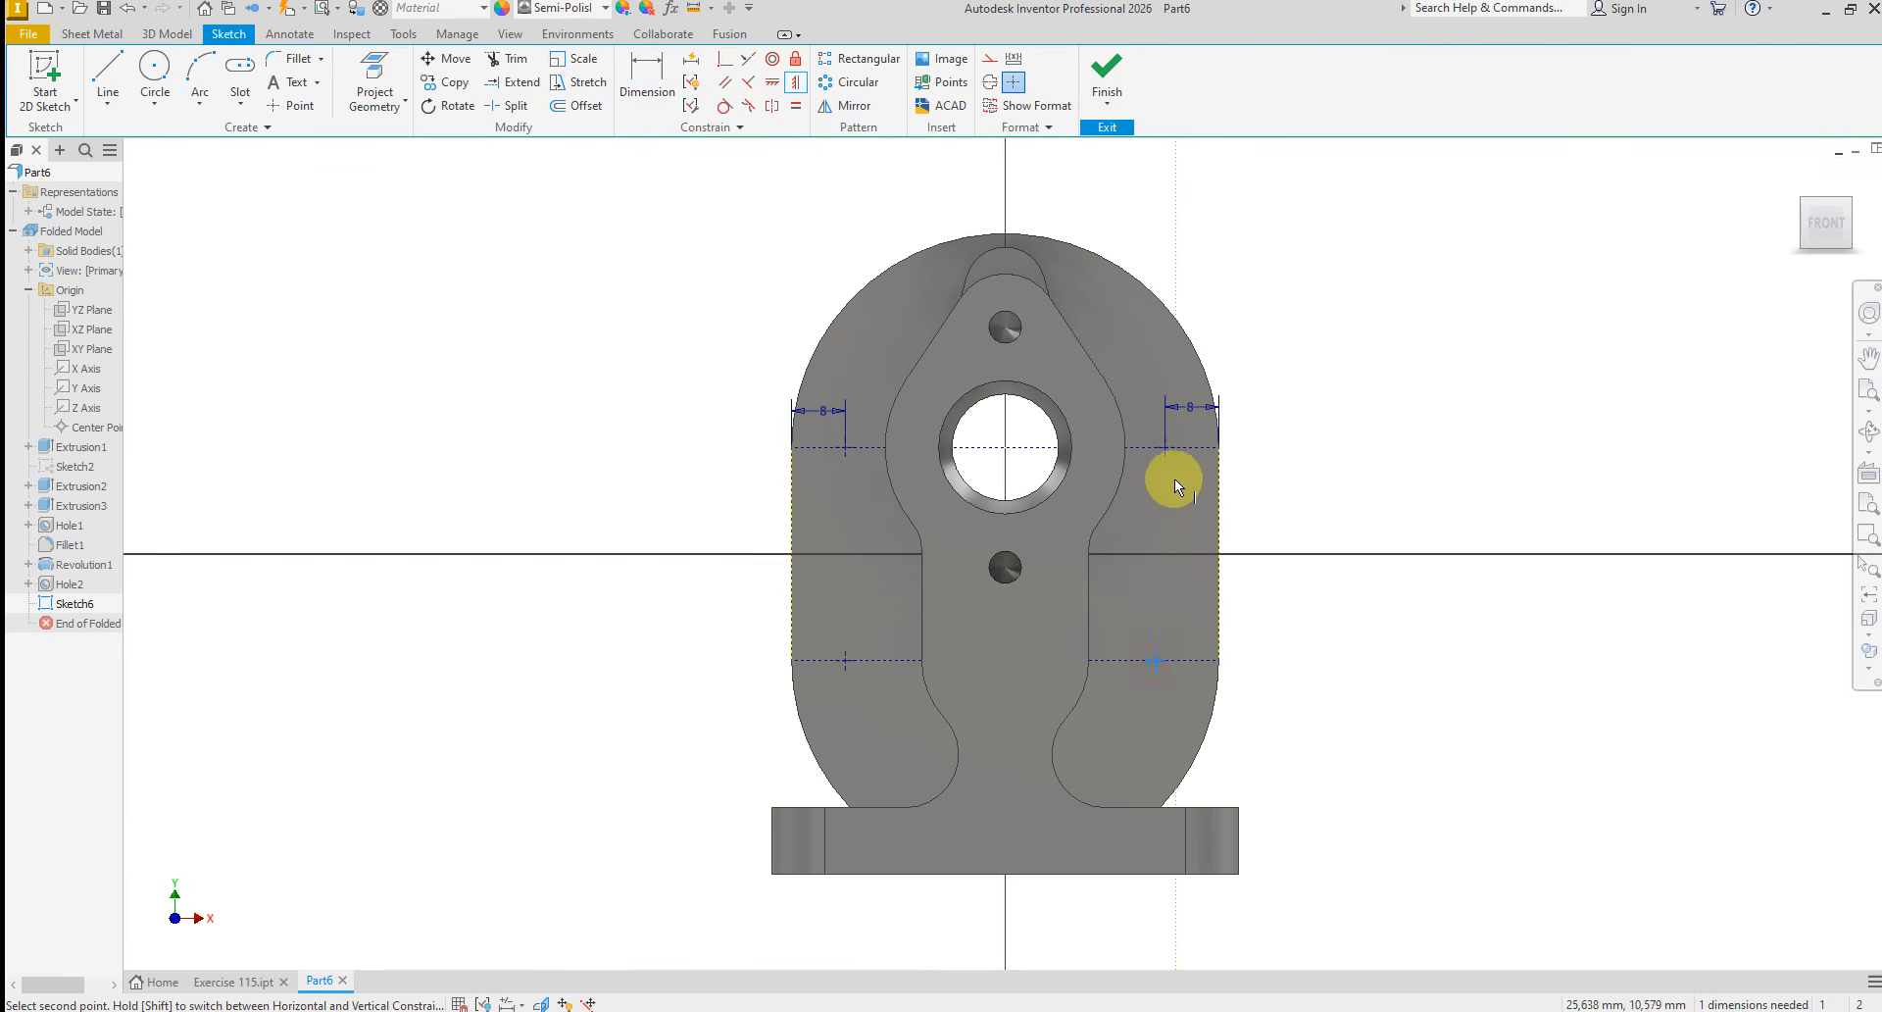
{"action": "left_click", "coordinate": [1167, 457]}
{"action": "right_click", "coordinate": [1332, 449]}
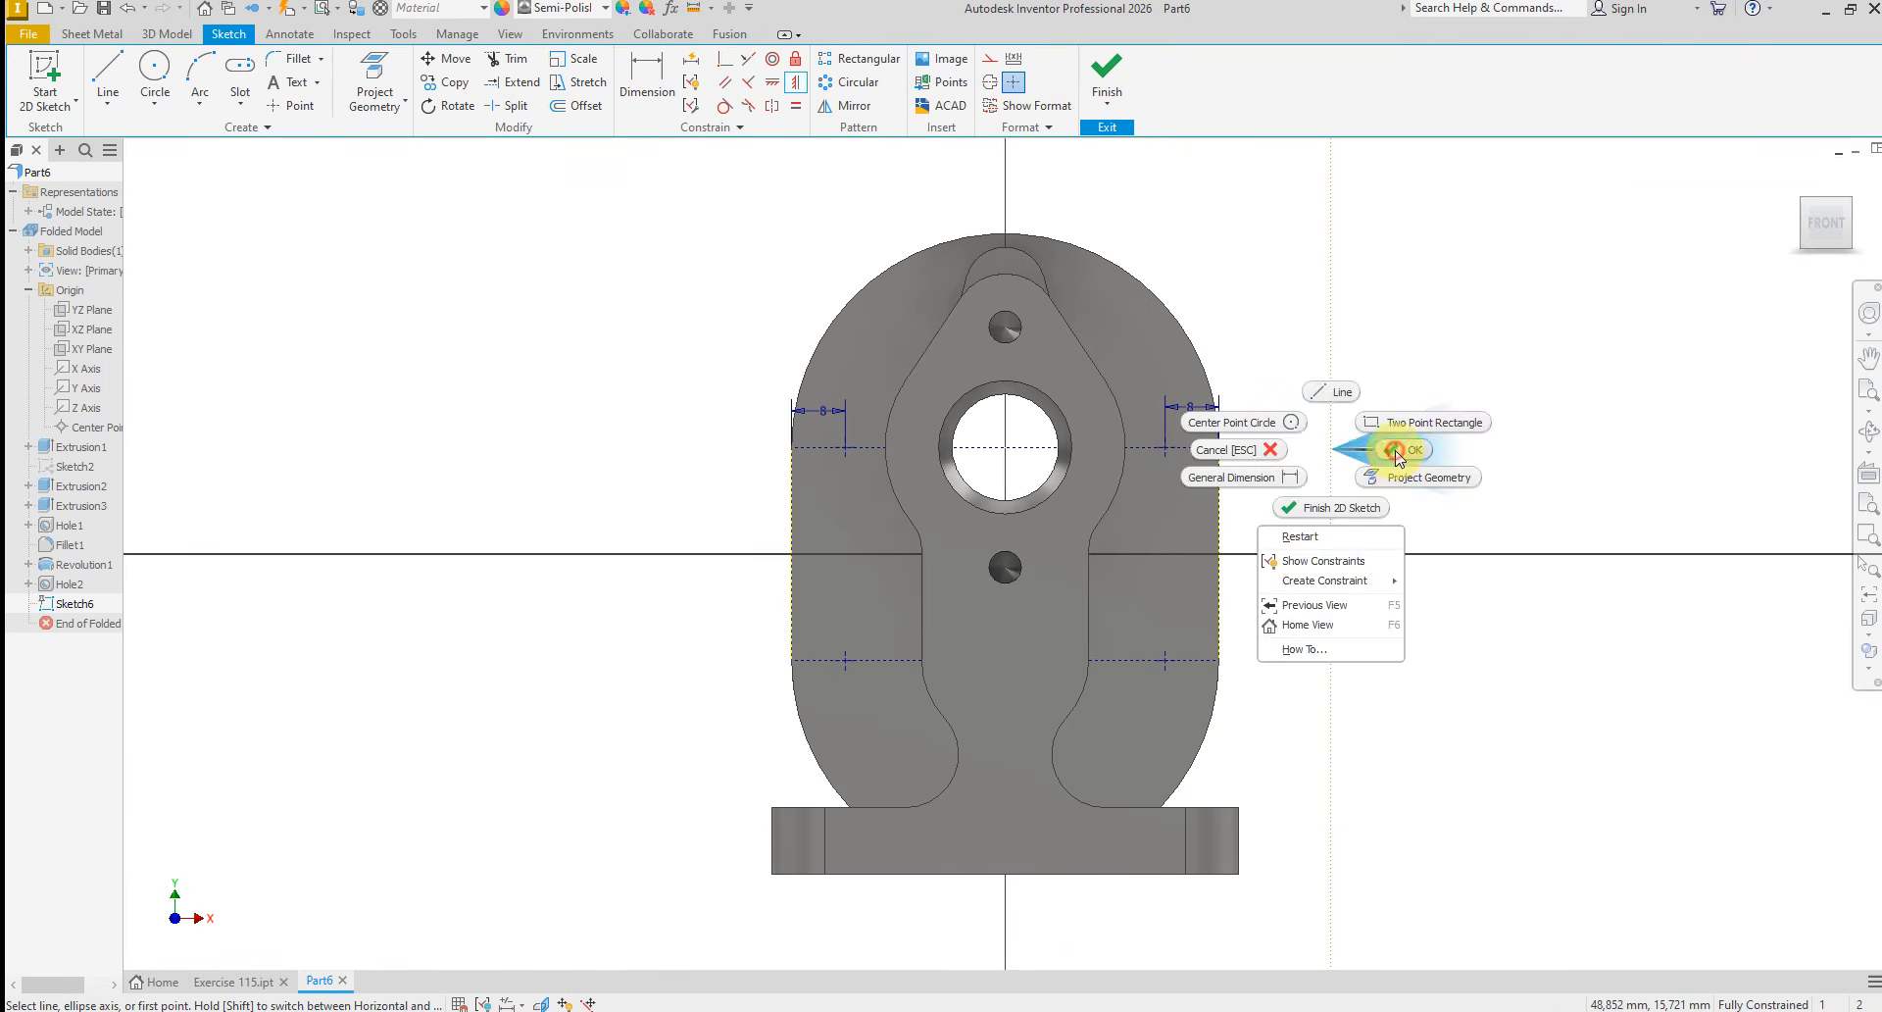
{"action": "left_click", "coordinate": [1397, 451]}
Add a driven horizontal dimension between the two lower sketch points and finish the sketch
{"action": "left_click", "coordinate": [647, 76]}
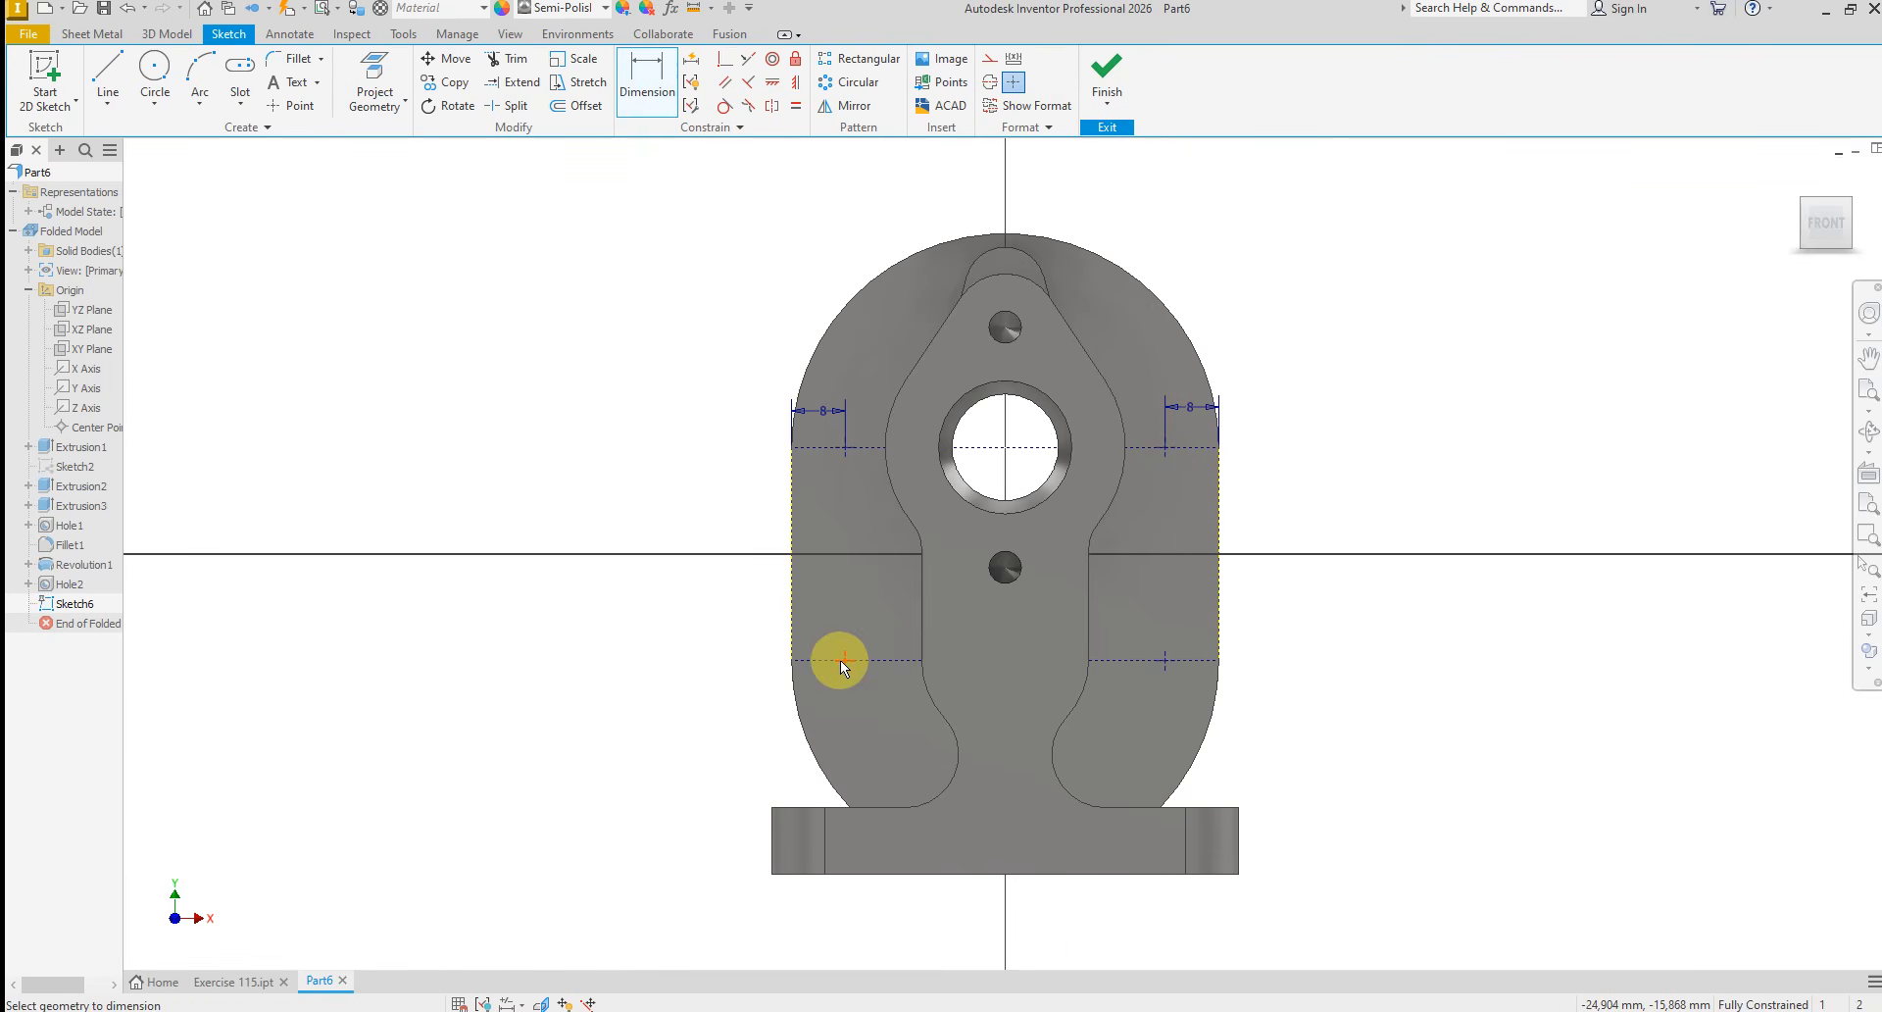
{"action": "left_click", "coordinate": [1163, 661]}
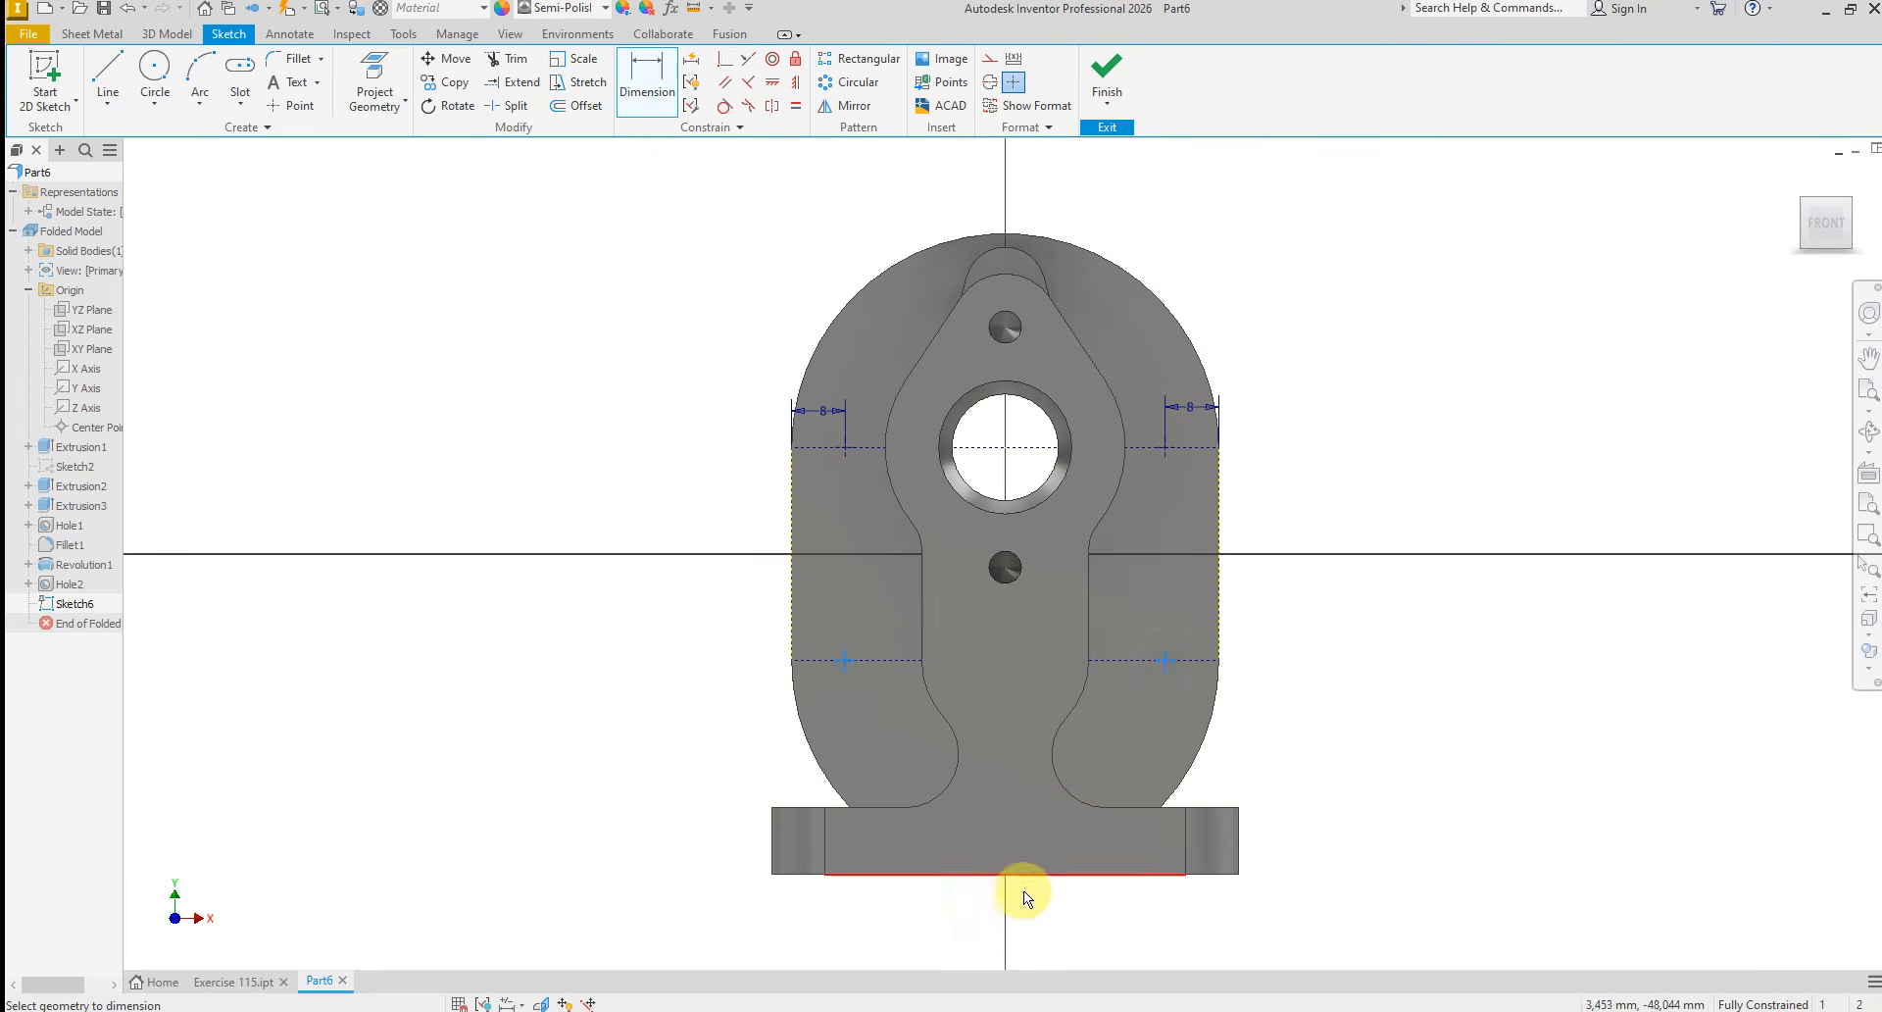
{"action": "left_click", "coordinate": [992, 915]}
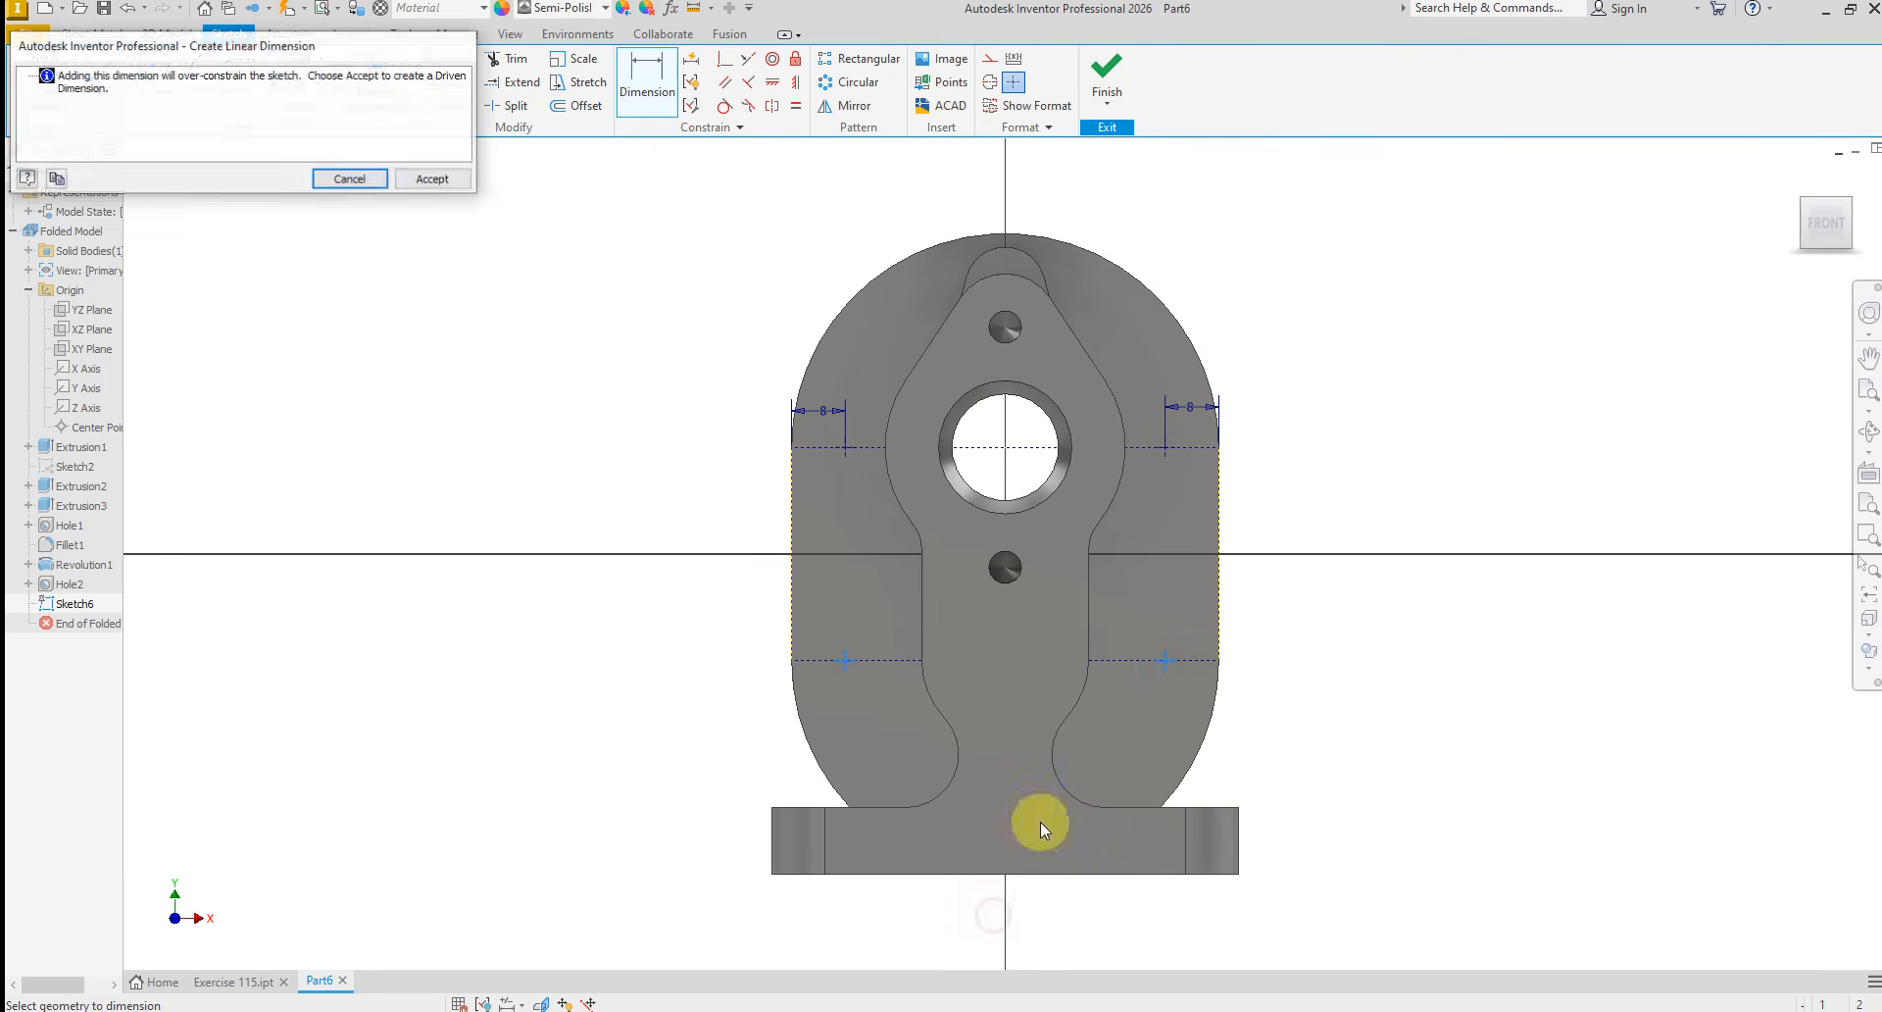
{"action": "left_click", "coordinate": [429, 179]}
{"action": "right_click", "coordinate": [1335, 644]}
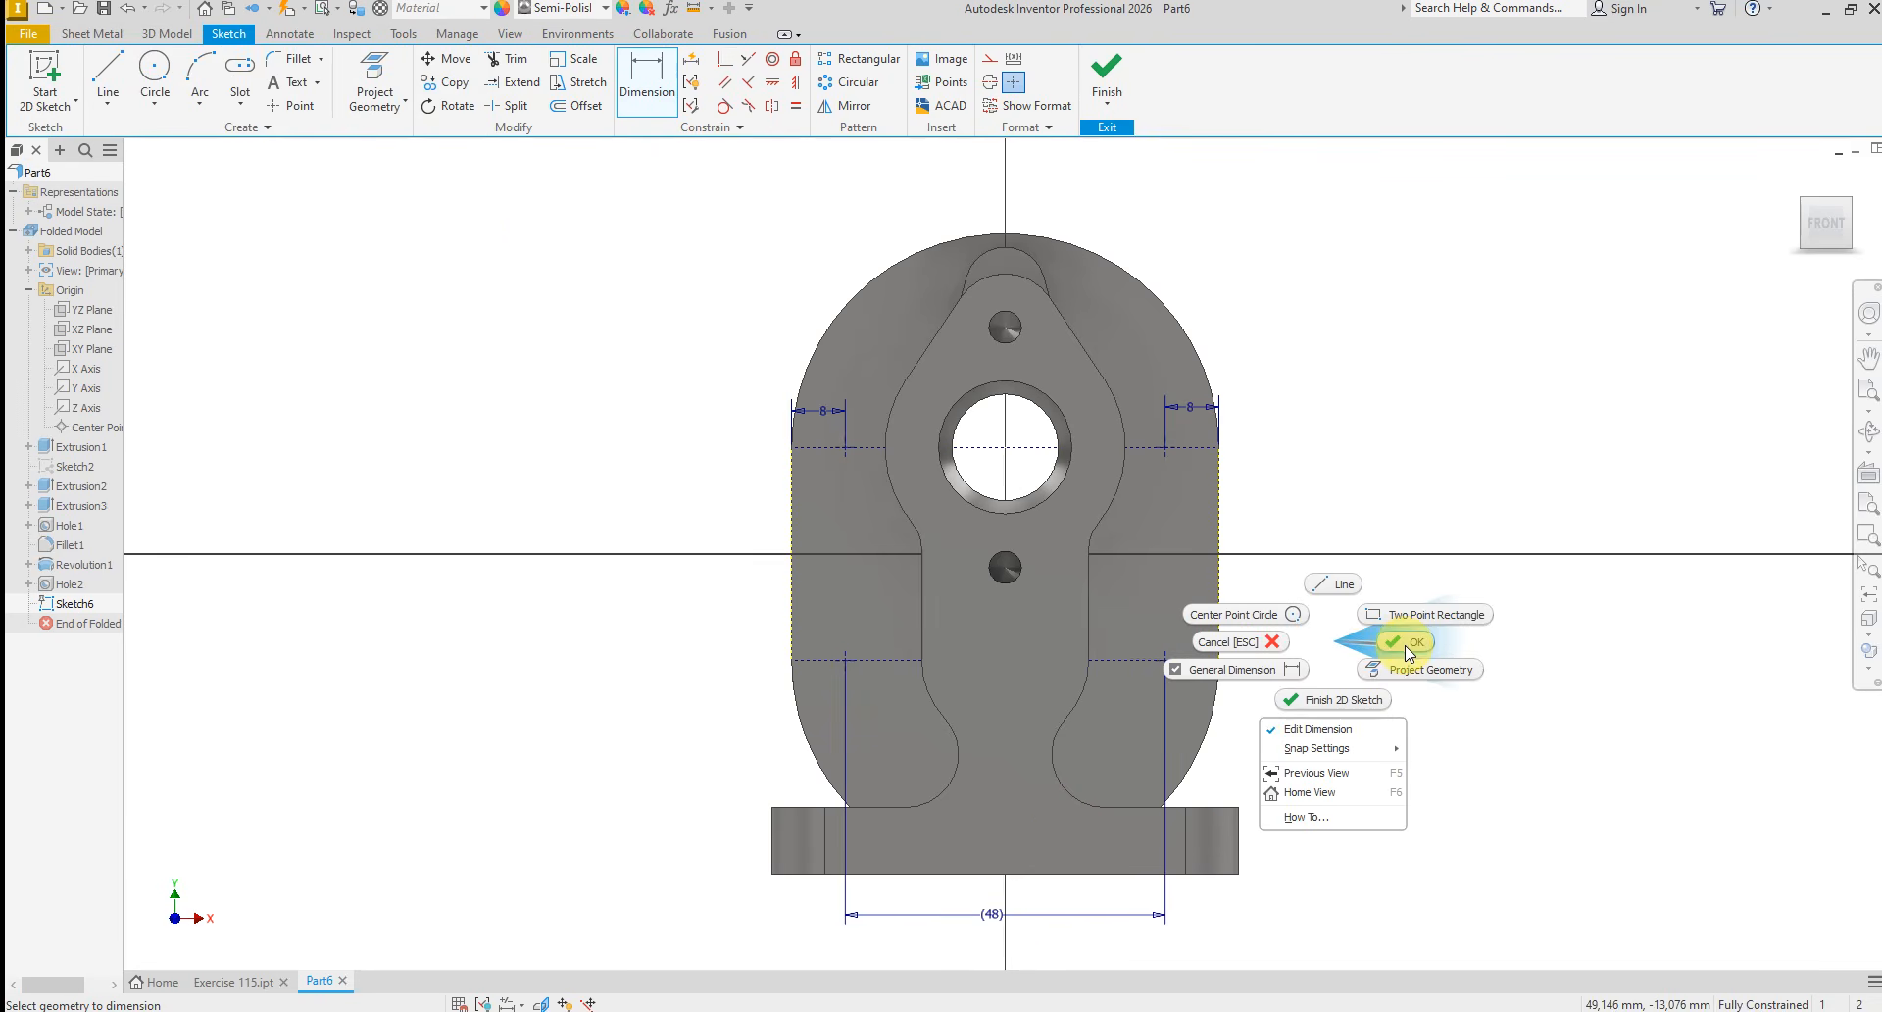
{"action": "left_click", "coordinate": [1407, 647]}
{"action": "left_click", "coordinate": [1107, 73]}
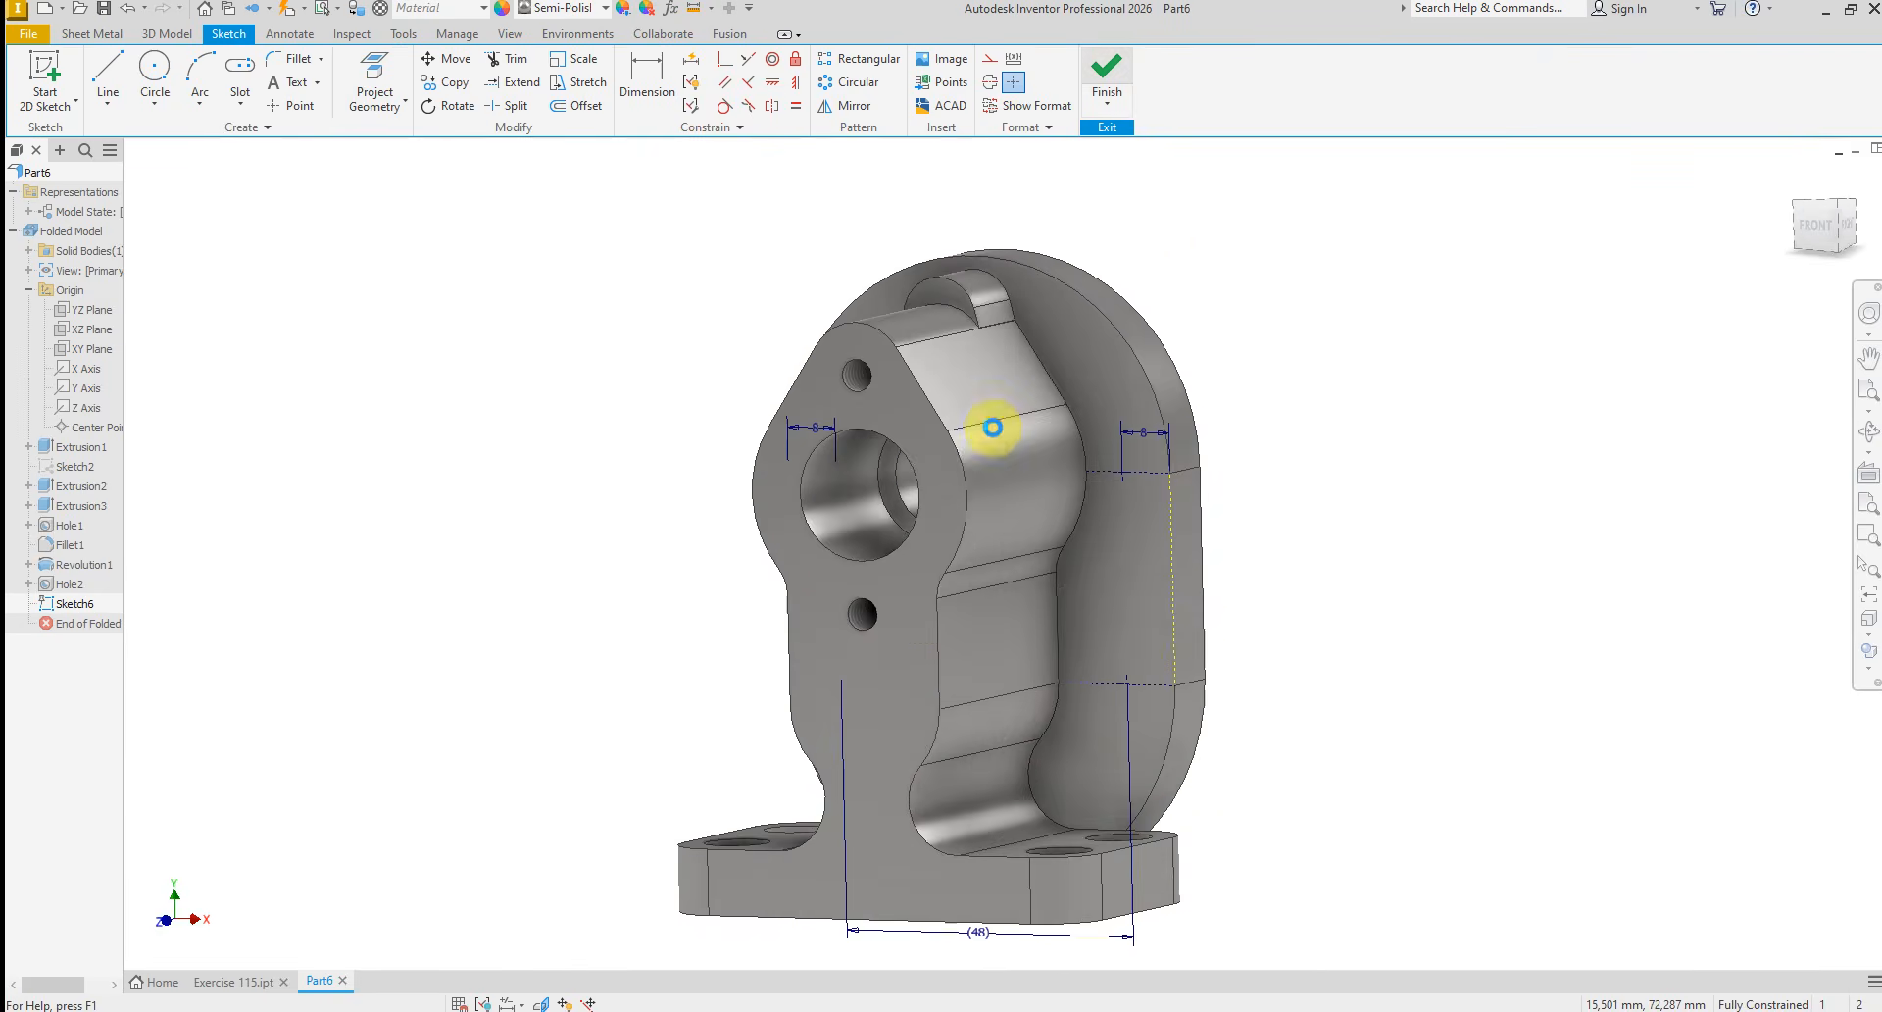
Check the back plate's hole callout in E115.PNG, then set up simple holes with a counterbore seat at the four sketch points
{"action": "left_click", "coordinate": [772, 1010]}
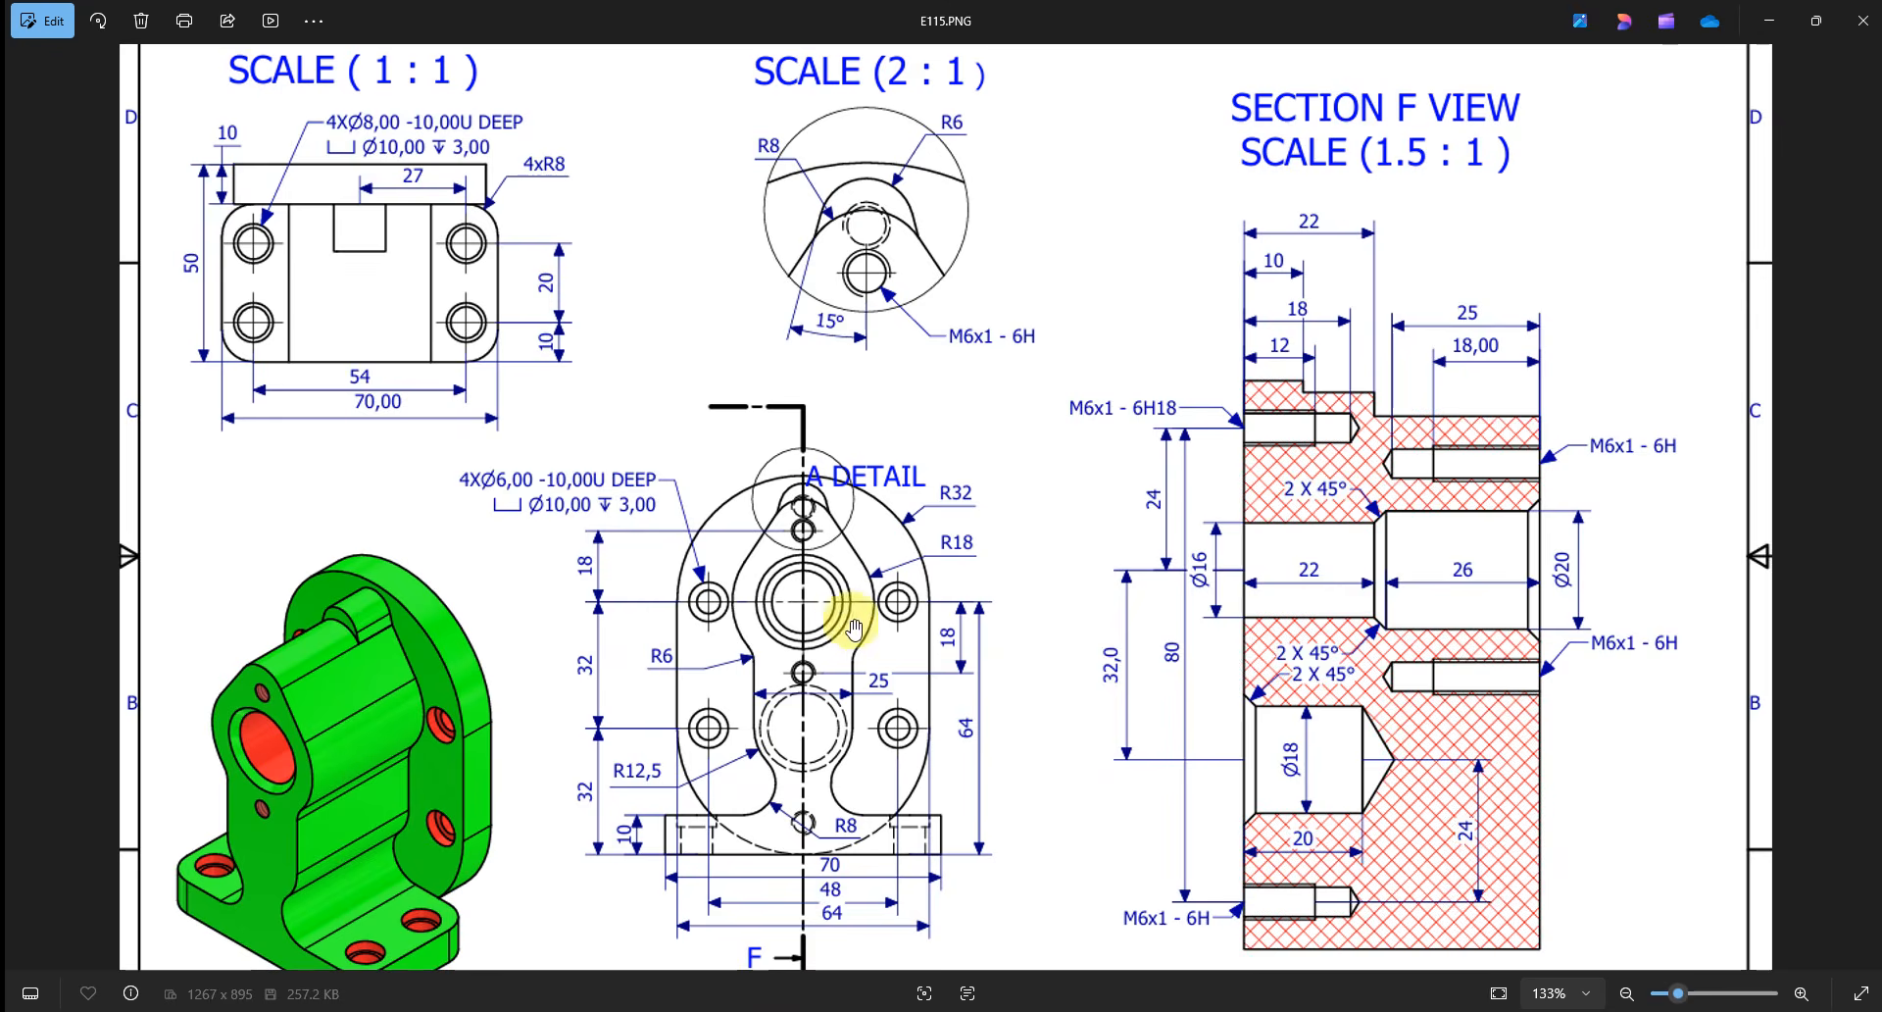
{"action": "scroll", "coordinate": [849, 616], "scroll_direction": "down", "scroll_amount": 3}
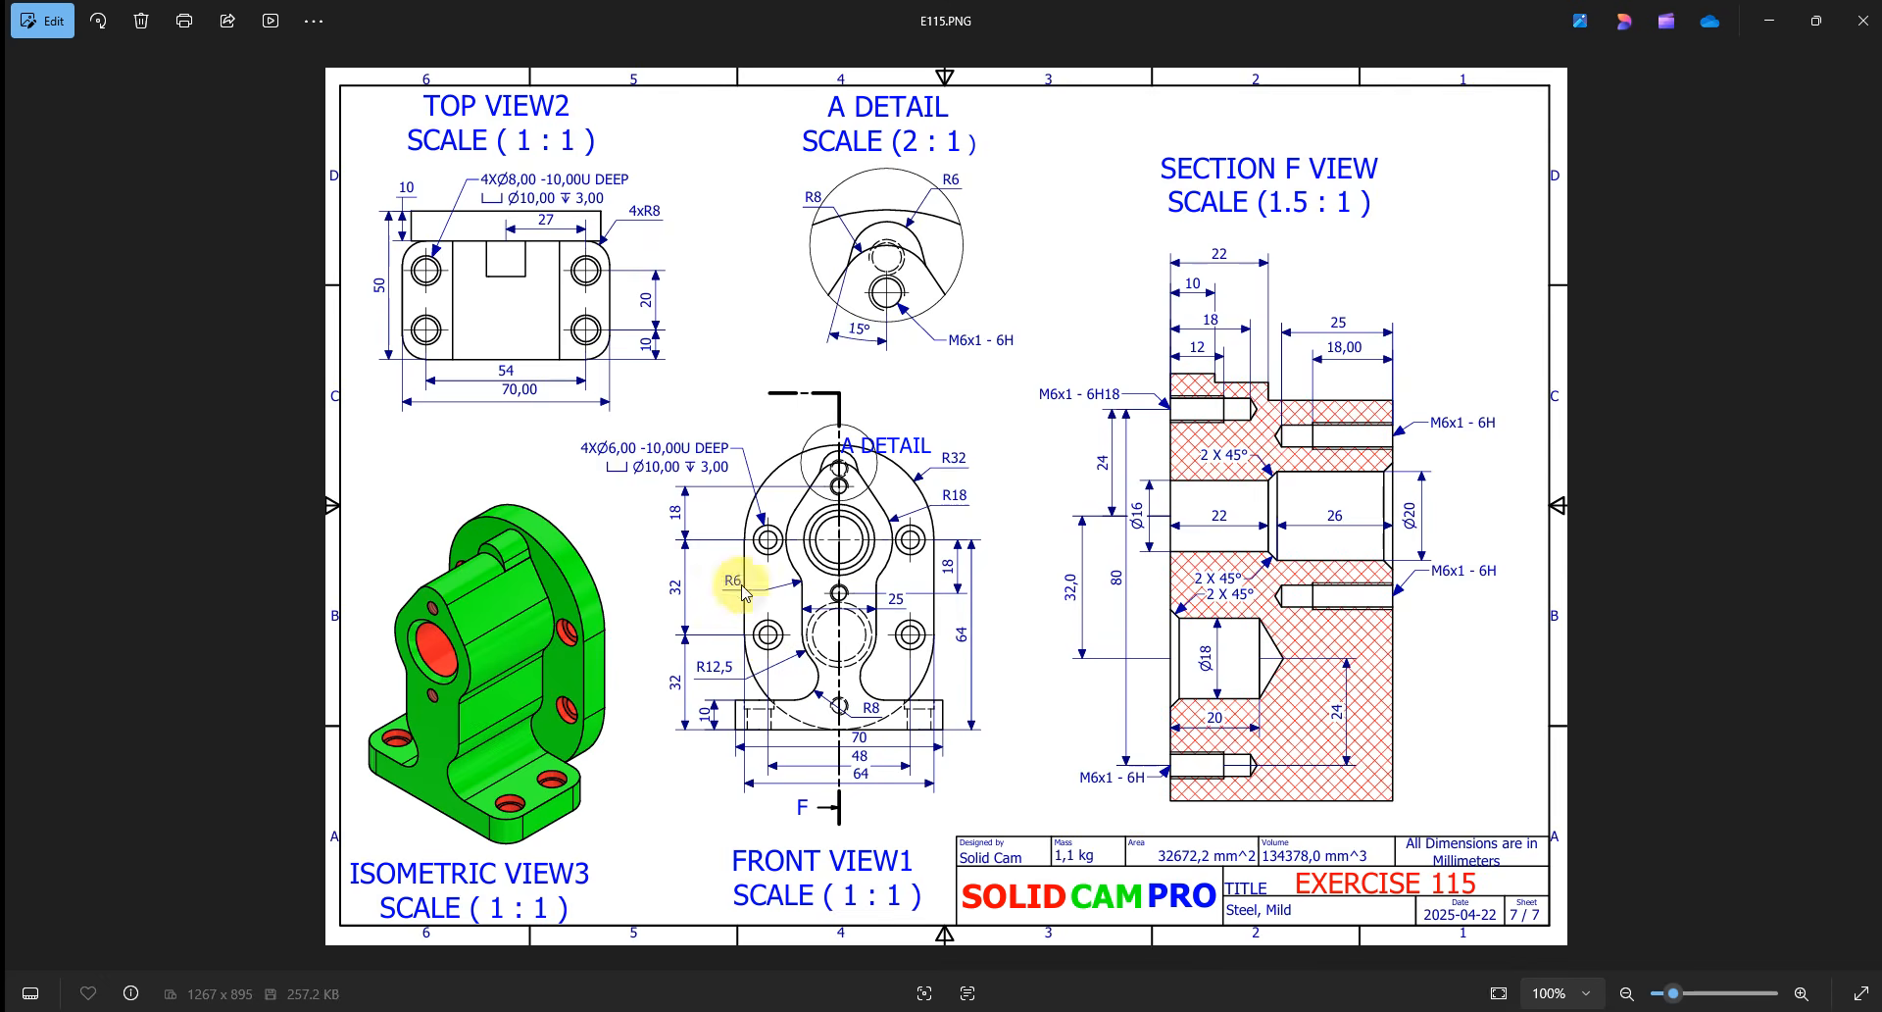
{"action": "scroll", "coordinate": [564, 446], "scroll_direction": "up", "scroll_amount": 1}
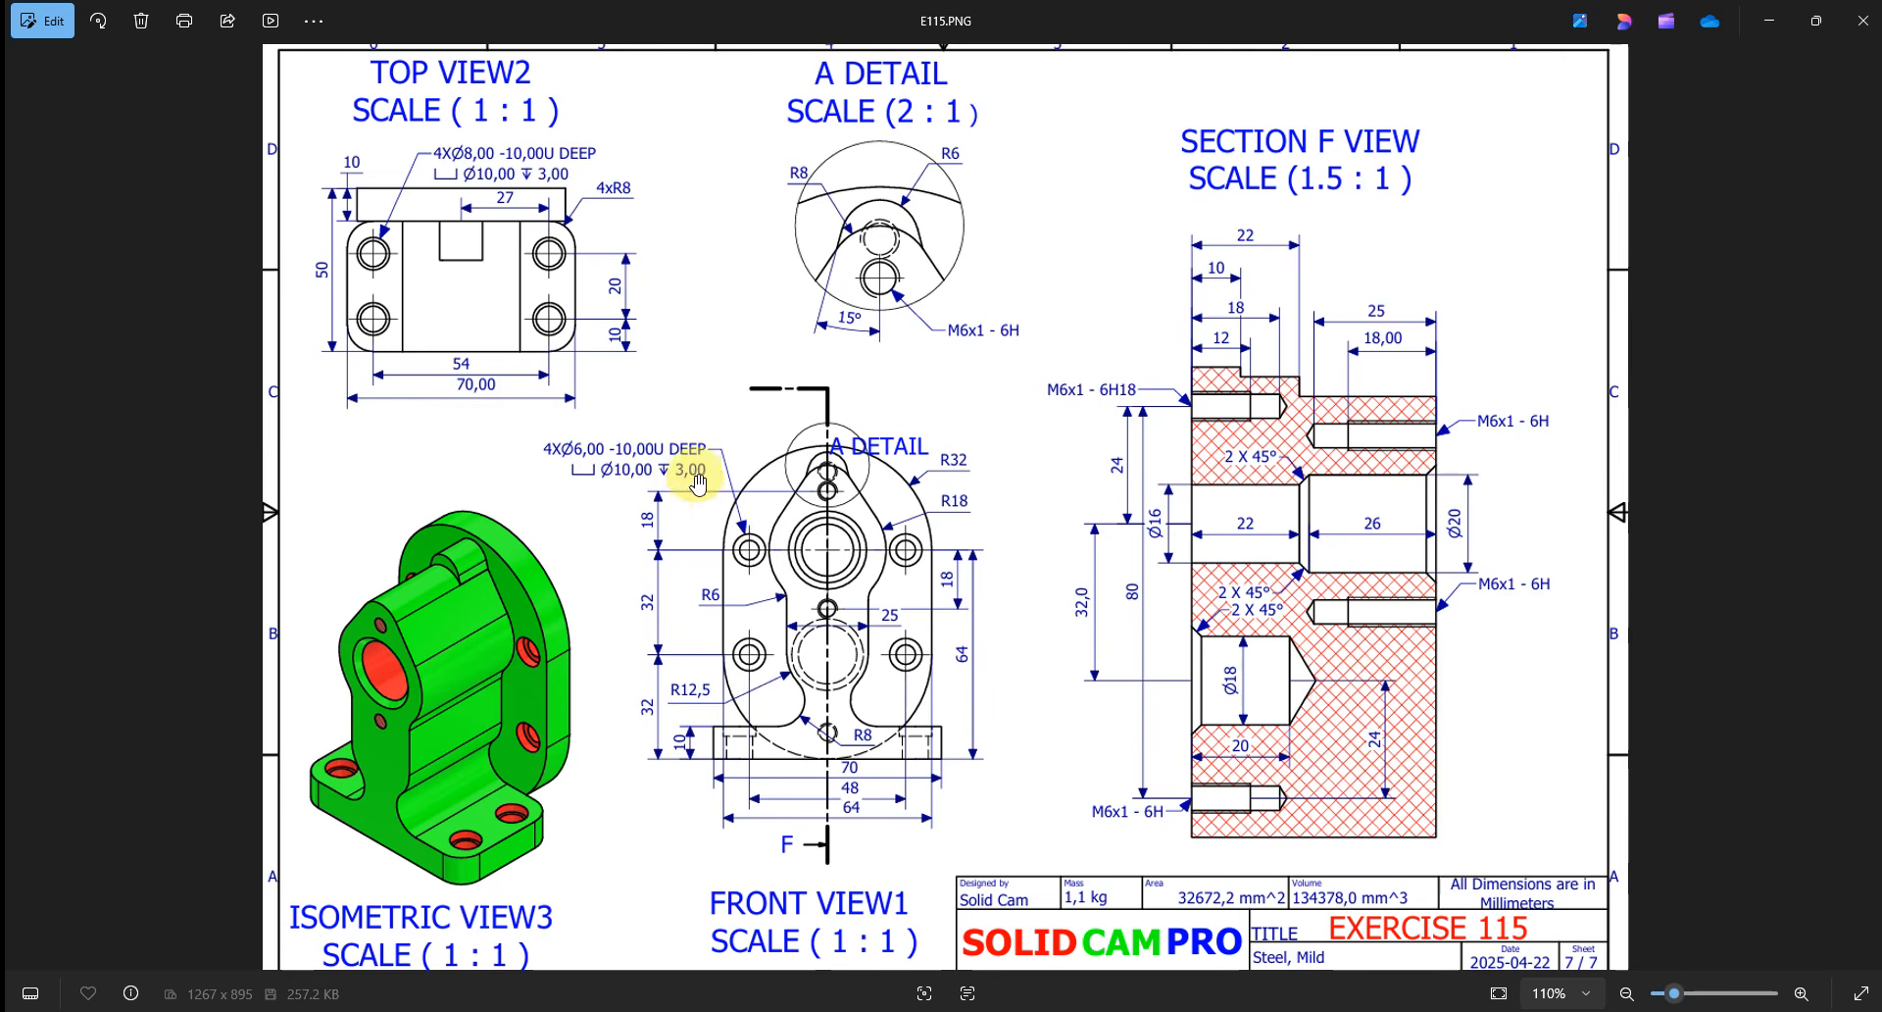
{"action": "scroll", "coordinate": [798, 525], "scroll_direction": "down", "scroll_amount": 1}
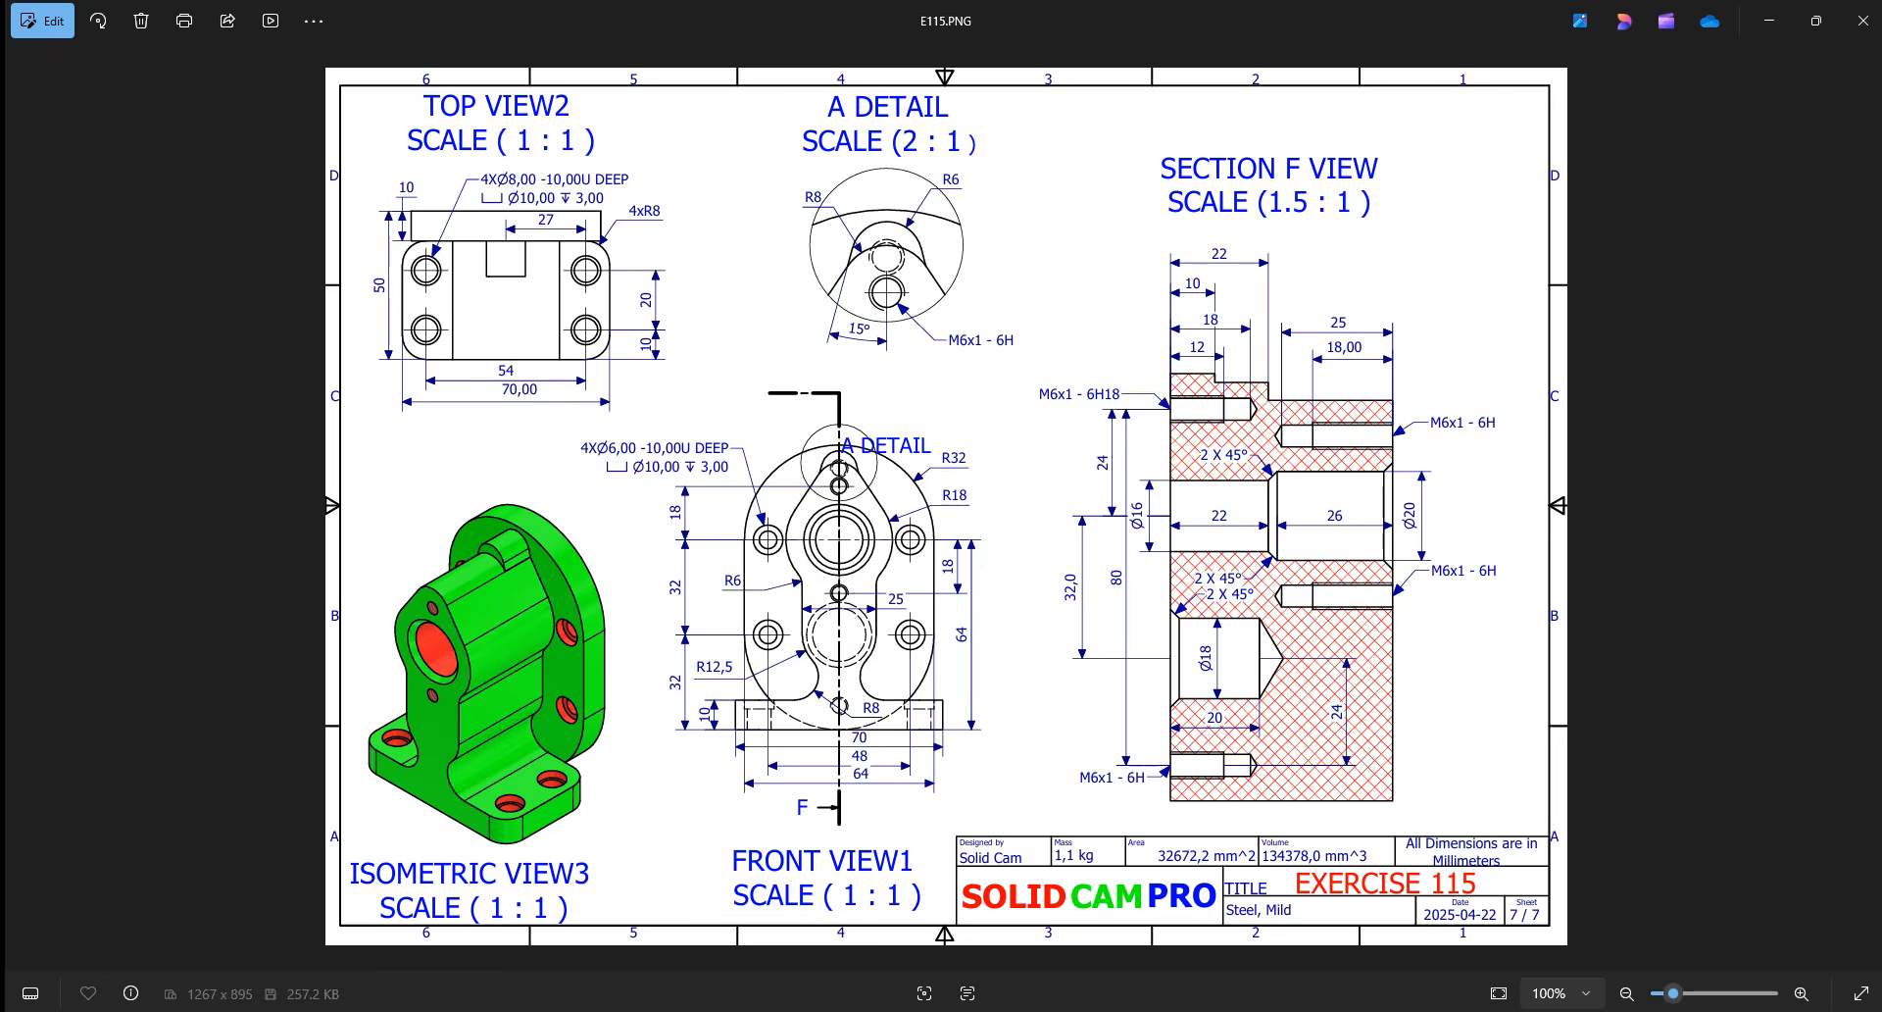
{"action": "left_click", "coordinate": [733, 1010]}
{"action": "middle_click_drag", "start_coordinate": [297, 147], "coordinate": [322, 168]}
{"action": "left_click", "coordinate": [394, 73]}
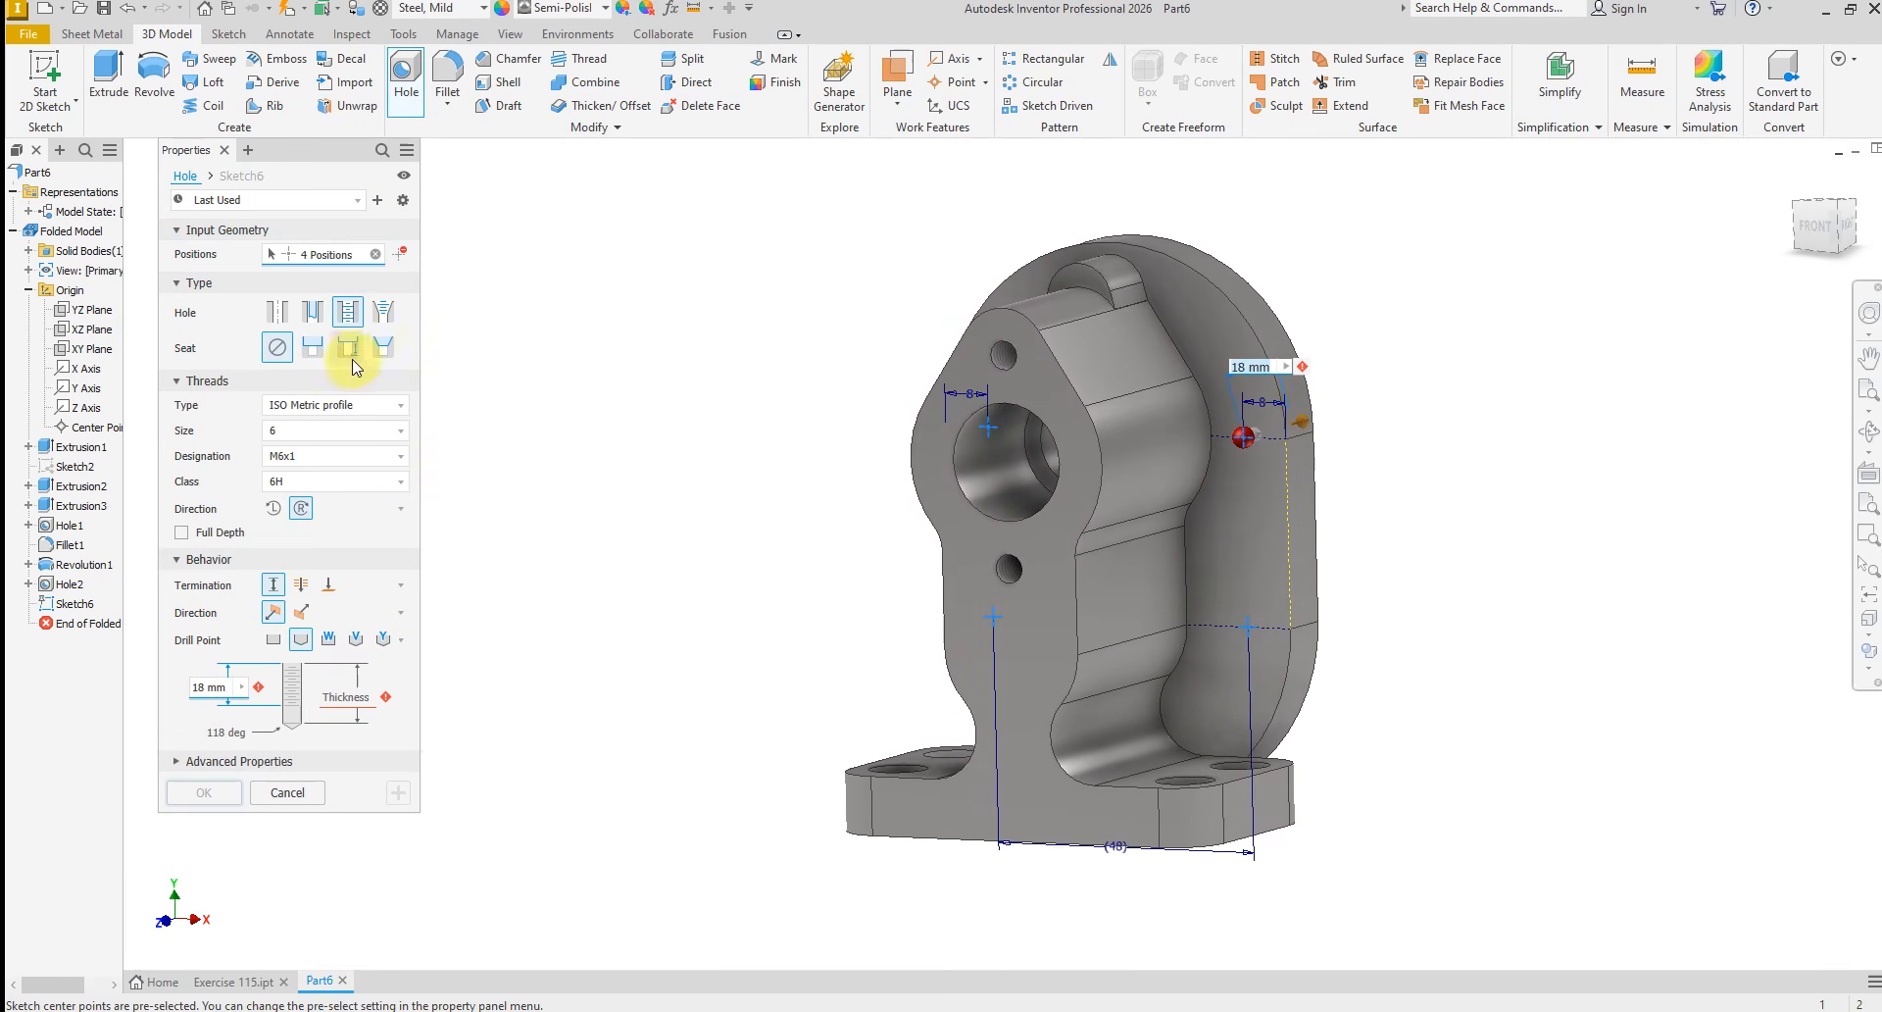
{"action": "left_click", "coordinate": [313, 355]}
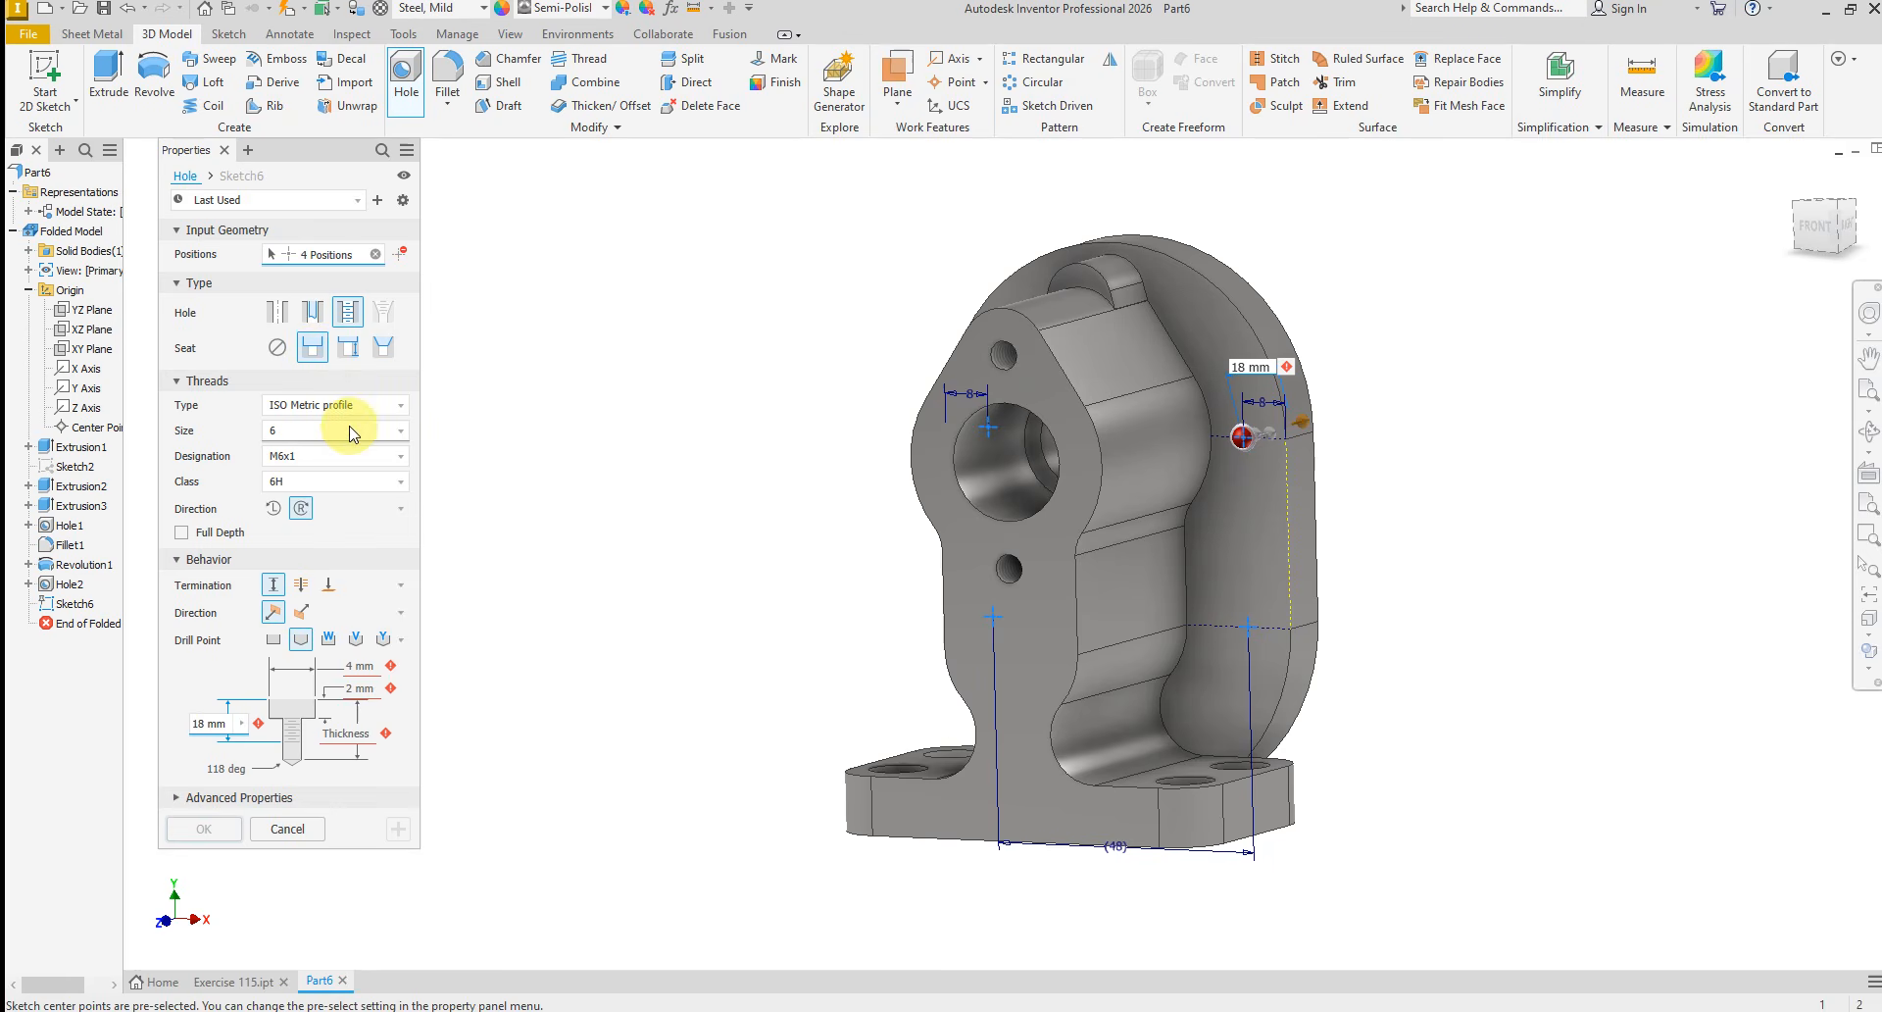
{"action": "left_click", "coordinate": [279, 311]}
Create the four holes with a 10 mm diameter, 3 mm deep counterbore, 6 mm hole diameter, 10 mm depth and a flat drill point
{"action": "left_click", "coordinate": [355, 487]}
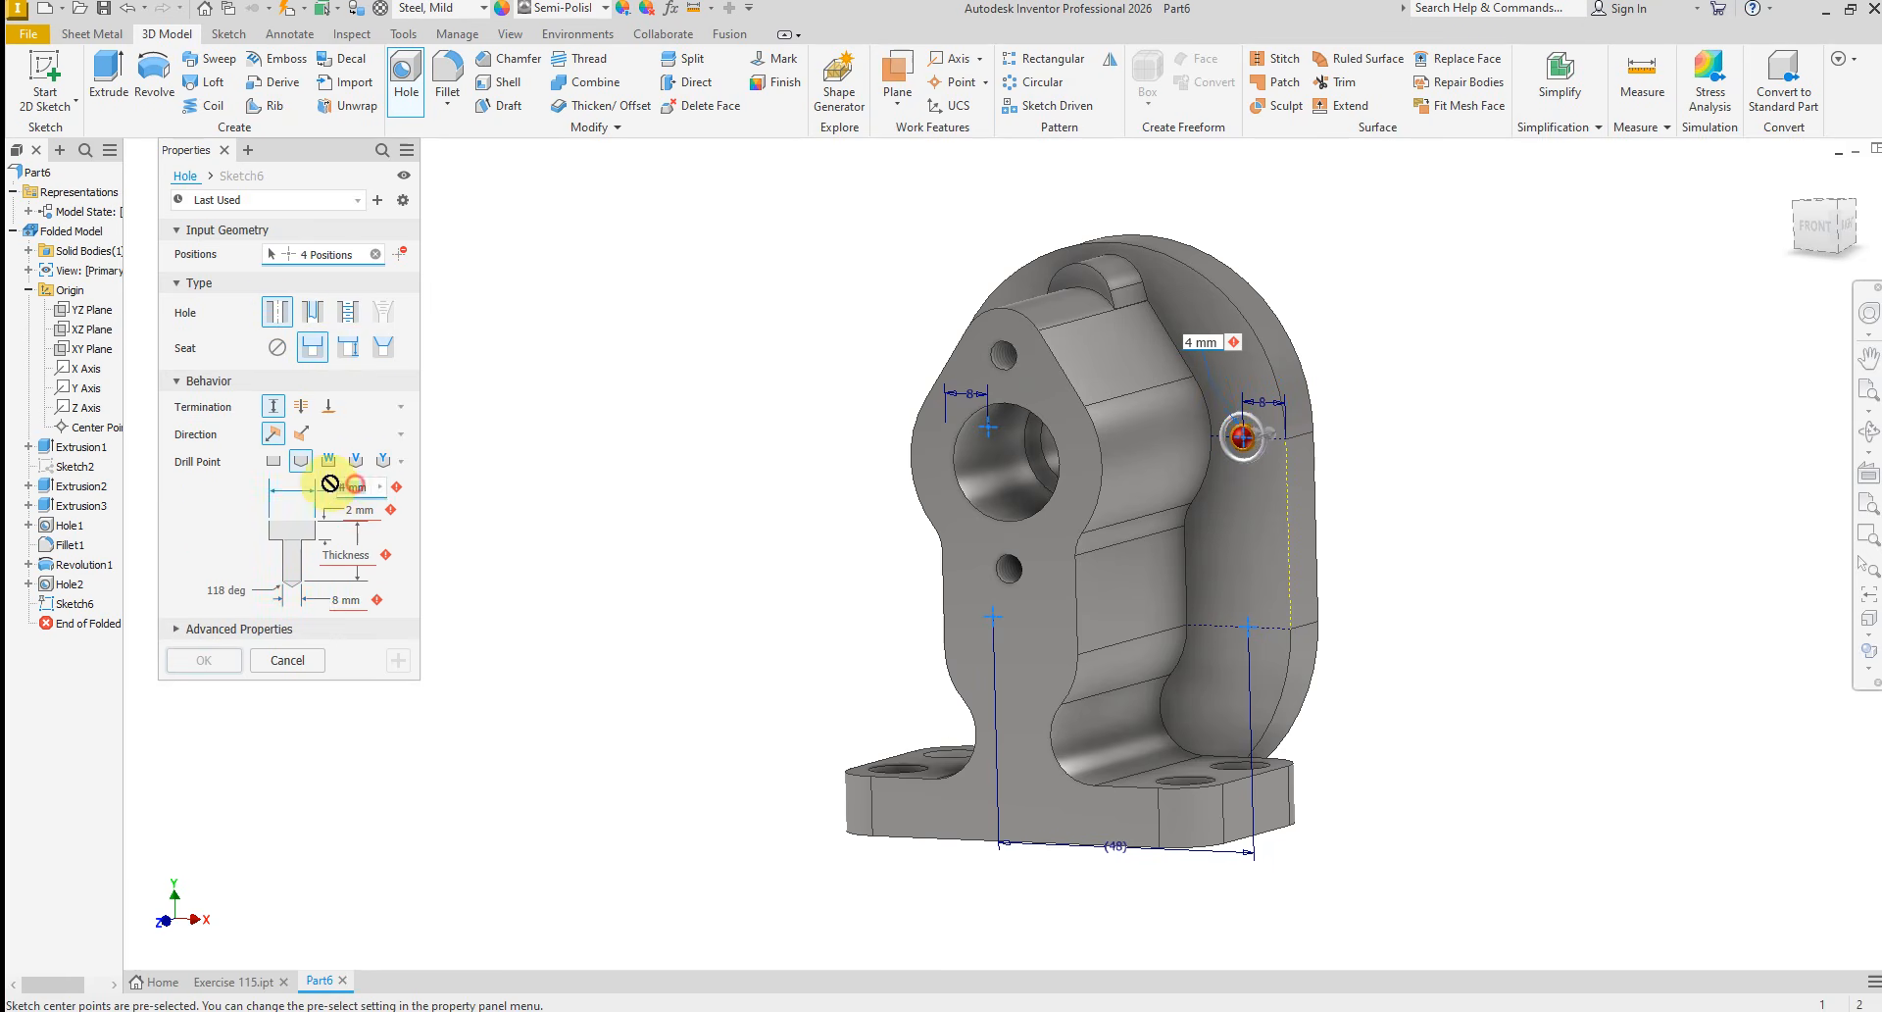
{"action": "type", "text": "1"}
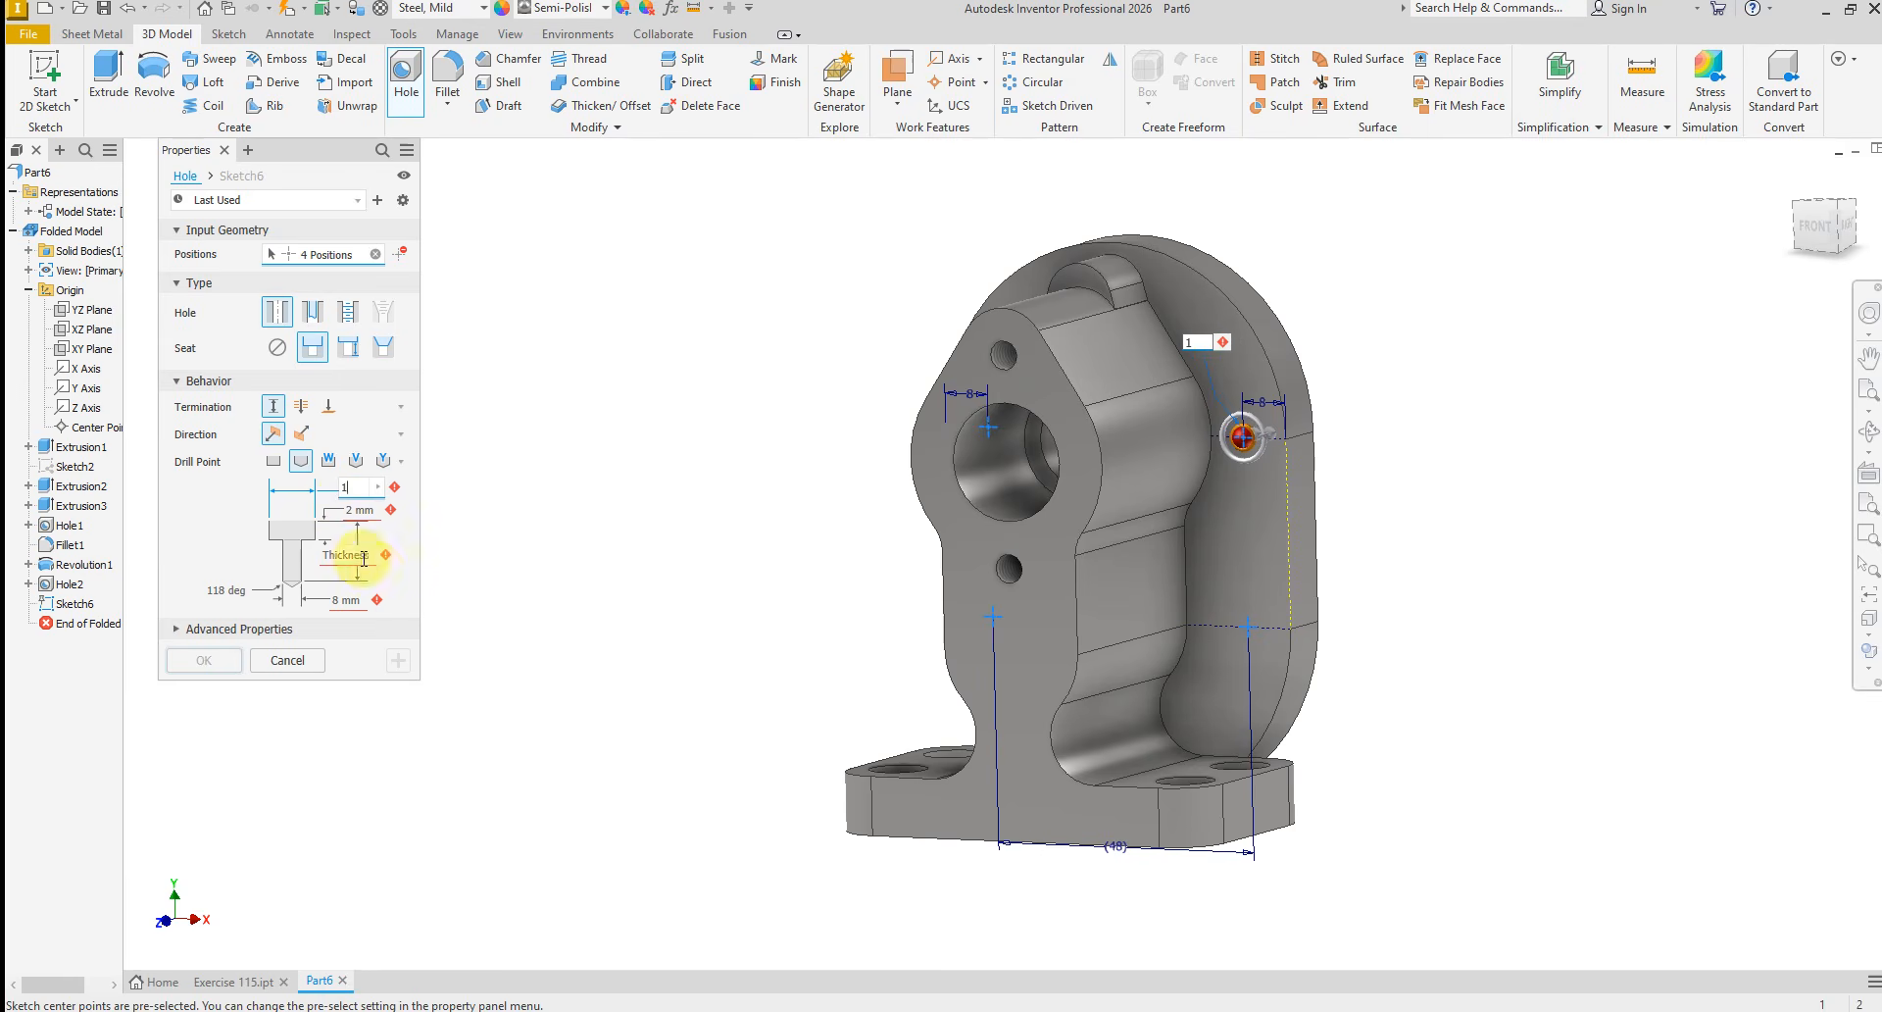
{"action": "type", "text": "0"}
{"action": "left_click", "coordinate": [354, 510]}
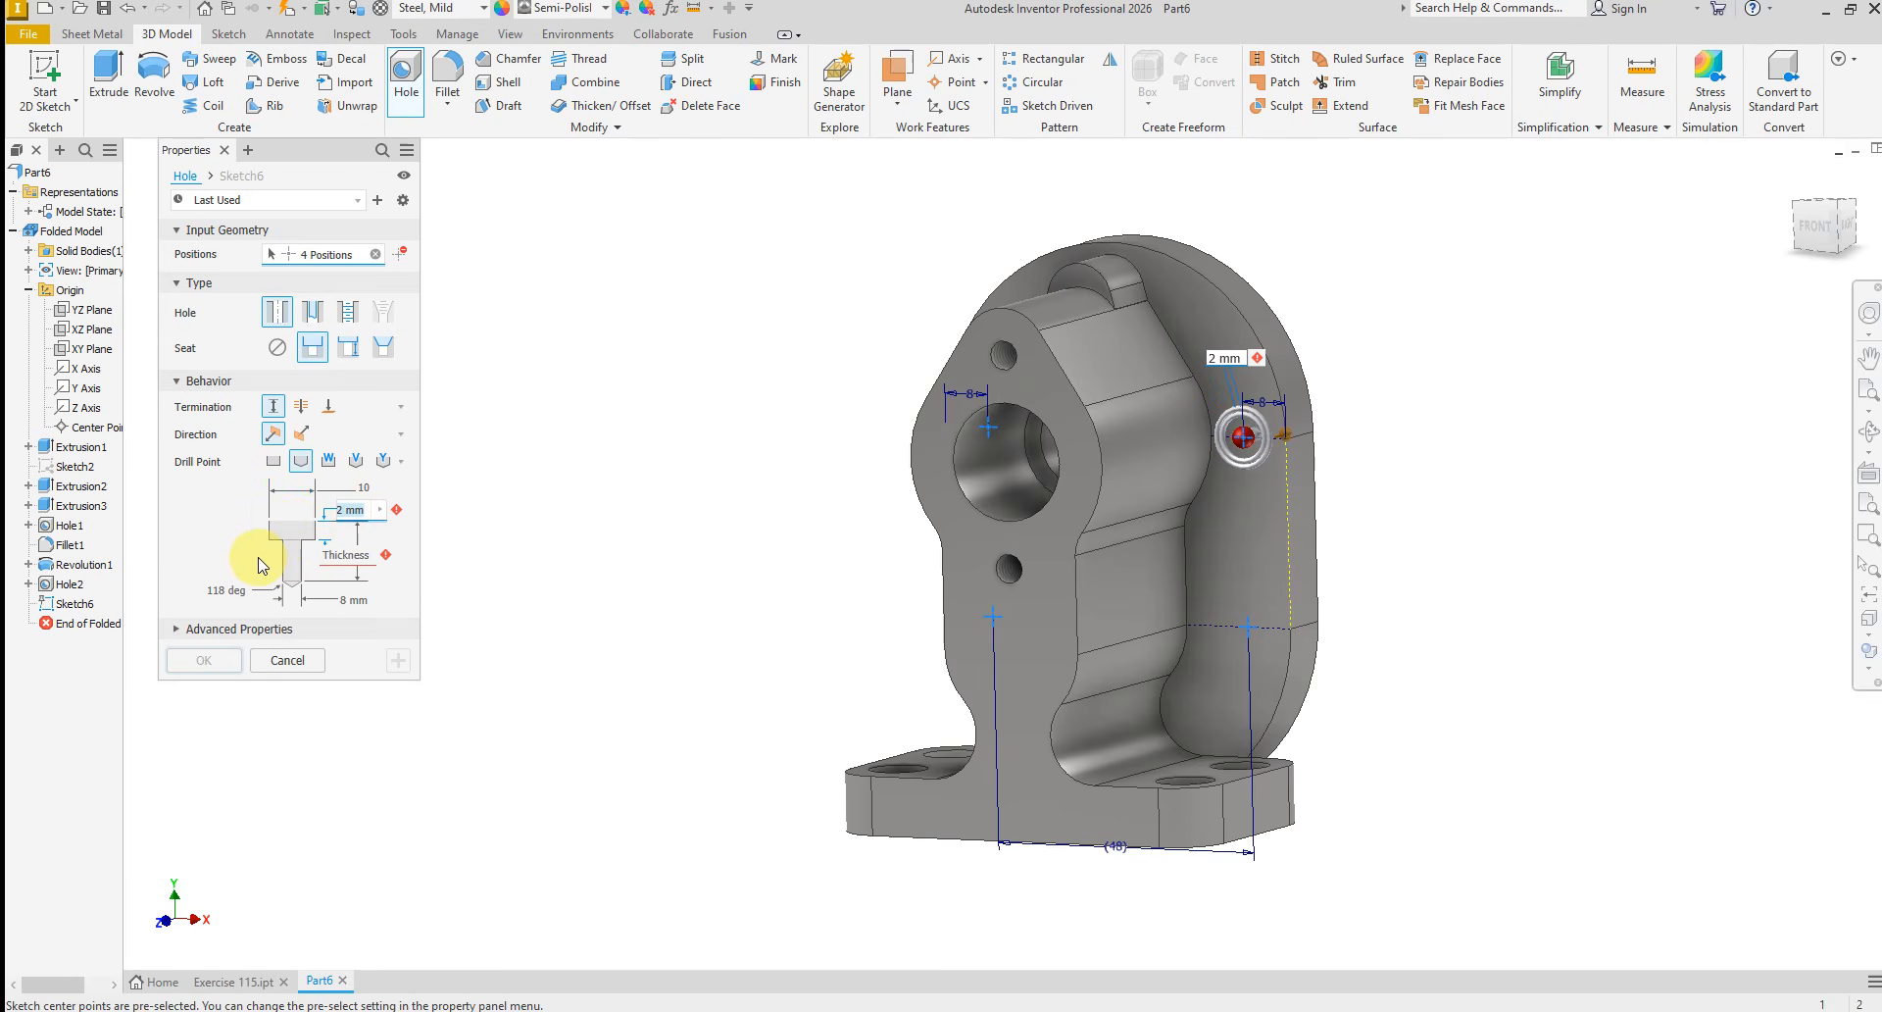
{"action": "left_click", "coordinate": [338, 600]}
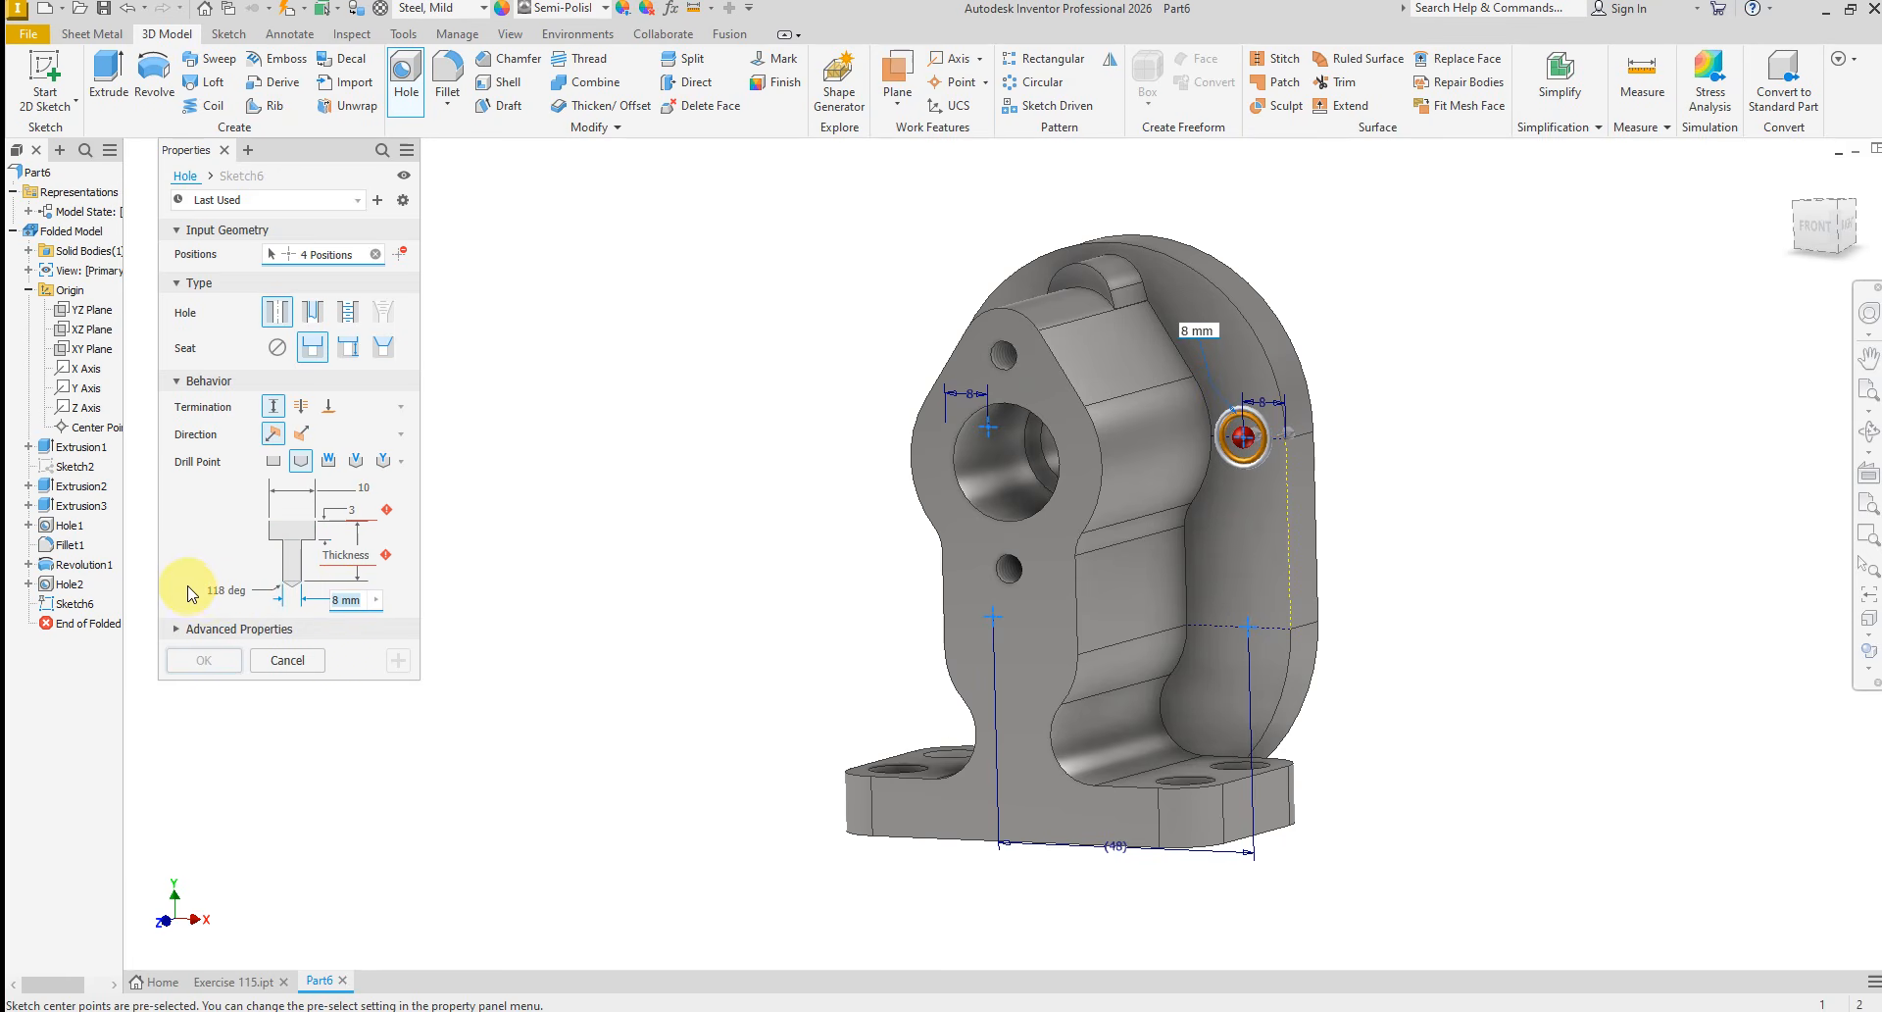
{"action": "left_click", "coordinate": [347, 554]}
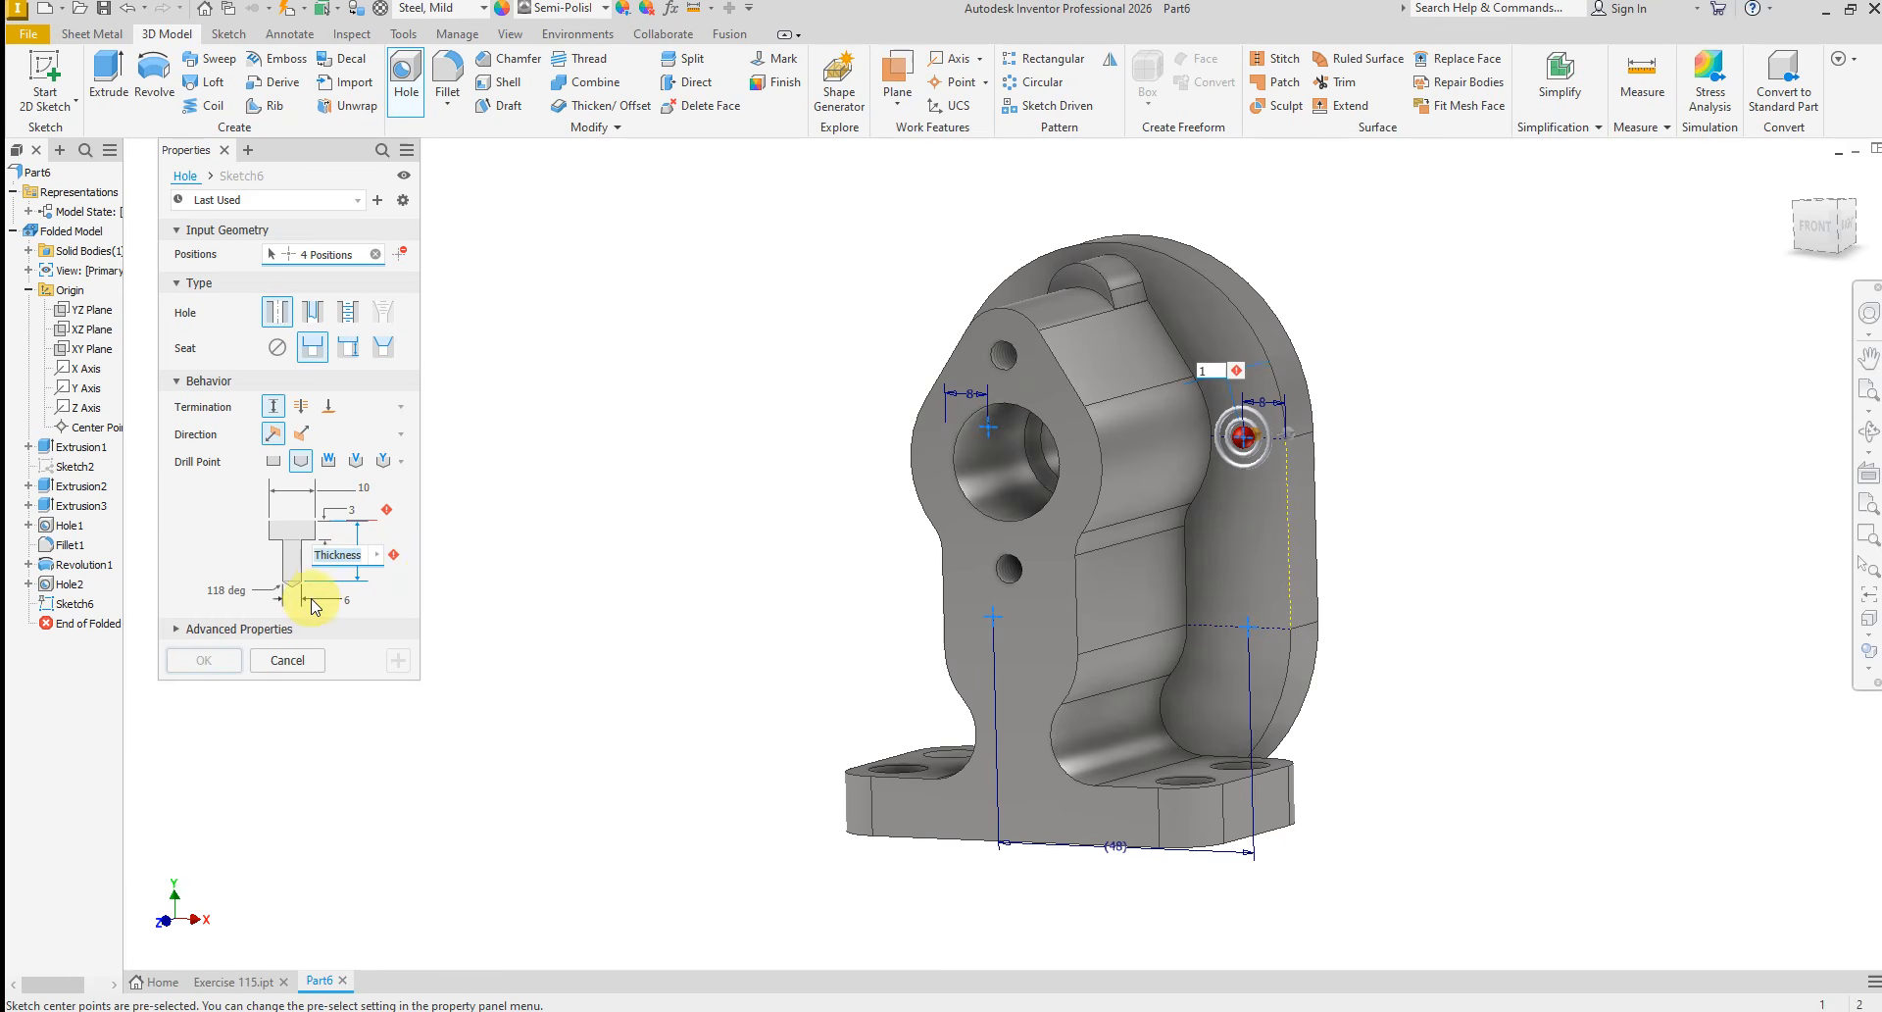
{"action": "type", "text": "10"}
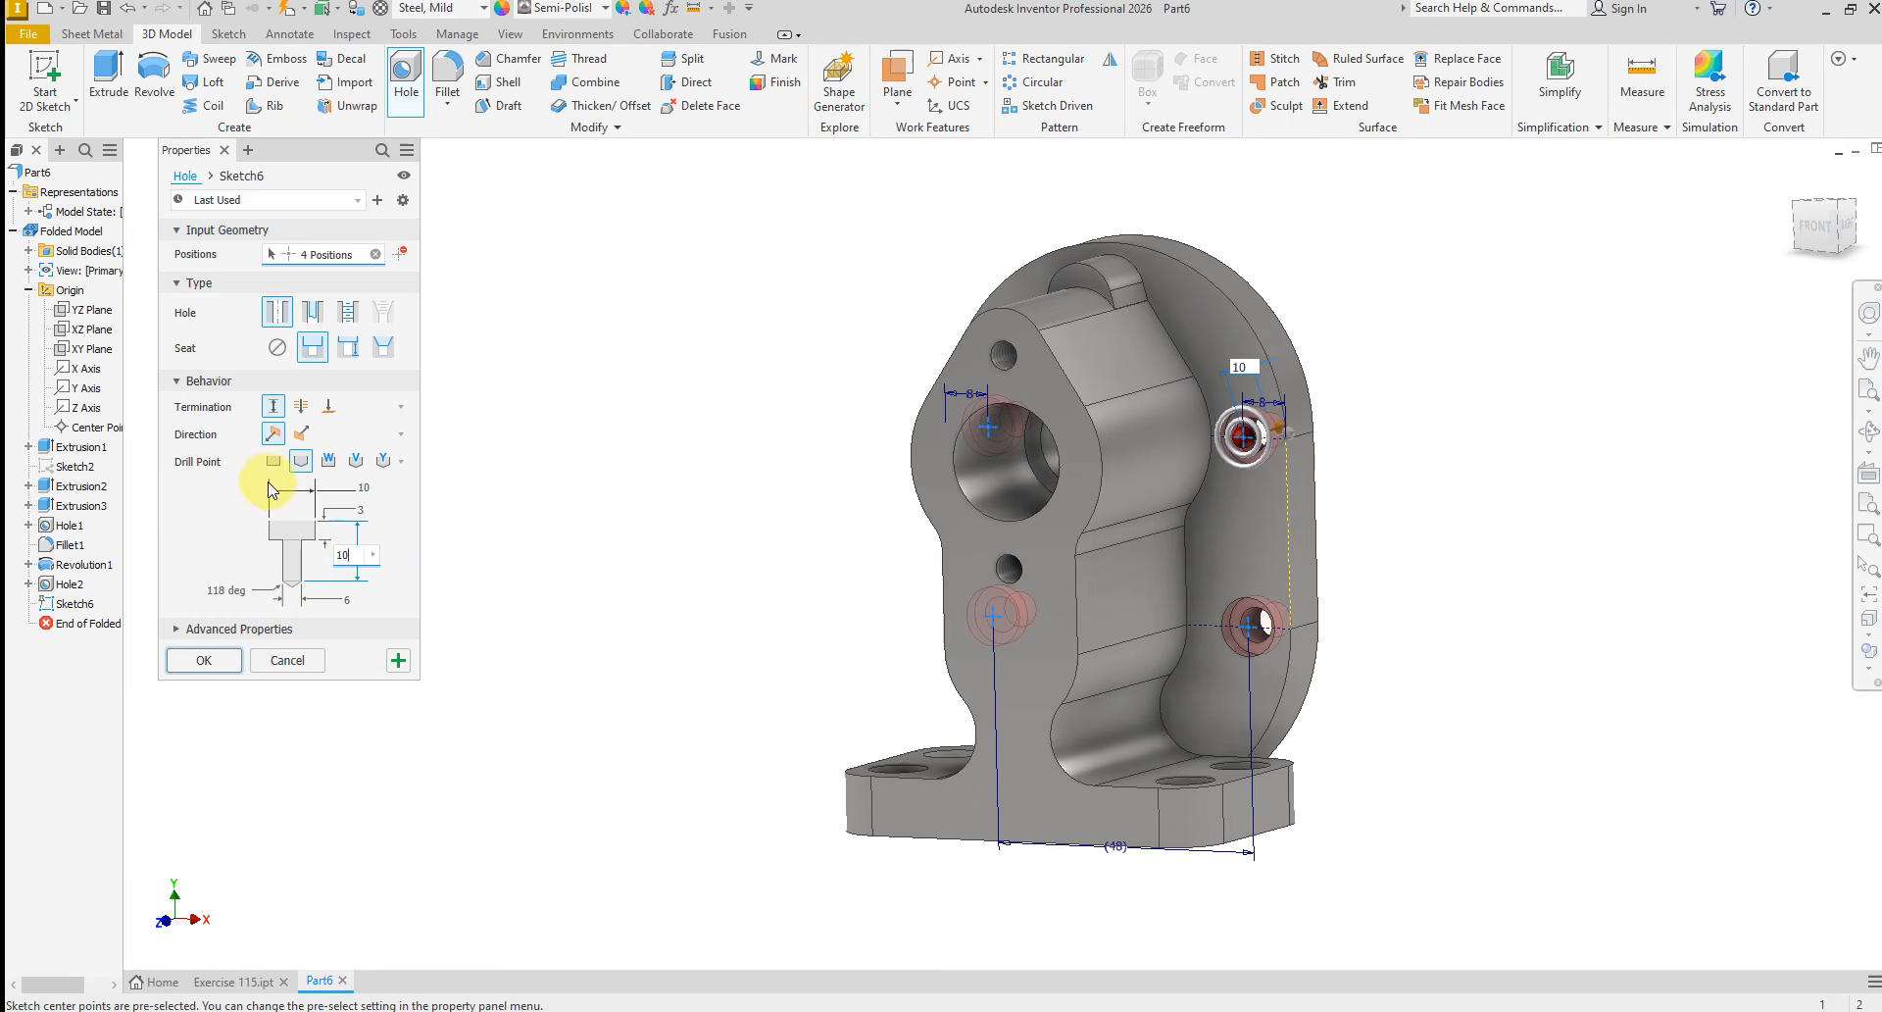
{"action": "left_click", "coordinate": [274, 463]}
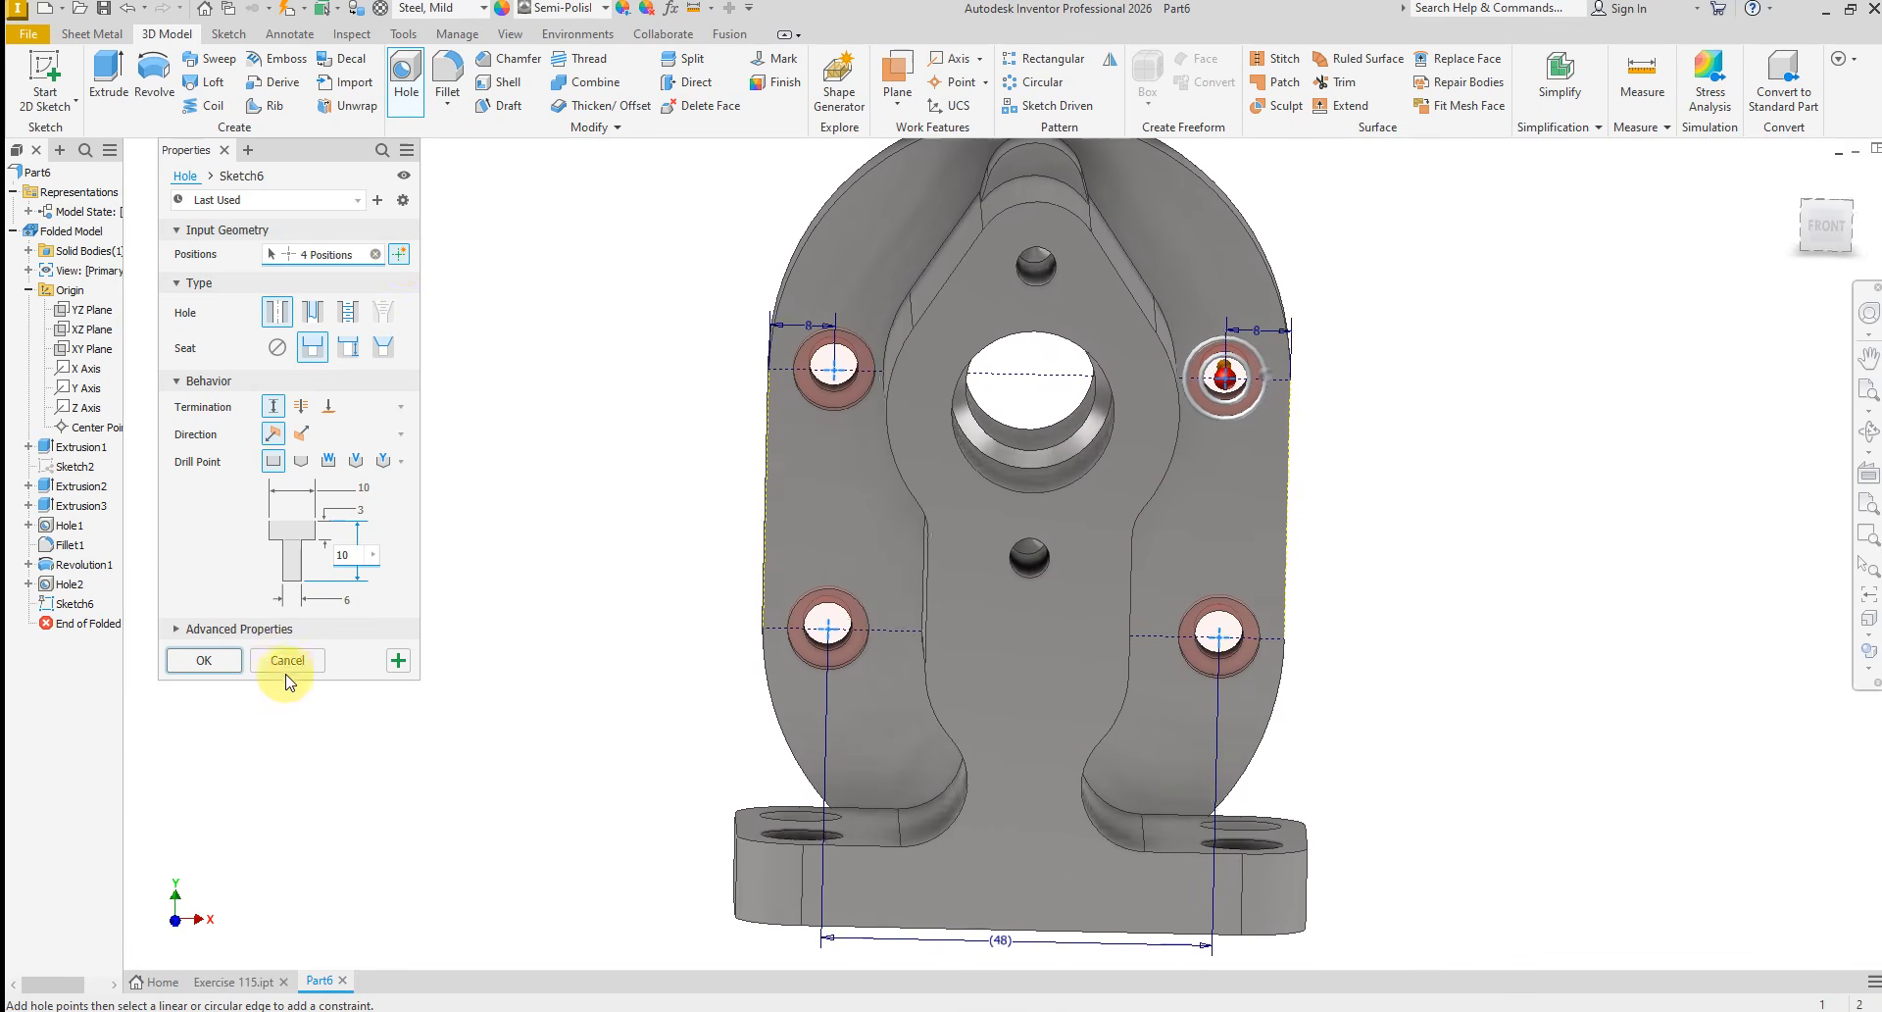
{"action": "left_click", "coordinate": [204, 660]}
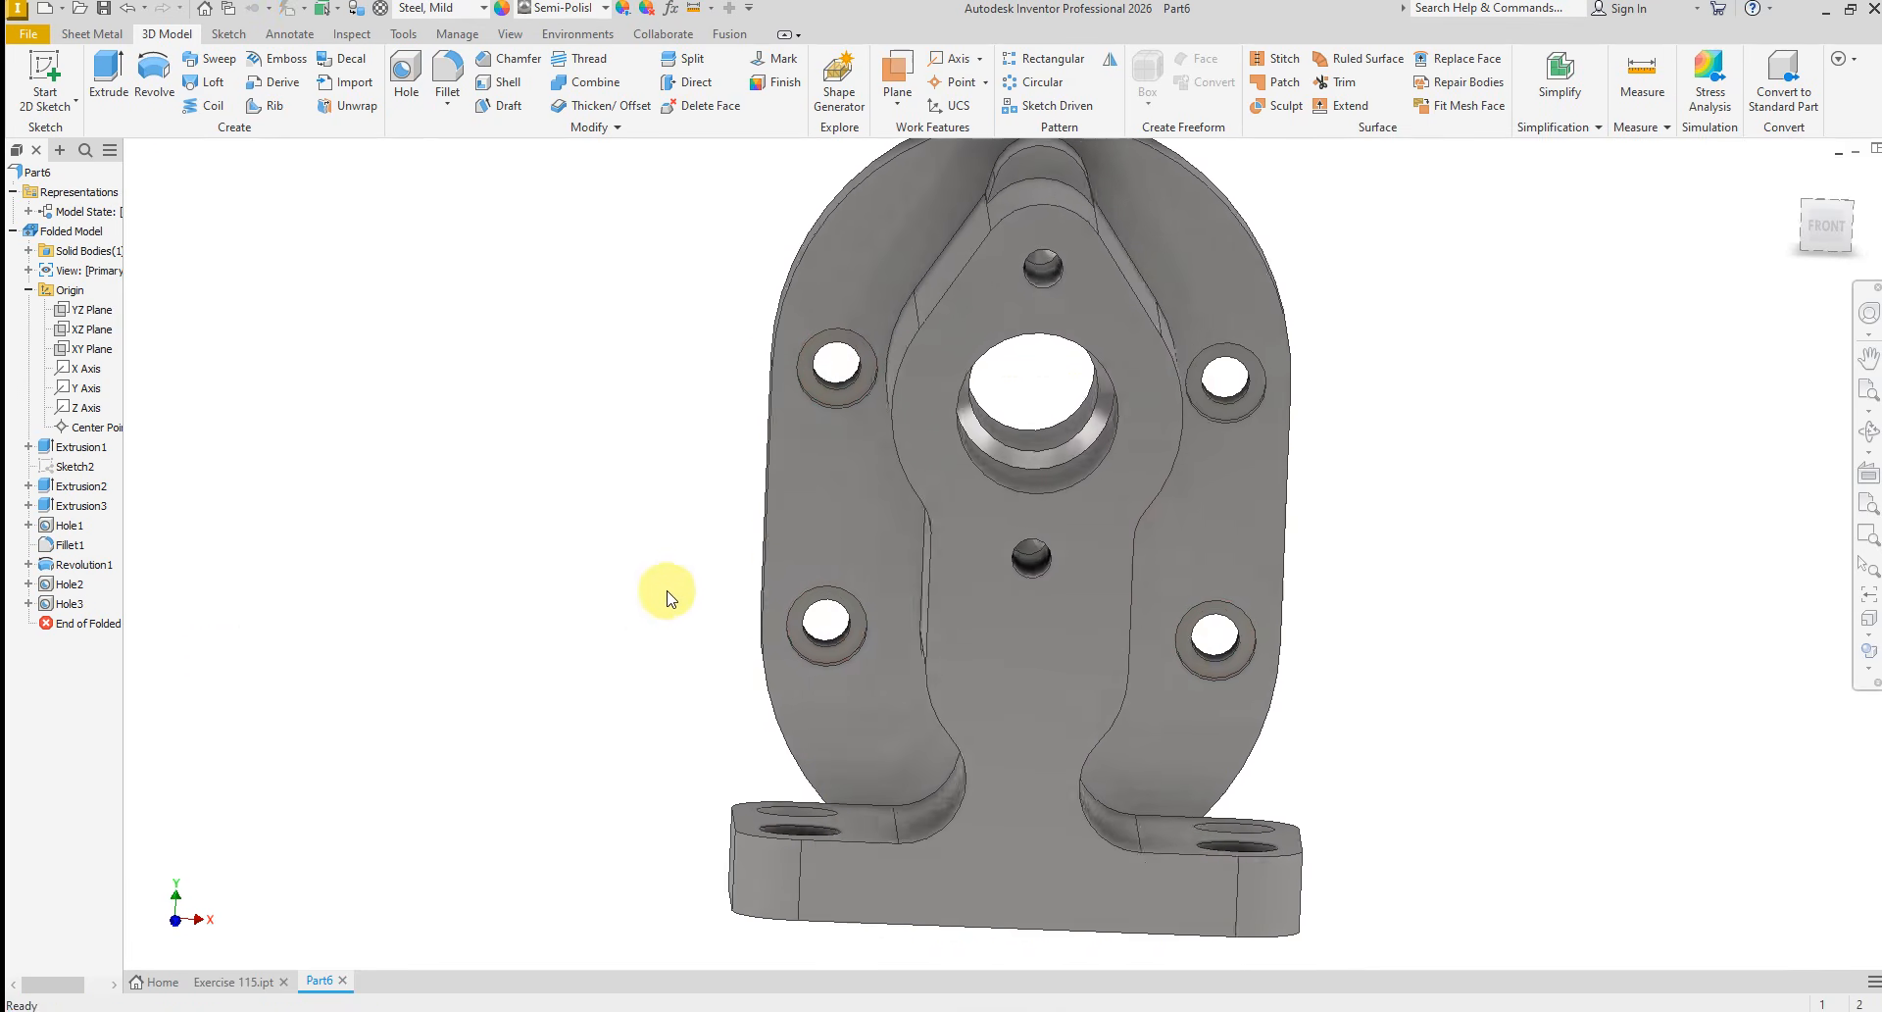
Start a sketch on the plate's rear face and draw a vertical line about 67 mm long beside the plate
{"action": "middle_click_drag", "start_coordinate": [681, 626], "coordinate": [890, 628], "text": "shift"}
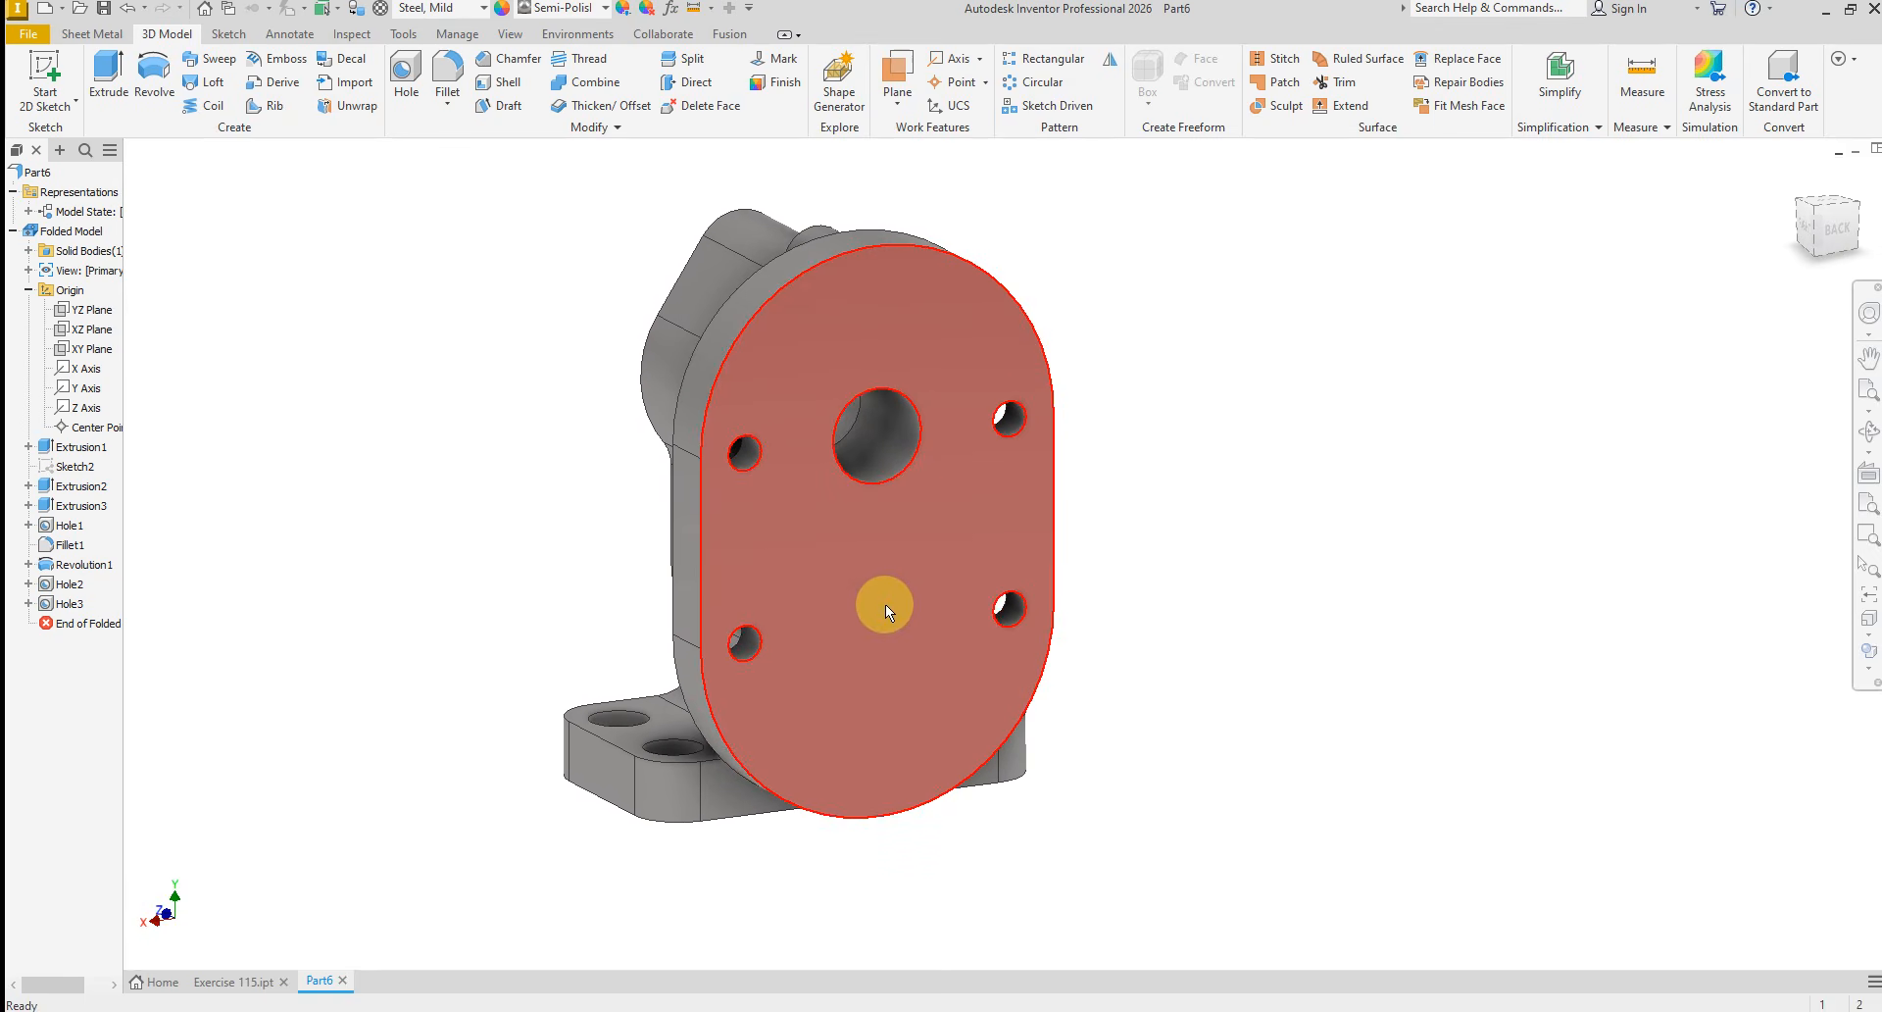
{"action": "left_click", "coordinate": [907, 619]}
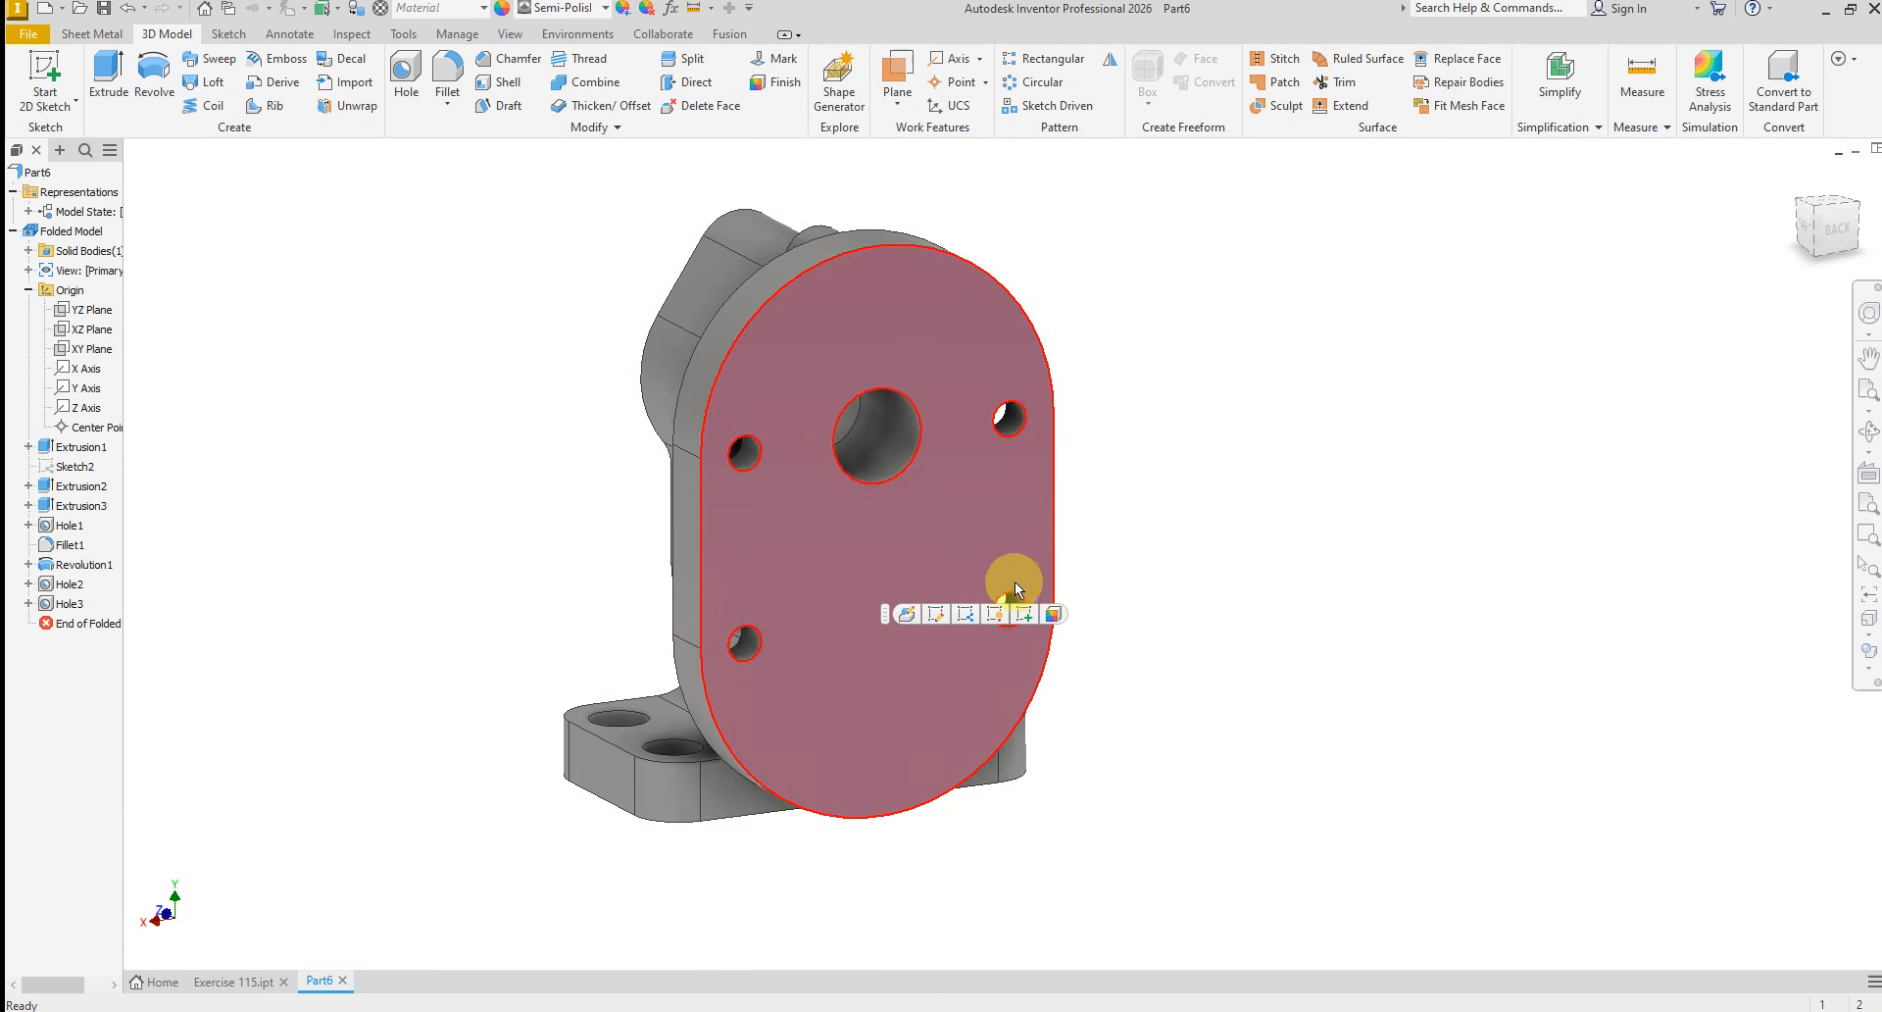
{"action": "left_click", "coordinate": [1025, 618]}
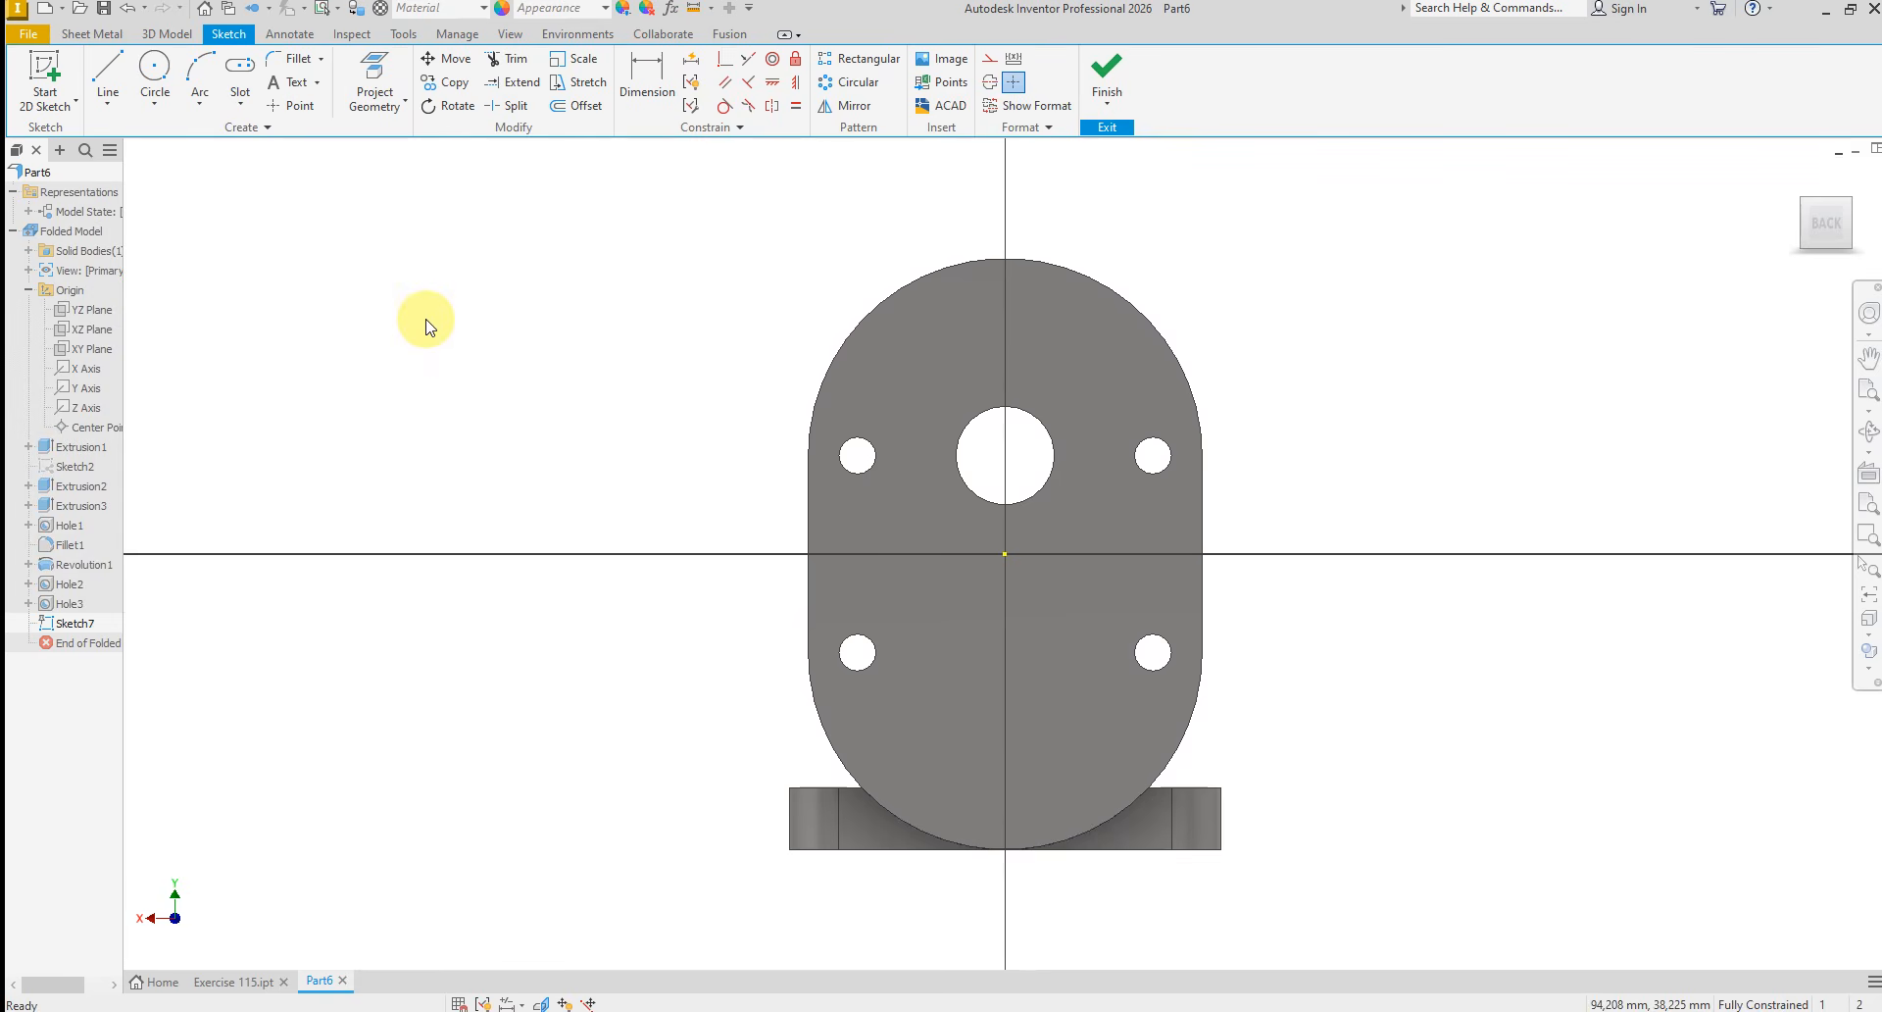
{"action": "right_click", "coordinate": [427, 324]}
{"action": "left_click", "coordinate": [425, 262]}
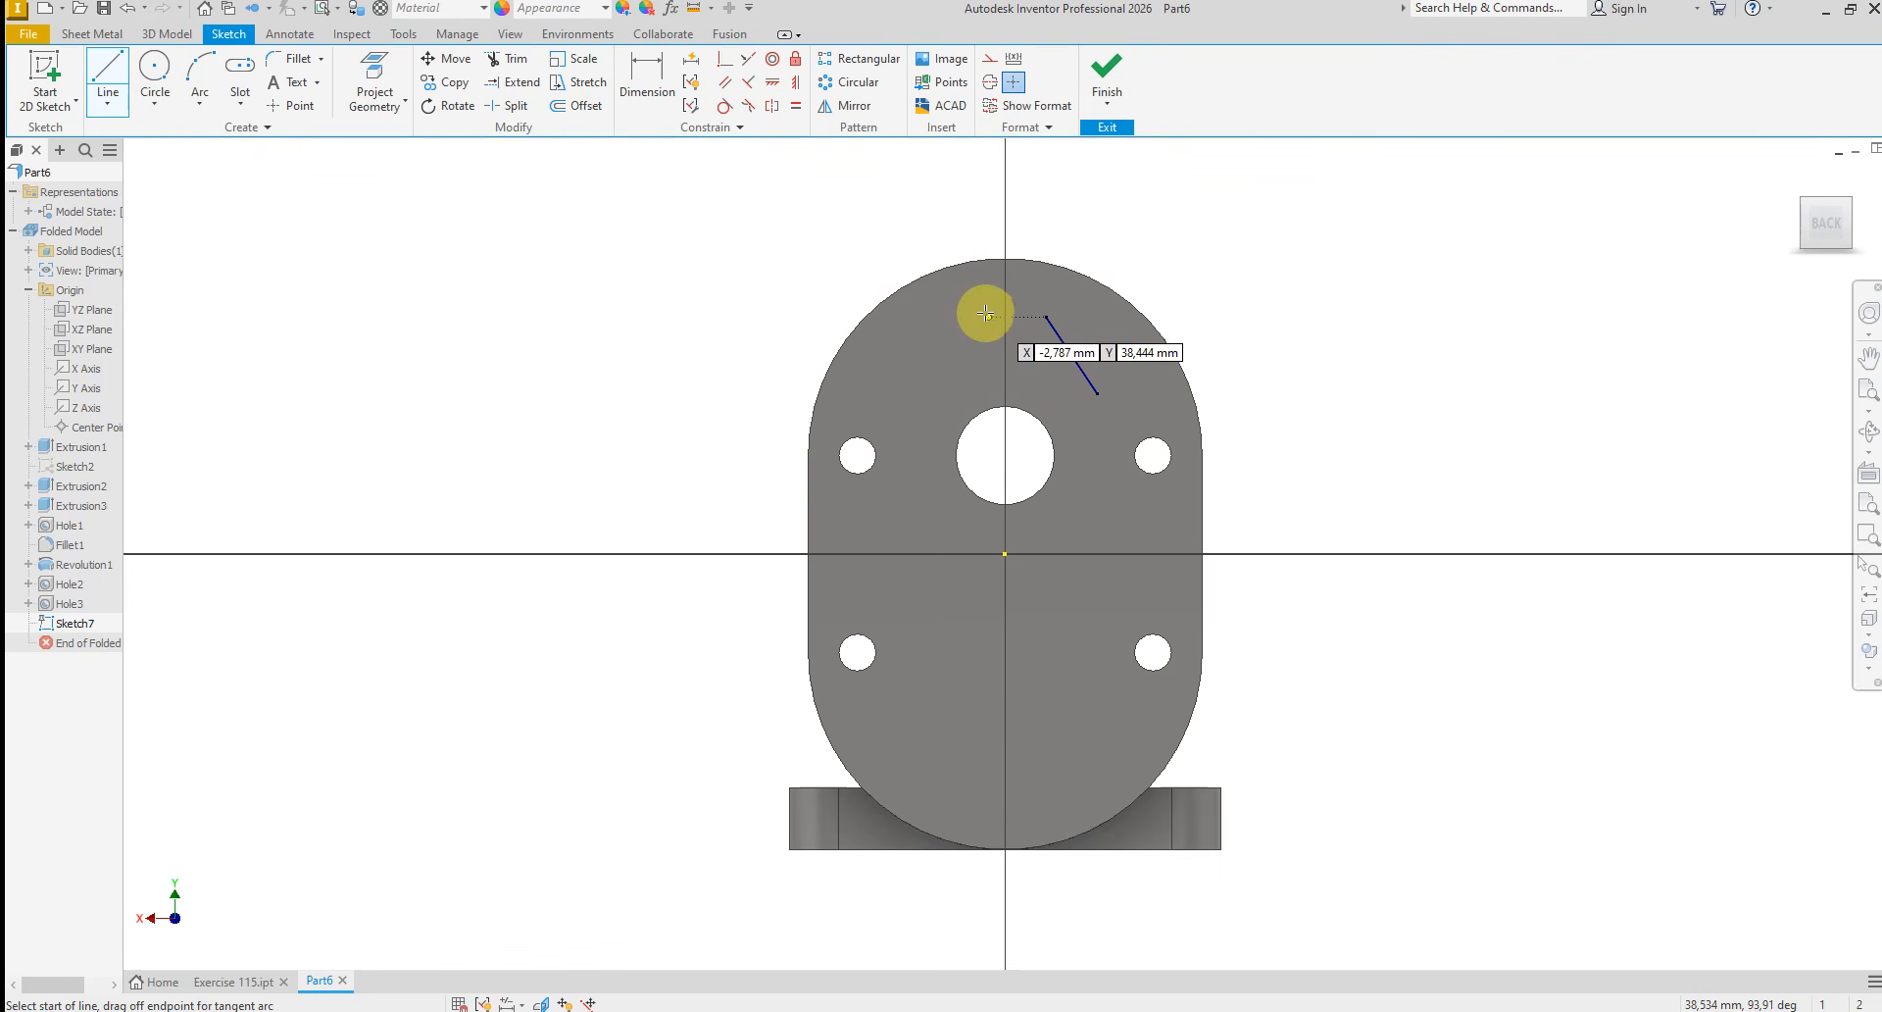
{"action": "left_click", "coordinate": [1277, 299]}
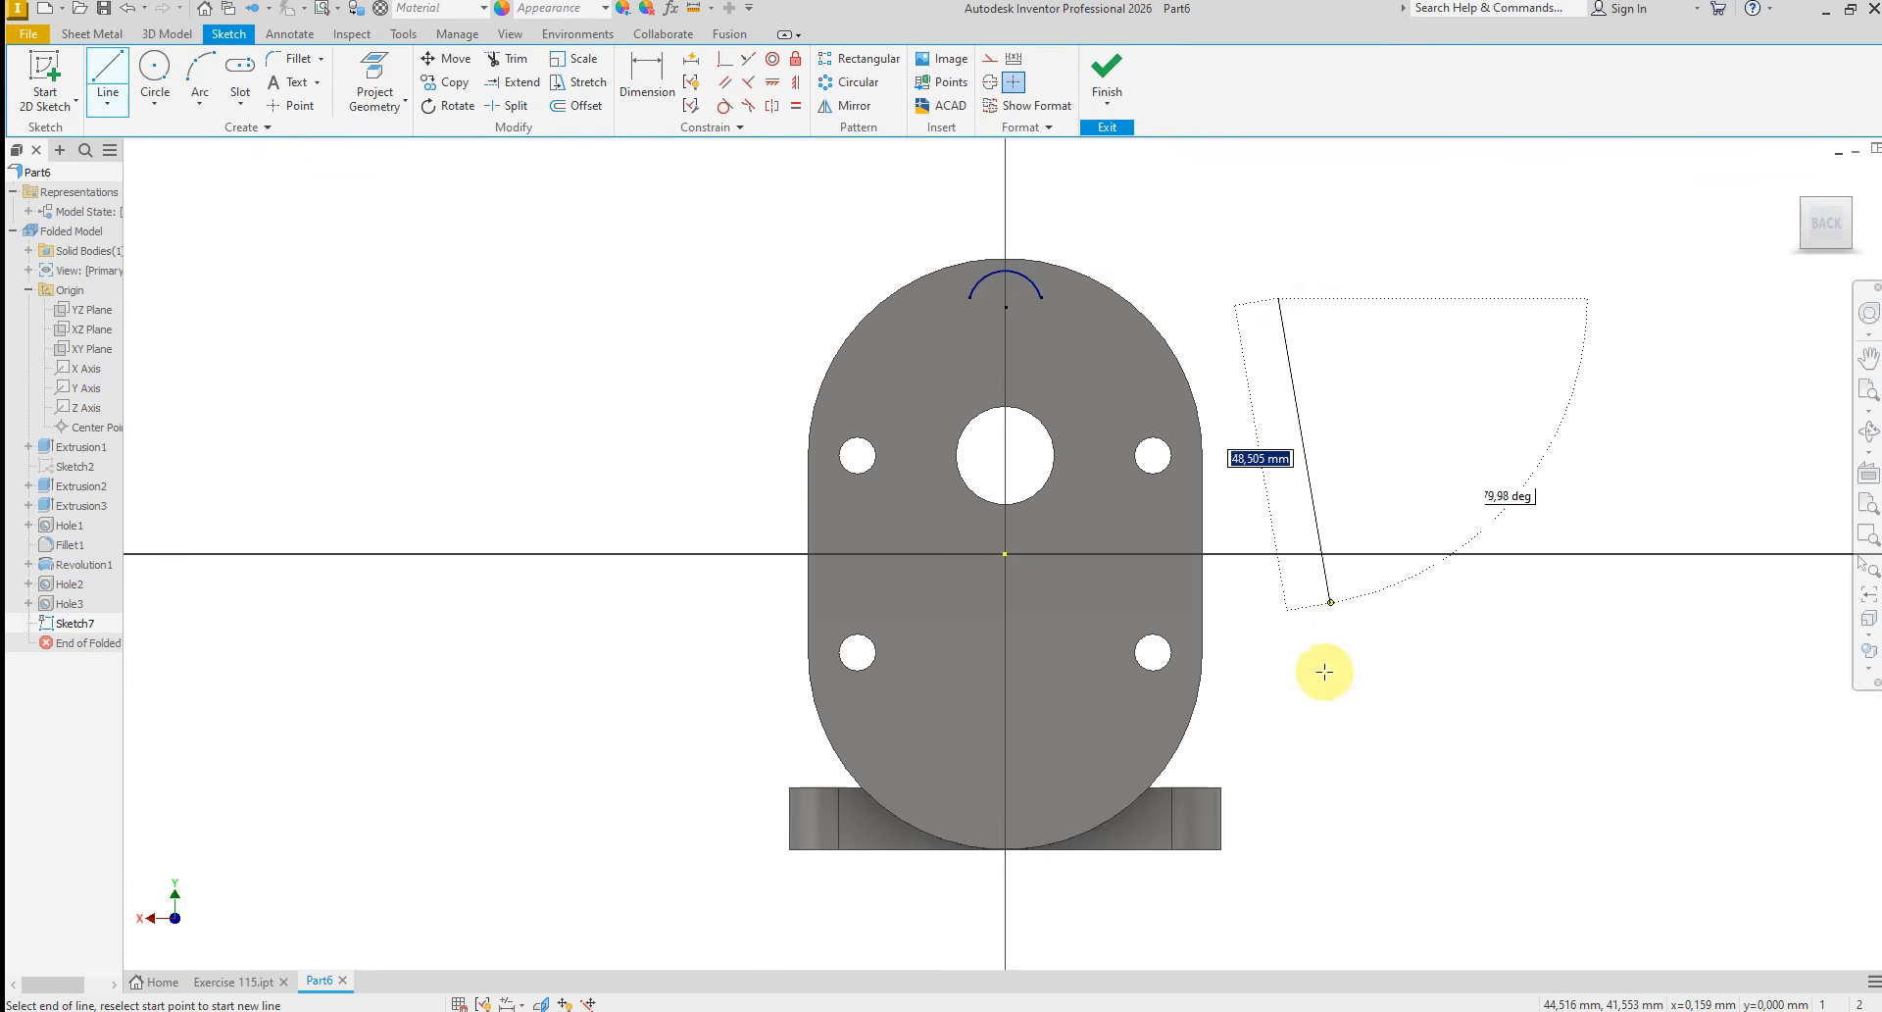
{"action": "left_click", "coordinate": [1279, 706]}
{"action": "right_click", "coordinate": [1404, 700]}
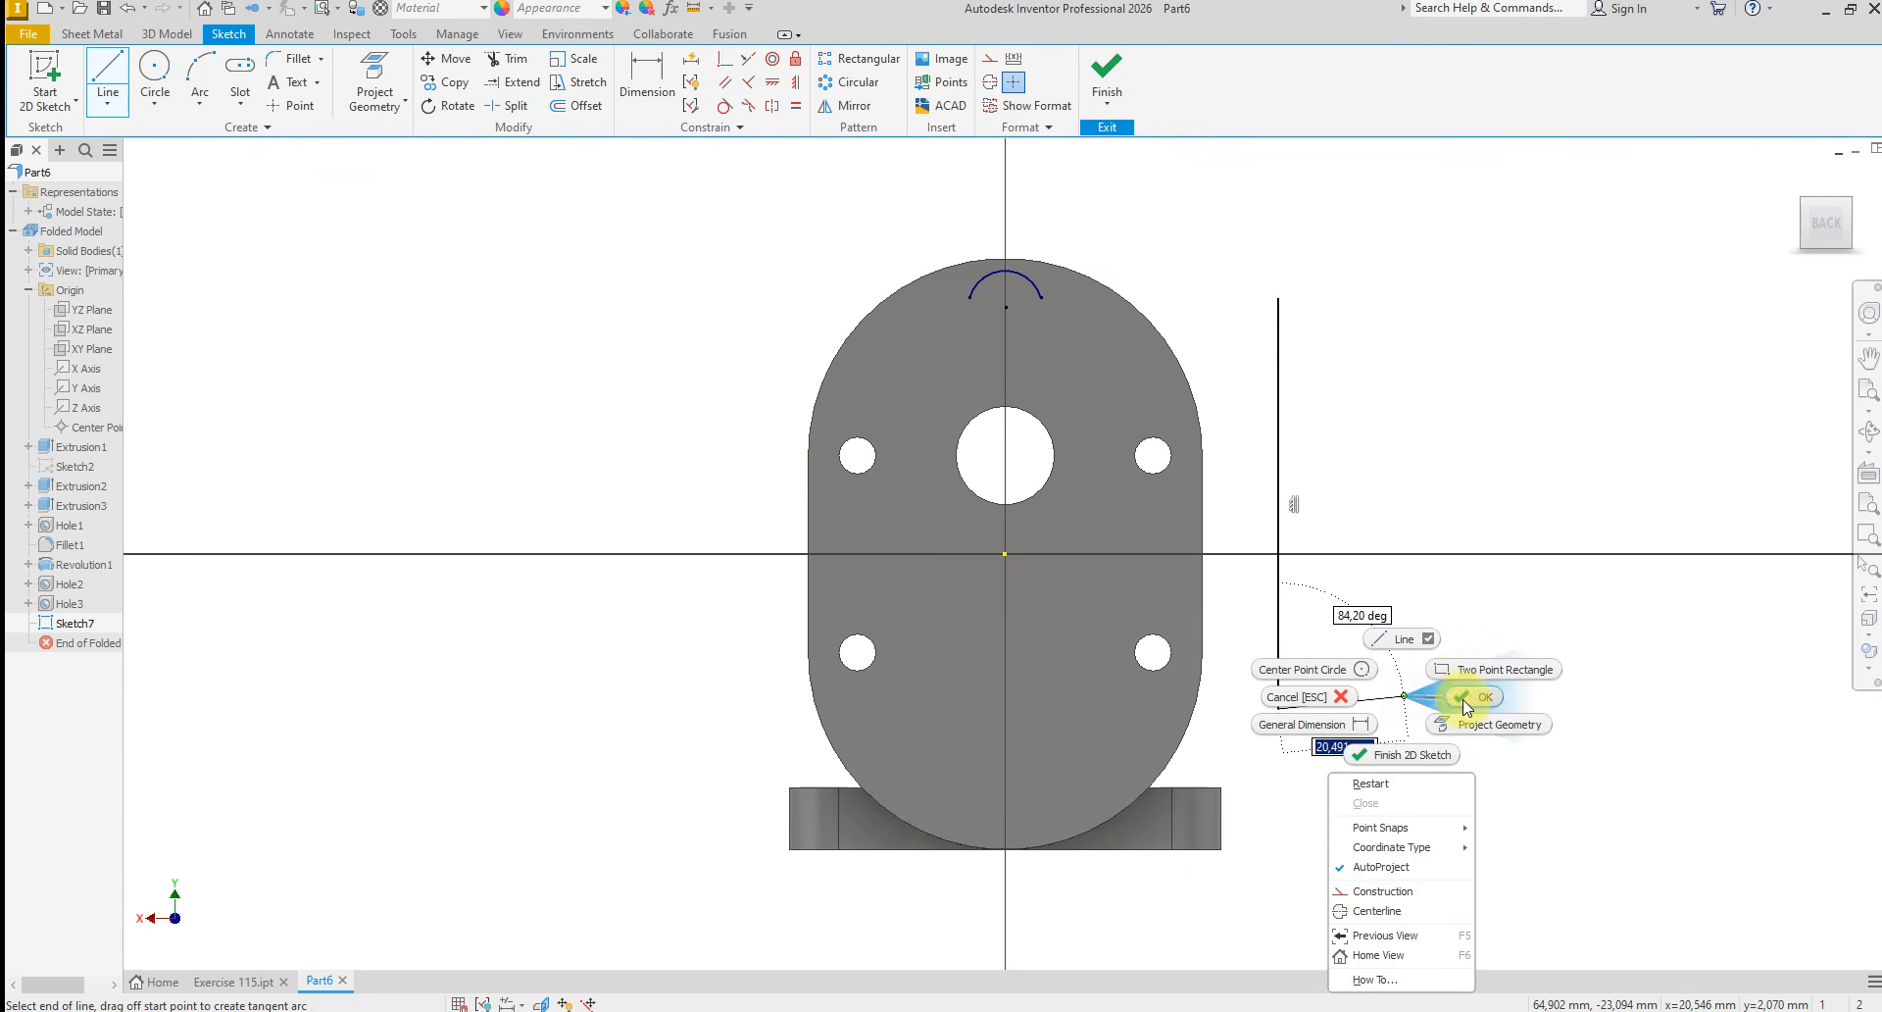
{"action": "left_click", "coordinate": [1428, 714]}
Dimension the vertical line's length as 80 mm
{"action": "left_click", "coordinate": [638, 73]}
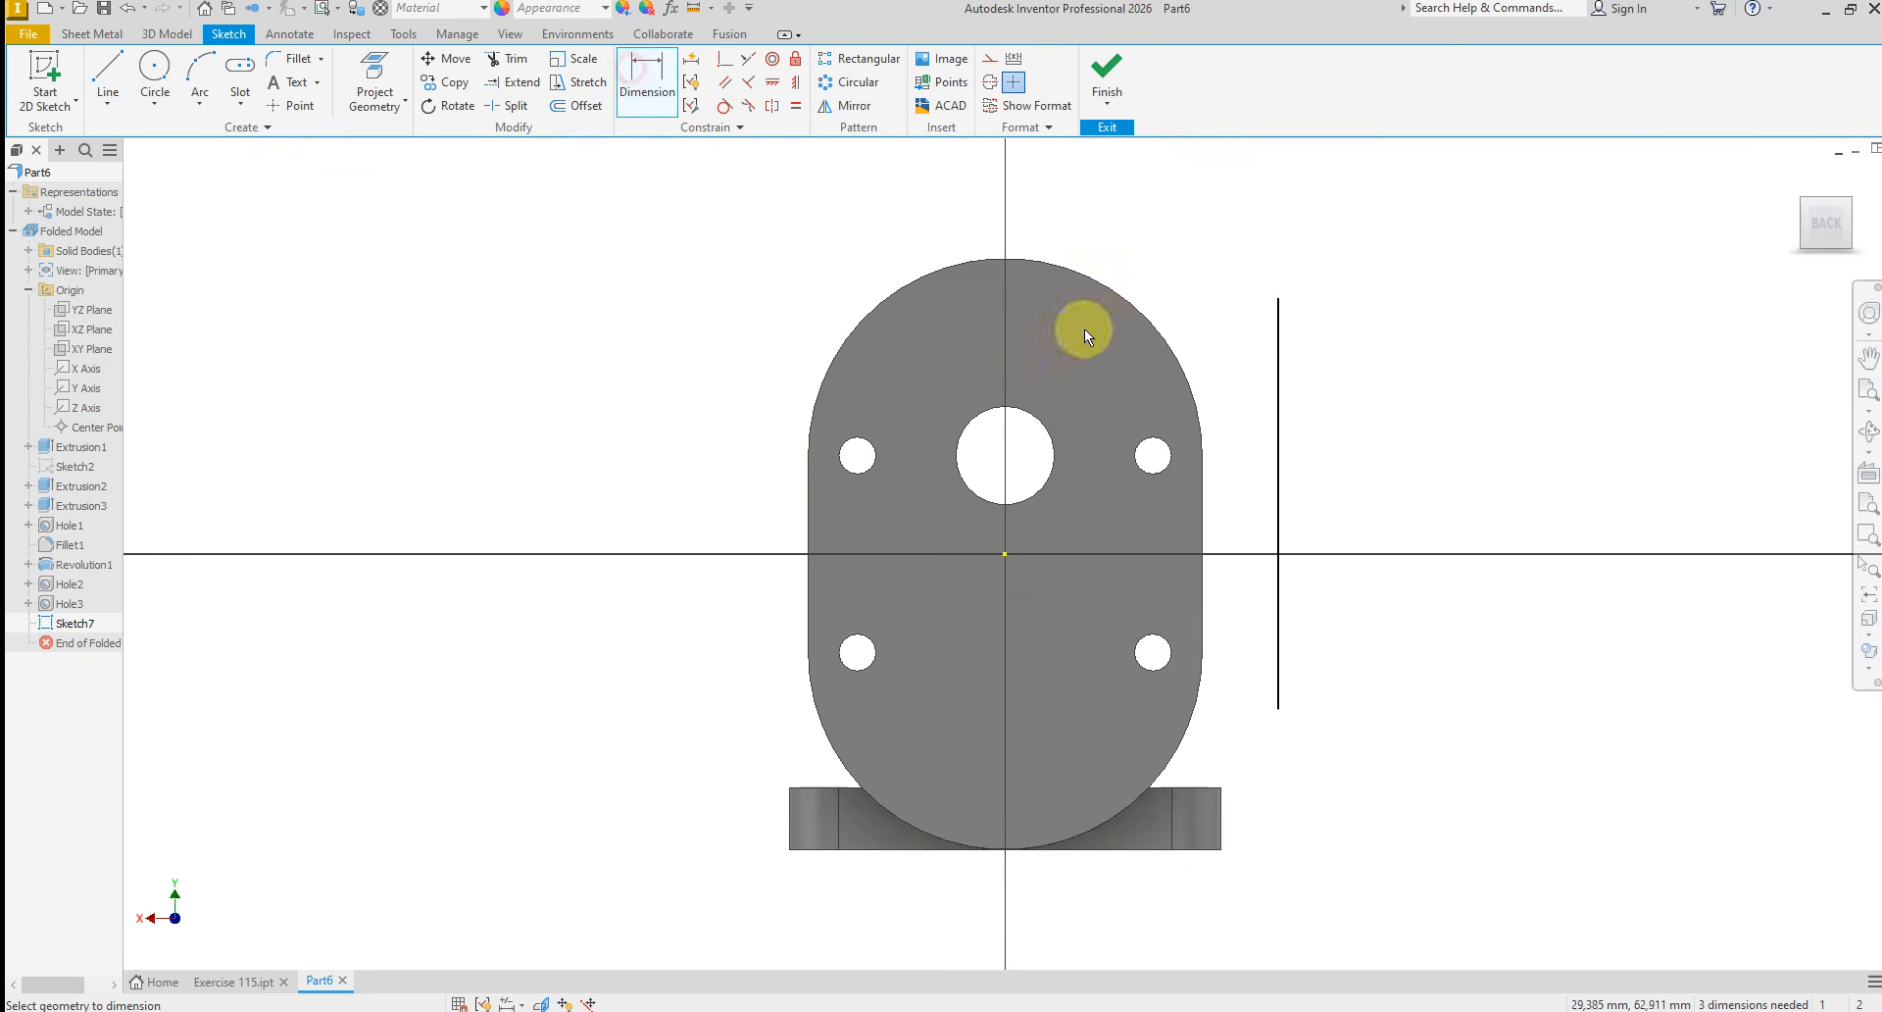
{"action": "left_click", "coordinate": [1278, 480]}
{"action": "left_click", "coordinate": [1336, 474]}
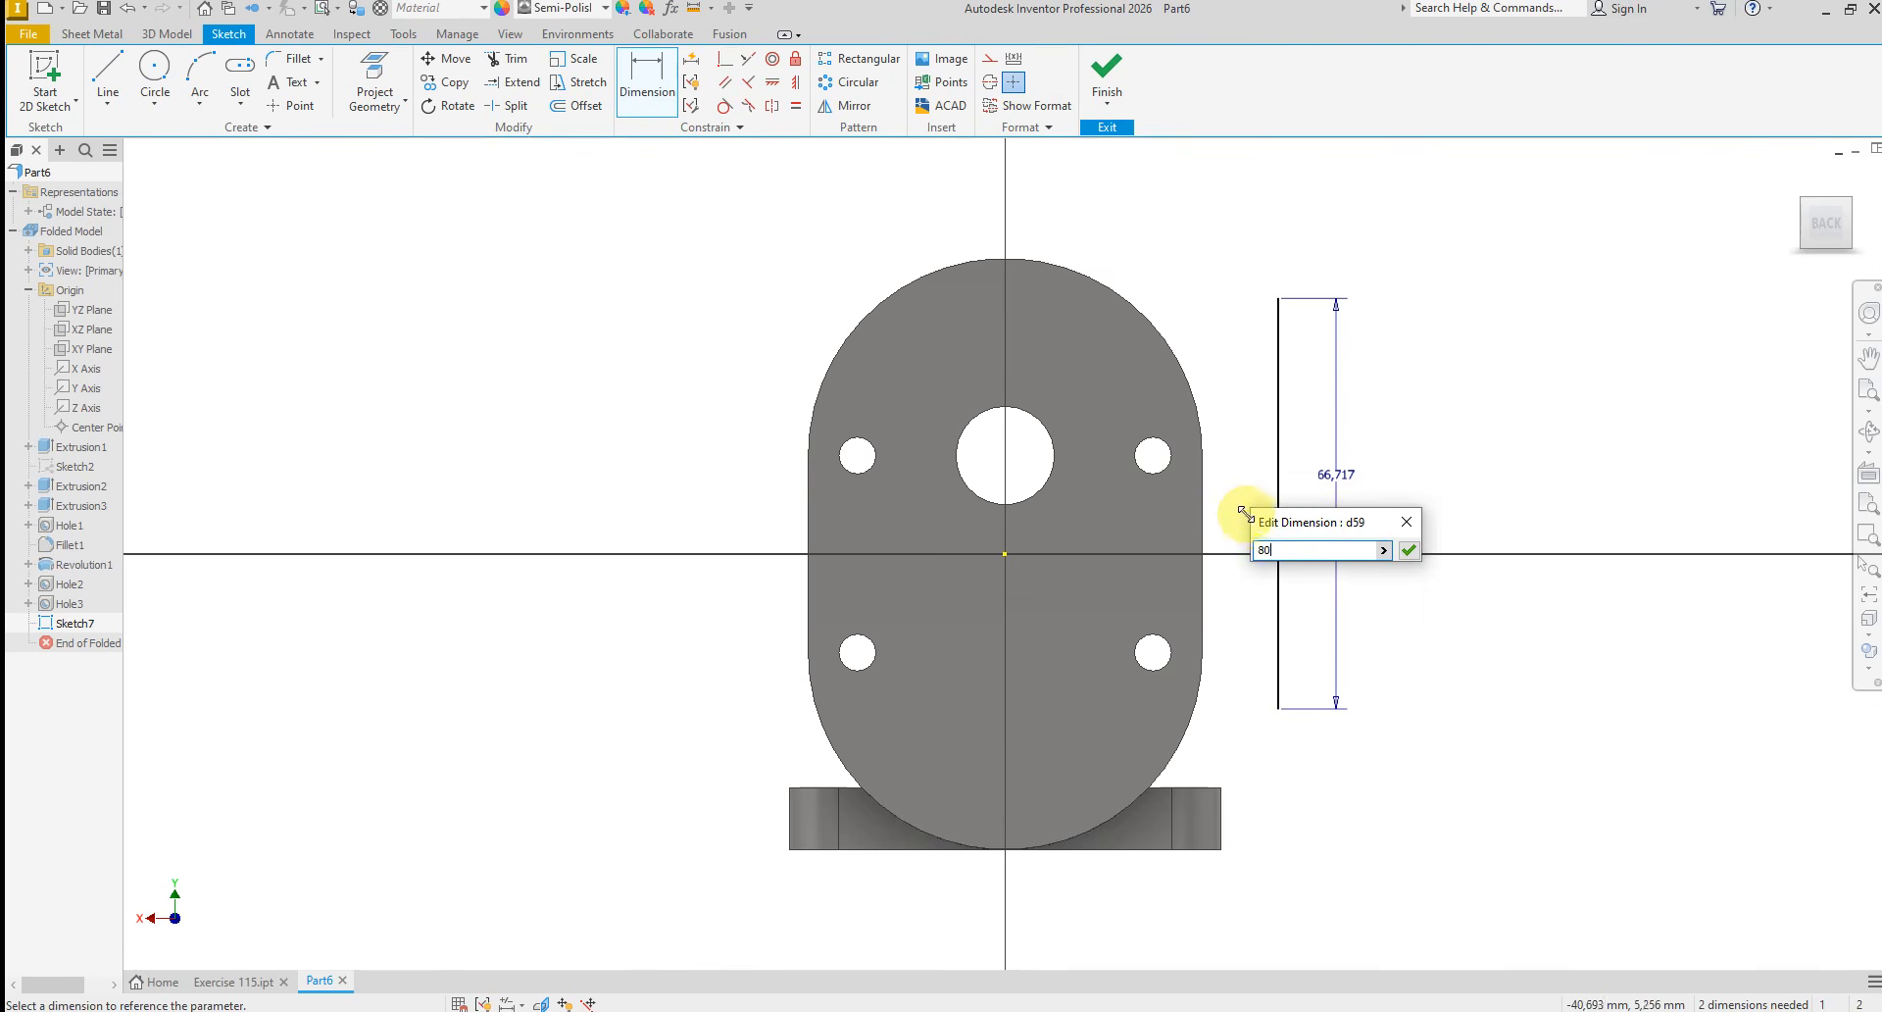
{"action": "key", "text": "Return"}
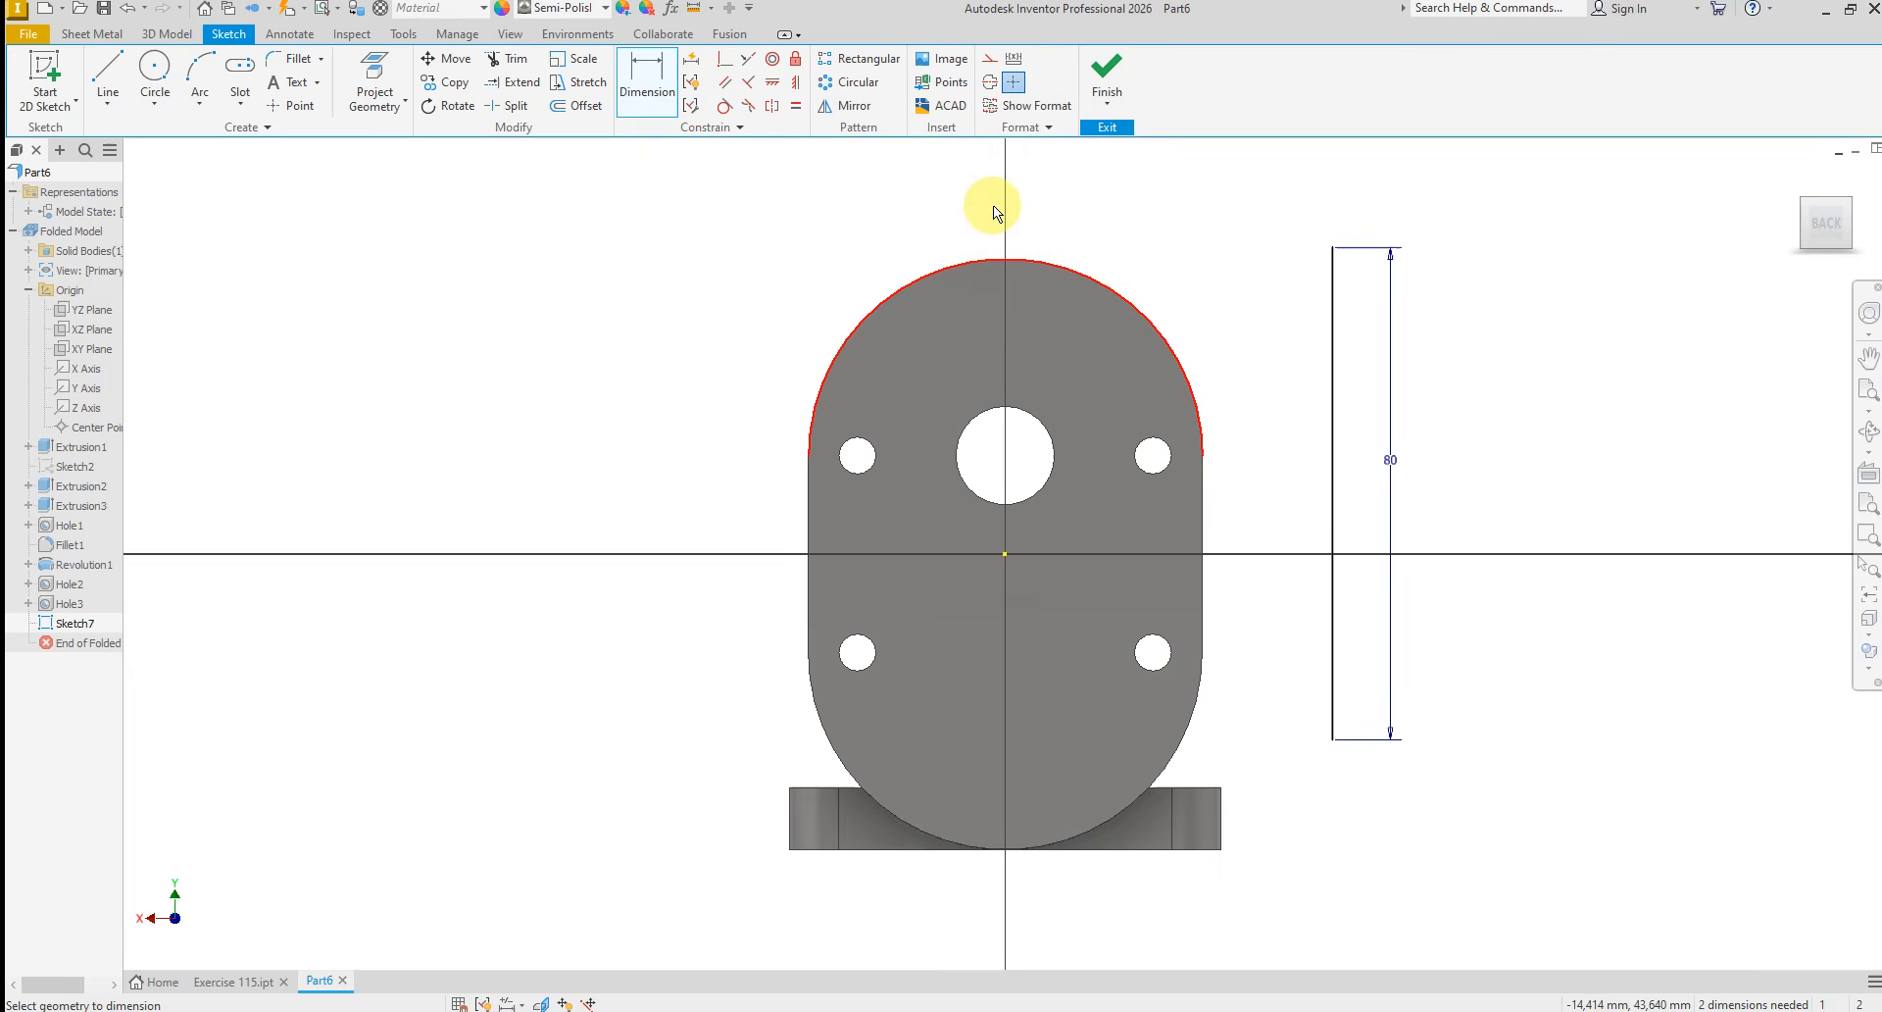
Centre the line on the sketch origin with a horizontal constraint at its midpoint and a vertical constraint at its upper endpoint
{"action": "left_click", "coordinate": [770, 84]}
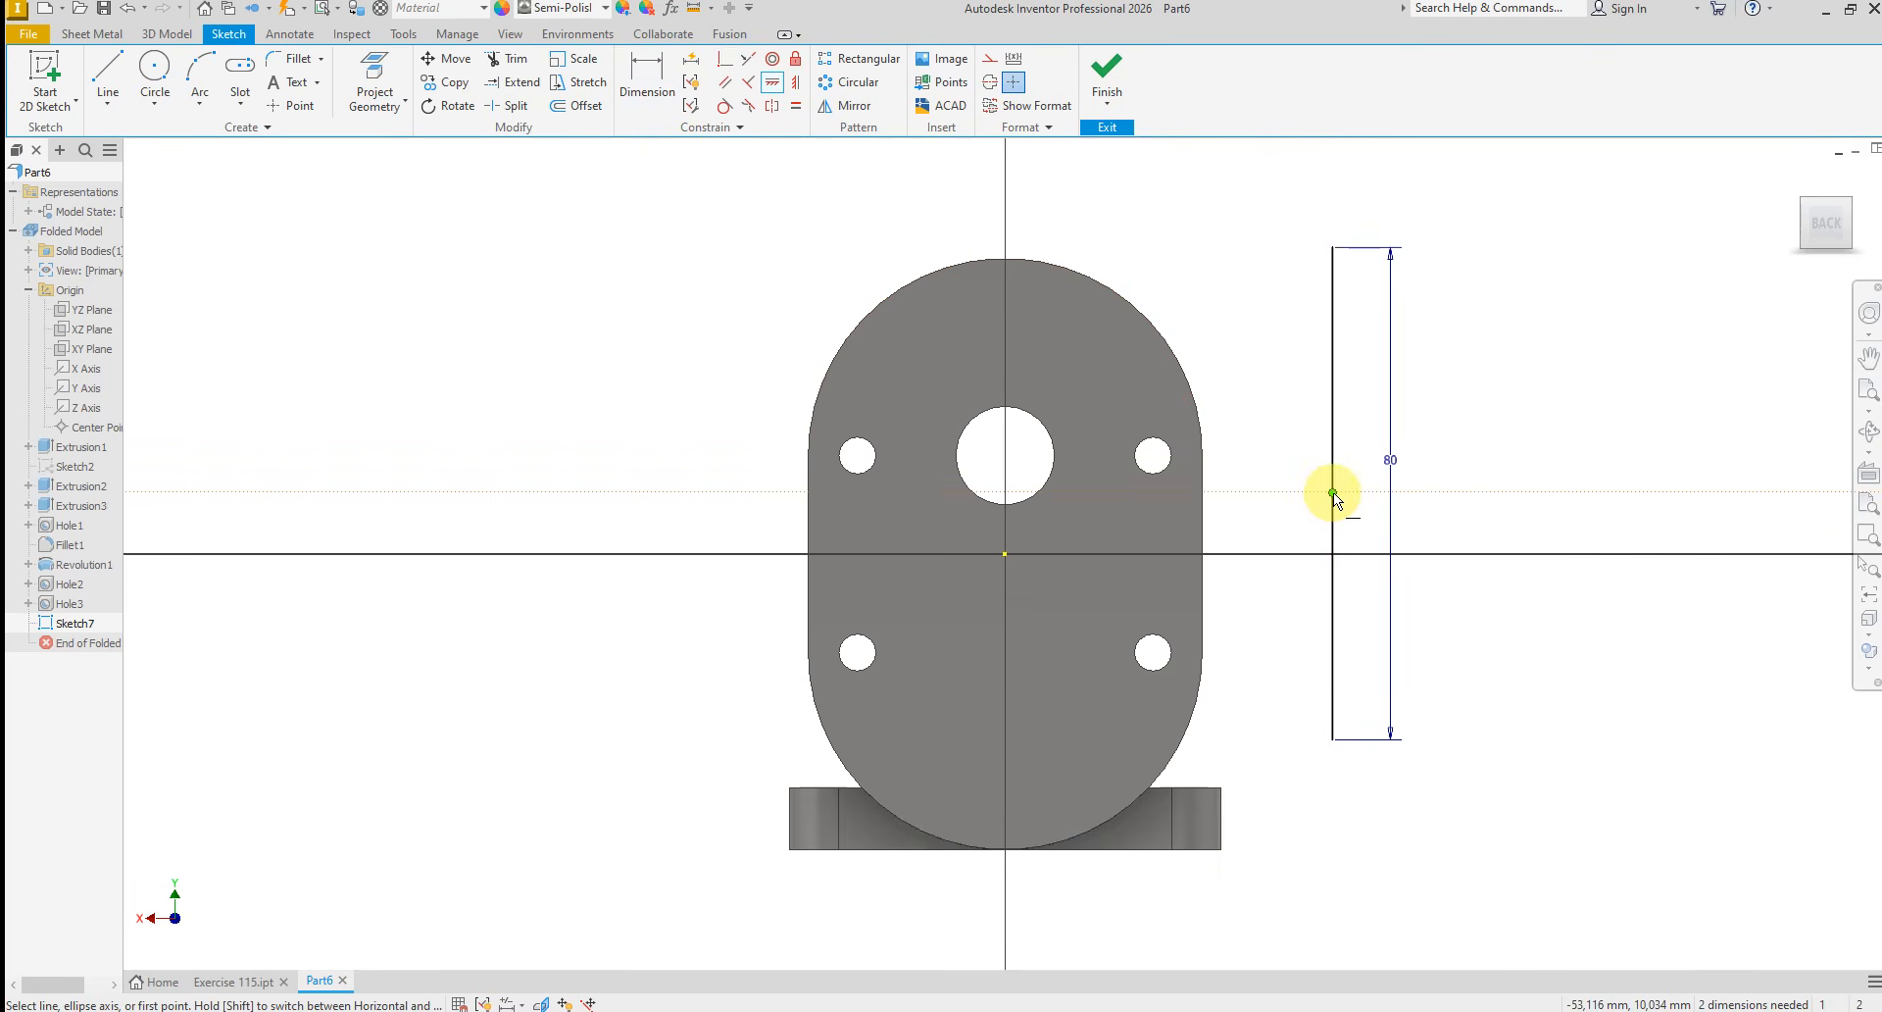
{"action": "left_click", "coordinate": [1332, 493]}
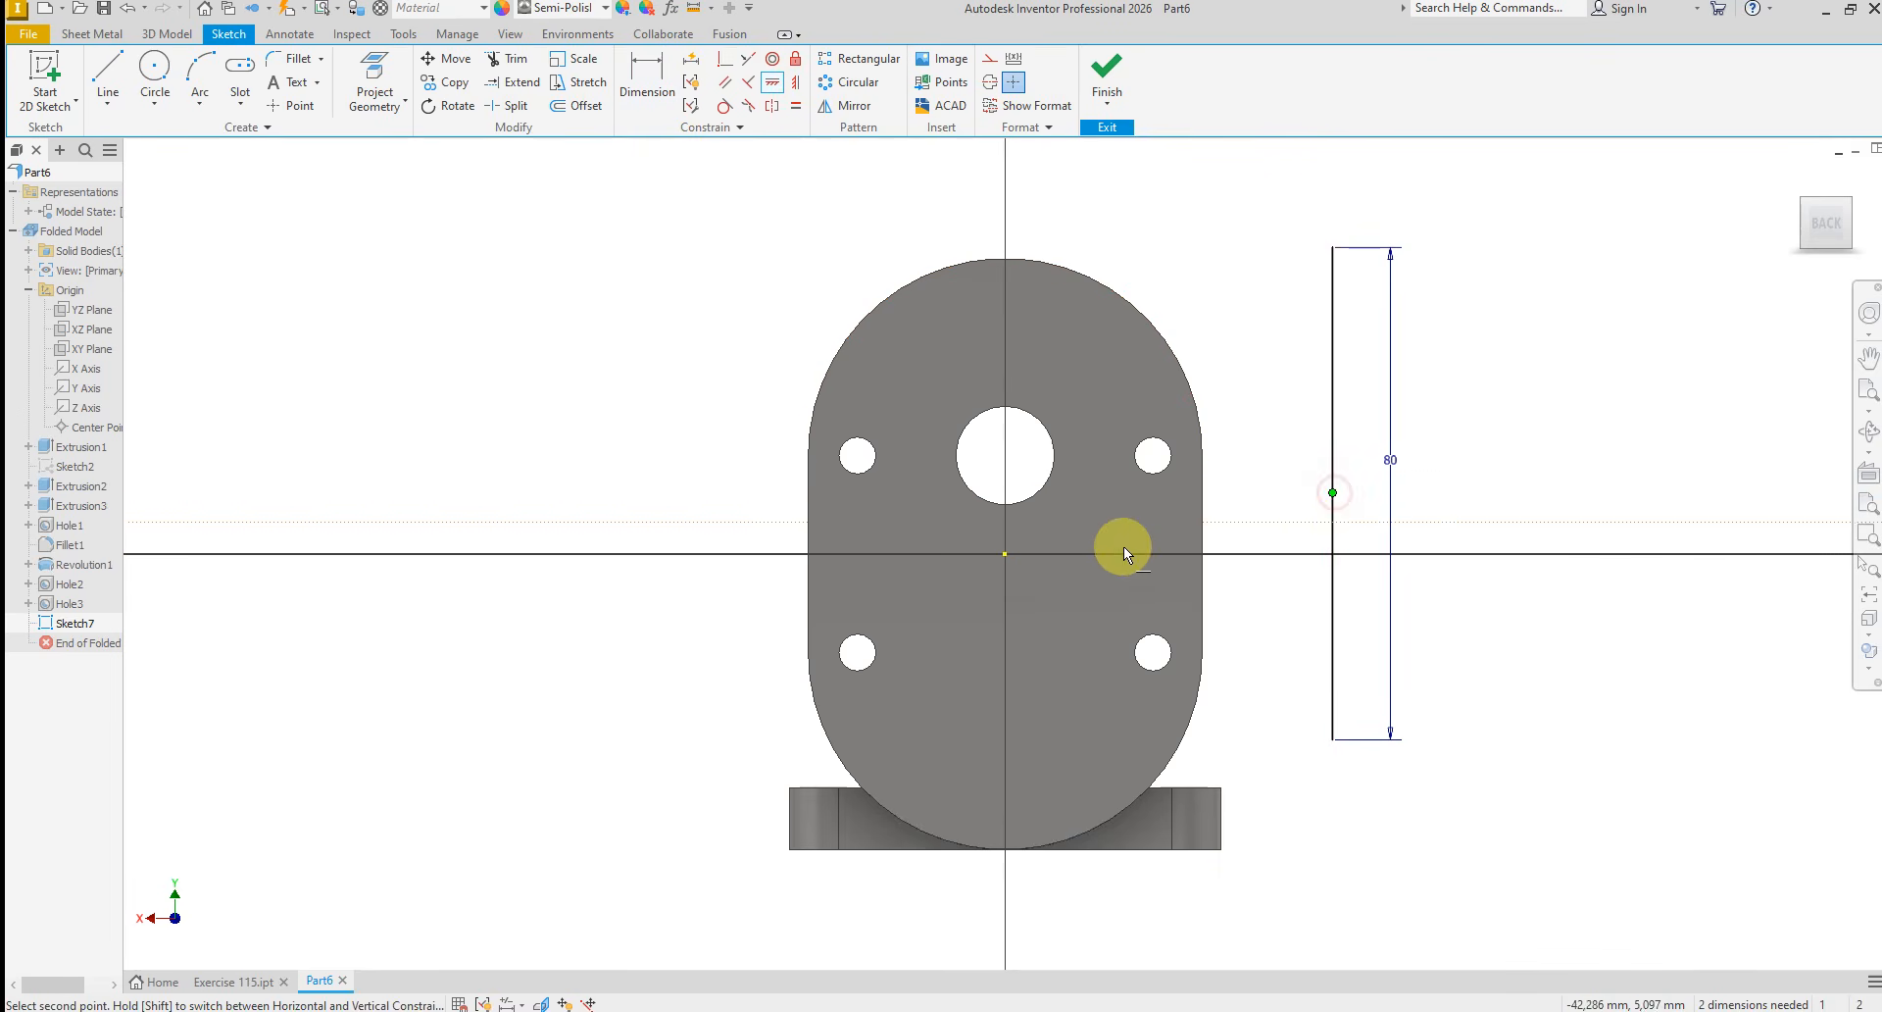
{"action": "left_click", "coordinate": [1004, 556]}
{"action": "right_click", "coordinate": [1285, 414]}
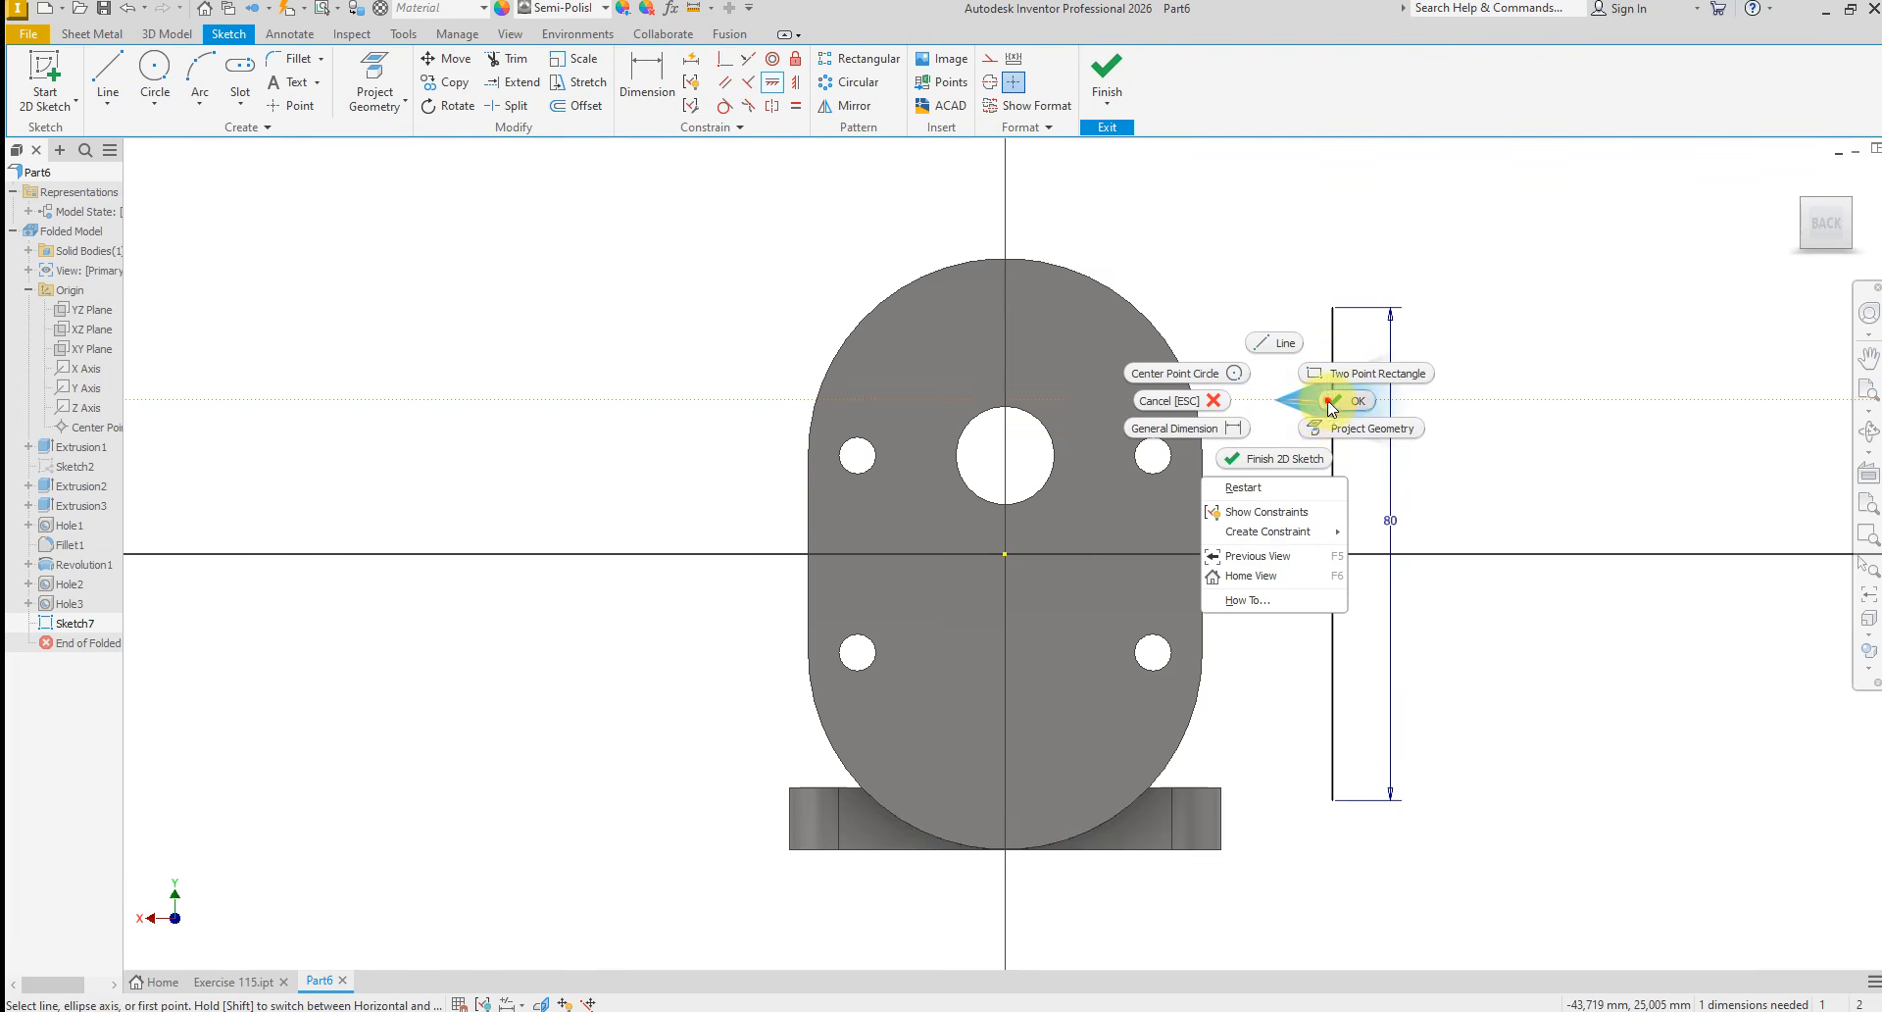
{"action": "left_click", "coordinate": [1330, 404]}
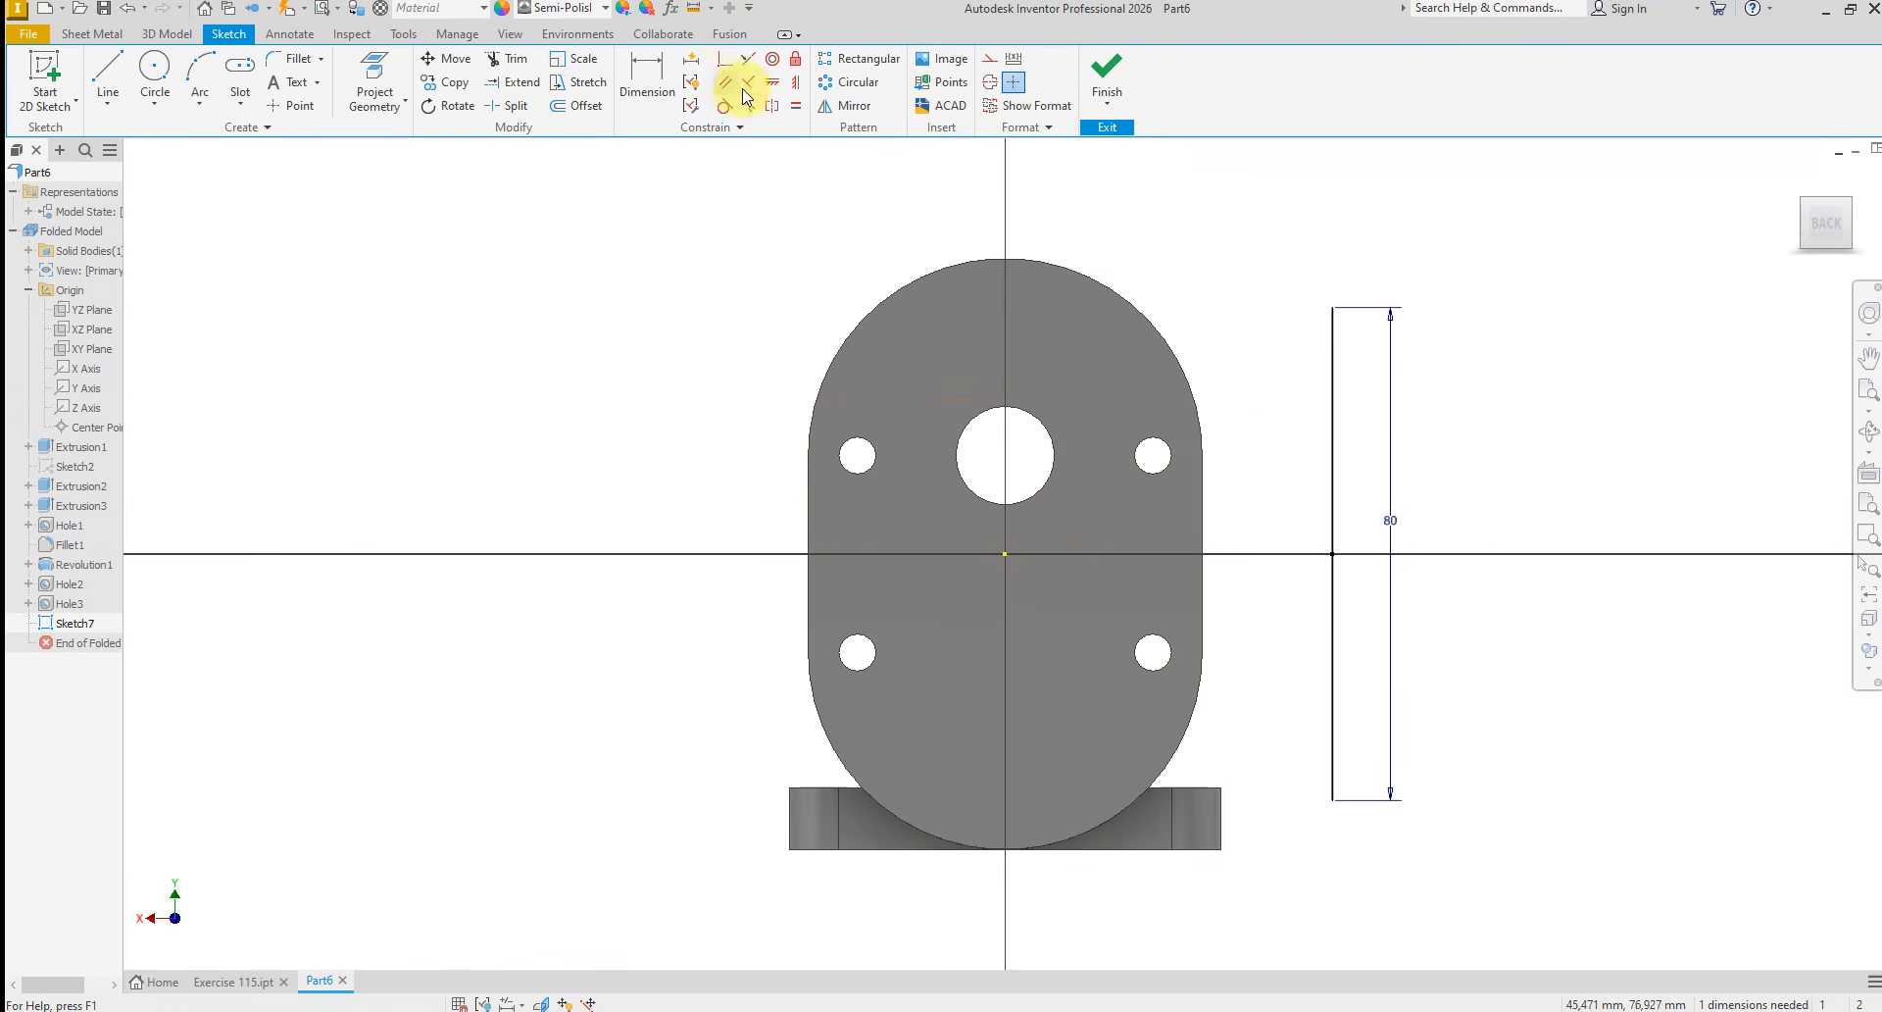
{"action": "left_click", "coordinate": [795, 84]}
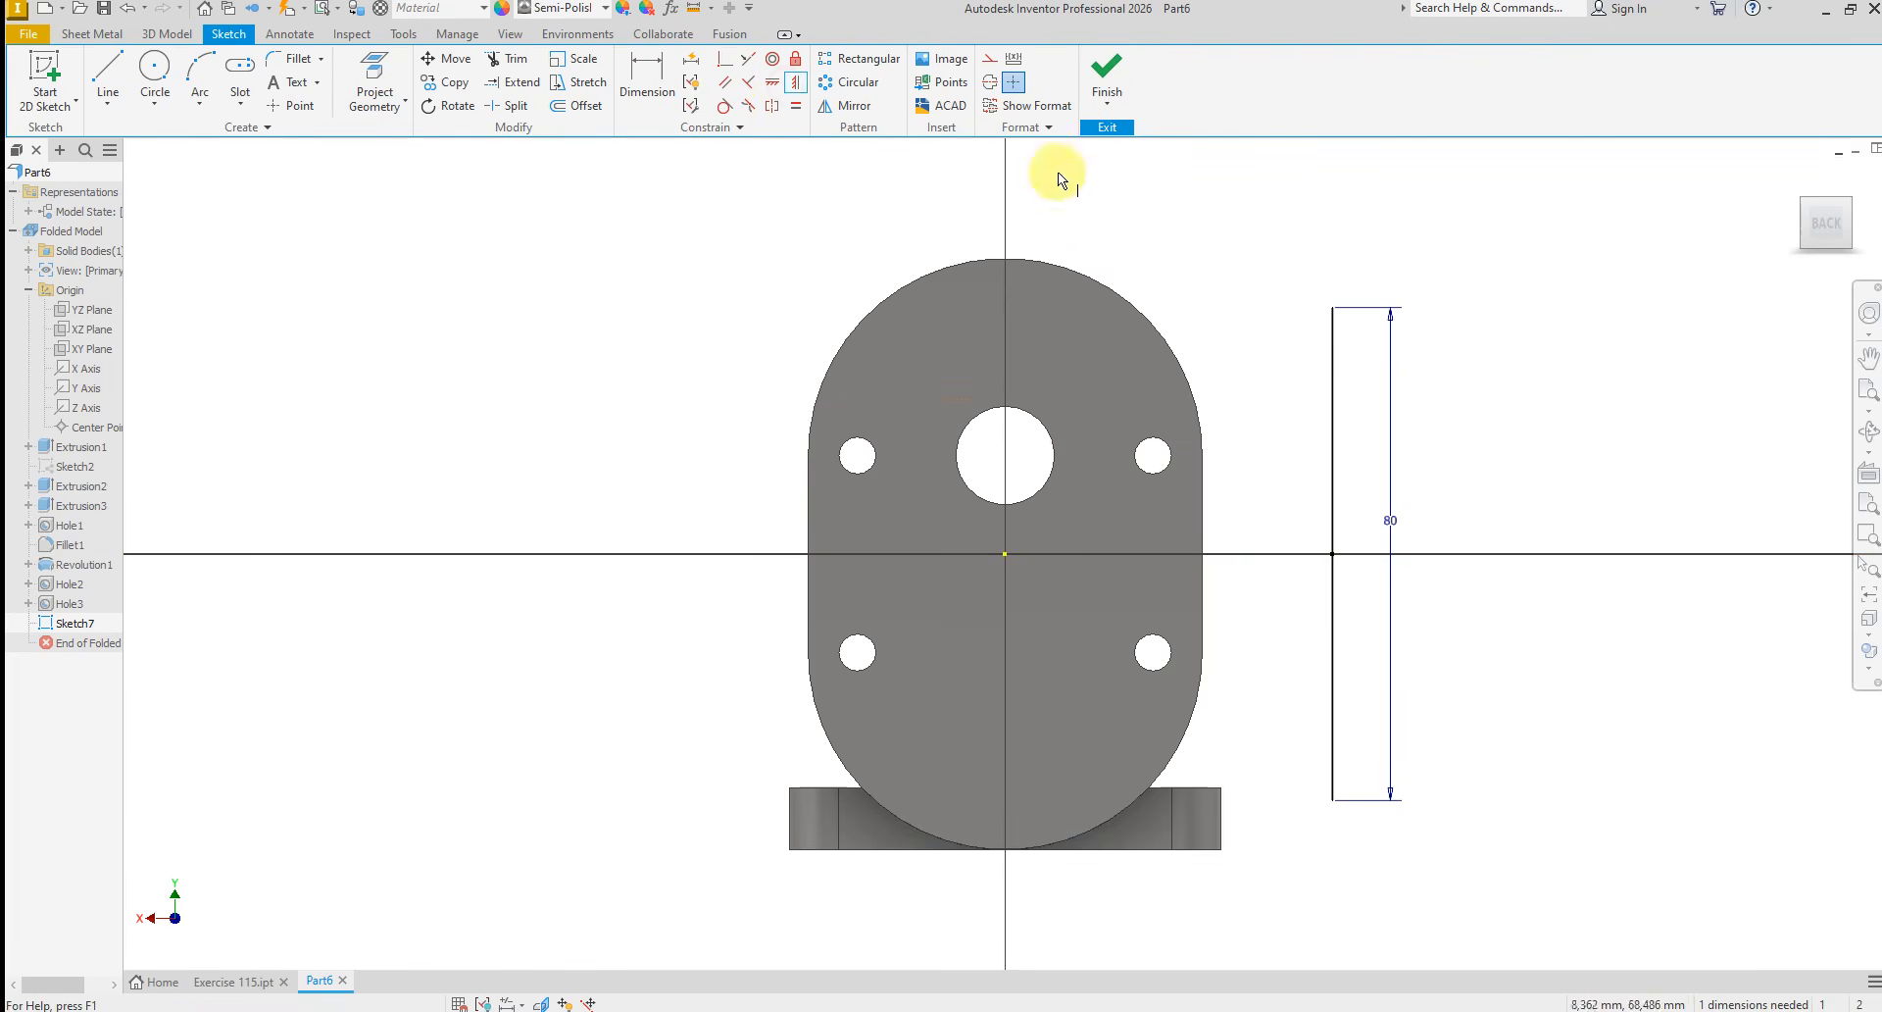
{"action": "left_click", "coordinate": [1337, 310]}
{"action": "left_click", "coordinate": [1004, 553]}
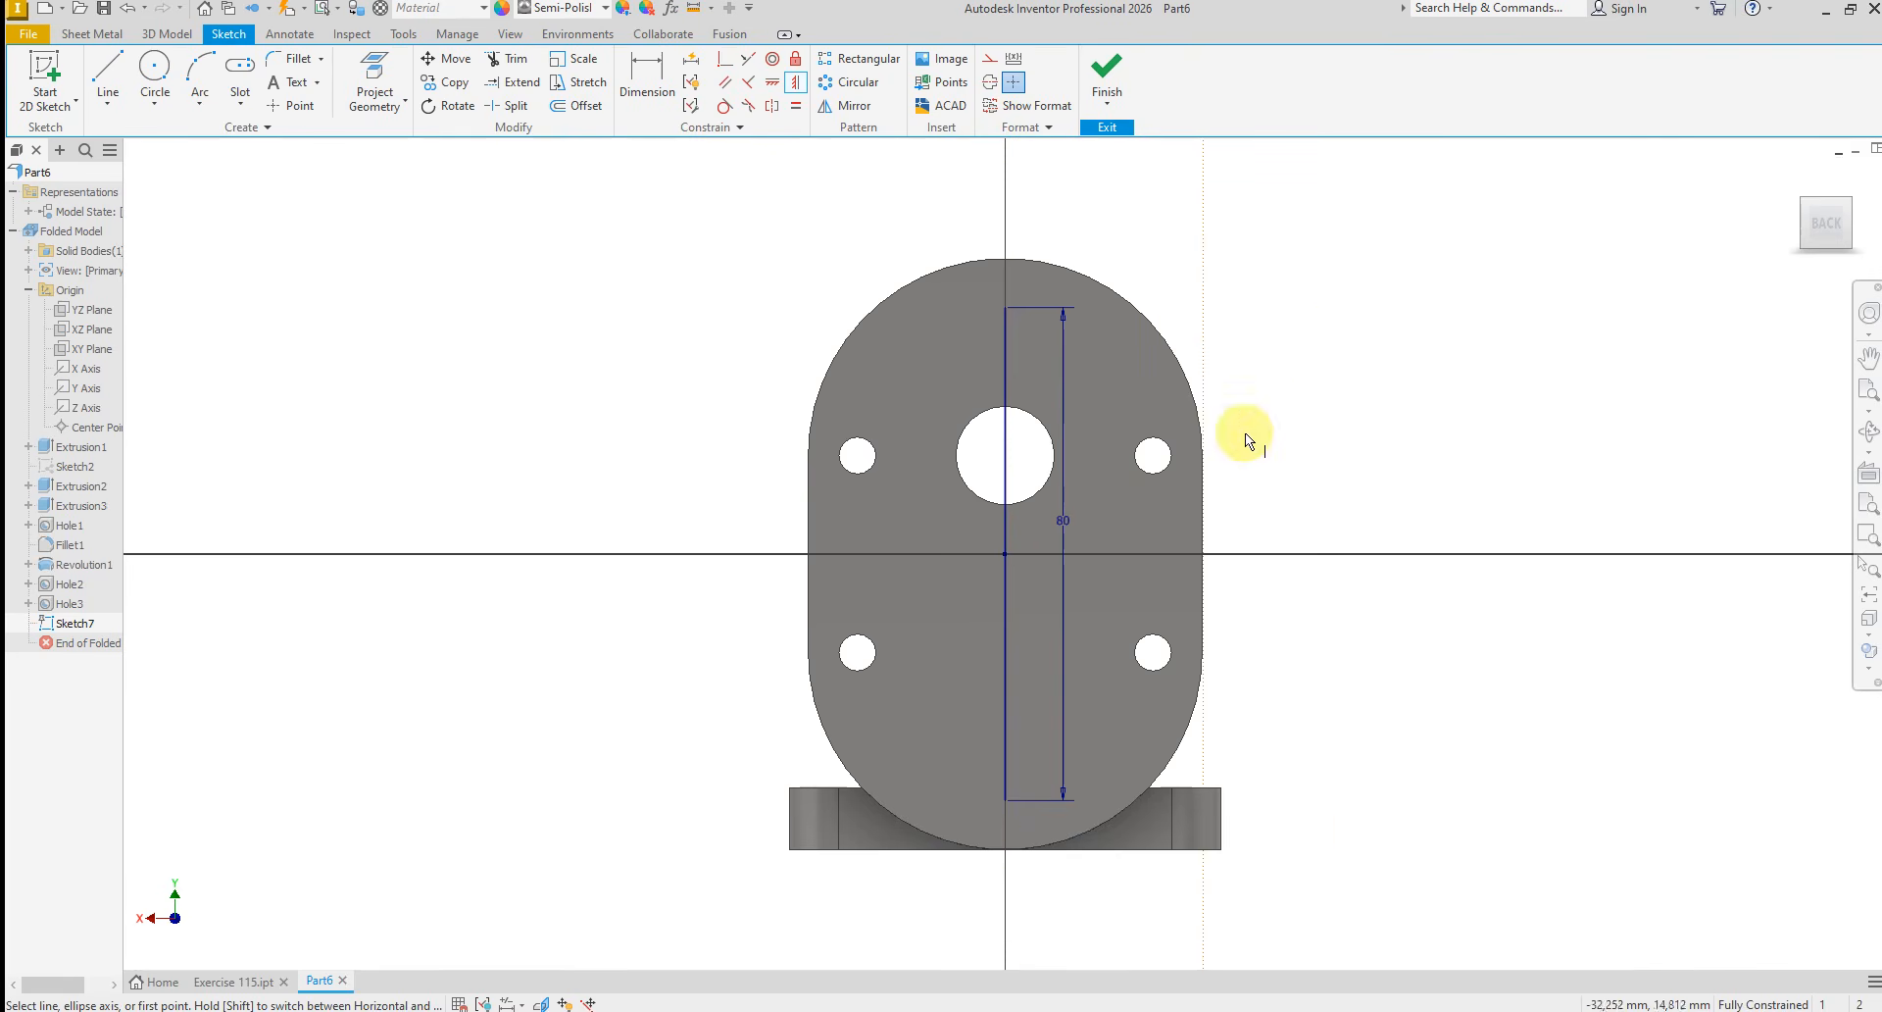
{"action": "right_click", "coordinate": [1327, 404]}
{"action": "left_click", "coordinate": [1333, 404]}
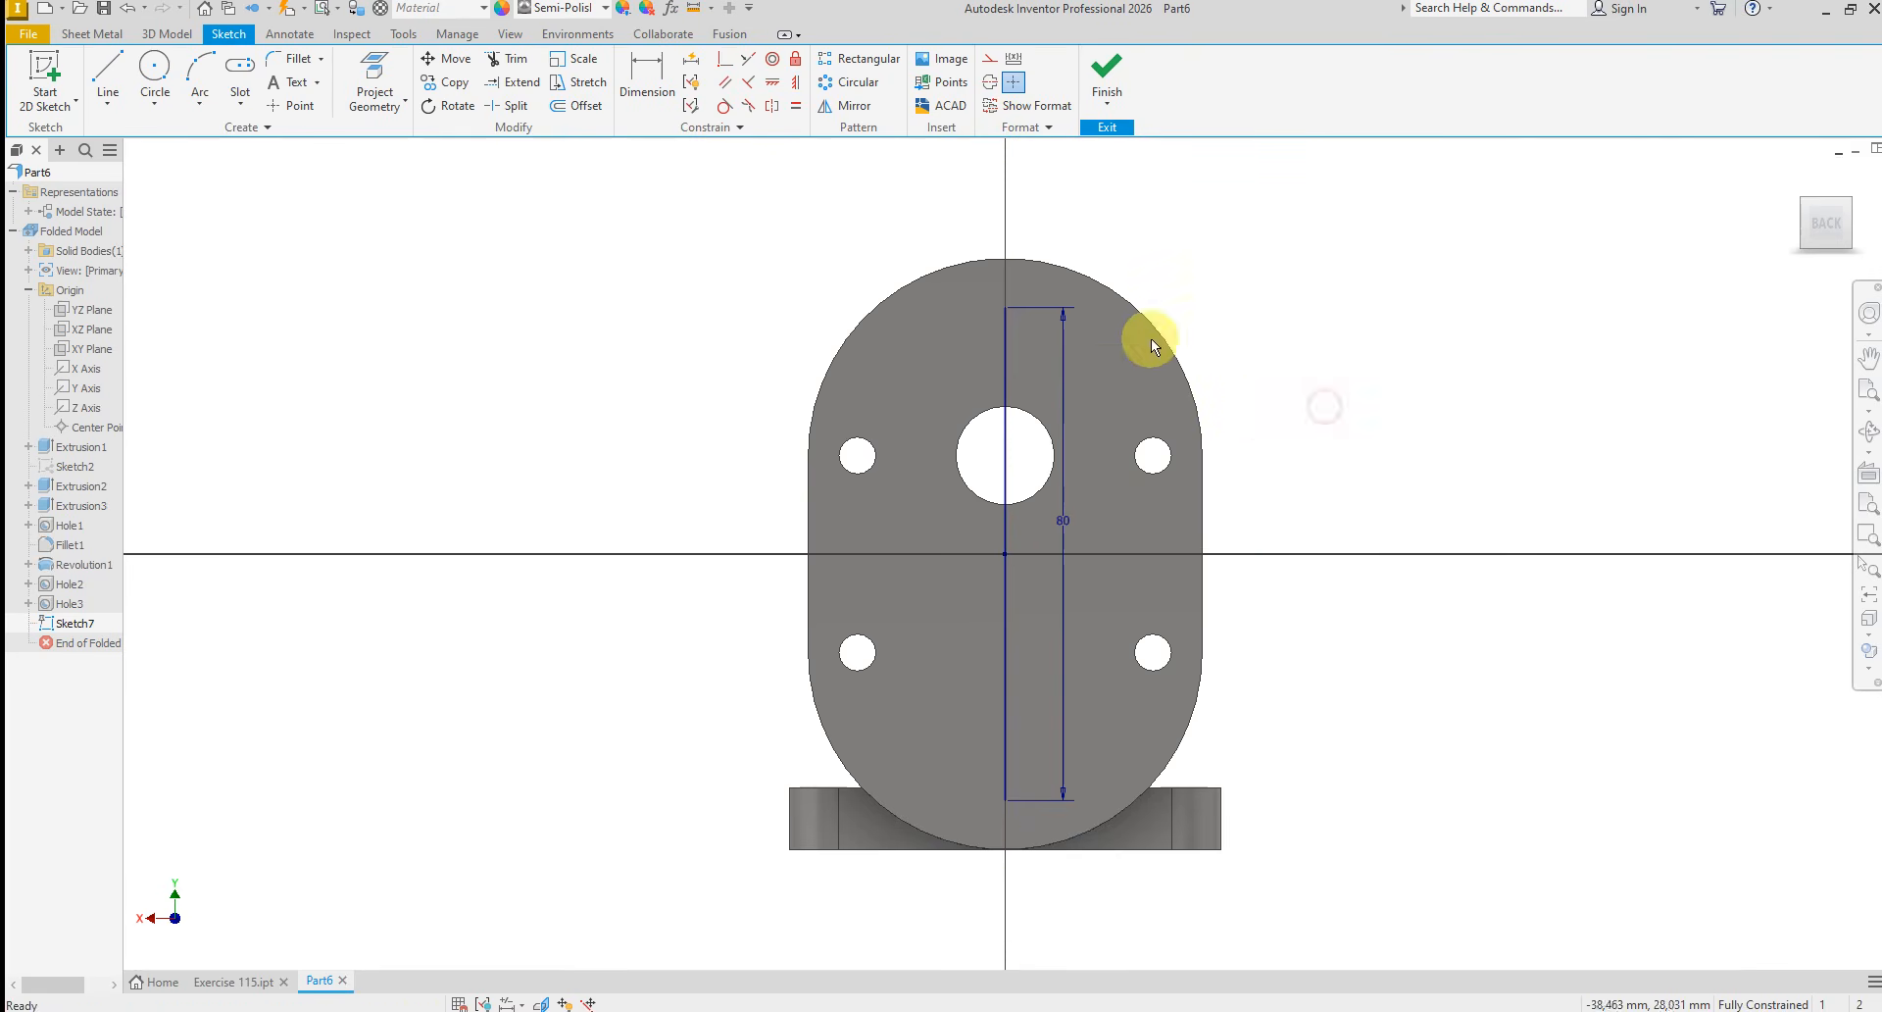
Convert the centred line to construction geometry and place a sketch point at each of its ends
{"action": "right_click", "coordinate": [1004, 379]}
{"action": "left_click", "coordinate": [1103, 379]}
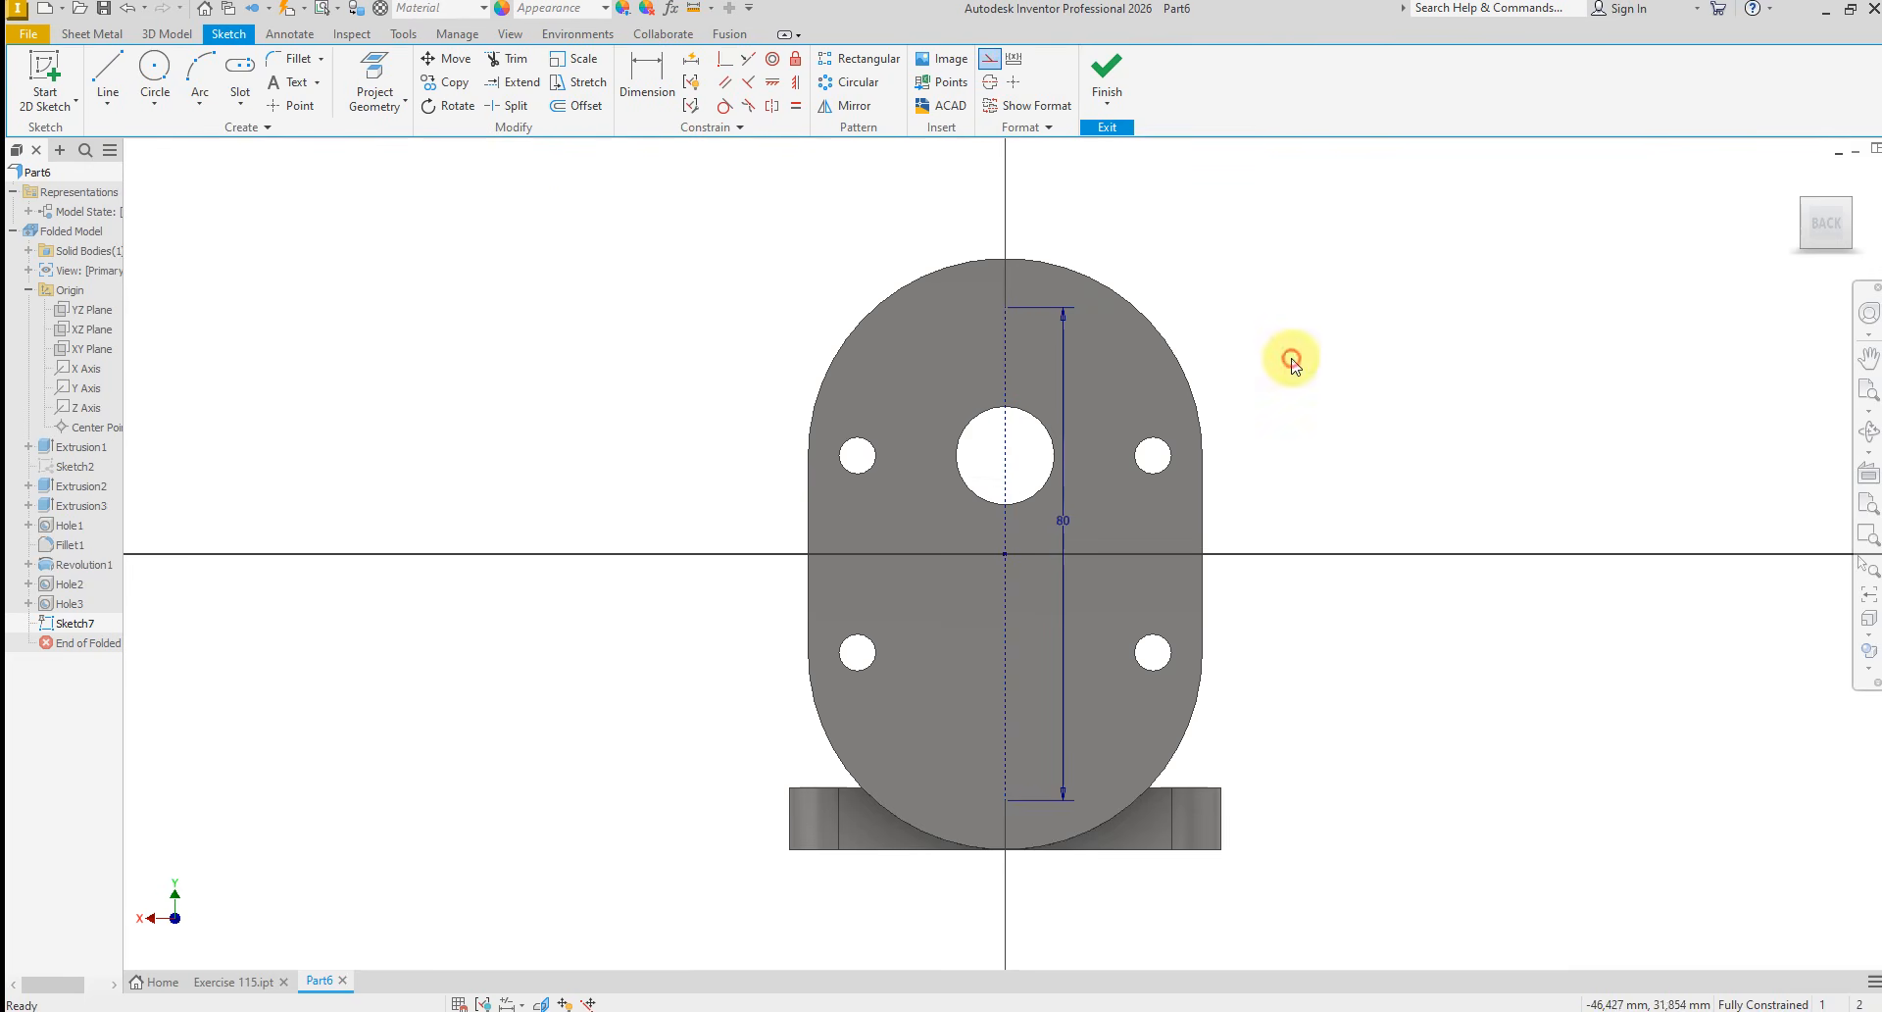
{"action": "left_click", "coordinate": [1291, 358]}
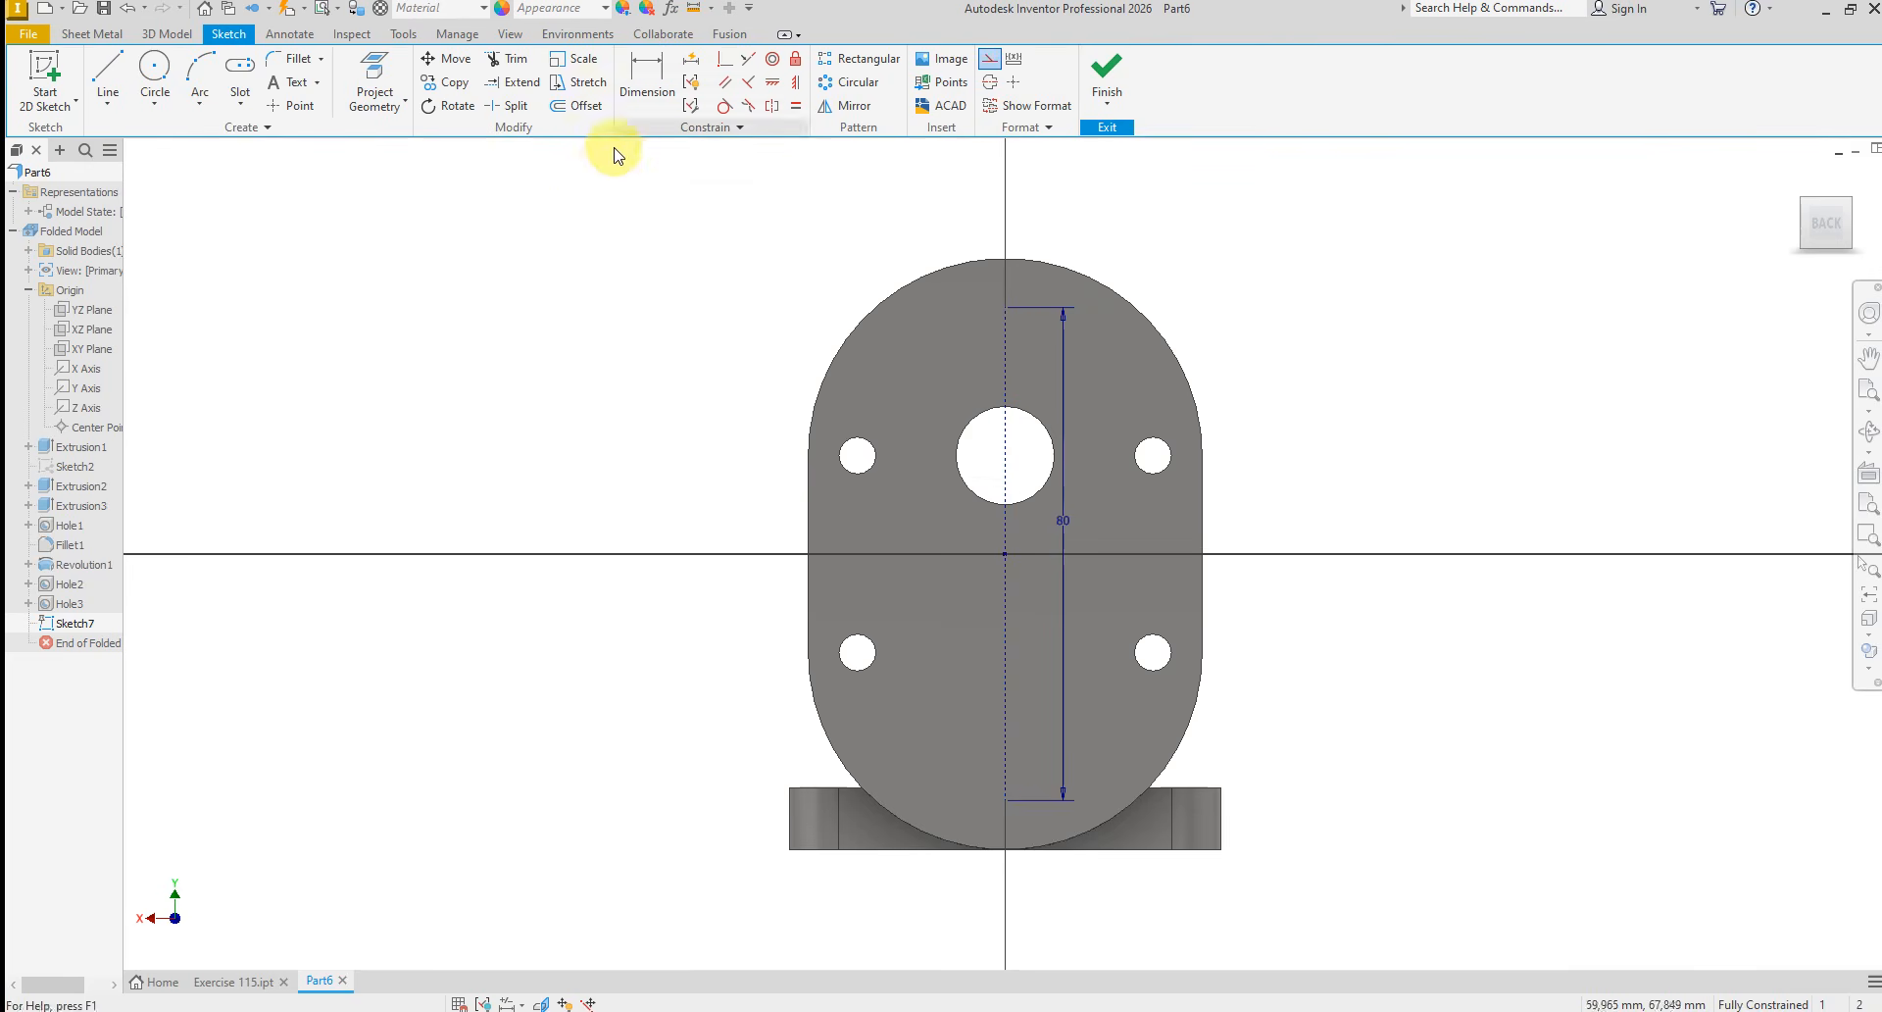
{"action": "left_click", "coordinate": [294, 106]}
{"action": "left_click", "coordinate": [1005, 308]}
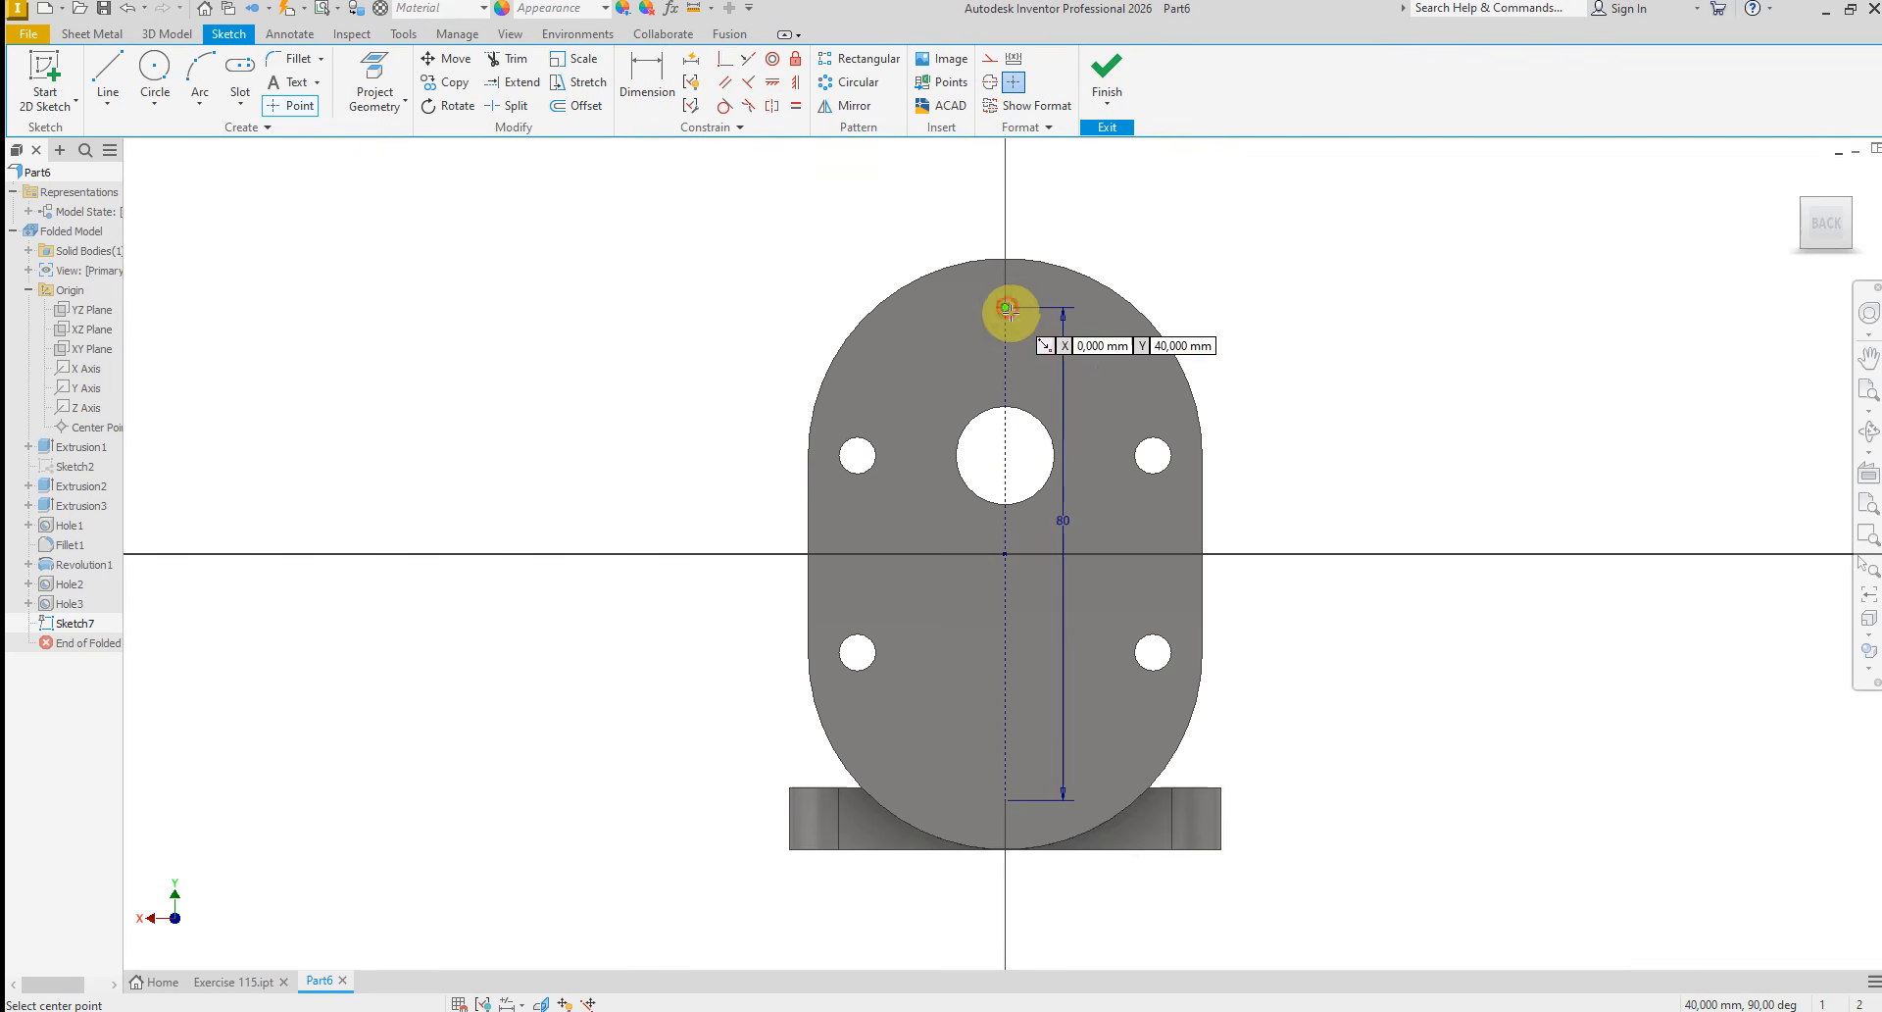
{"action": "right_click", "coordinate": [1386, 692]}
{"action": "left_click", "coordinate": [1421, 712]}
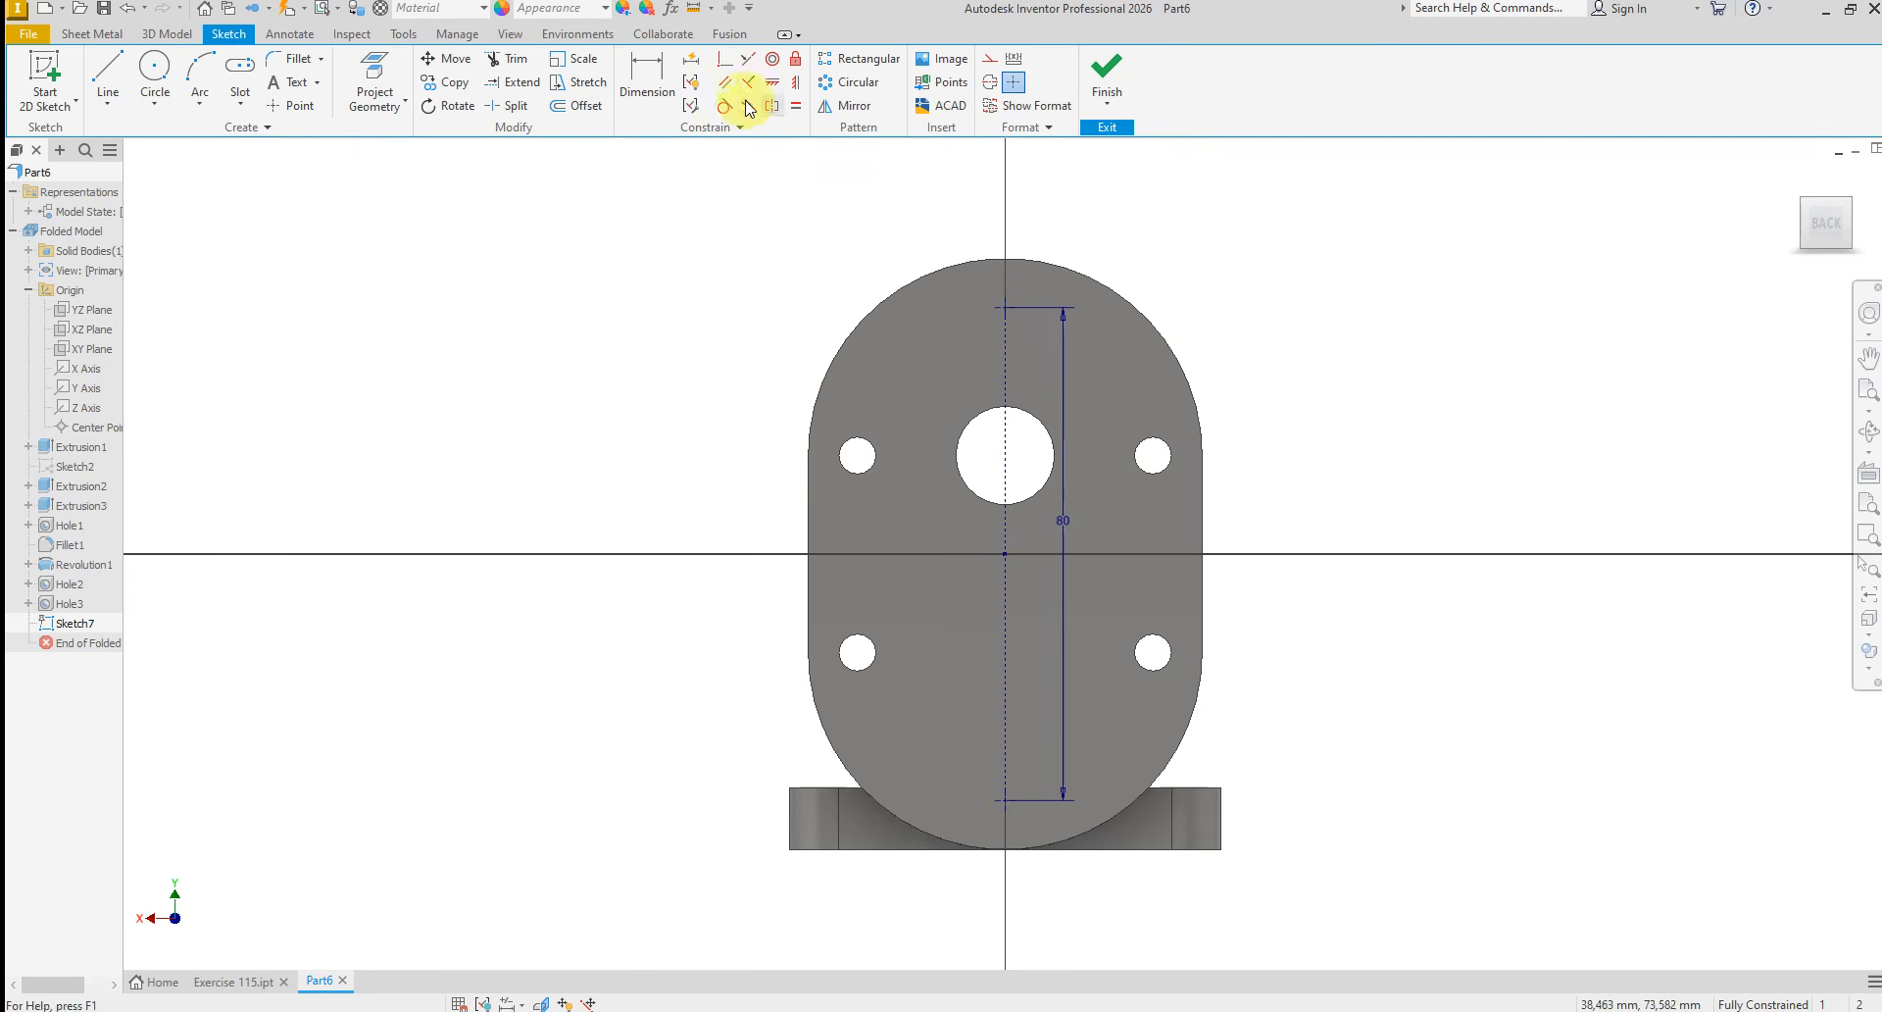
Add a driven vertical dimension from the sketch origin to the lower point and finish the sketch
{"action": "left_click", "coordinate": [649, 82]}
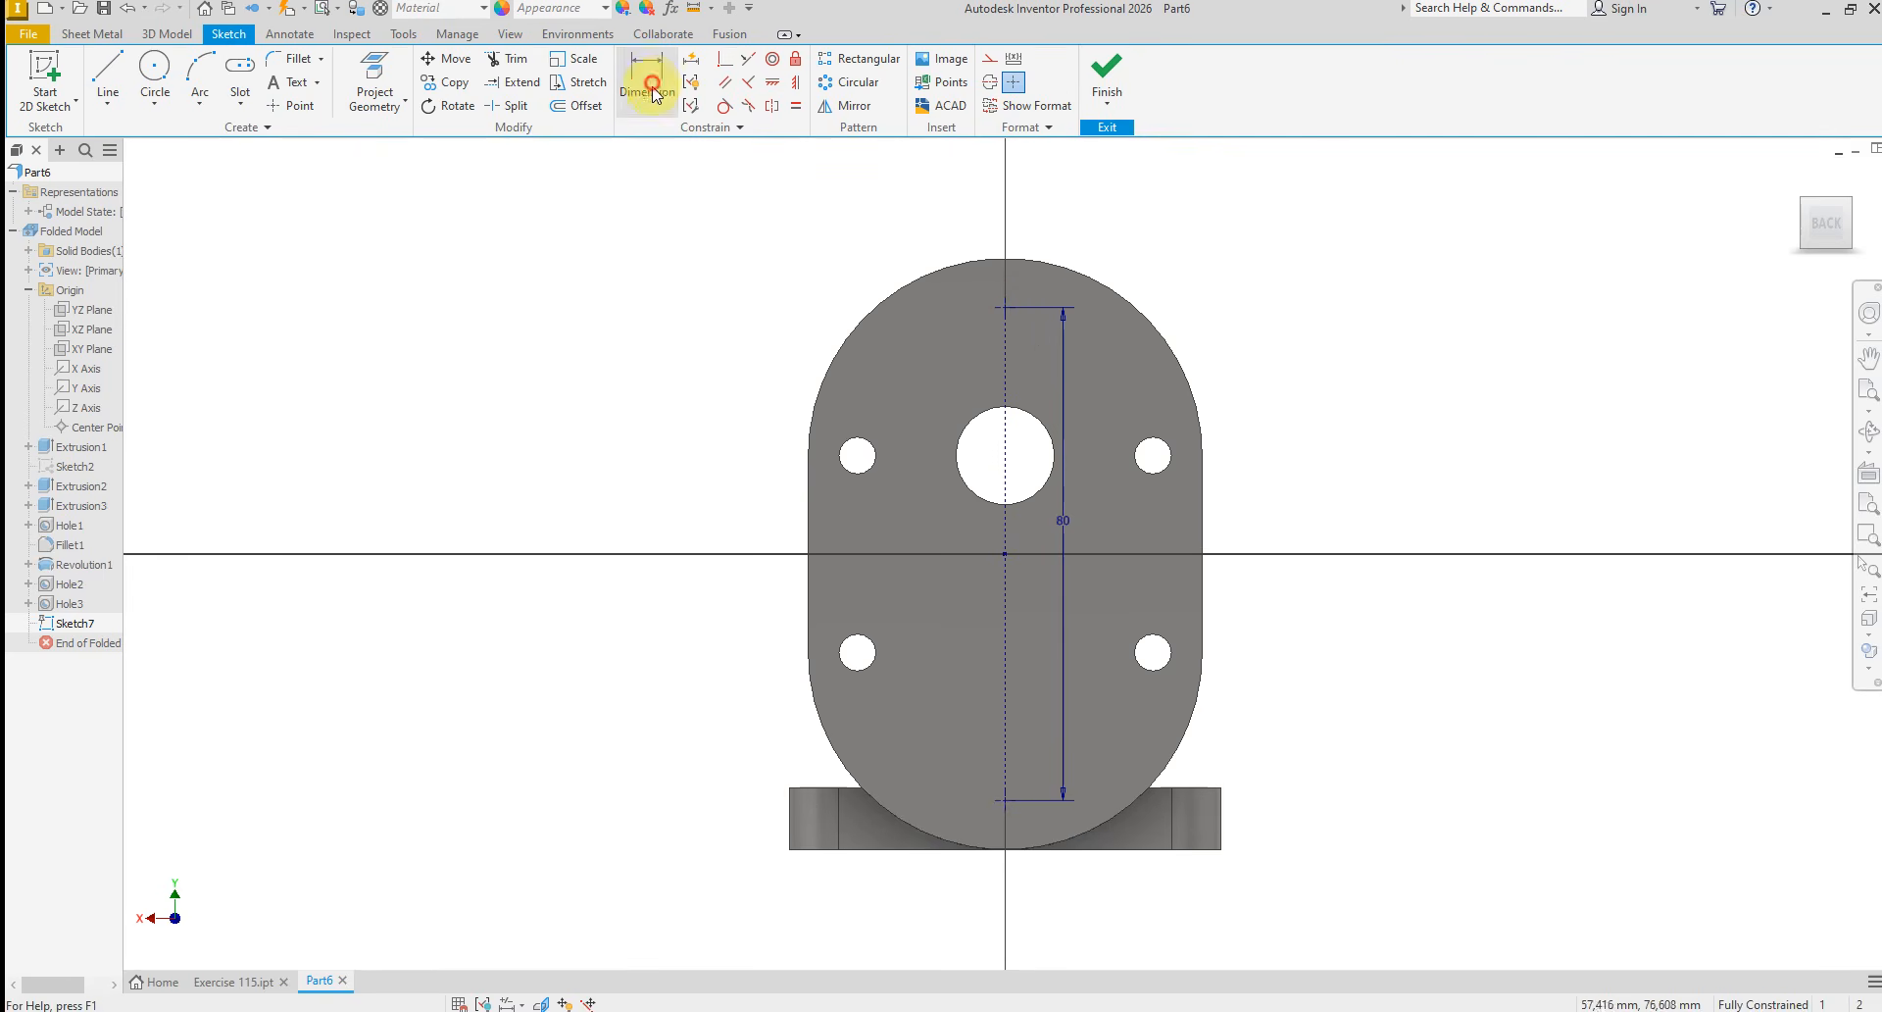
{"action": "left_click", "coordinate": [1003, 556]}
{"action": "left_click", "coordinate": [1005, 802]}
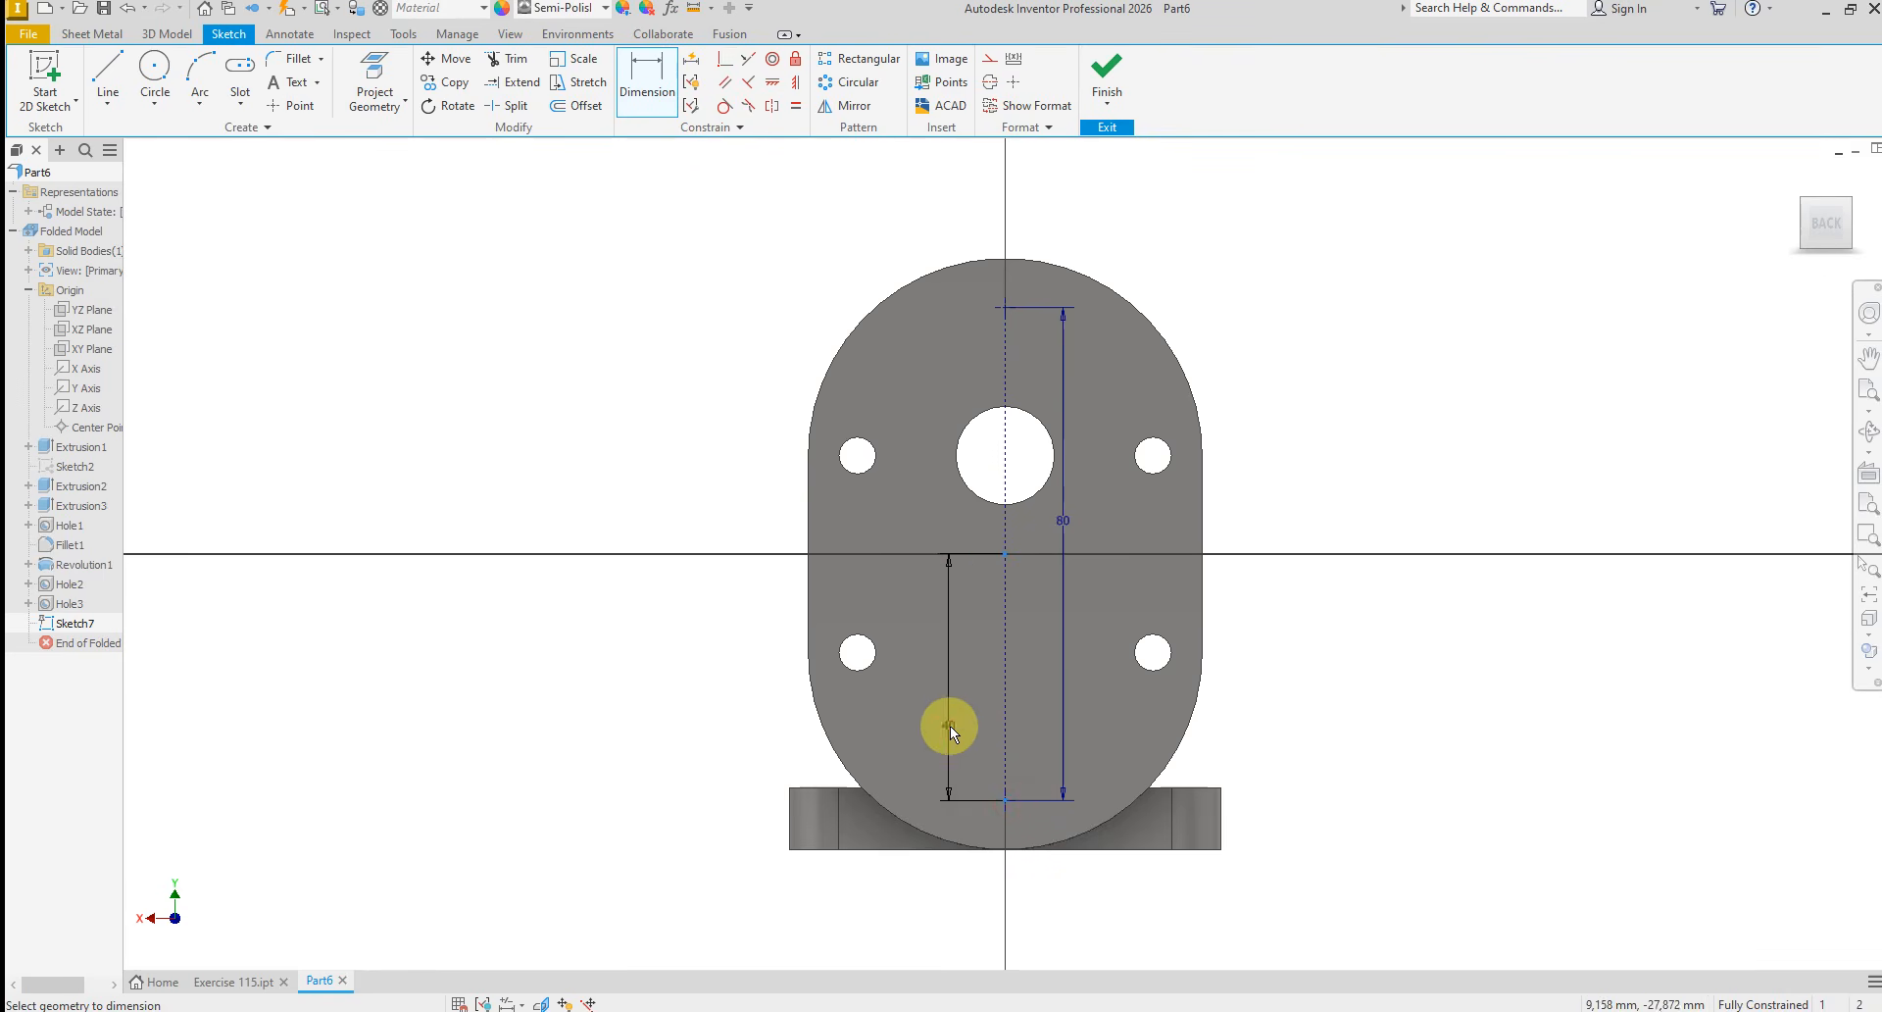
{"action": "left_click", "coordinate": [863, 591]}
{"action": "left_click", "coordinate": [431, 184]}
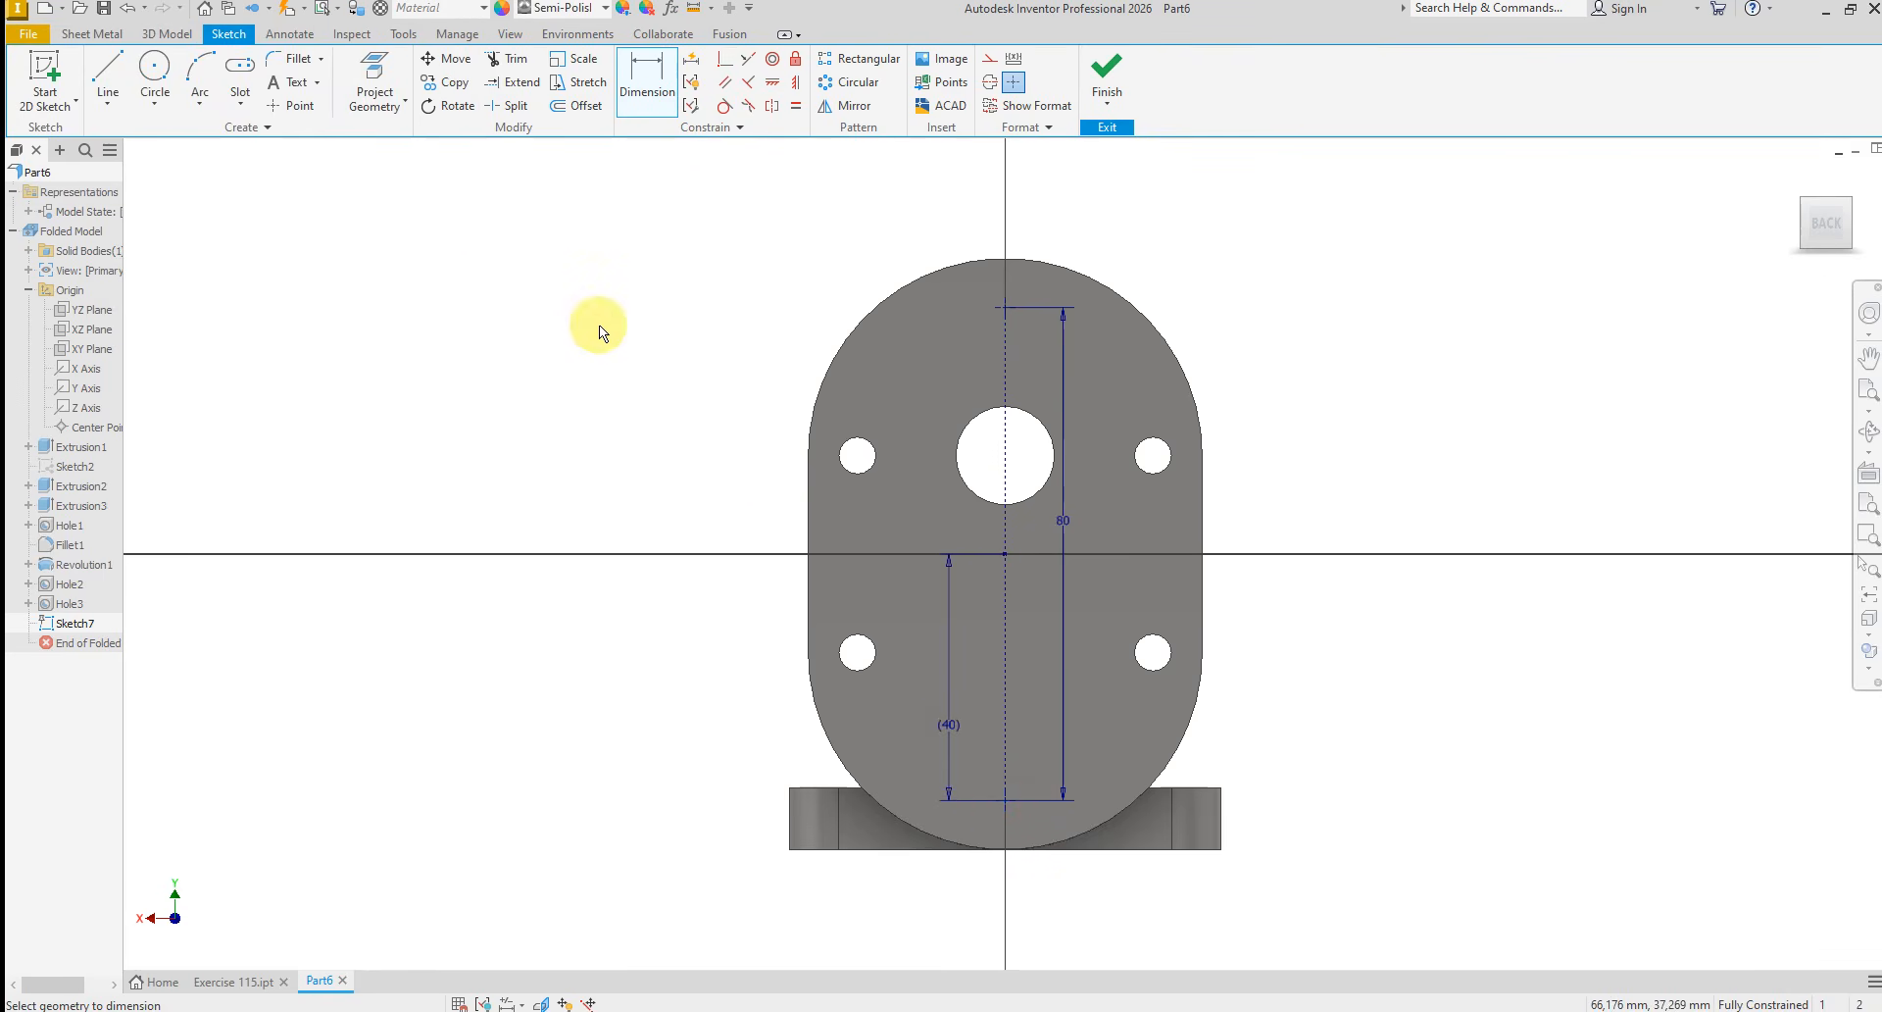
{"action": "right_click", "coordinate": [600, 325]}
{"action": "left_click", "coordinate": [669, 329]}
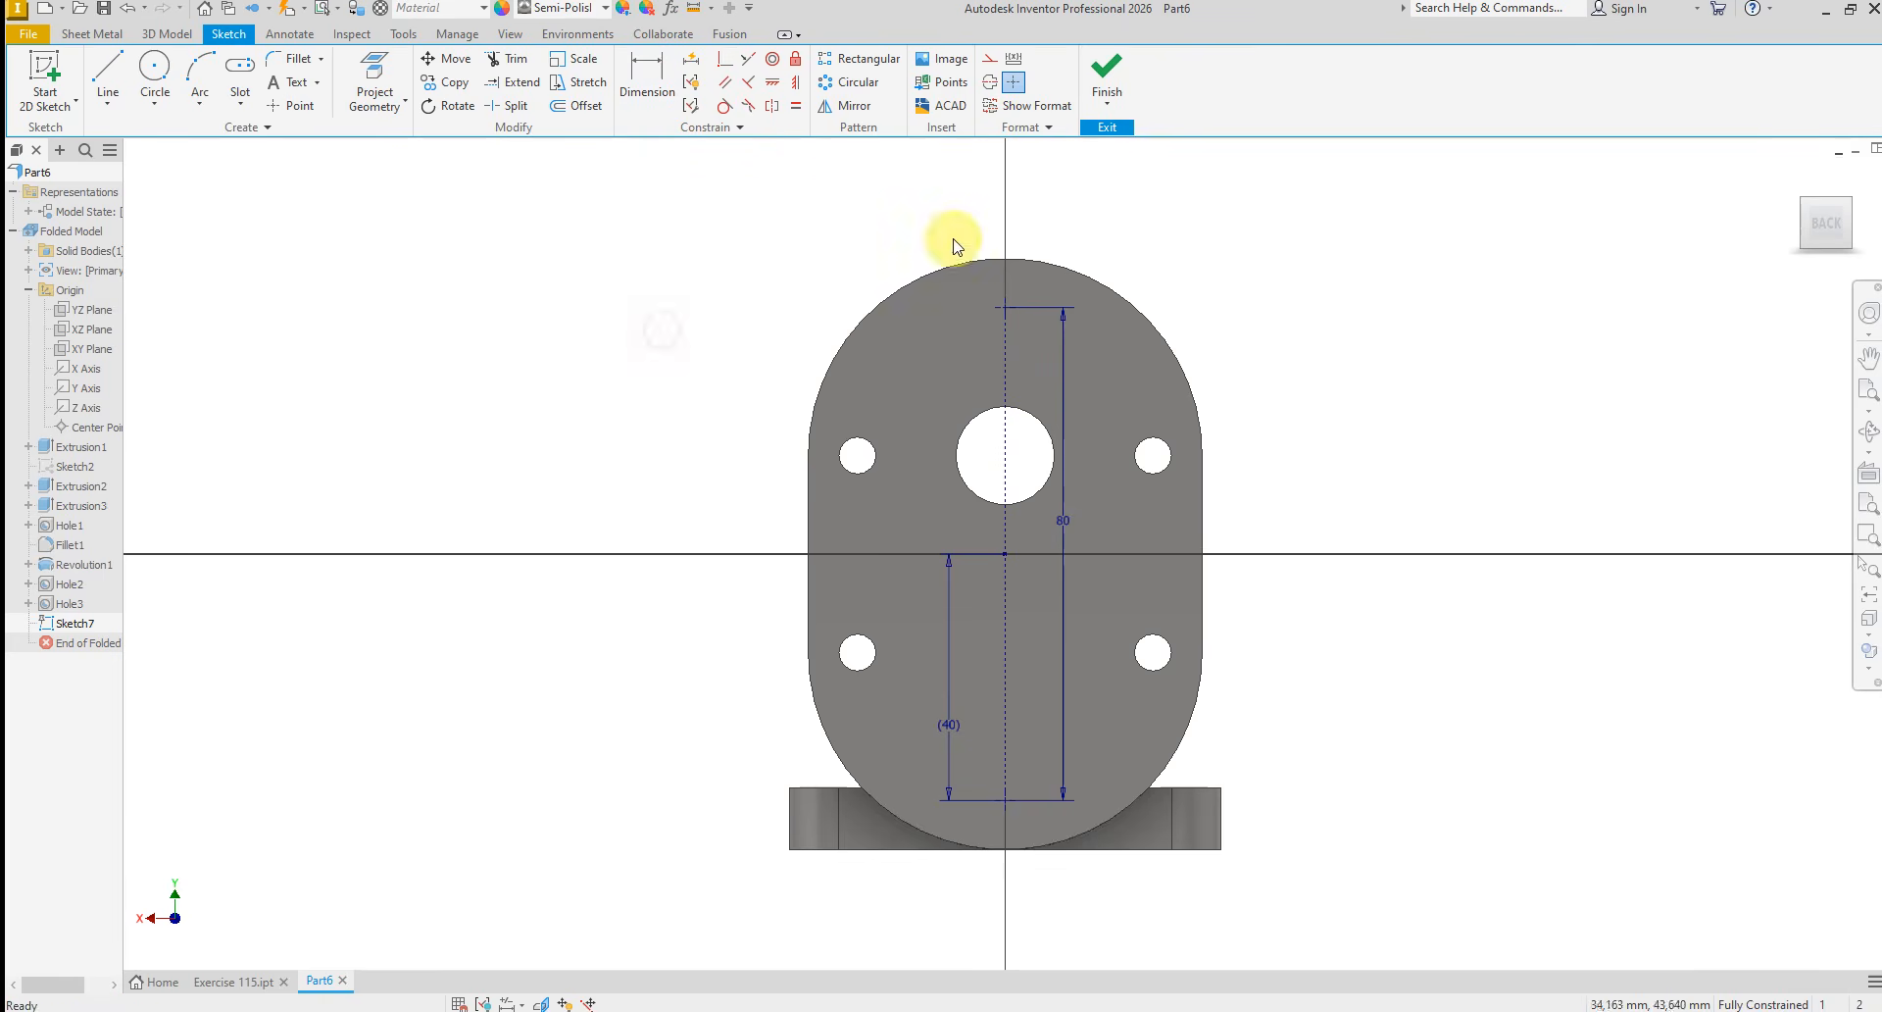
{"action": "left_click", "coordinate": [1107, 74]}
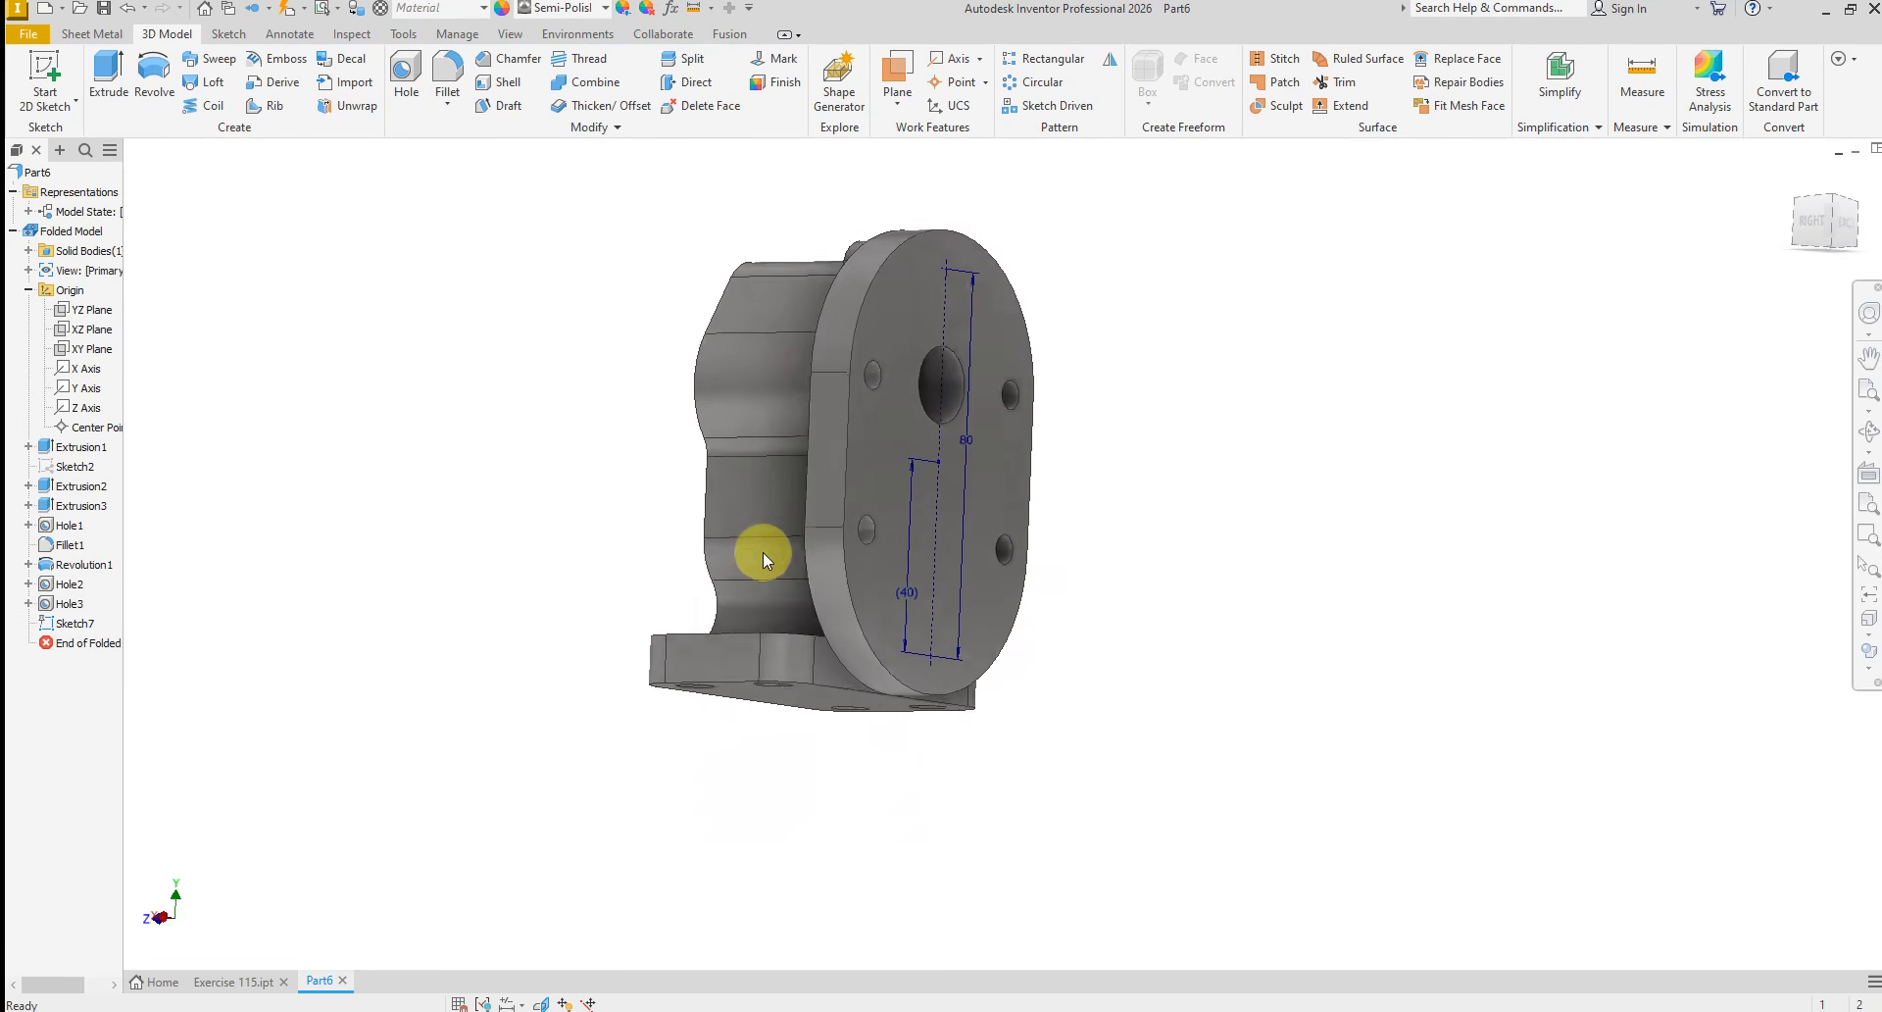
Set up tapped holes without a seat at the two sketch points, using an ISO Metric profile M6x1 thread, class 6H
{"action": "left_click", "coordinate": [769, 1011]}
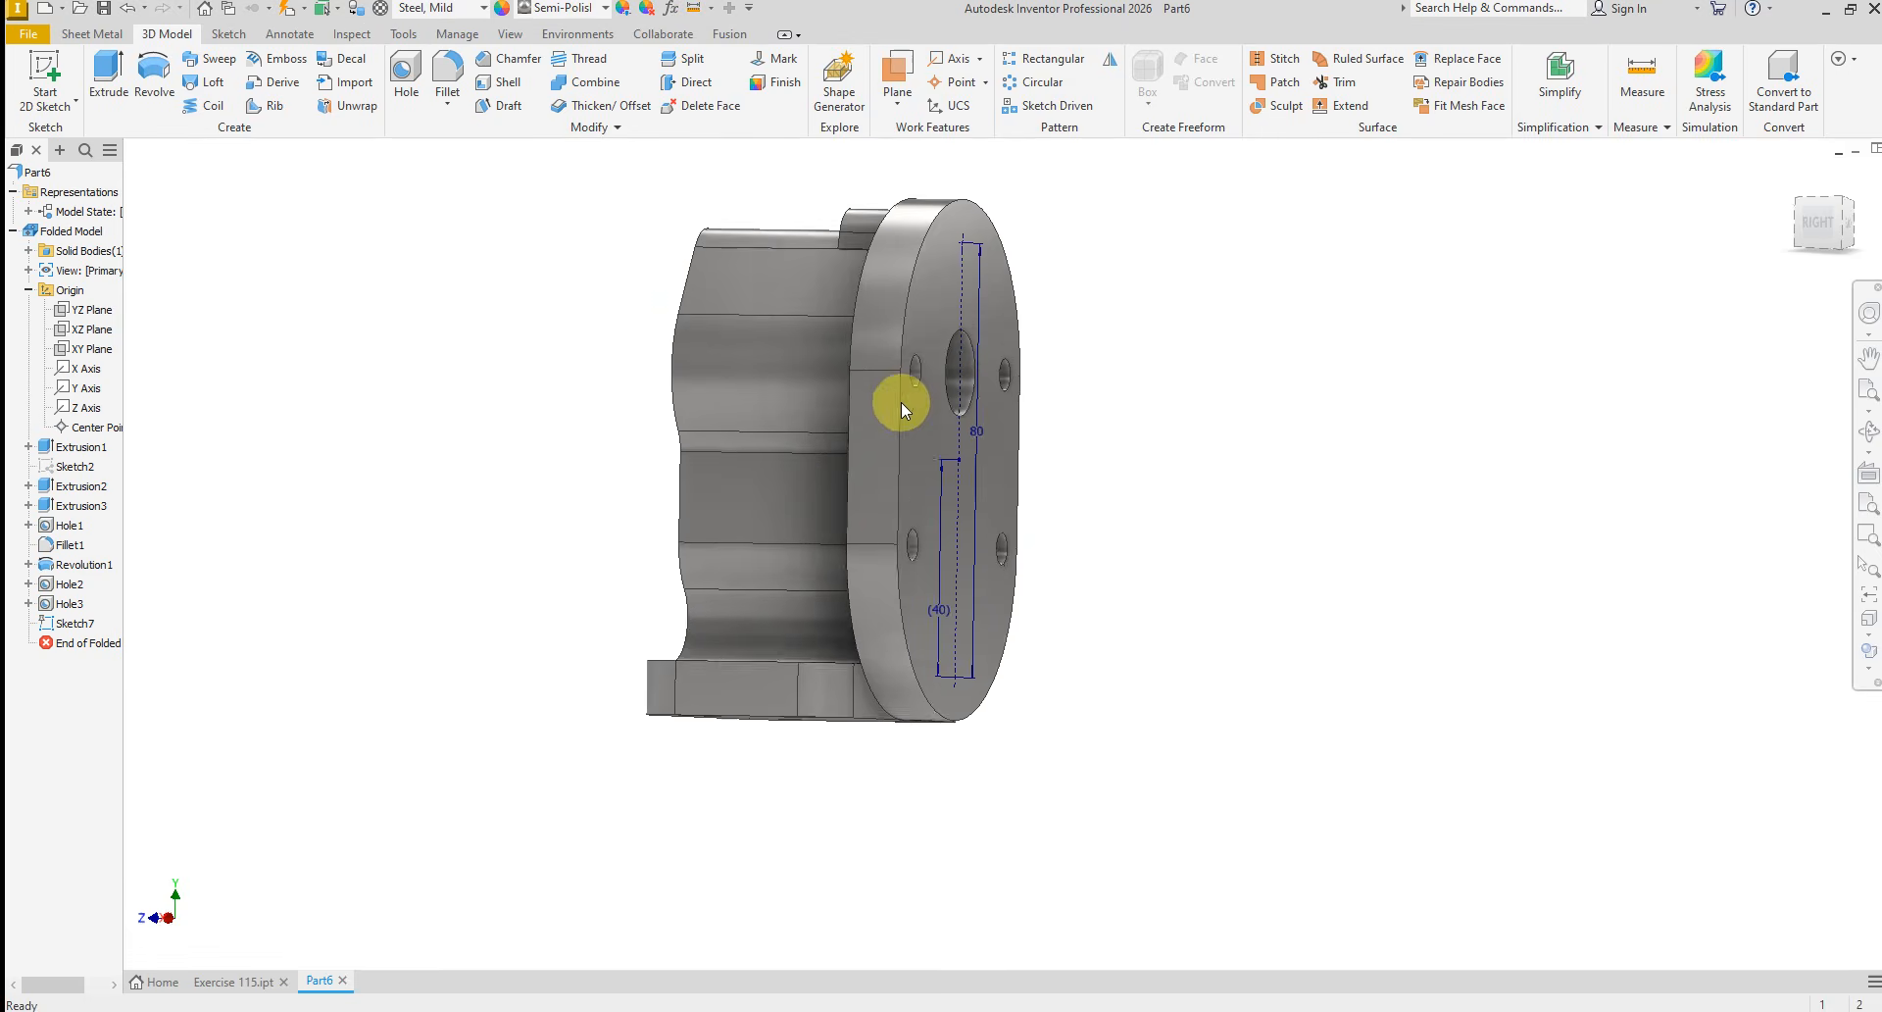
{"action": "middle_click_drag", "start_coordinate": [900, 399], "coordinate": [403, 168], "text": "shift"}
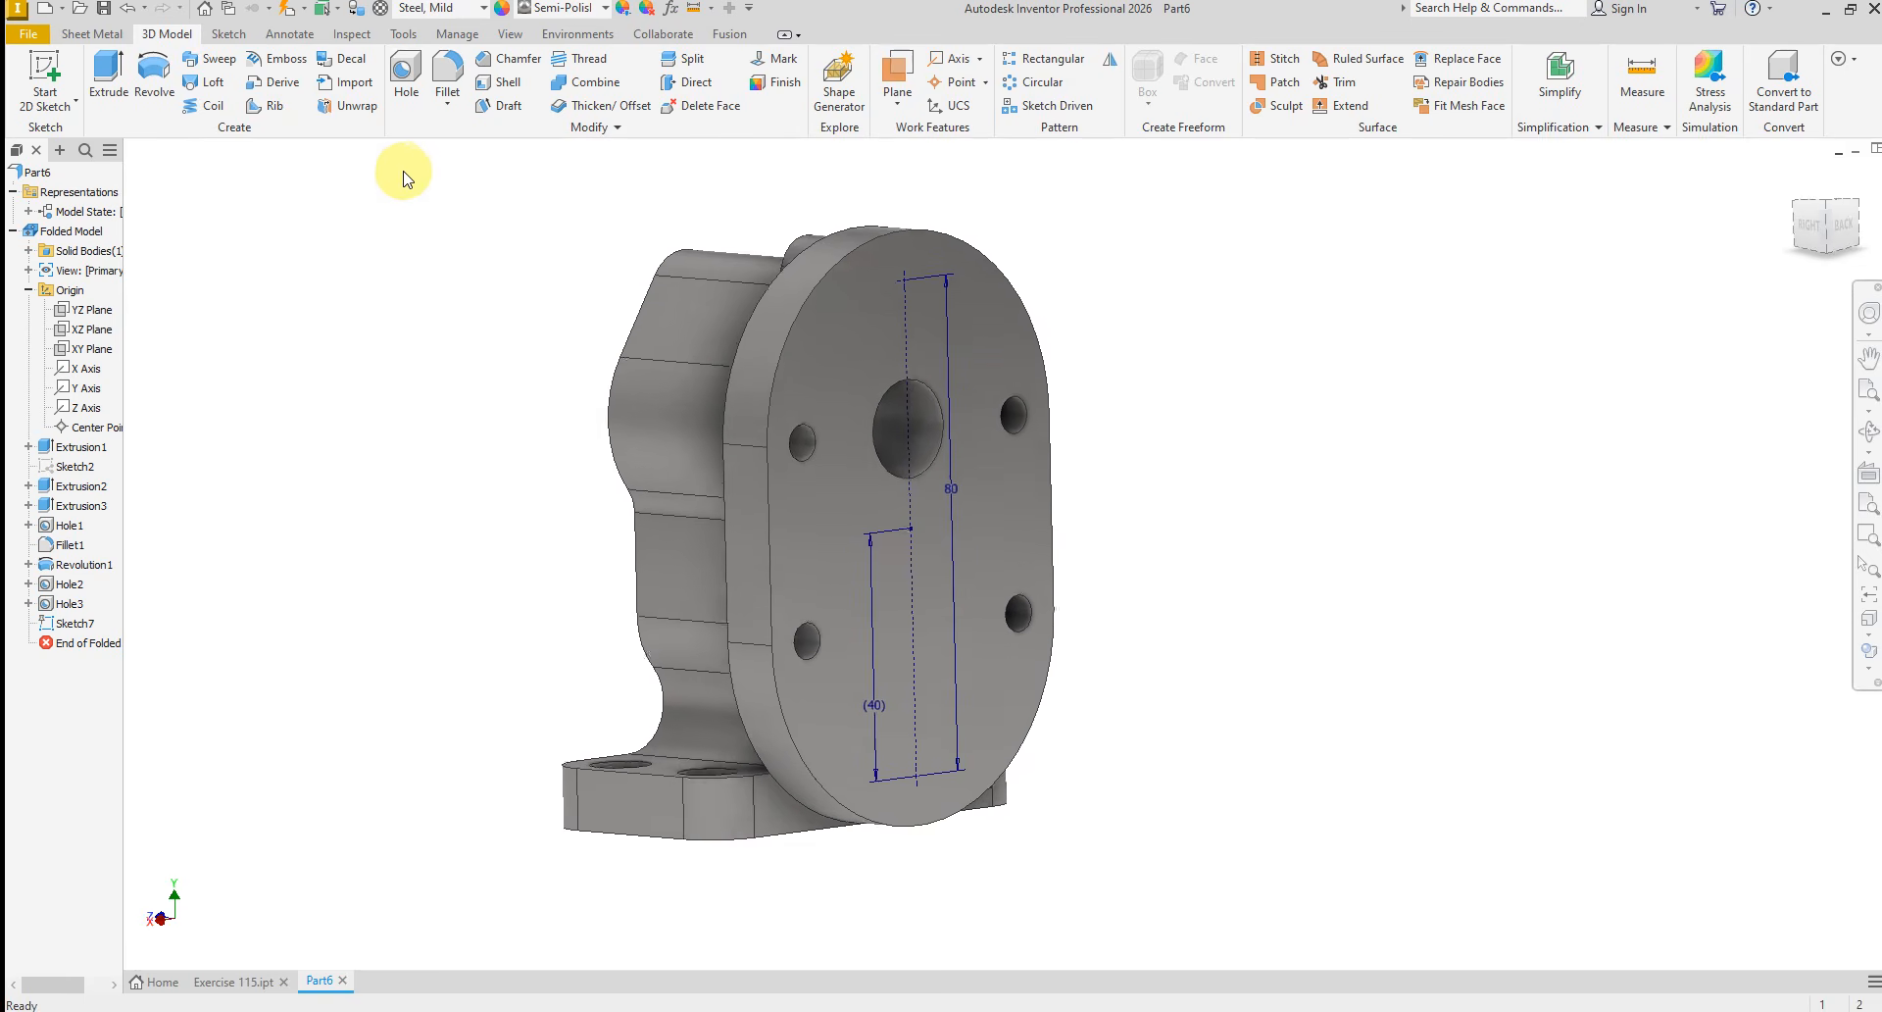
{"action": "left_click", "coordinate": [406, 79]}
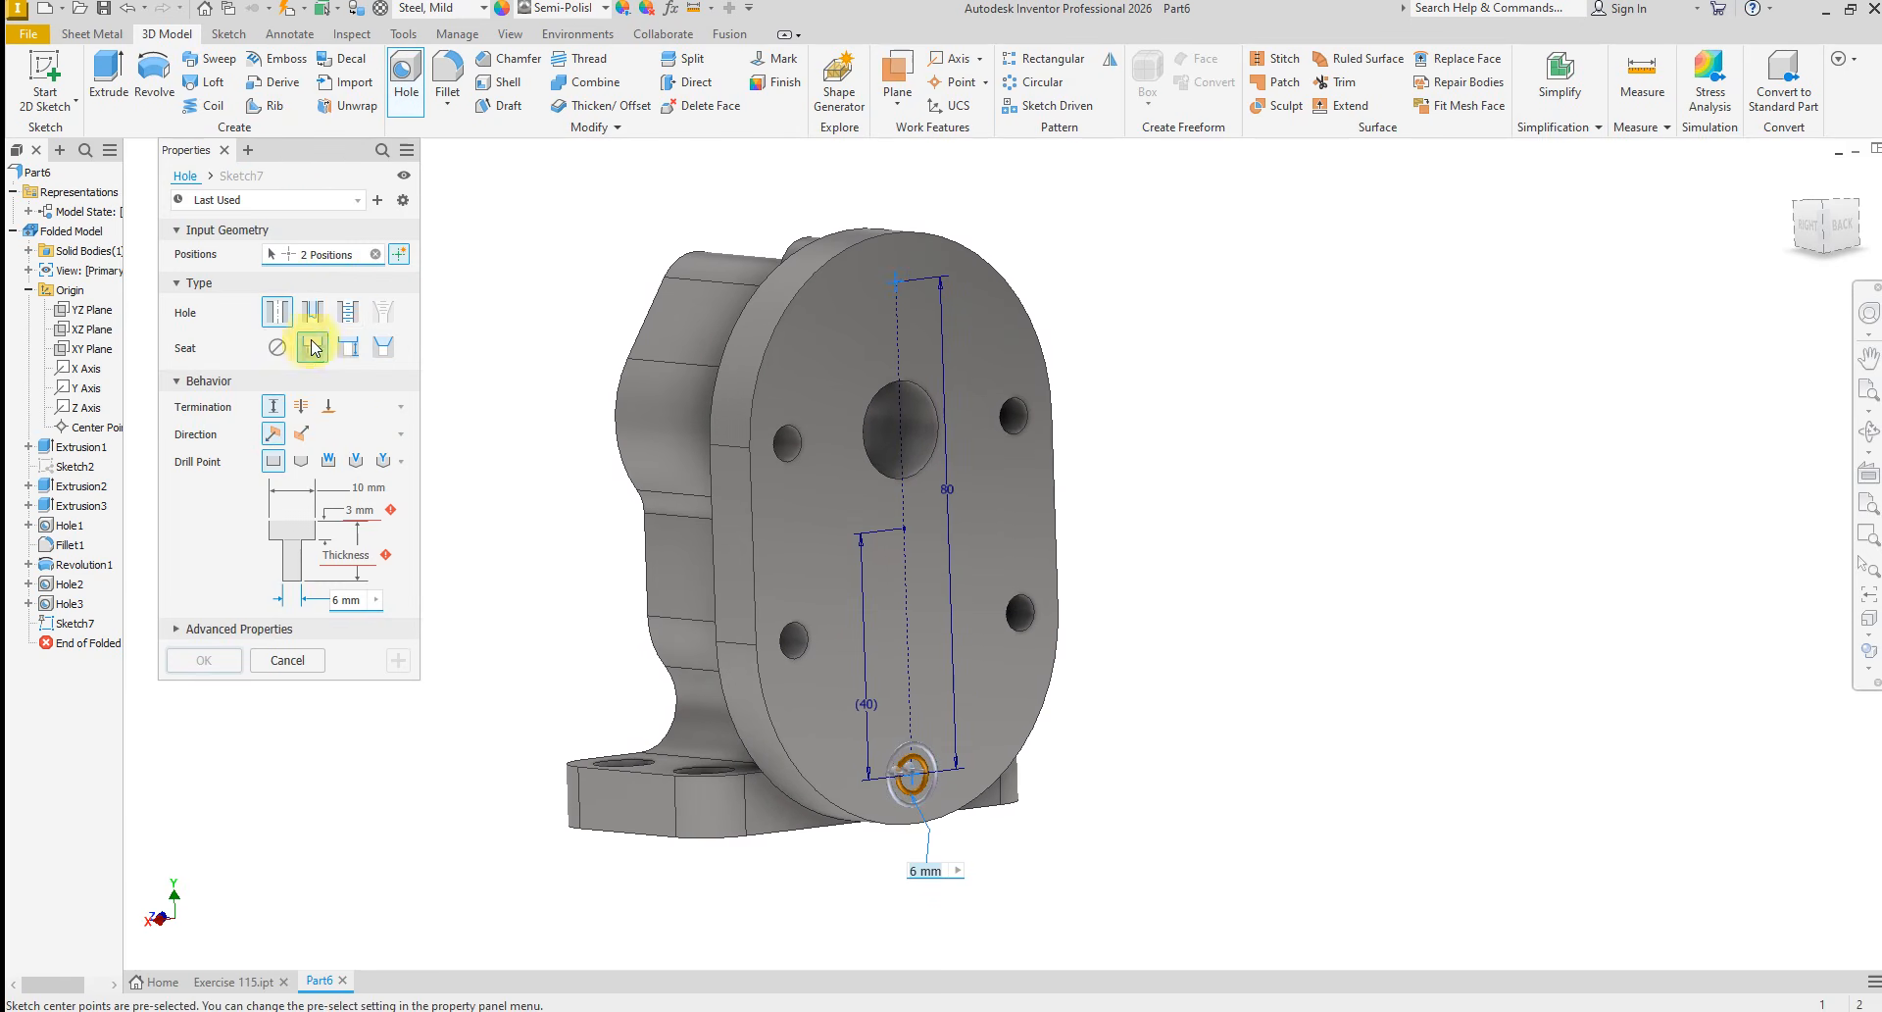
{"action": "left_click", "coordinate": [346, 312]}
{"action": "left_click", "coordinate": [279, 347]}
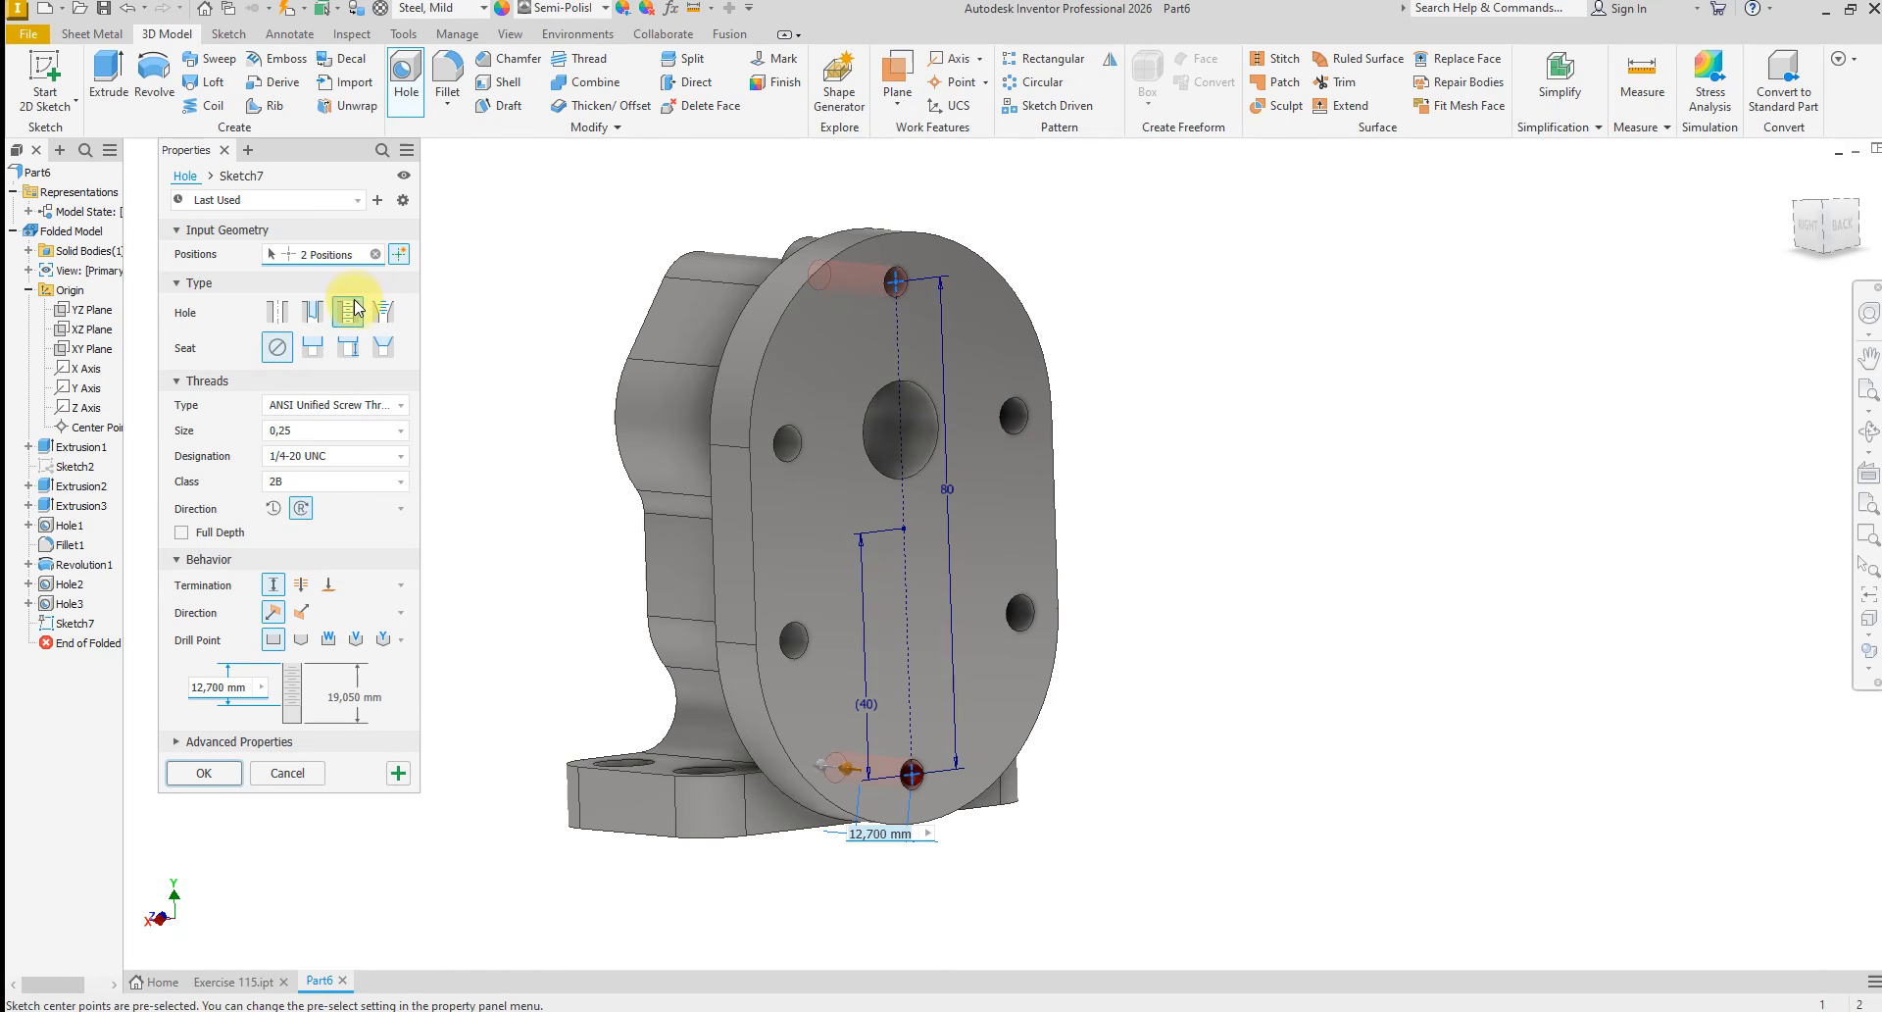
{"action": "left_click", "coordinate": [391, 419]}
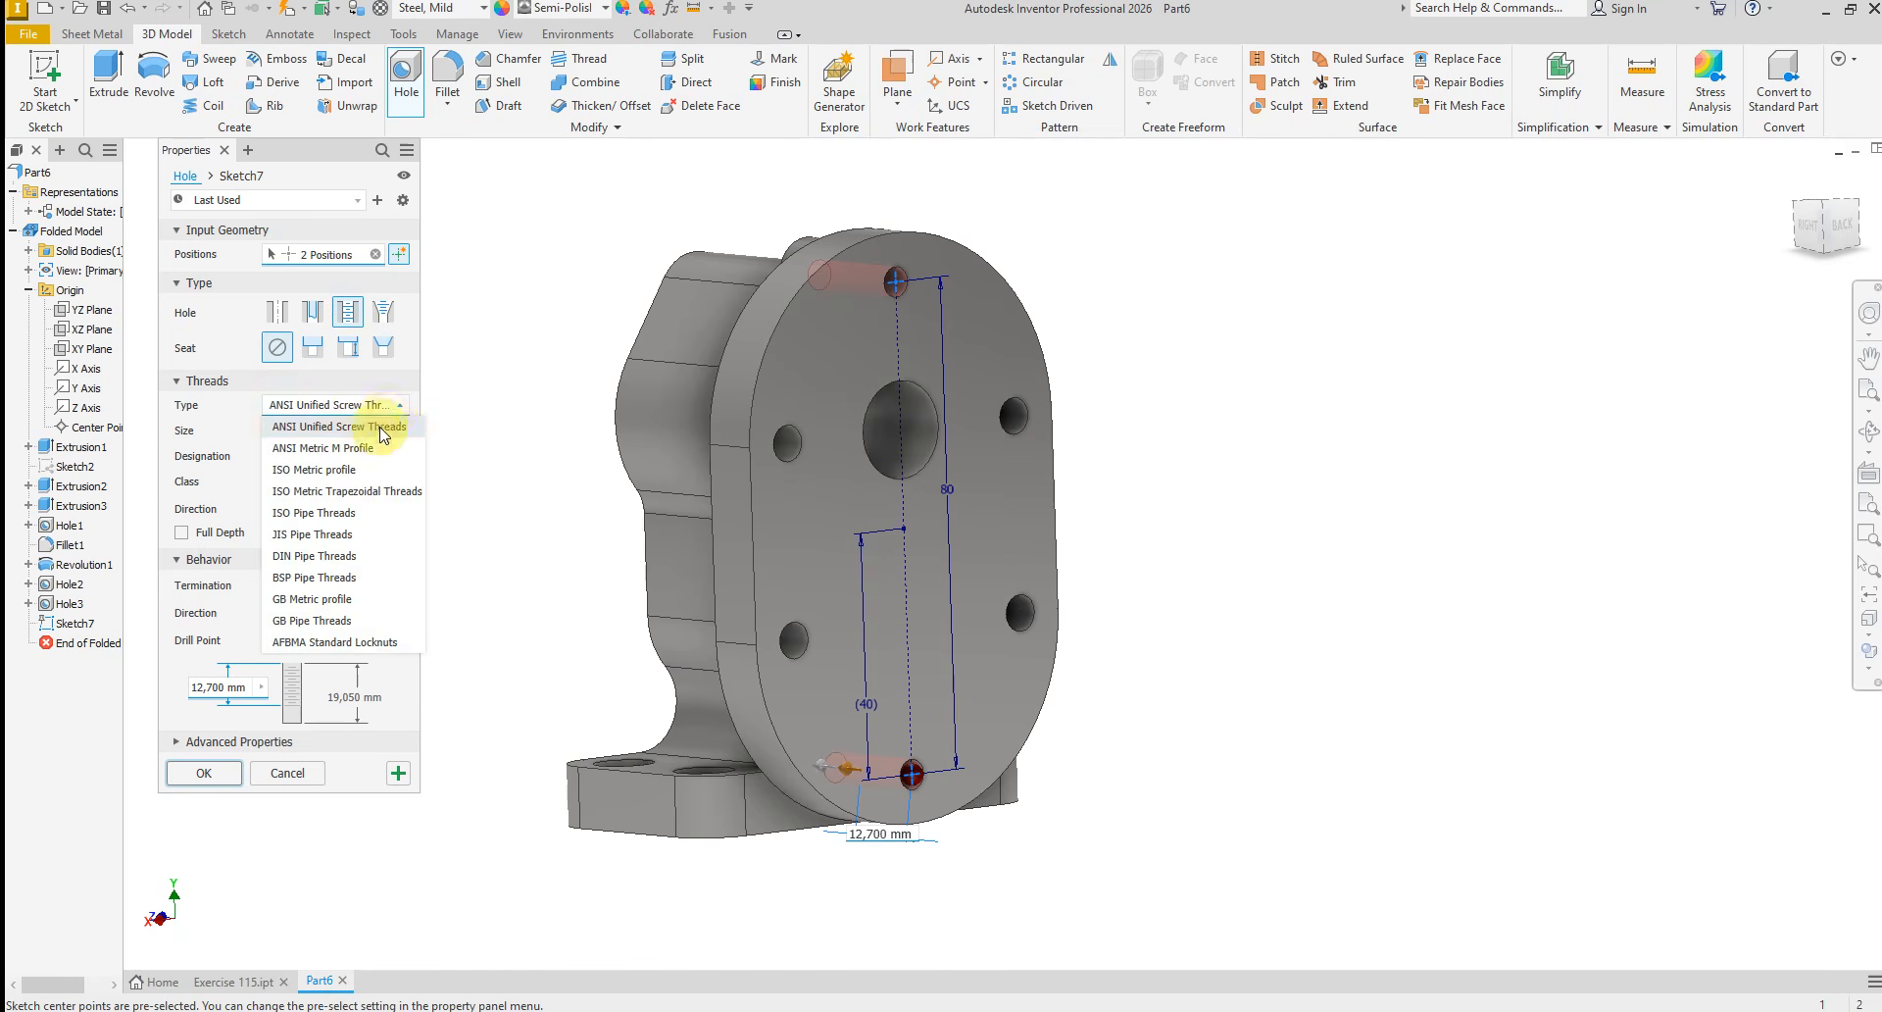
{"action": "left_click", "coordinate": [349, 472]}
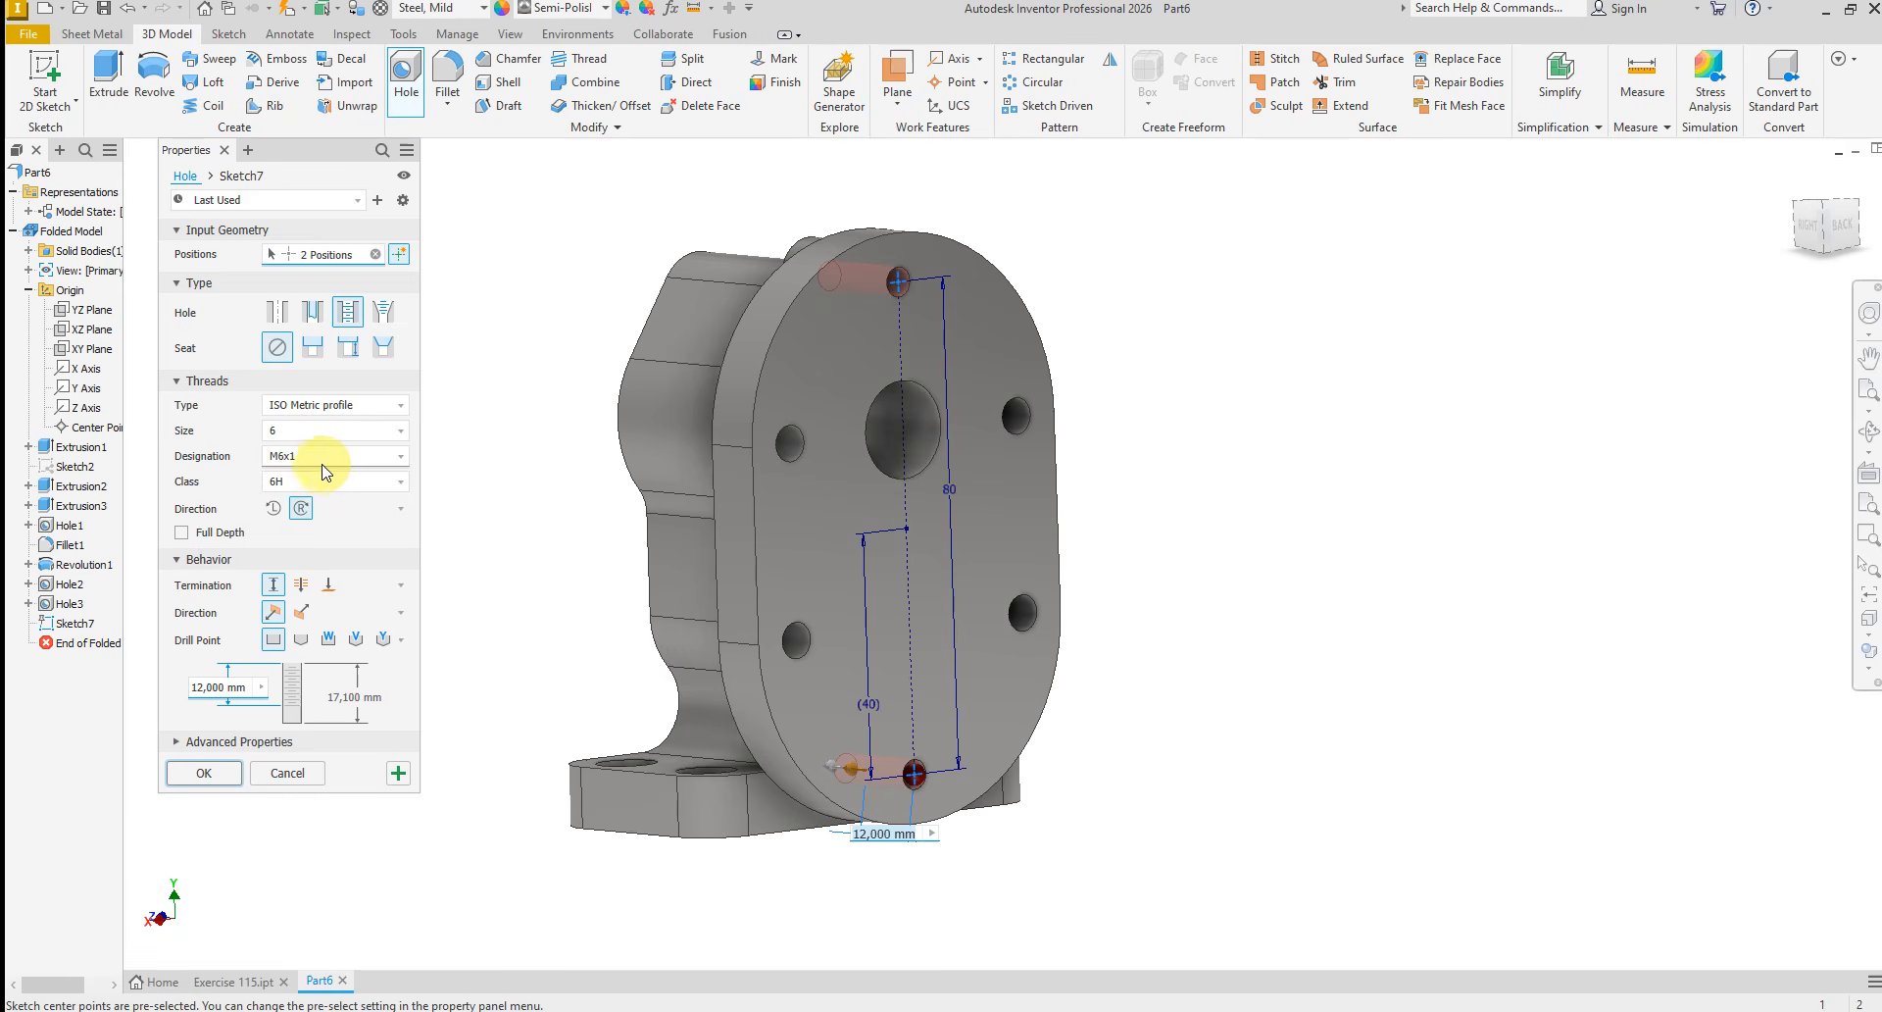
Set the hole depth to 18 mm and the thread depth to 12 mm with an angled drill point, and create both tapped holes
{"action": "left_click", "coordinate": [360, 703]}
{"action": "type", "text": "18"}
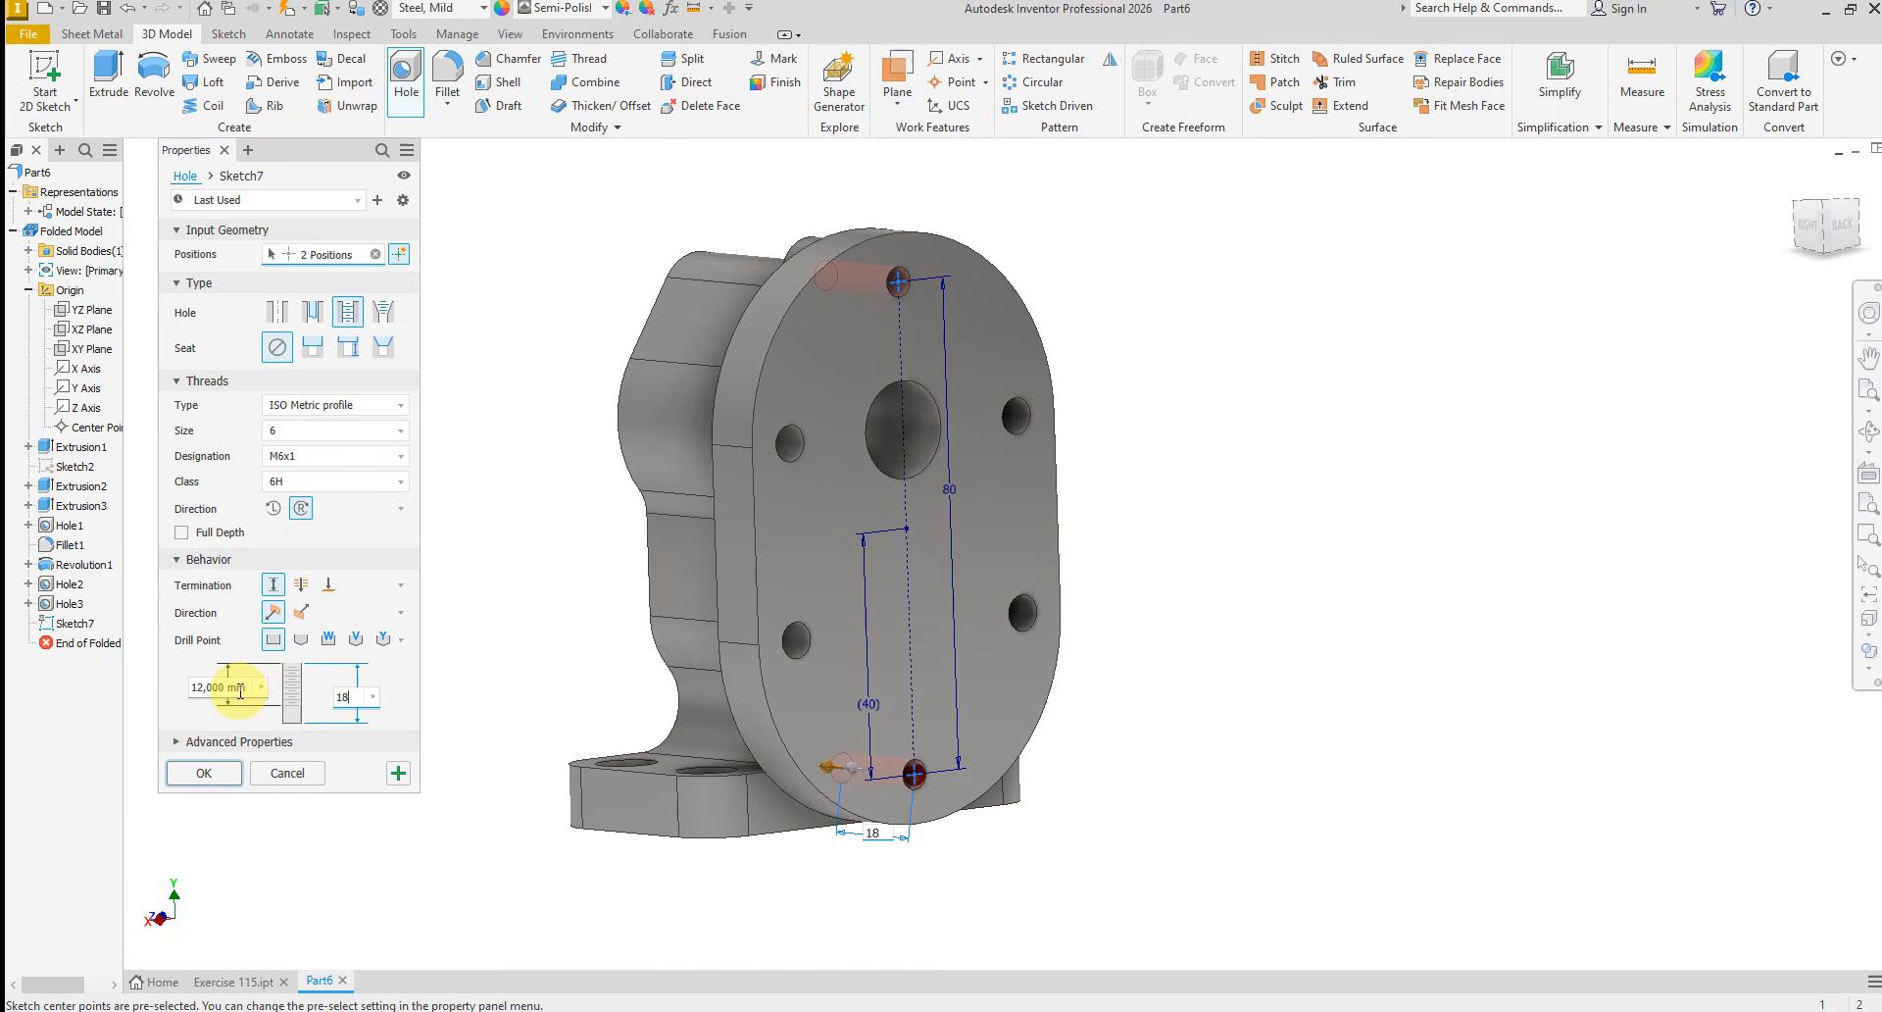
{"action": "left_click", "coordinate": [240, 690]}
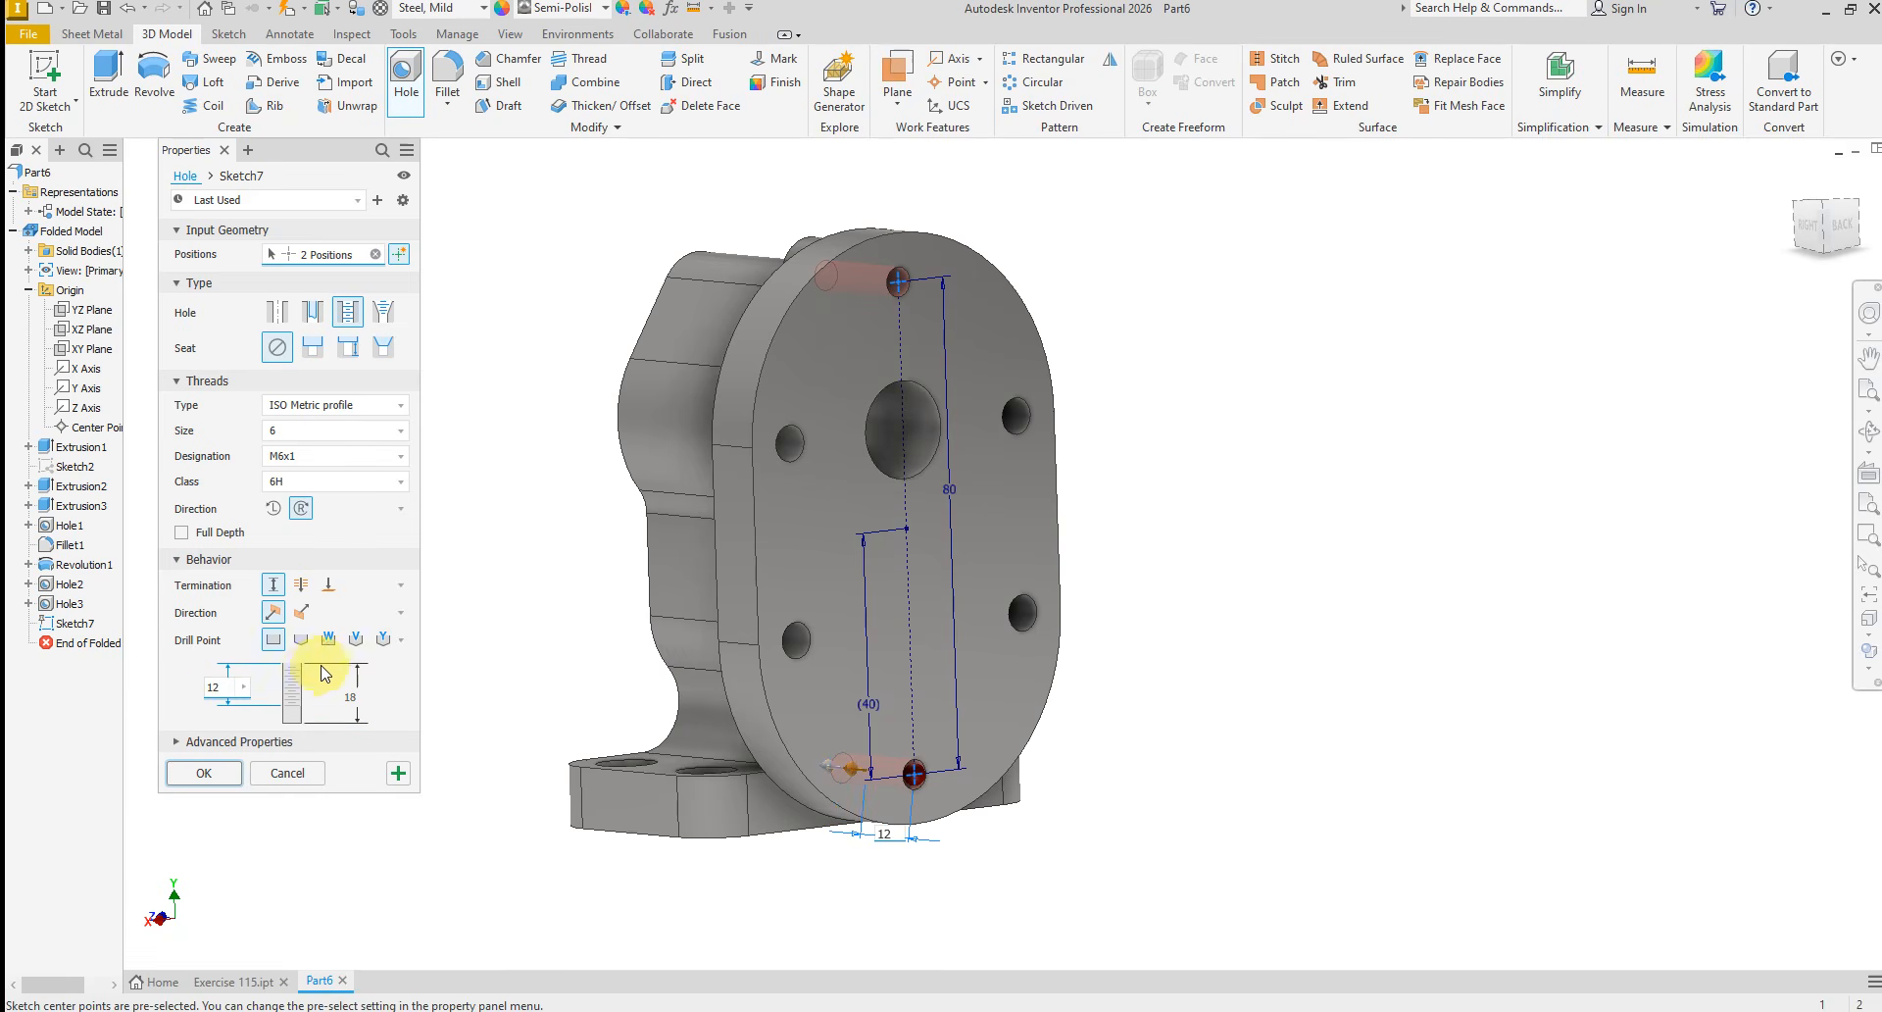
{"action": "left_click", "coordinate": [299, 642]}
{"action": "scroll", "coordinate": [878, 705], "scroll_direction": "up", "scroll_amount": 5}
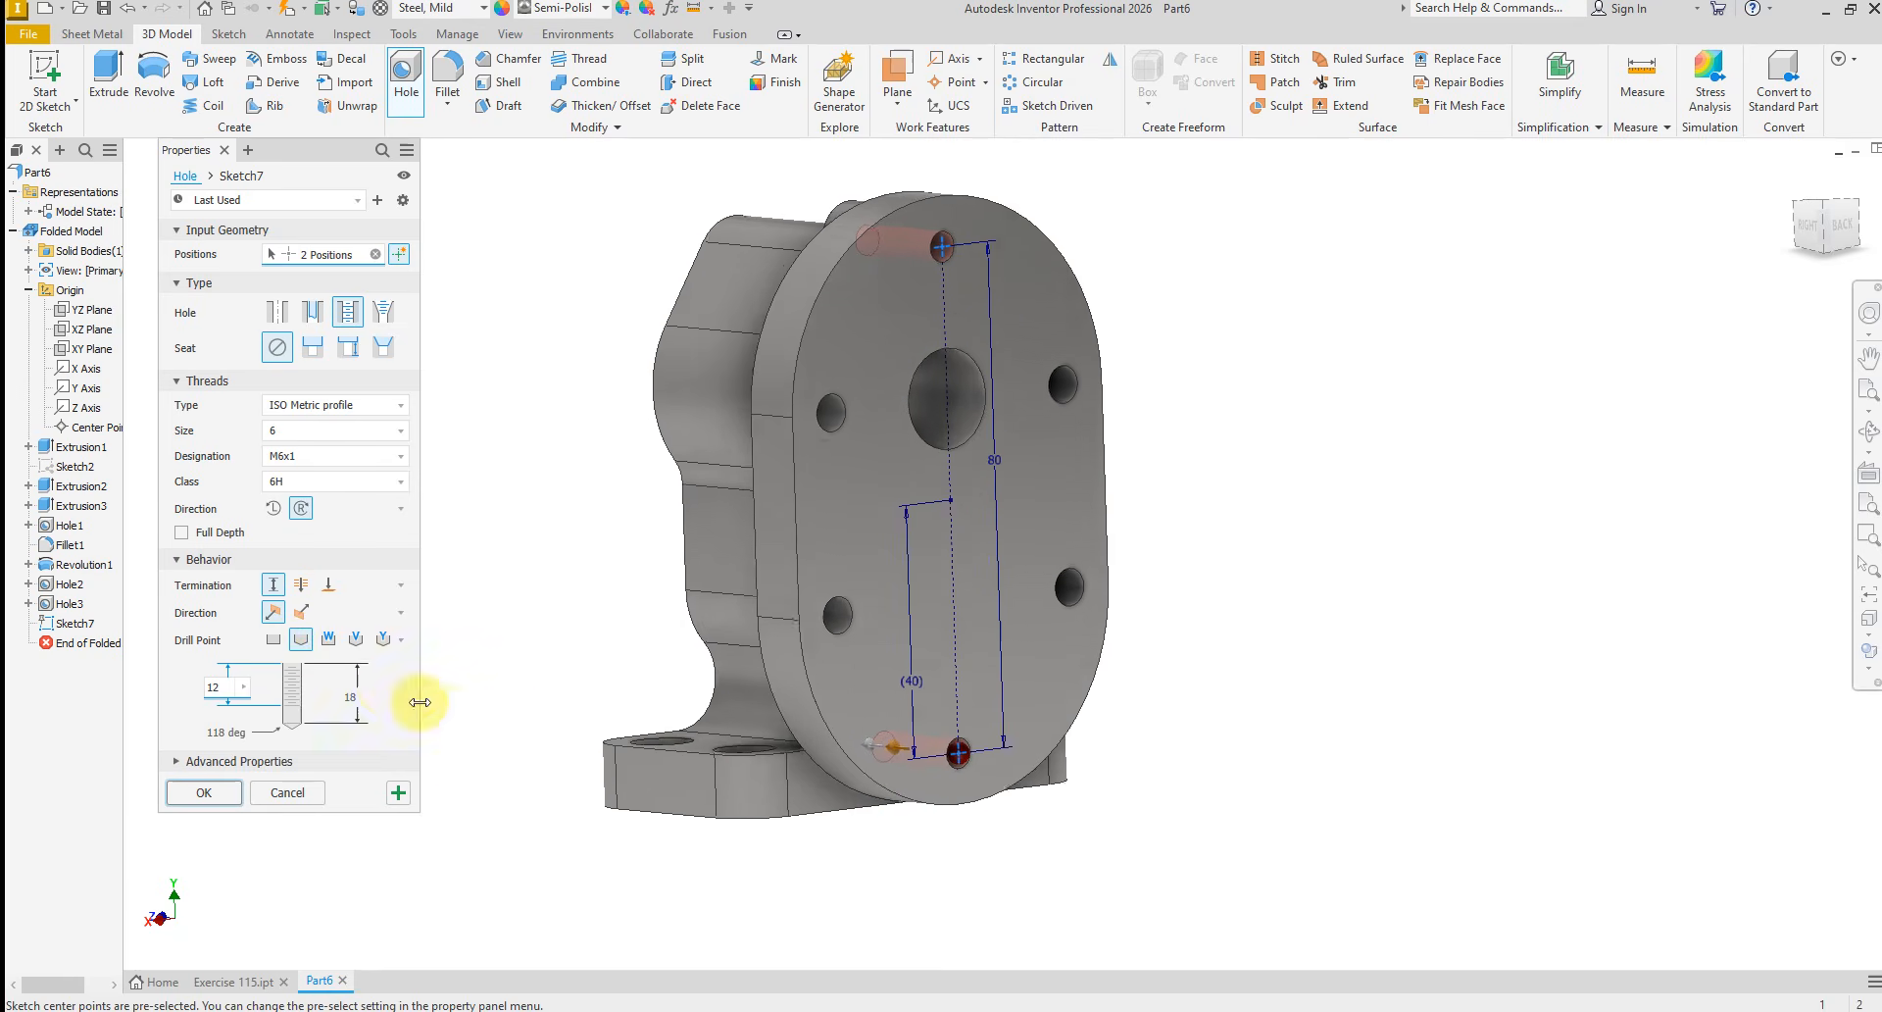
{"action": "middle_click_drag", "start_coordinate": [784, 749], "coordinate": [973, 582], "text": "shift"}
{"action": "scroll", "coordinate": [623, 724], "scroll_direction": "down", "scroll_amount": 2}
{"action": "left_click", "coordinate": [202, 790]}
Start a new sketch on the back plate's rear face and check the E115.PNG drawing for the 18 mm blind hole's dimensions
{"action": "scroll", "coordinate": [914, 576], "scroll_direction": "down", "scroll_amount": 3}
{"action": "left_click", "coordinate": [958, 558]}
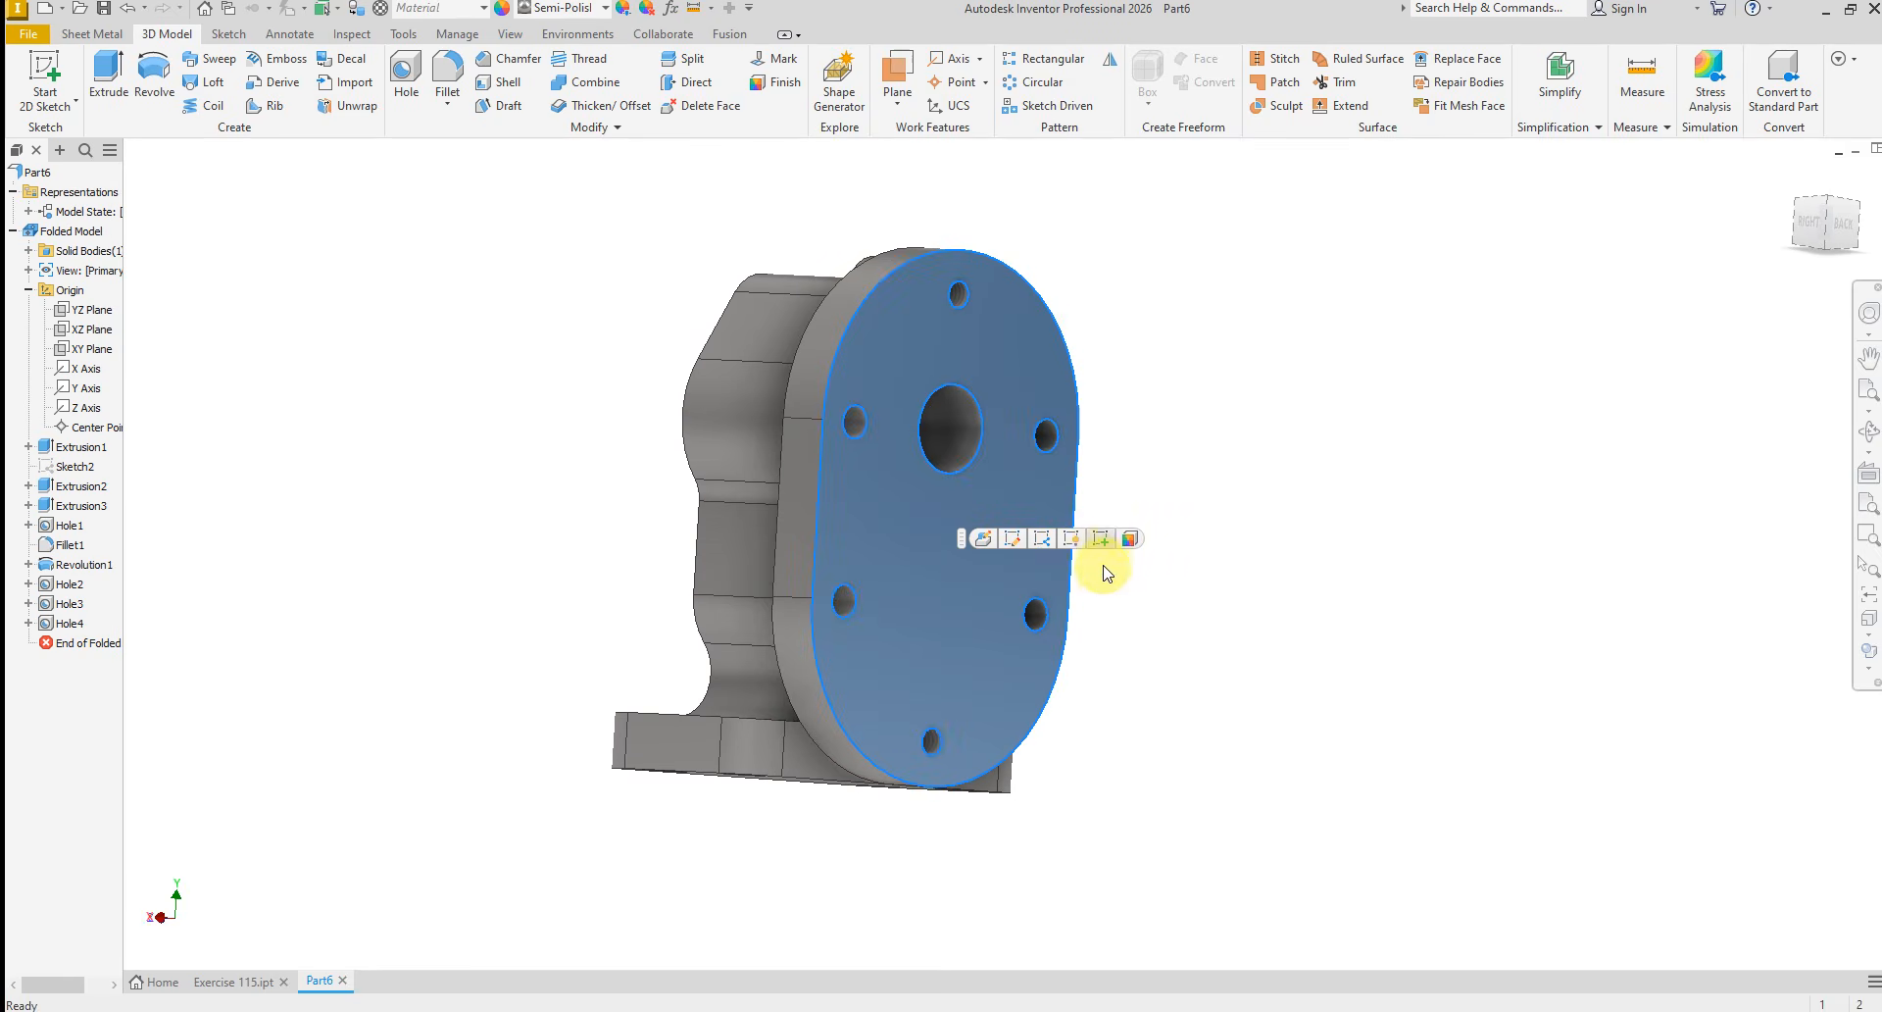
{"action": "left_click", "coordinate": [1102, 539]}
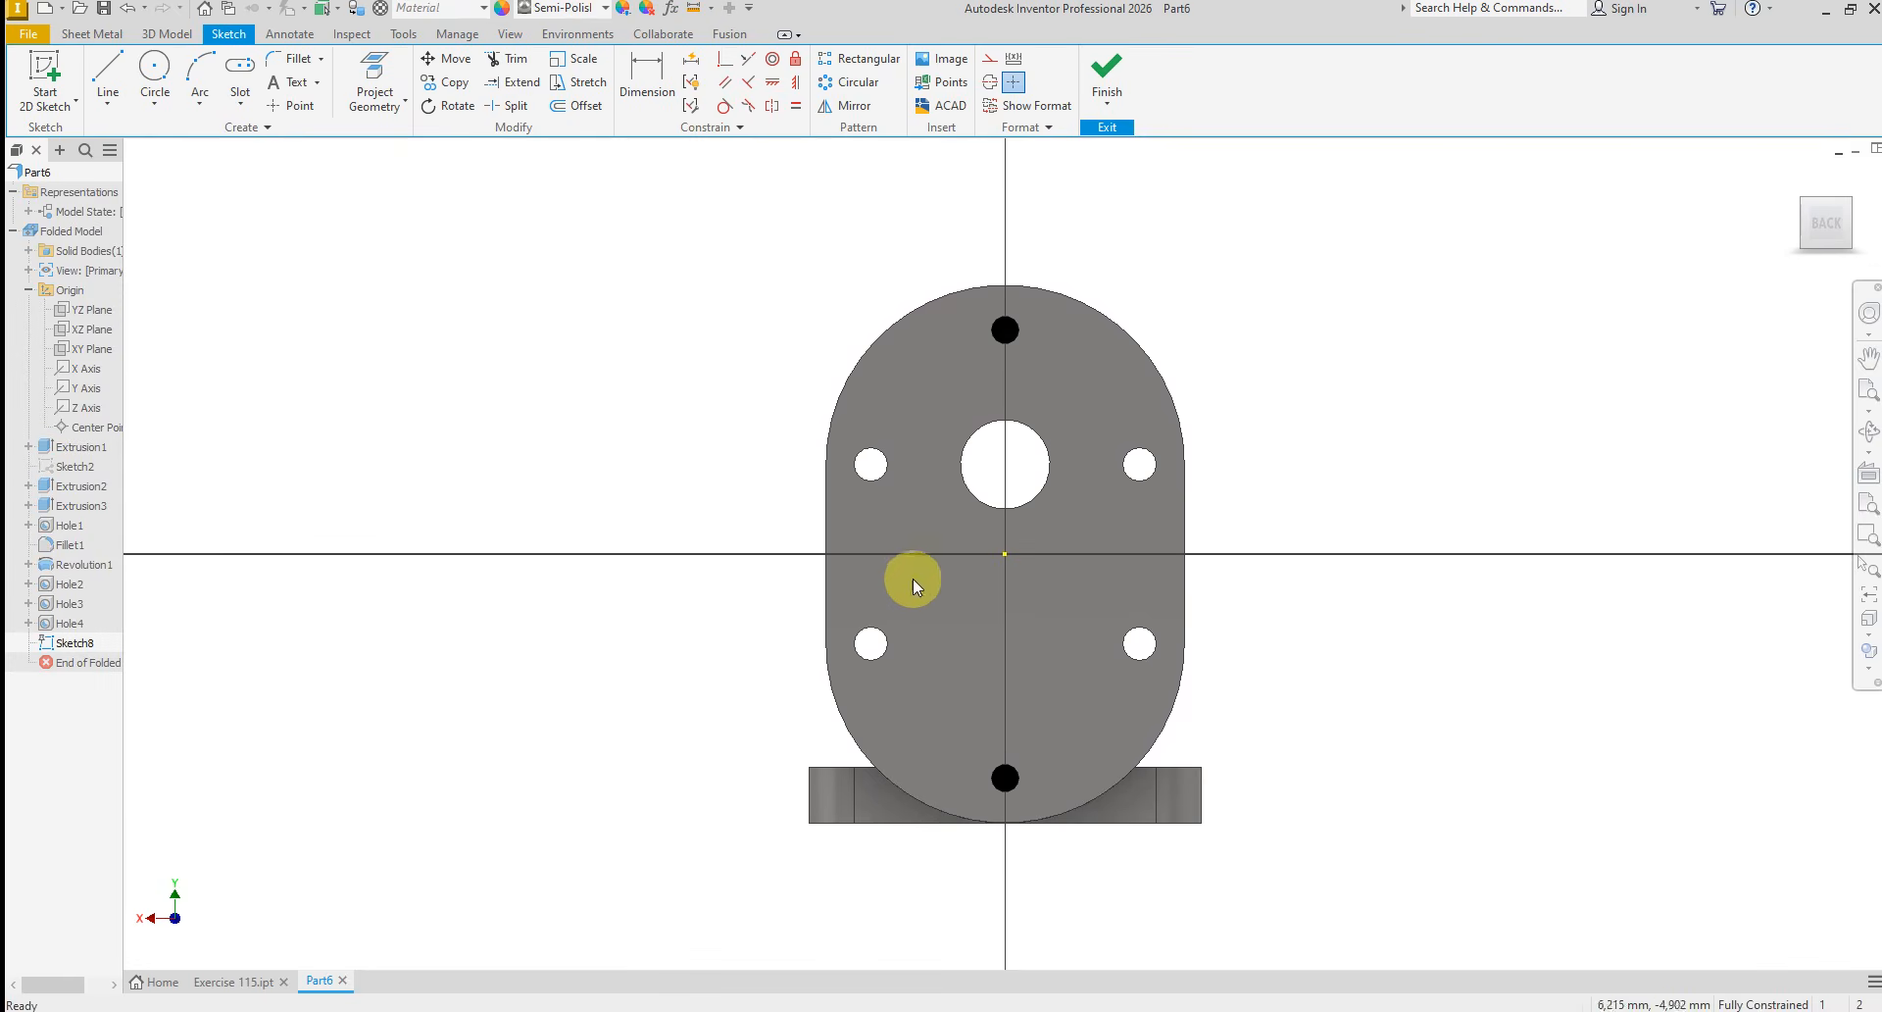
{"action": "key", "text": "alt+Tab"}
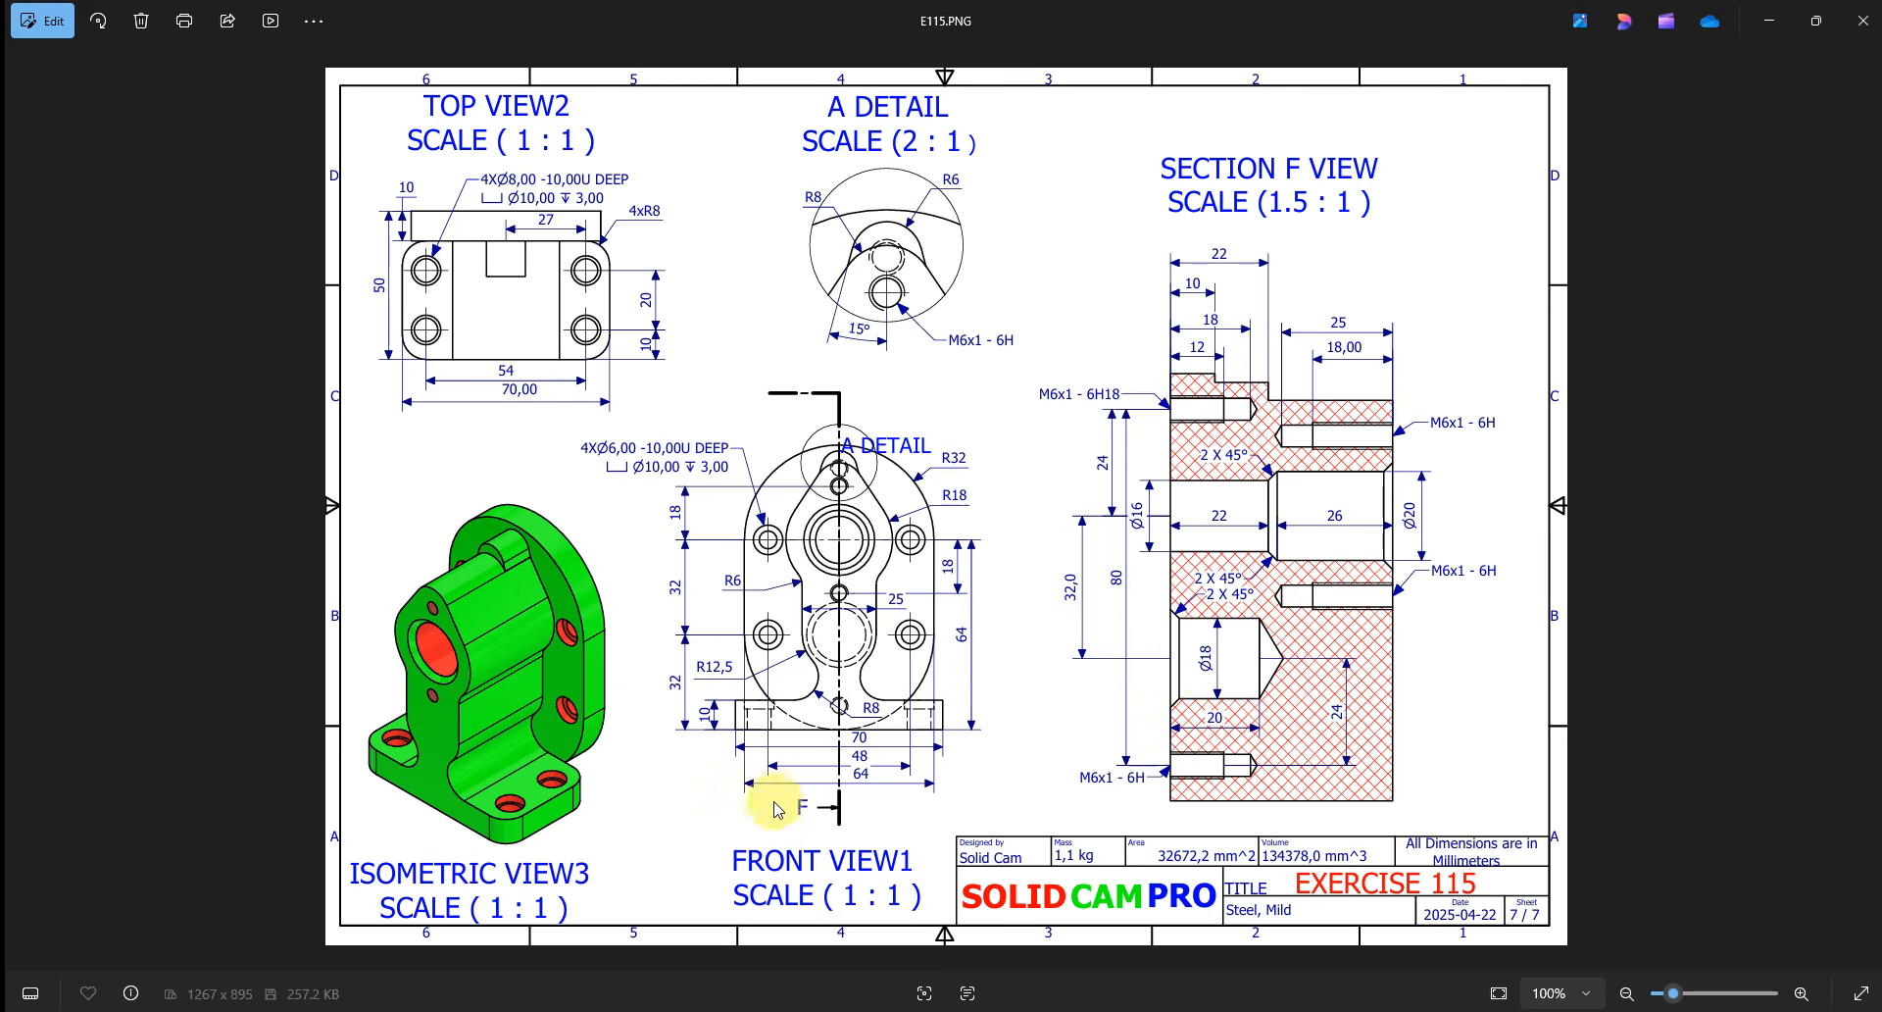
{"action": "key", "text": "alt+Tab"}
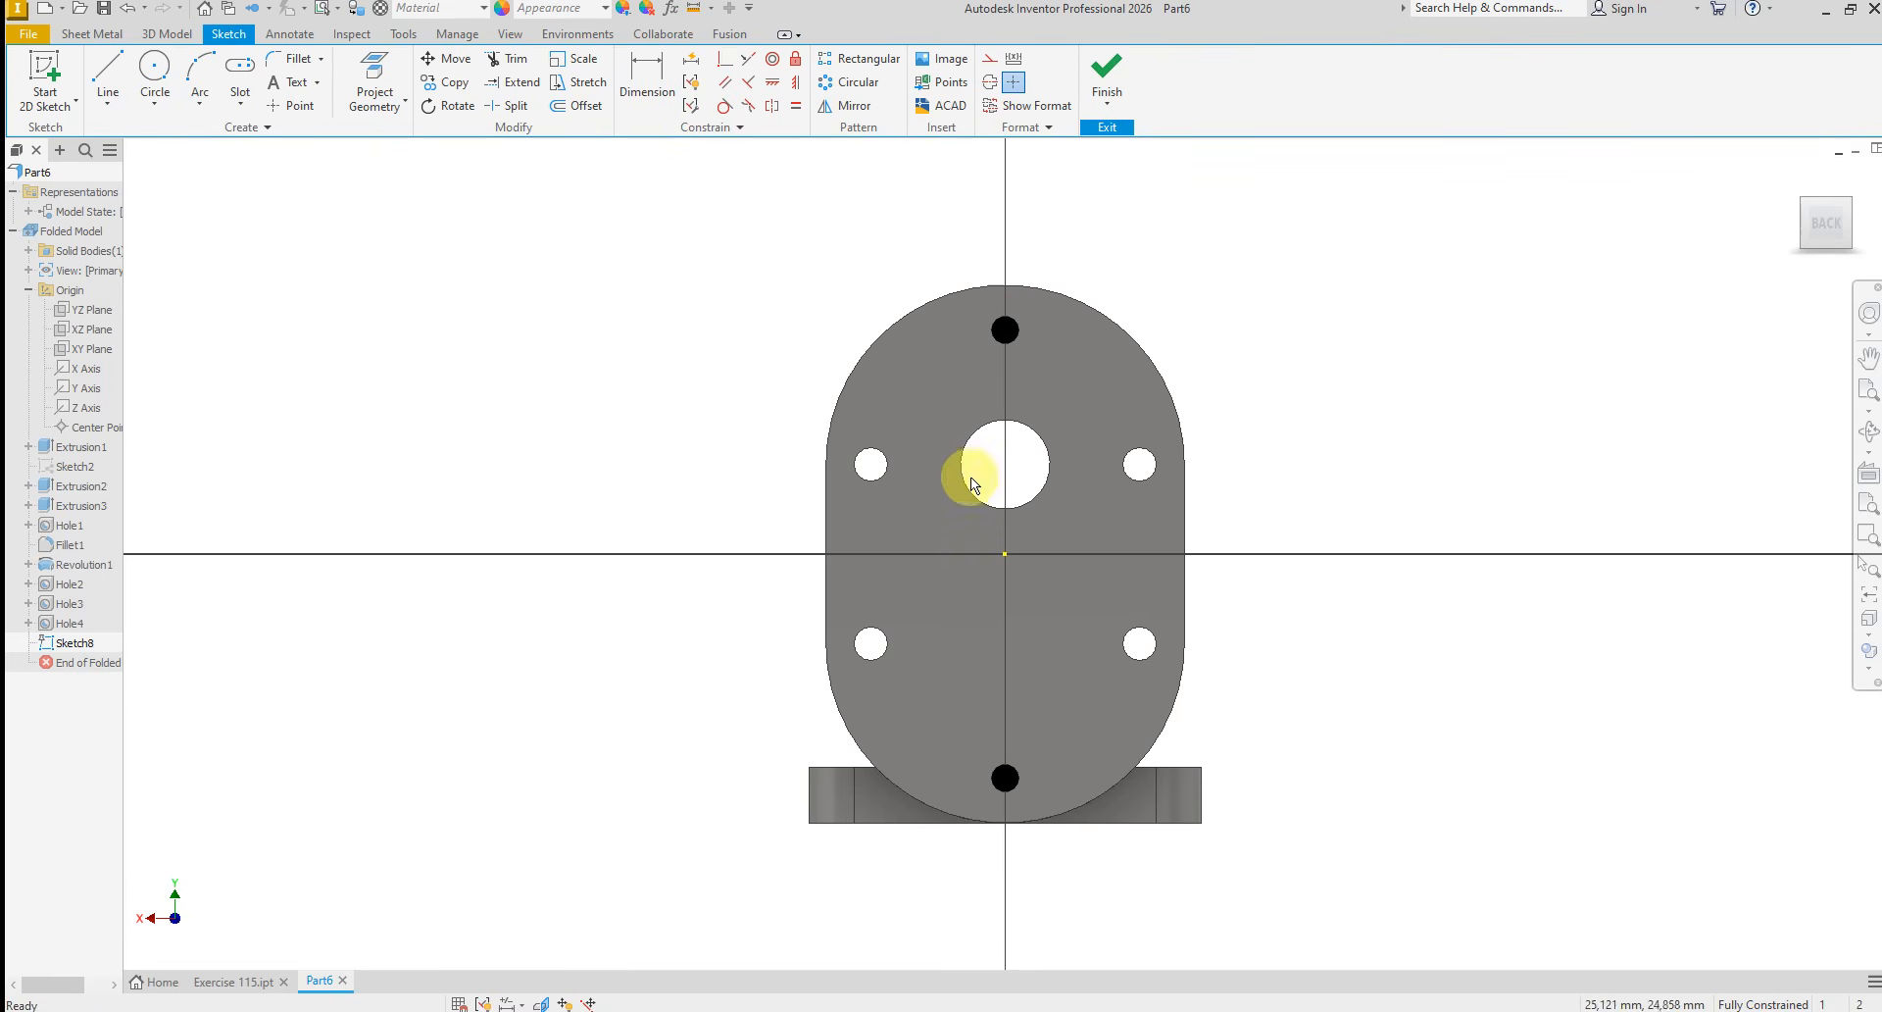
{"action": "right_click", "coordinate": [389, 287]}
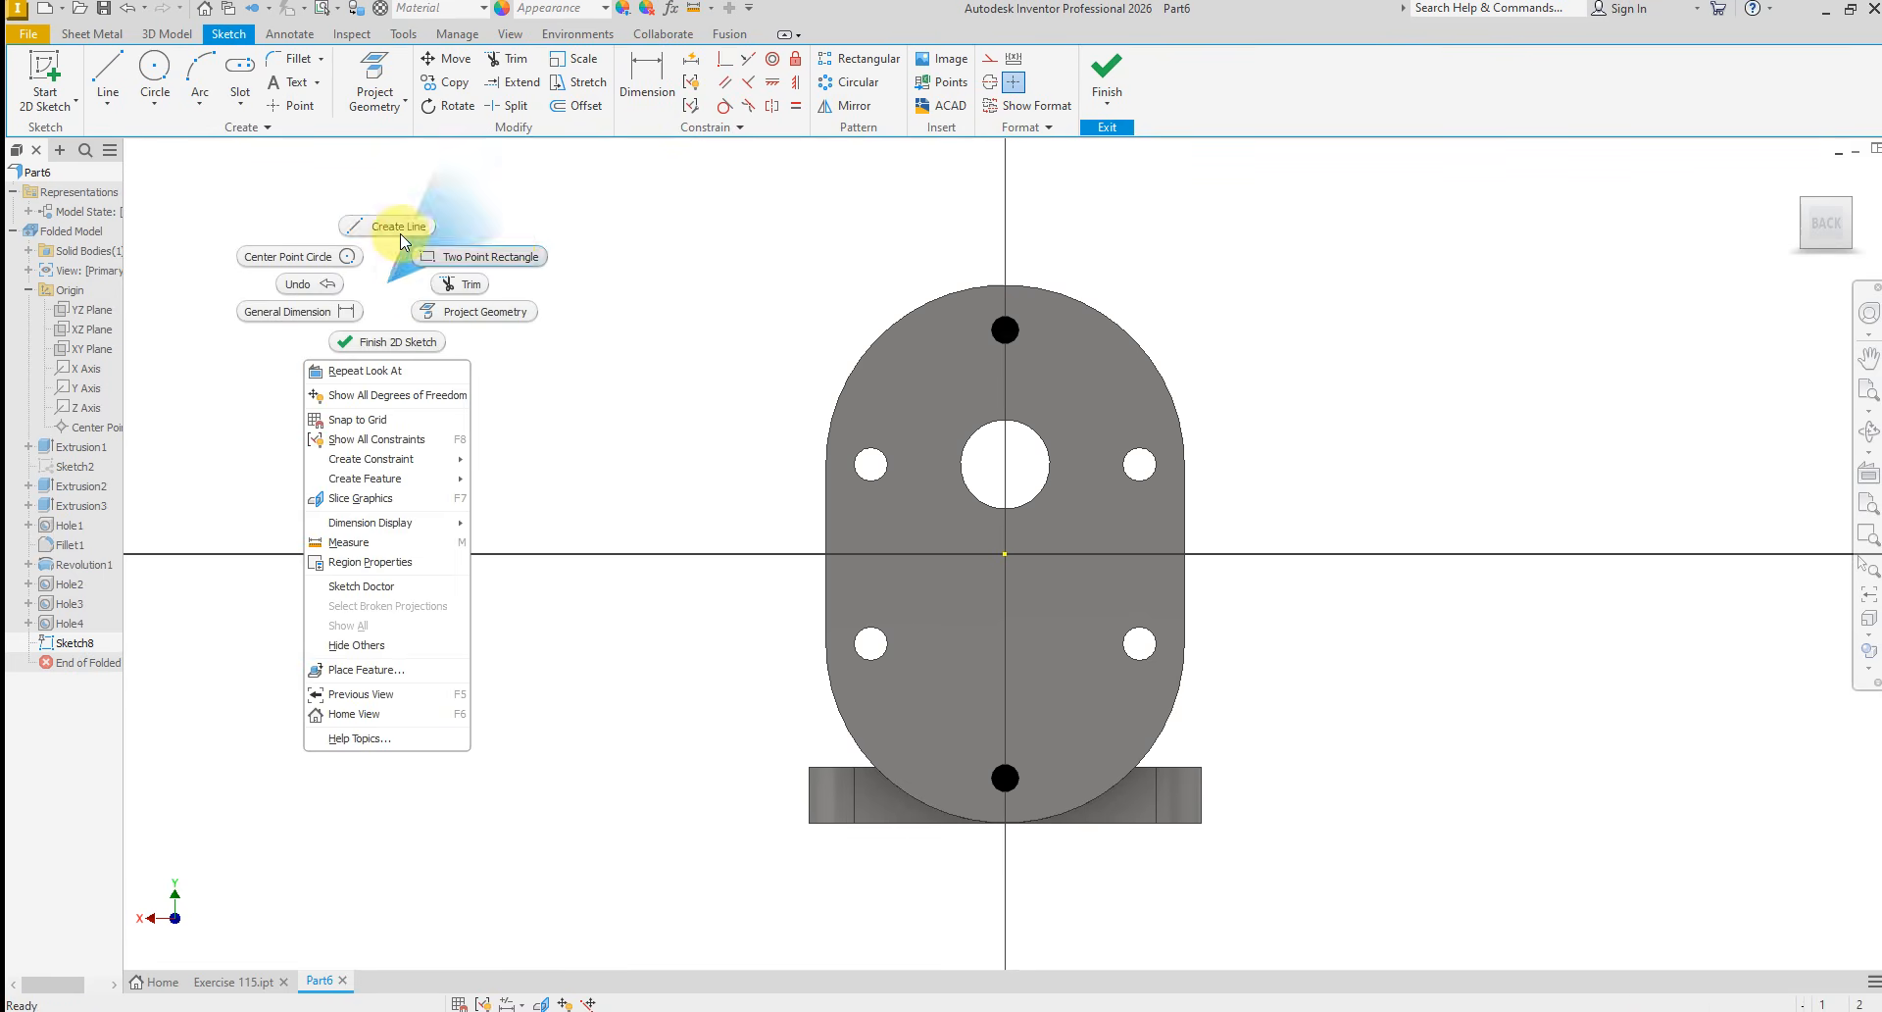
{"action": "left_click", "coordinate": [397, 230]}
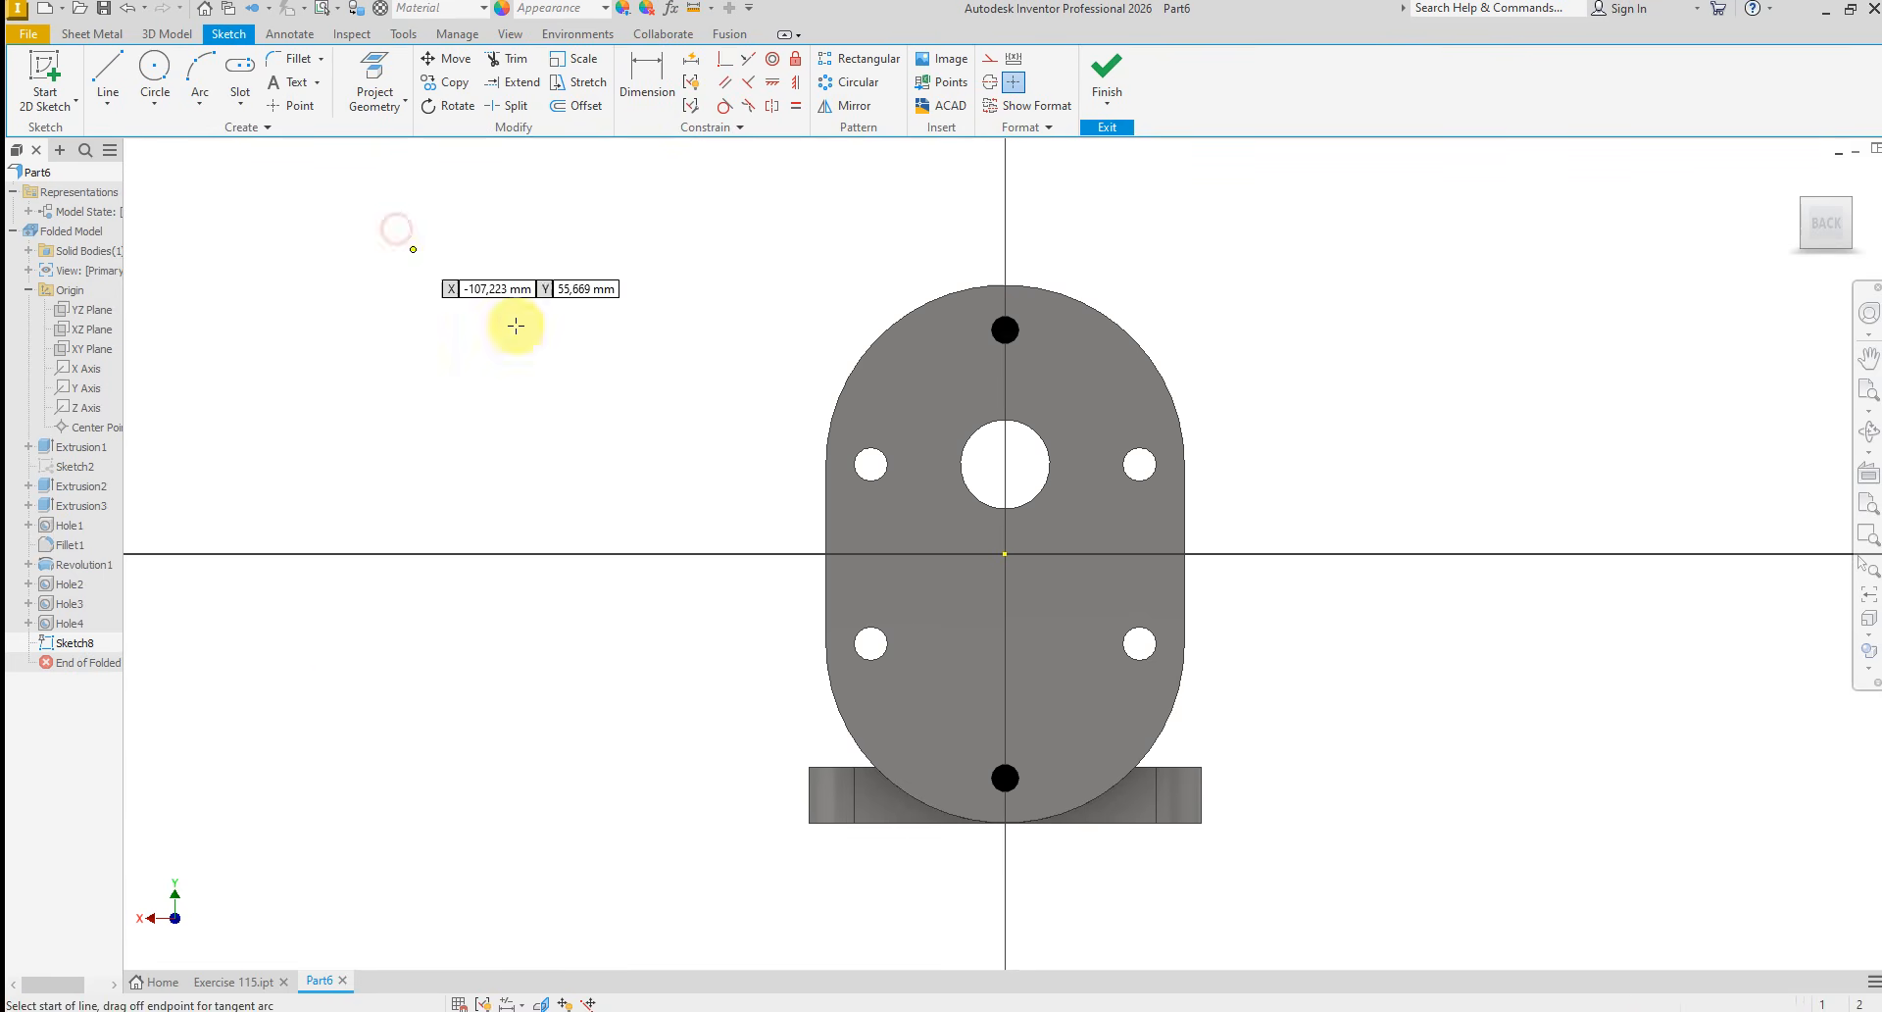
{"action": "left_click", "coordinate": [615, 466]}
{"action": "right_click", "coordinate": [615, 467]}
{"action": "left_click", "coordinate": [682, 464]}
Place a sketch point below the origin on the rear face and align it vertically with the sketch origin
{"action": "left_click", "coordinate": [292, 105]}
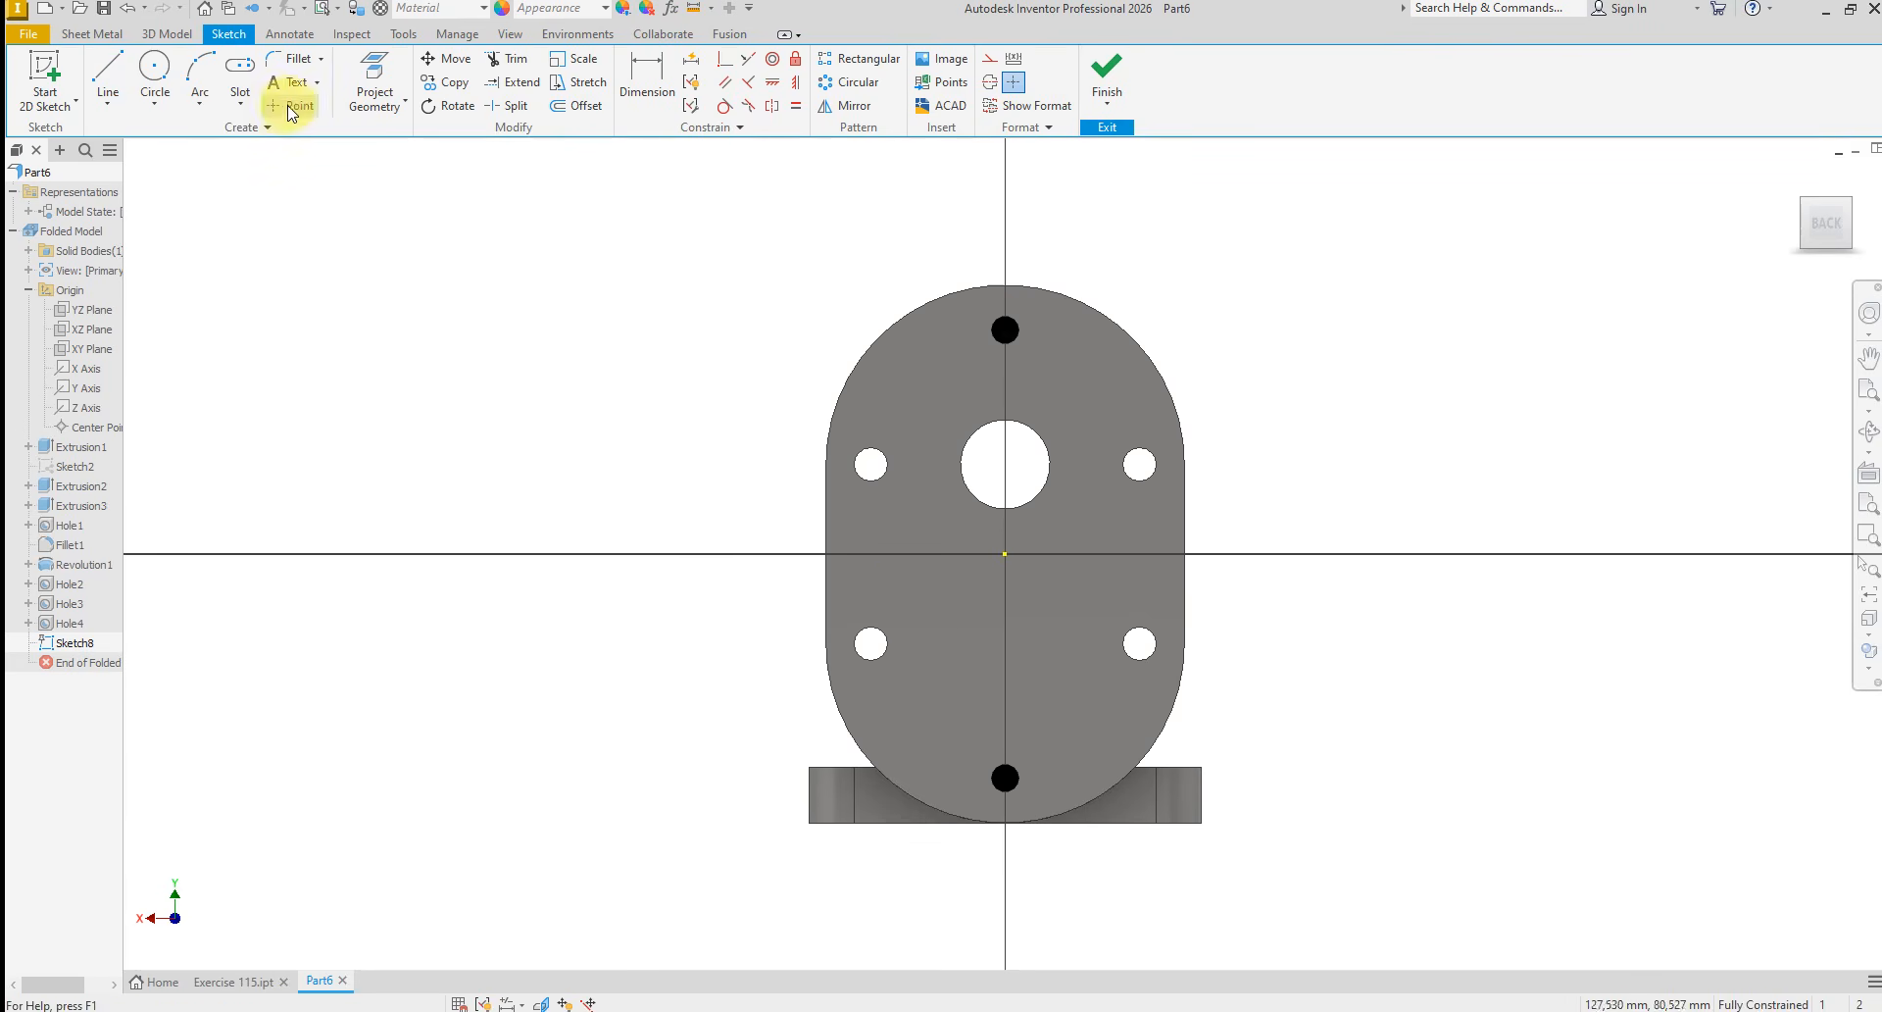
{"action": "left_click", "coordinate": [992, 668]}
{"action": "right_click", "coordinate": [1253, 630]}
{"action": "left_click", "coordinate": [1324, 606]}
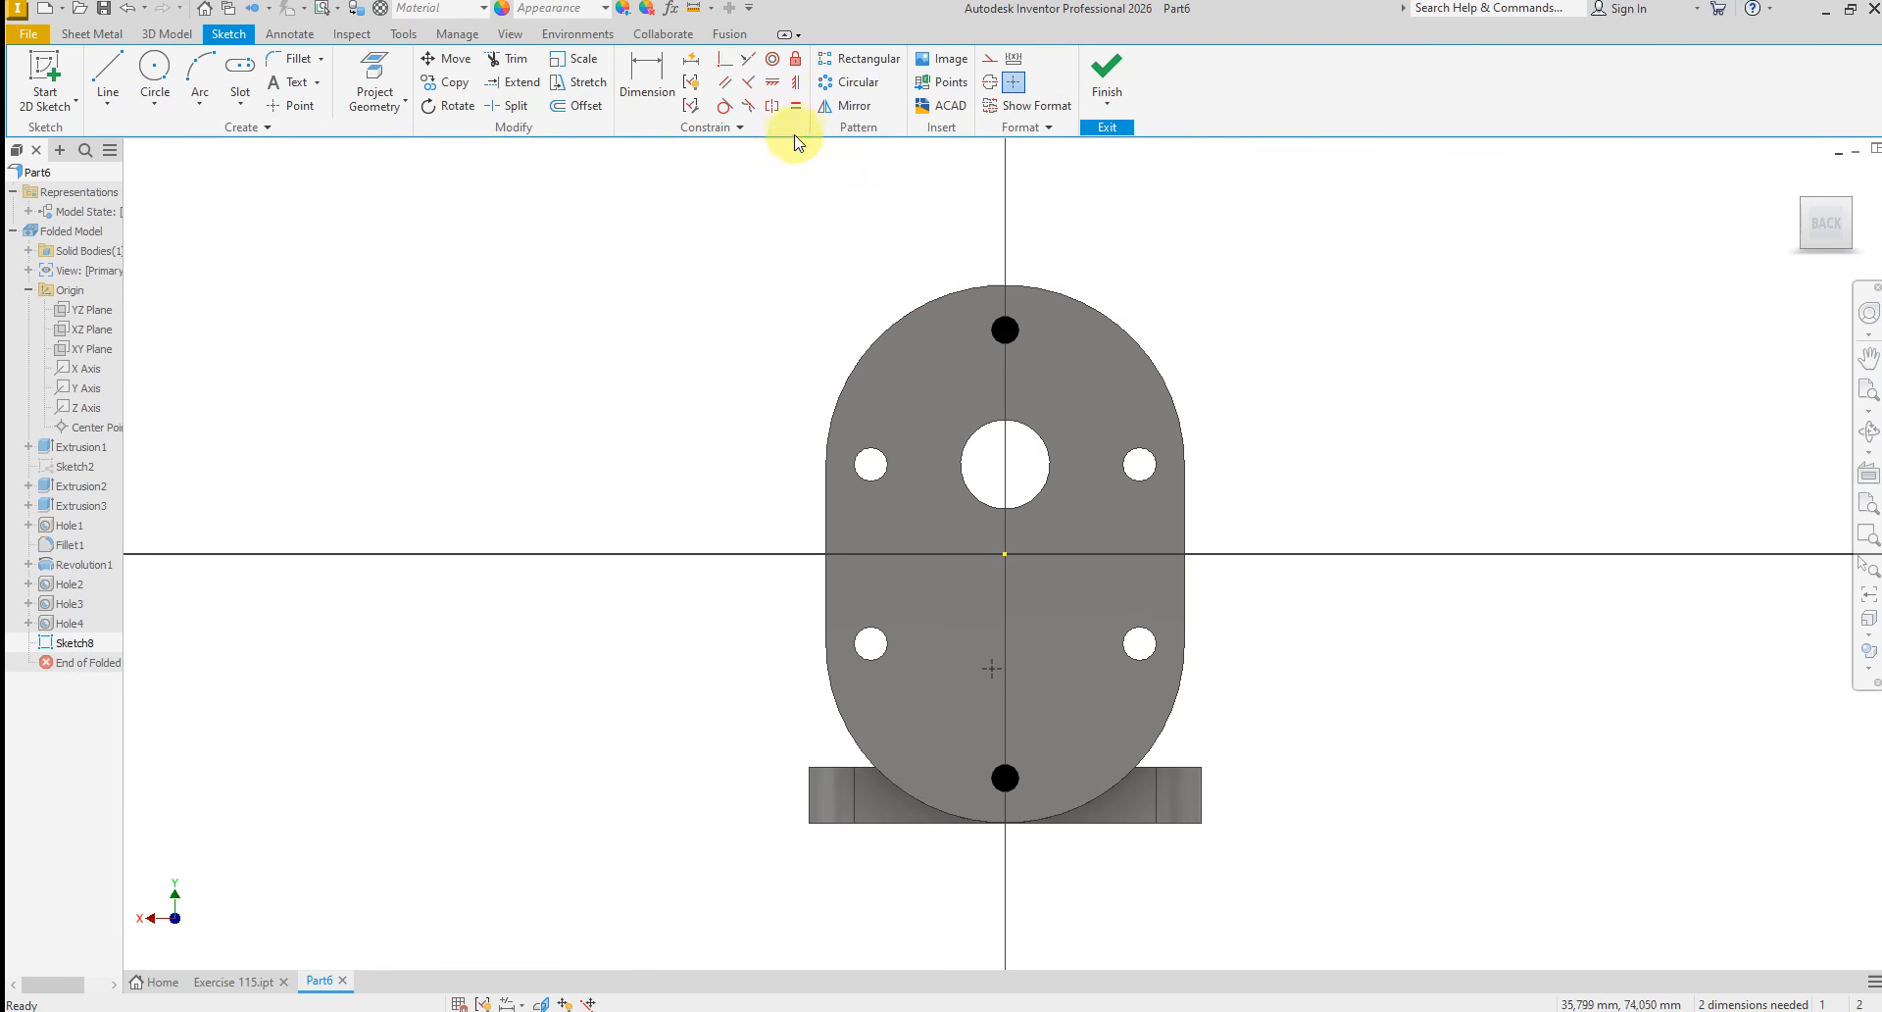
{"action": "left_click", "coordinate": [796, 90]}
{"action": "left_click", "coordinate": [983, 667]}
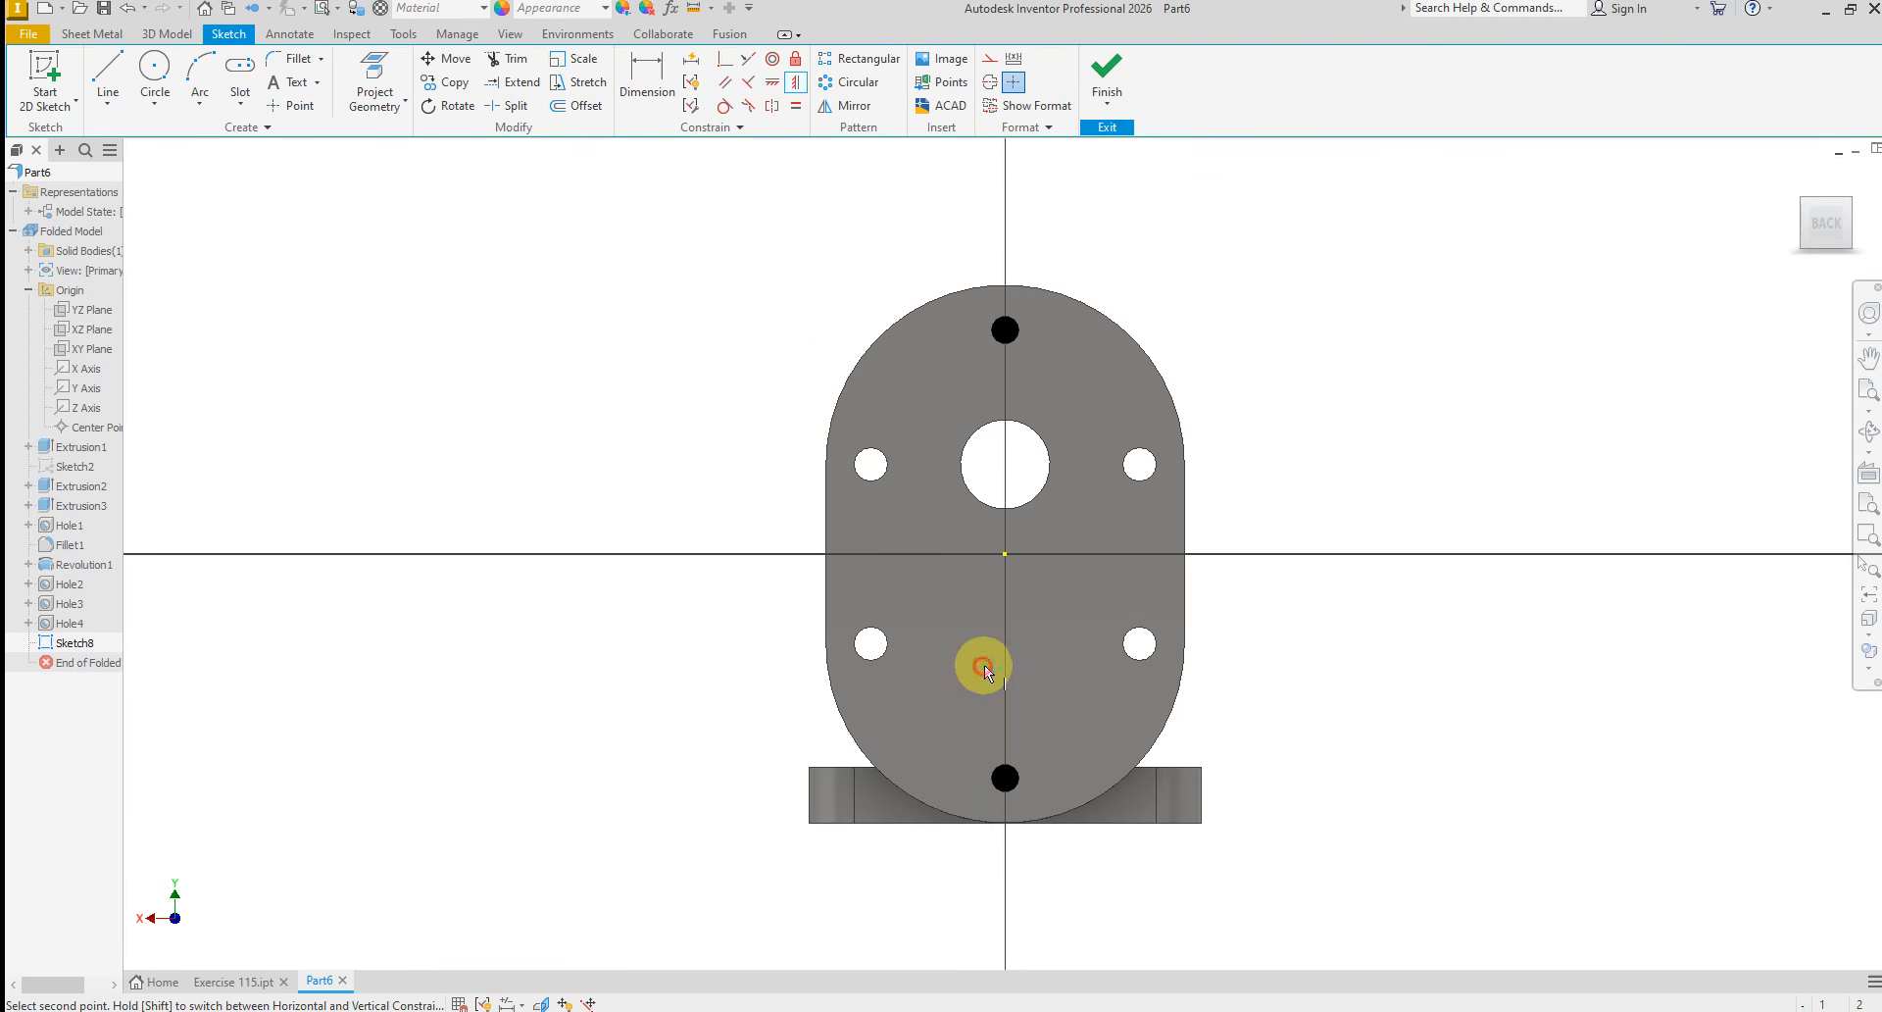
{"action": "left_click", "coordinate": [1007, 556]}
{"action": "right_click", "coordinate": [1299, 567]}
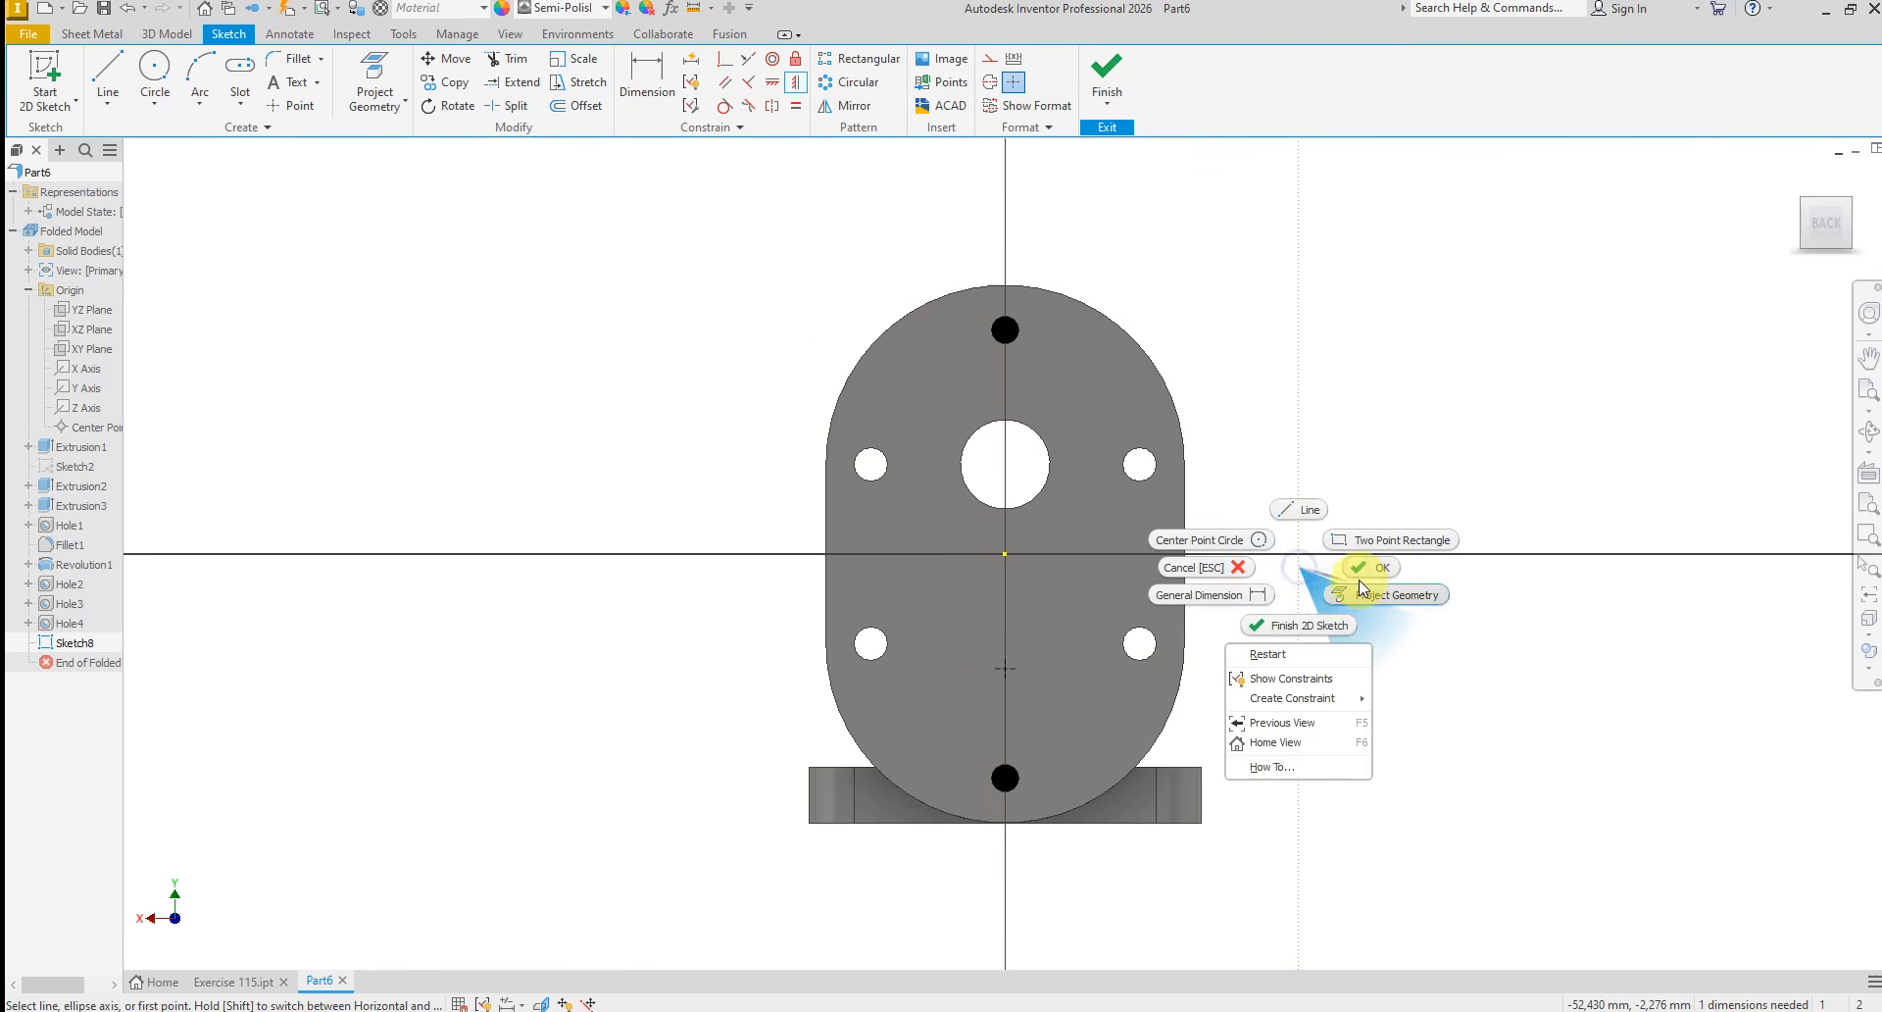
{"action": "left_click", "coordinate": [1365, 579]}
Project the circular edge of the large through hole into the sketch
{"action": "left_click", "coordinate": [378, 77]}
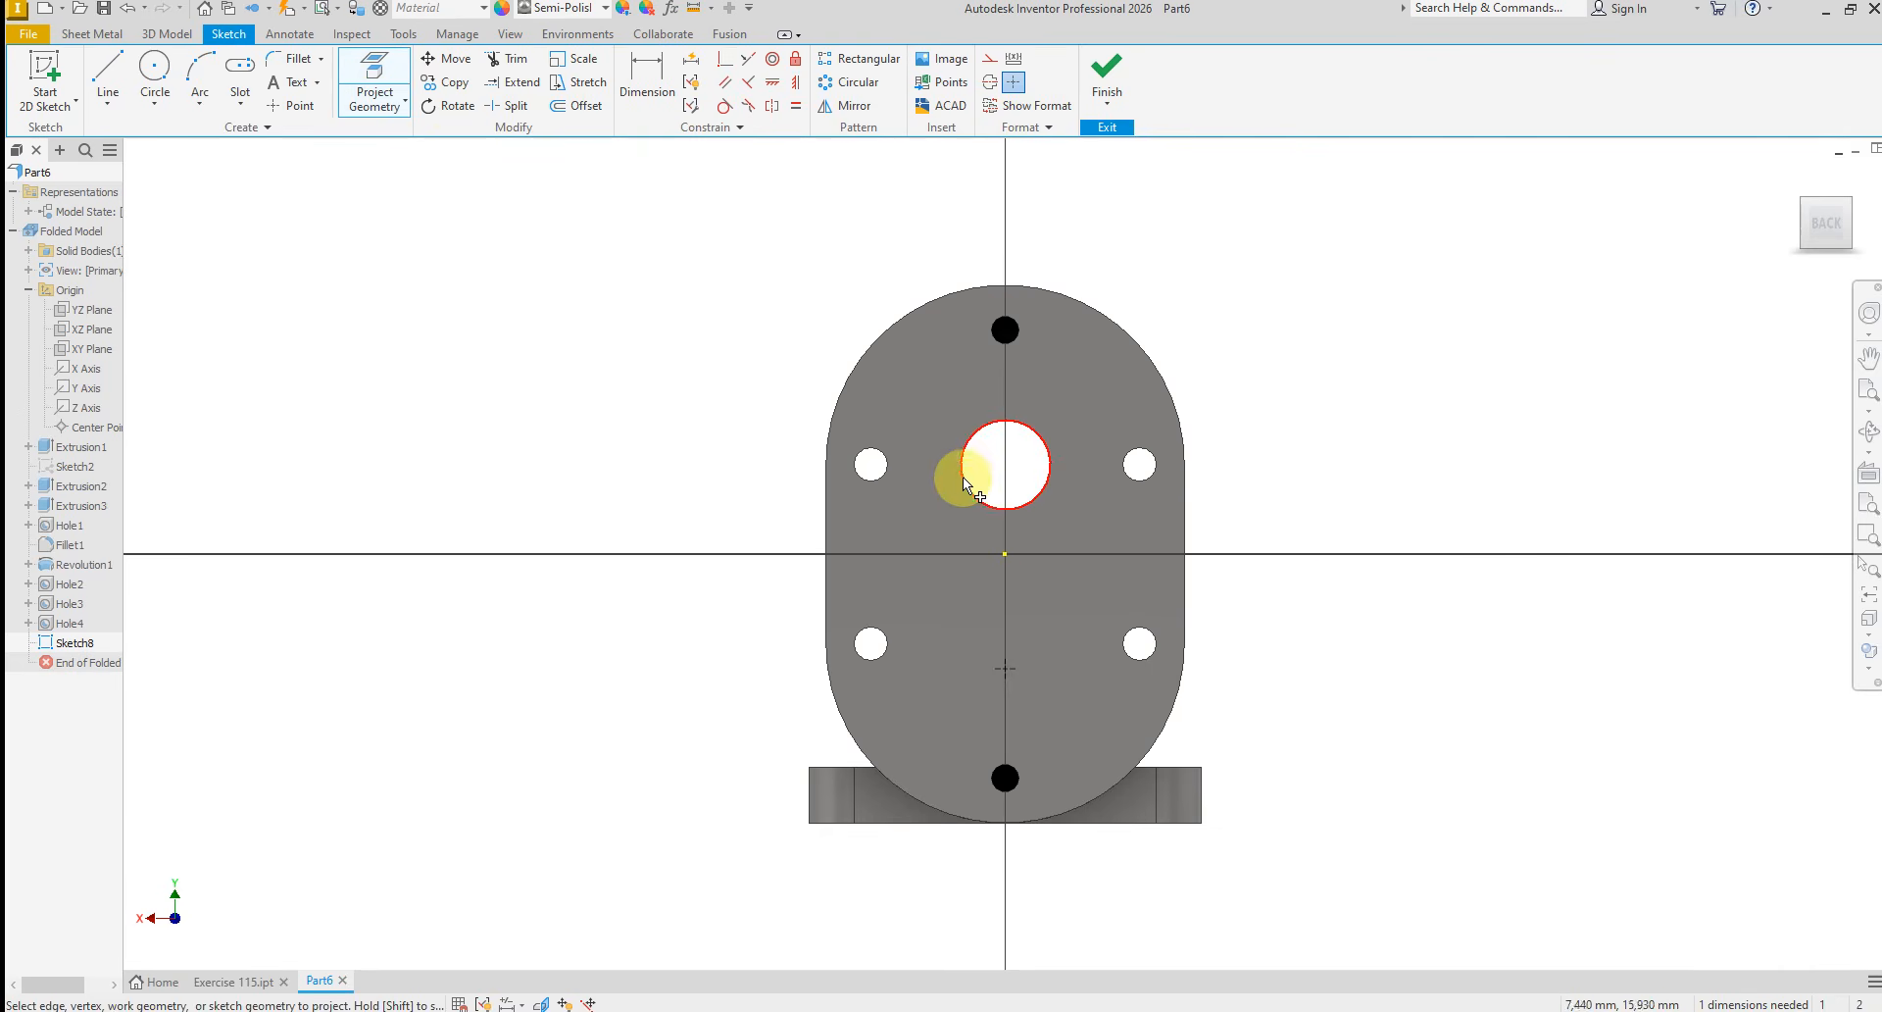
{"action": "left_click", "coordinate": [1075, 480]}
{"action": "right_click", "coordinate": [1311, 446]}
{"action": "left_click", "coordinate": [1379, 452]}
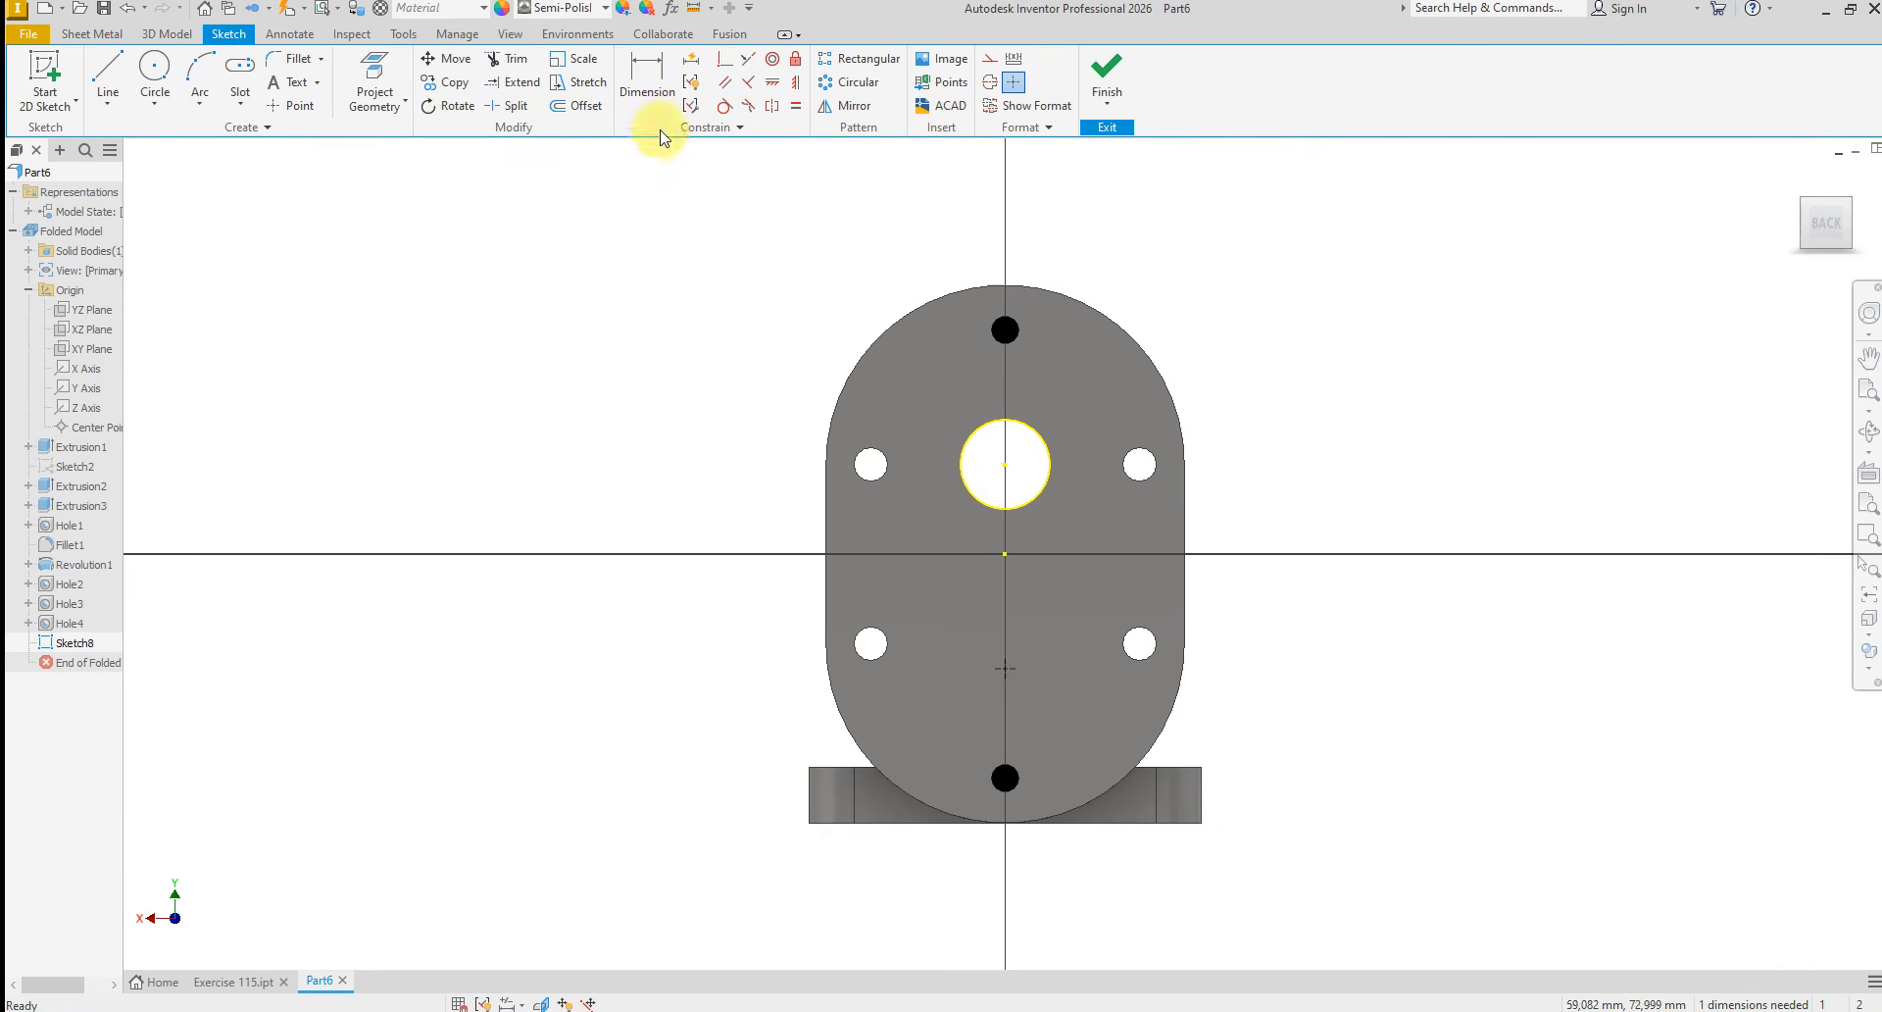
Dimension the vertical distance from the projected circle's centre to the sketch point as 32 mm and finish the sketch
{"action": "left_click", "coordinate": [652, 93]}
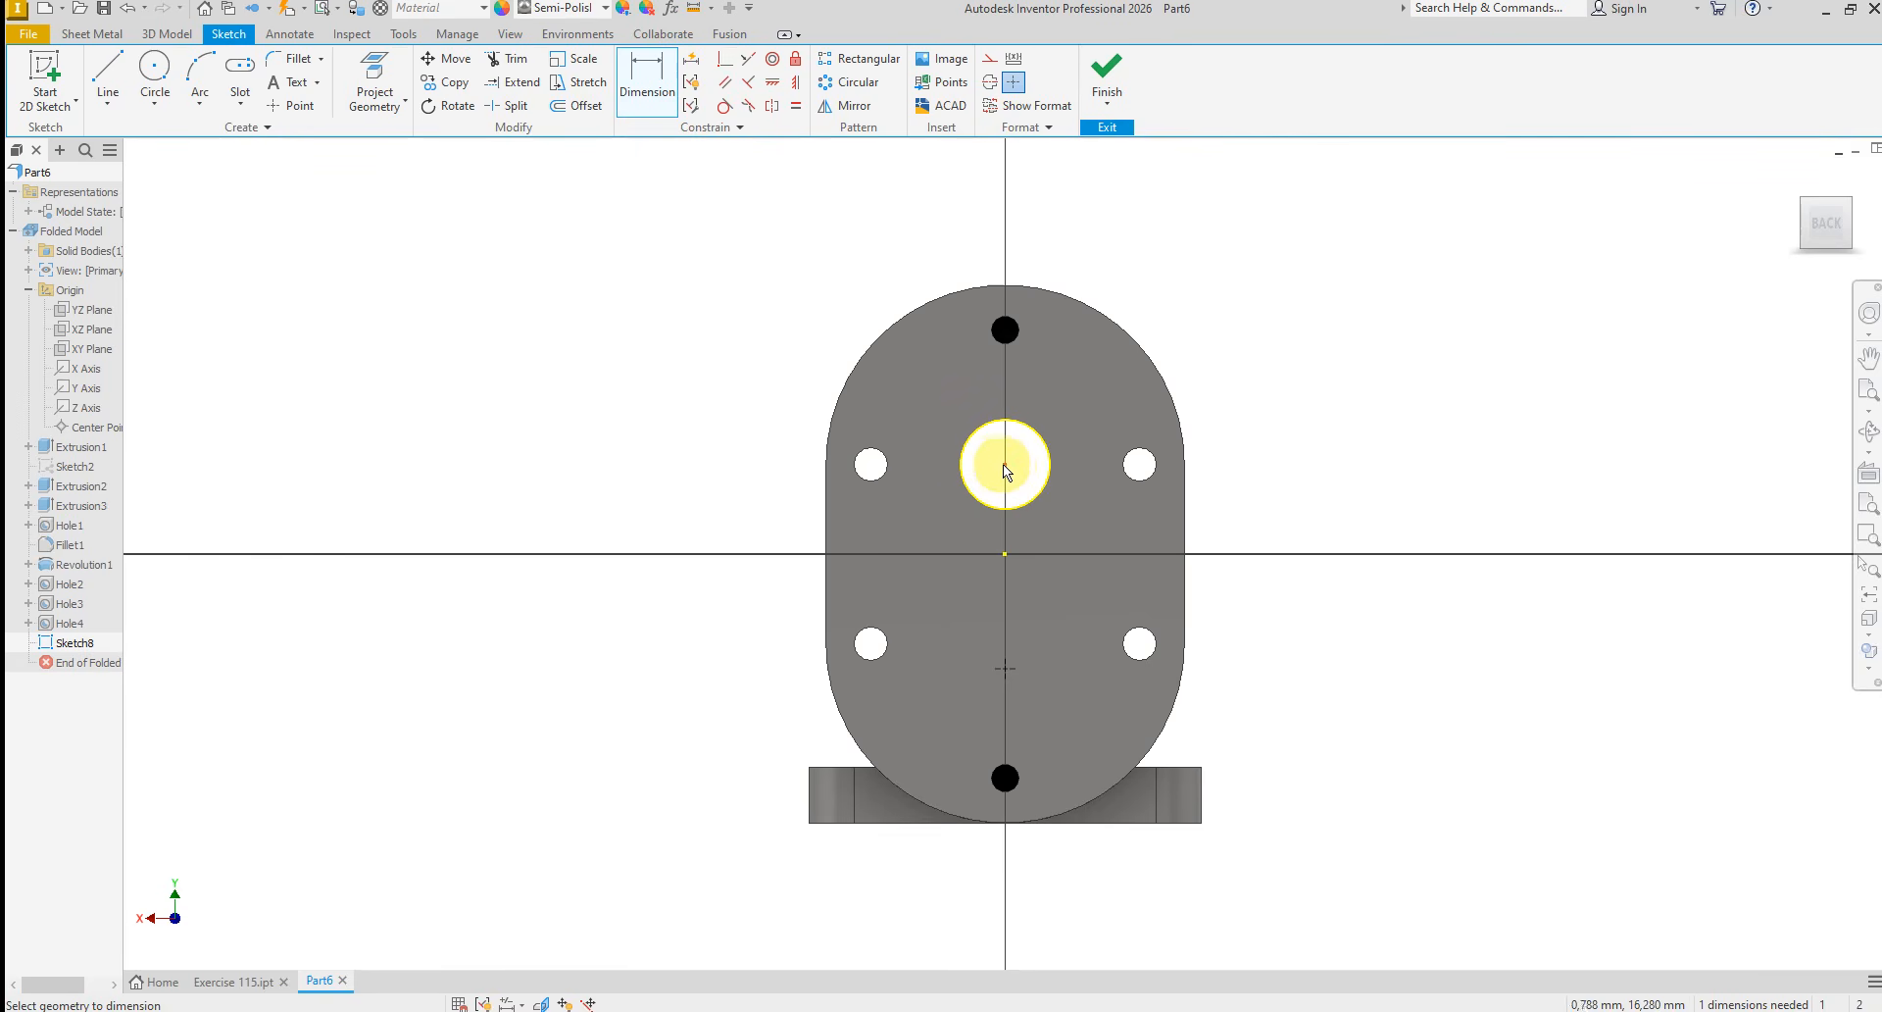
{"action": "left_click", "coordinate": [1005, 467]}
{"action": "left_click", "coordinate": [1044, 610]}
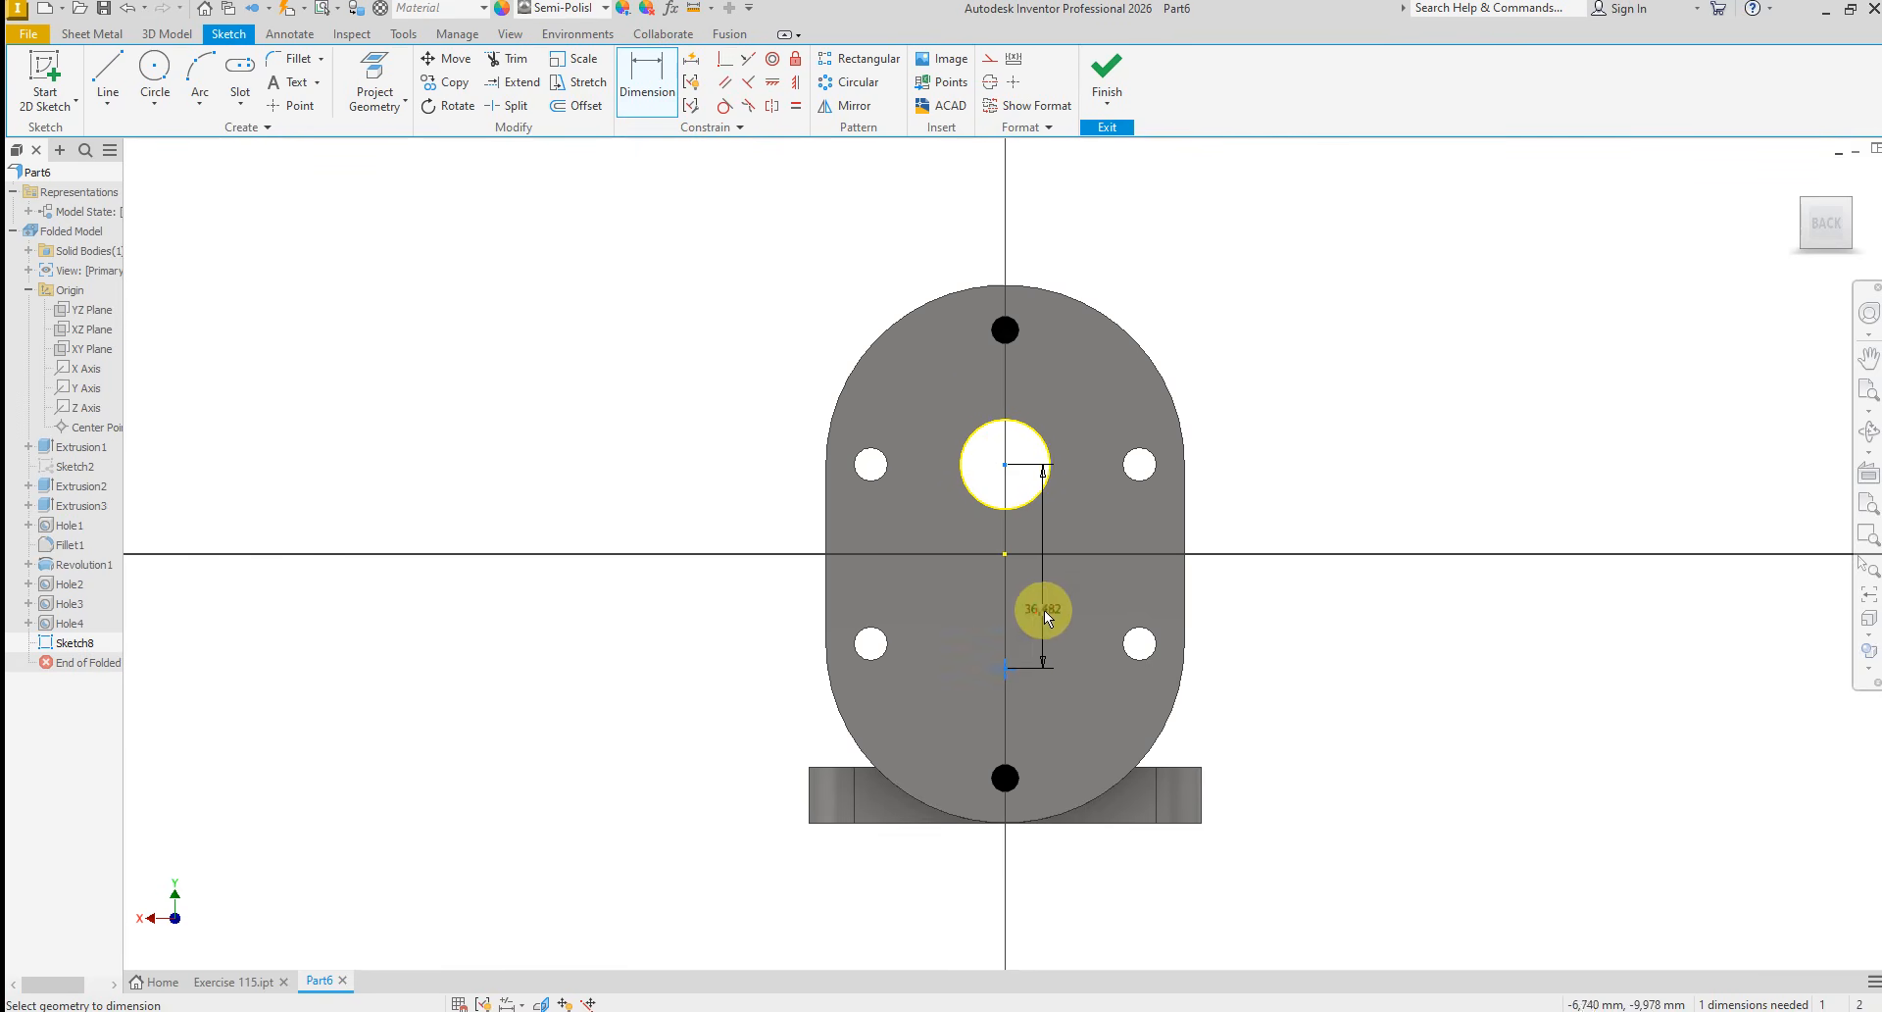
{"action": "type", "text": "32"}
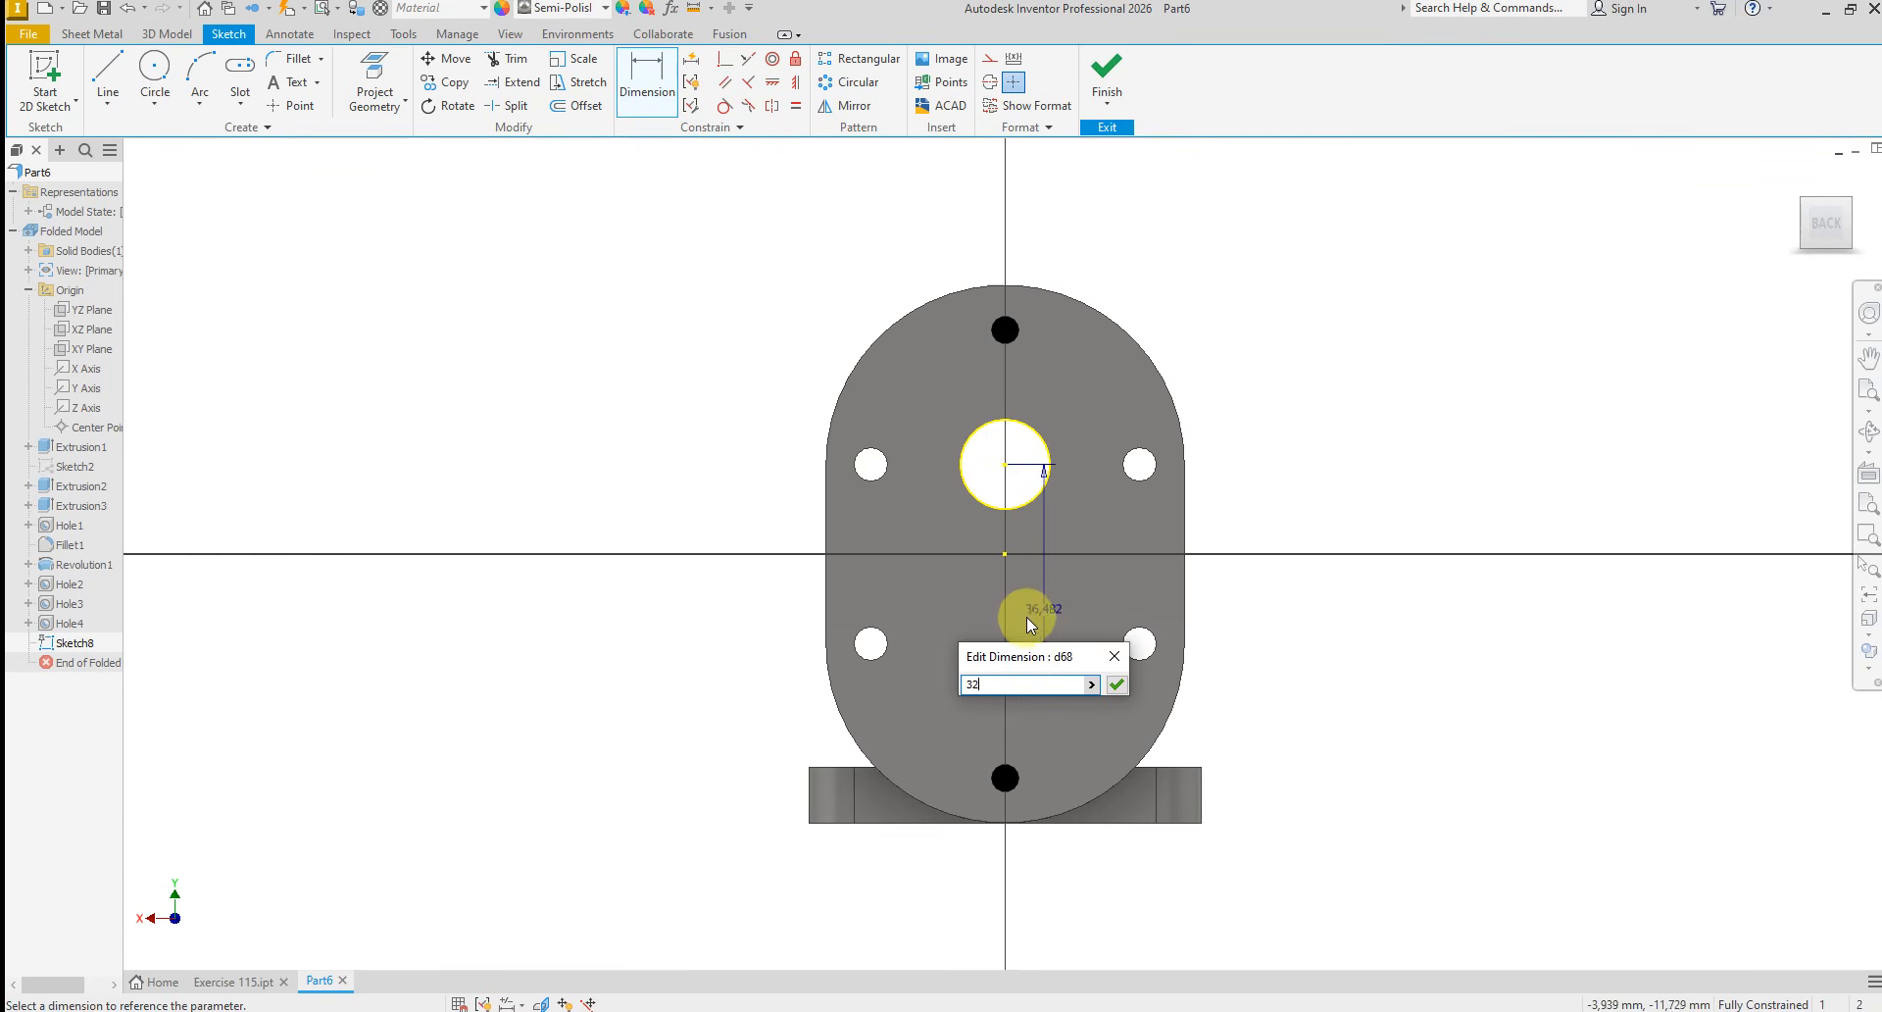
{"action": "key", "text": "Return"}
{"action": "right_click", "coordinate": [1323, 604]}
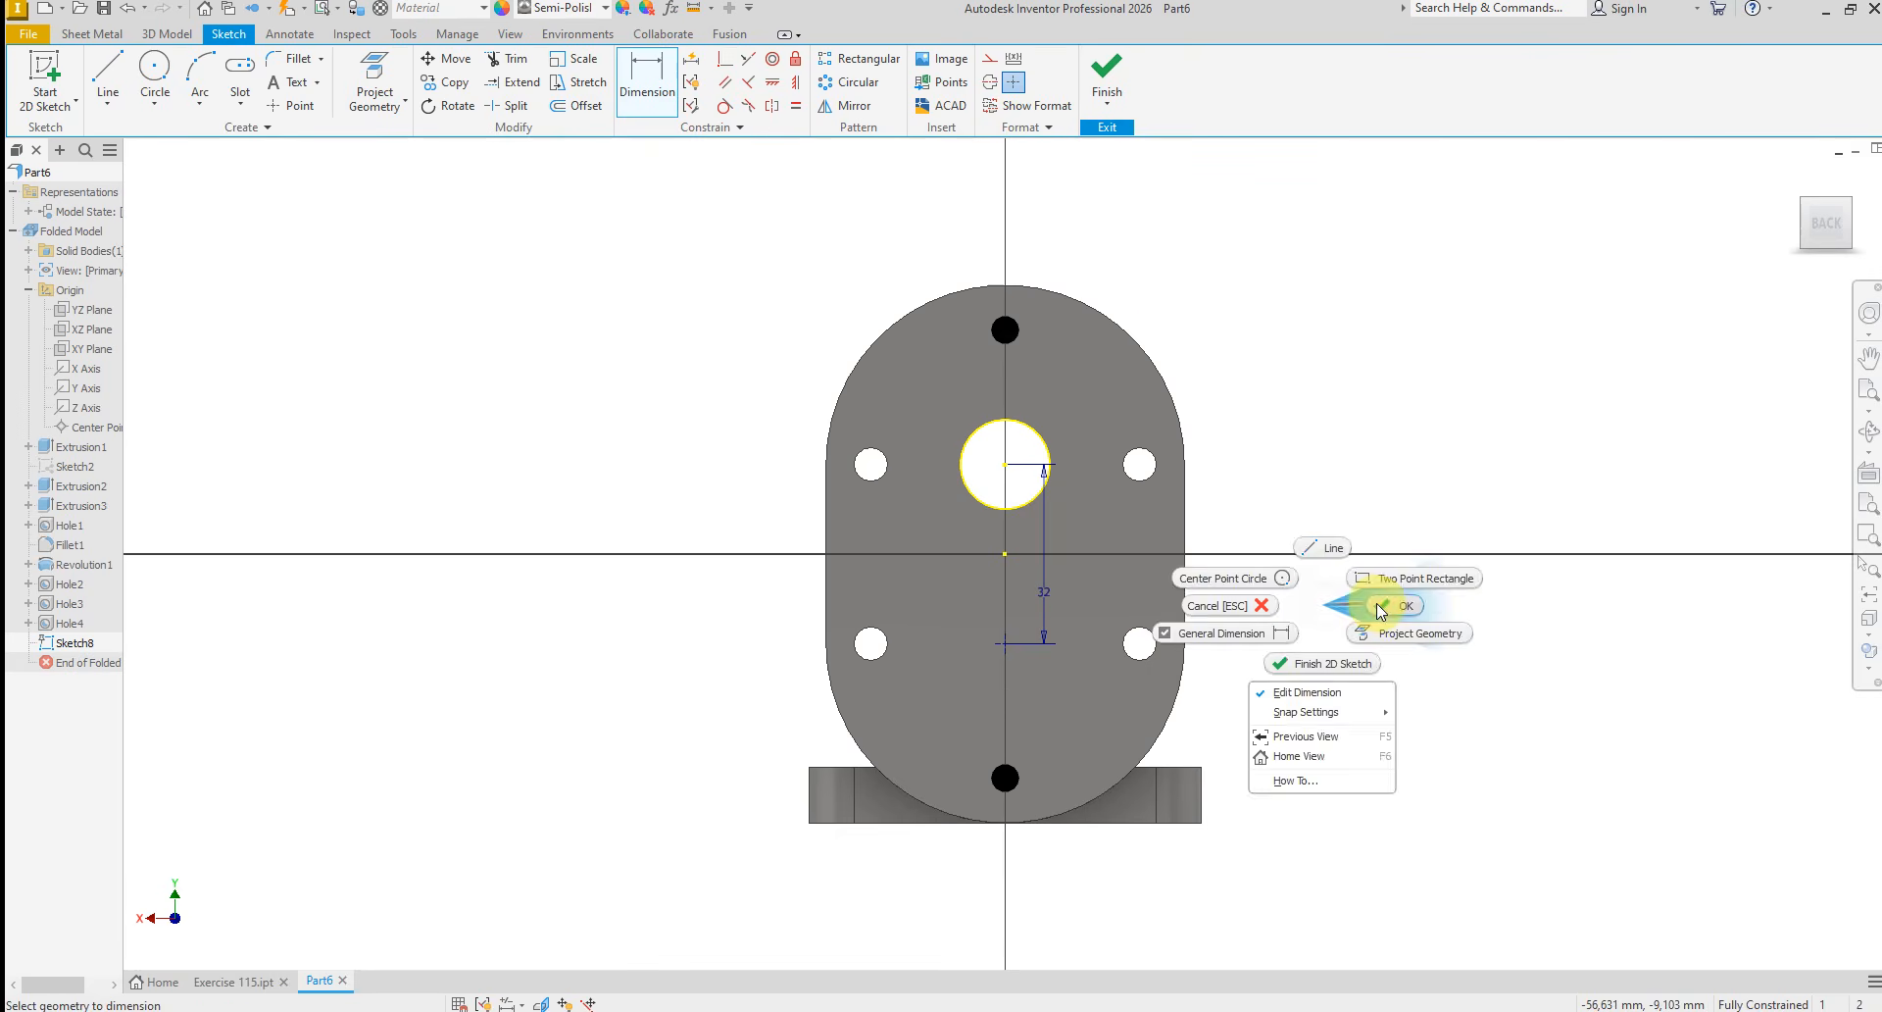
{"action": "left_click", "coordinate": [1377, 603]}
{"action": "left_click", "coordinate": [1105, 78]}
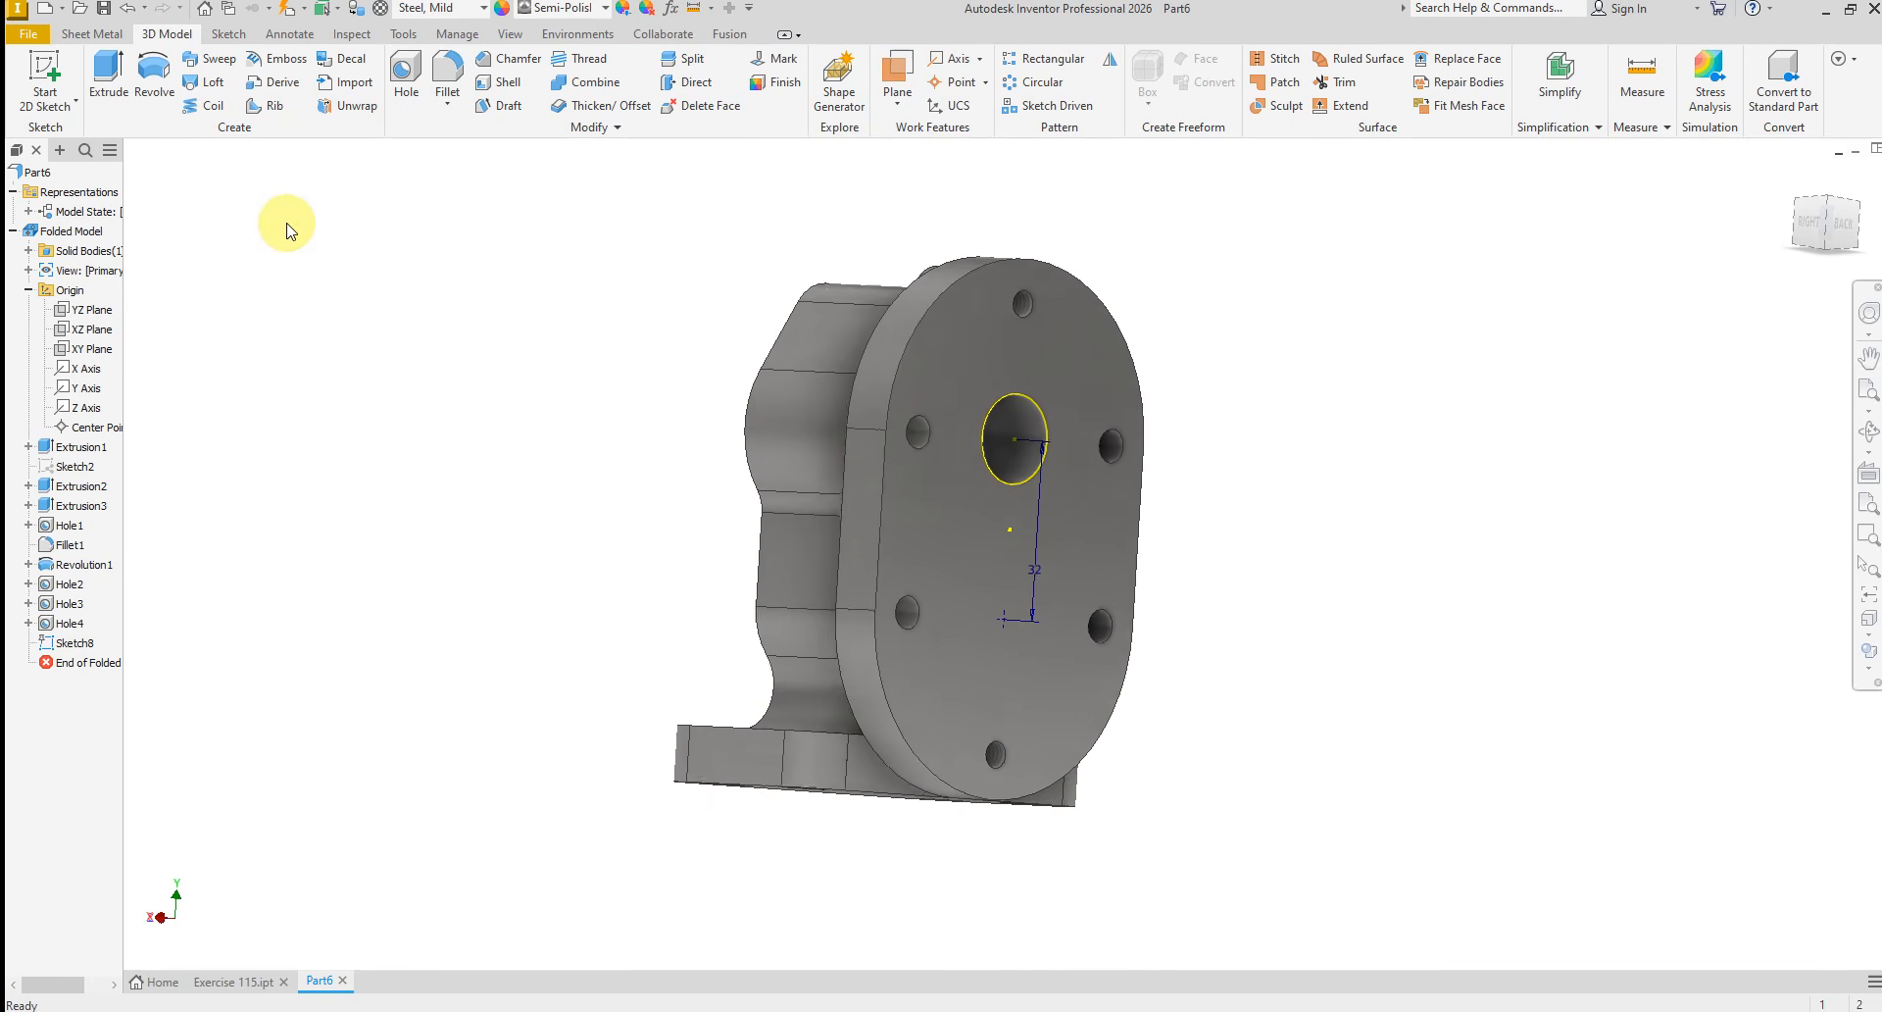
Create a simple hole without a seat at the sketch point, 18 mm in diameter and 20 mm deep with an angled drill point
{"action": "left_click", "coordinate": [404, 74]}
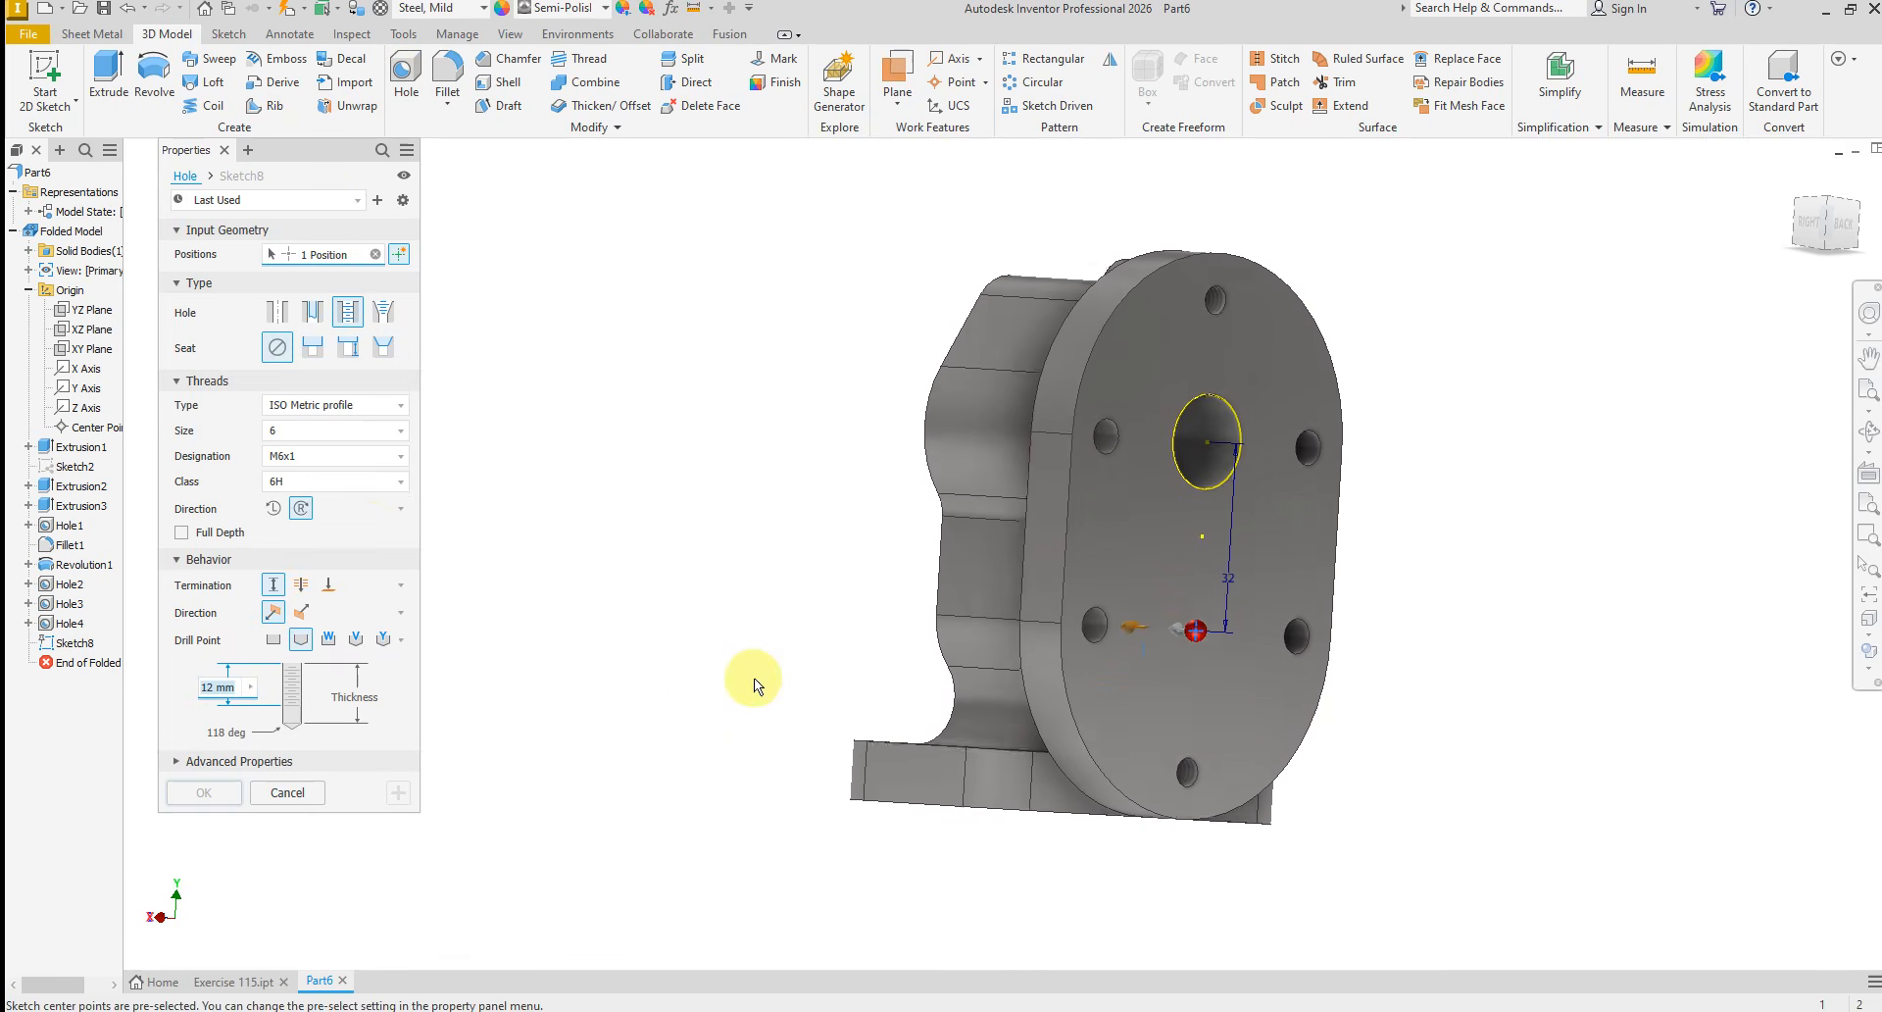
{"action": "left_click", "coordinate": [276, 313]}
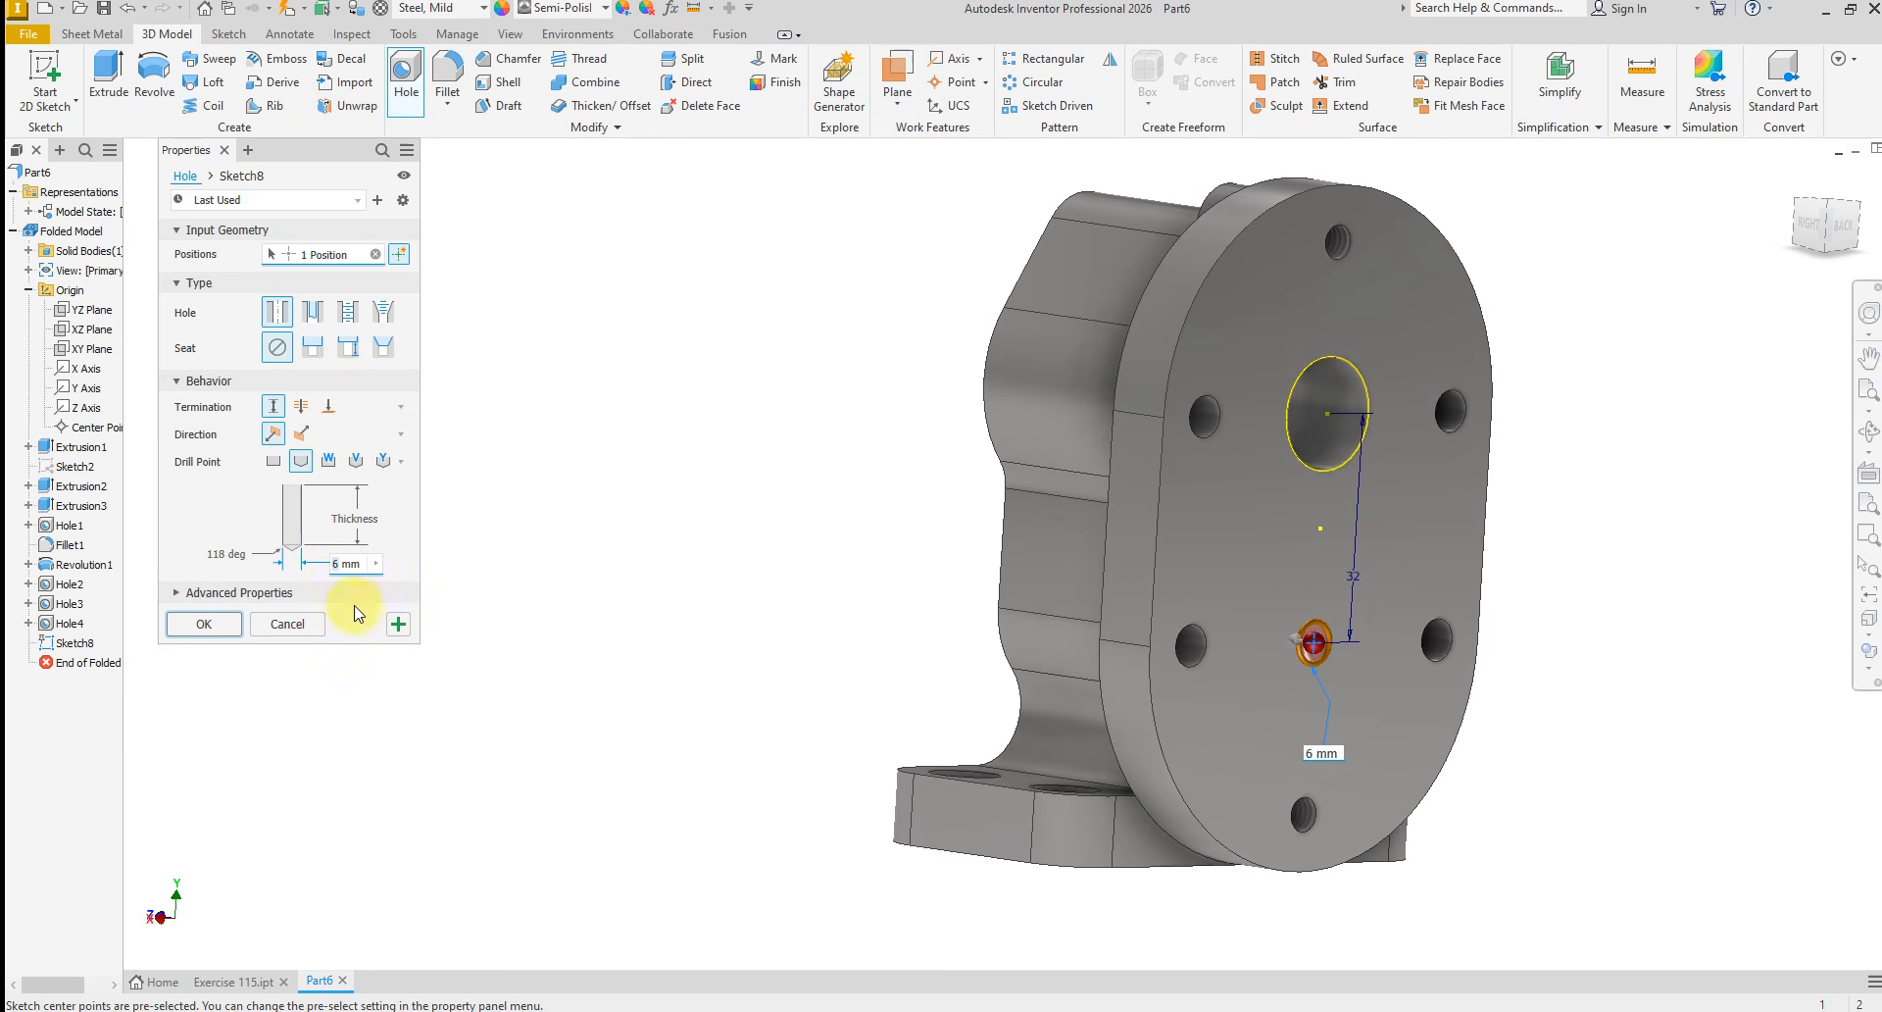
{"action": "type", "text": "8"}
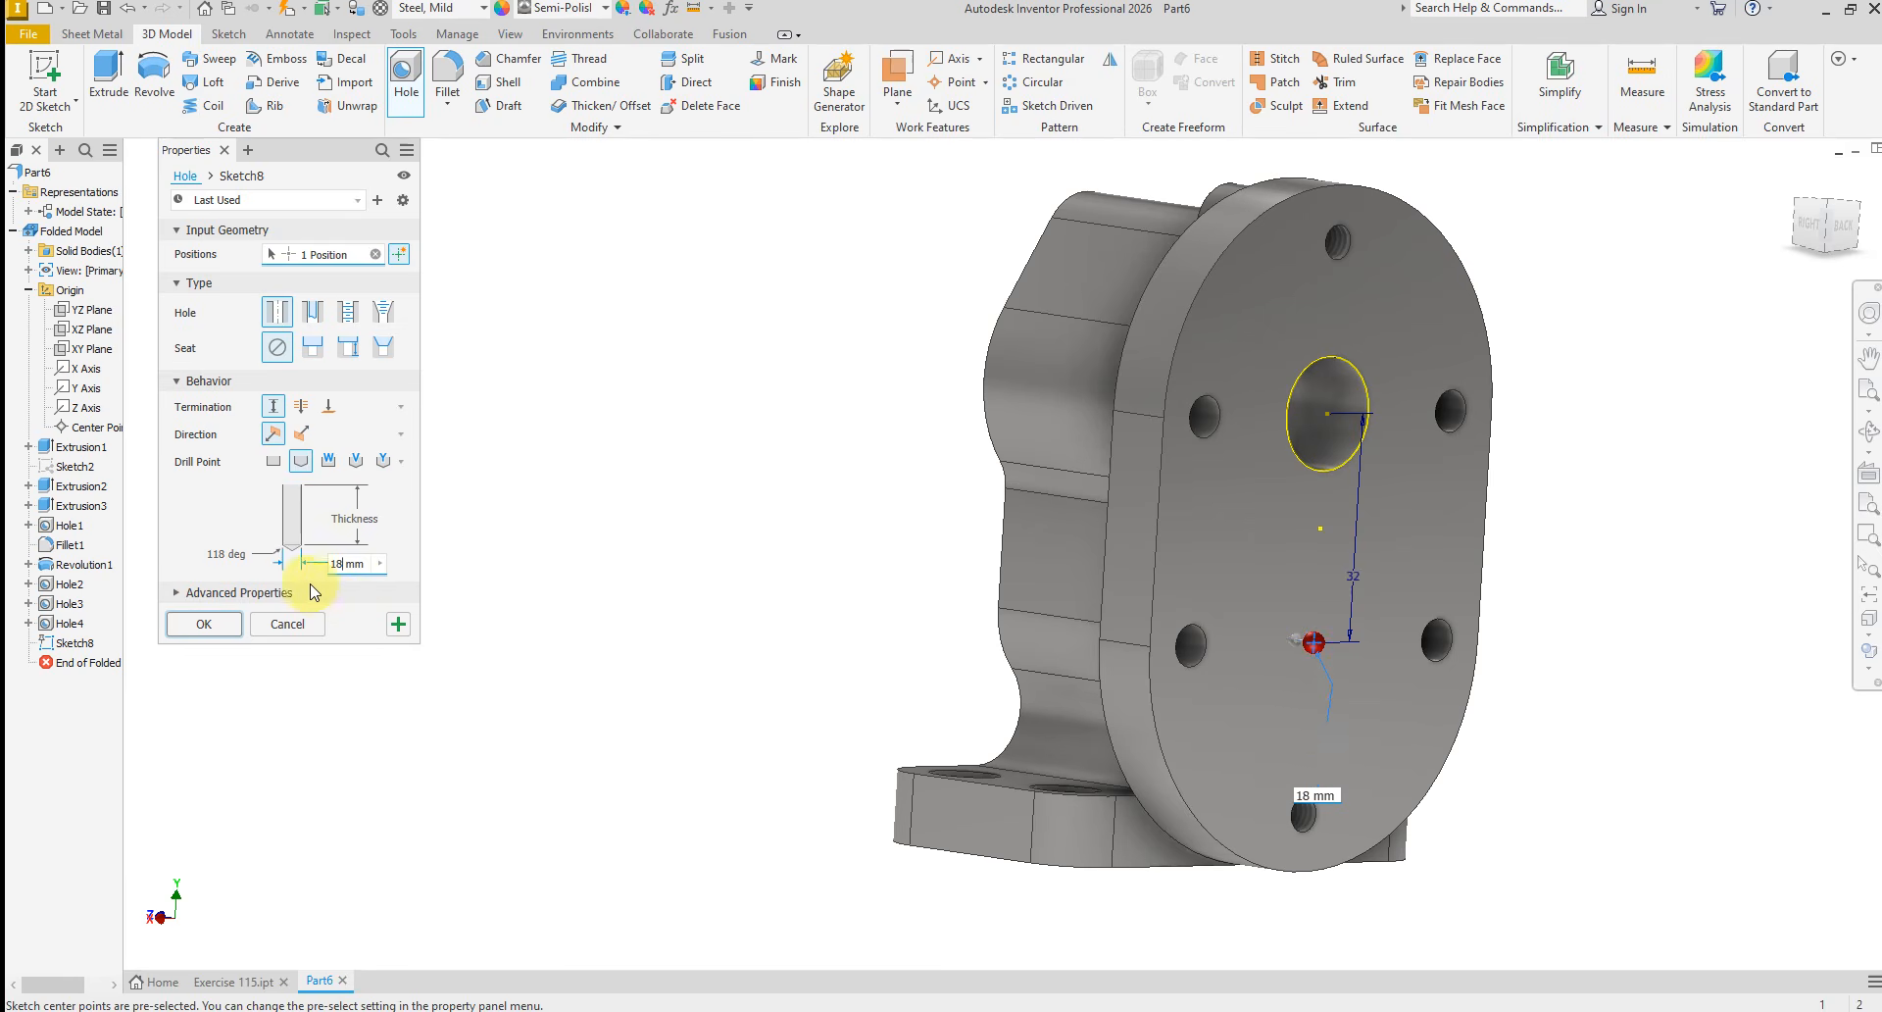
{"action": "left_click", "coordinate": [338, 520]}
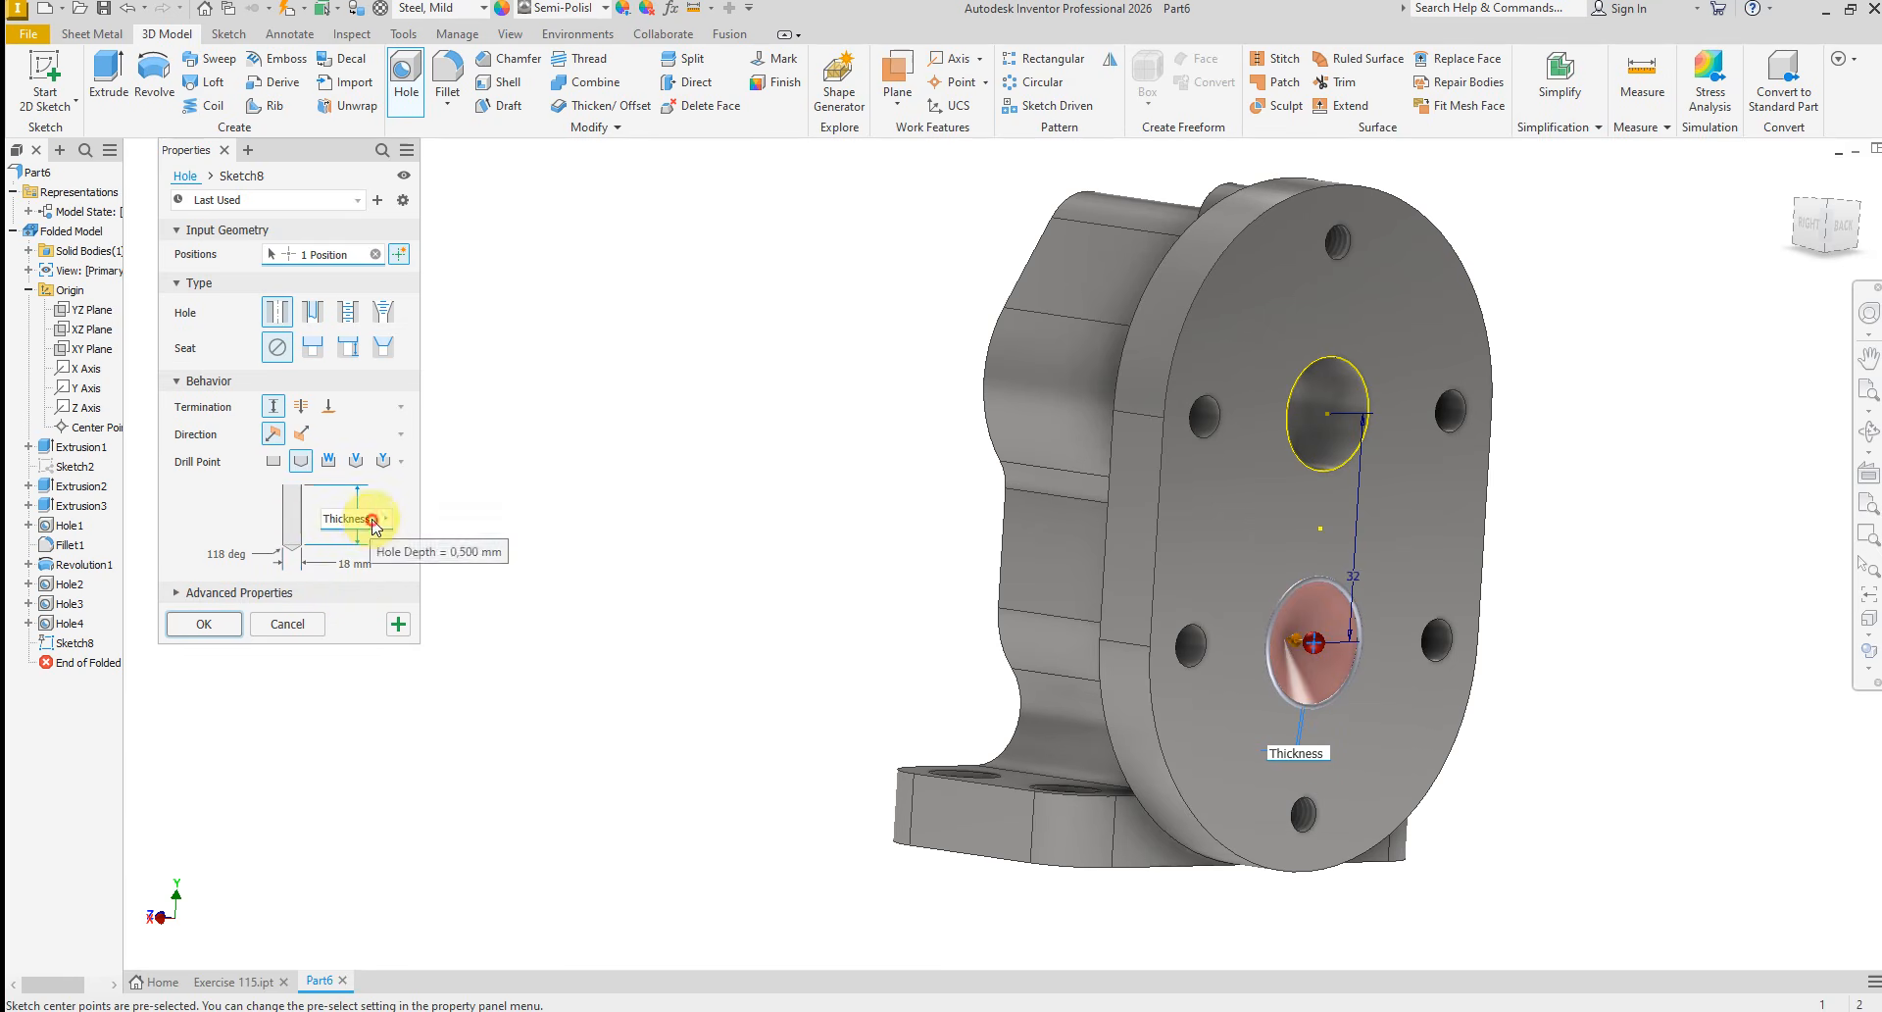
{"action": "left_click", "coordinate": [373, 519]}
{"action": "left_click", "coordinate": [389, 519]}
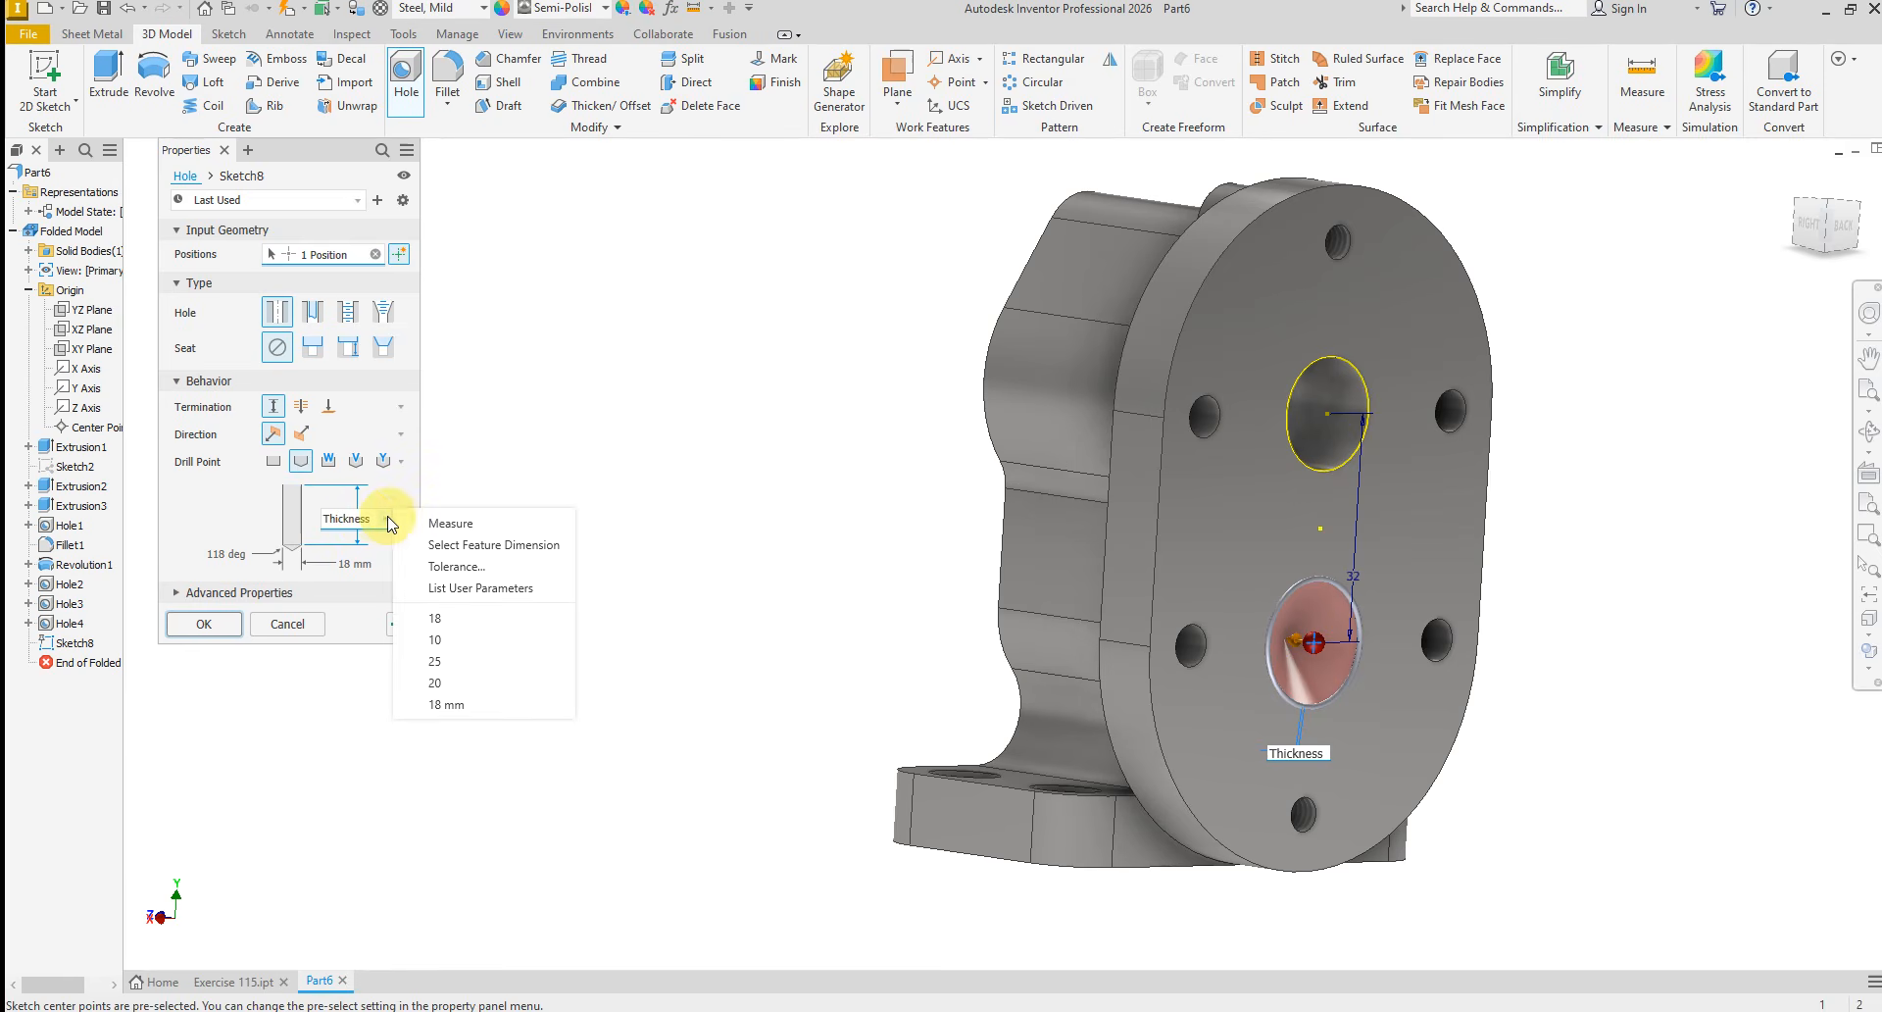
{"action": "left_click", "coordinate": [378, 524]}
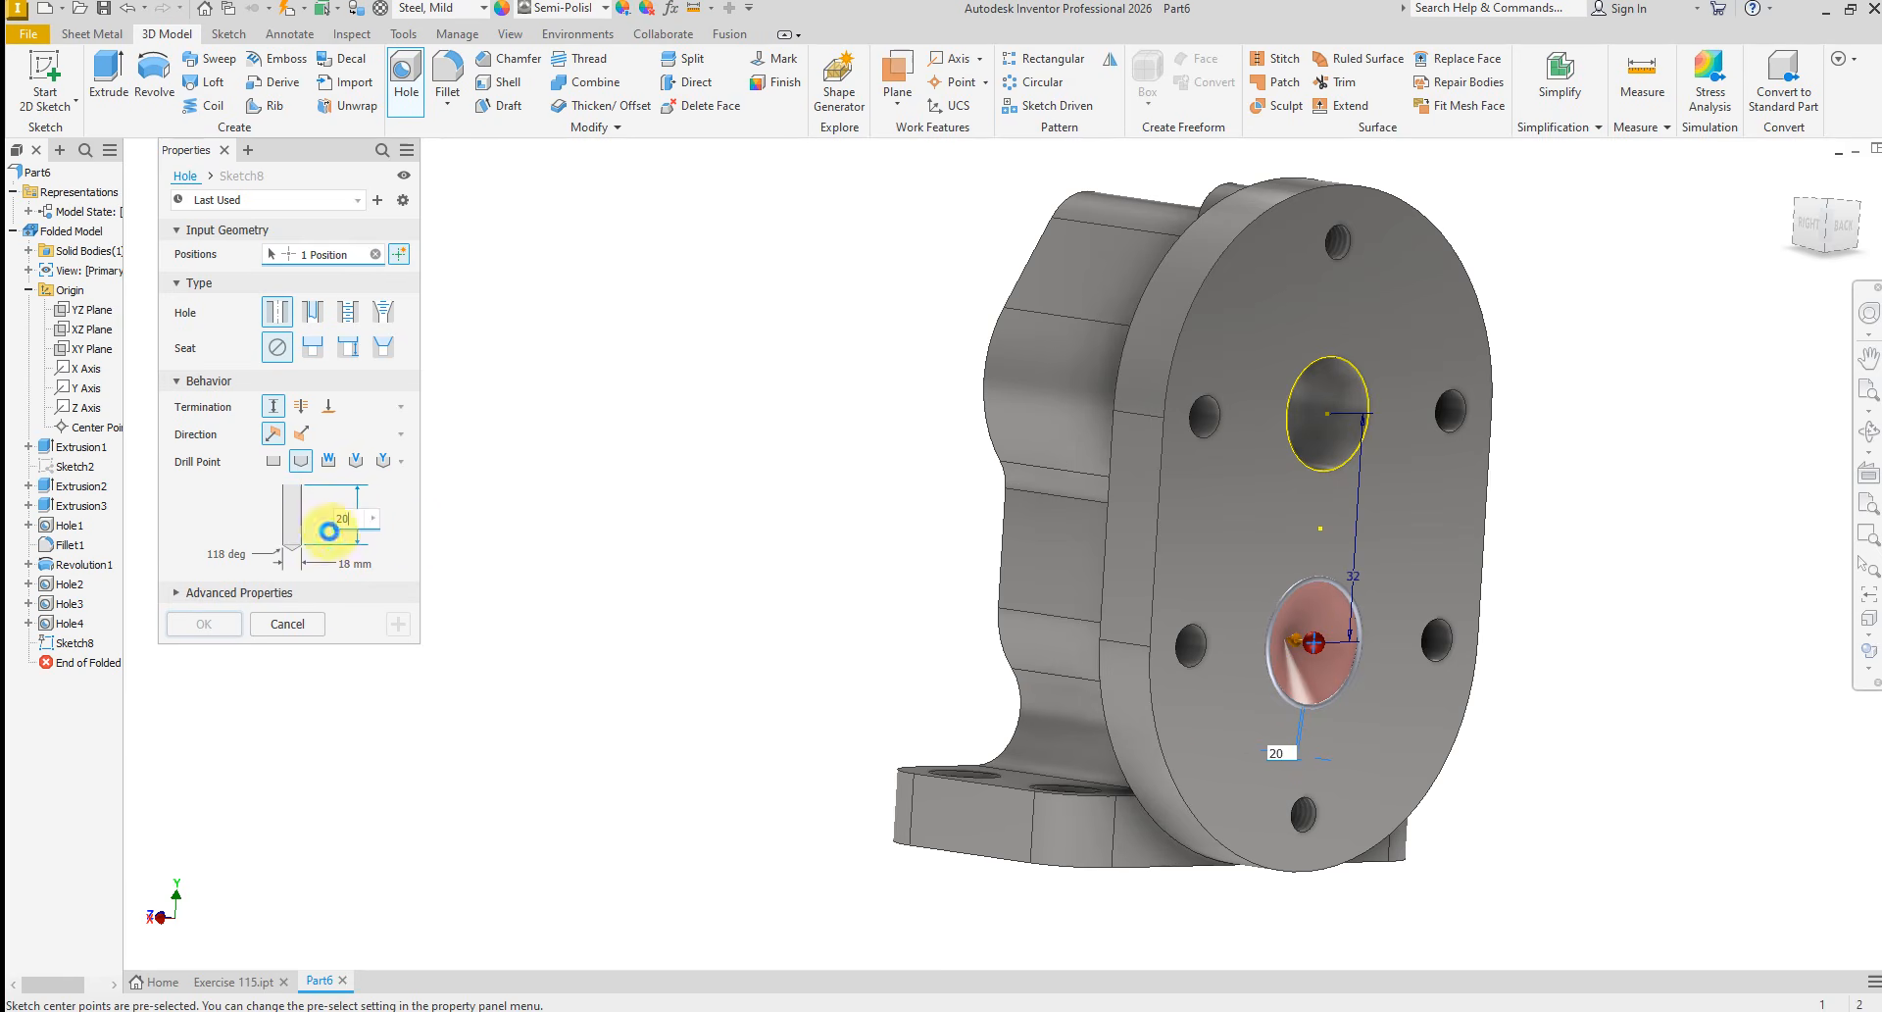
{"action": "left_click", "coordinate": [328, 531]}
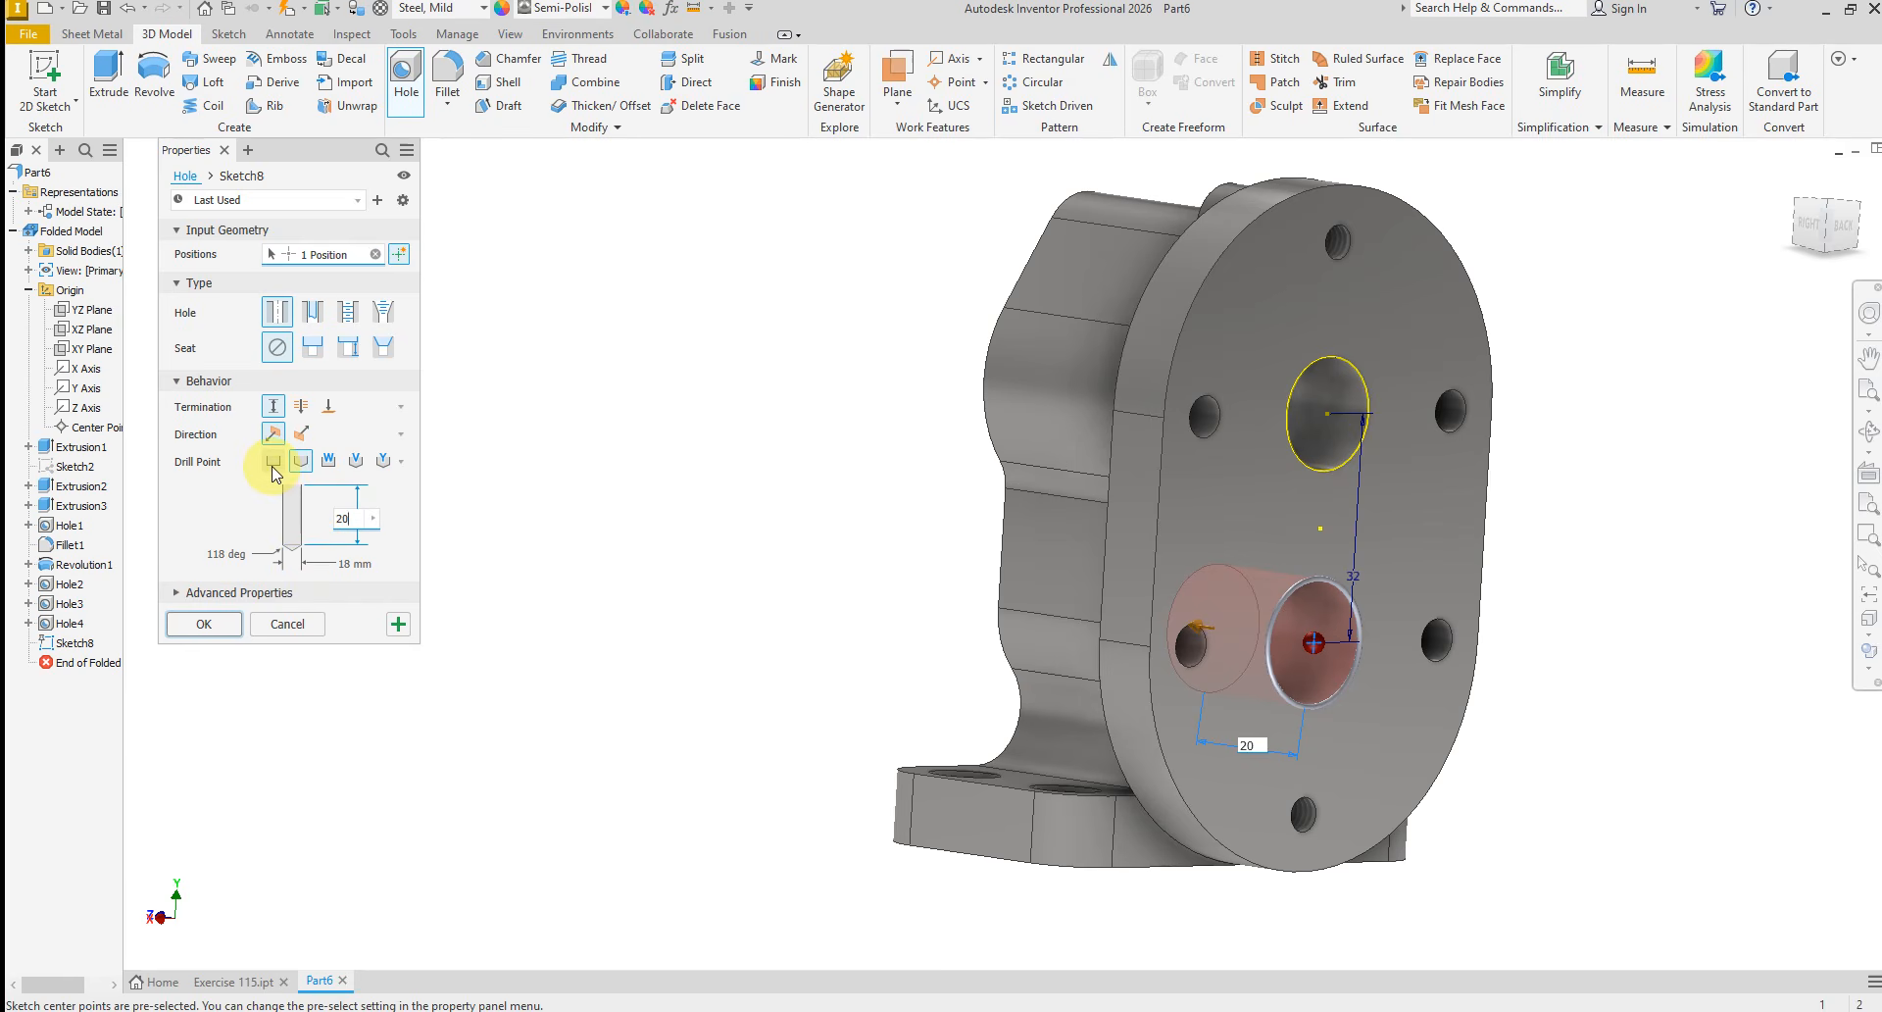
{"action": "middle_click_drag", "start_coordinate": [702, 633], "coordinate": [537, 622], "text": "shift"}
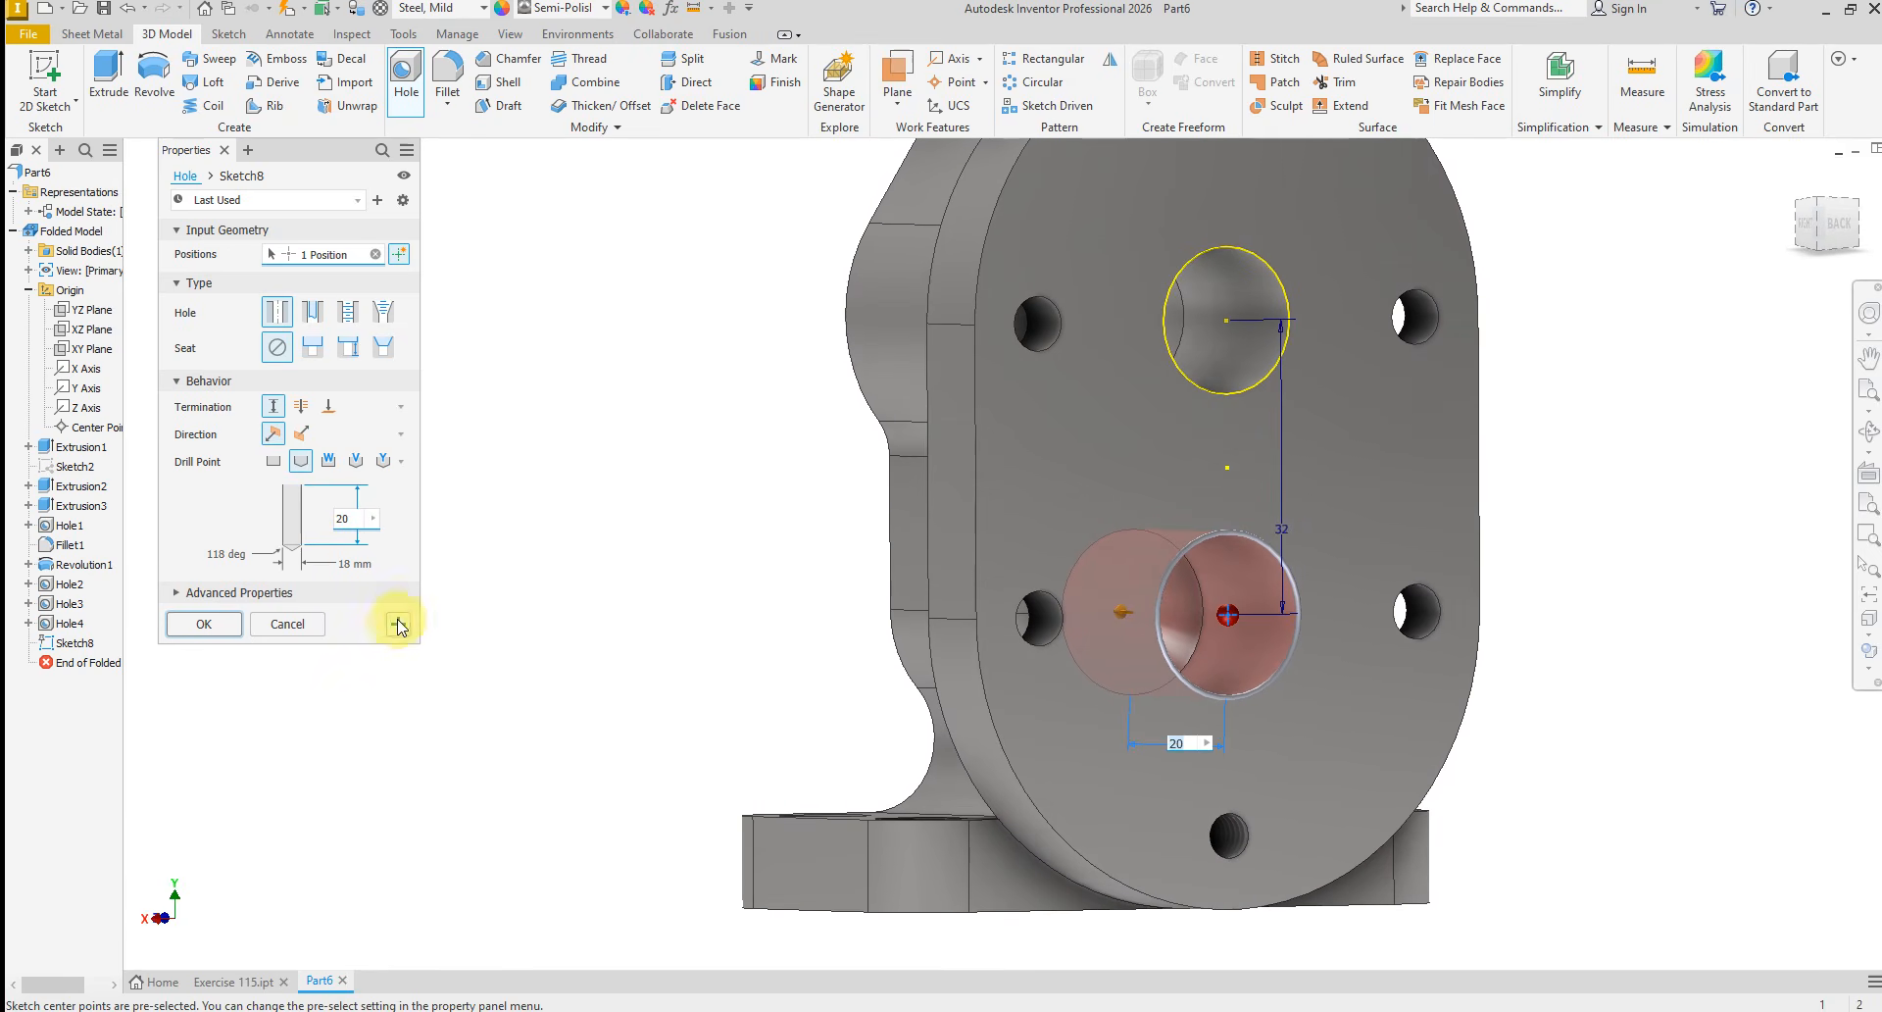
{"action": "left_click", "coordinate": [204, 623]}
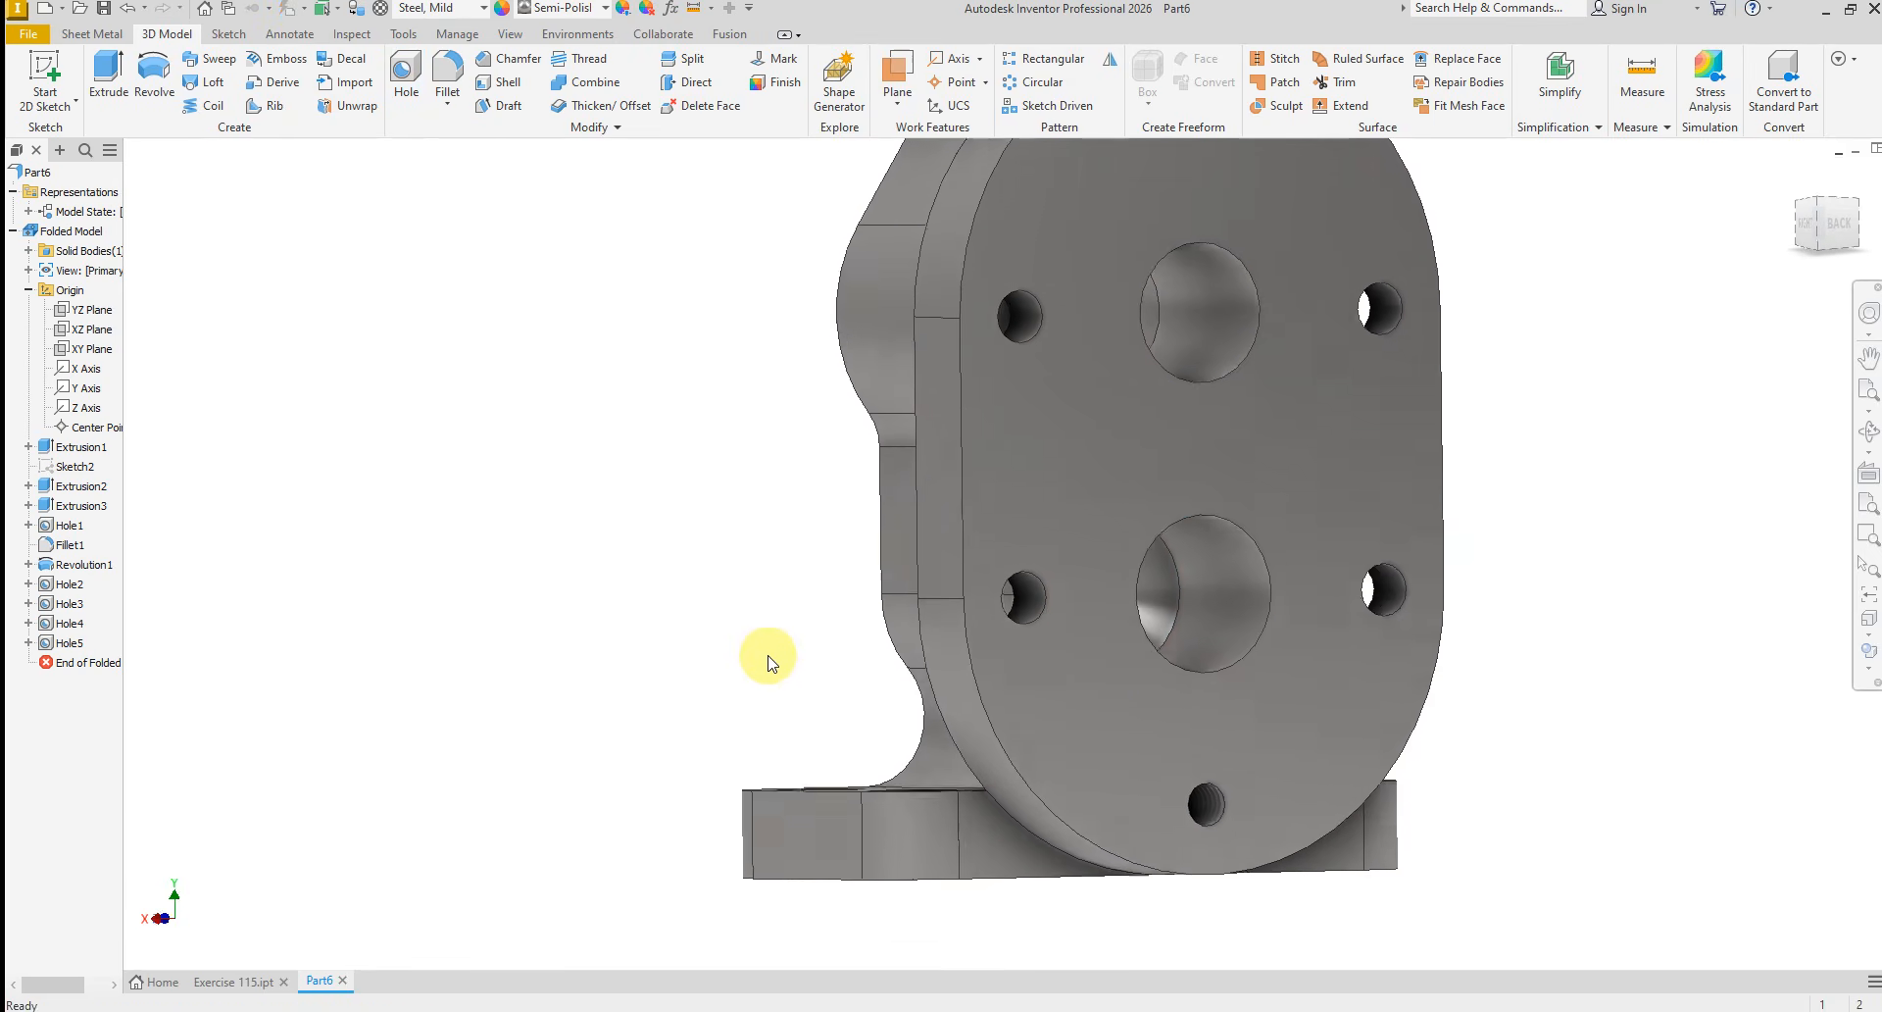
Chamfer the rear-face edge of the 18 mm blind hole and the front edge of the large through bore by 2 mm
{"action": "middle_click_drag", "start_coordinate": [768, 659], "coordinate": [841, 872], "text": "shift"}
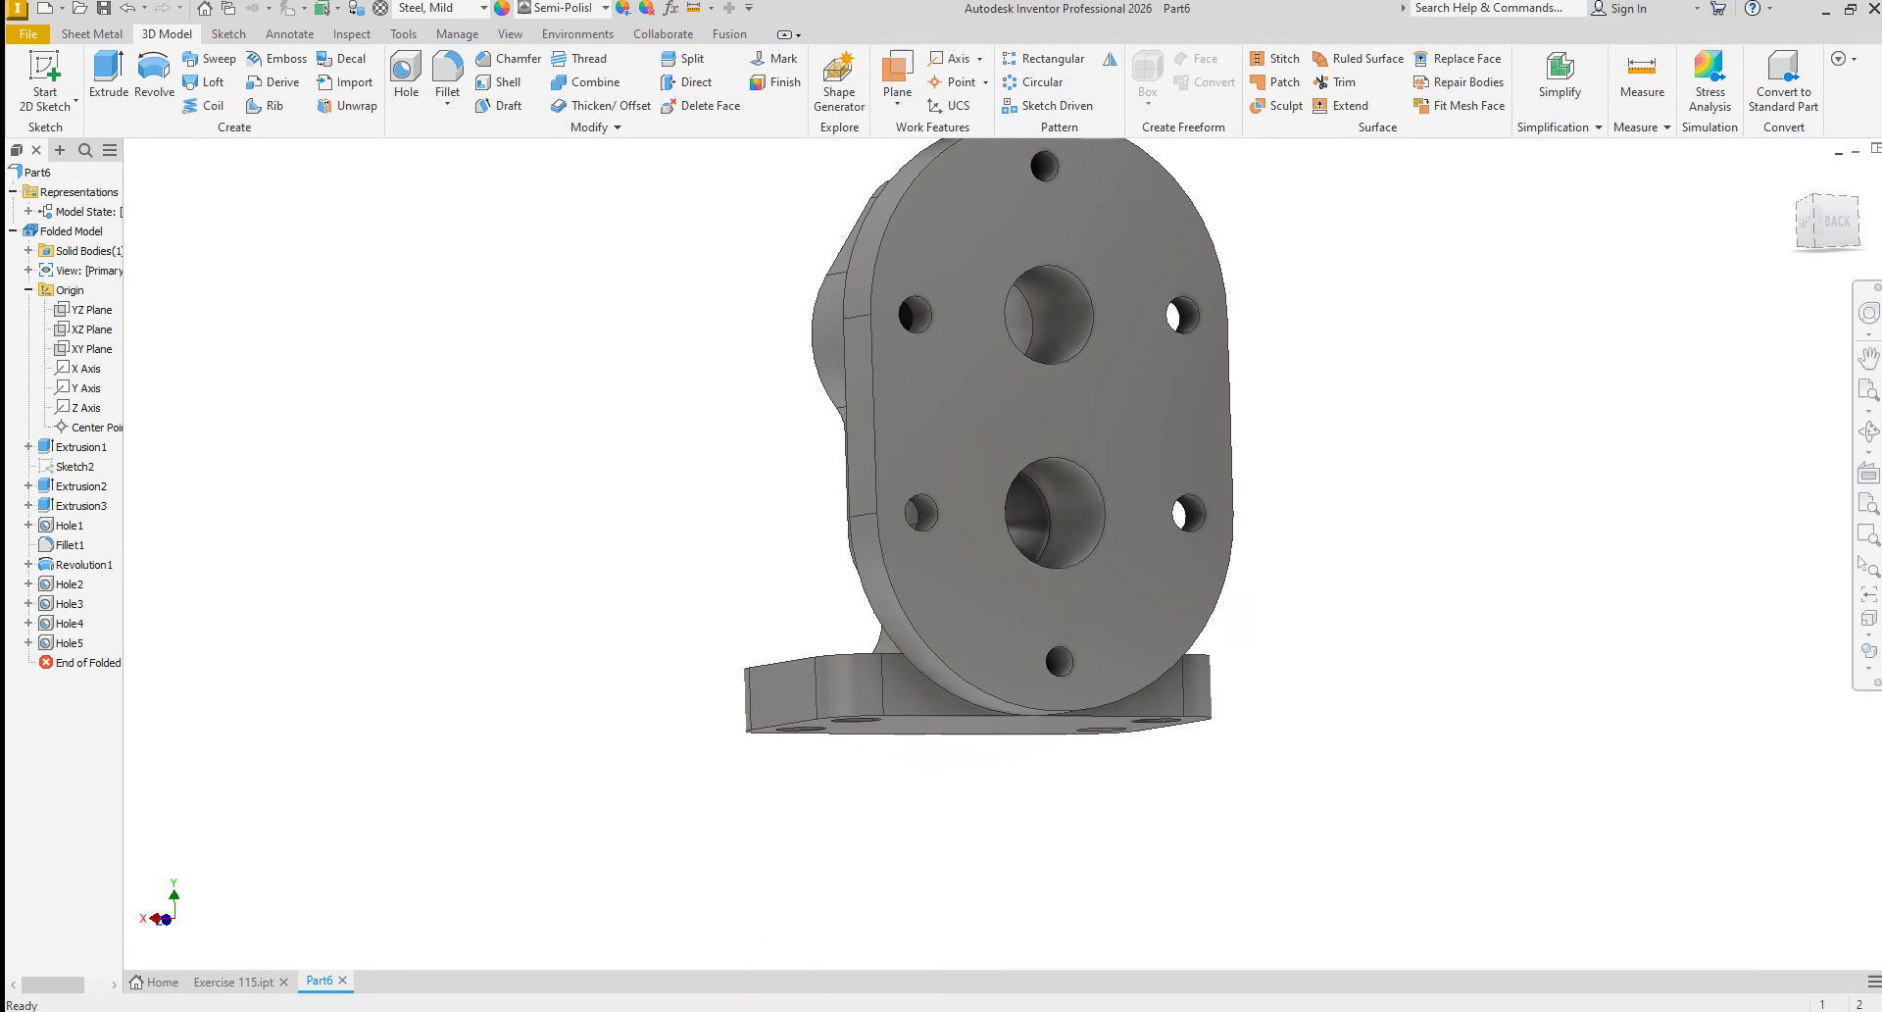
{"action": "left_click", "coordinate": [798, 1011]}
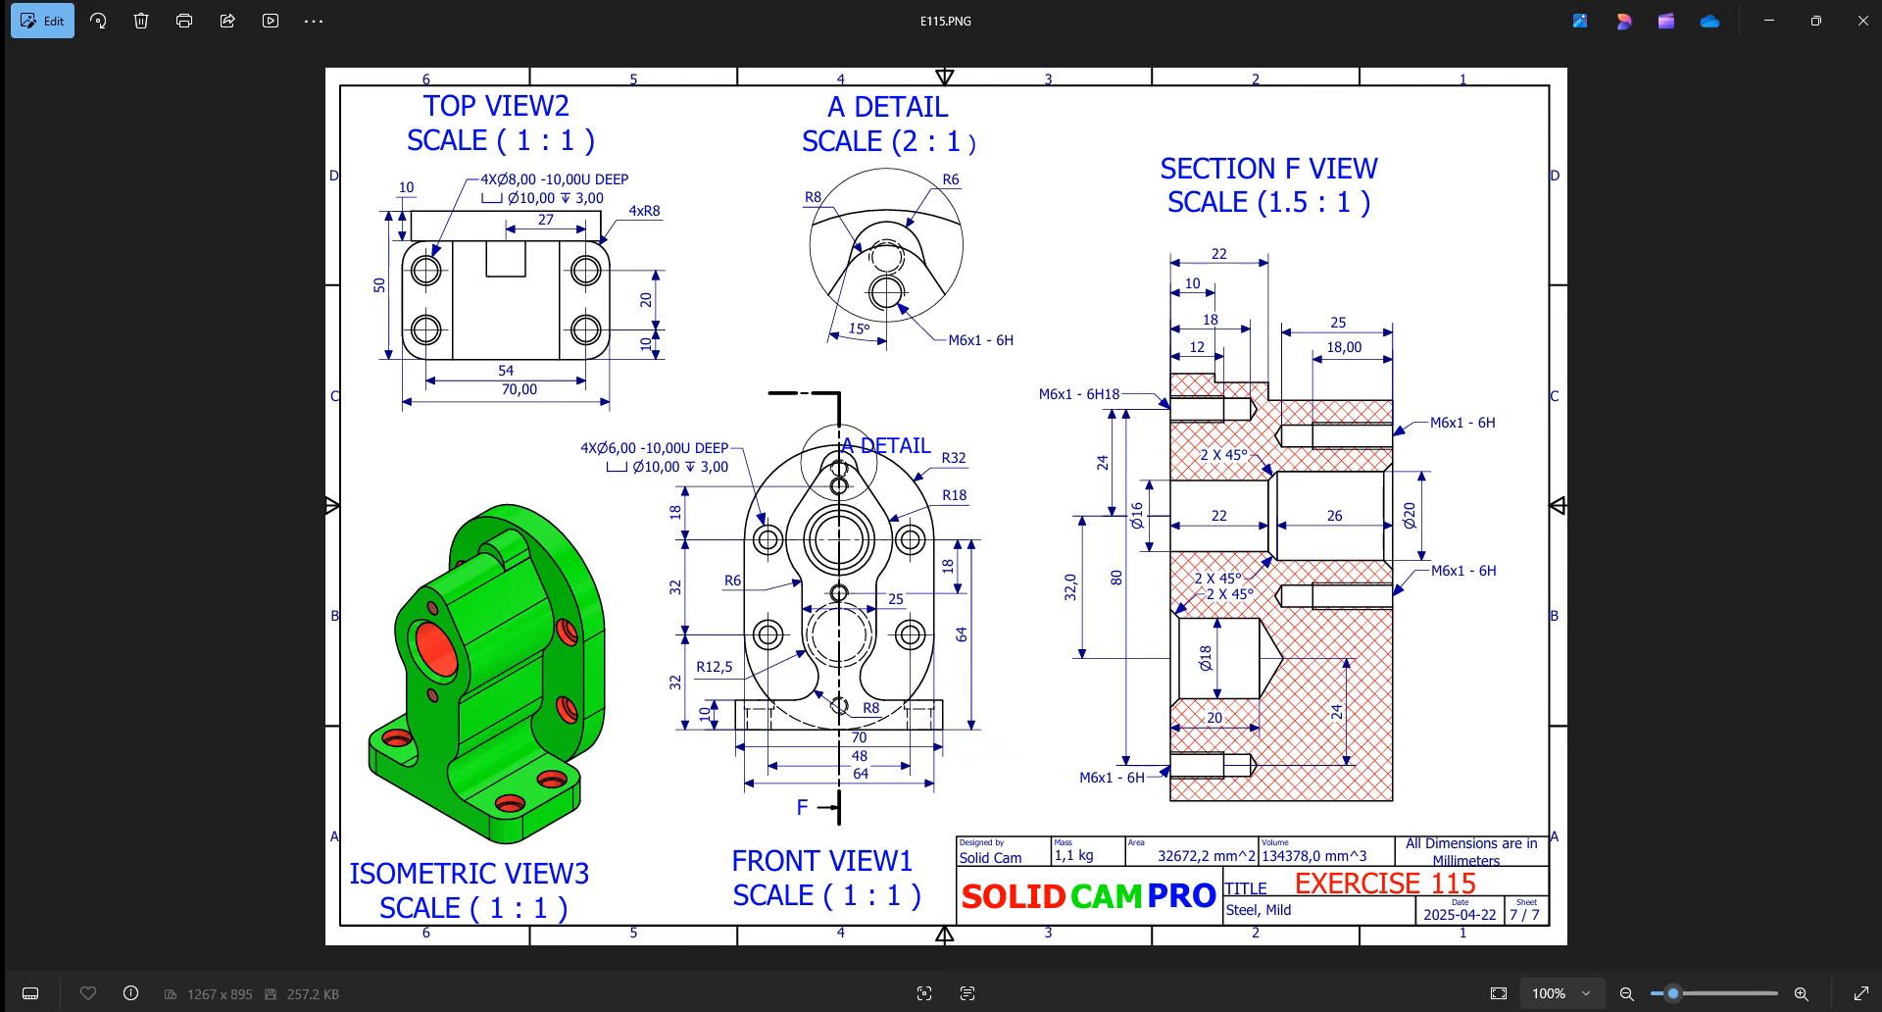
{"action": "left_click", "coordinate": [784, 1010]}
{"action": "mouse_move", "coordinate": [922, 678]}
{"action": "middle_mouse_down", "text": "shift"}
{"action": "mouse_move", "coordinate": [596, 320]}
{"action": "mouse_move", "coordinate": [509, 386]}
{"action": "mouse_move", "coordinate": [549, 284]}
{"action": "middle_mouse_up", "text": "shift"}
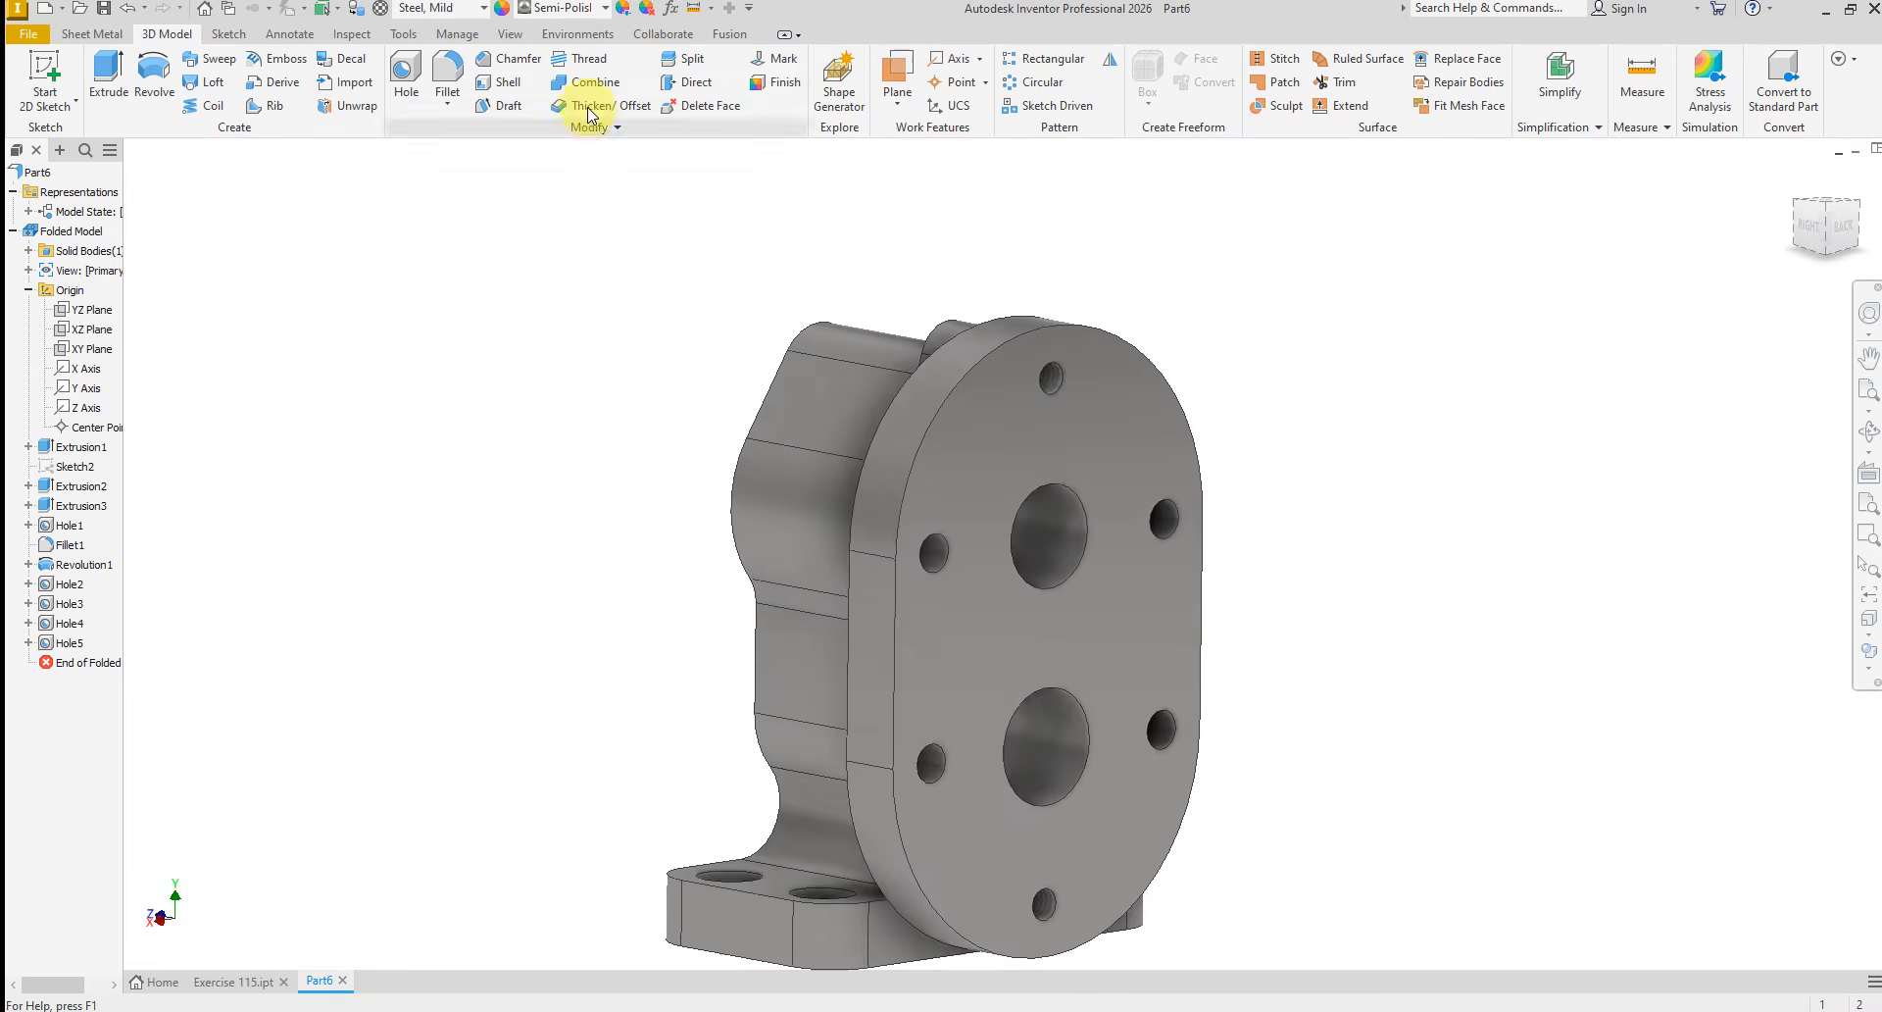
{"action": "left_click", "coordinate": [510, 59]}
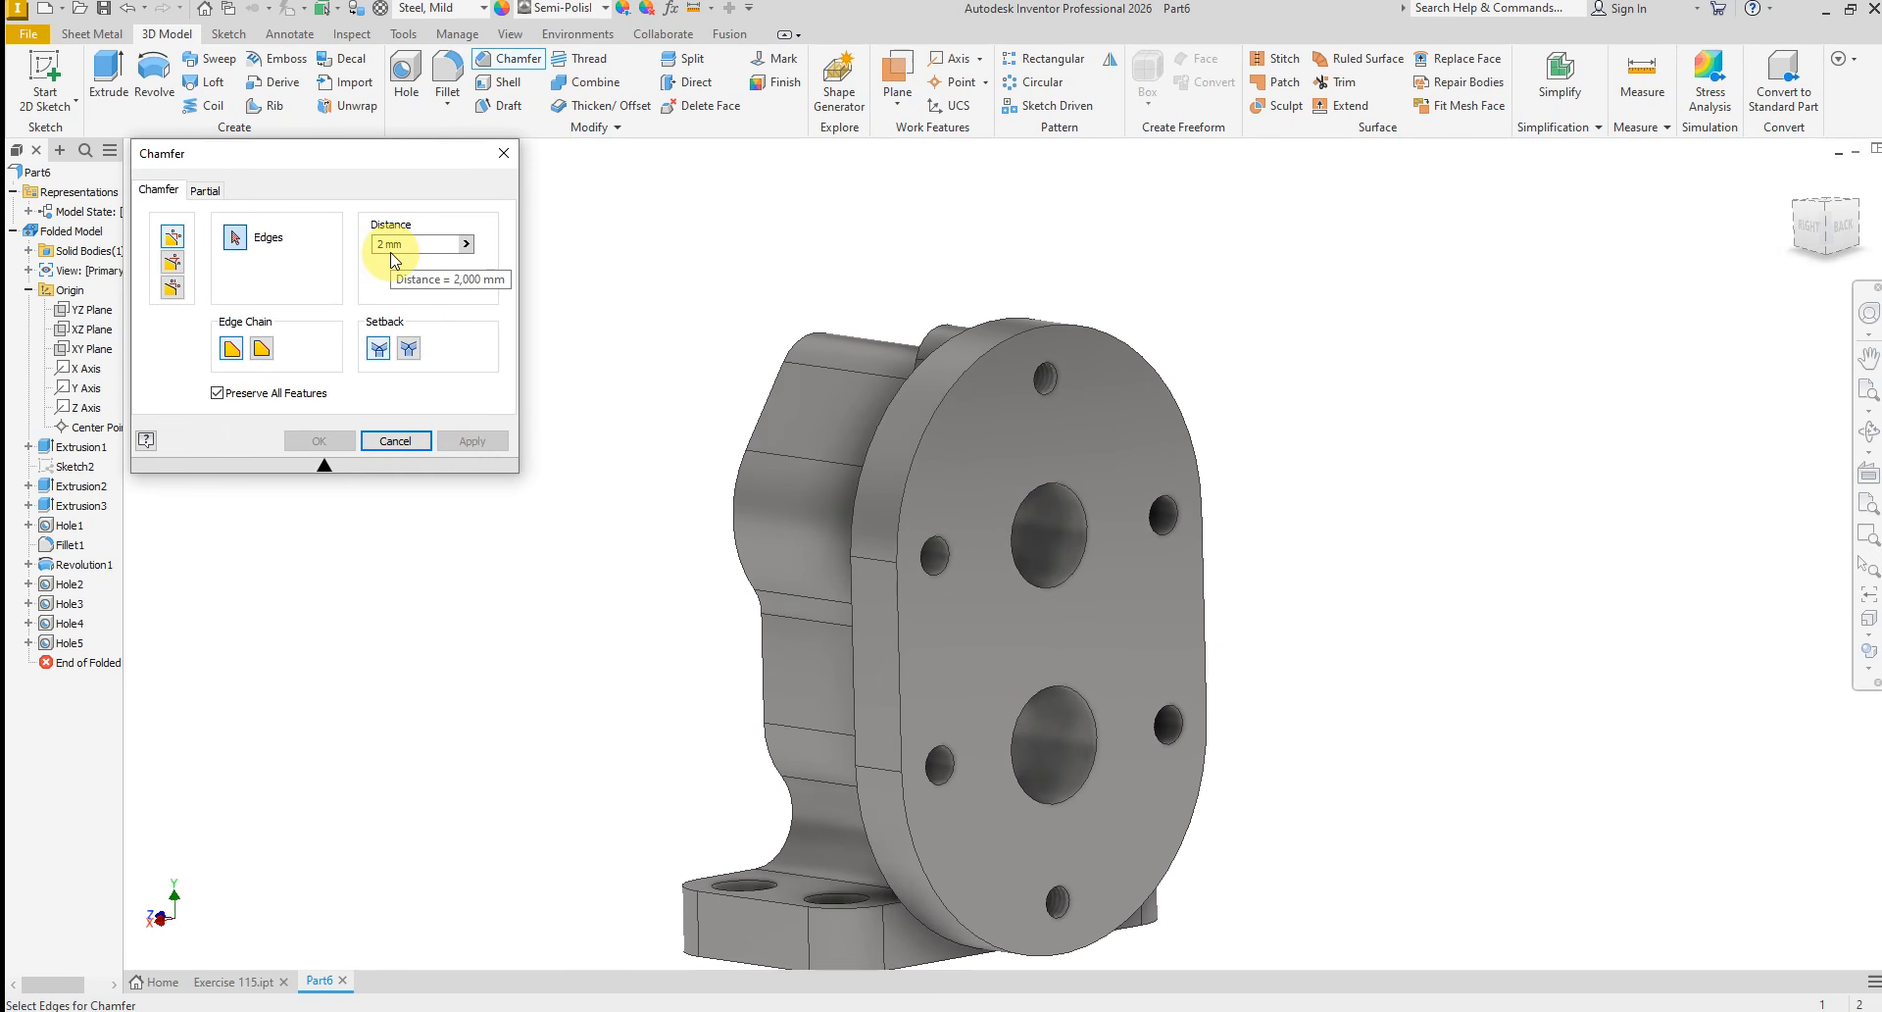
{"action": "mouse_move", "coordinate": [559, 355]}
{"action": "middle_mouse_down", "text": "shift"}
{"action": "mouse_move", "coordinate": [762, 471]}
{"action": "mouse_move", "coordinate": [950, 467]}
{"action": "mouse_move", "coordinate": [959, 667]}
{"action": "mouse_move", "coordinate": [1054, 655]}
{"action": "mouse_move", "coordinate": [1021, 657]}
{"action": "middle_mouse_up", "text": "shift"}
{"action": "left_click", "coordinate": [1021, 663]}
{"action": "middle_click_drag", "start_coordinate": [1192, 620], "coordinate": [818, 439], "text": "shift"}
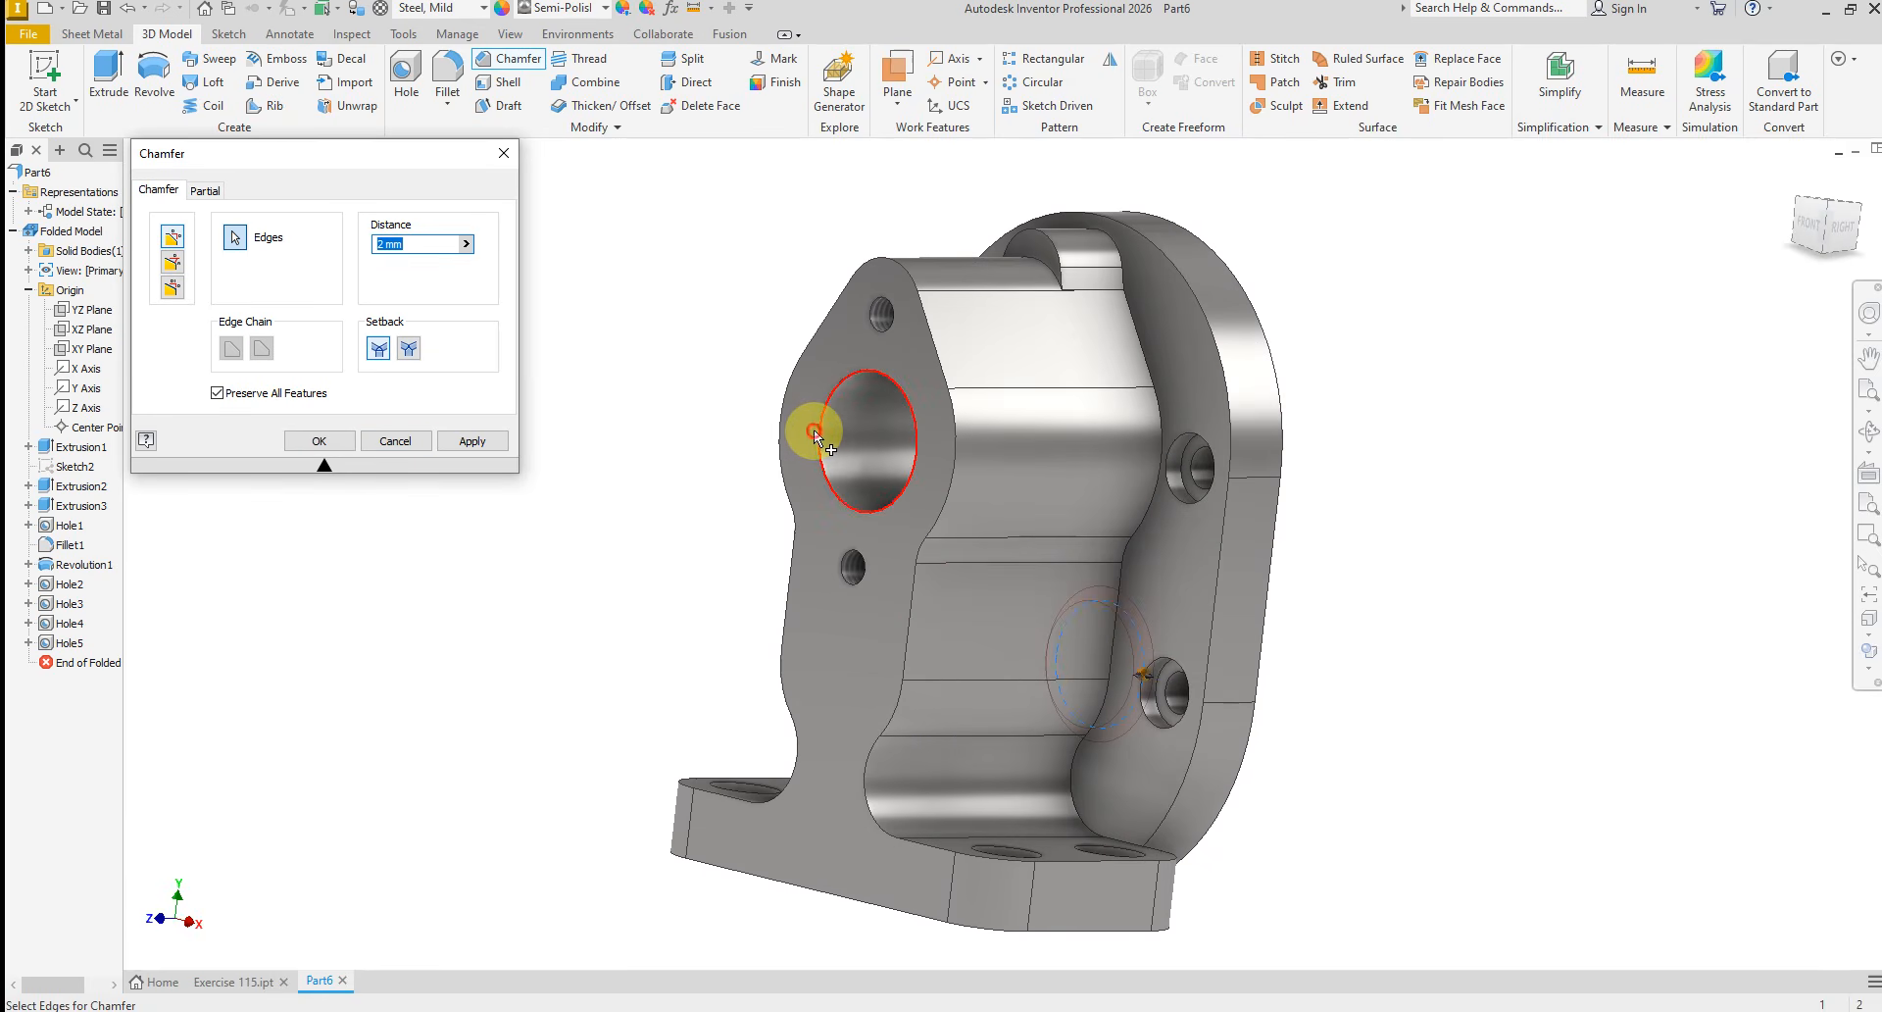
{"action": "left_click", "coordinate": [814, 429]}
{"action": "left_click", "coordinate": [324, 443]}
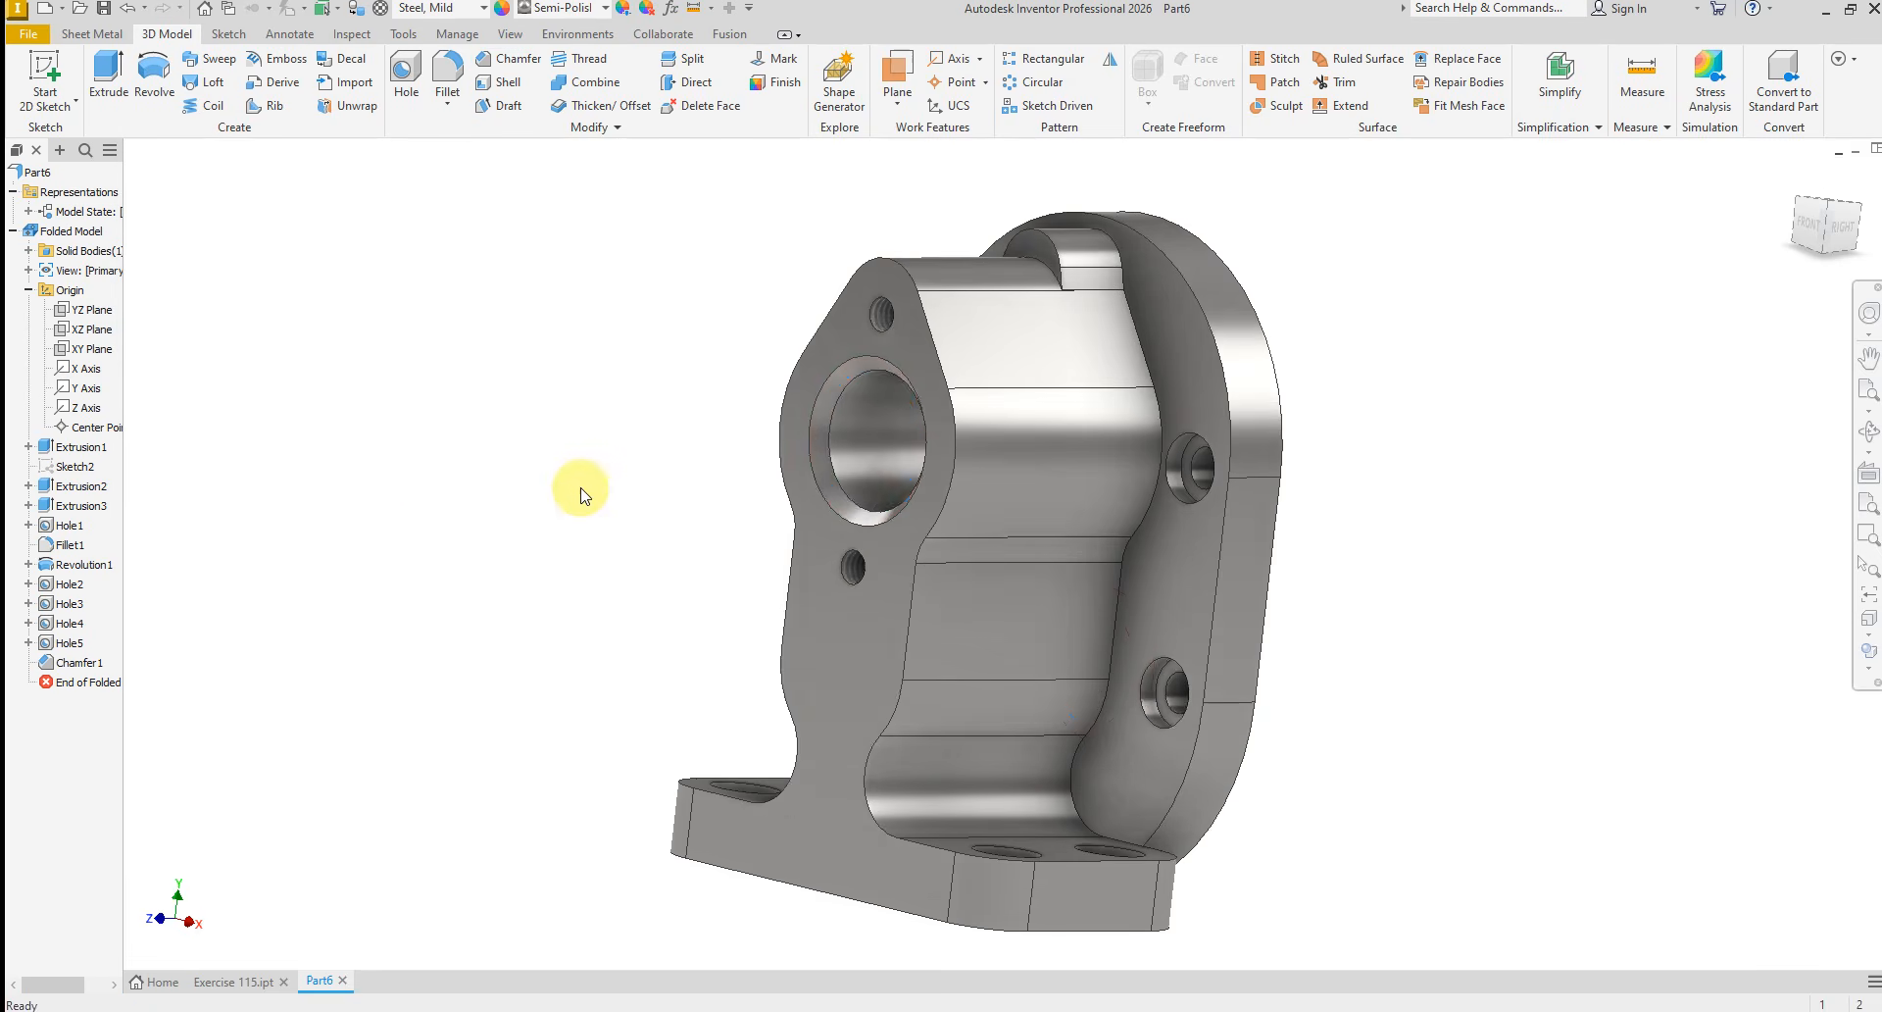
Switch the source of the part's appearances to the Autodesk Appearance Library
{"action": "middle_click_drag", "start_coordinate": [576, 491], "coordinate": [543, 469], "text": "shift"}
{"action": "scroll", "coordinate": [657, 509], "scroll_direction": "up", "scroll_amount": 6}
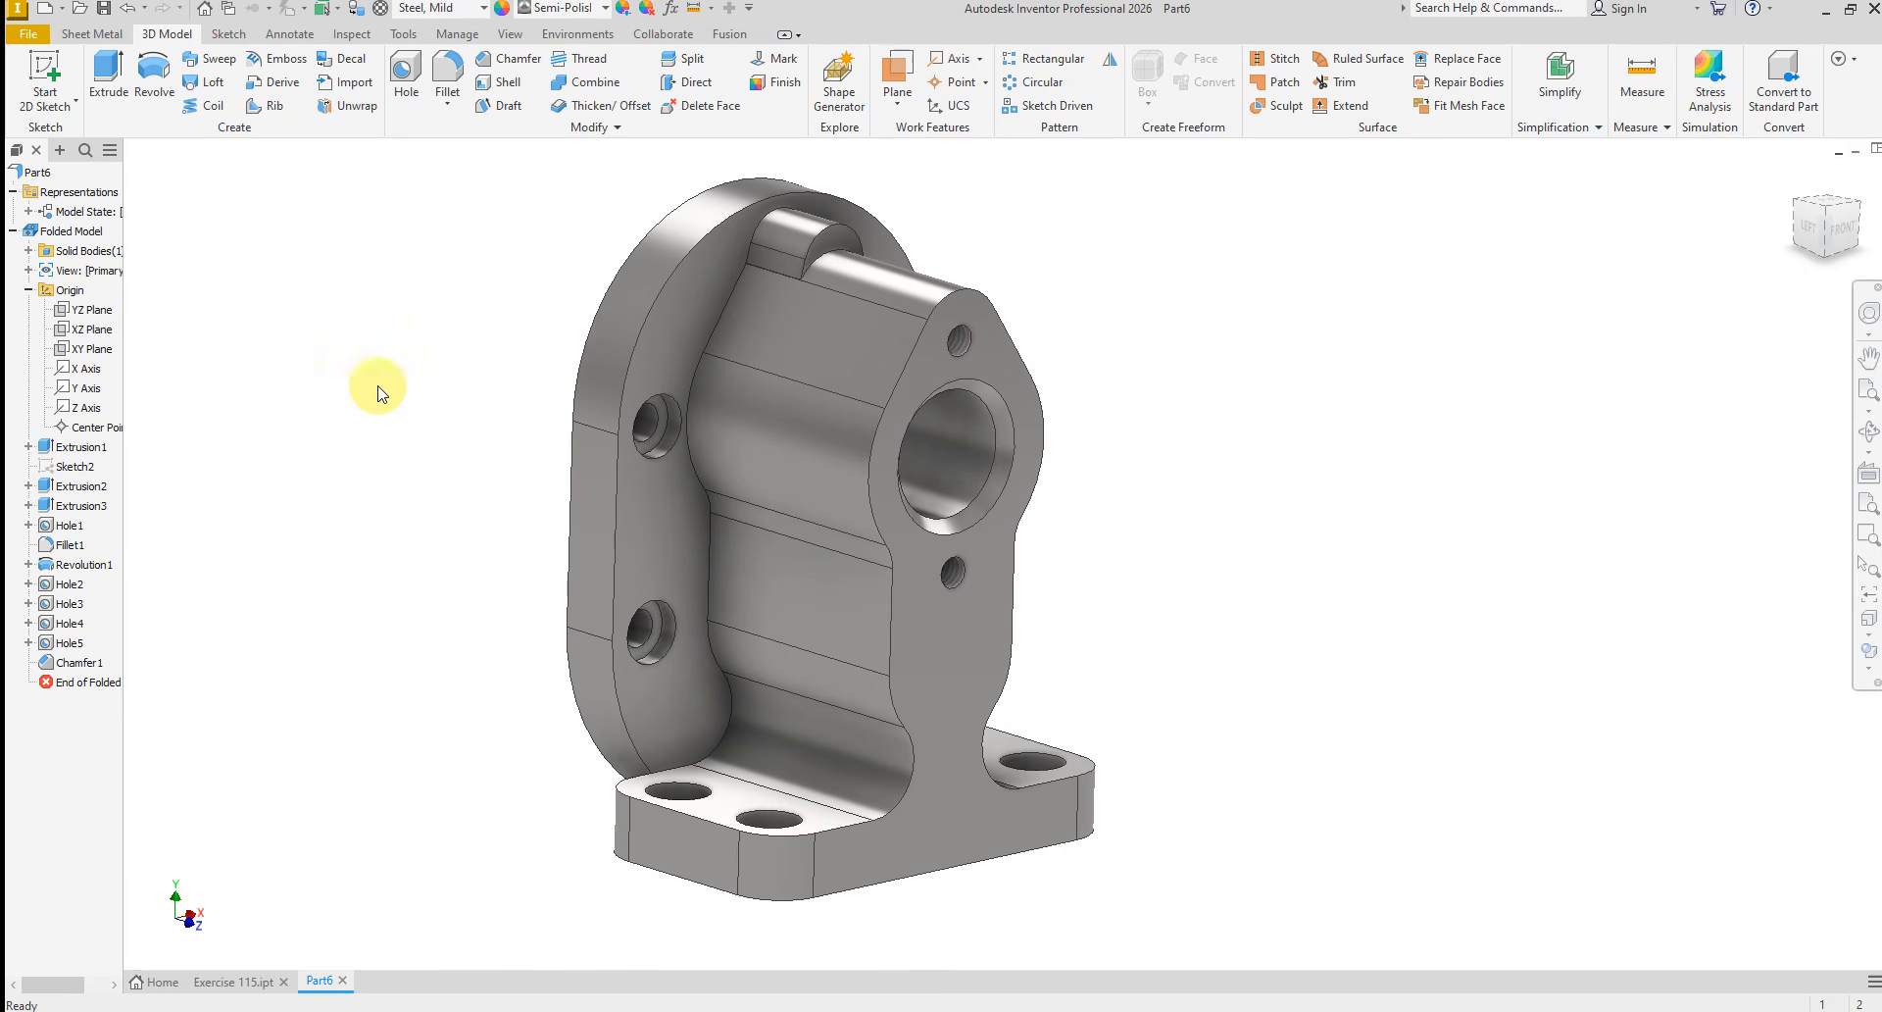
{"action": "left_click", "coordinate": [562, 10]}
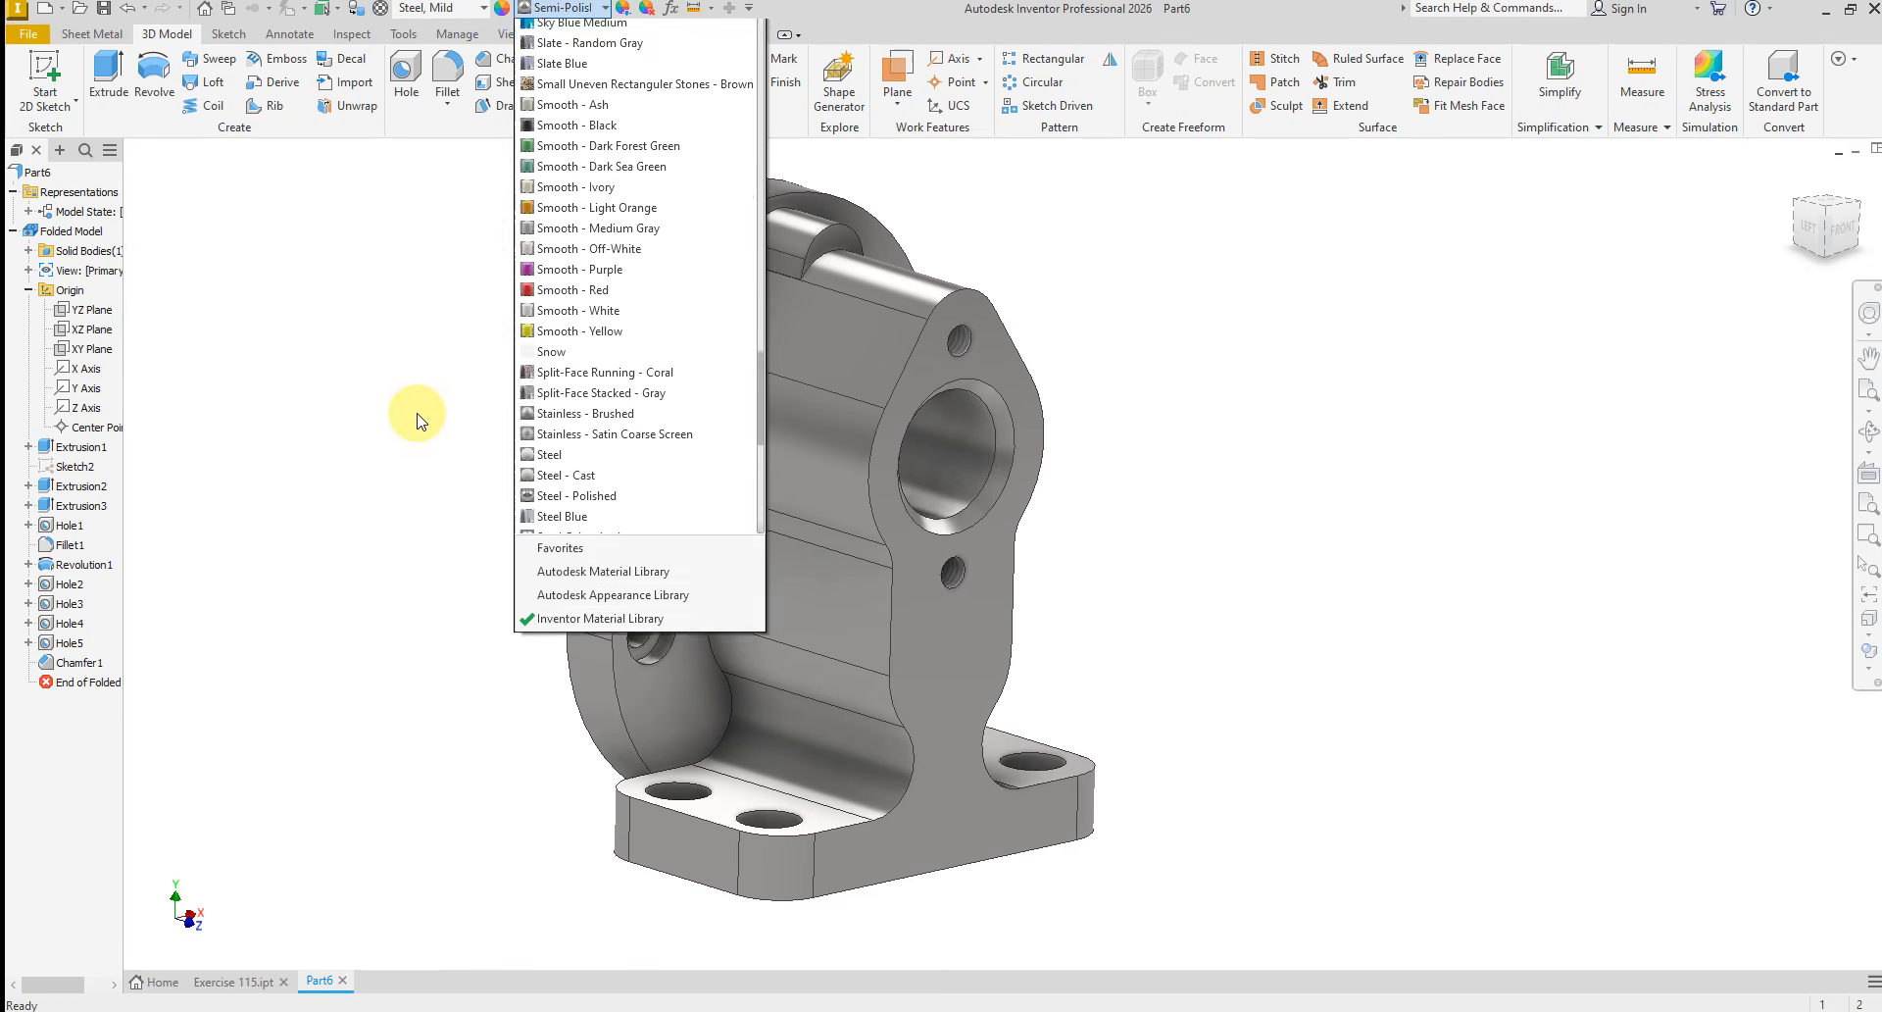
{"action": "scroll", "coordinate": [449, 460], "scroll_direction": "down", "scroll_amount": 7}
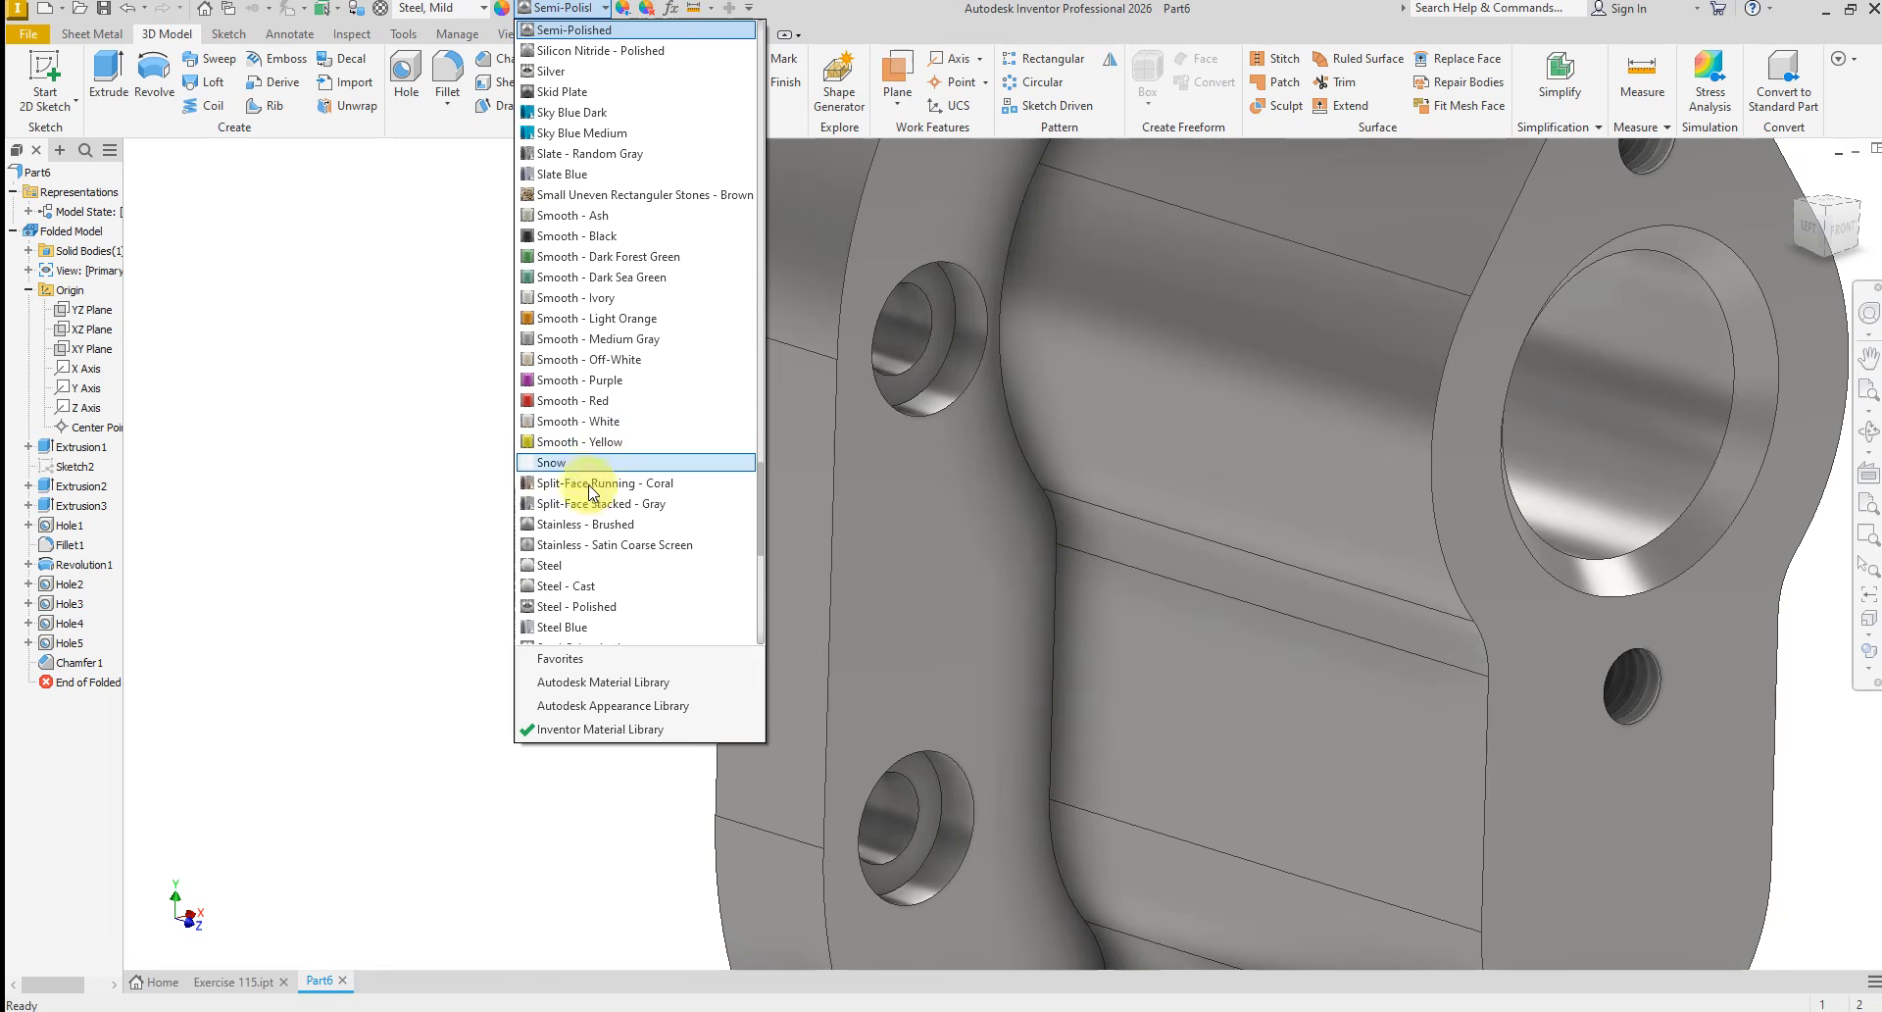
{"action": "scroll", "coordinate": [598, 510], "scroll_direction": "down", "scroll_amount": 9}
{"action": "scroll", "coordinate": [600, 544], "scroll_direction": "up", "scroll_amount": 15}
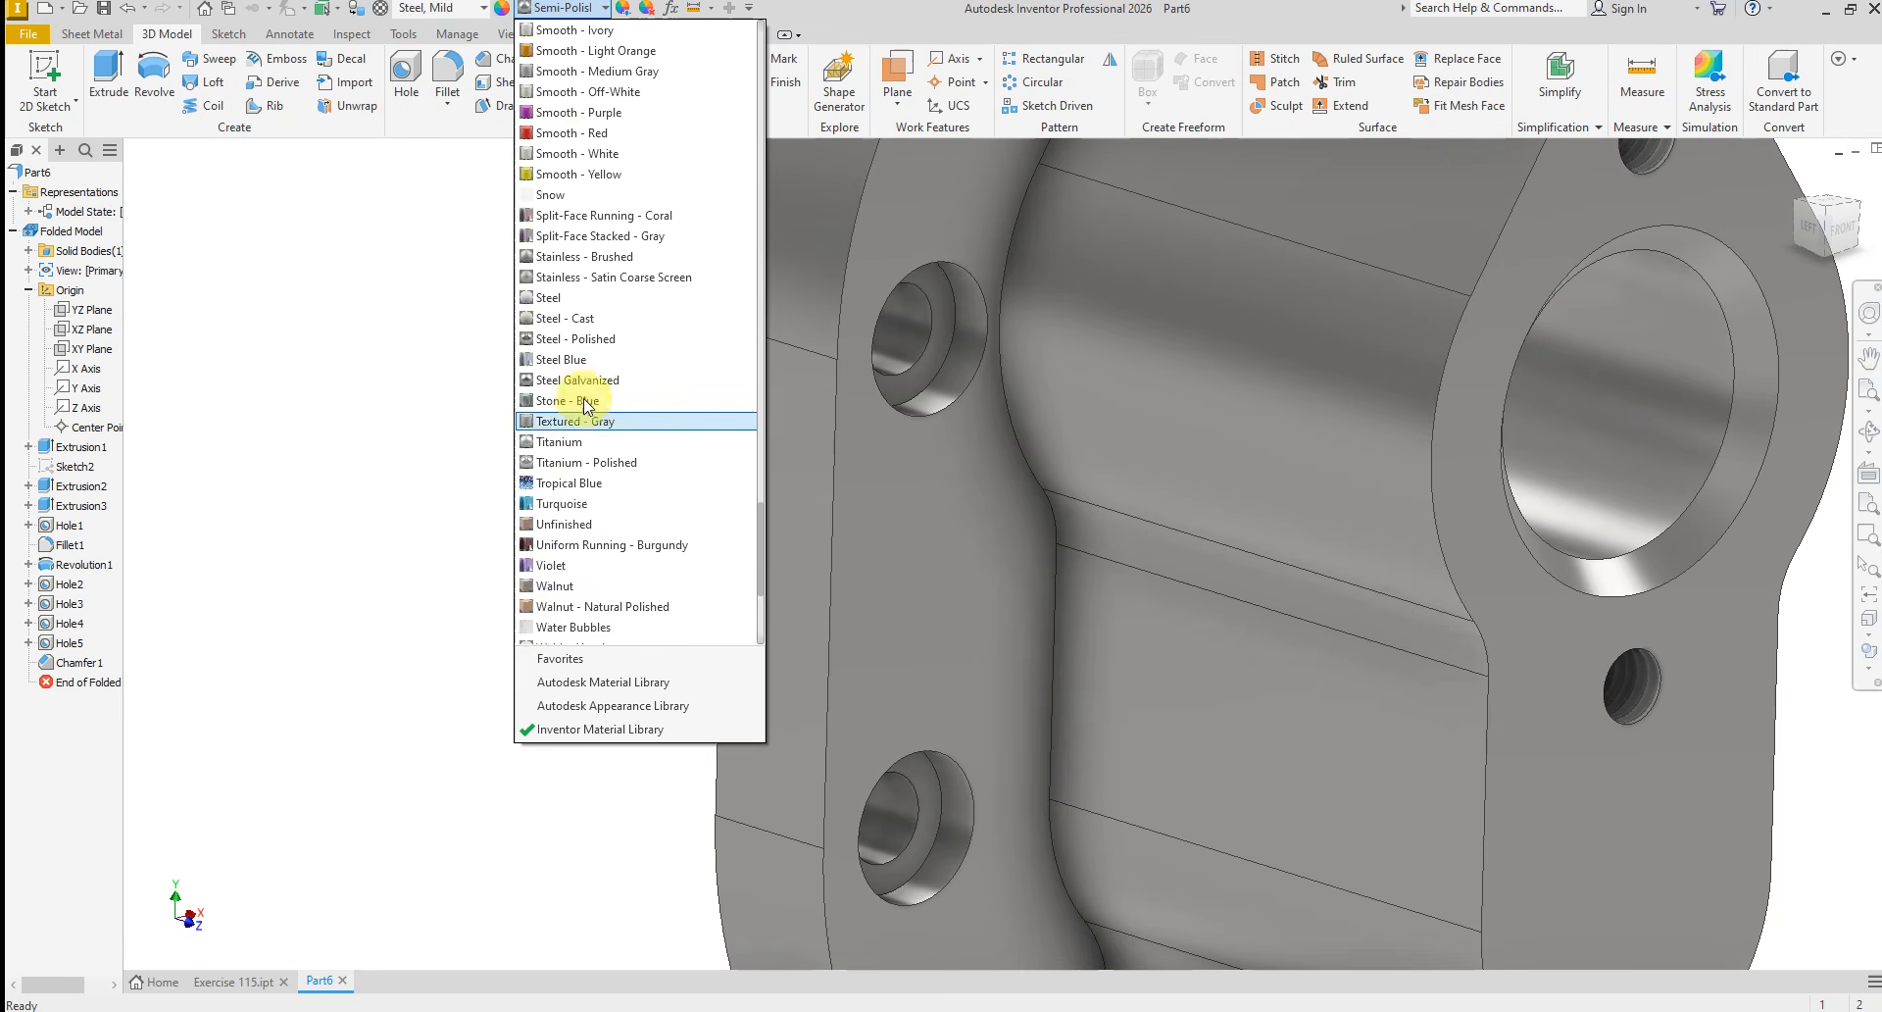
{"action": "scroll", "coordinate": [594, 292], "scroll_direction": "up", "scroll_amount": 20}
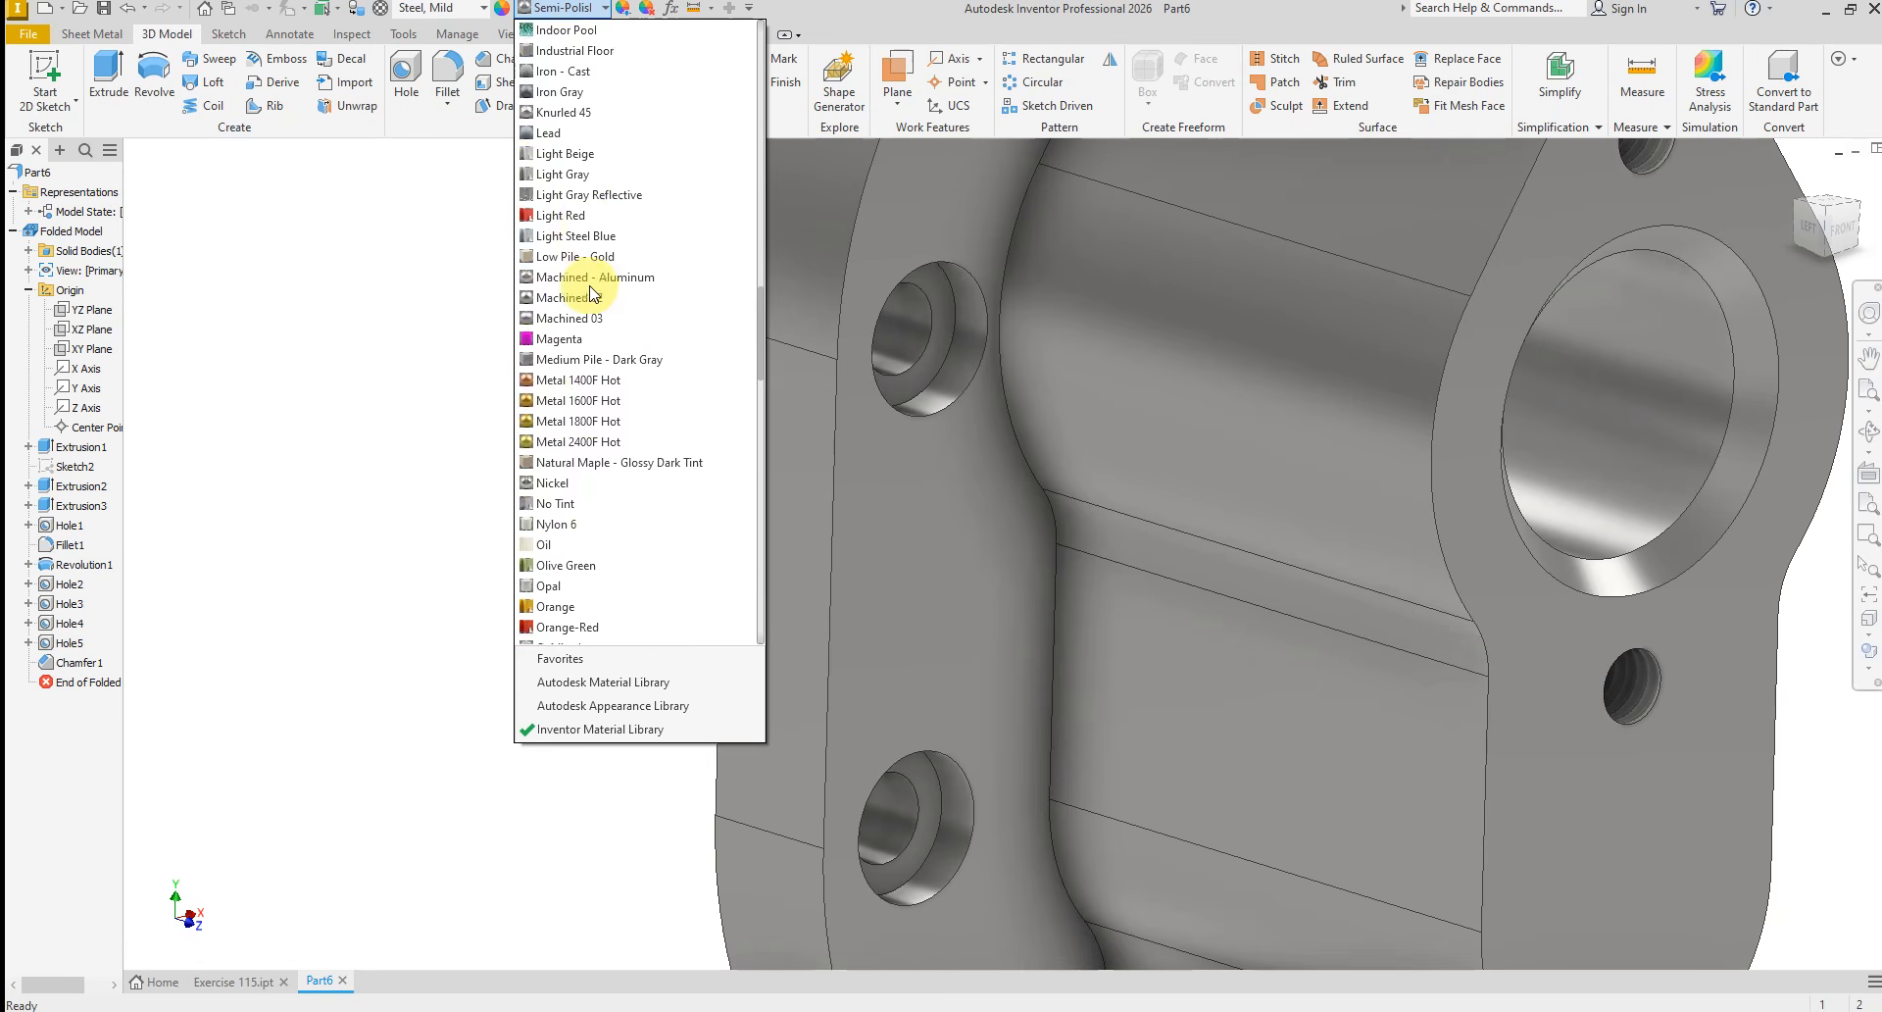
{"action": "scroll", "coordinate": [589, 392], "scroll_direction": "up", "scroll_amount": 6}
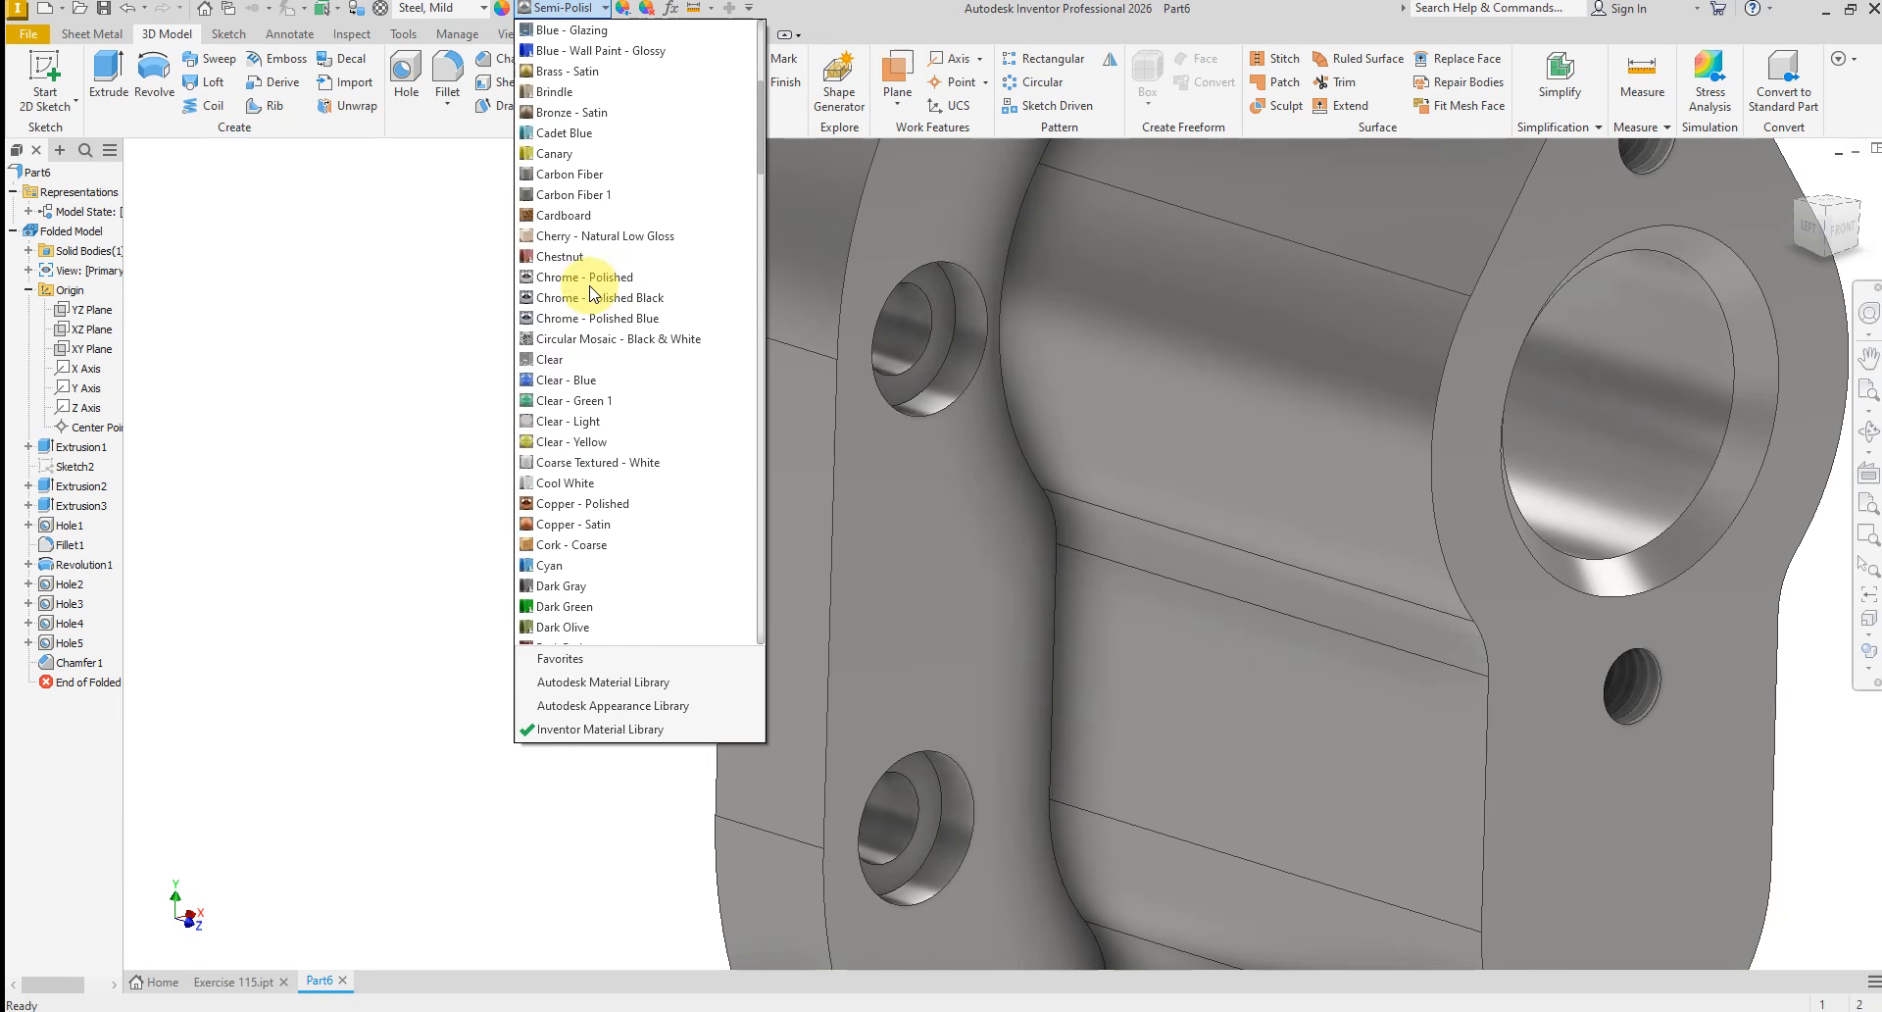
{"action": "left_click", "coordinate": [547, 706]}
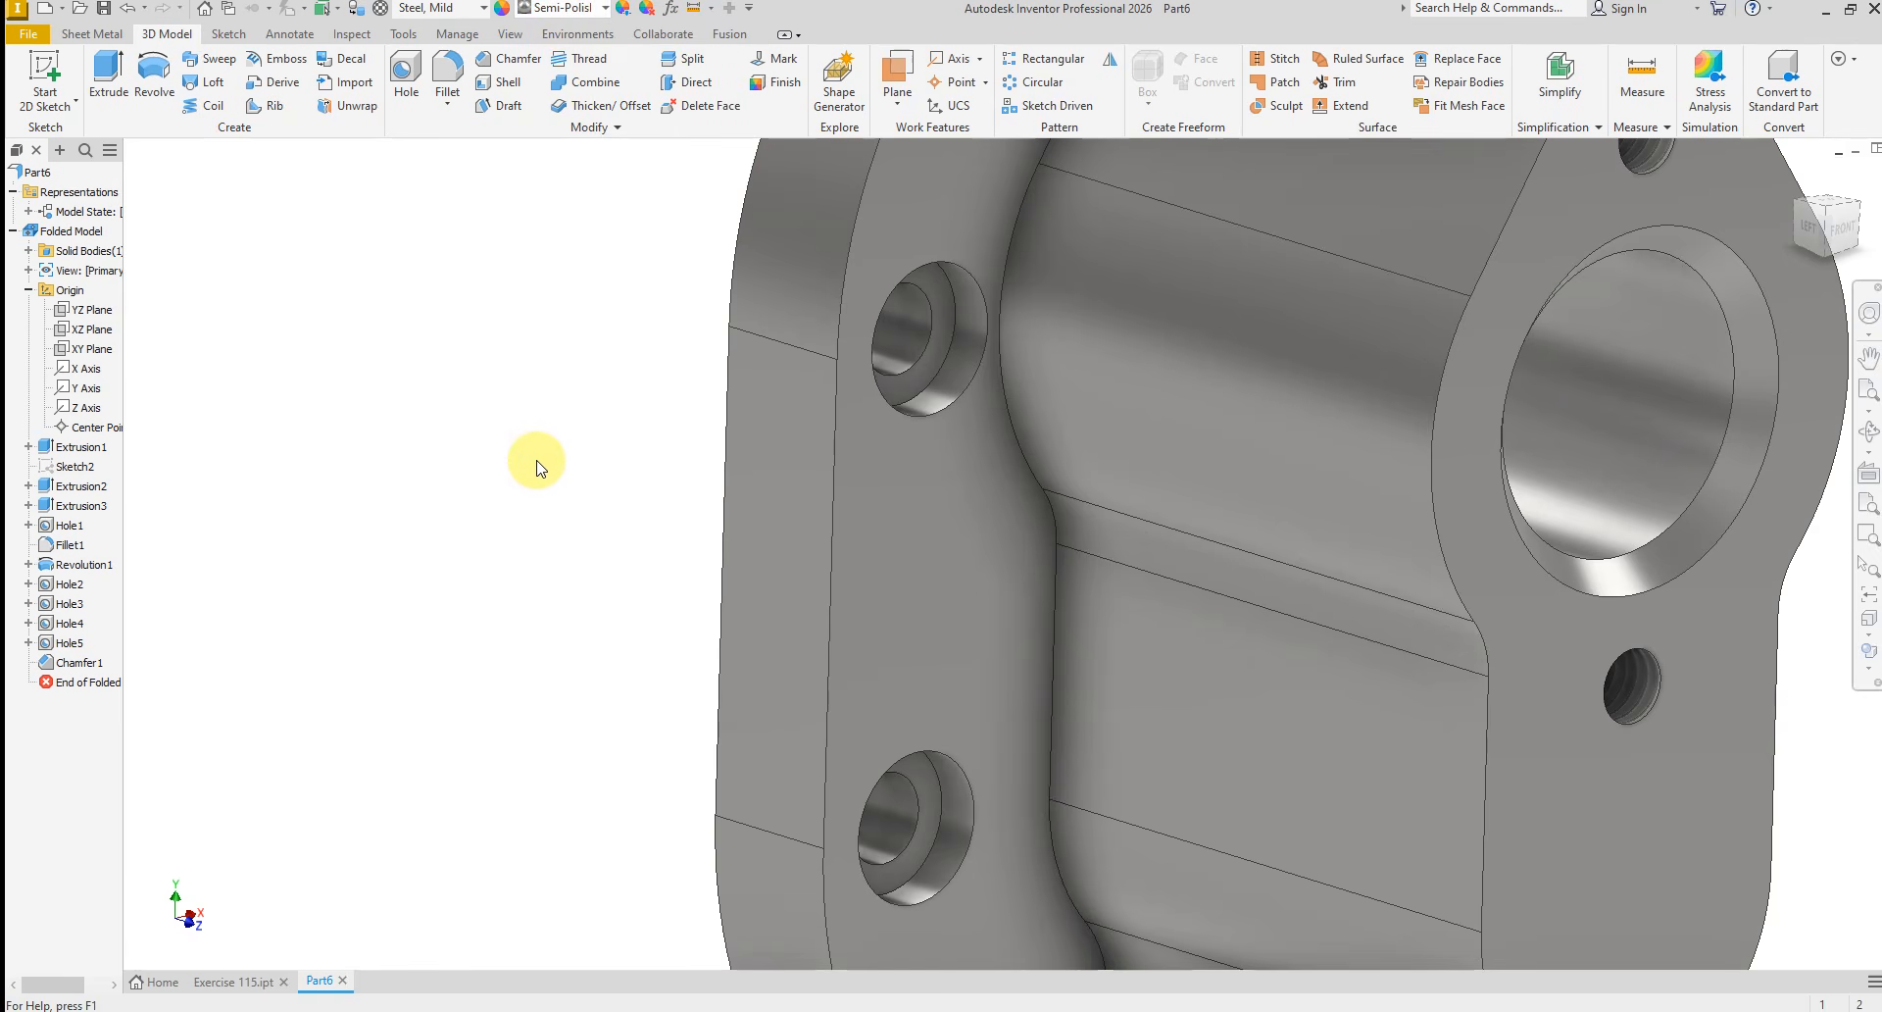
Apply the LED - Green On appearance to the whole bracket
{"action": "left_click", "coordinate": [605, 7]}
{"action": "scroll", "coordinate": [588, 419], "scroll_direction": "up", "scroll_amount": 8}
{"action": "scroll", "coordinate": [627, 345], "scroll_direction": "up", "scroll_amount": 10}
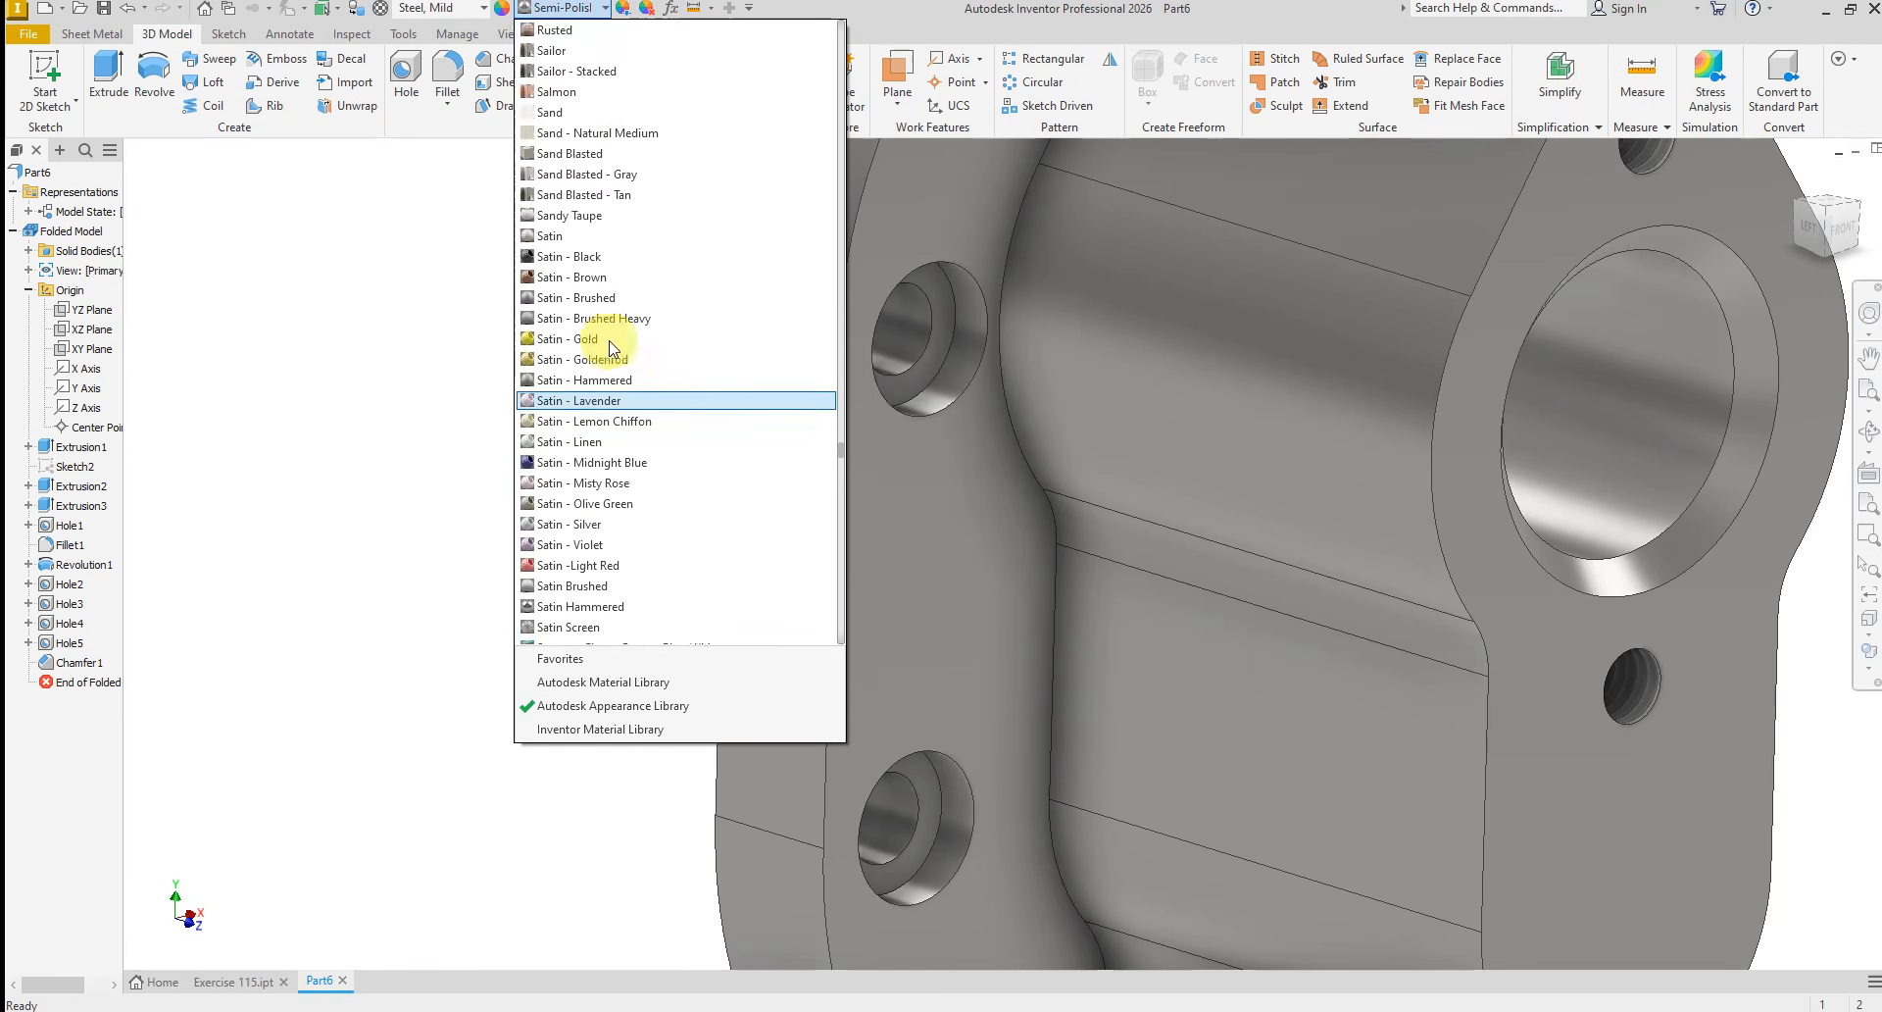
{"action": "scroll", "coordinate": [613, 350], "scroll_direction": "up", "scroll_amount": 15}
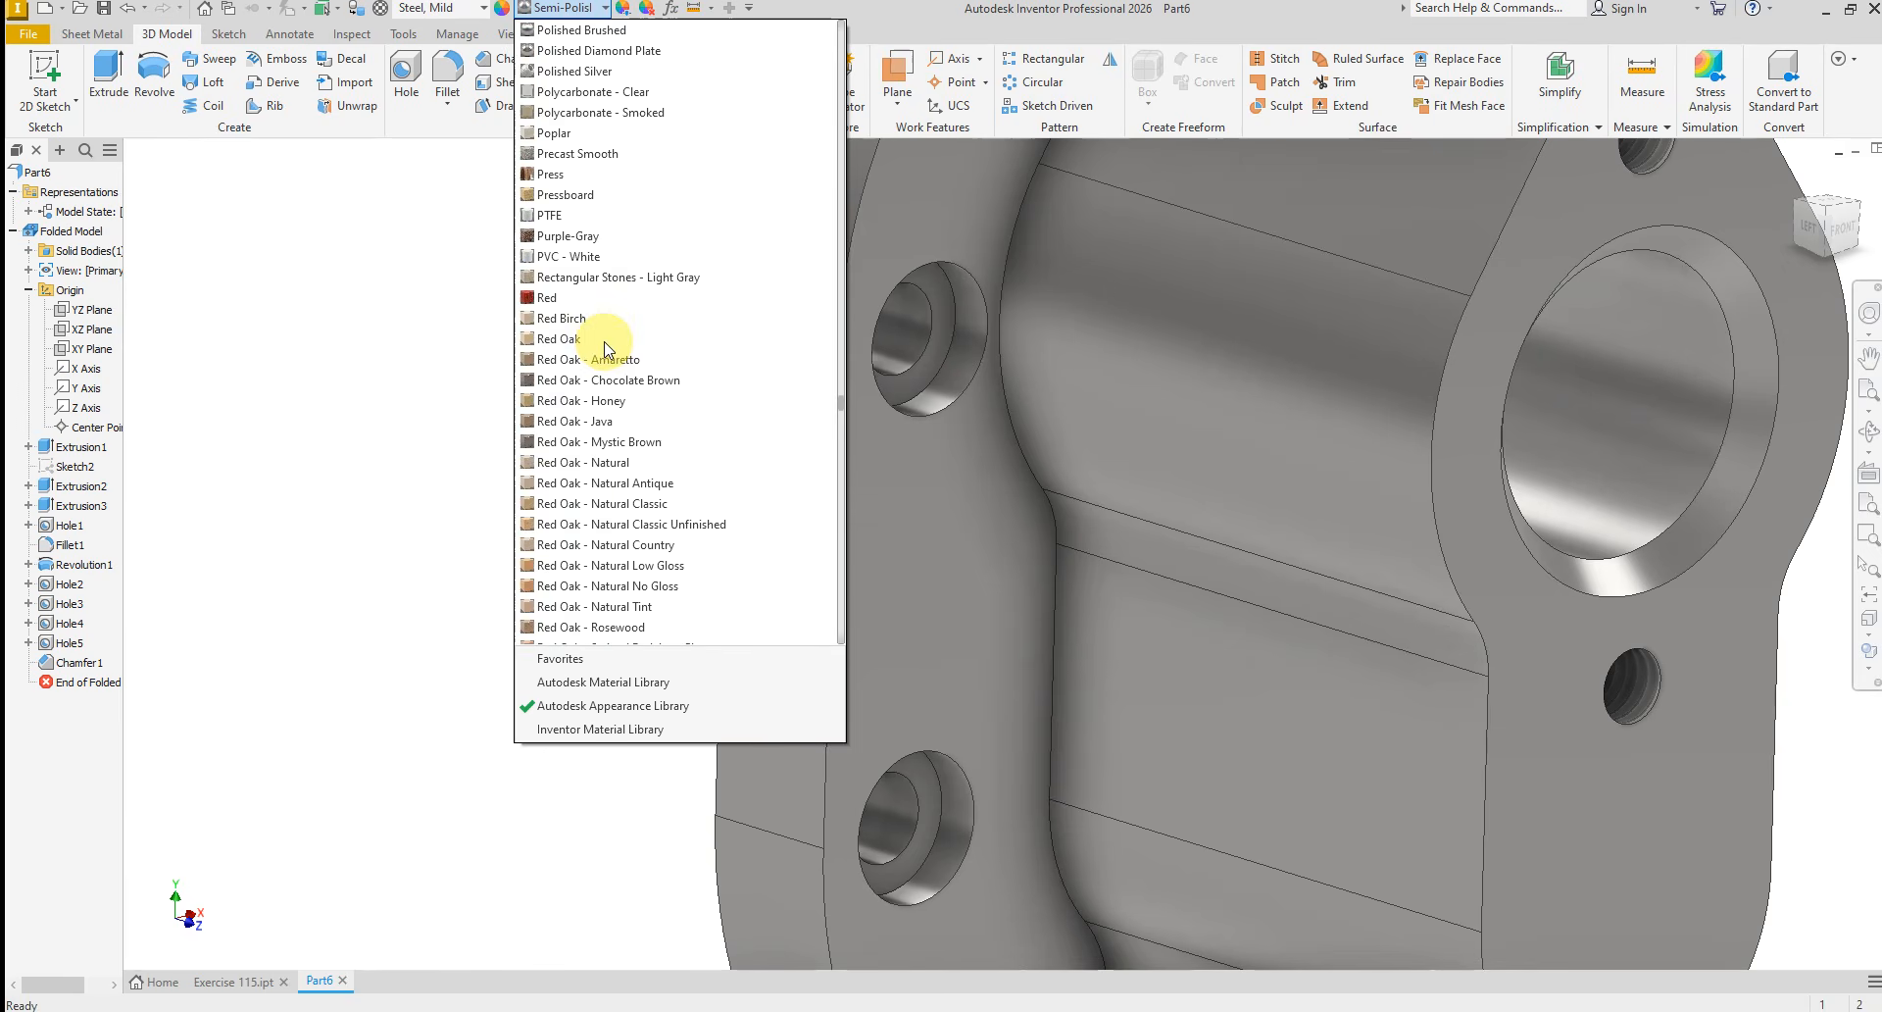
{"action": "scroll", "coordinate": [589, 392], "scroll_direction": "up", "scroll_amount": 12}
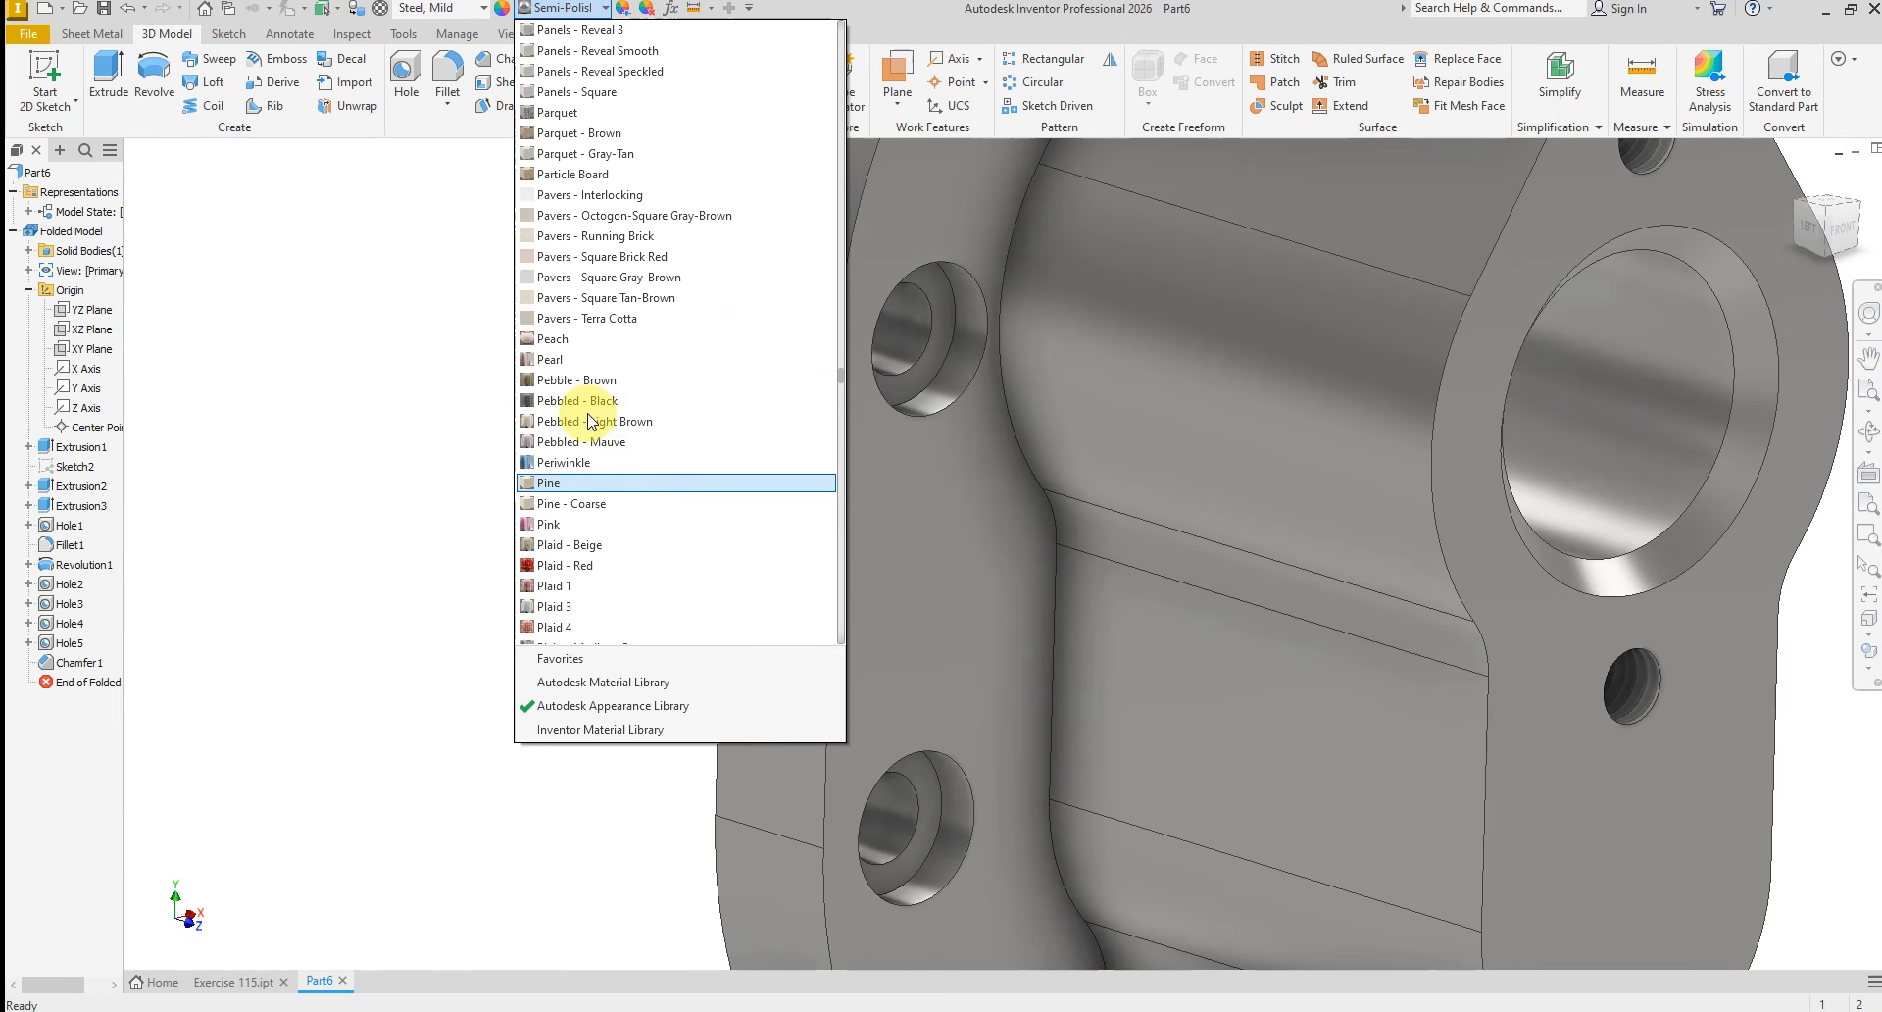
{"action": "scroll", "coordinate": [638, 396], "scroll_direction": "up", "scroll_amount": 15}
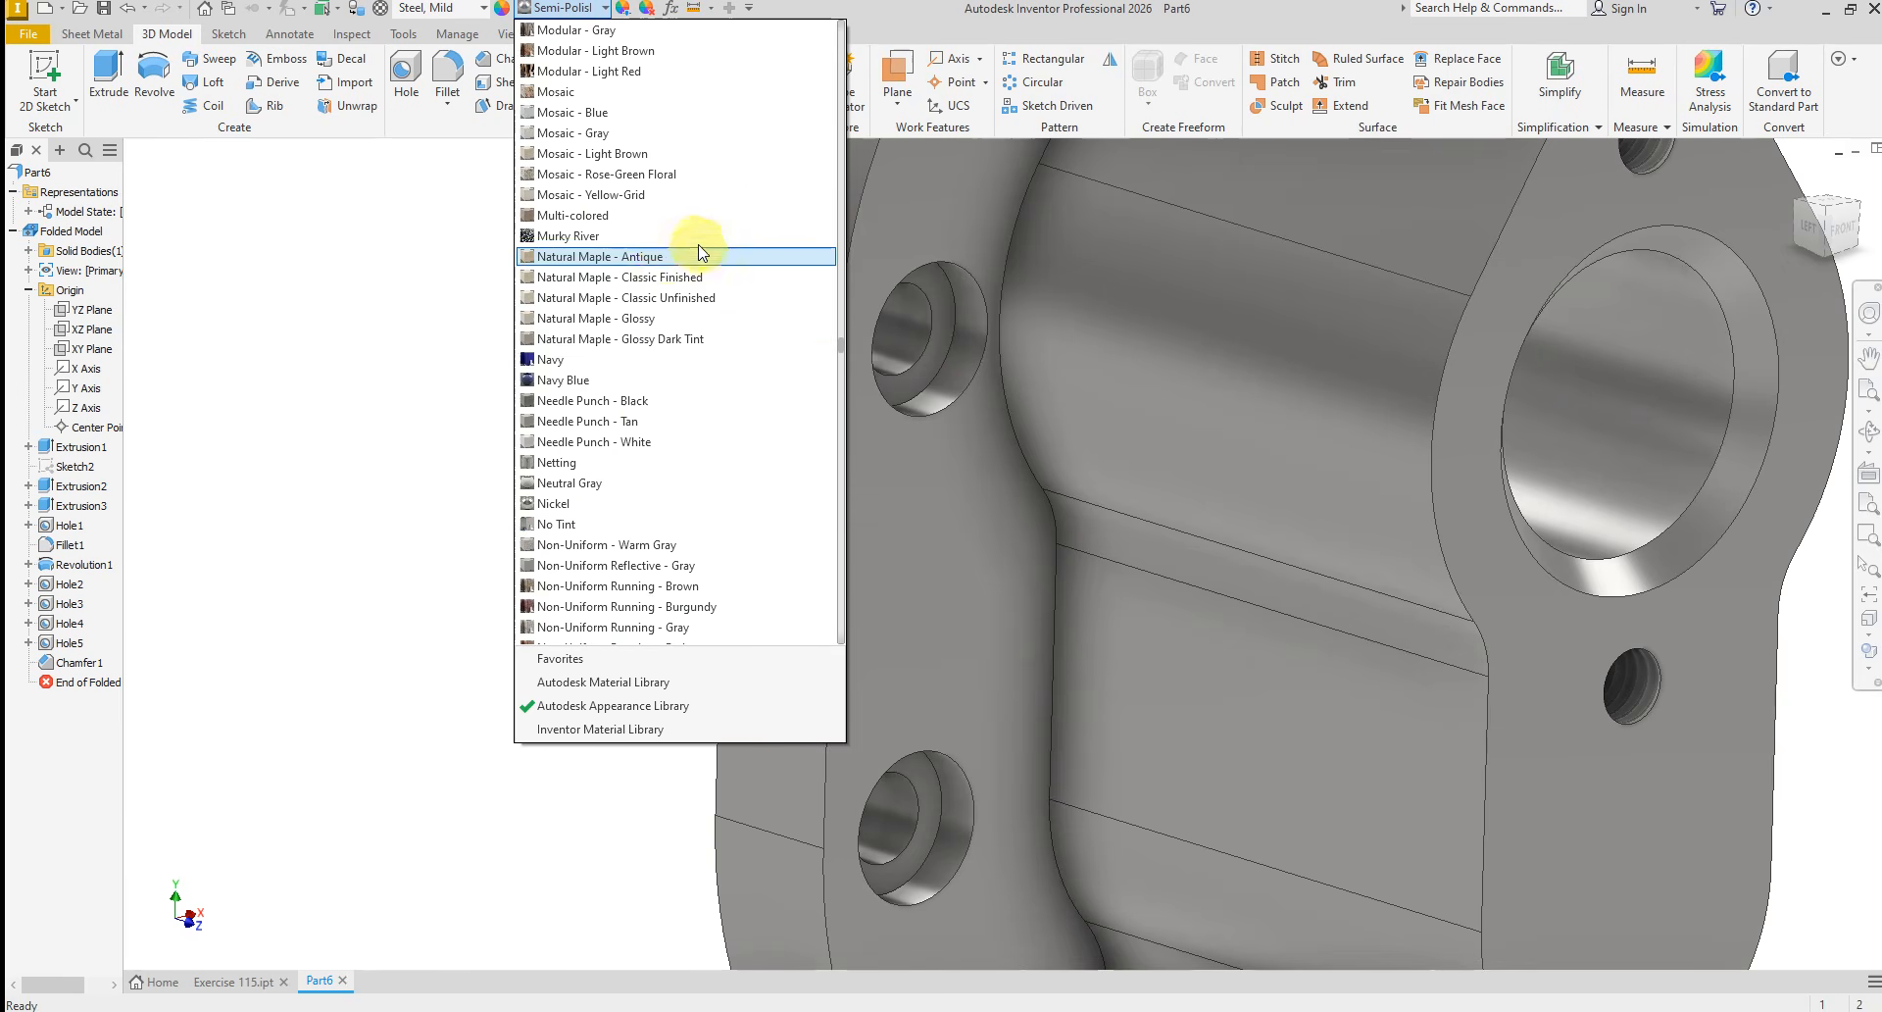
{"action": "scroll", "coordinate": [673, 243], "scroll_direction": "up", "scroll_amount": 15}
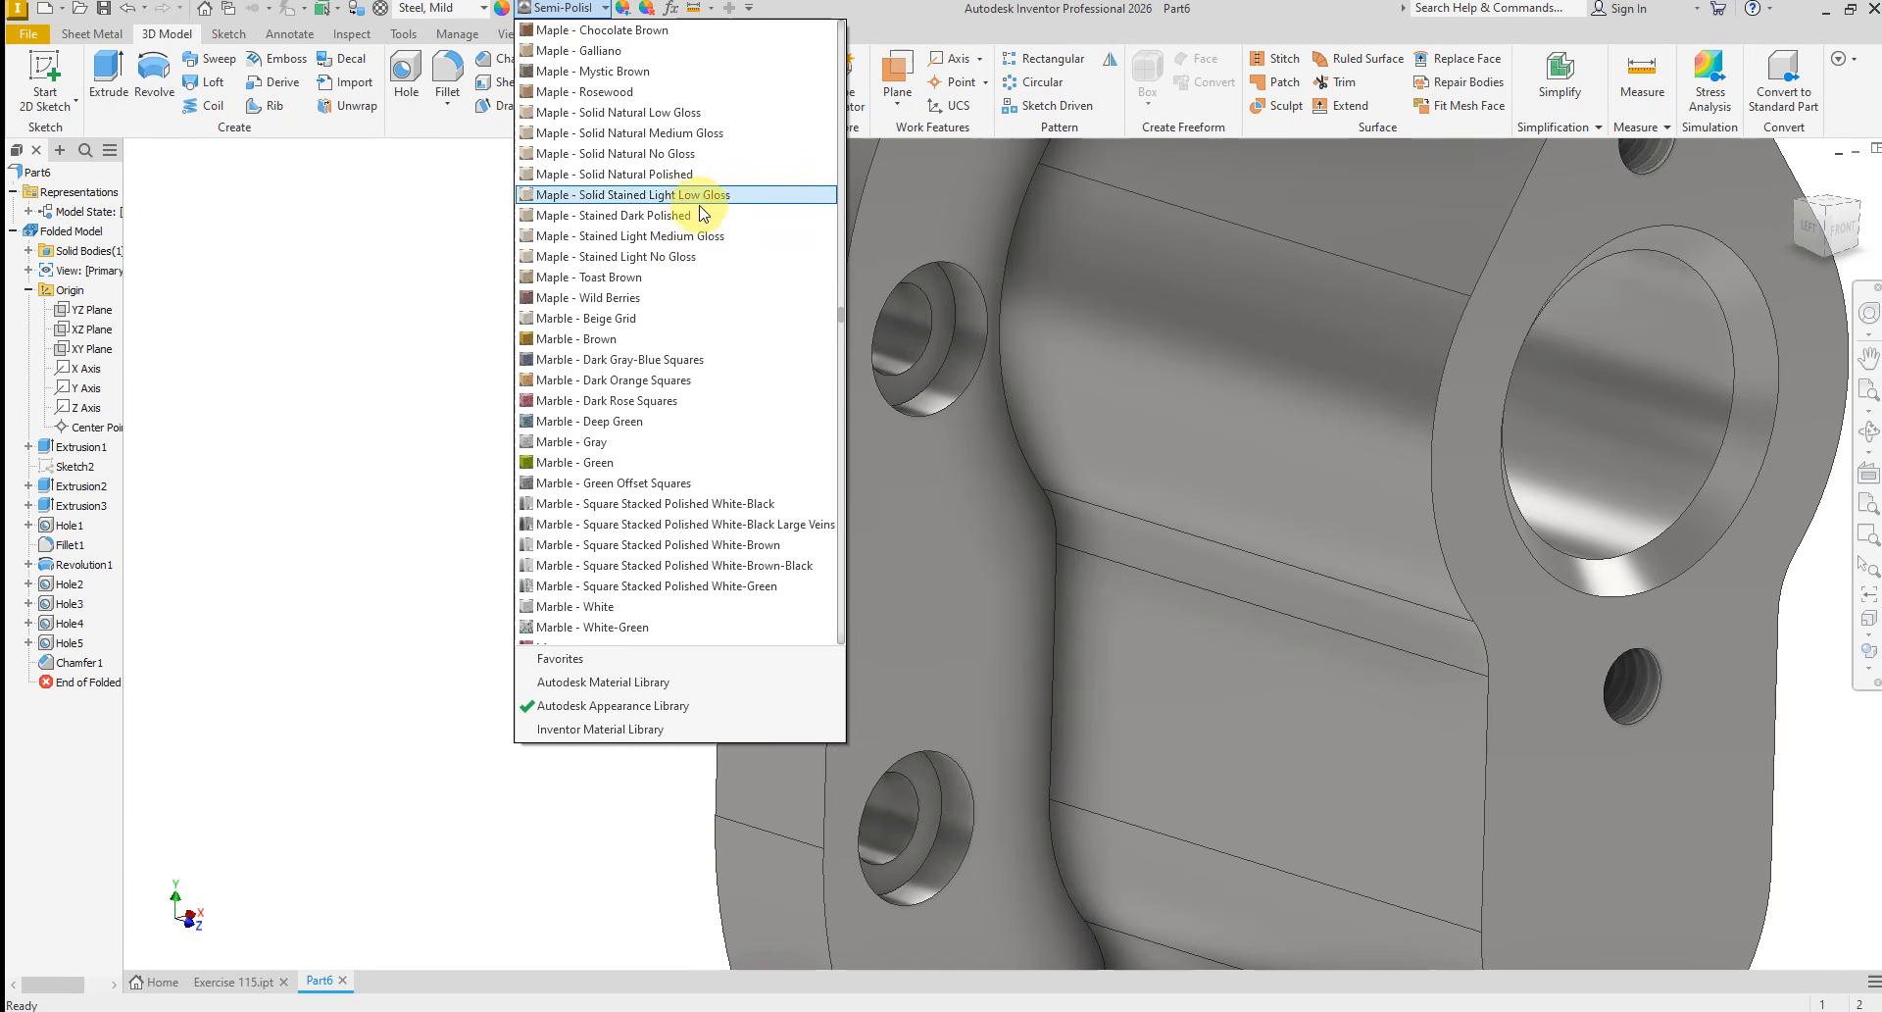
{"action": "scroll", "coordinate": [646, 203], "scroll_direction": "up", "scroll_amount": 15}
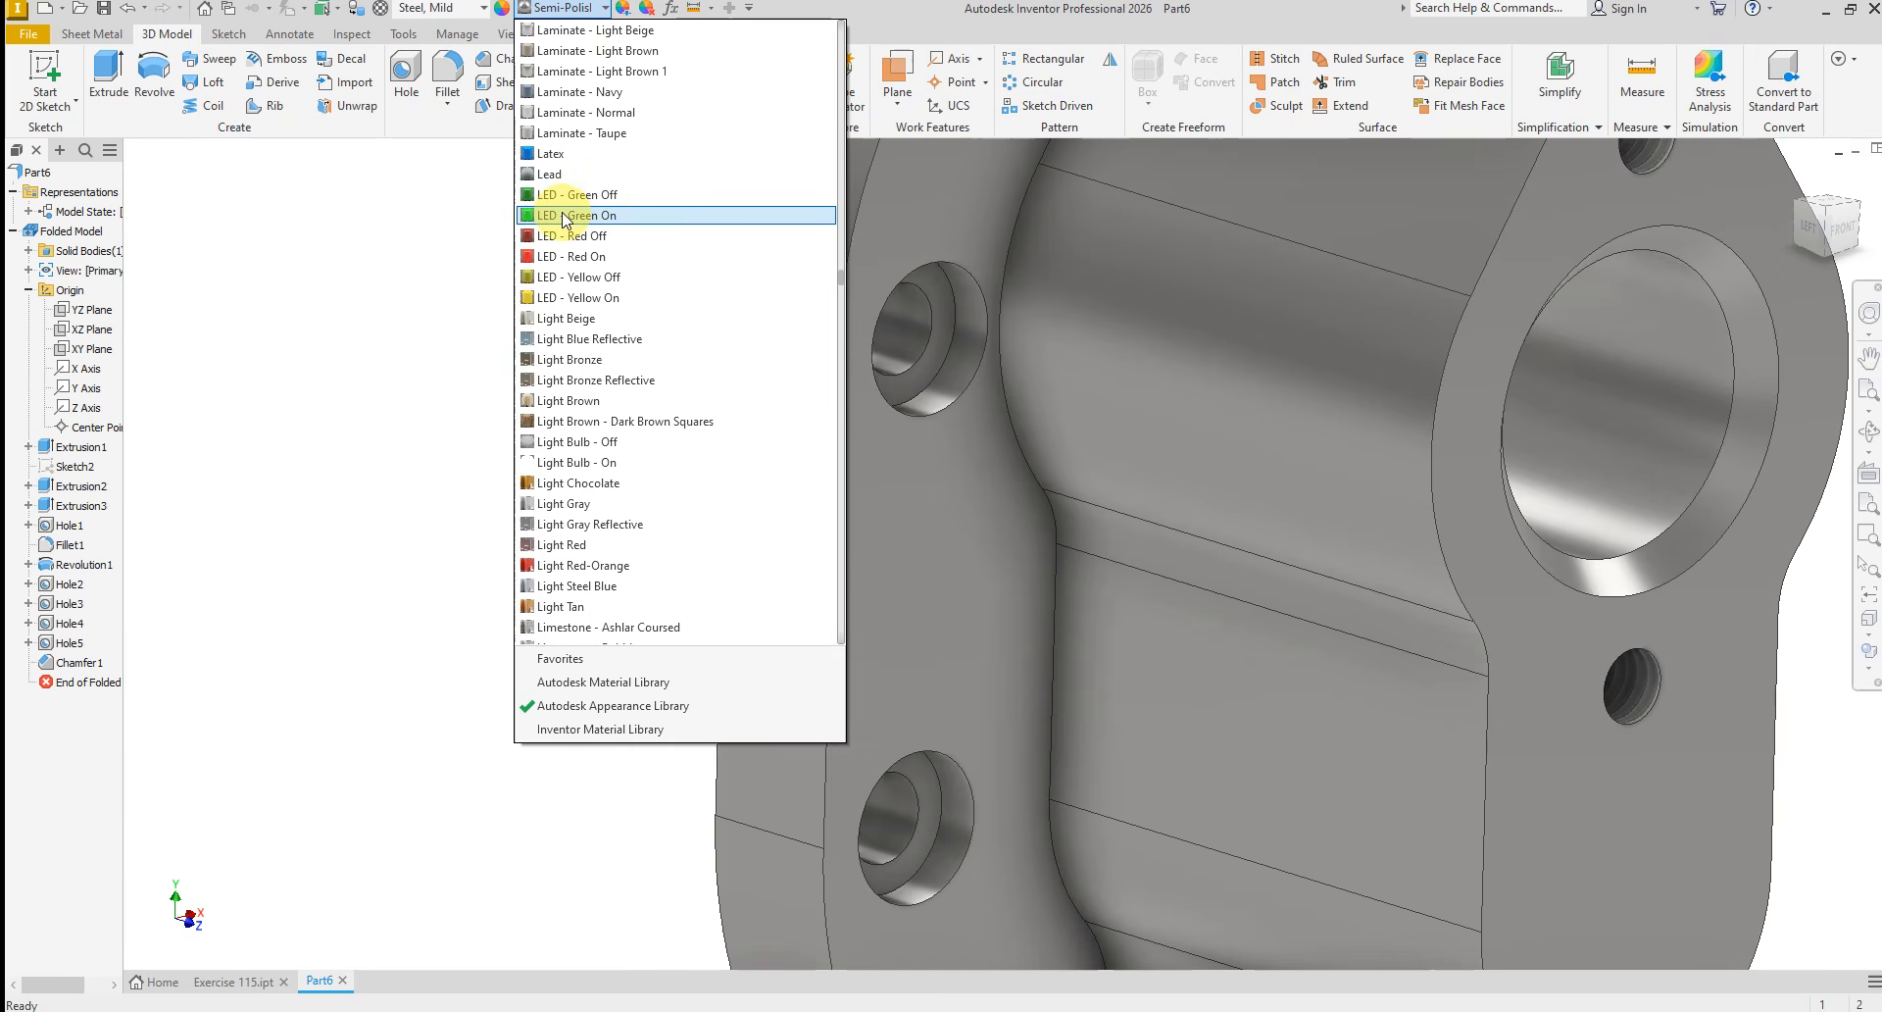
{"action": "left_click", "coordinate": [578, 154]}
{"action": "key", "text": "Home"}
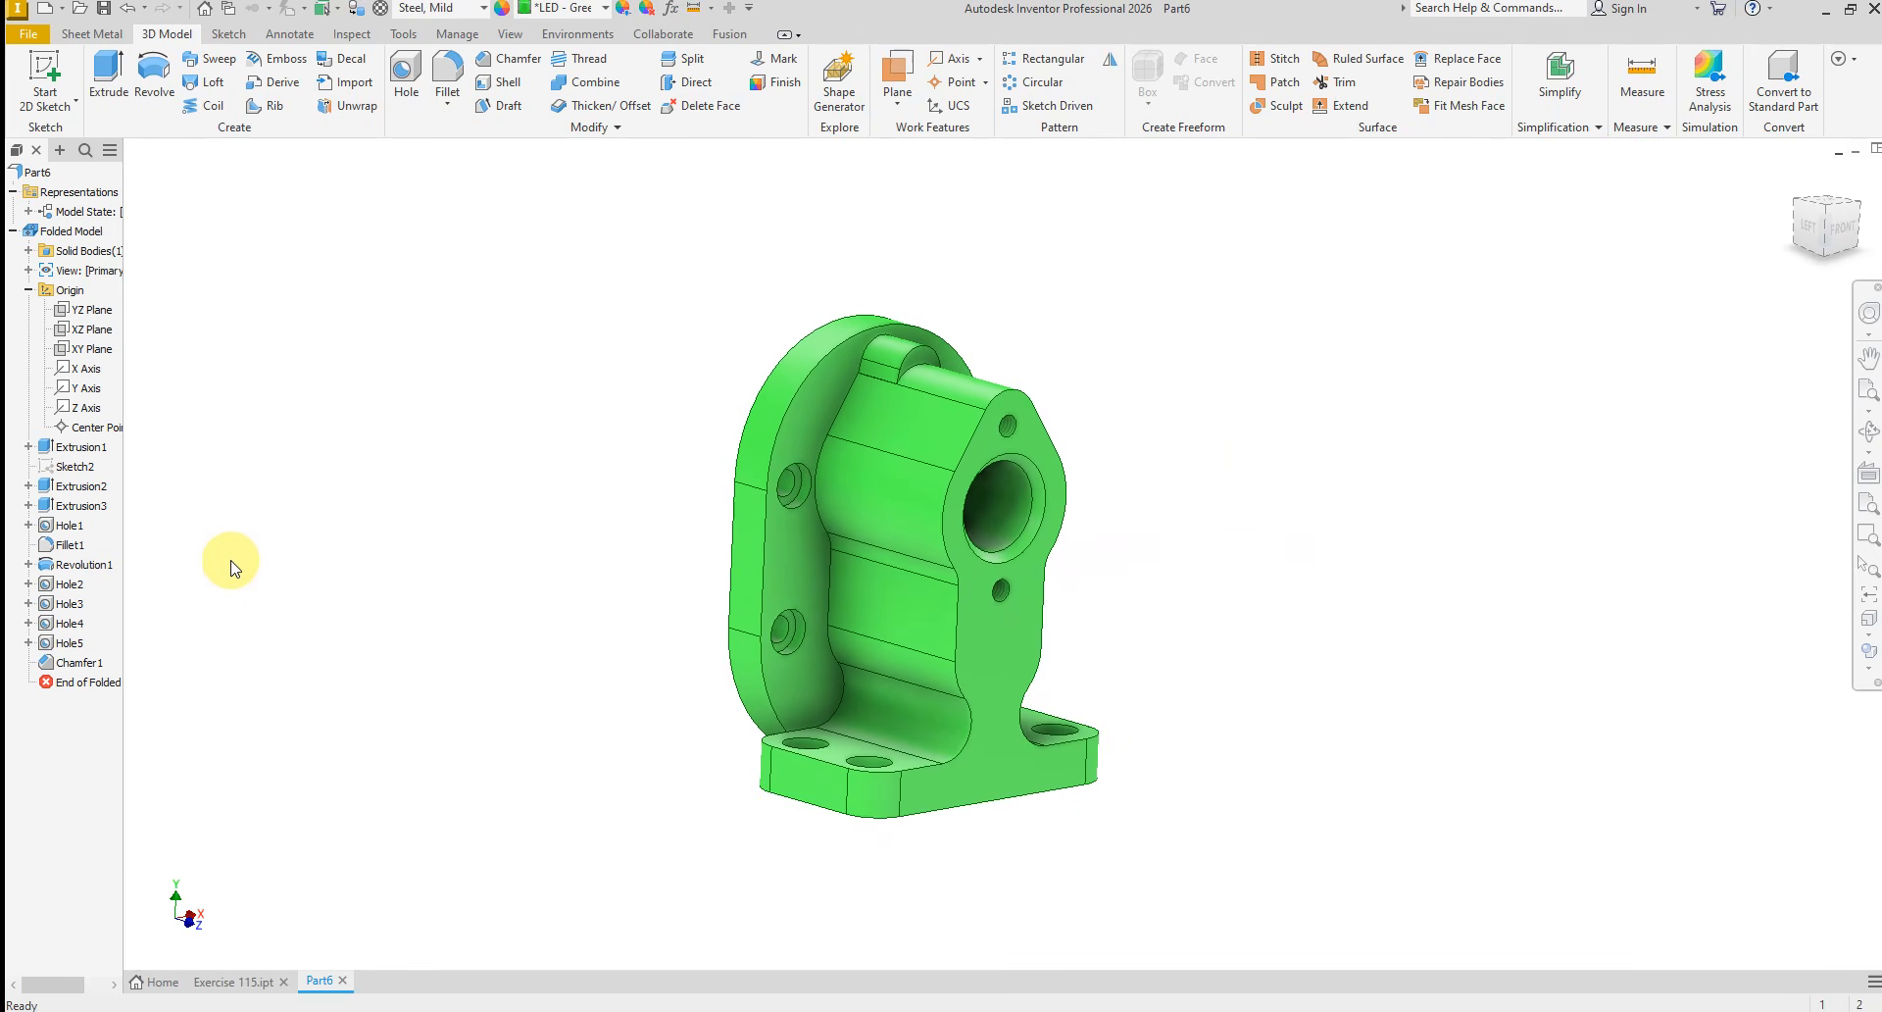
Apply the Light Red-Orange appearance to the revolved bore and all five hole features, Hole1 to Hole5
{"action": "left_click", "coordinate": [81, 645]}
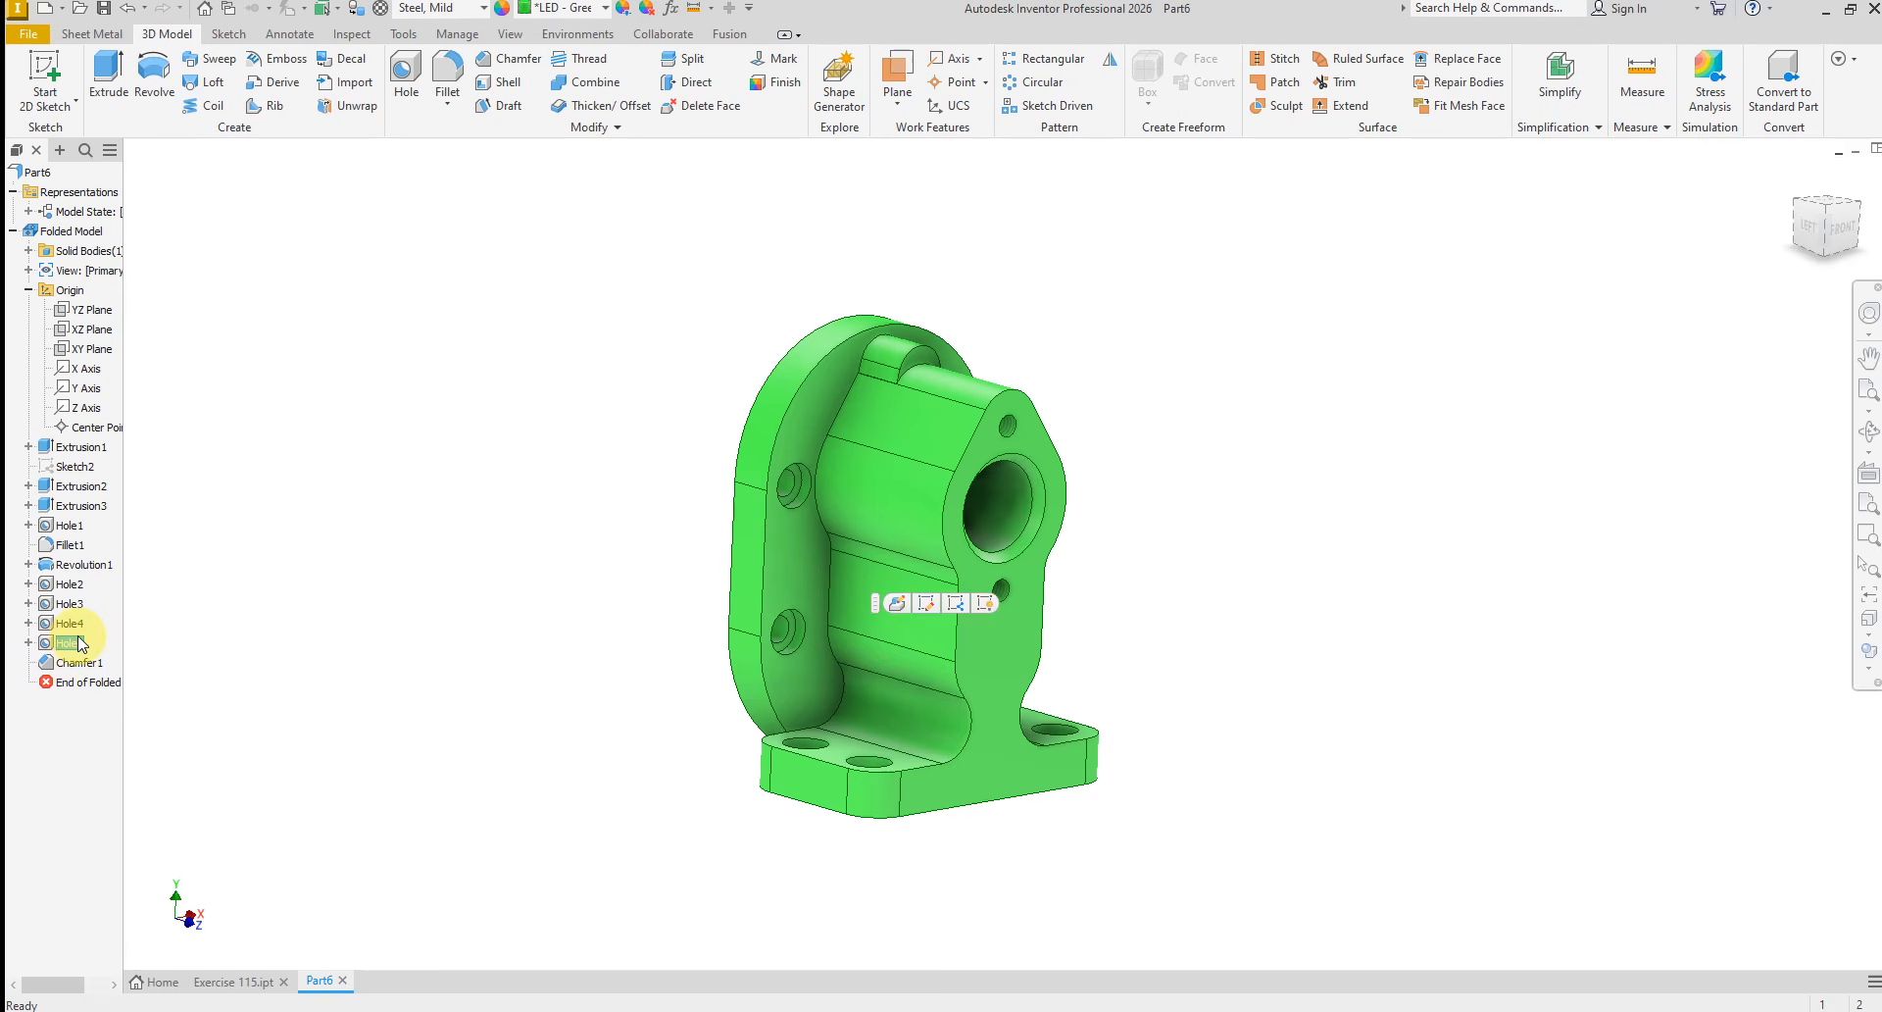
{"action": "left_click", "coordinate": [78, 605], "text": "shift"}
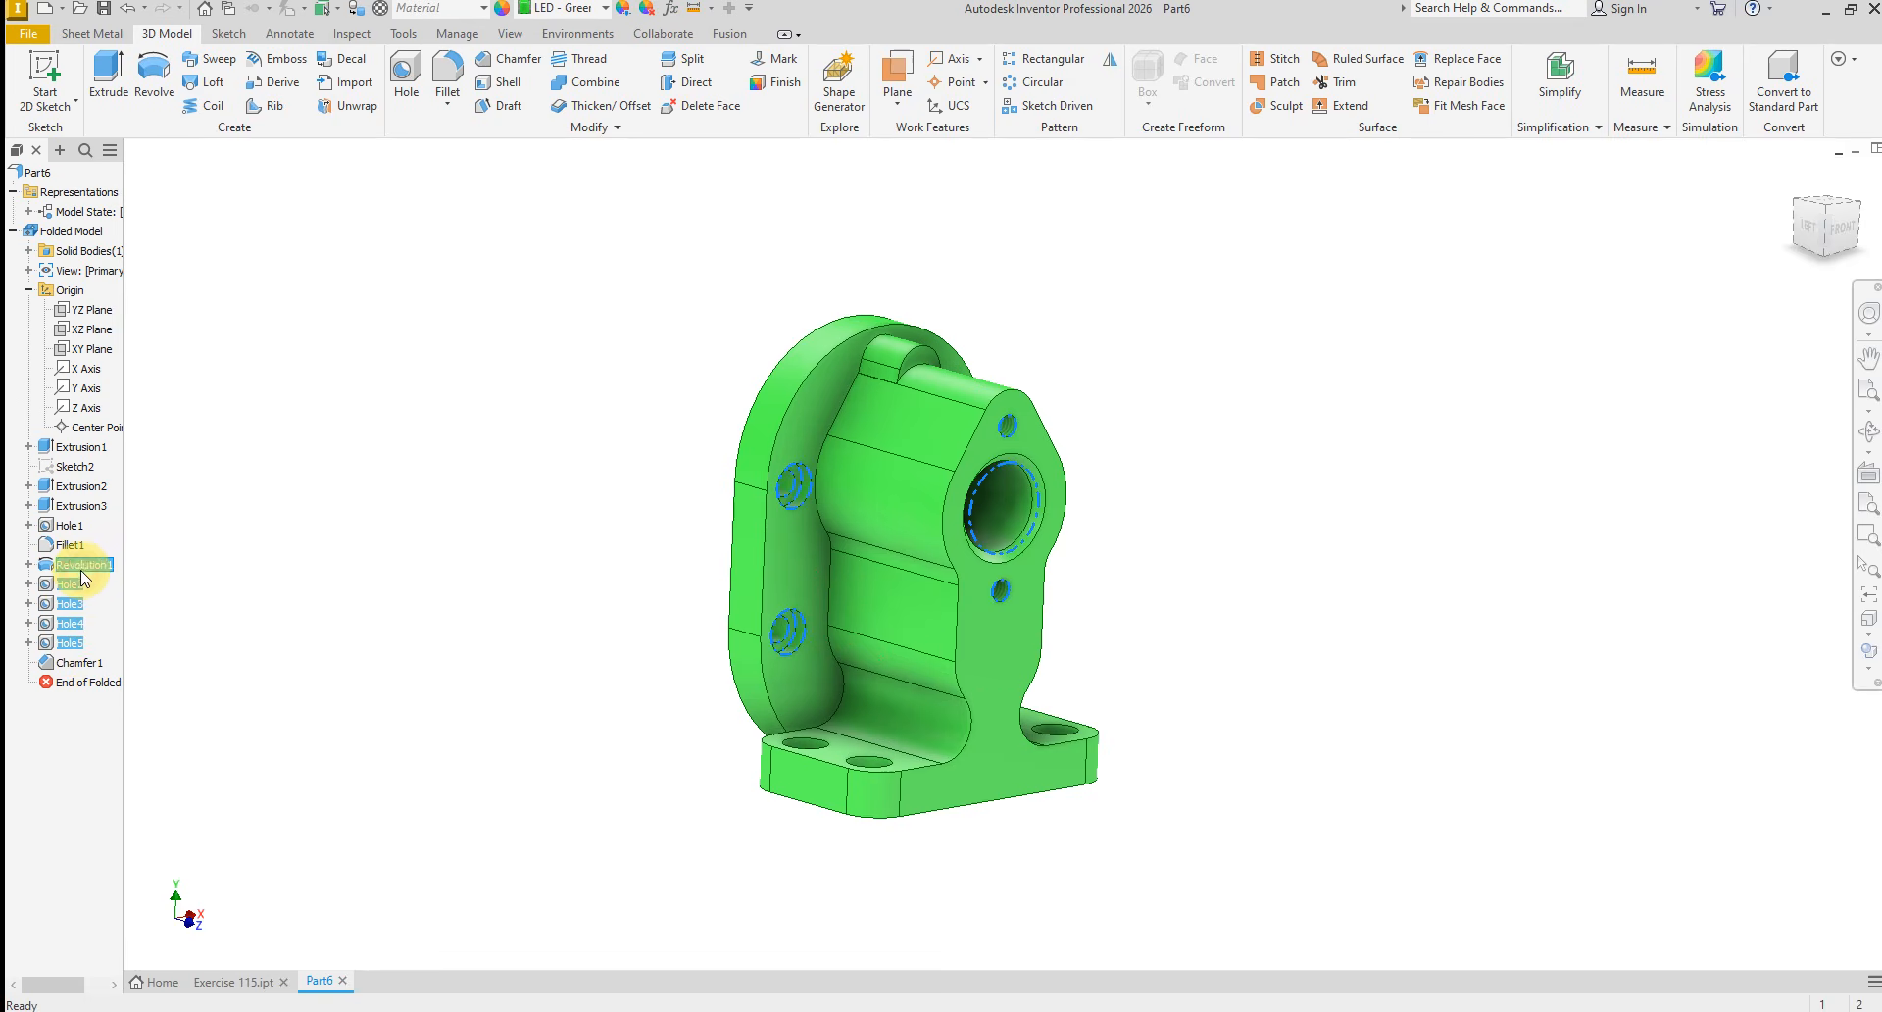
{"action": "left_click", "coordinate": [68, 526], "text": "ctrl"}
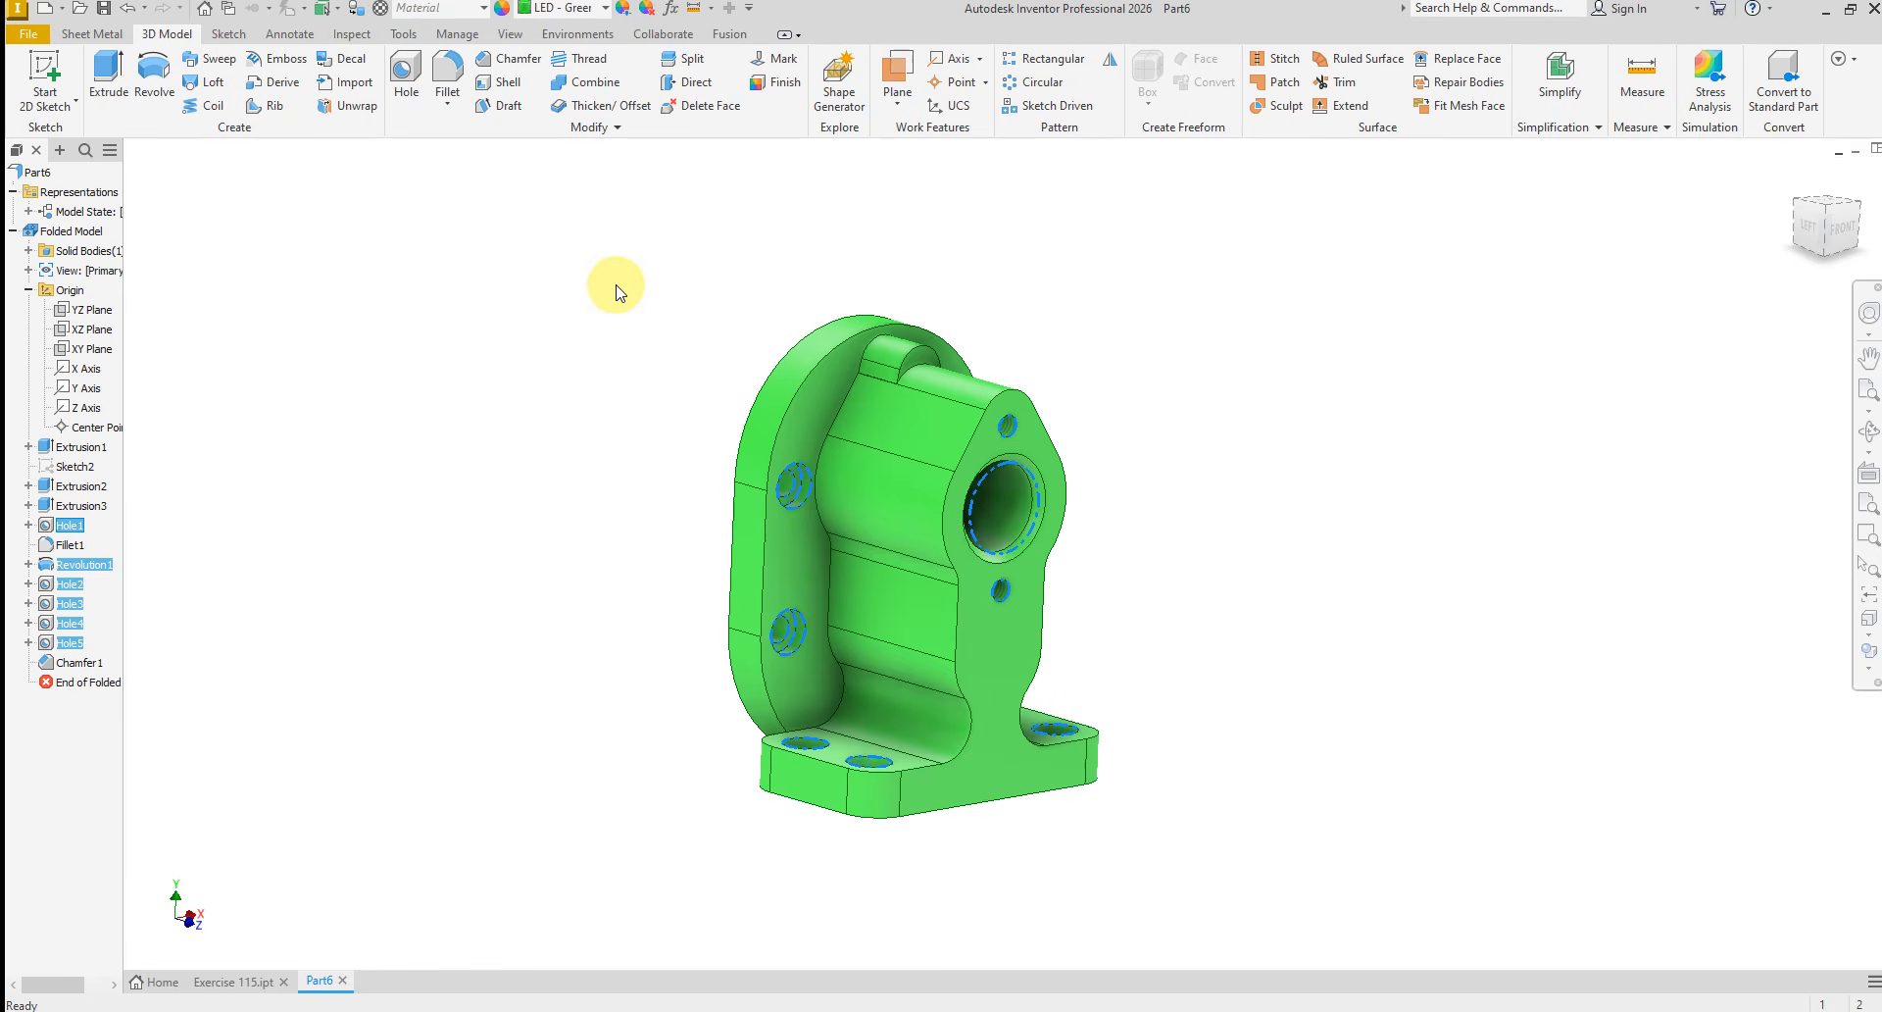
{"action": "left_click", "coordinate": [578, 8]}
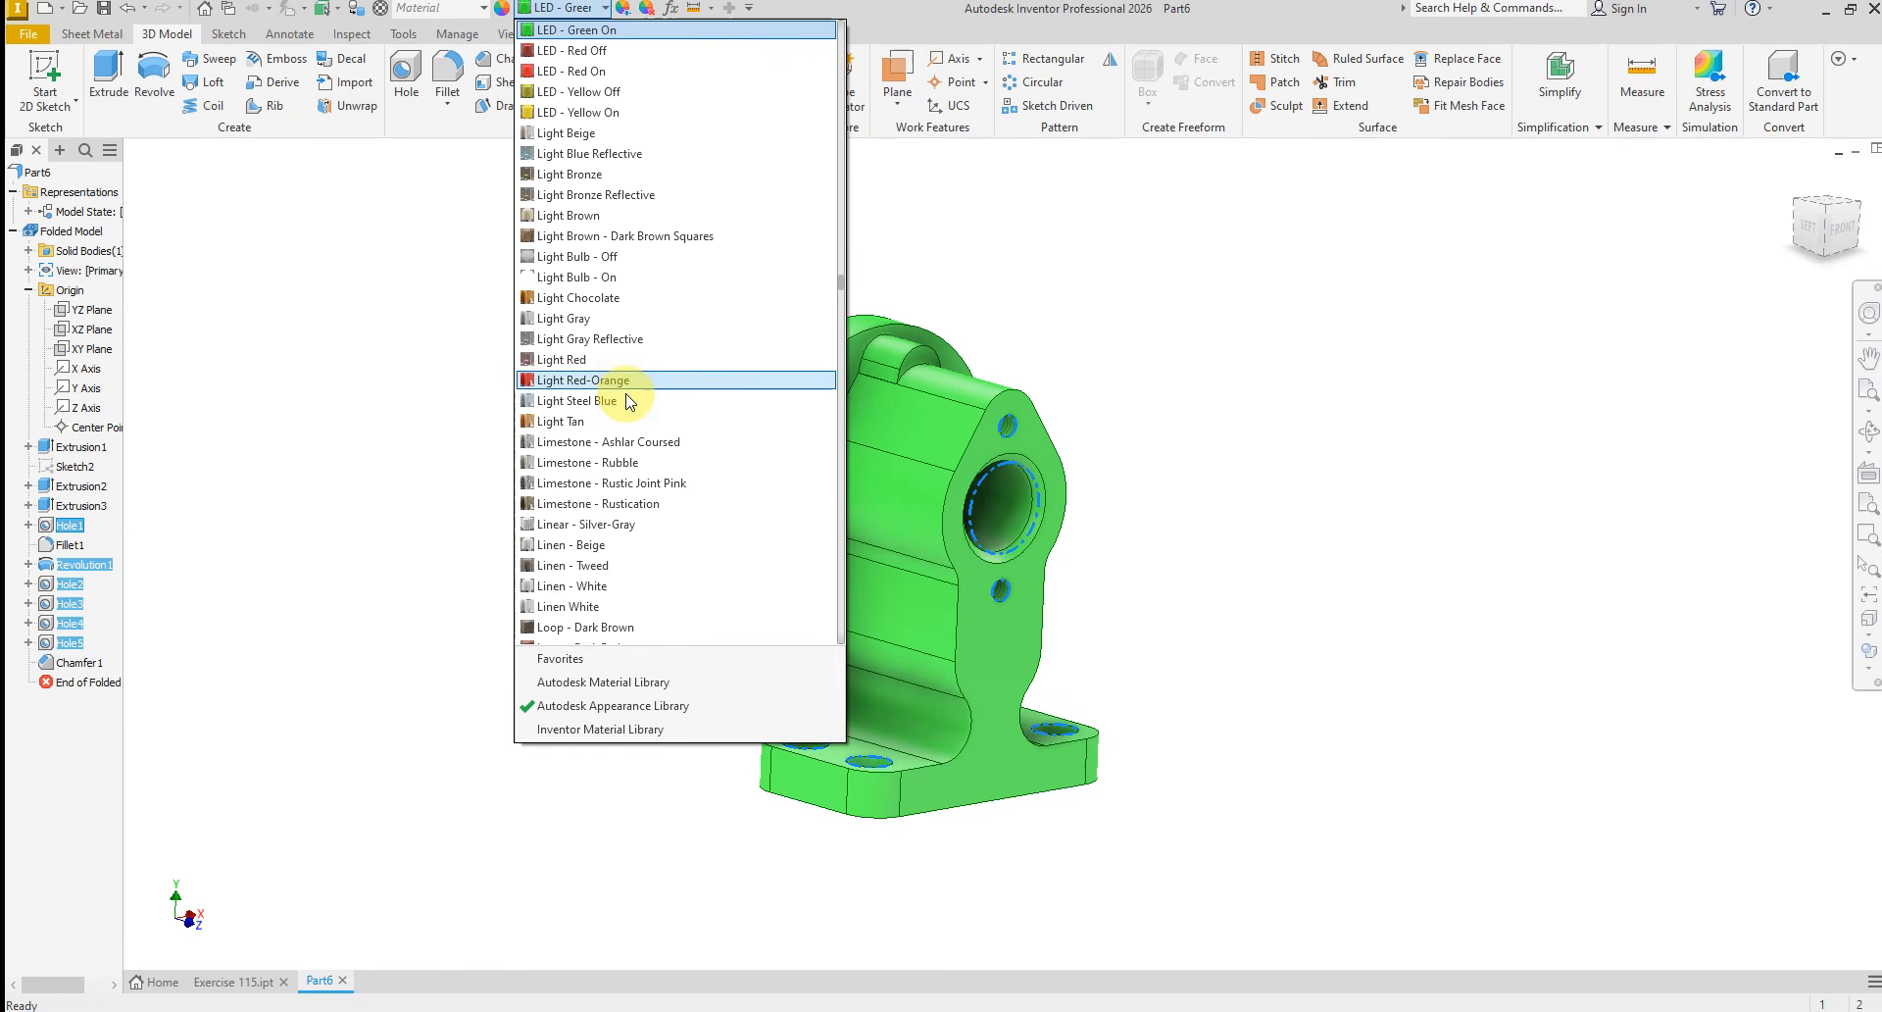
{"action": "scroll", "coordinate": [549, 392], "scroll_direction": "up", "scroll_amount": 1}
{"action": "left_click", "coordinate": [561, 443]}
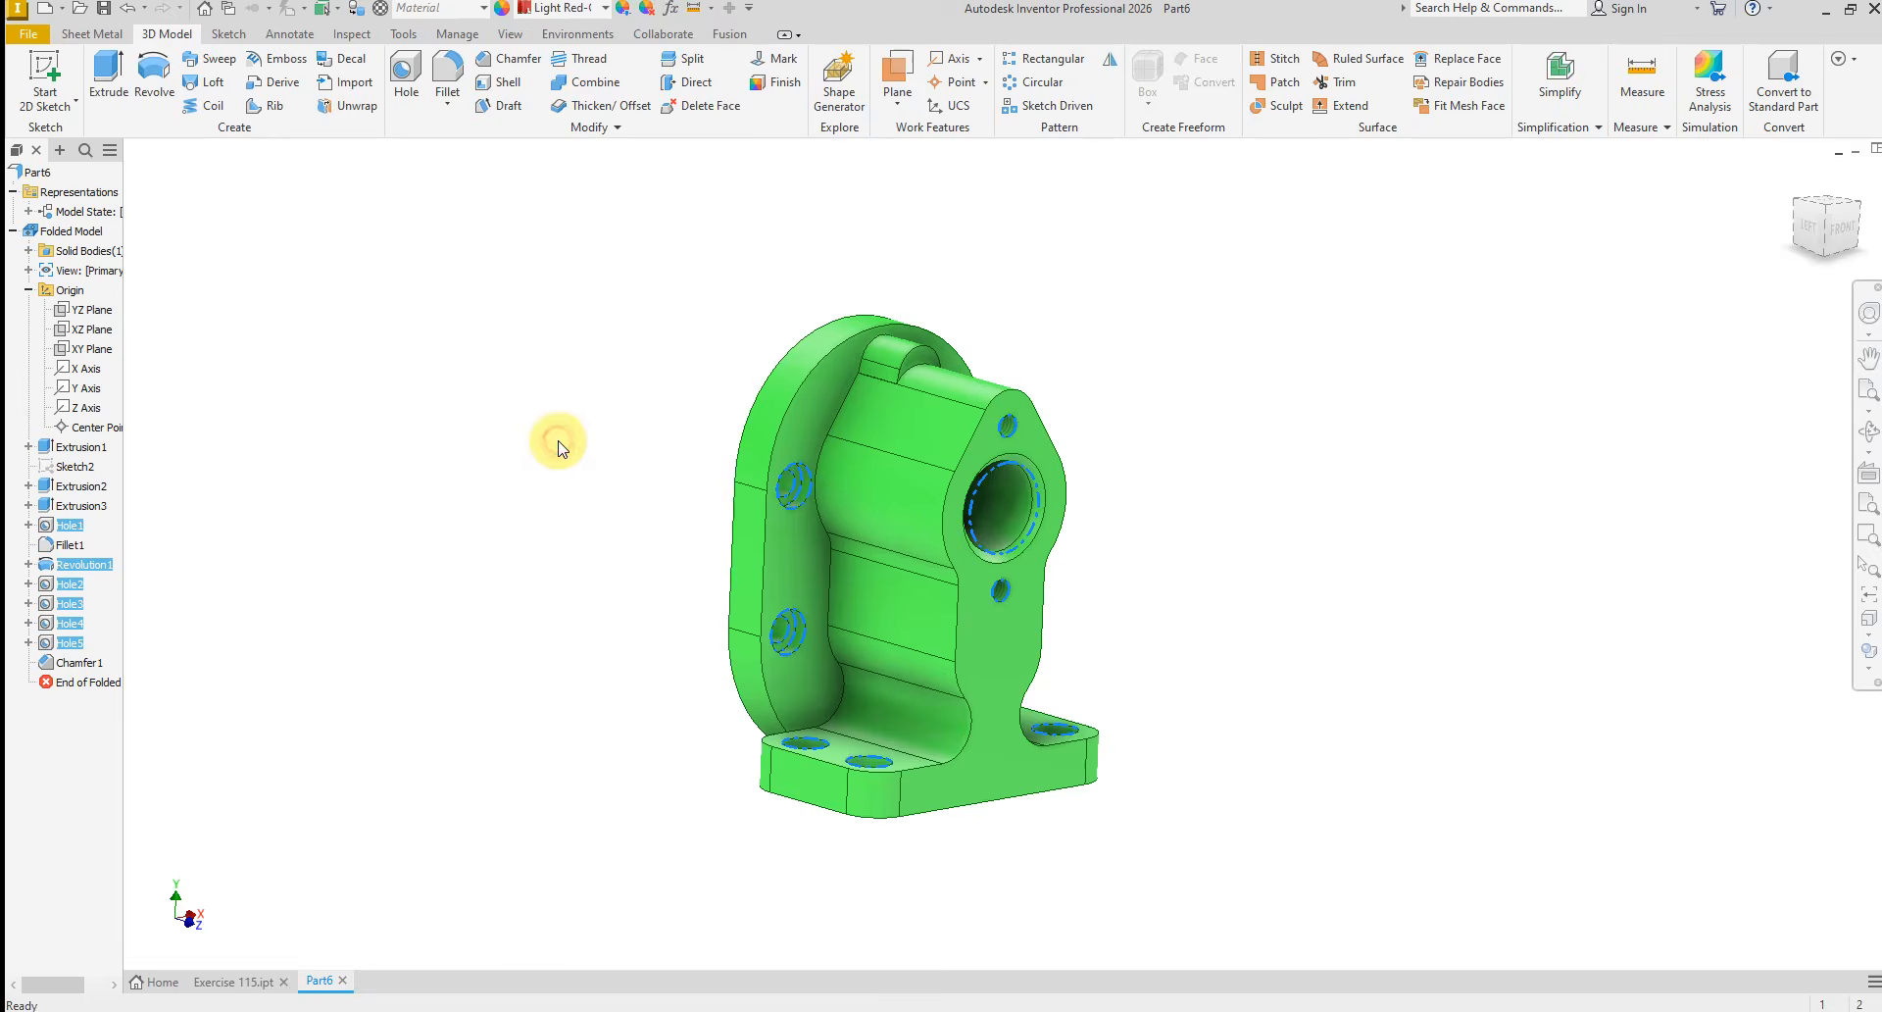
{"action": "left_click", "coordinate": [1206, 470]}
{"action": "scroll", "coordinate": [1079, 473], "scroll_direction": "down", "scroll_amount": 4}
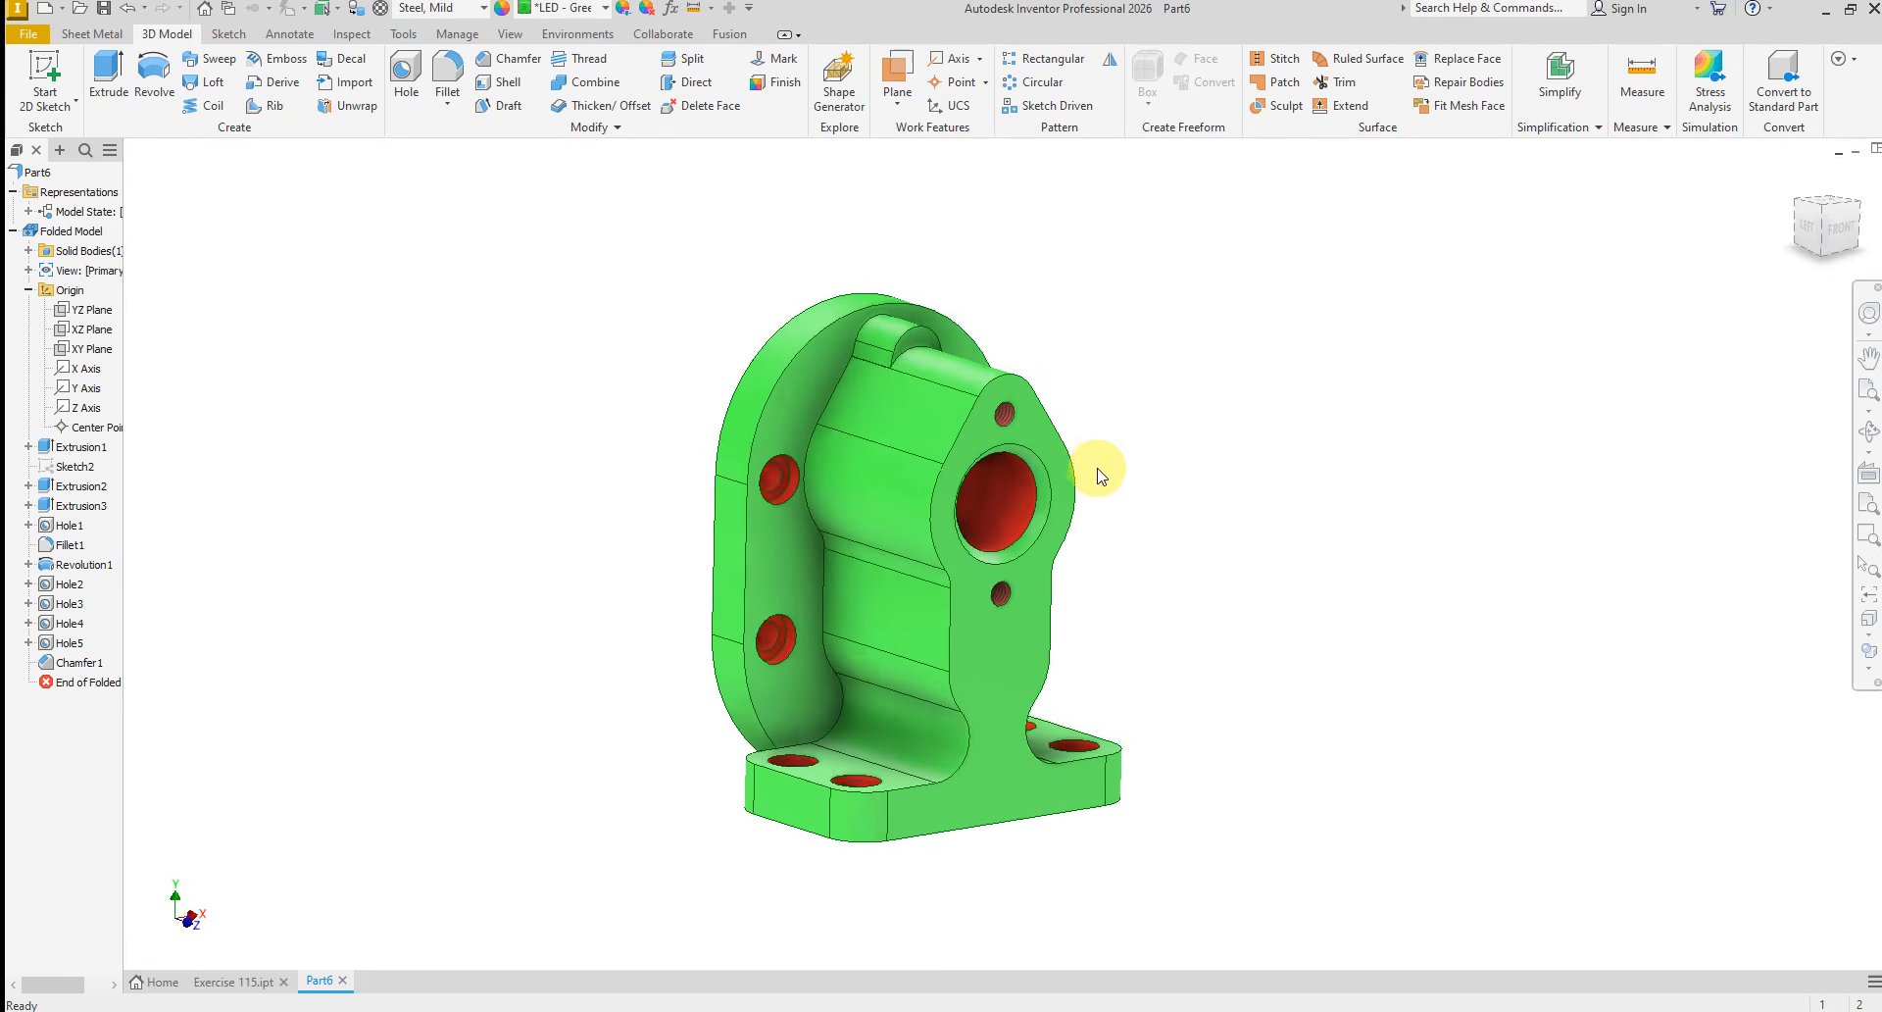
{"action": "middle_click_drag", "start_coordinate": [1067, 480], "coordinate": [1072, 673], "text": "shift"}
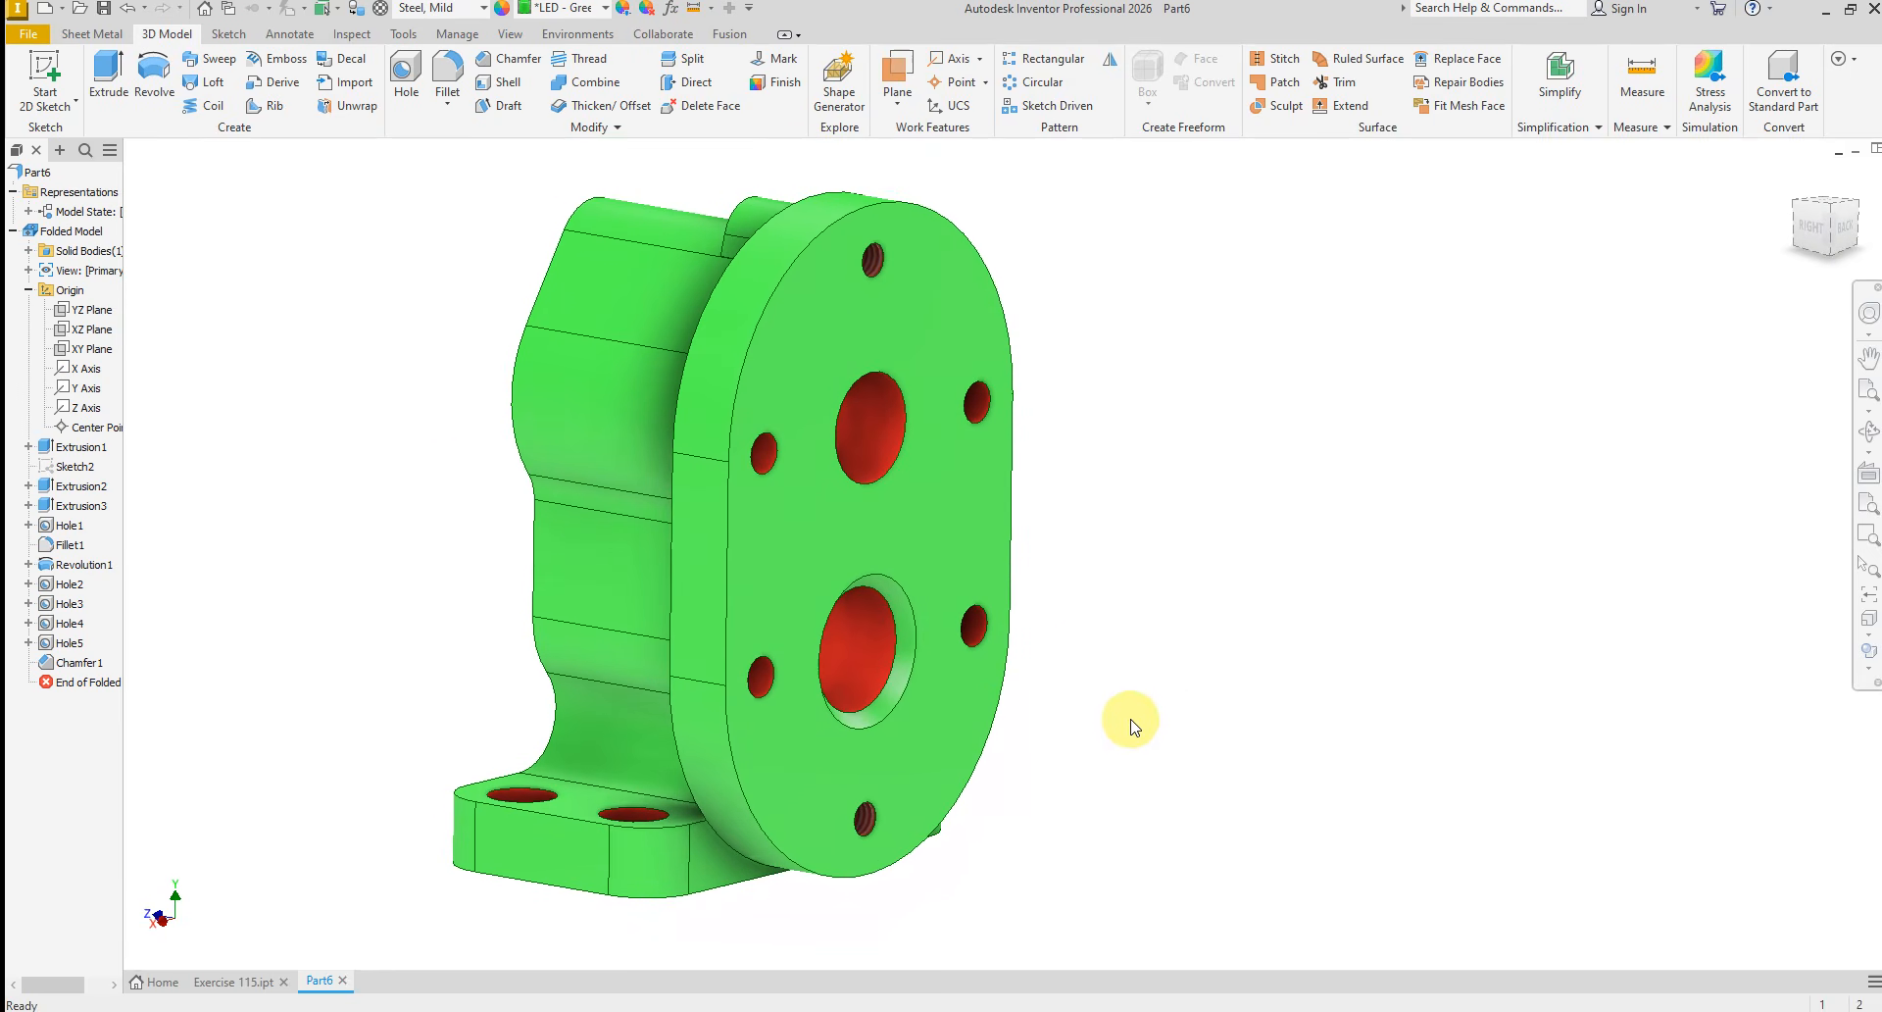